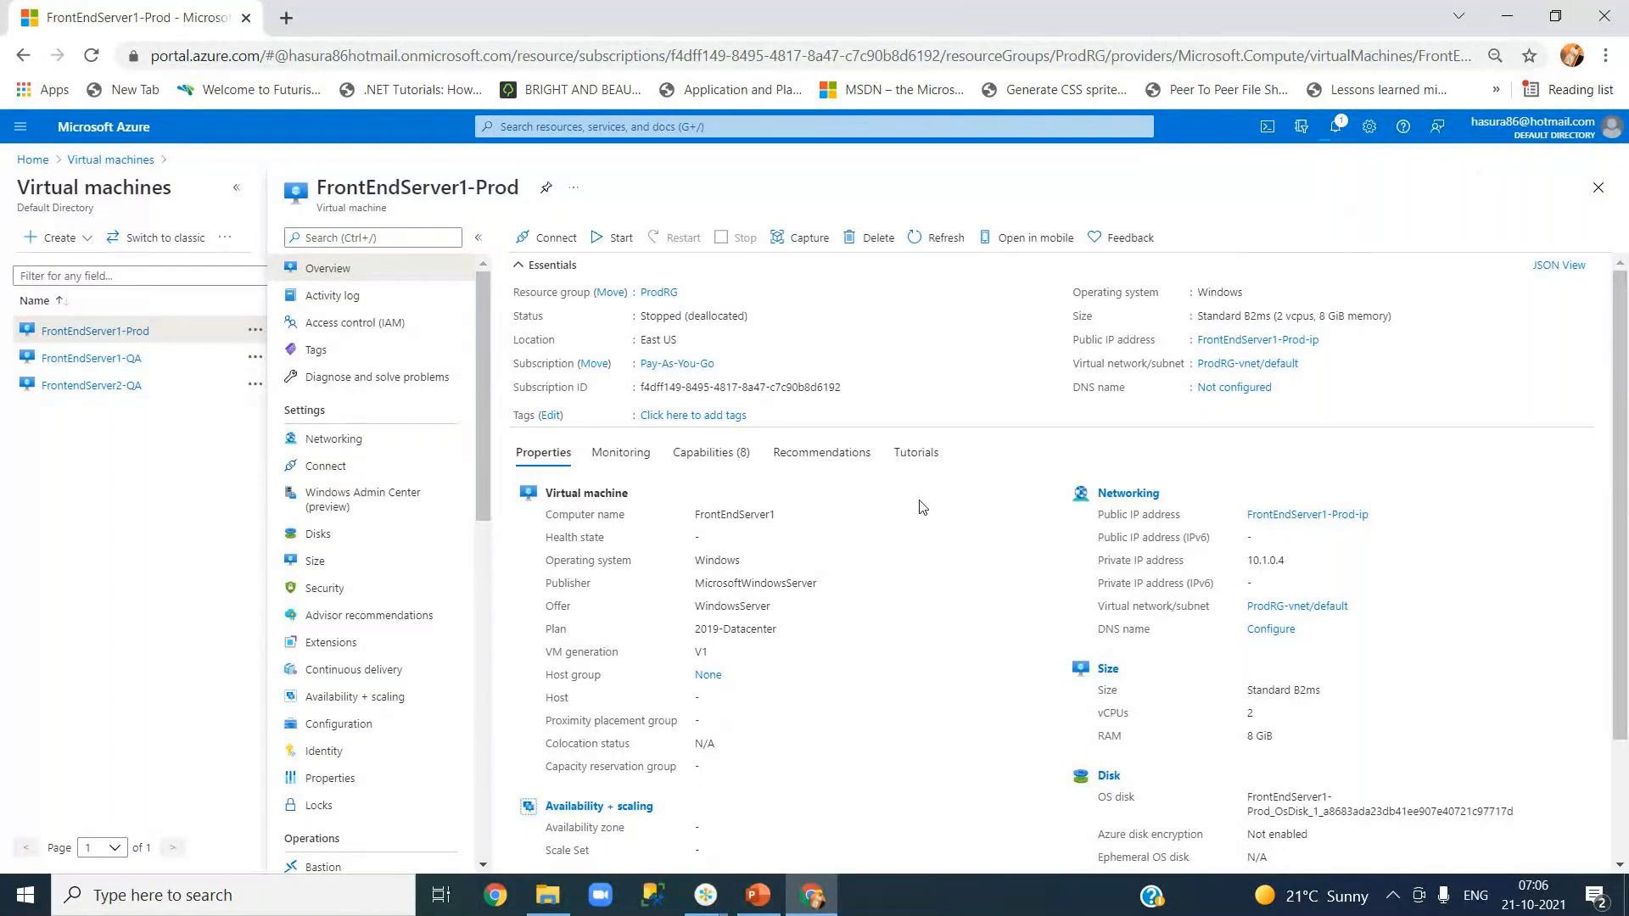
# - Start the FrontEndServer1-QA and FrontendServer2-QA VMs, then go back to the full VM list
pyautogui.click(71, 365)
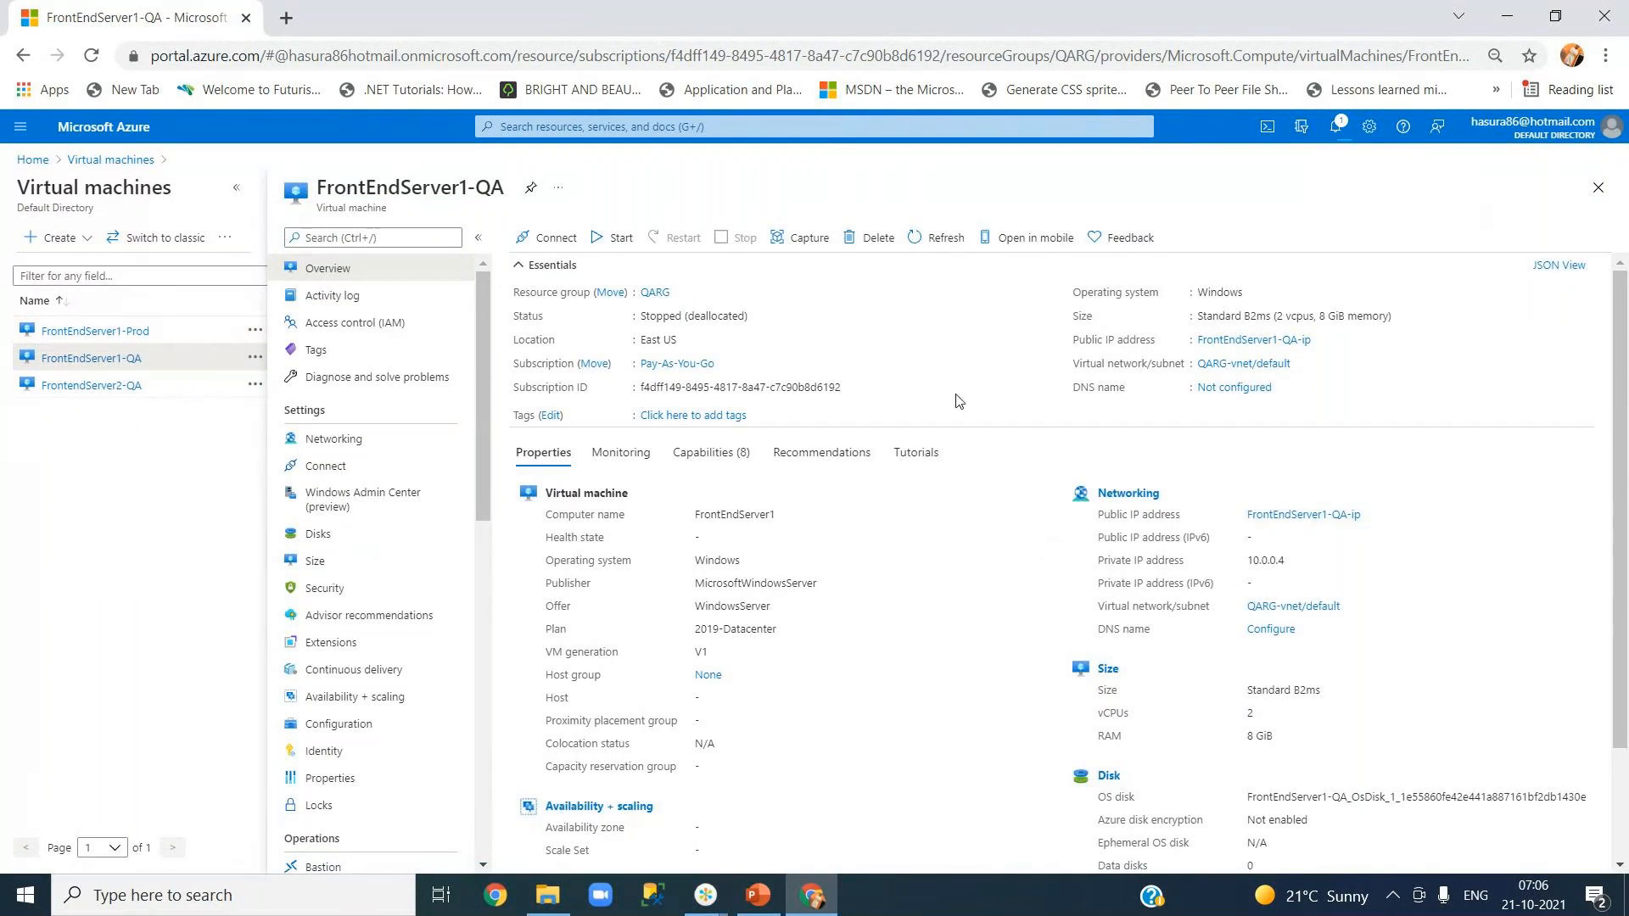
pyautogui.click(620, 242)
pyautogui.click(81, 387)
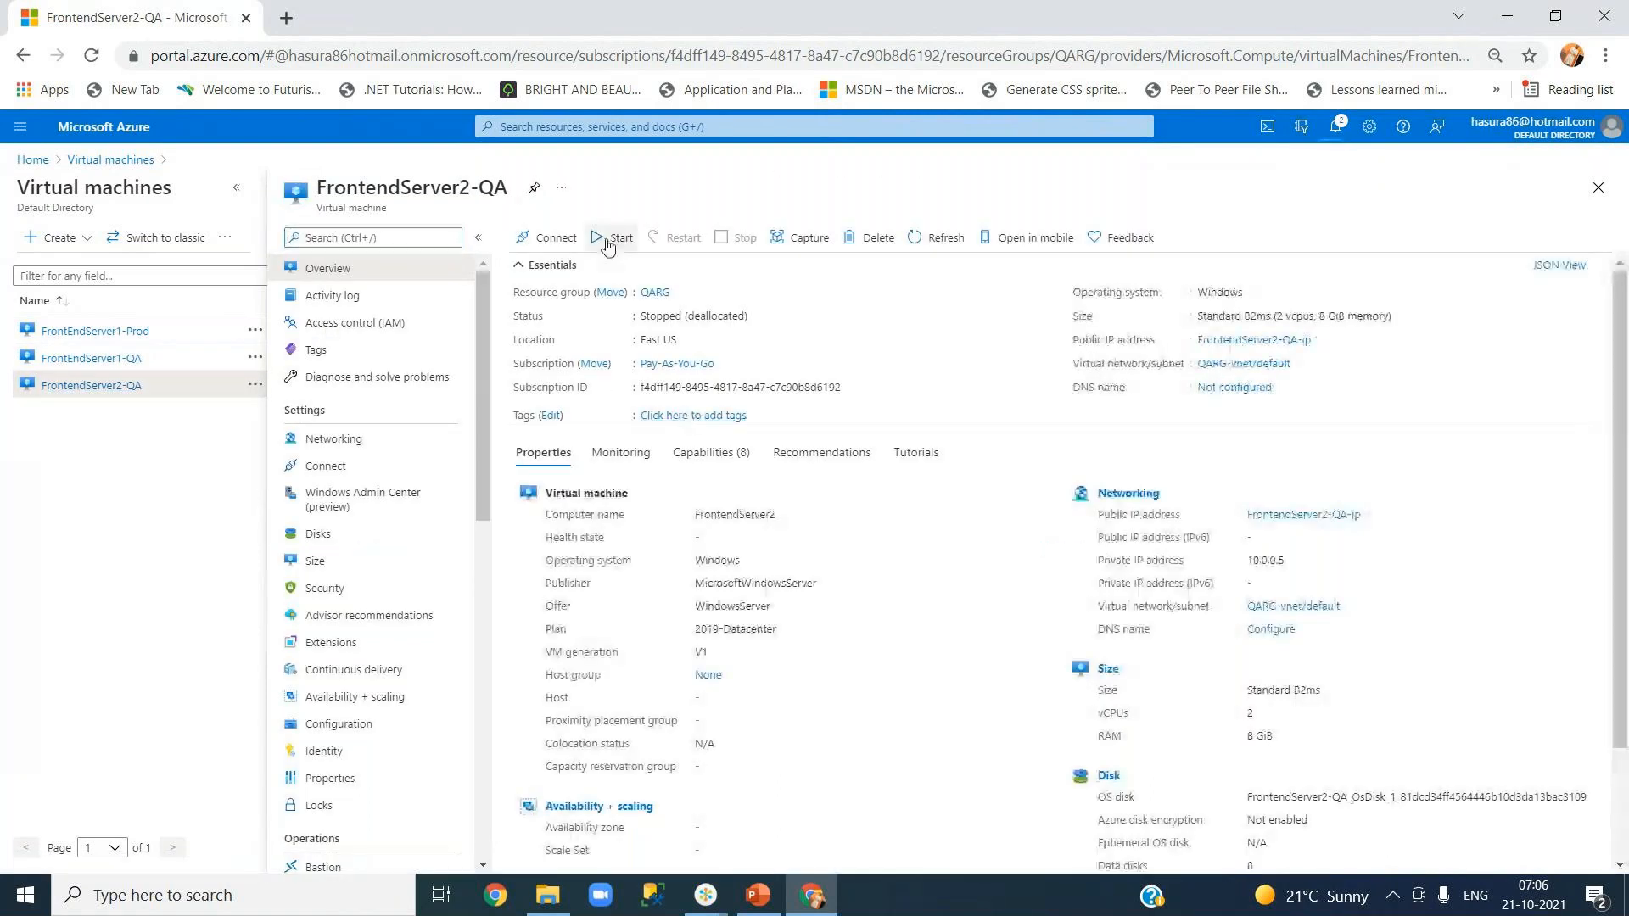
pyautogui.click(607, 241)
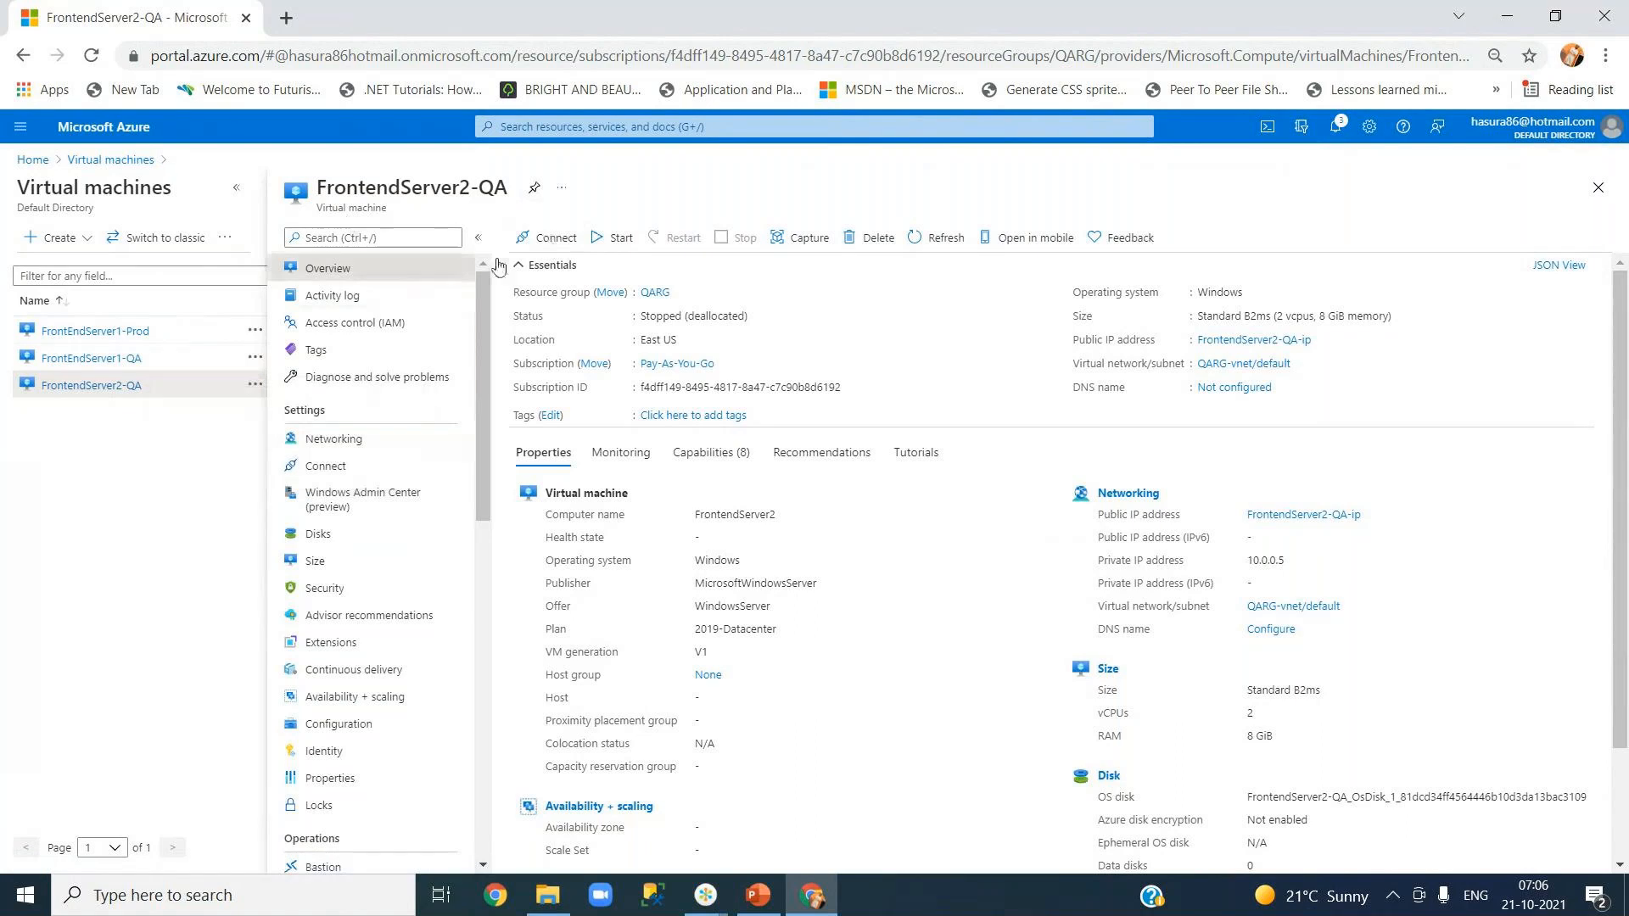
pyautogui.click(116, 166)
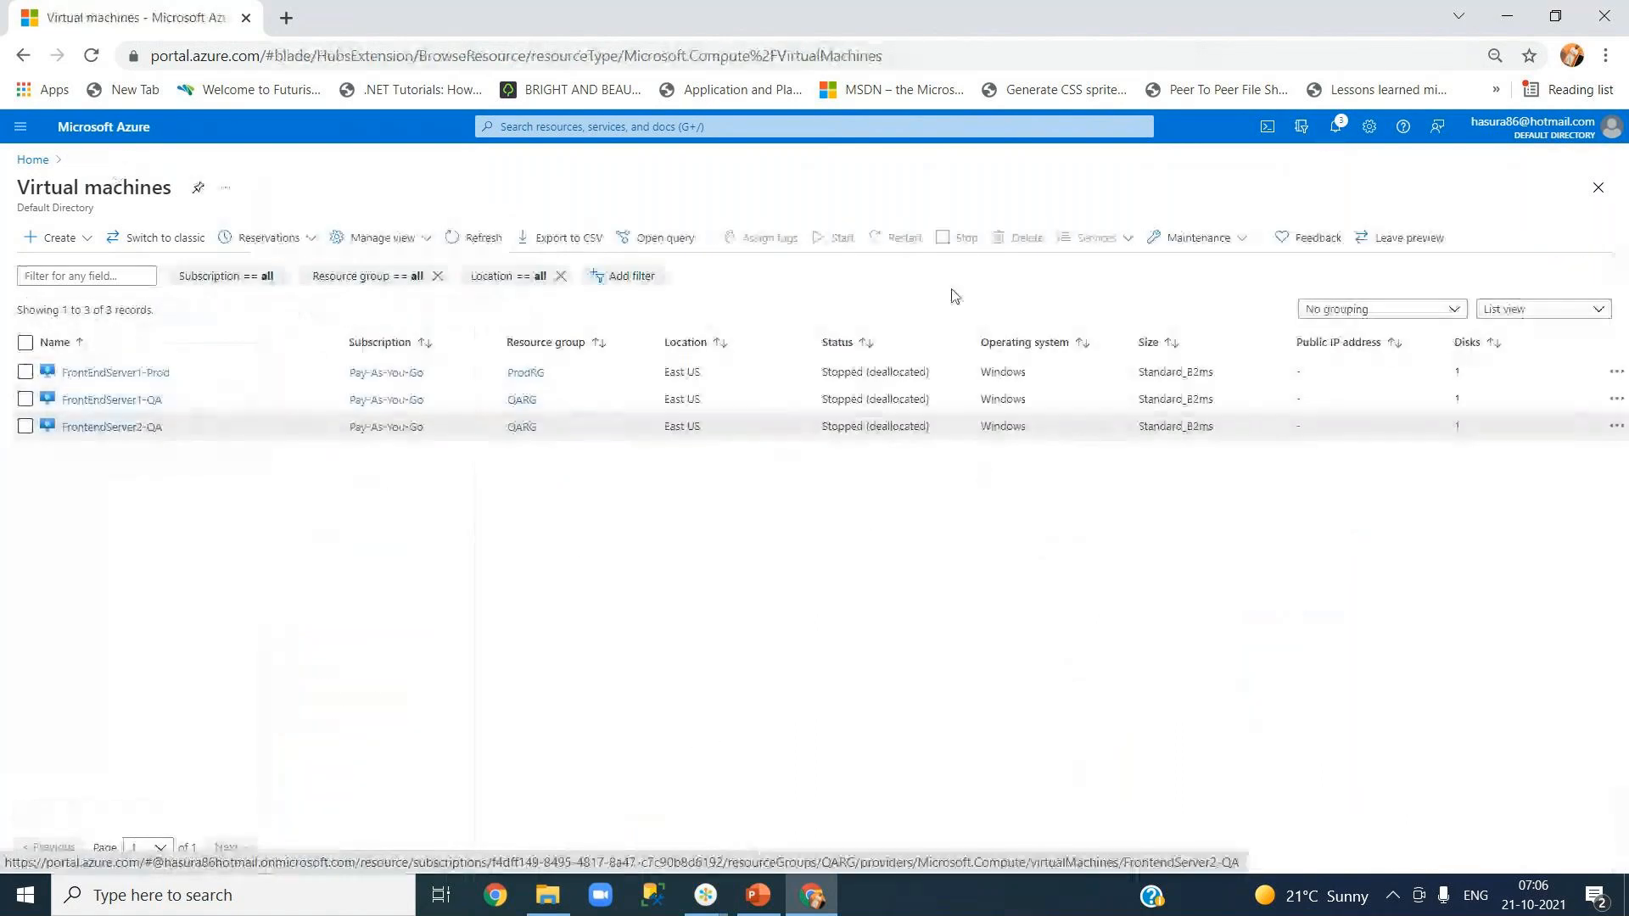
# - Check the VM start notifications and refresh the list until all three VMs show Running with public IPs
pyautogui.click(462, 238)
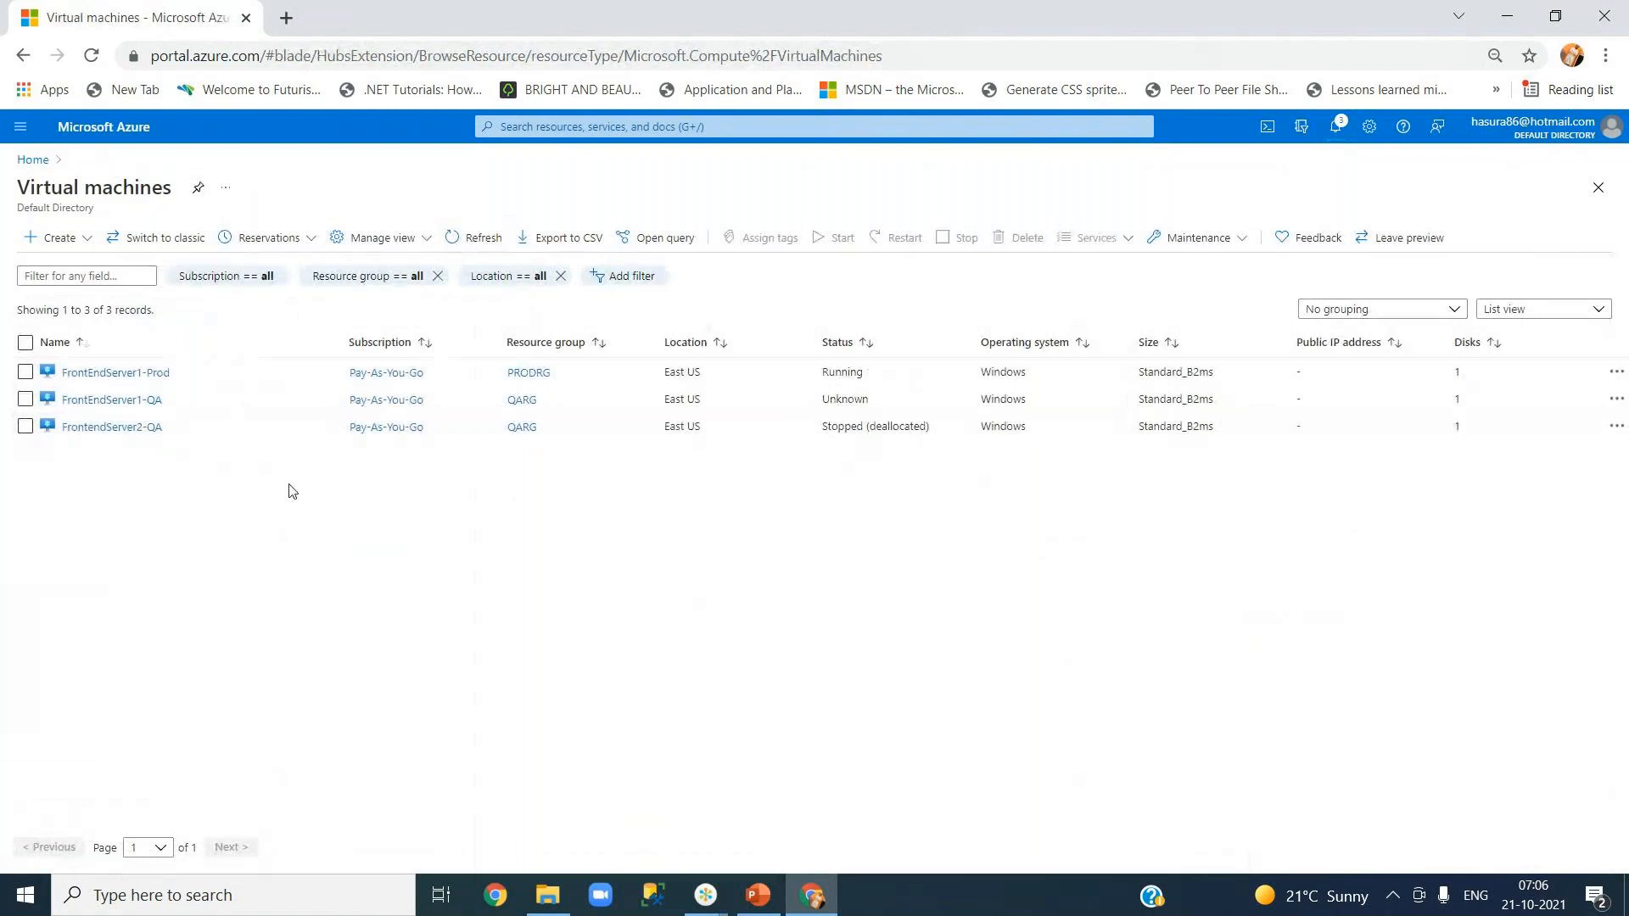
pyautogui.click(97, 428)
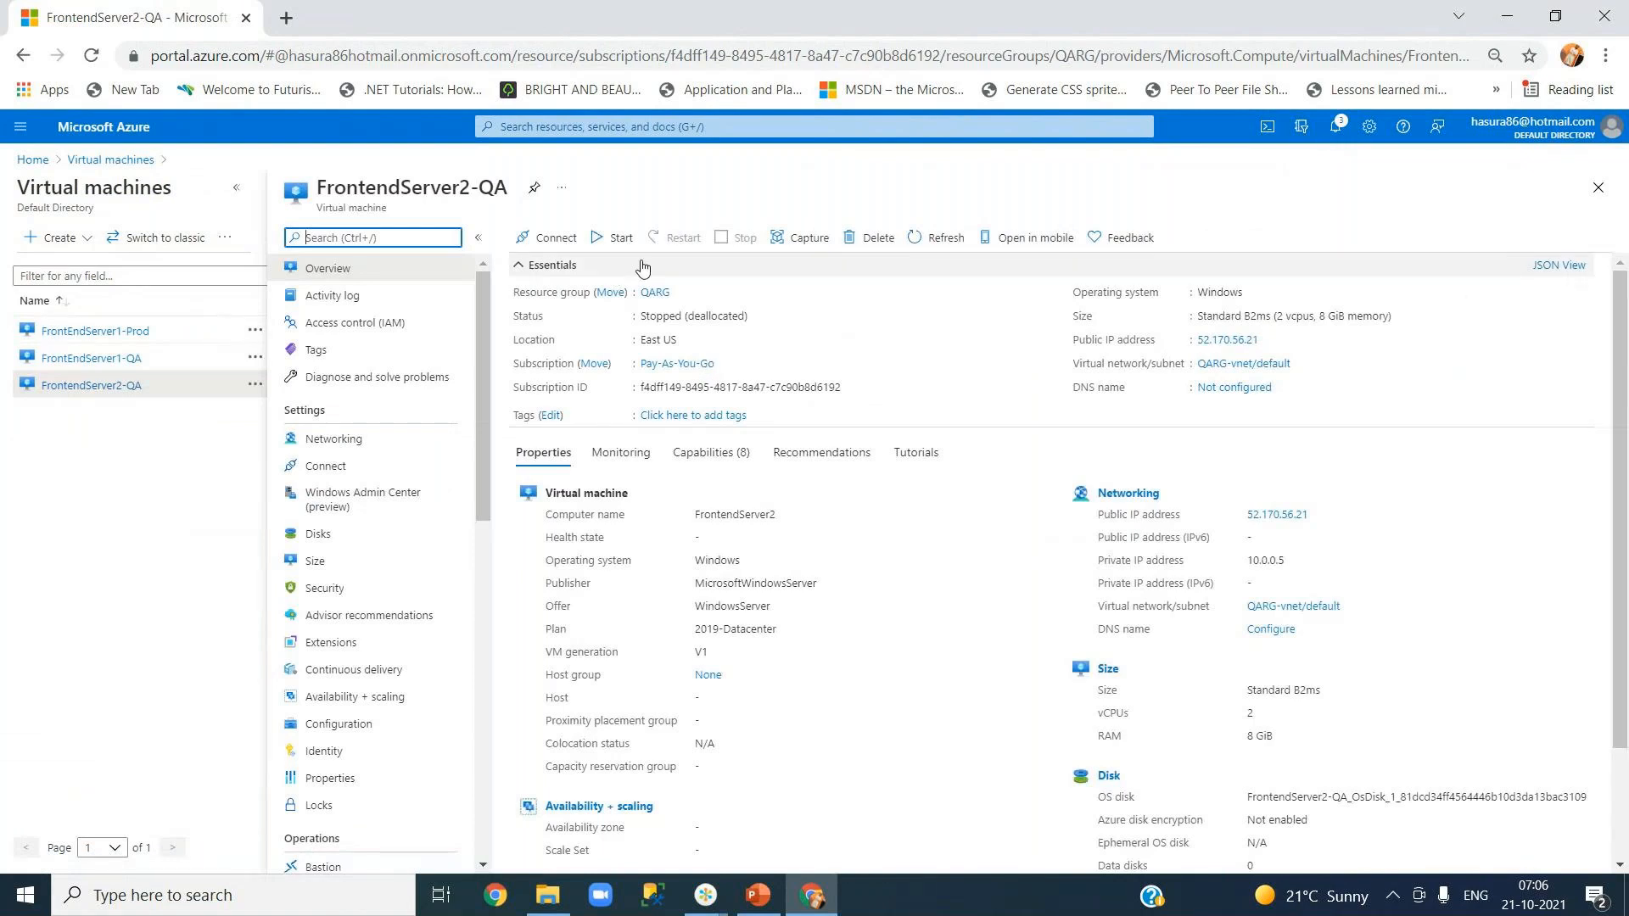
pyautogui.click(1339, 127)
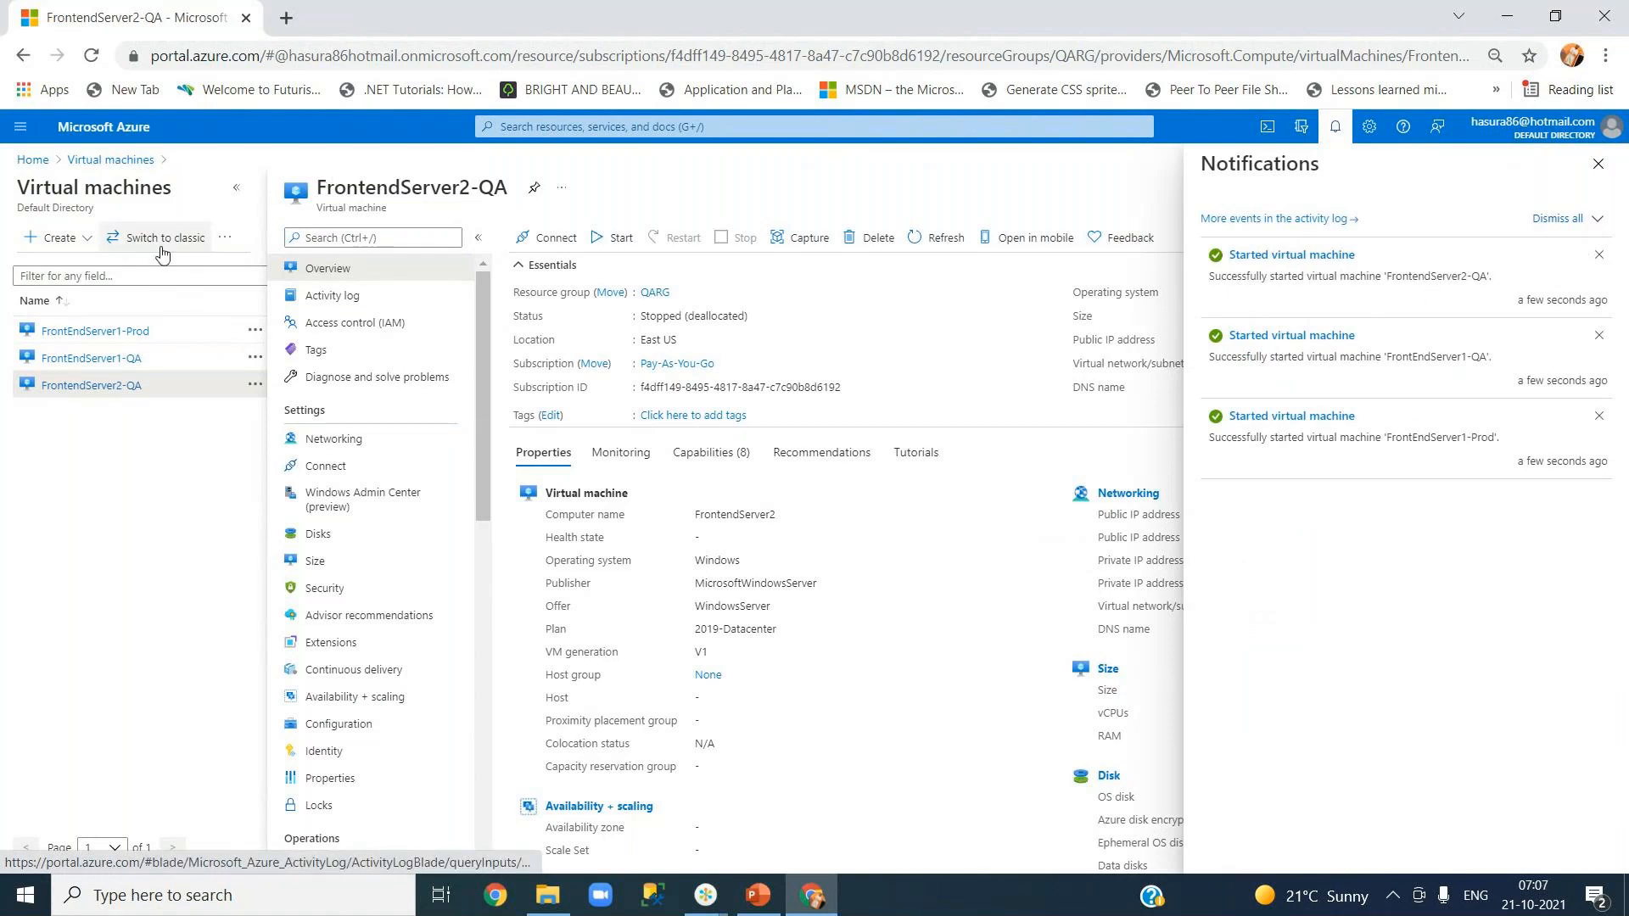
pyautogui.click(109, 159)
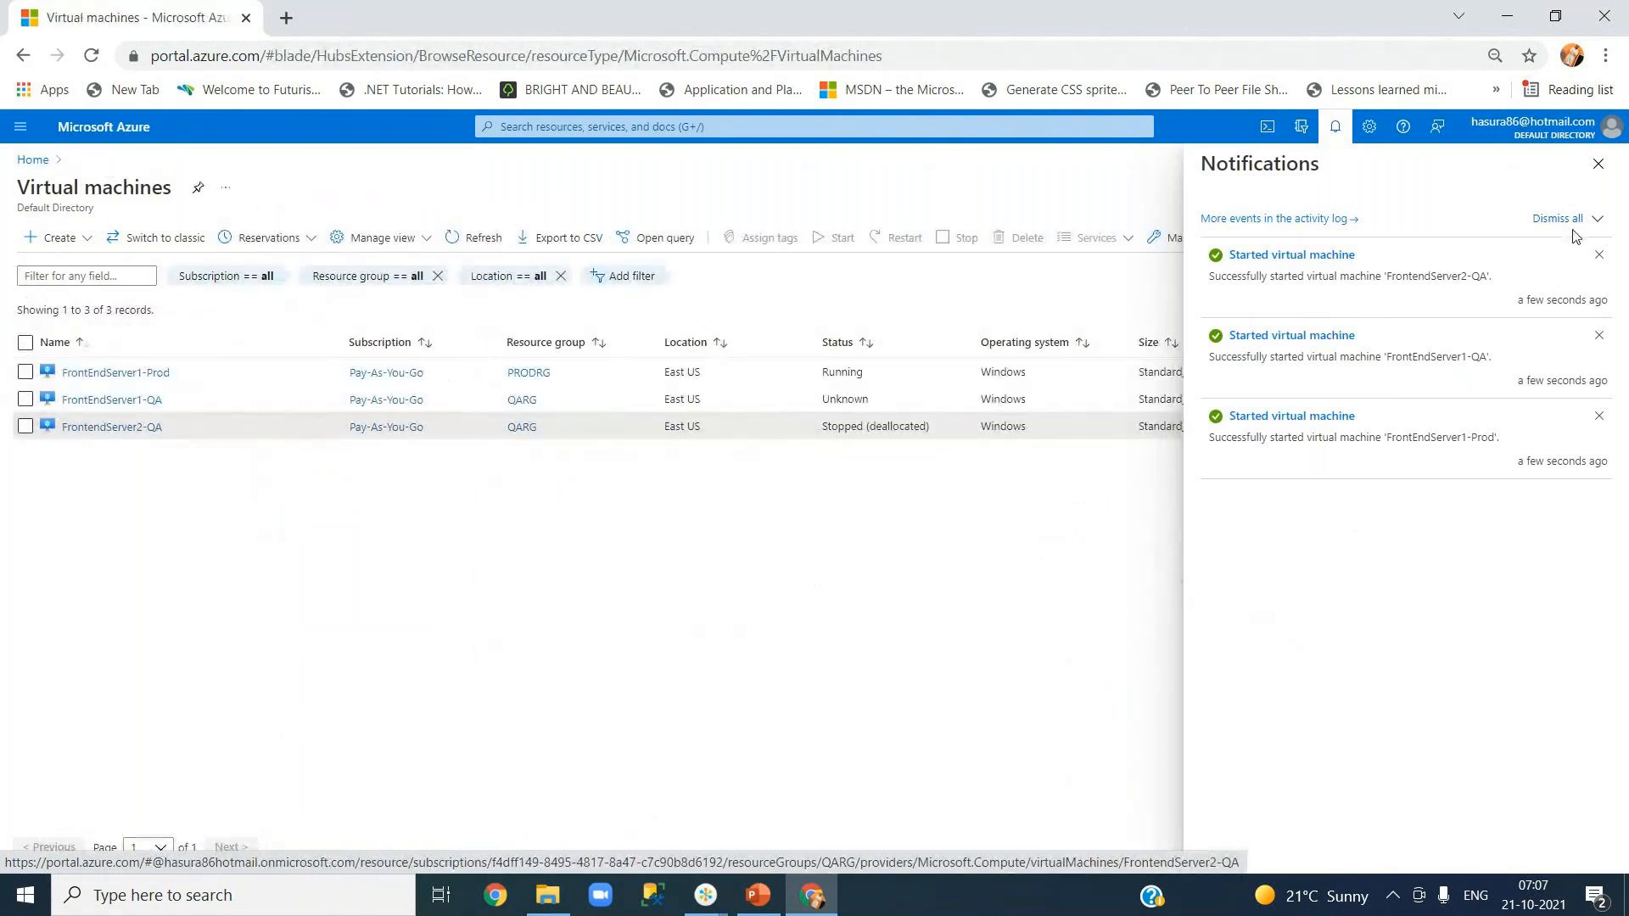
pyautogui.click(1598, 164)
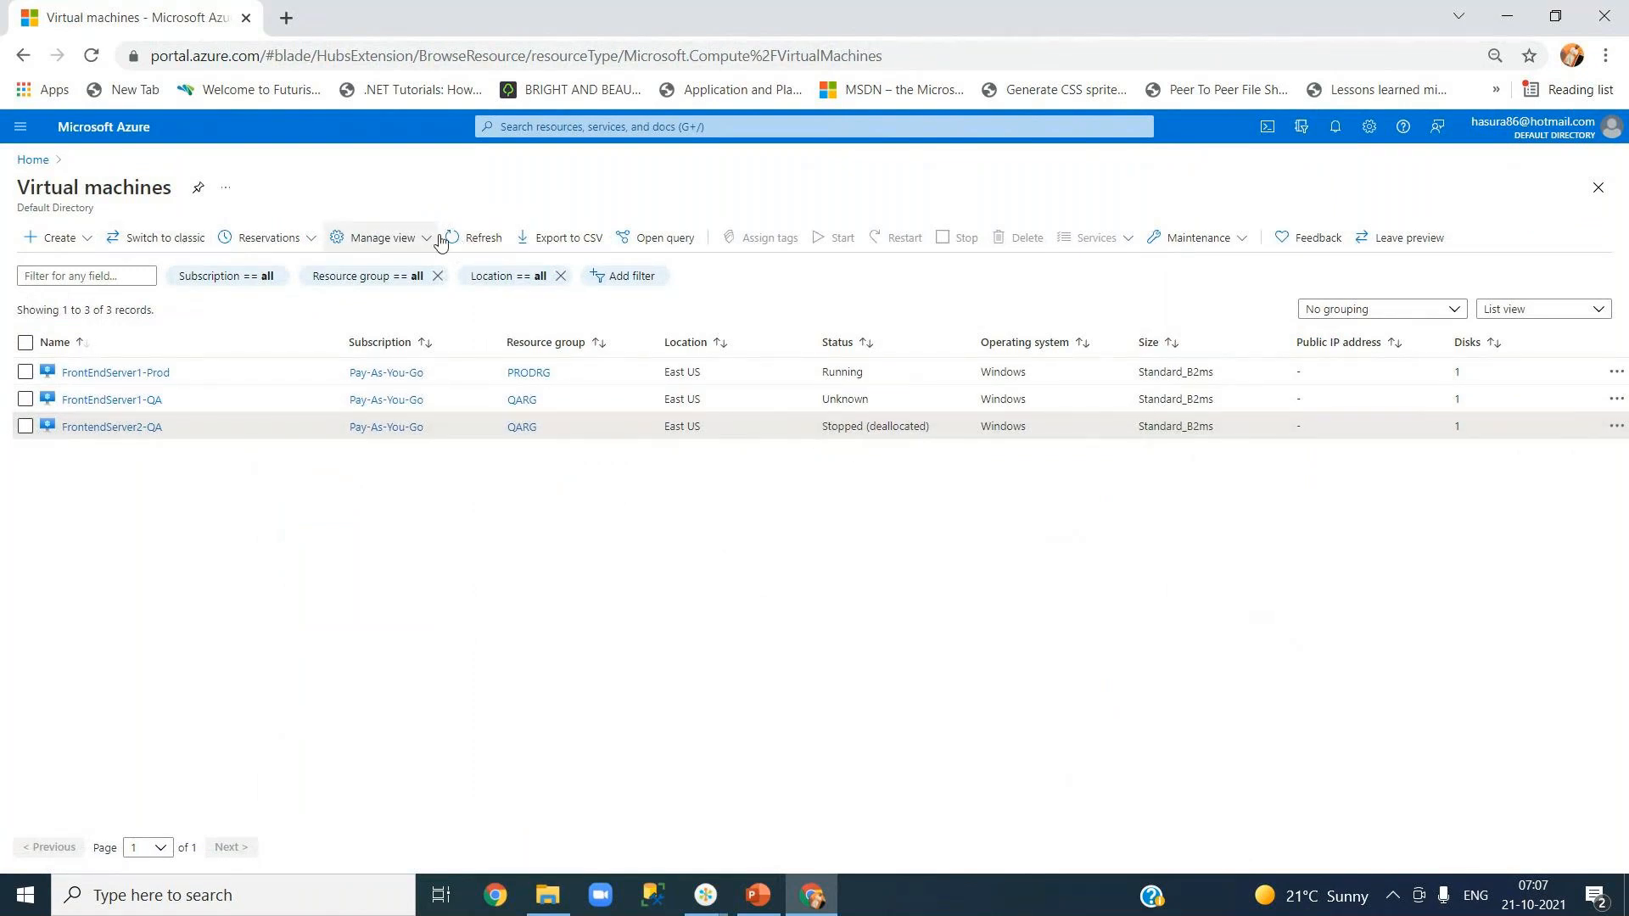
pyautogui.click(476, 245)
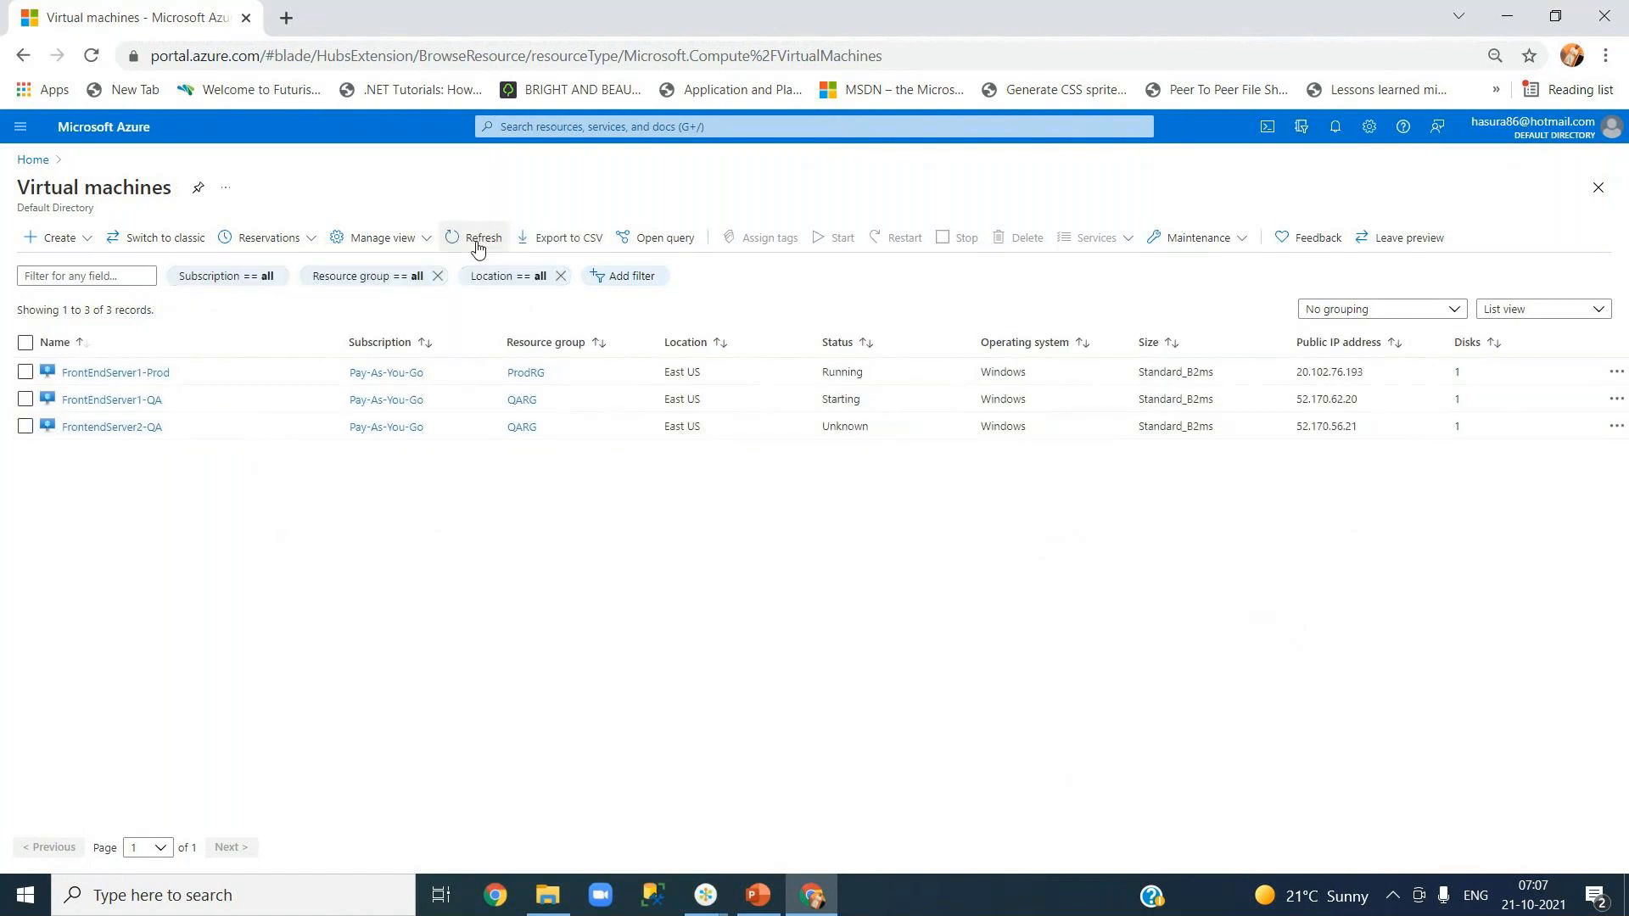
pyautogui.click(477, 245)
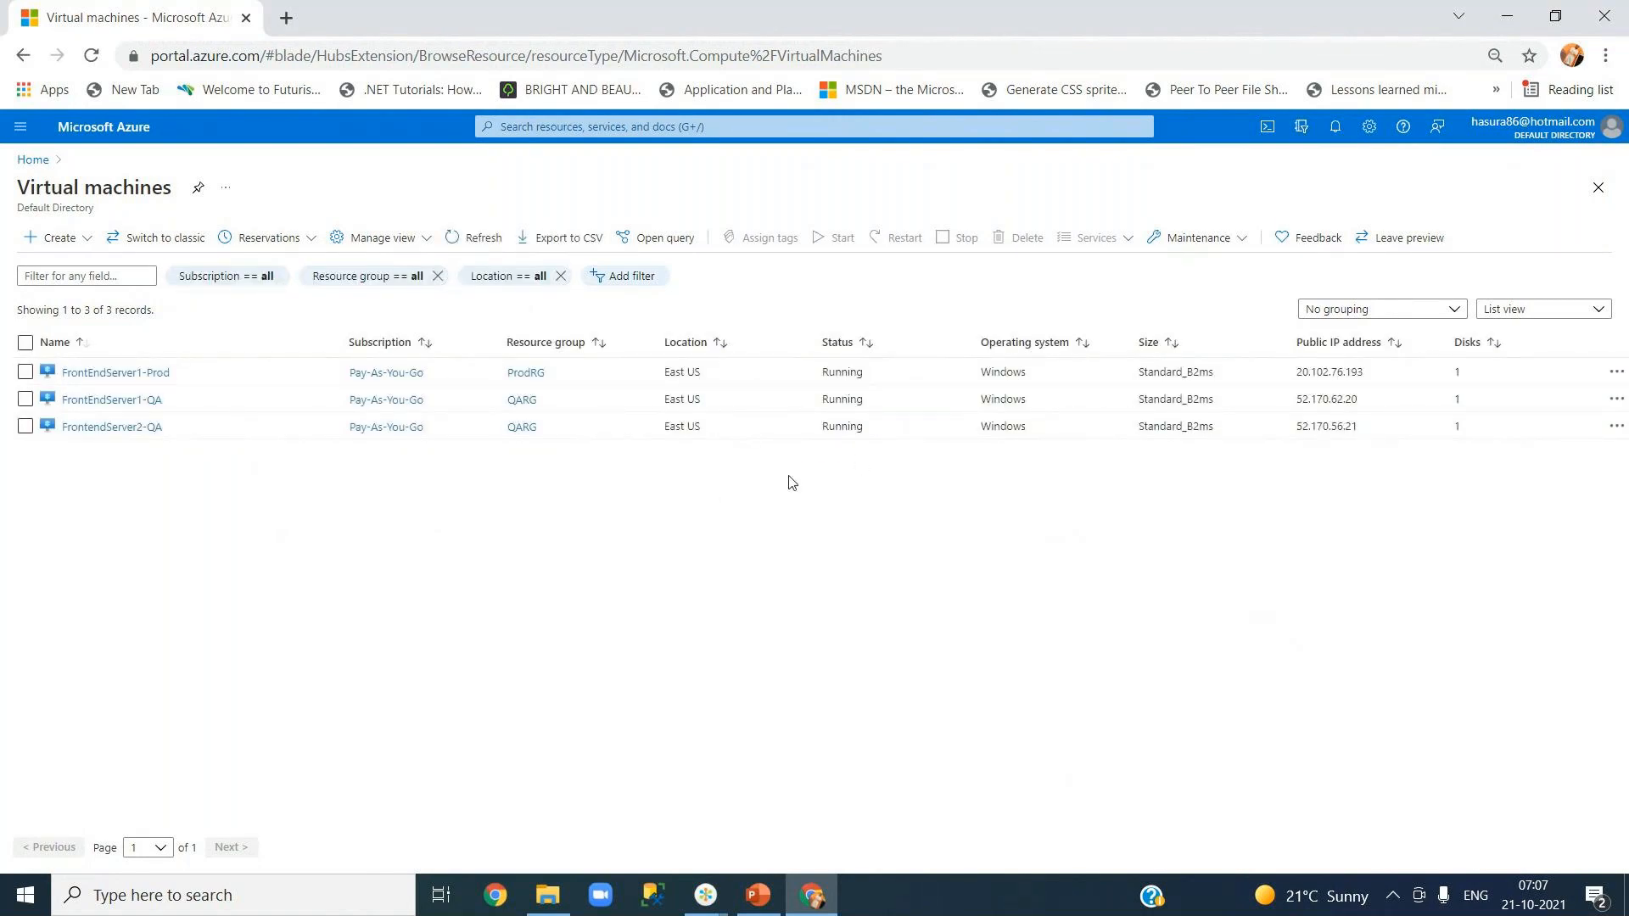
# - Go to dev.azure.com in a new tab and open OnlineReservationSystem's Pipelines > Releases
pyautogui.click(282, 20)
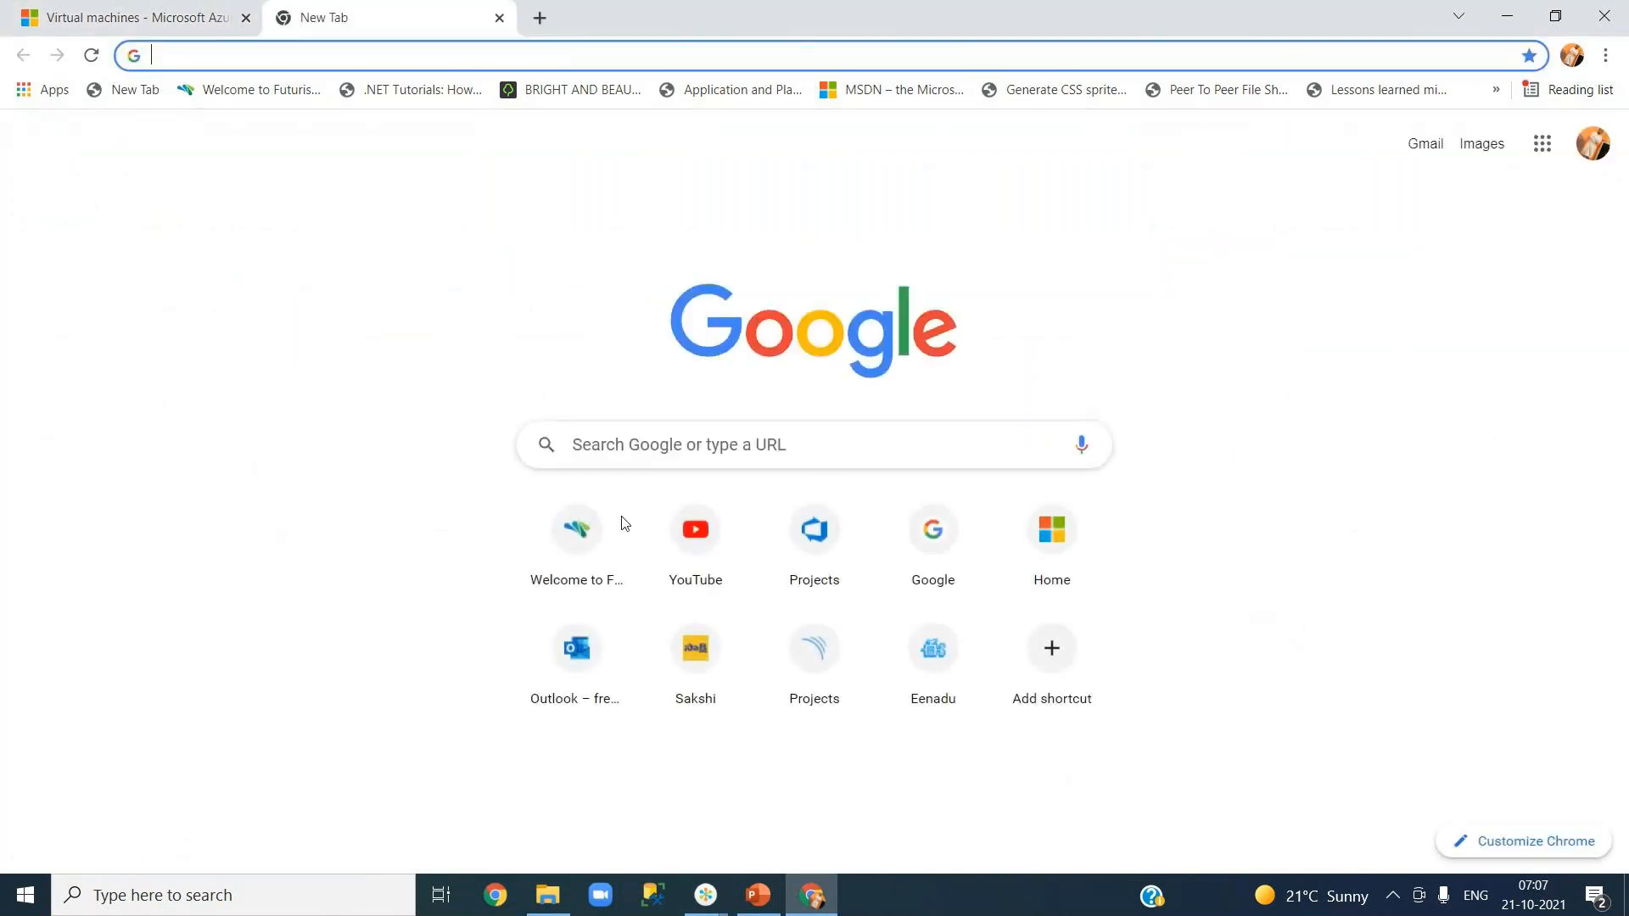
pyautogui.write('dev.azure.com')
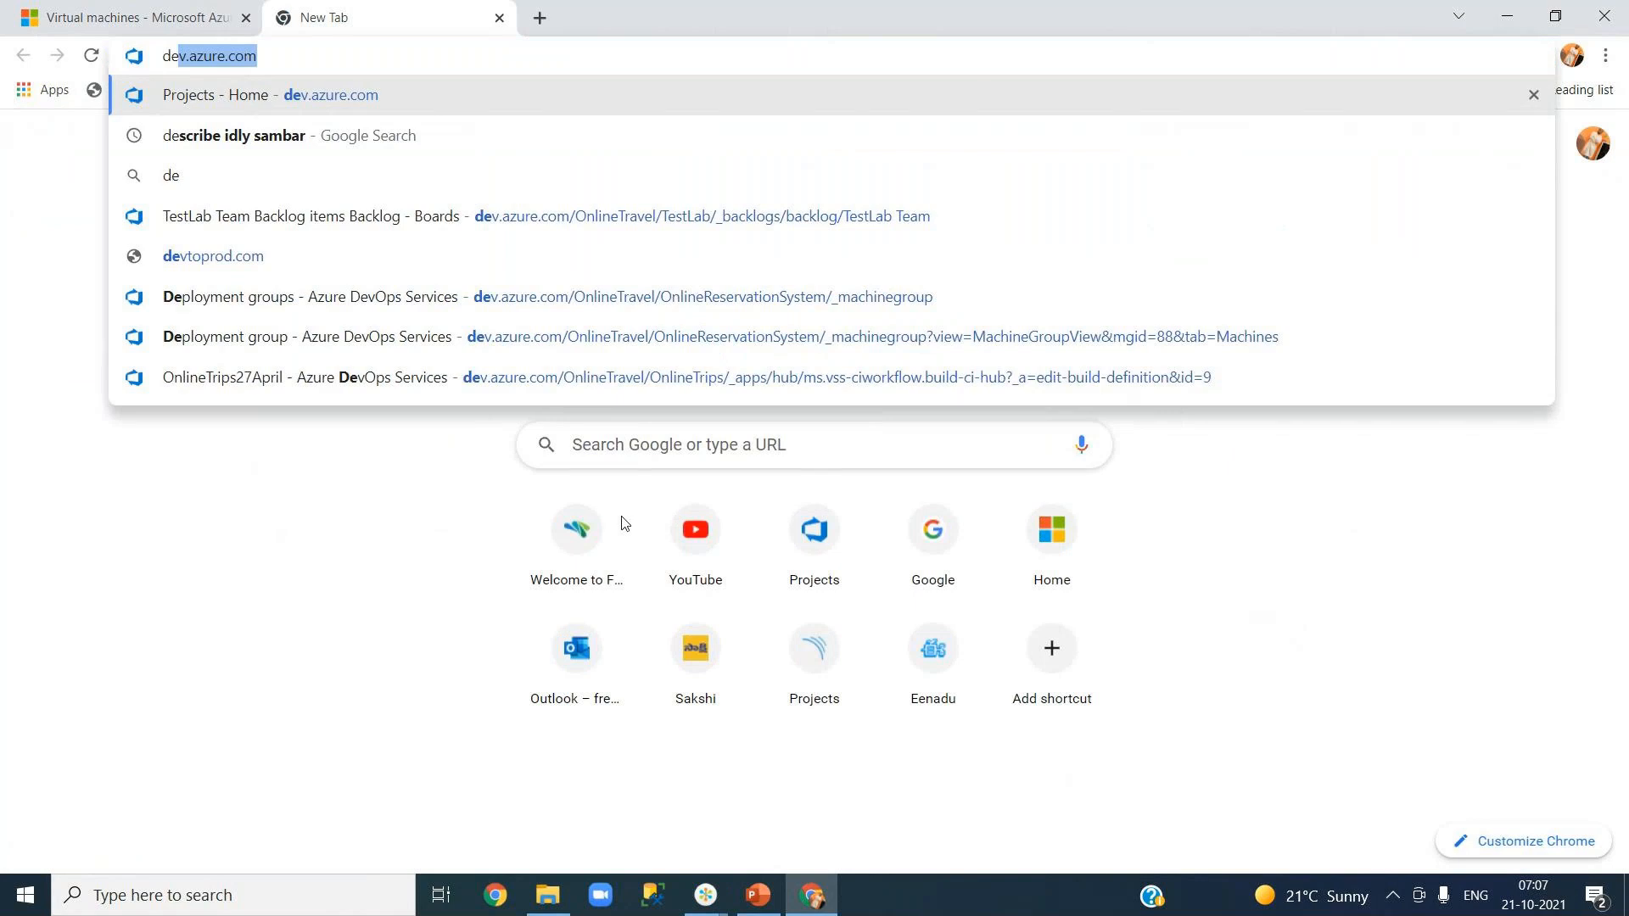
pyautogui.press('Return')
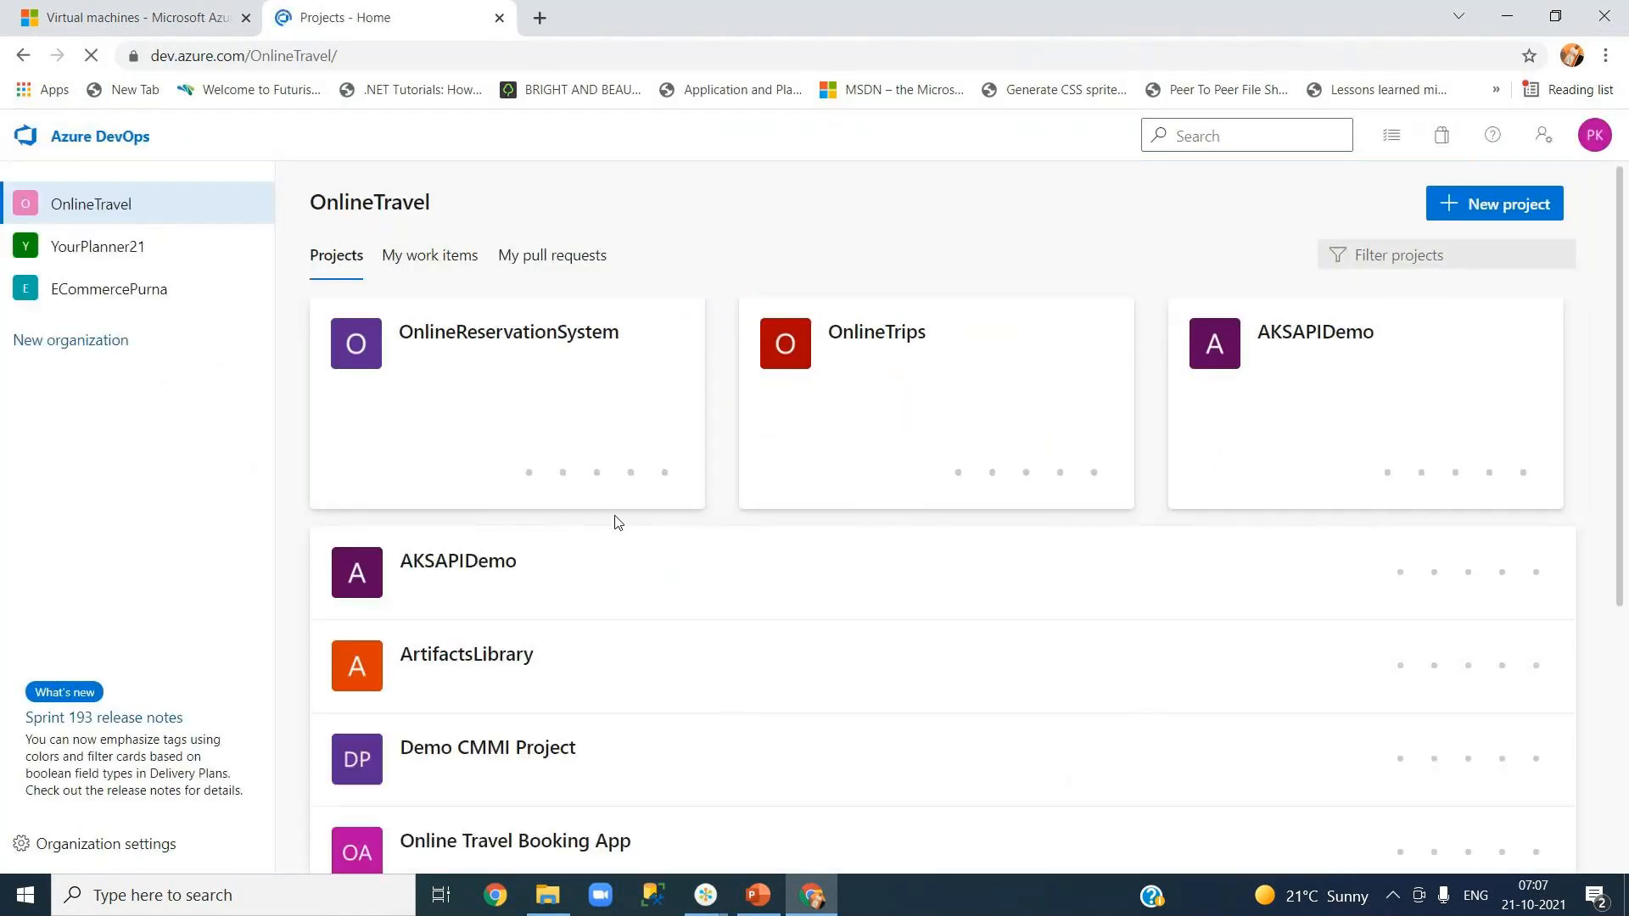
pyautogui.click(459, 352)
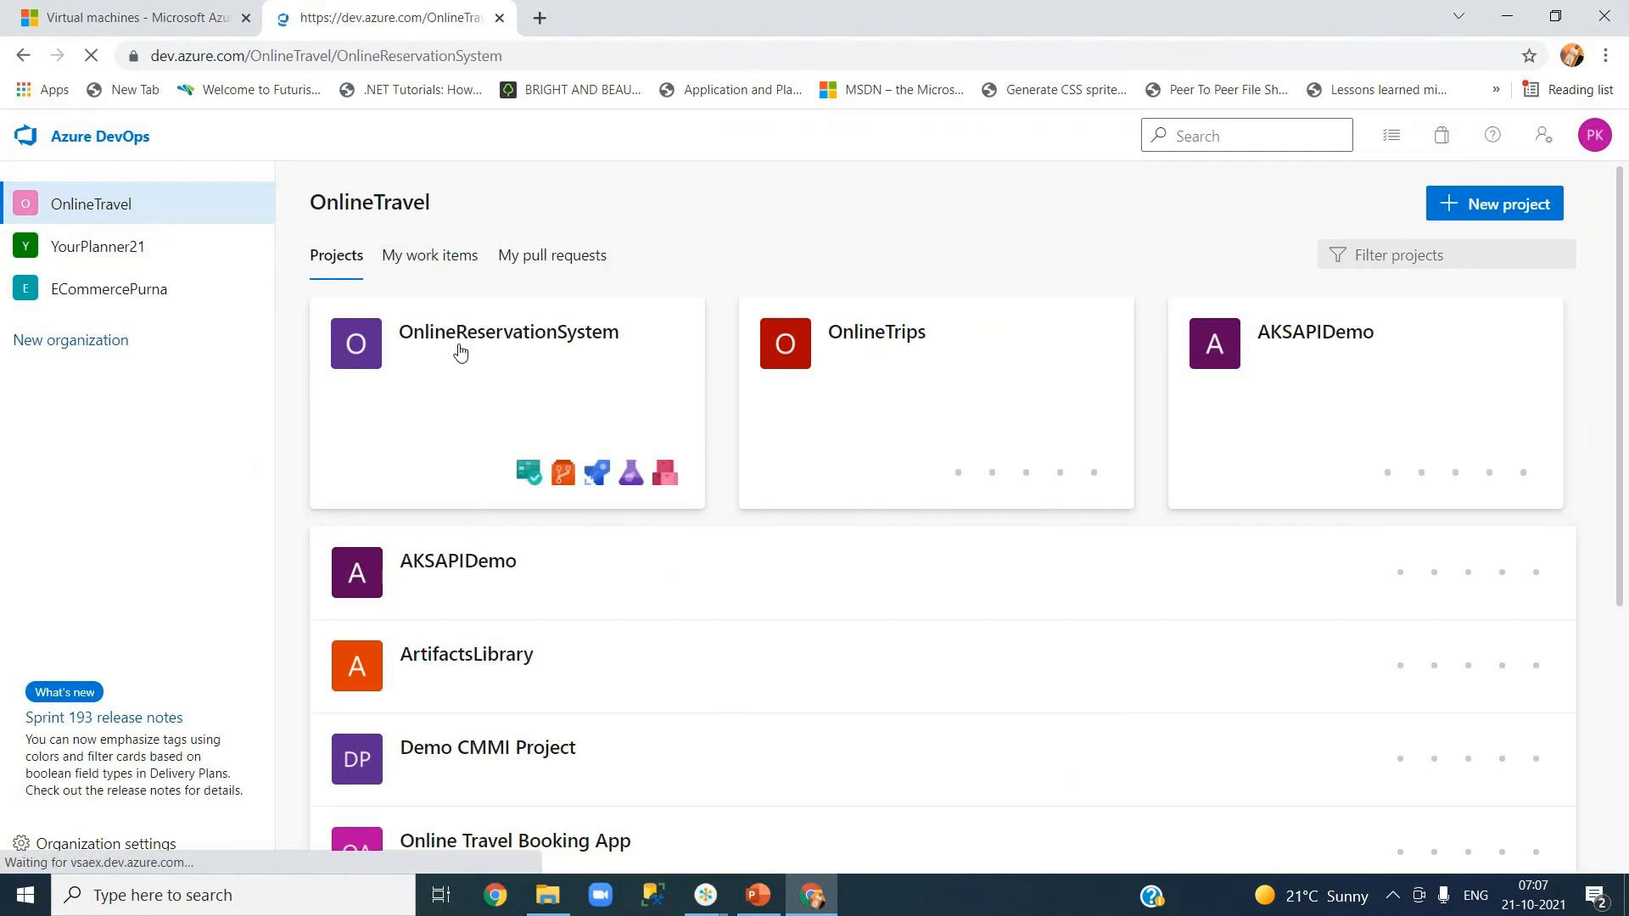
pyautogui.moveTo(200, 492)
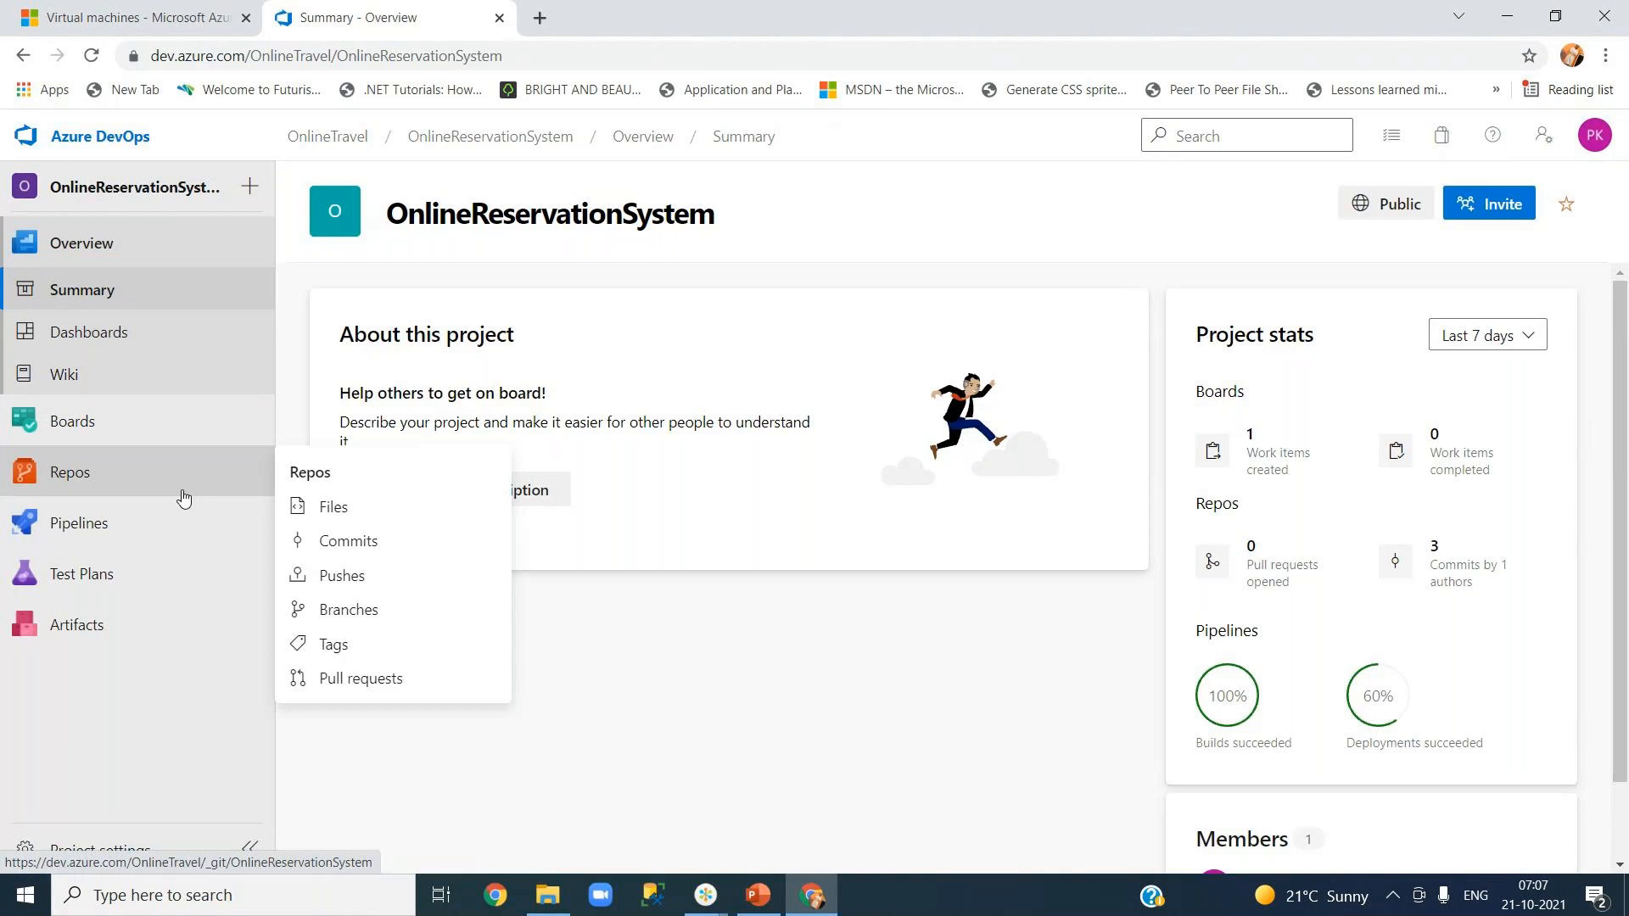
pyautogui.moveTo(190, 532)
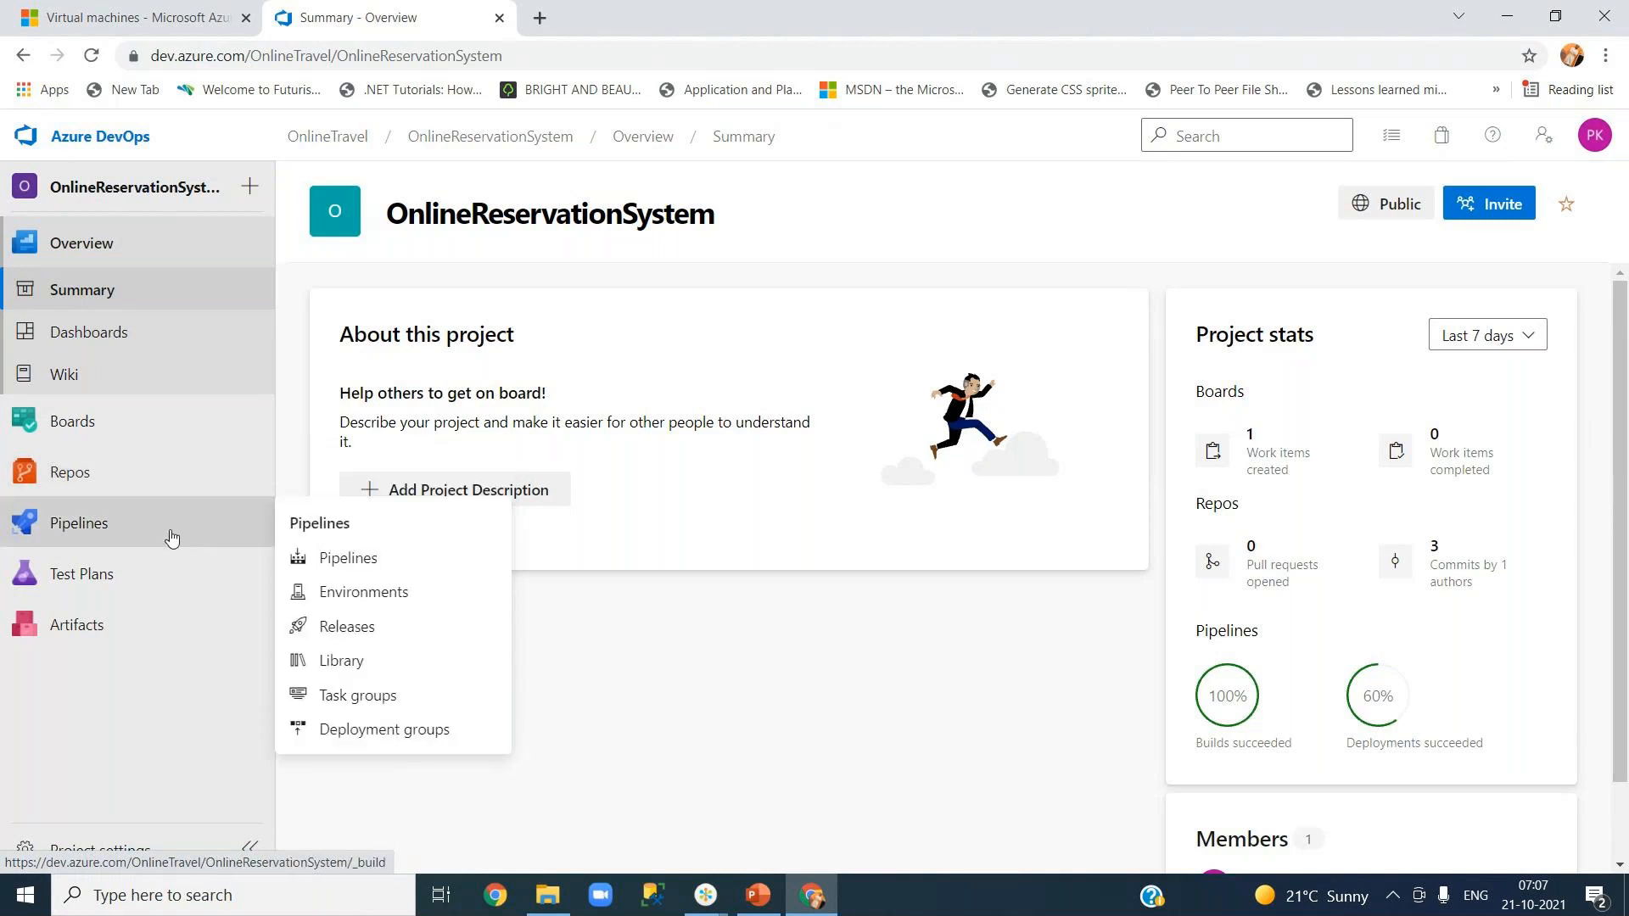
pyautogui.click(389, 632)
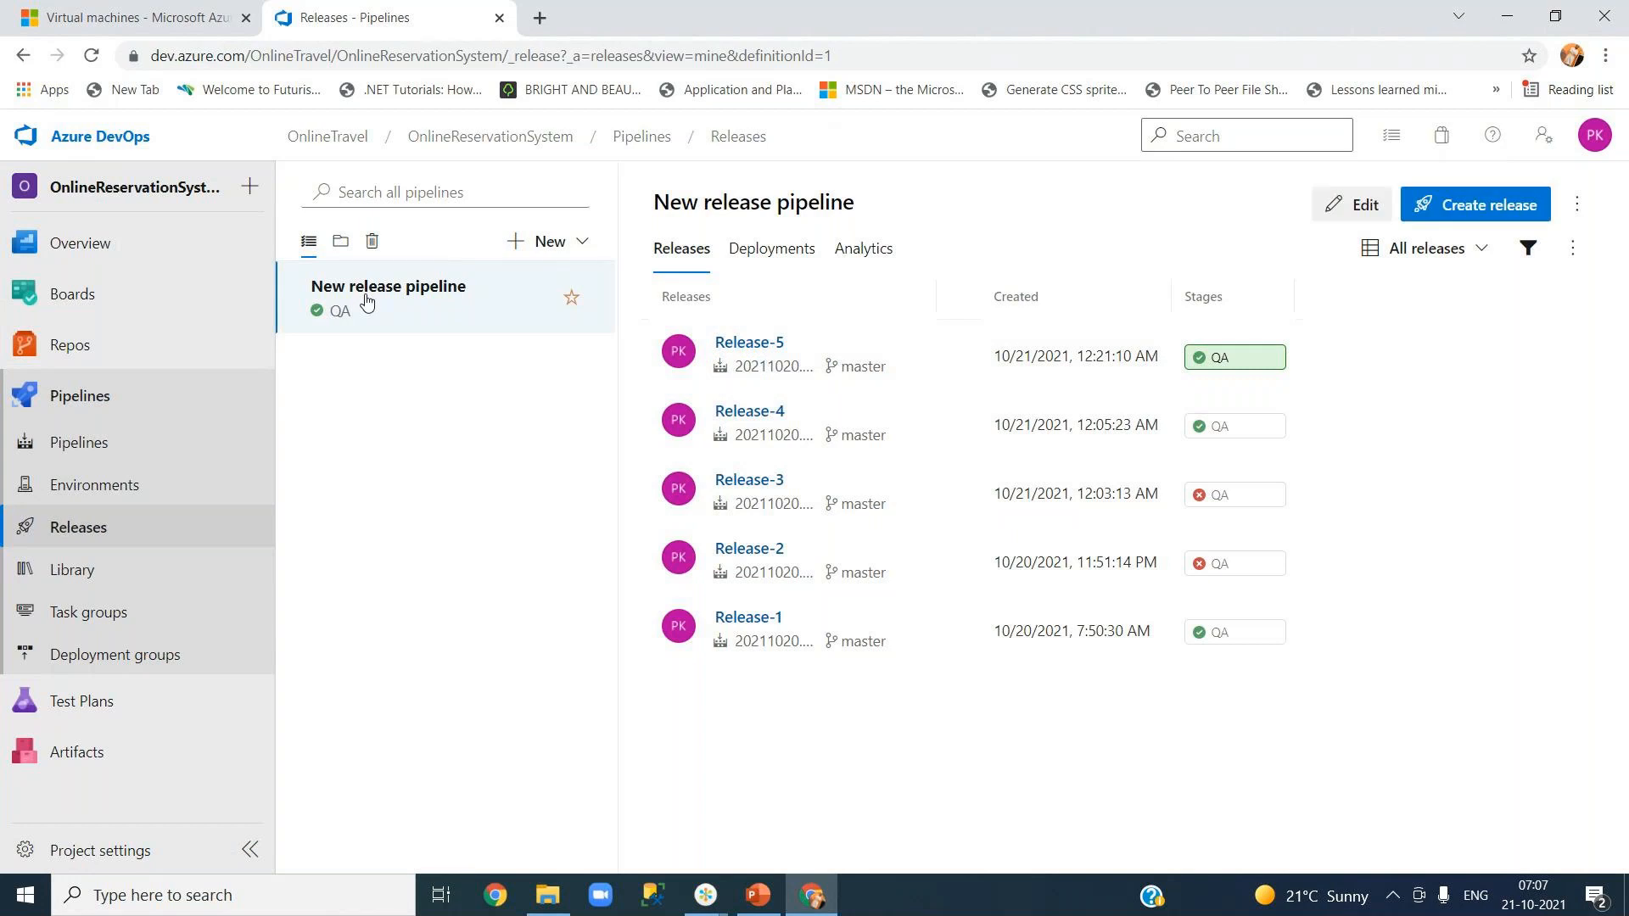
# - Edit New release pipeline and delete the Create work item task from the QA stage's Web Deployment job
pyautogui.click(1354, 213)
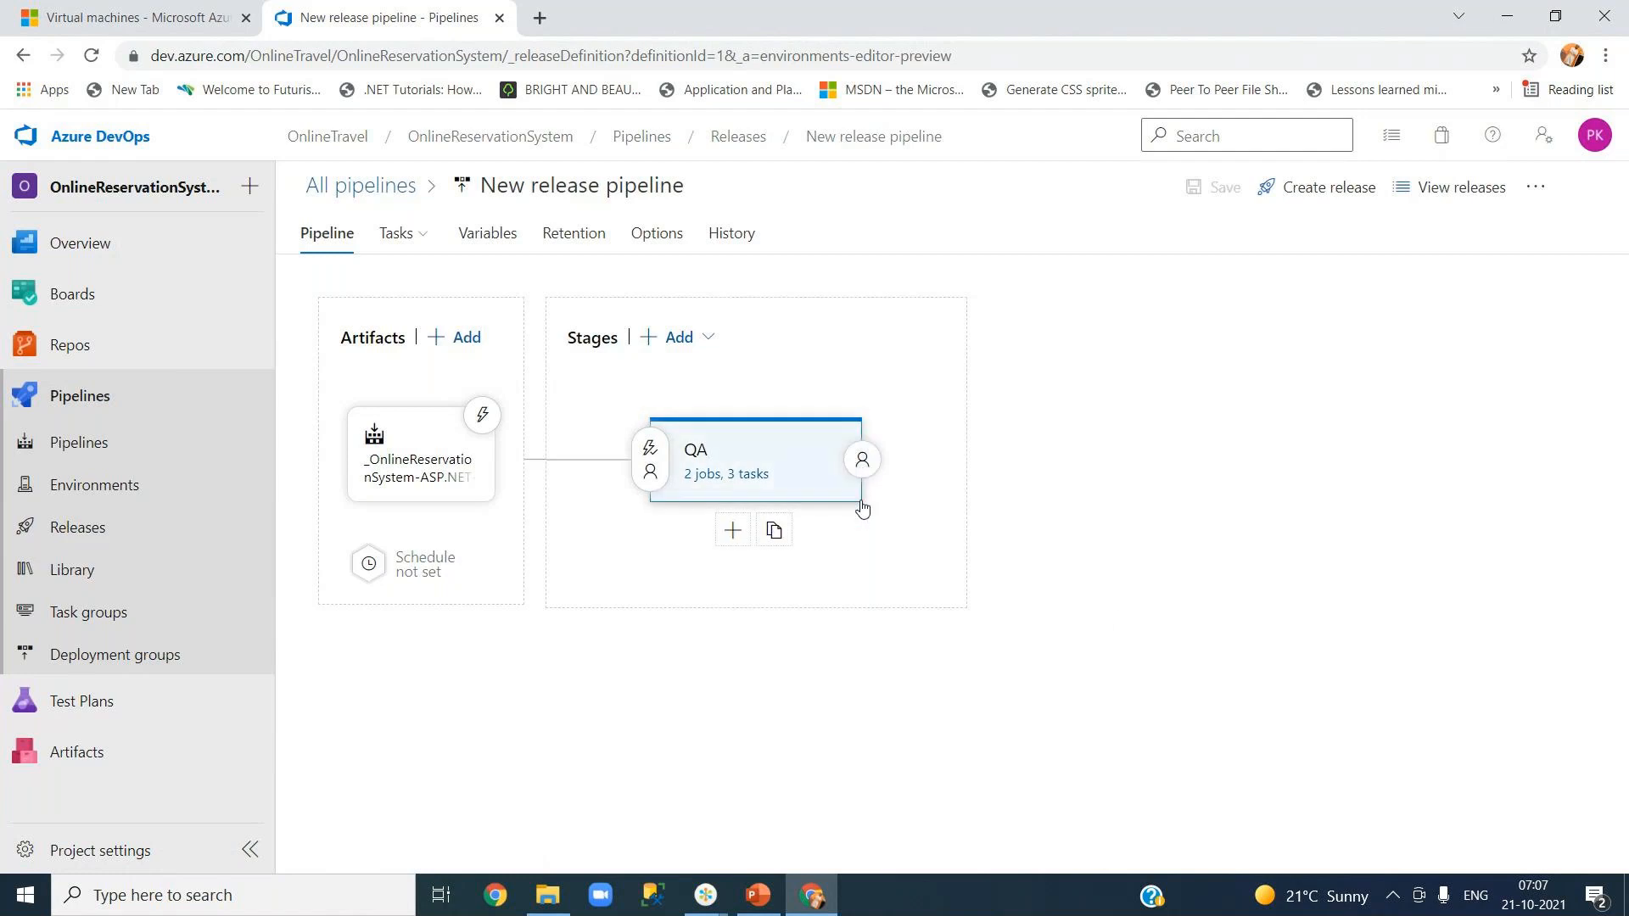
pyautogui.click(698, 478)
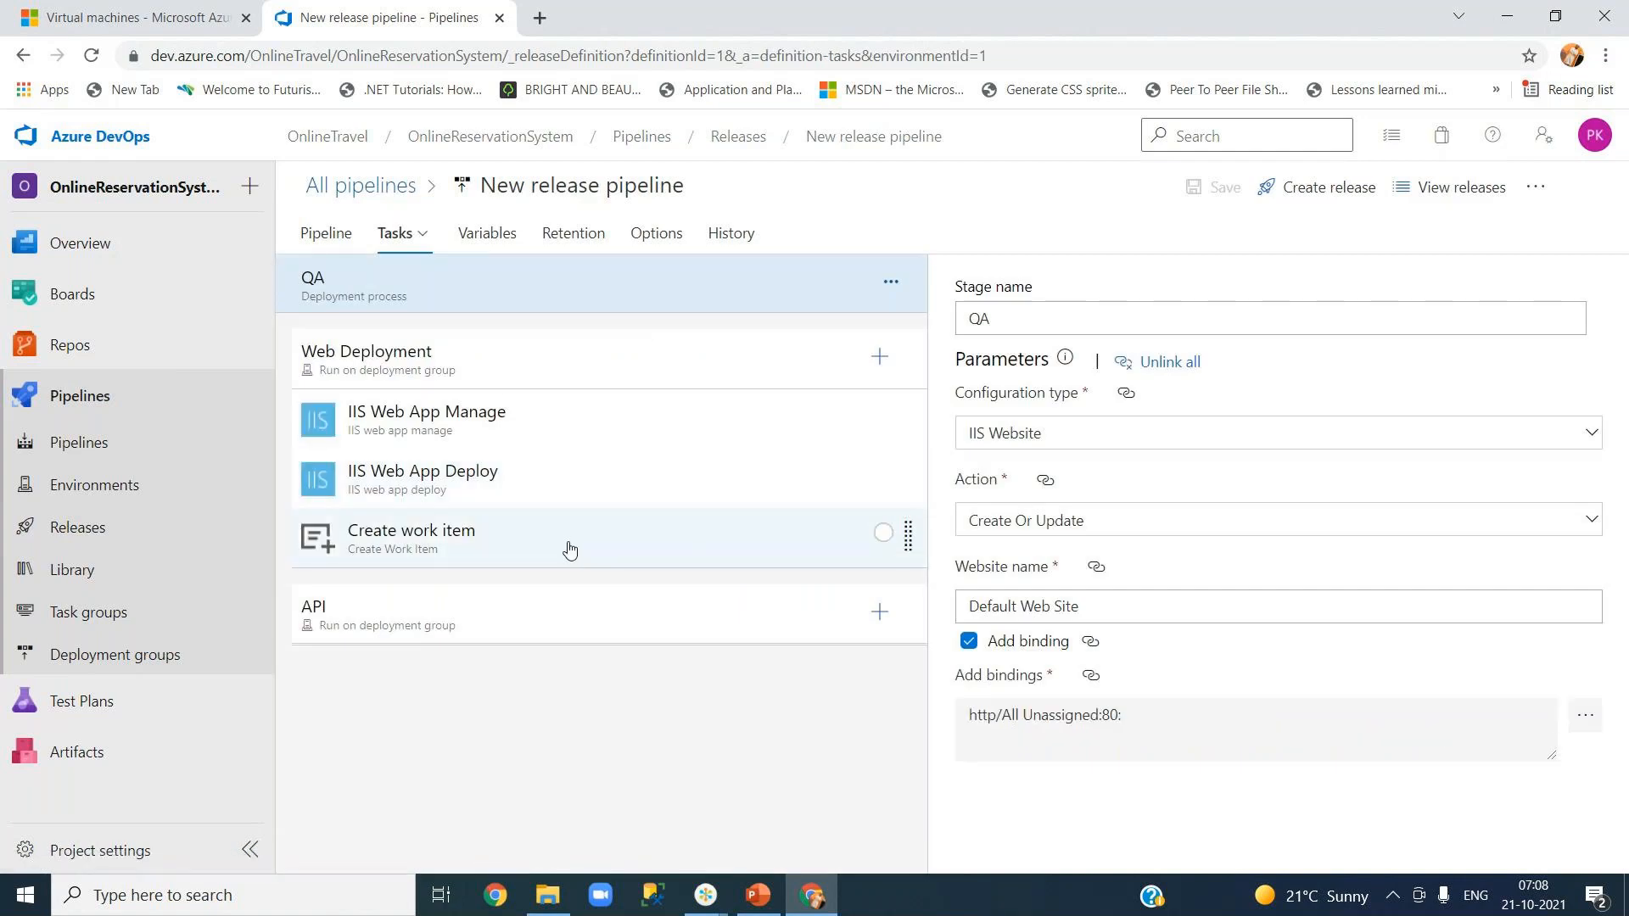
pyautogui.click(569, 550)
pyautogui.click(1532, 289)
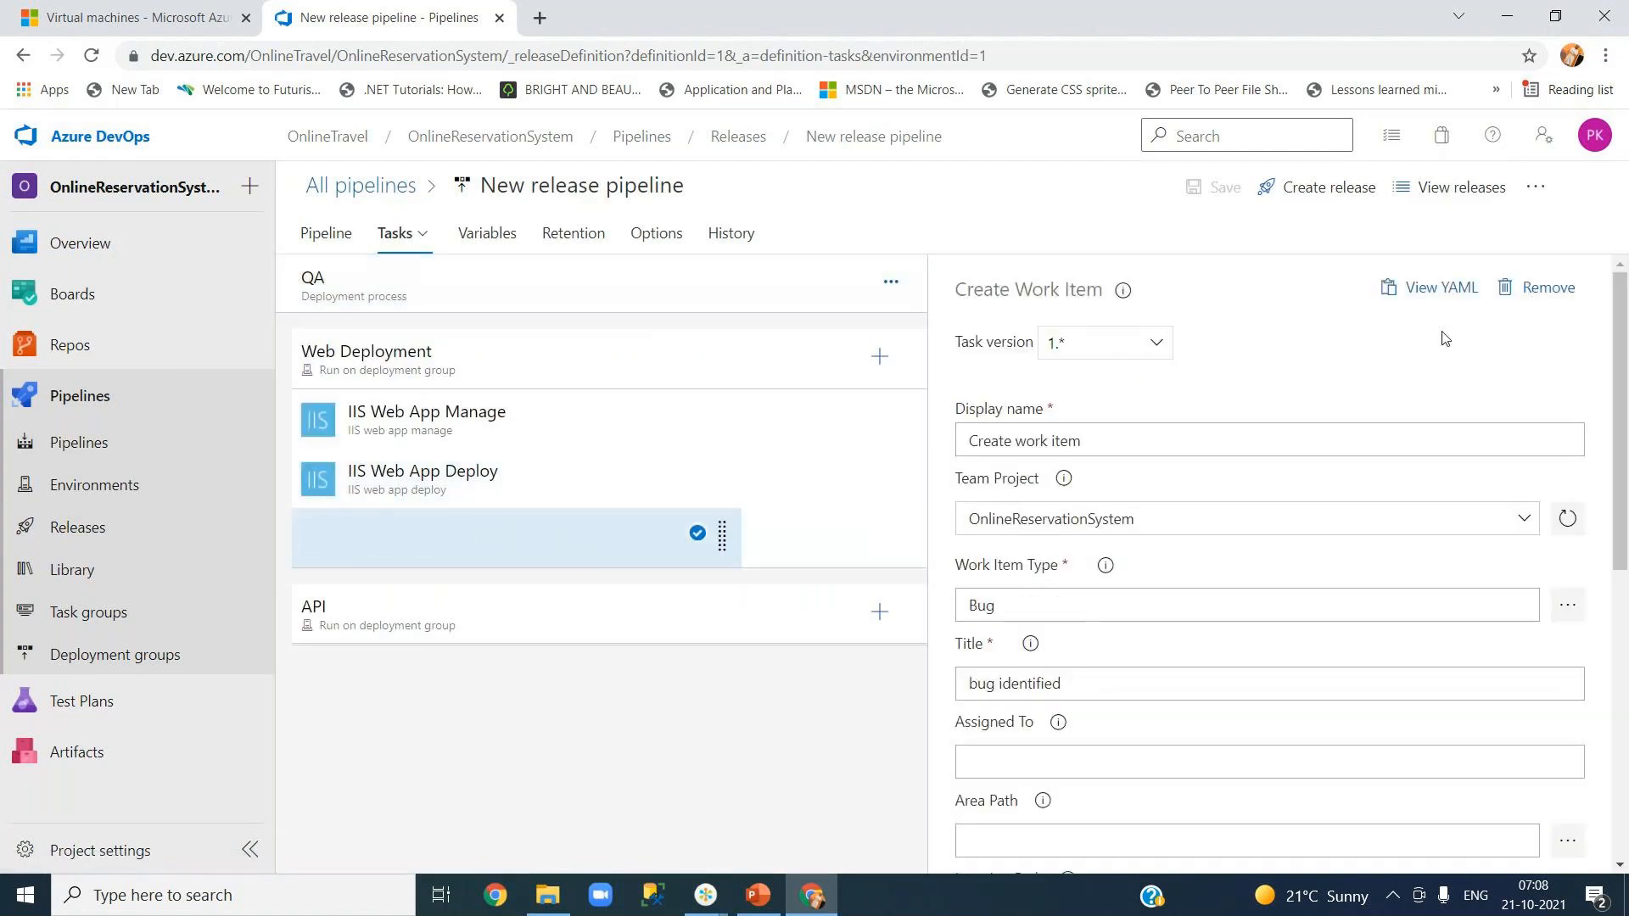
pyautogui.click(498, 462)
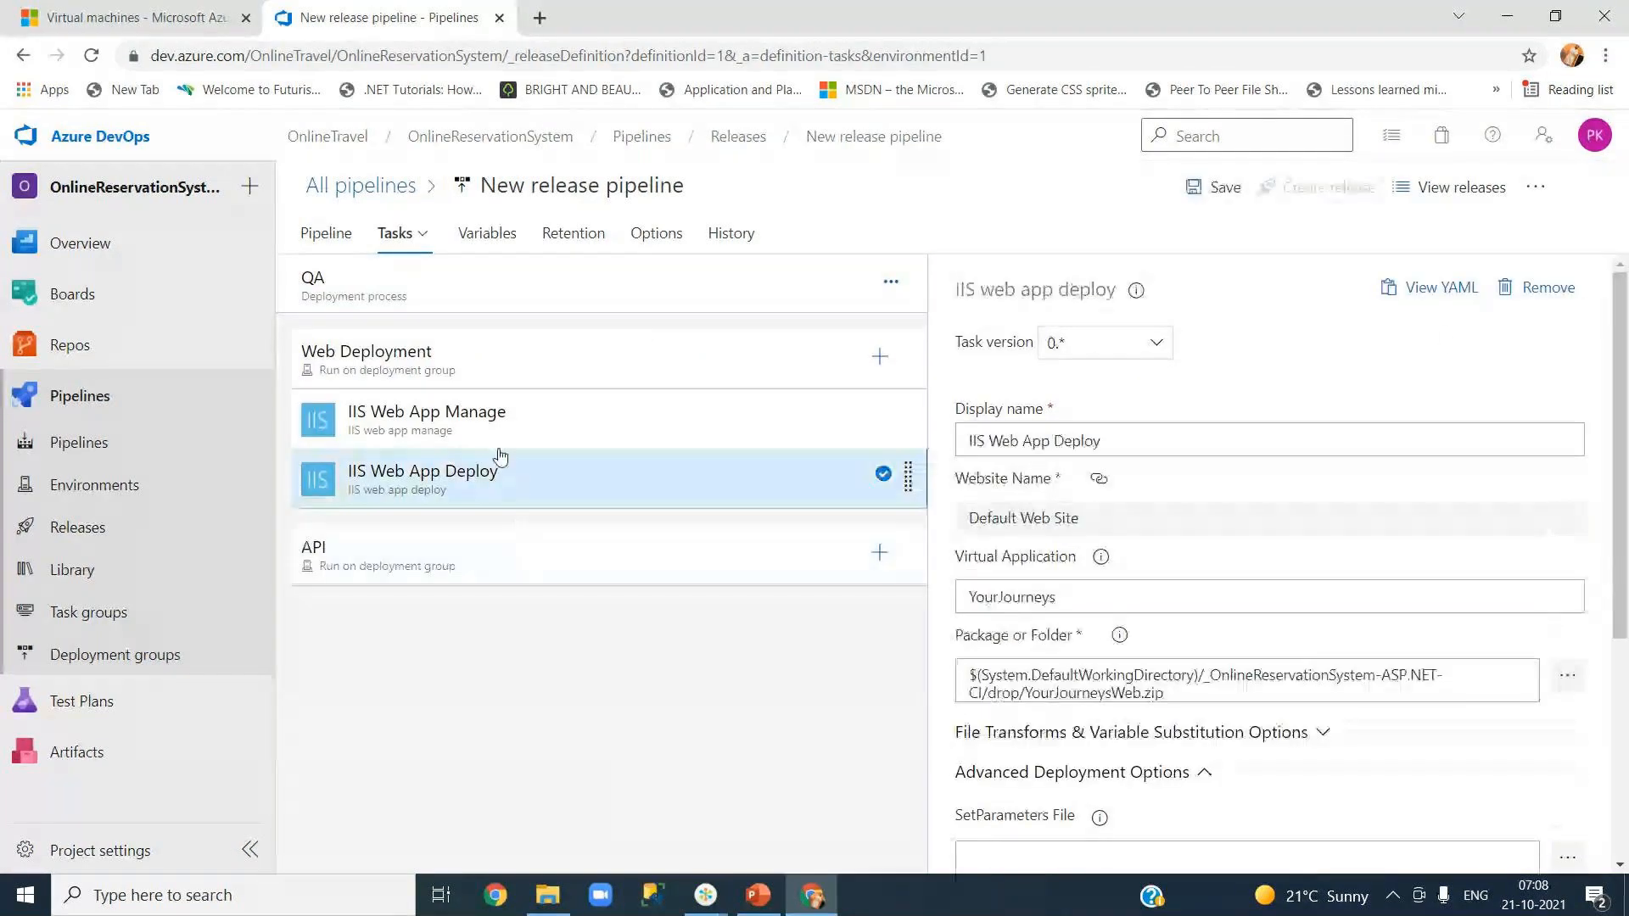
# - Review the Web Deployment job and its IIS manage and deploy tasks, then select the API job
pyautogui.click(497, 381)
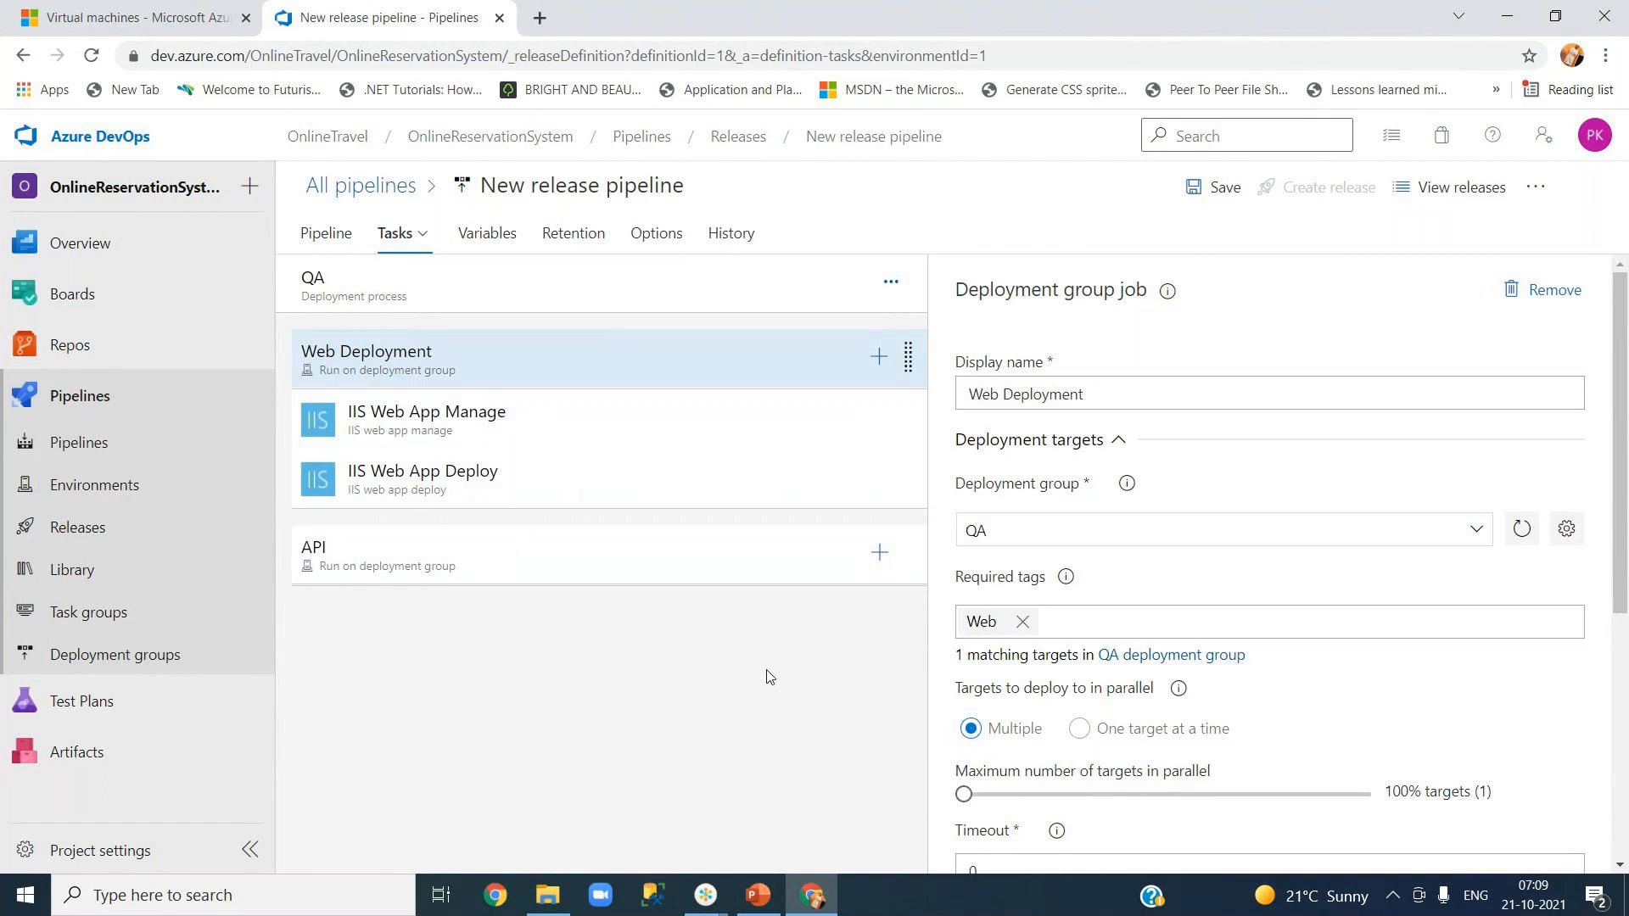
pyautogui.click(510, 437)
pyautogui.click(522, 480)
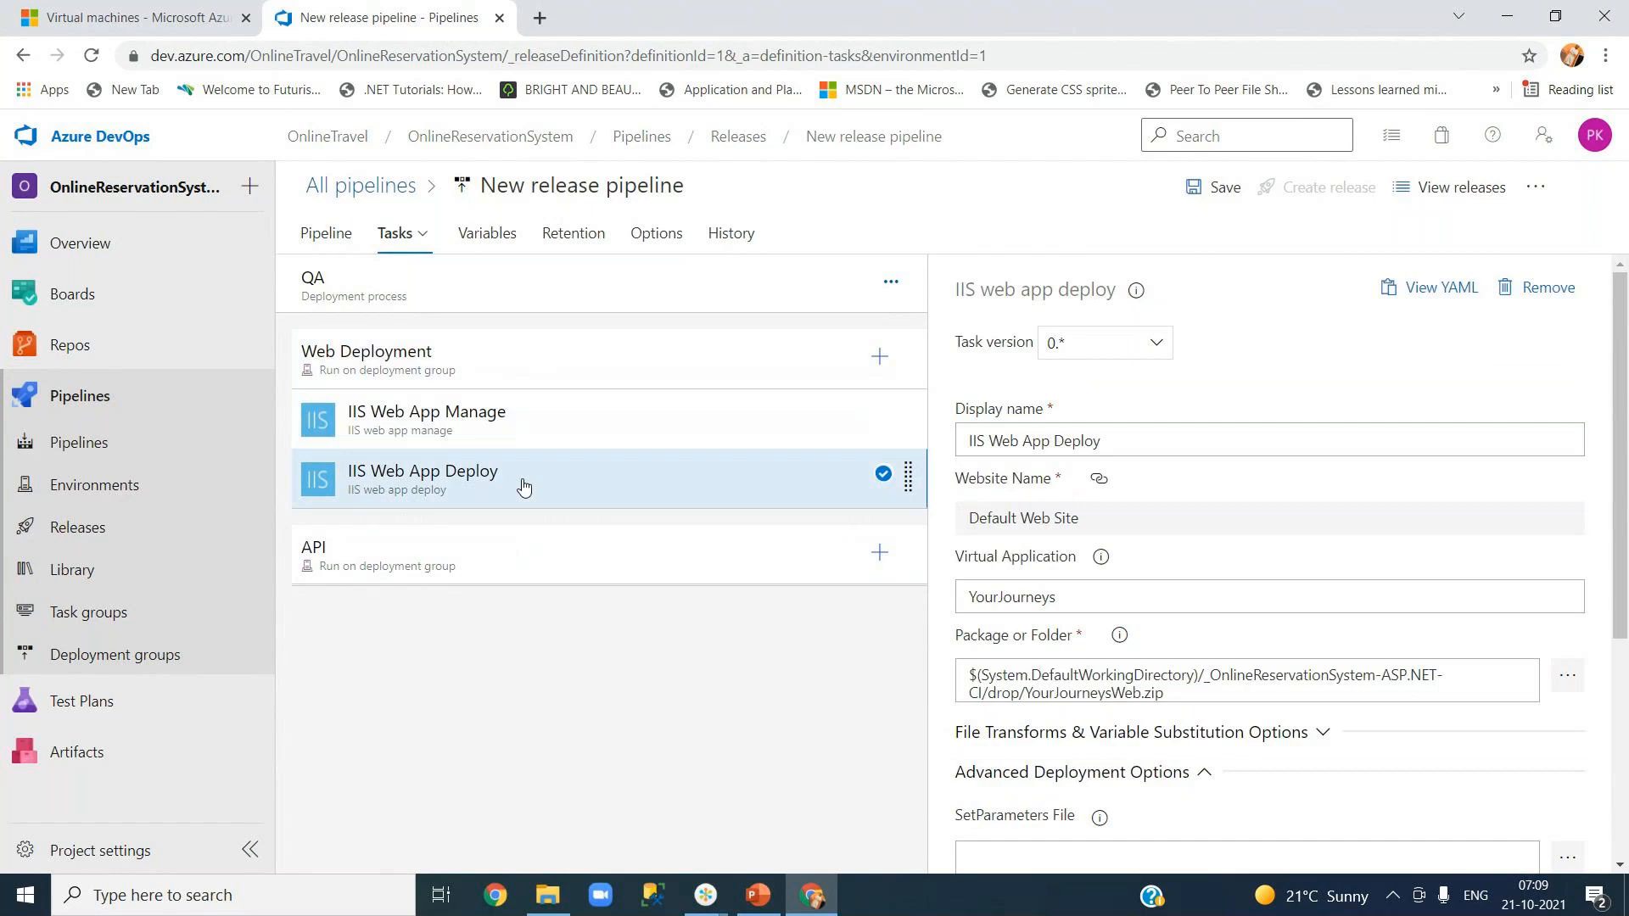
pyautogui.scroll(-2, 1624, 610)
pyautogui.scroll(-2, 1624, 611)
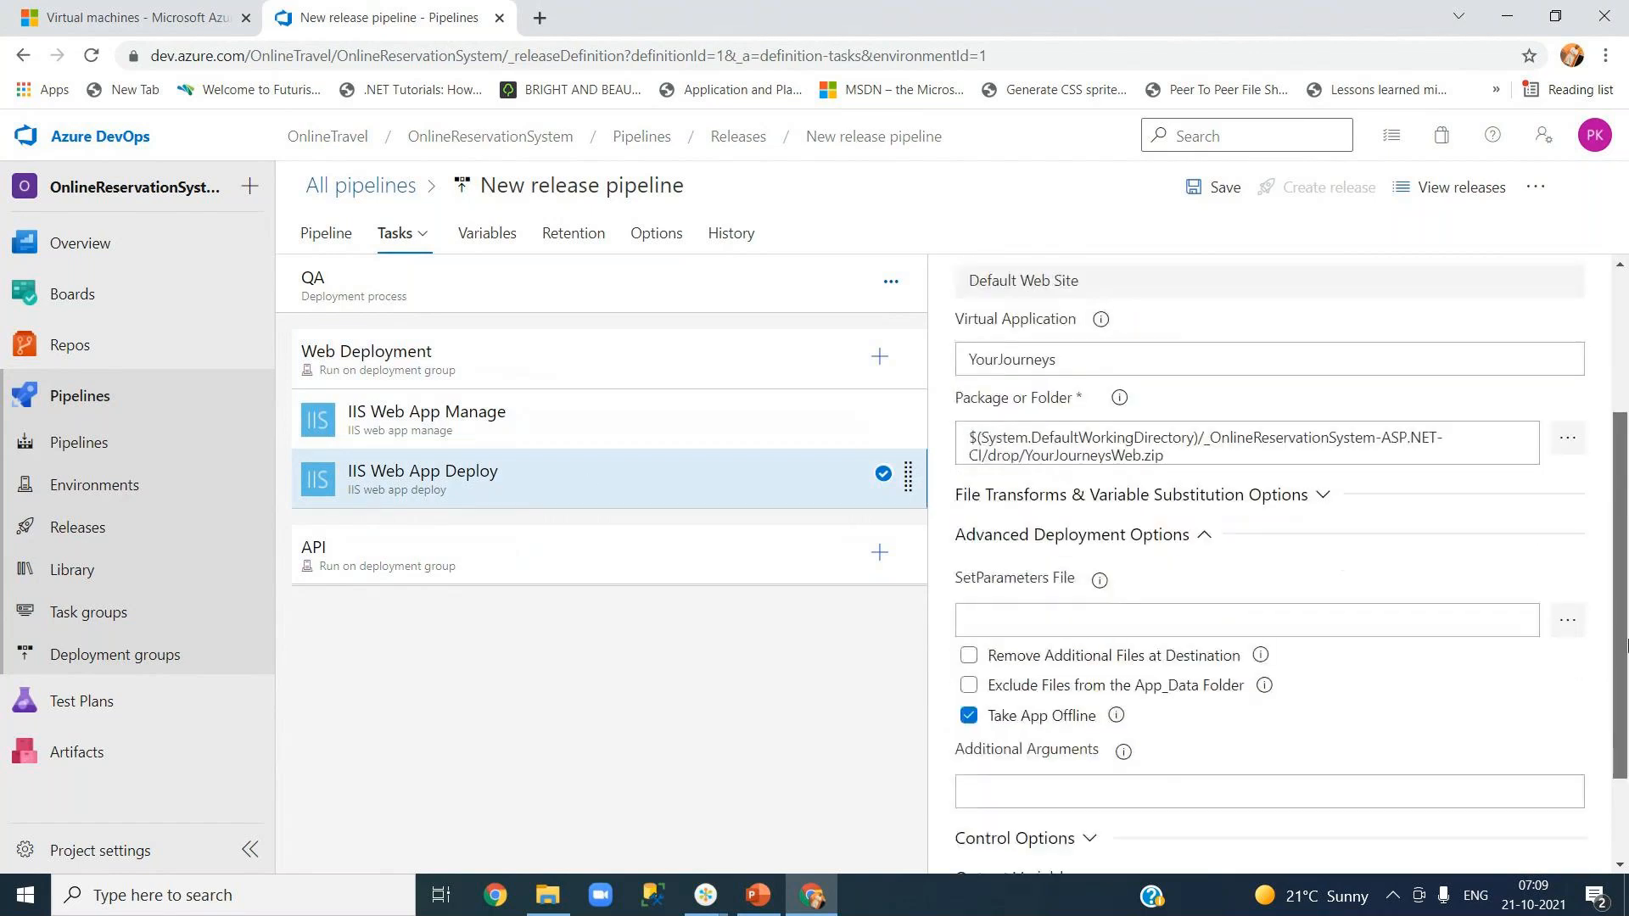
pyautogui.click(359, 571)
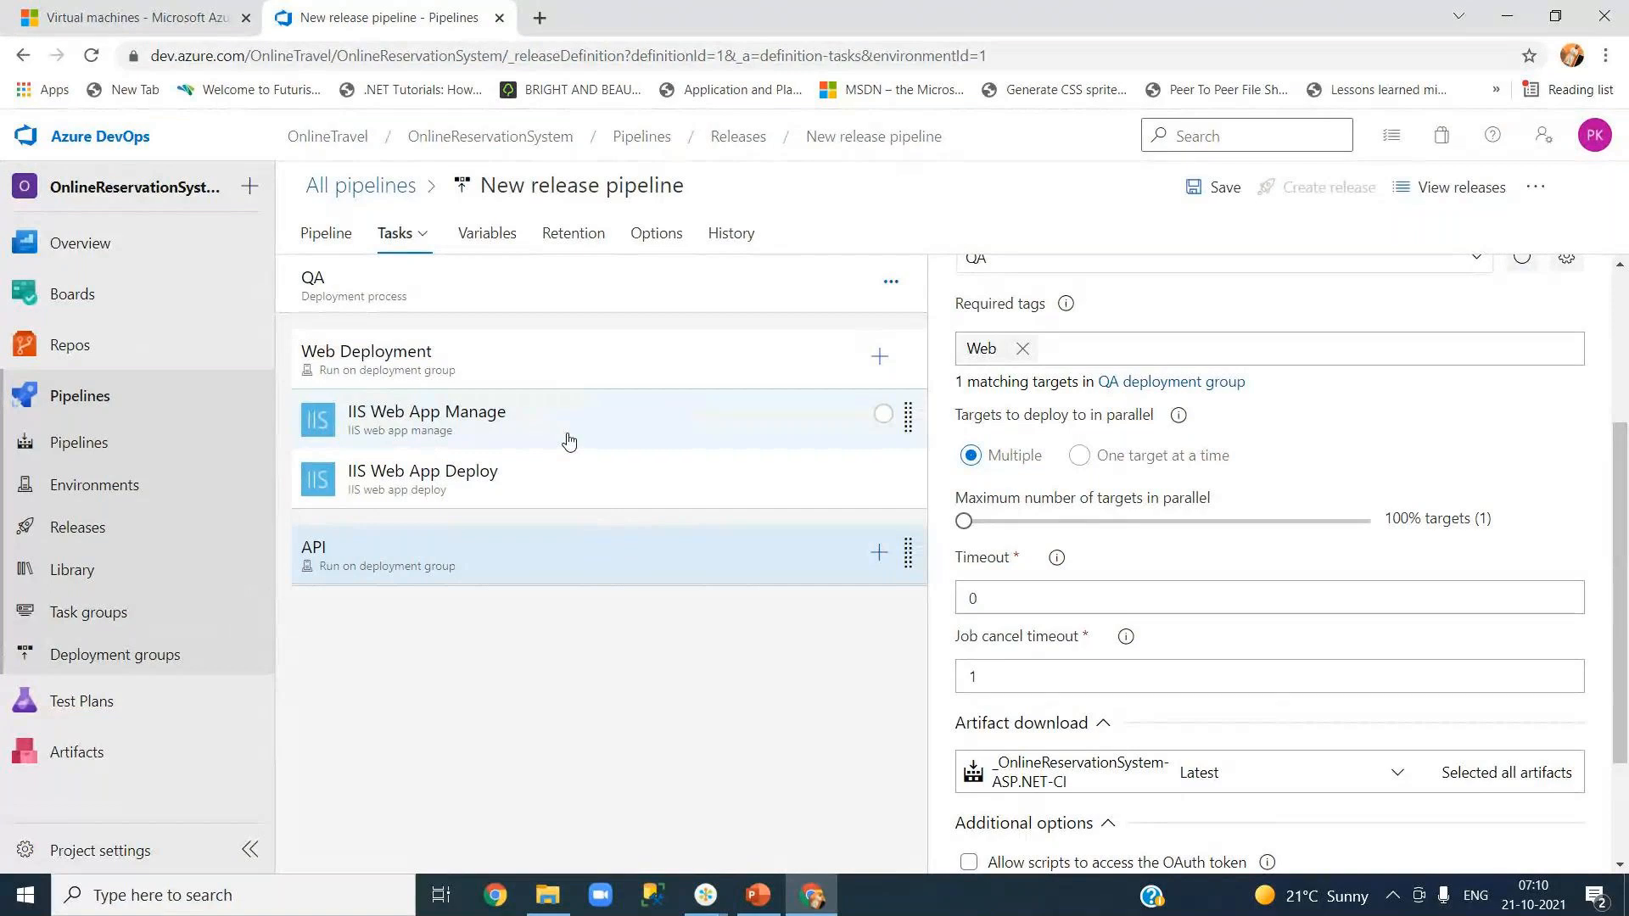
# - Search 'iis webapp' and add the IIS web app manage and IIS web app deploy tasks to API
pyautogui.click(879, 553)
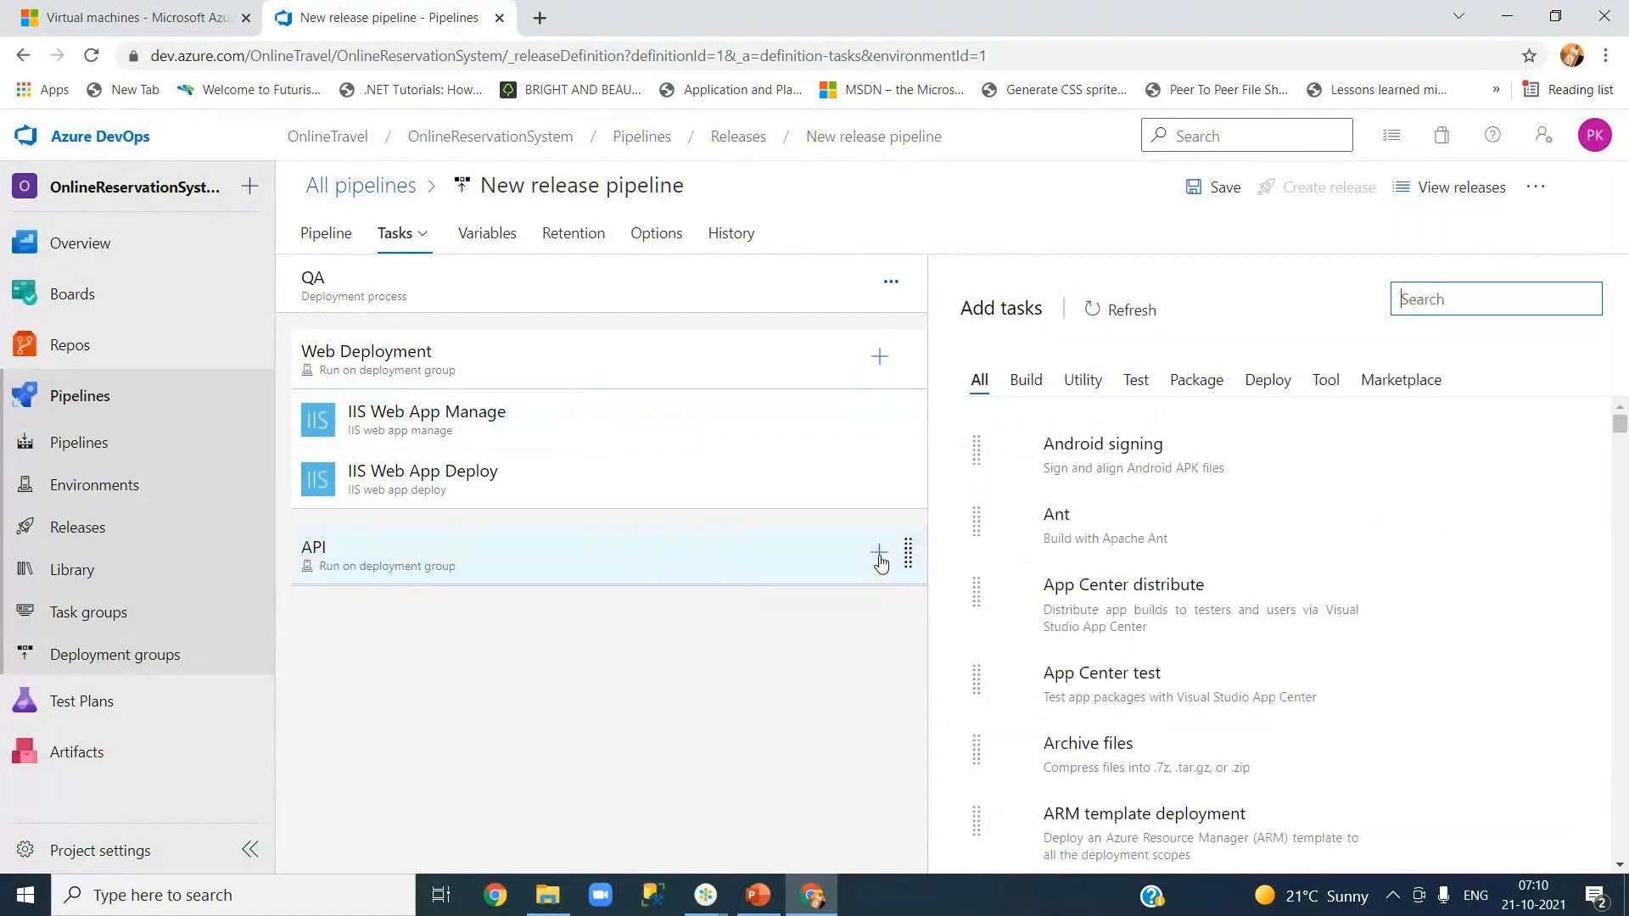
pyautogui.write('i')
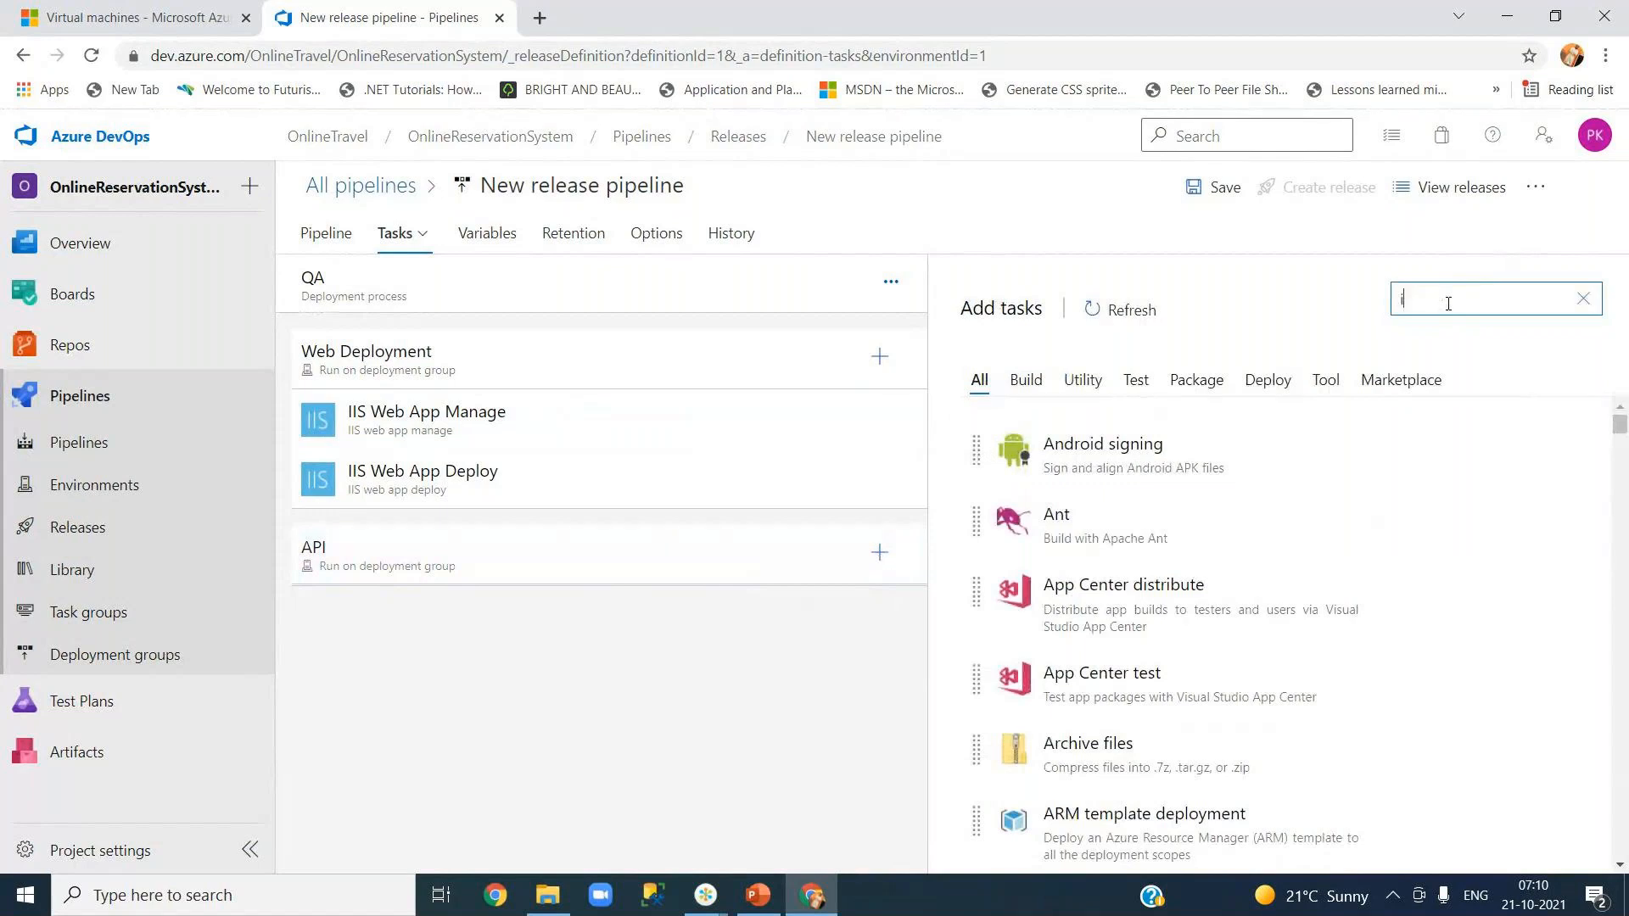
pyautogui.write('is webapp')
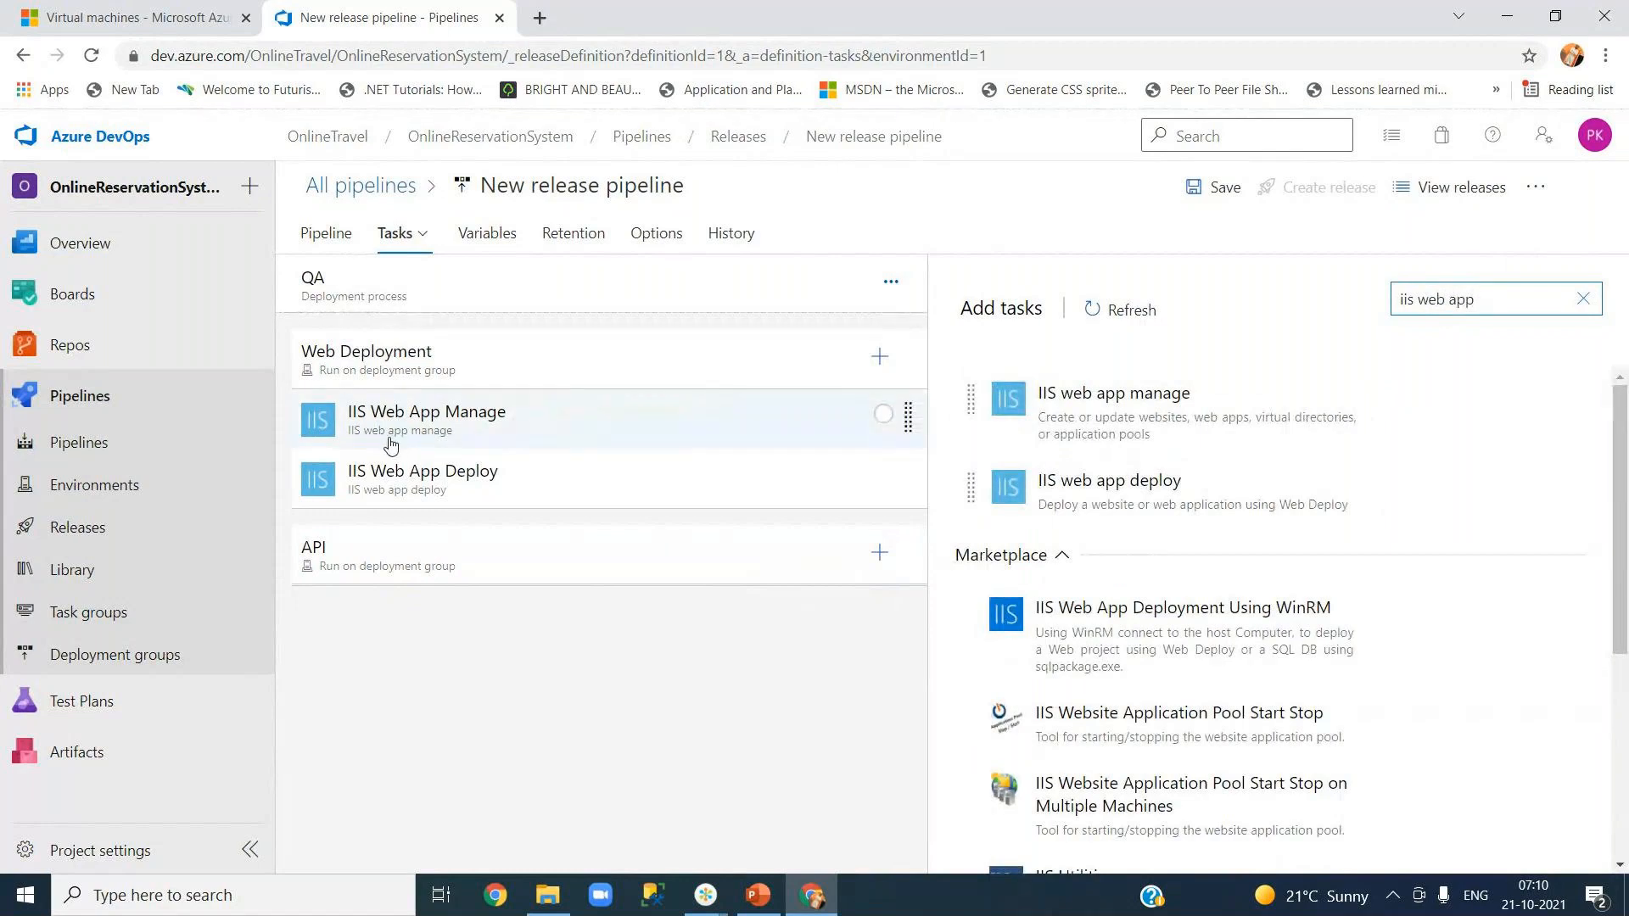
pyautogui.moveTo(1235, 392)
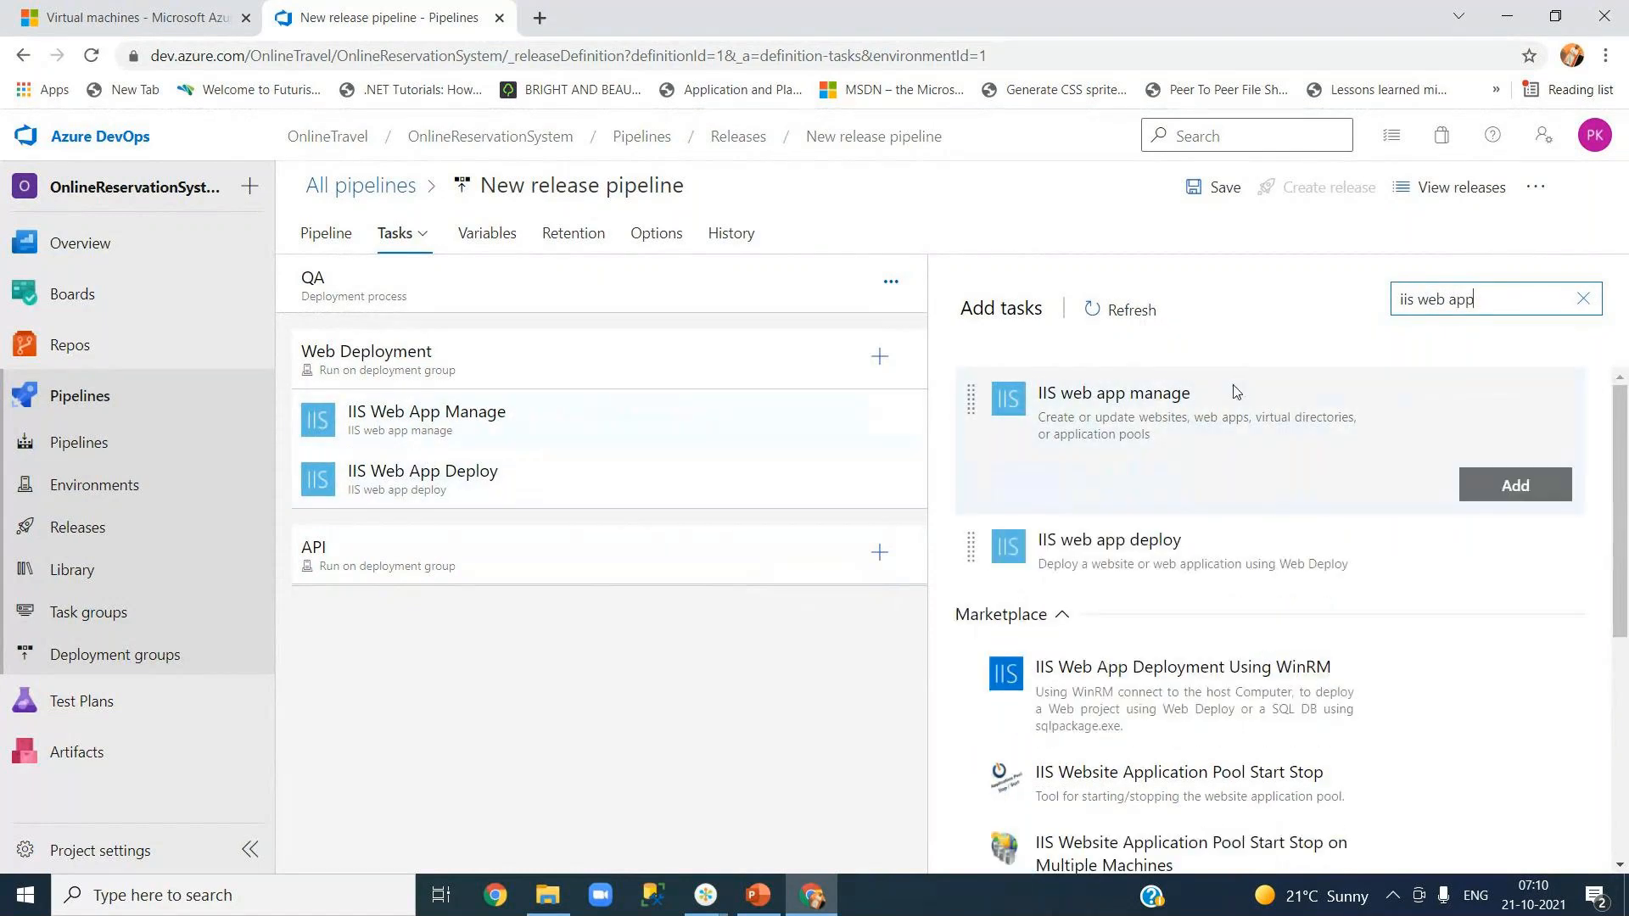
pyautogui.click(1501, 491)
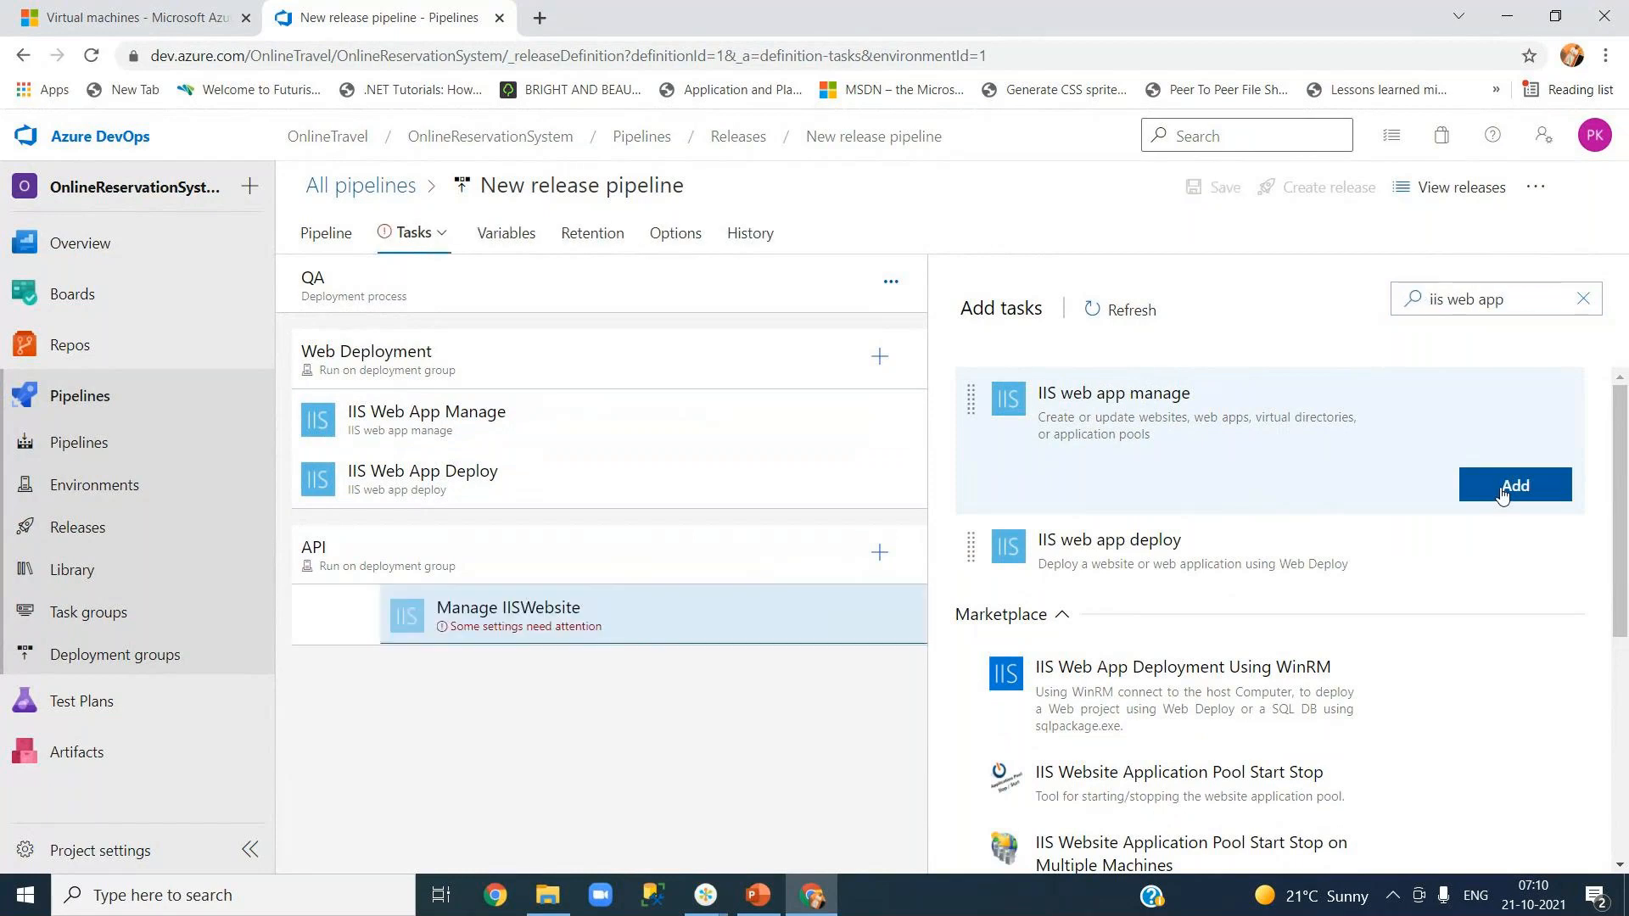
pyautogui.moveTo(1189, 526)
pyautogui.click(1494, 557)
pyautogui.click(1582, 299)
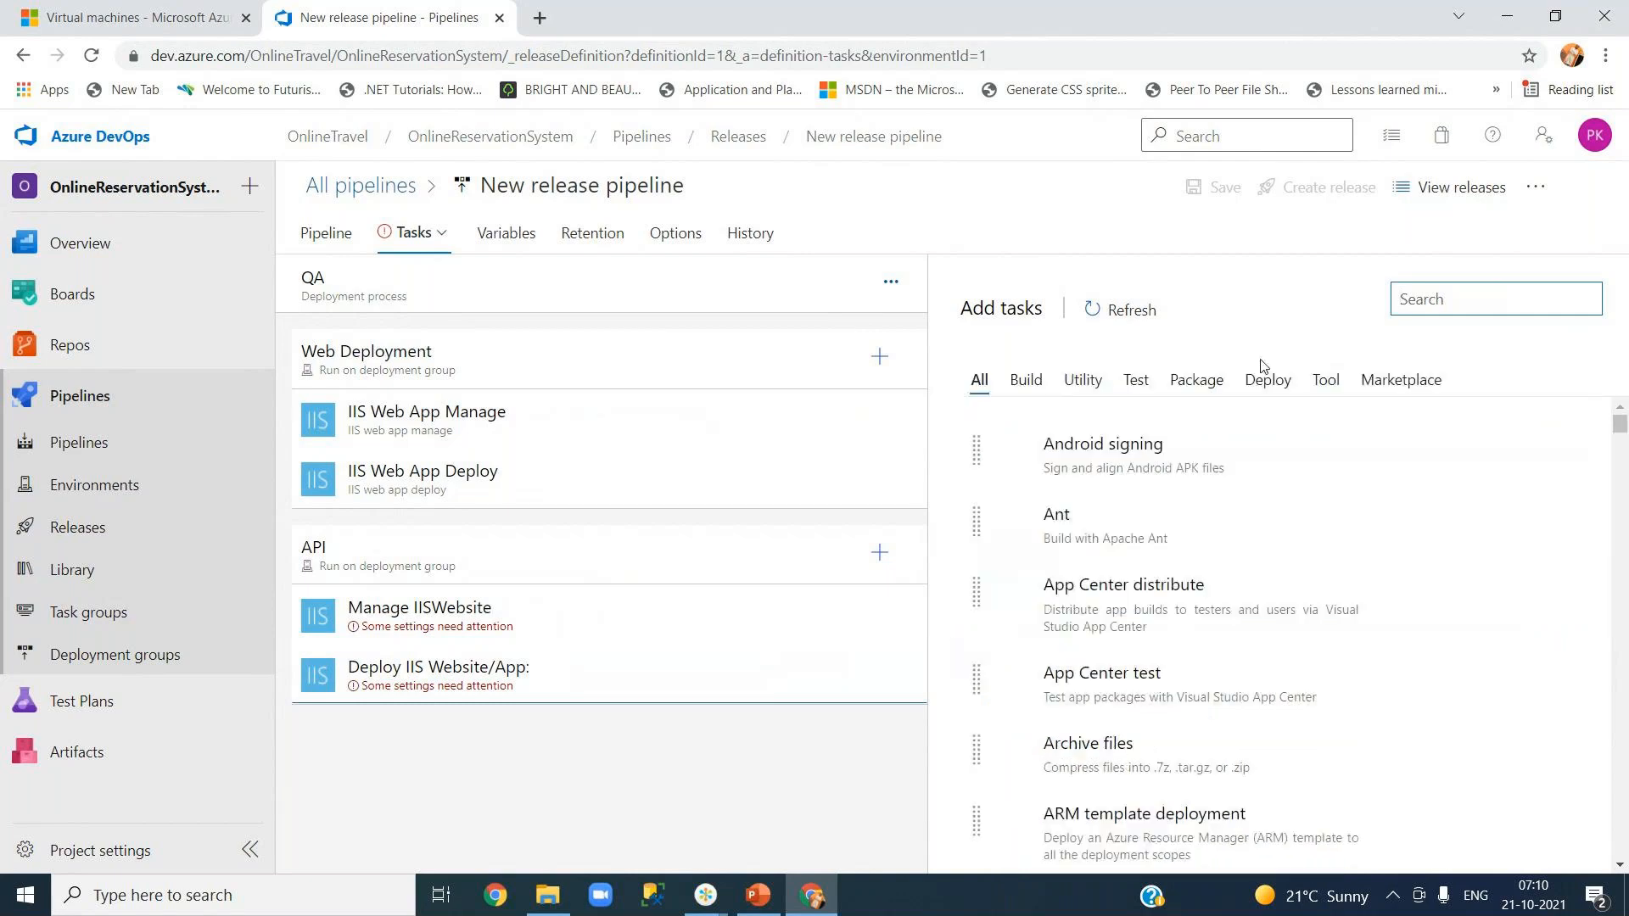
pyautogui.click(587, 625)
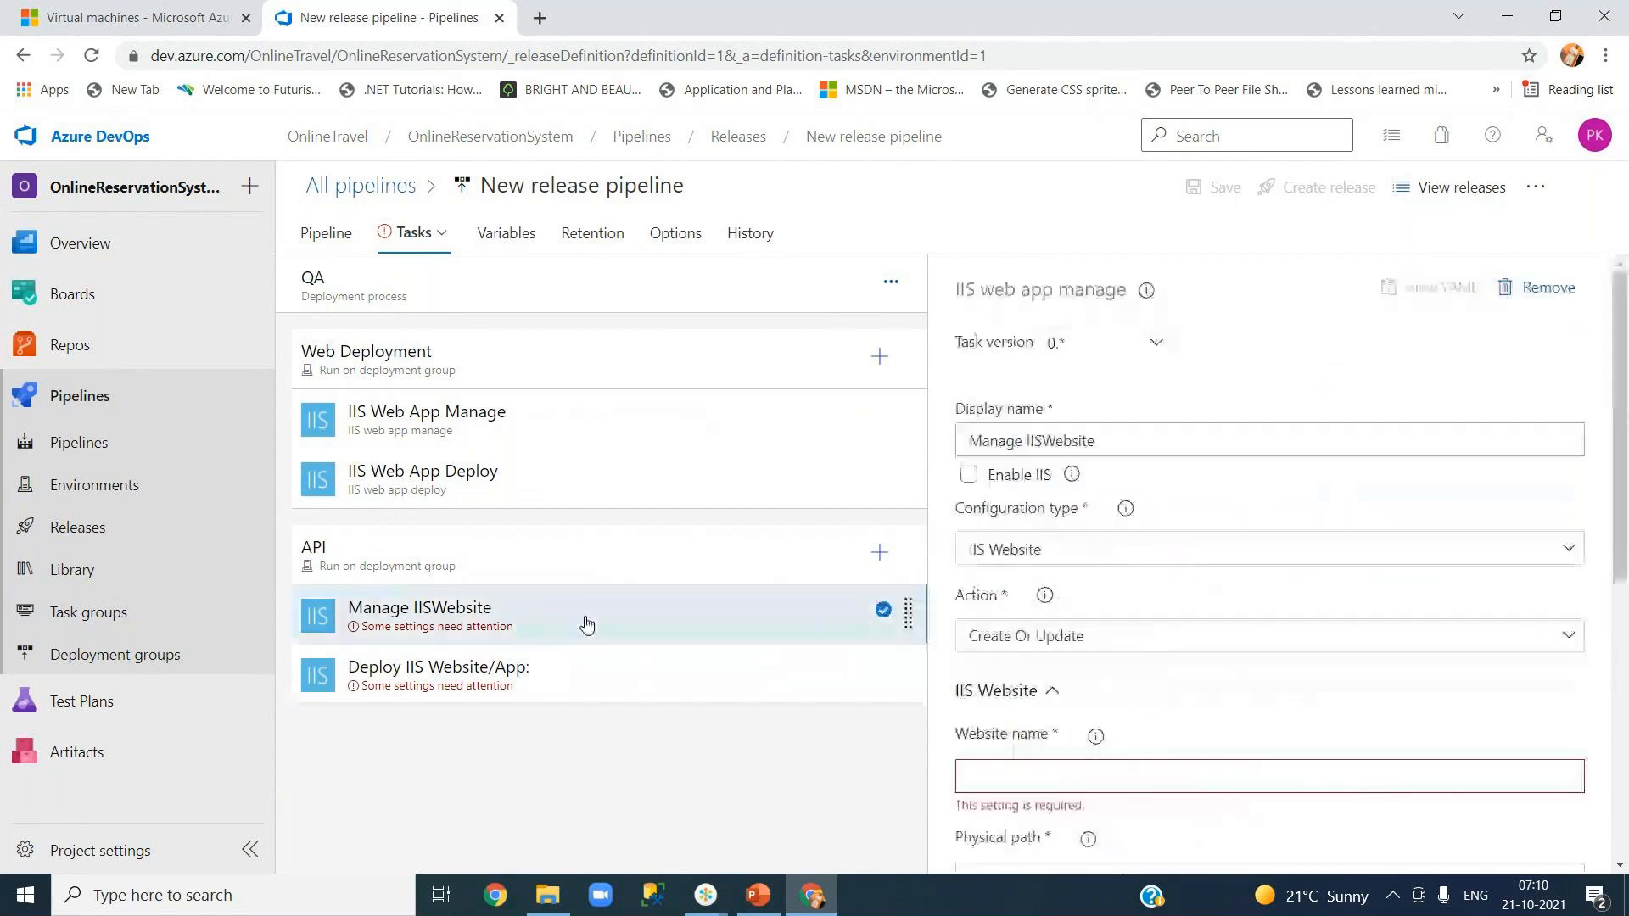
pyautogui.click(569, 560)
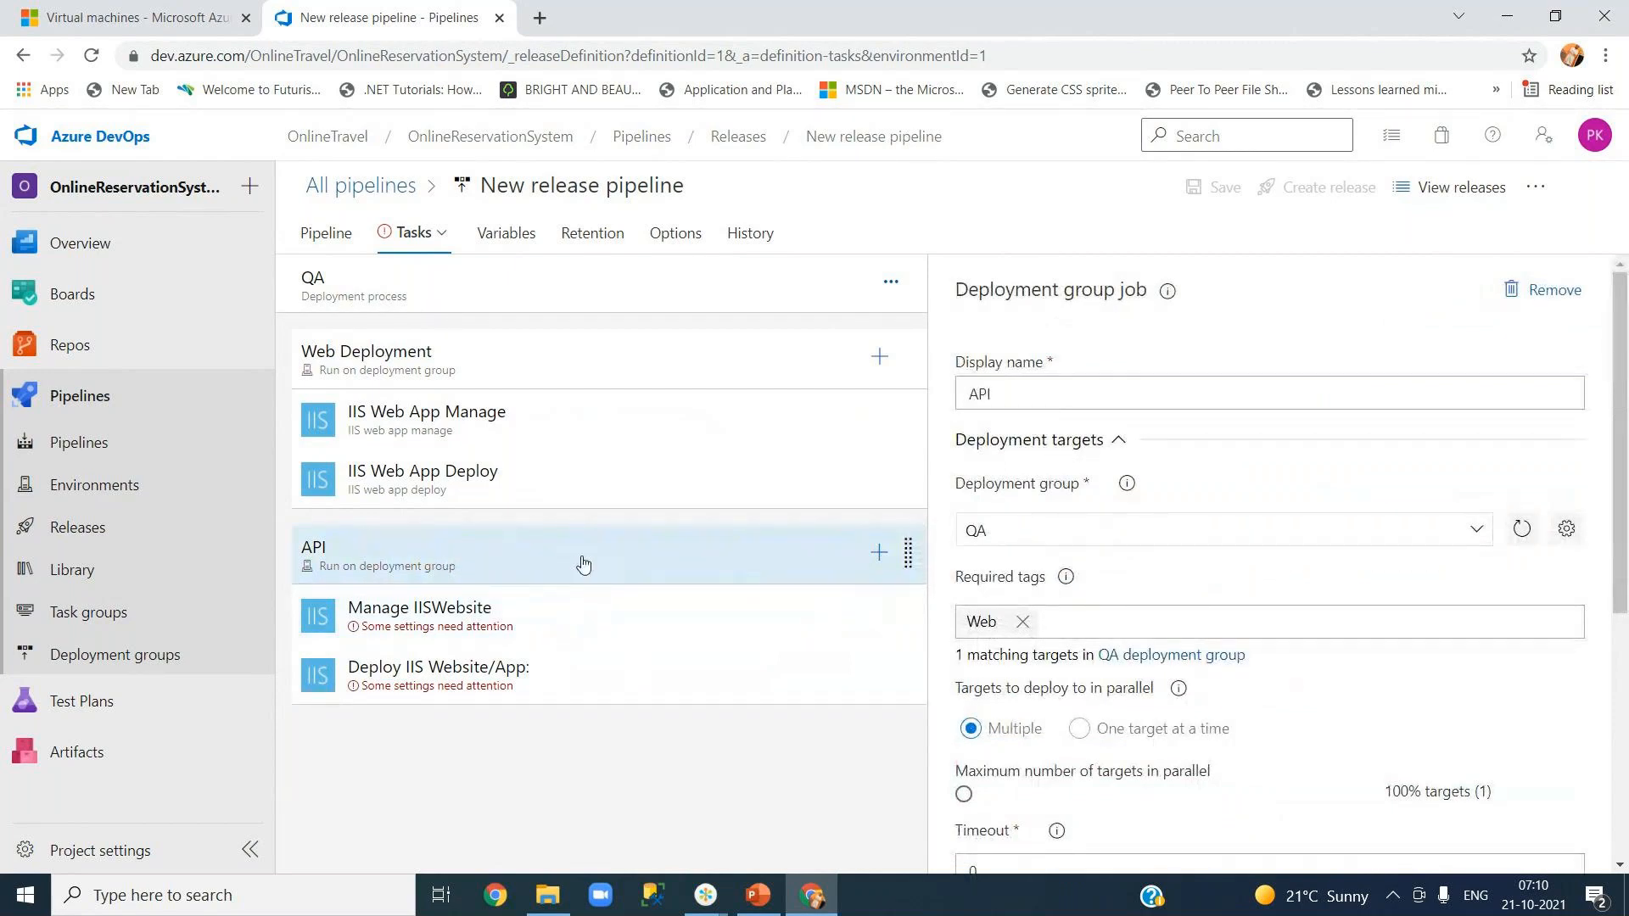
# - Replace the API job's Web required tag with API, leaving 1 matching target
pyautogui.click(891, 280)
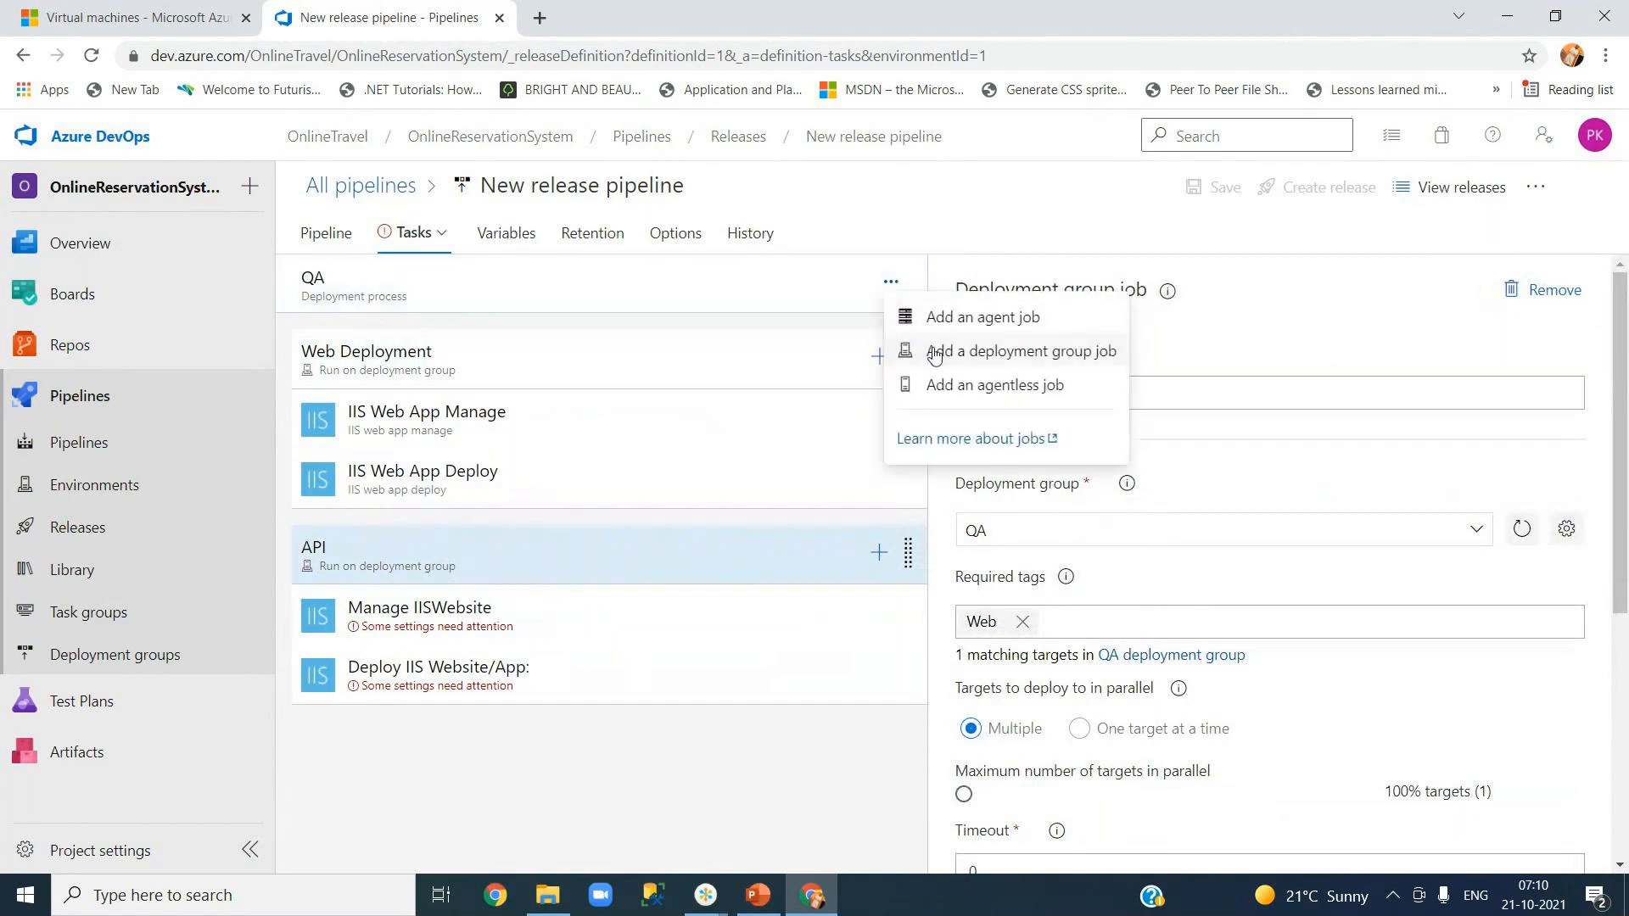
pyautogui.click(465, 786)
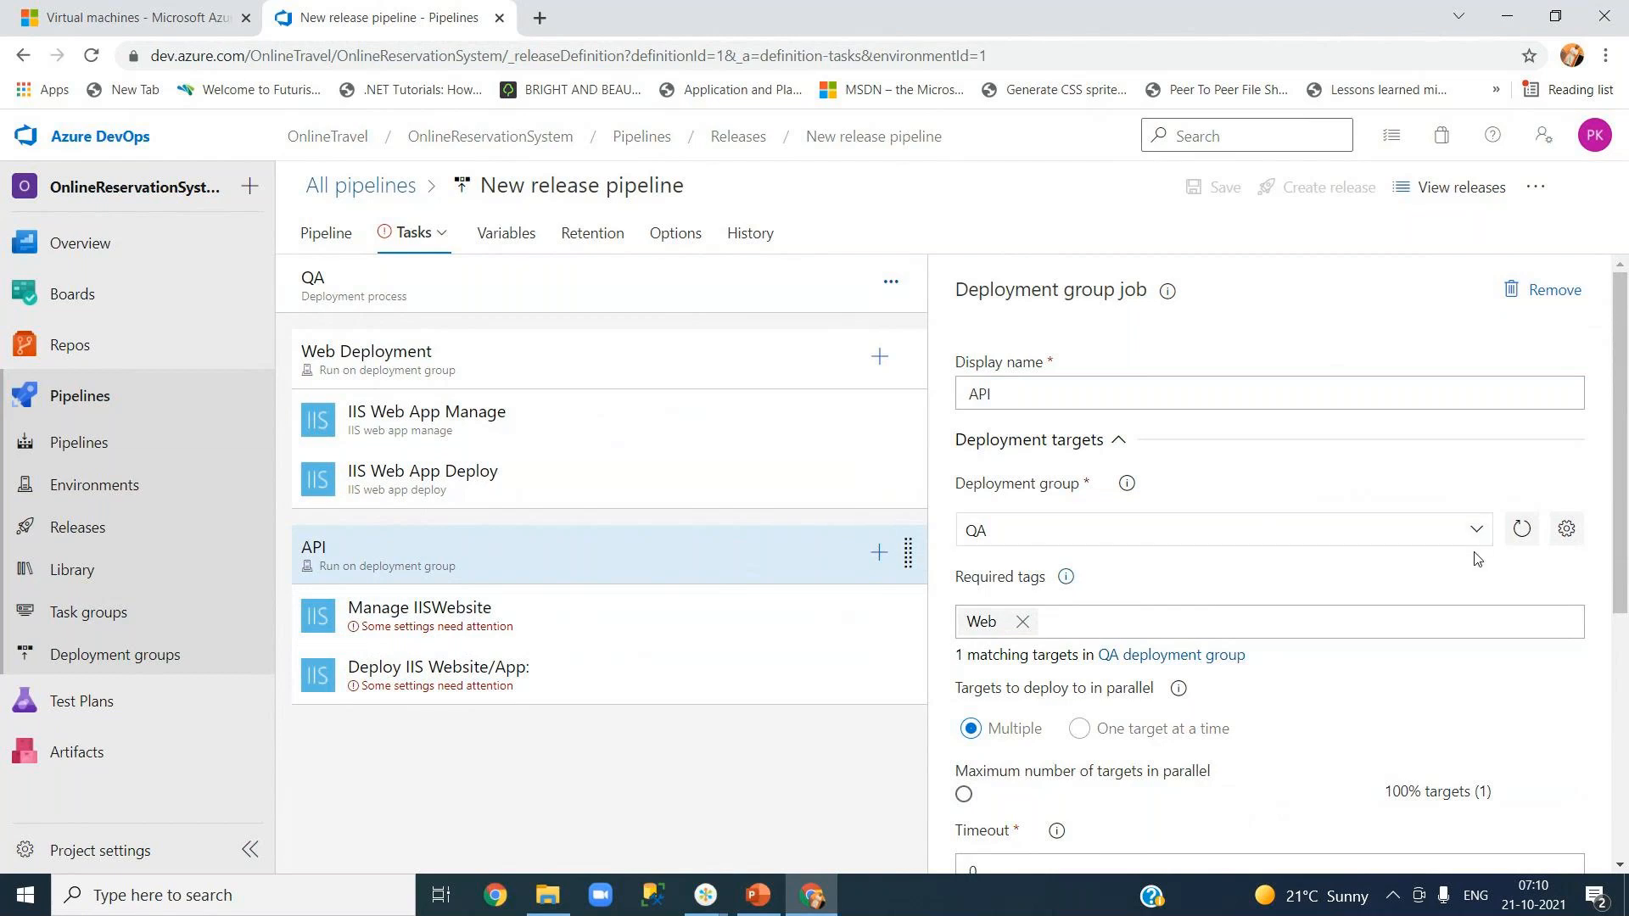
pyautogui.click(1022, 622)
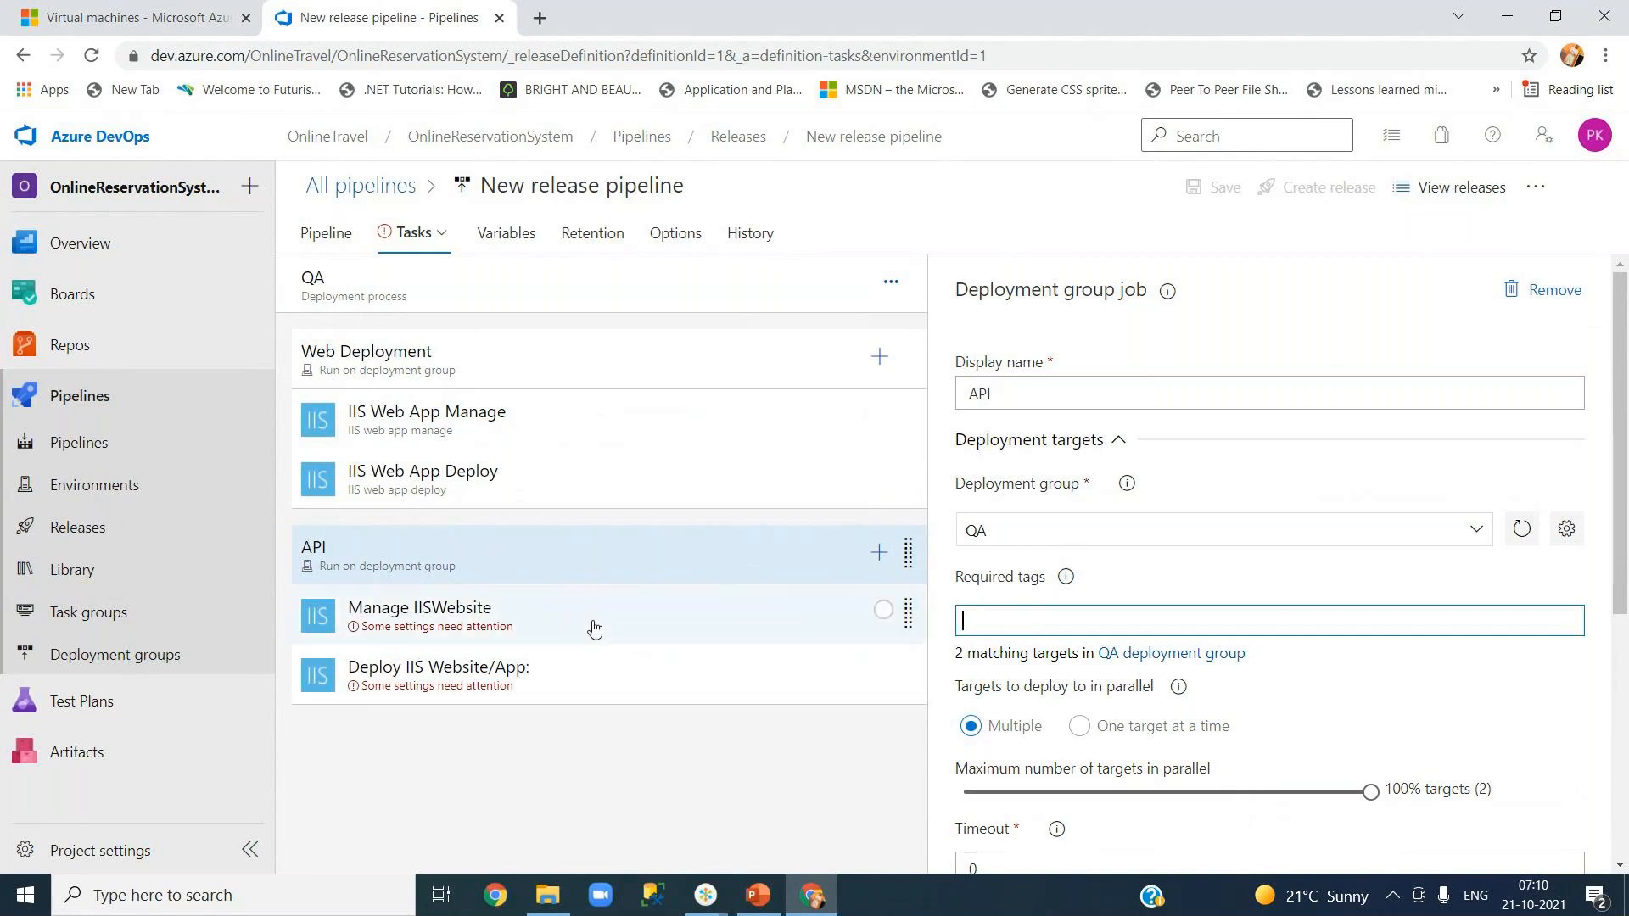
pyautogui.write('API')
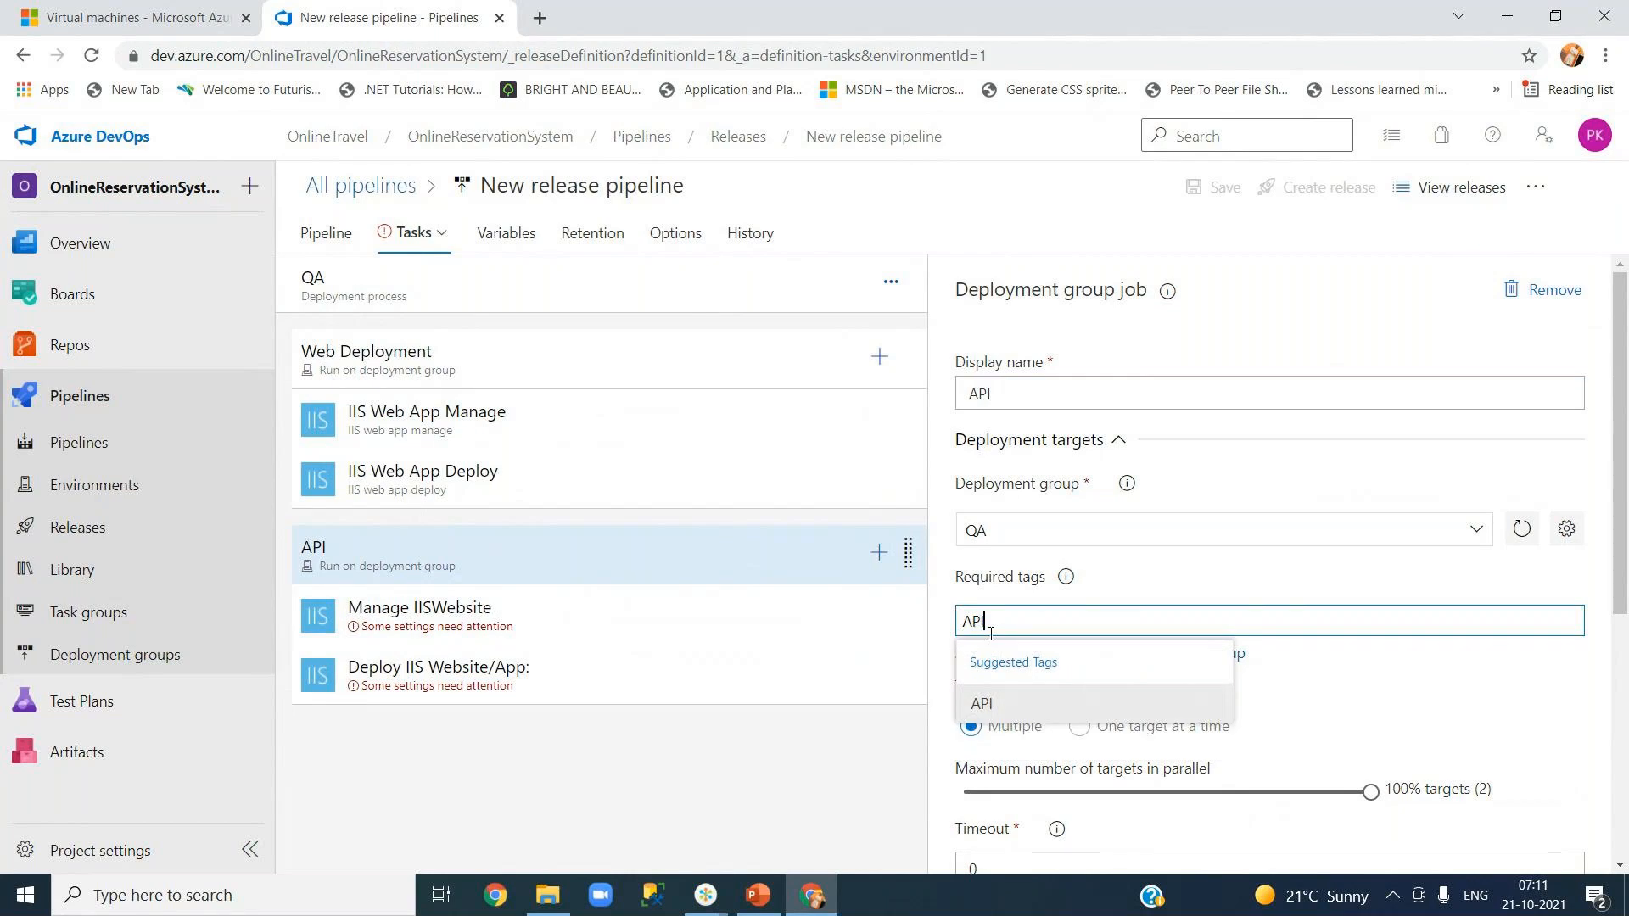
pyautogui.click(977, 700)
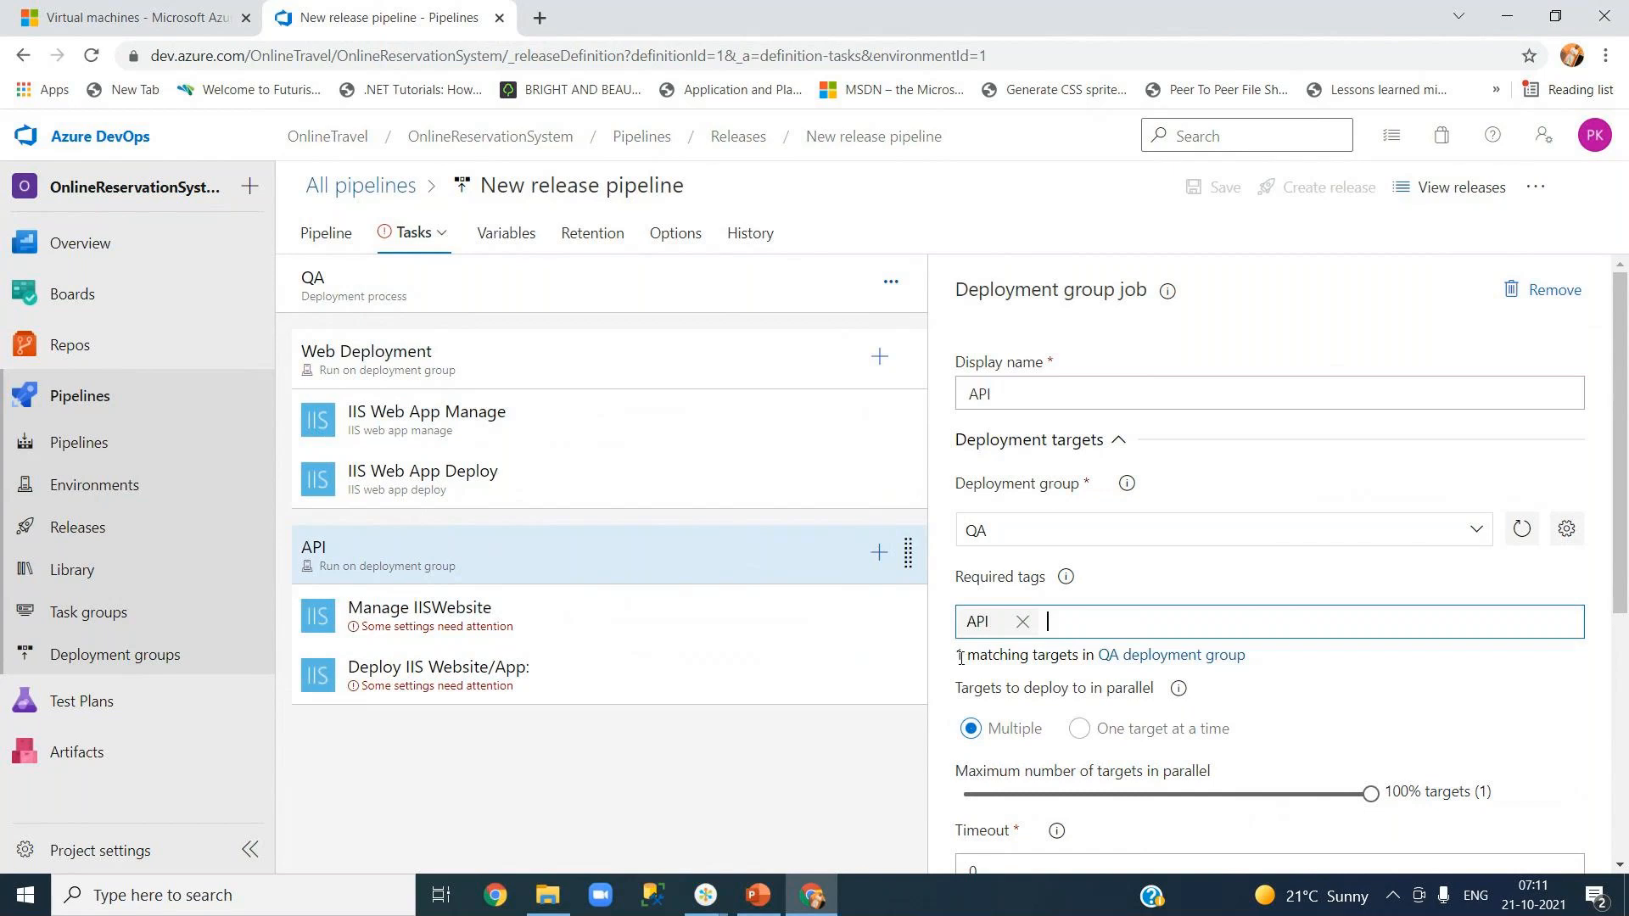
pyautogui.moveTo(960, 659); pyautogui.dragTo(1056, 656)
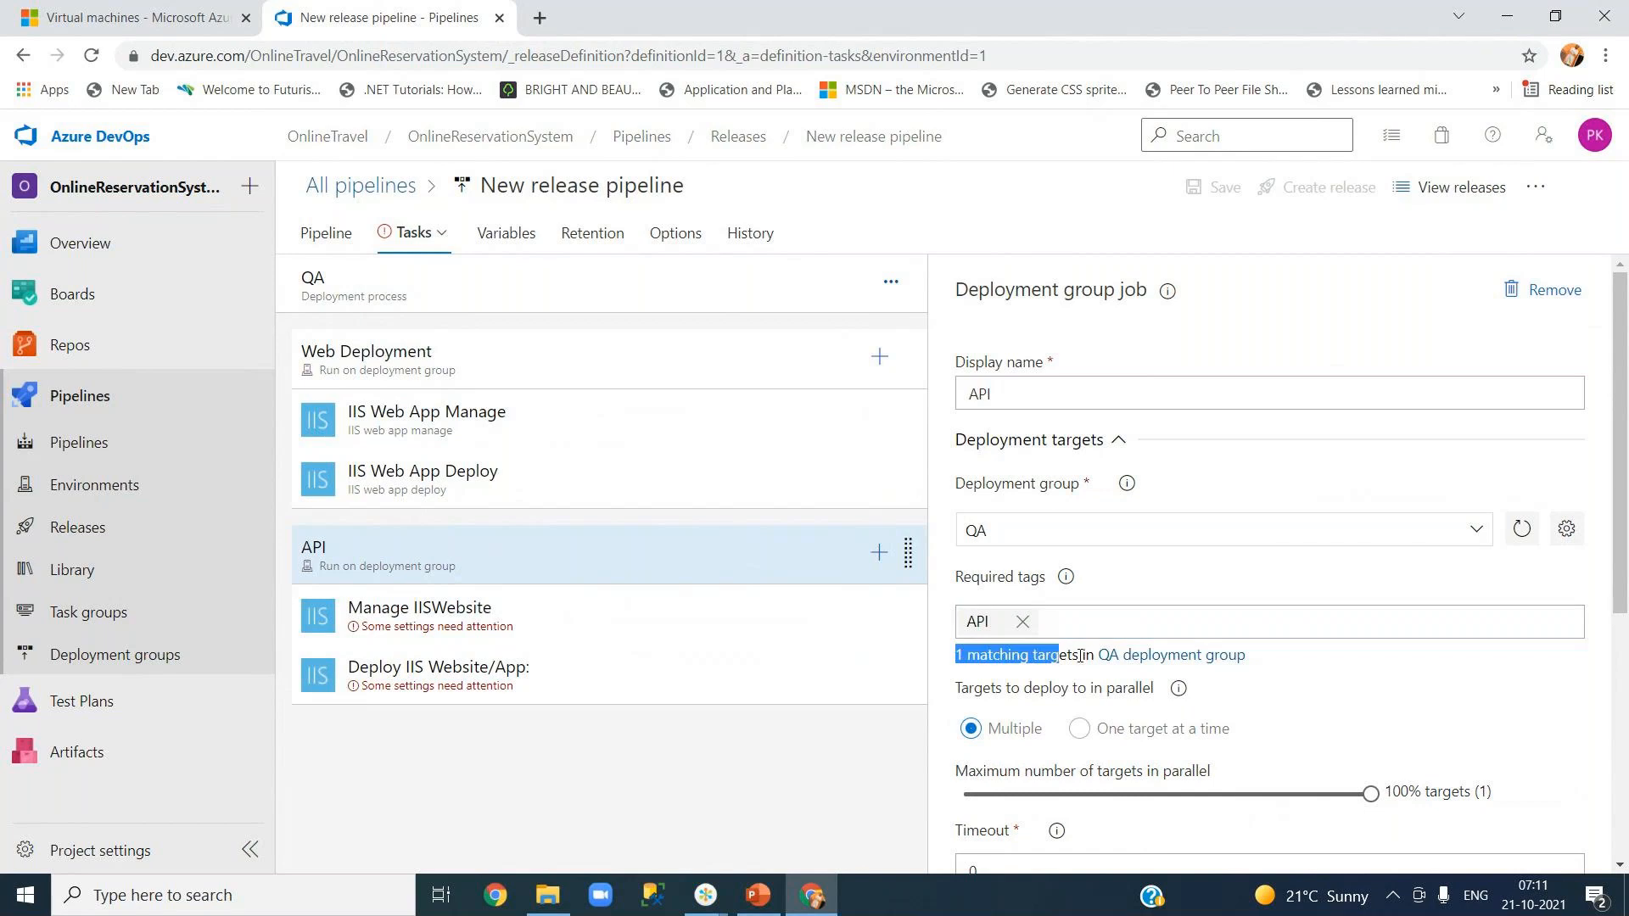
pyautogui.click(1279, 680)
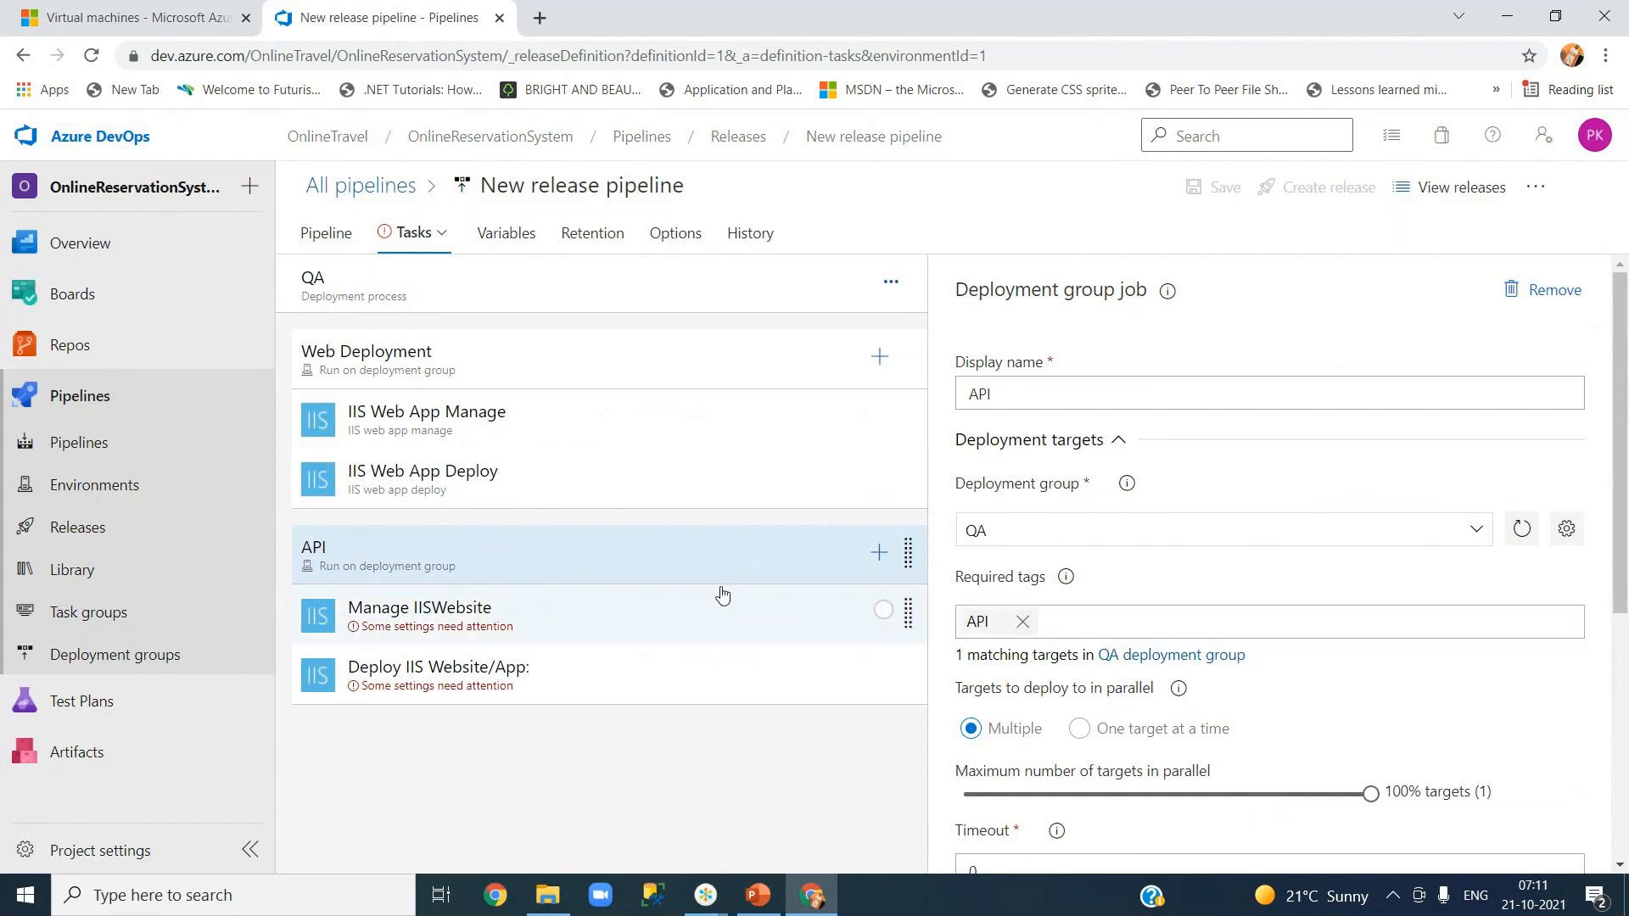
pyautogui.click(540, 628)
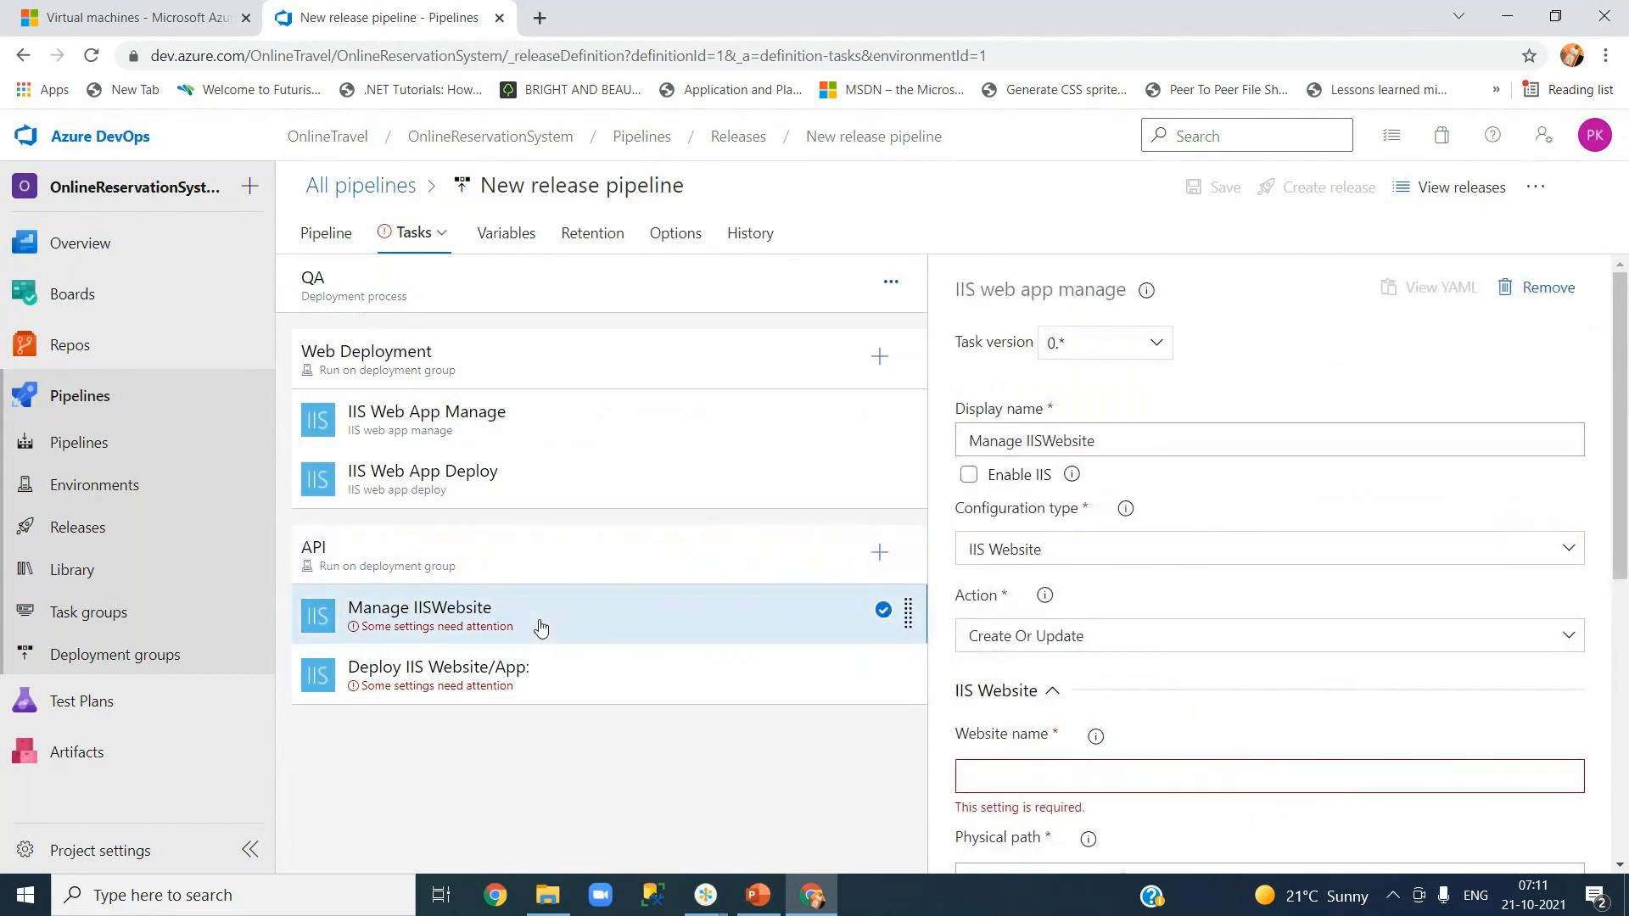
# - Copy 'Default Web Site' from the Web job's IIS manage task into the API Website name
pyautogui.click(517, 435)
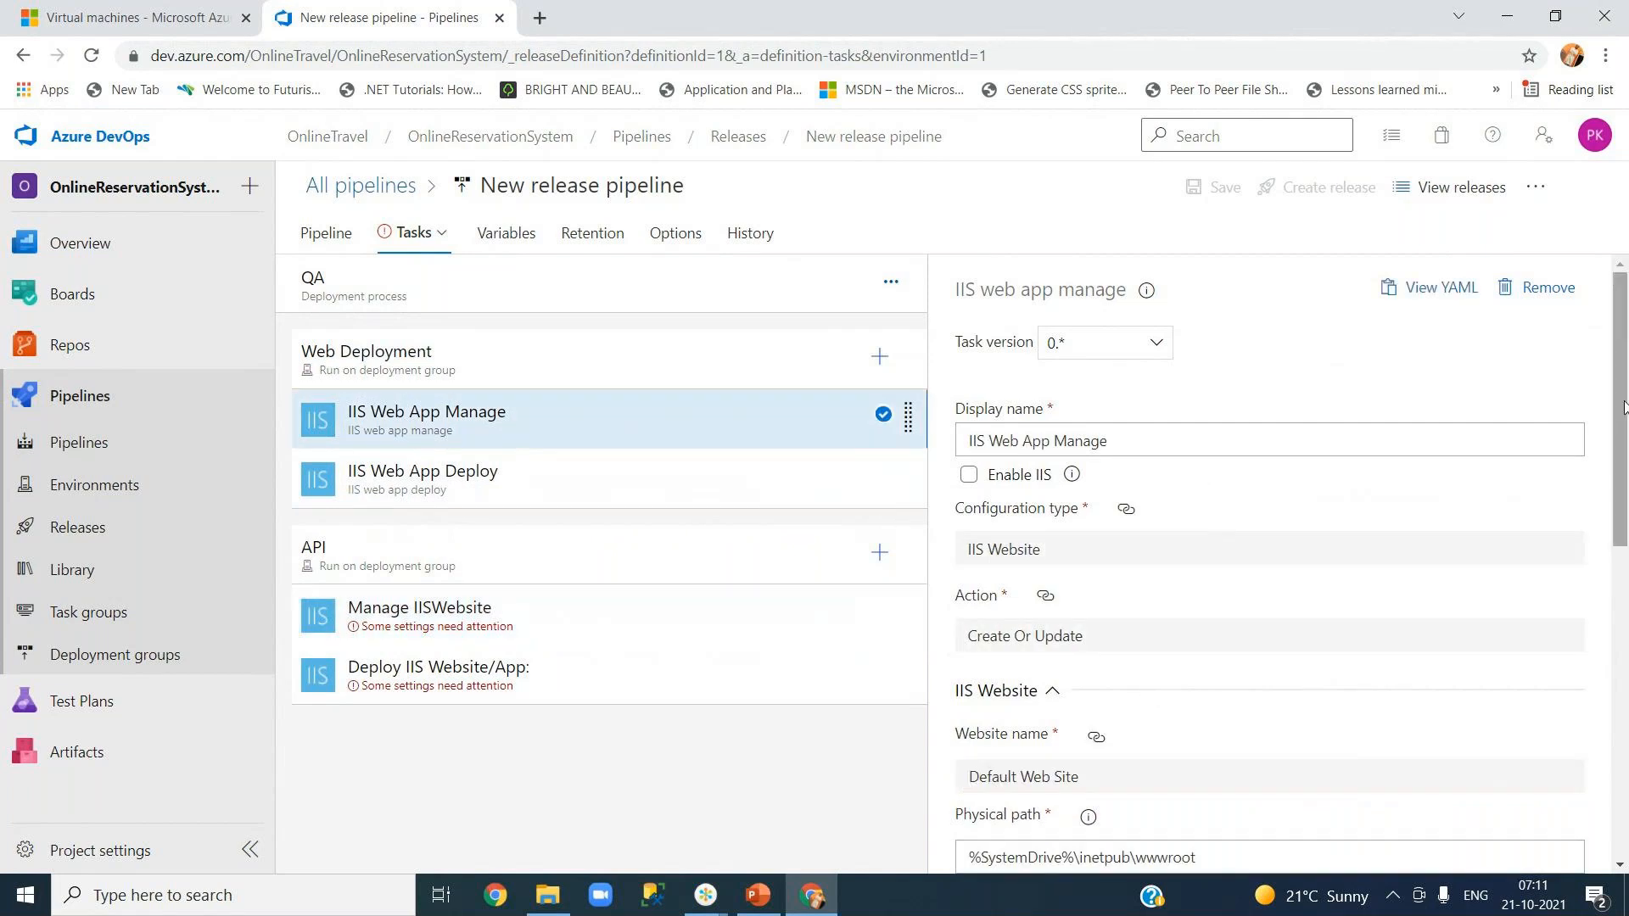
pyautogui.scroll(-4, 1619, 413)
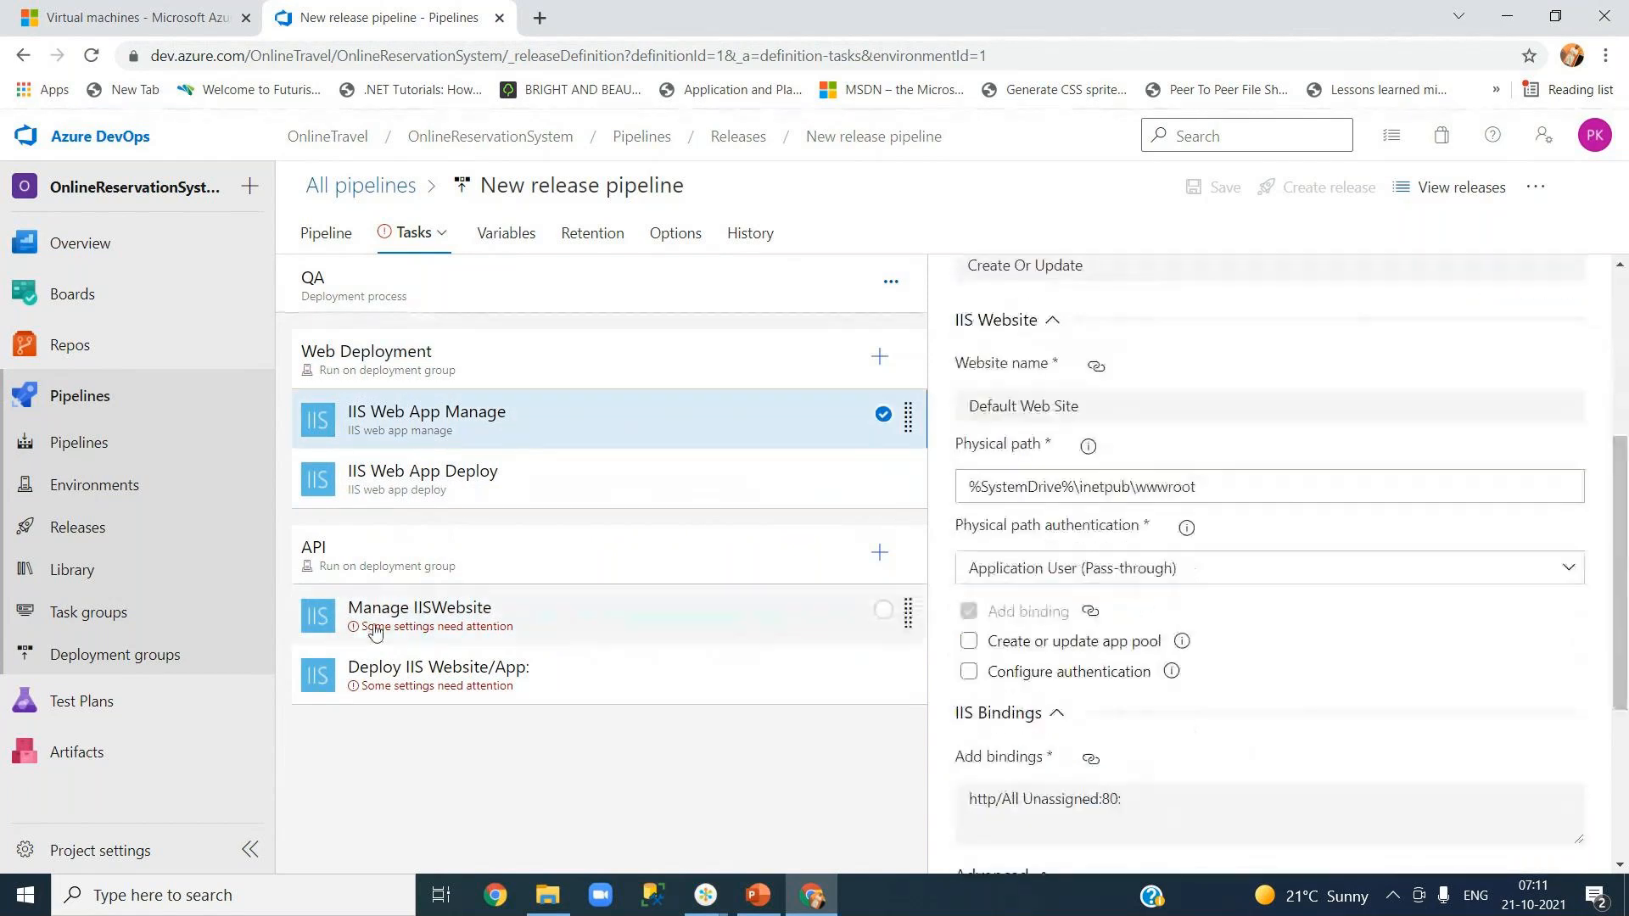
pyautogui.click(376, 632)
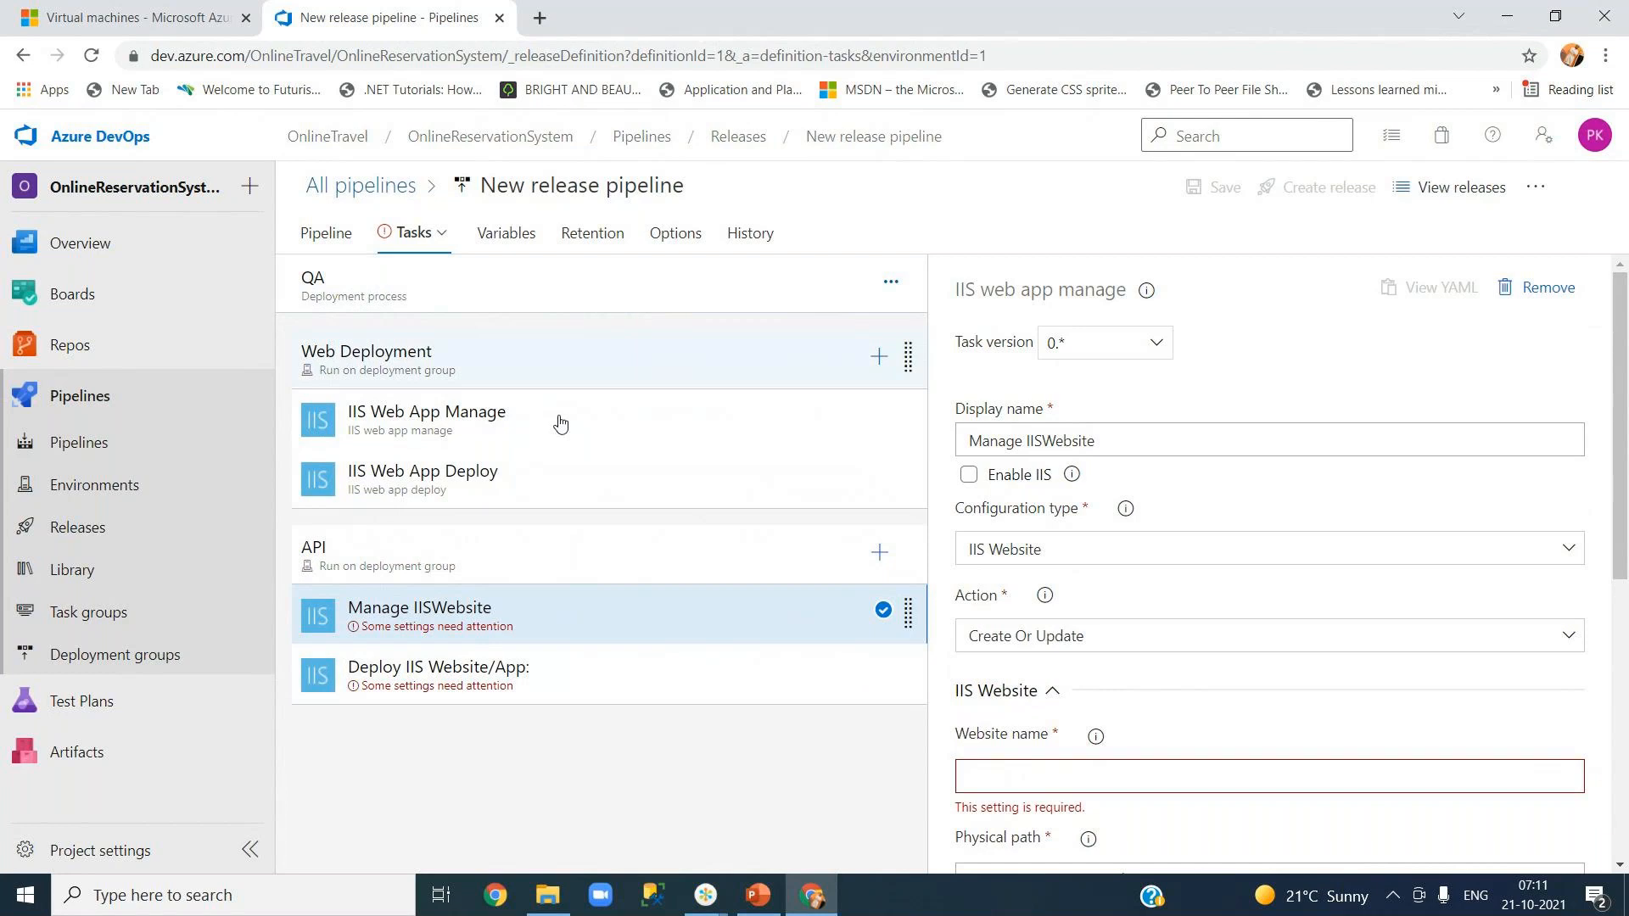
pyautogui.moveTo(1622, 557); pyautogui.dragTo(1625, 635)
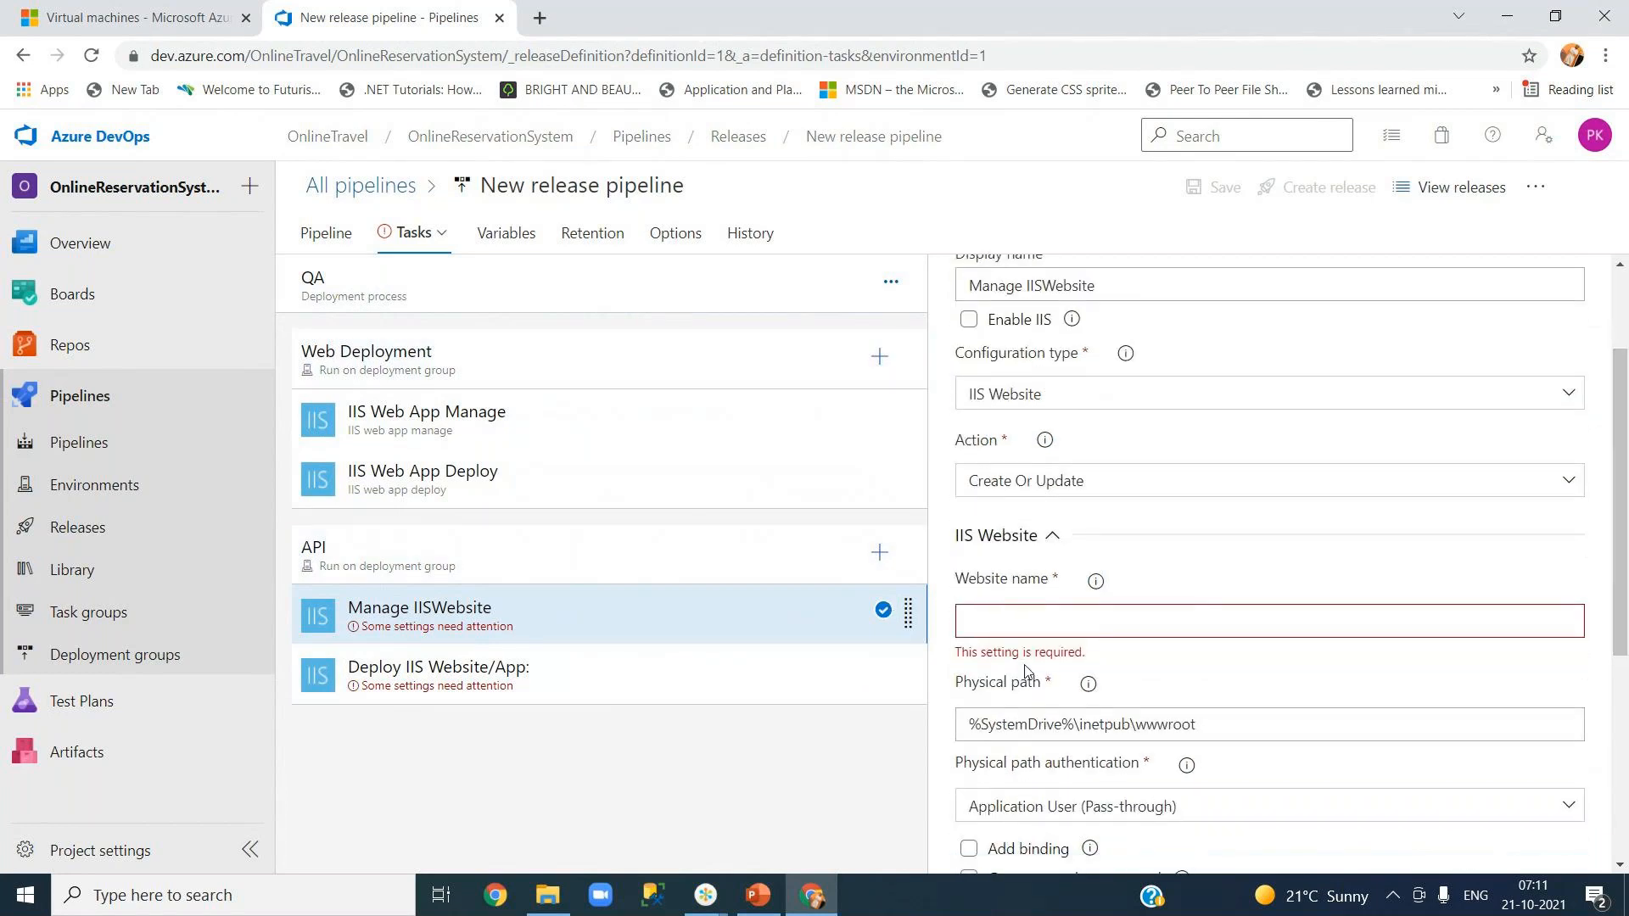
pyautogui.click(458, 421)
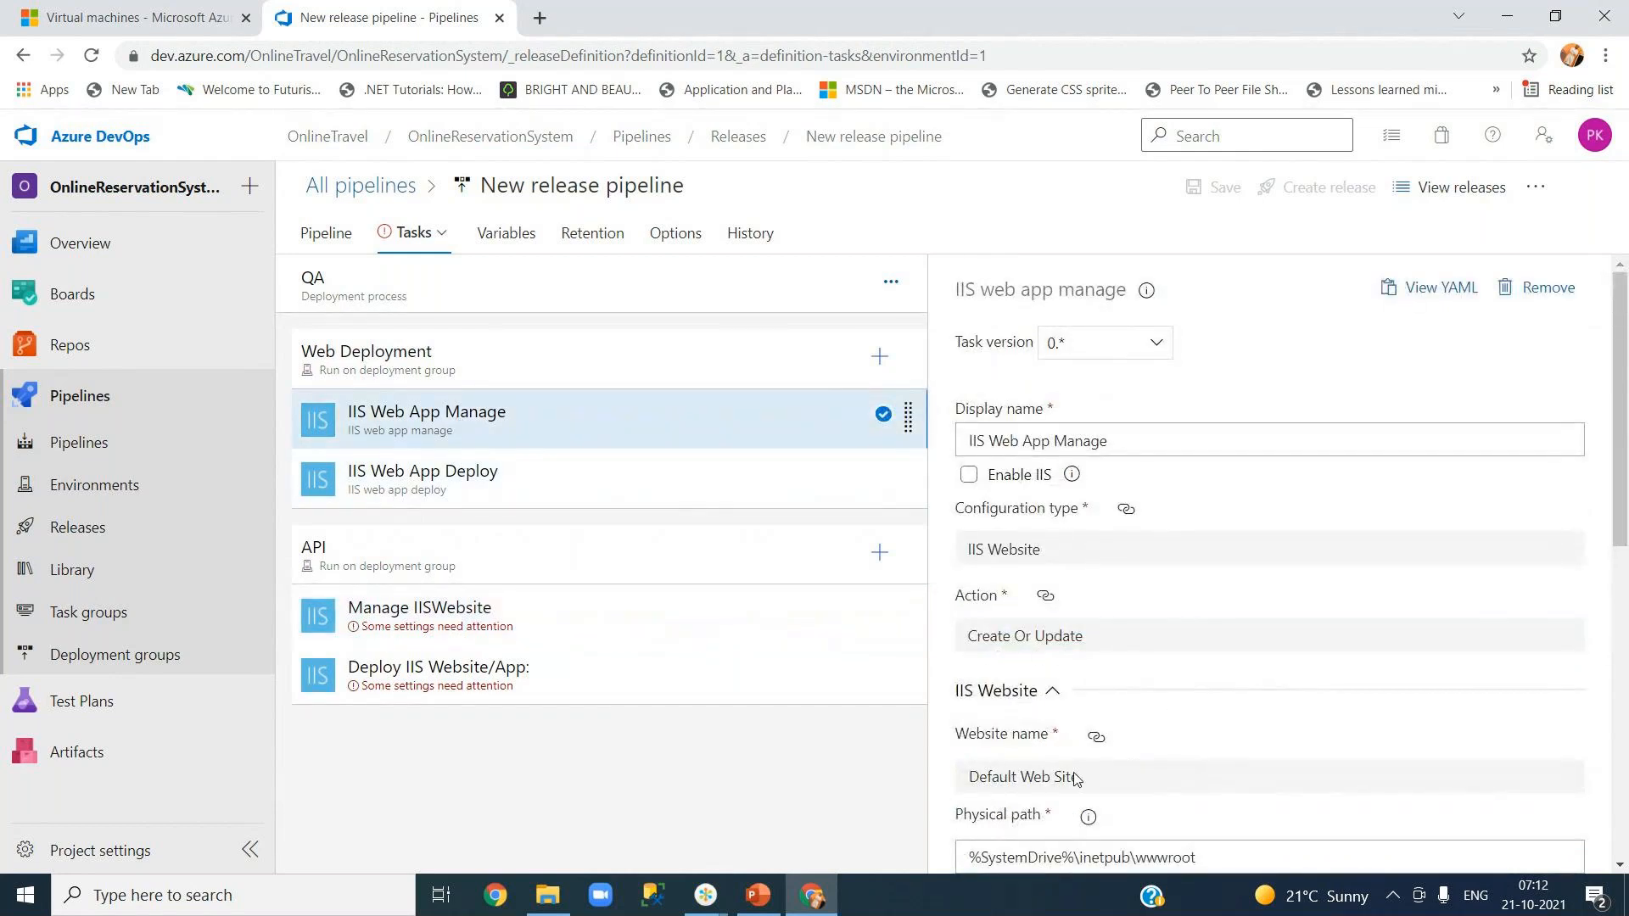
pyautogui.moveTo(1080, 777); pyautogui.dragTo(969, 777)
pyautogui.hotkey('ctrl', 'c')
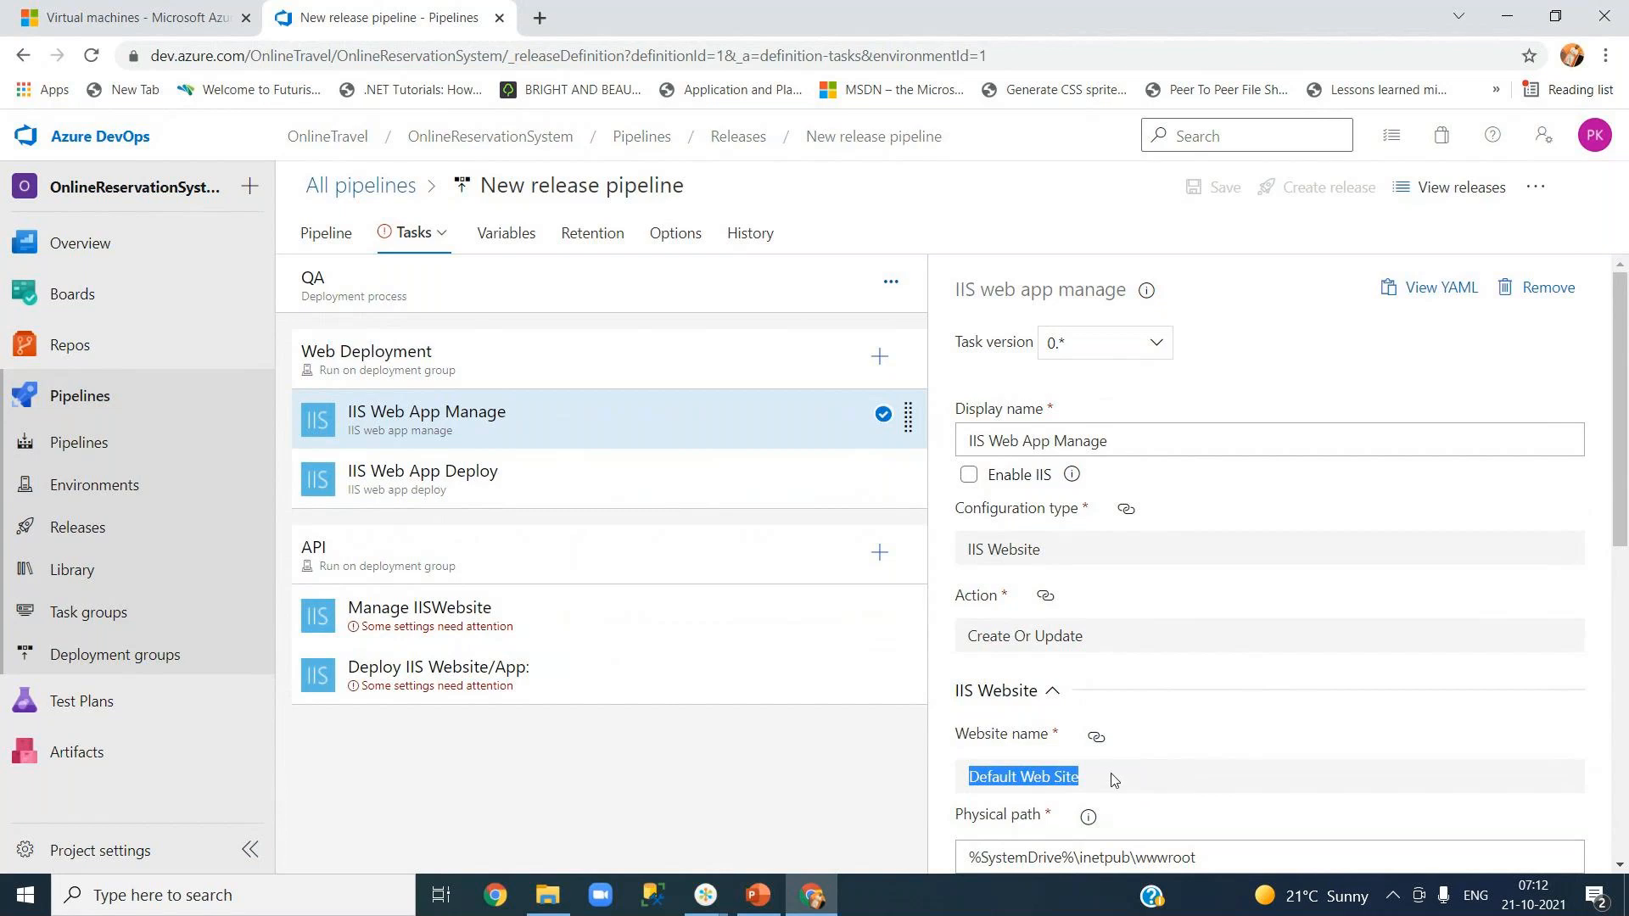
pyautogui.click(490, 623)
pyautogui.click(1001, 771)
pyautogui.hotkey('ctrl', 'v')
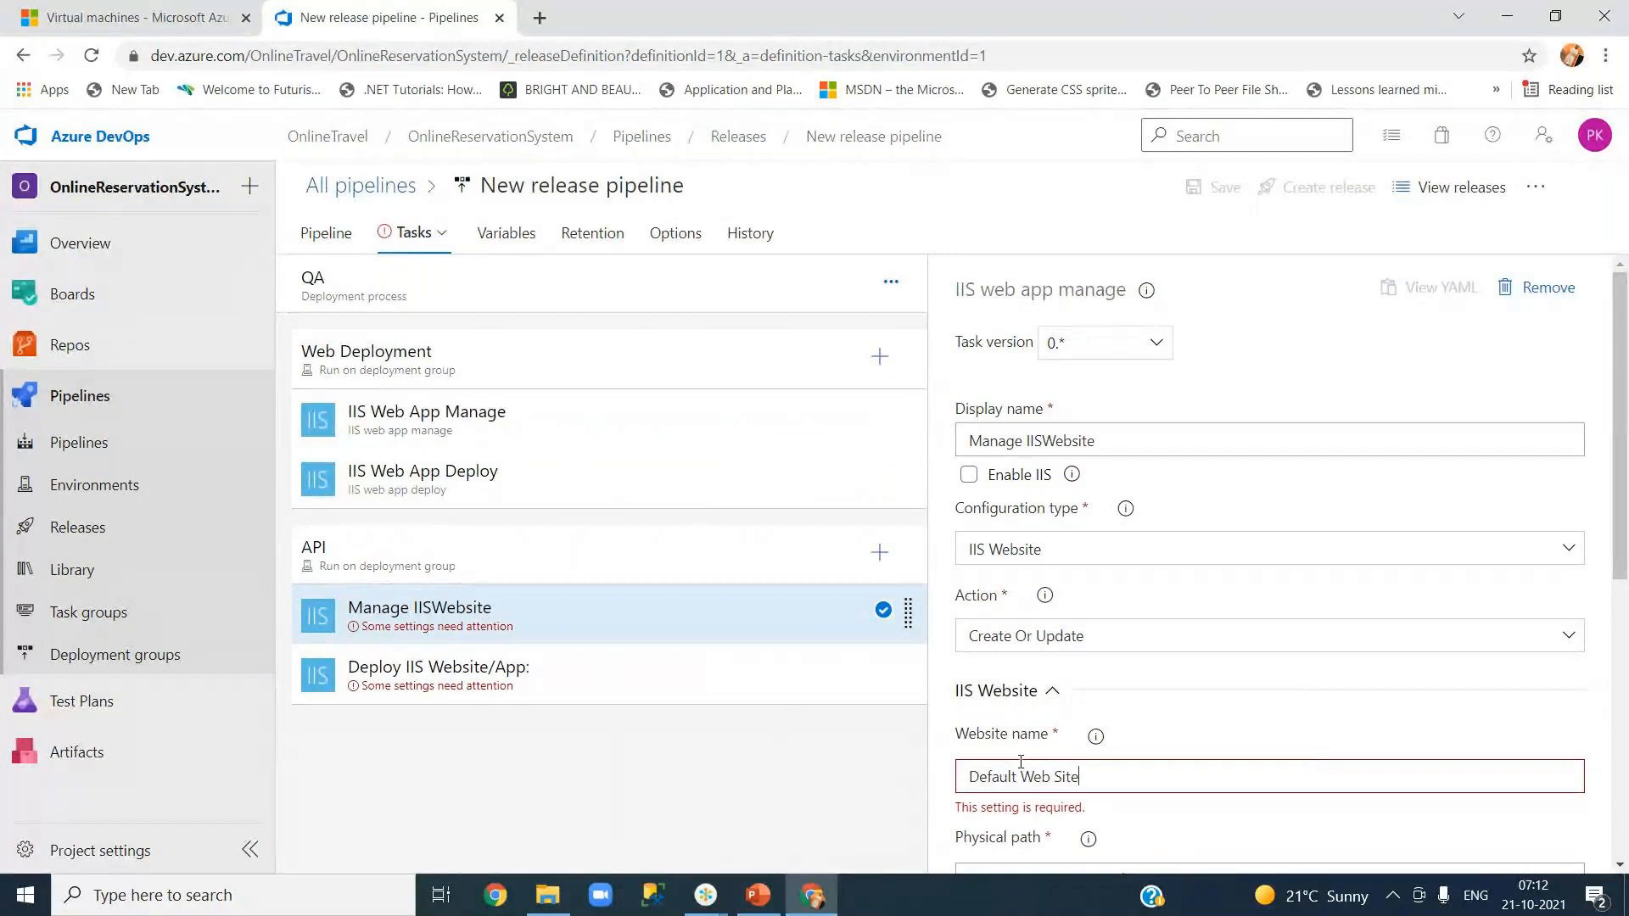
# - Add an http binding on All Unassigned port 80 and cross-check the Web job's IIS tasks
pyautogui.moveTo(1621, 551); pyautogui.dragTo(1620, 721)
pyautogui.click(1245, 520)
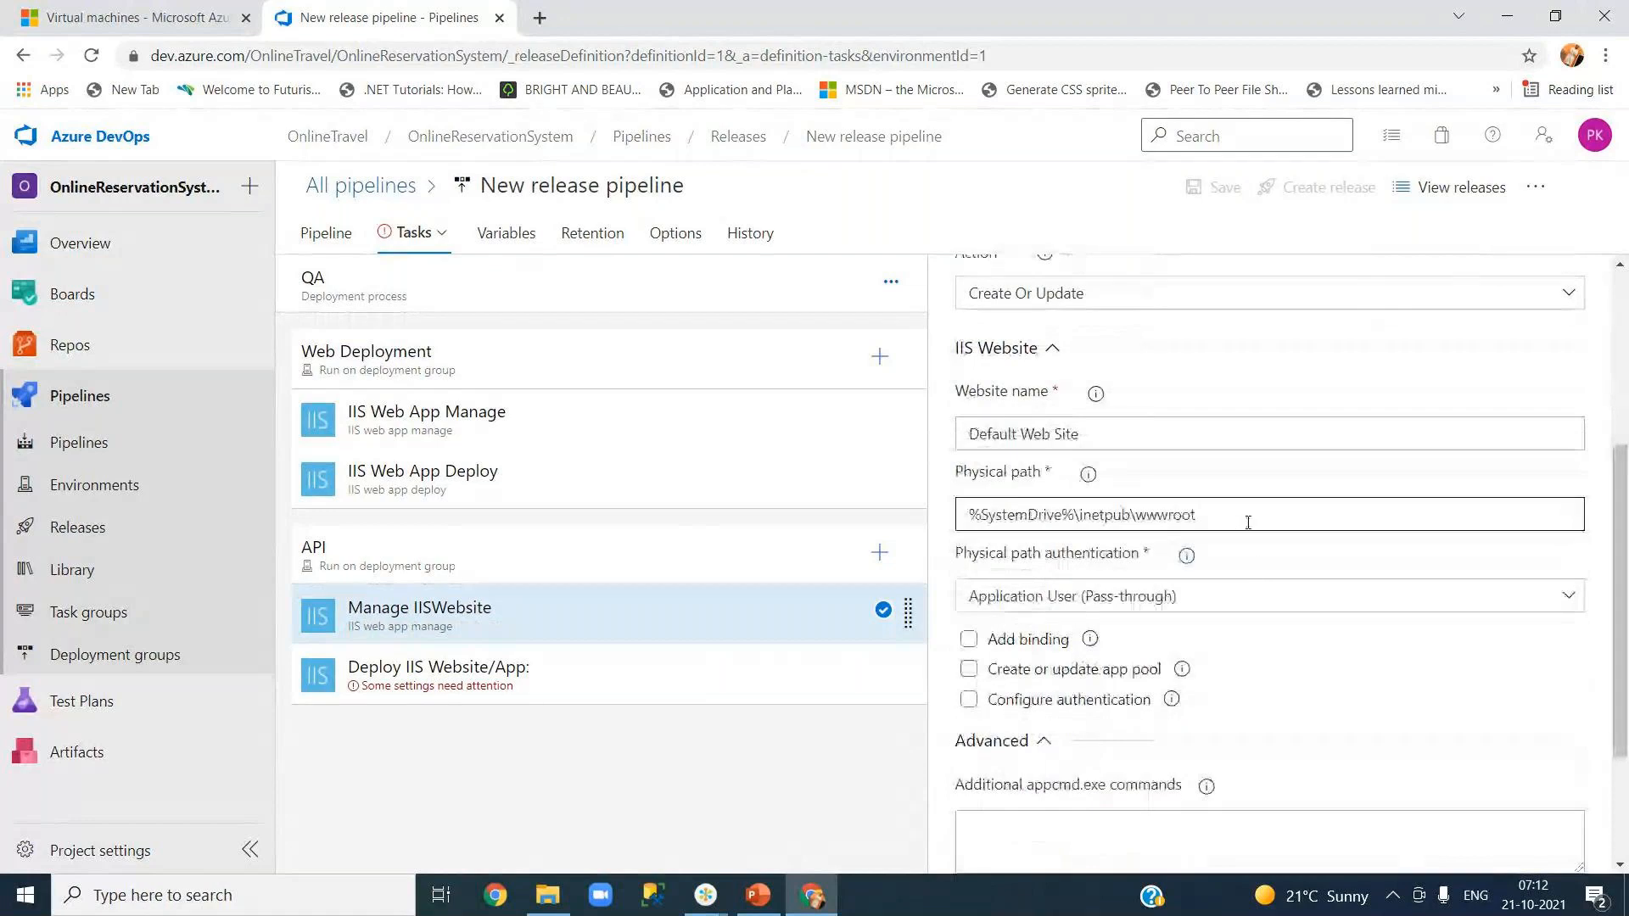
pyautogui.click(969, 645)
pyautogui.moveTo(1622, 645); pyautogui.dragTo(1624, 725)
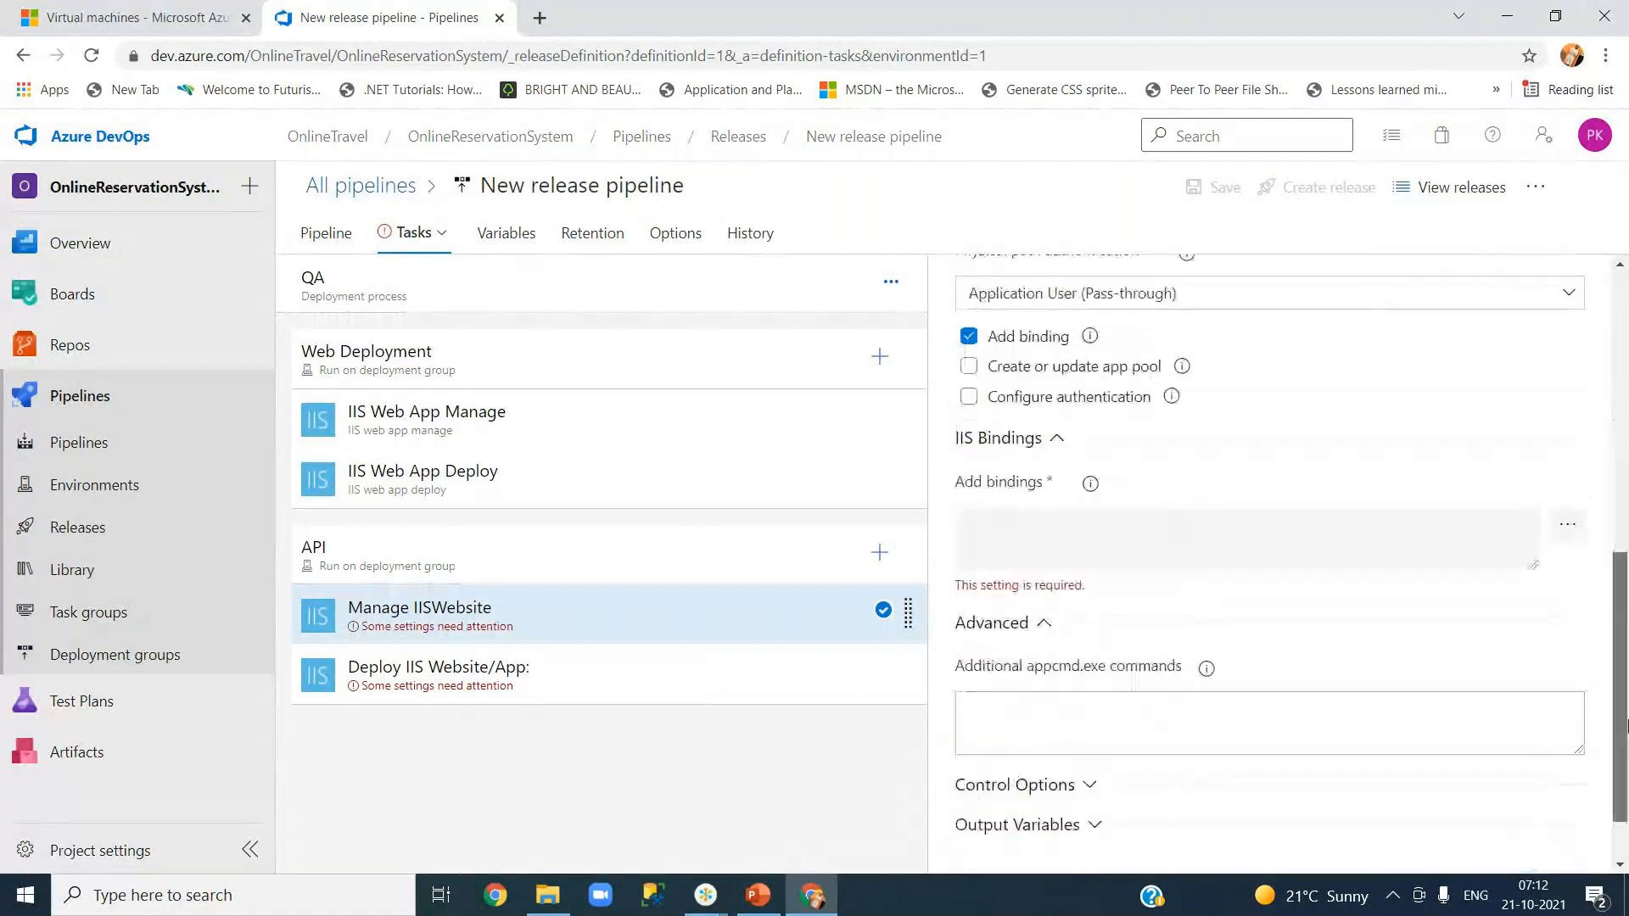
pyautogui.click(1567, 525)
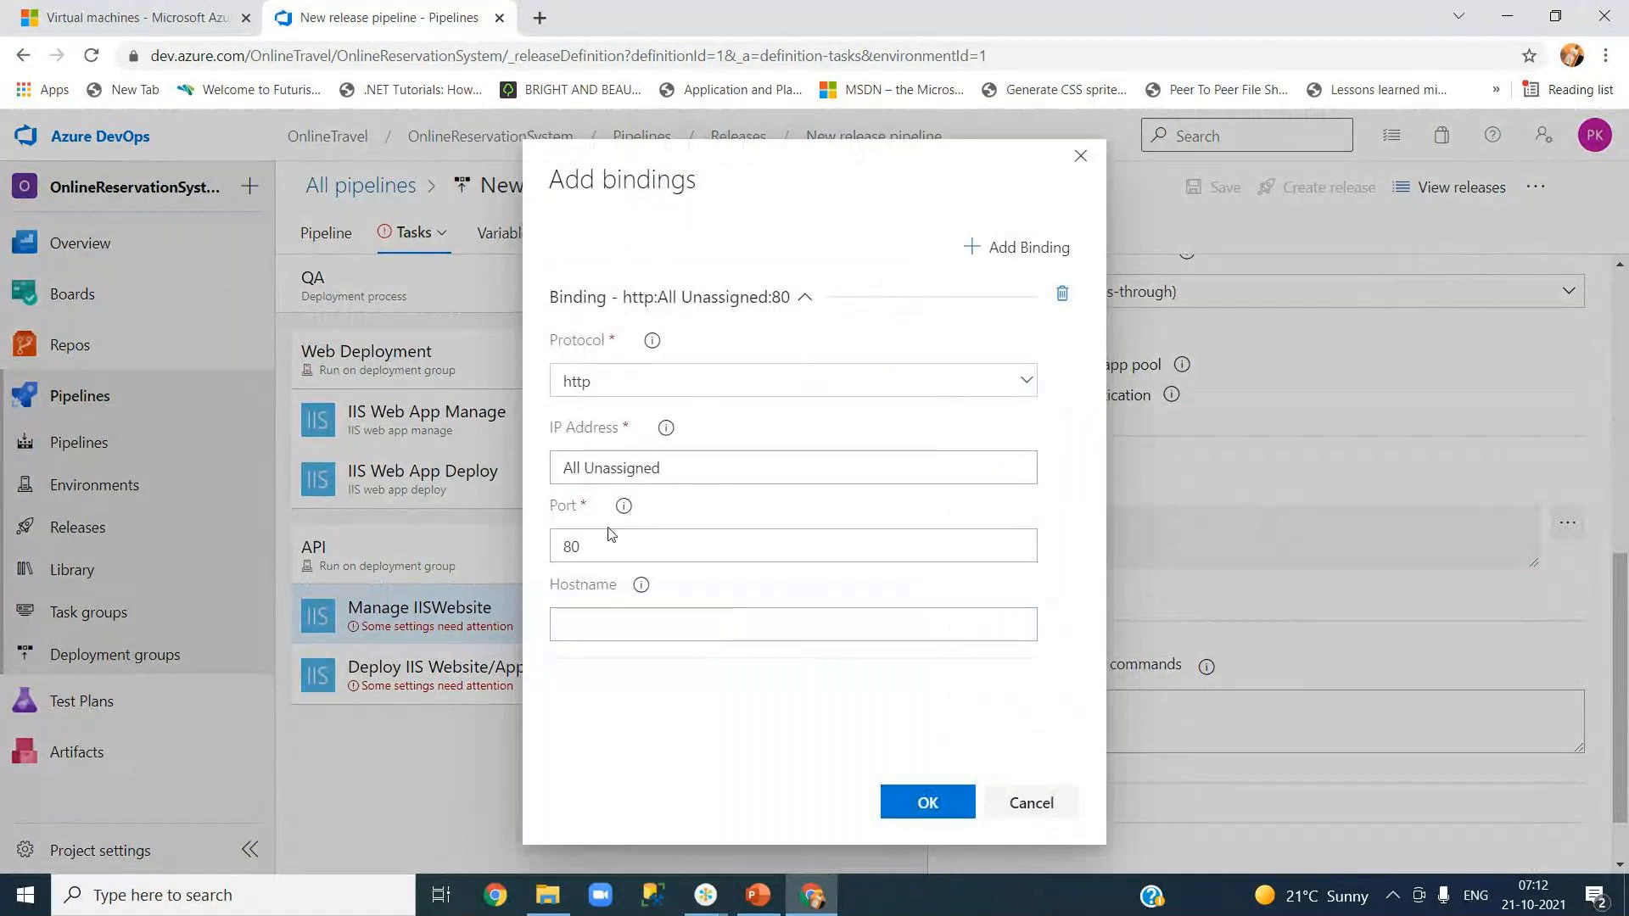
pyautogui.click(926, 803)
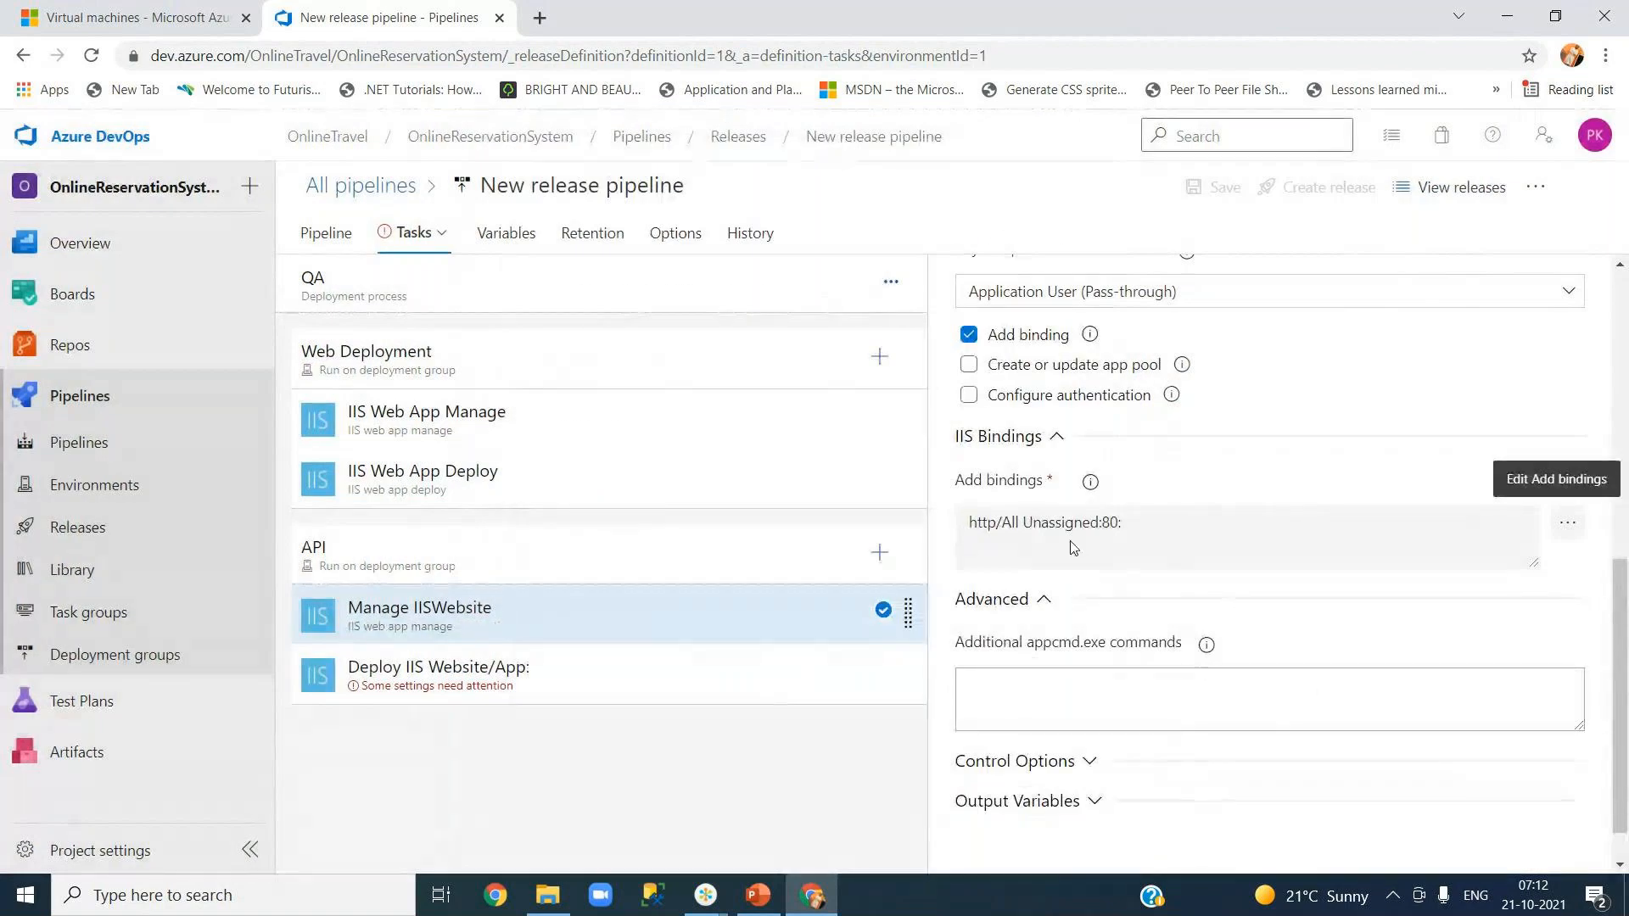
pyautogui.click(492, 415)
pyautogui.moveTo(1616, 495); pyautogui.dragTo(1622, 702)
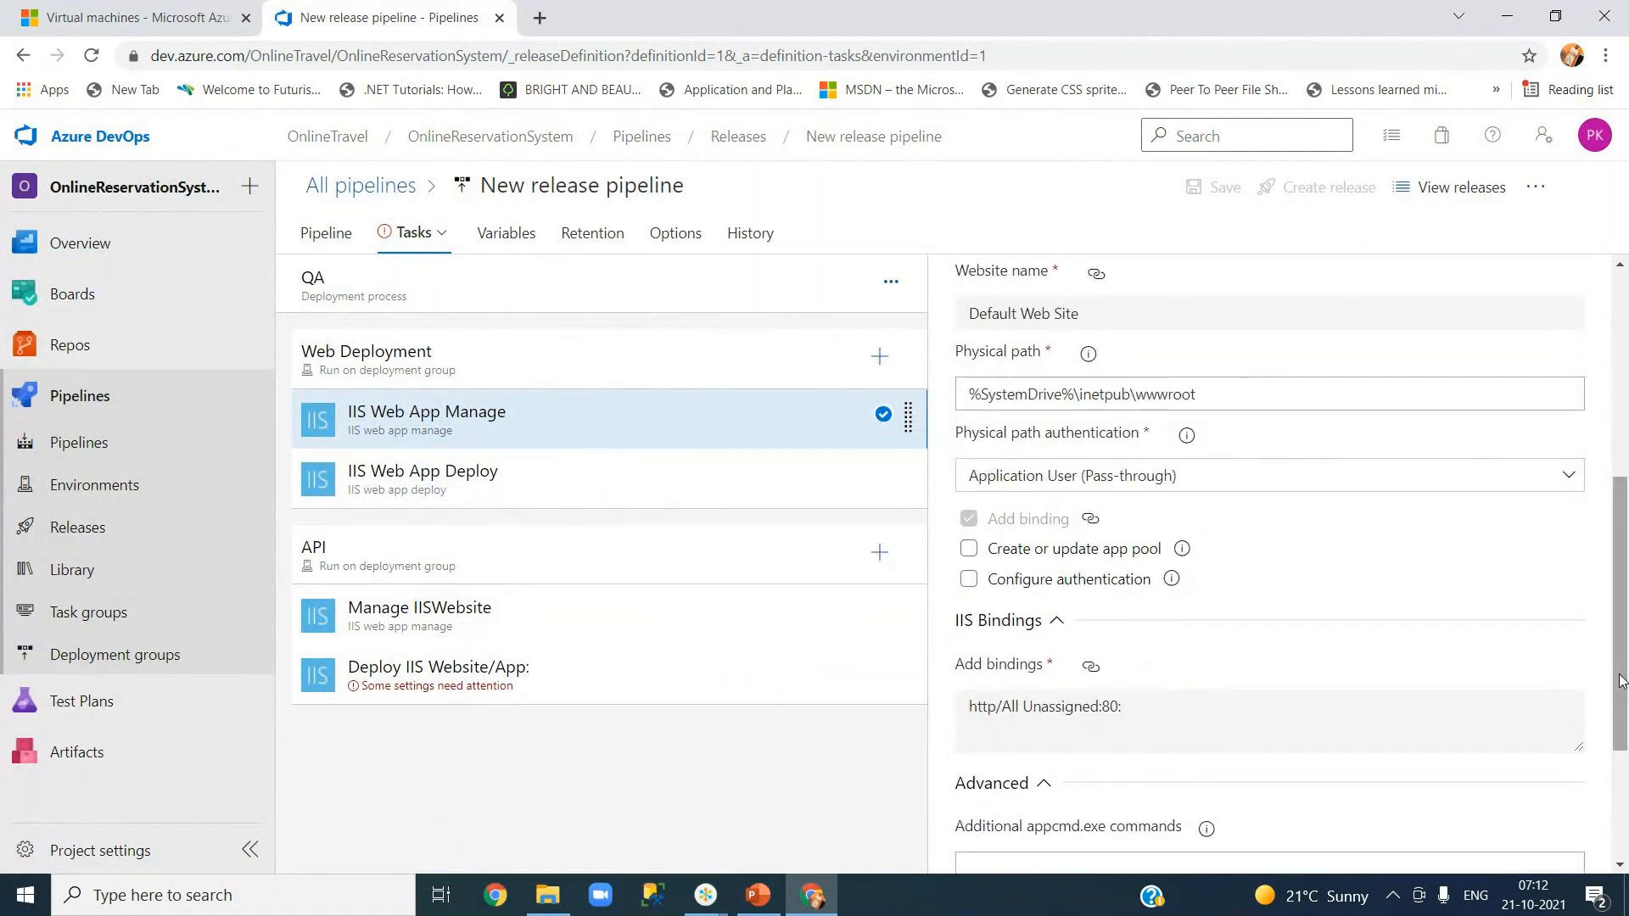
pyautogui.scroll(-3, 1616, 679)
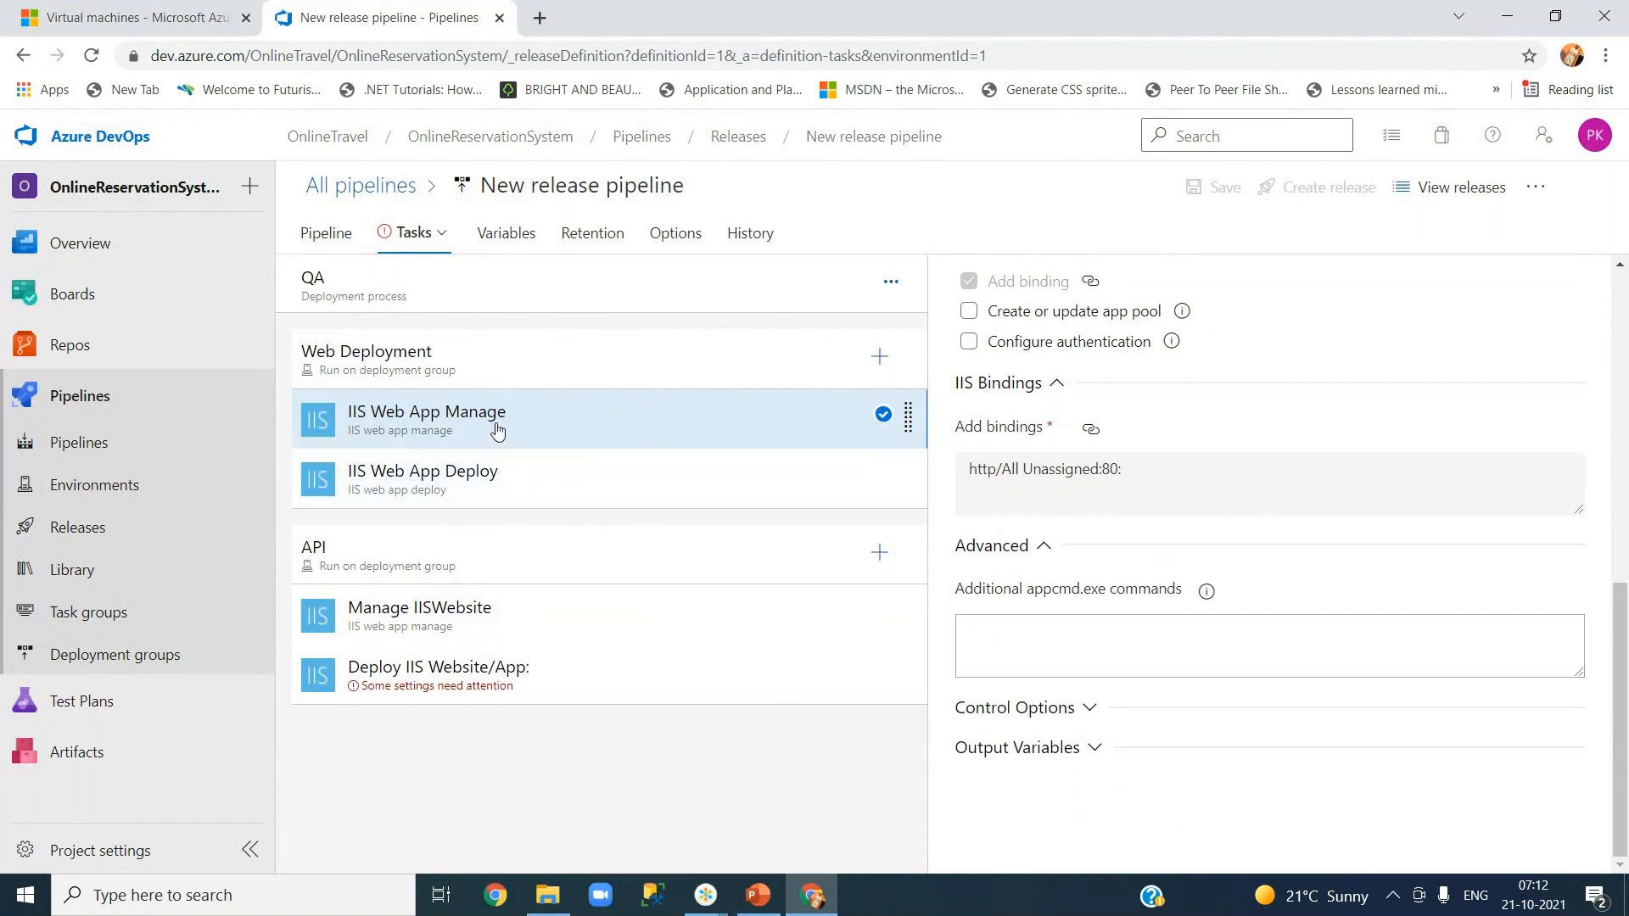
pyautogui.click(553, 476)
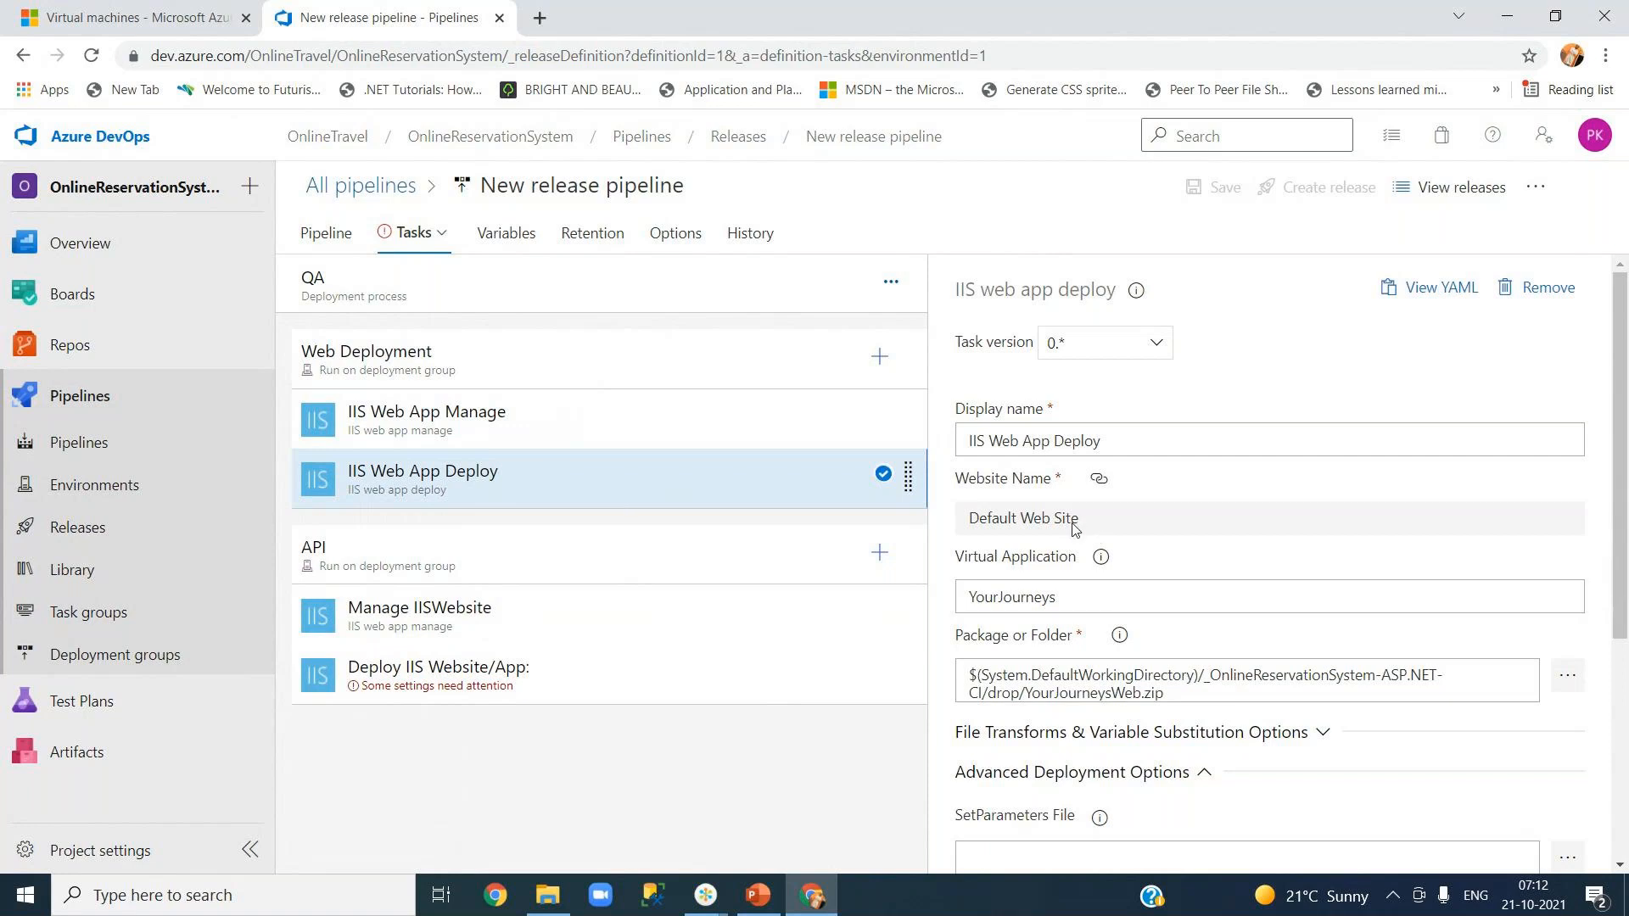
# - Rename the API's Deploy IIS Website/App task to 'Deploy API'
pyautogui.scroll(-2, 1625, 486)
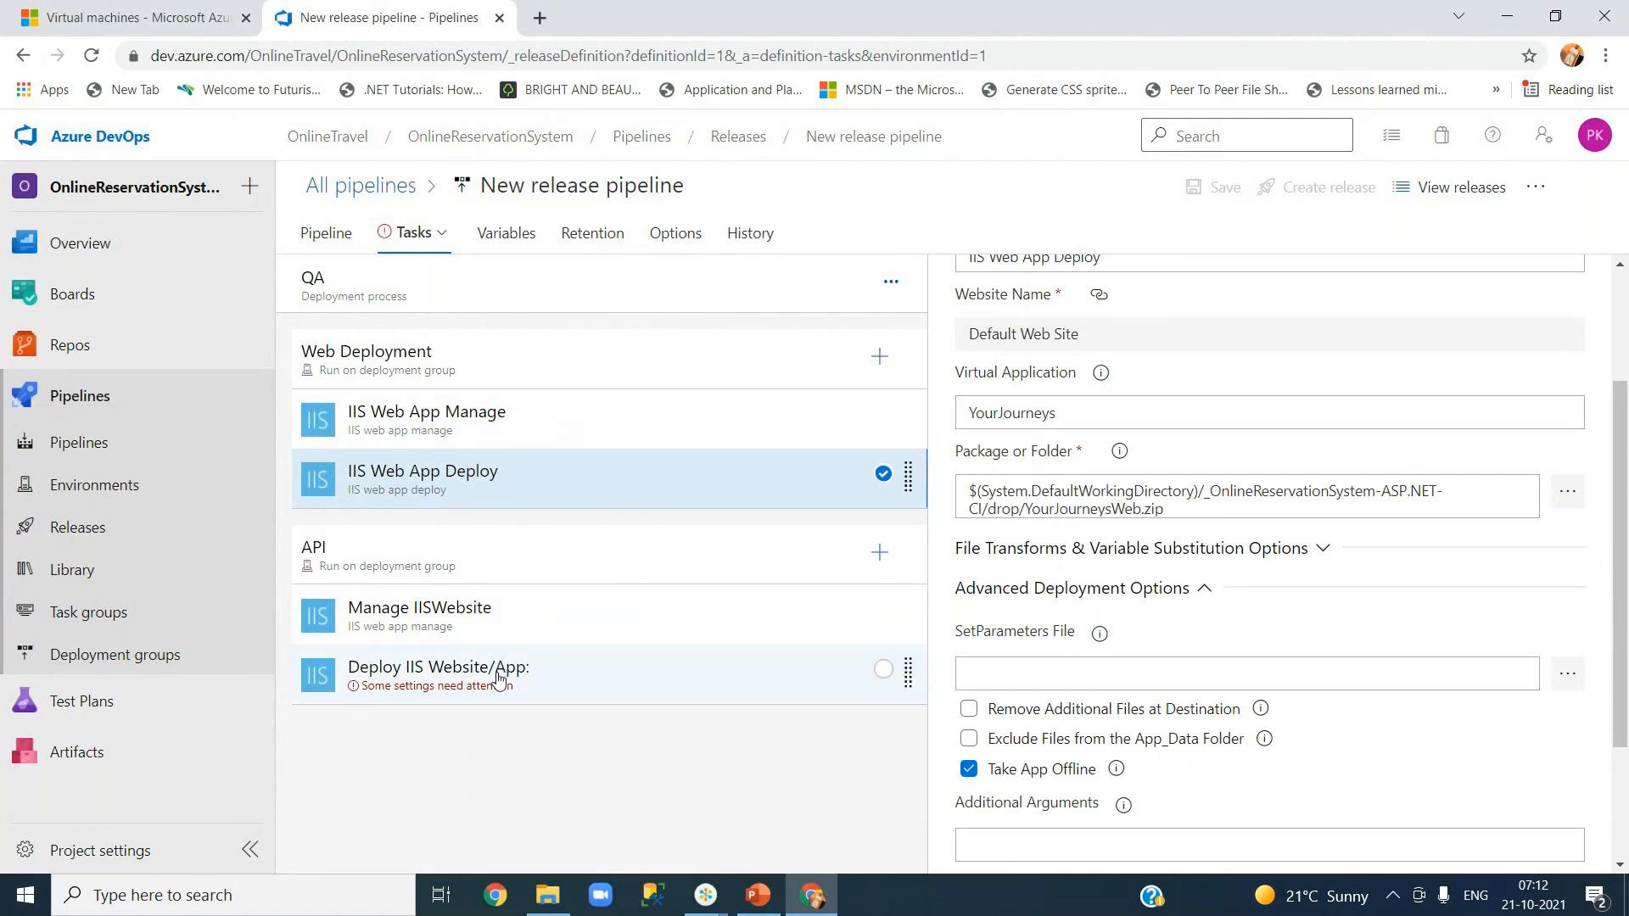
pyautogui.click(448, 687)
pyautogui.click(1075, 437)
pyautogui.moveTo(1021, 441); pyautogui.dragTo(1096, 441)
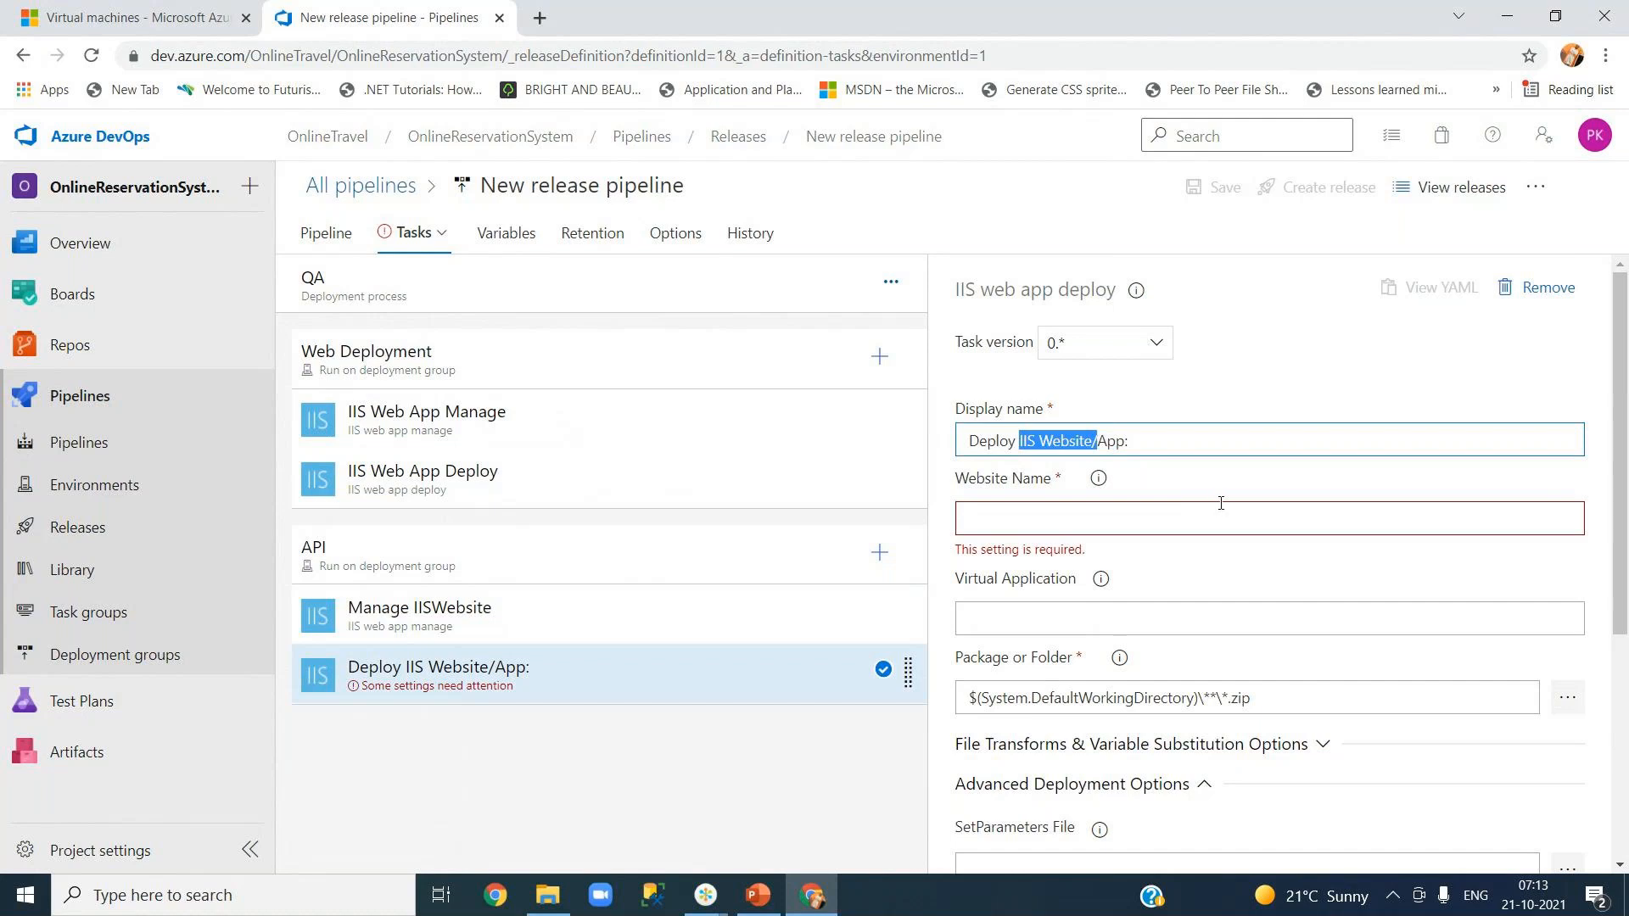
pyautogui.press('BackSpace')
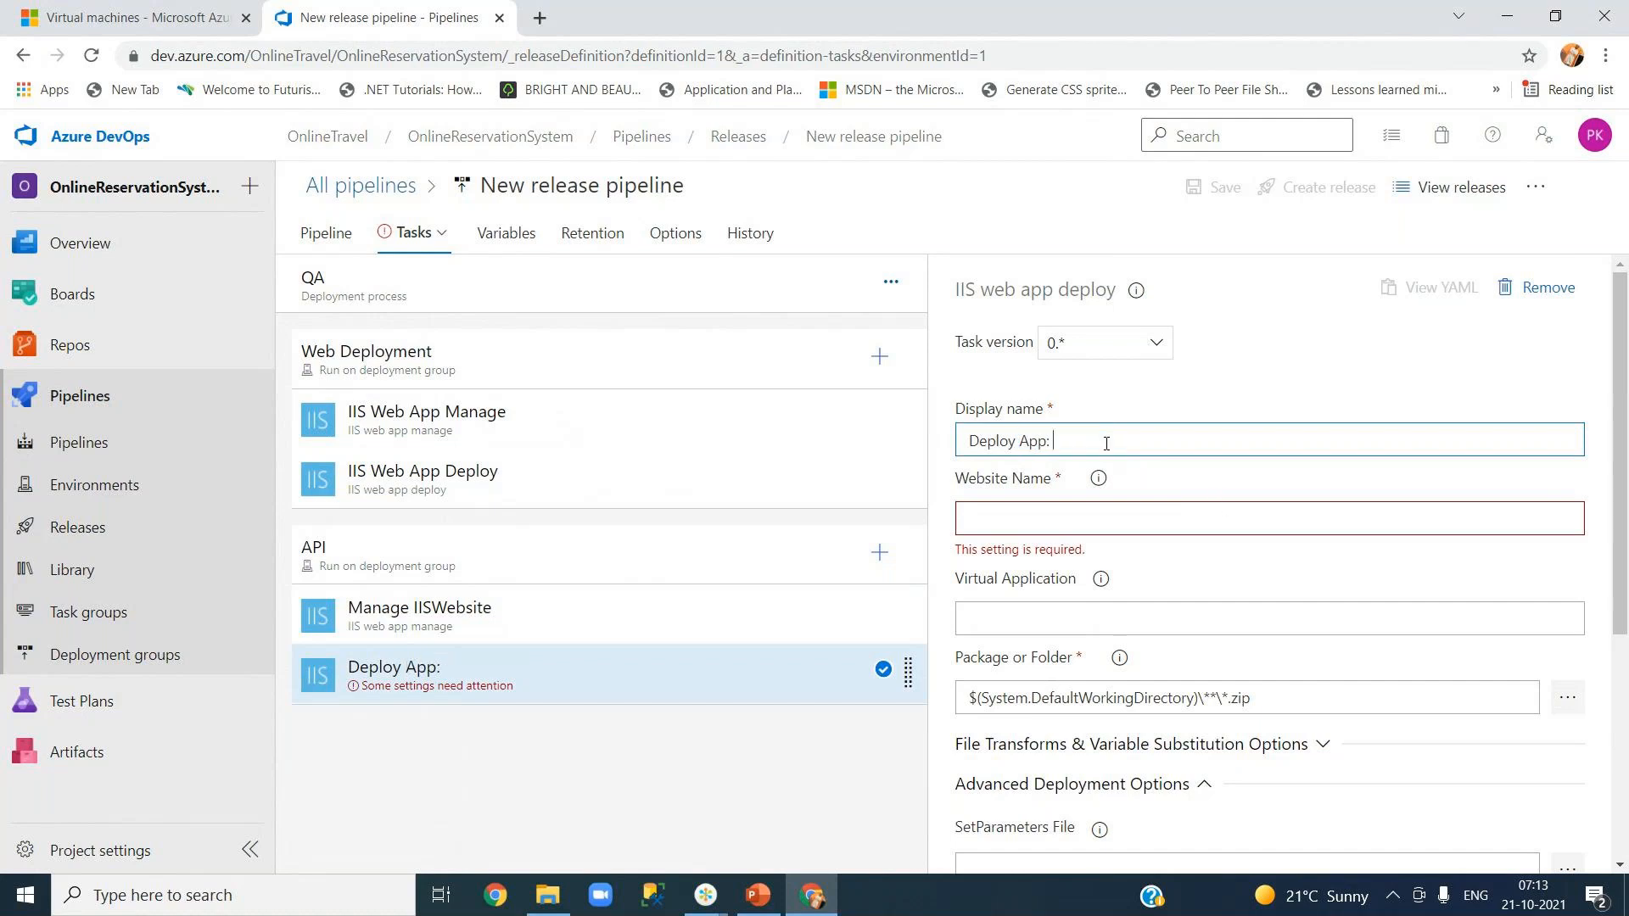
pyautogui.press('BackSpace')
pyautogui.write('l')
pyautogui.press('BackSpace')
pyautogui.press('BackSpace')
pyautogui.write('PI')
pyautogui.click(1184, 399)
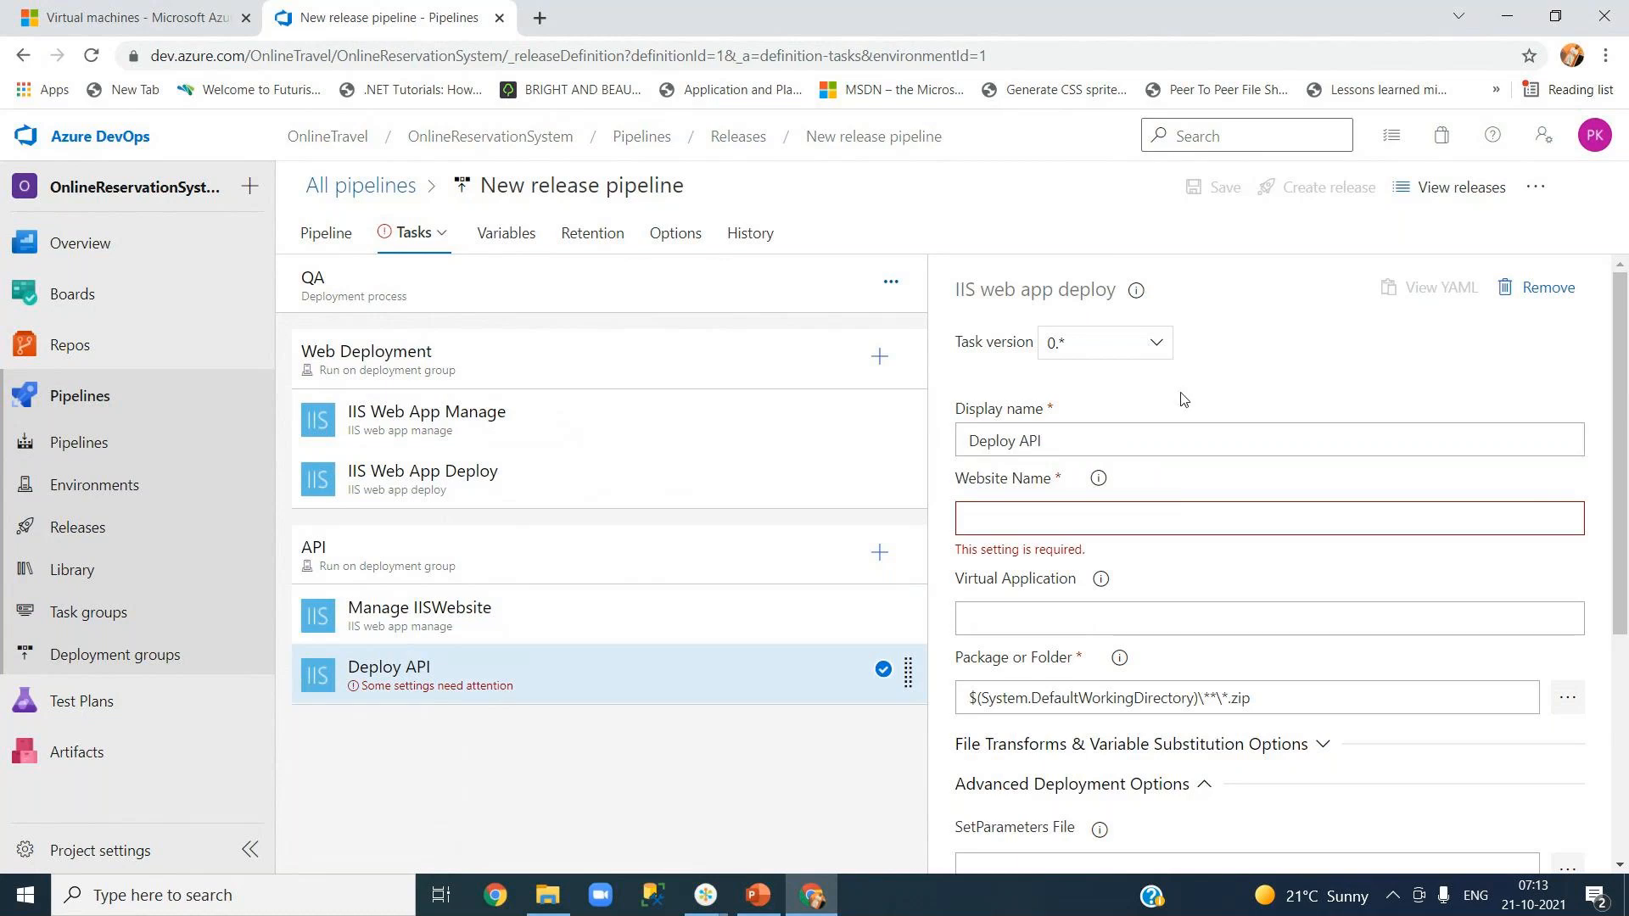
# - Set the Deploy API Website Name to Default Web Site, then return to the Azure VM list
pyautogui.click(1073, 516)
pyautogui.hotkey('ctrl', 'v')
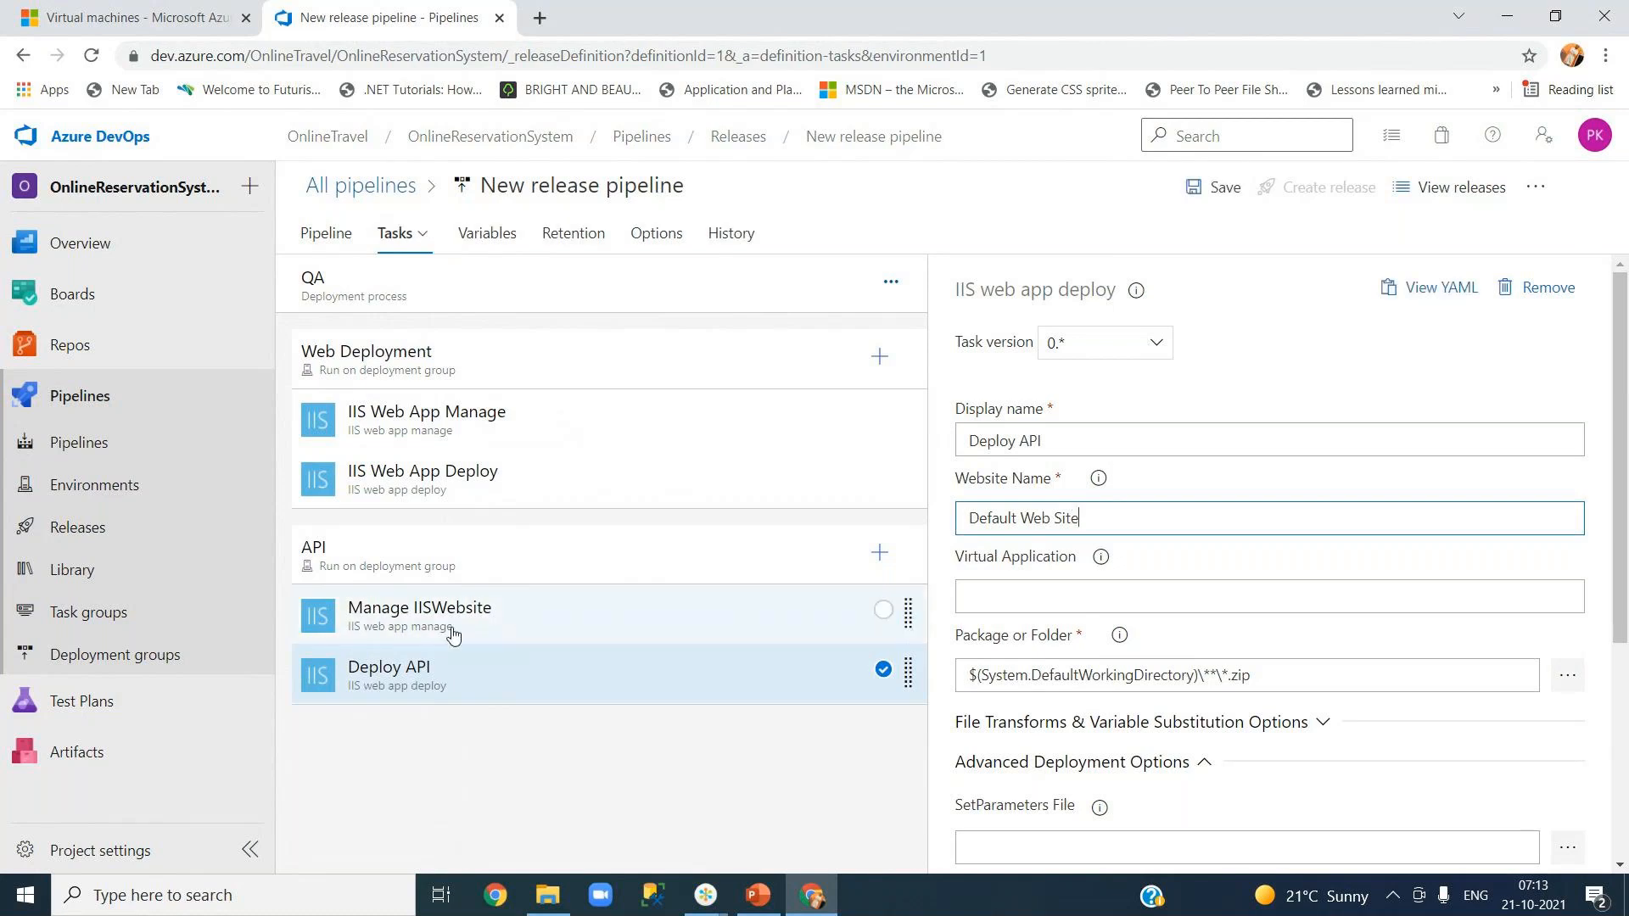
pyautogui.click(1064, 571)
pyautogui.click(1063, 571)
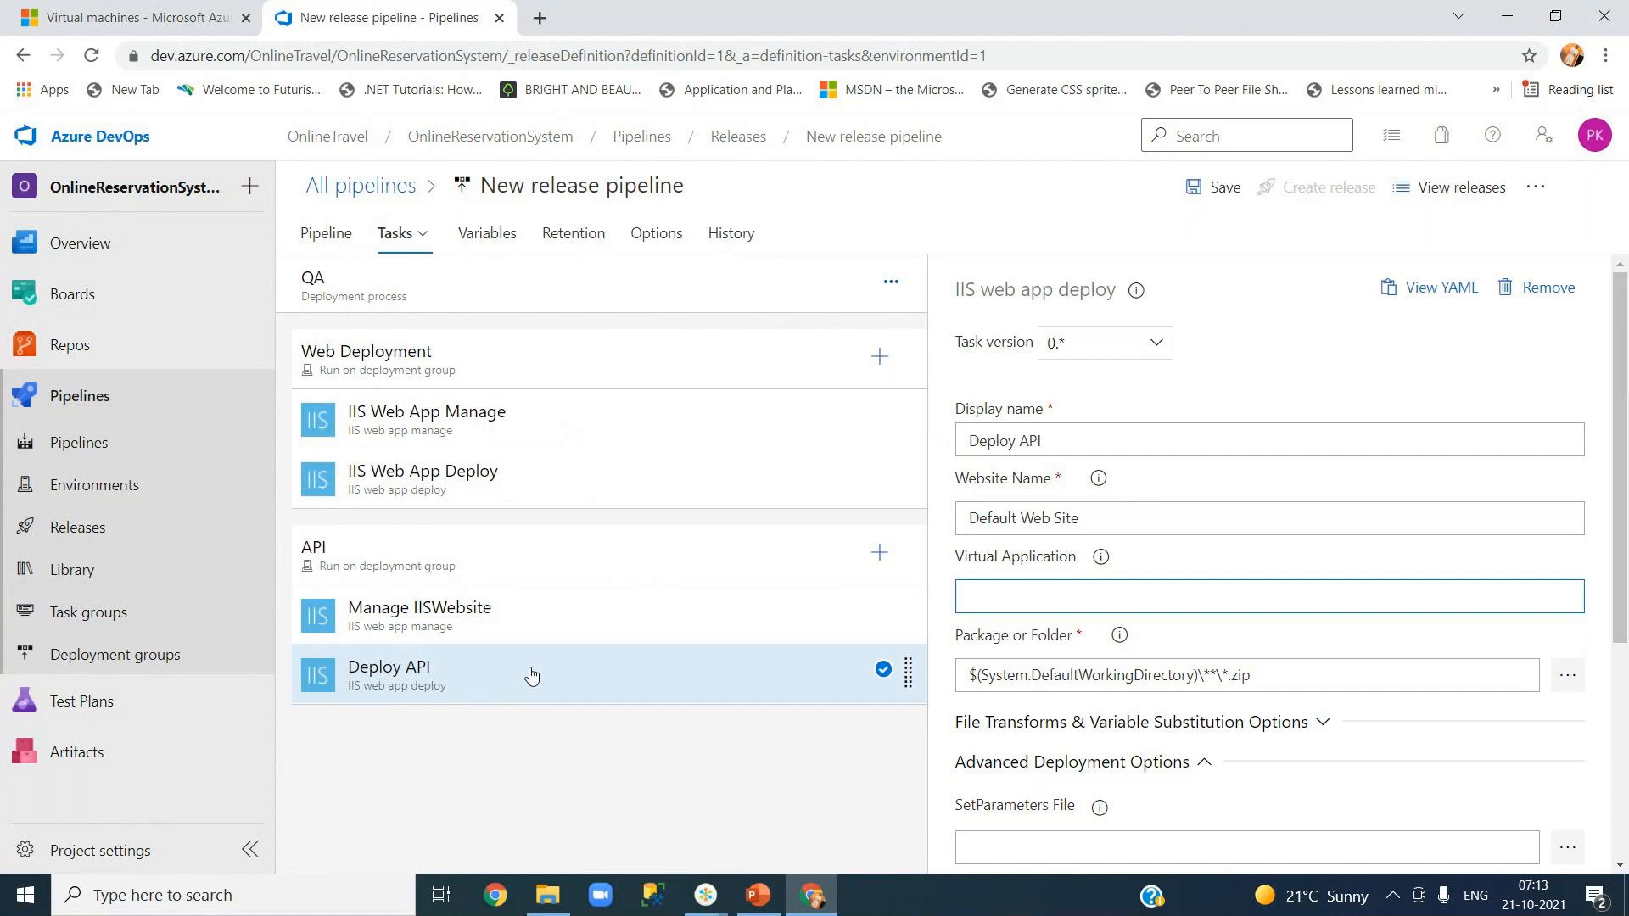
pyautogui.click(106, 17)
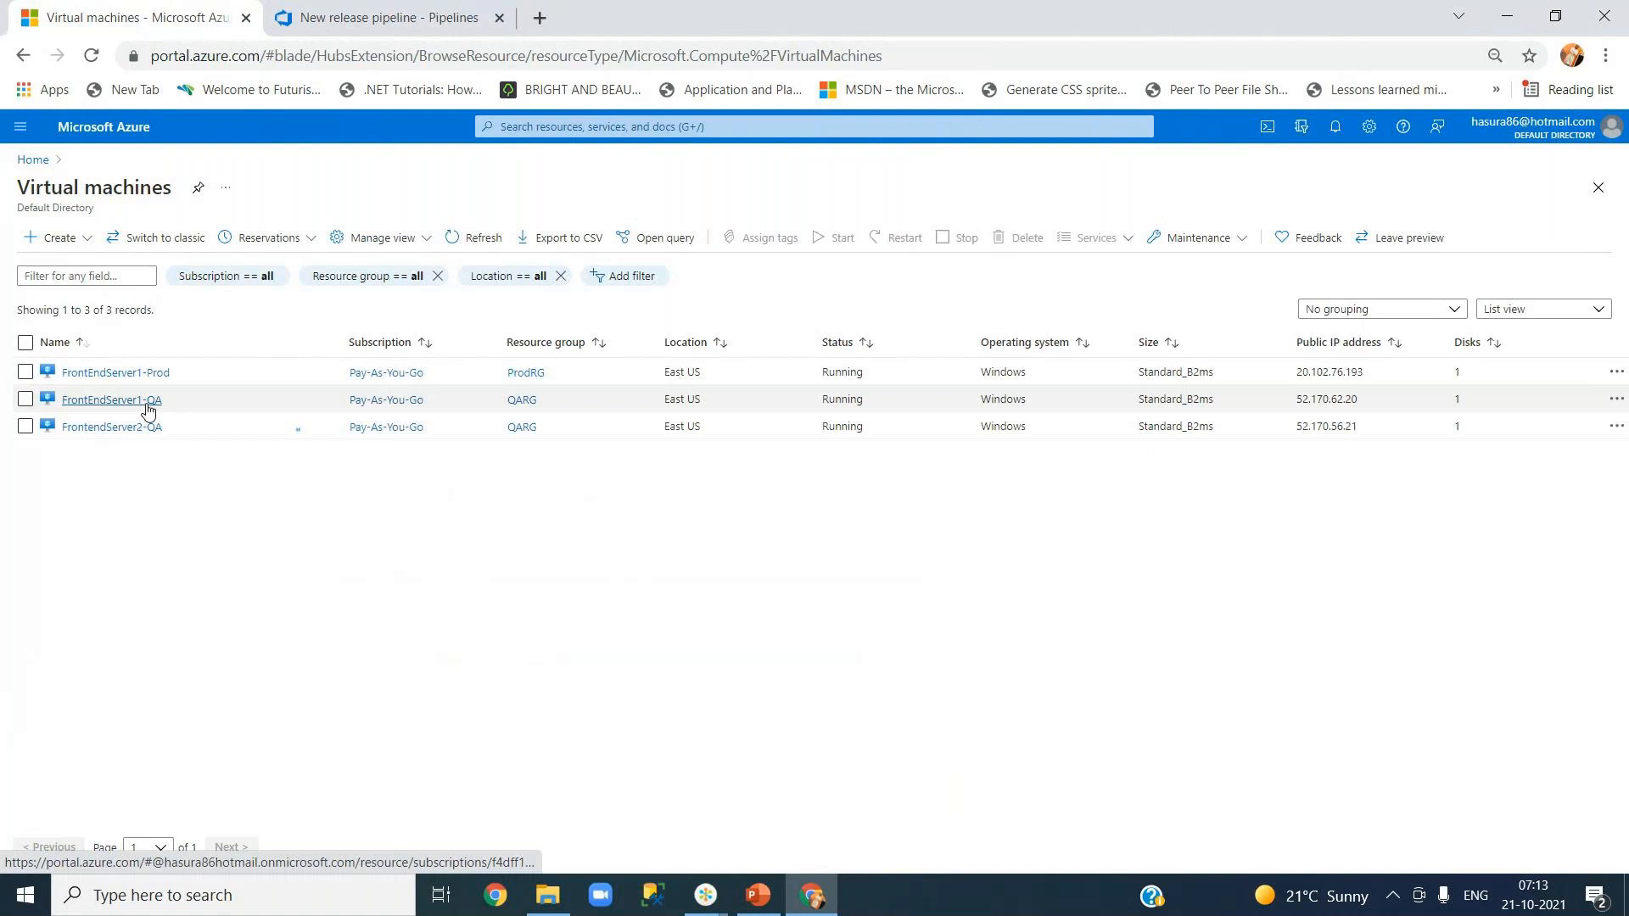
# - Copy FrontEndServer1-QA's IP 52.170.62.20 and connect to it with mstsc
pyautogui.moveTo(1299, 398); pyautogui.dragTo(1360, 401)
pyautogui.hotkey('ctrl', 'c')
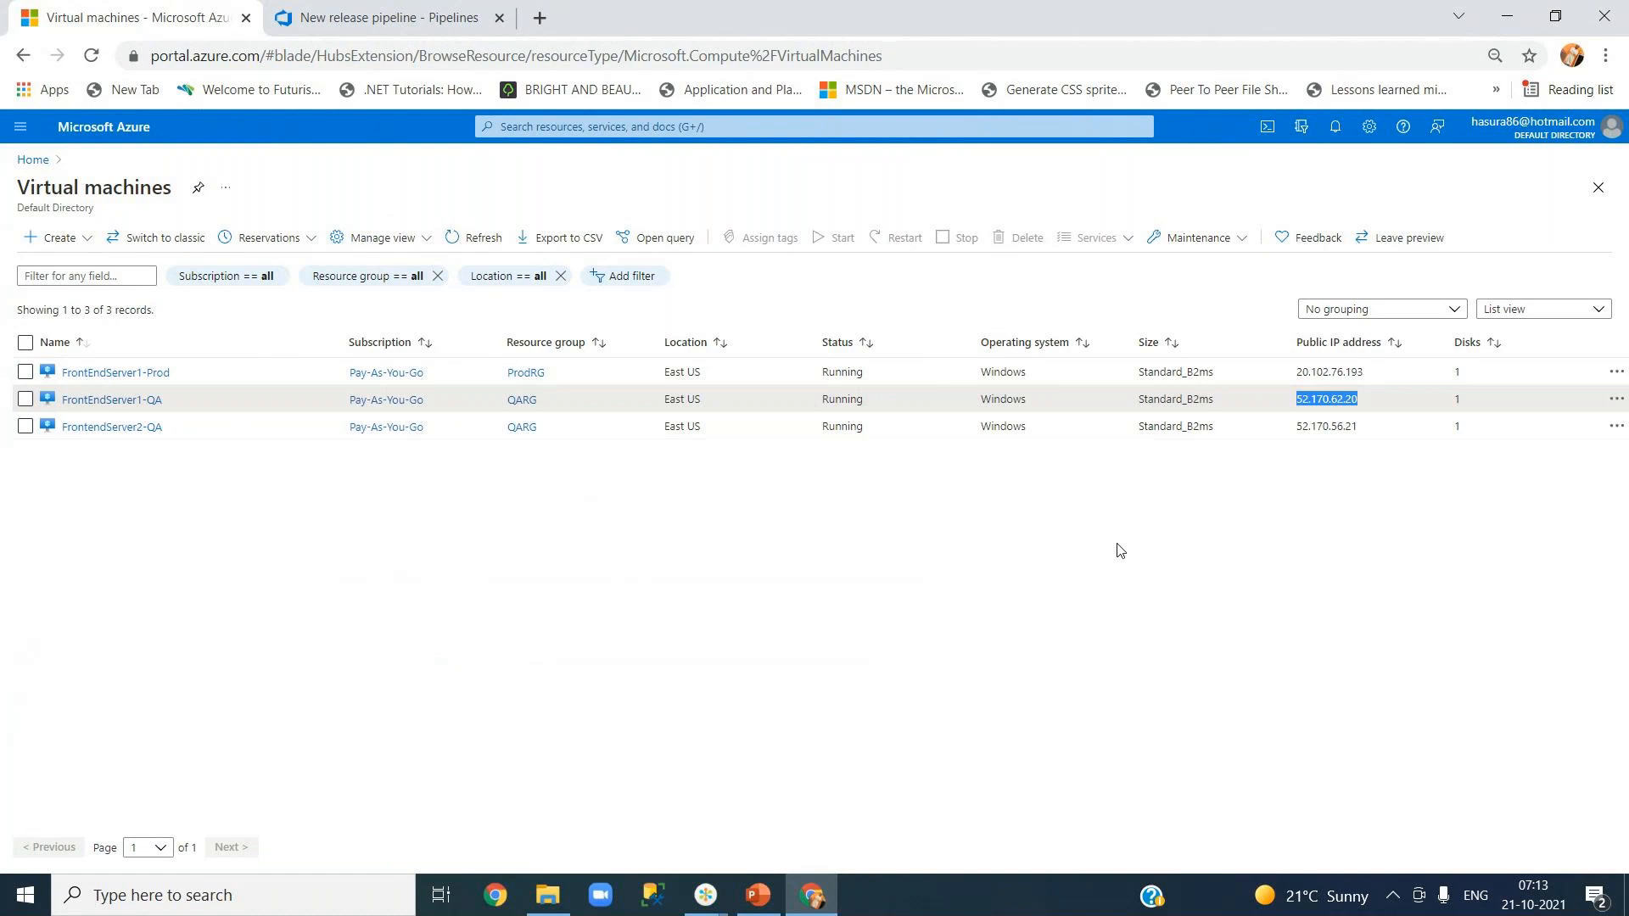
pyautogui.press('super+r')
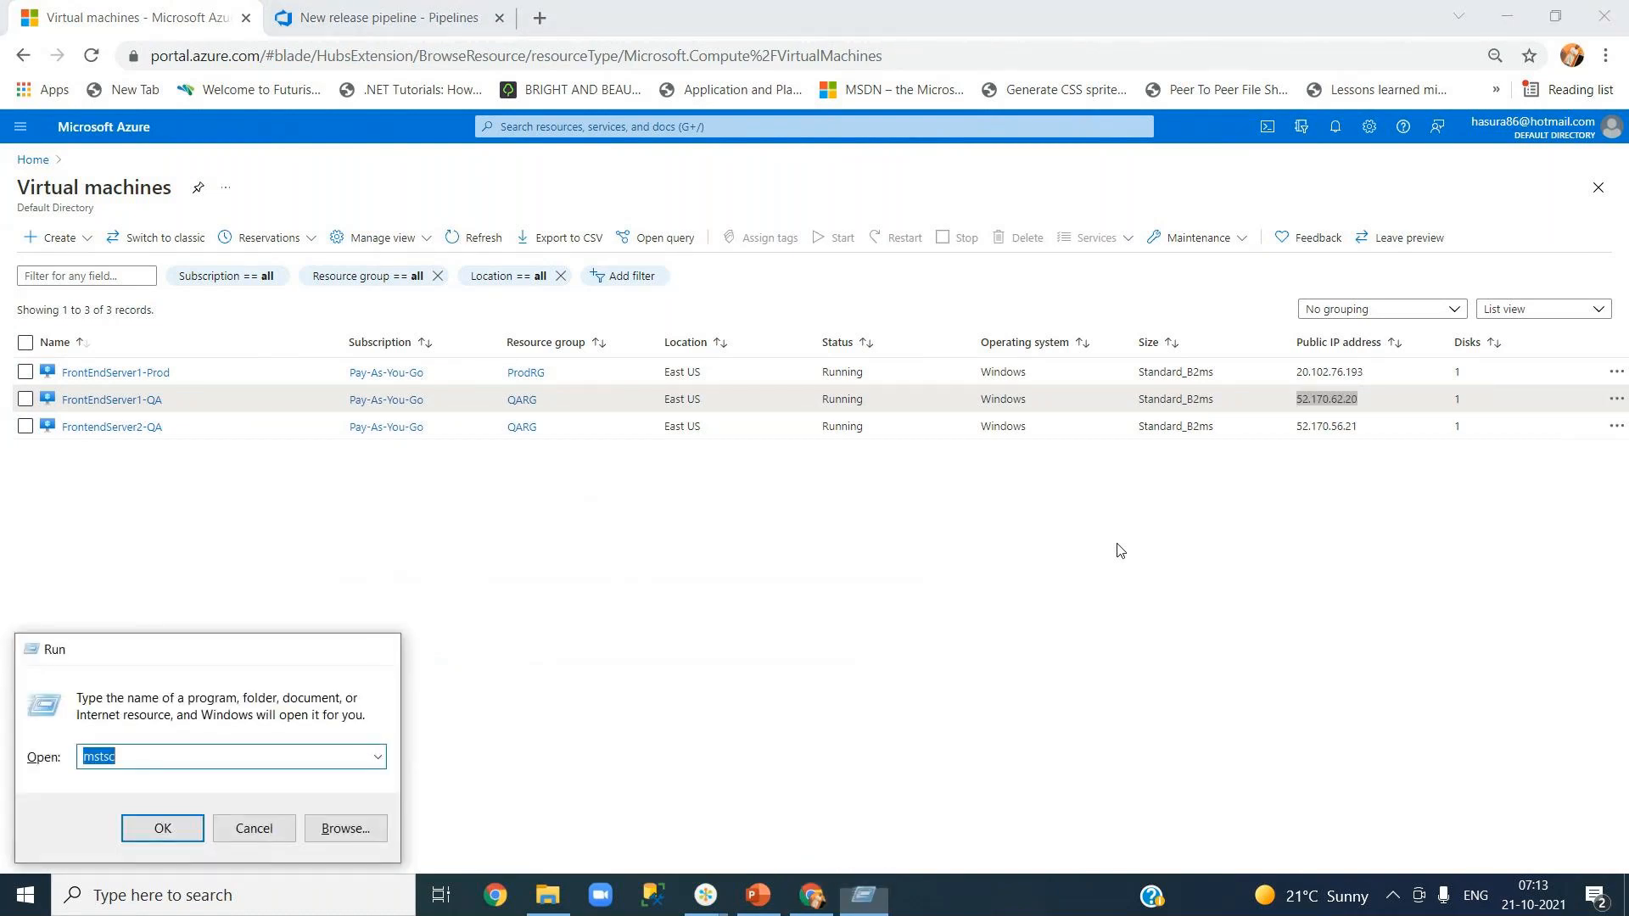
pyautogui.press('Return')
pyautogui.hotkey('ctrl', 'v')
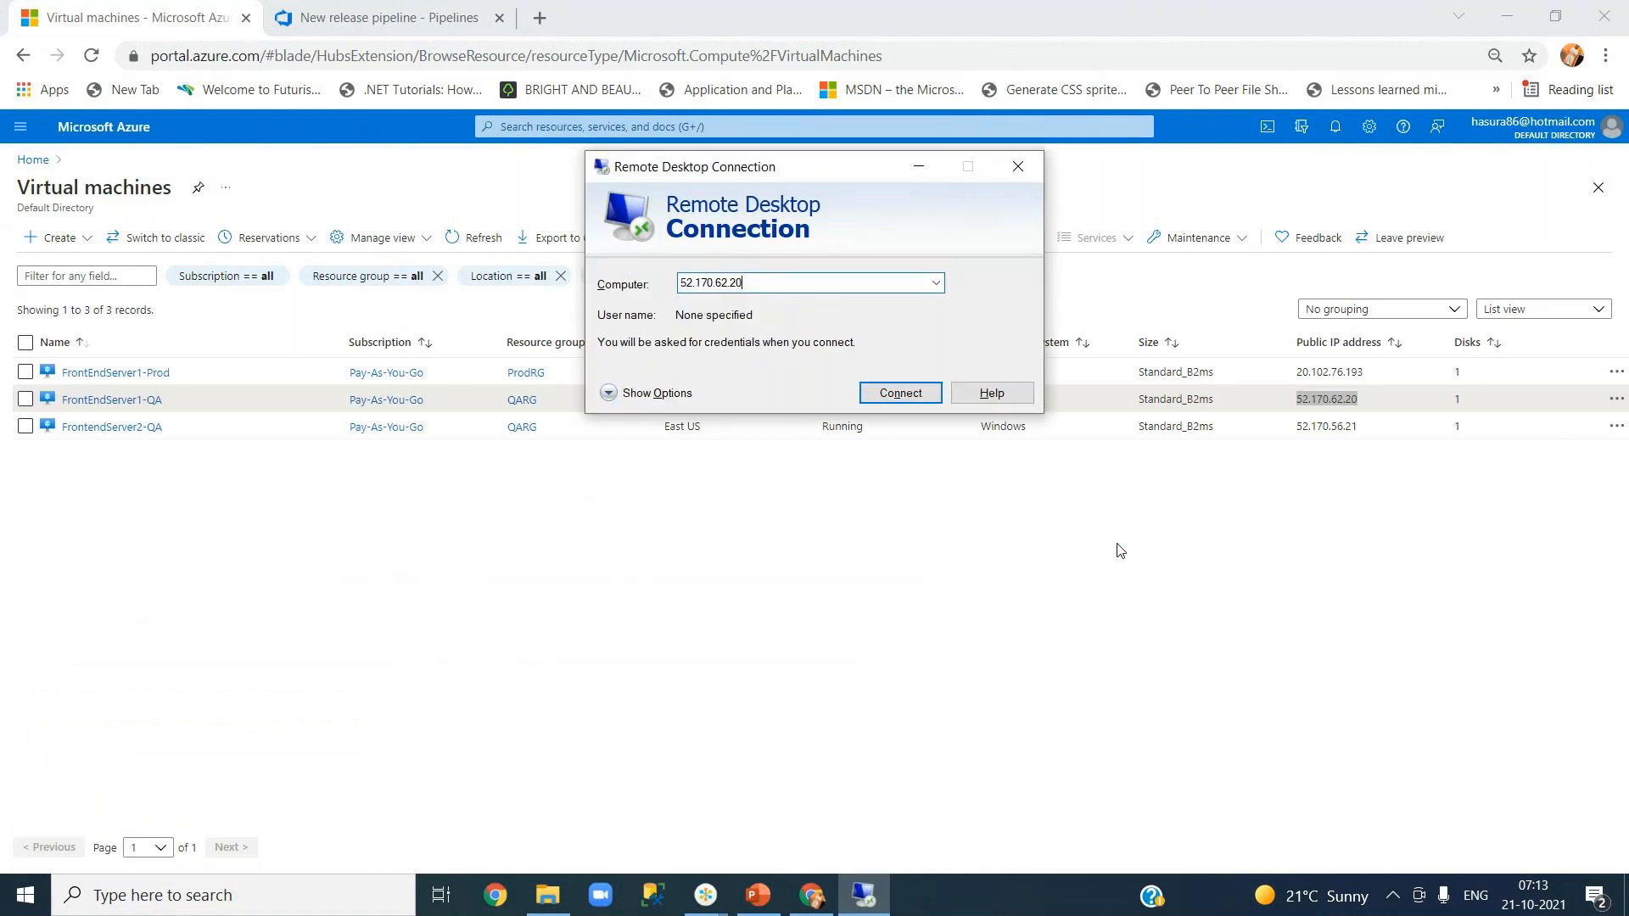
pyautogui.click(902, 393)
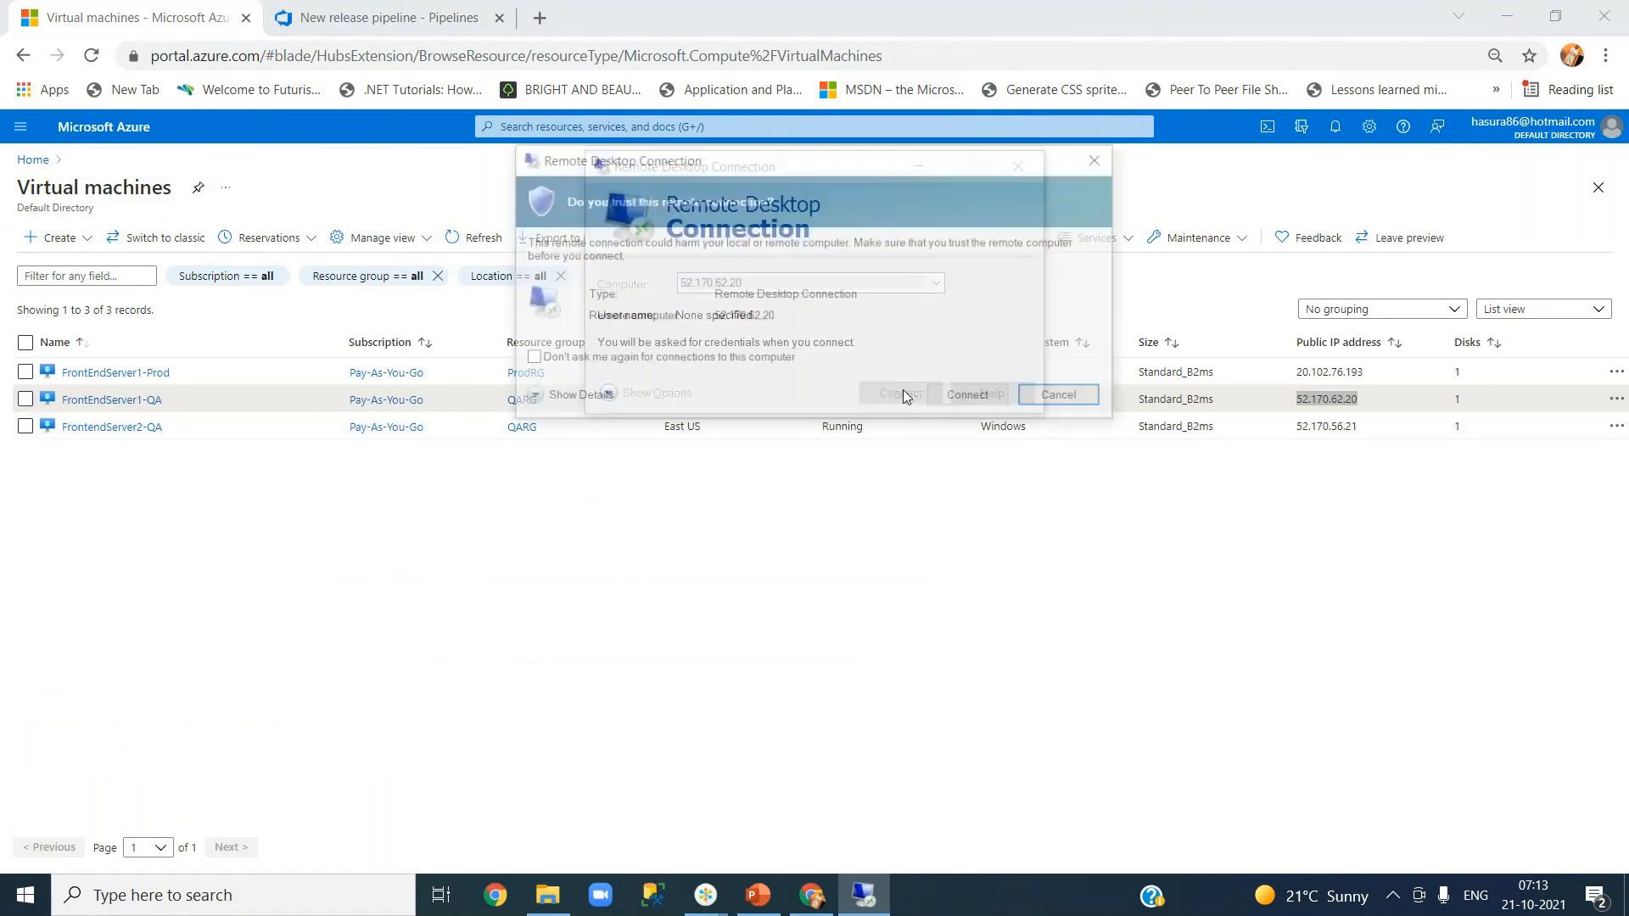
pyautogui.click(967, 394)
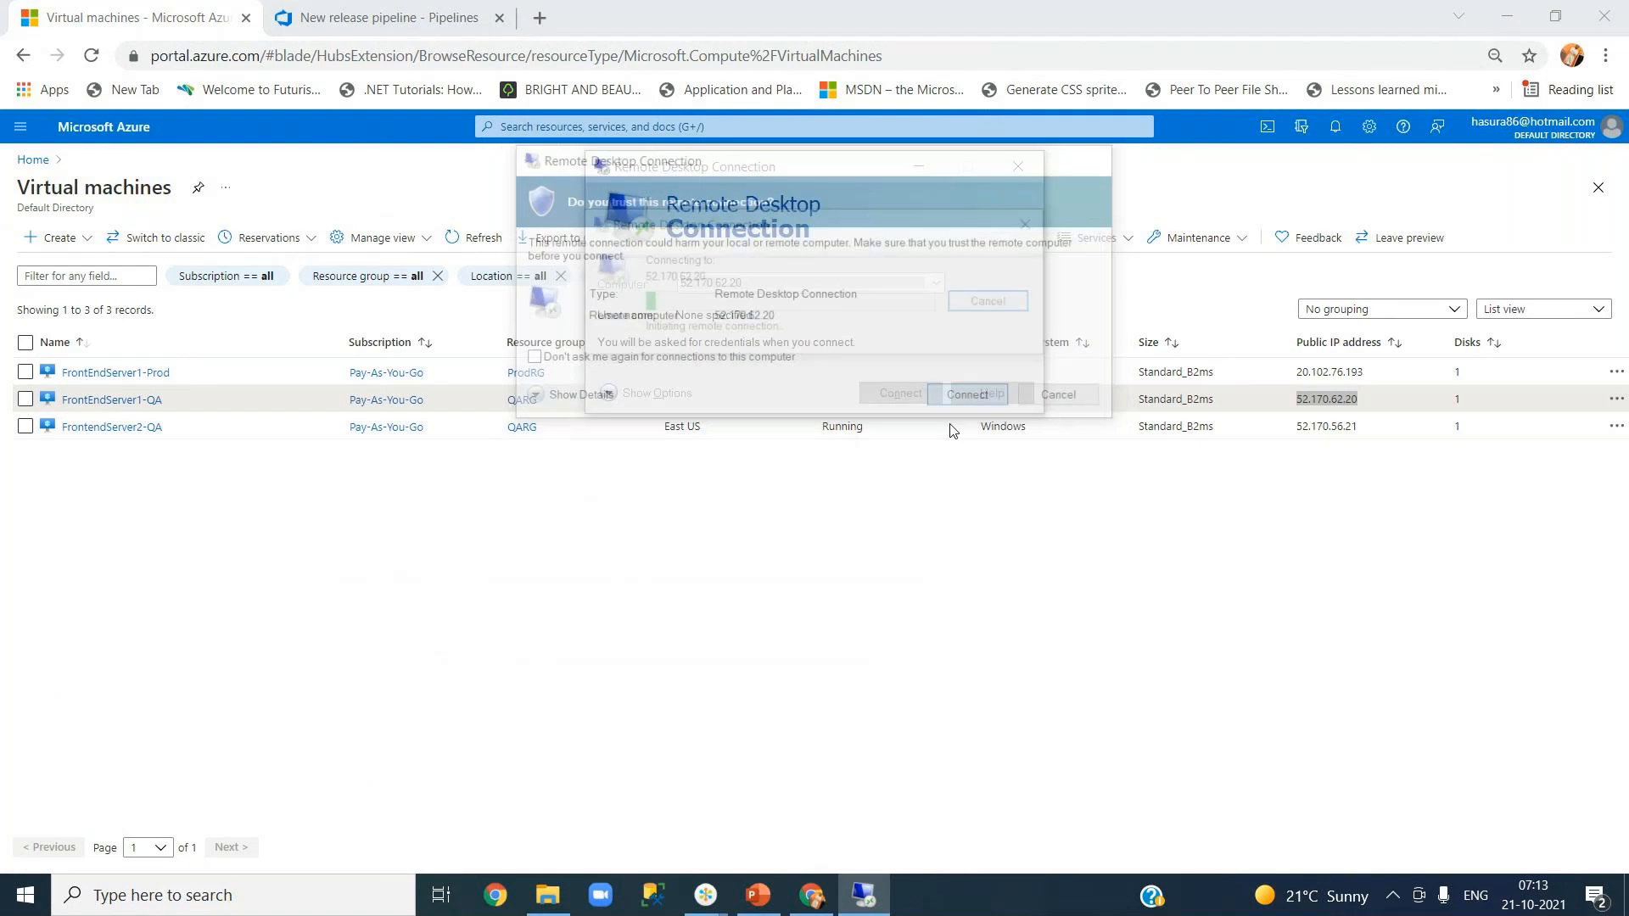
# - Sign in with the server's user name and password, accept the certificate, and minimize the session
pyautogui.write('.\\ha')
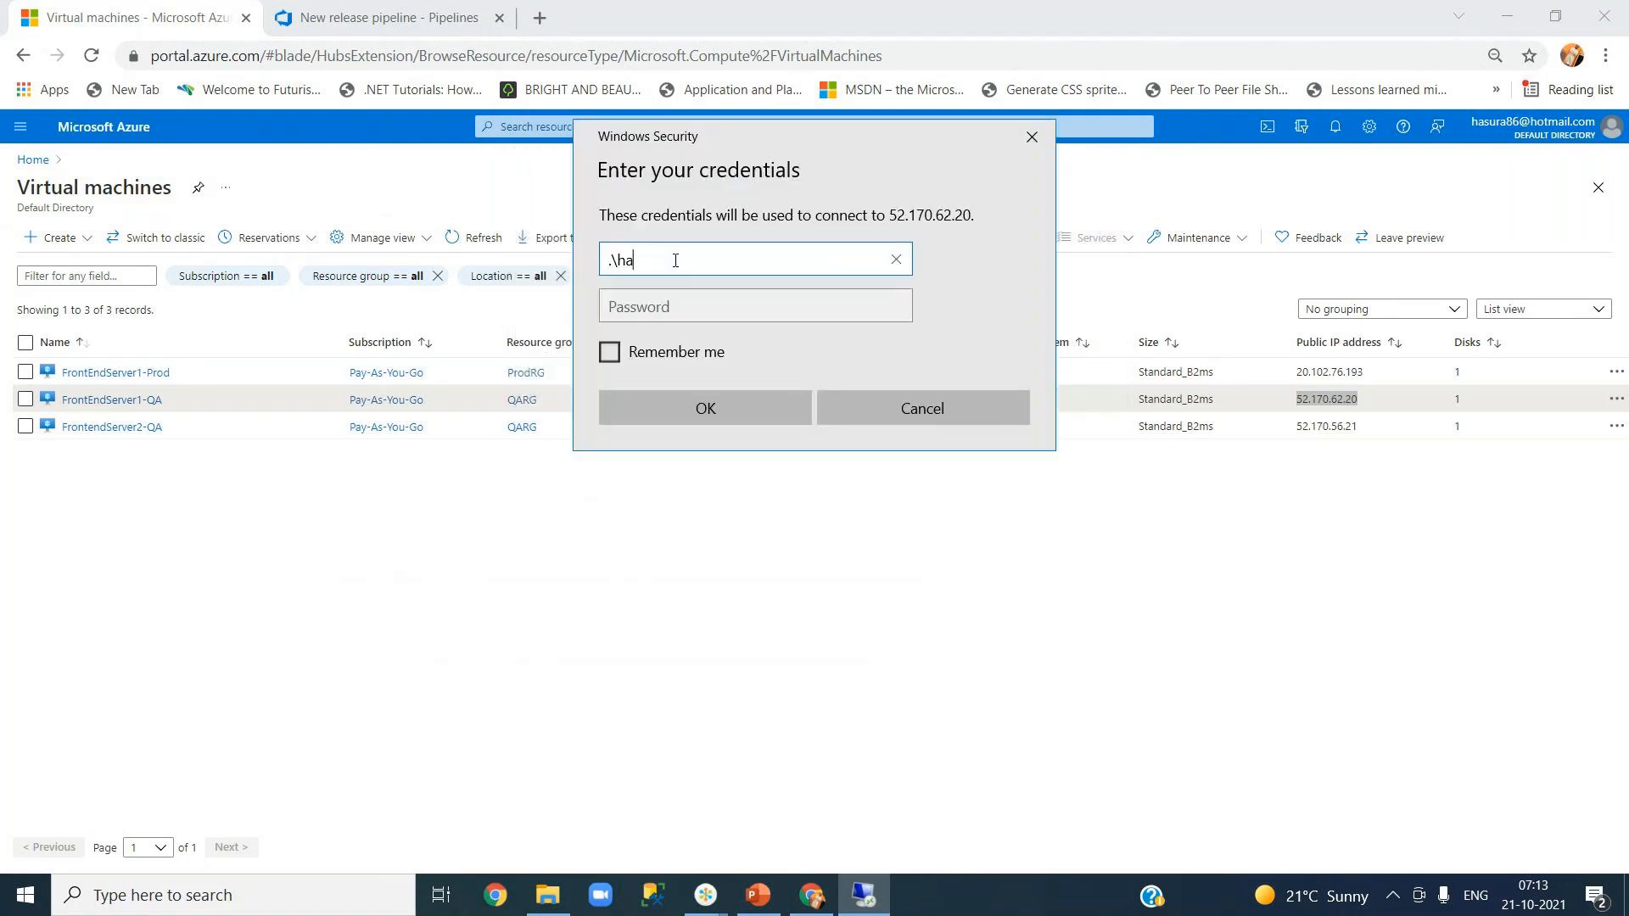
pyautogui.write('sura86')
pyautogui.press('Tab')
pyautogui.write('••••••')
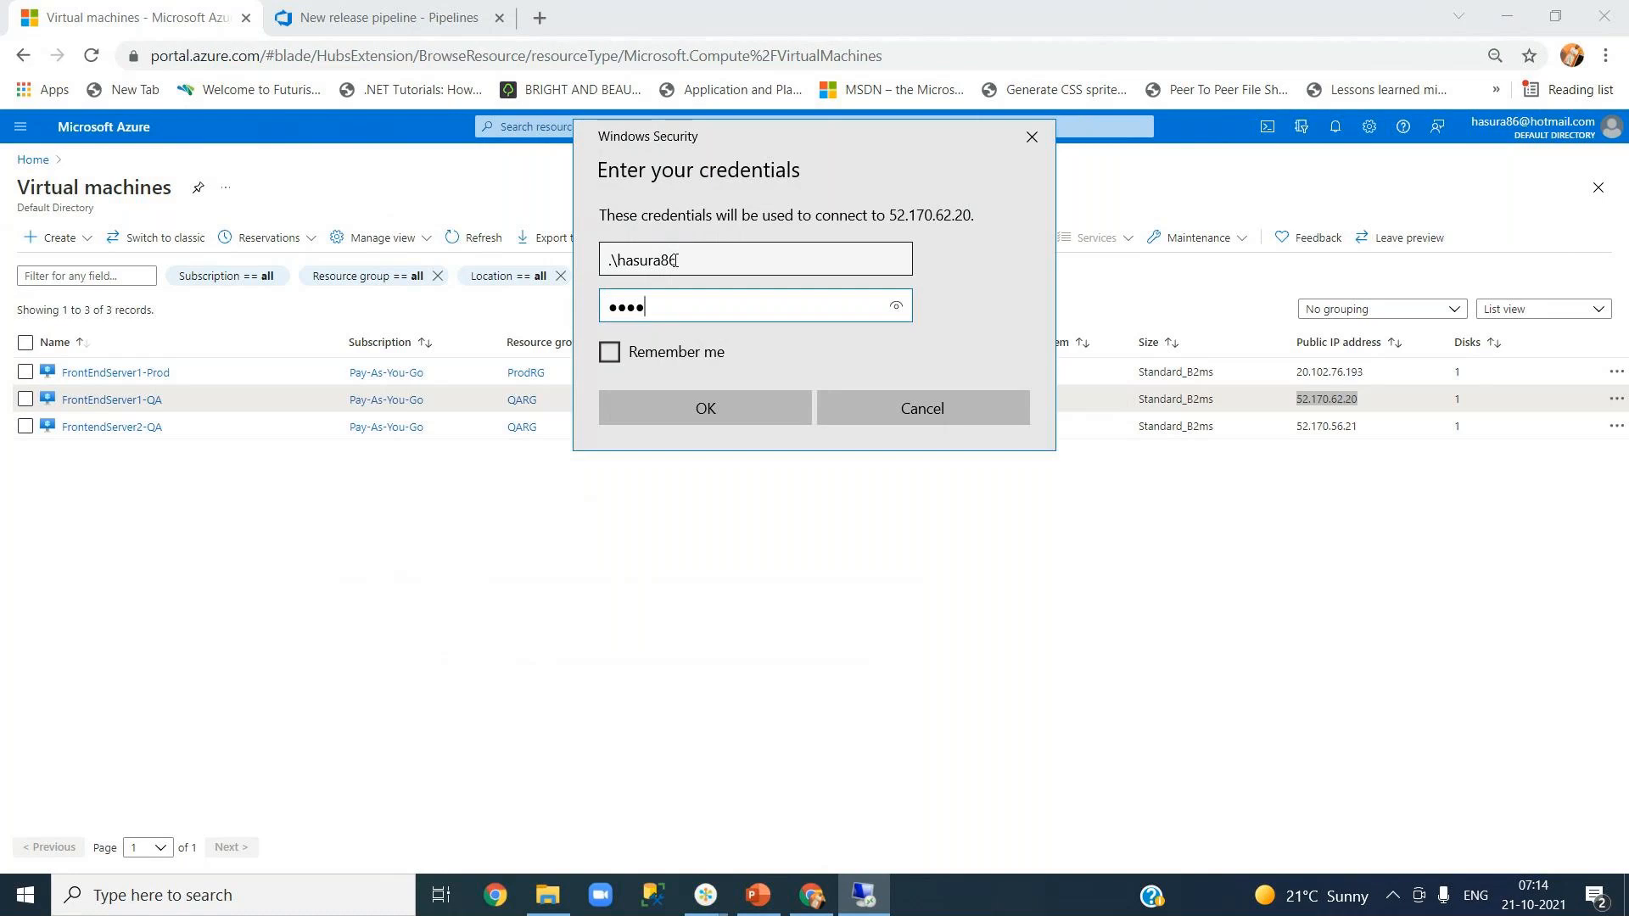
pyautogui.press('BackSpace')
pyautogui.press('BackSpace')
pyautogui.press('BackSpace')
pyautogui.write('•••••••••••')
pyautogui.click(661, 407)
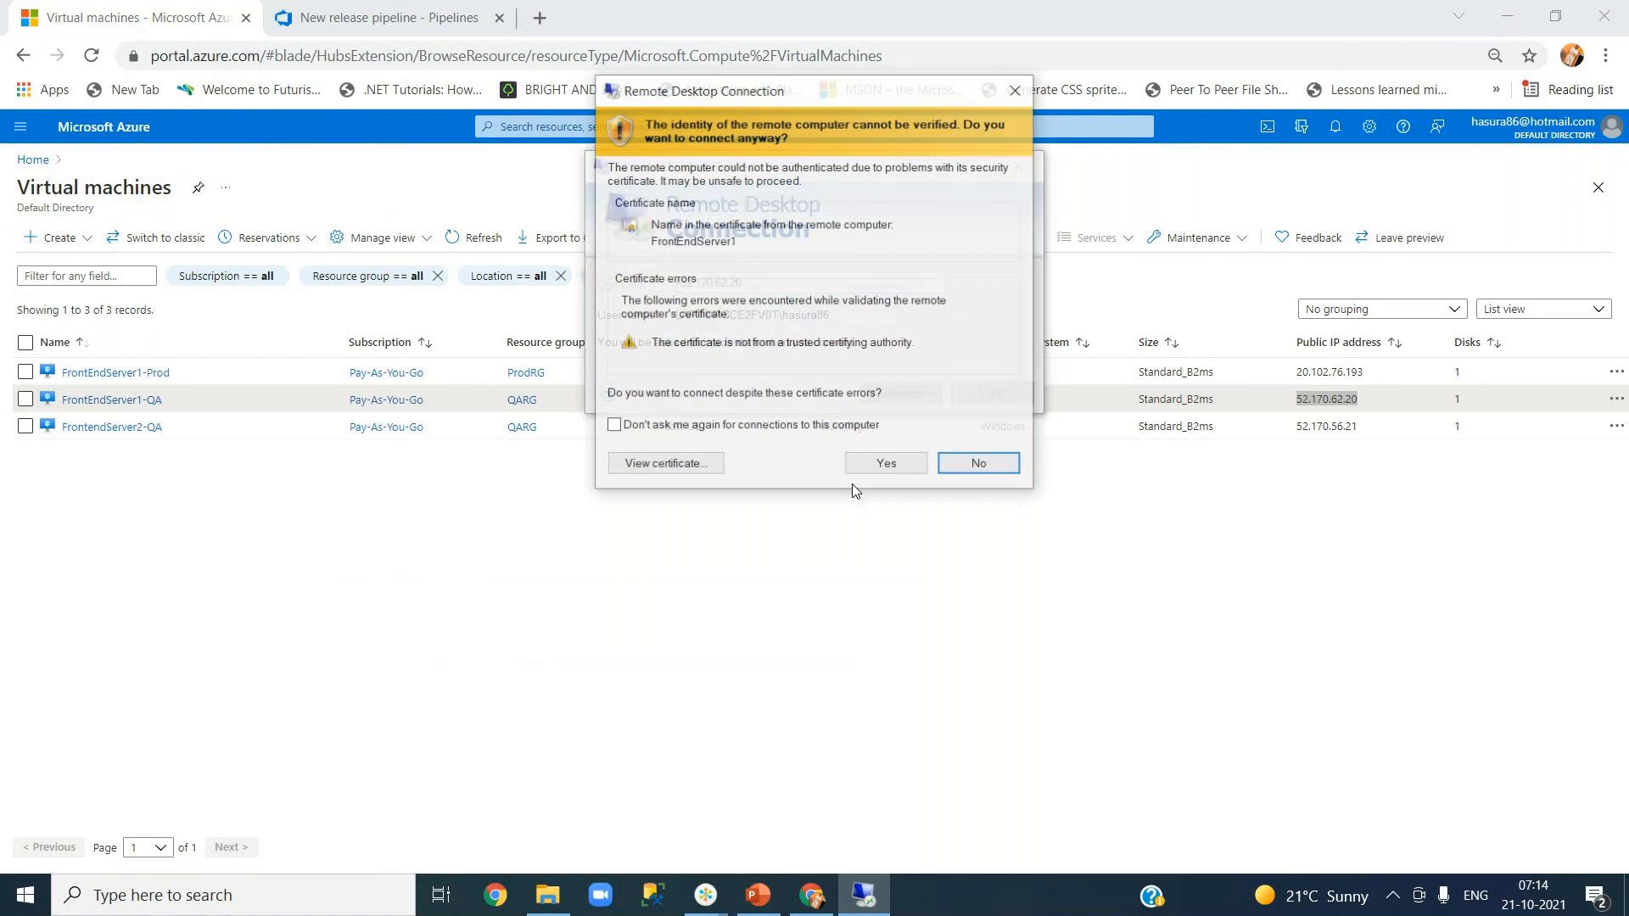
pyautogui.click(853, 468)
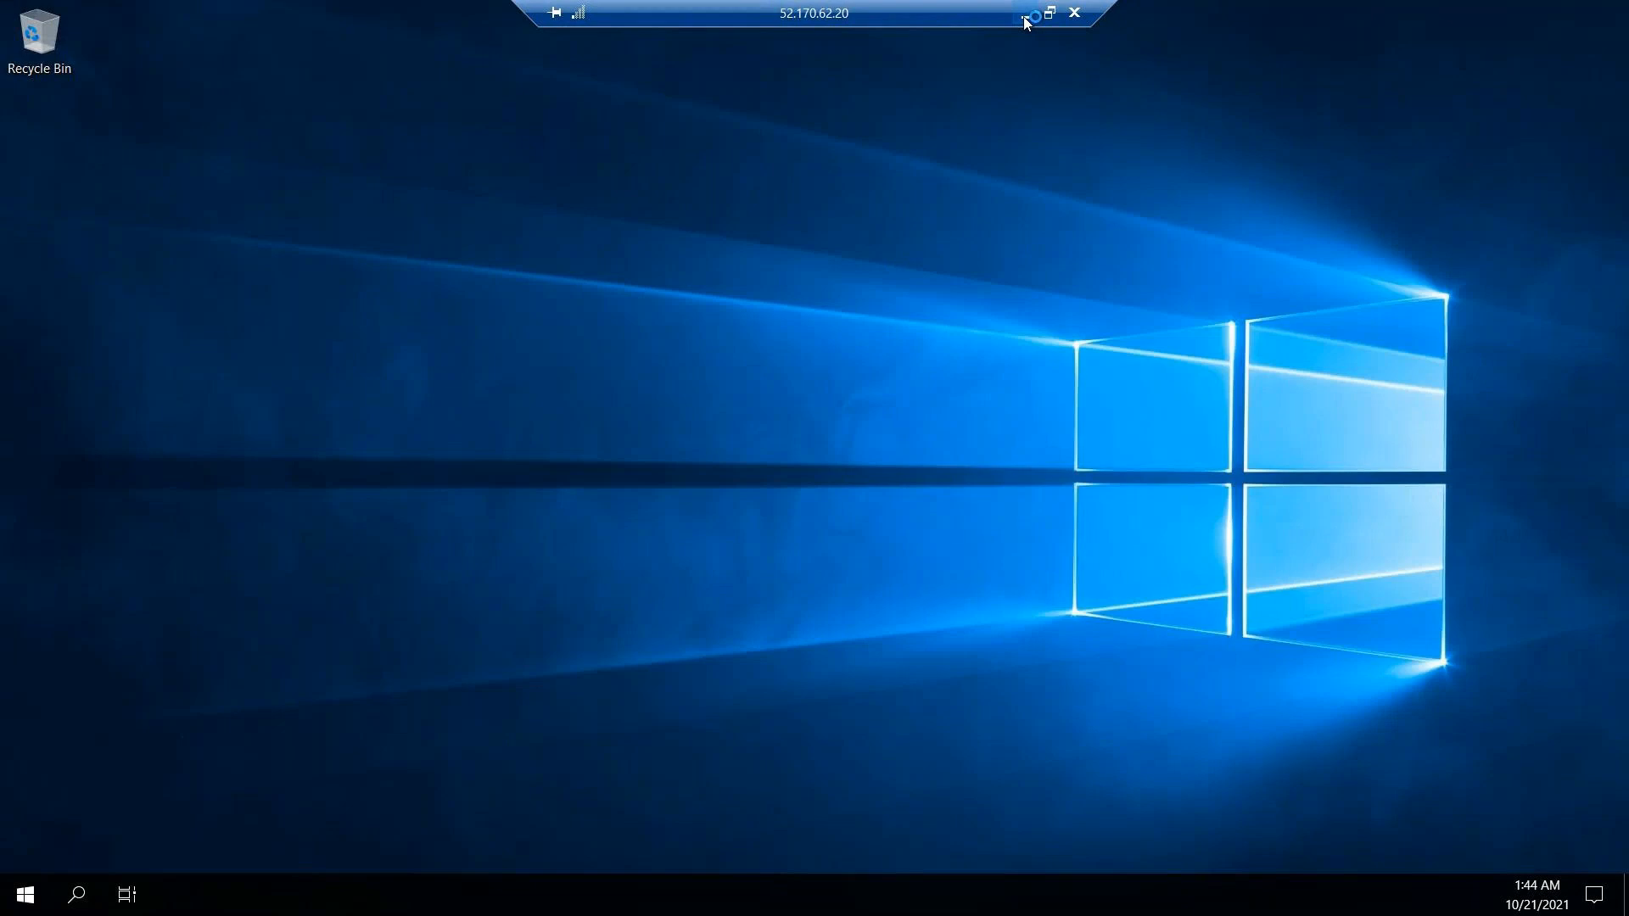
pyautogui.click(1026, 14)
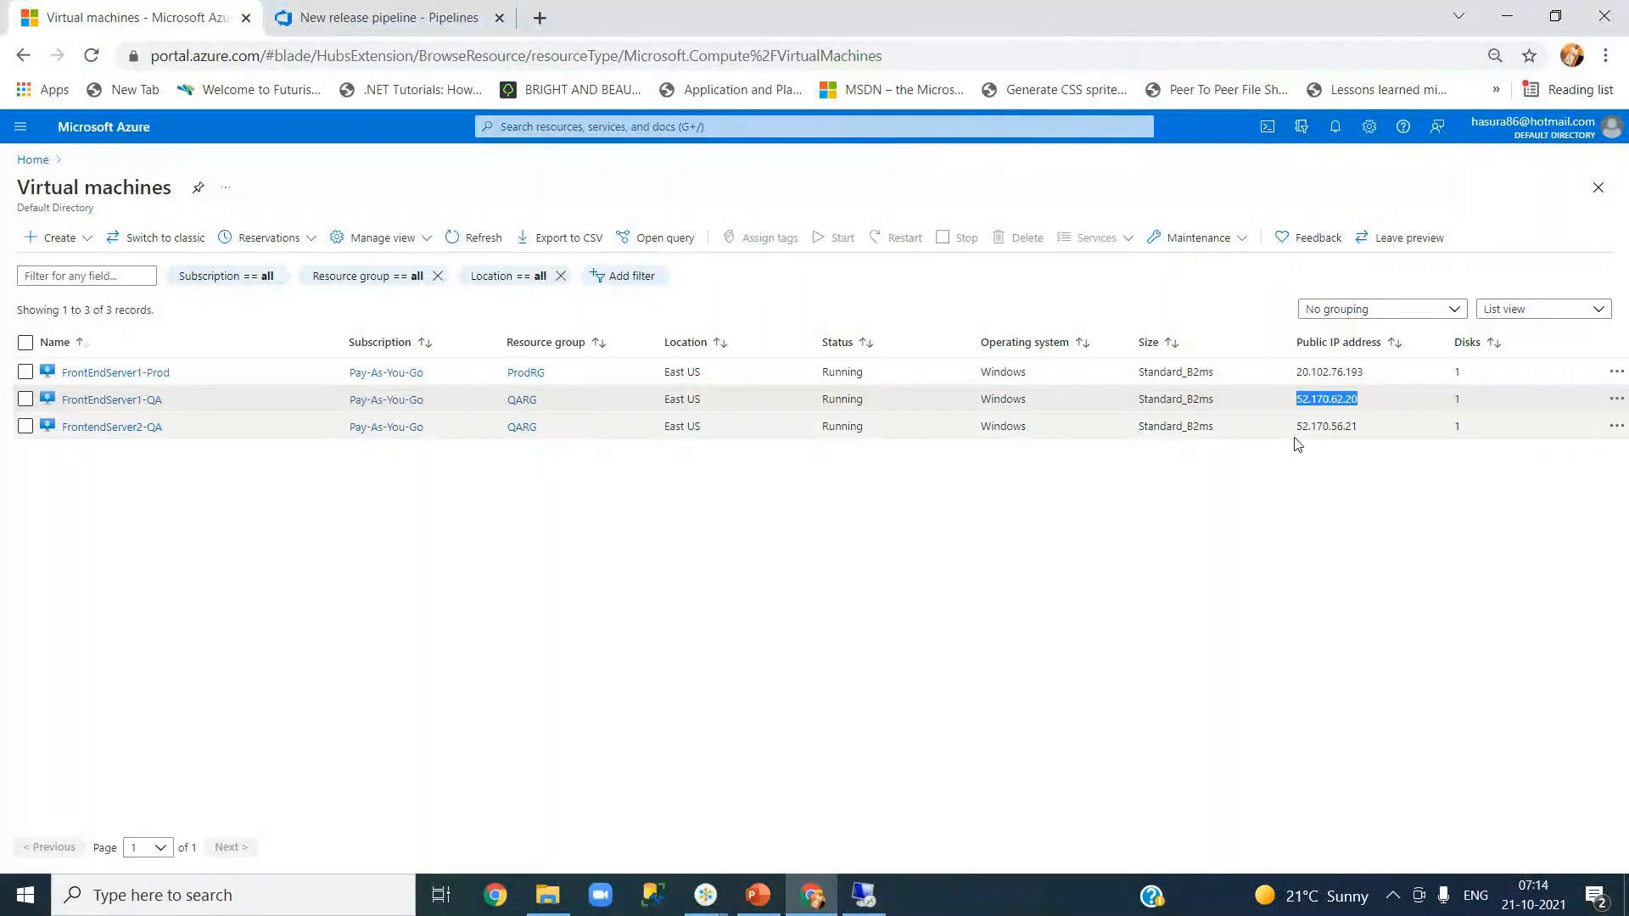
# - Copy FrontEndServer2-QA's IP 52.170.56.21 and start a Remote Desktop connection to it
pyautogui.moveTo(1297, 427); pyautogui.dragTo(1355, 427)
pyautogui.hotkey('ctrl', 'c')
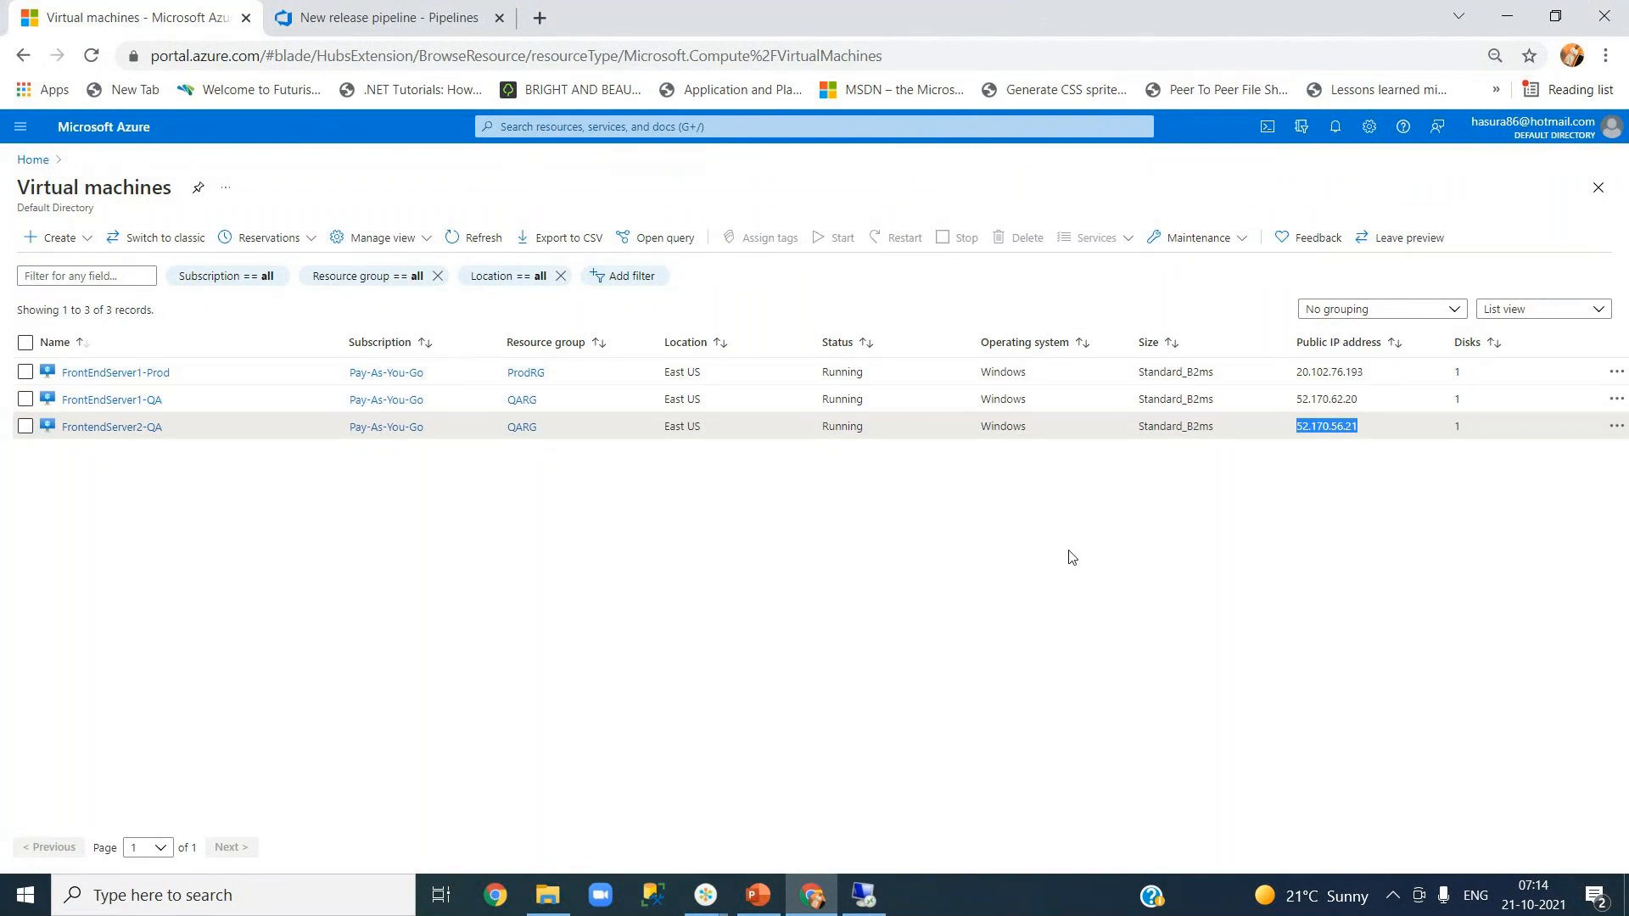
pyautogui.press('super+r')
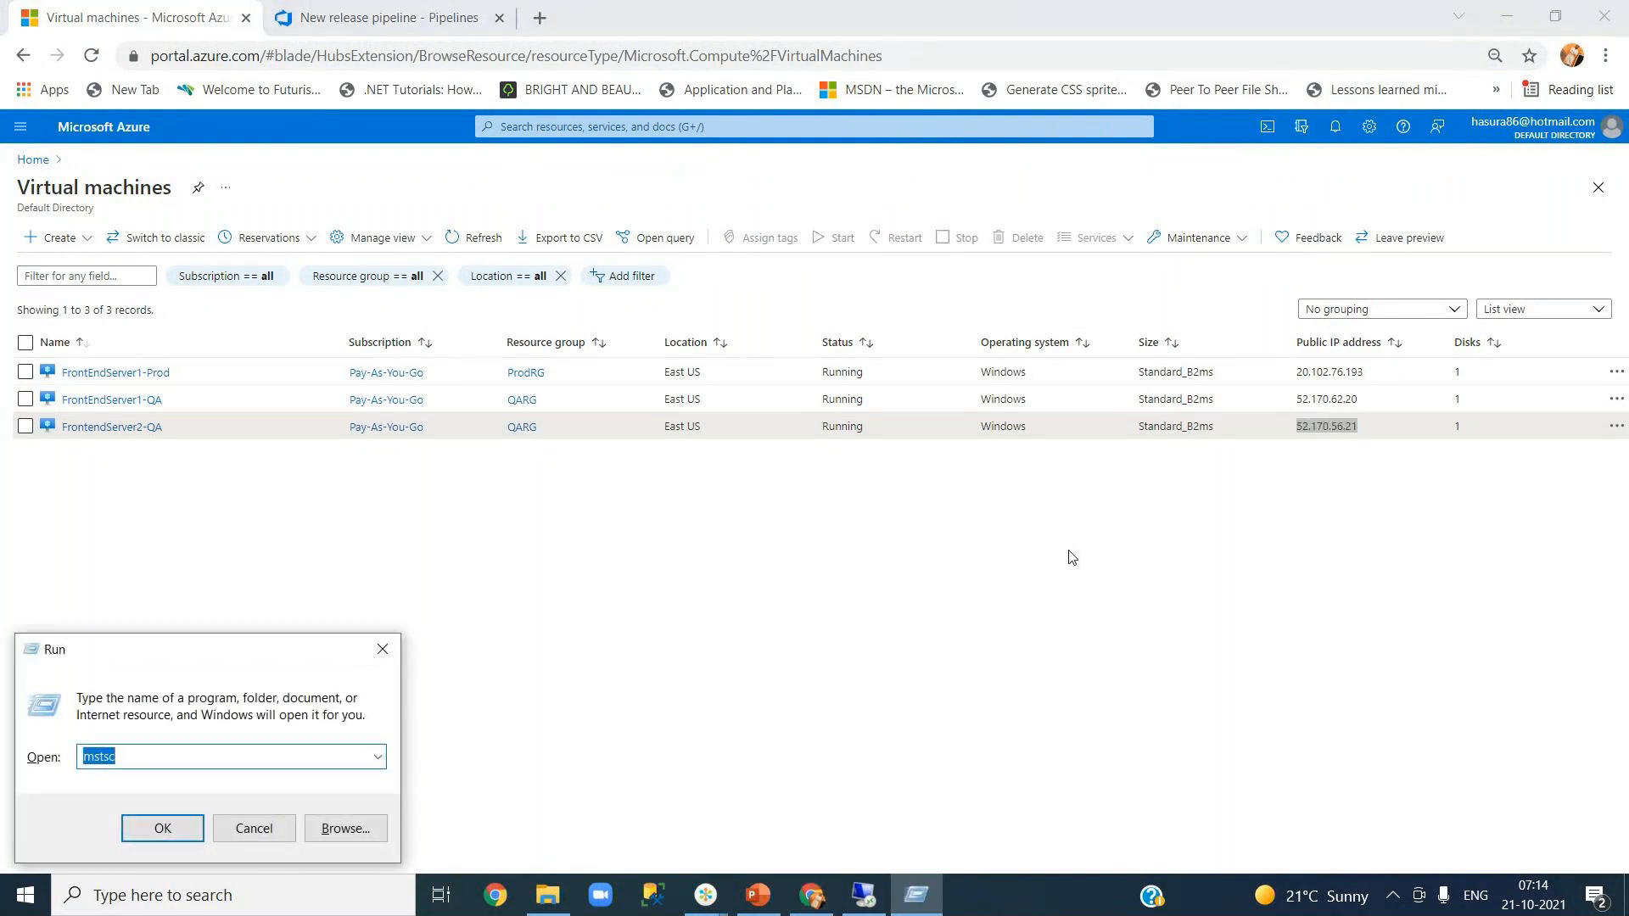
pyautogui.press('Return')
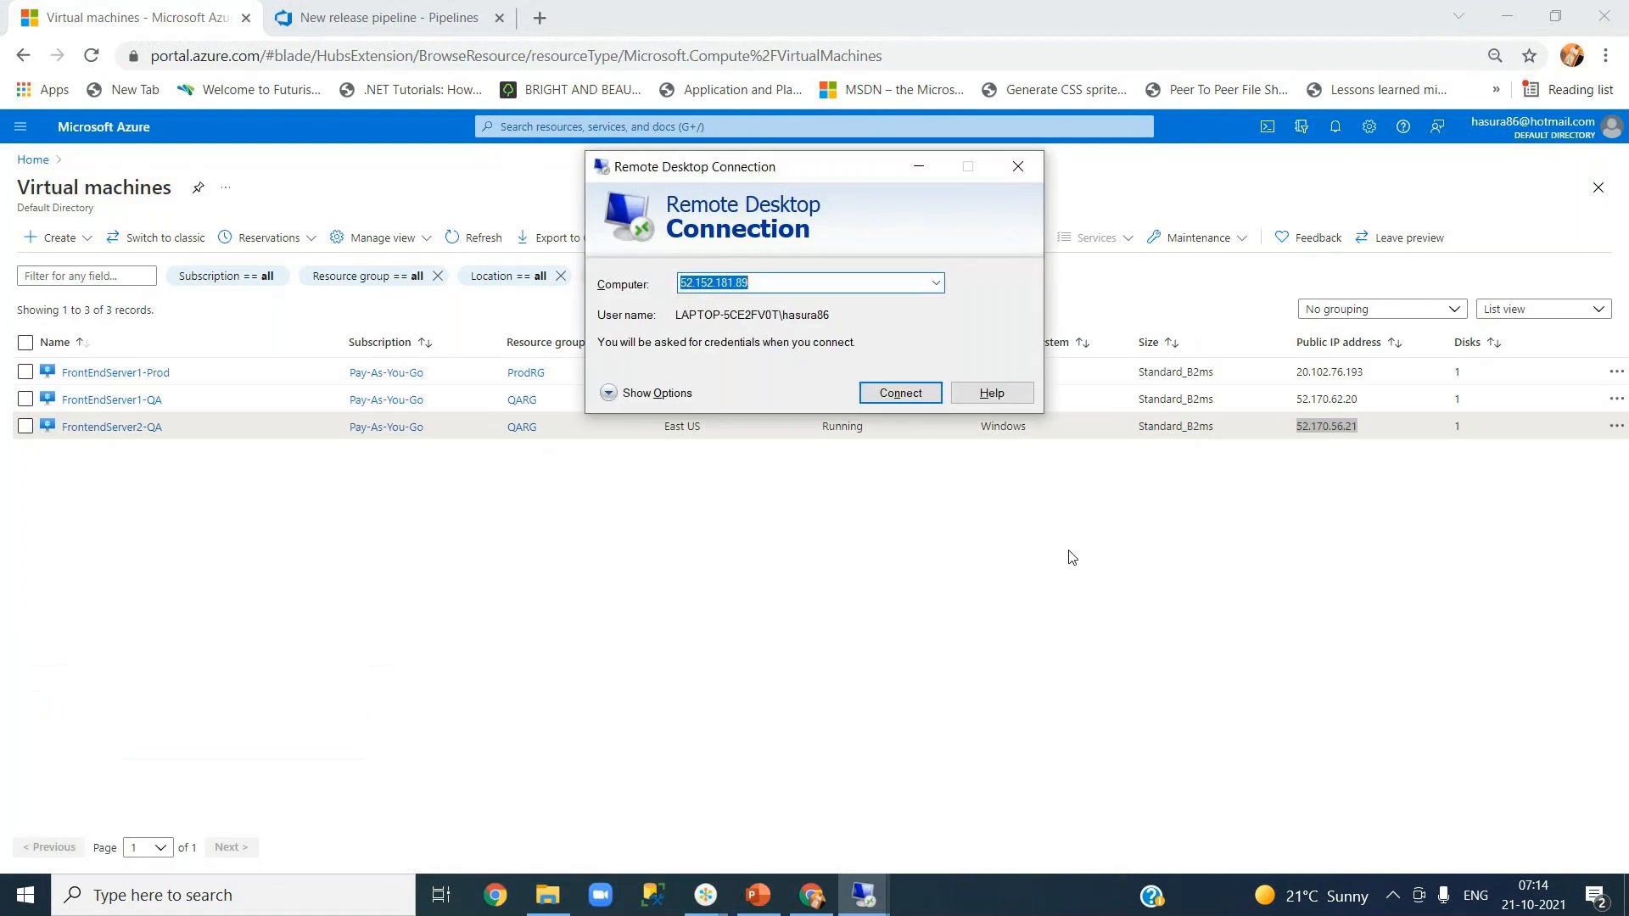
pyautogui.hotkey('ctrl', 'v')
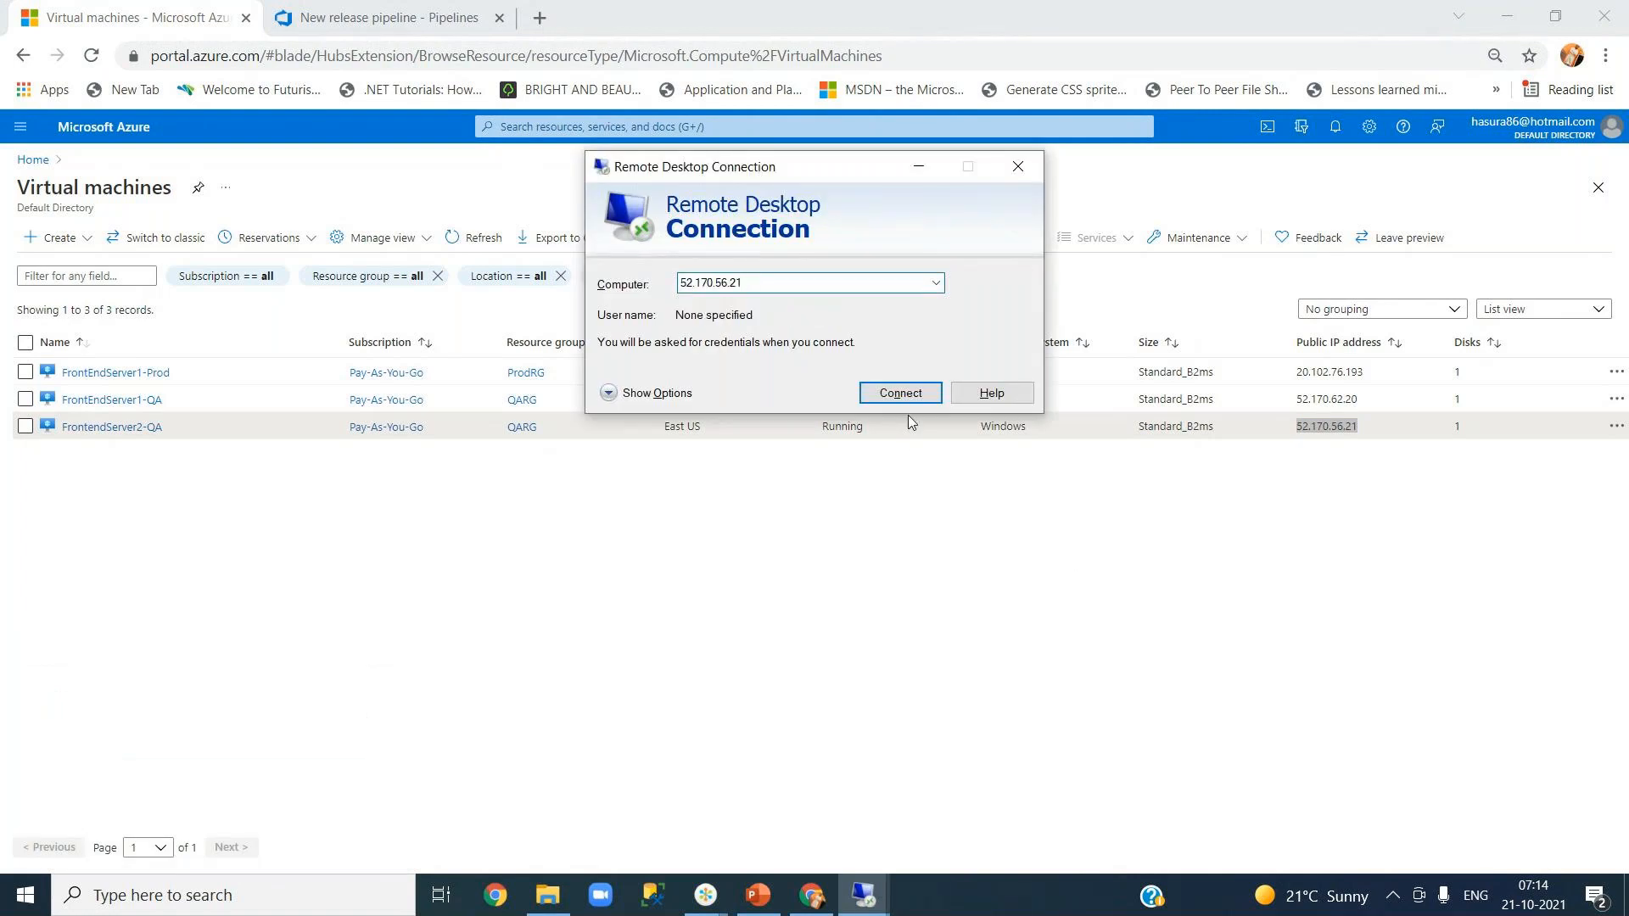
pyautogui.click(899, 394)
# - Sign in with the local account credentials, accept the certificate warning, and minimize the session
pyautogui.click(967, 399)
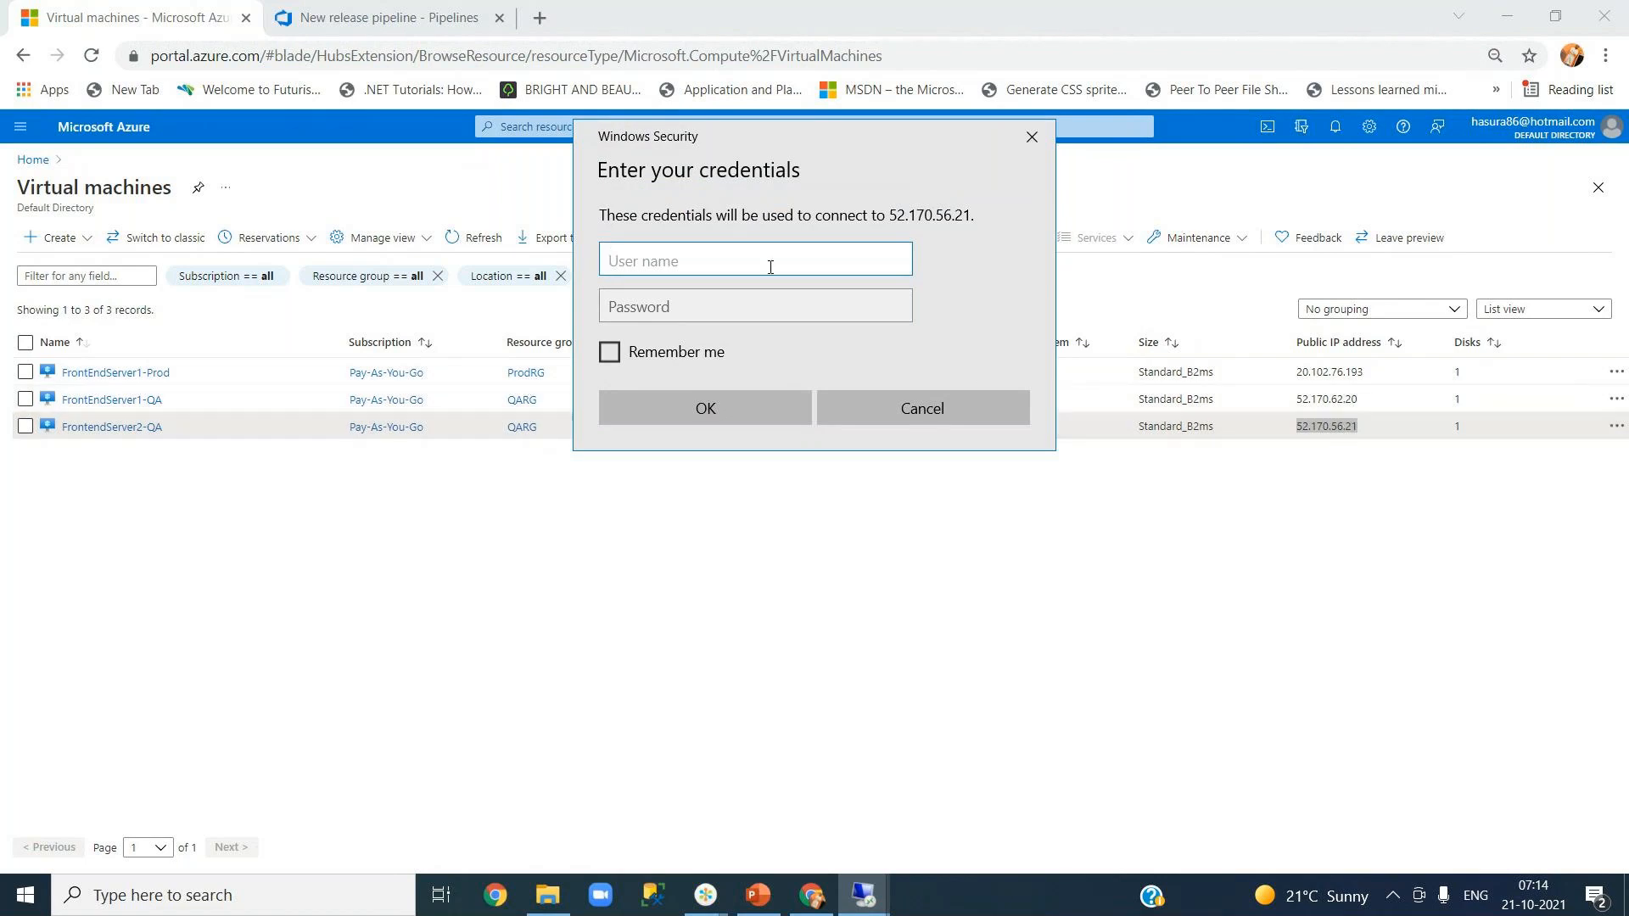
pyautogui.write('.\\hasura86')
pyautogui.press('Tab')
pyautogui.write('***')
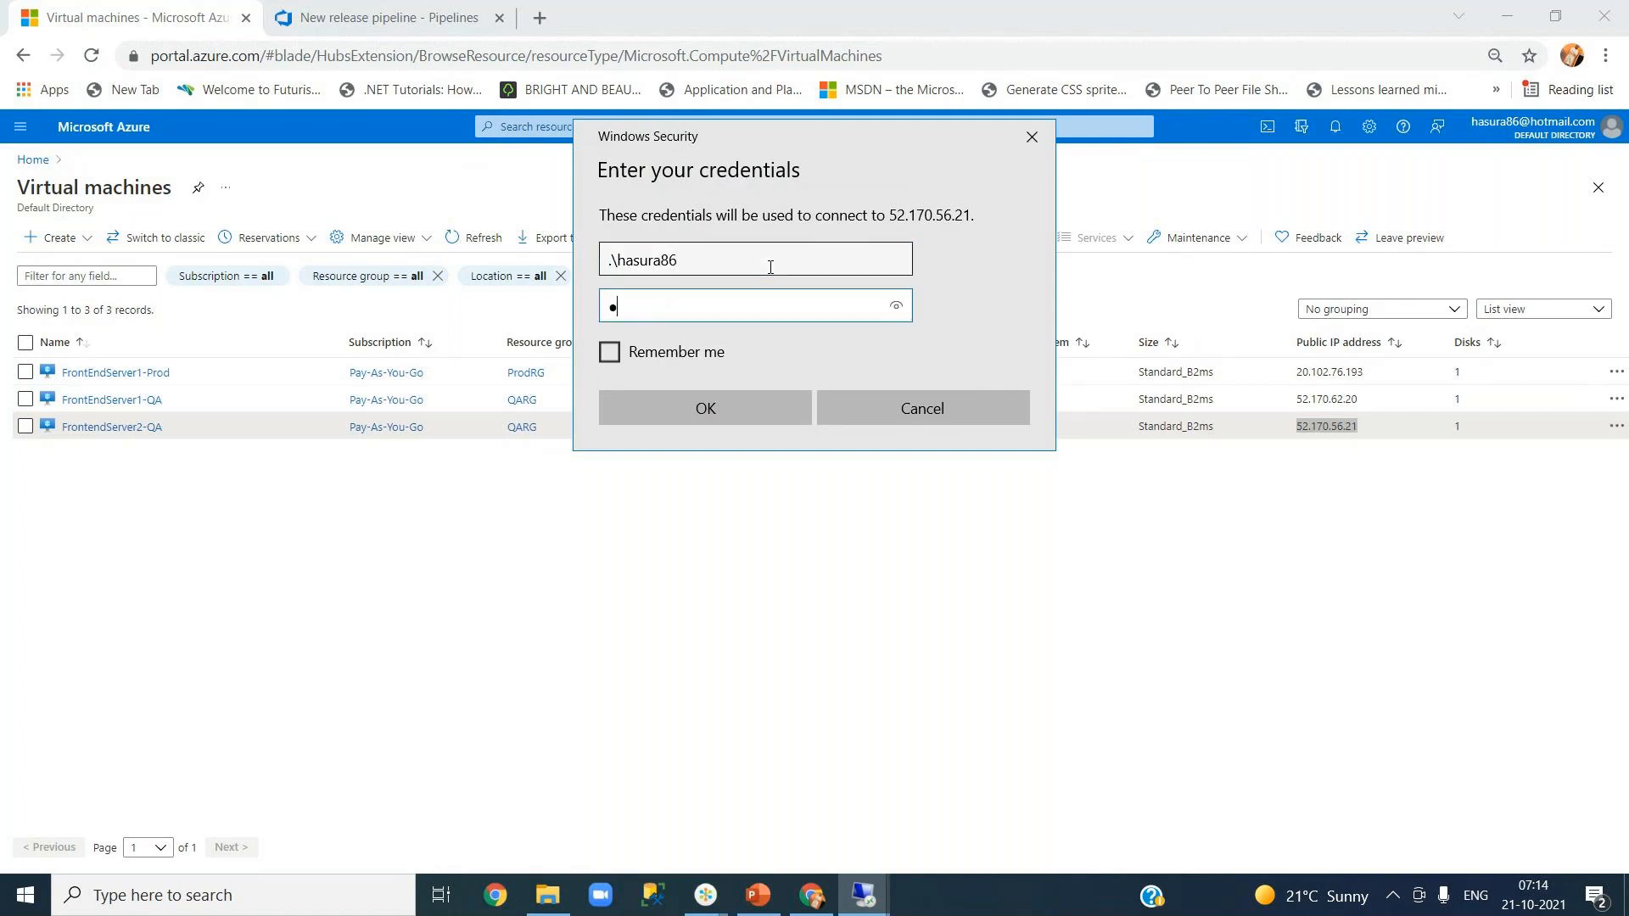
pyautogui.write('**********')
pyautogui.press('Return')
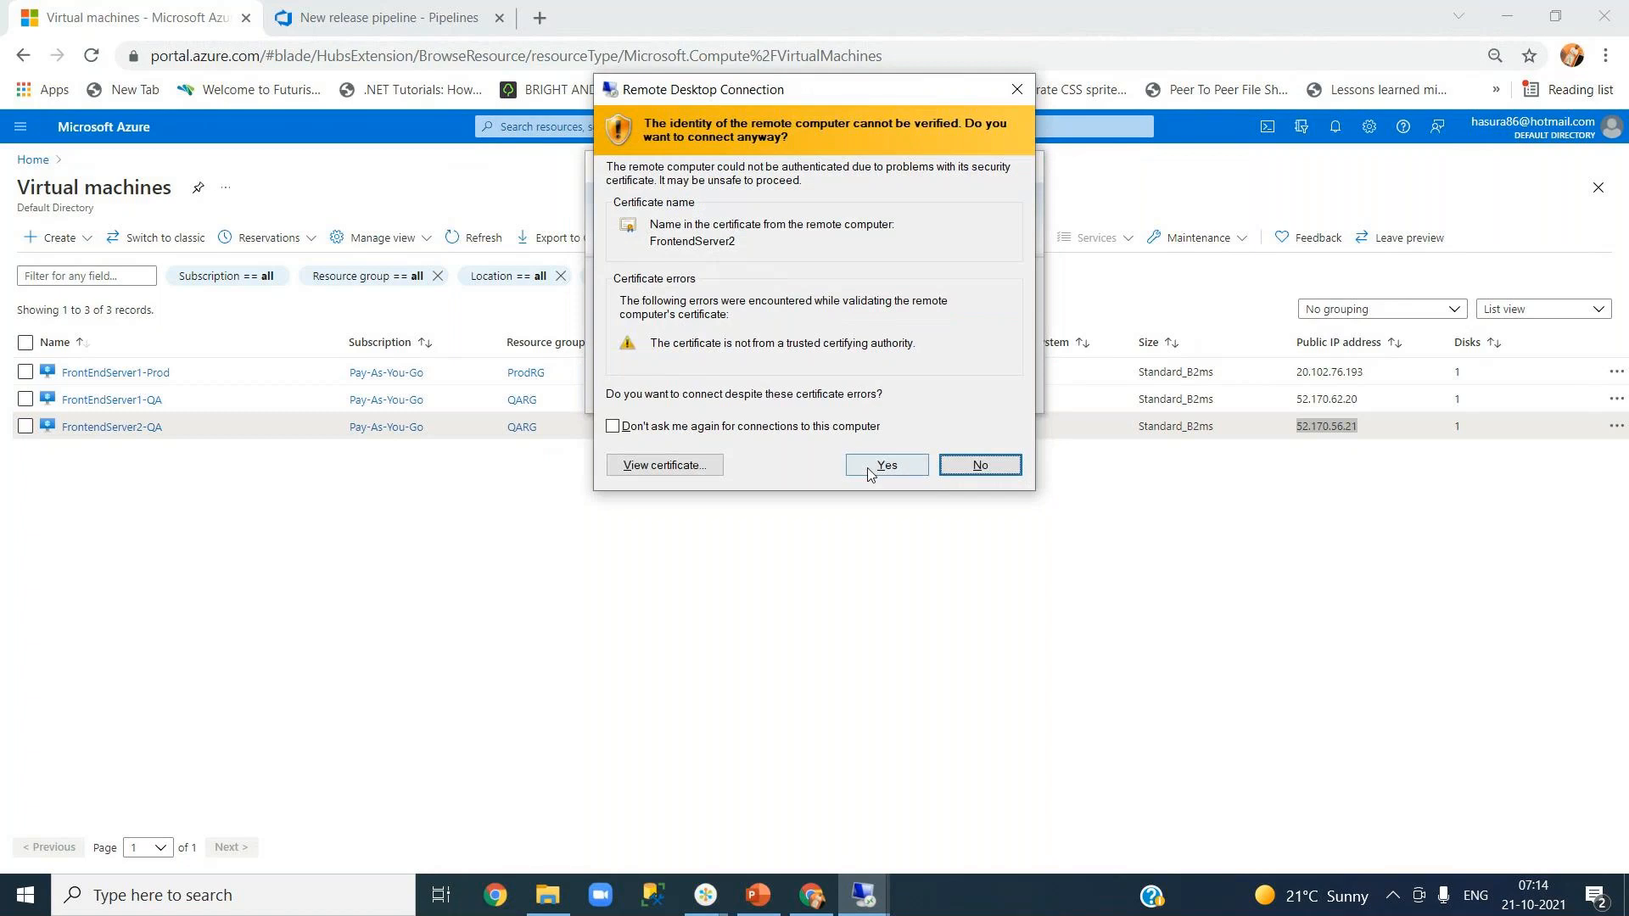
pyautogui.click(883, 461)
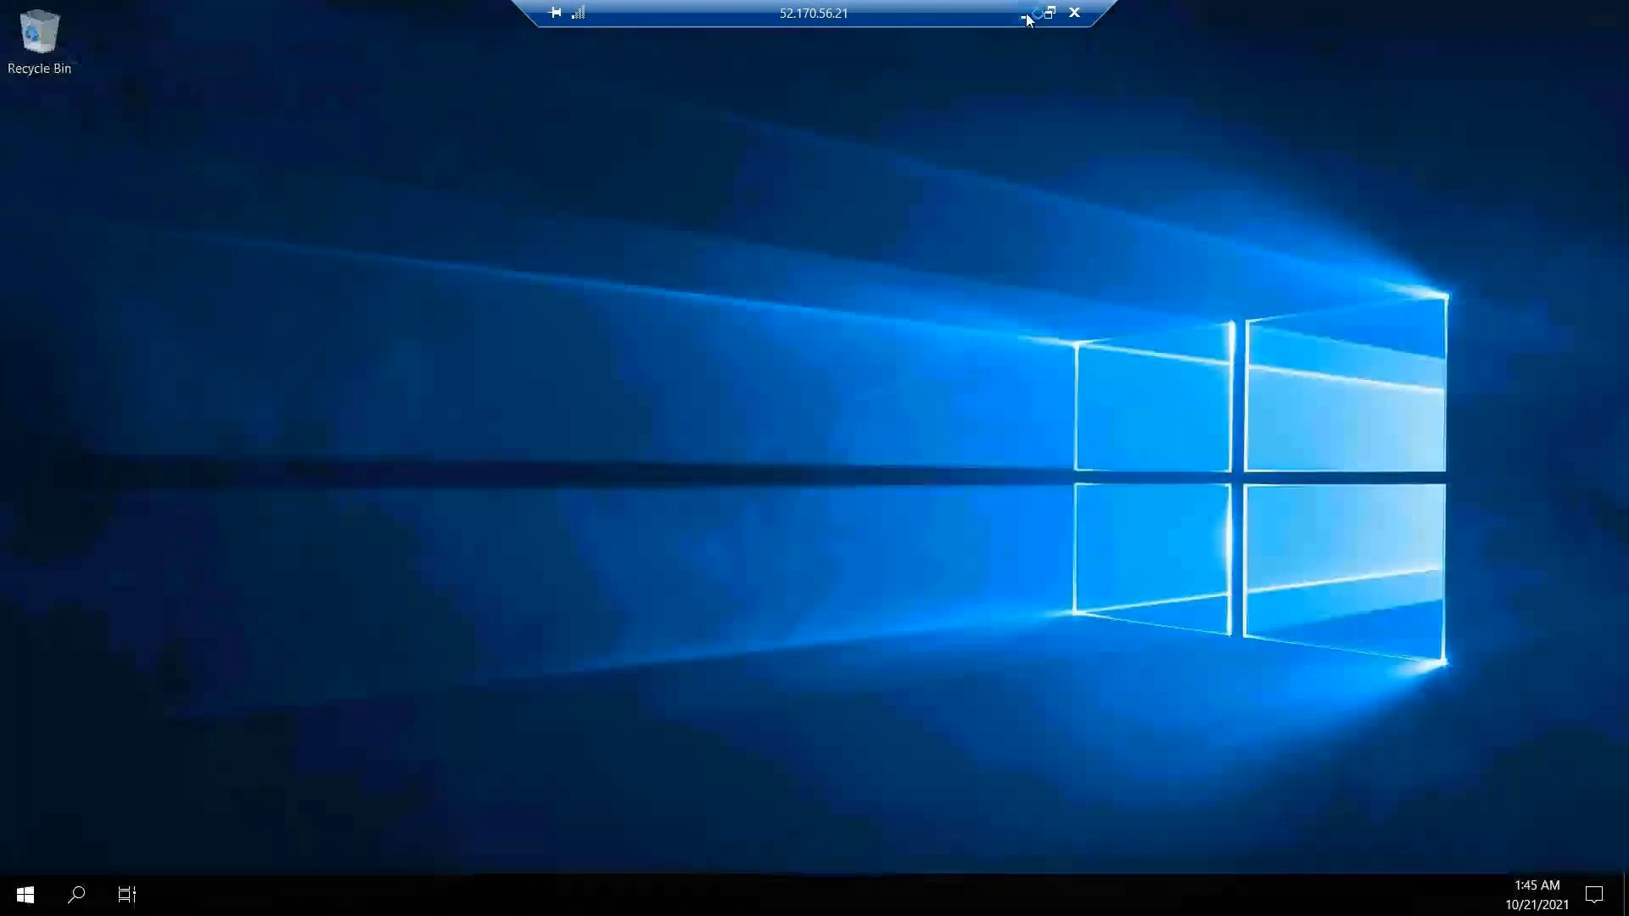
pyautogui.click(1025, 15)
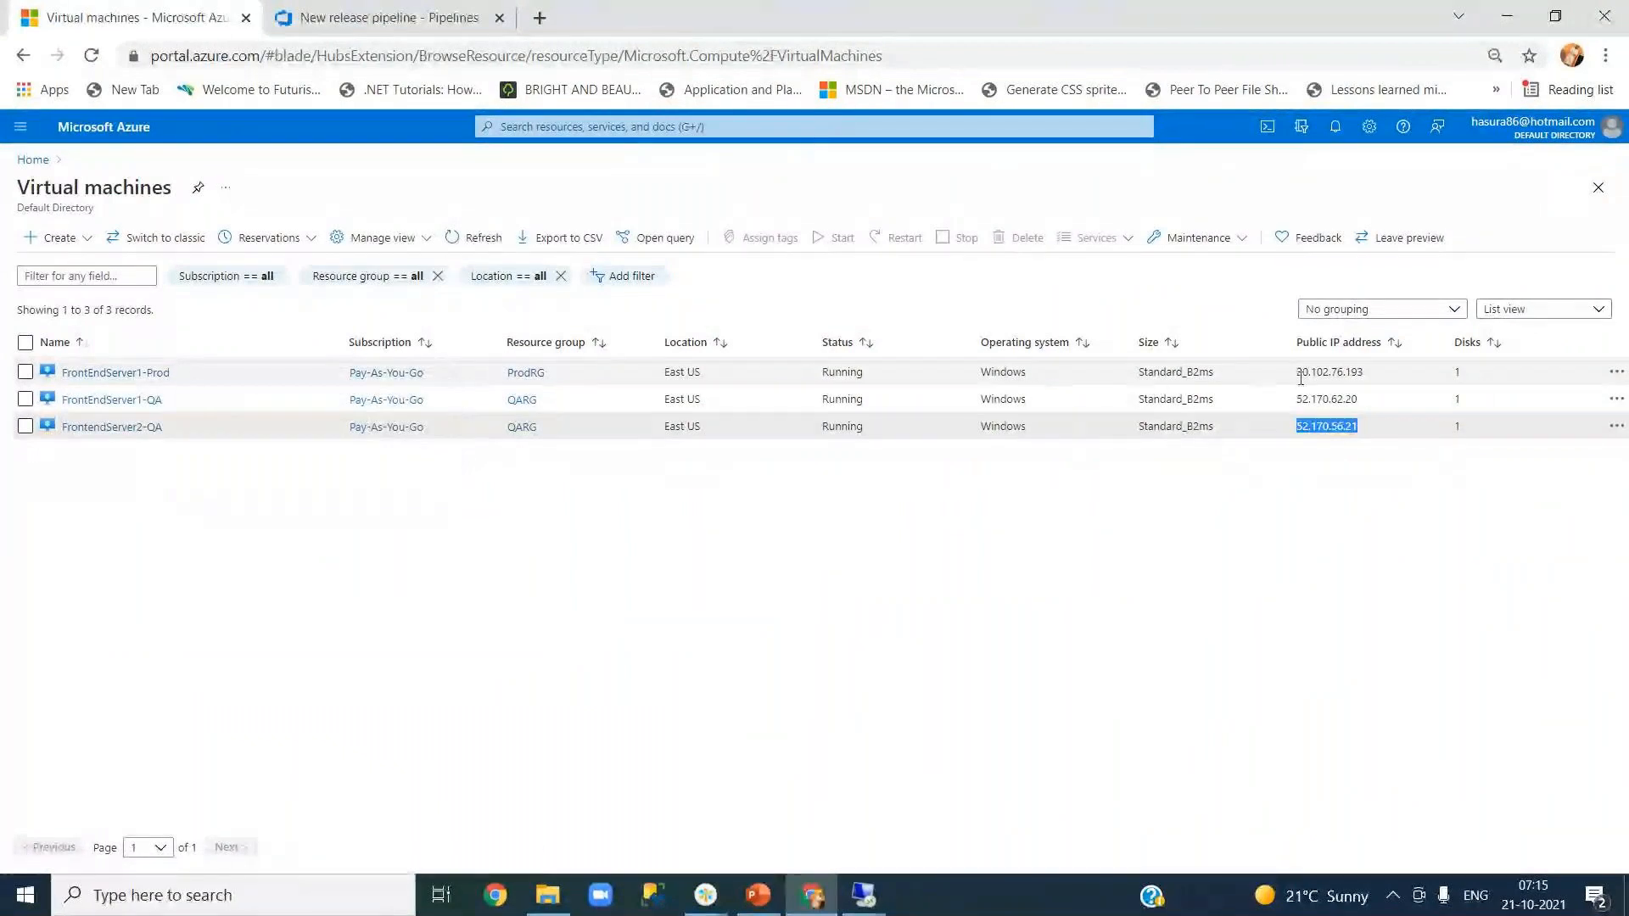
# - Copy FrontEndServer1-Prod's IP 20.102.76.193 and start a Remote Desktop connection to it
pyautogui.moveTo(1298, 373); pyautogui.dragTo(1368, 377)
pyautogui.hotkey('ctrl', 'c')
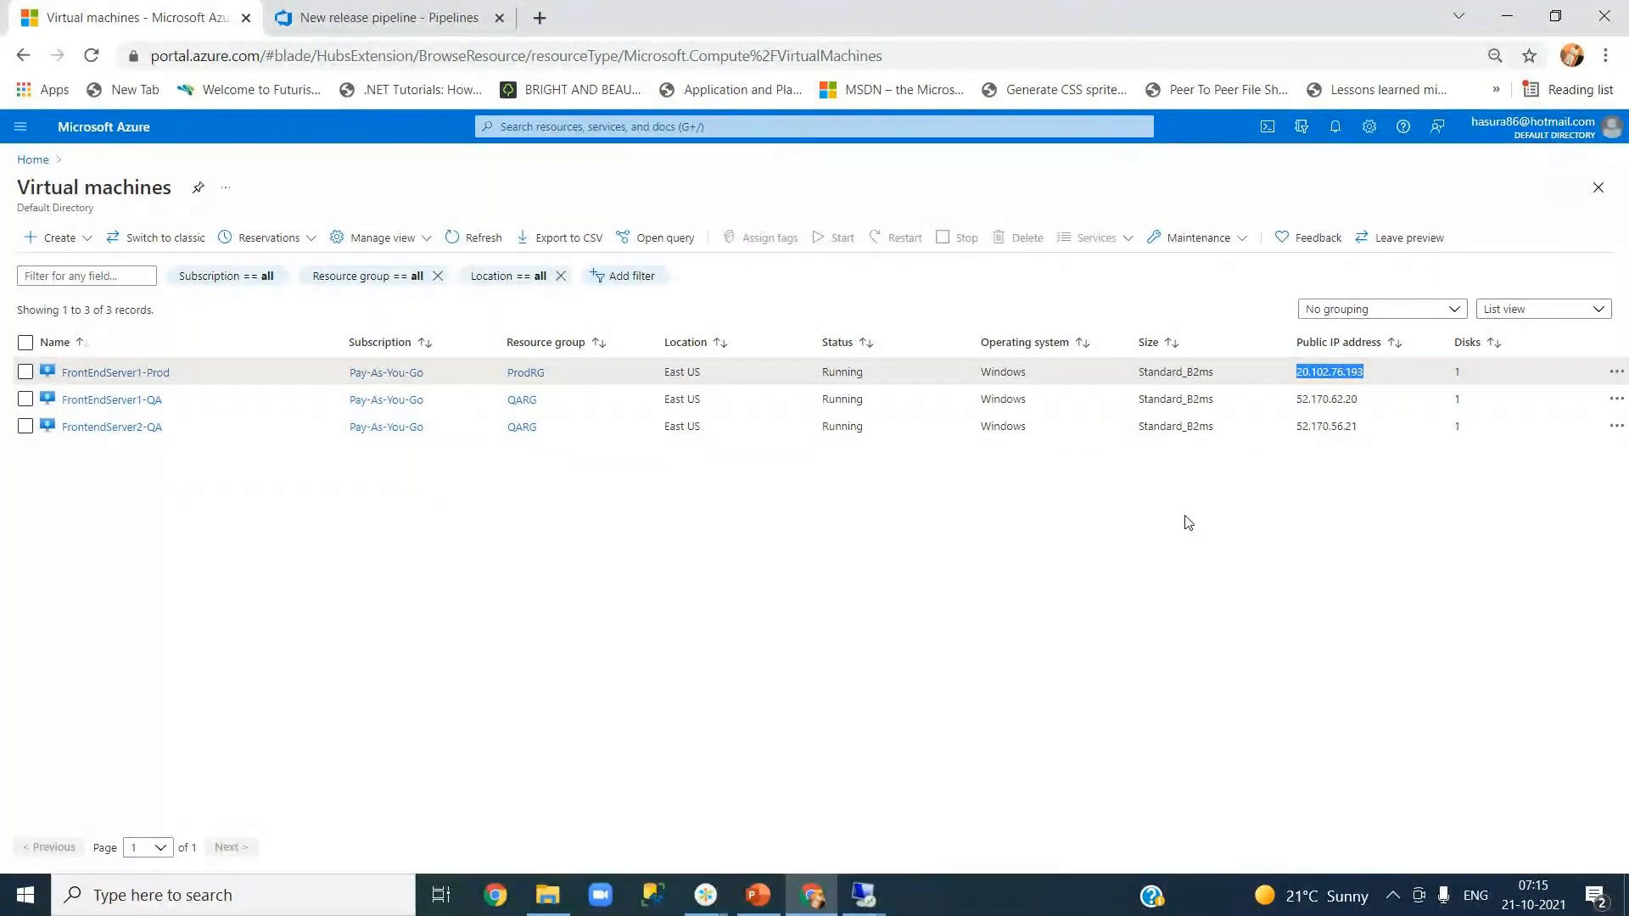
pyautogui.press('super+r')
pyautogui.press('Return')
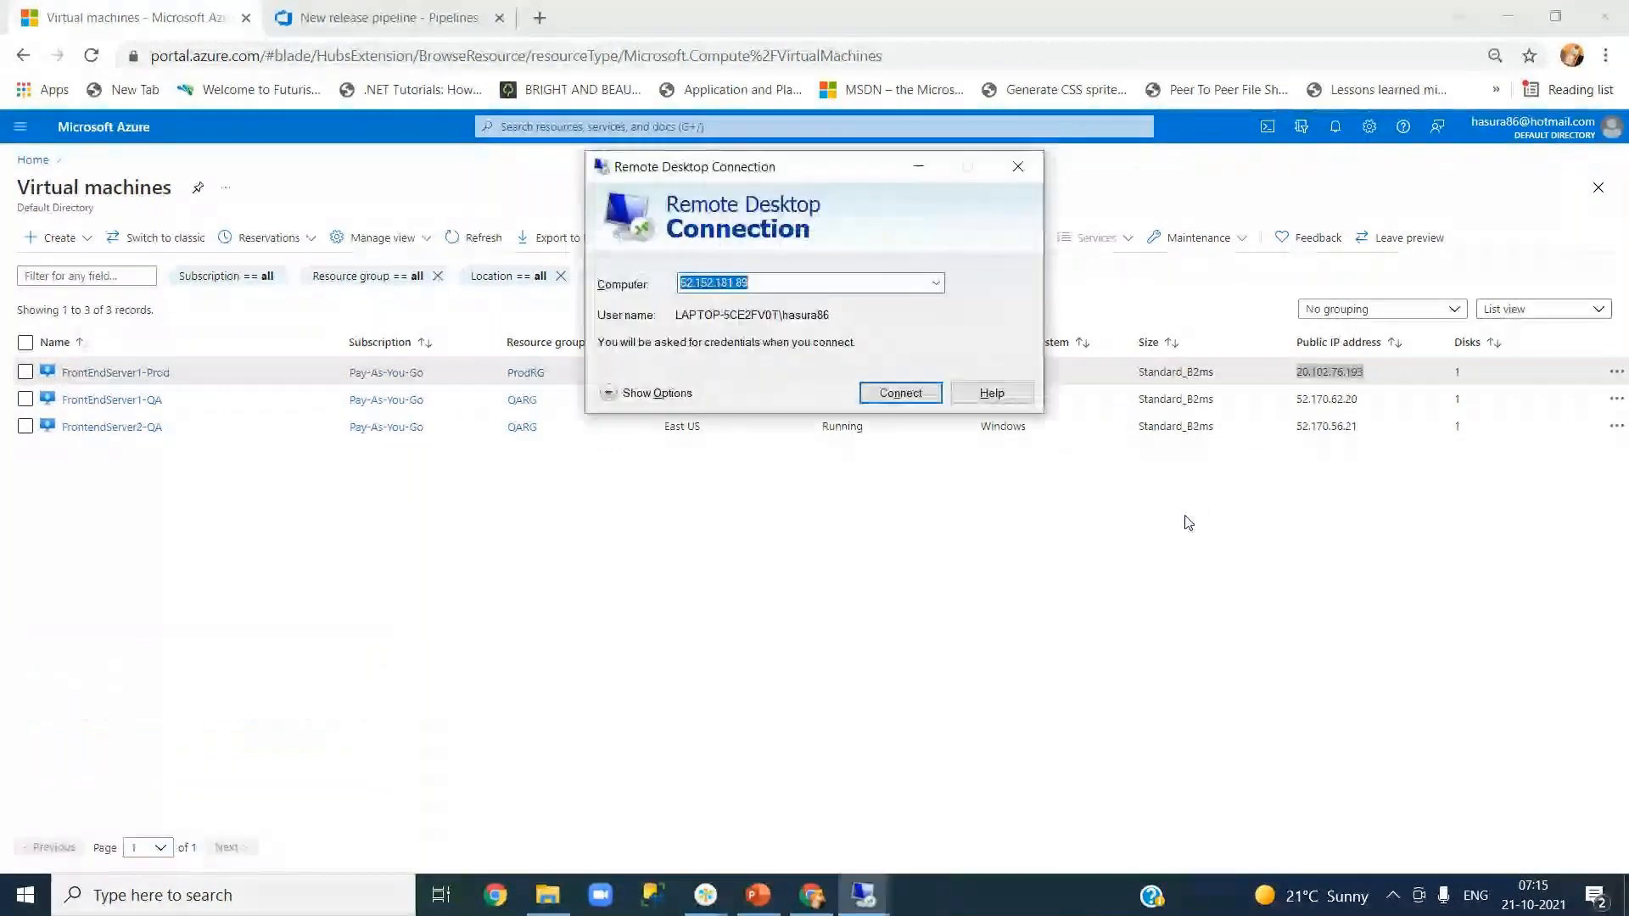
pyautogui.hotkey('ctrl', 'v')
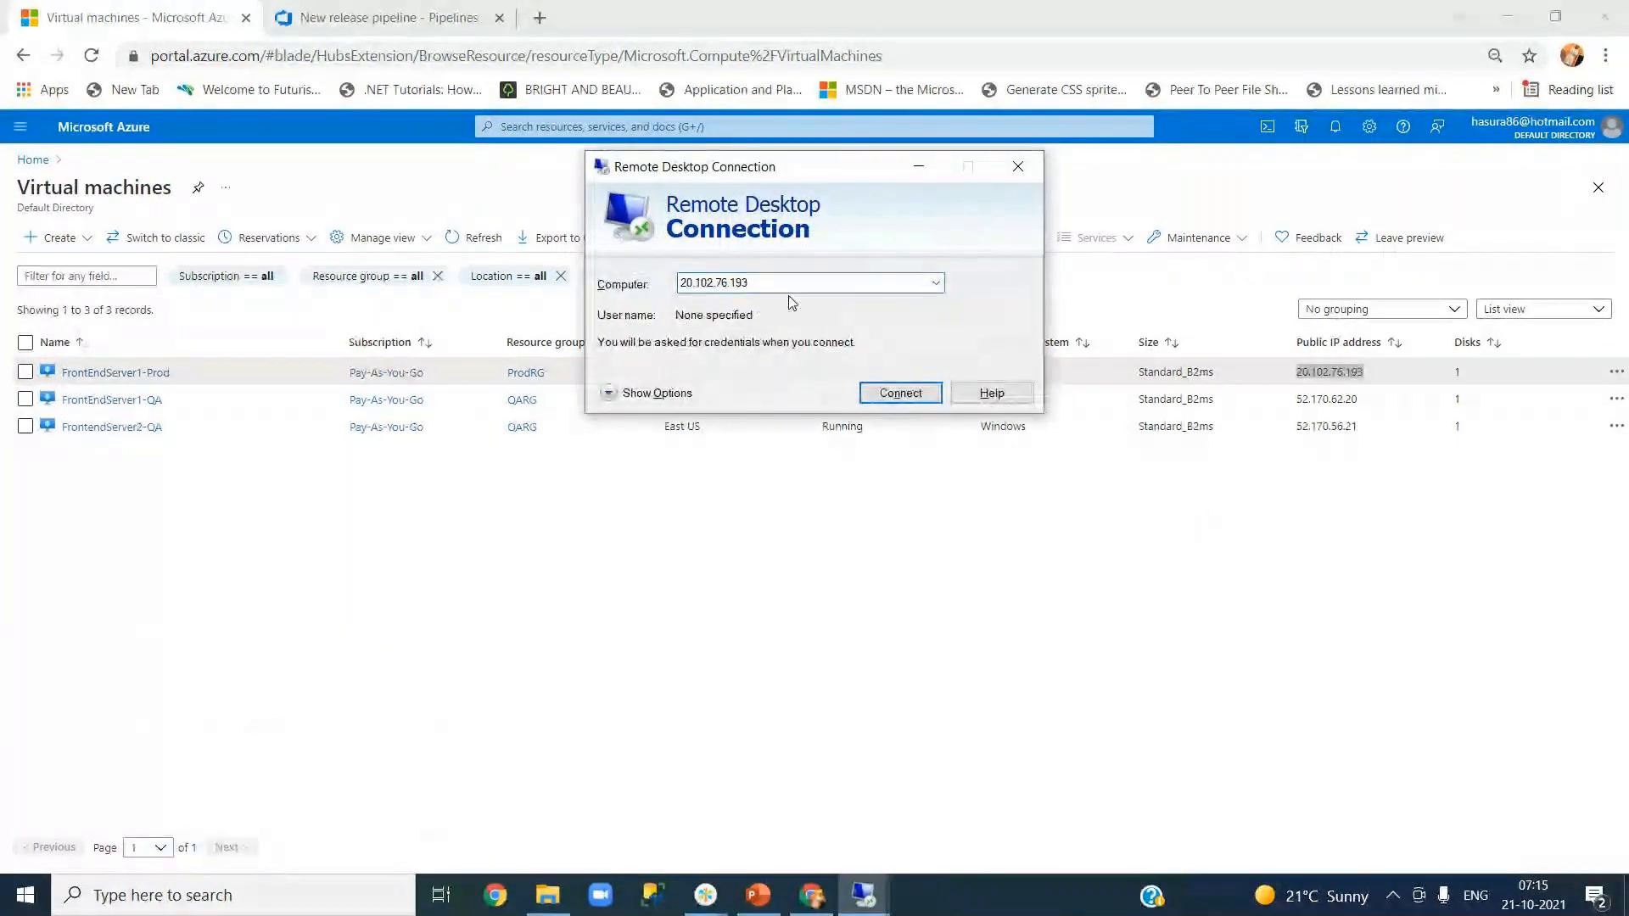
pyautogui.click(904, 393)
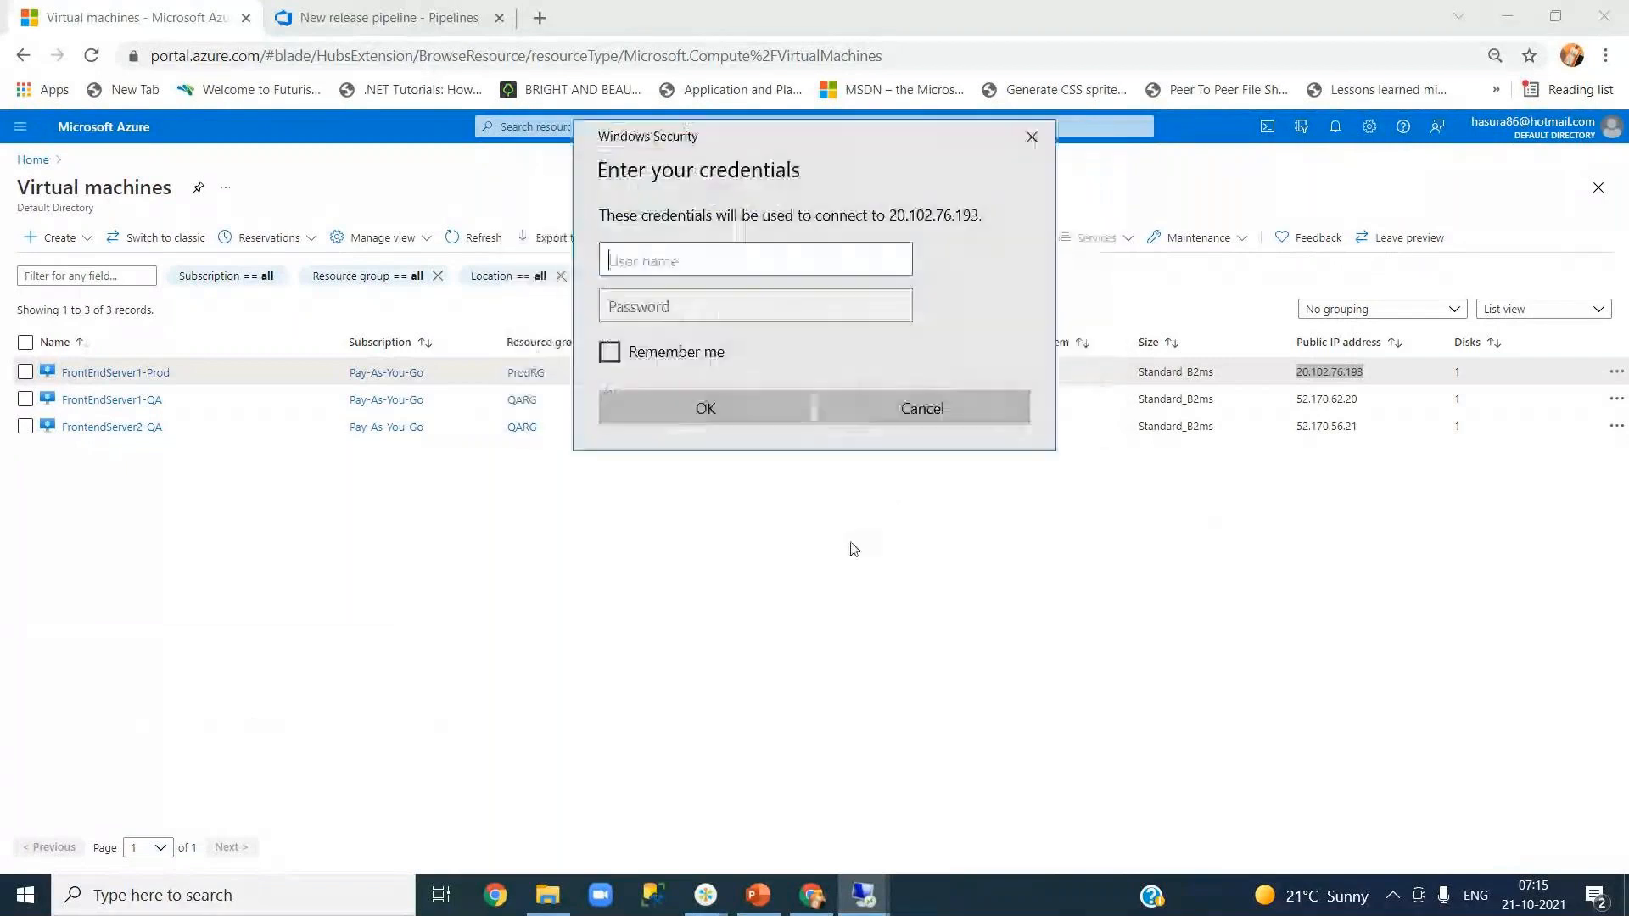
# - Enter the user name and password, then accept the certificate warning
pyautogui.write('.\\')
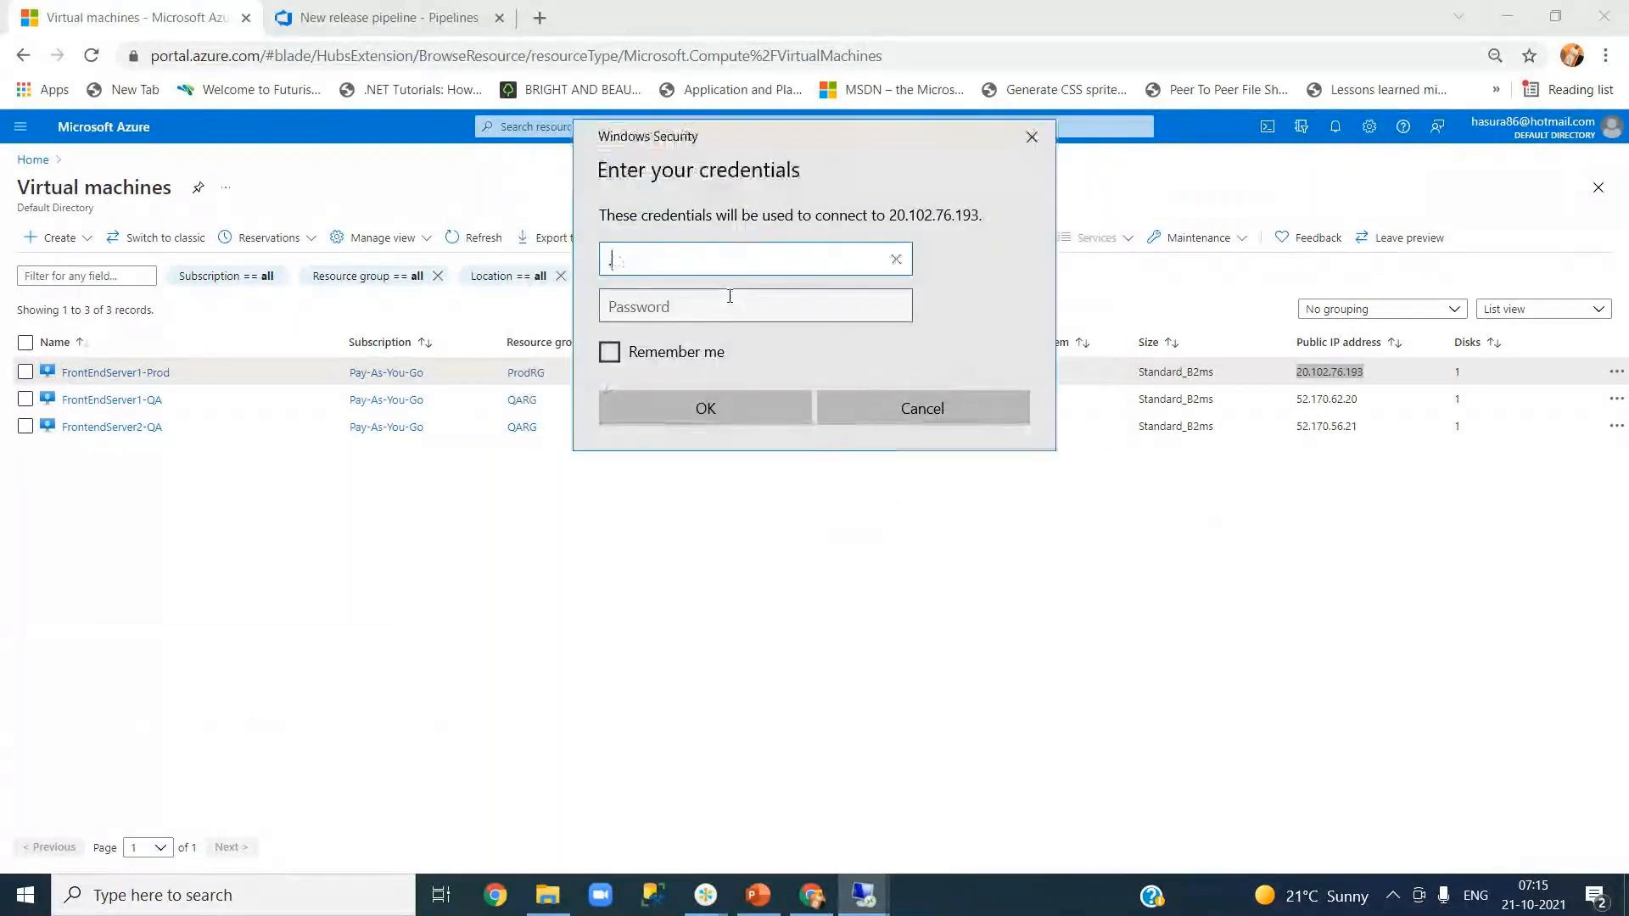
pyautogui.write('hasura8')
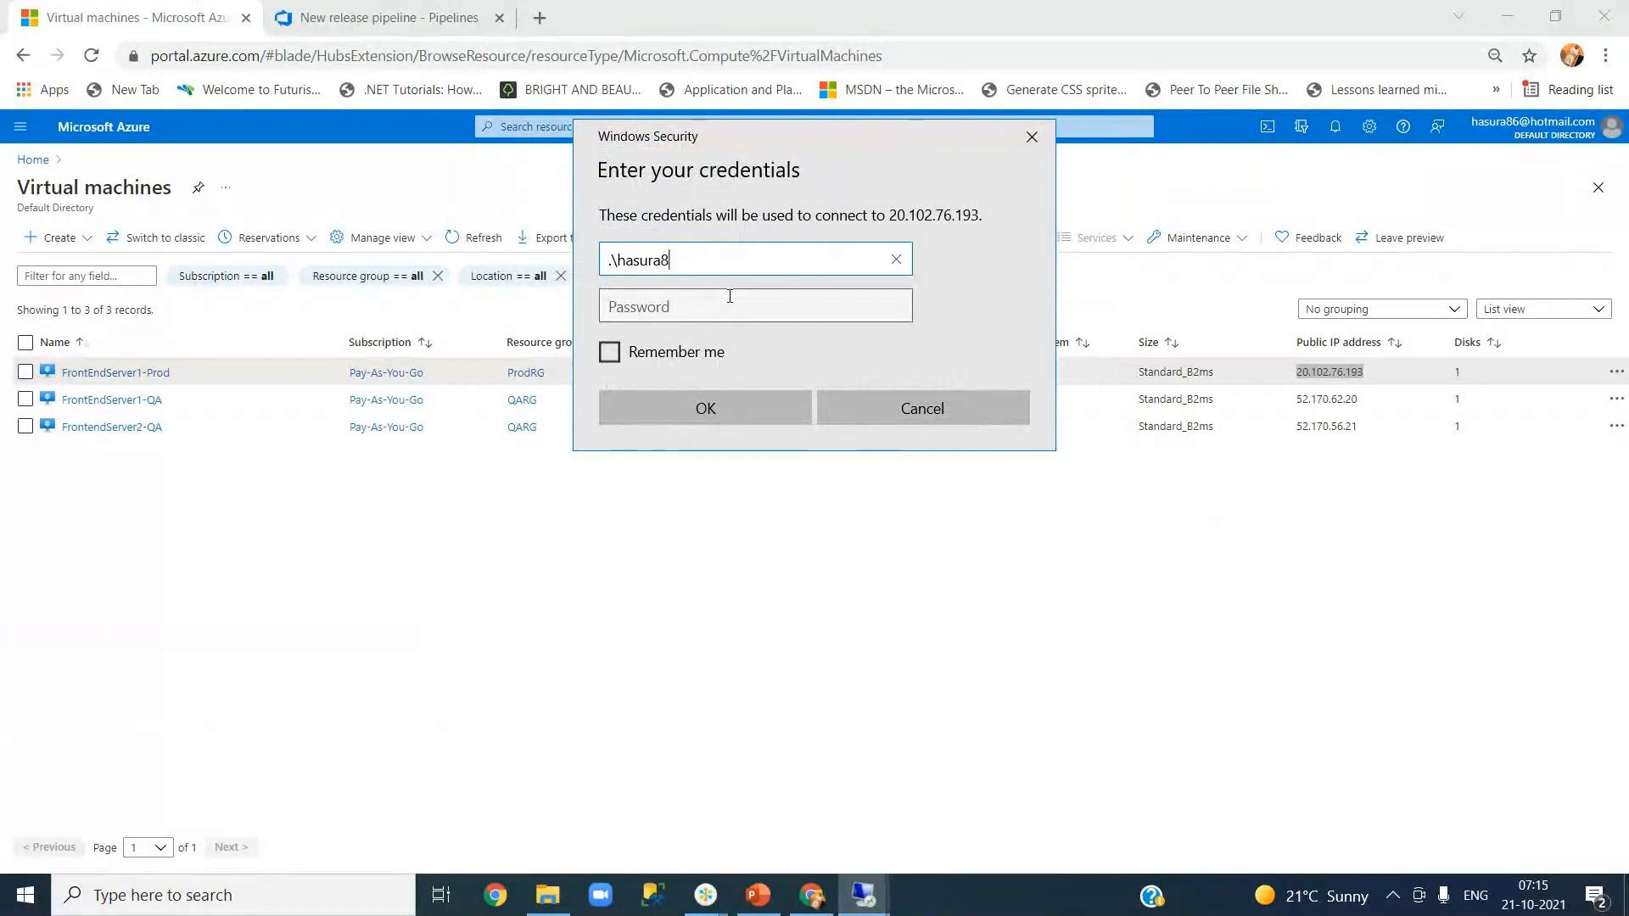
pyautogui.write('6')
pyautogui.click(729, 296)
pyautogui.write('Pas')
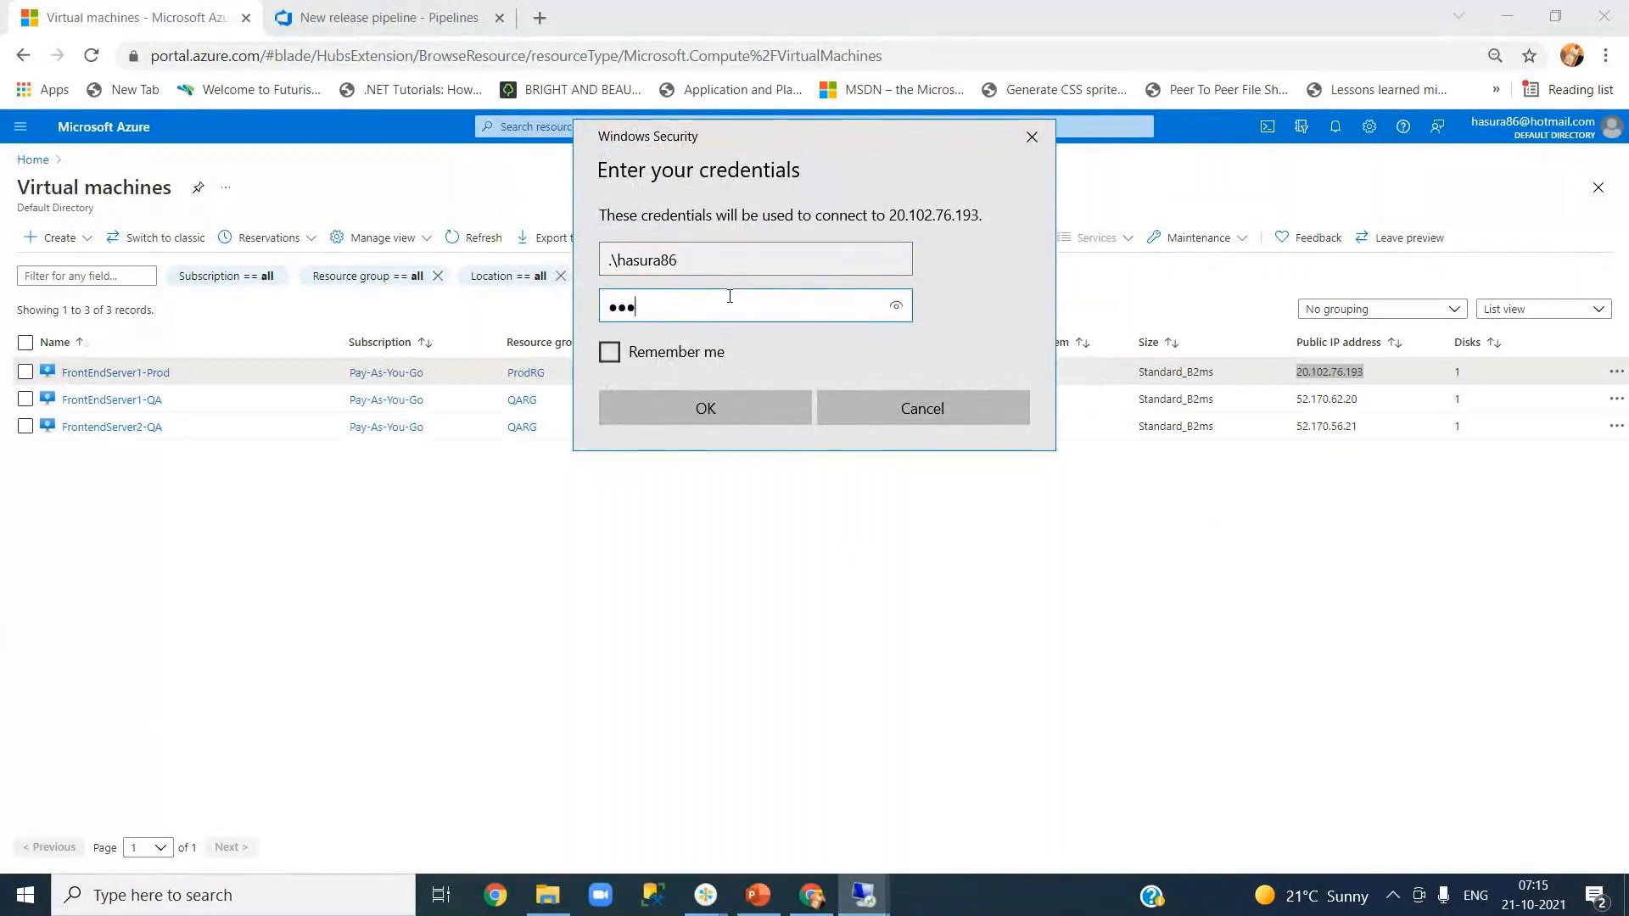
pyautogui.write('sword@123')
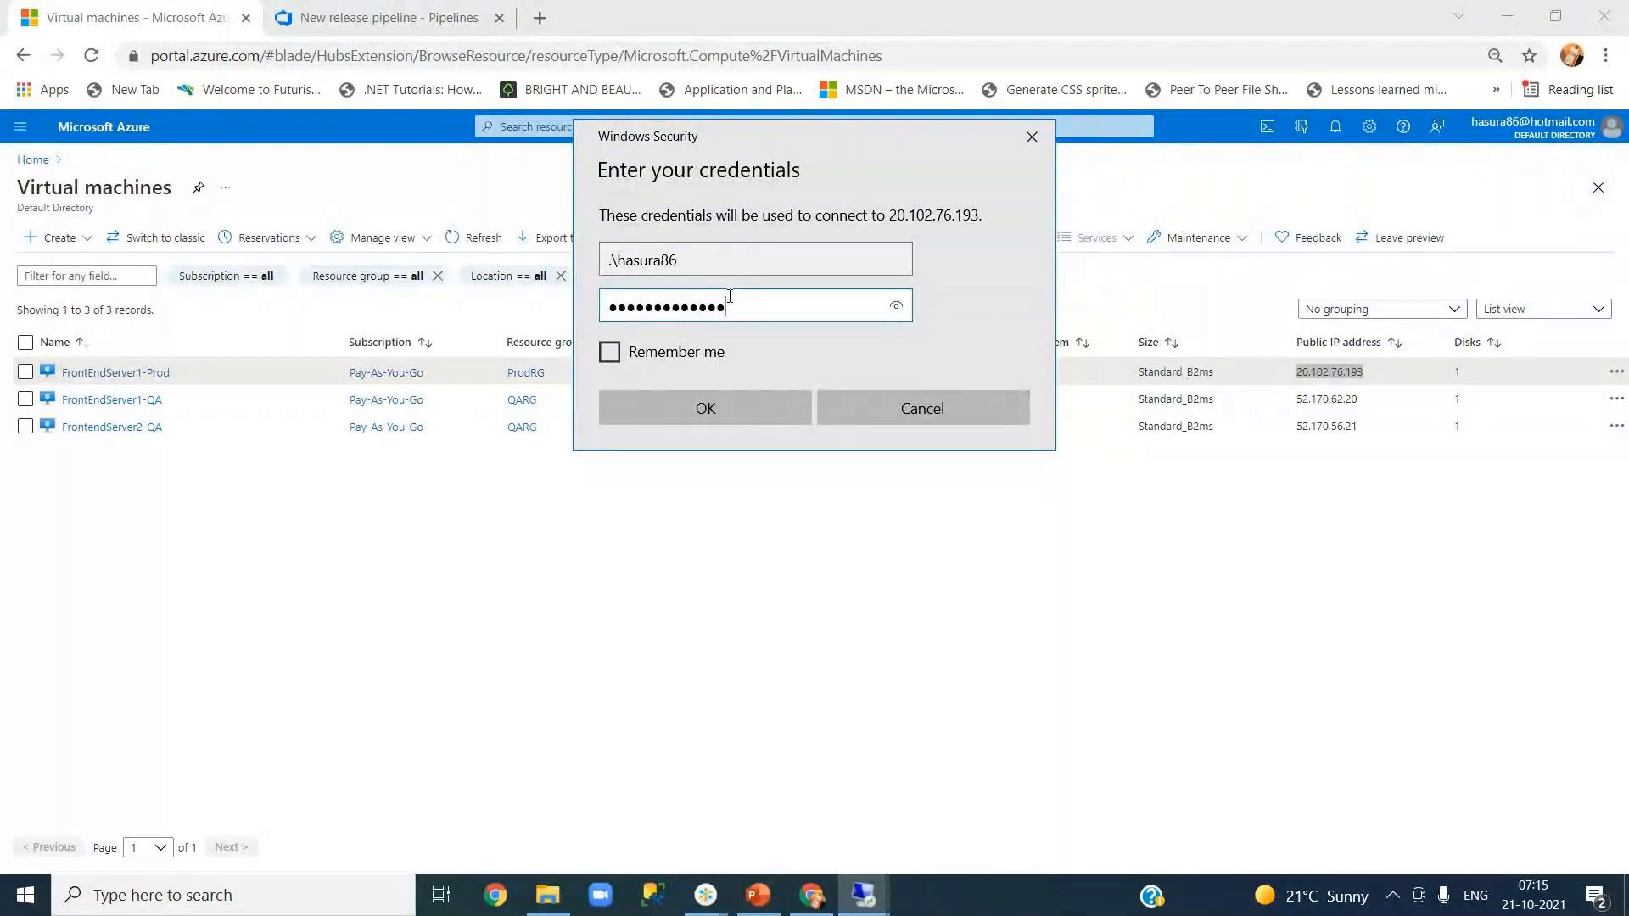
pyautogui.press('Return')
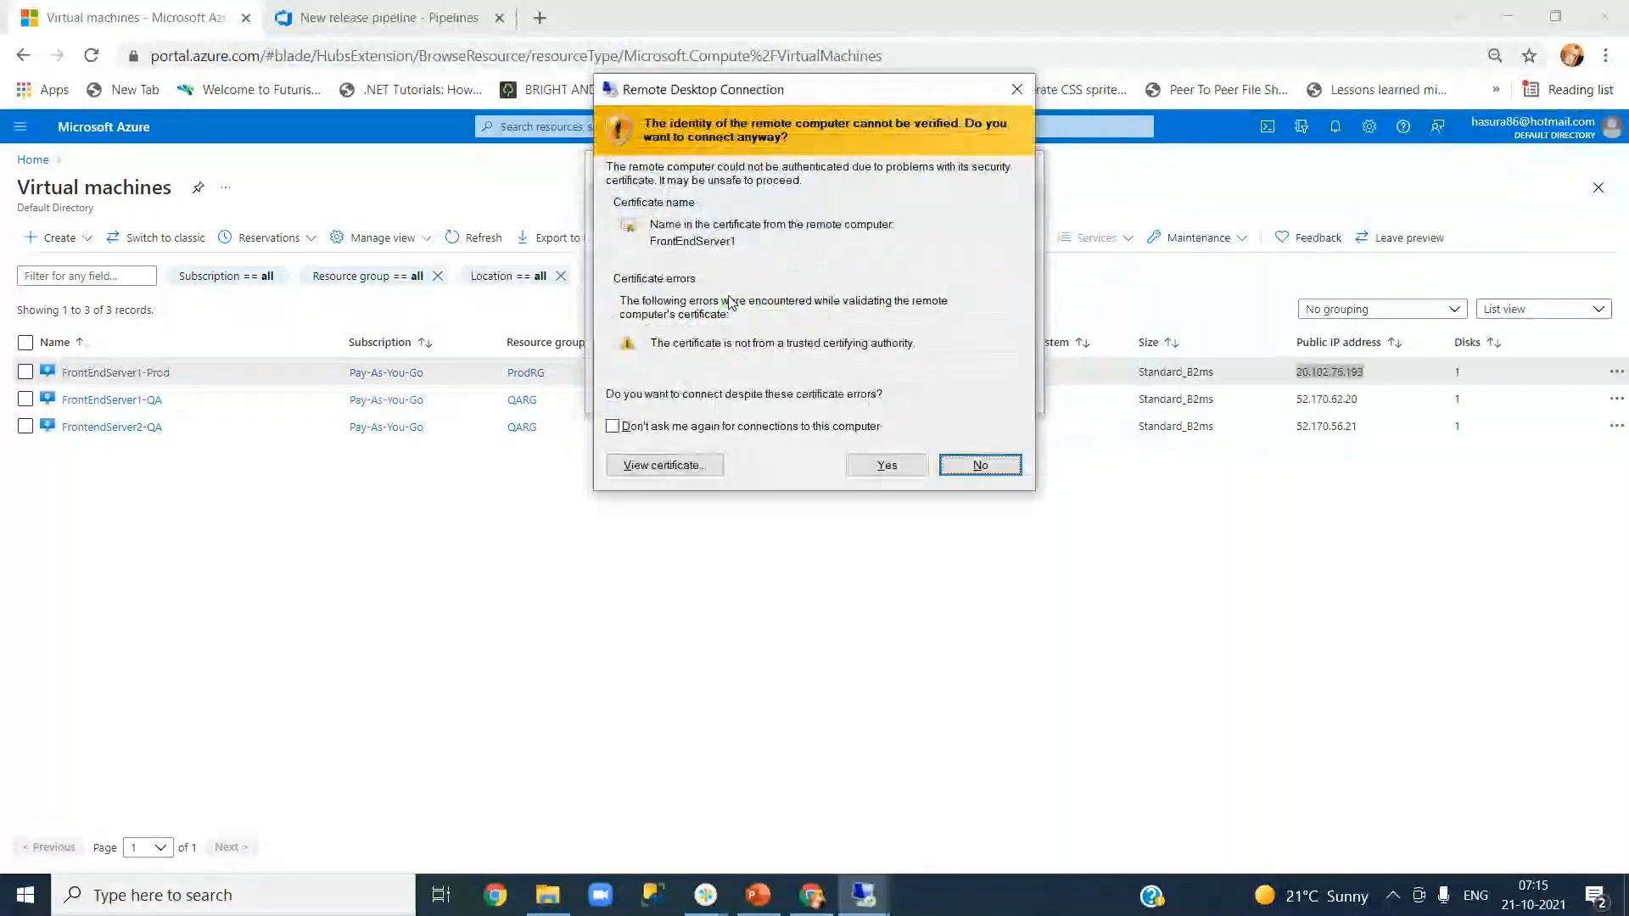
pyautogui.click(882, 464)
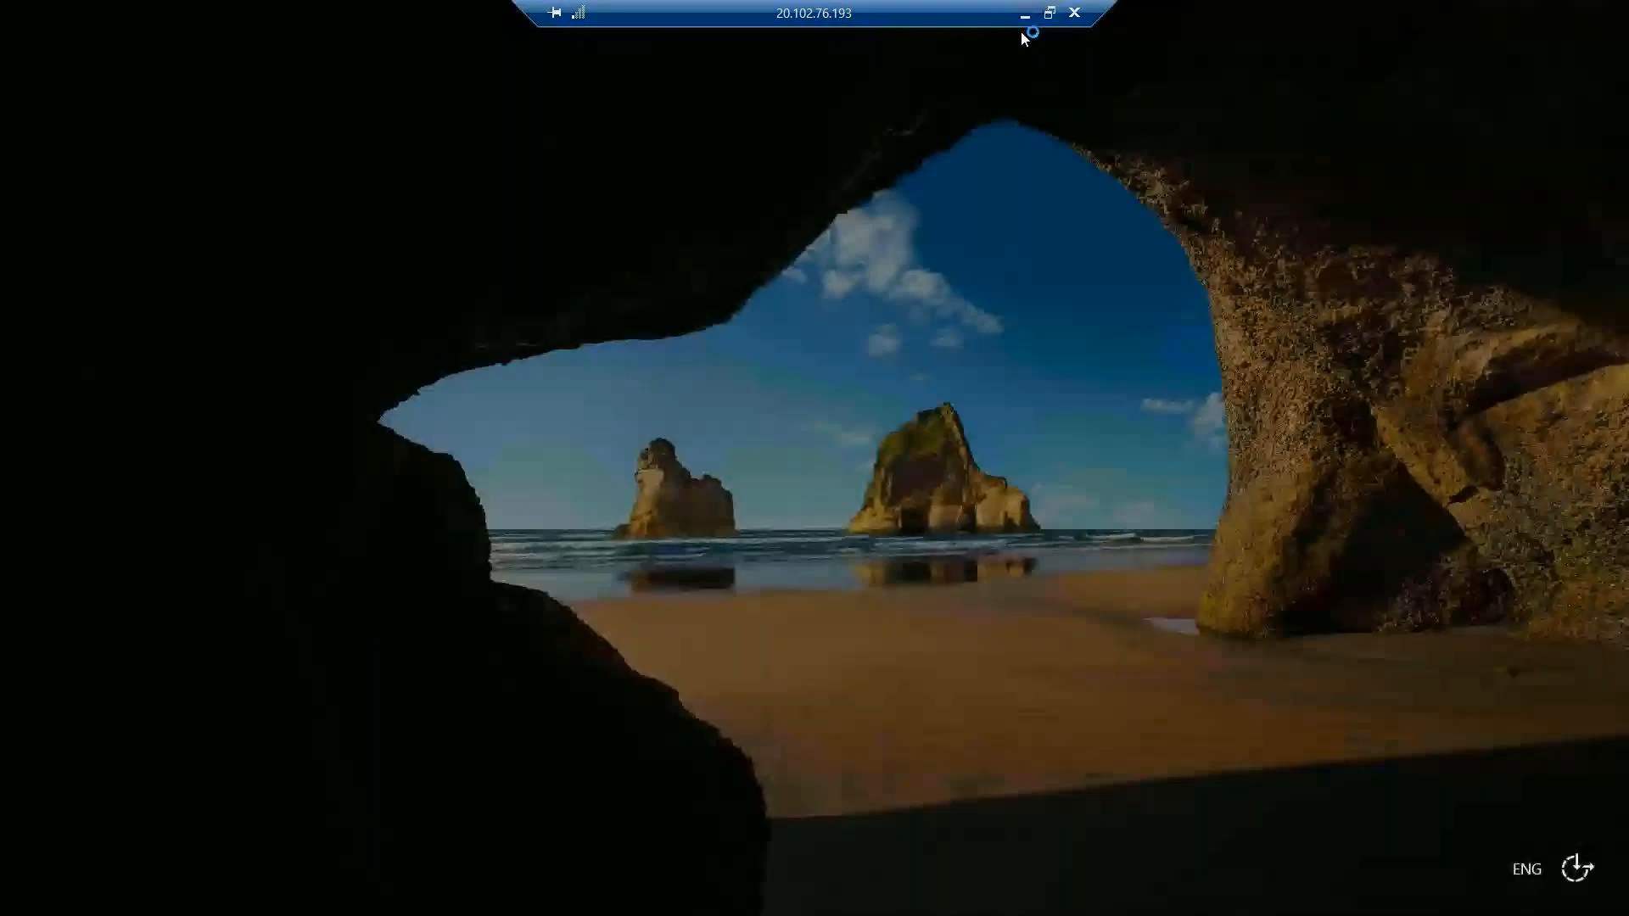
# - Minimize the remote session and go back to the New release pipeline Chrome tab
pyautogui.click(1026, 21)
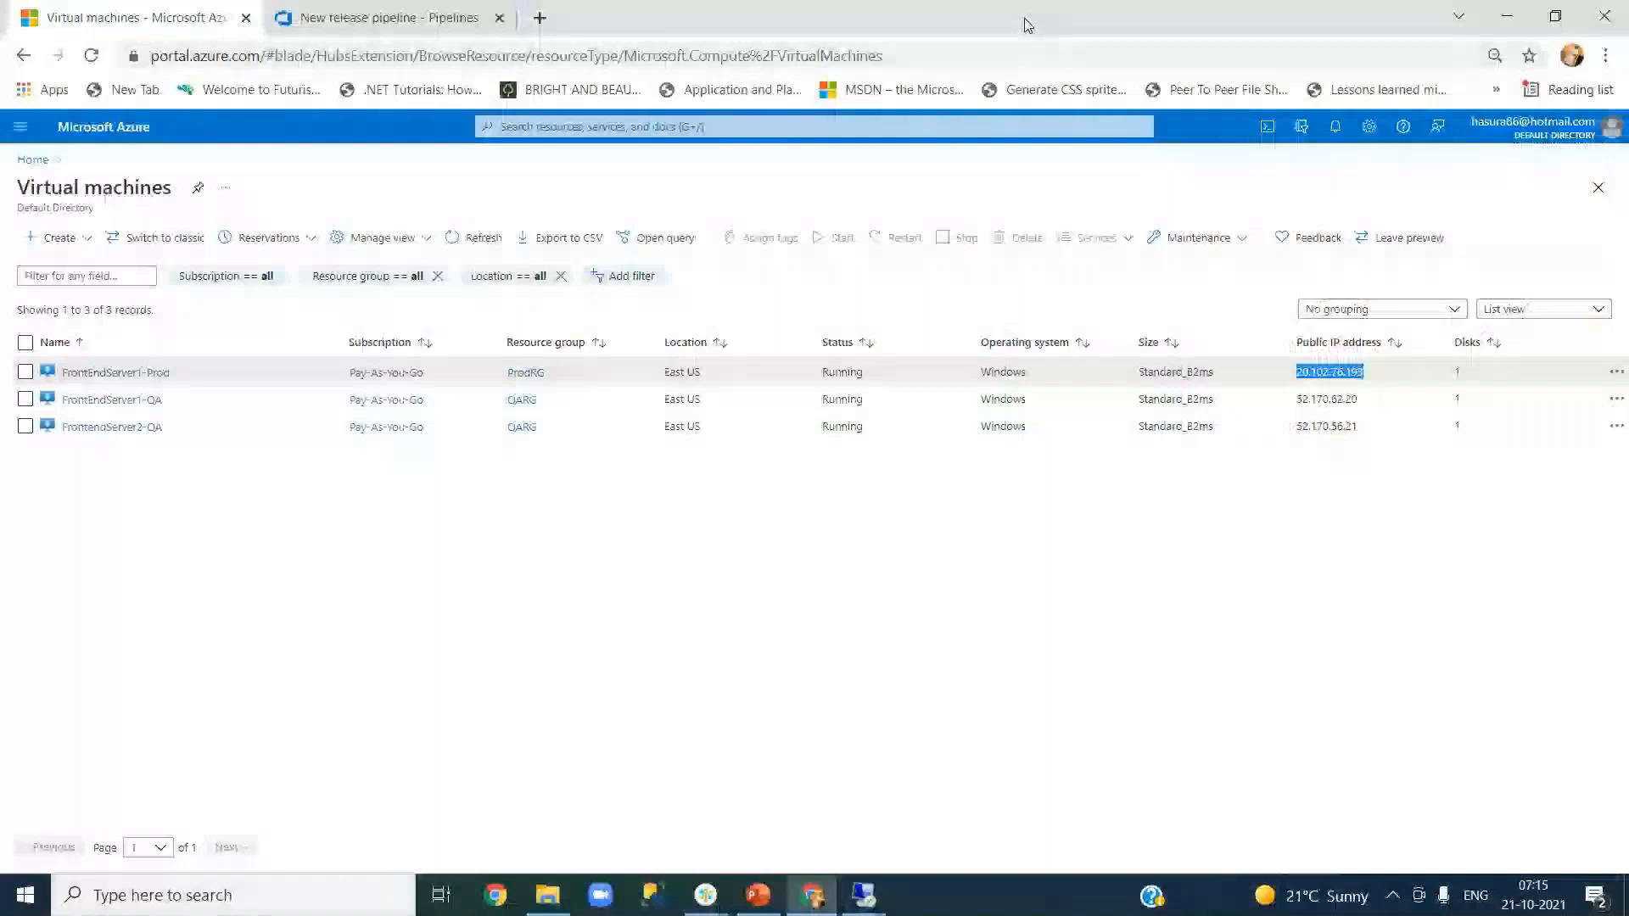
pyautogui.moveTo(867, 893)
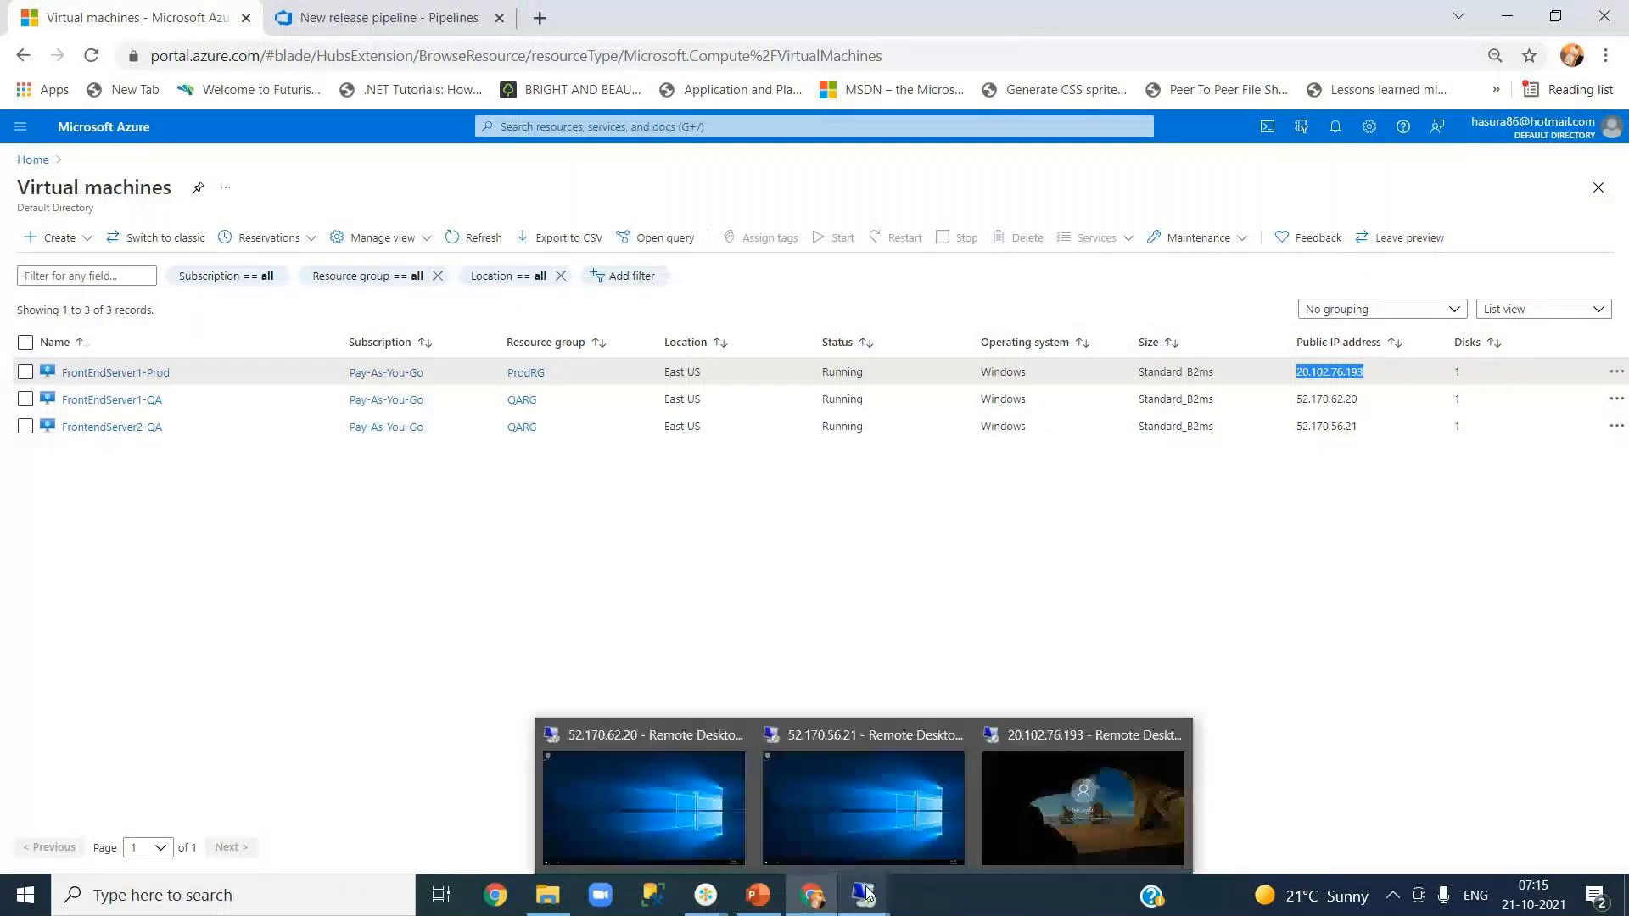
pyautogui.click(763, 550)
pyautogui.click(398, 17)
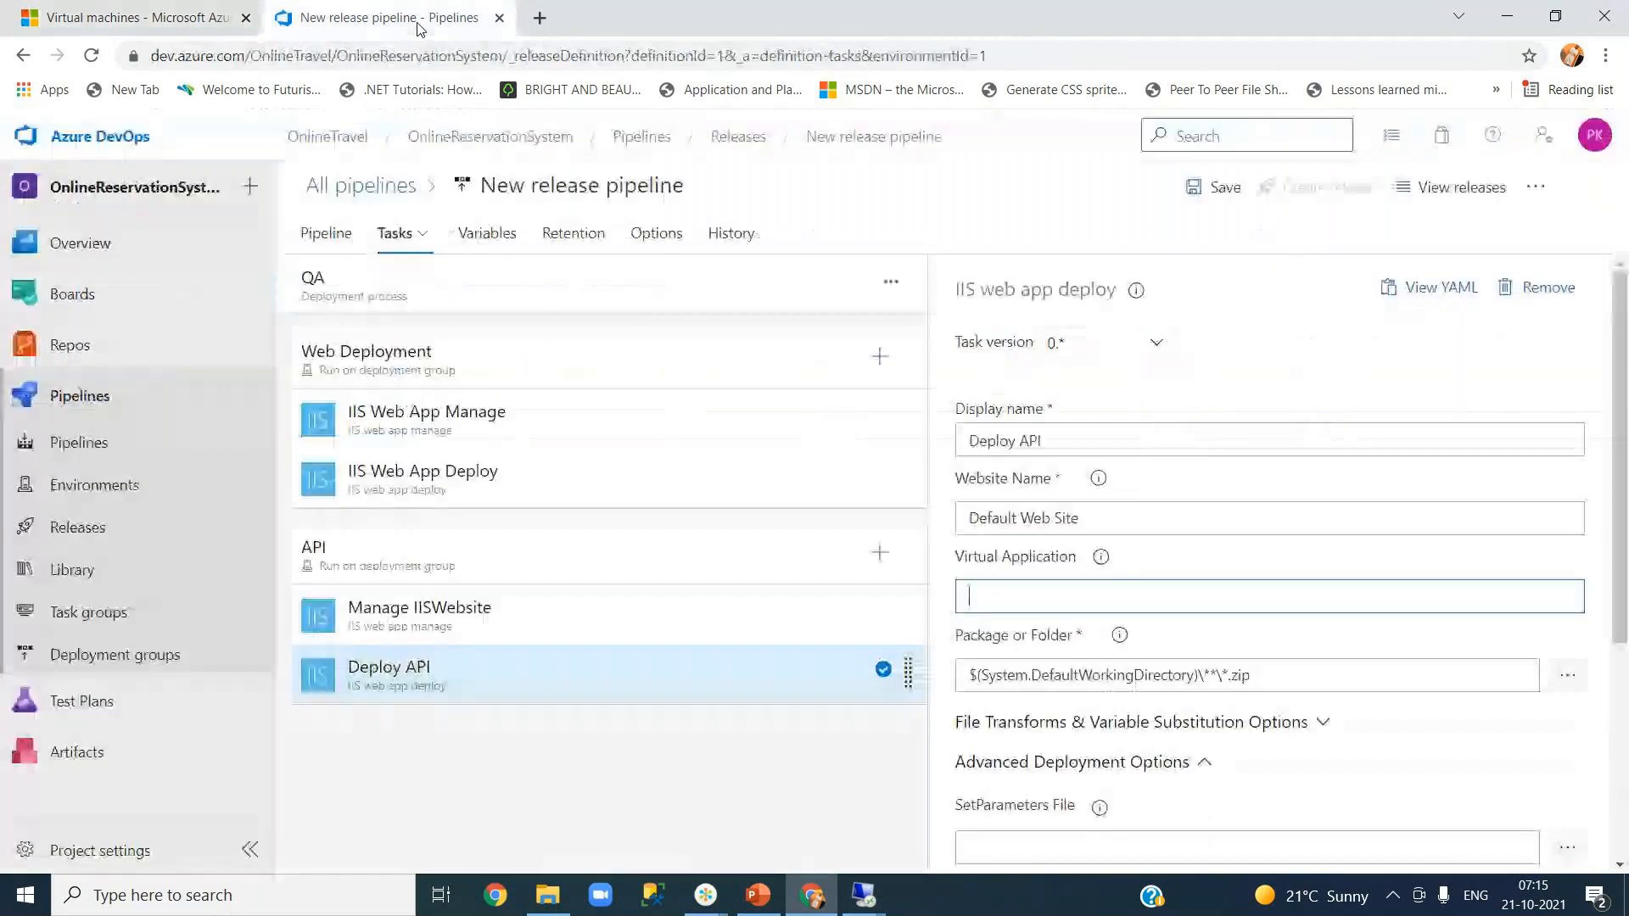
# - Open Deployment groups in a new tab and view the QA group's Web and API targets
pyautogui.rightClick(152, 663)
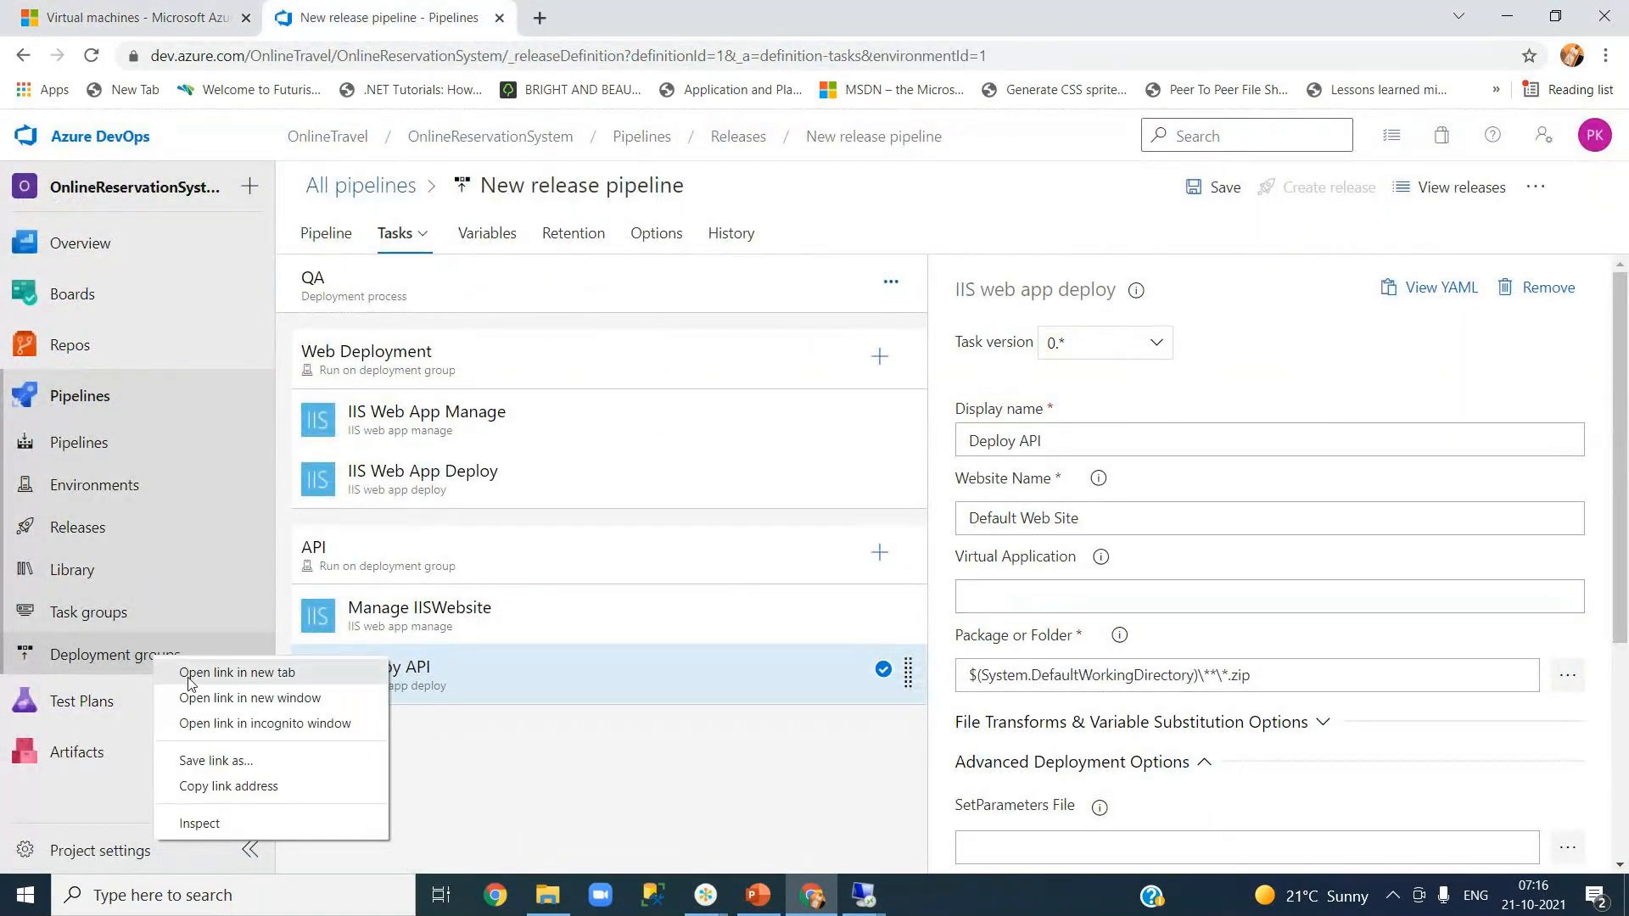
pyautogui.click(190, 672)
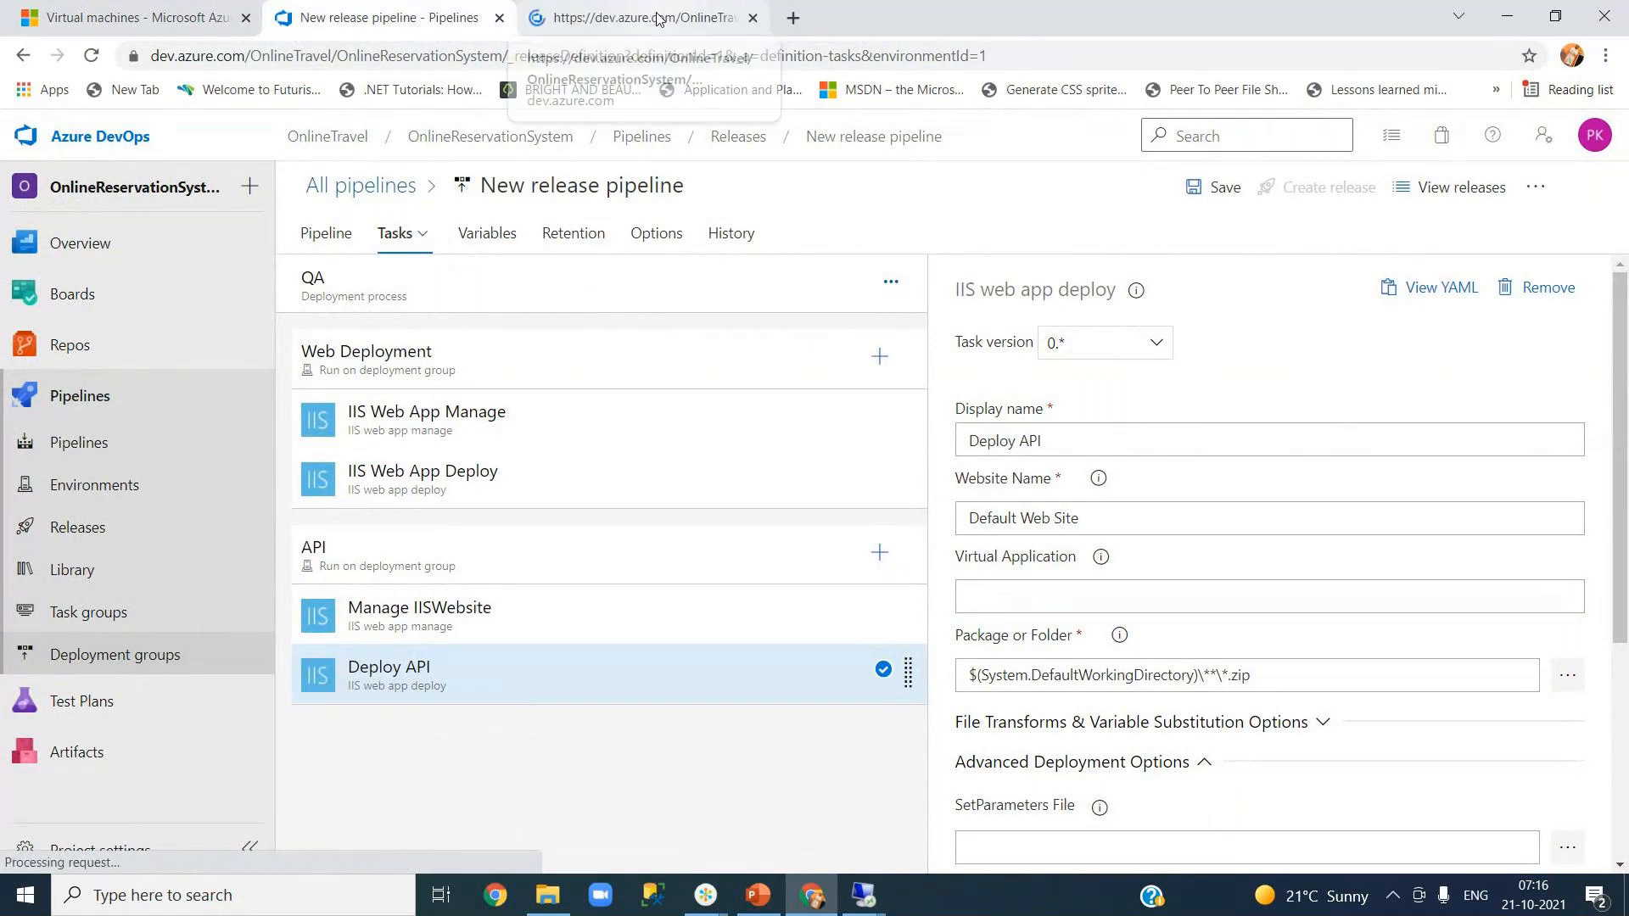
pyautogui.click(627, 17)
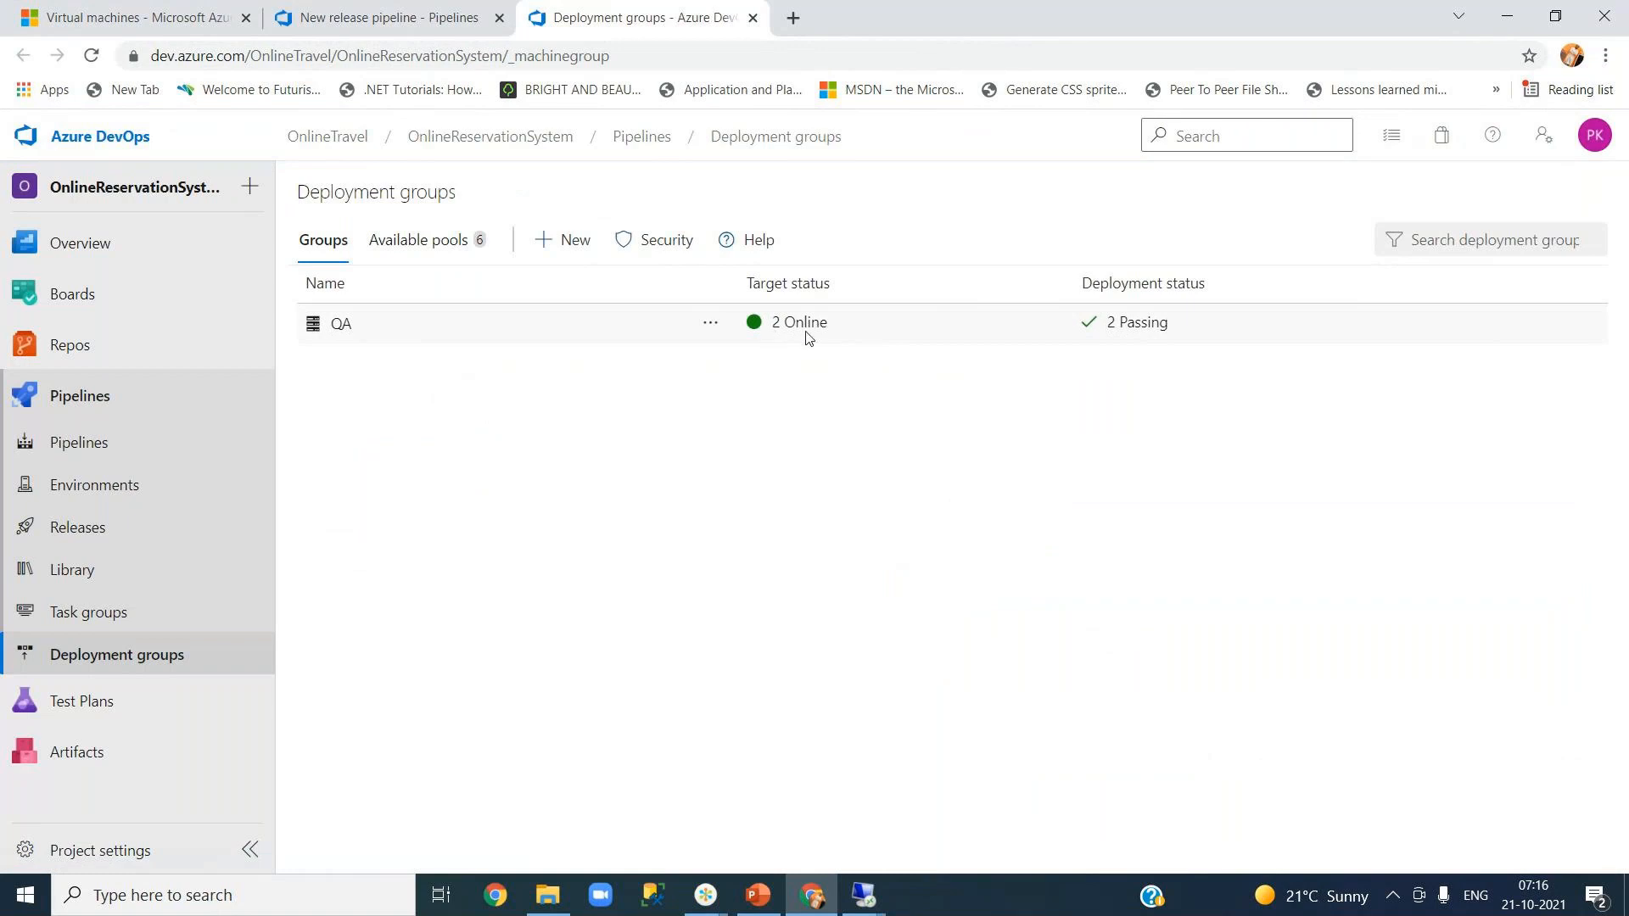
pyautogui.click(343, 330)
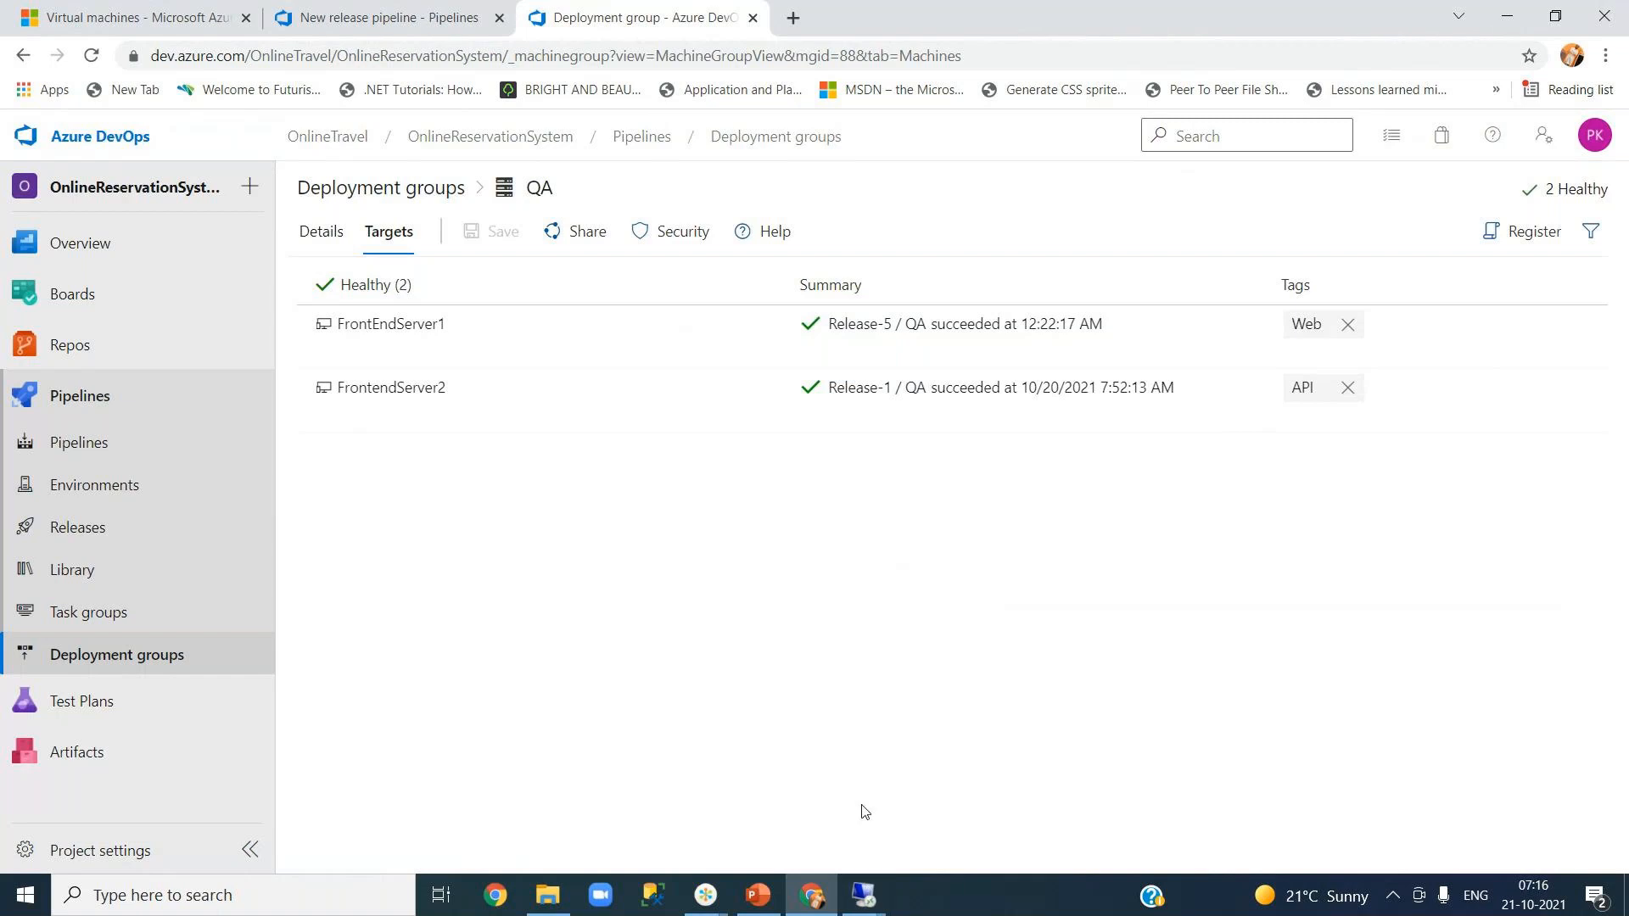
# - On the 52.170.62.20 session, close Server Manager and launch IIS Manager
pyautogui.moveTo(864, 895)
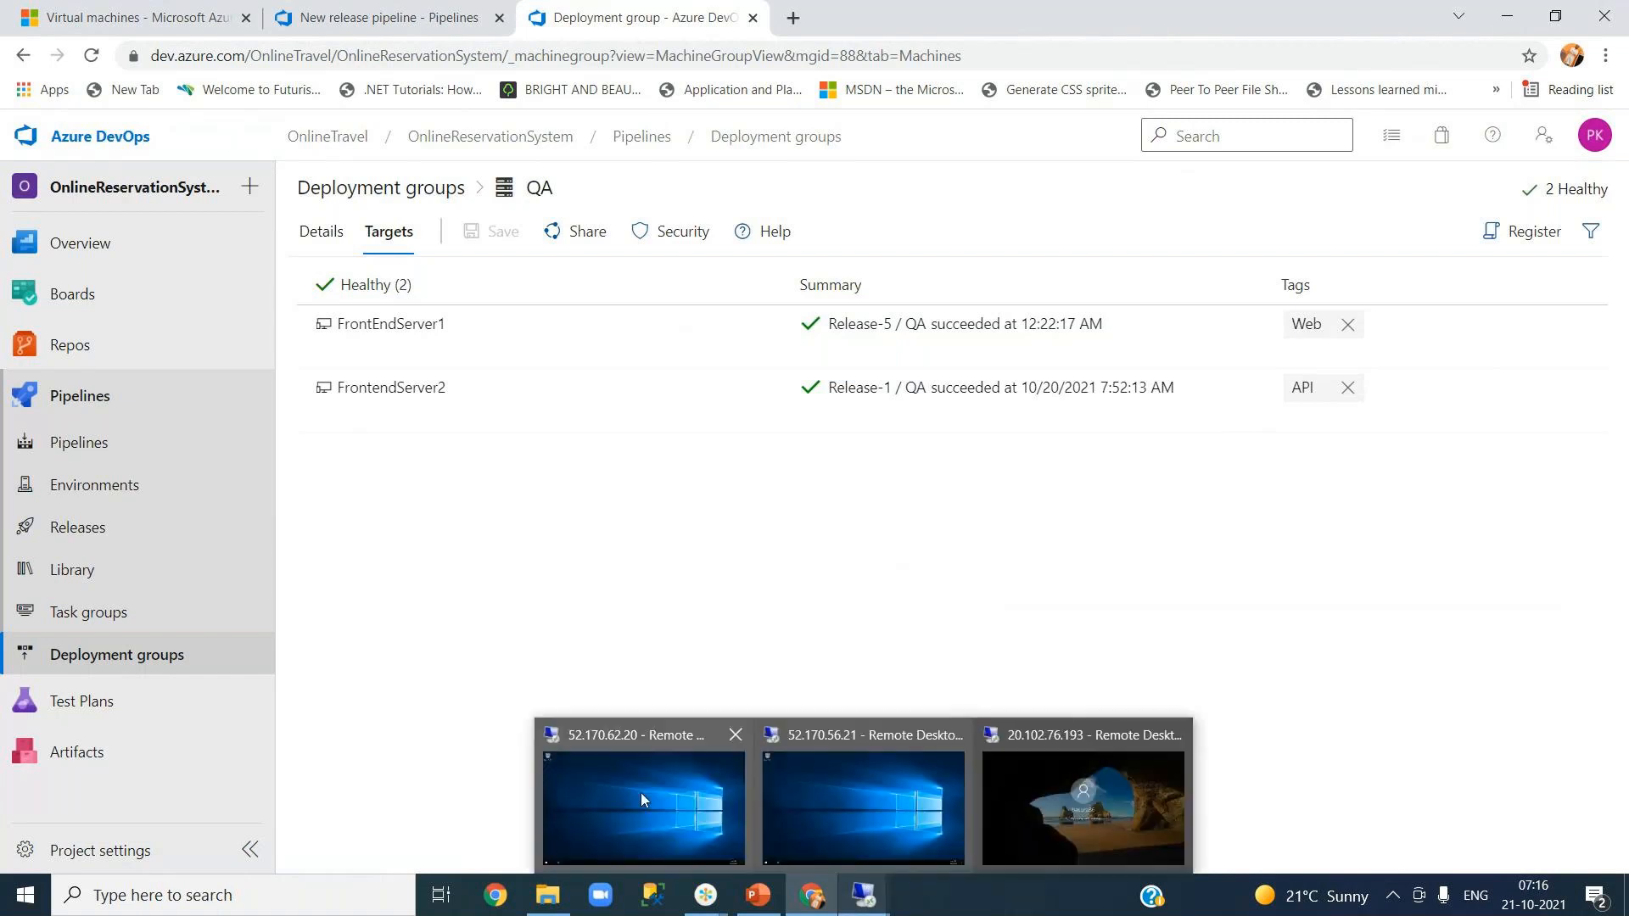
pyautogui.click(640, 793)
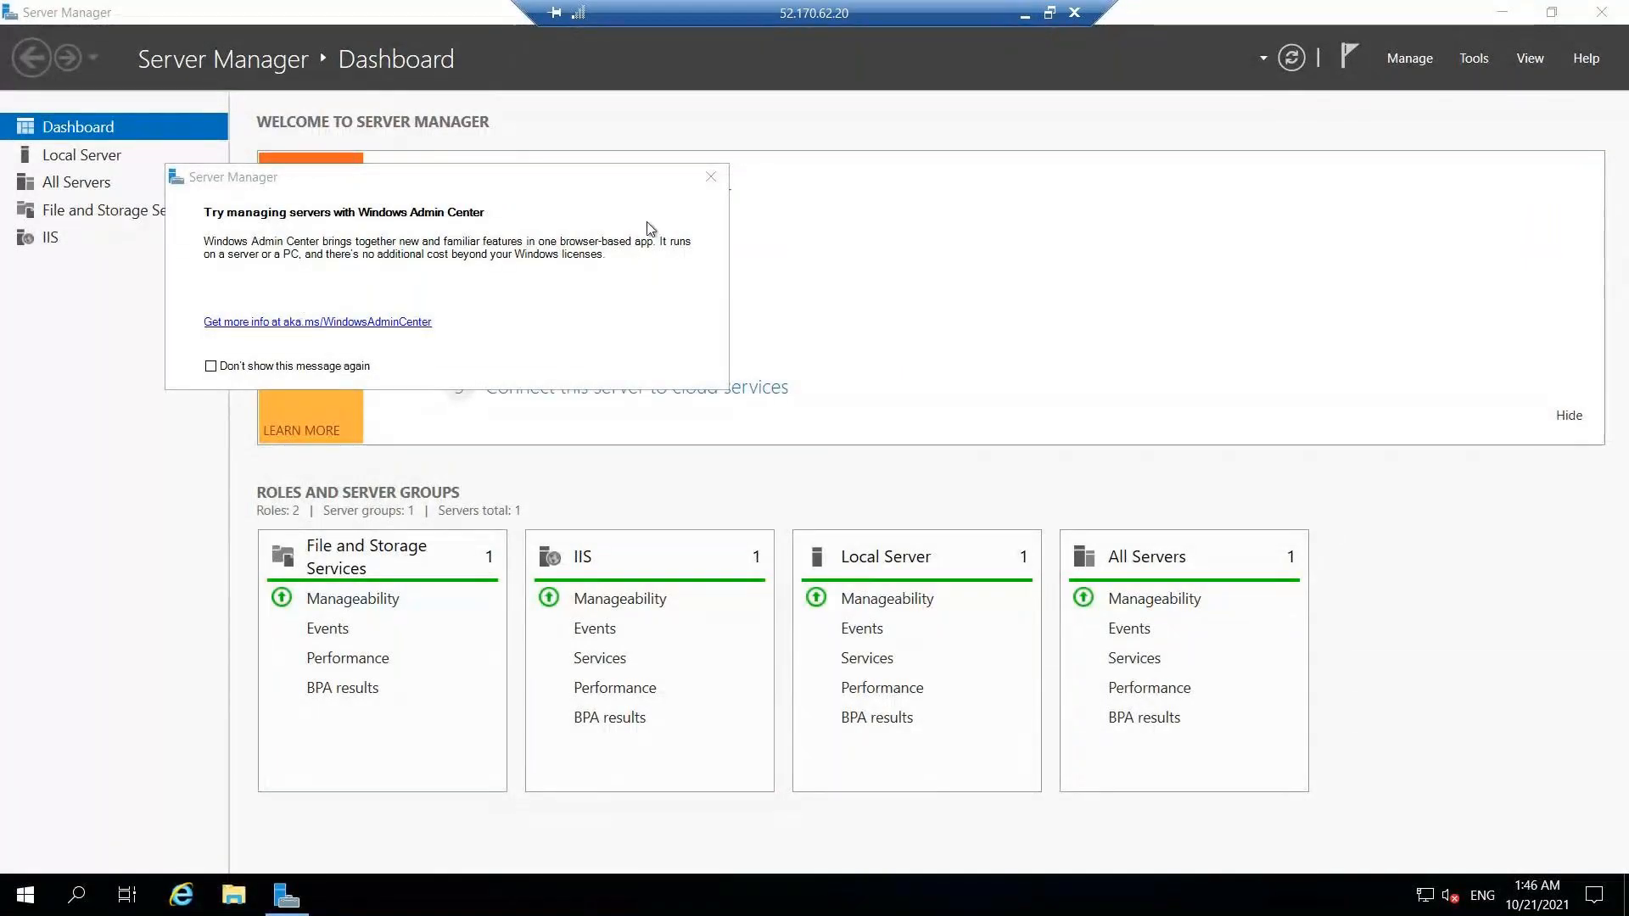
pyautogui.click(711, 177)
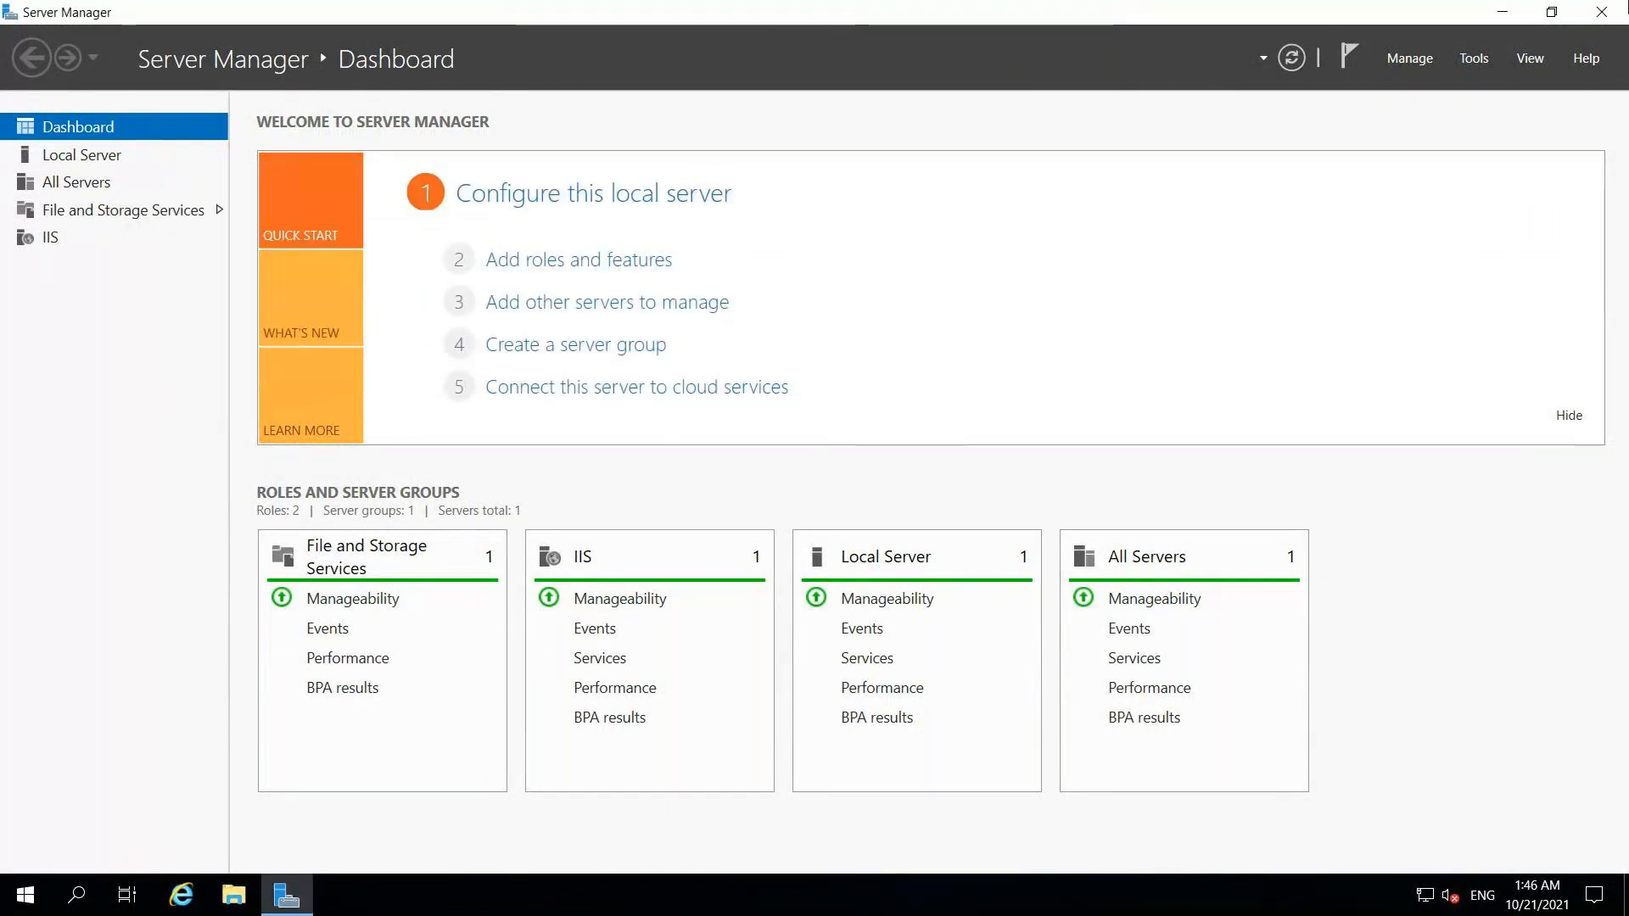
pyautogui.click(1601, 12)
pyautogui.click(77, 899)
pyautogui.write('ii')
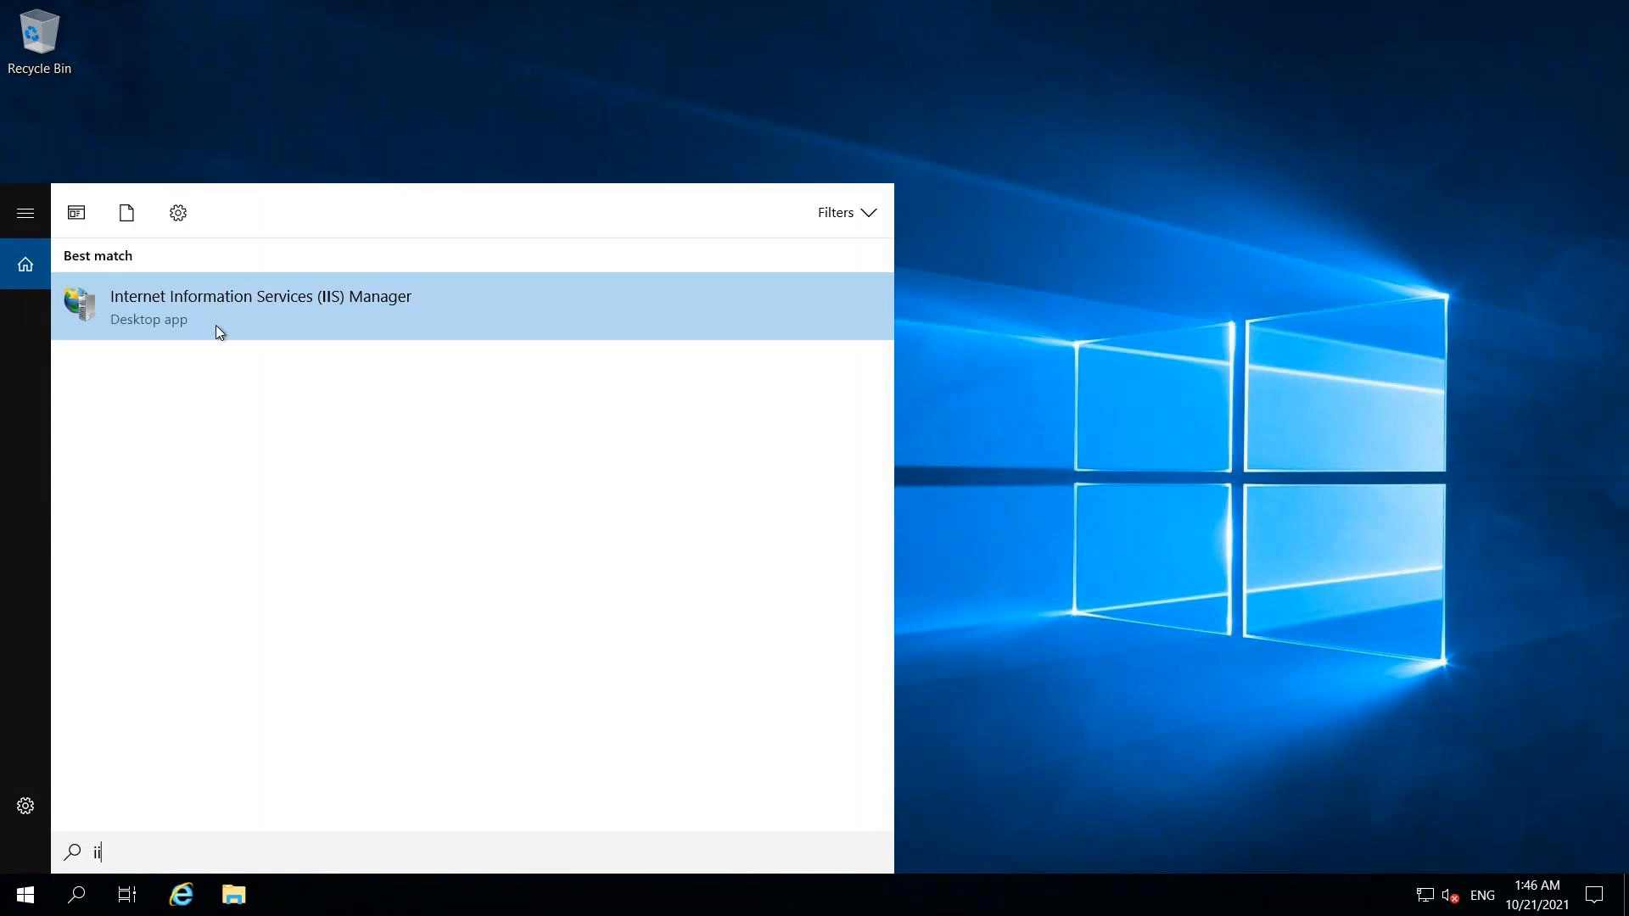
pyautogui.click(217, 330)
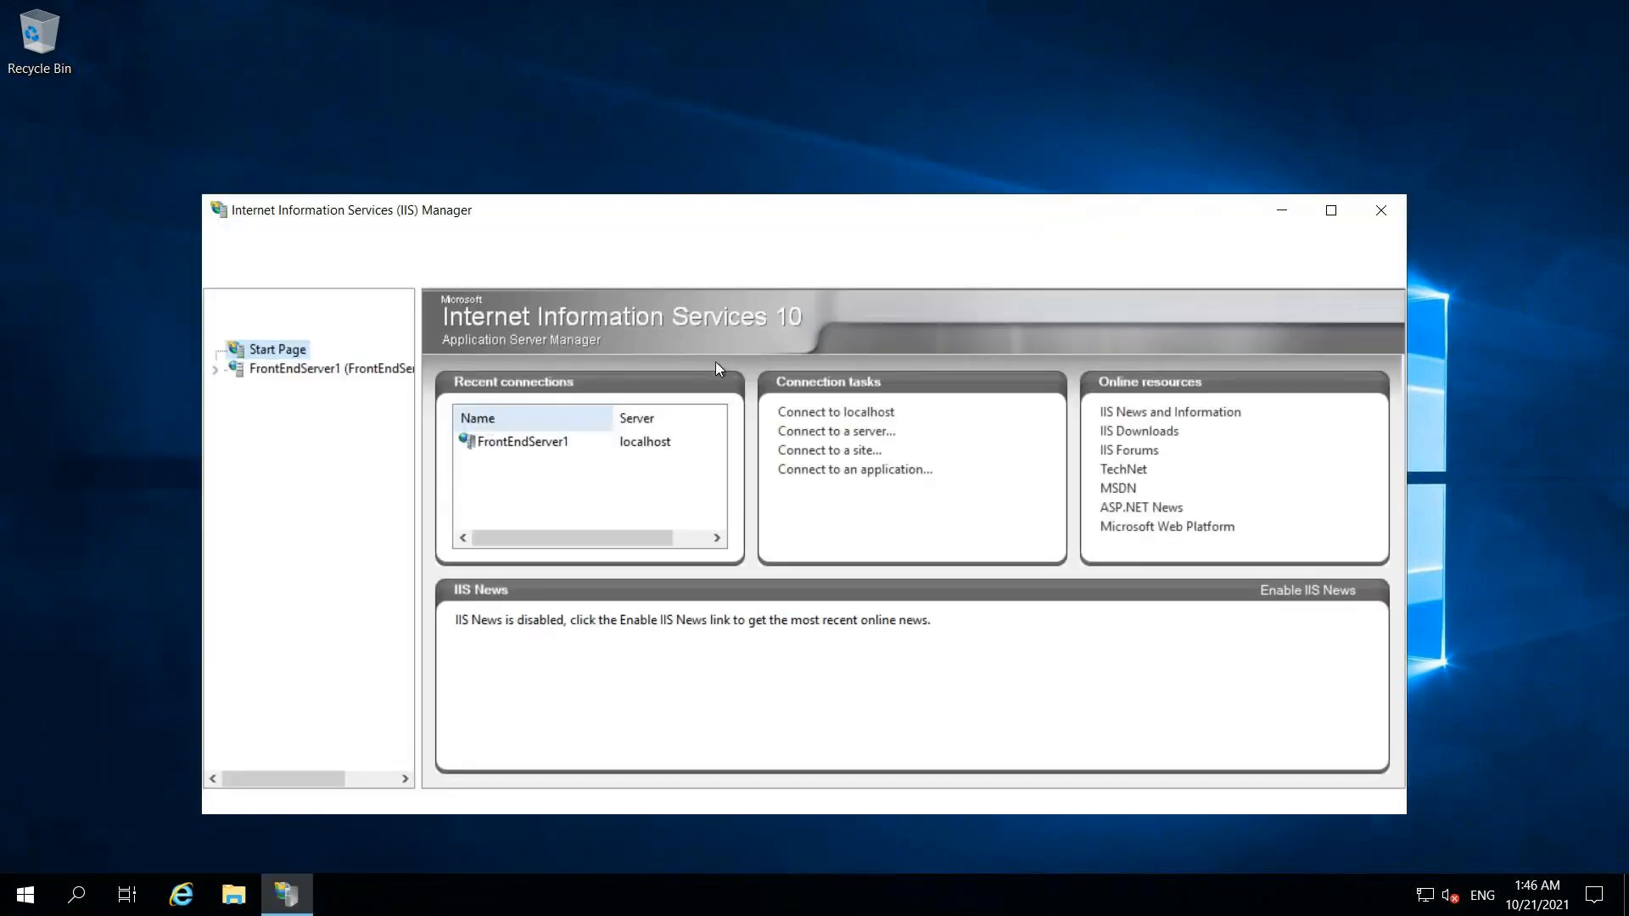
# - Explore Default Web Site > API in File Explorer, then minimize the remote session
pyautogui.click(1330, 212)
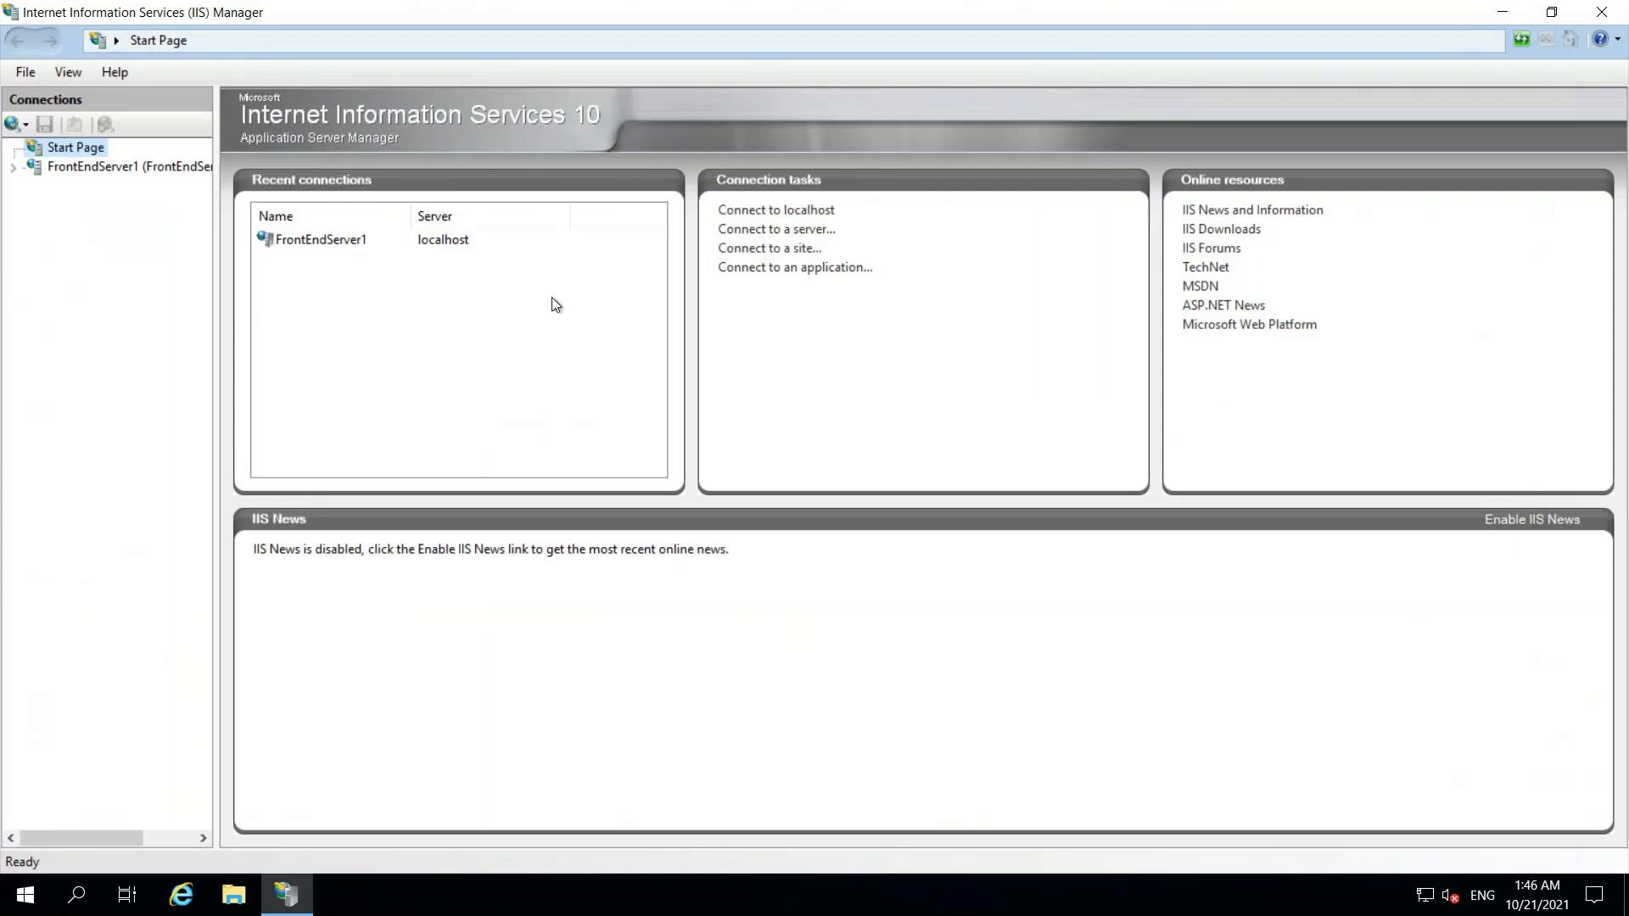
pyautogui.click(17, 170)
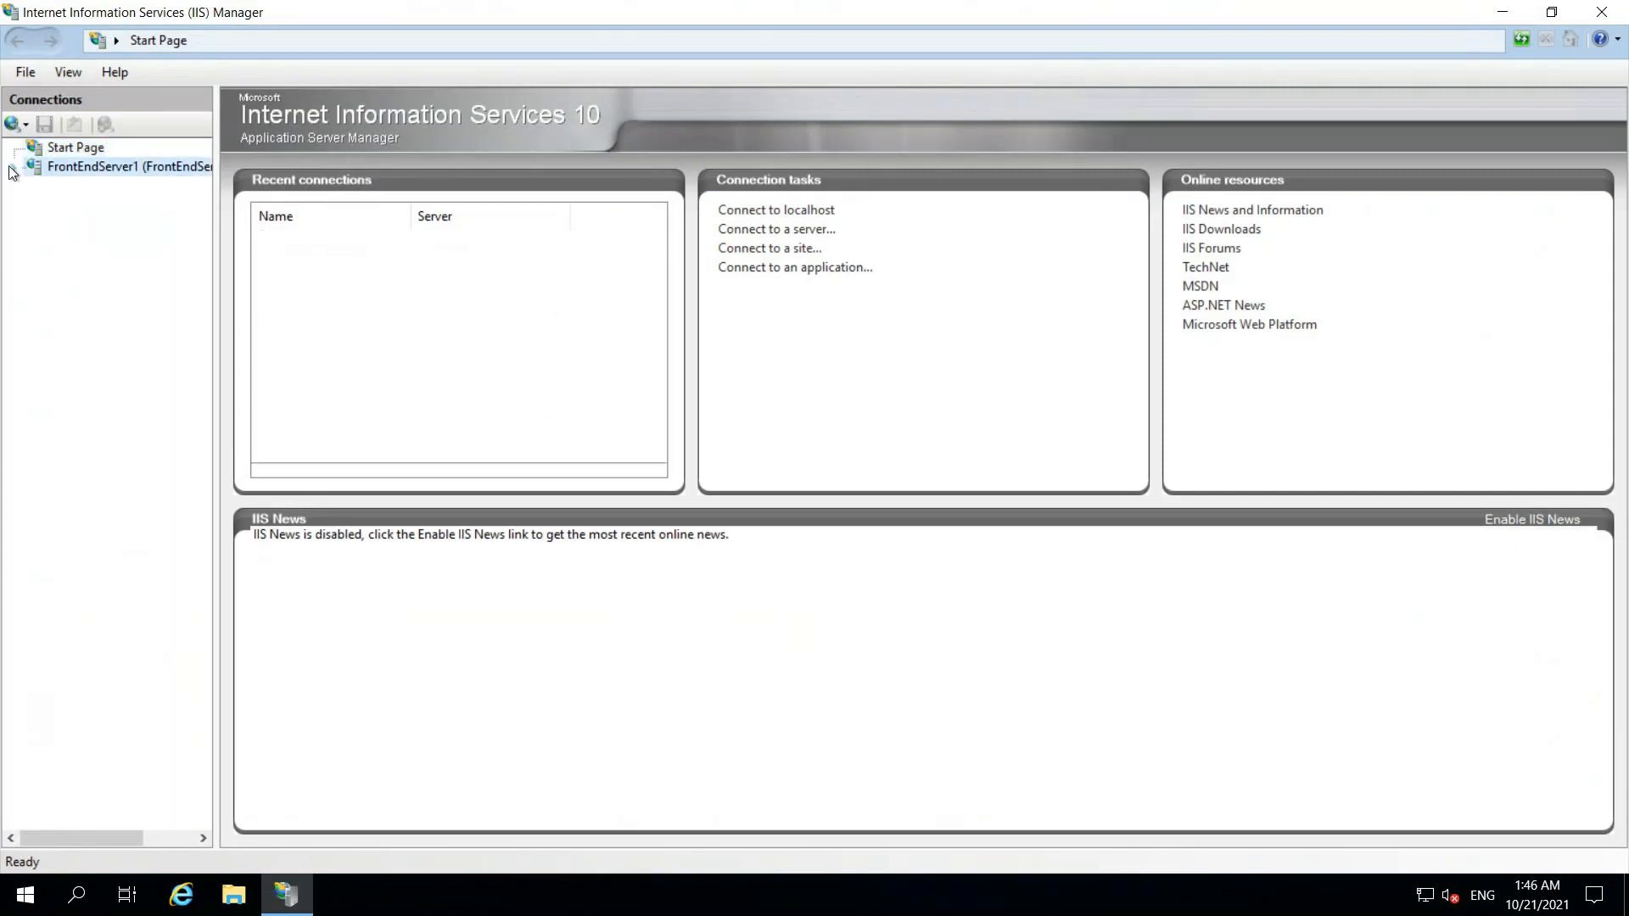
pyautogui.click(34, 209)
pyautogui.click(53, 225)
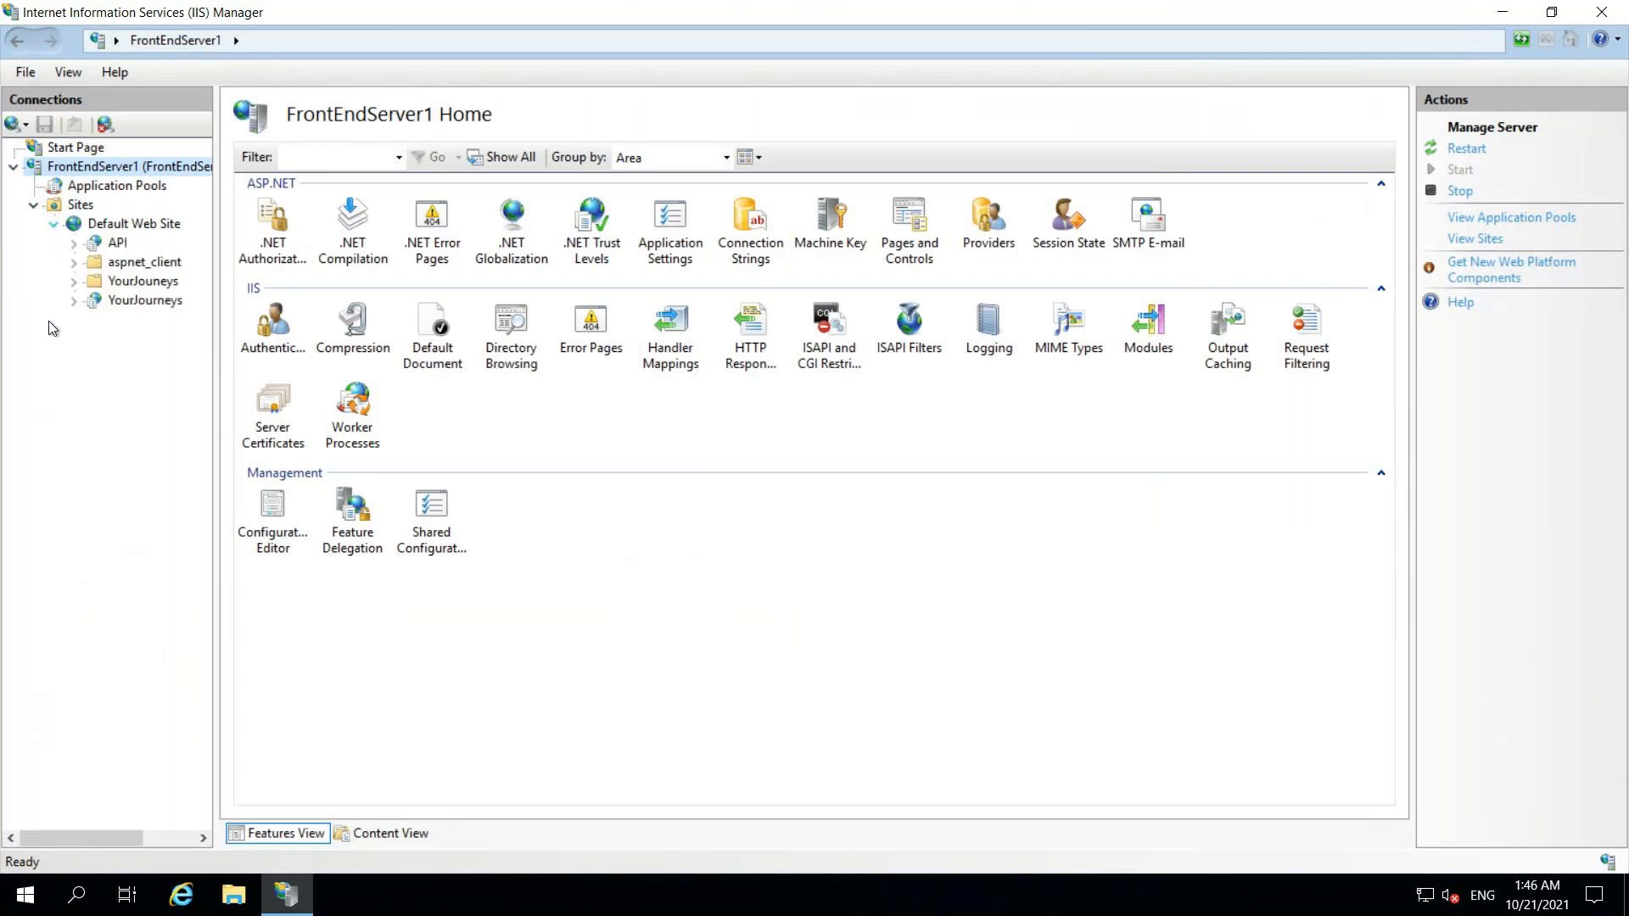
pyautogui.click(119, 243)
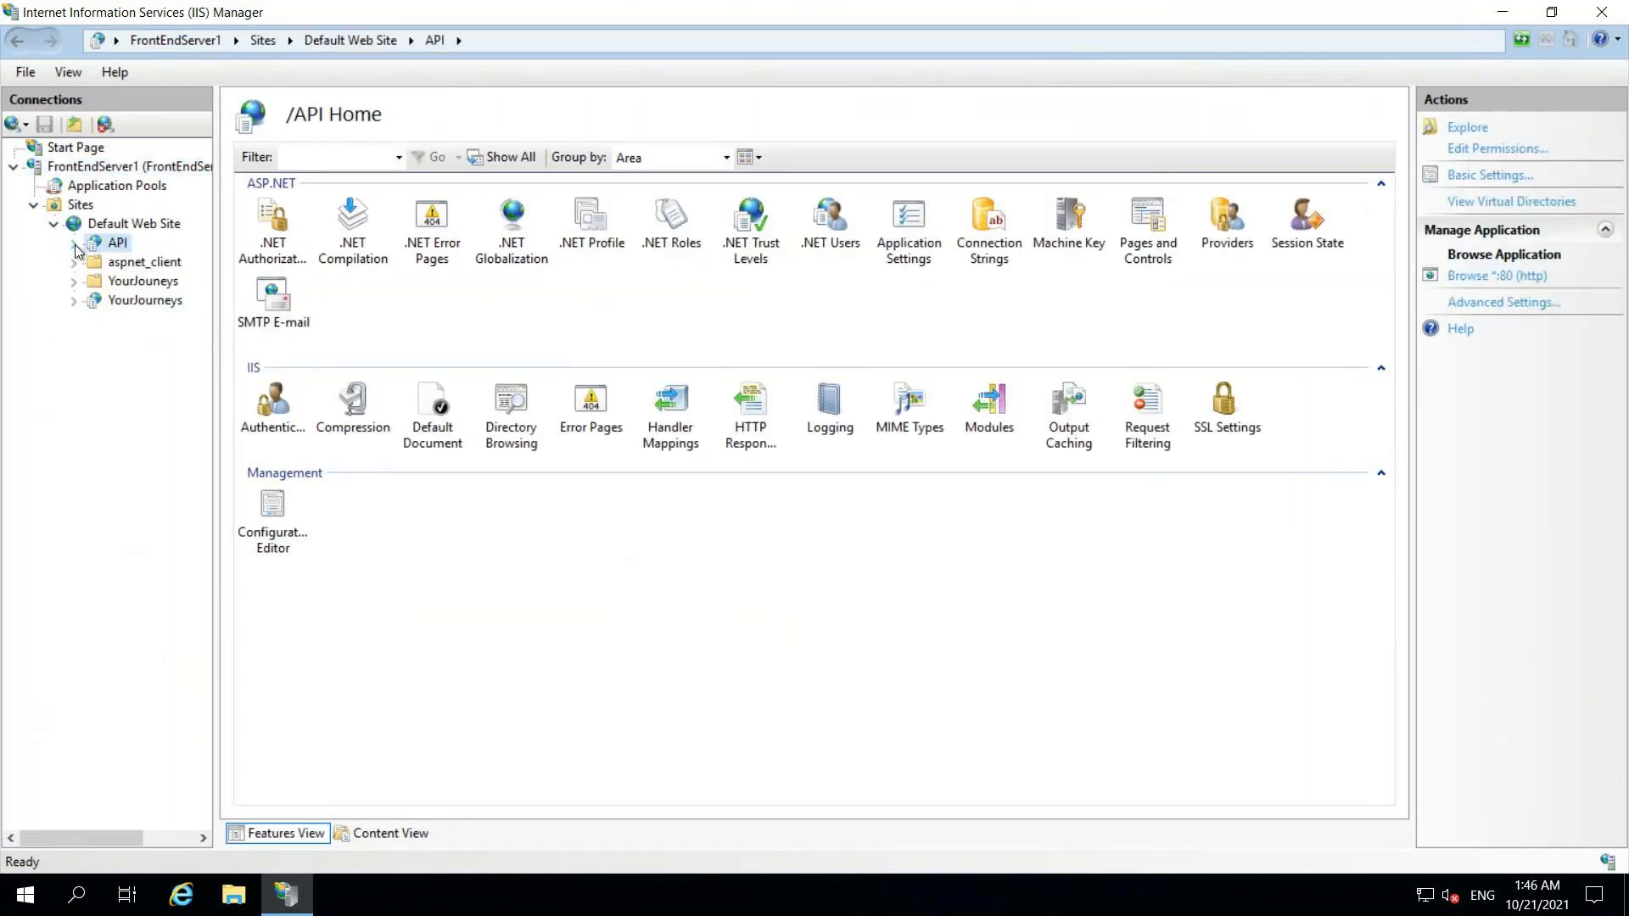
pyautogui.rightClick(121, 247)
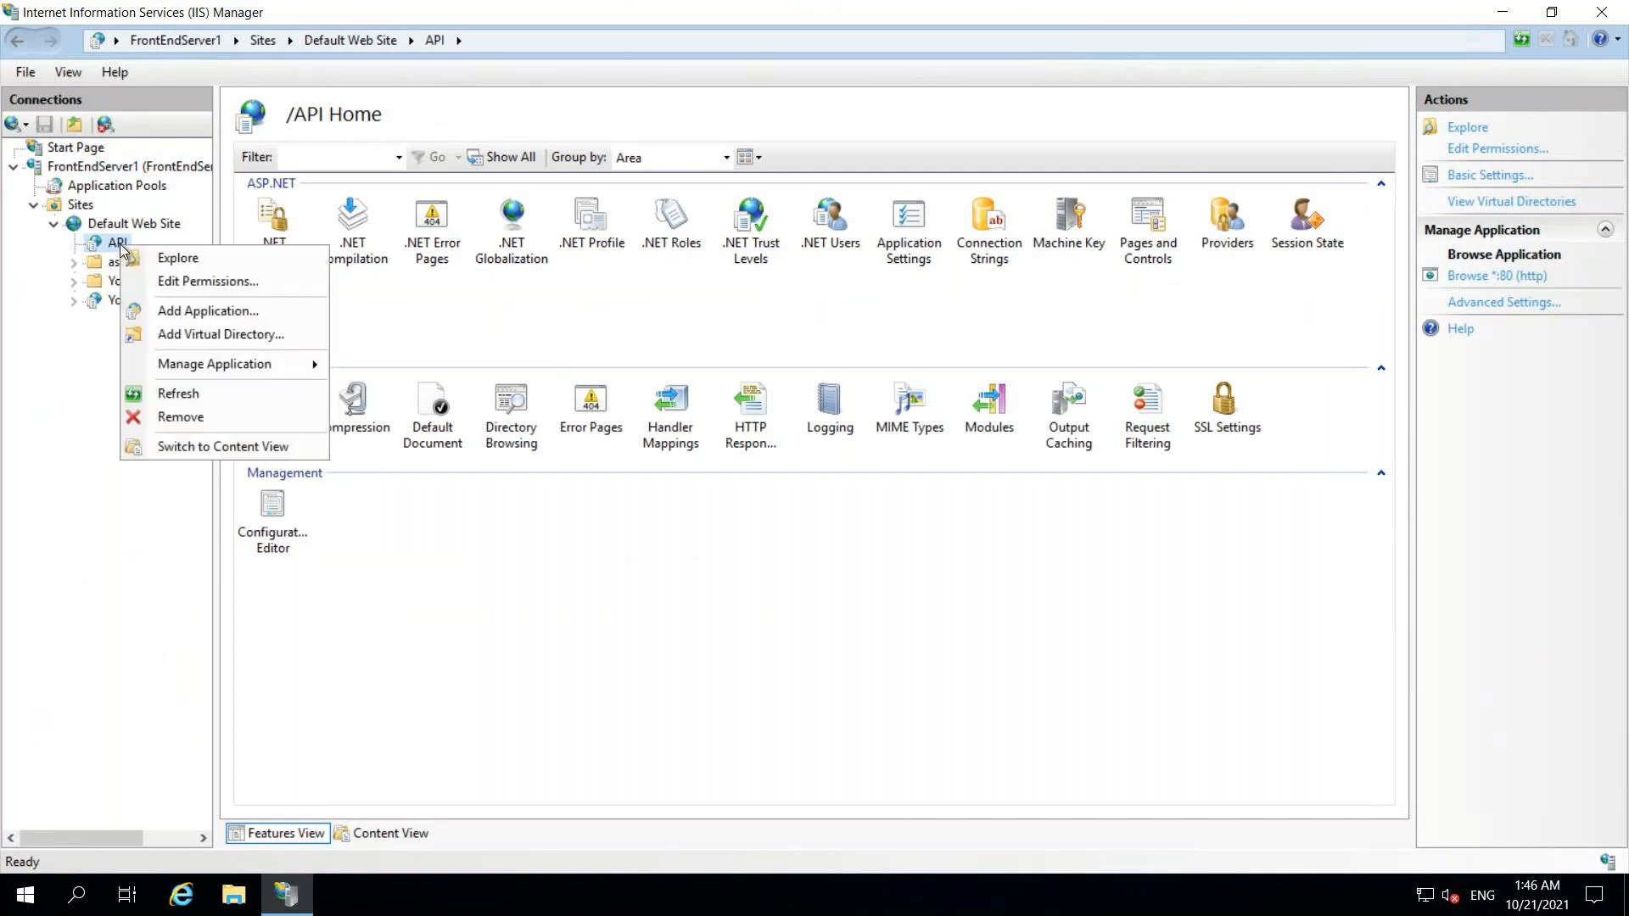
pyautogui.click(220, 261)
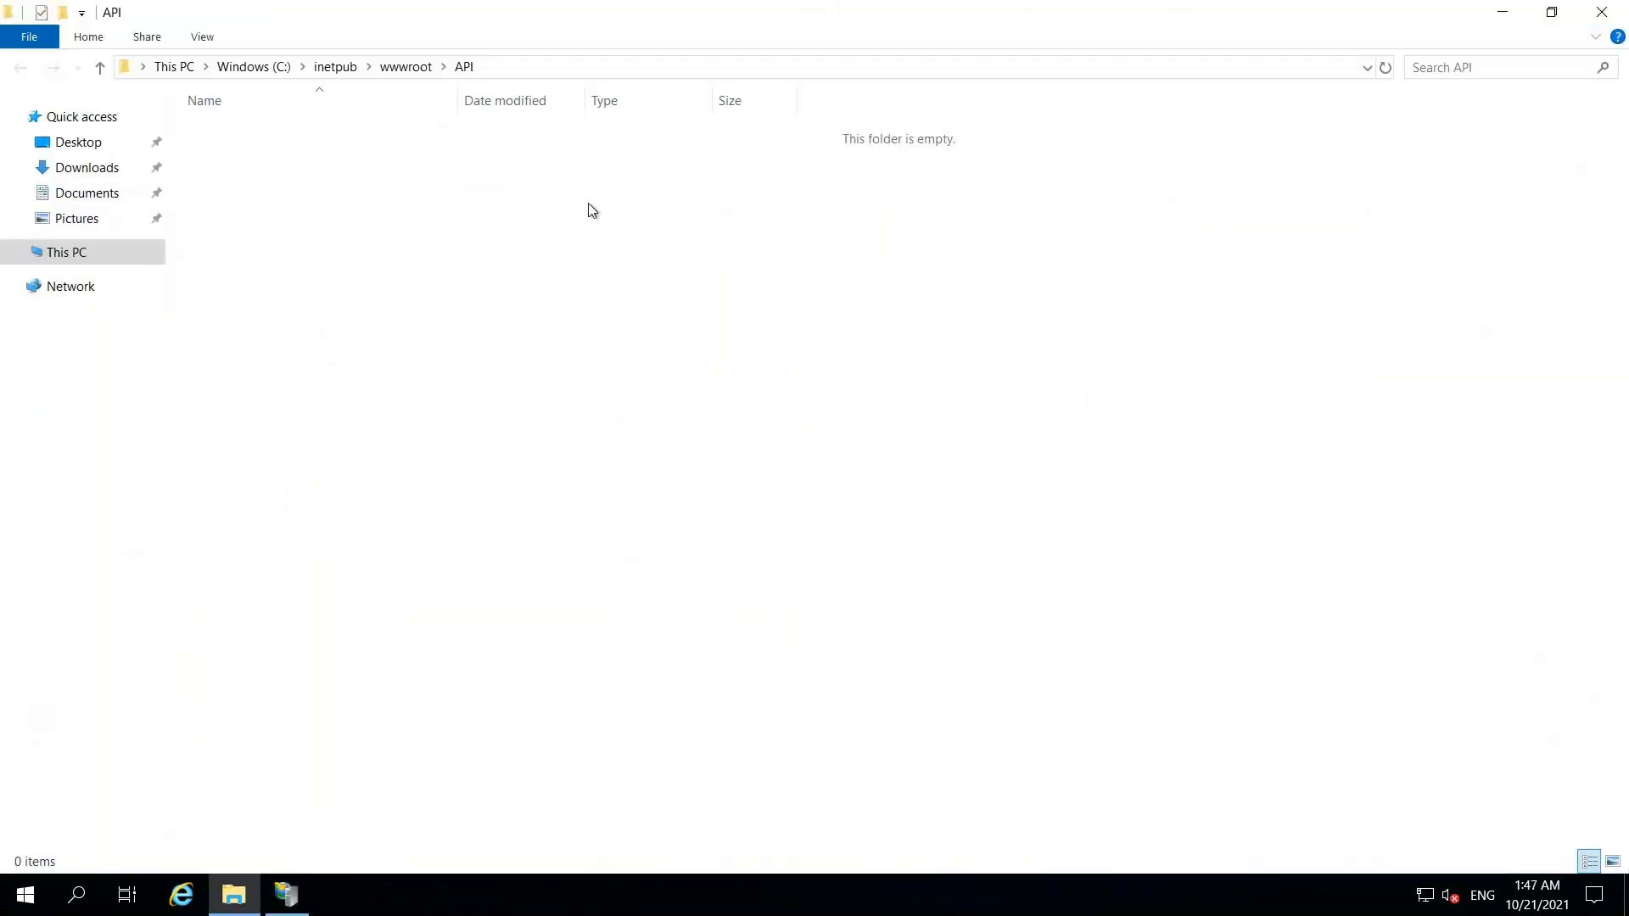
pyautogui.moveTo(858, 2)
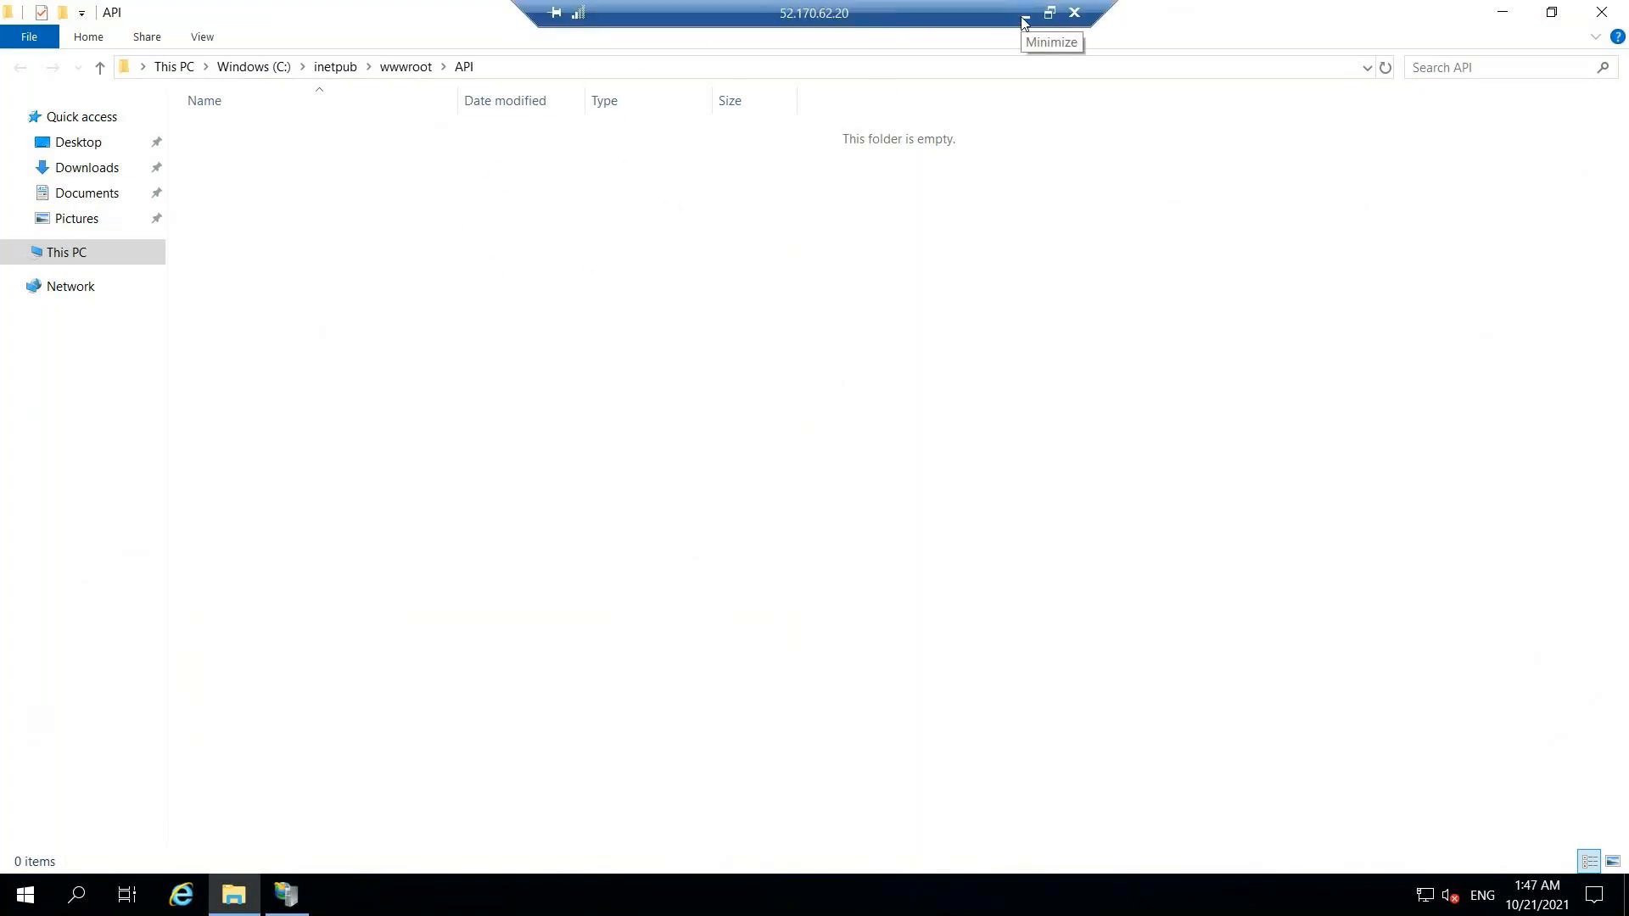
pyautogui.click(1023, 19)
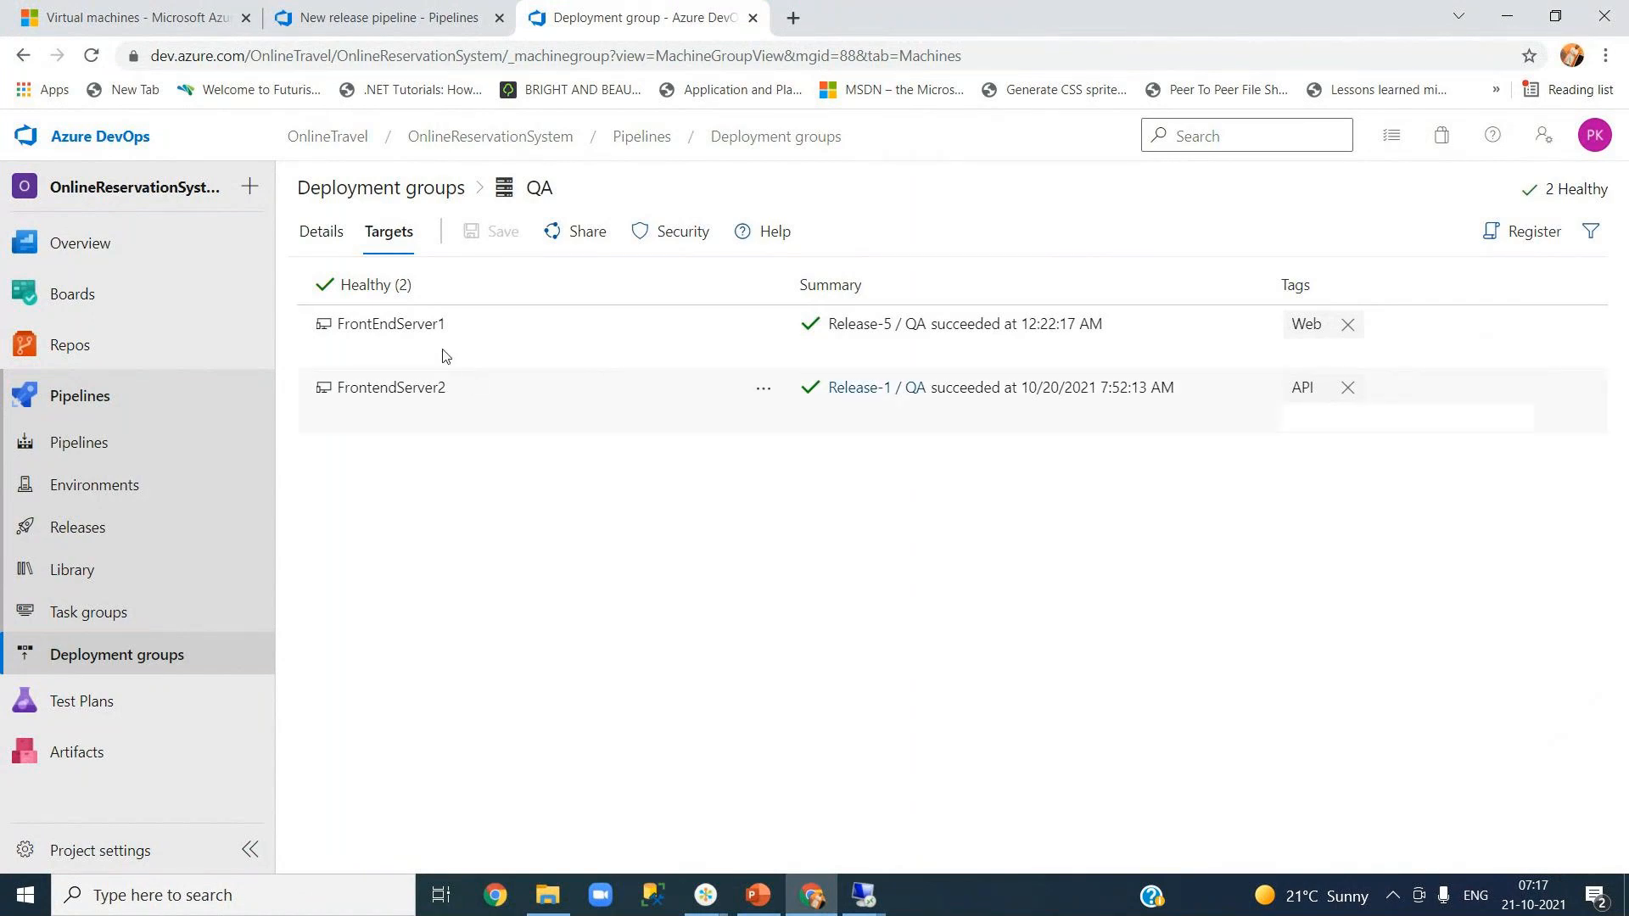
pyautogui.click(869, 886)
# - On the 52.170.56.21 session, close Server Manager and launch IIS Manager
pyautogui.click(913, 807)
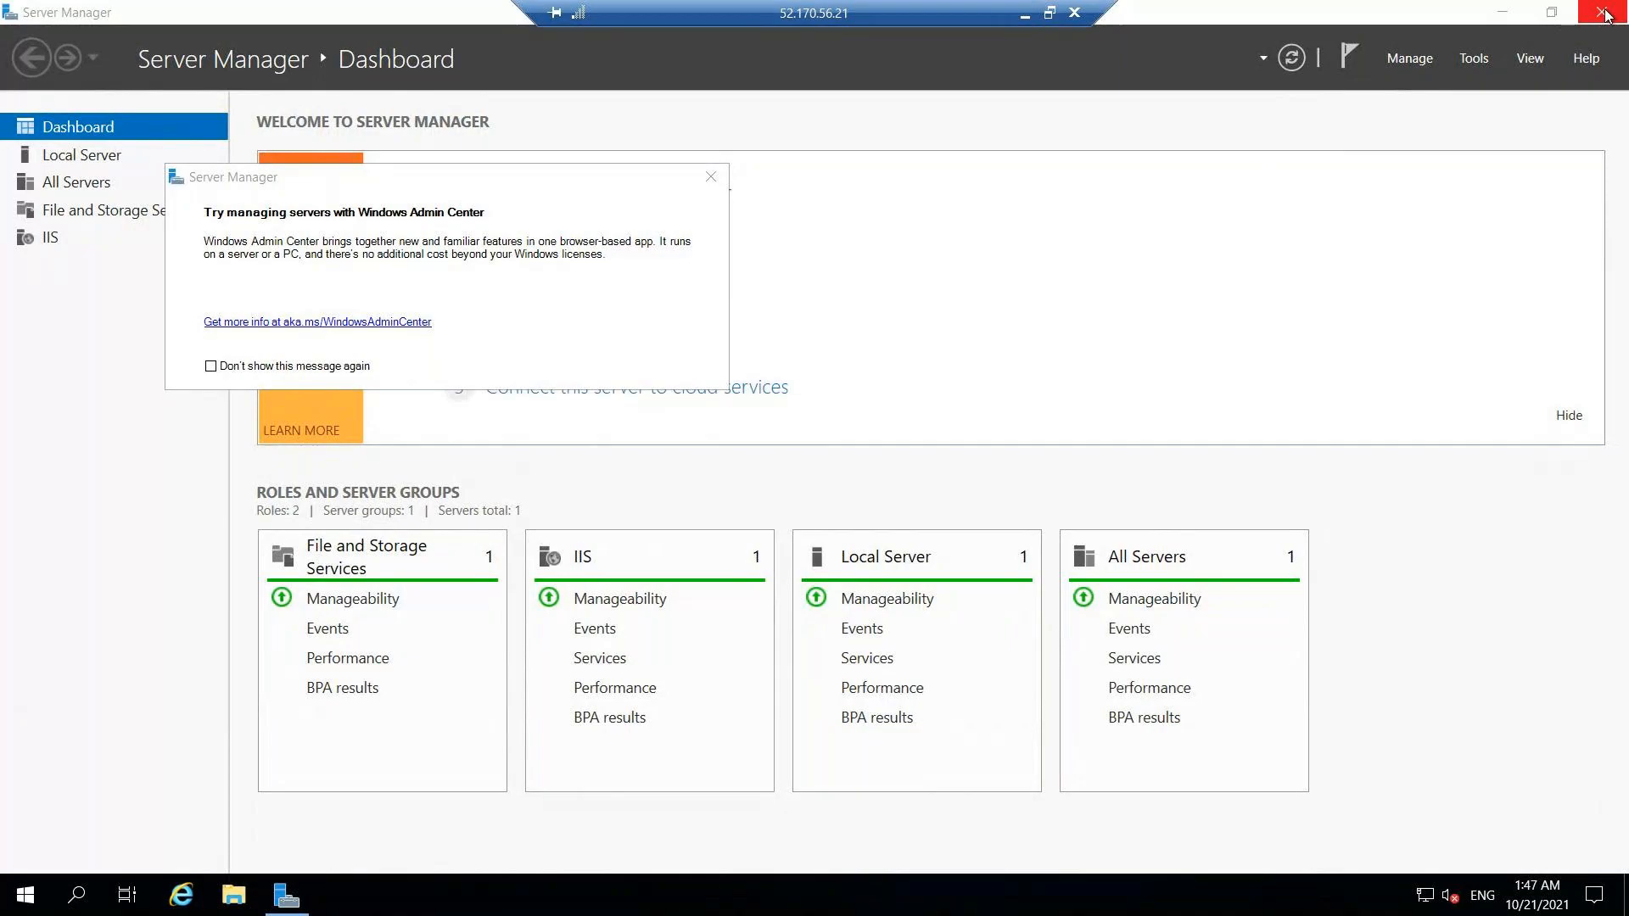
pyautogui.click(1594, 20)
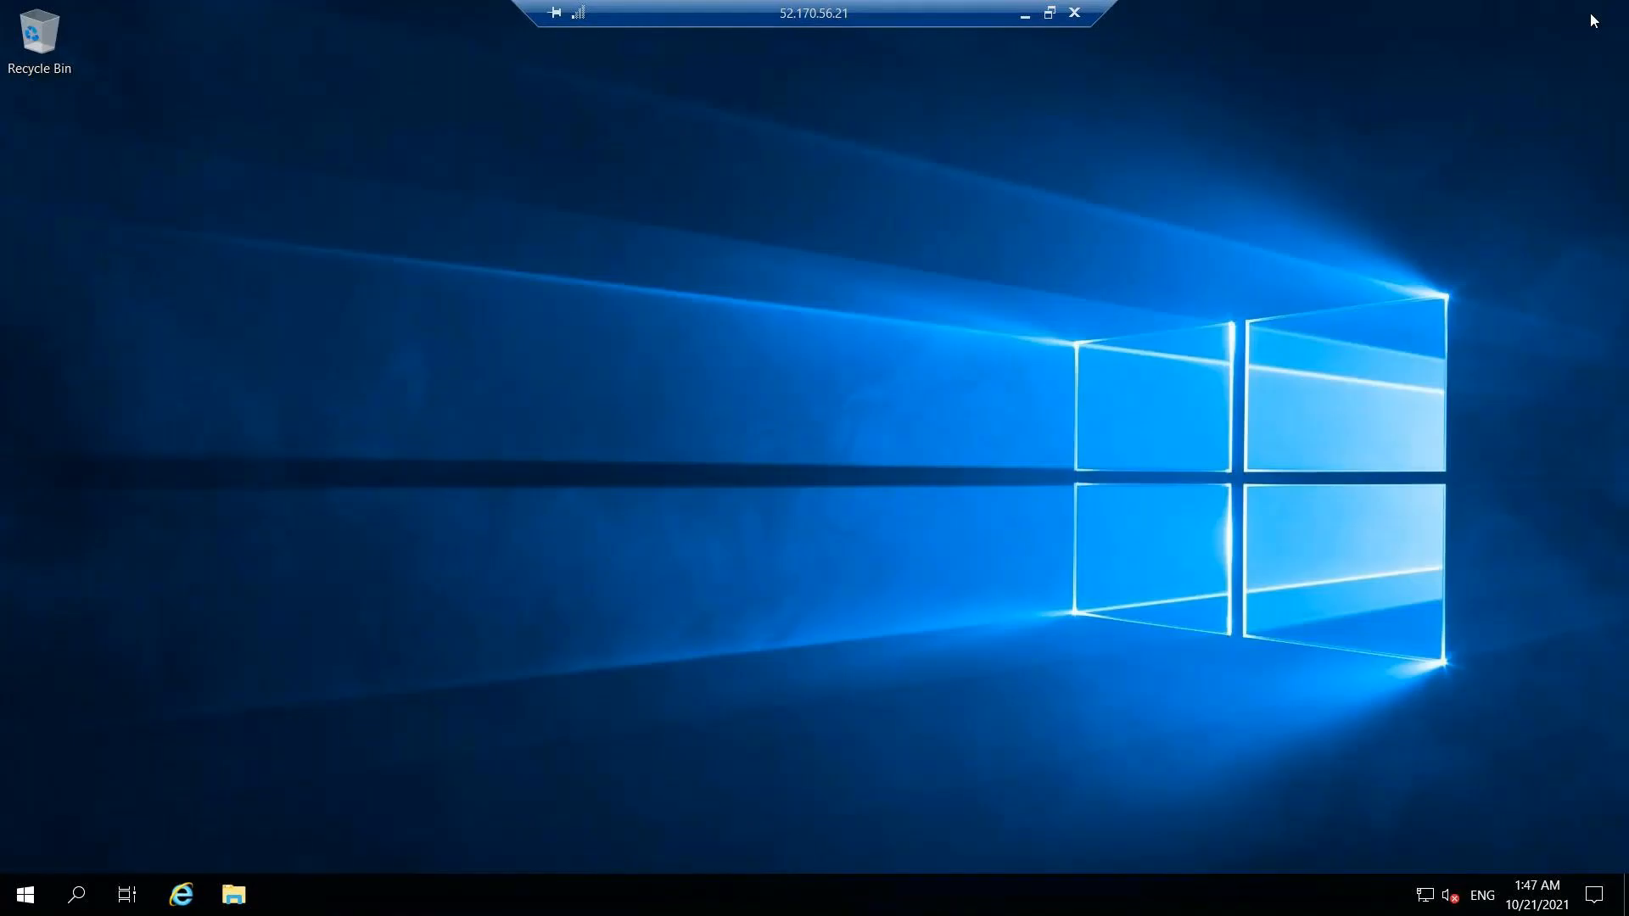
pyautogui.click(78, 895)
pyautogui.write('i')
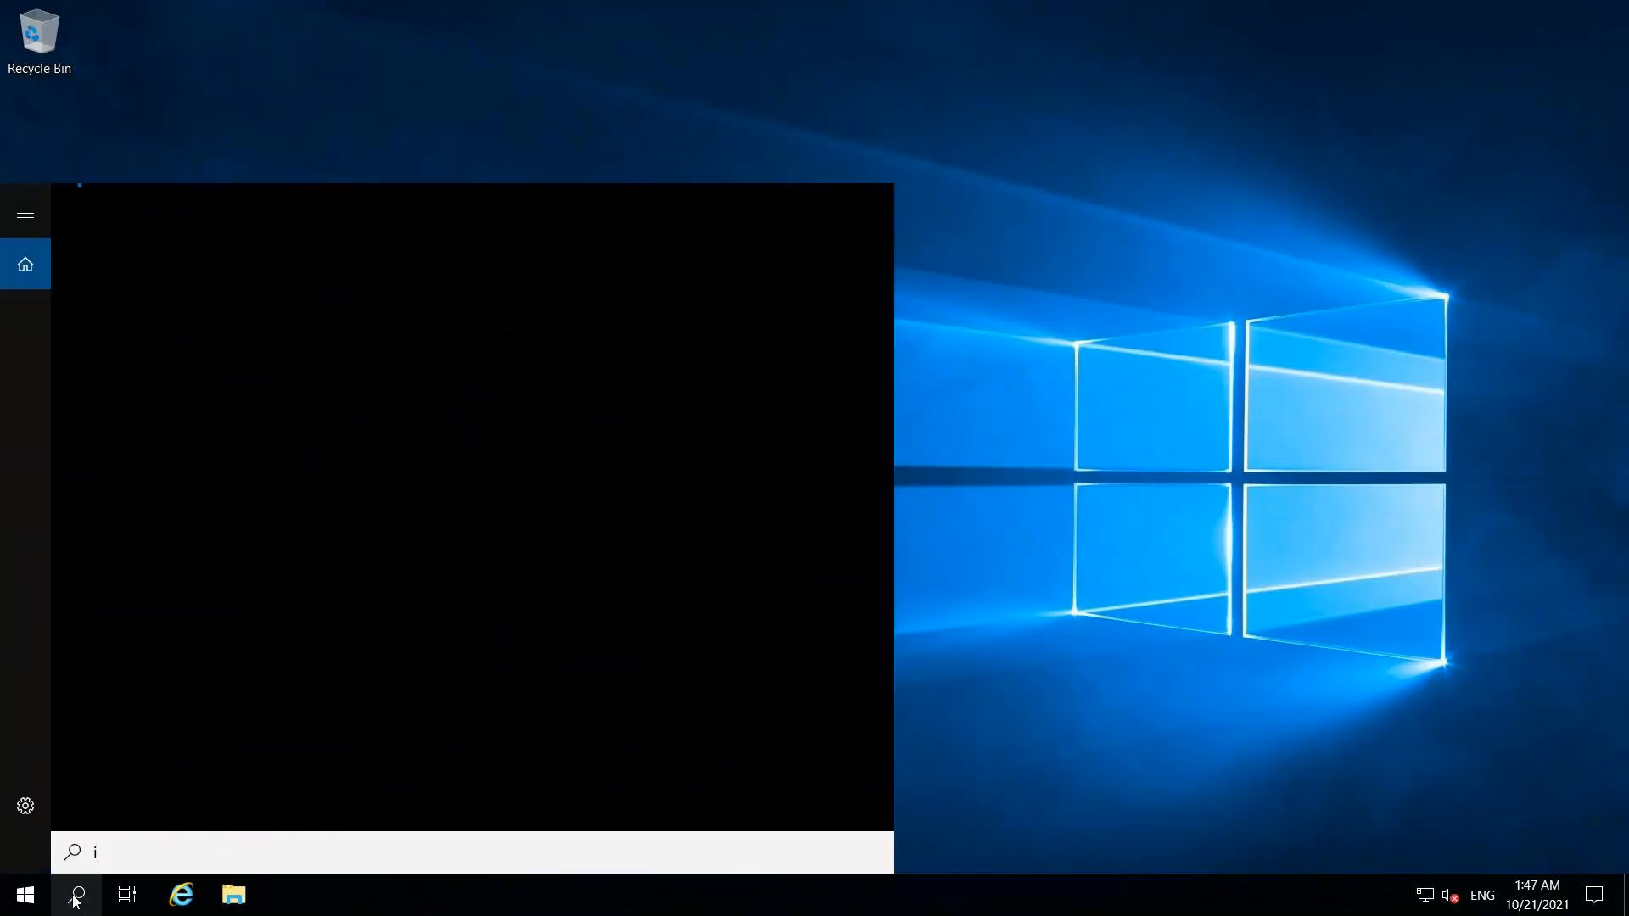
pyautogui.write('net')
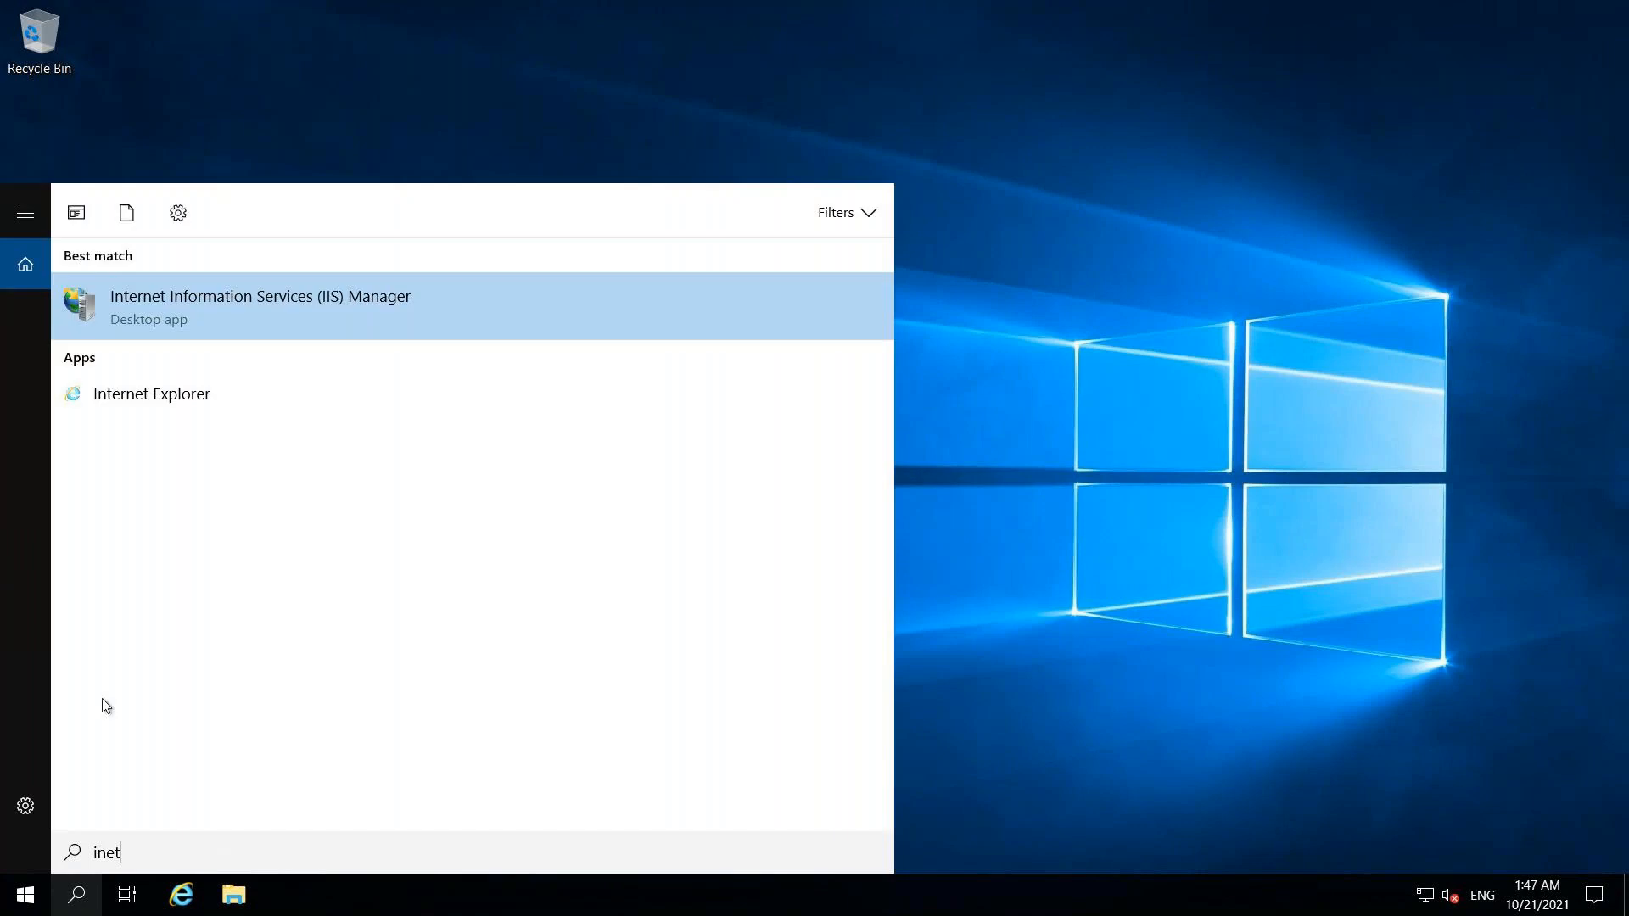
pyautogui.click(180, 314)
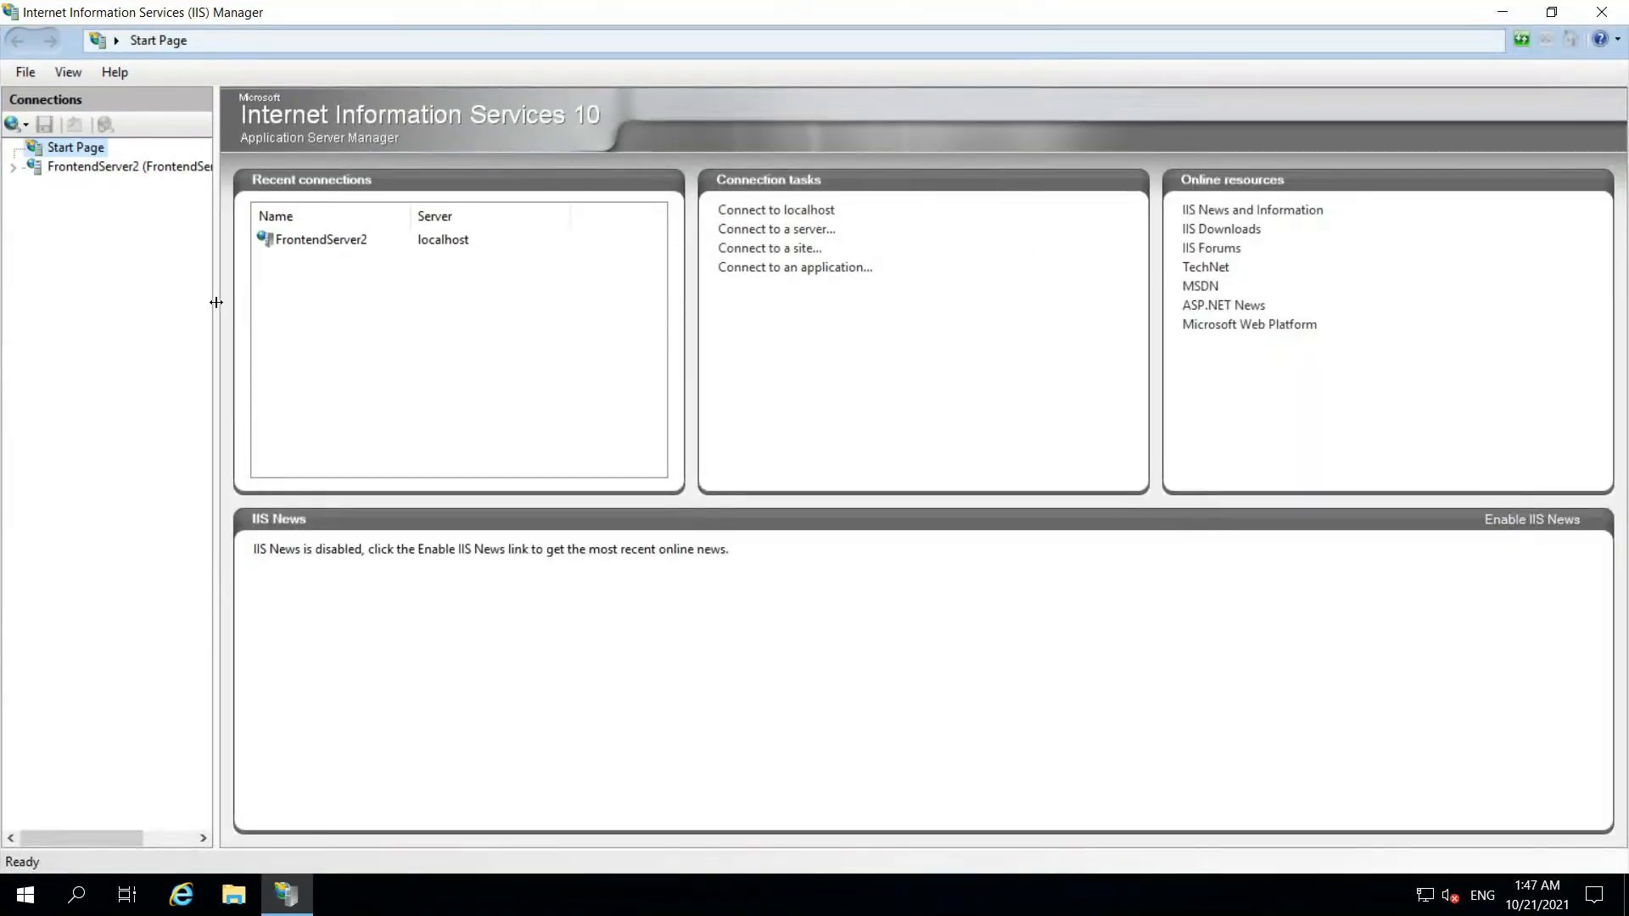
# - Open FrontendServer2's Default Web Site > API folder in File Explorer, then leave the session
pyautogui.moveTo(216, 302); pyautogui.dragTo(271, 305)
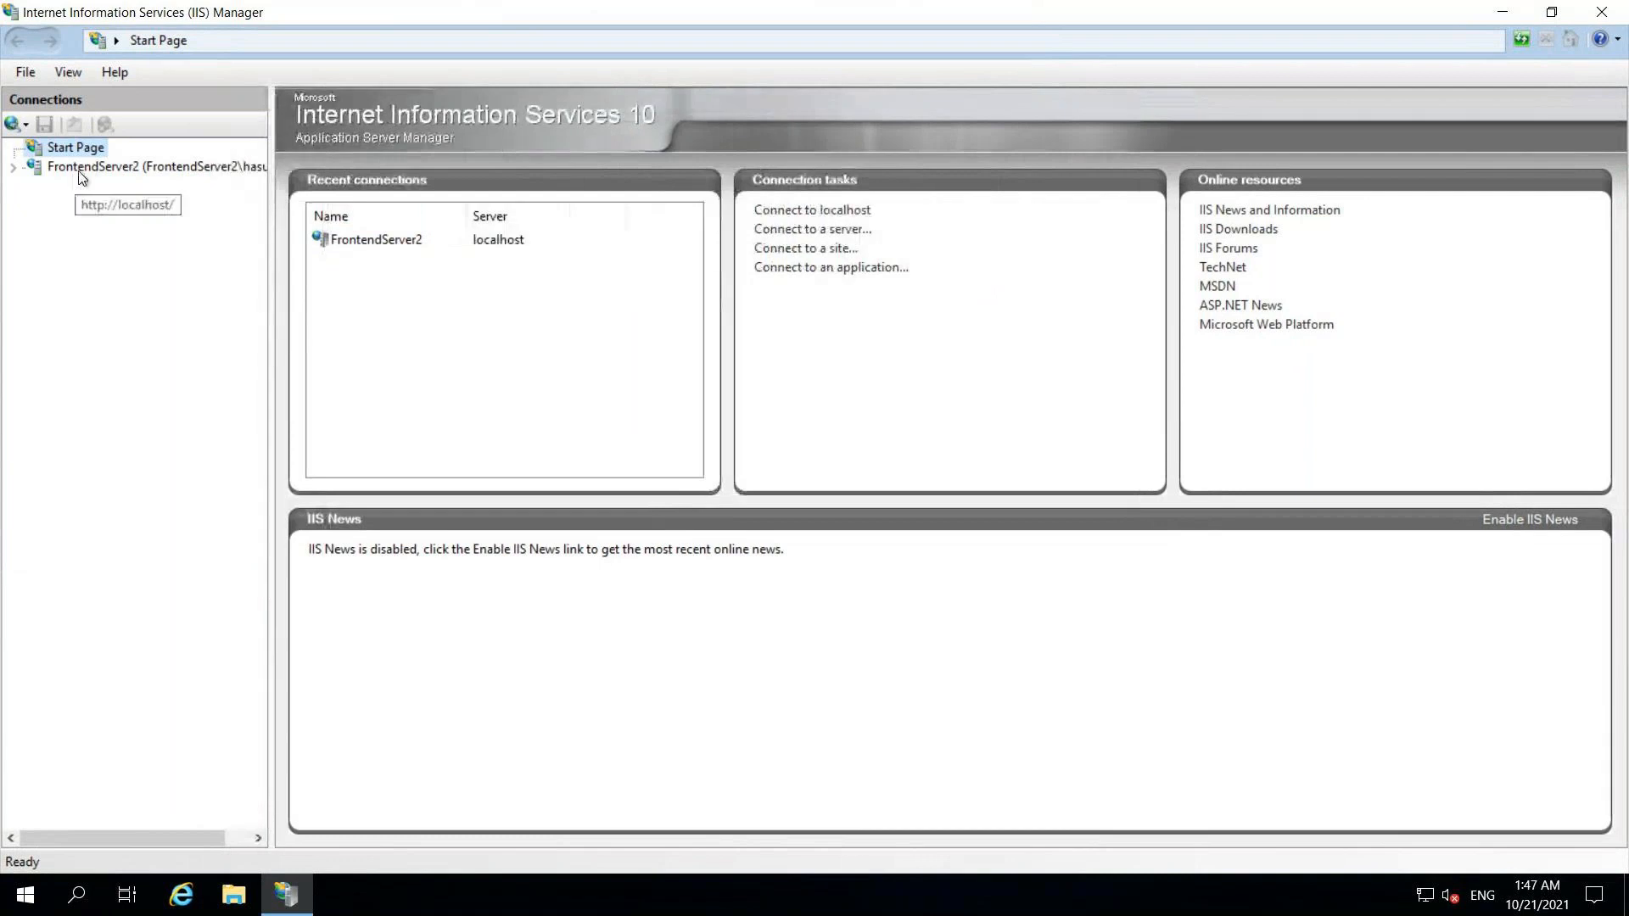
pyautogui.click(12, 168)
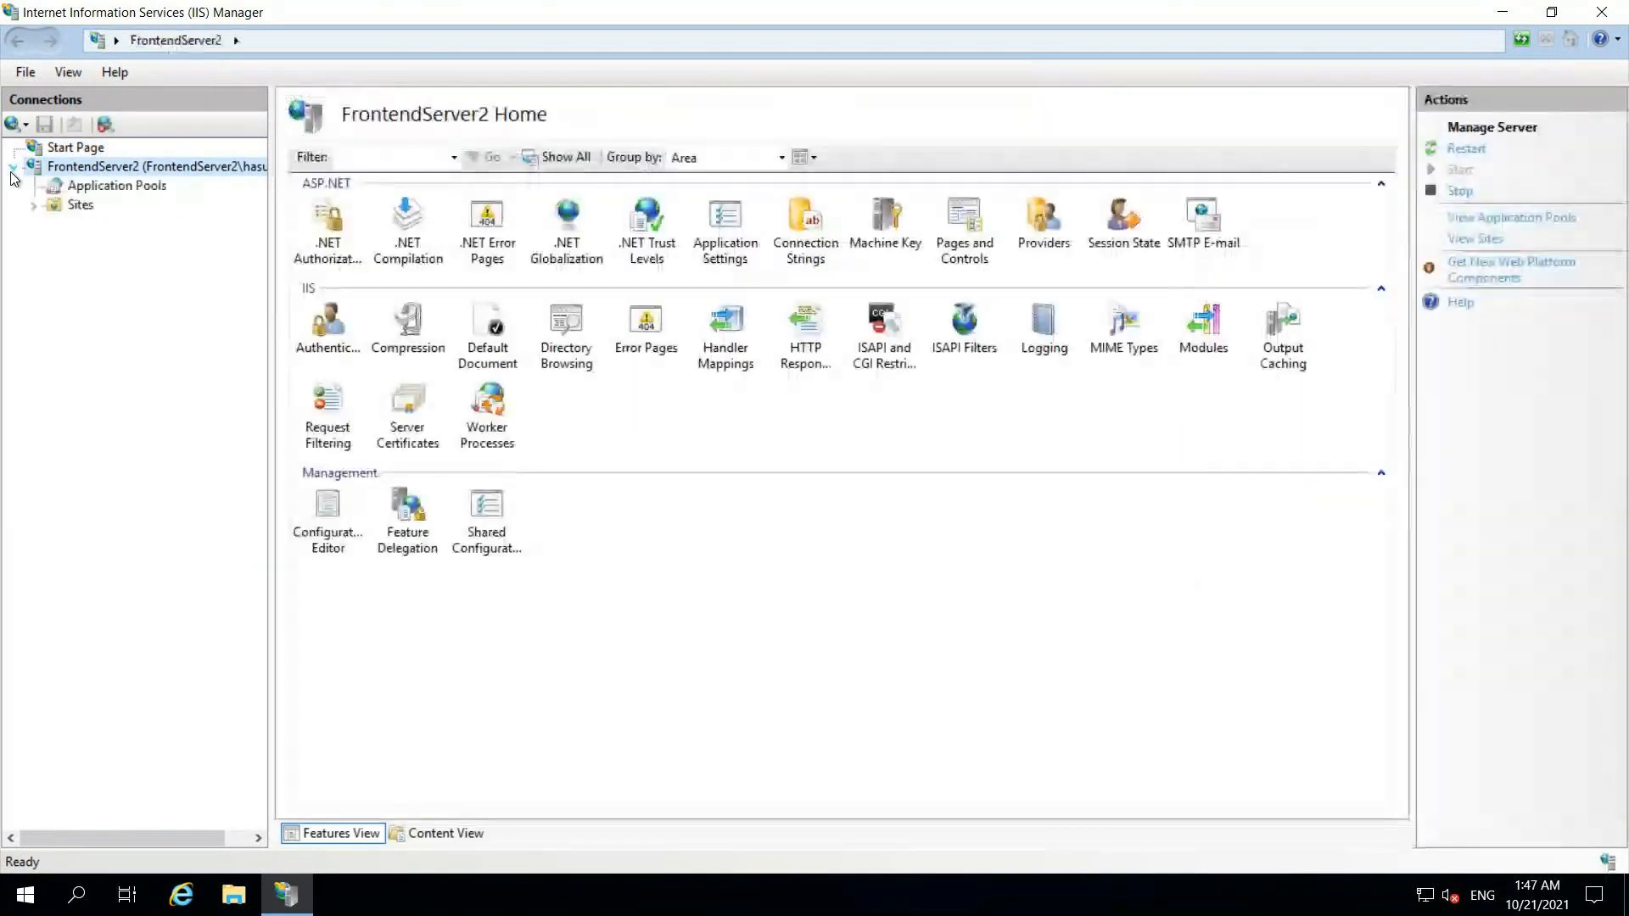
pyautogui.click(33, 206)
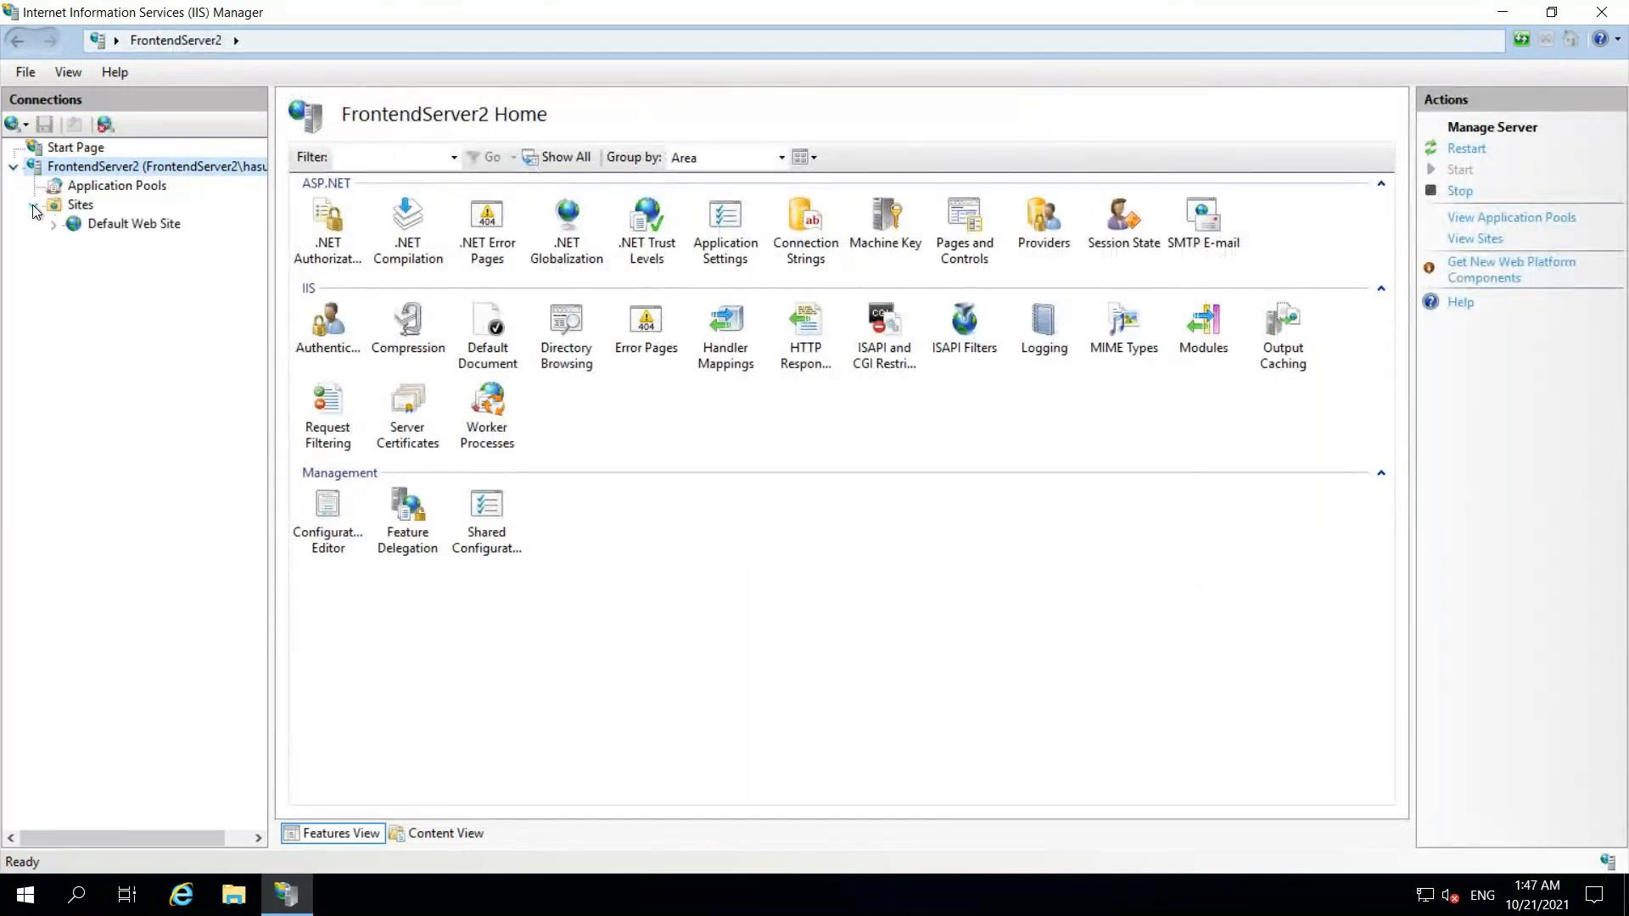
pyautogui.click(54, 225)
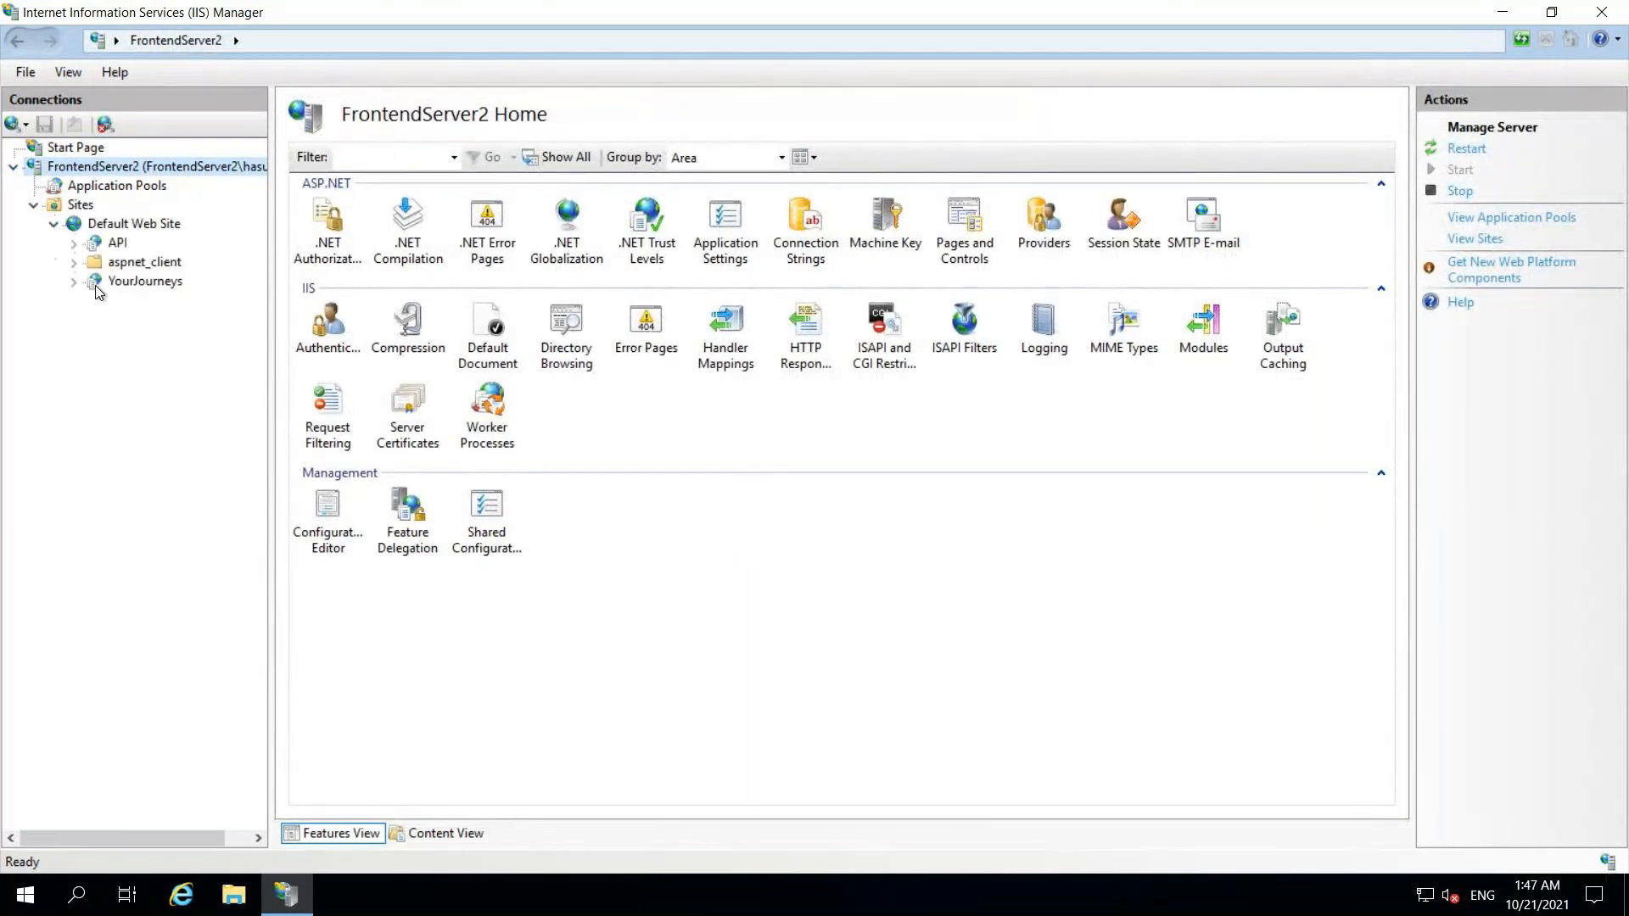
pyautogui.click(118, 245)
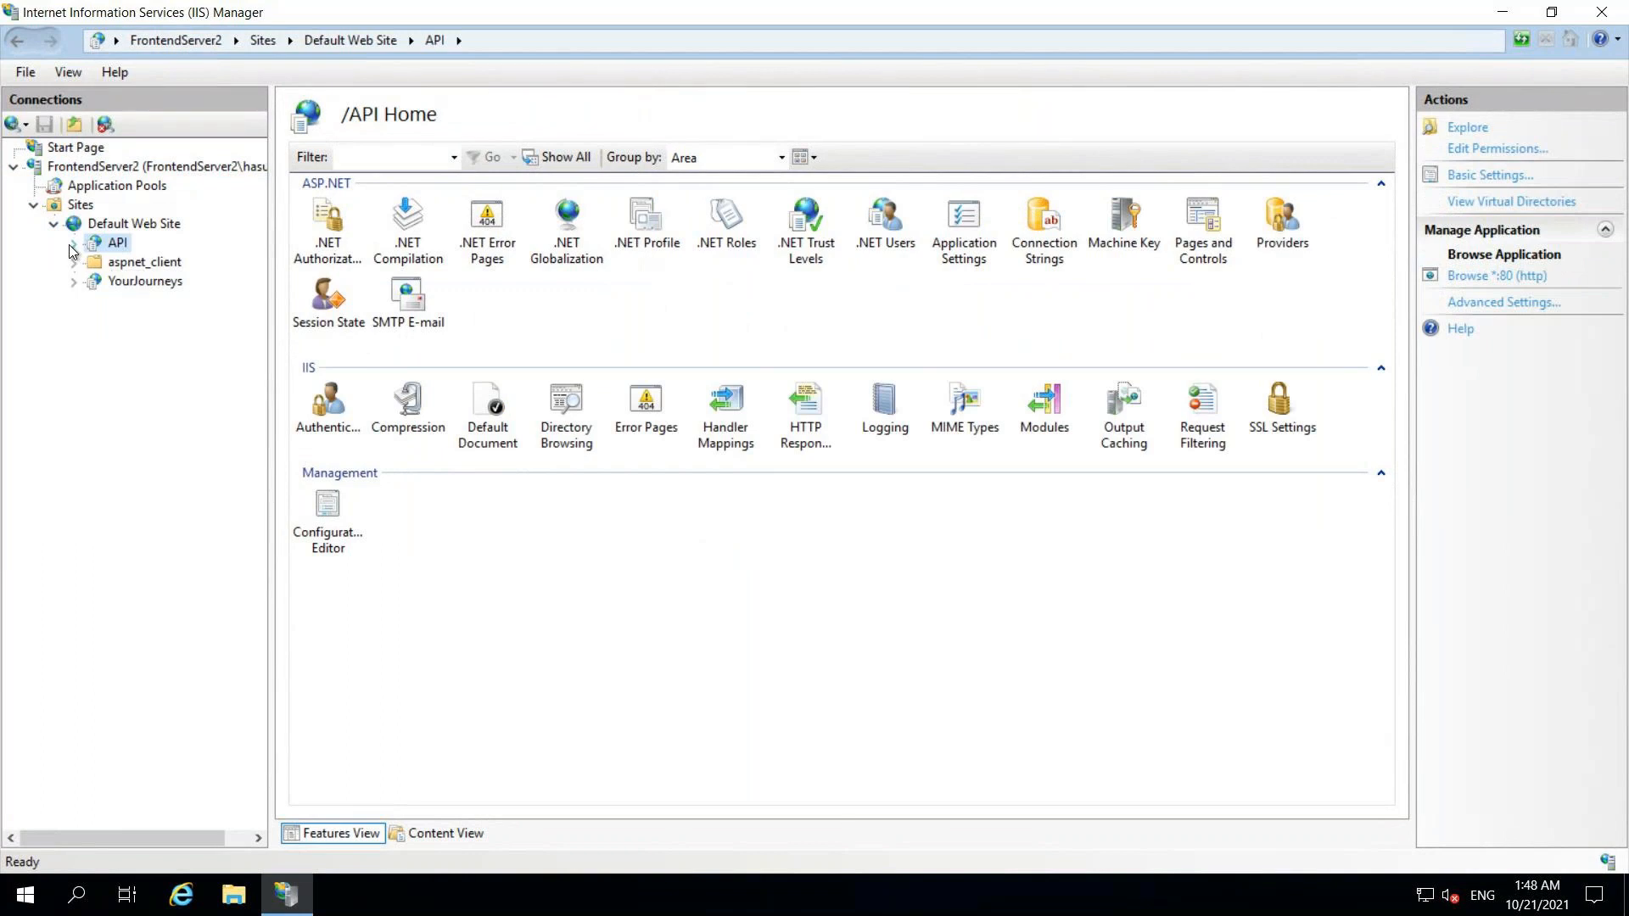
pyautogui.rightClick(123, 251)
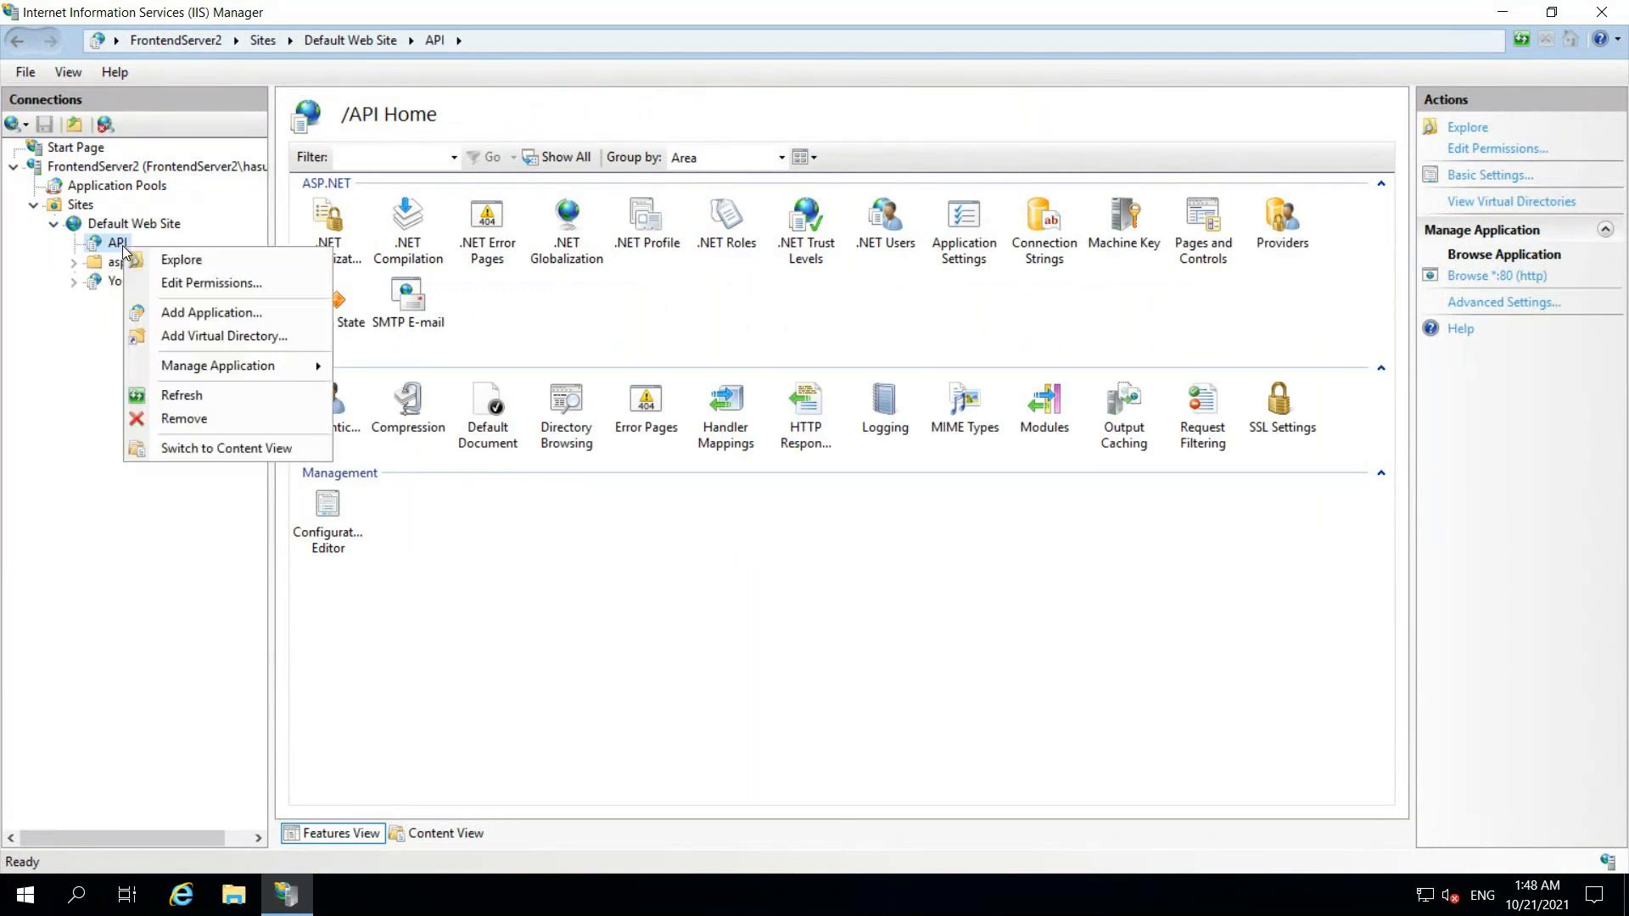
pyautogui.click(182, 258)
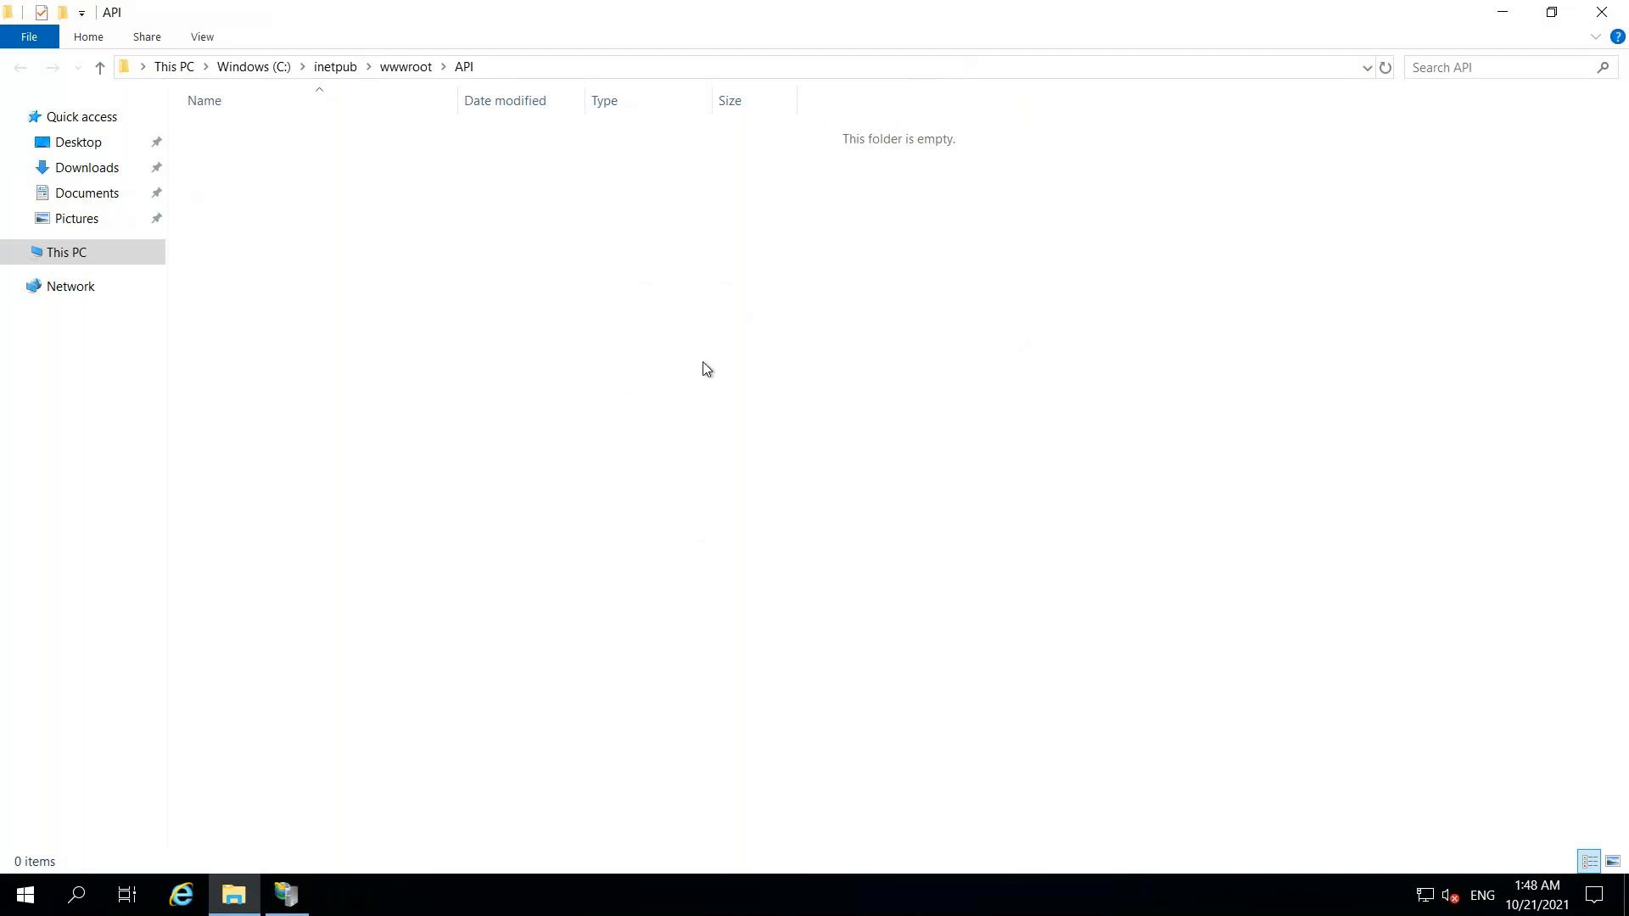
pyautogui.moveTo(865, 7)
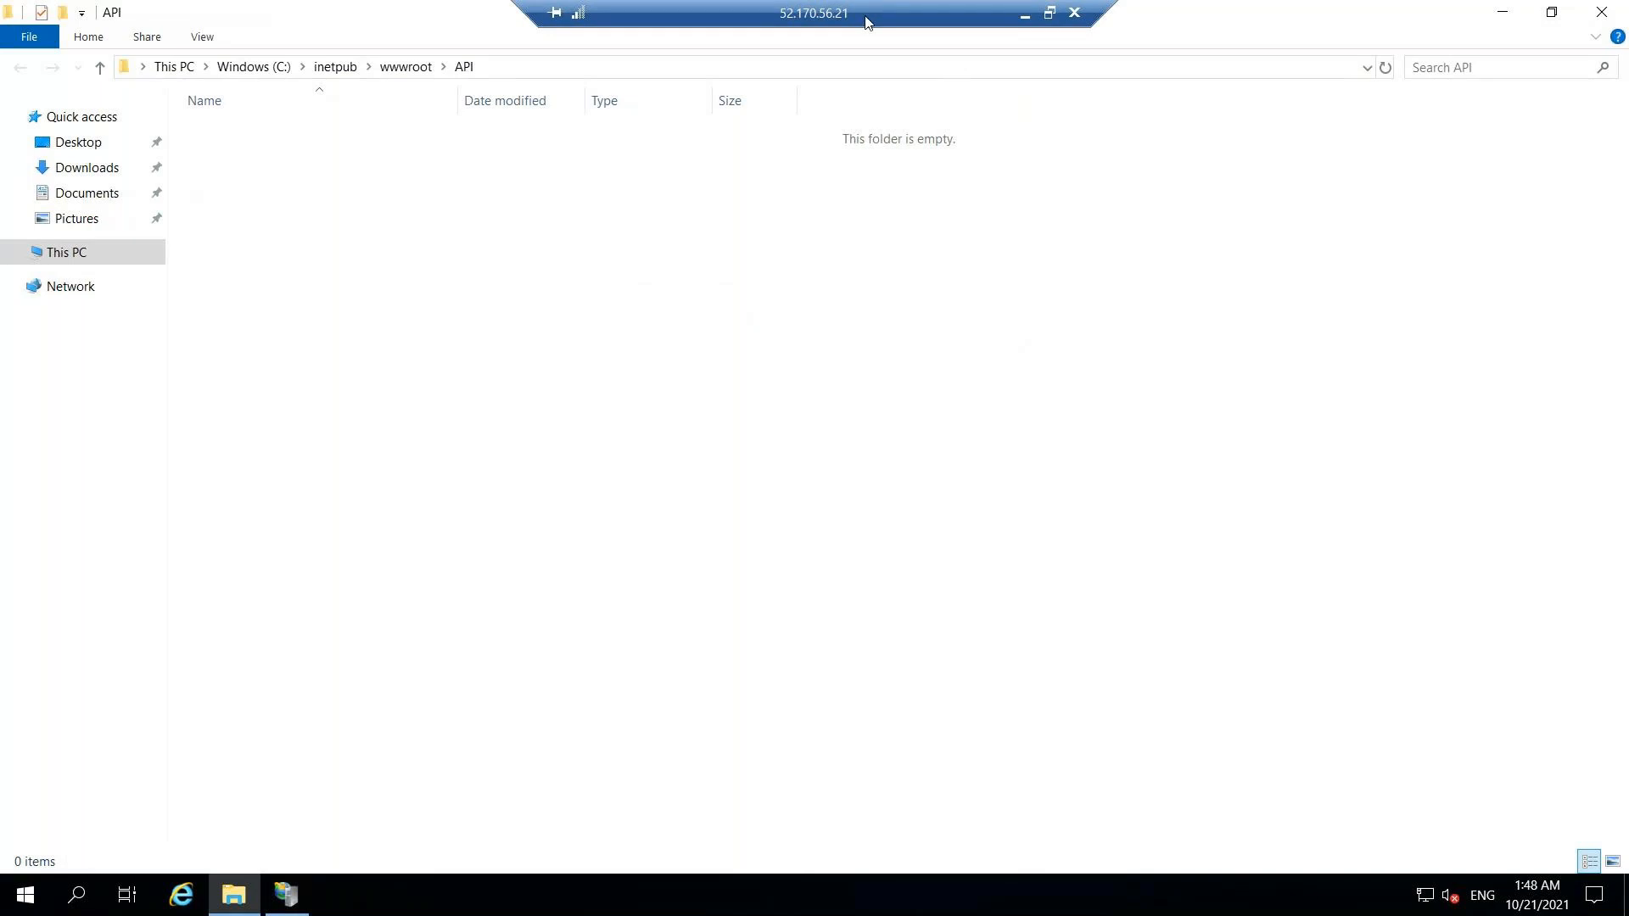
pyautogui.click(1028, 16)
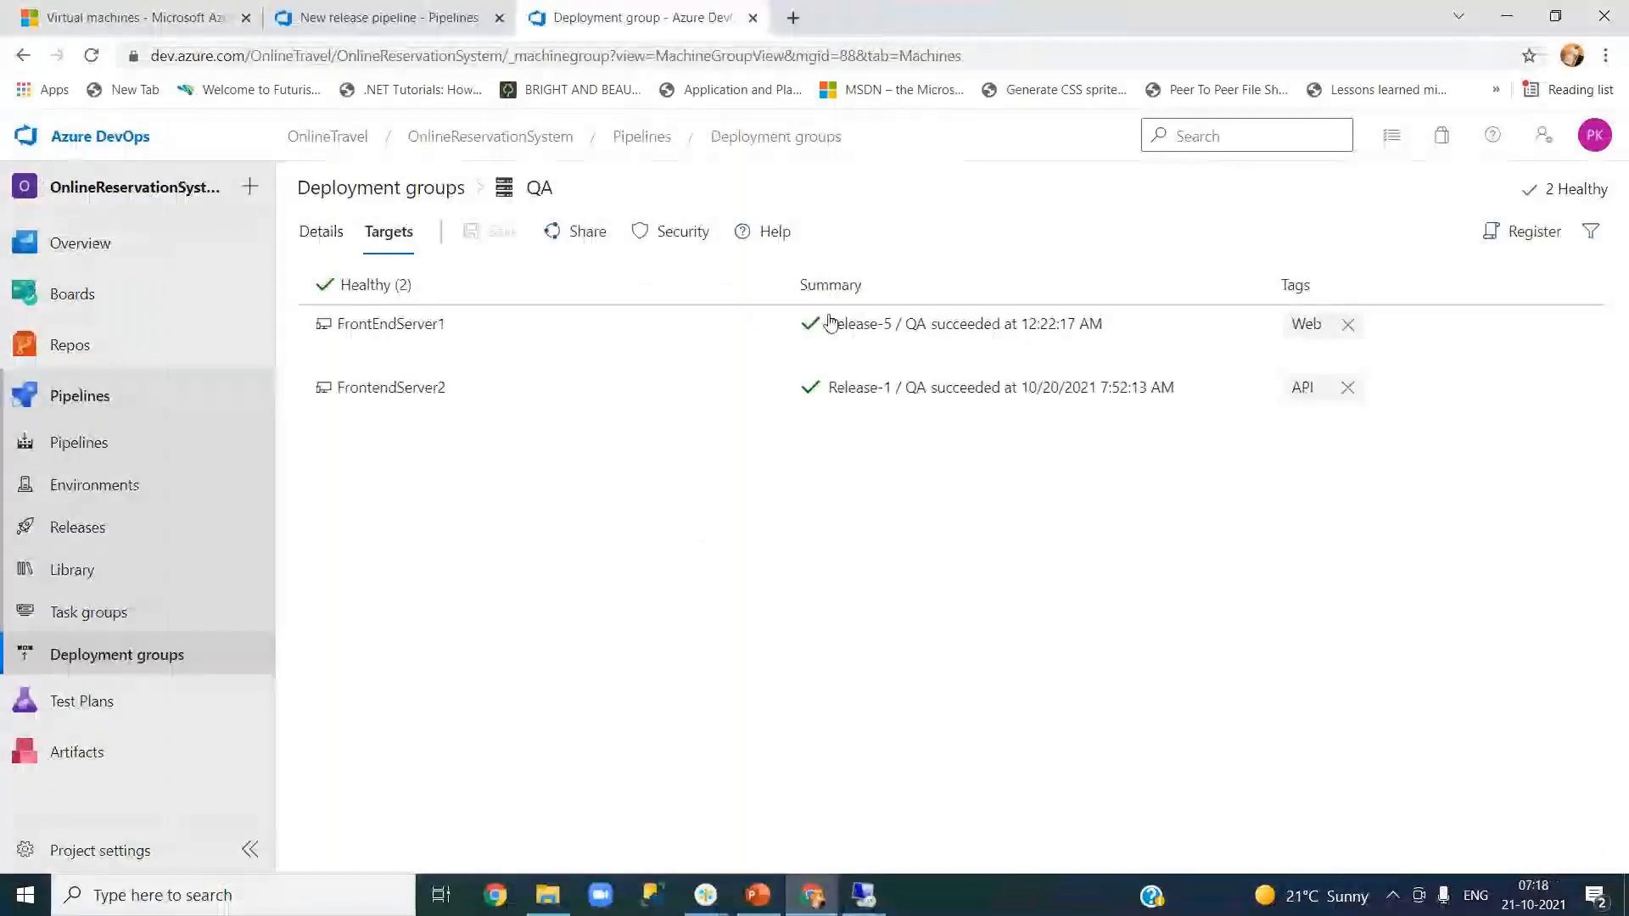
# - In the API job's Deploy API task, set Virtual Application to API
pyautogui.click(469, 13)
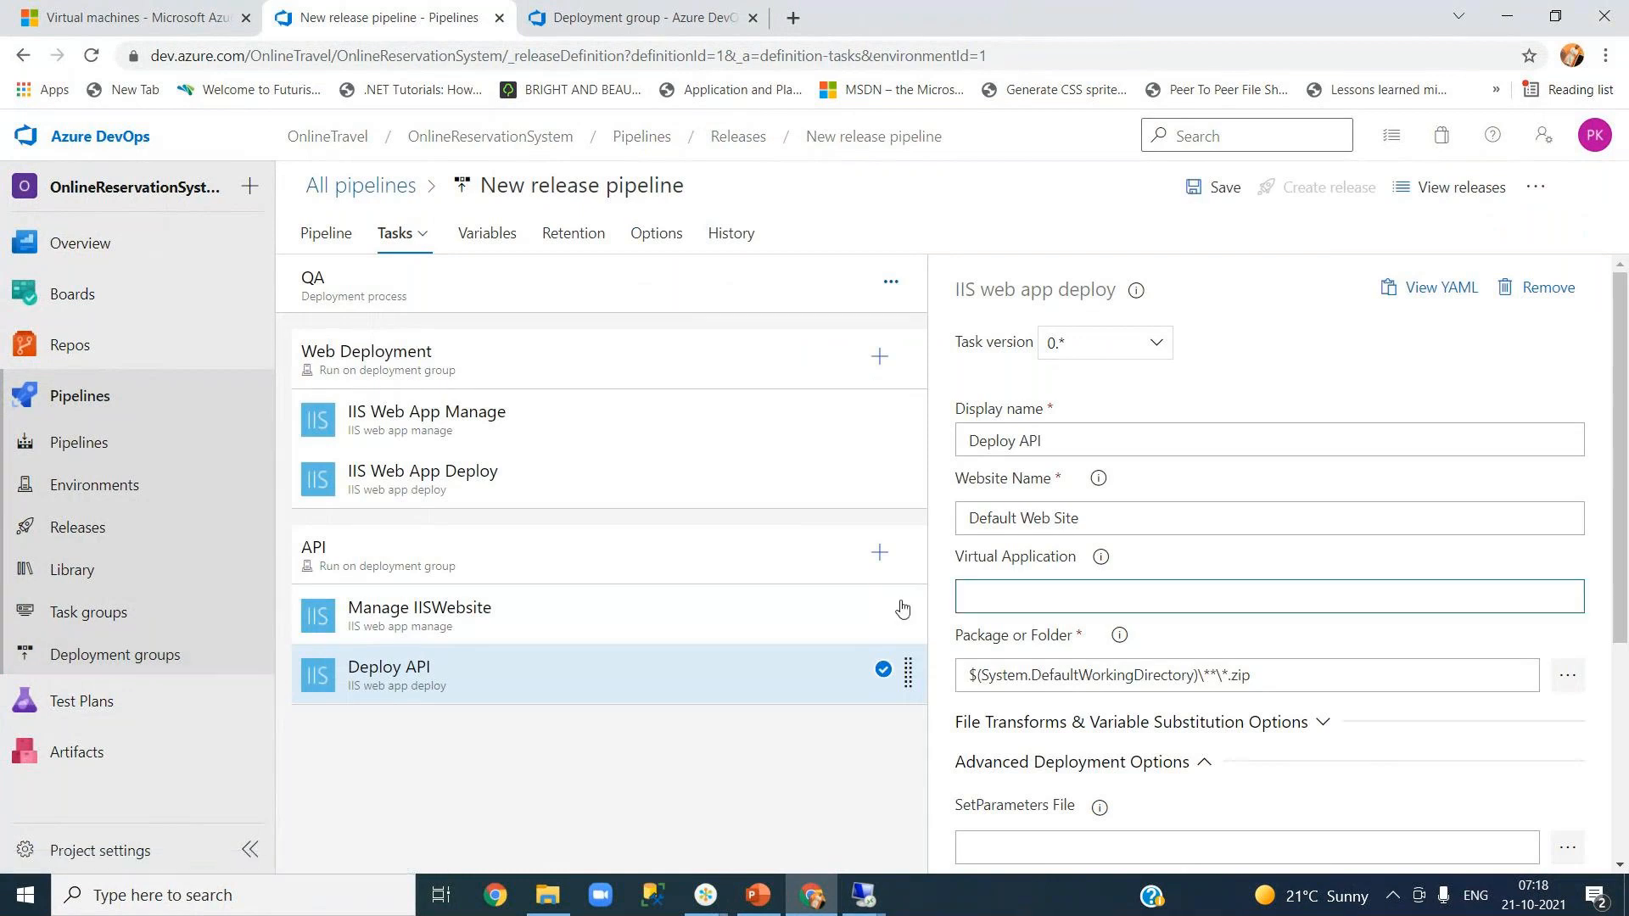
pyautogui.click(869, 574)
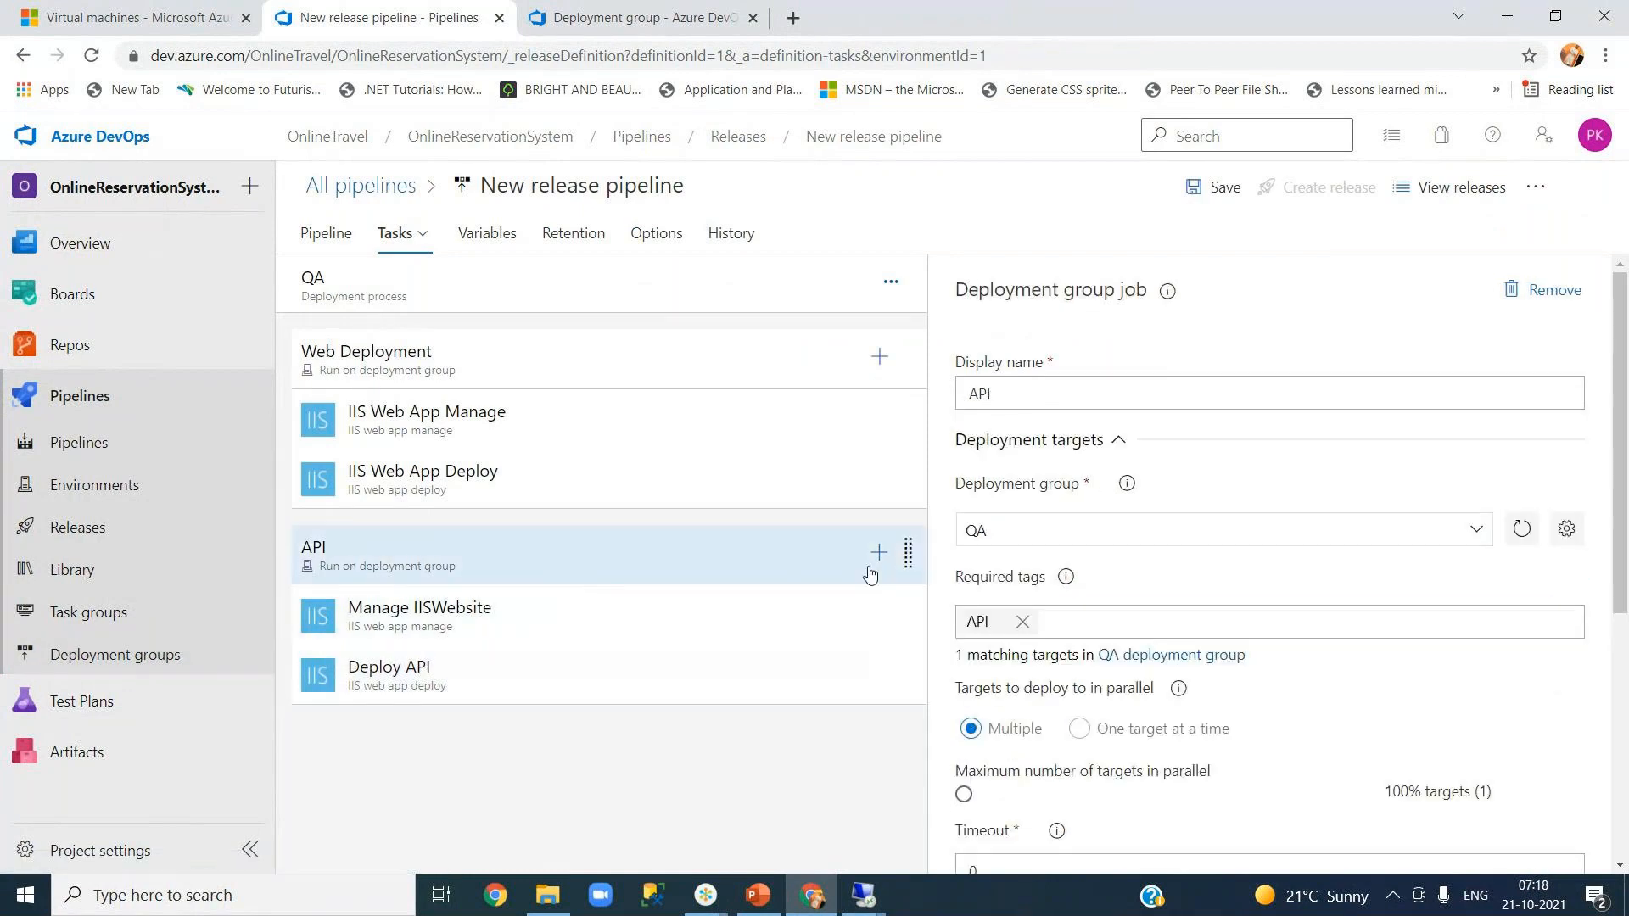
pyautogui.click(501, 667)
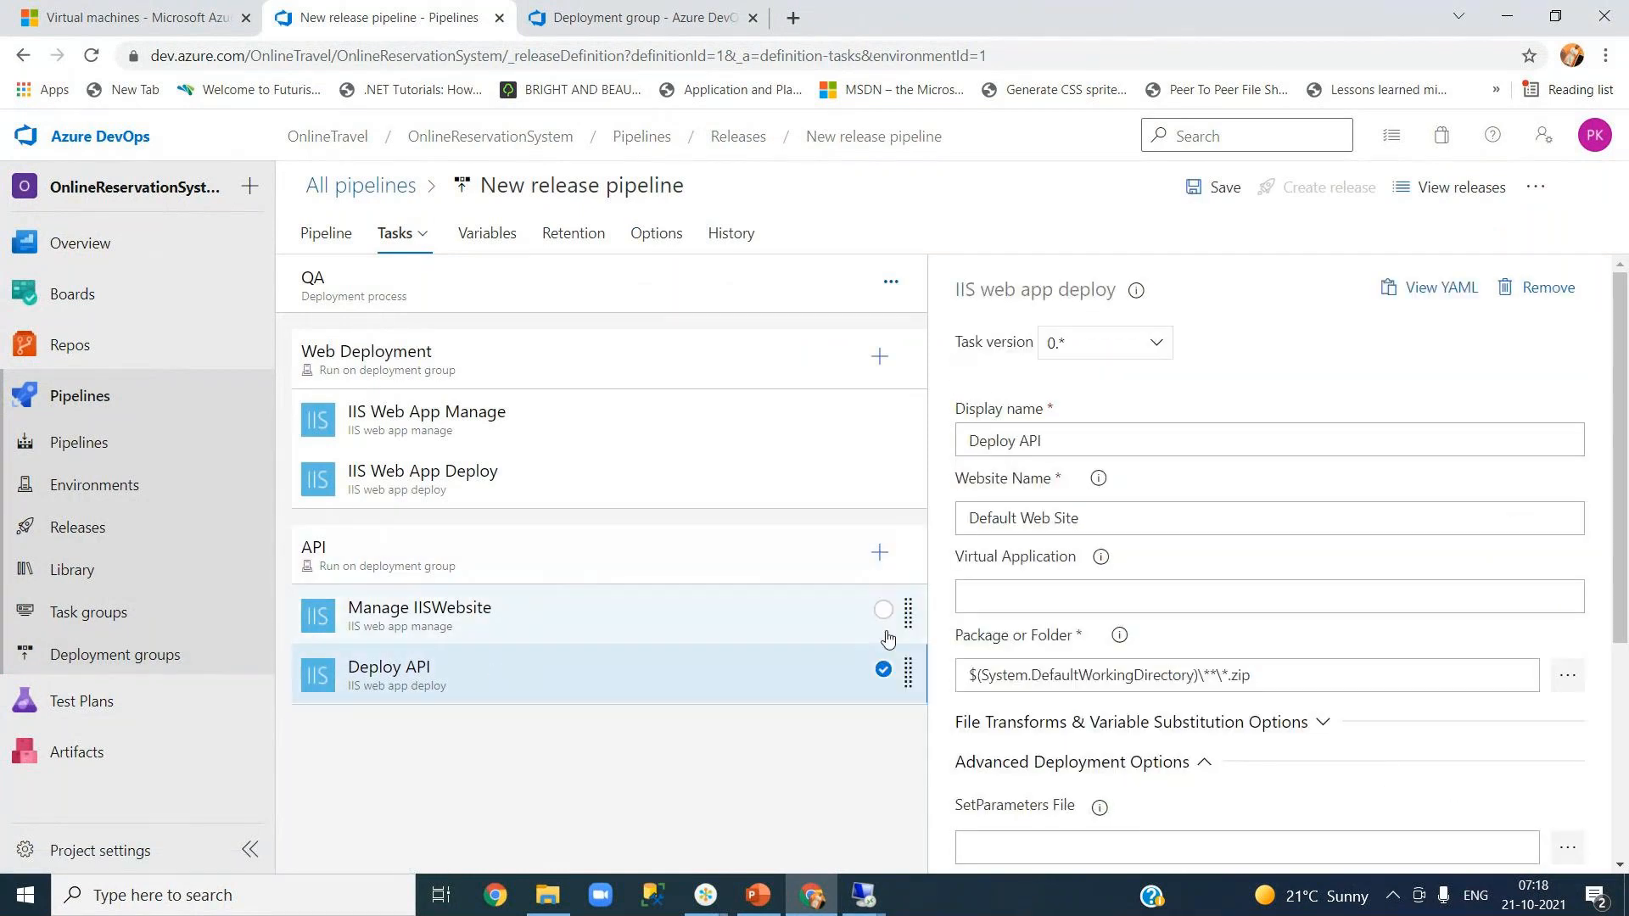
pyautogui.click(985, 599)
pyautogui.write('API')
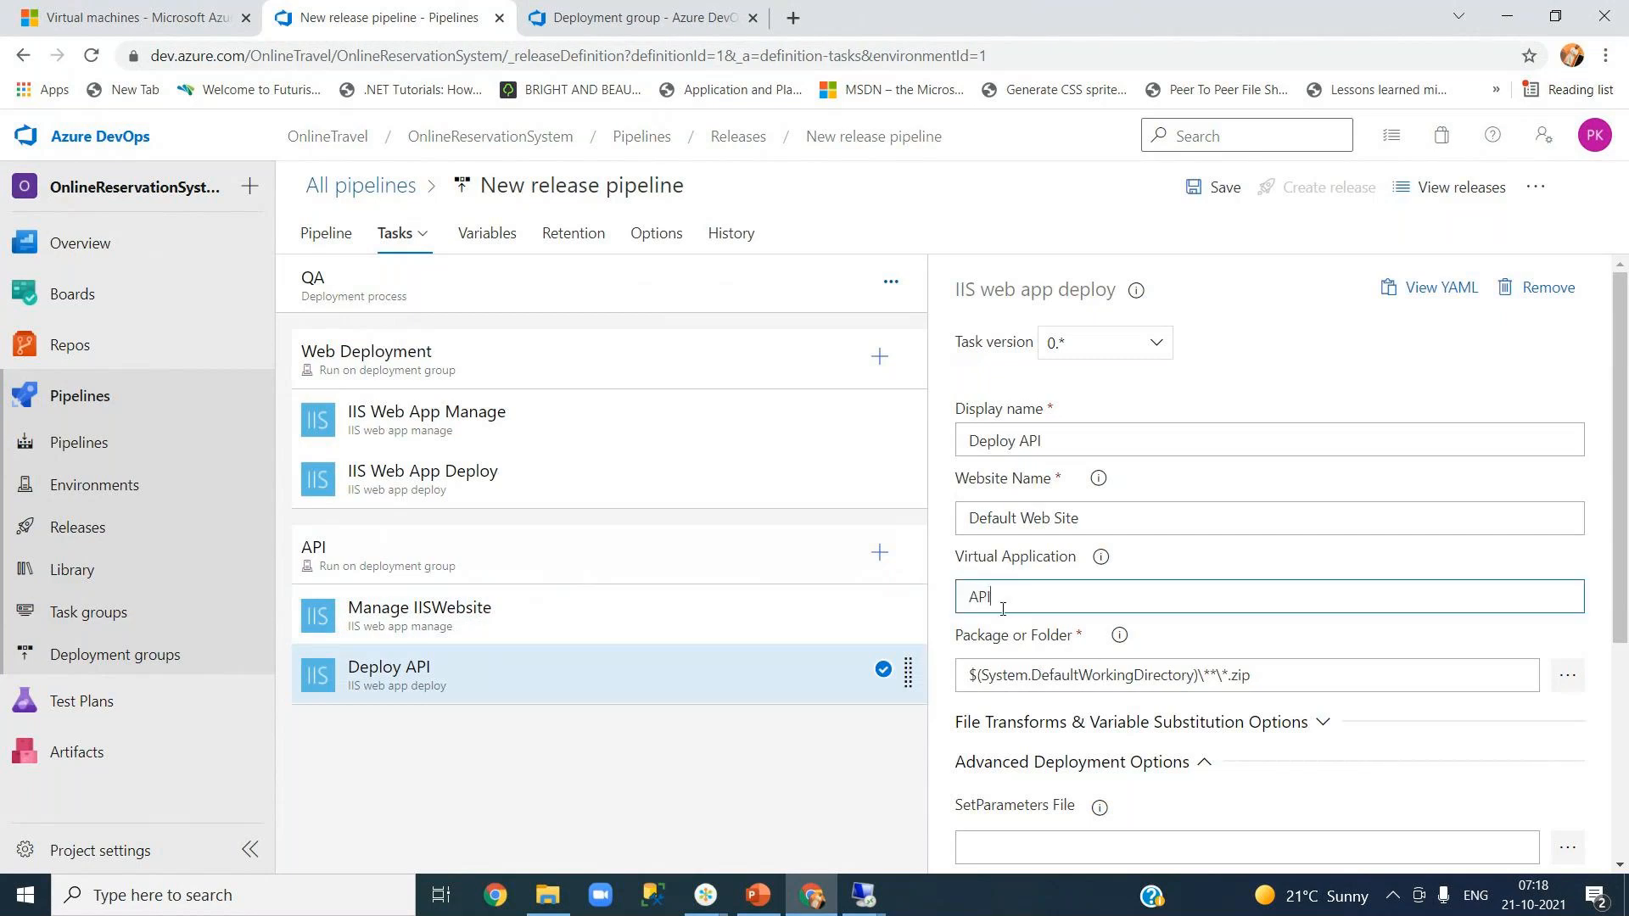
pyautogui.click(1280, 653)
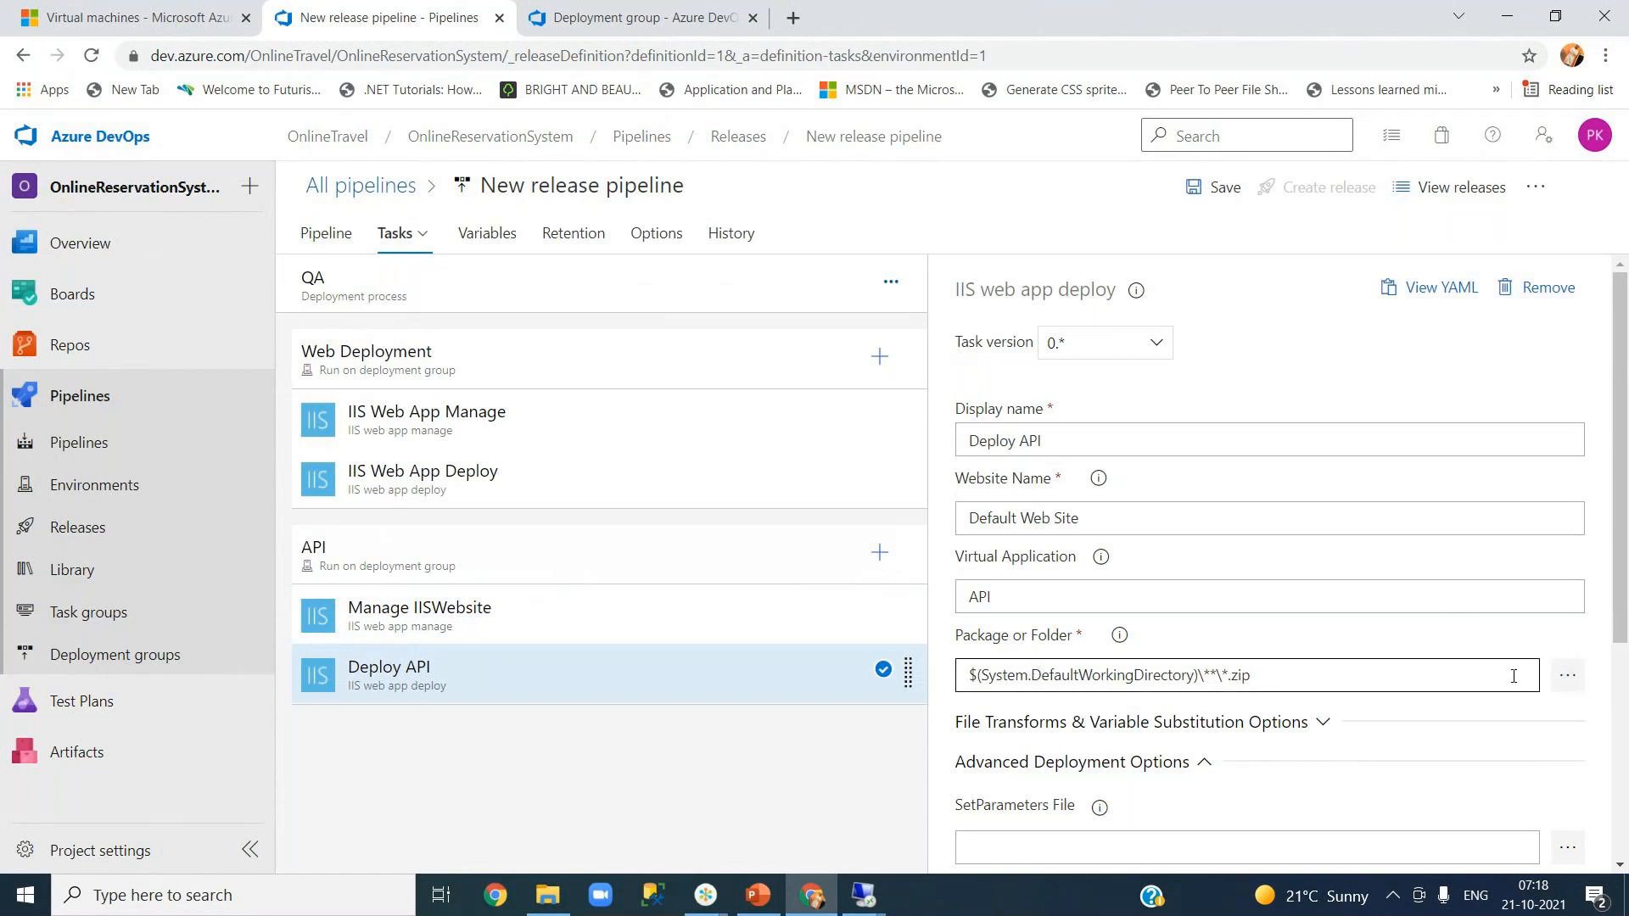
# - Set the Package or Folder to drop/MicroServices.zip
pyautogui.click(1569, 678)
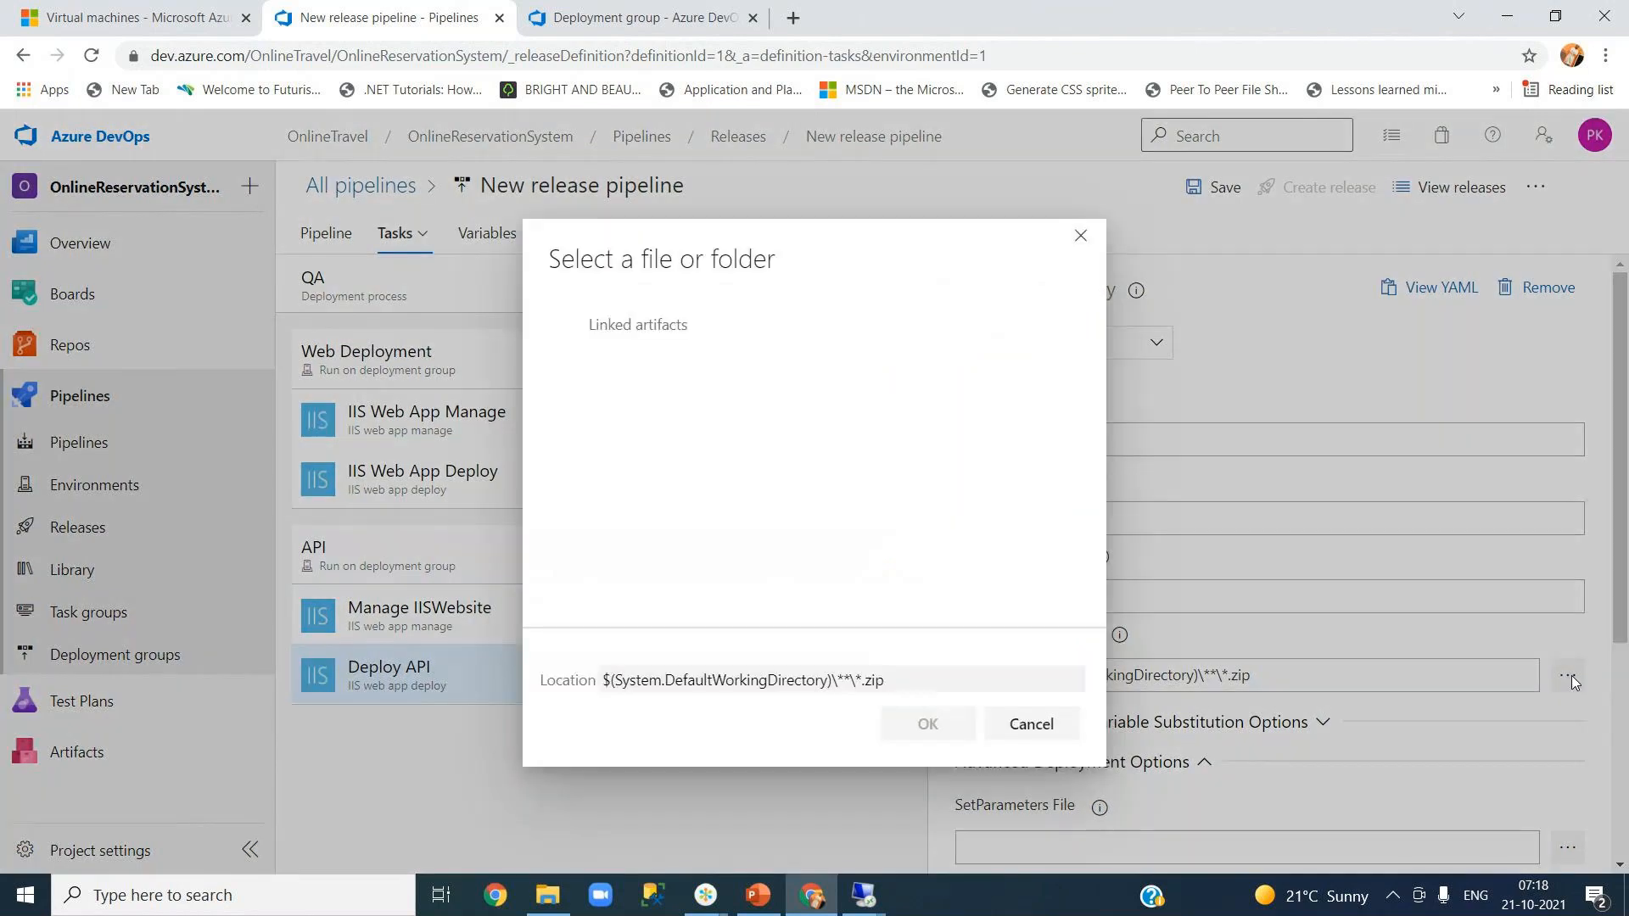
pyautogui.click(575, 349)
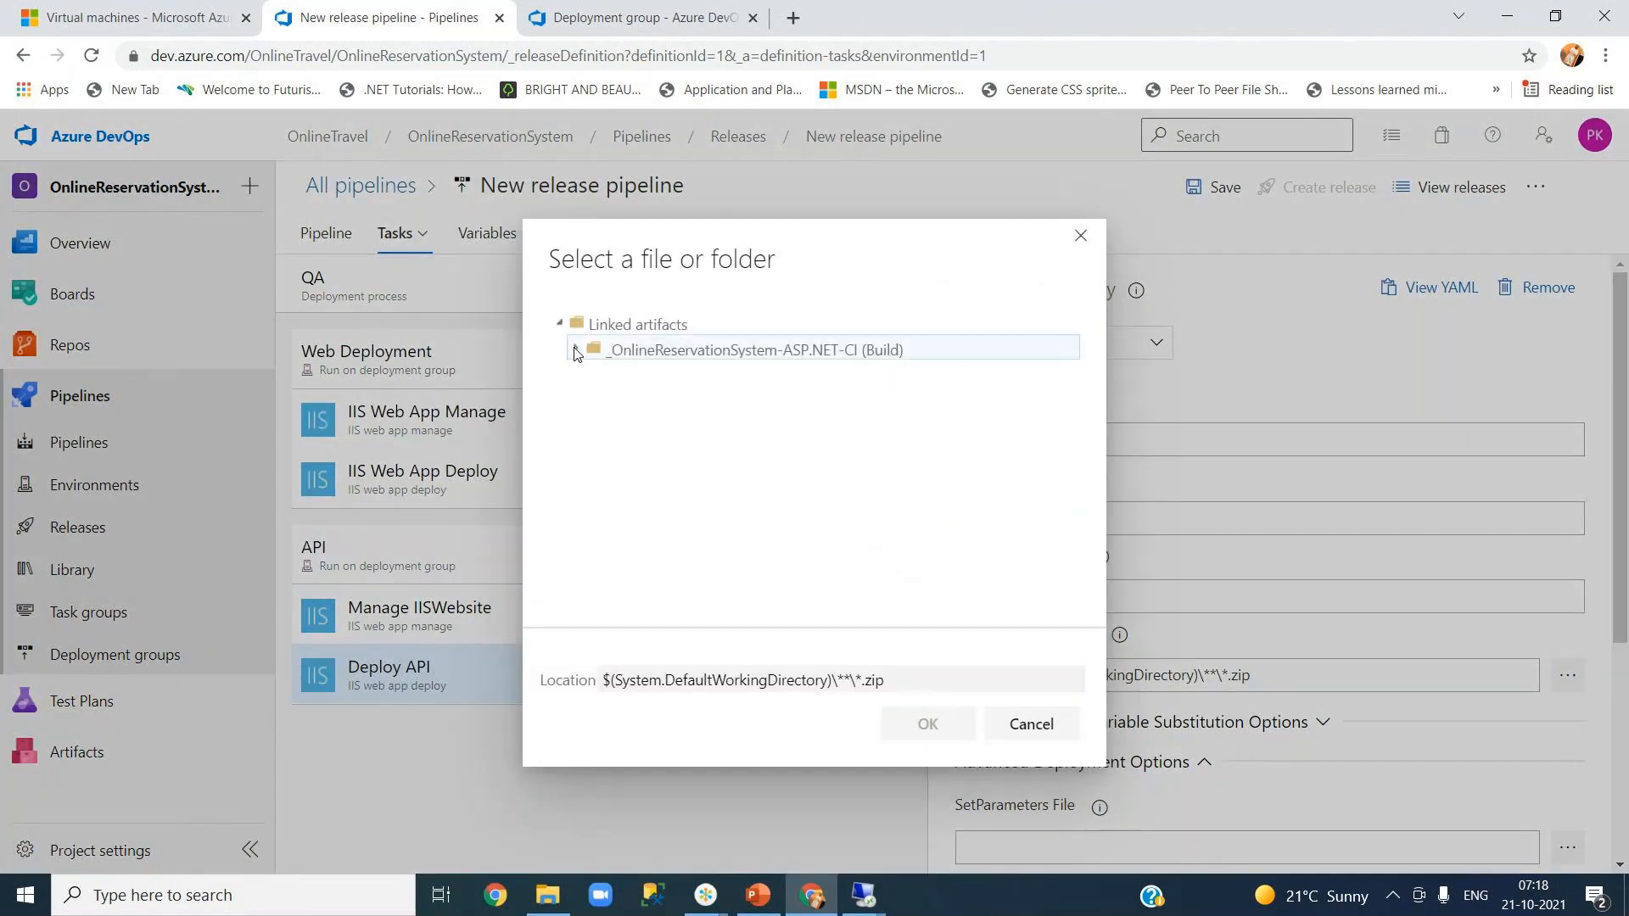
pyautogui.click(593, 375)
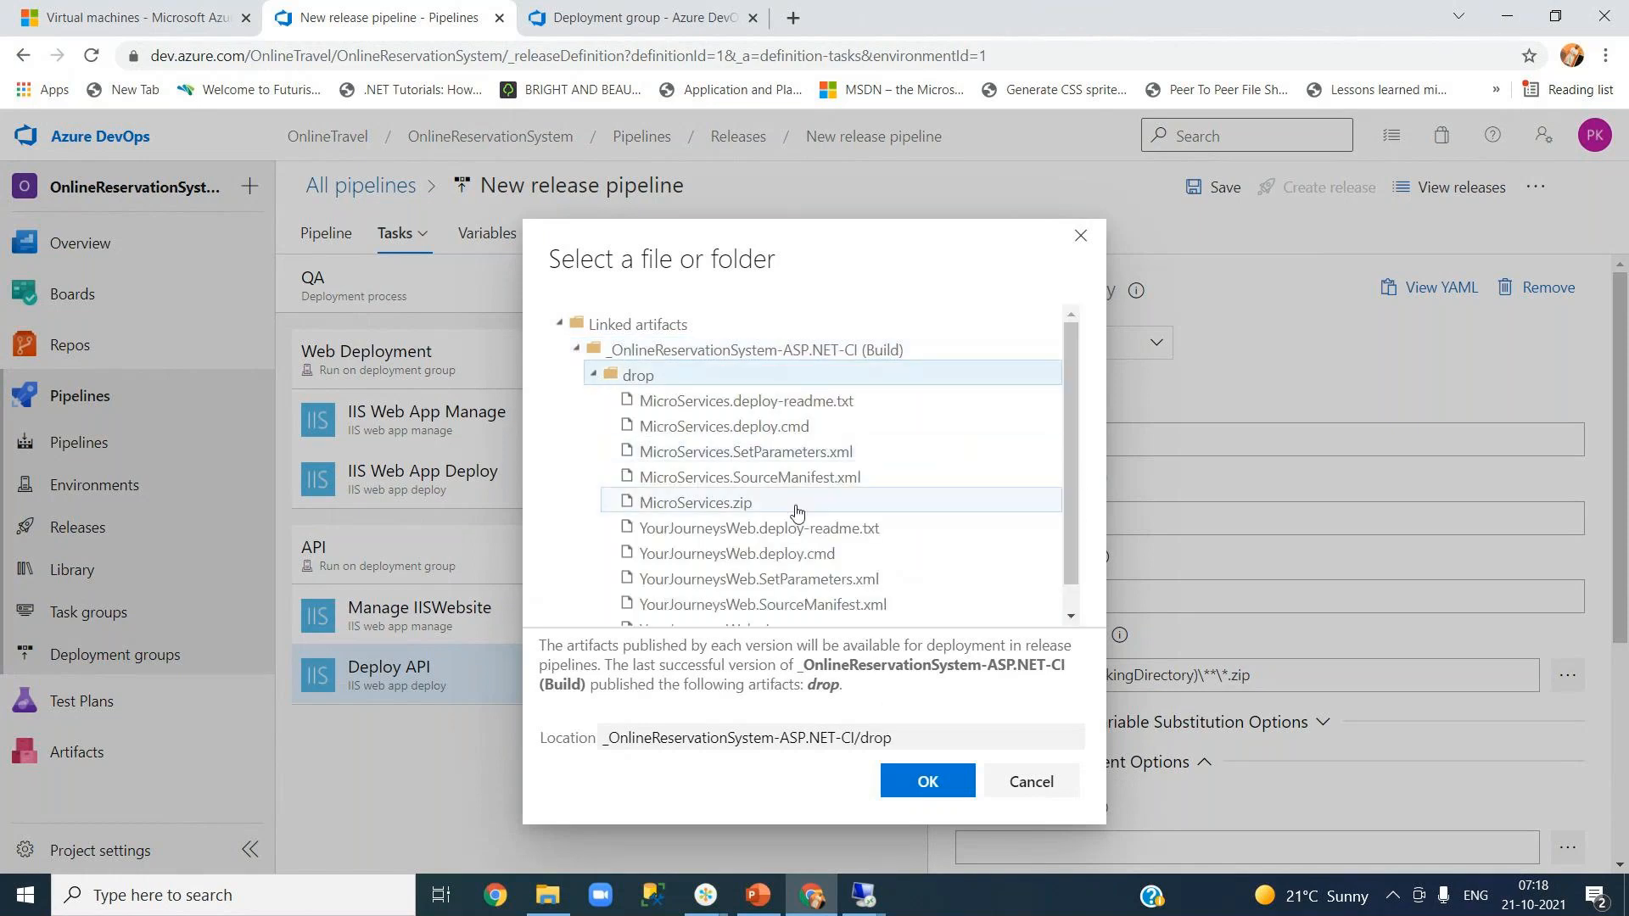
pyautogui.click(744, 505)
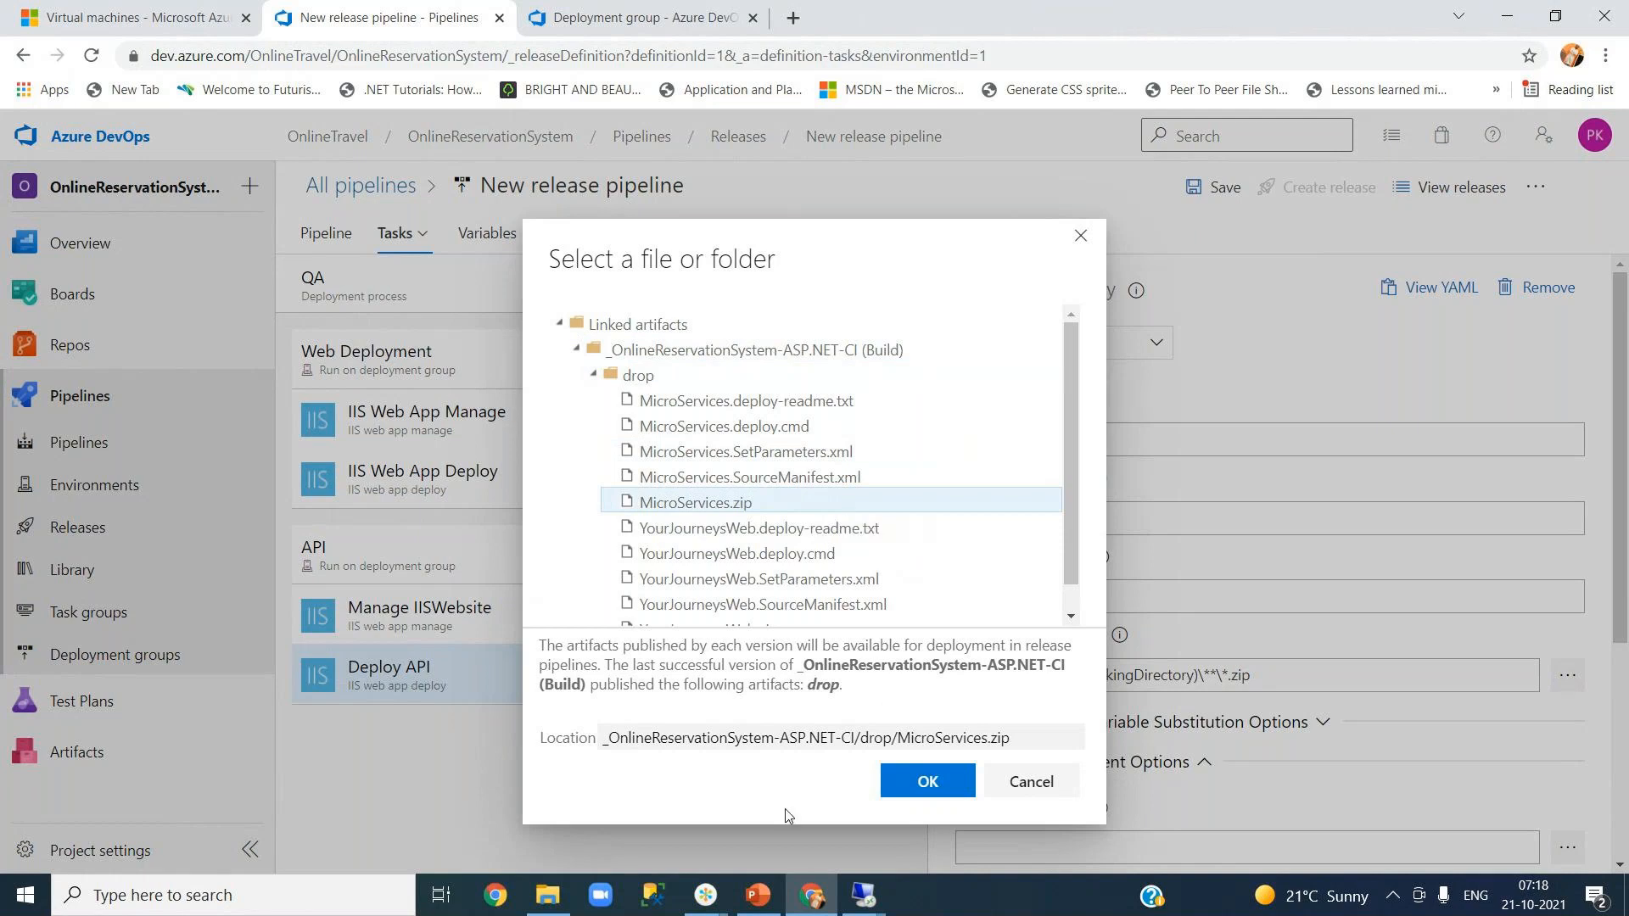
pyautogui.click(920, 788)
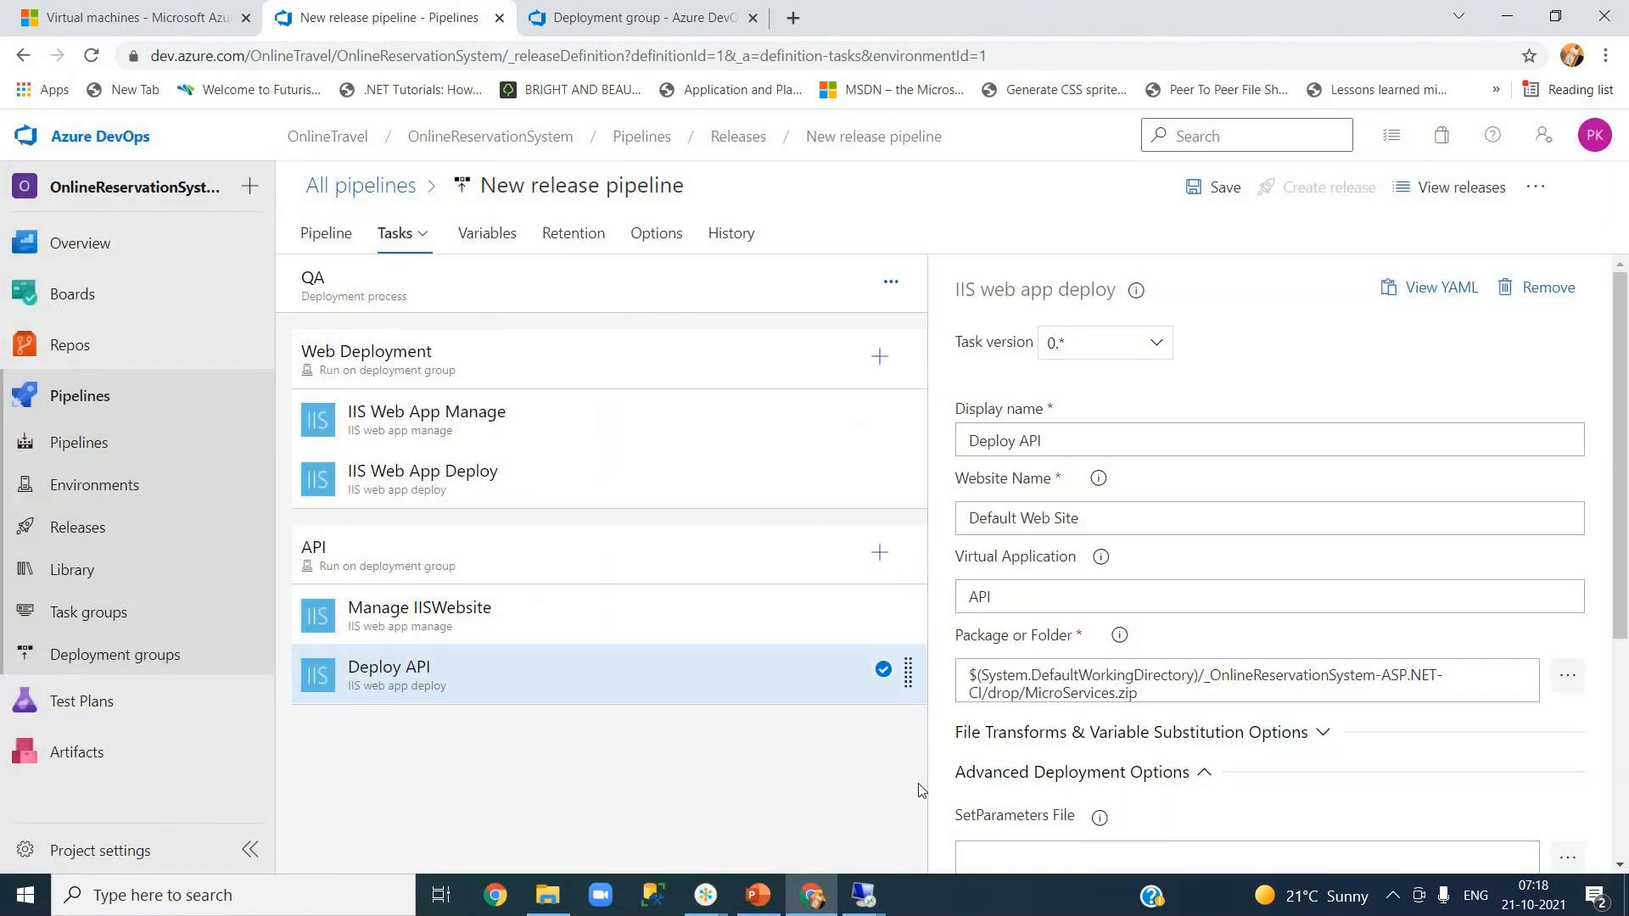
pyautogui.moveTo(1622, 592); pyautogui.dragTo(1625, 779)
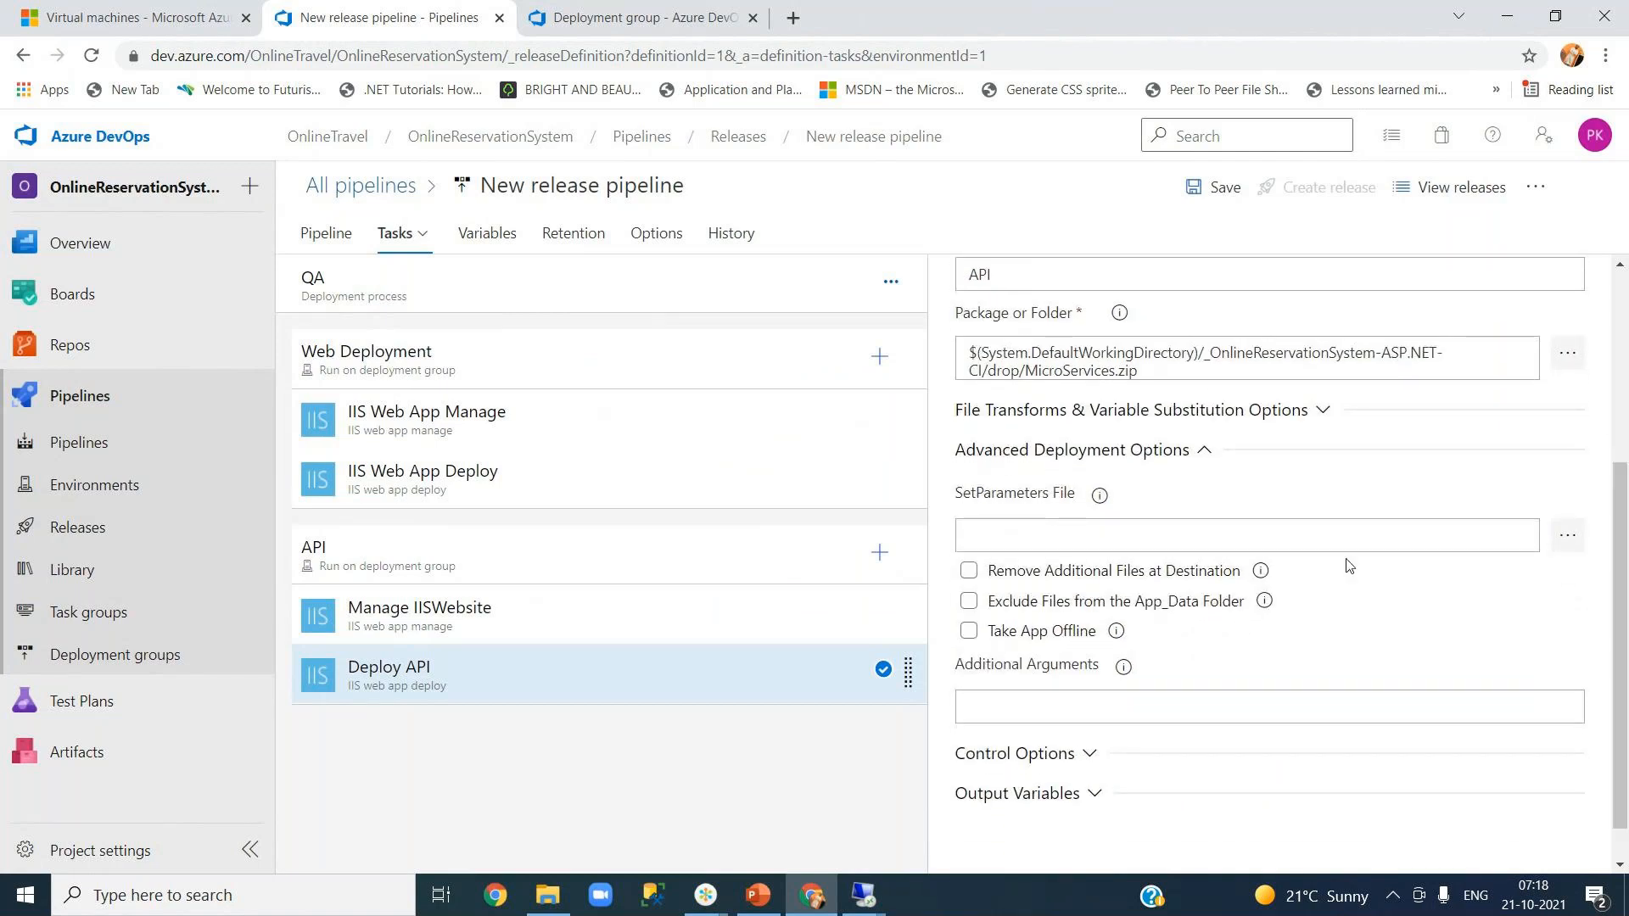
pyautogui.moveTo(1622, 697); pyautogui.dragTo(1612, 509)
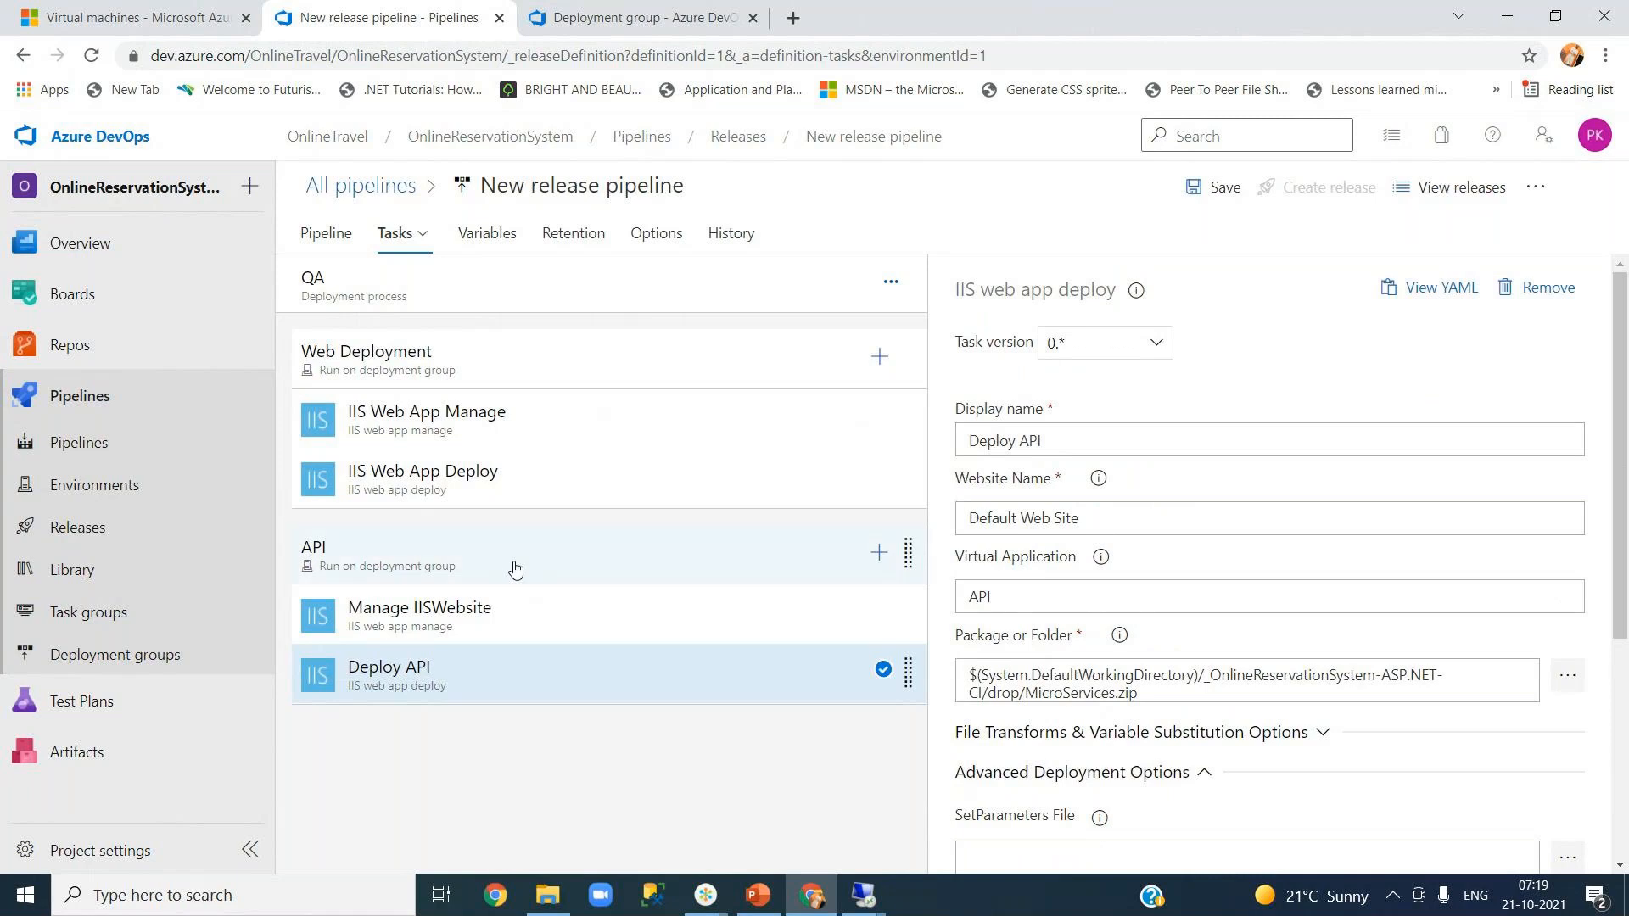
# - Save the New release pipeline
pyautogui.click(1213, 189)
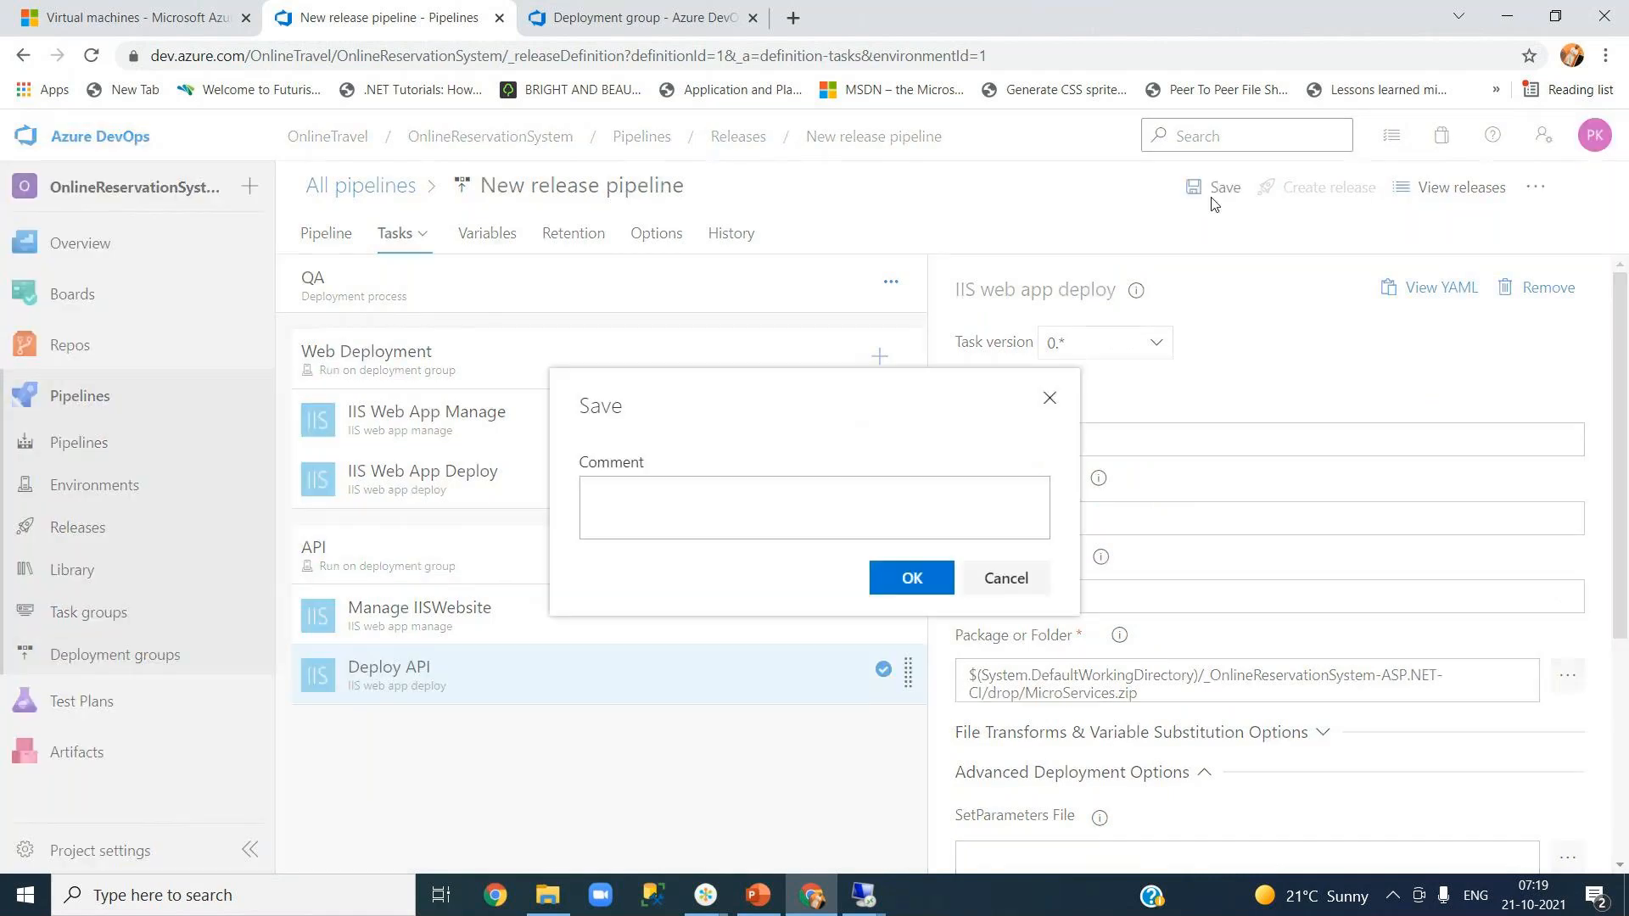
pyautogui.click(904, 593)
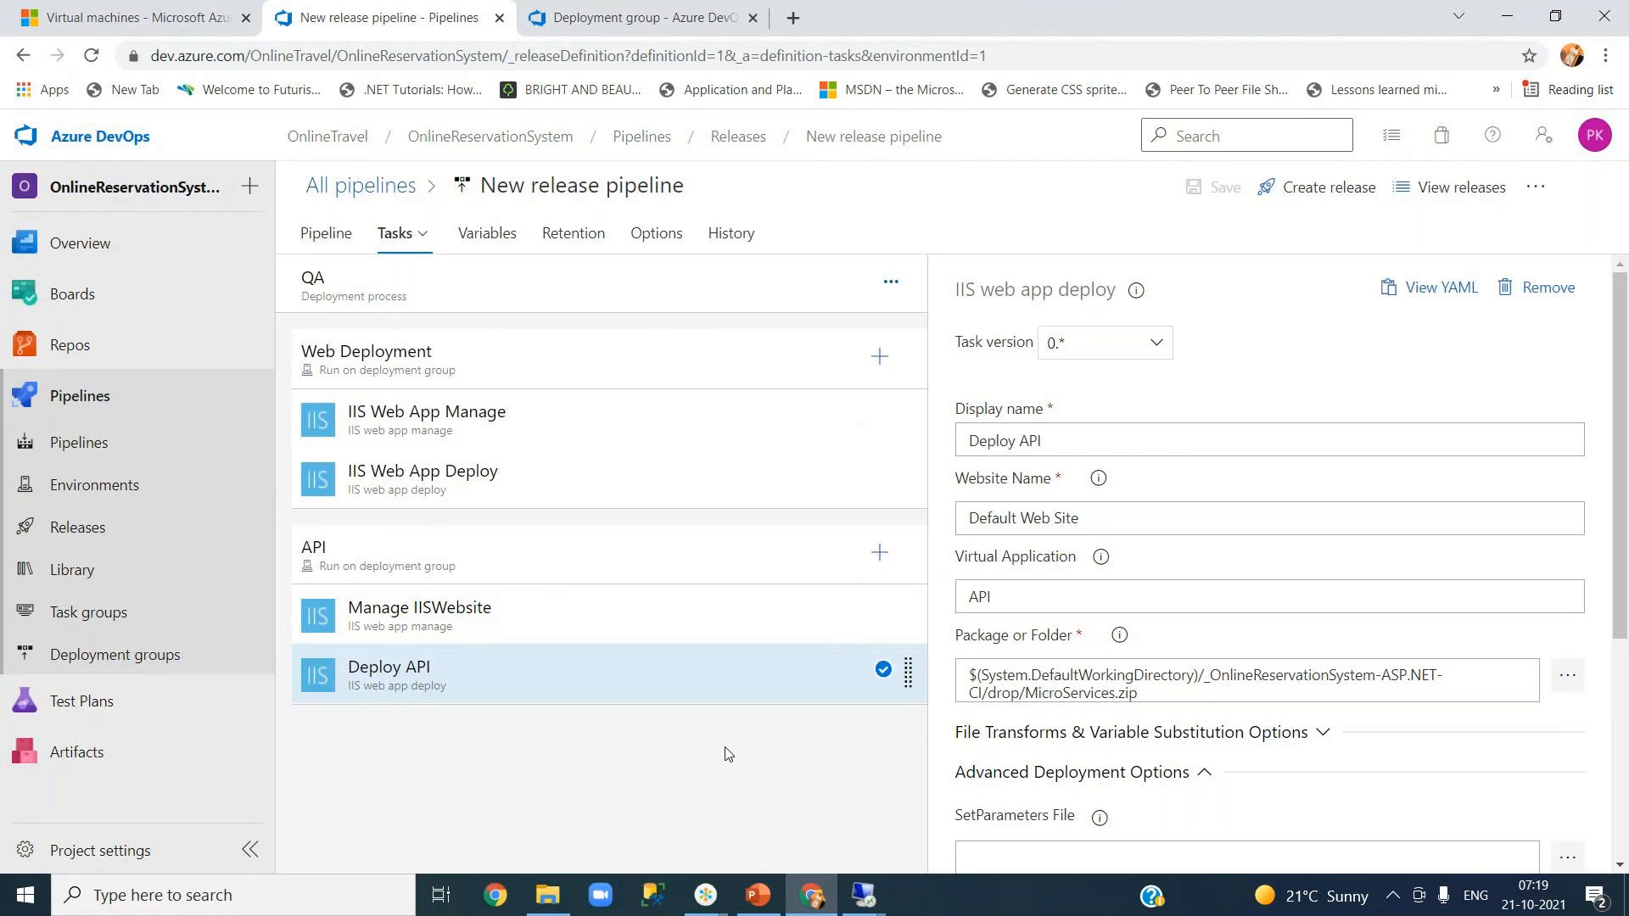
pyautogui.click(233, 903)
# - Launch Visual Studio 2019, open YourJourneys.sln, view packages.config, then return to Chrome
pyautogui.write('visua')
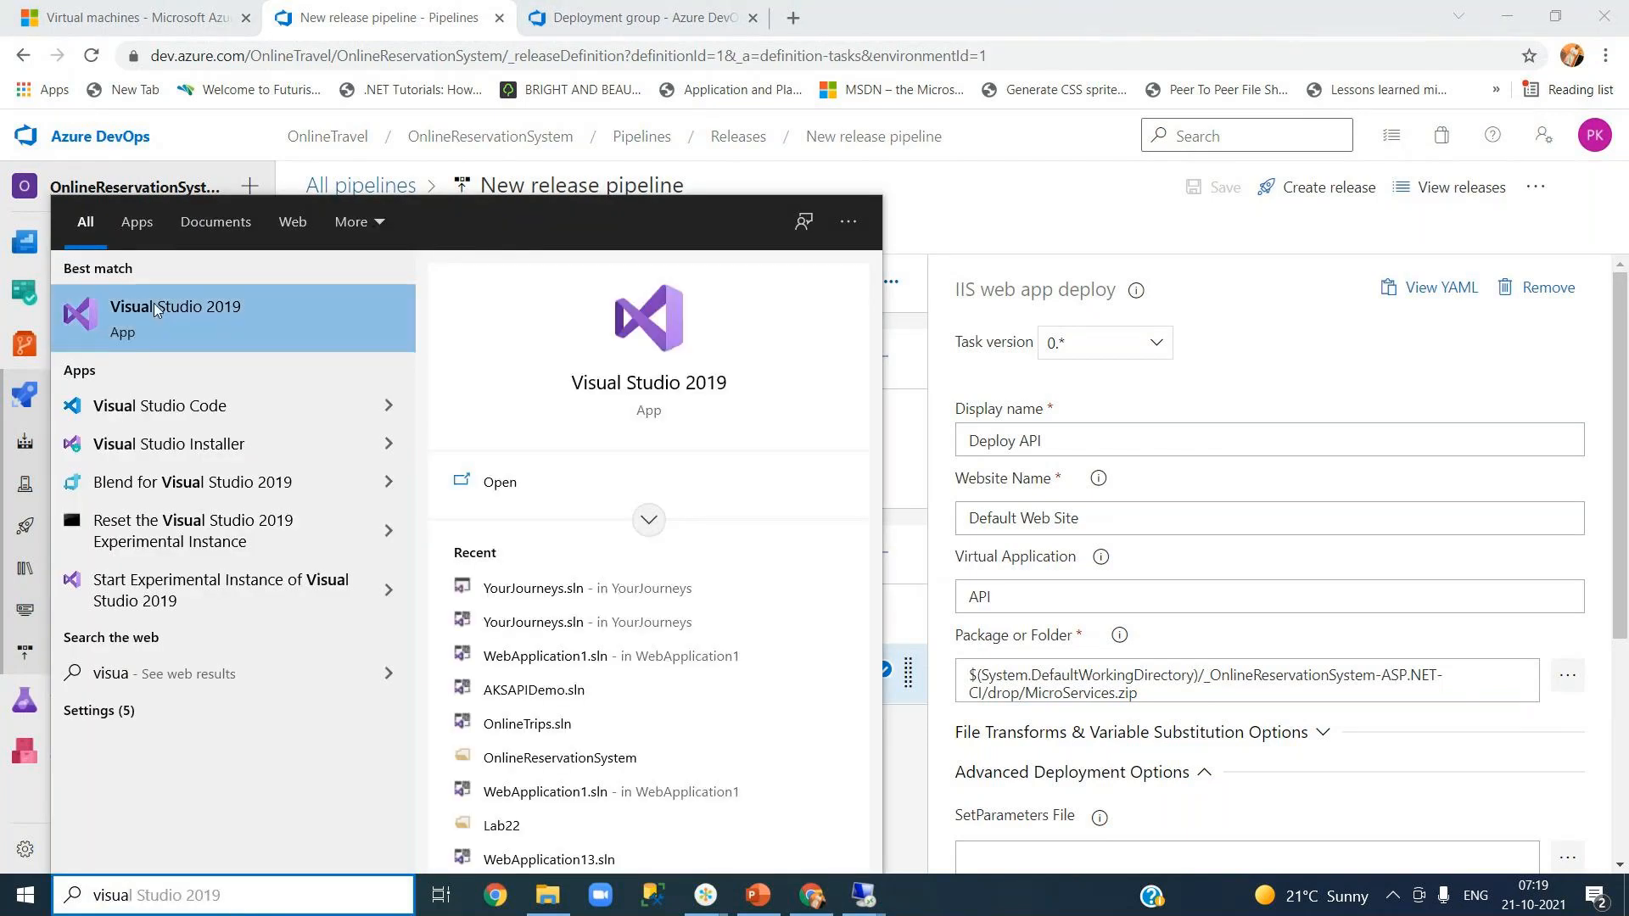
pyautogui.click(191, 317)
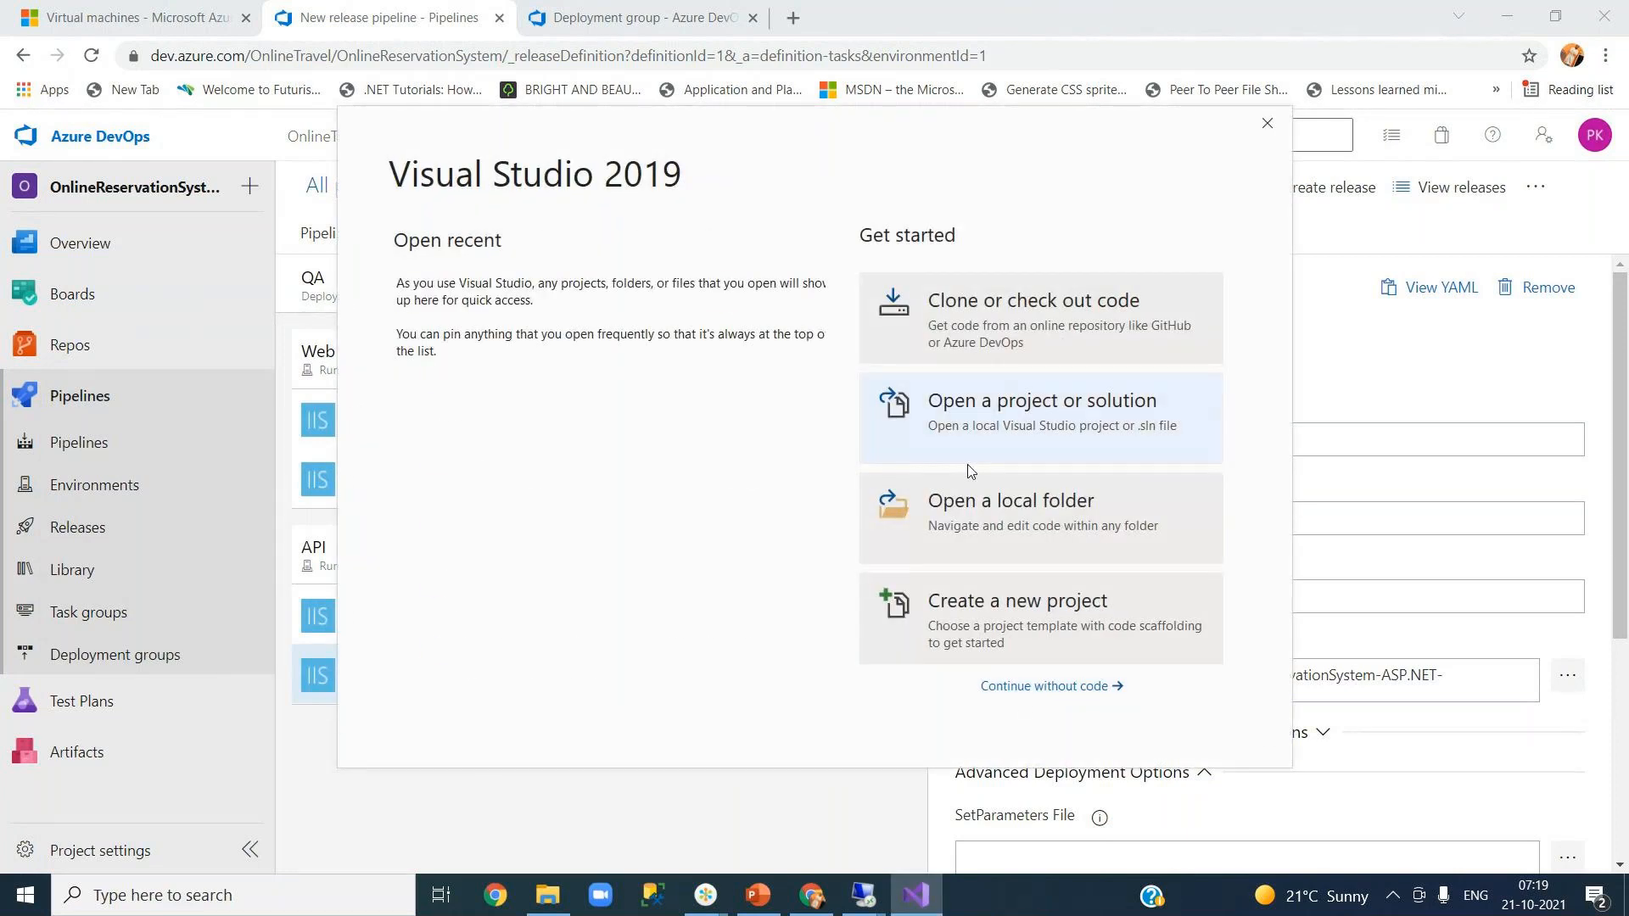
pyautogui.click(576, 388)
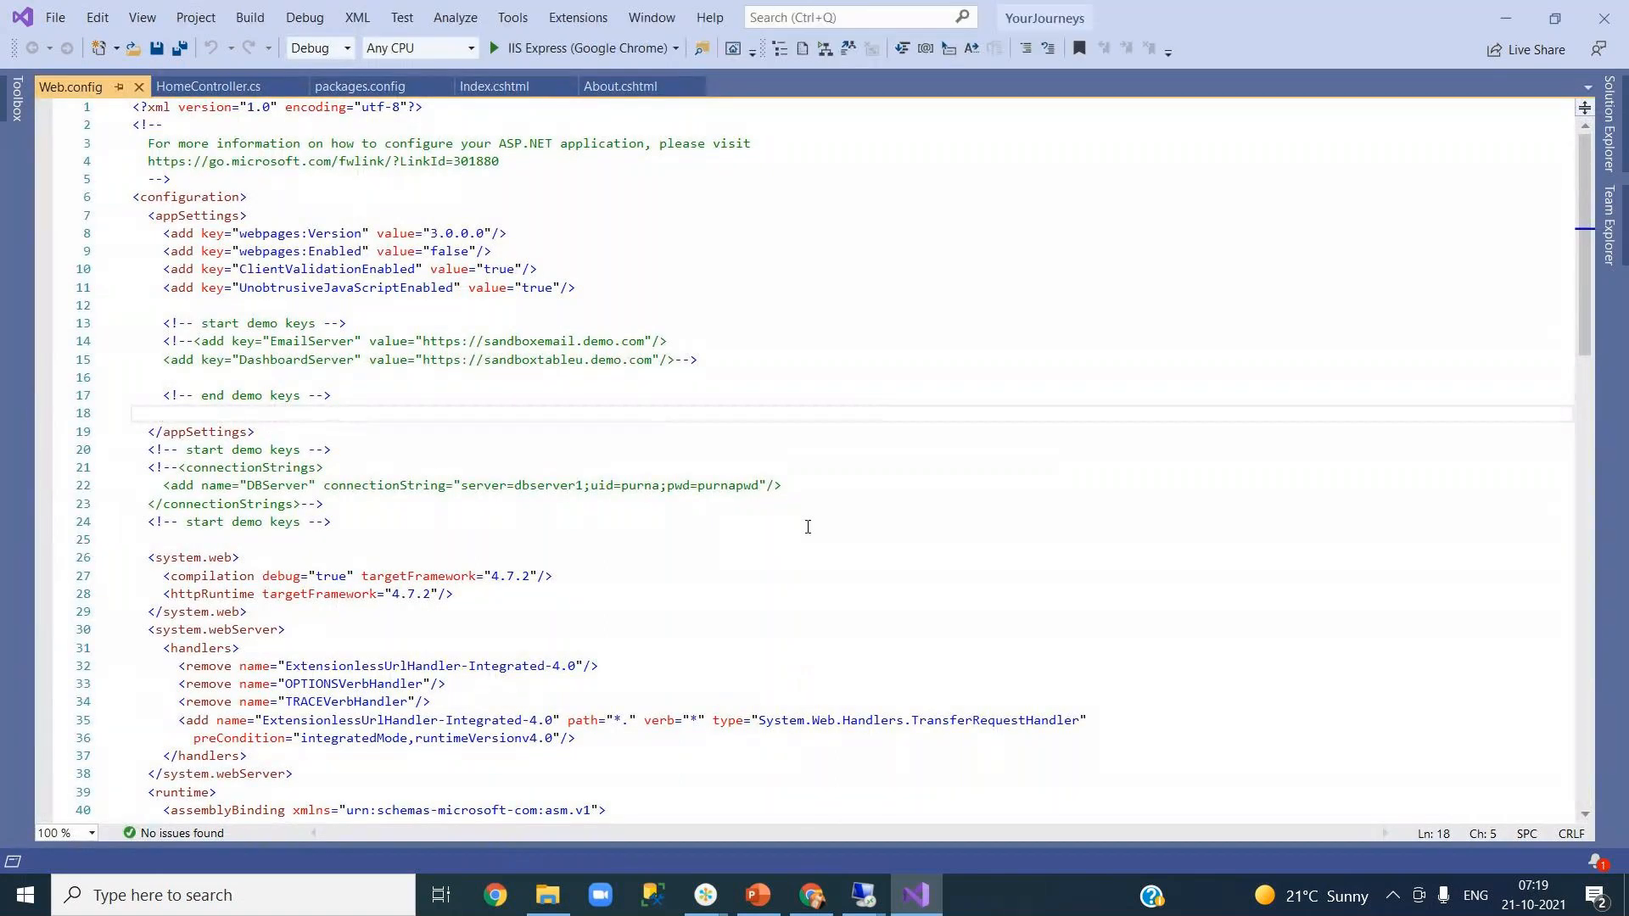
pyautogui.click(330, 90)
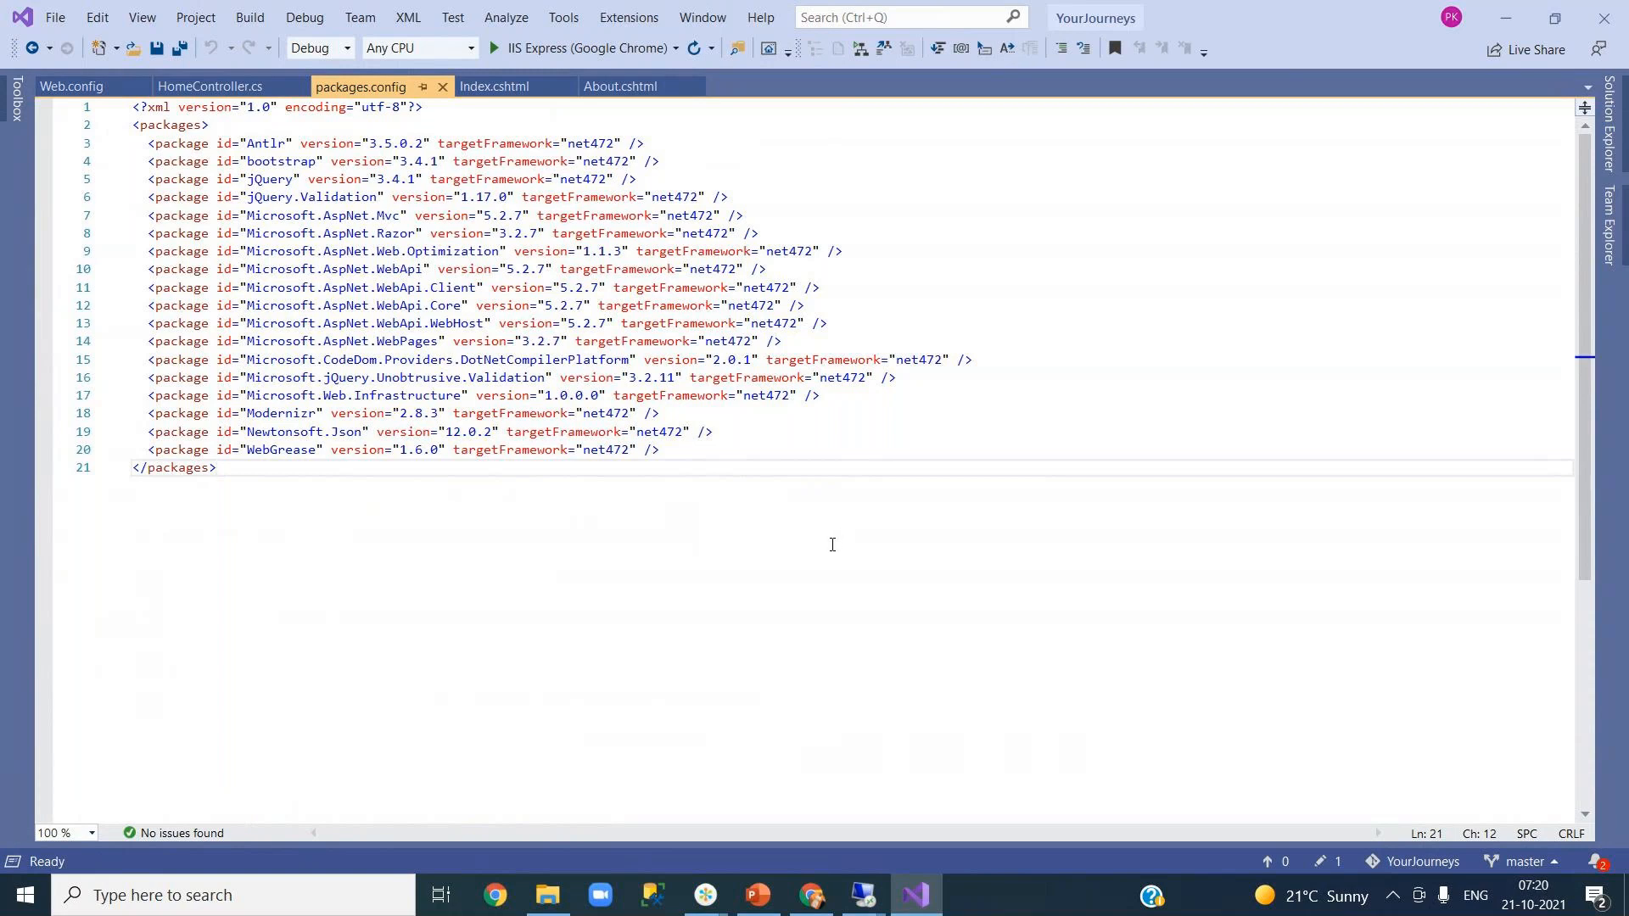
pyautogui.click(798, 908)
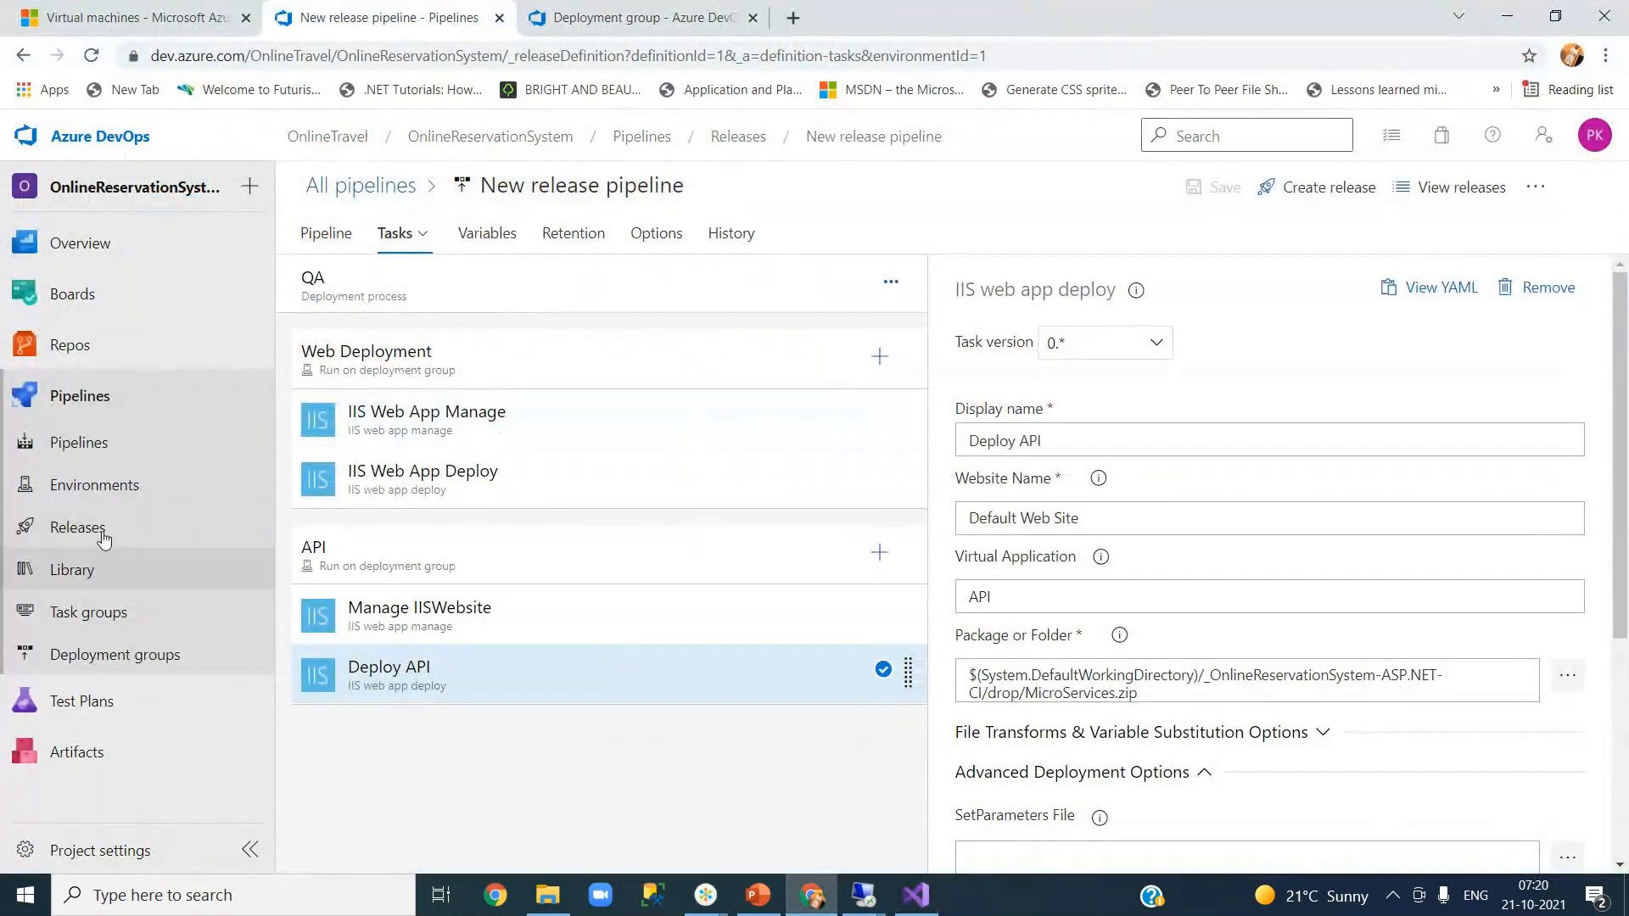
# - Open the OnlineReservationSystem-ASP.NET-CI build pipeline in a new tab for editing
pyautogui.middleClick(70, 450)
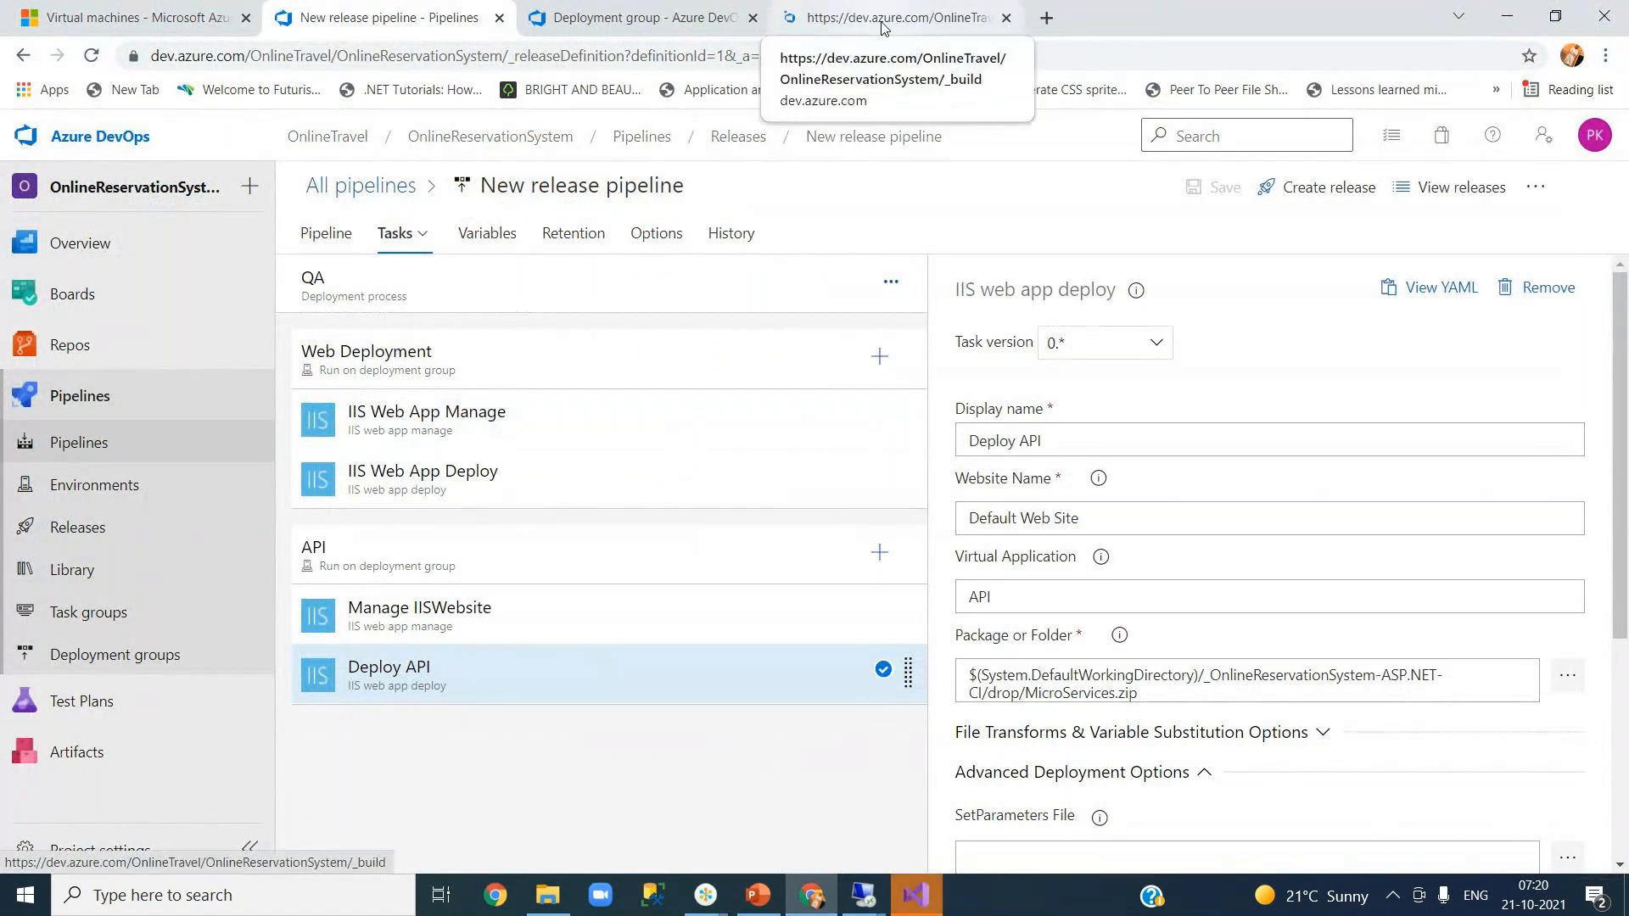
pyautogui.click(882, 27)
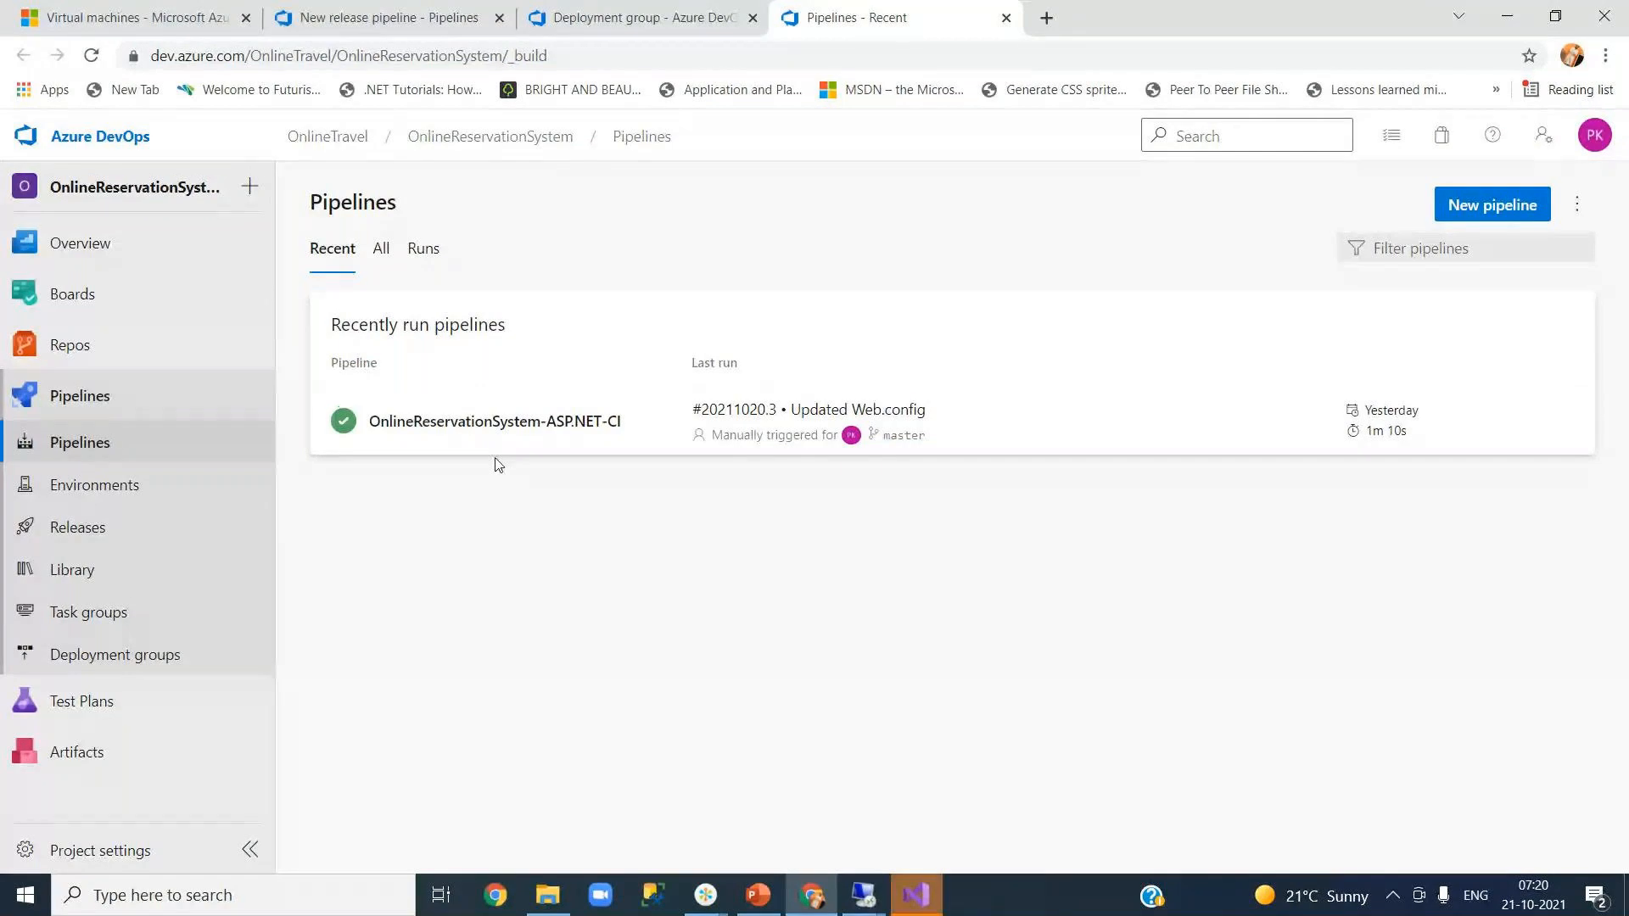
pyautogui.click(486, 421)
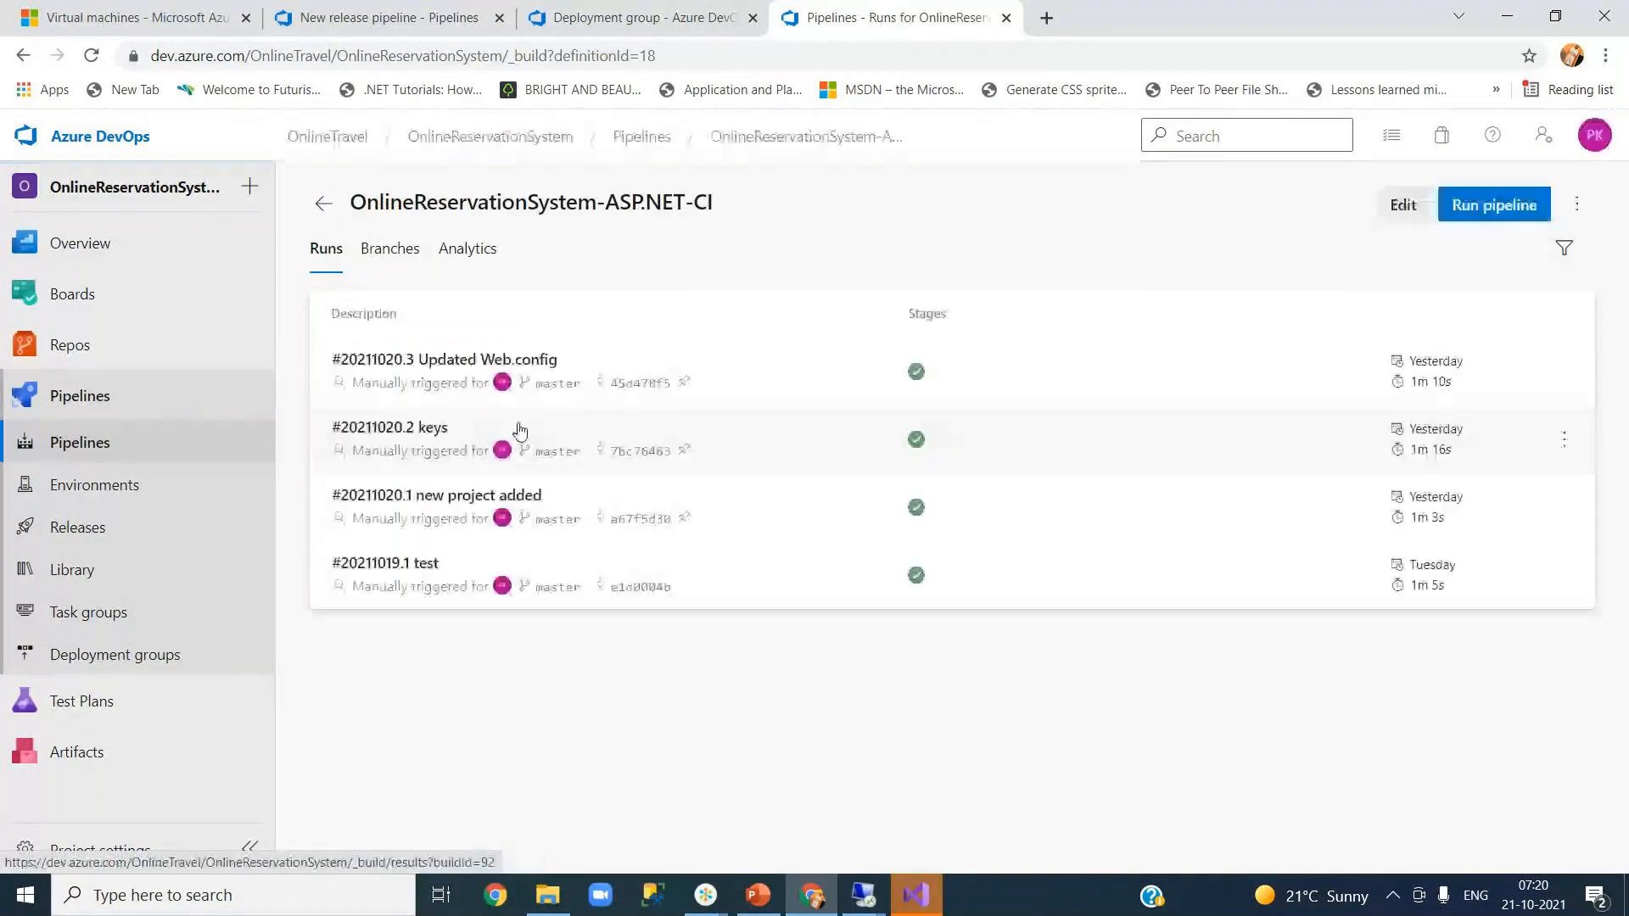
pyautogui.click(1404, 208)
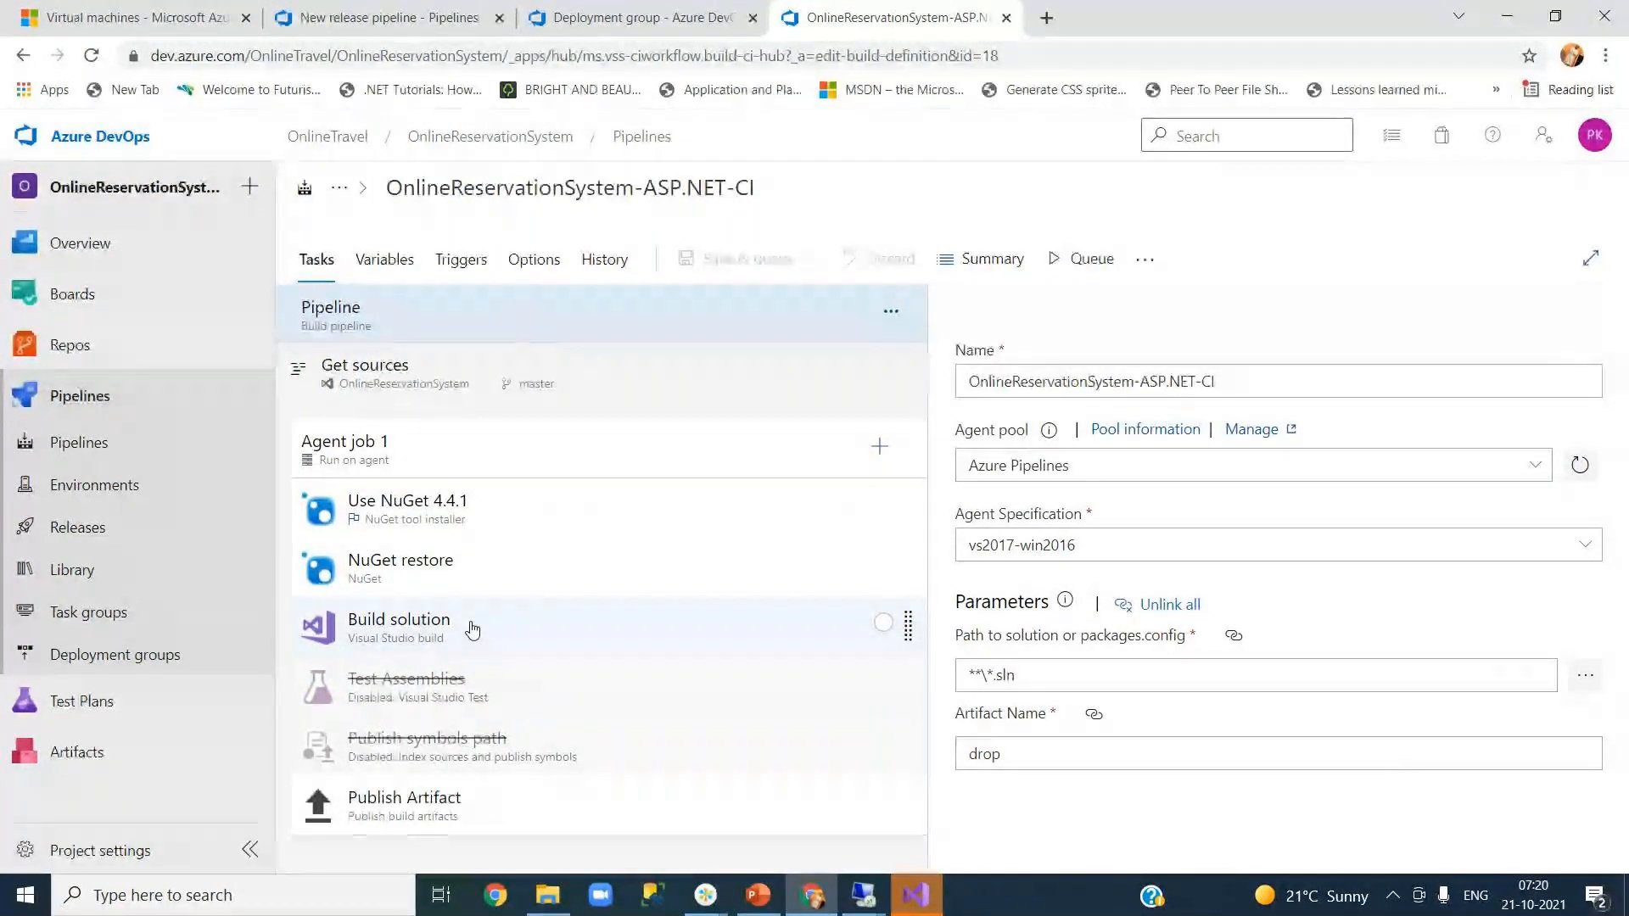
# - Enable continuous integration on master, save without queuing, and return to the release pipeline
pyautogui.click(451, 260)
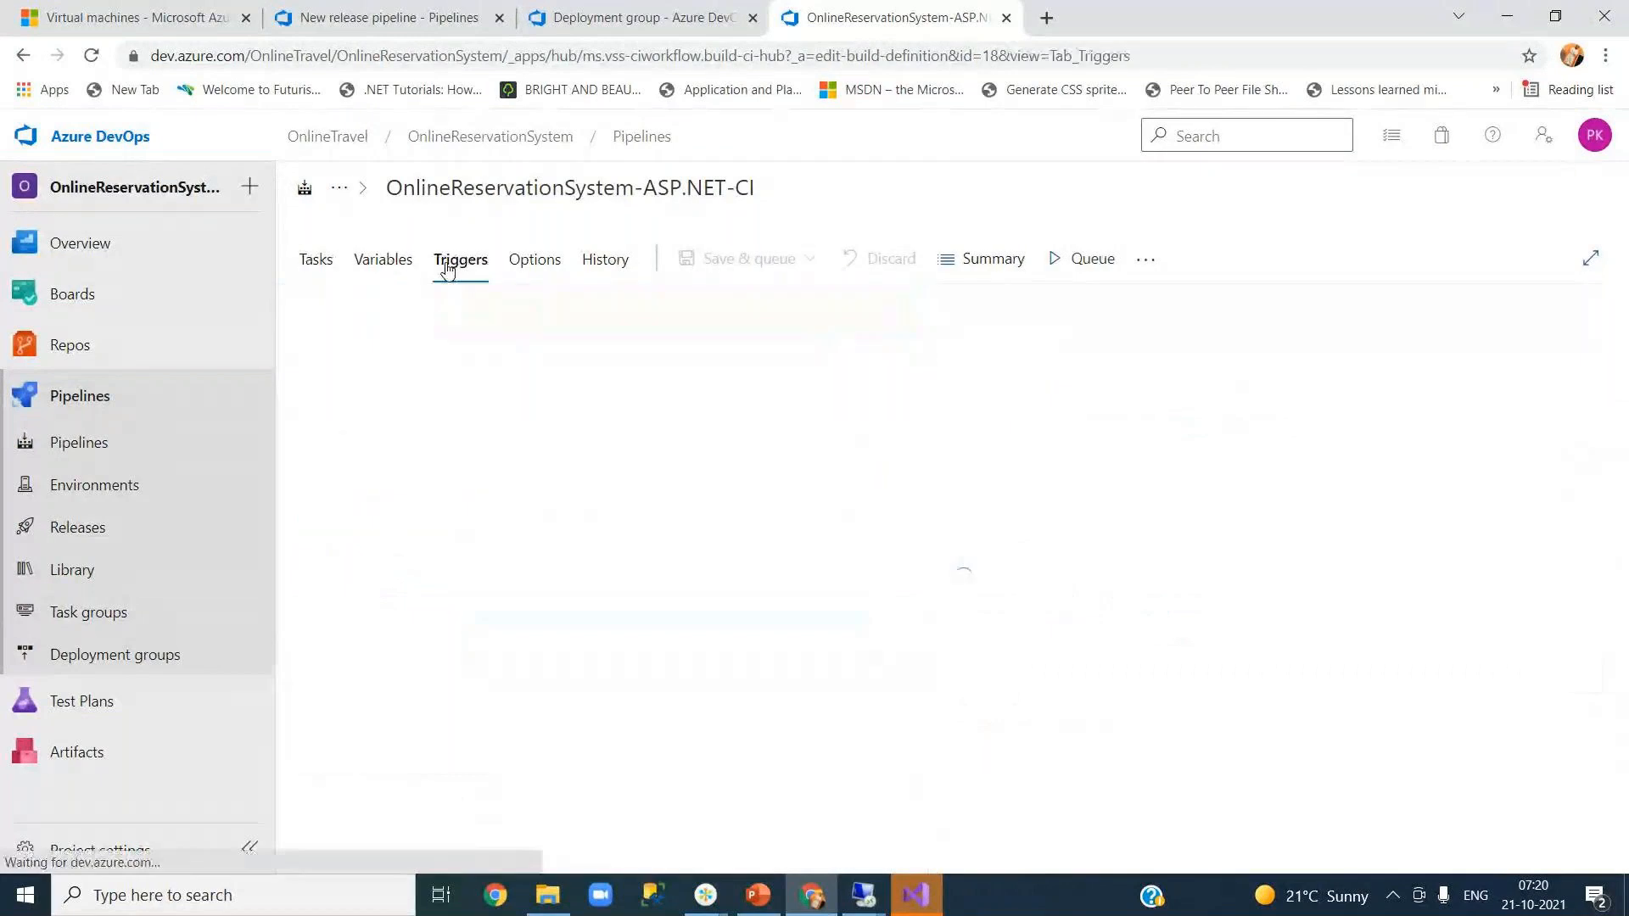
pyautogui.click(970, 371)
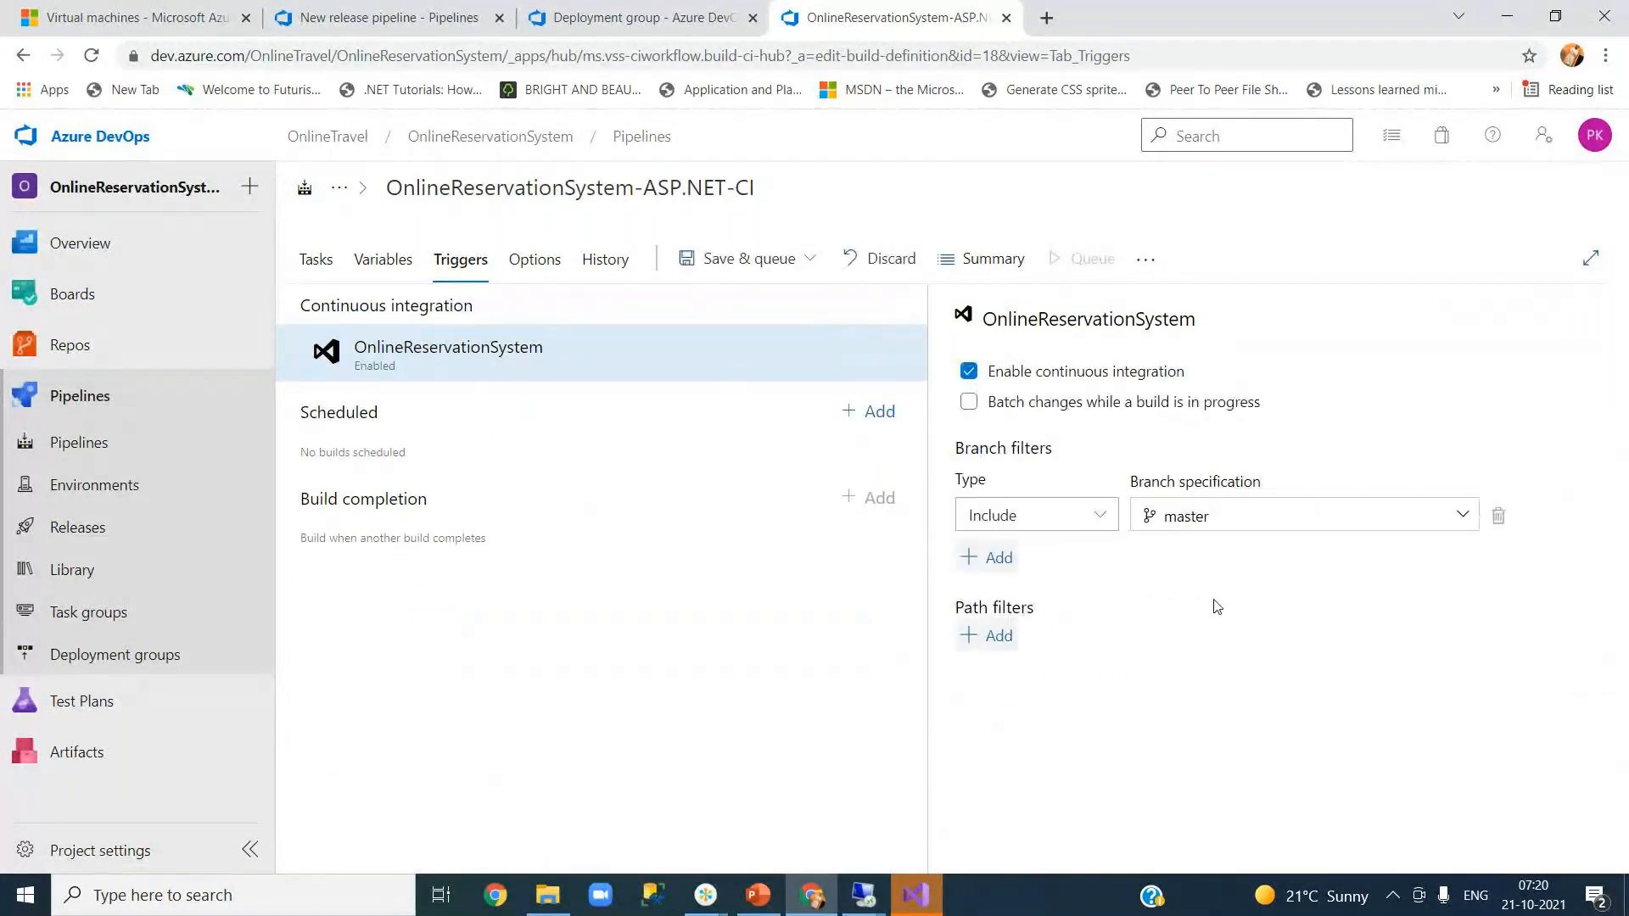
pyautogui.click(807, 259)
pyautogui.click(758, 333)
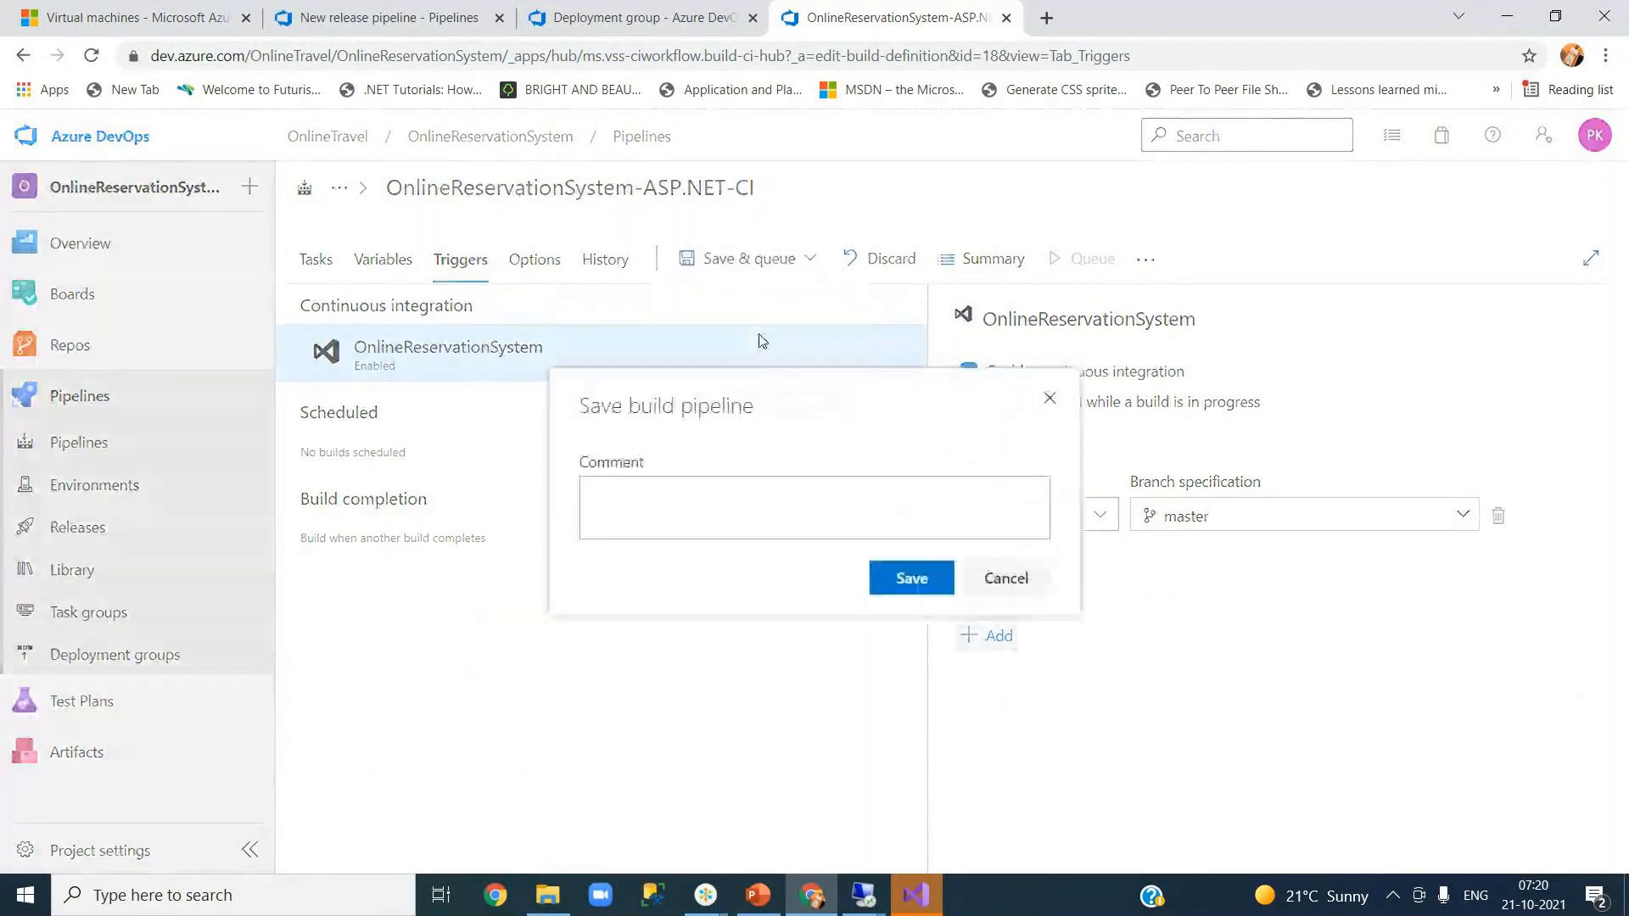
pyautogui.click(903, 584)
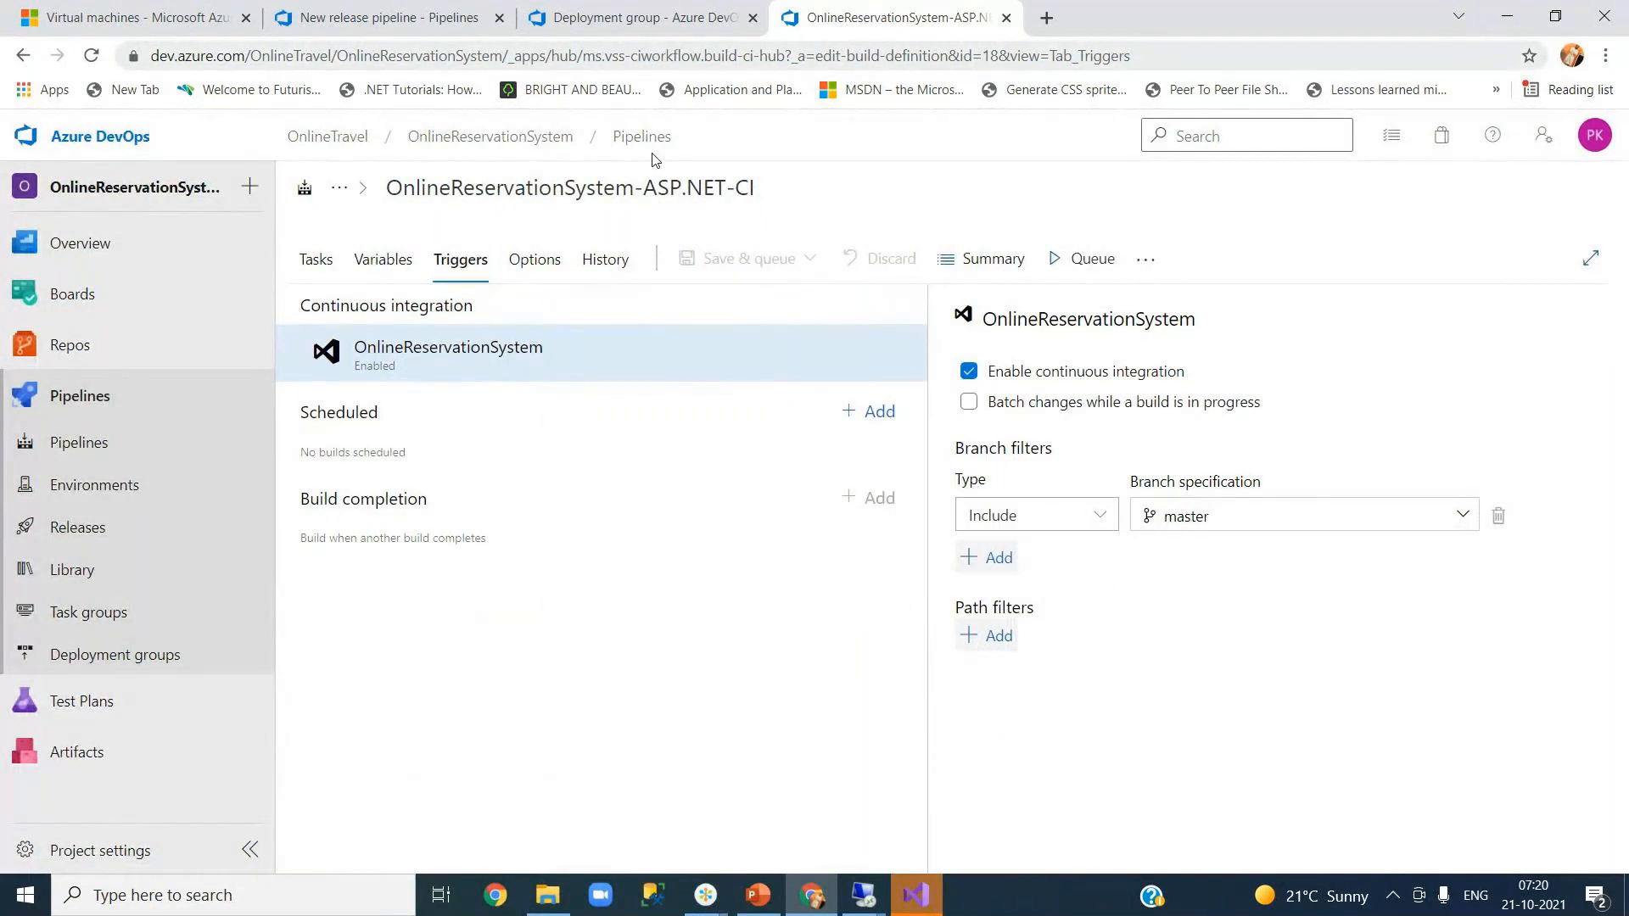
pyautogui.click(655, 23)
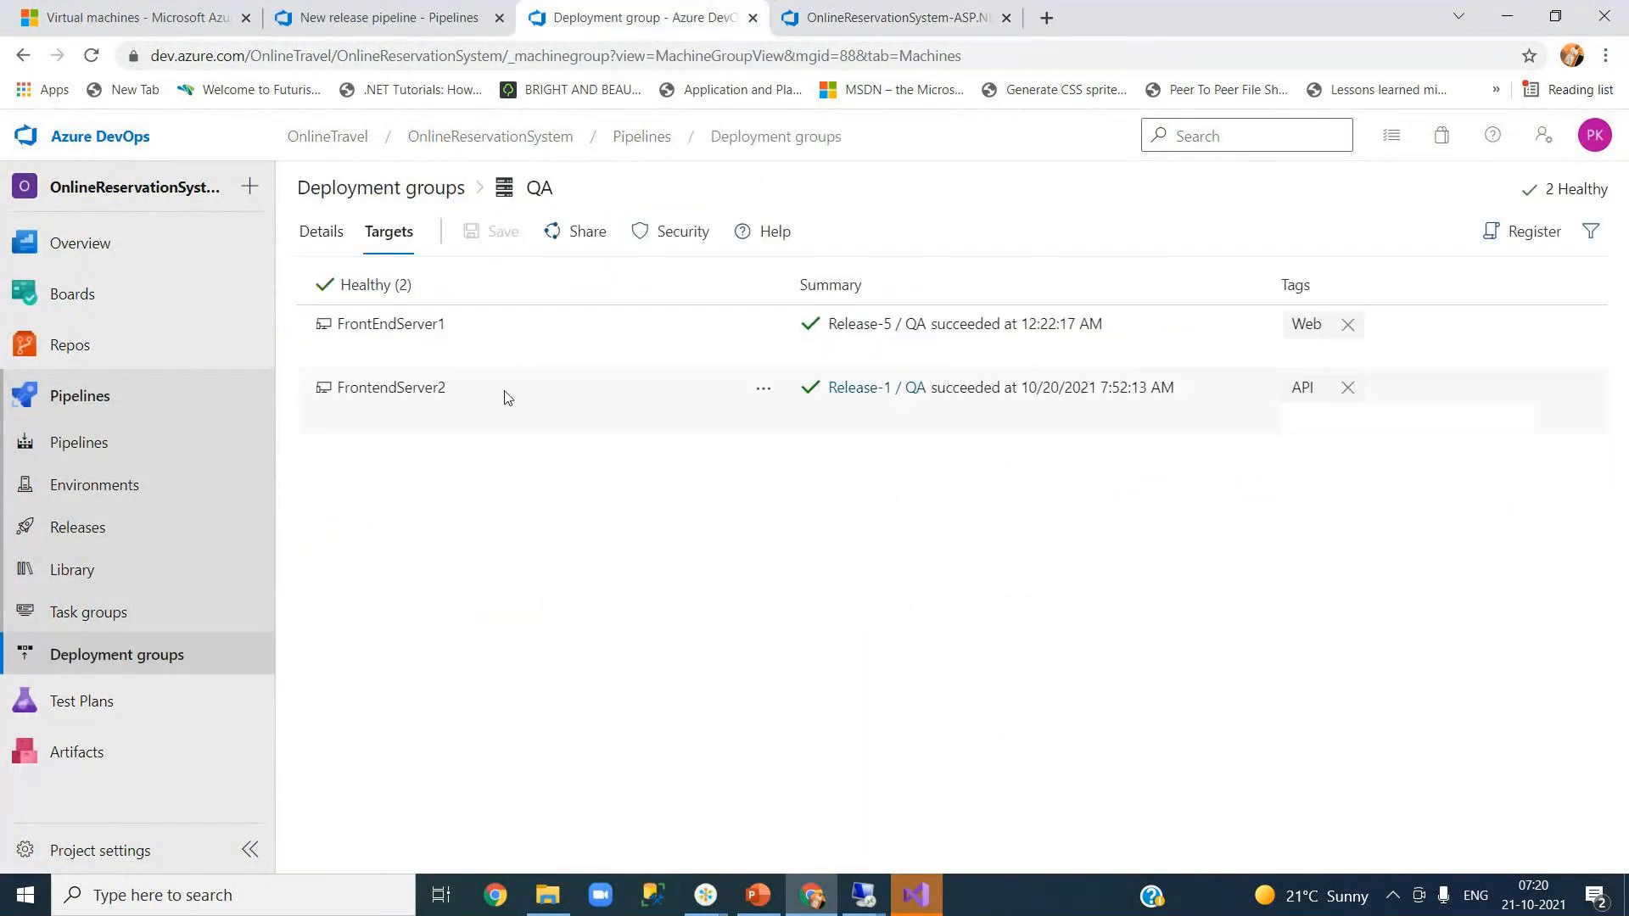
pyautogui.click(343, 25)
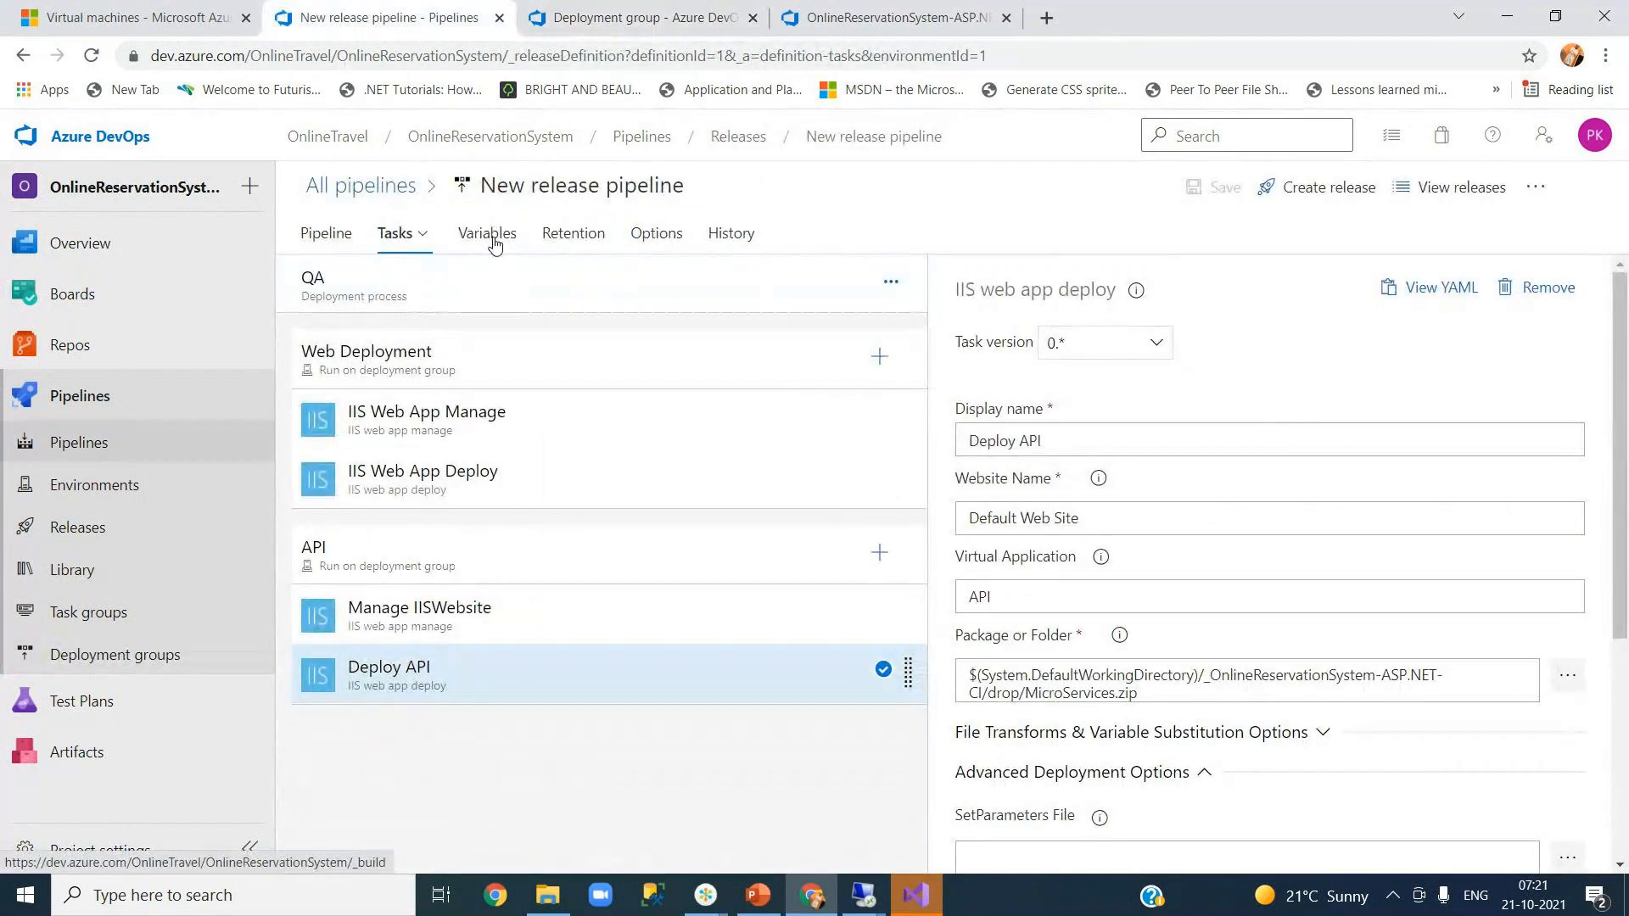
# - Enable the continuous deployment trigger on the CI build artifact
pyautogui.click(329, 241)
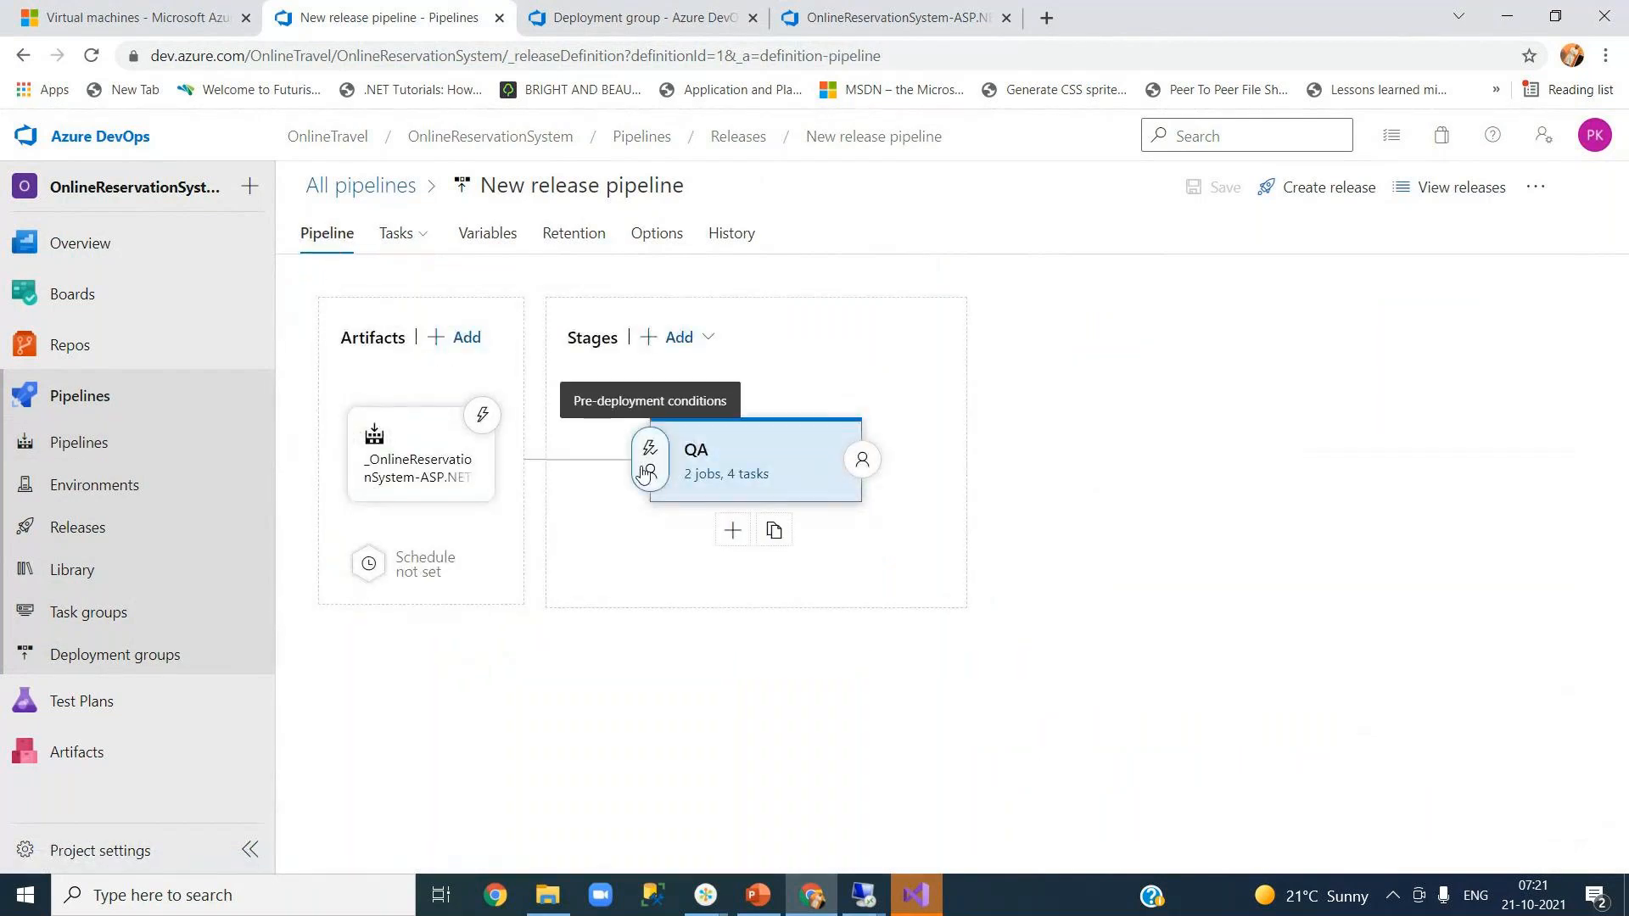
pyautogui.click(483, 417)
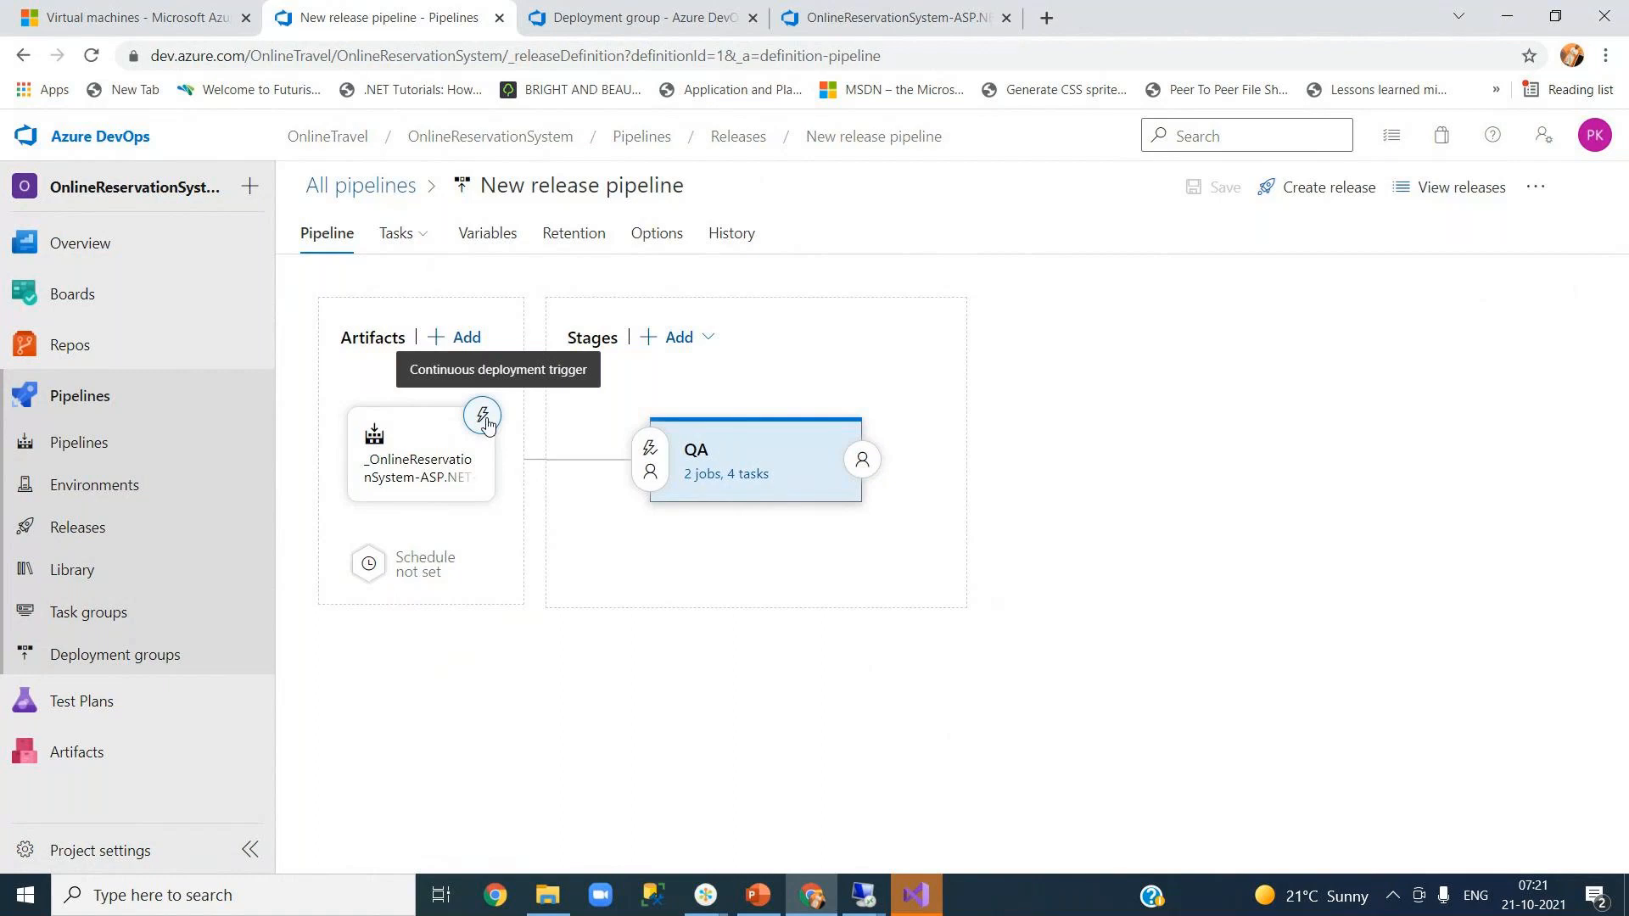
pyautogui.click(484, 419)
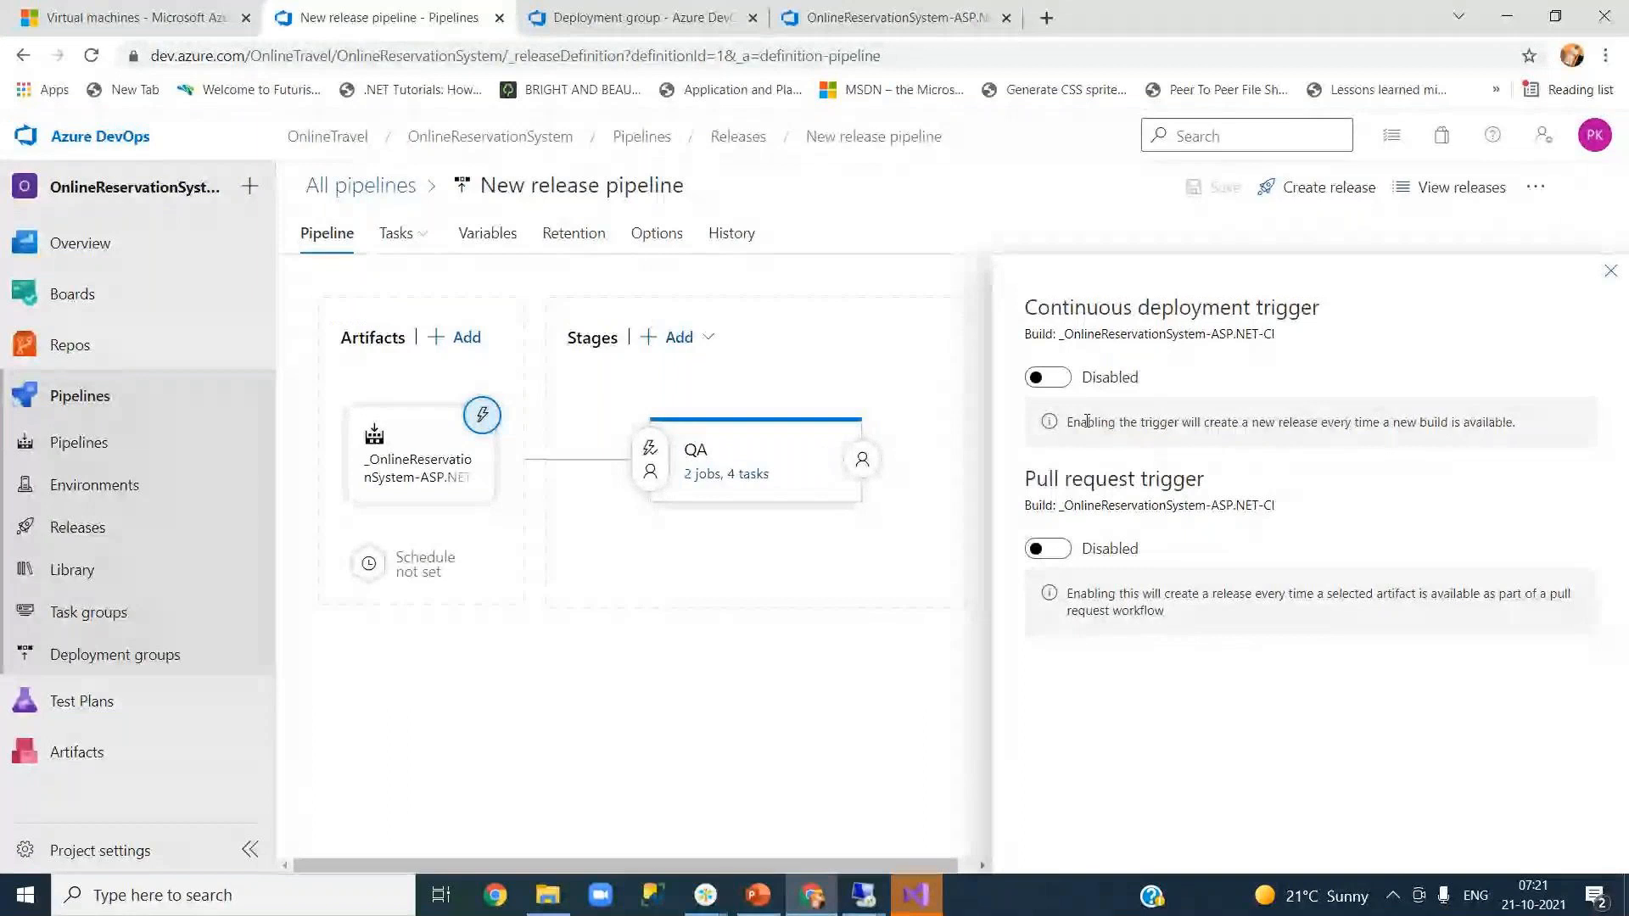
pyautogui.moveTo(1071, 422); pyautogui.dragTo(1520, 427)
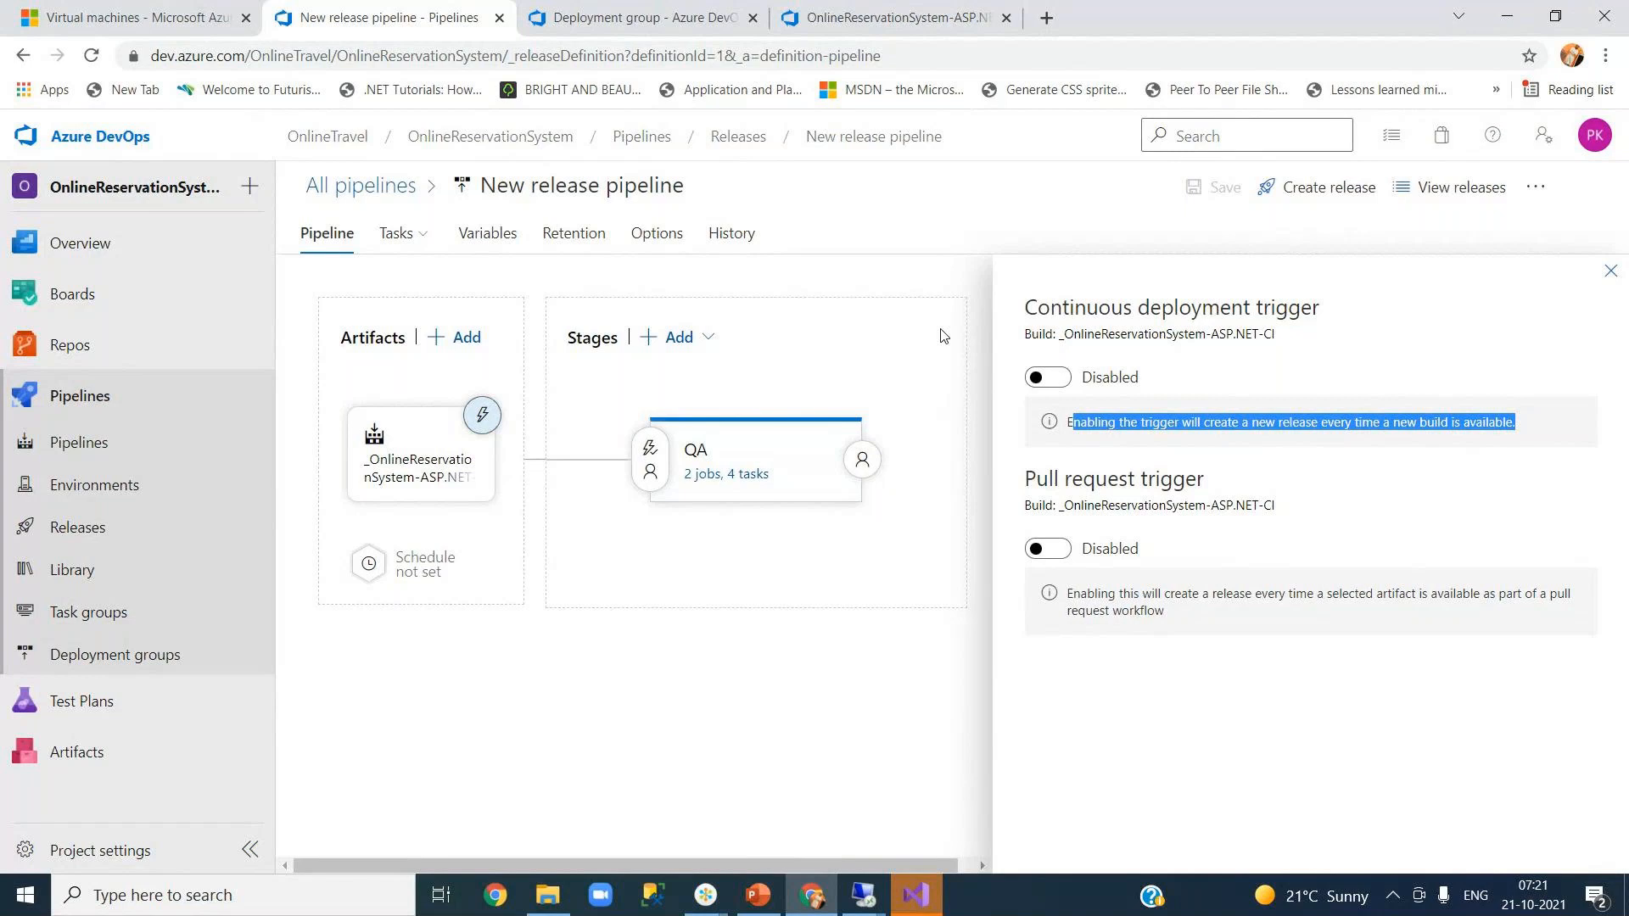
pyautogui.click(1201, 423)
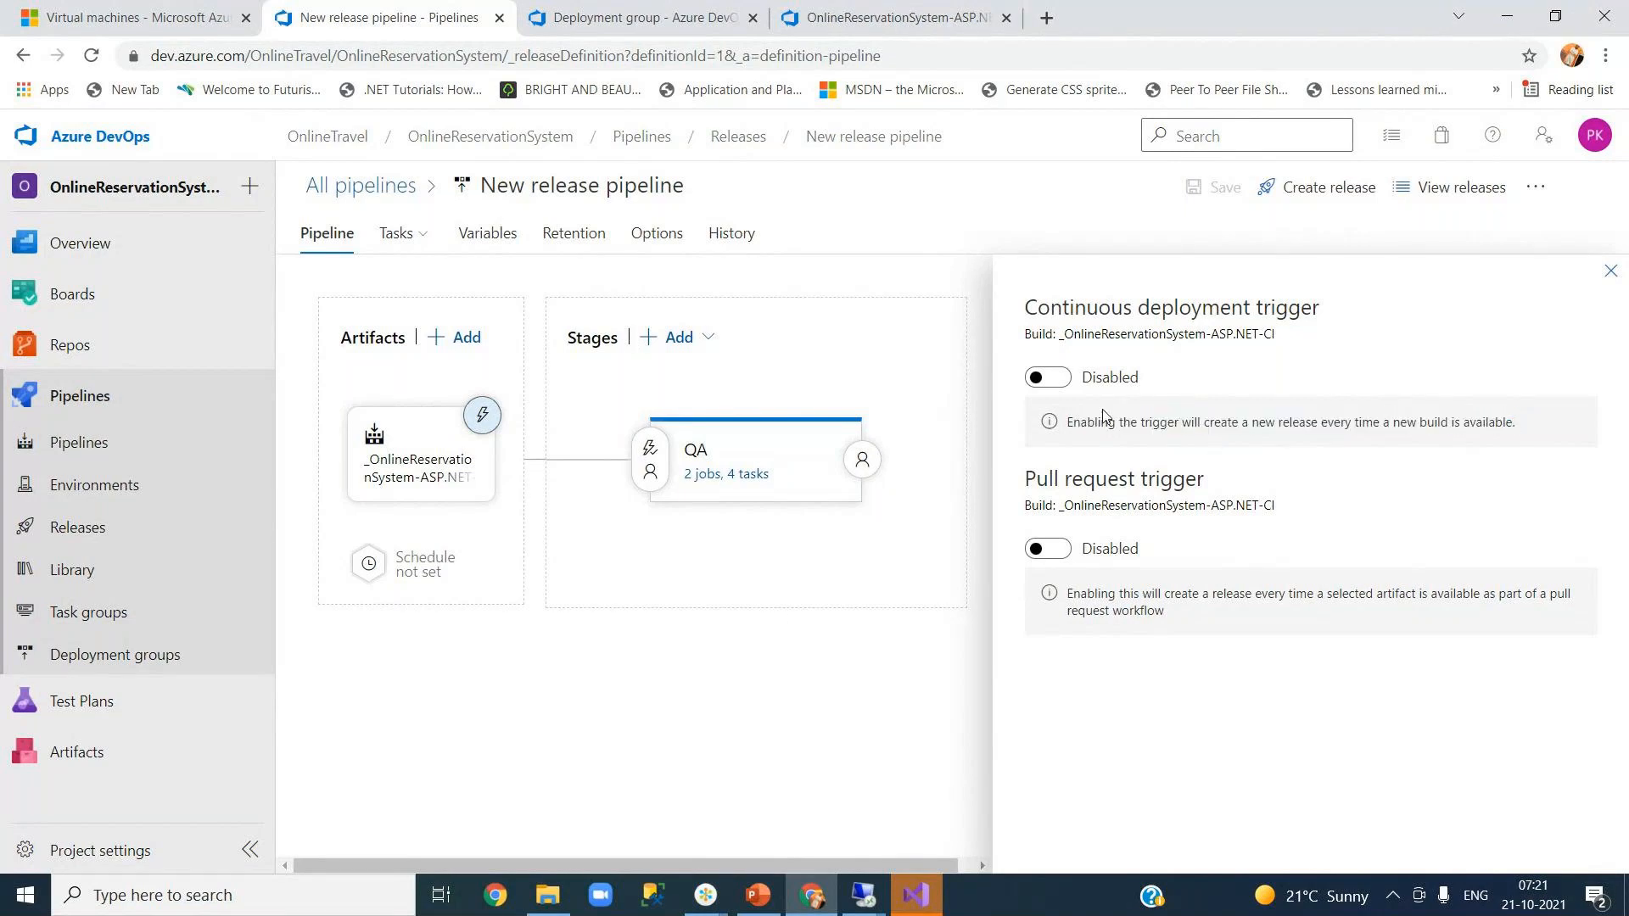
pyautogui.click(1055, 381)
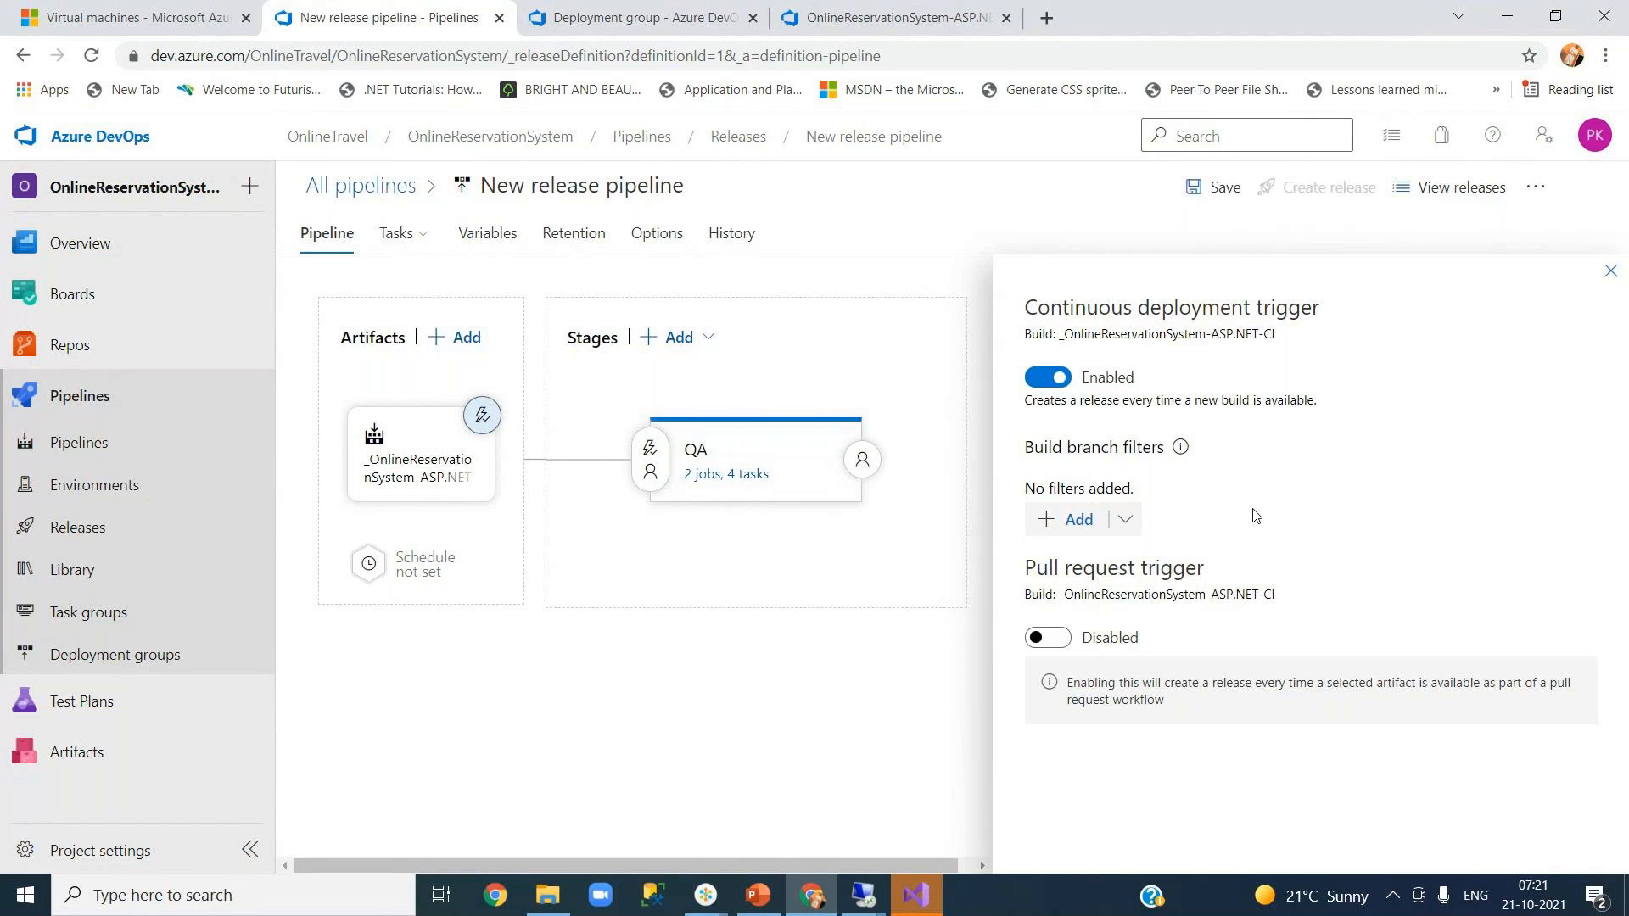
pyautogui.click(1610, 271)
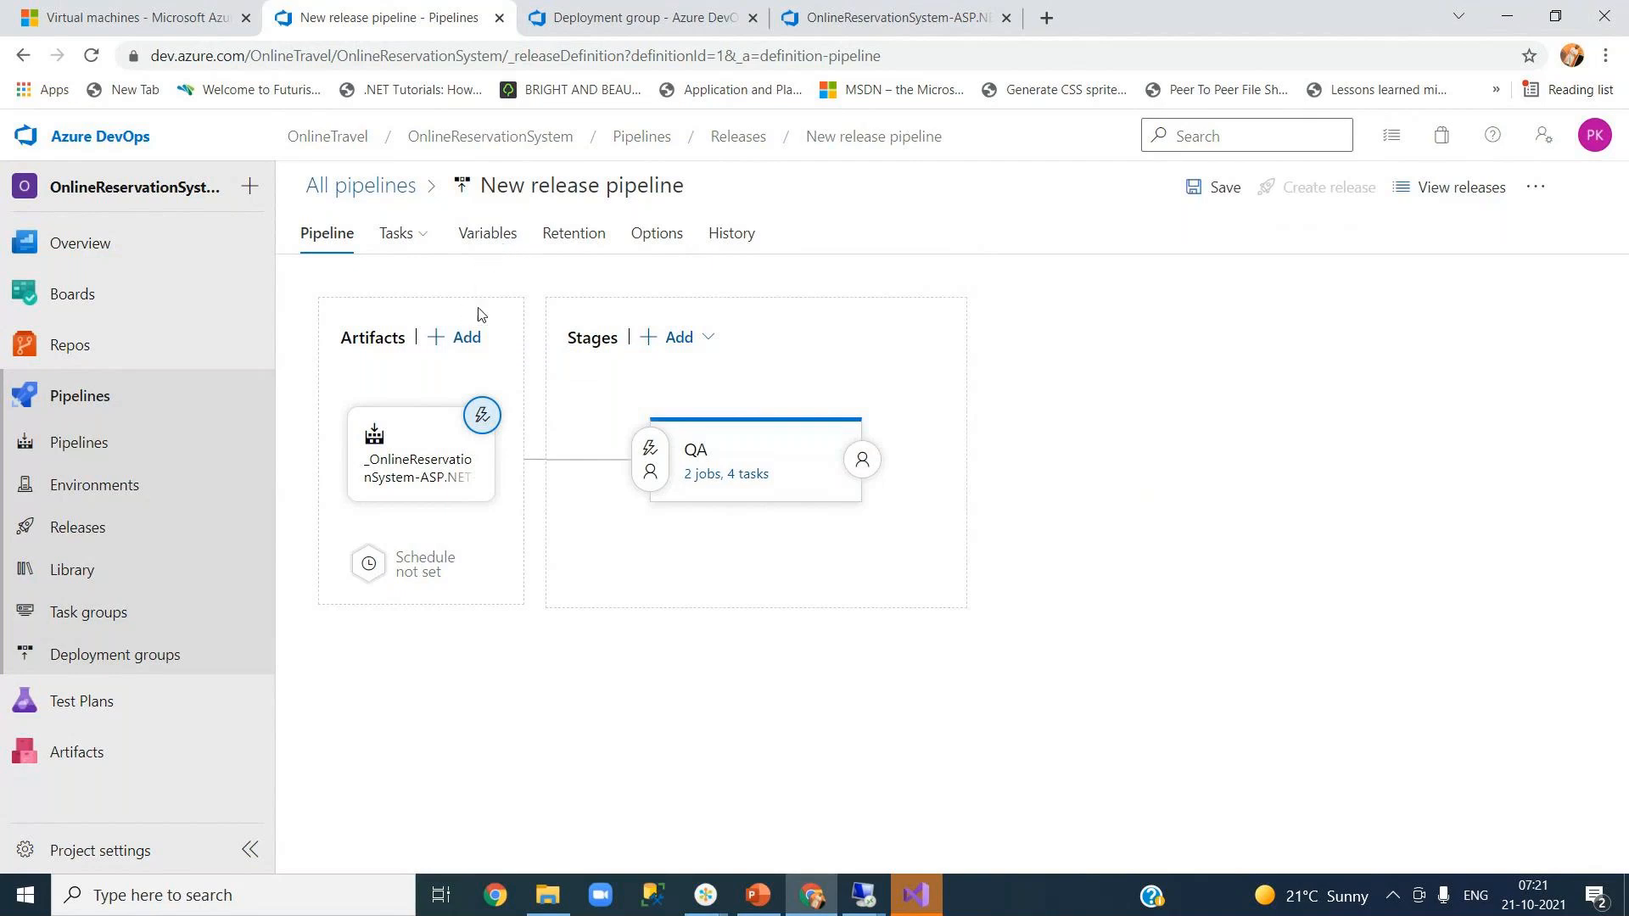
# - Save the release pipeline without a comment
pyautogui.moveTo(413, 251)
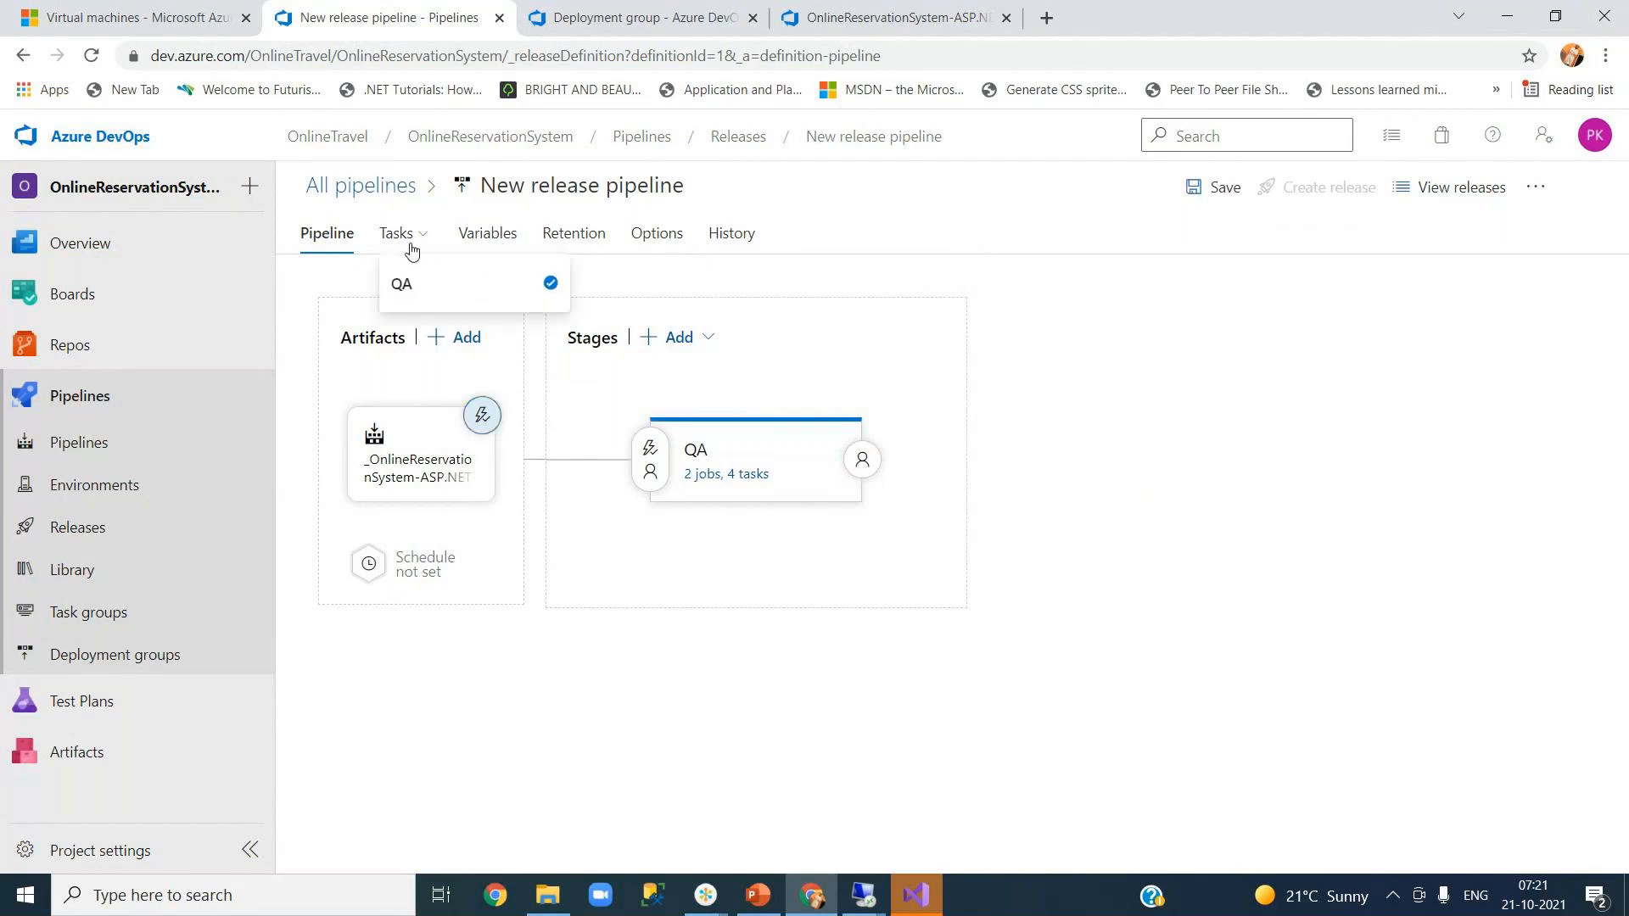
pyautogui.click(1208, 196)
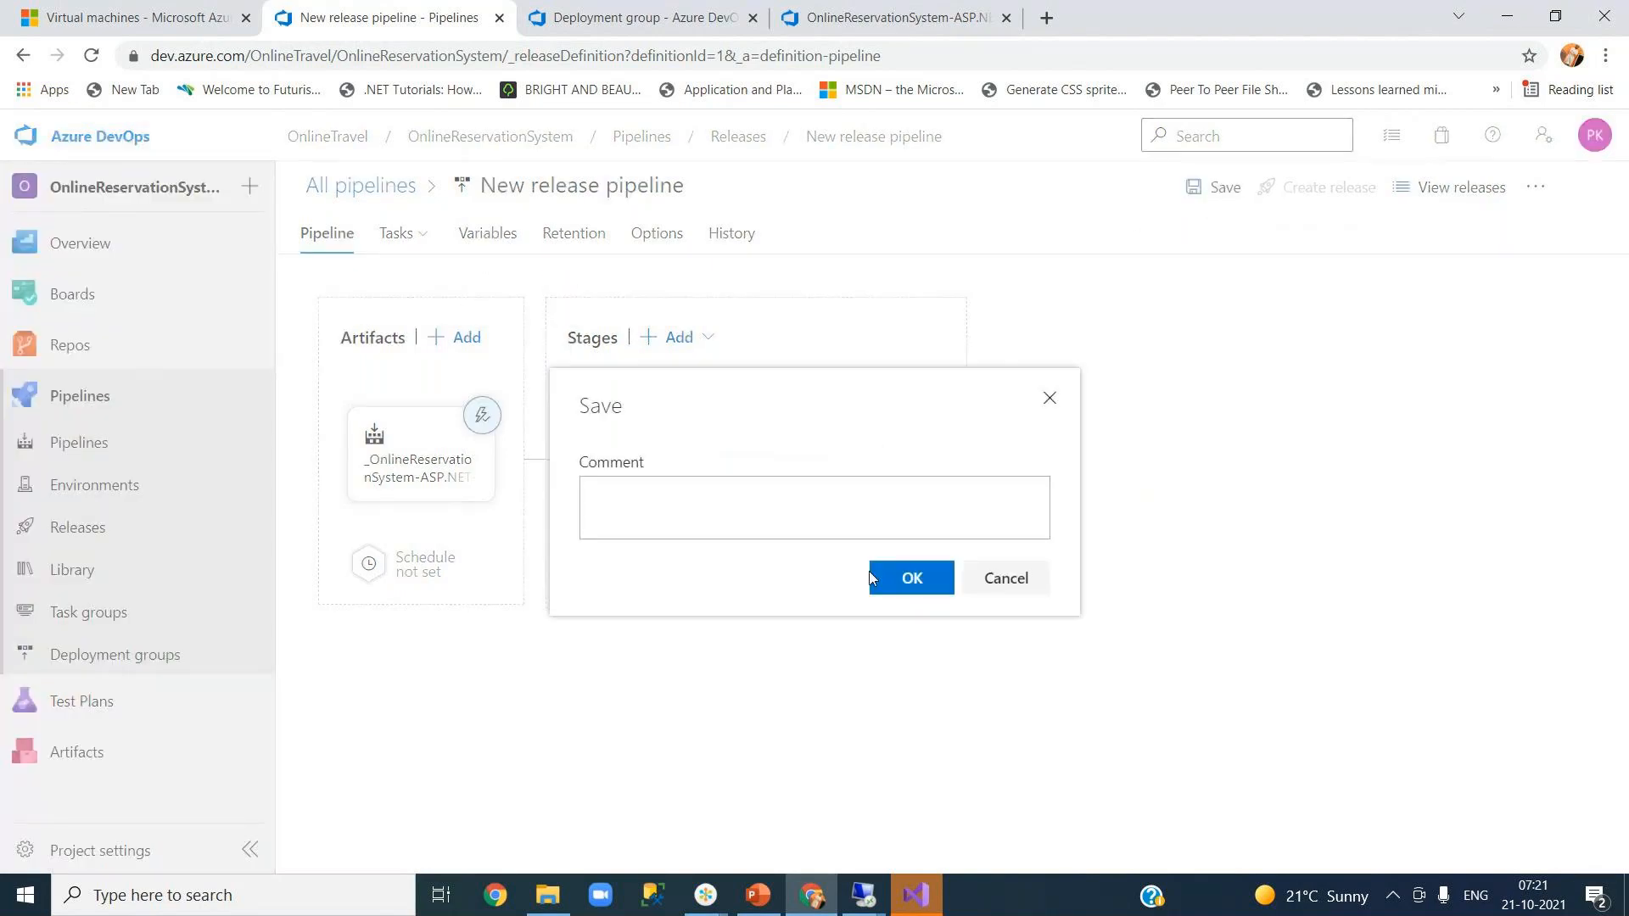
pyautogui.click(914, 578)
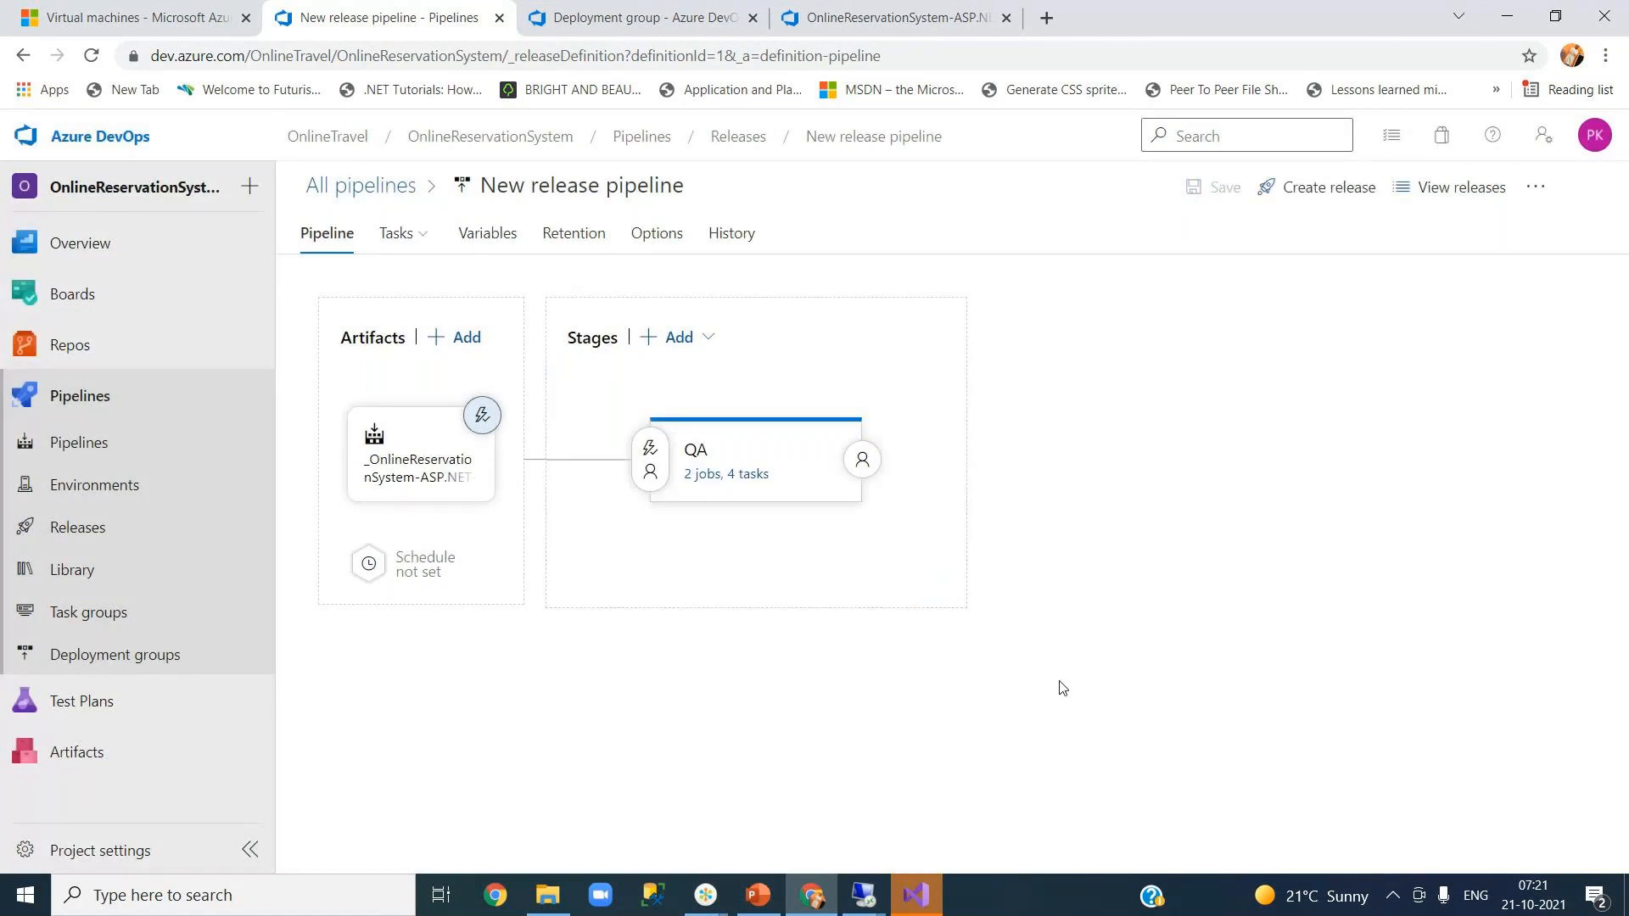
# - Open Views > Home > About.cshtml from Solution Explorer in Visual Studio
pyautogui.click(930, 900)
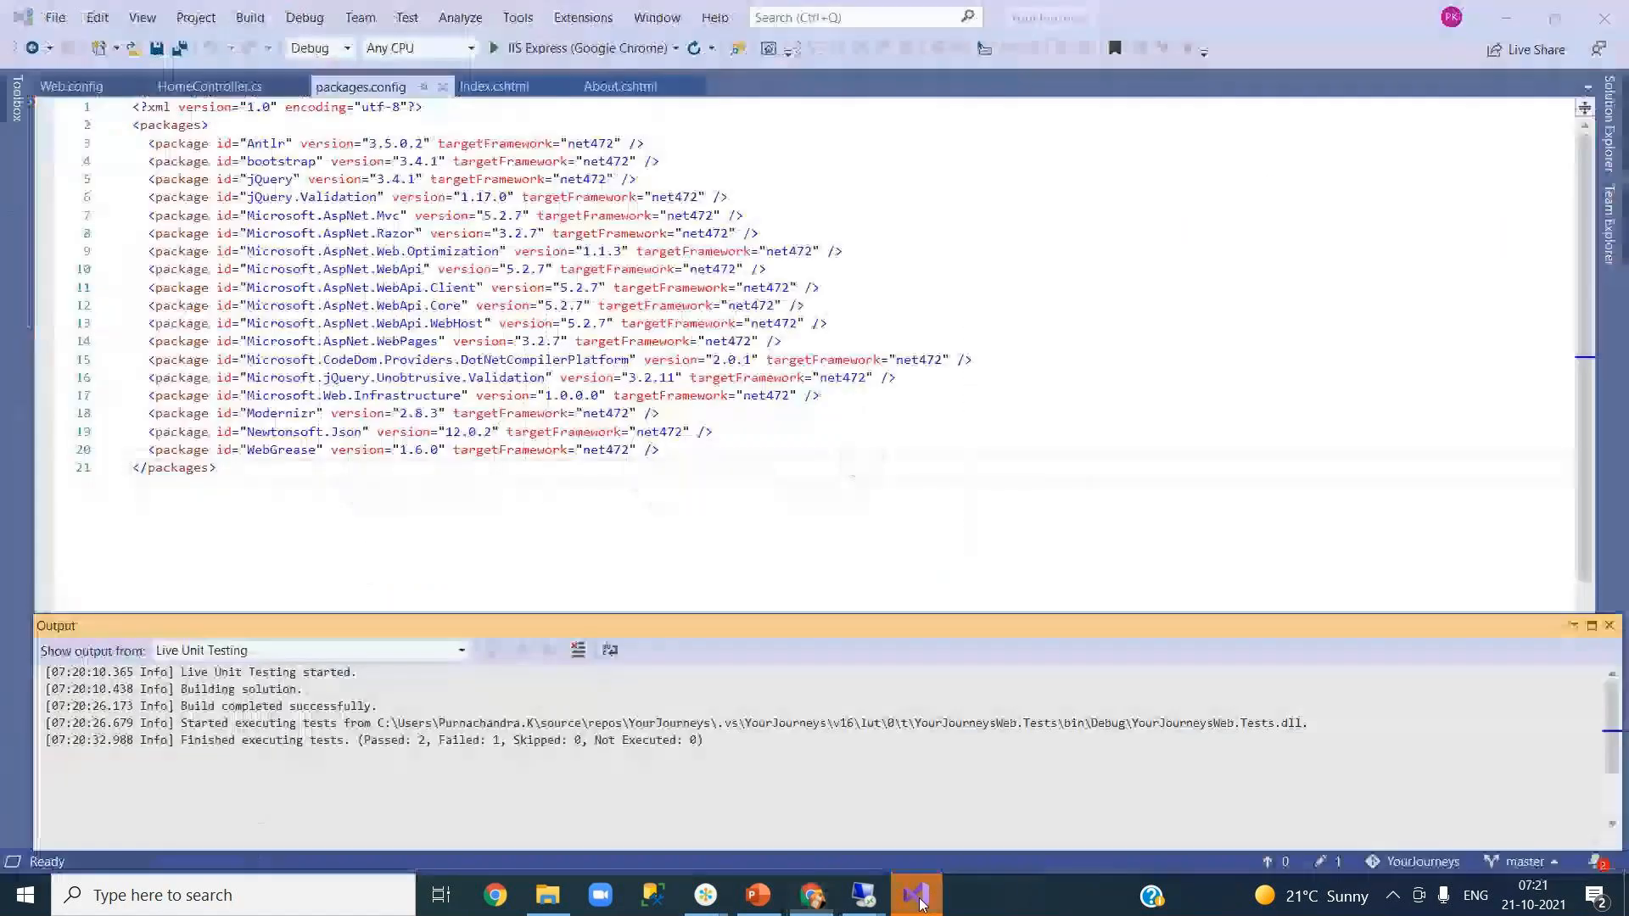
pyautogui.click(1607, 629)
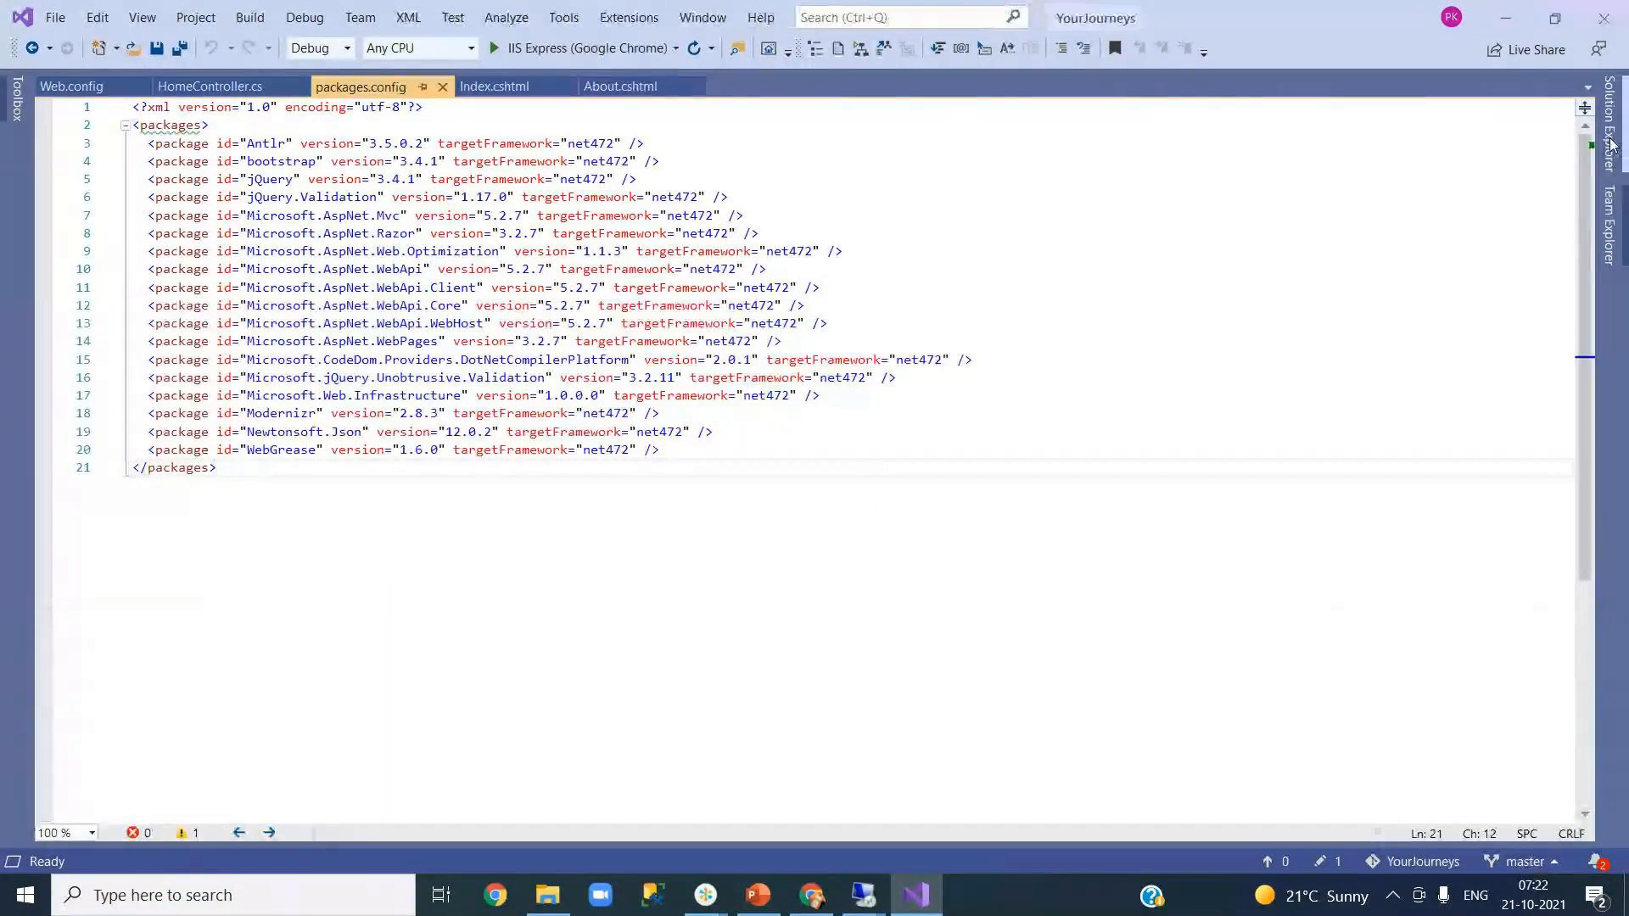
pyautogui.click(1612, 145)
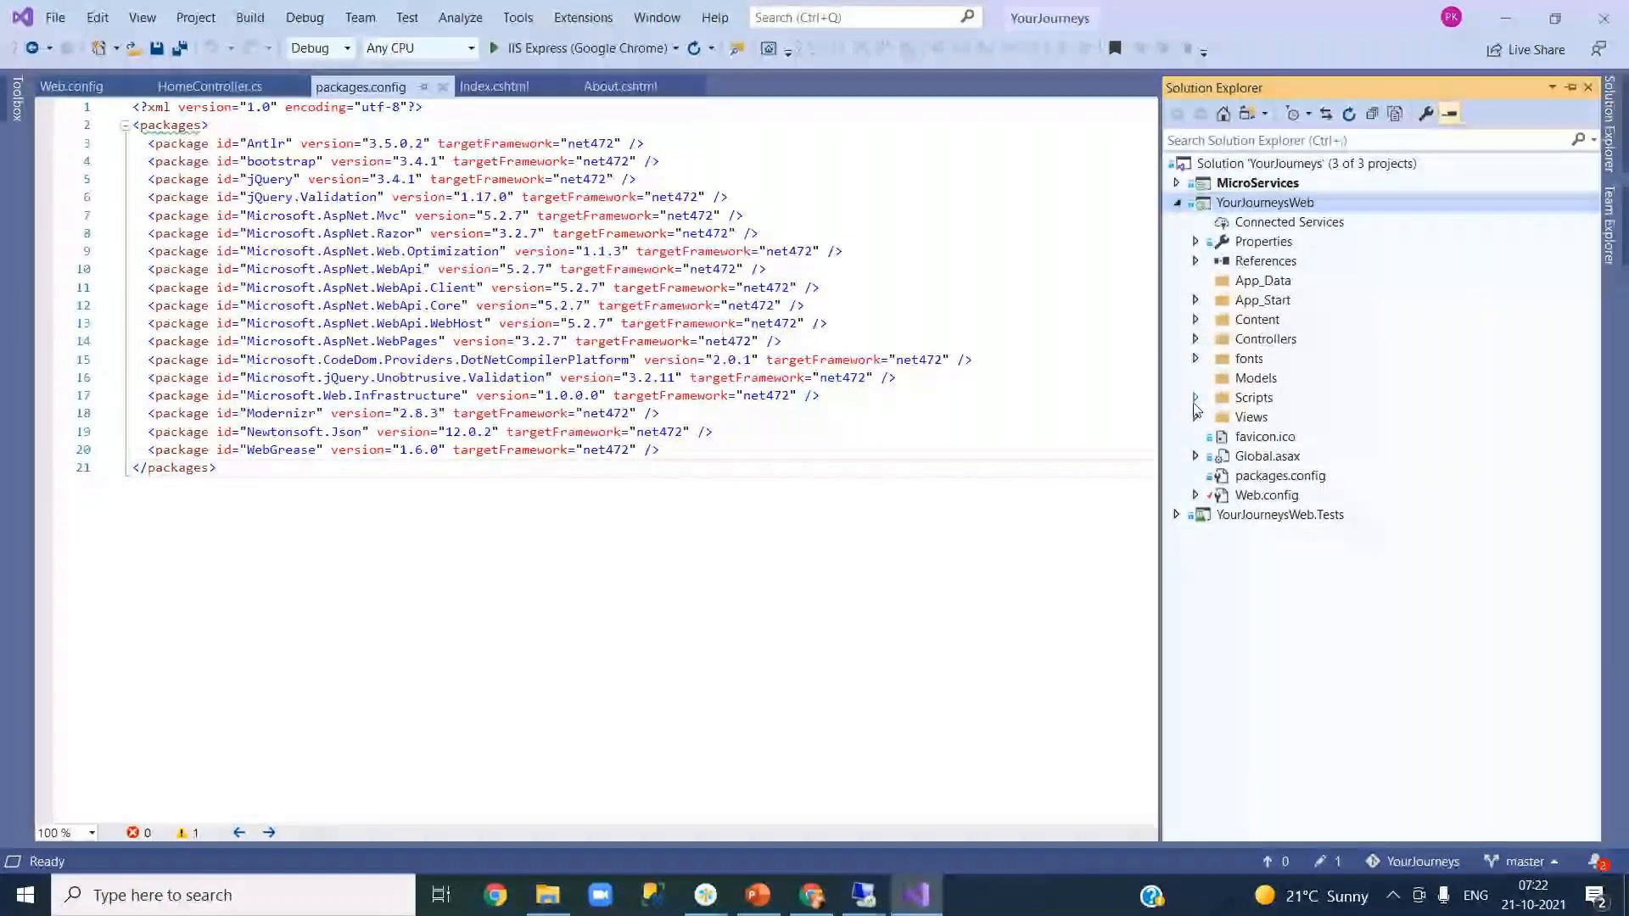
pyautogui.click(1196, 417)
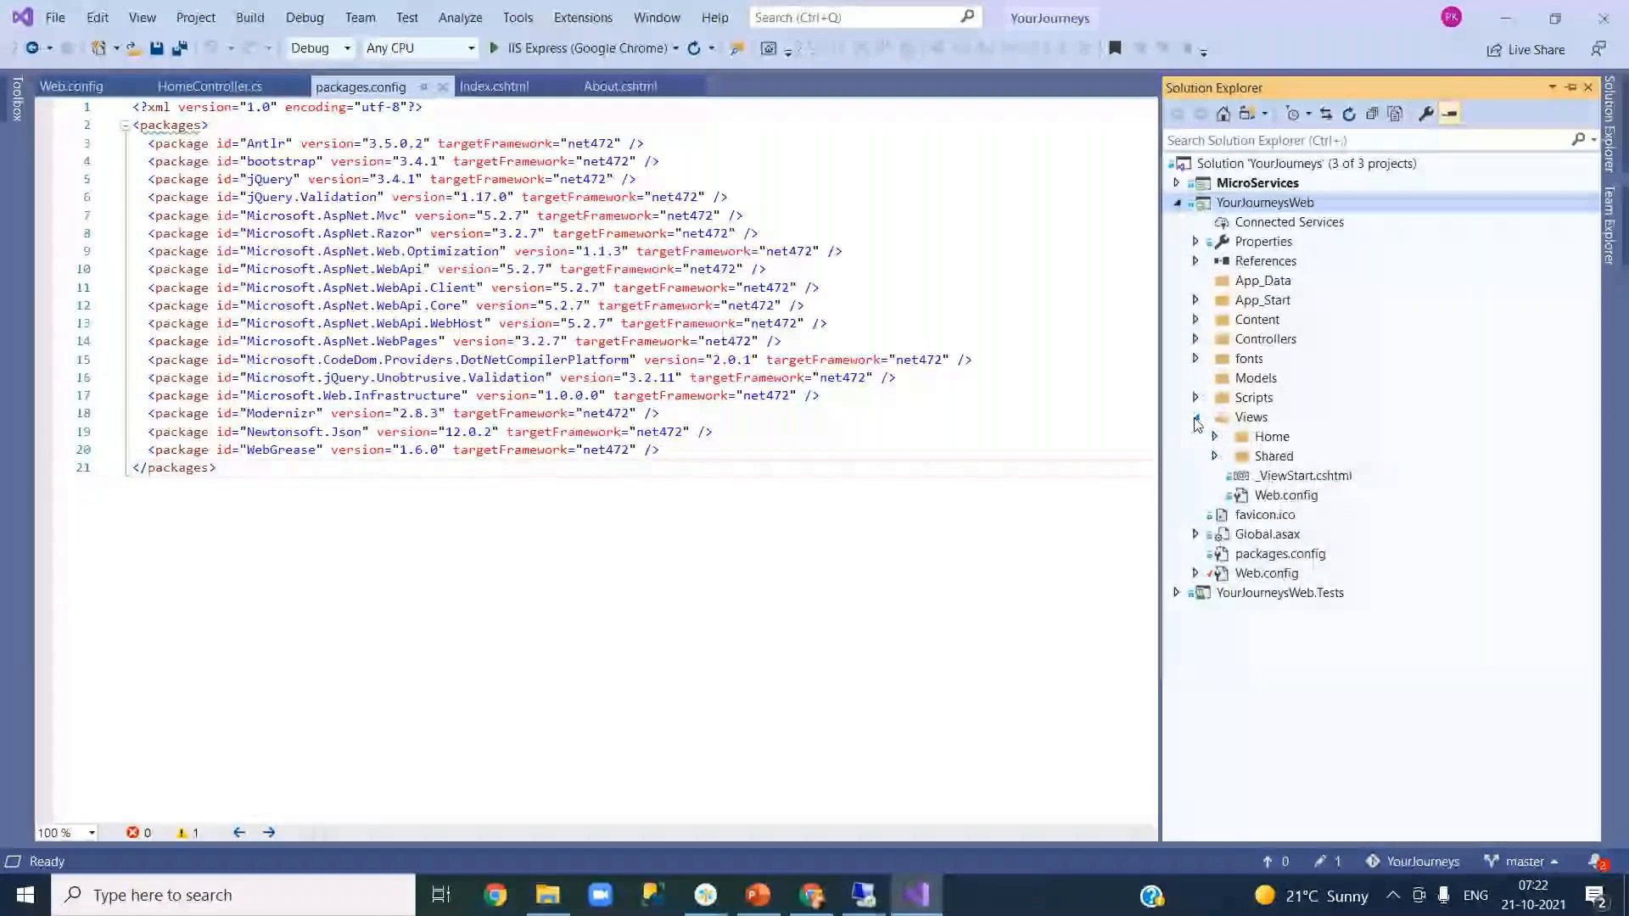
pyautogui.click(1215, 436)
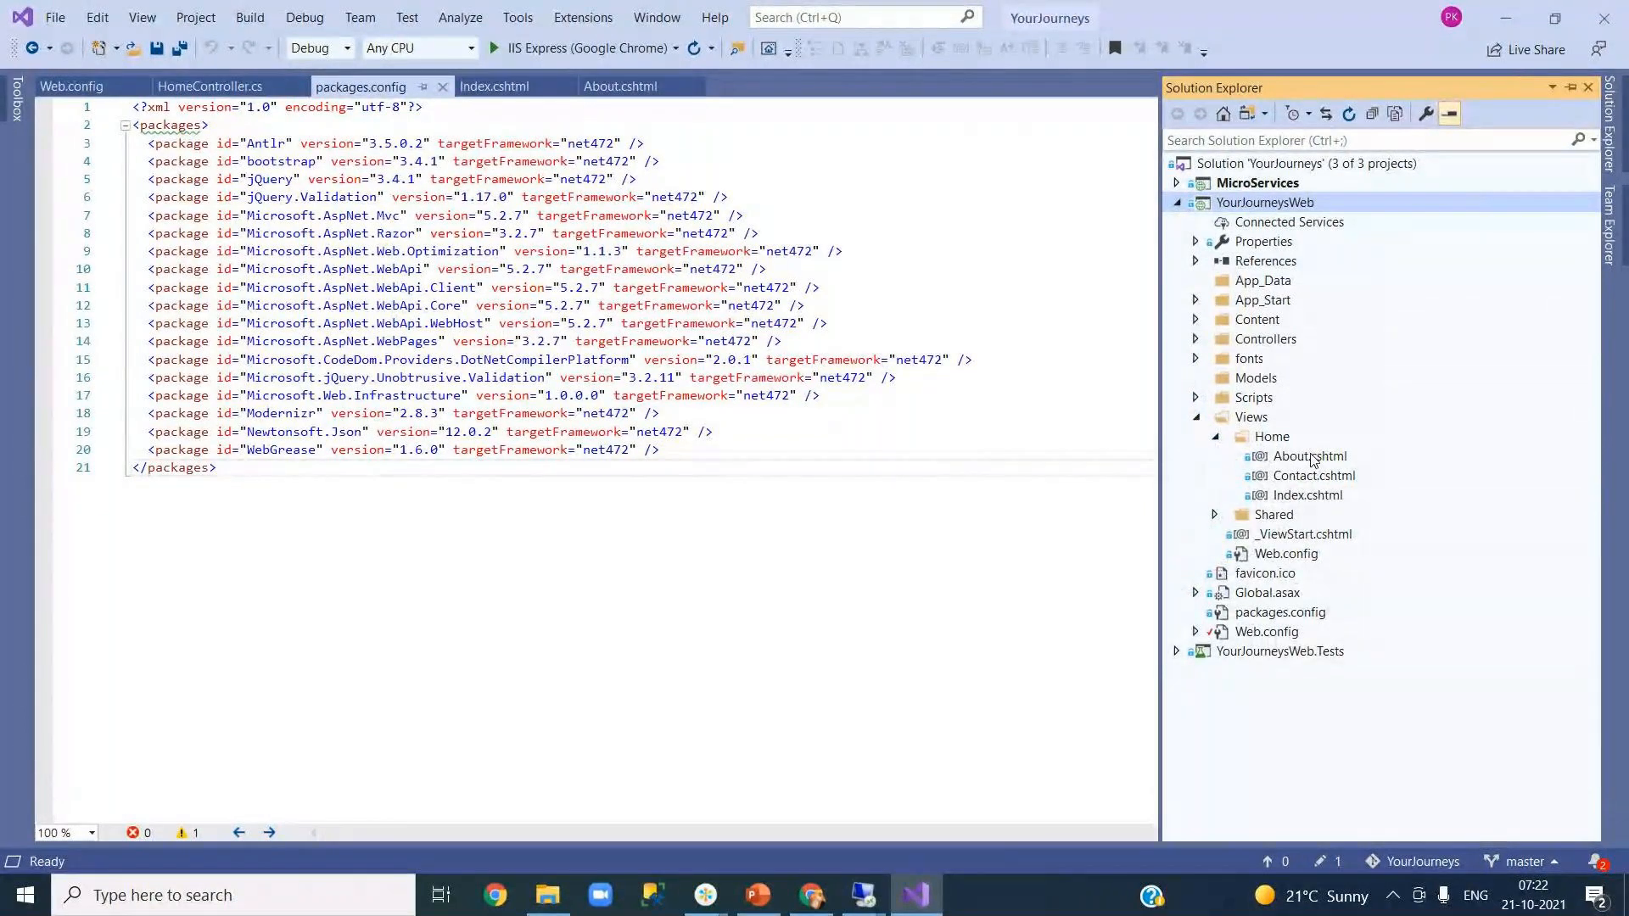
pyautogui.doubleClick(1310, 457)
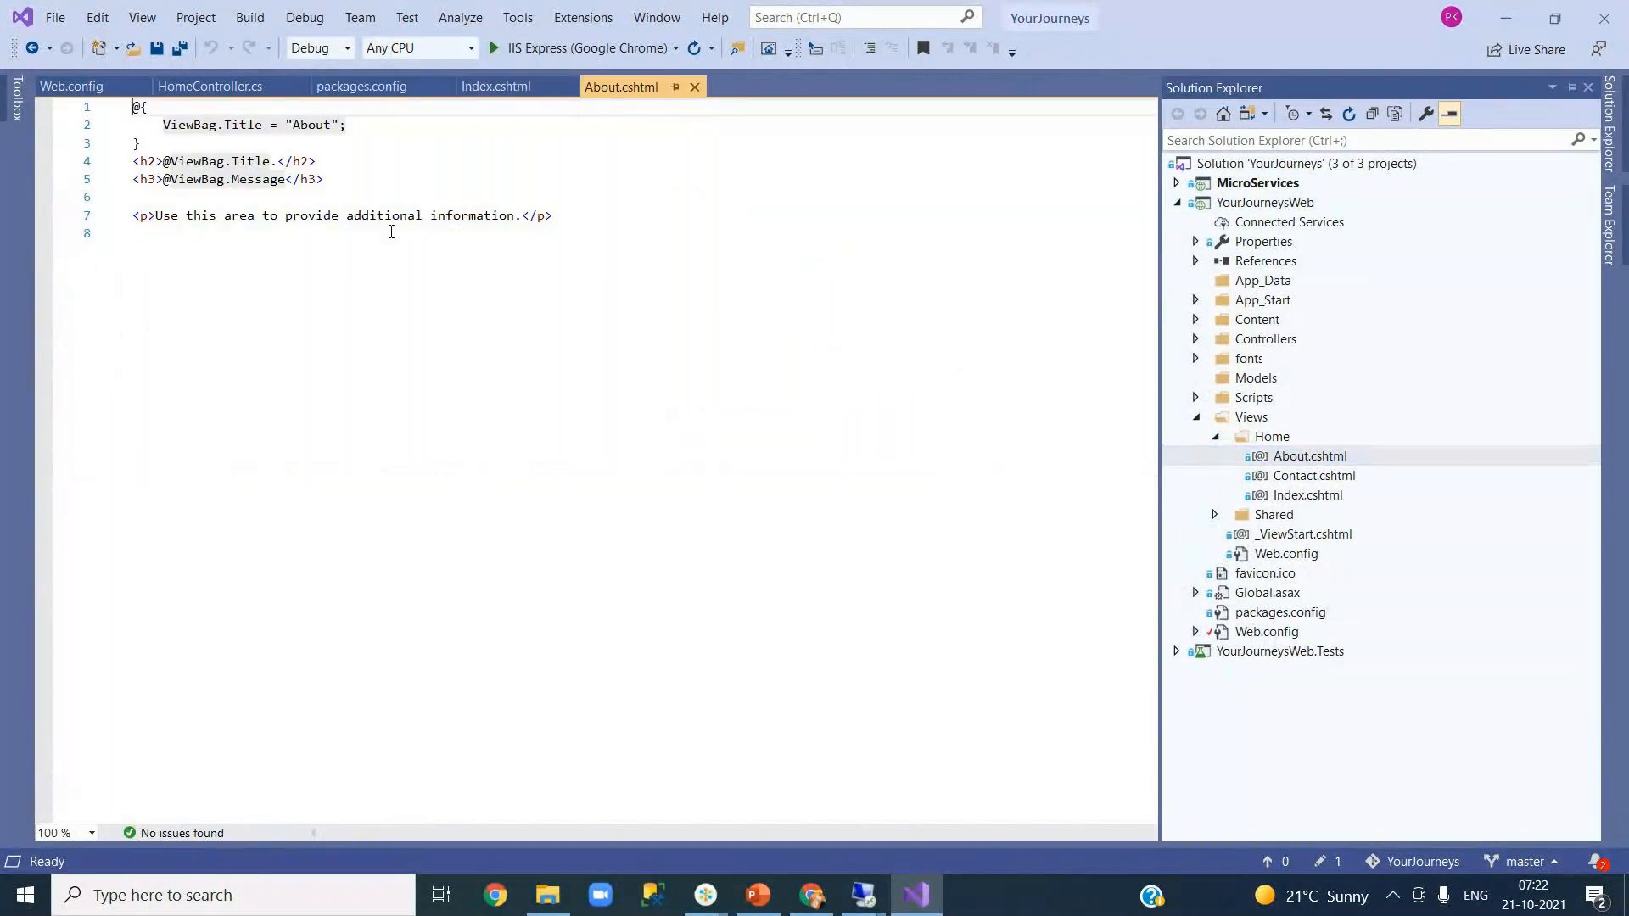
# - Duplicate the line-7 paragraph below itself, change its text to 'CI and CD Demo', and save
pyautogui.click(133, 215)
pyautogui.moveTo(133, 216); pyautogui.dragTo(557, 214)
pyautogui.hotkey('ctrl', 'c')
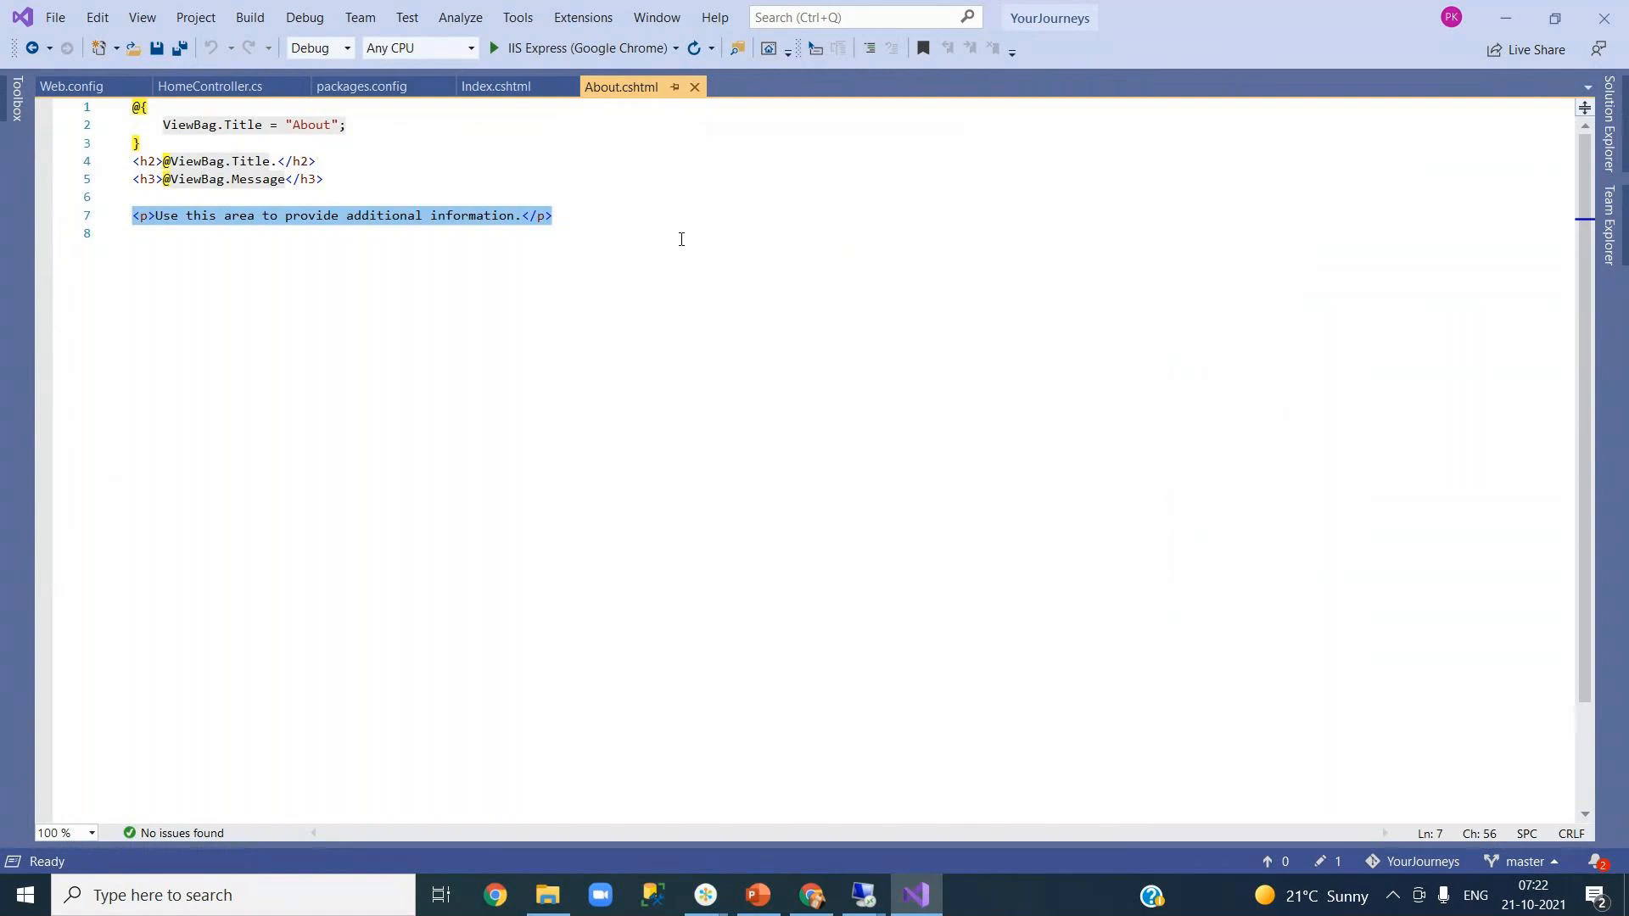
pyautogui.click(636, 220)
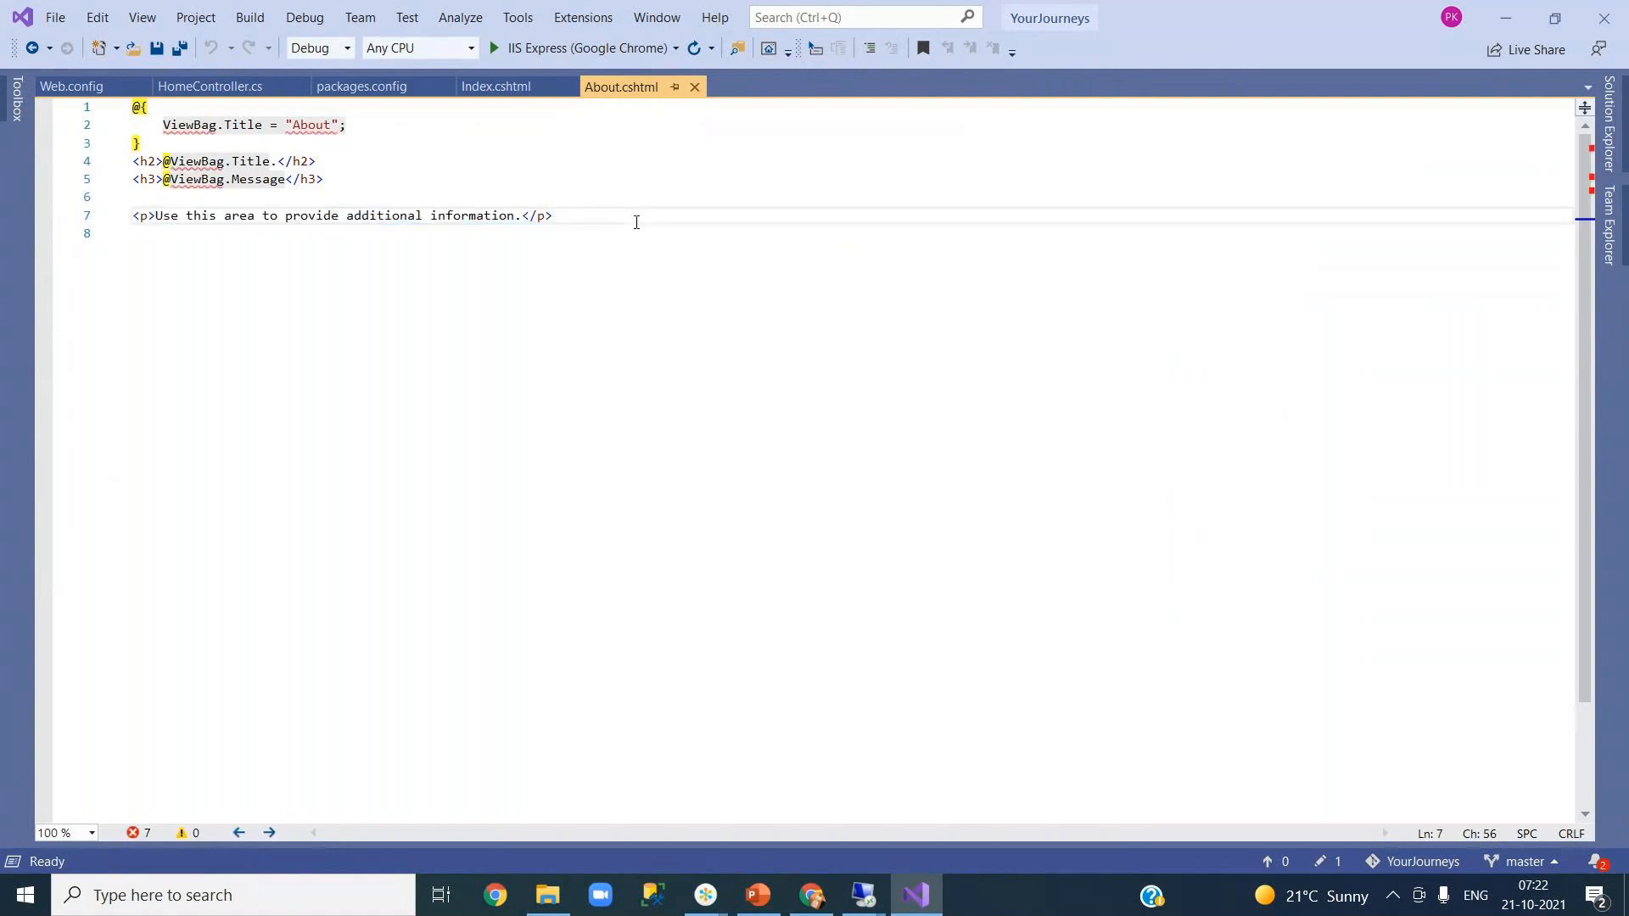
pyautogui.press('Return')
pyautogui.press('Return')
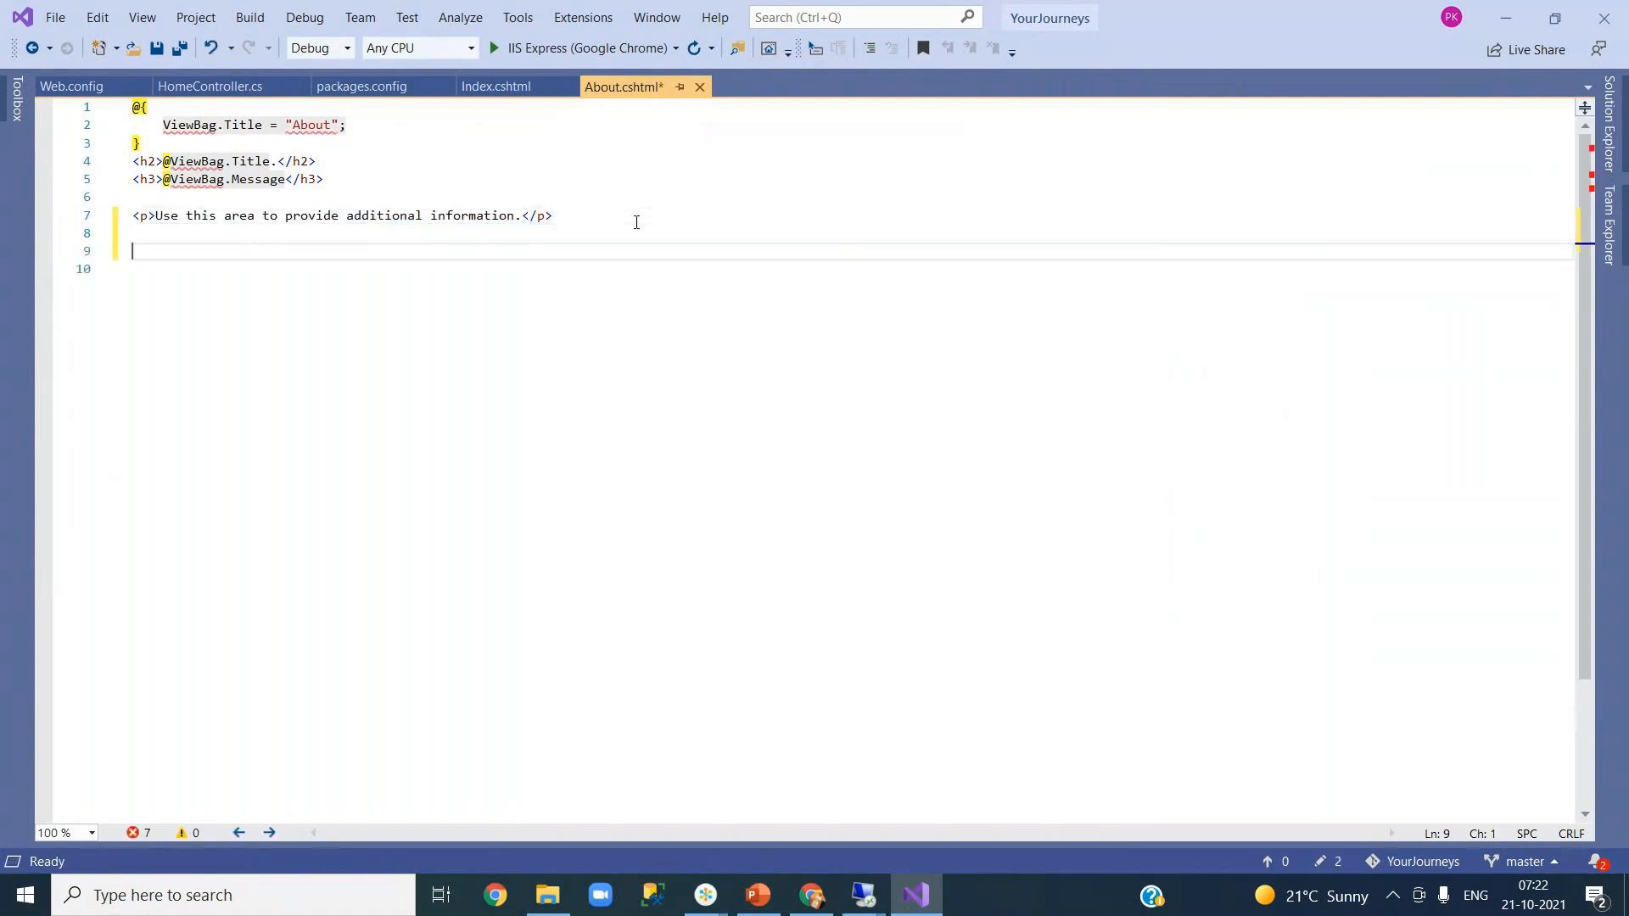
pyautogui.hotkey('ctrl', 'v')
pyautogui.click(291, 251)
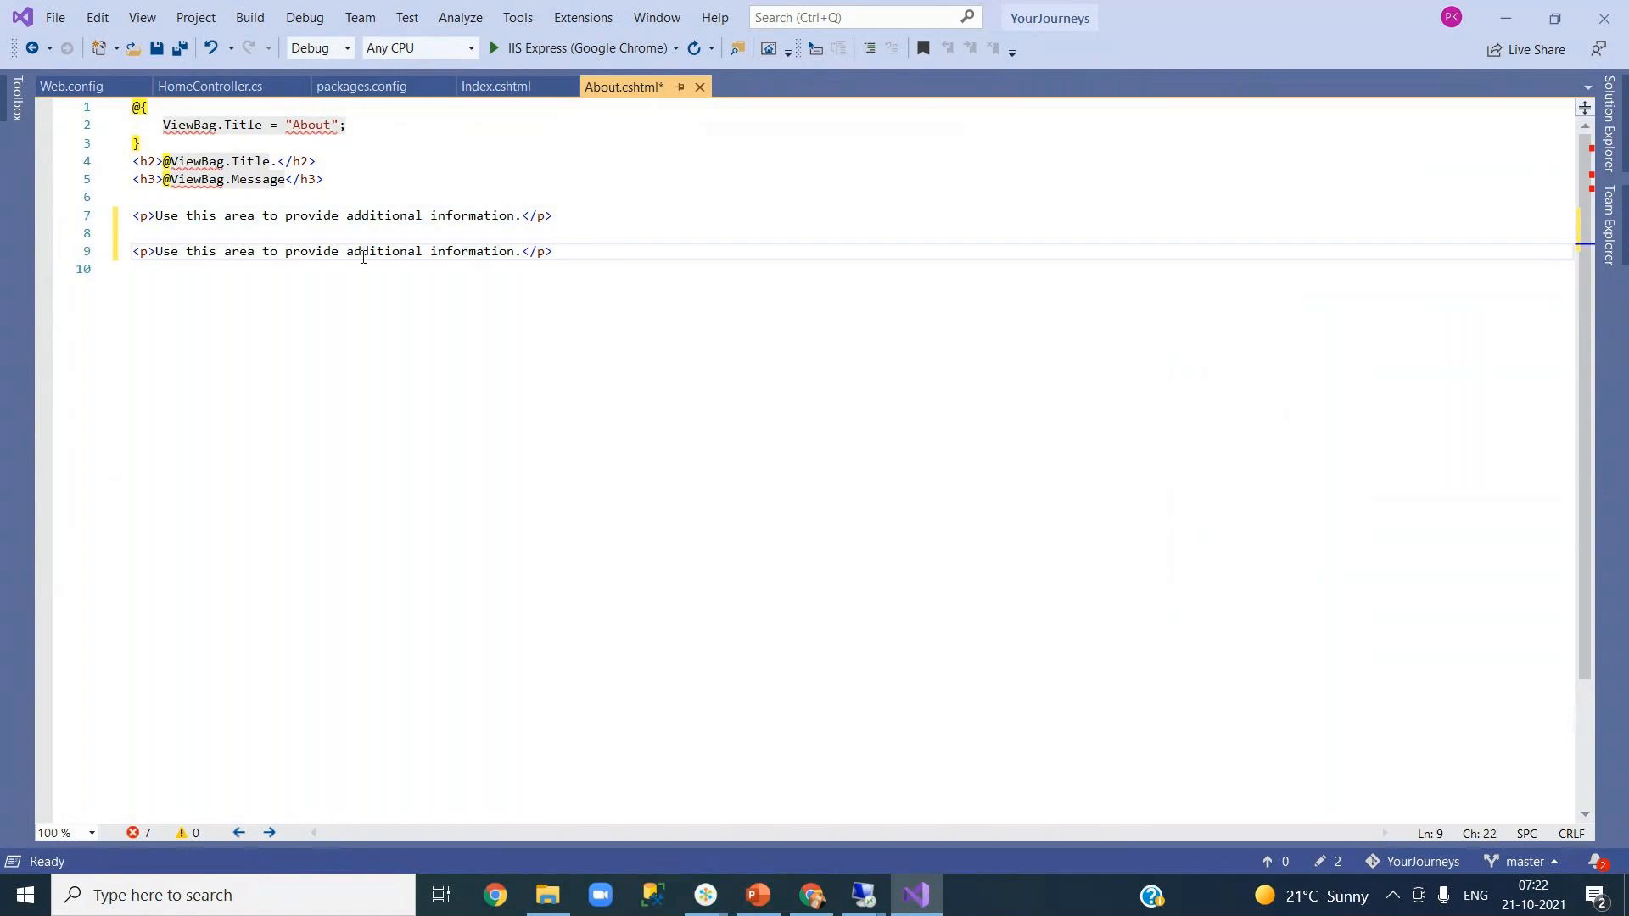
pyautogui.click(517, 251)
pyautogui.click(157, 251)
pyautogui.moveTo(157, 251); pyautogui.dragTo(521, 260)
pyautogui.write('C')
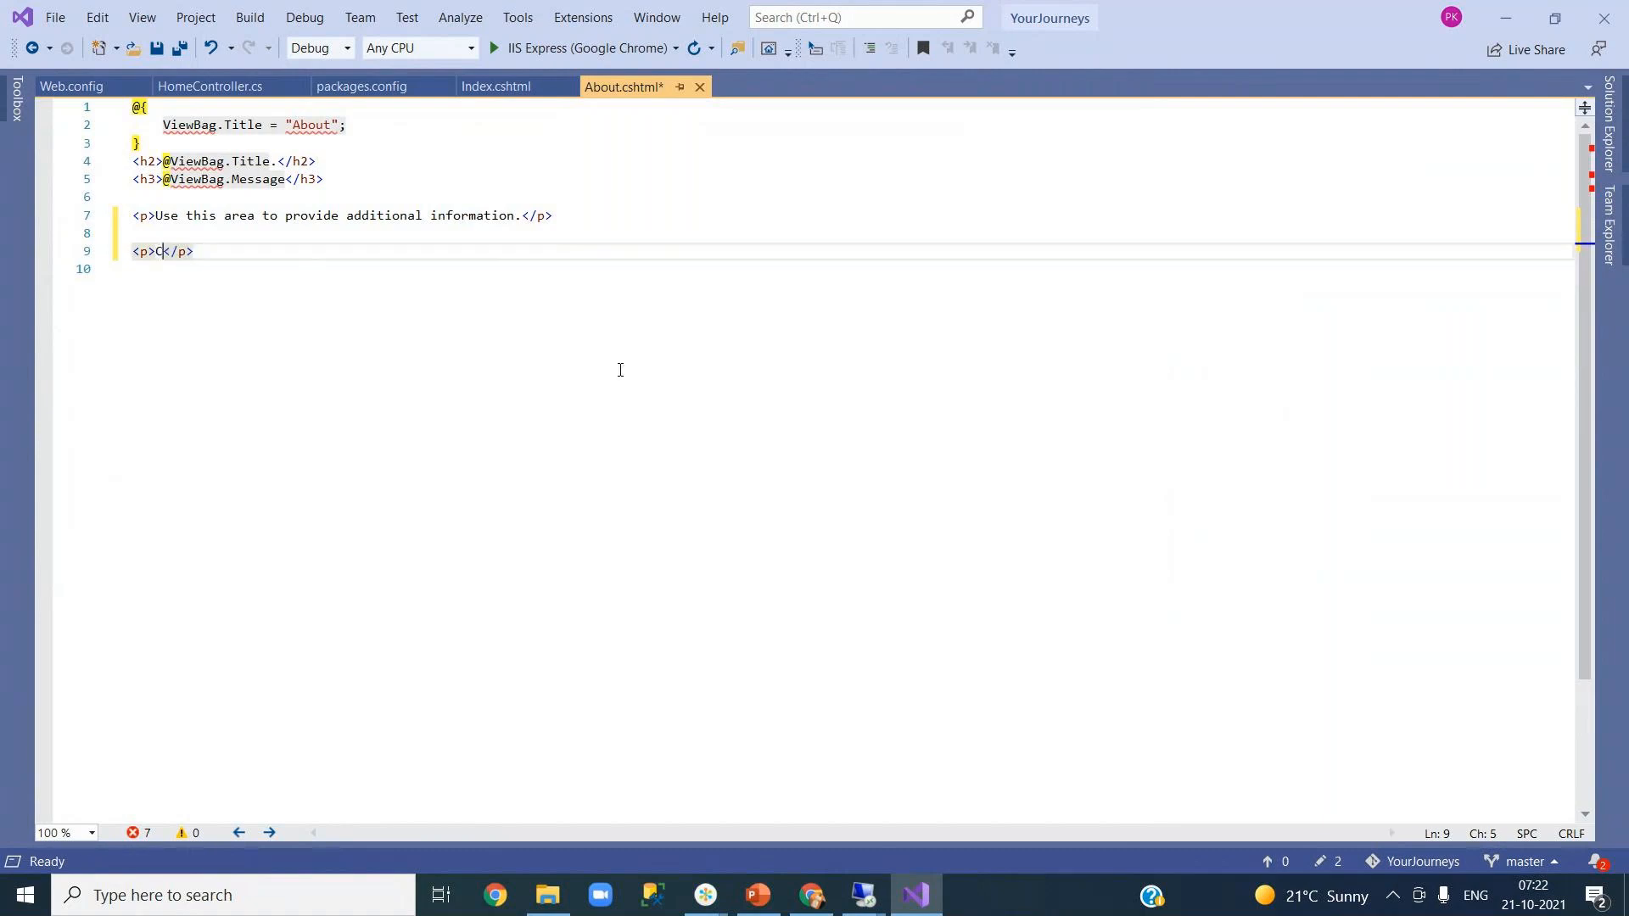
pyautogui.write('I and CD ')
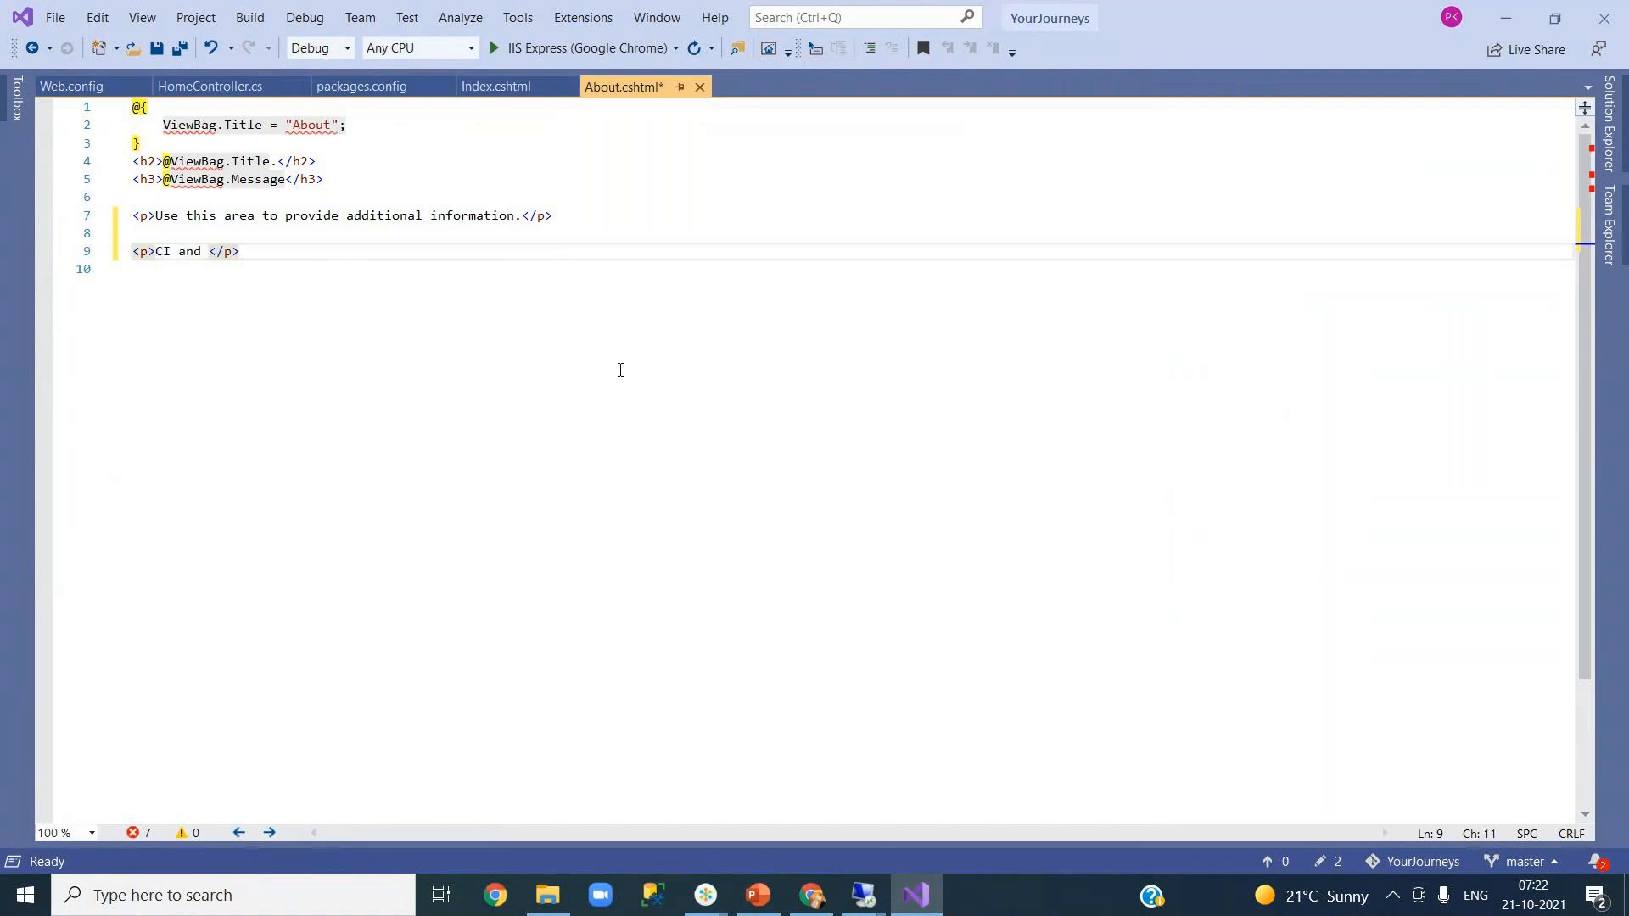
pyautogui.write('Demo')
pyautogui.hotkey('ctrl', 's')
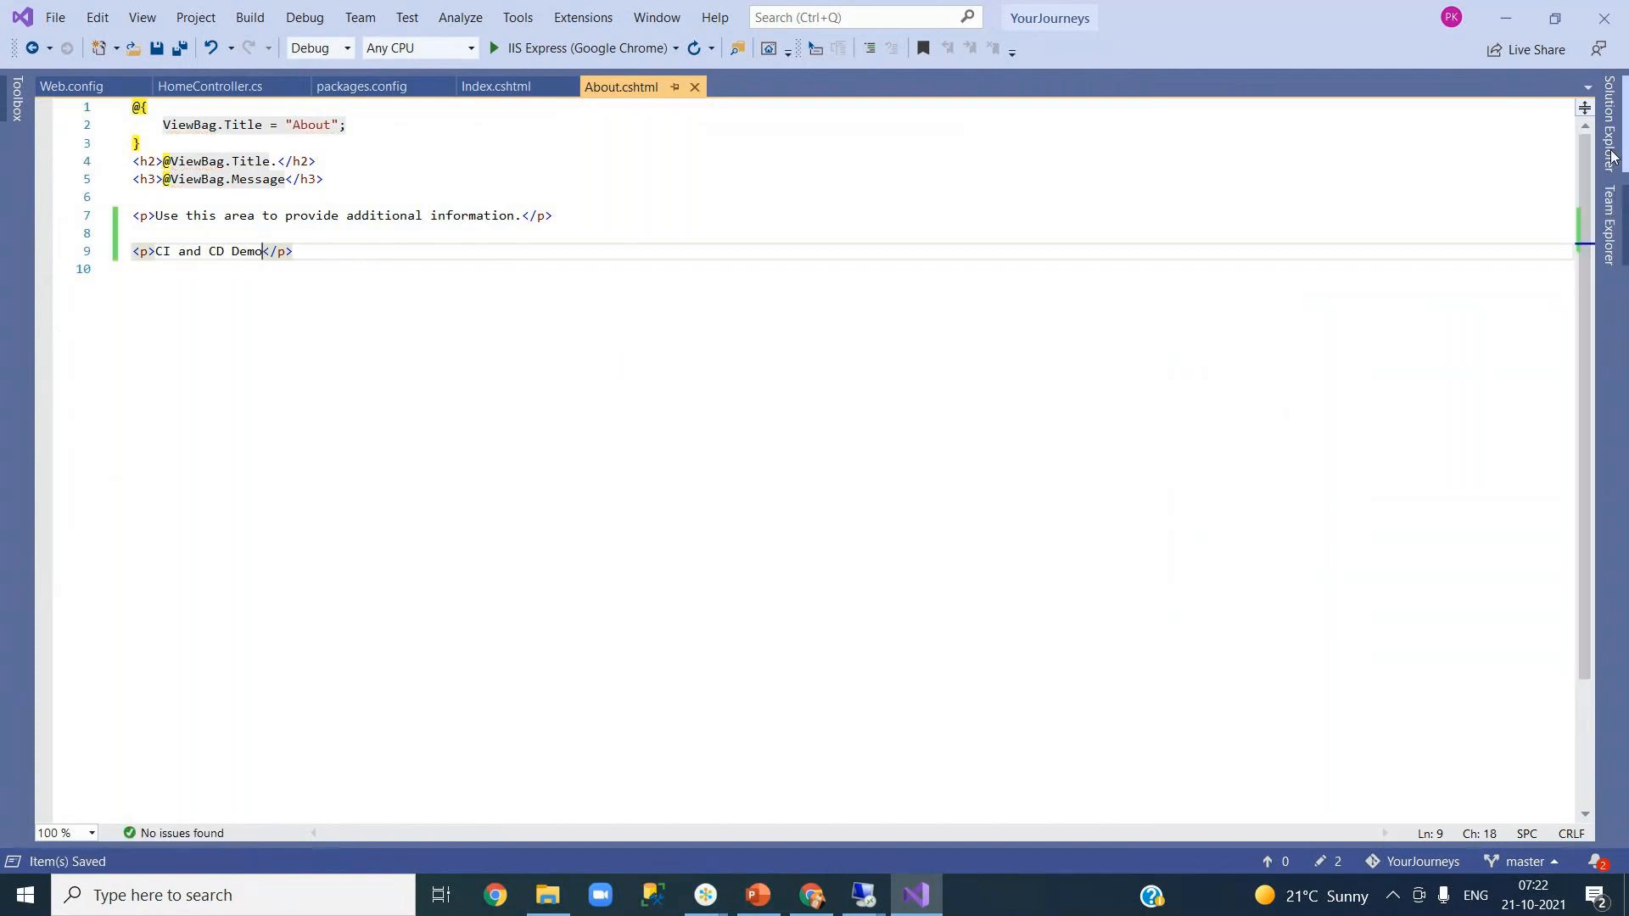
# - Undo Web.config's pending changes, restoring its uncommented demo keys
pyautogui.moveTo(1611, 166)
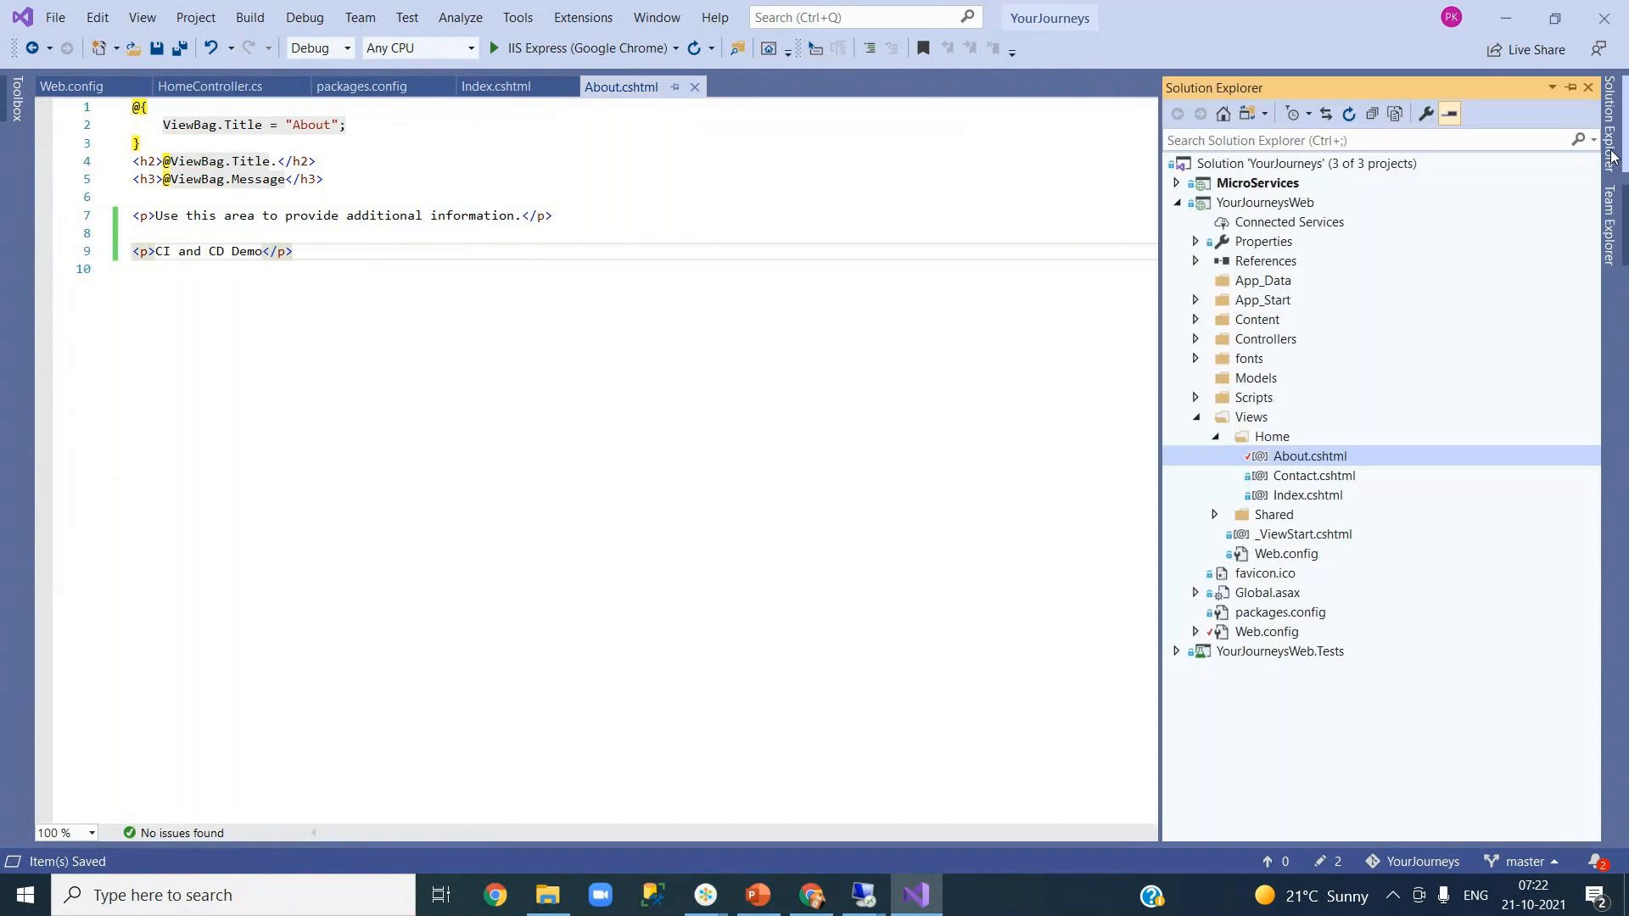
pyautogui.click(1275, 633)
pyautogui.doubleClick(1290, 632)
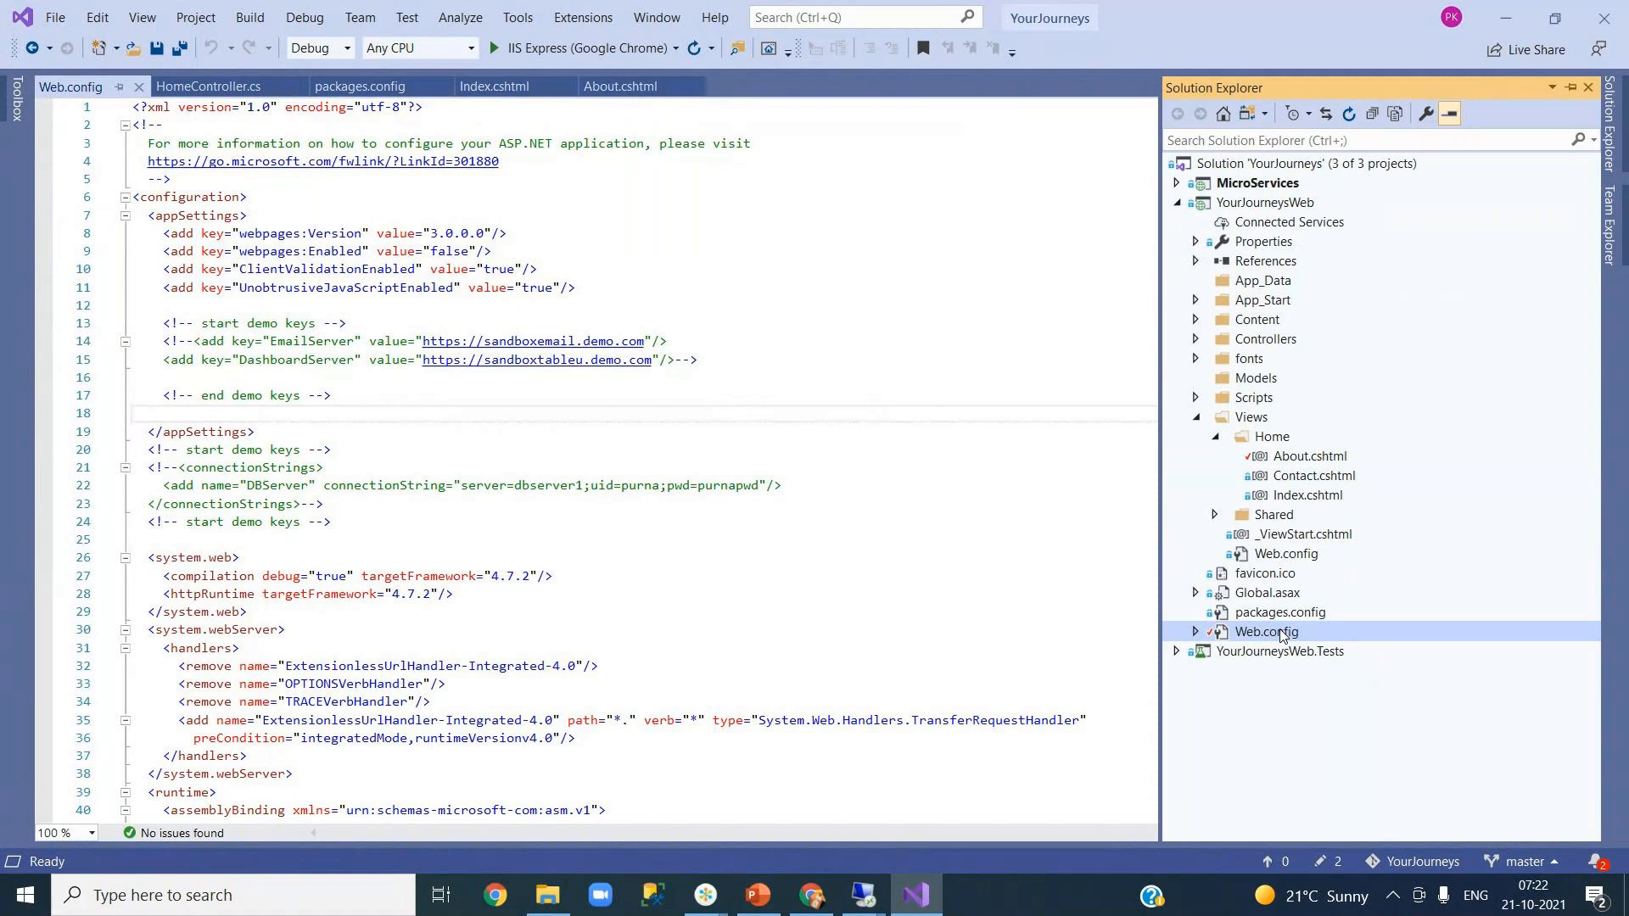
pyautogui.rightClick(1282, 637)
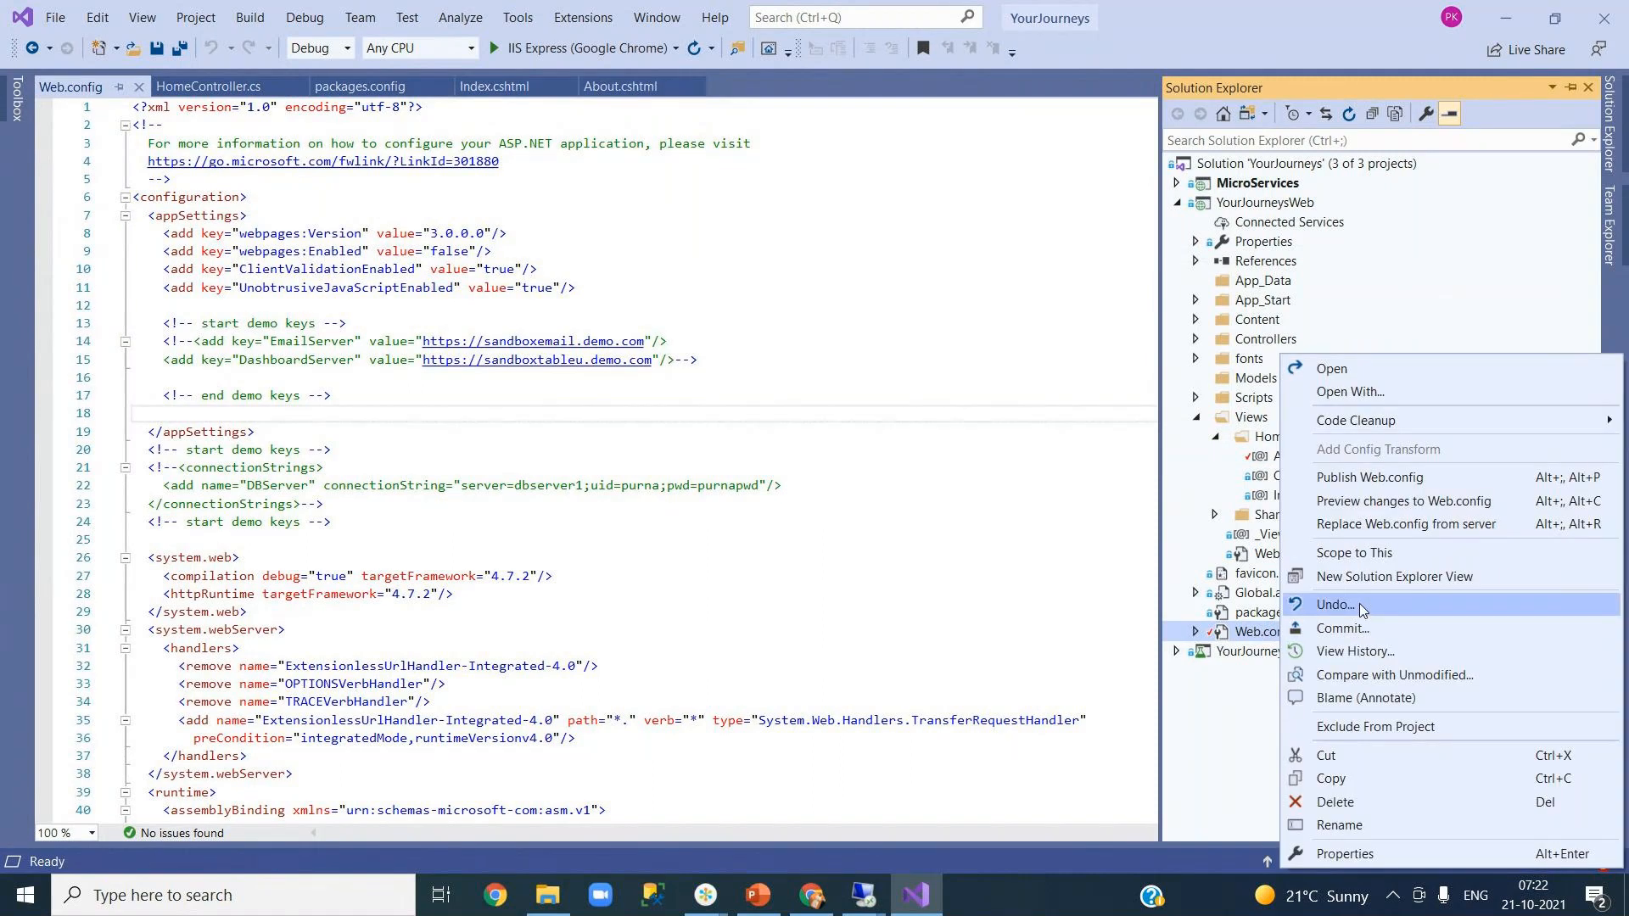
pyautogui.click(1359, 603)
pyautogui.click(879, 549)
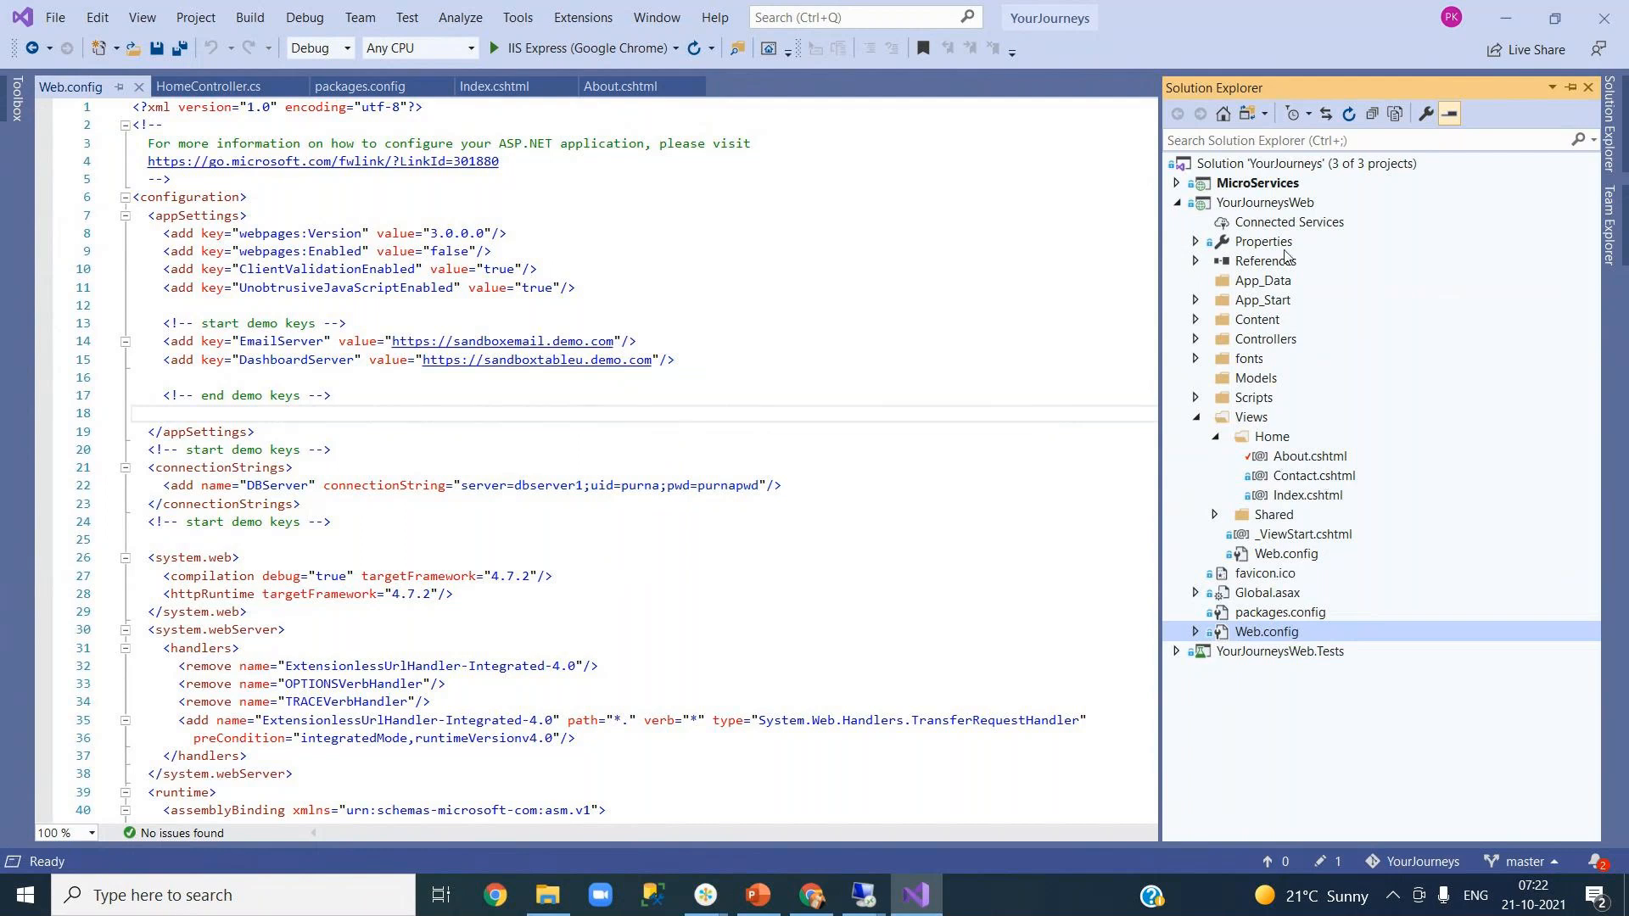
# - Bring up the Team Explorer home for the YourJourneys solution
pyautogui.click(1244, 165)
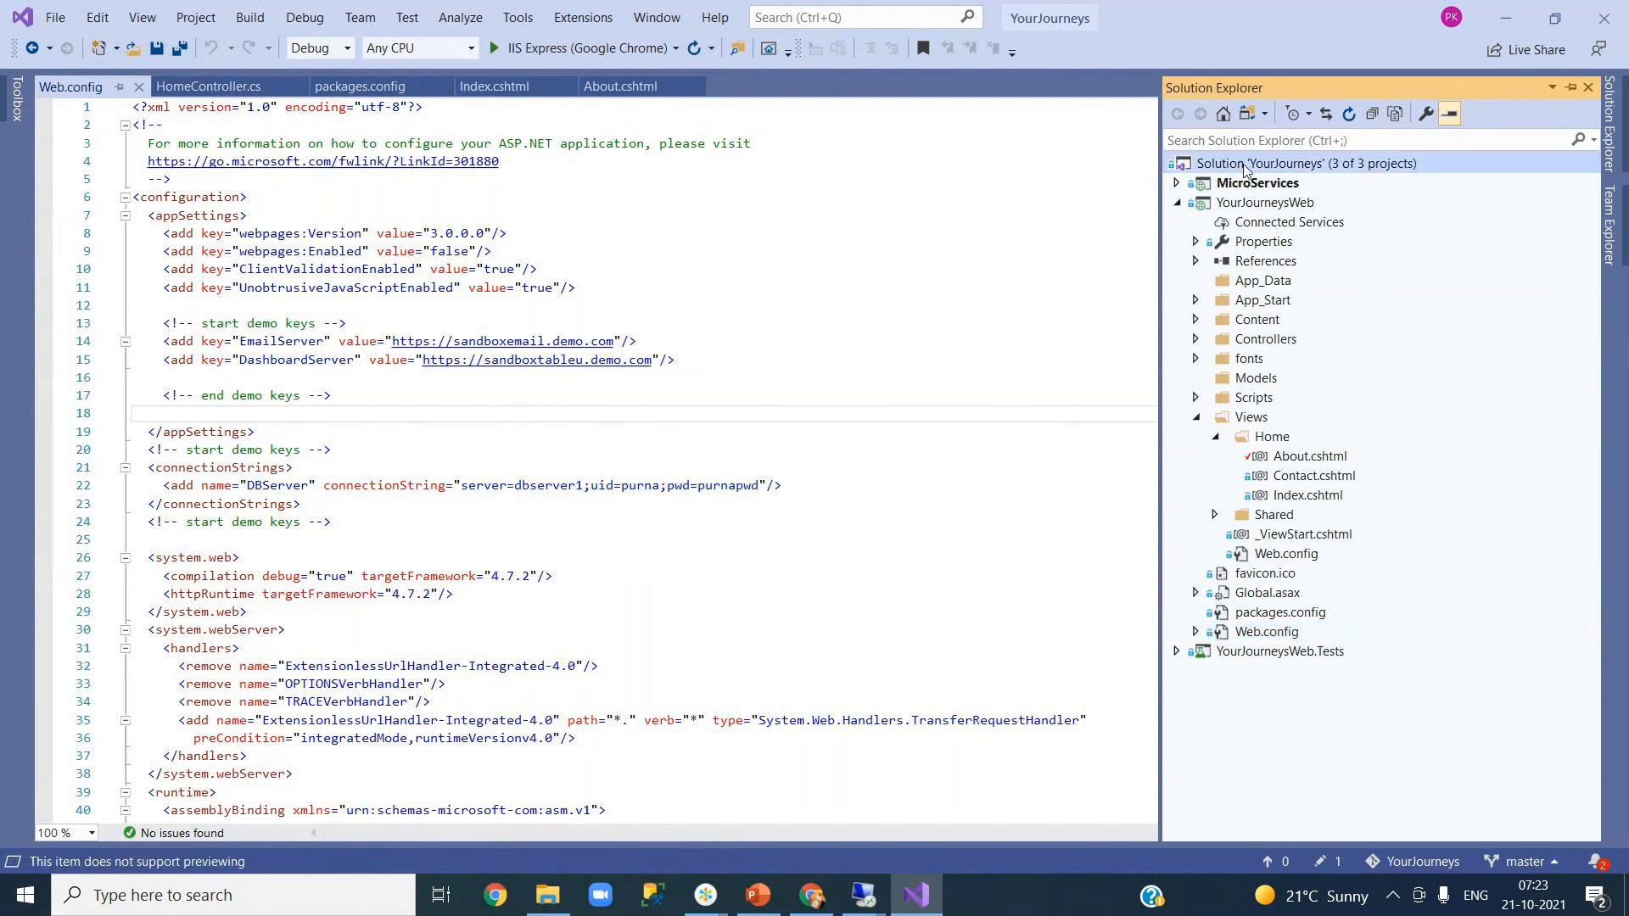
pyautogui.rightClick(1245, 166)
pyautogui.press('Escape')
pyautogui.click(1612, 255)
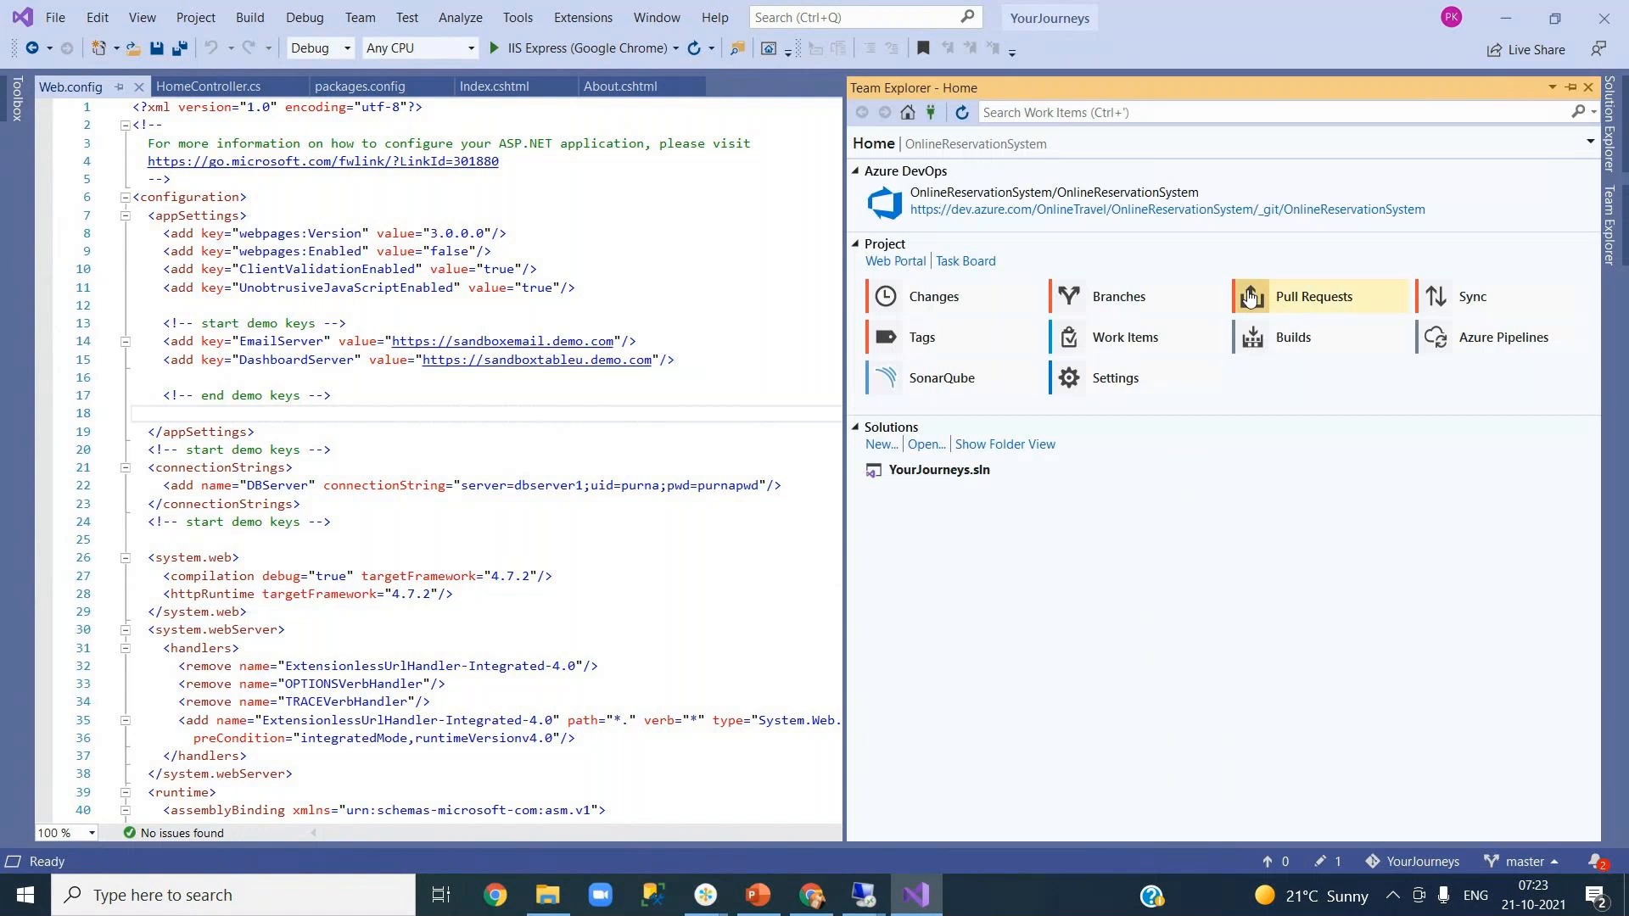
# - Commit About.cshtml with message 'CI CD demo' using Commit All and Push
pyautogui.click(916, 299)
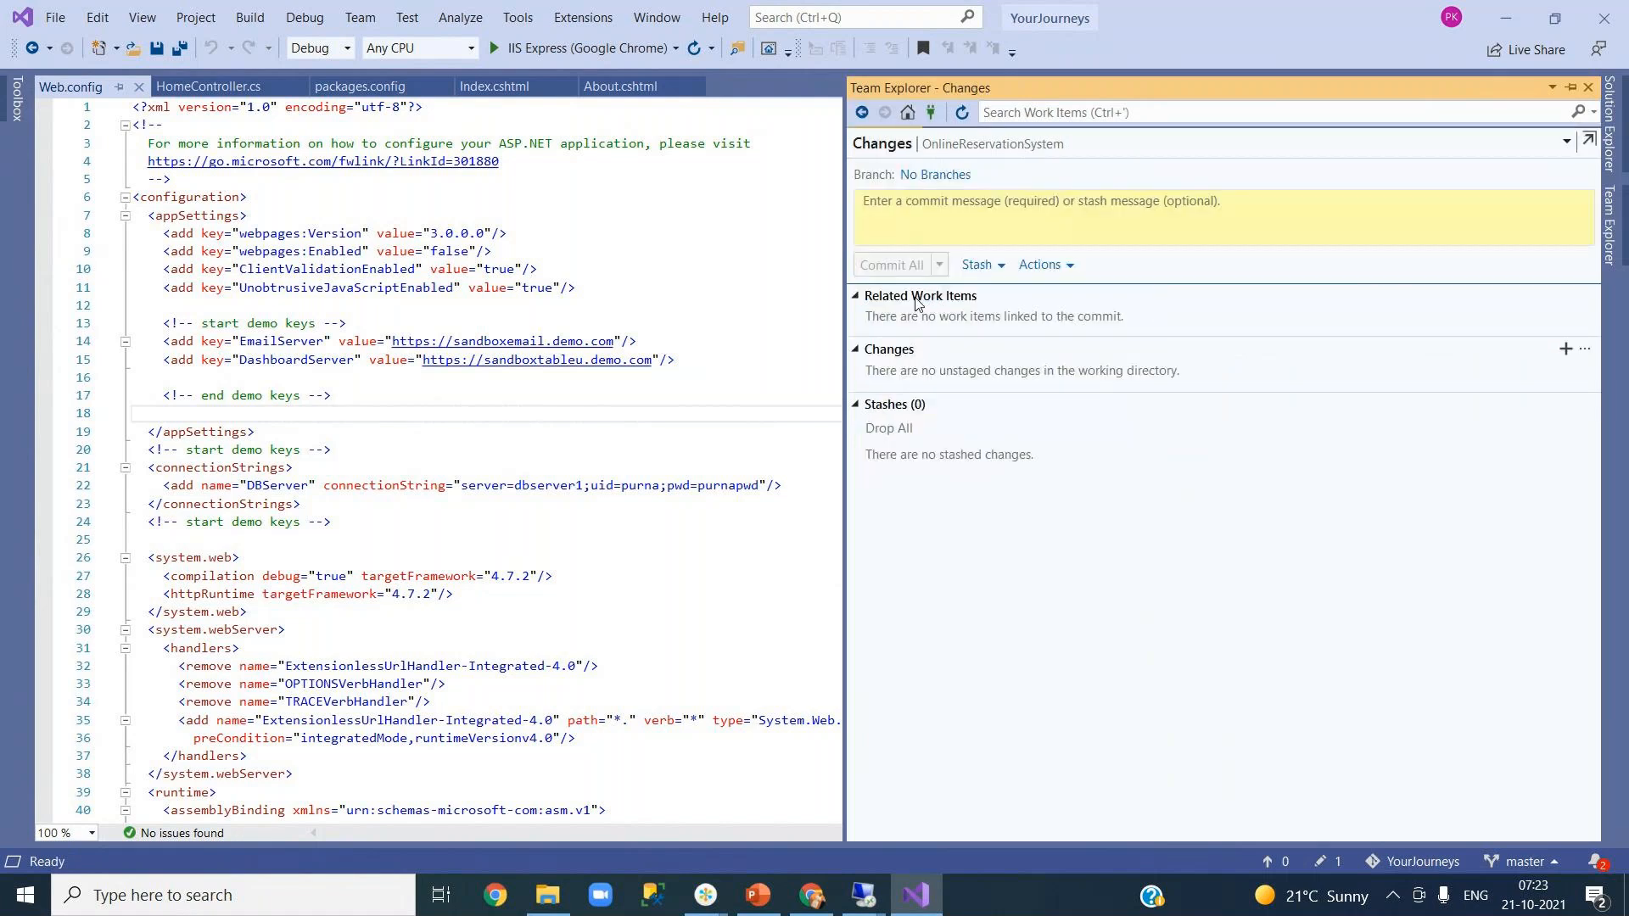
pyautogui.click(926, 223)
pyautogui.write('CI CD demo')
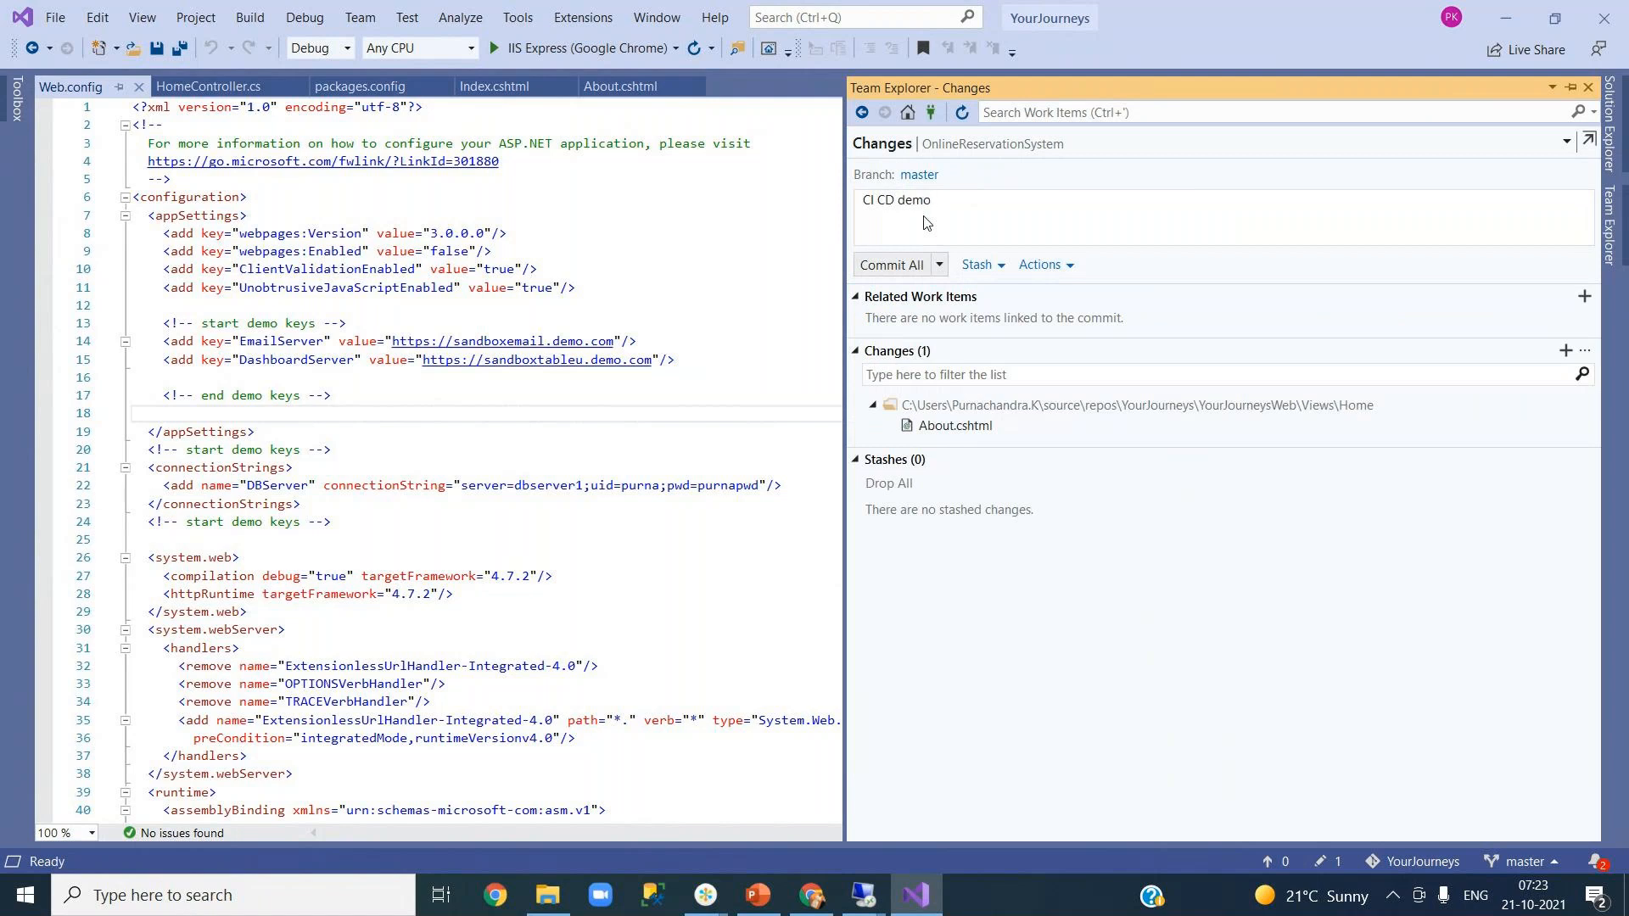
pyautogui.click(940, 266)
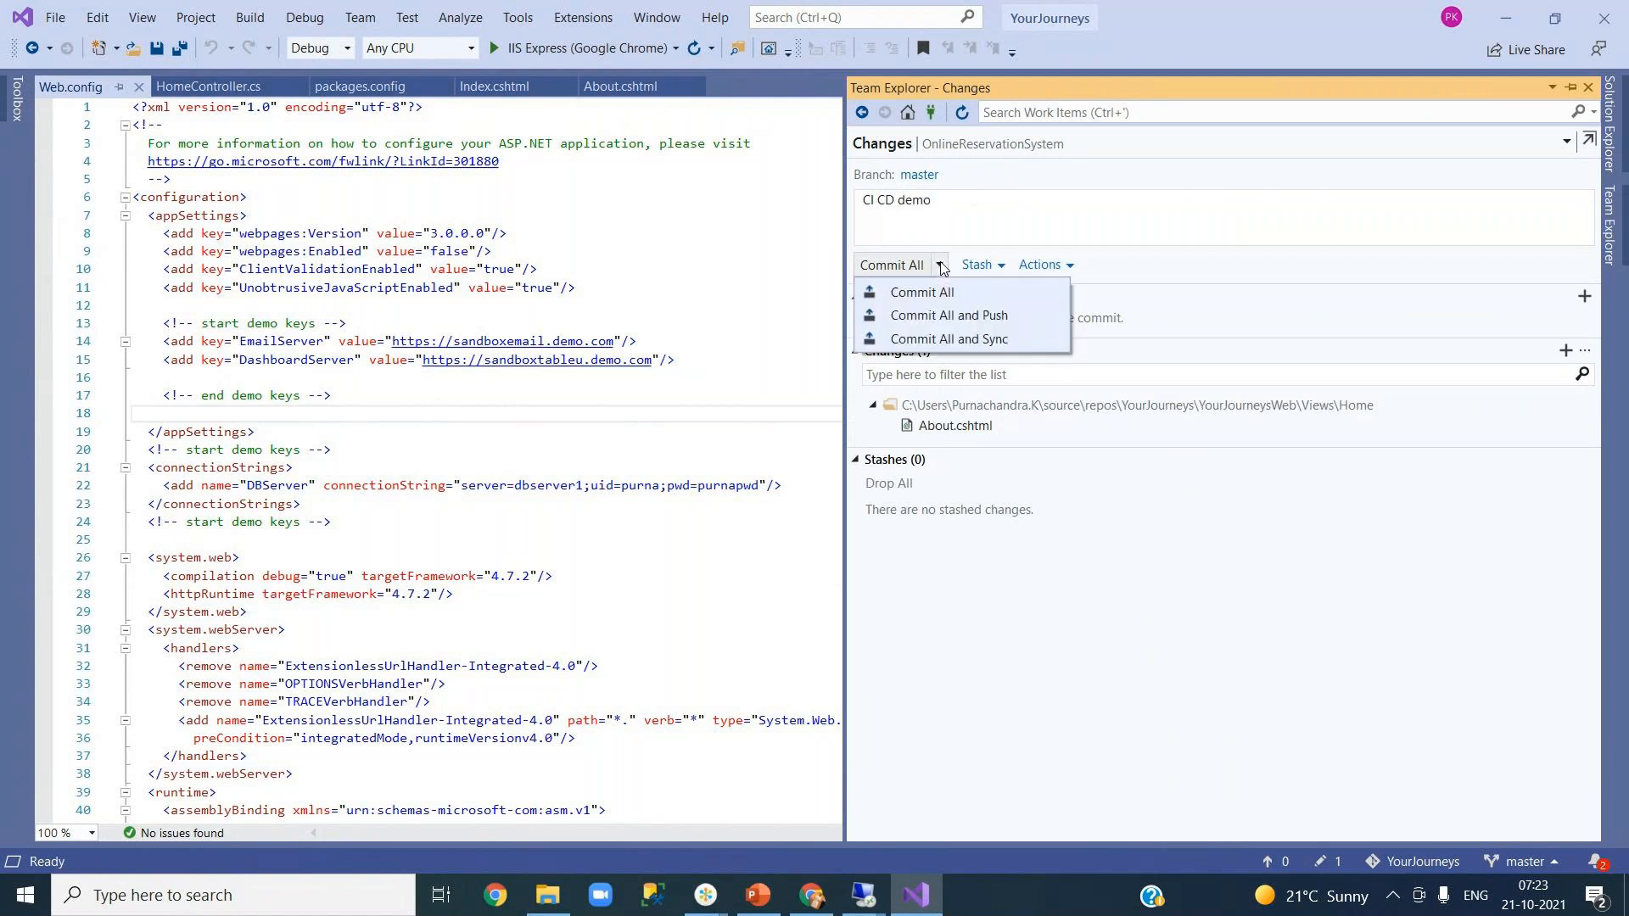
pyautogui.click(953, 321)
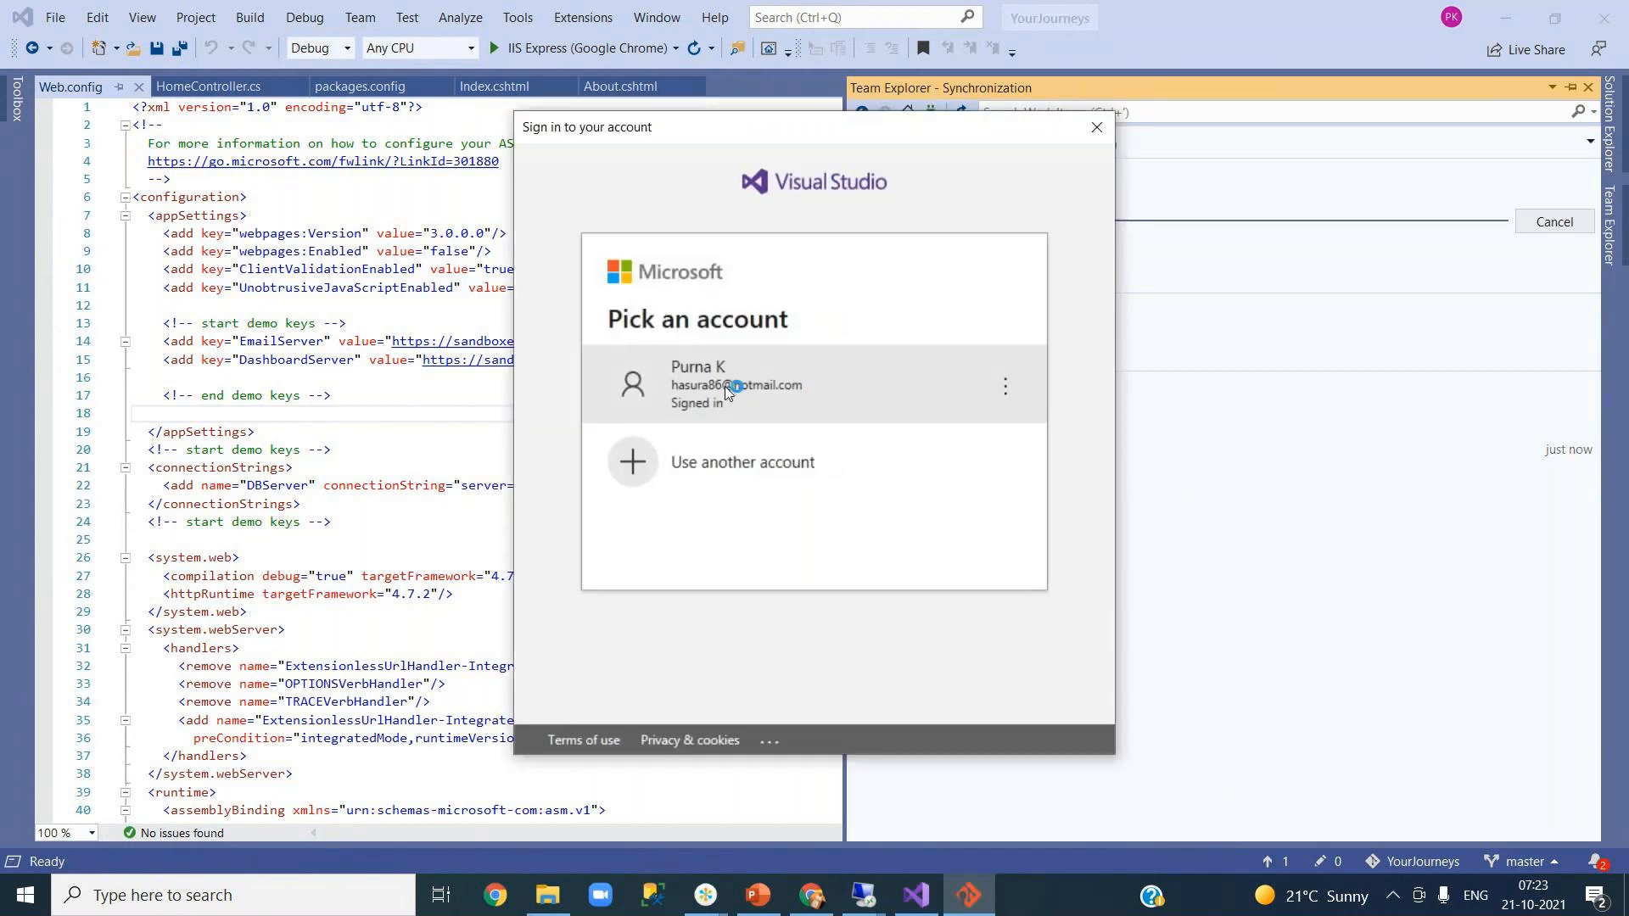
# - Sign in with the existing account to continue the push, then check the push error
pyautogui.click(727, 392)
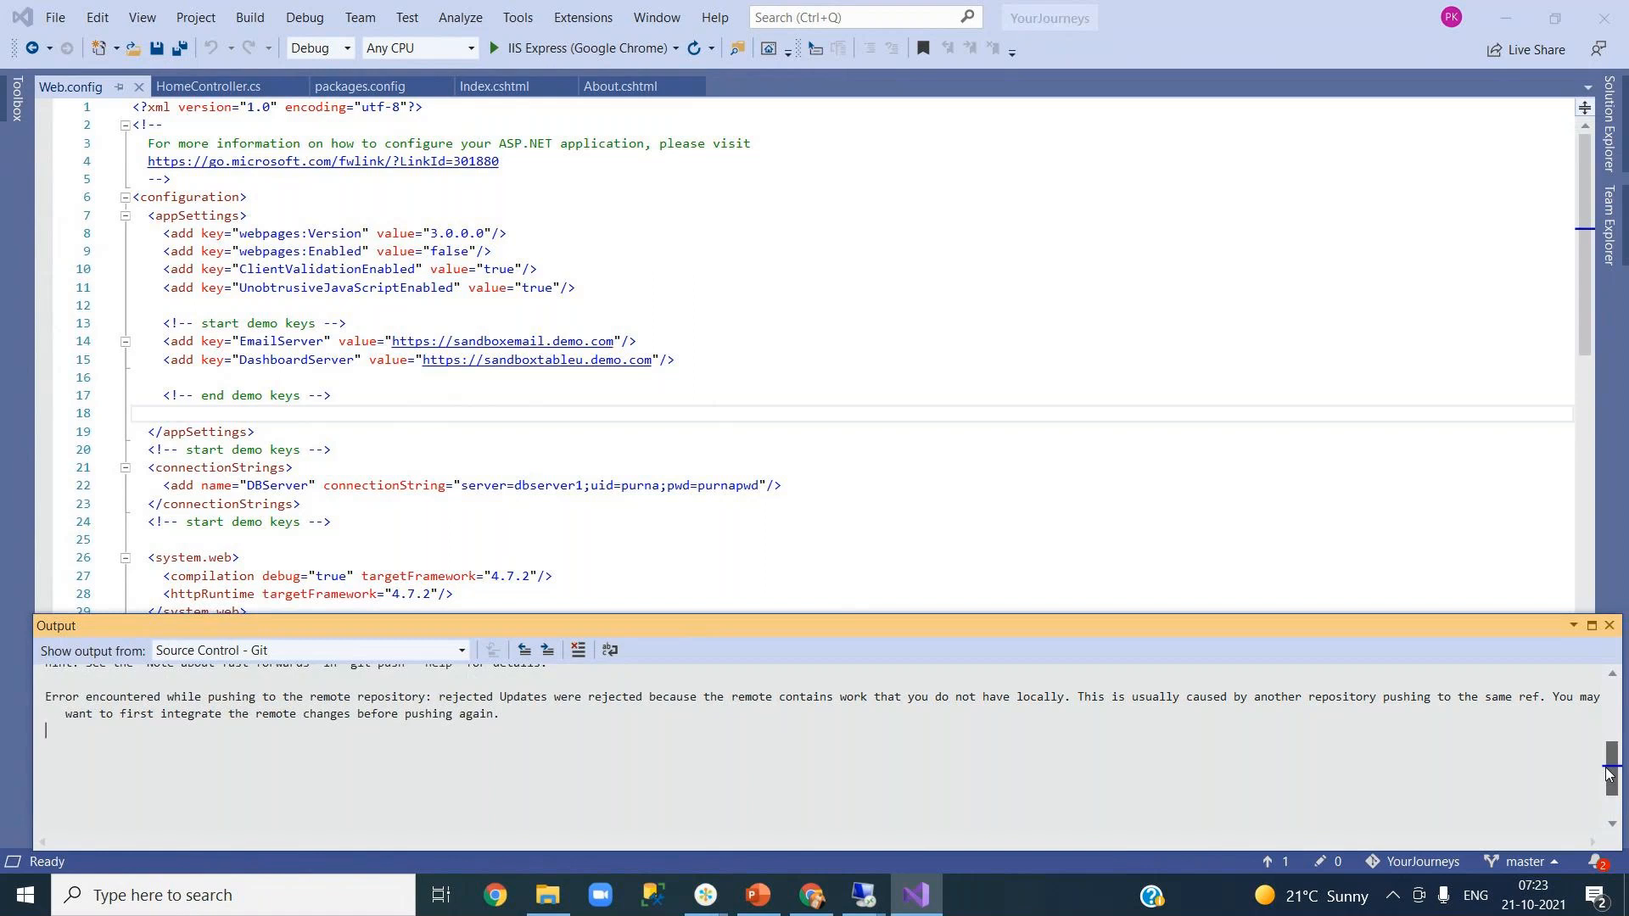
pyautogui.moveTo(1610, 774); pyautogui.dragTo(1611, 719)
pyautogui.click(1609, 227)
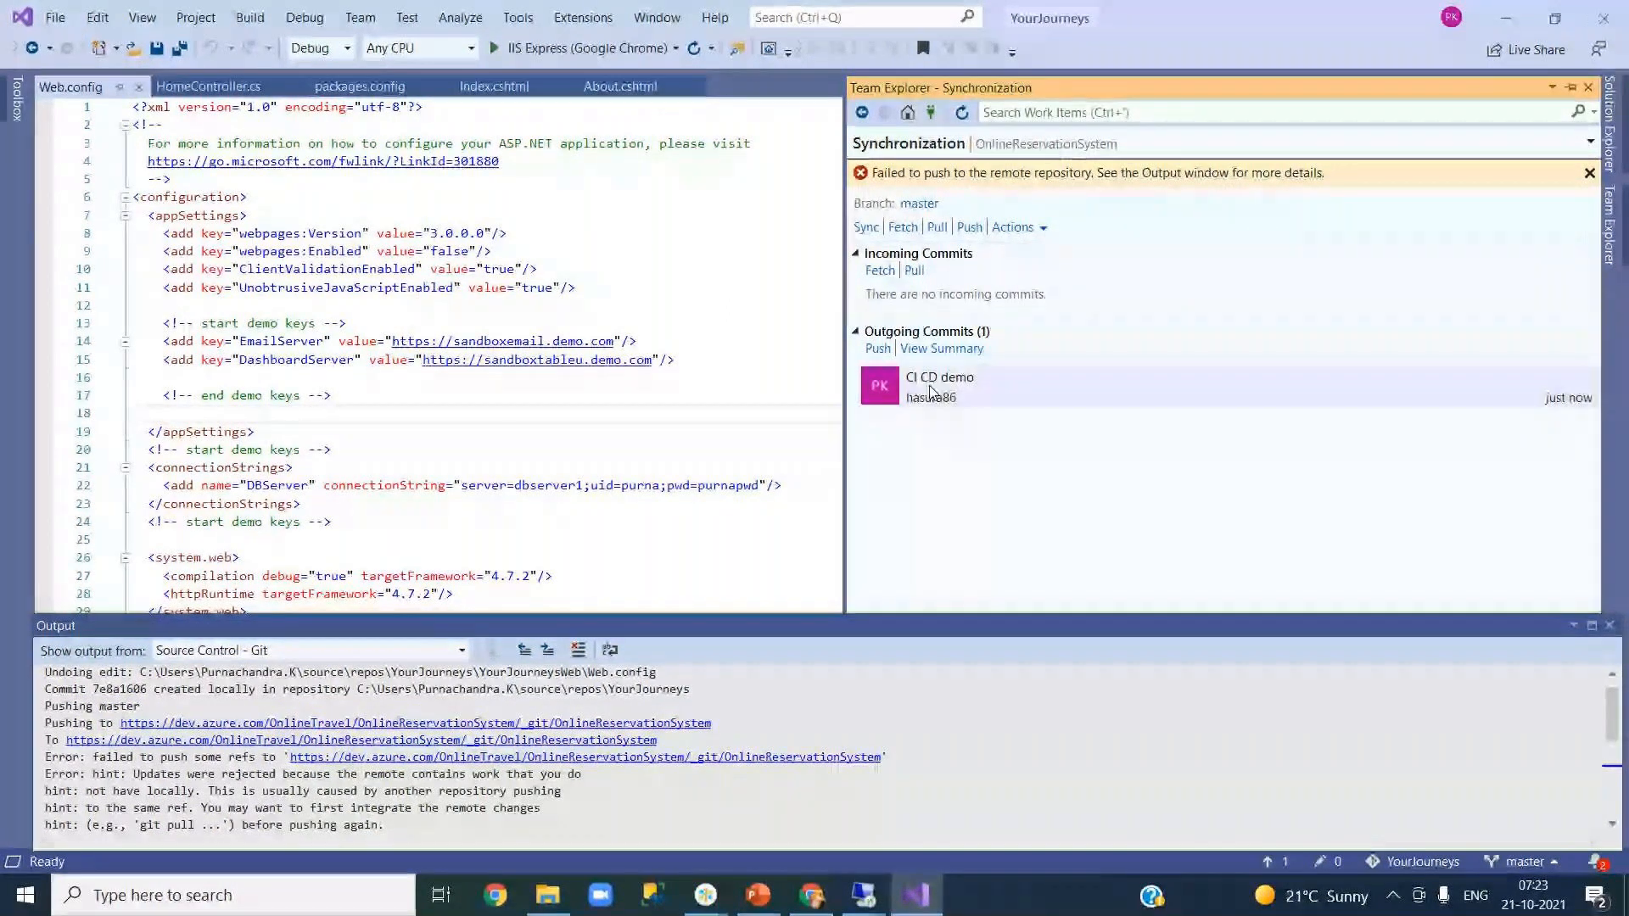
# - Fetch the incoming Updated Web.config commit and select Web.config's demo keys and connection strings lines
pyautogui.click(880, 271)
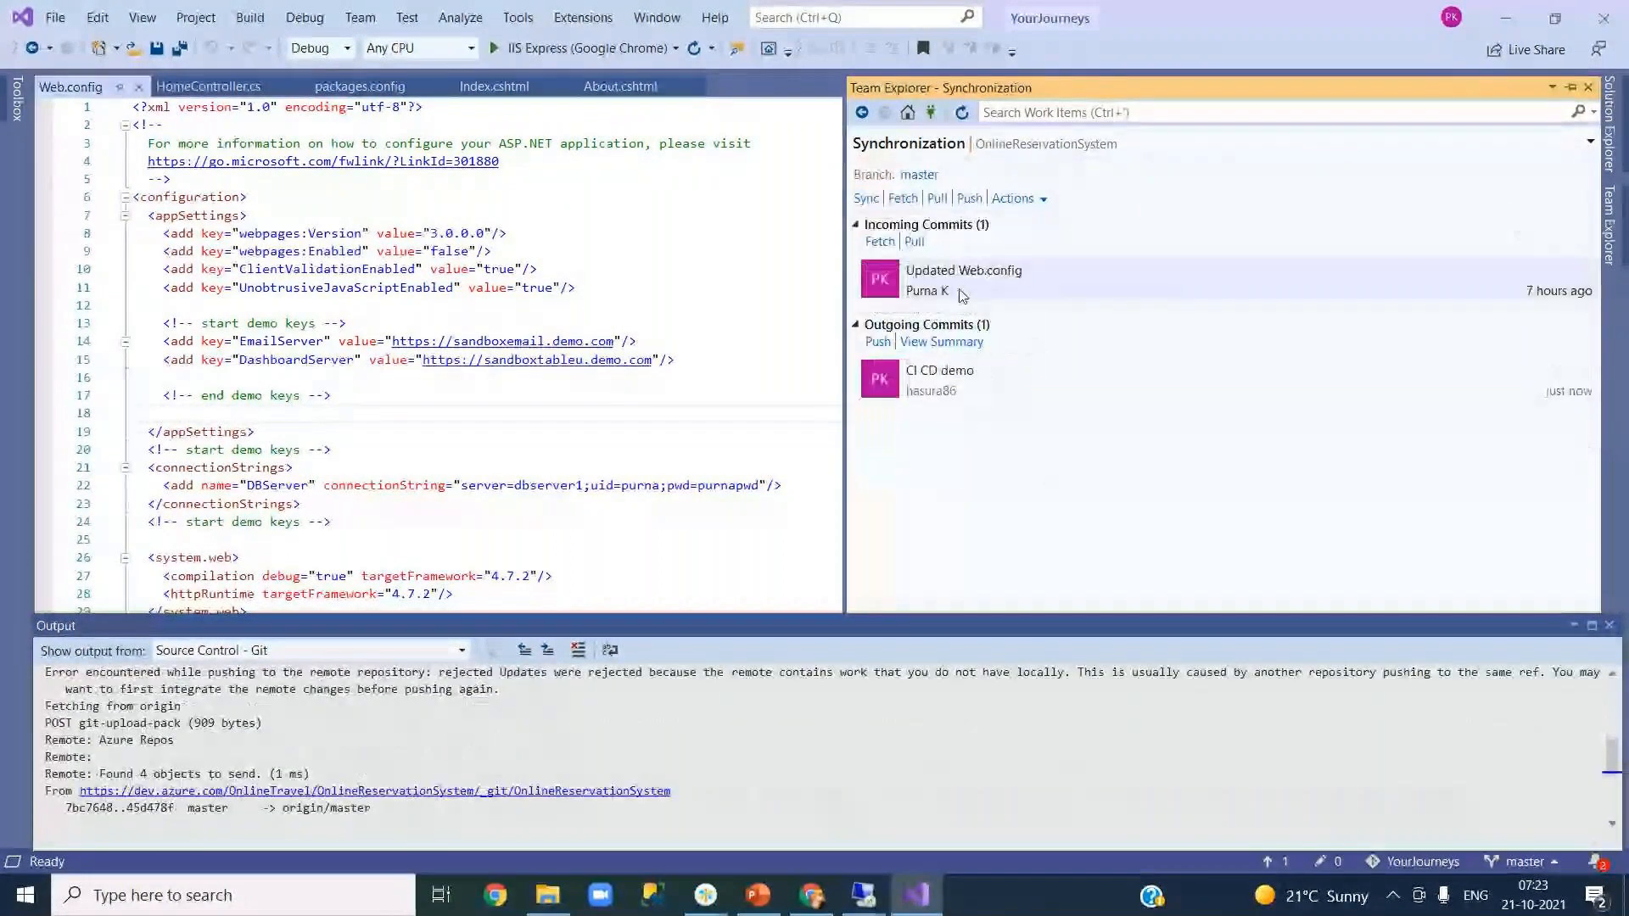
pyautogui.doubleClick(963, 295)
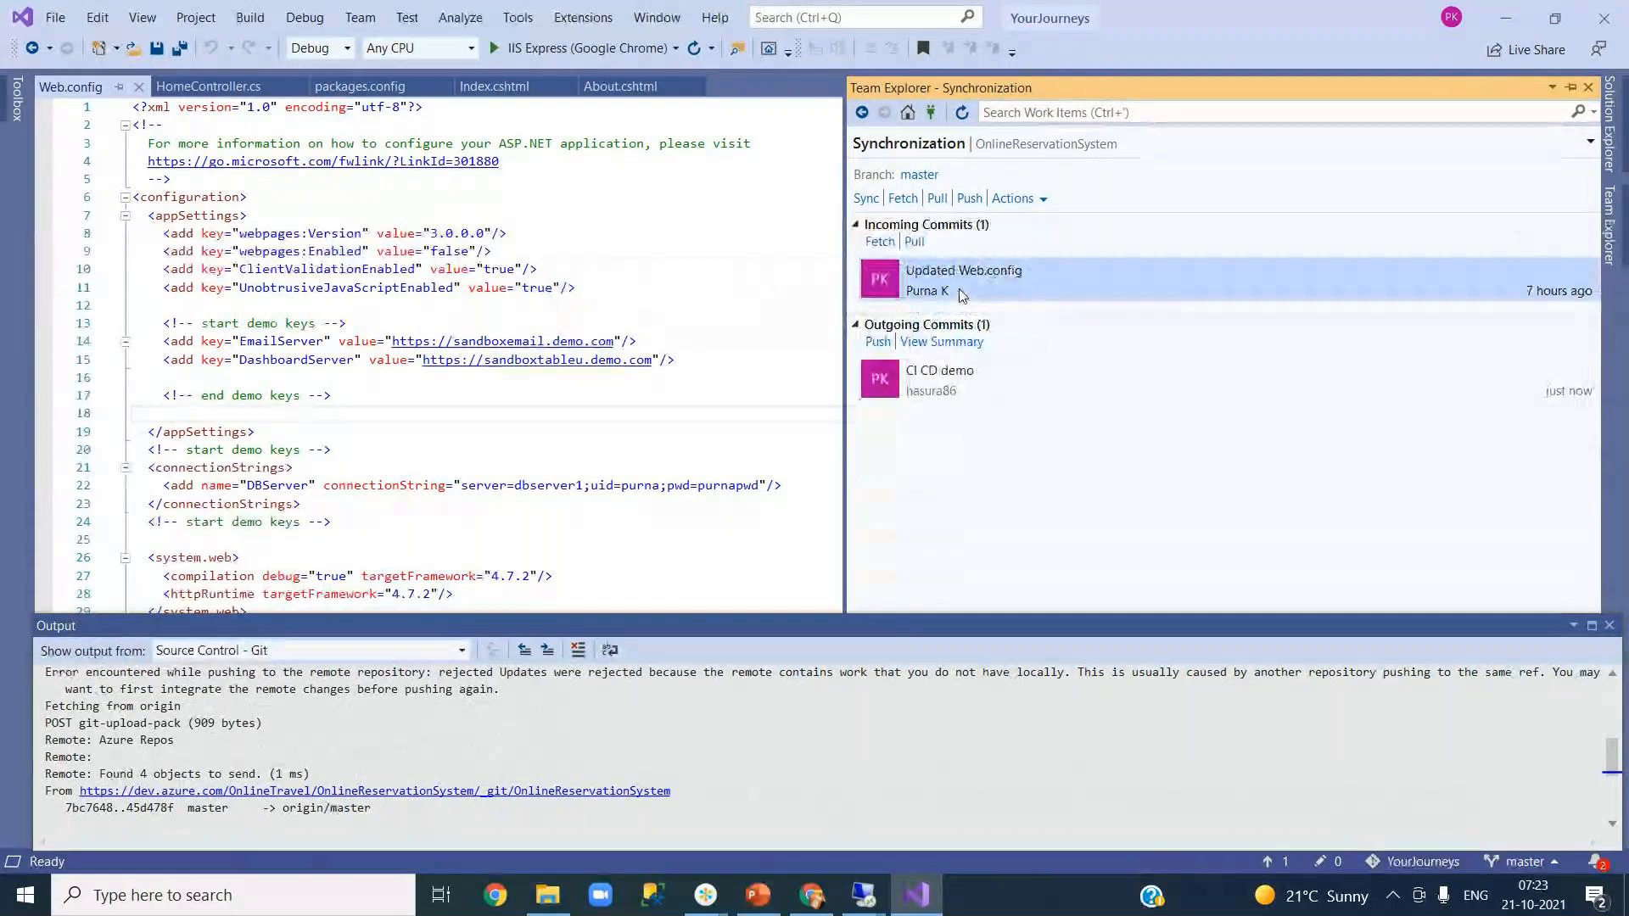
pyautogui.click(725, 411)
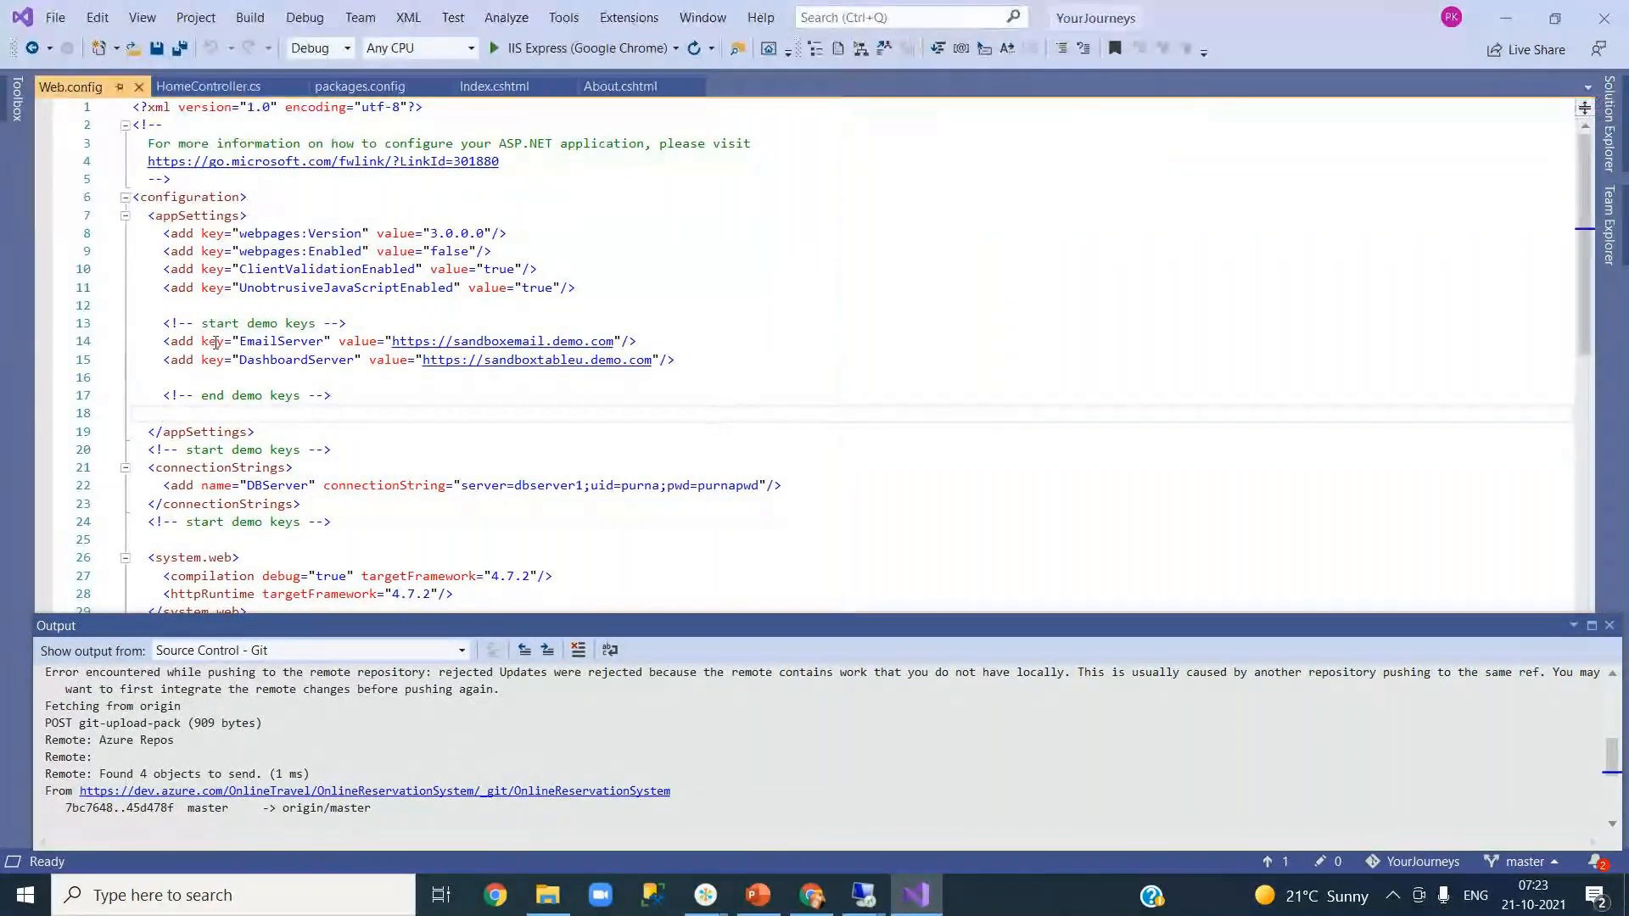
pyautogui.moveTo(163, 324); pyautogui.dragTo(654, 529)
pyautogui.hotkey('ctrl', 'c')
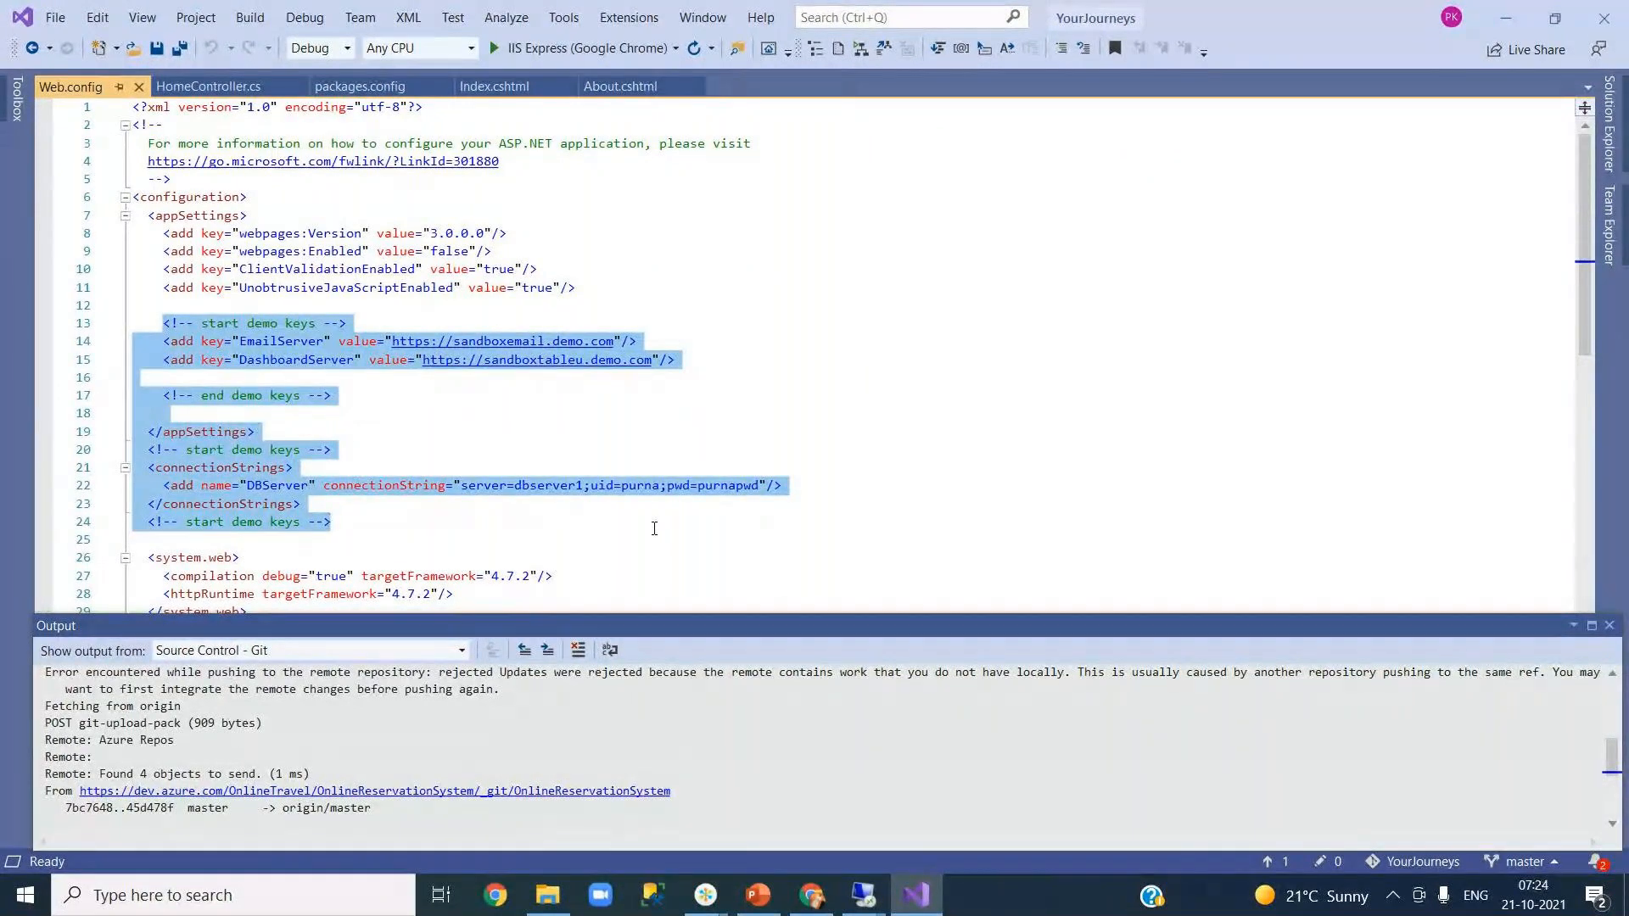
# - Paste the copied Web.config demo keys and connection strings into a new Notepad document
pyautogui.press('super+r')
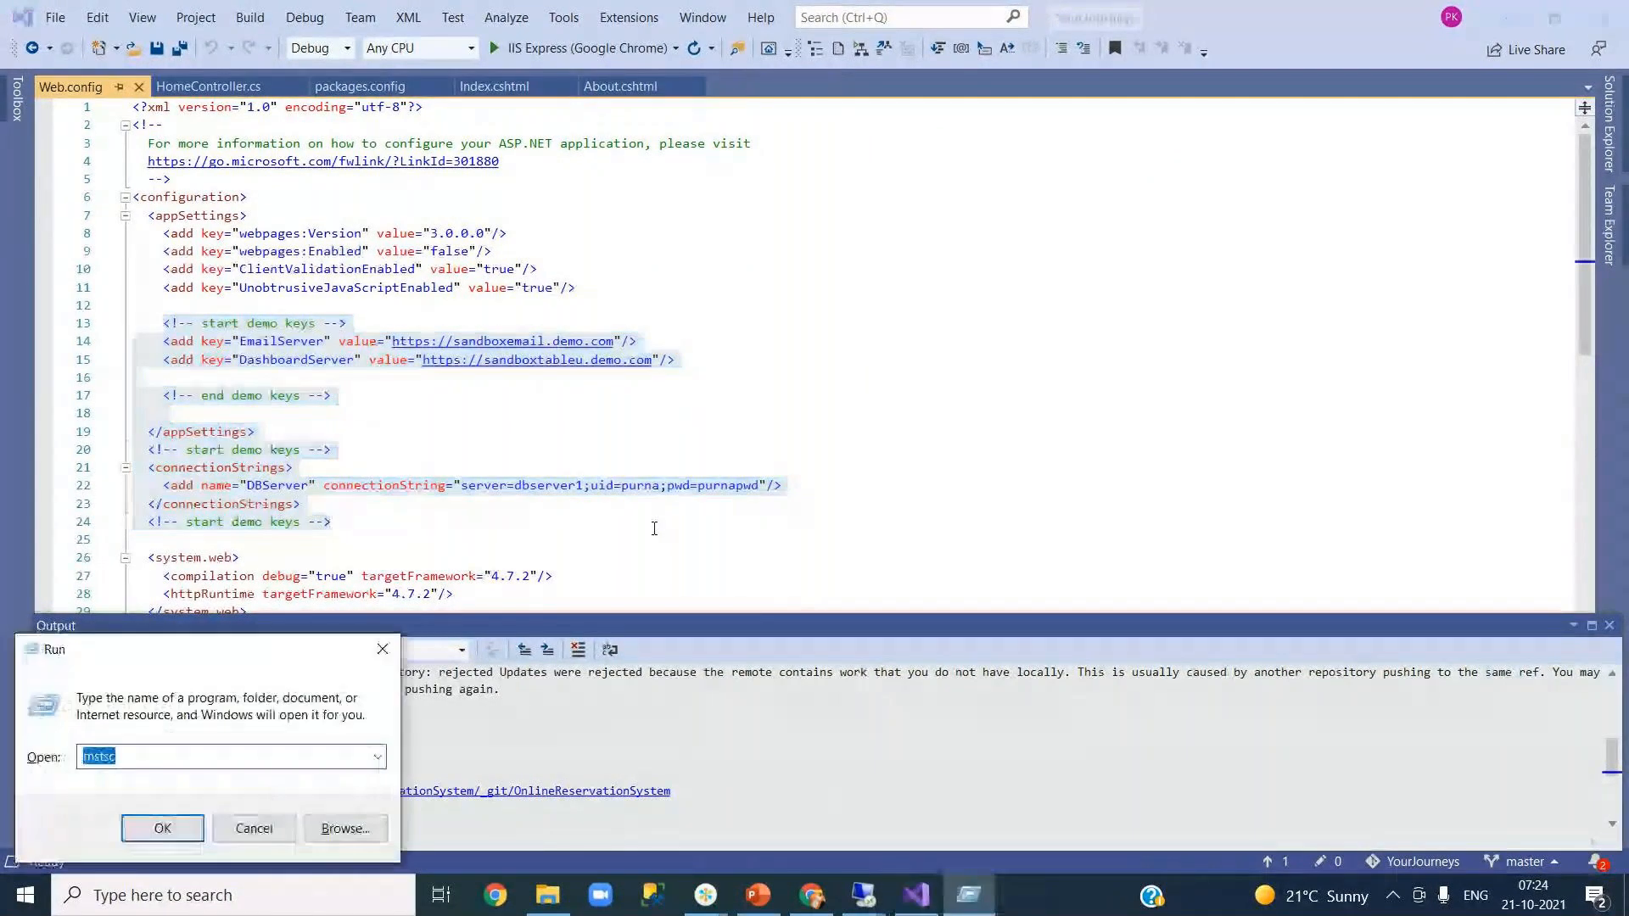
pyautogui.write('notepad')
pyautogui.press('Return')
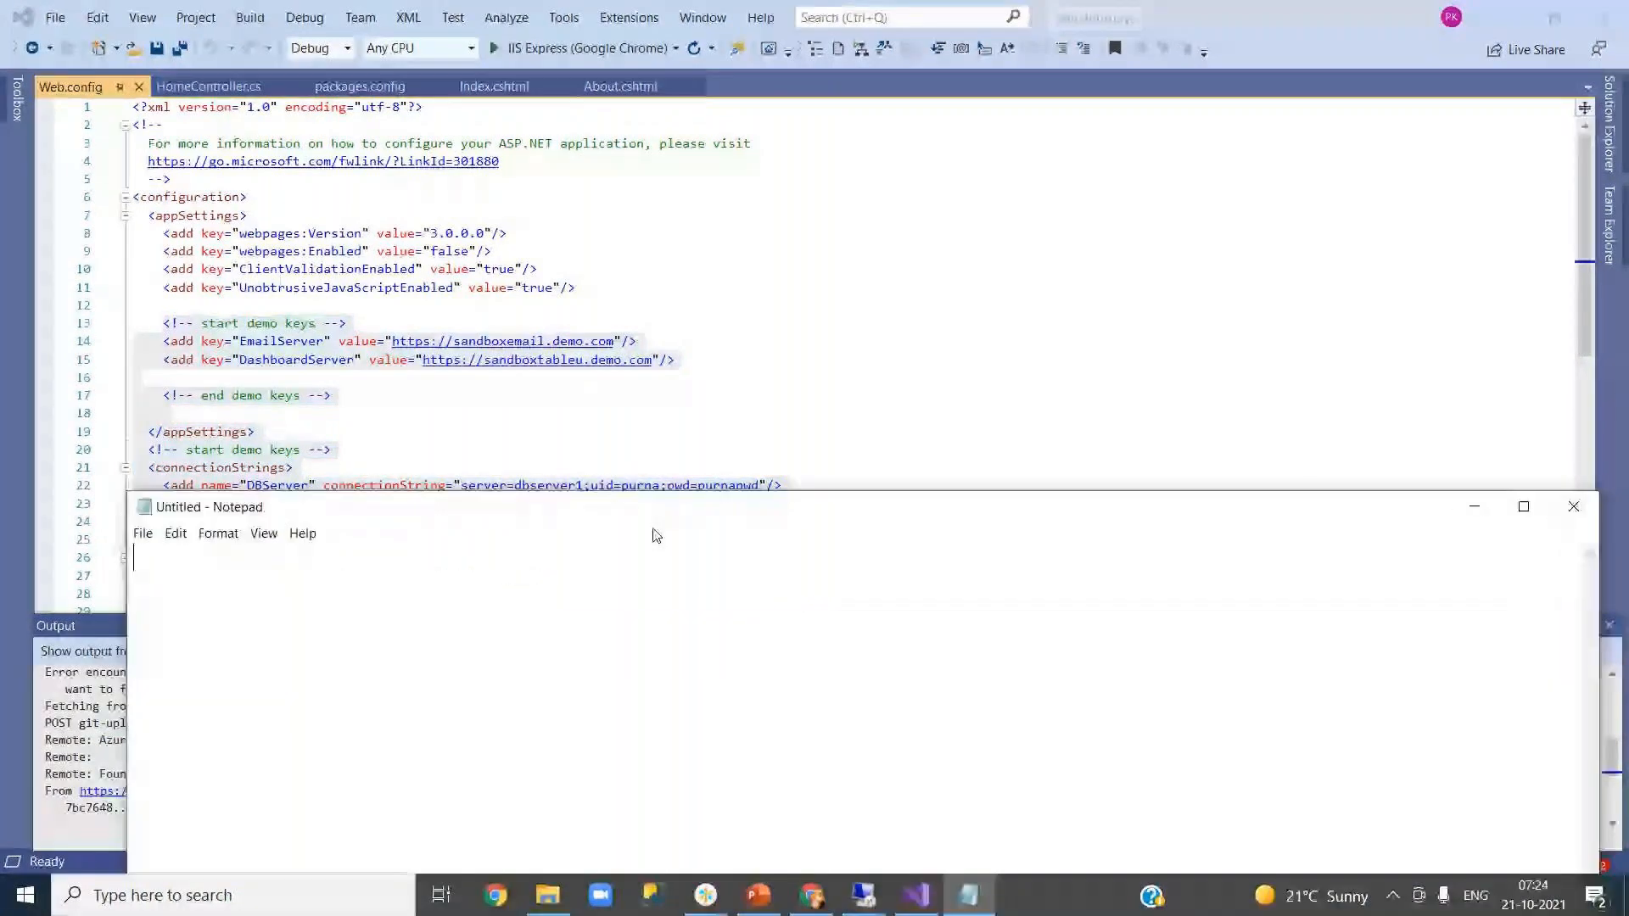
pyautogui.hotkey('ctrl', 'v')
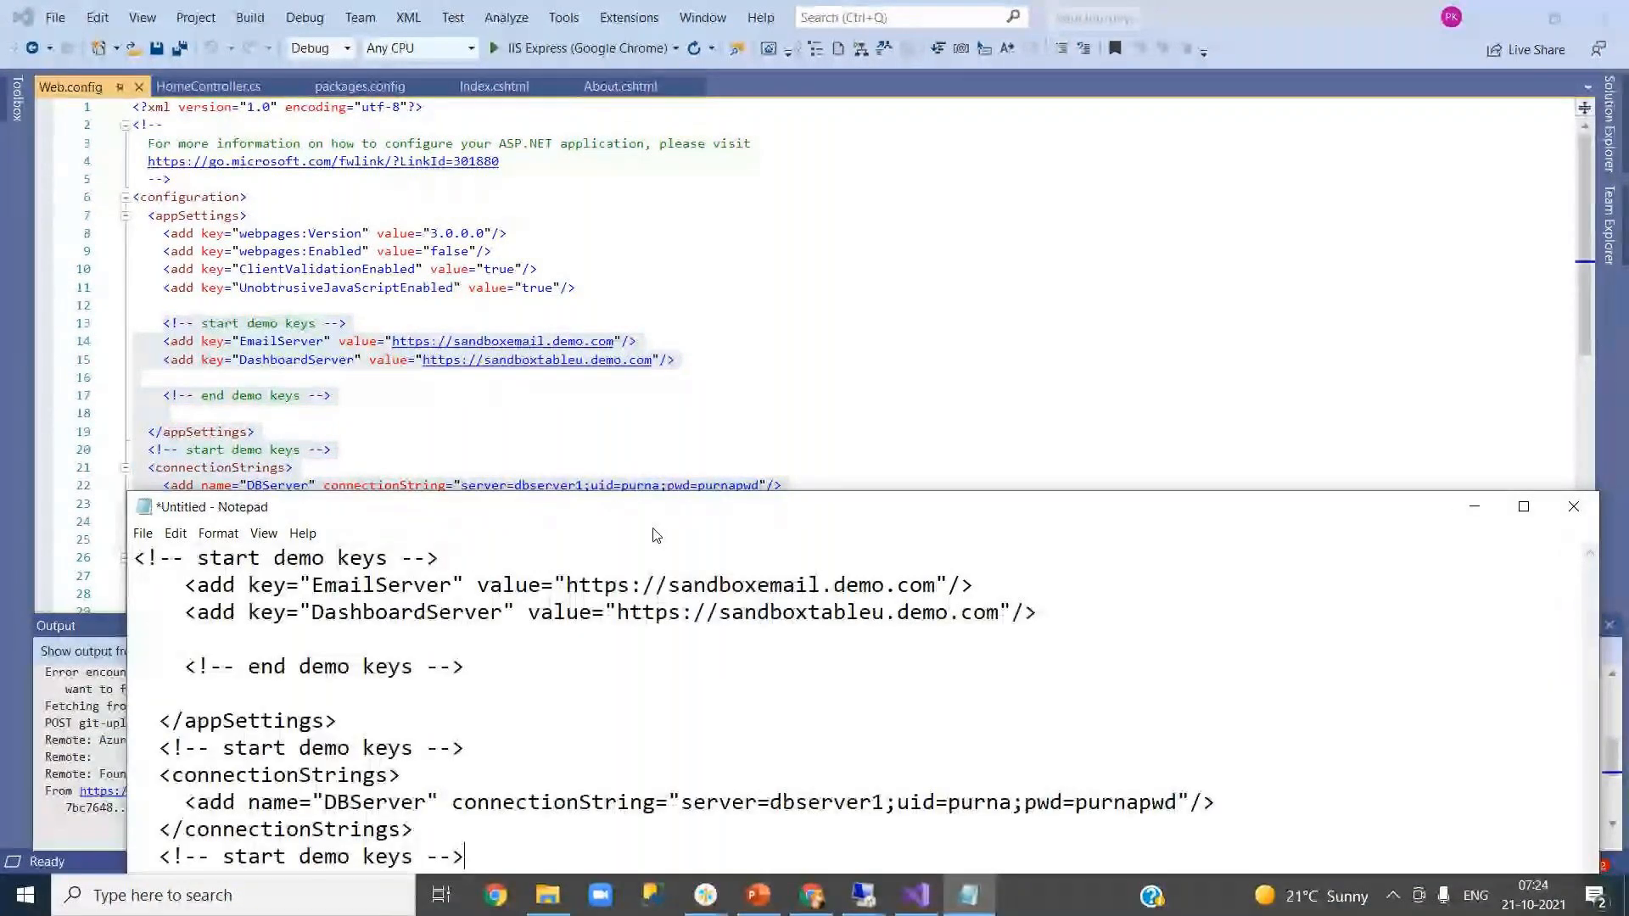
pyautogui.click(1473, 509)
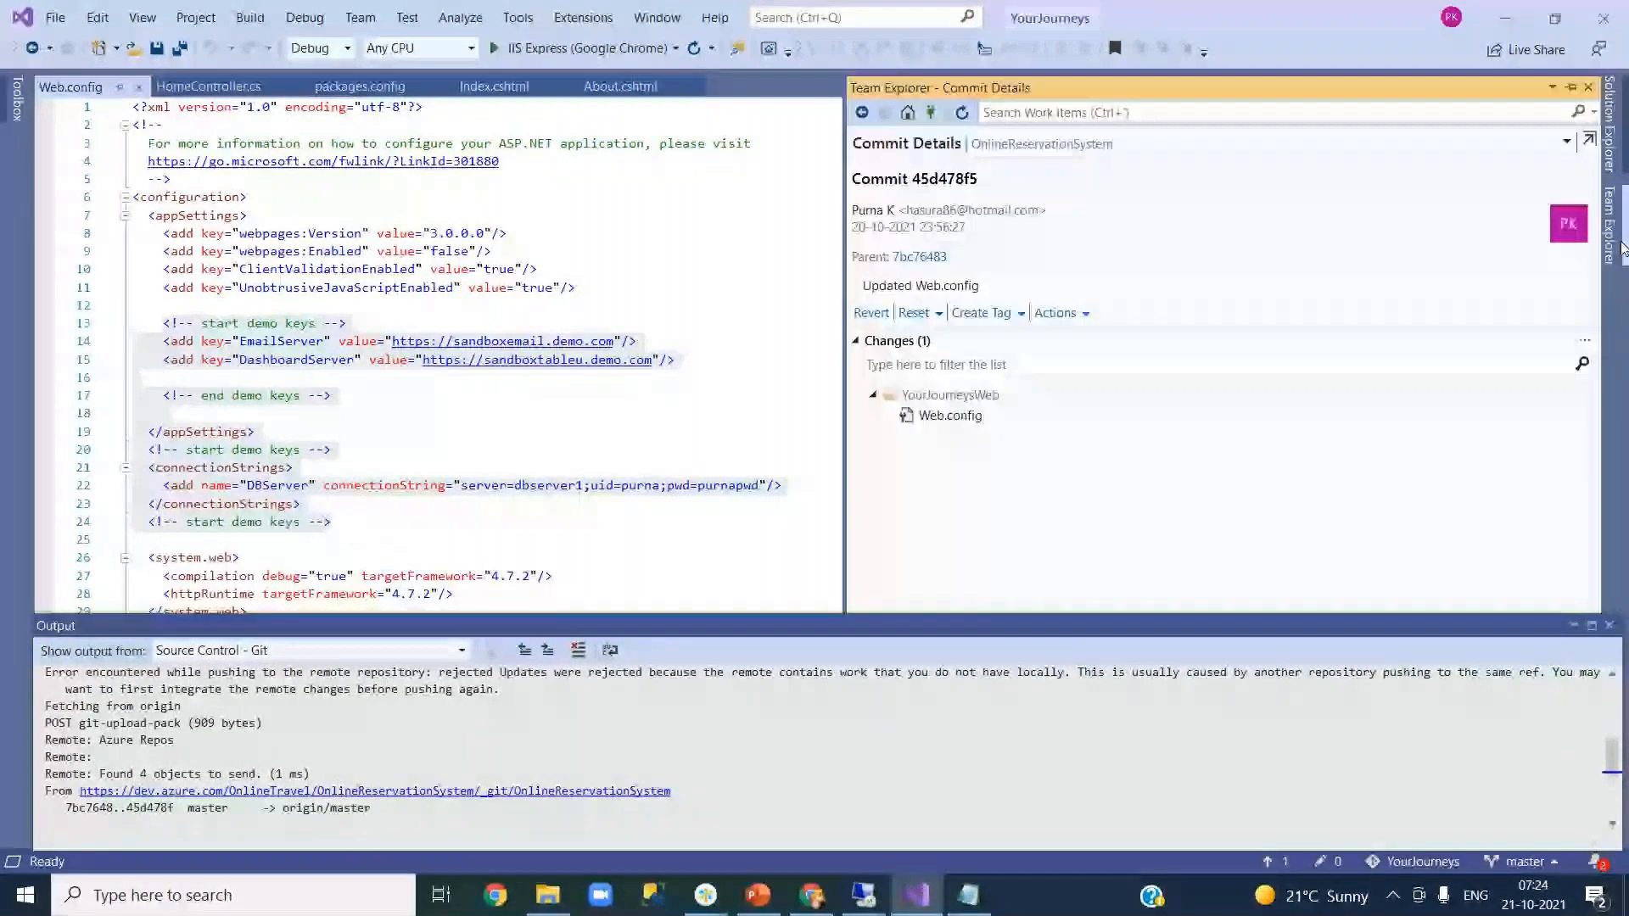
# - Inspect the Web.config change in the incoming commit's details, then leave them
pyautogui.click(963, 422)
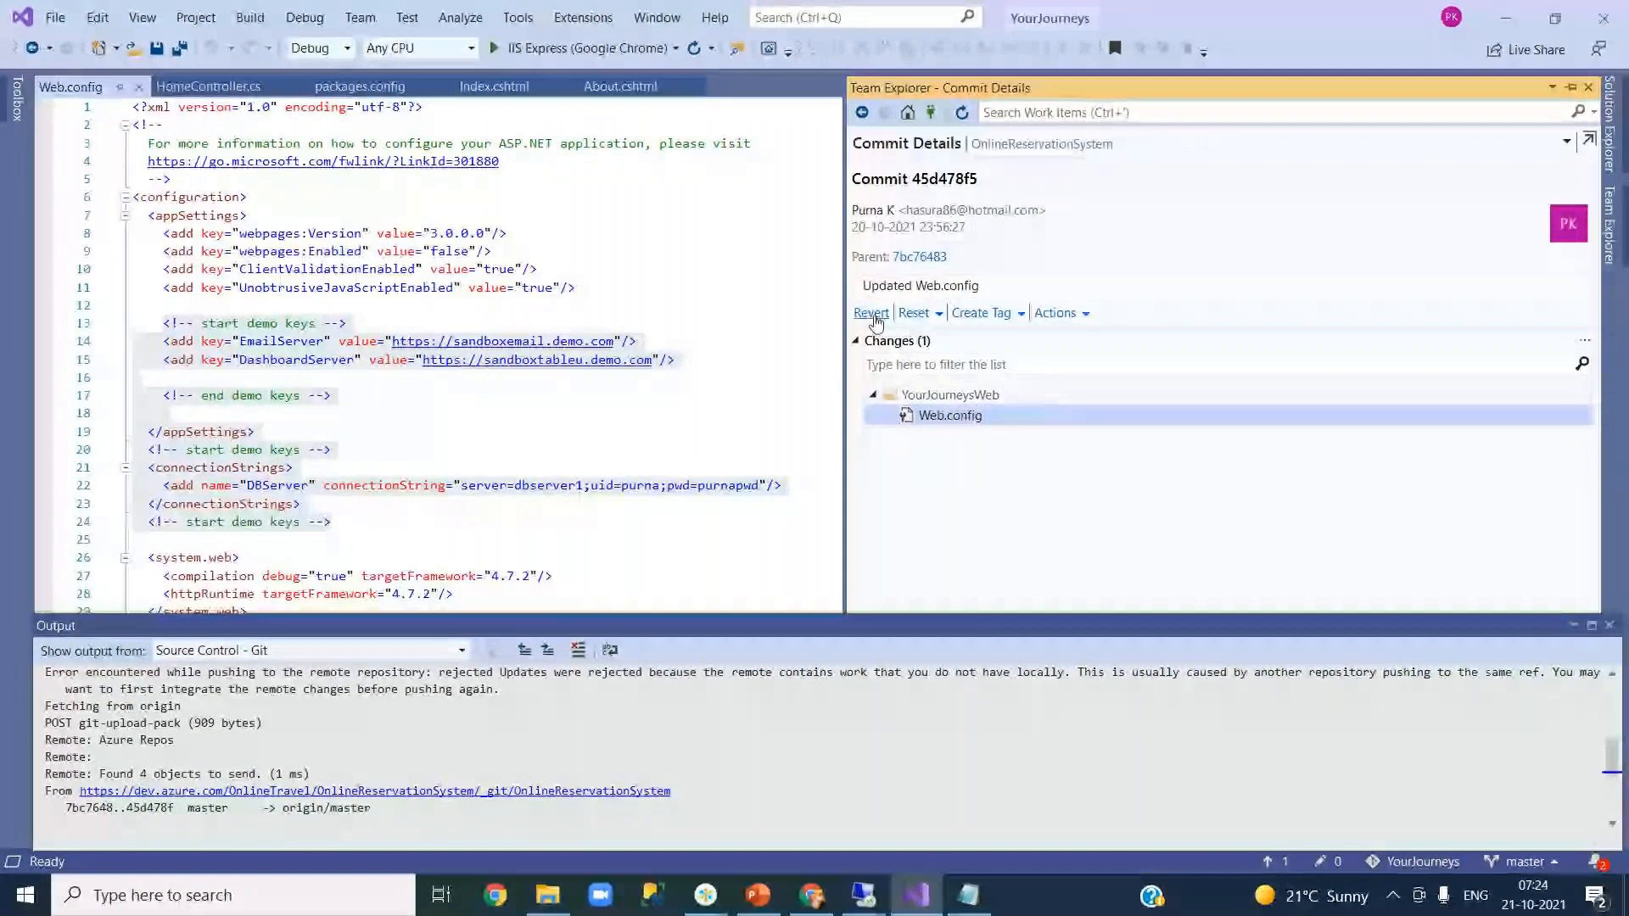
pyautogui.click(862, 112)
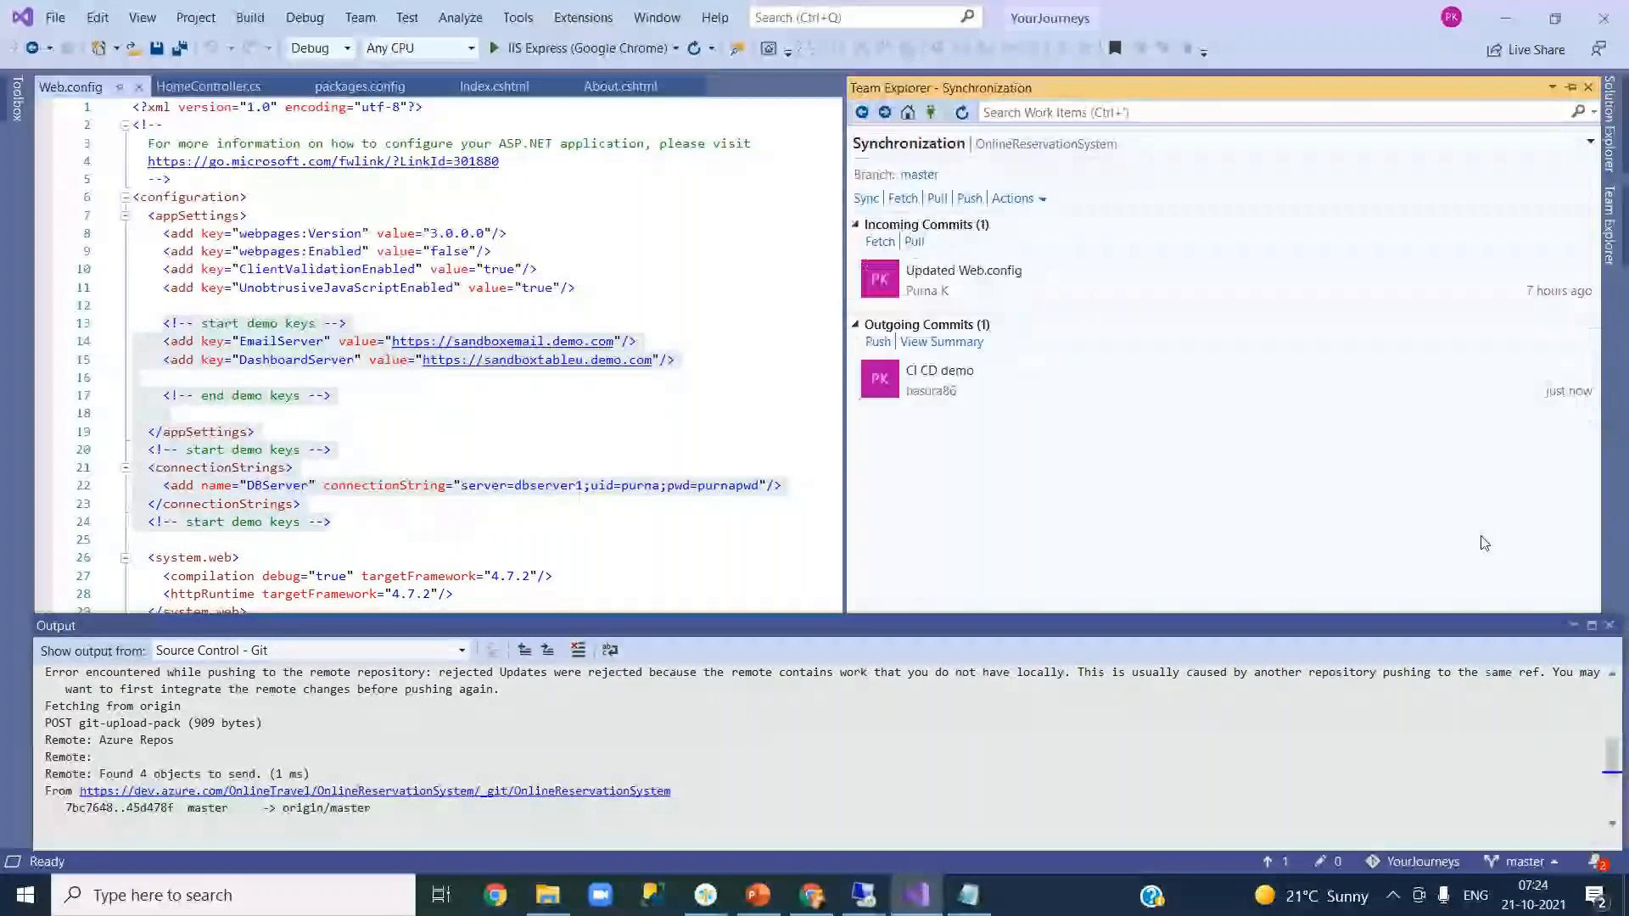
pyautogui.press('Escape')
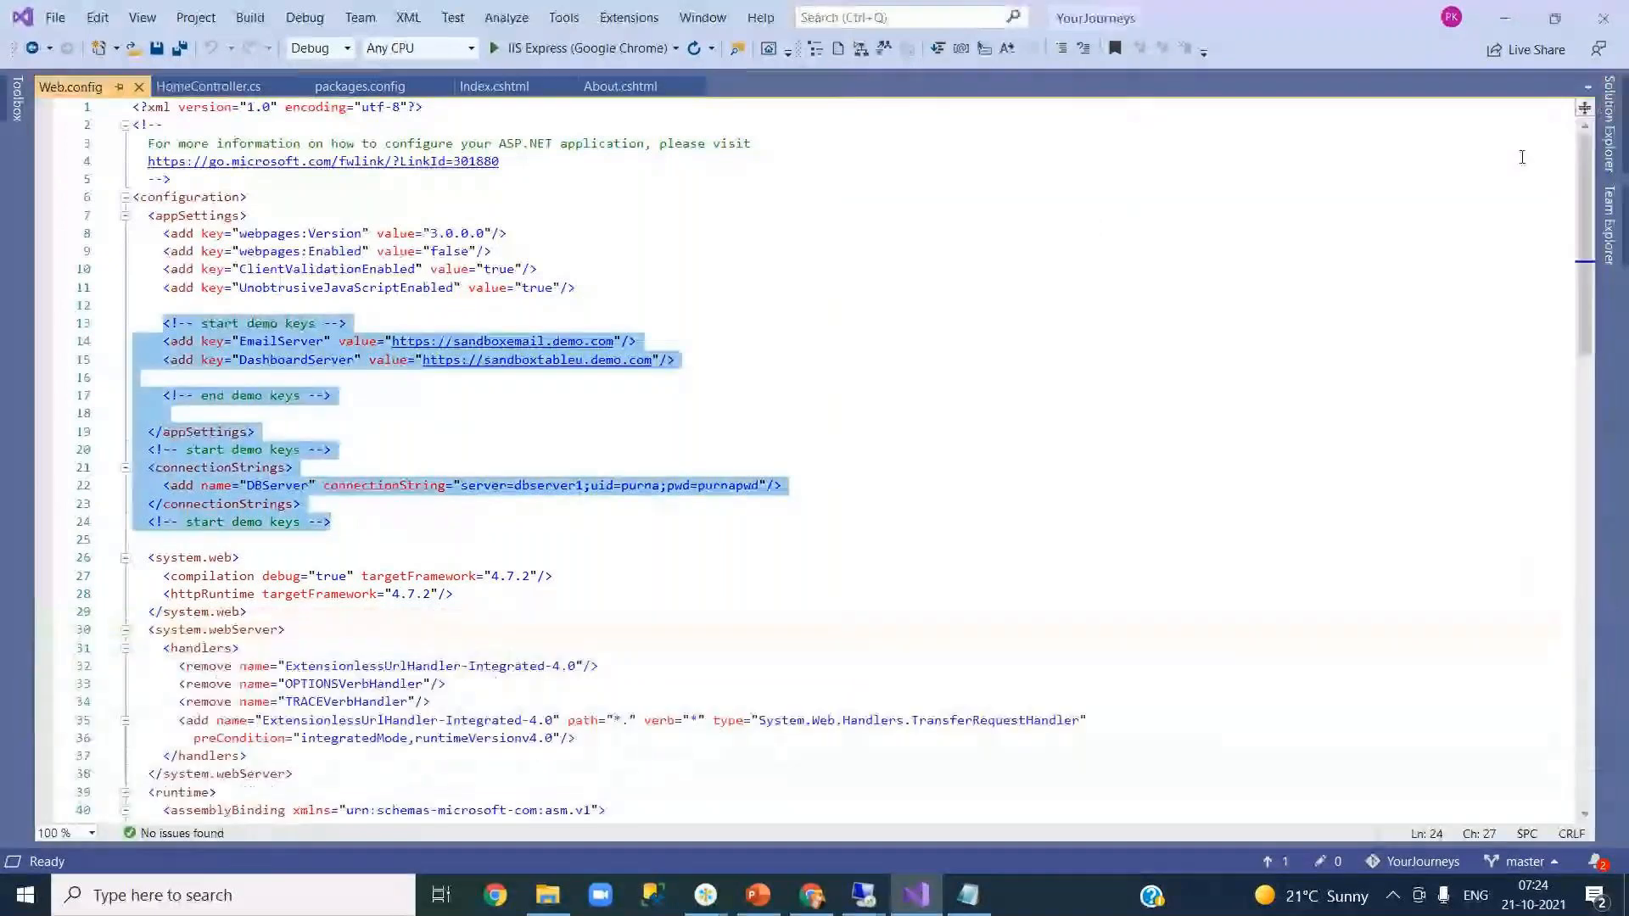
# - Check Team Explorer's pending Changes, typing 'test' as a message, then return to Home
pyautogui.click(1609, 224)
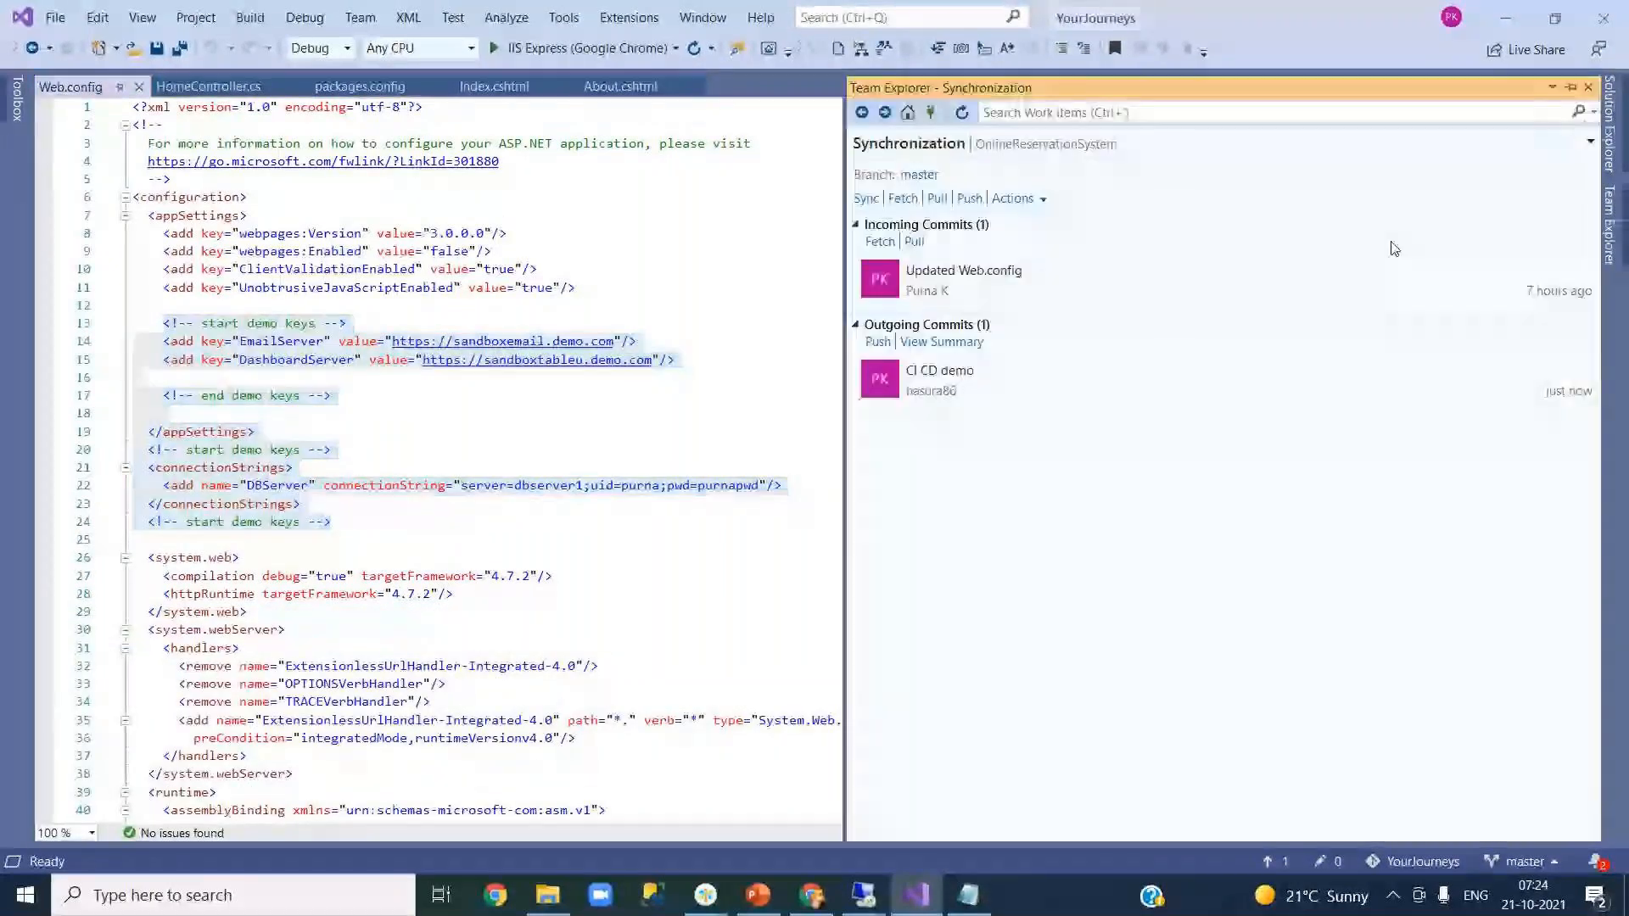
pyautogui.click(907, 114)
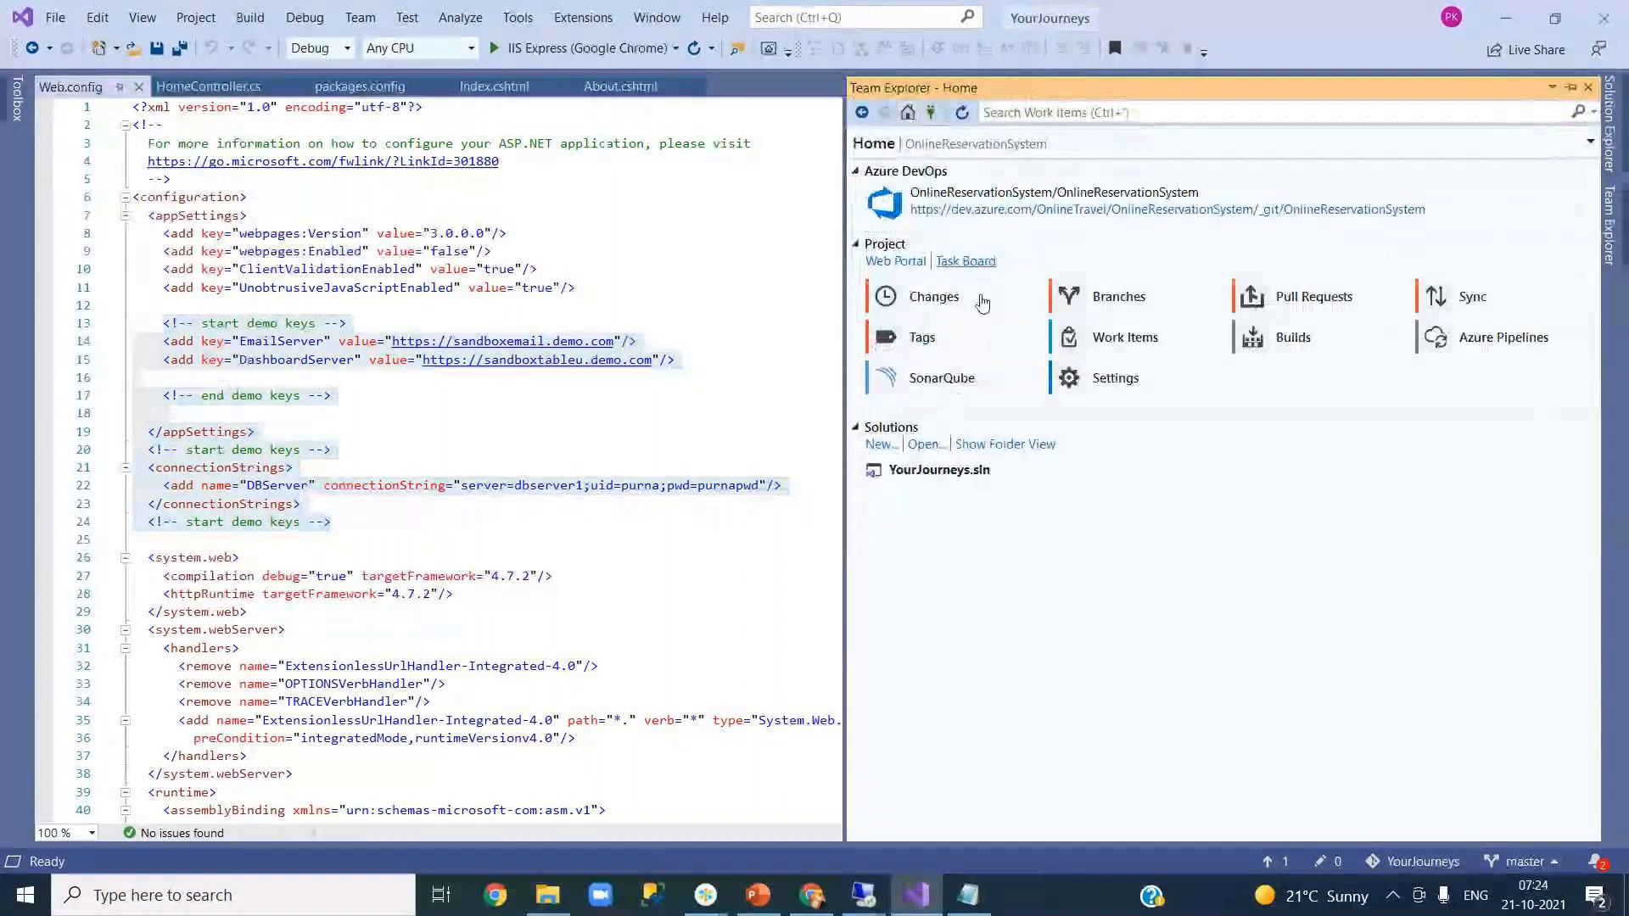
pyautogui.click(945, 301)
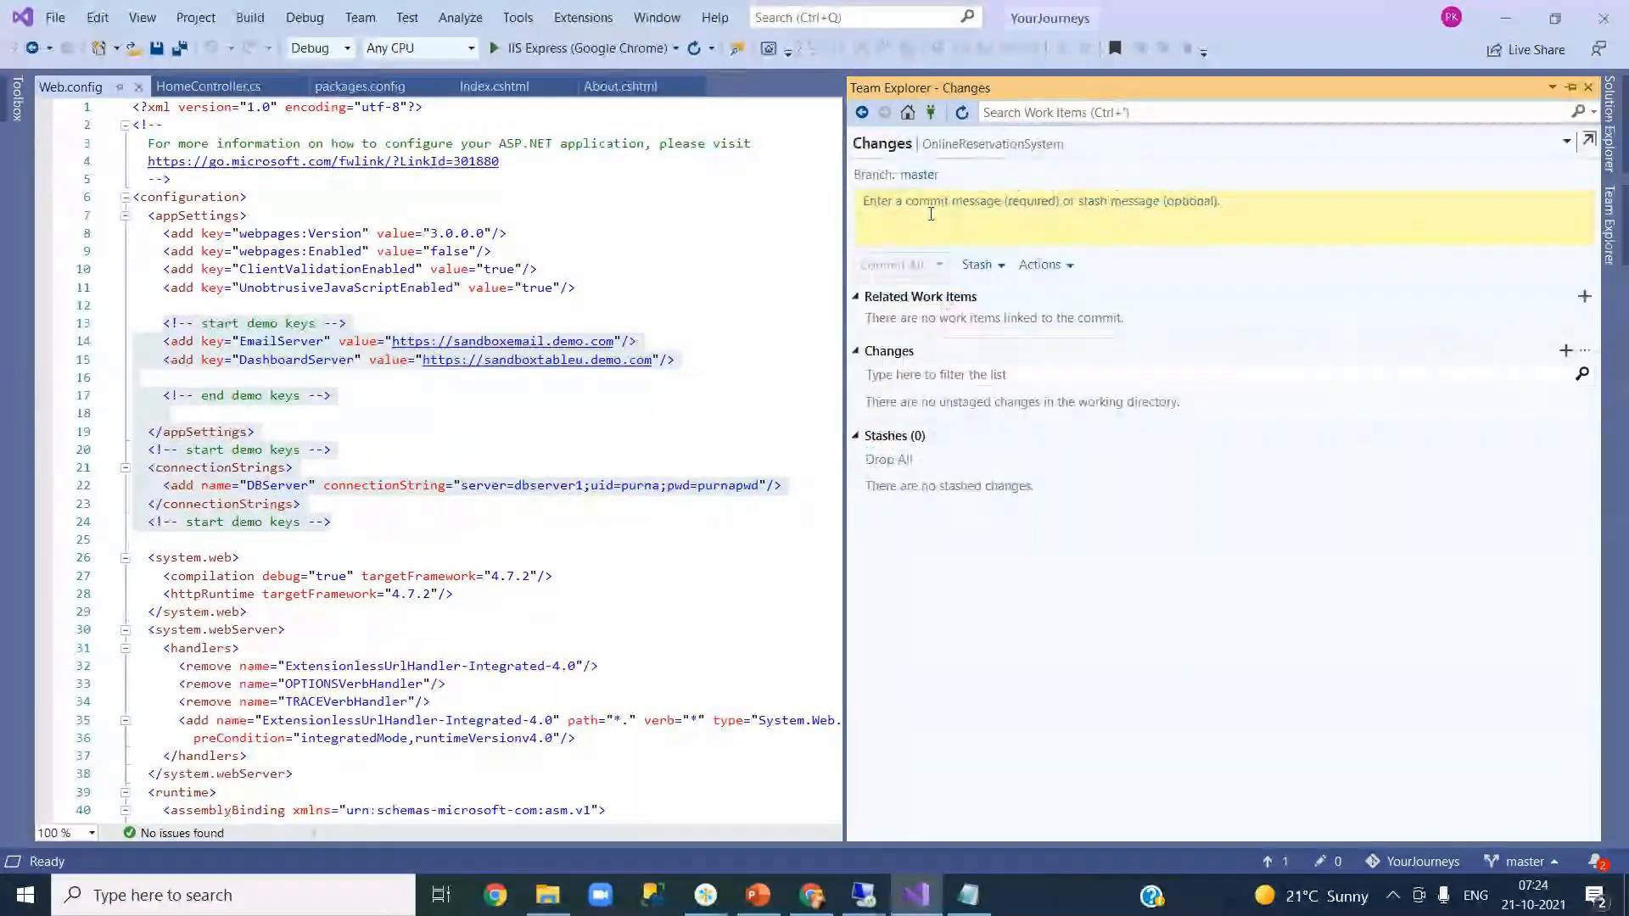
pyautogui.click(931, 214)
pyautogui.write('test')
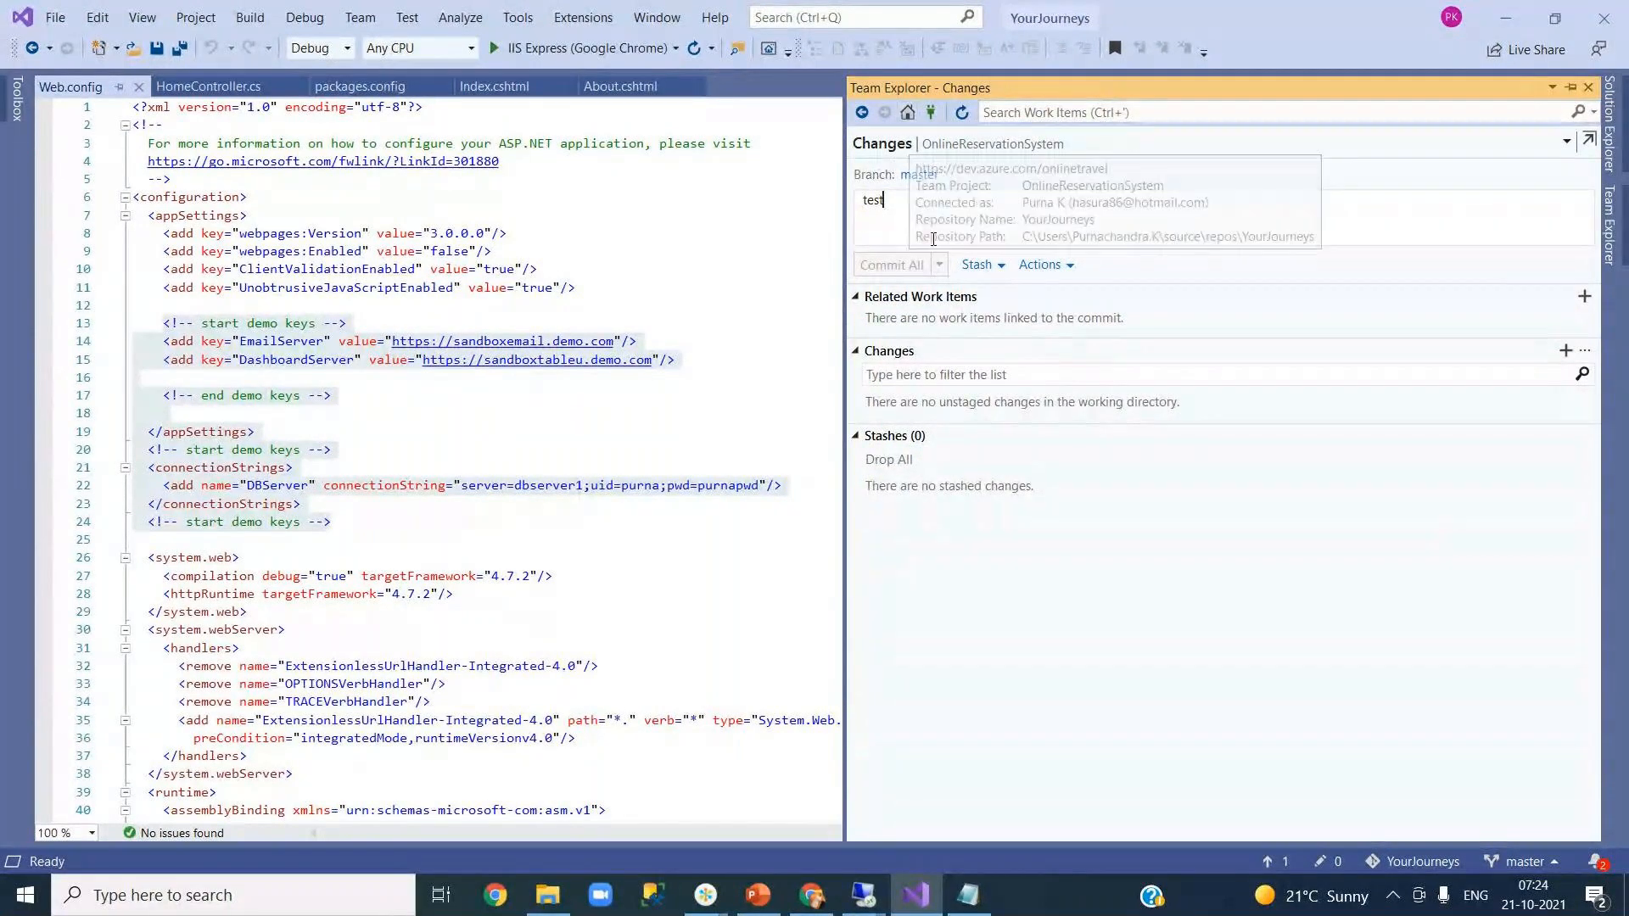
pyautogui.click(861, 112)
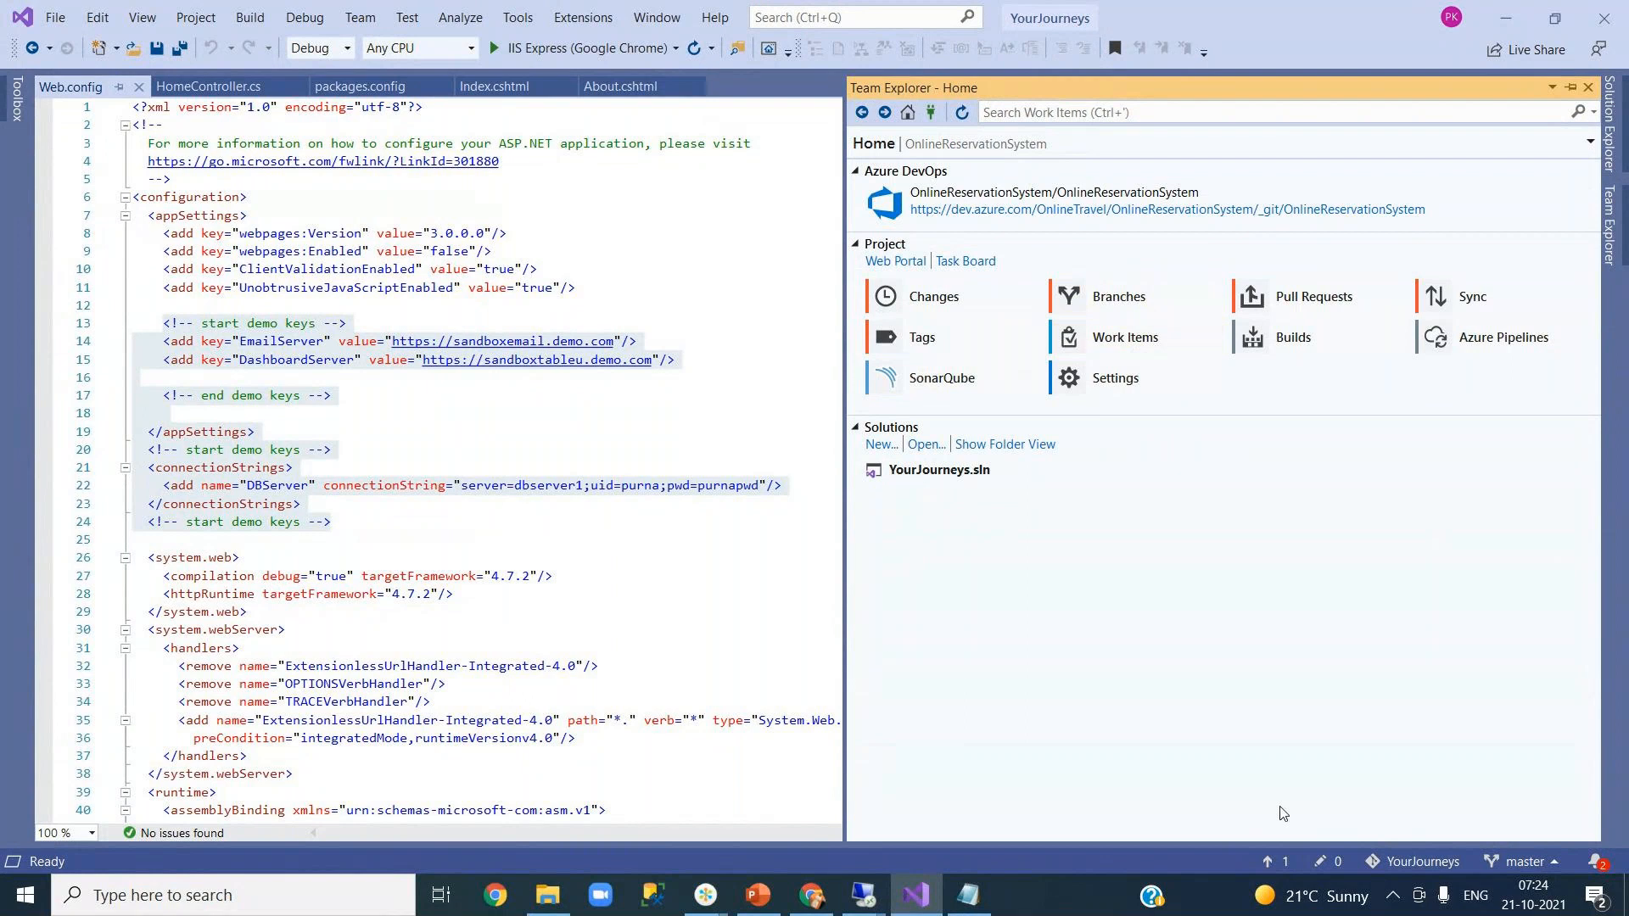
# - Sync master with the existing account, pulling Updated Web.config and pushing the CI CD demo commit
pyautogui.click(1274, 860)
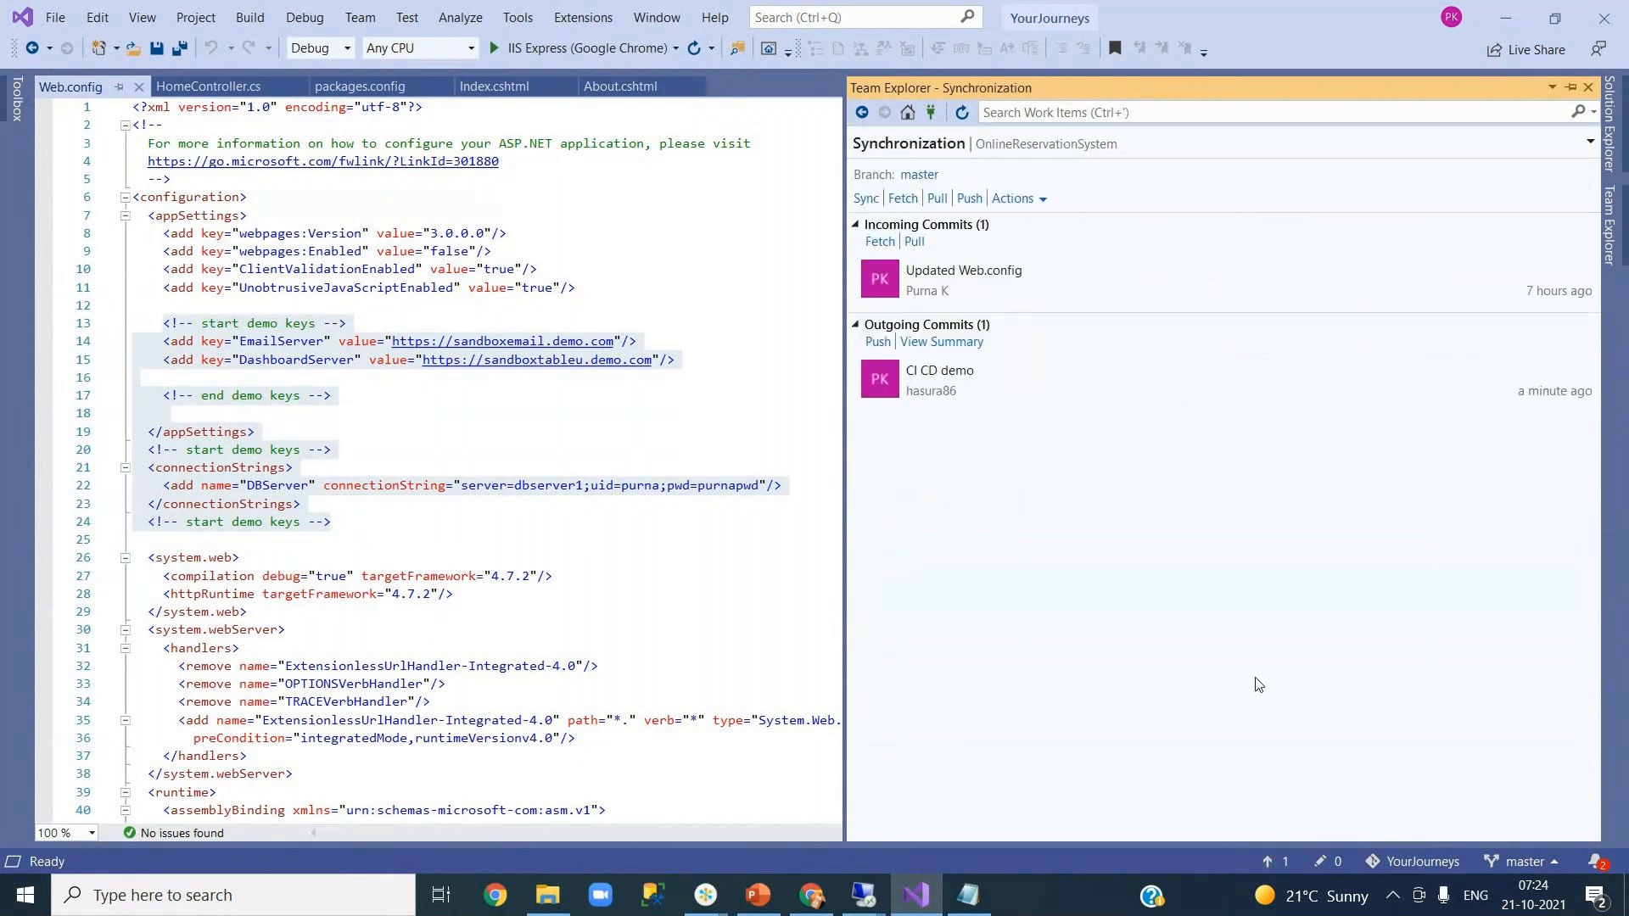
pyautogui.click(1017, 288)
pyautogui.rightClick(1016, 289)
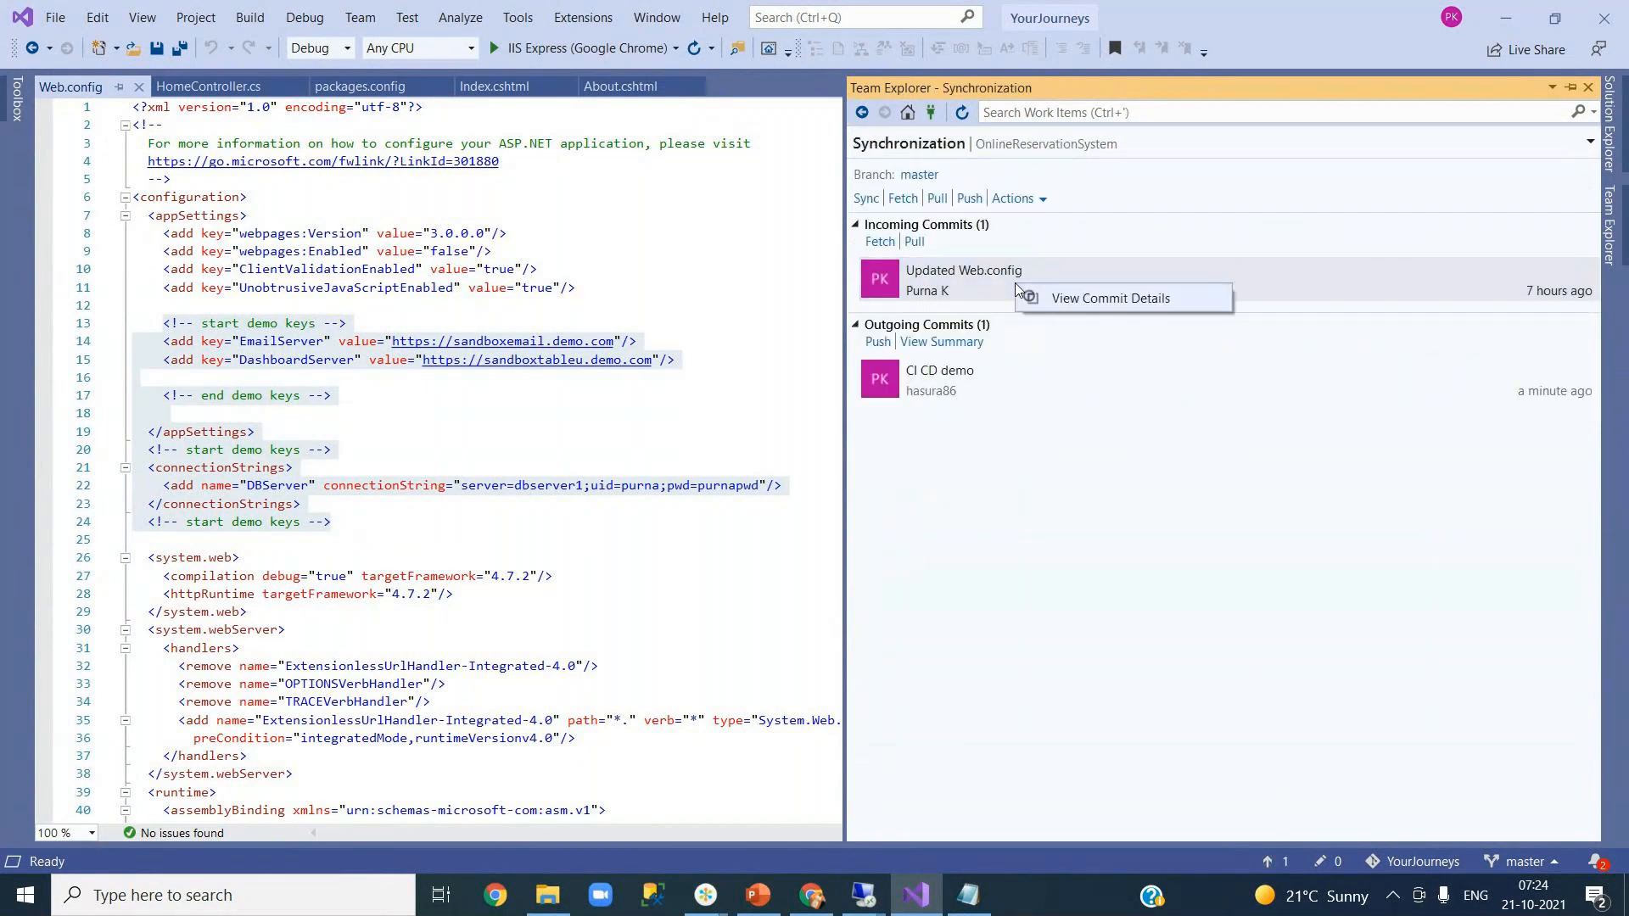
pyautogui.press('Escape')
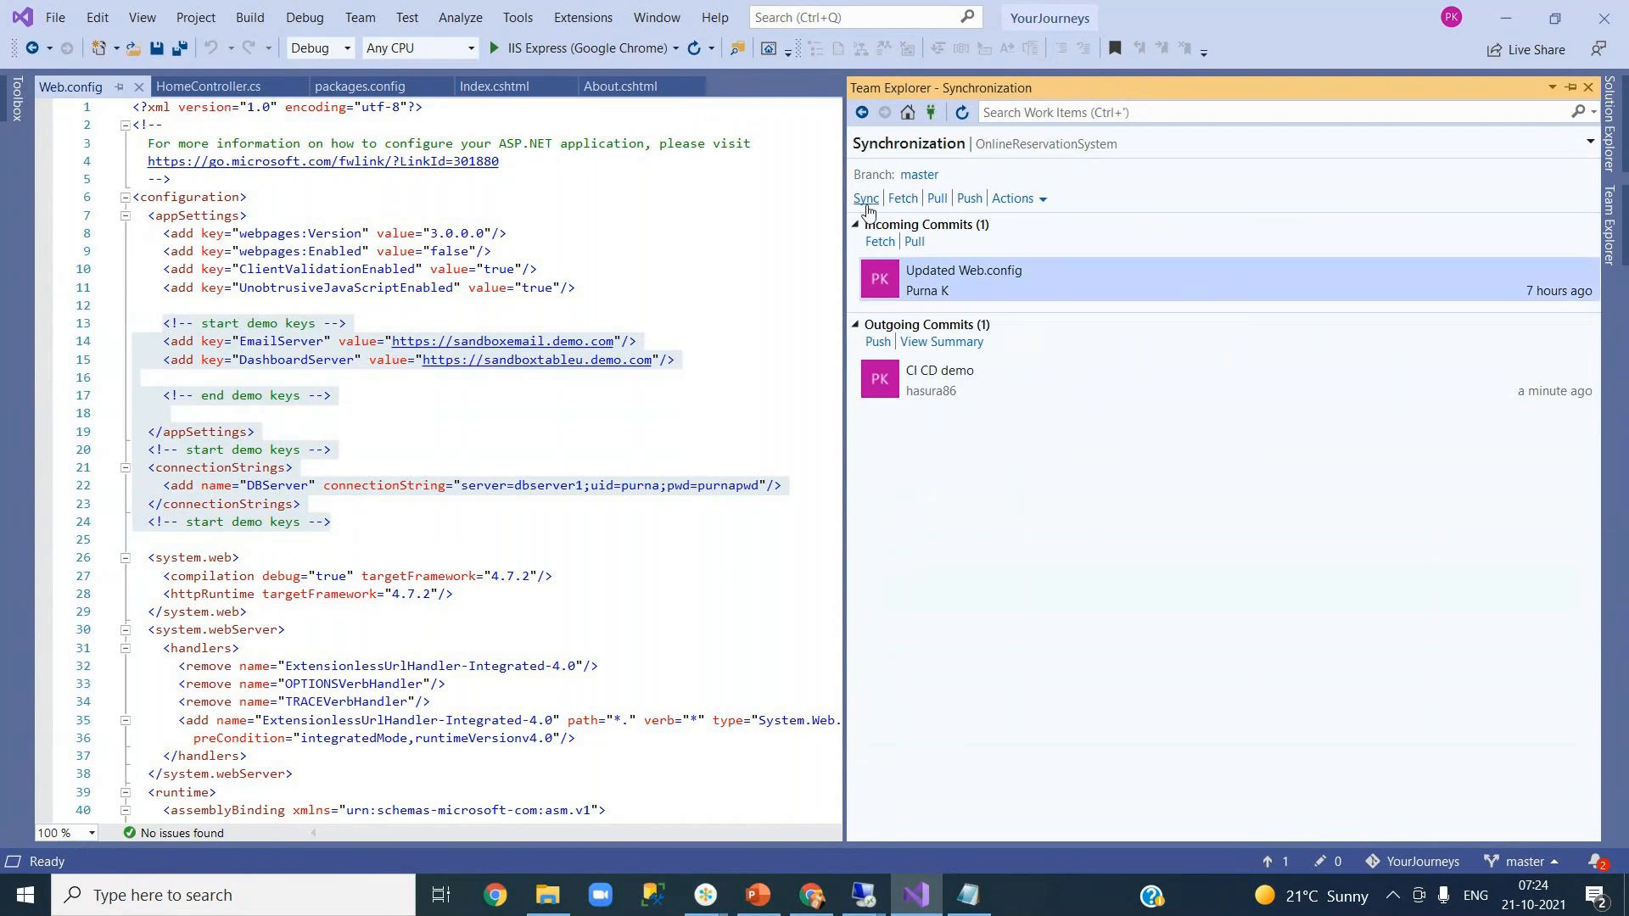
pyautogui.click(866, 201)
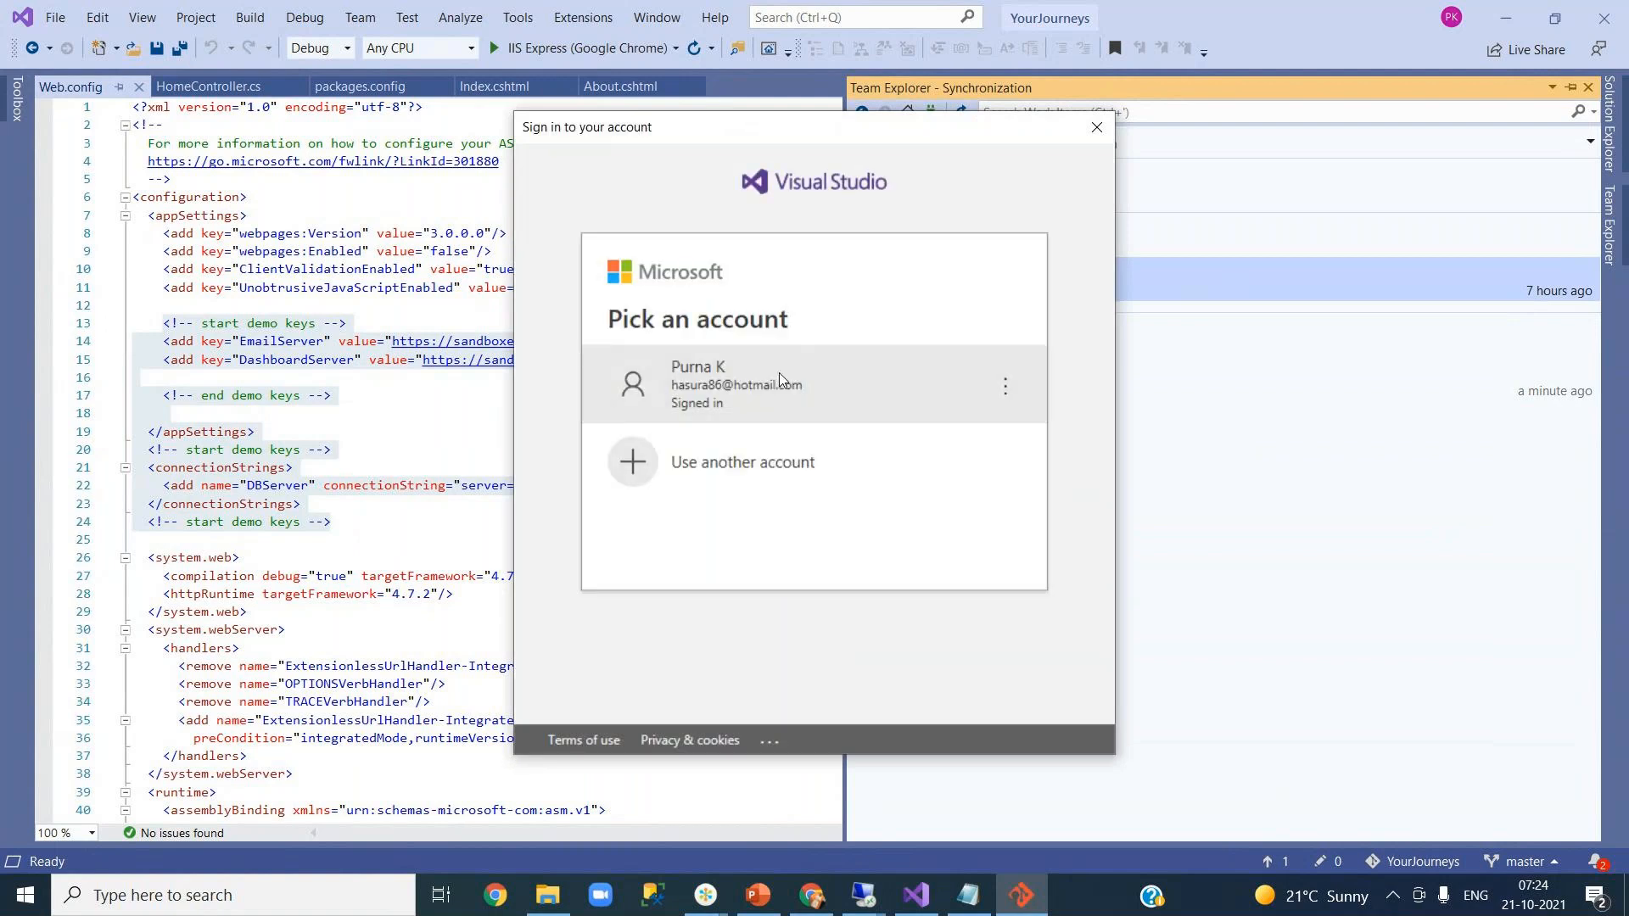
pyautogui.click(781, 379)
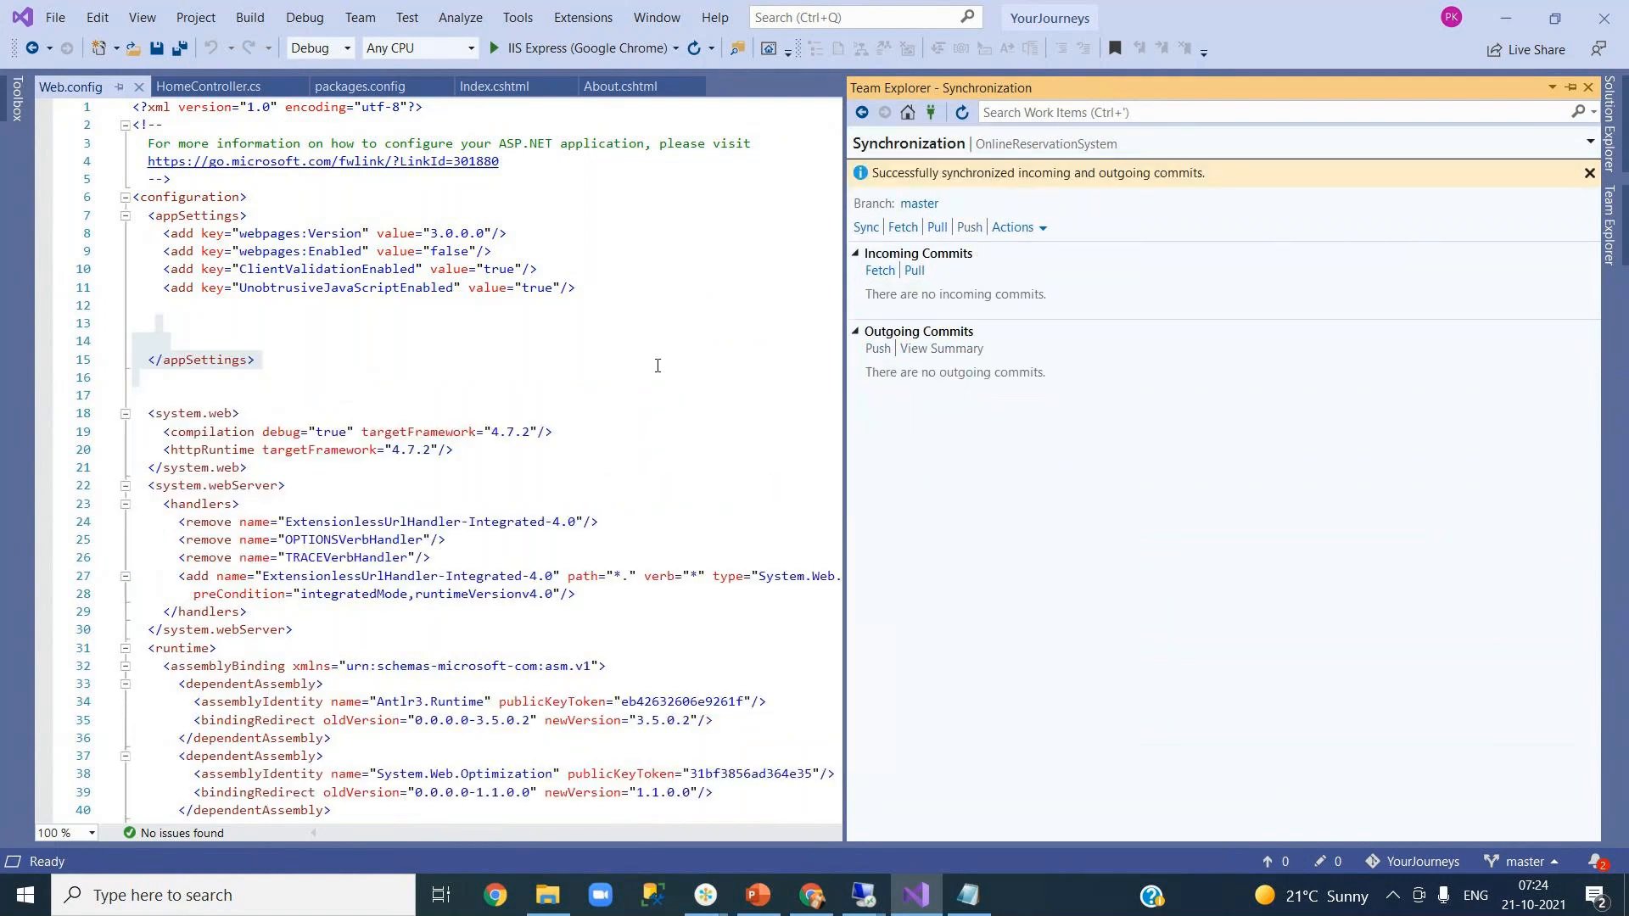
pyautogui.click(658, 364)
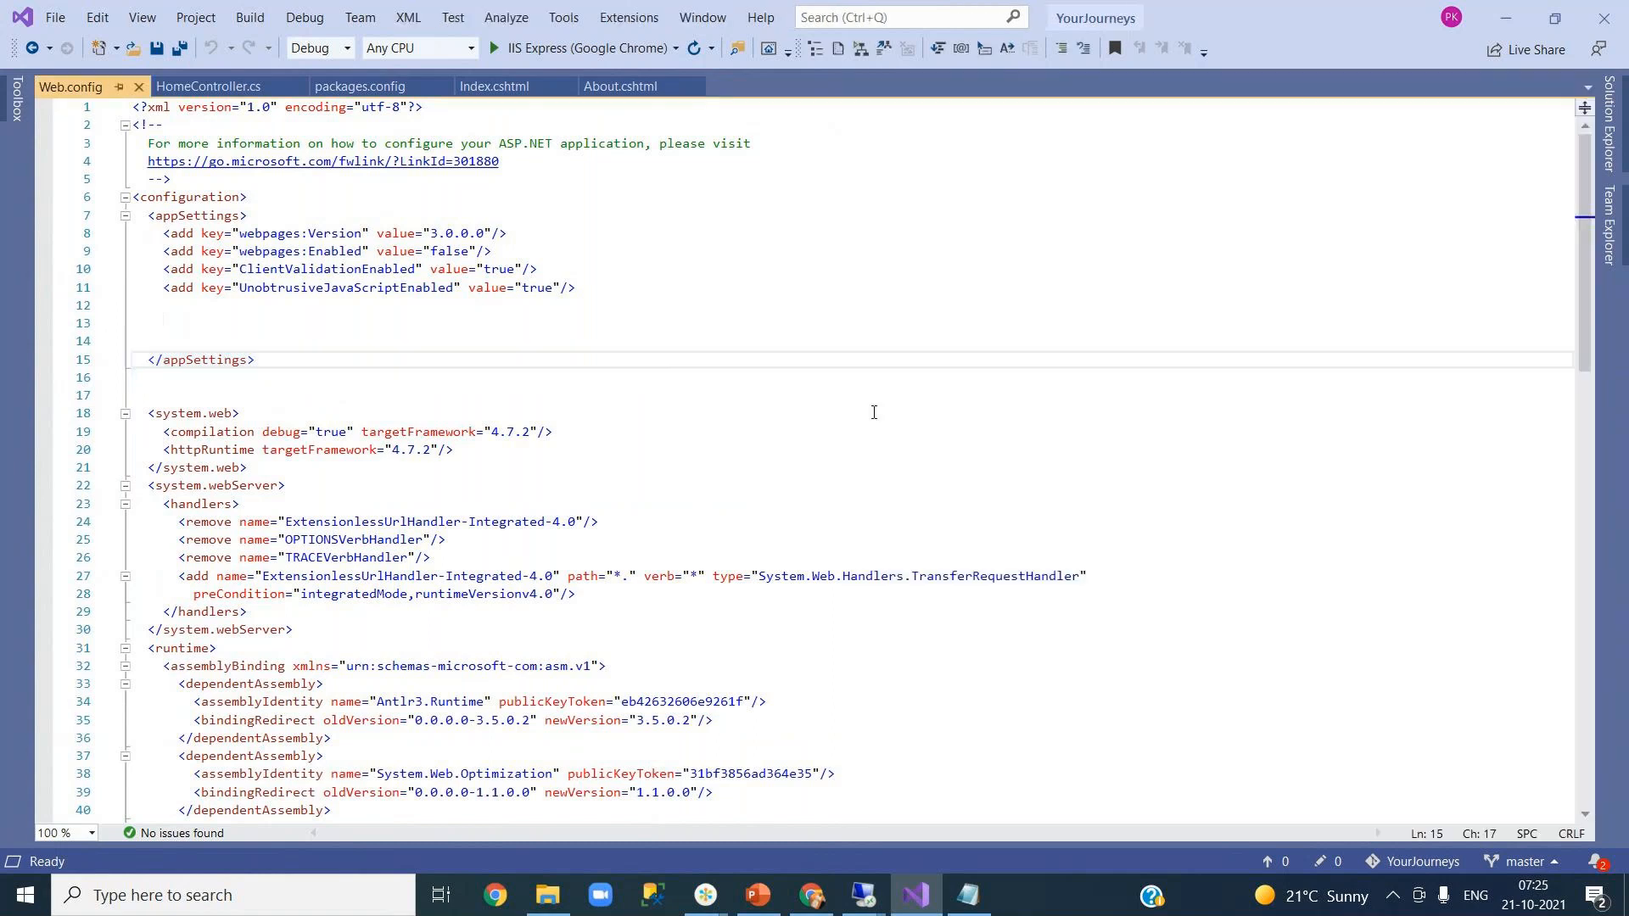
# - Open the new OnlineReservationSystem-ASP.NET-CI run's logs, then return to New release pipeline's releases list
pyautogui.click(810, 886)
pyautogui.click(848, 23)
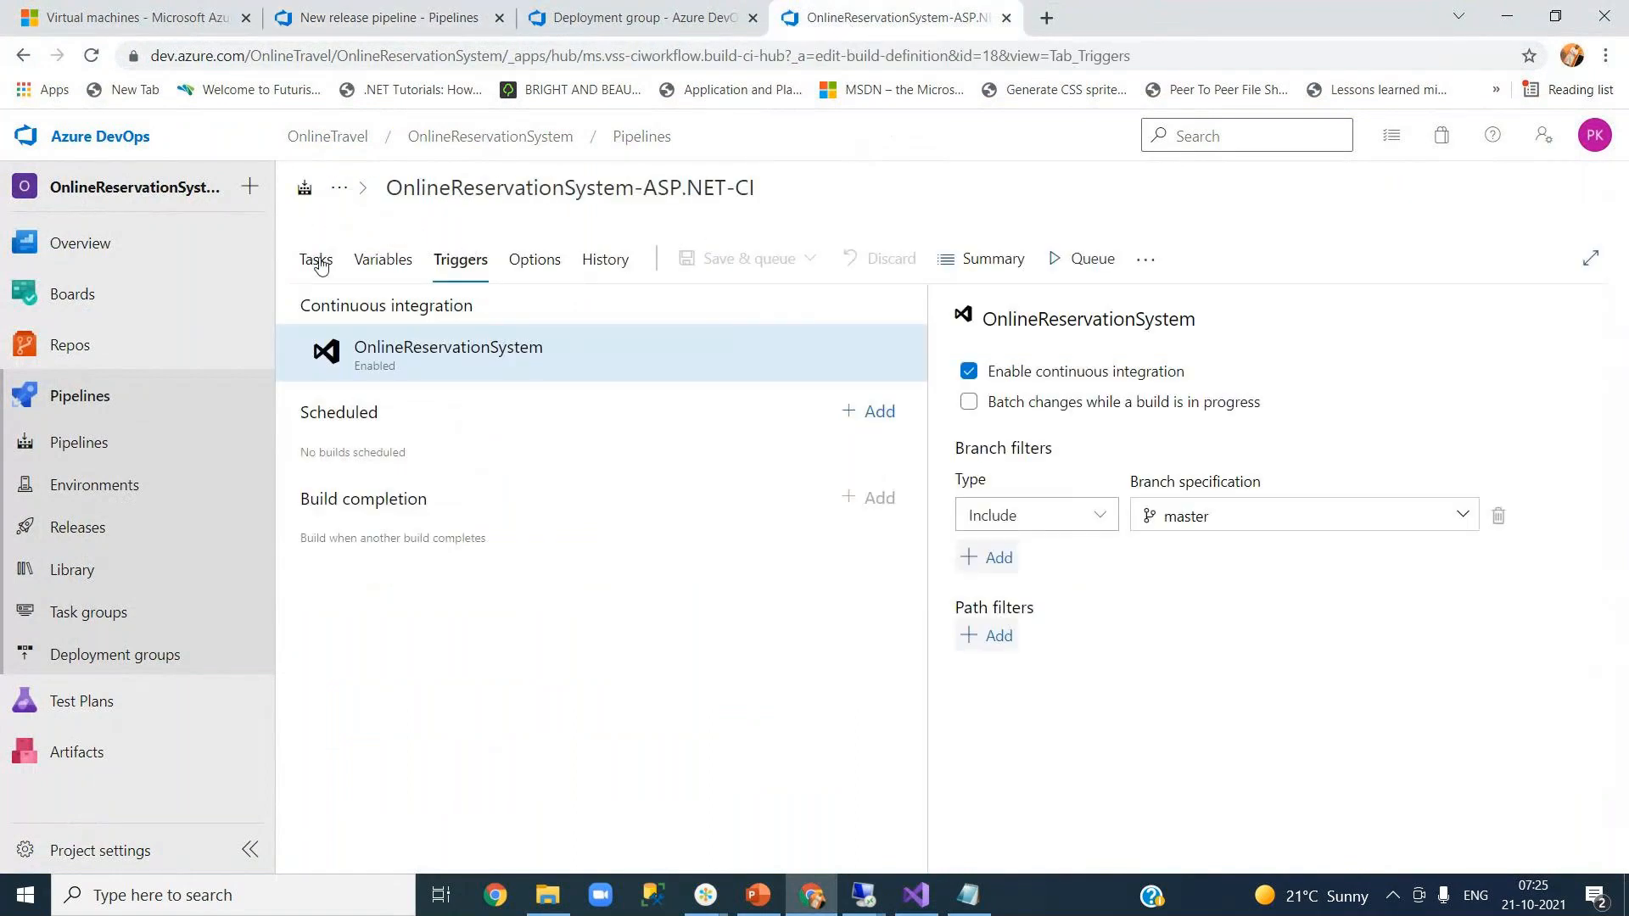
pyautogui.click(108, 441)
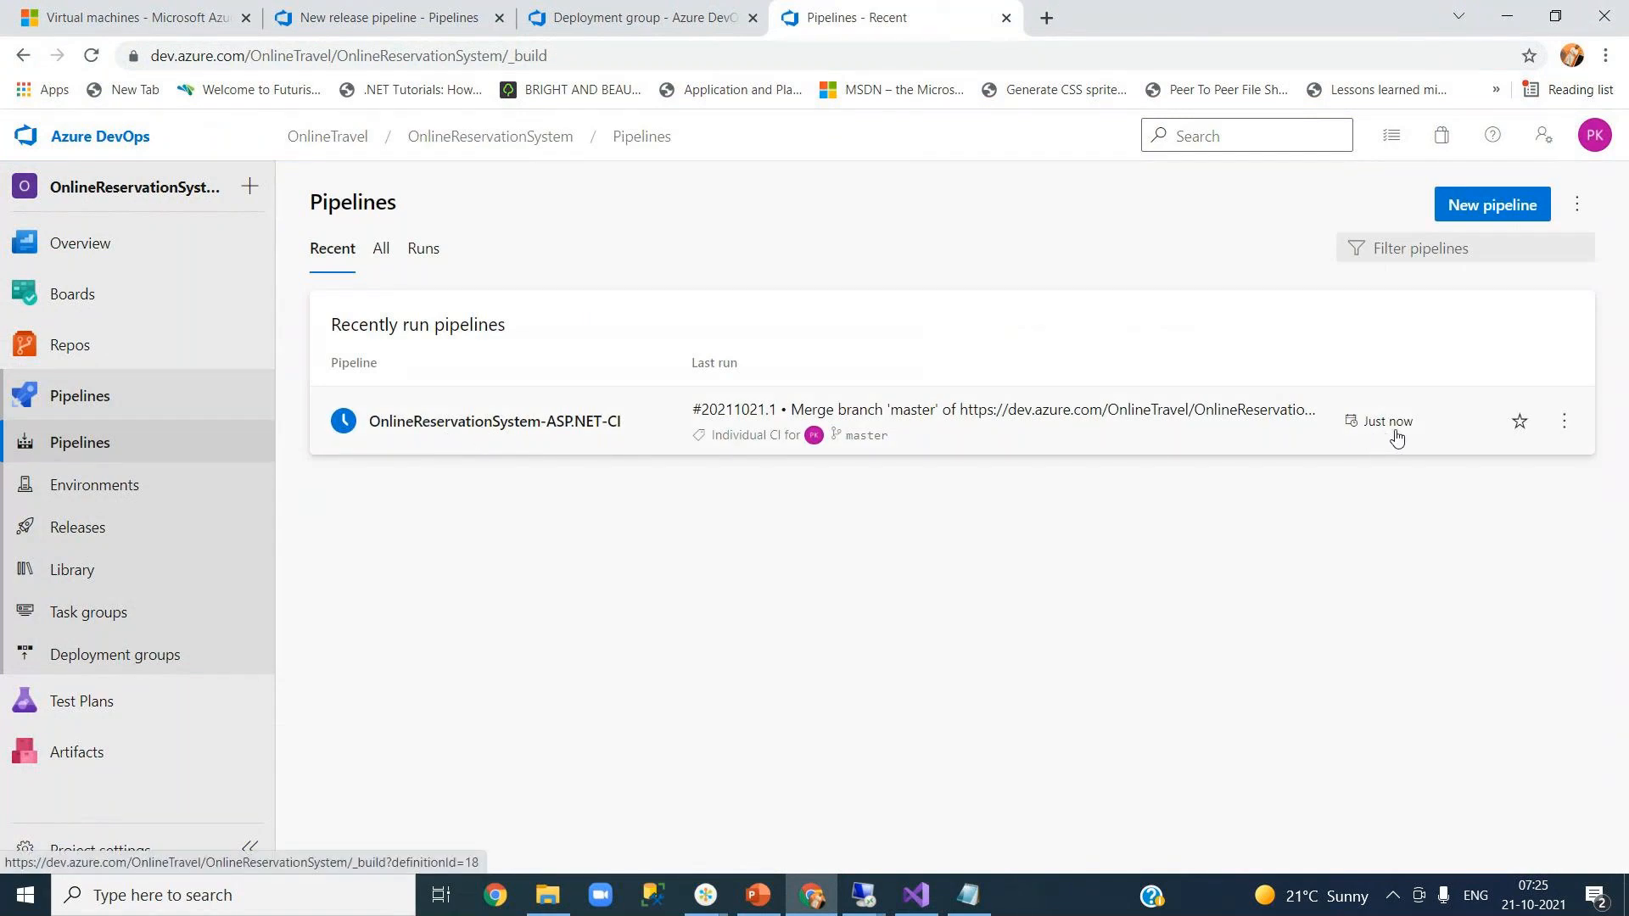
pyautogui.click(475, 437)
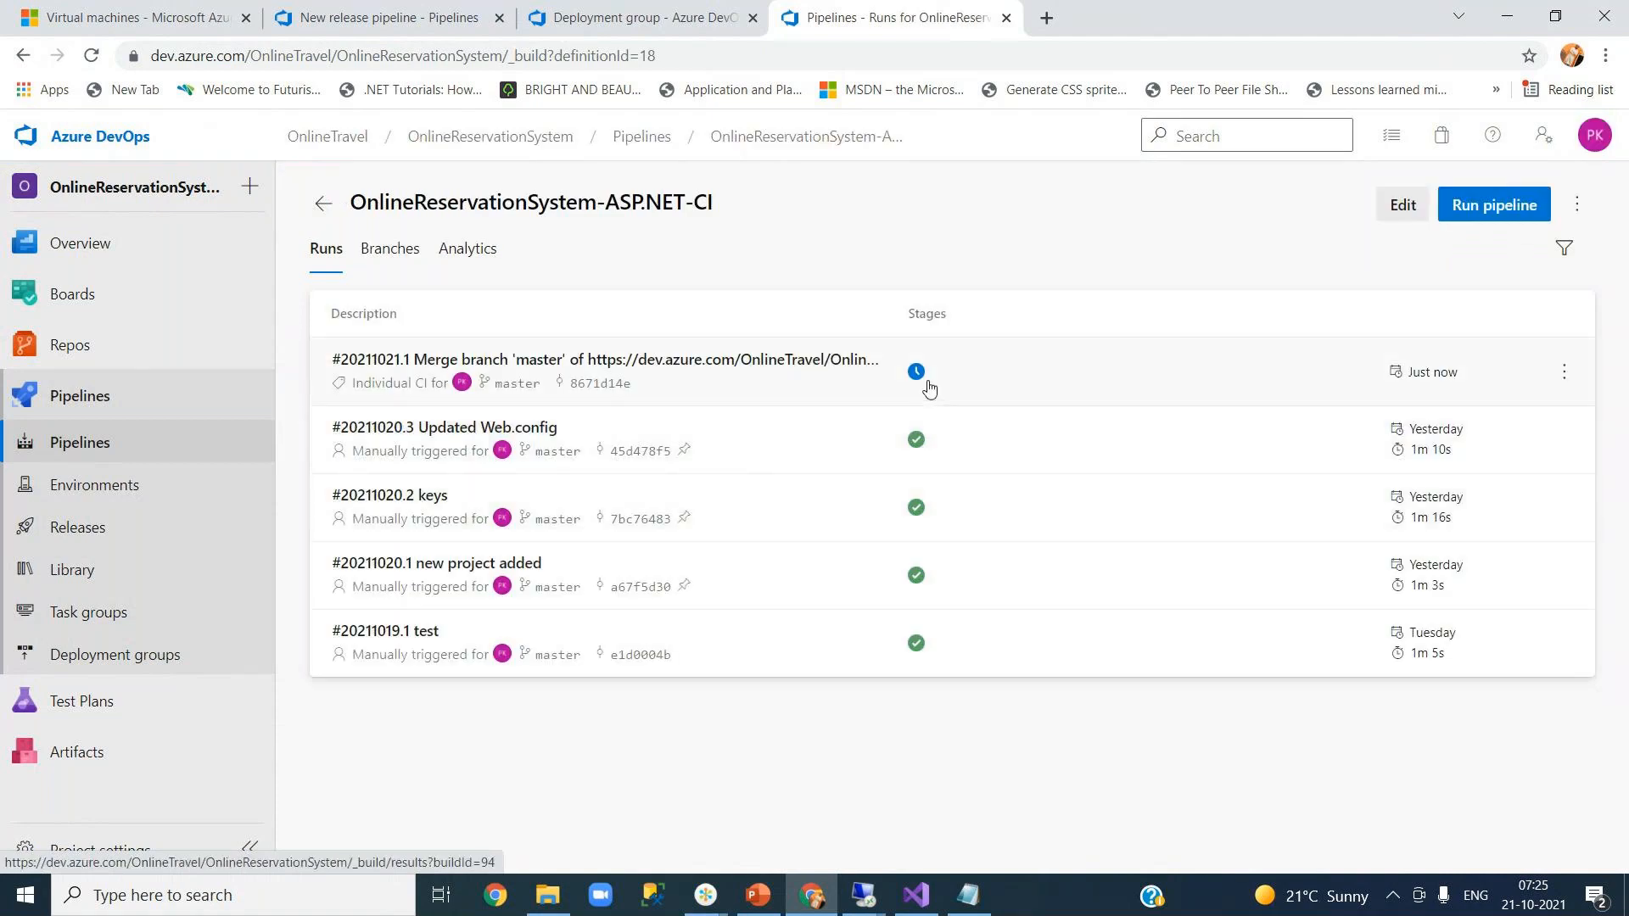
pyautogui.click(917, 377)
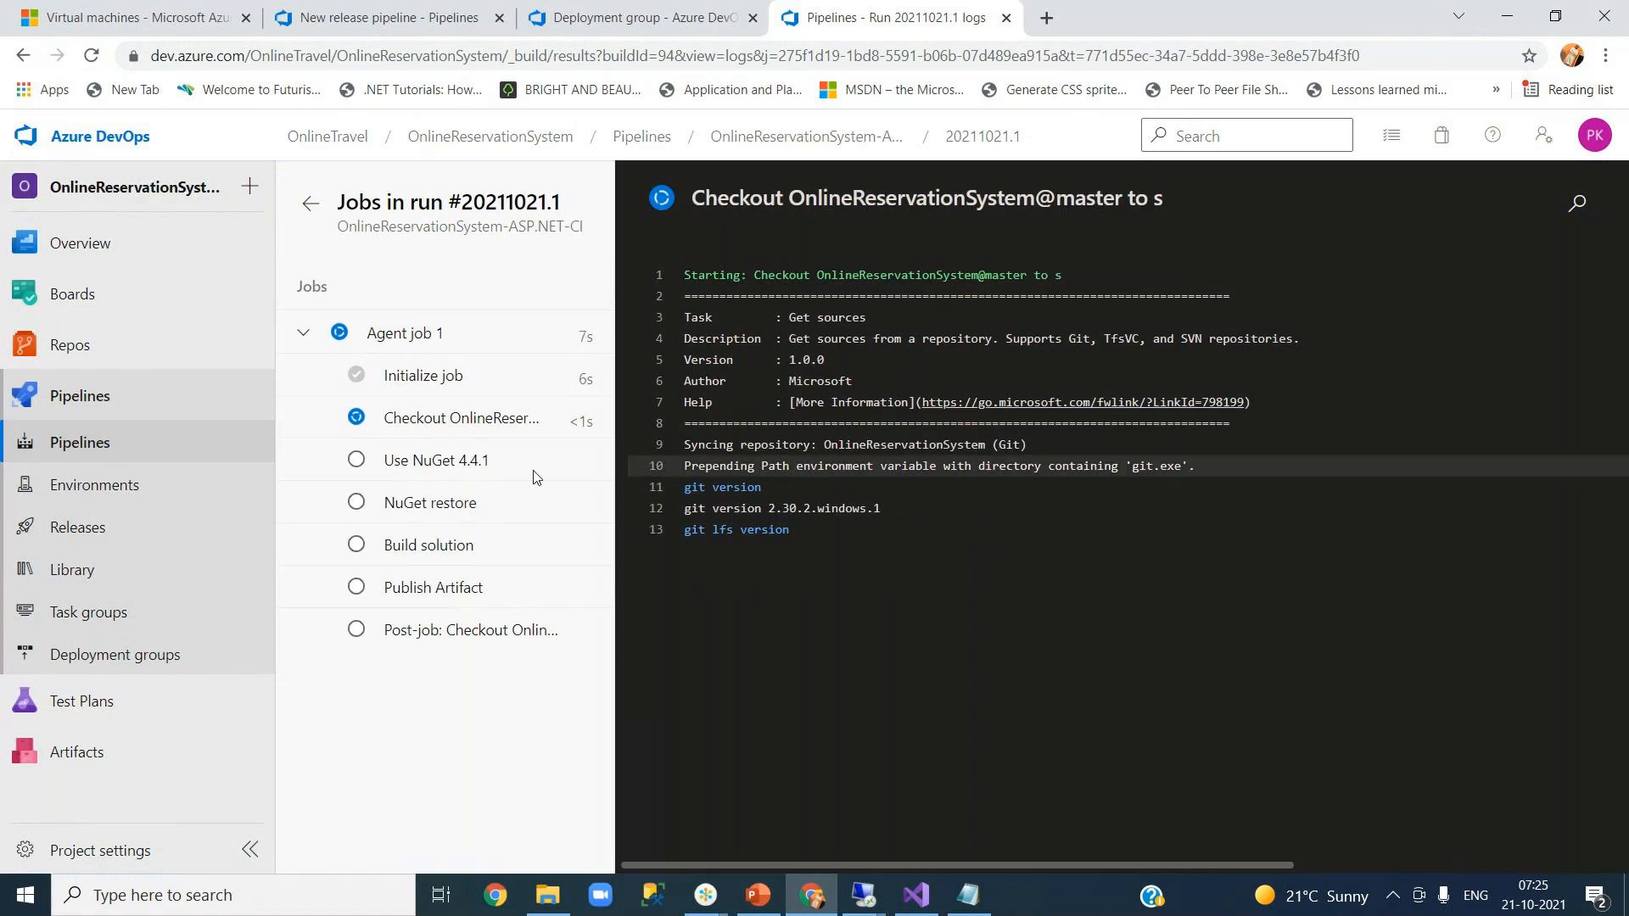
pyautogui.click(416, 20)
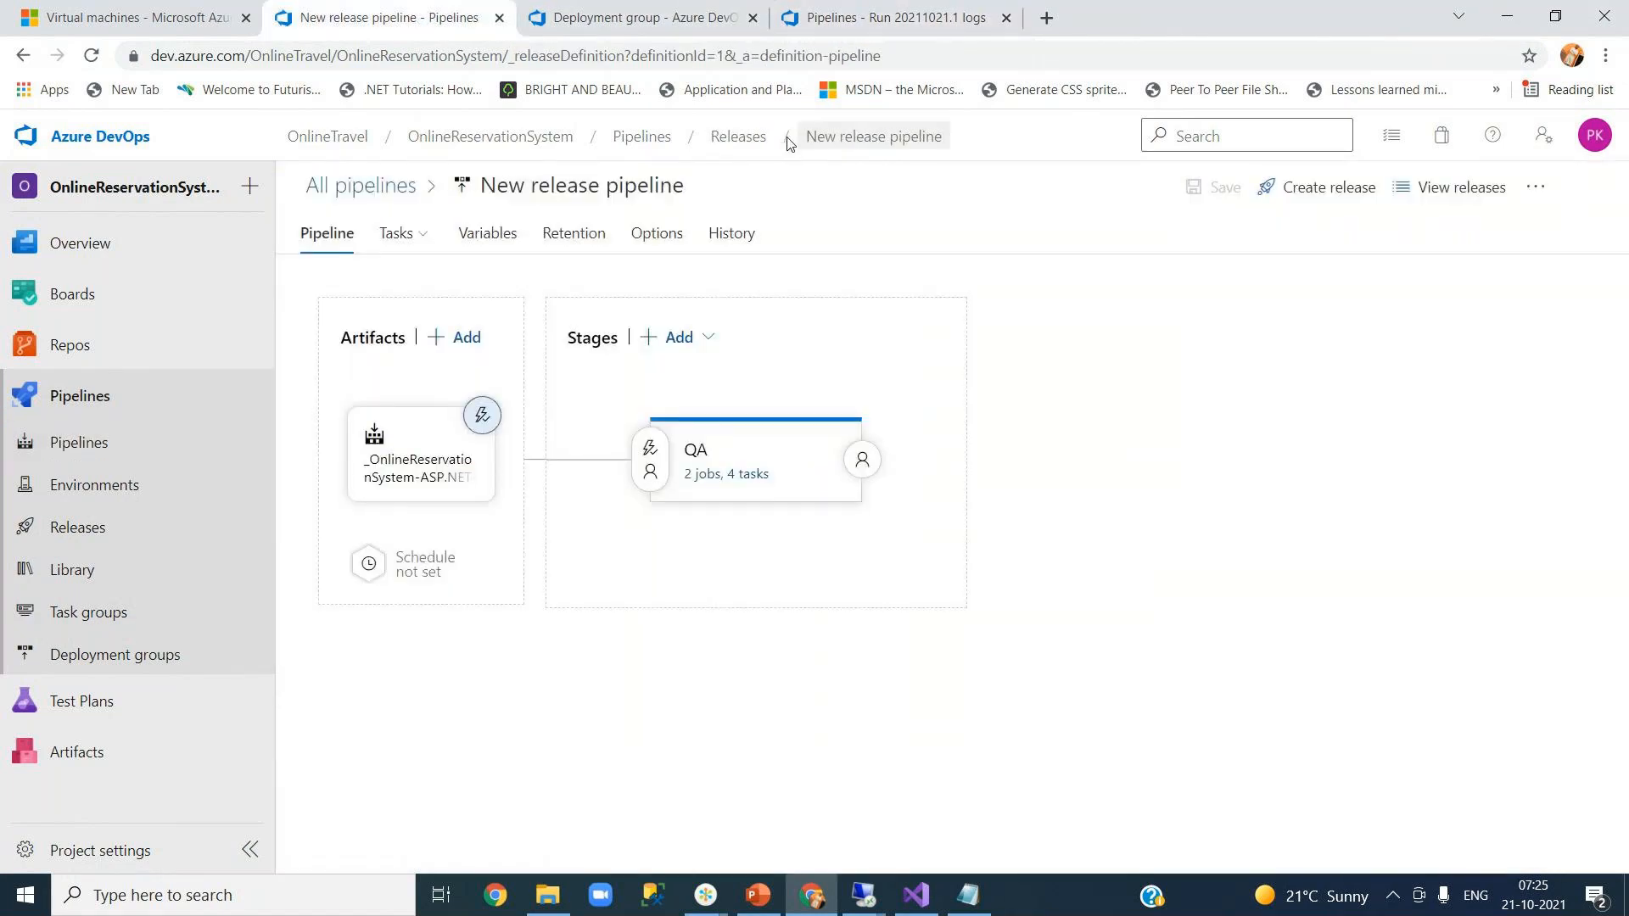
pyautogui.click(734, 140)
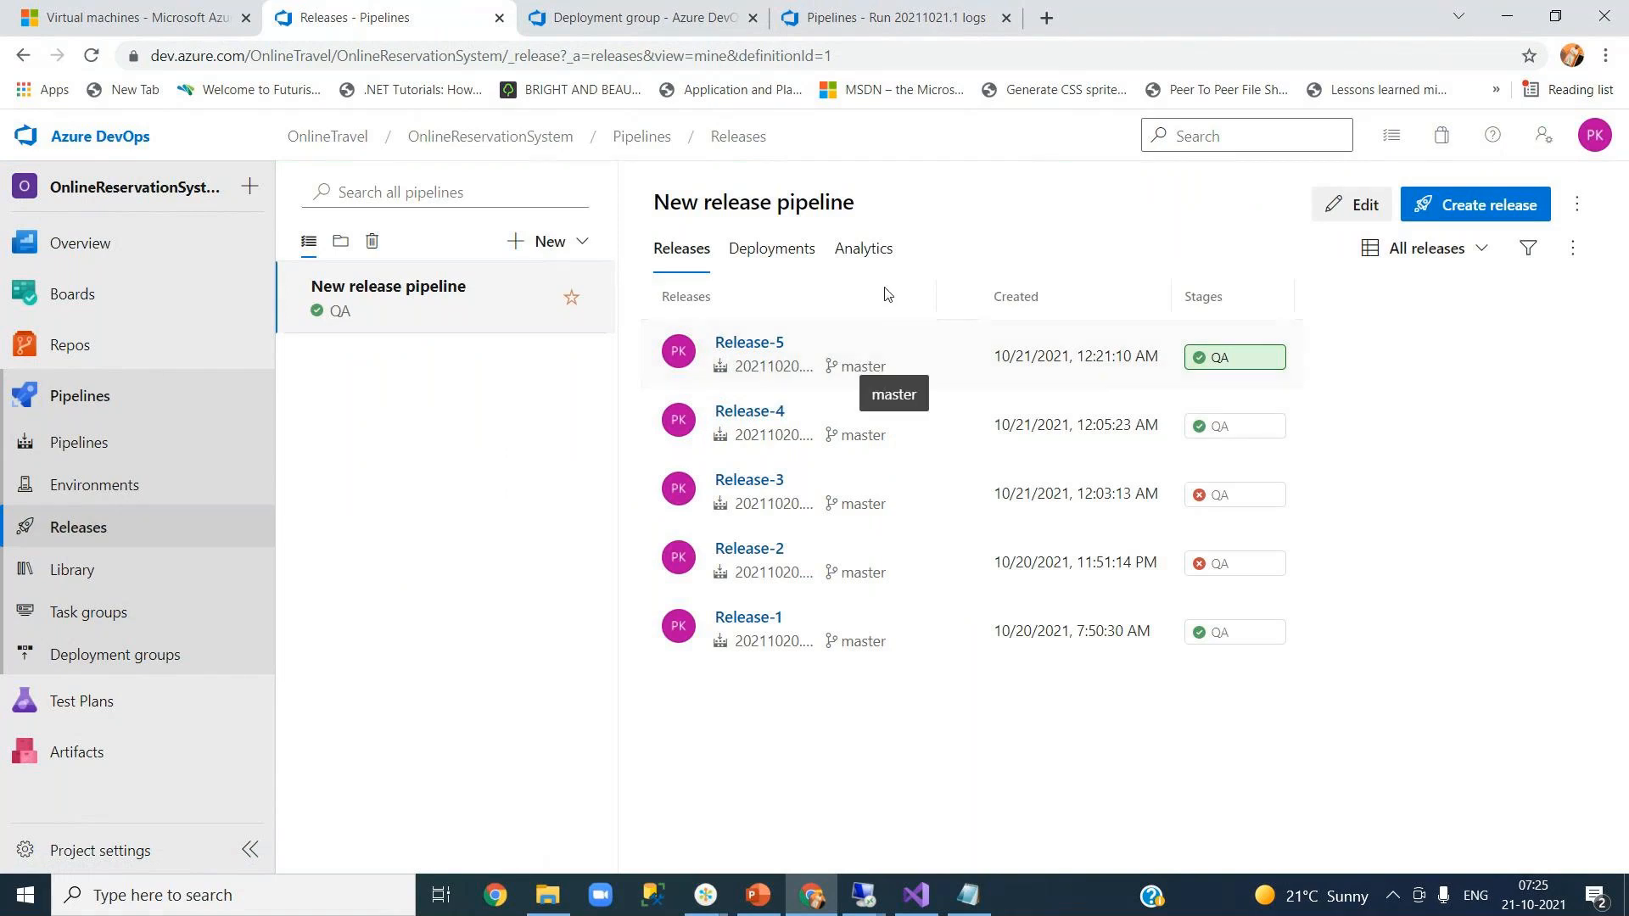
# - Review CI run 20211021.1's job logs, then return to the releases list showing Release-6
pyautogui.click(835, 25)
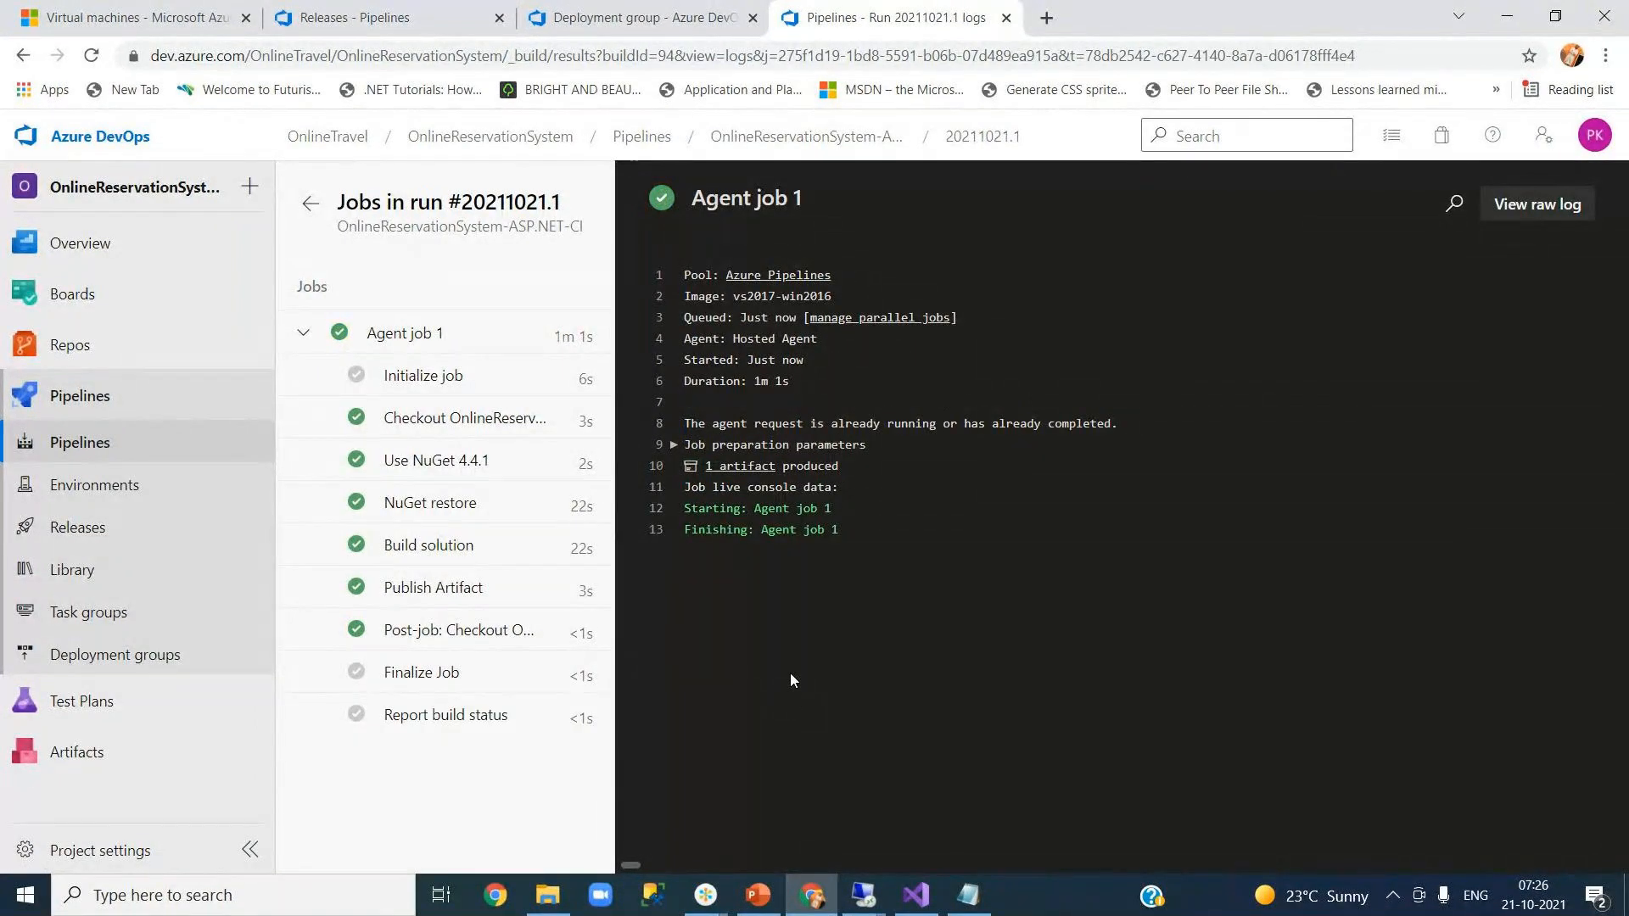
pyautogui.click(429, 19)
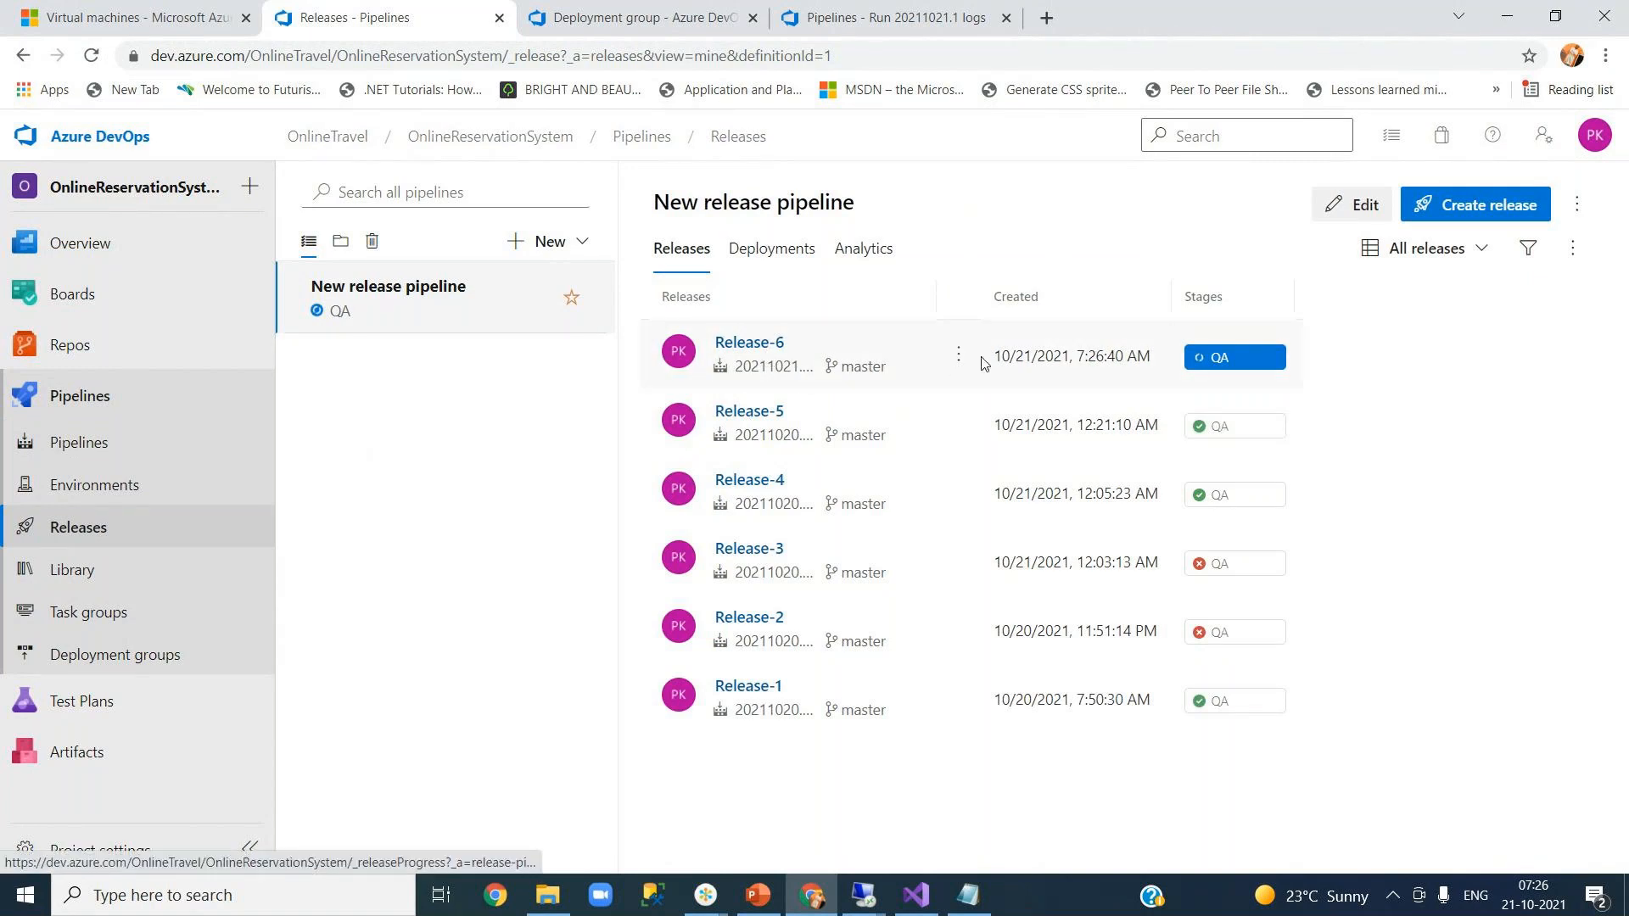
# - Check Release-6's QA Web Deployment logs, then switch to the 52.170.62.20 remote desktop session
pyautogui.click(1229, 368)
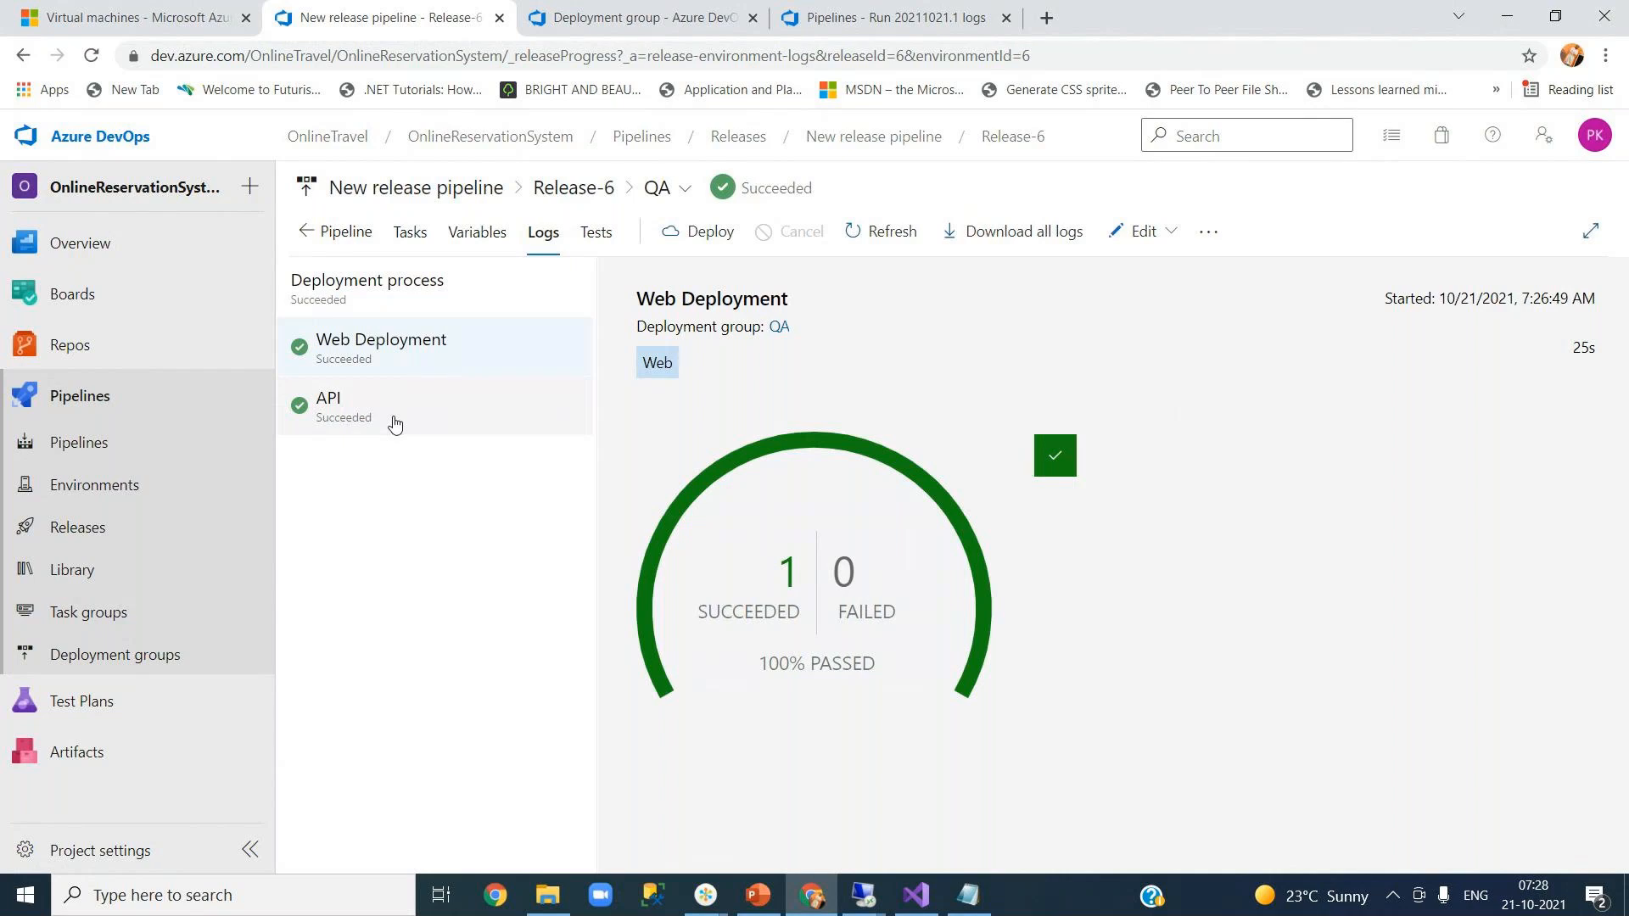
pyautogui.click(421, 355)
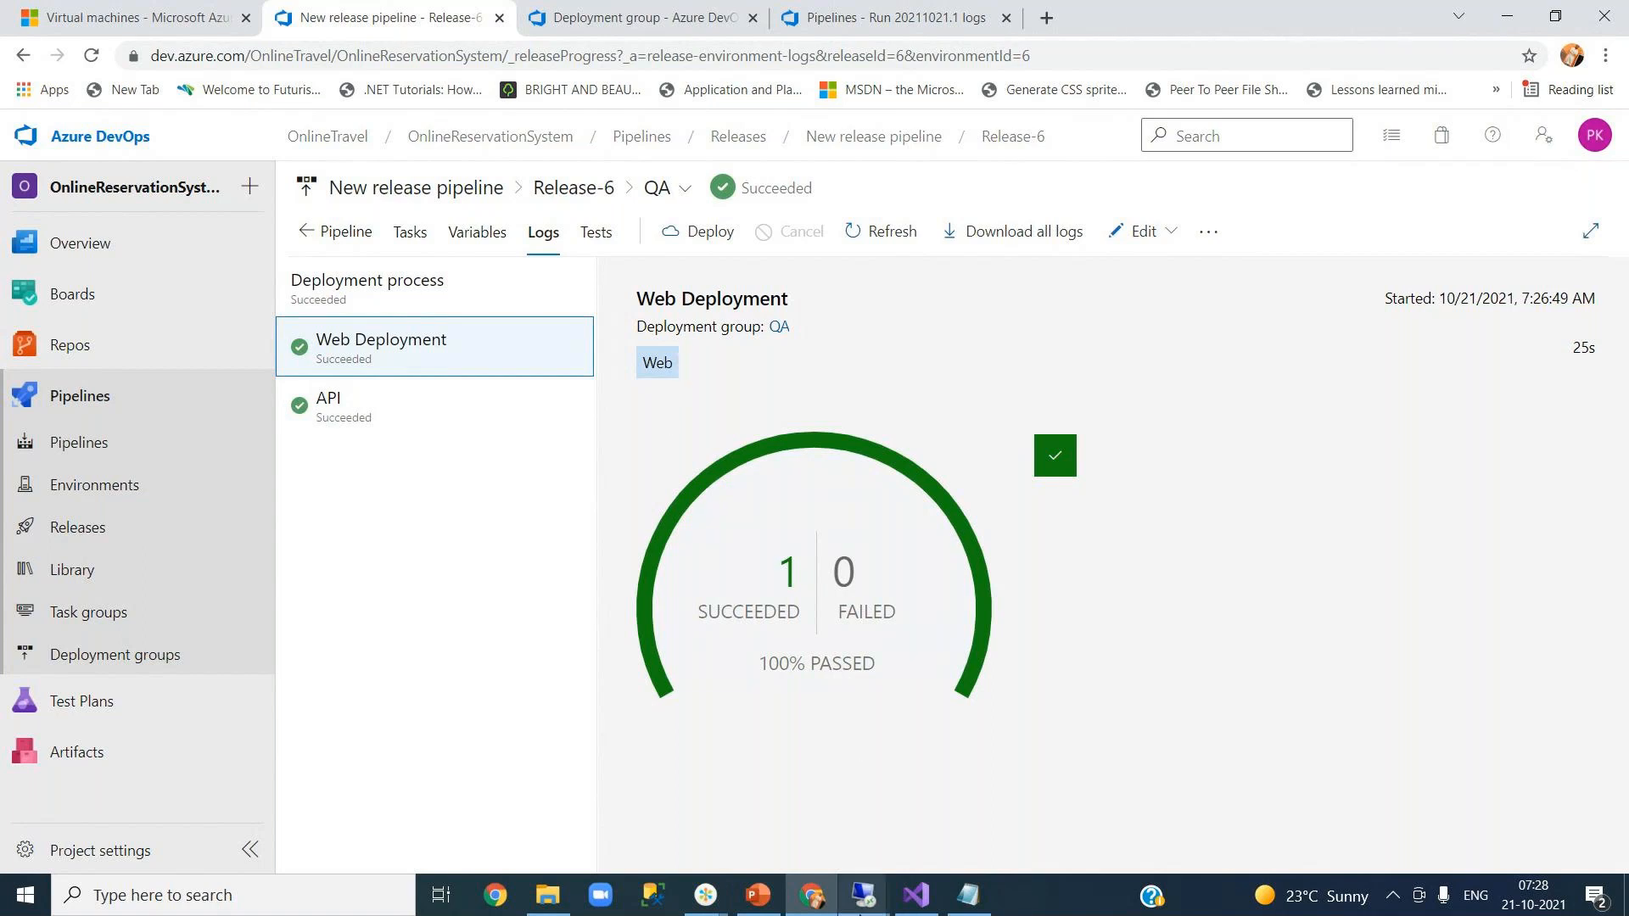
pyautogui.moveTo(863, 895)
pyautogui.click(687, 806)
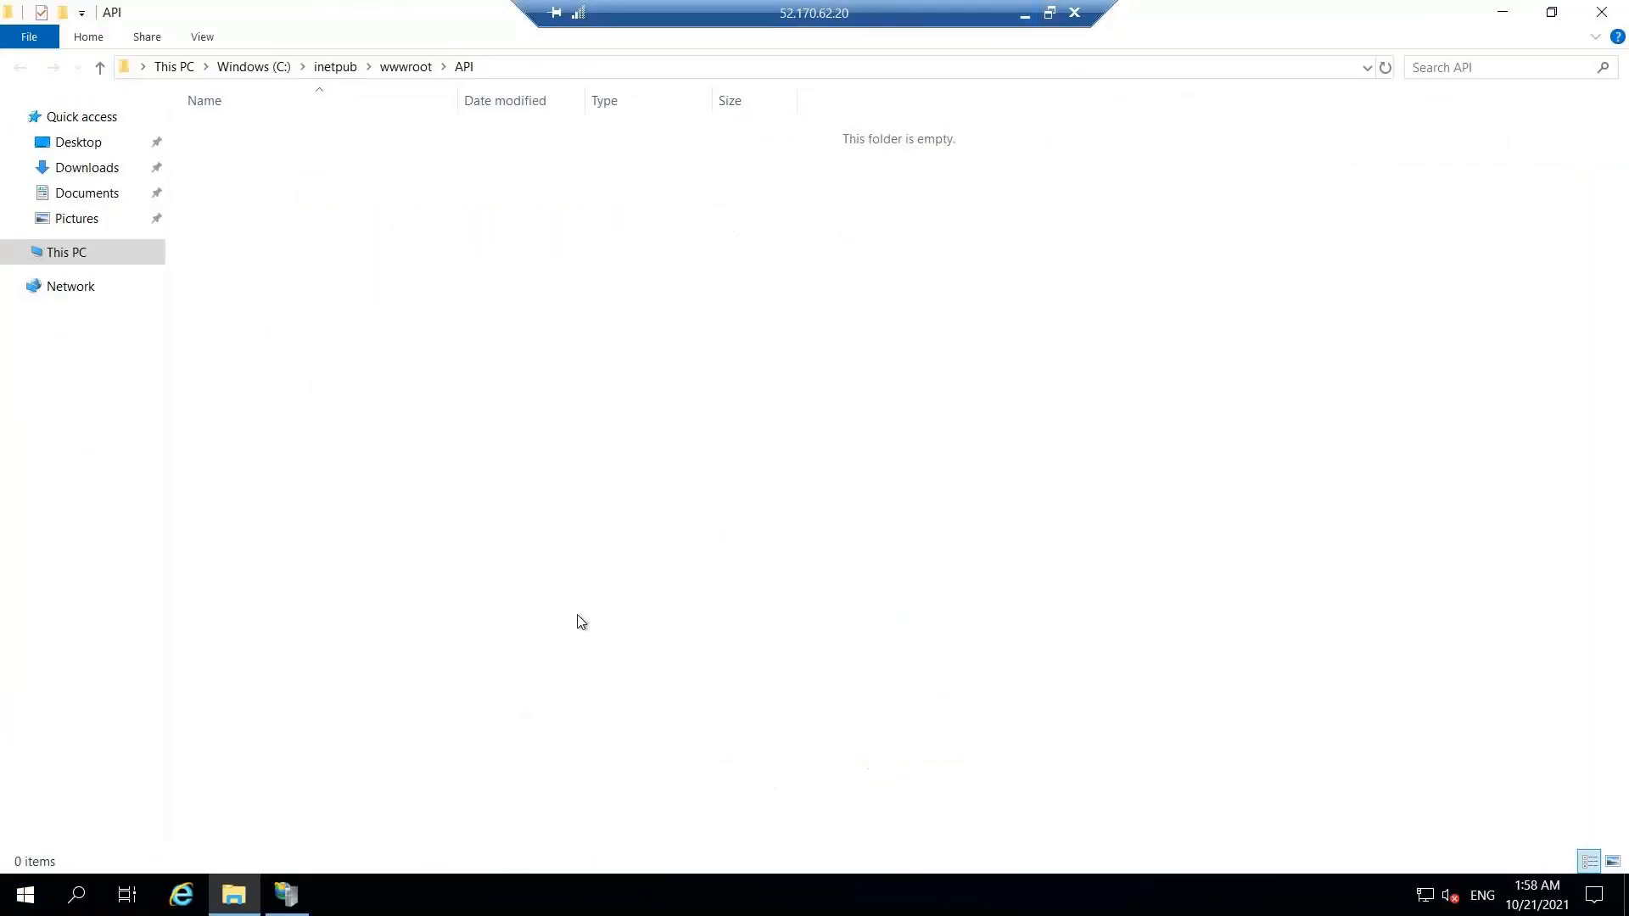
# - Refresh Default Web Site in IIS Manager on 52.170.62.20 and open the API application's home
pyautogui.click(286, 902)
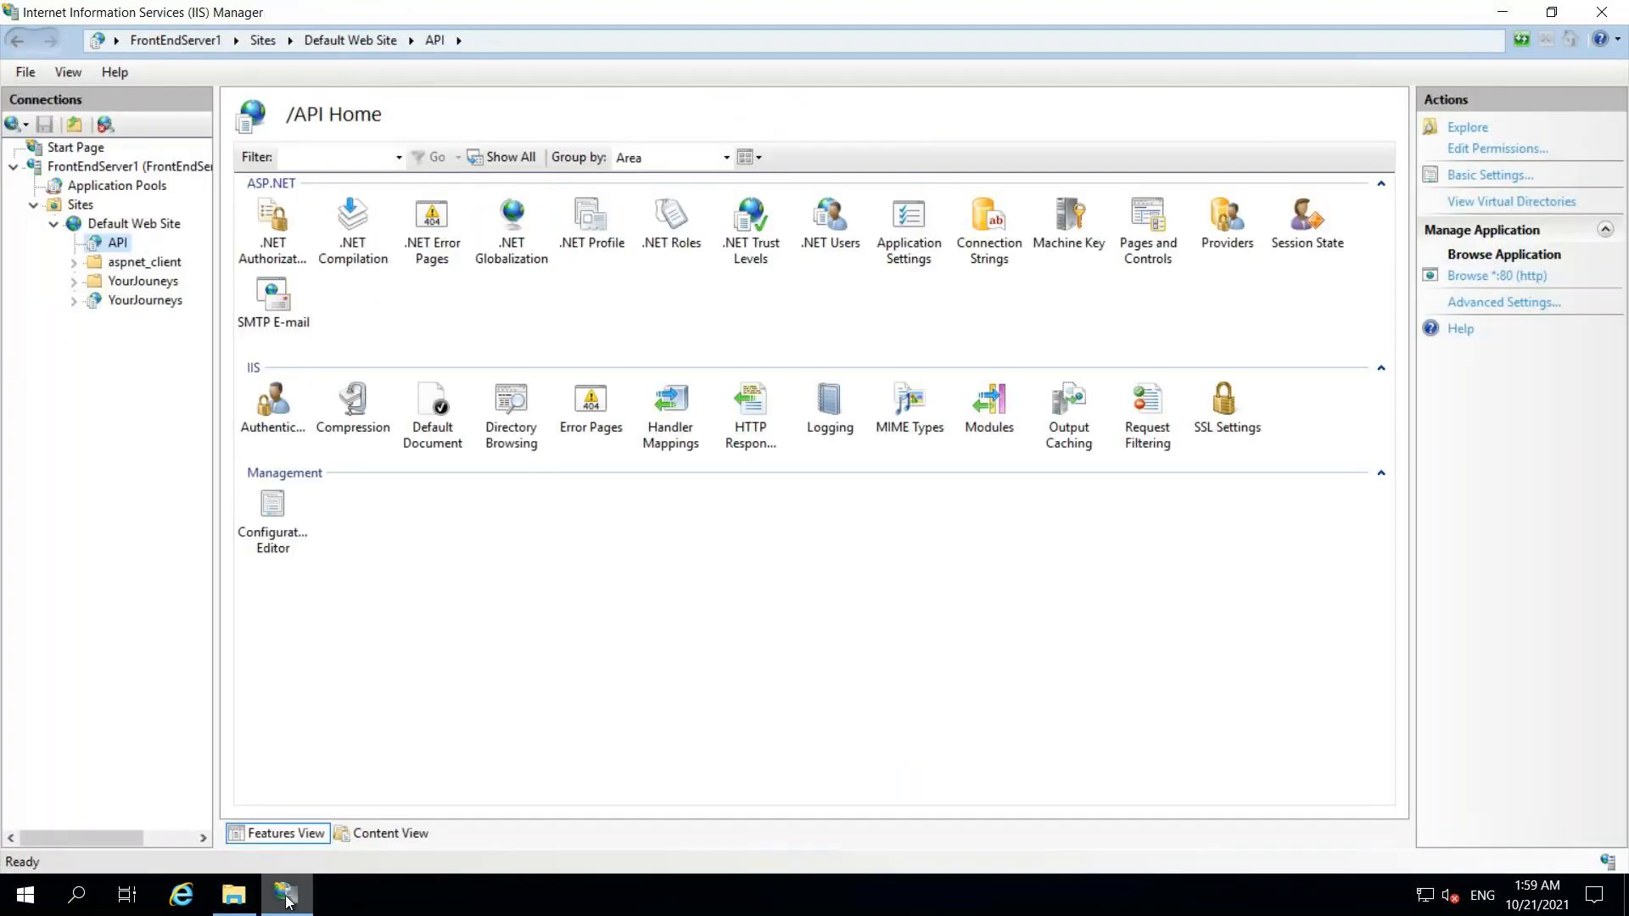
pyautogui.rightClick(119, 226)
pyautogui.click(206, 395)
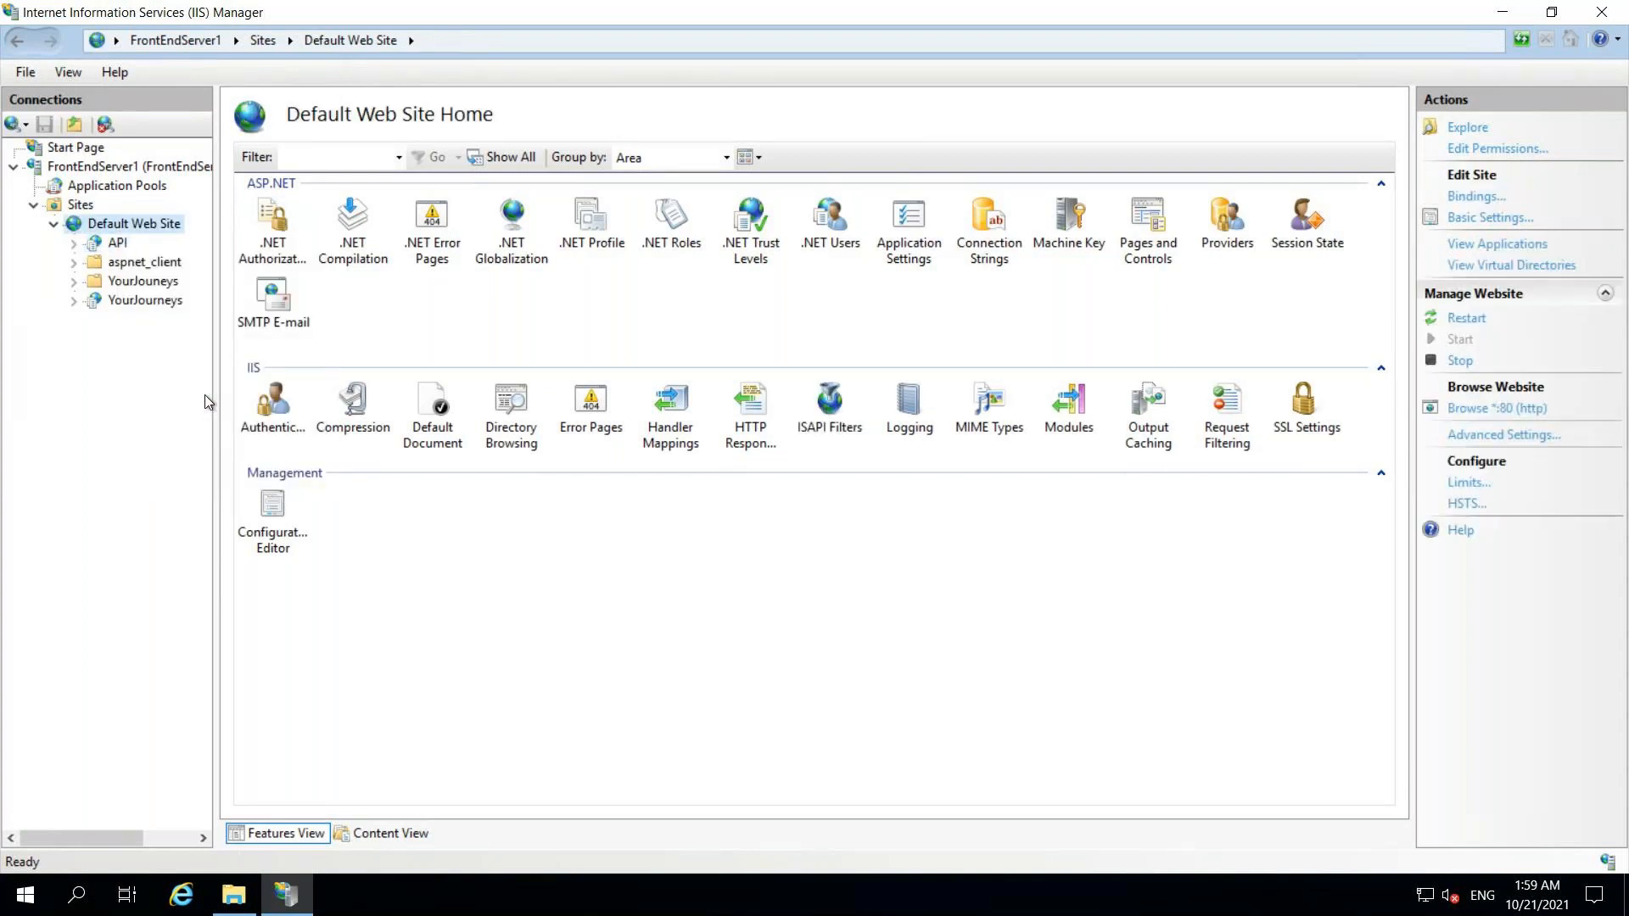
pyautogui.click(123, 246)
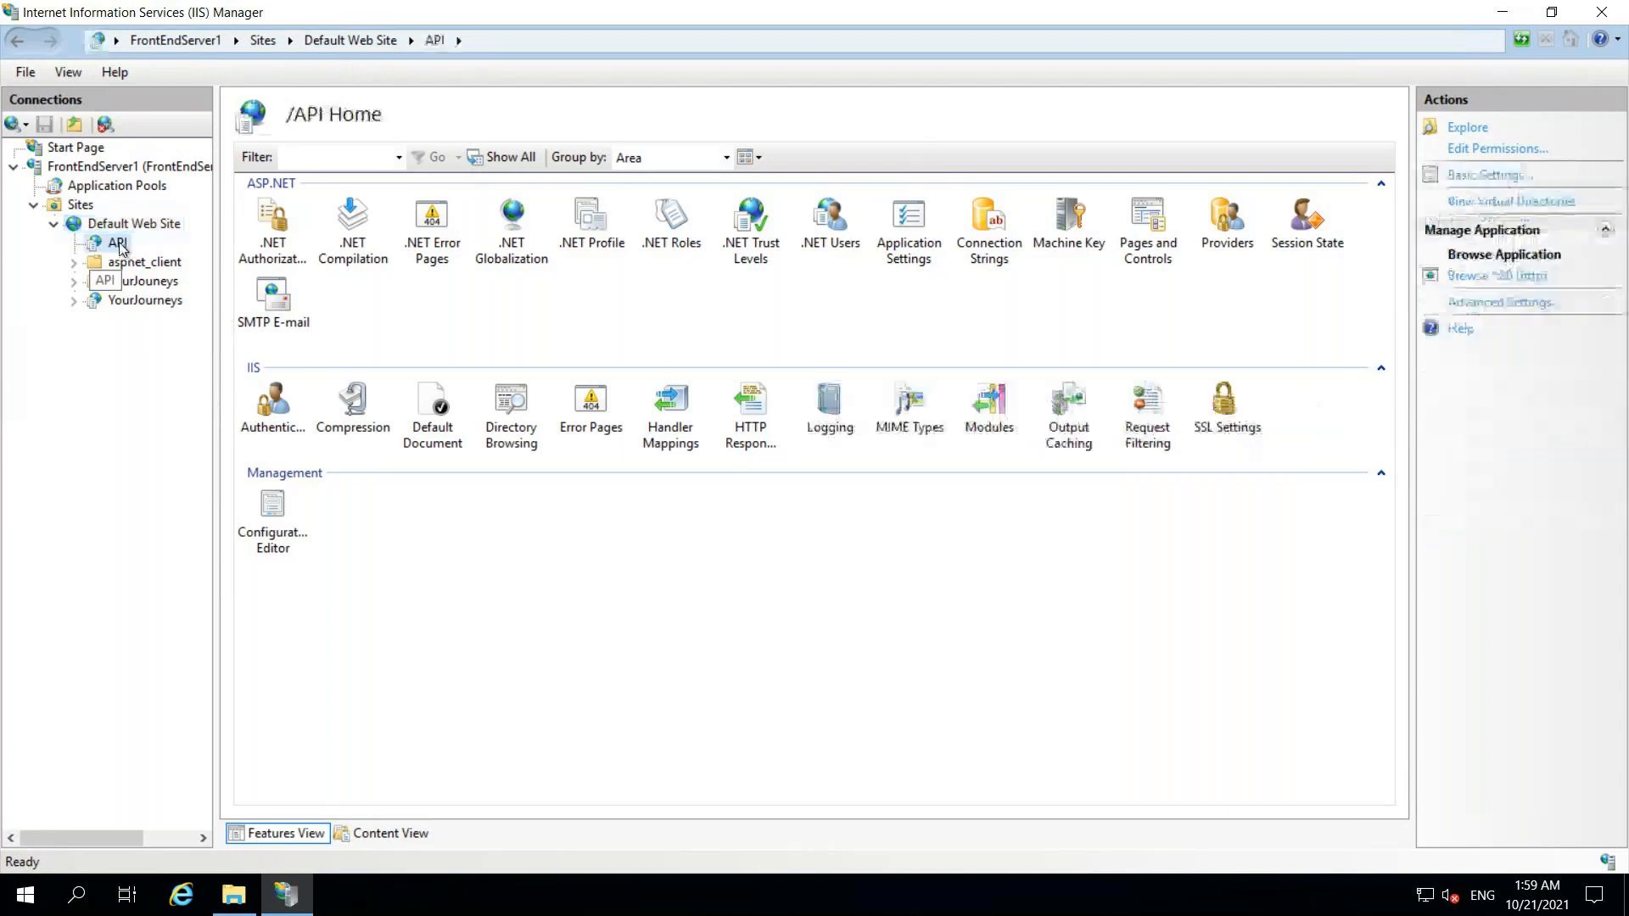
# - Reload C:\inetpub\wwwroot\API twice in File Explorer, find it still empty, and return to IIS Manager
pyautogui.click(231, 896)
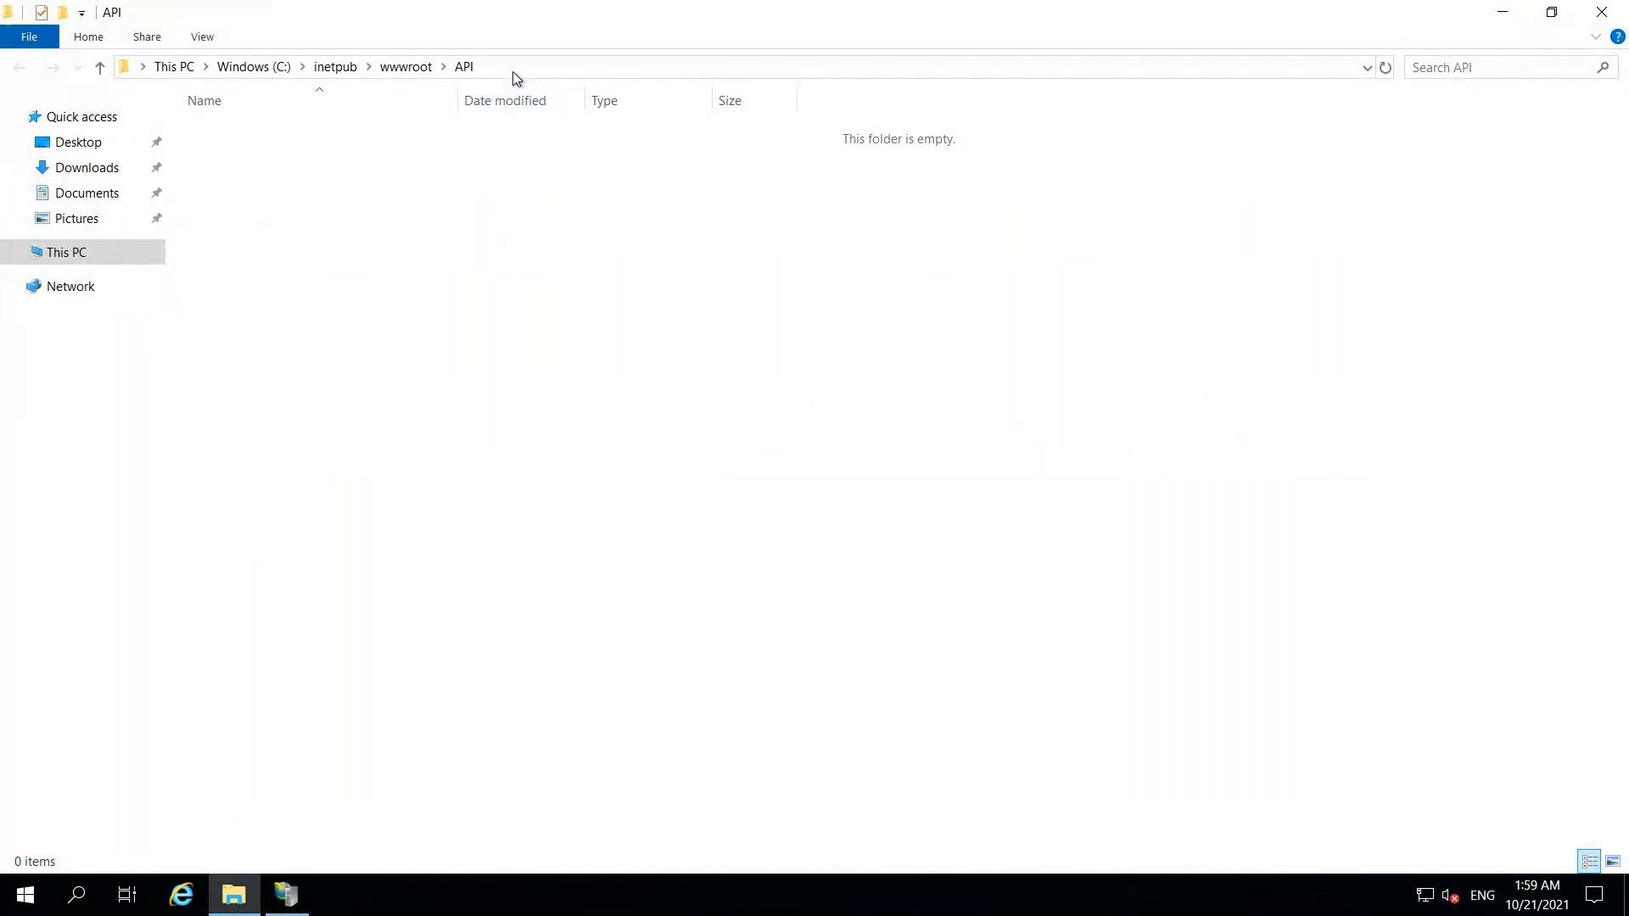
pyautogui.click(513, 71)
pyautogui.click(514, 71)
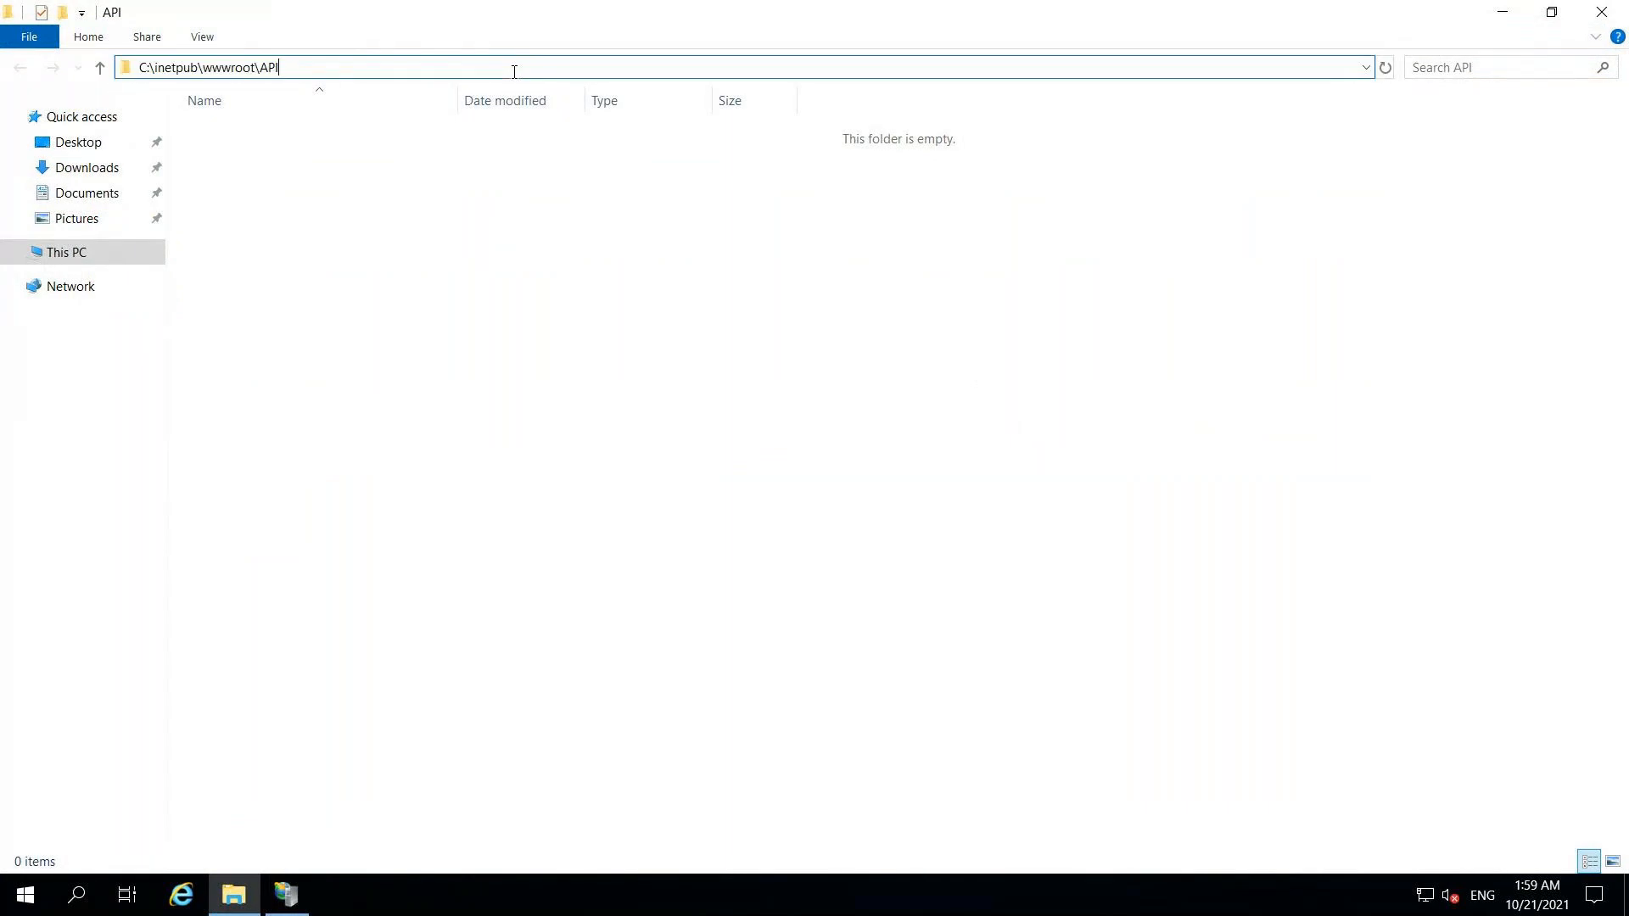
pyautogui.press('Return')
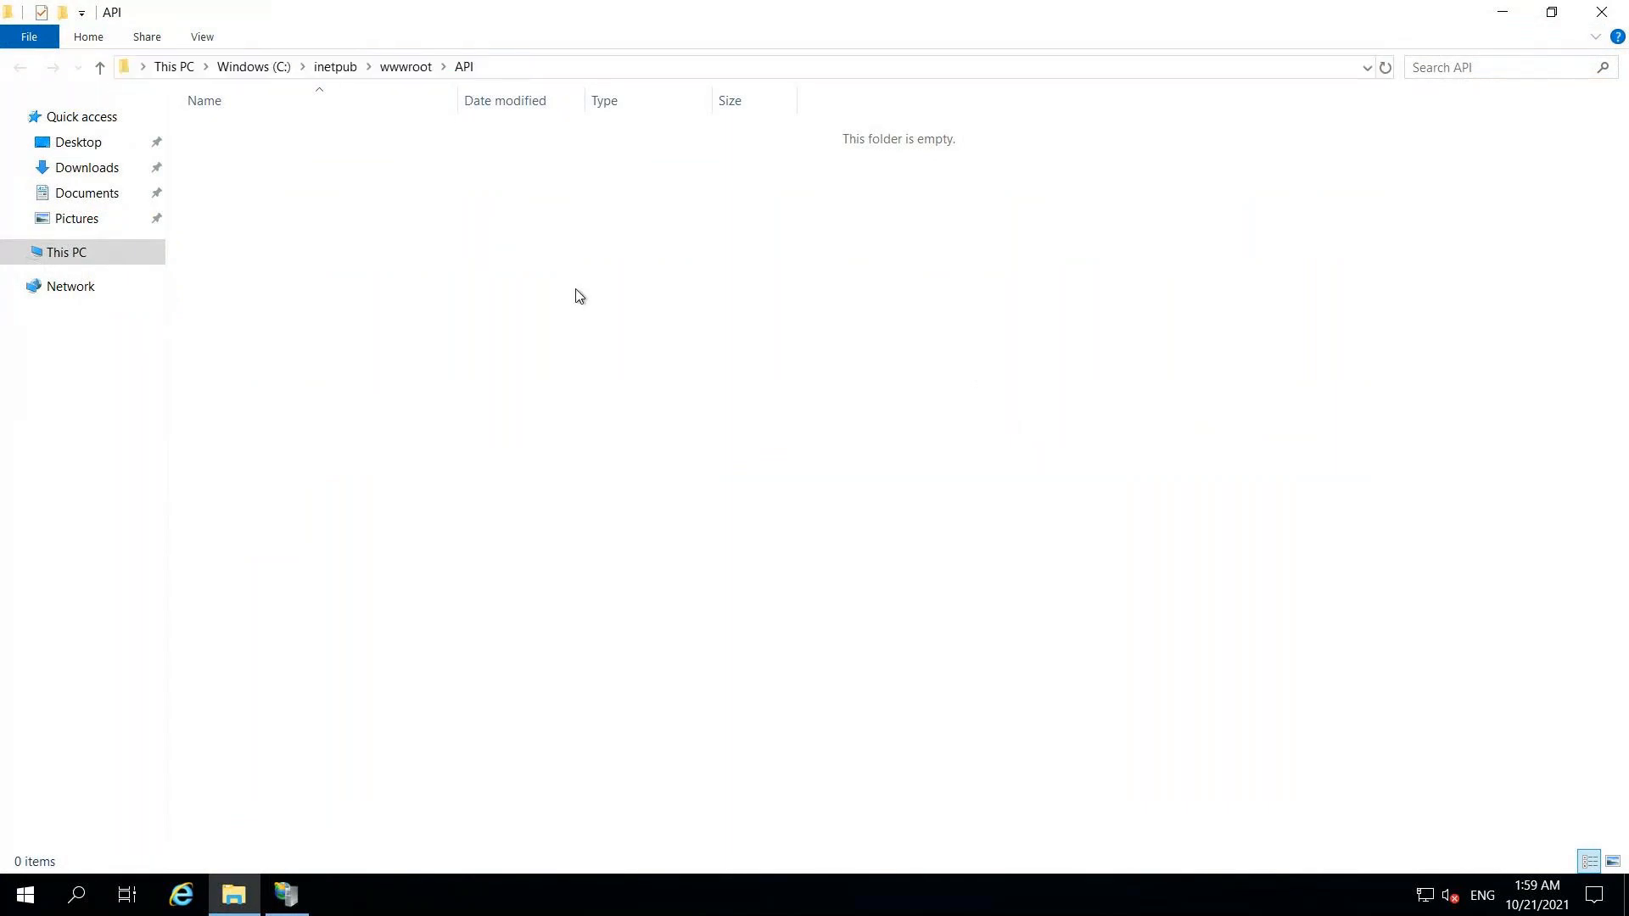
pyautogui.click(594, 69)
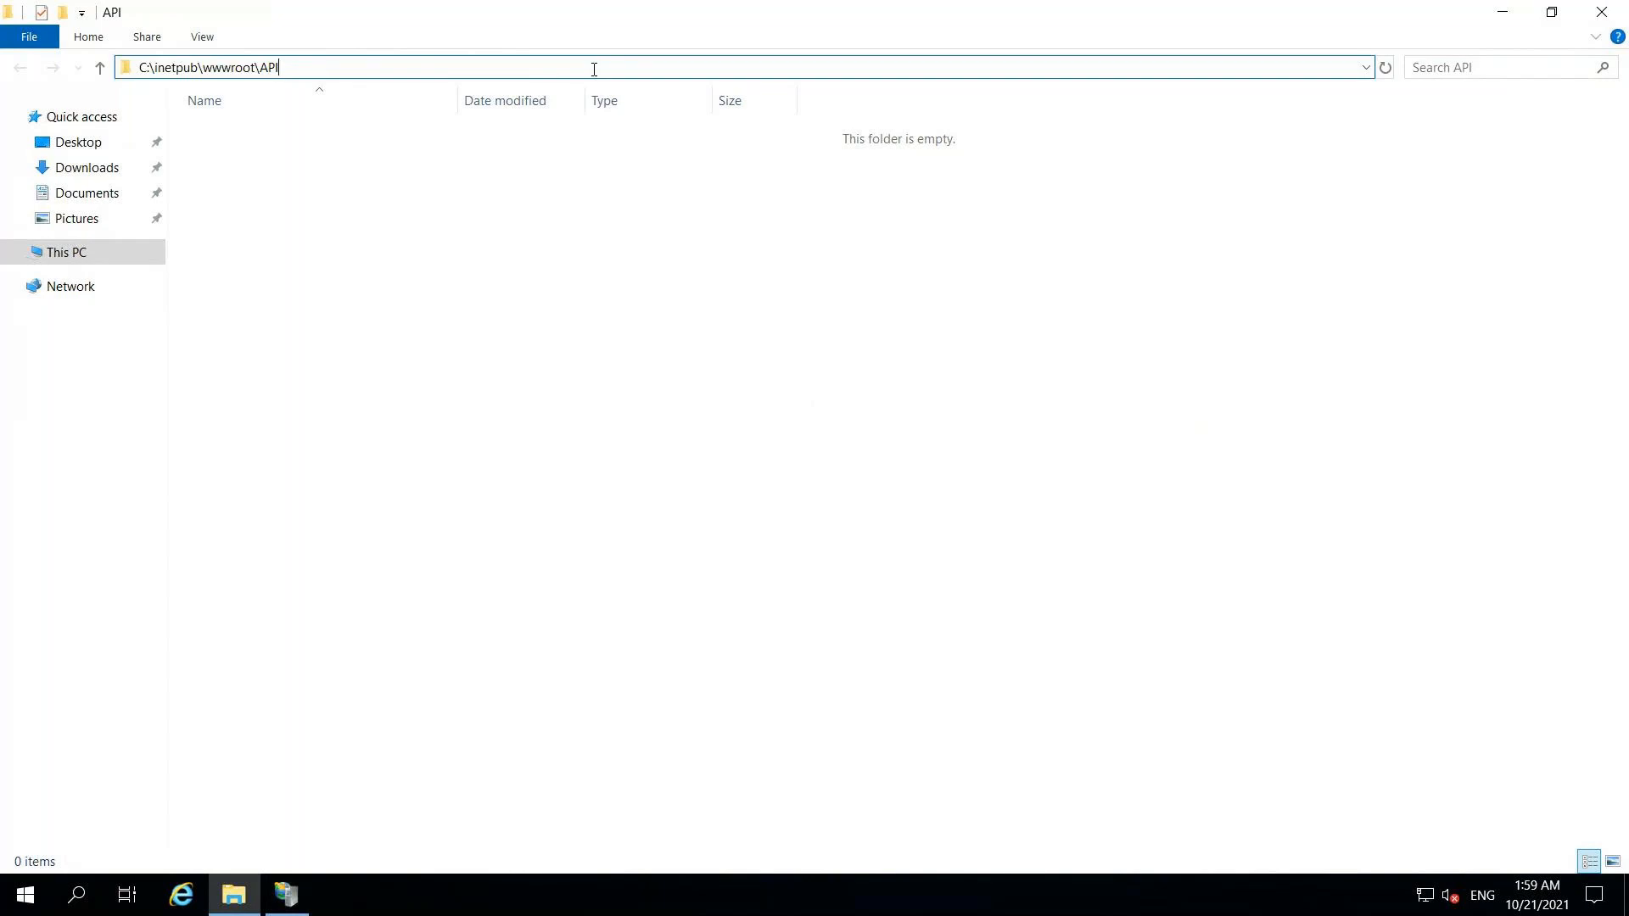
pyautogui.press('Escape')
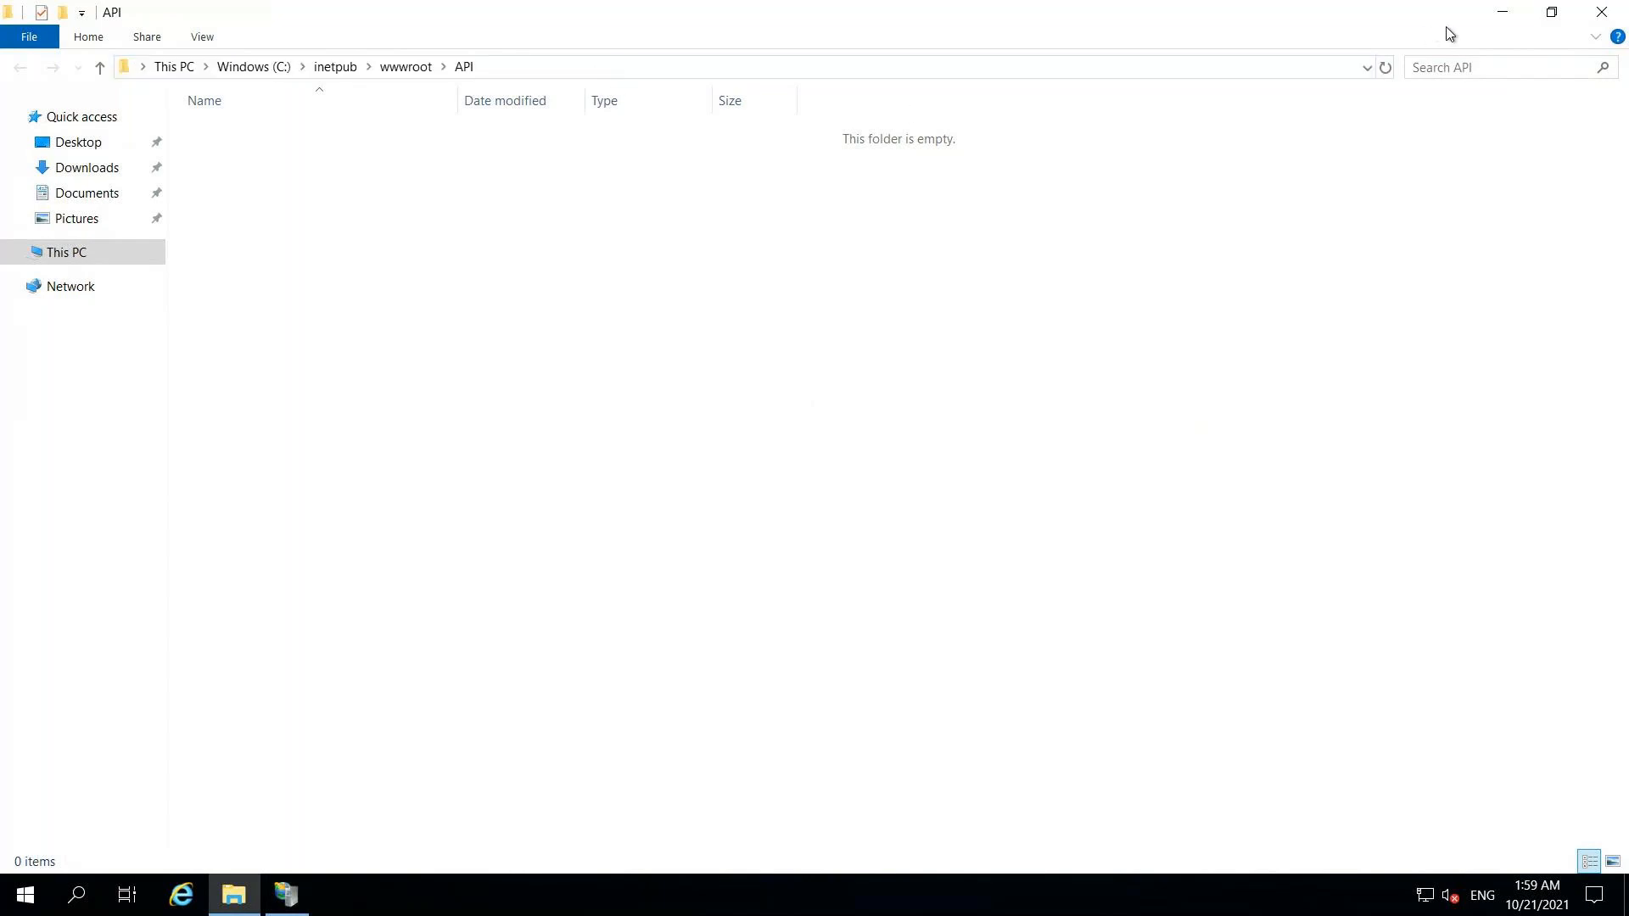
pyautogui.hotkey('alt', 'Tab')
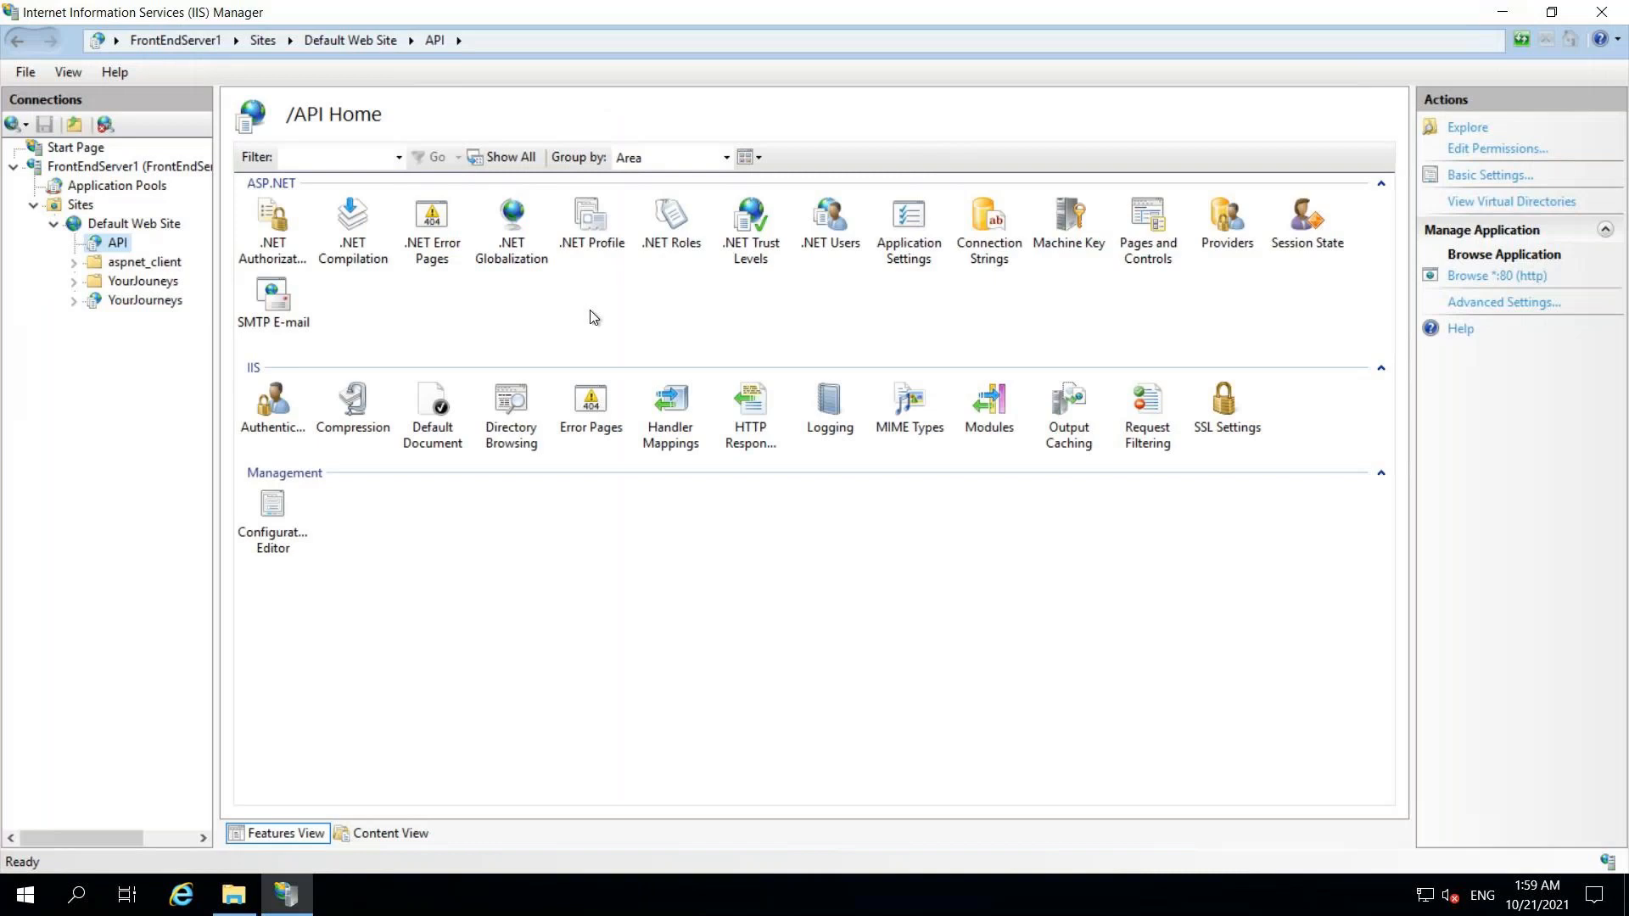
# - Browse the second YourJourneys application so localhost/YourJourneys shows its ASP.NET Home Page in Internet Explorer
pyautogui.click(129, 300)
pyautogui.rightClick(123, 301)
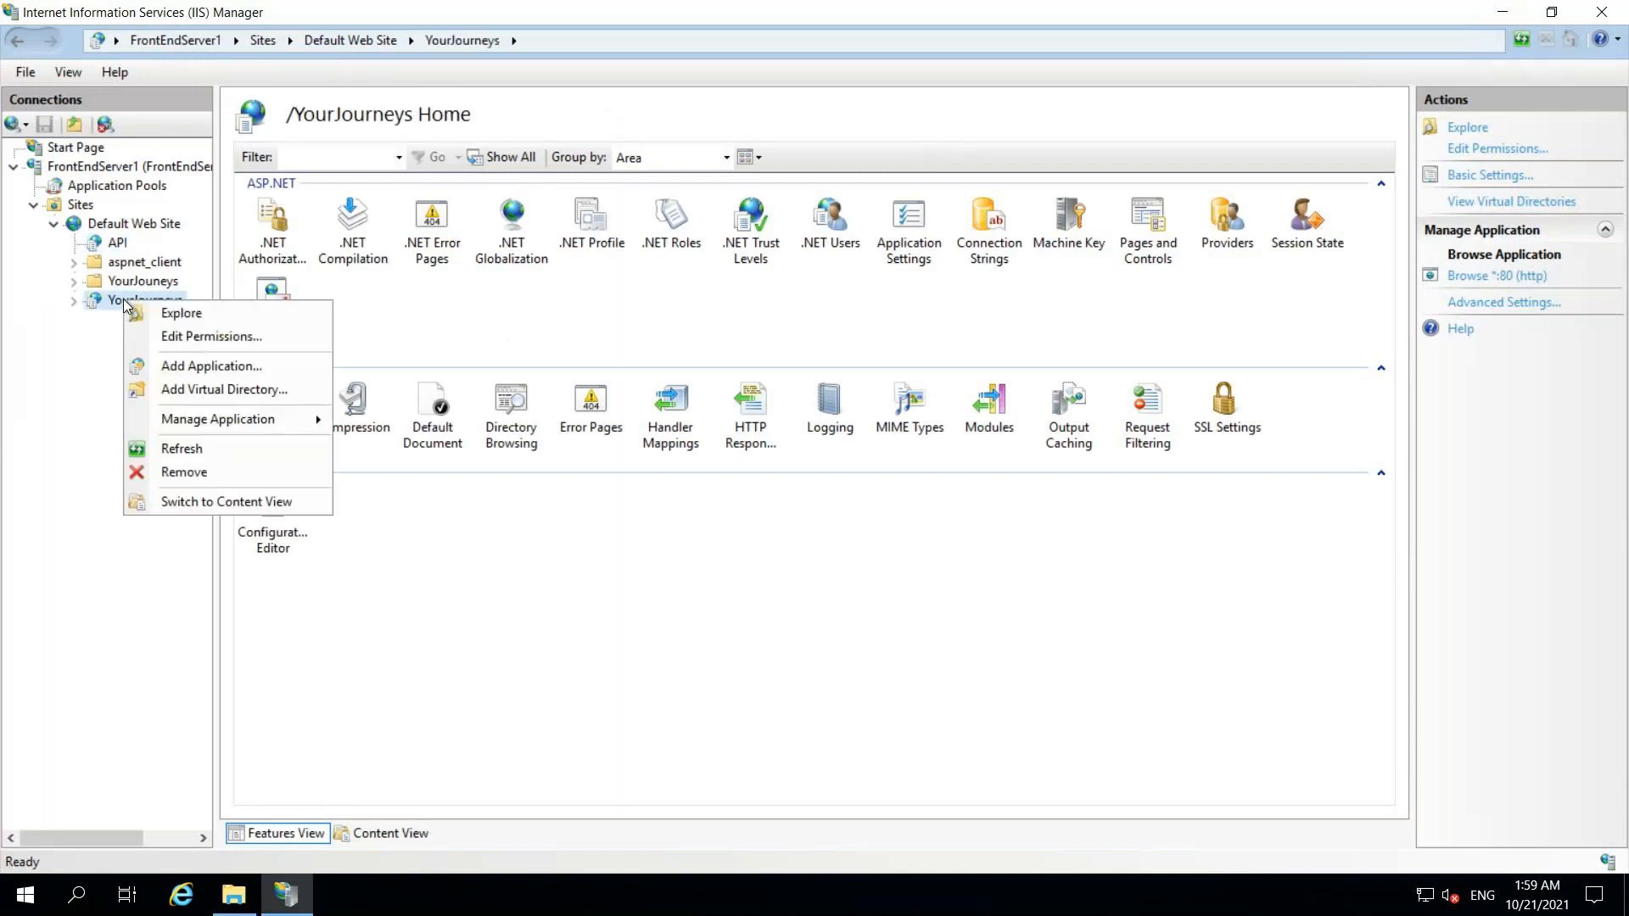
pyautogui.moveTo(248, 421)
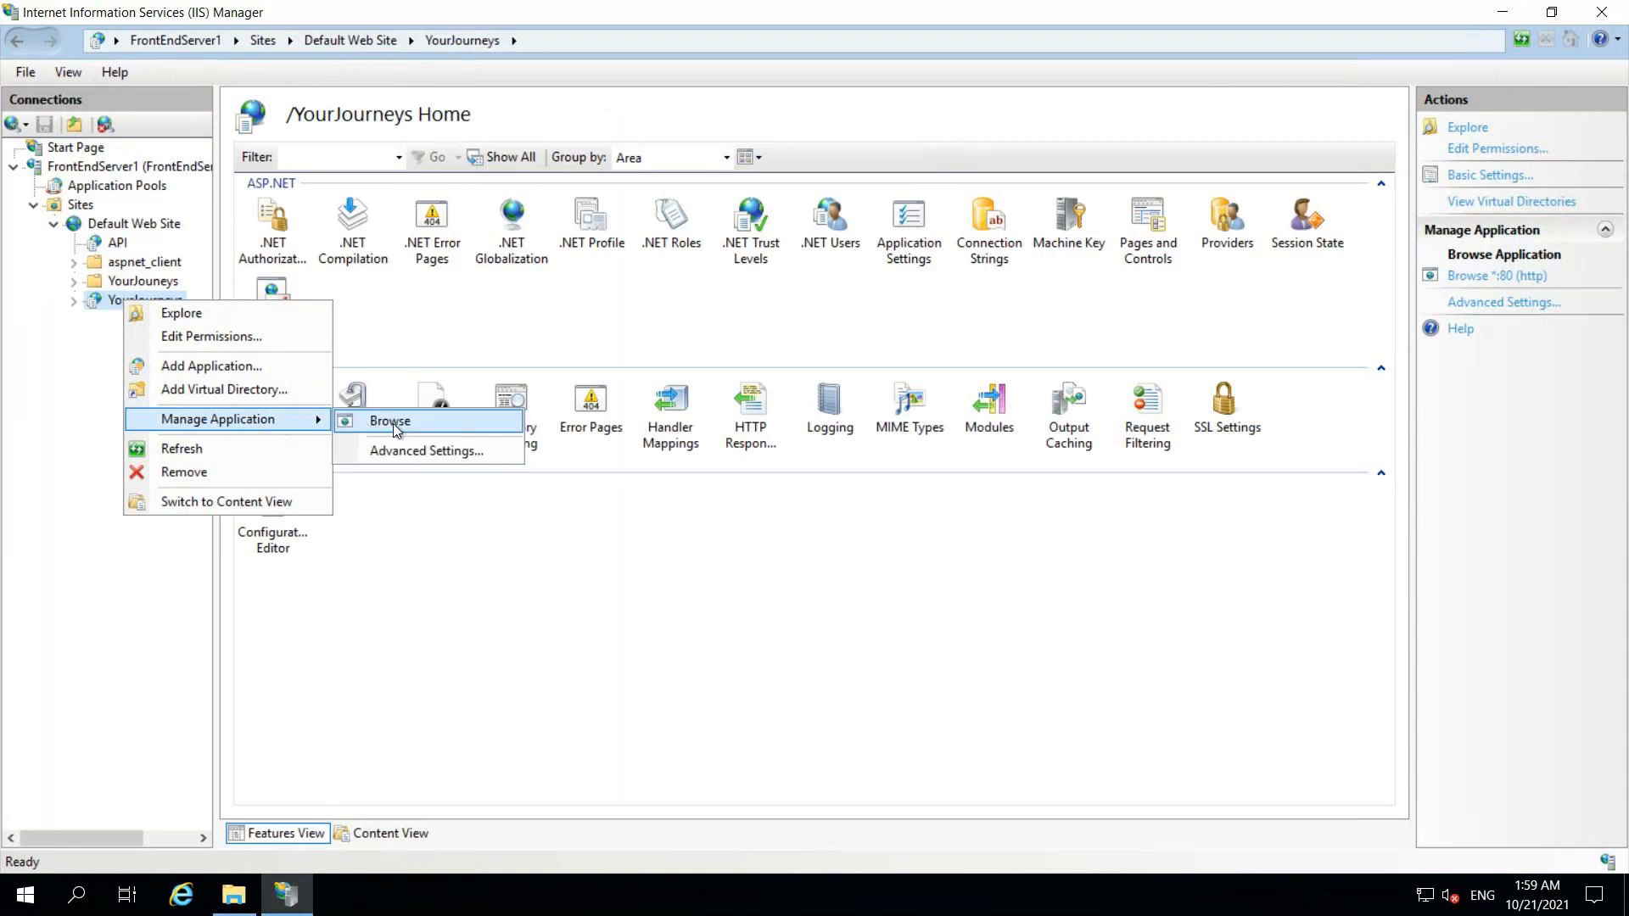
pyautogui.click(392, 422)
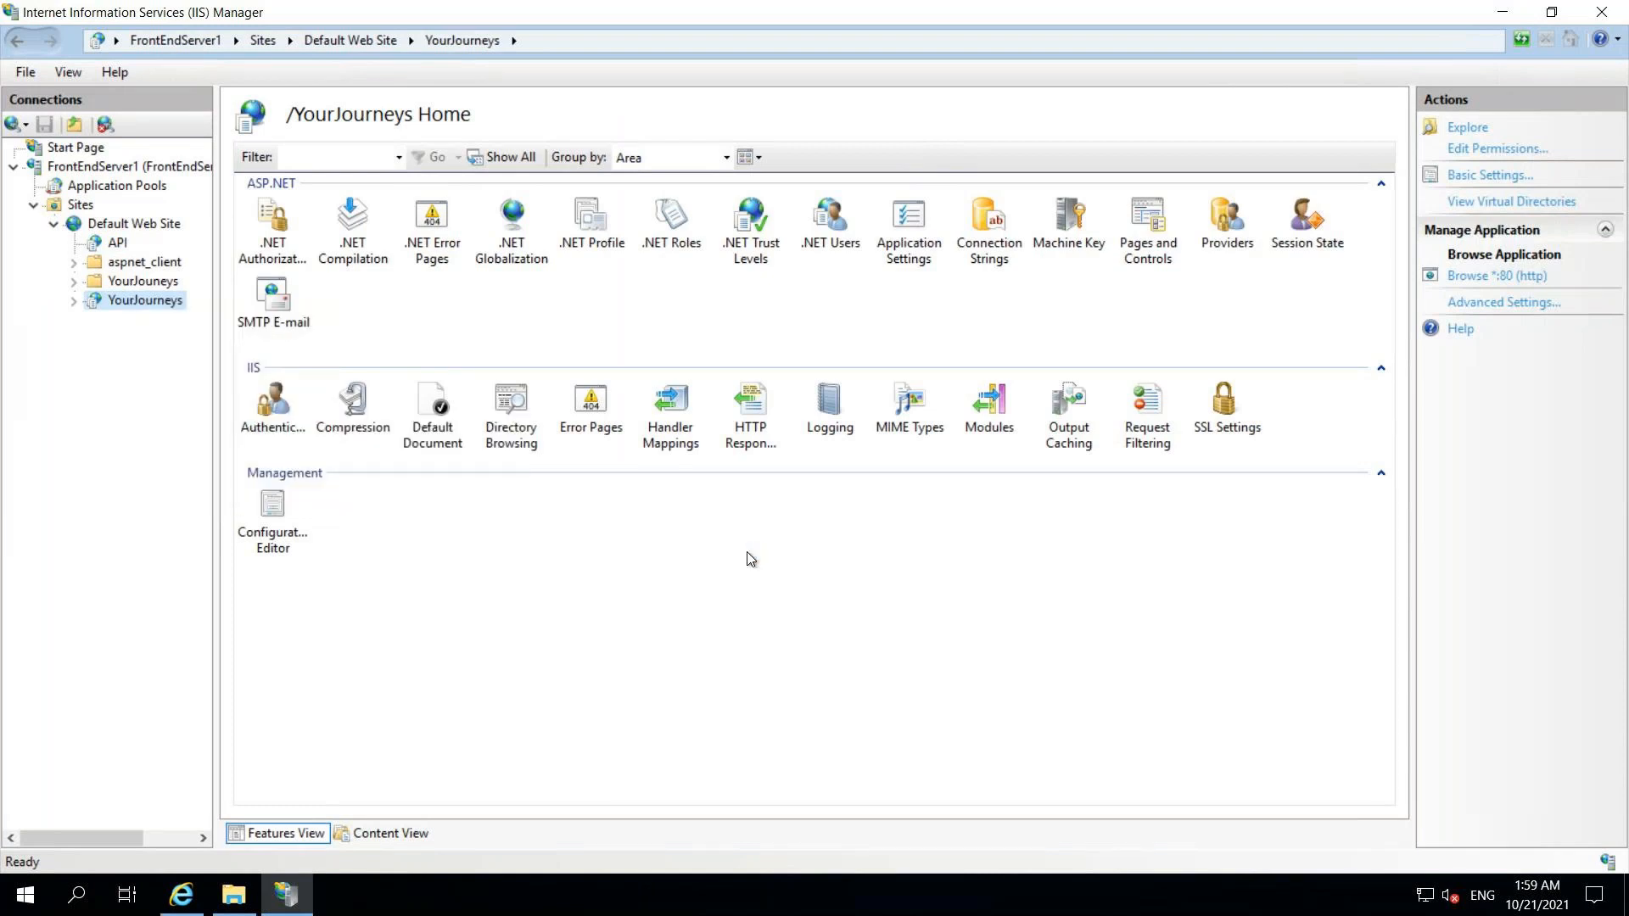
pyautogui.moveTo(180, 898)
pyautogui.click(181, 897)
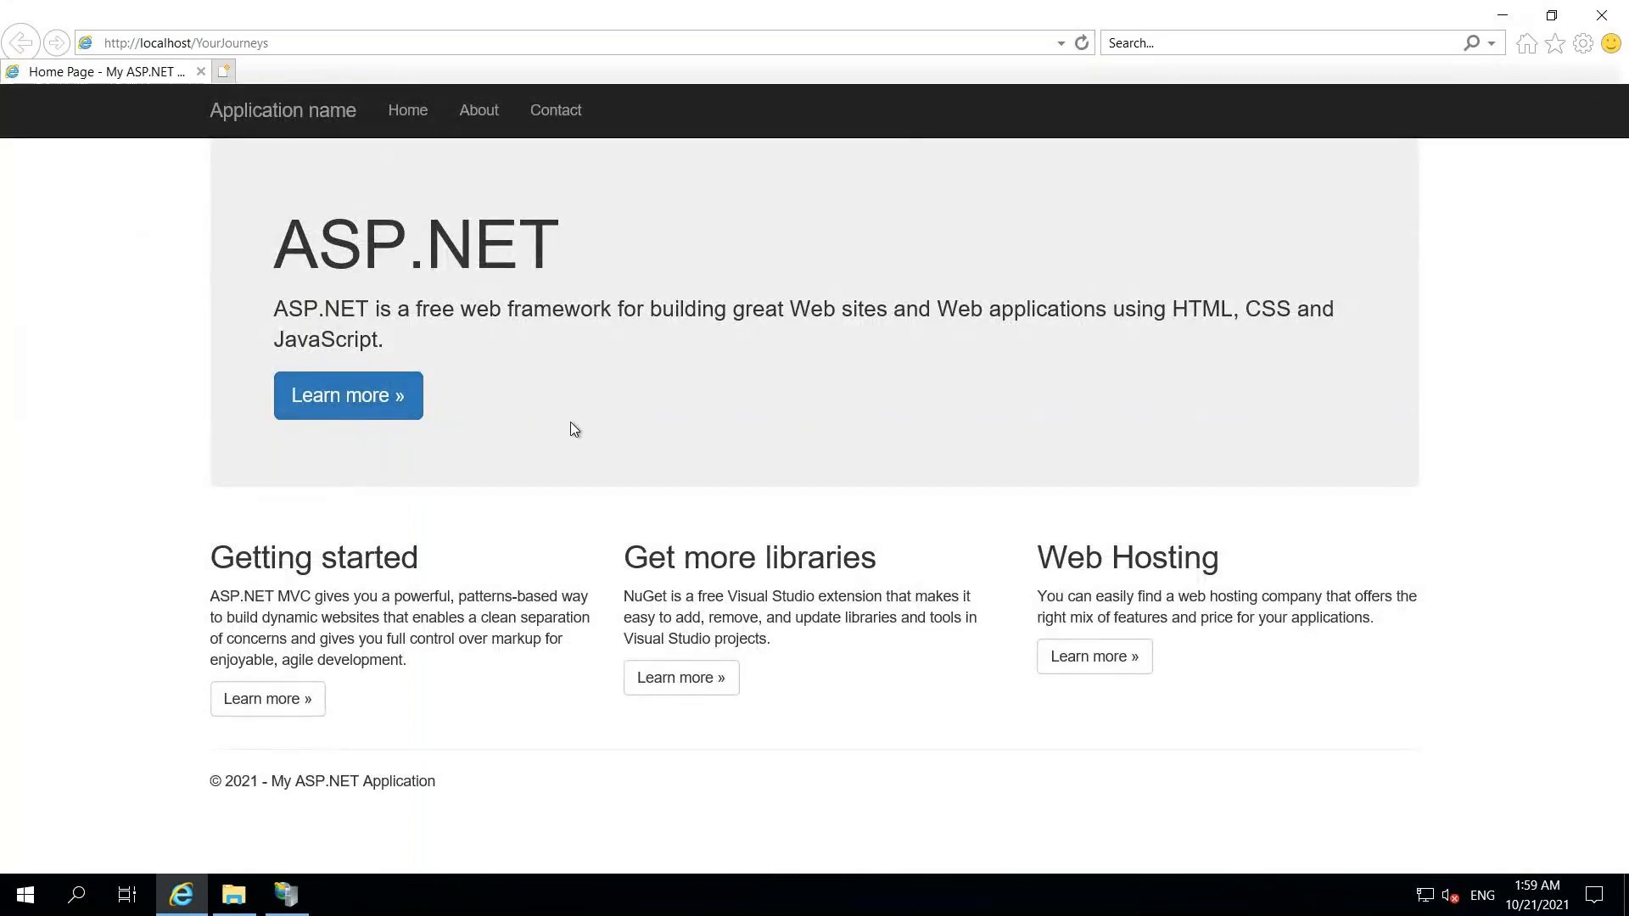
# - Open the YourJourneys About page and highlight the 'CI and CD Demo' line to confirm it
pyautogui.press('Tab')
pyautogui.click(461, 110)
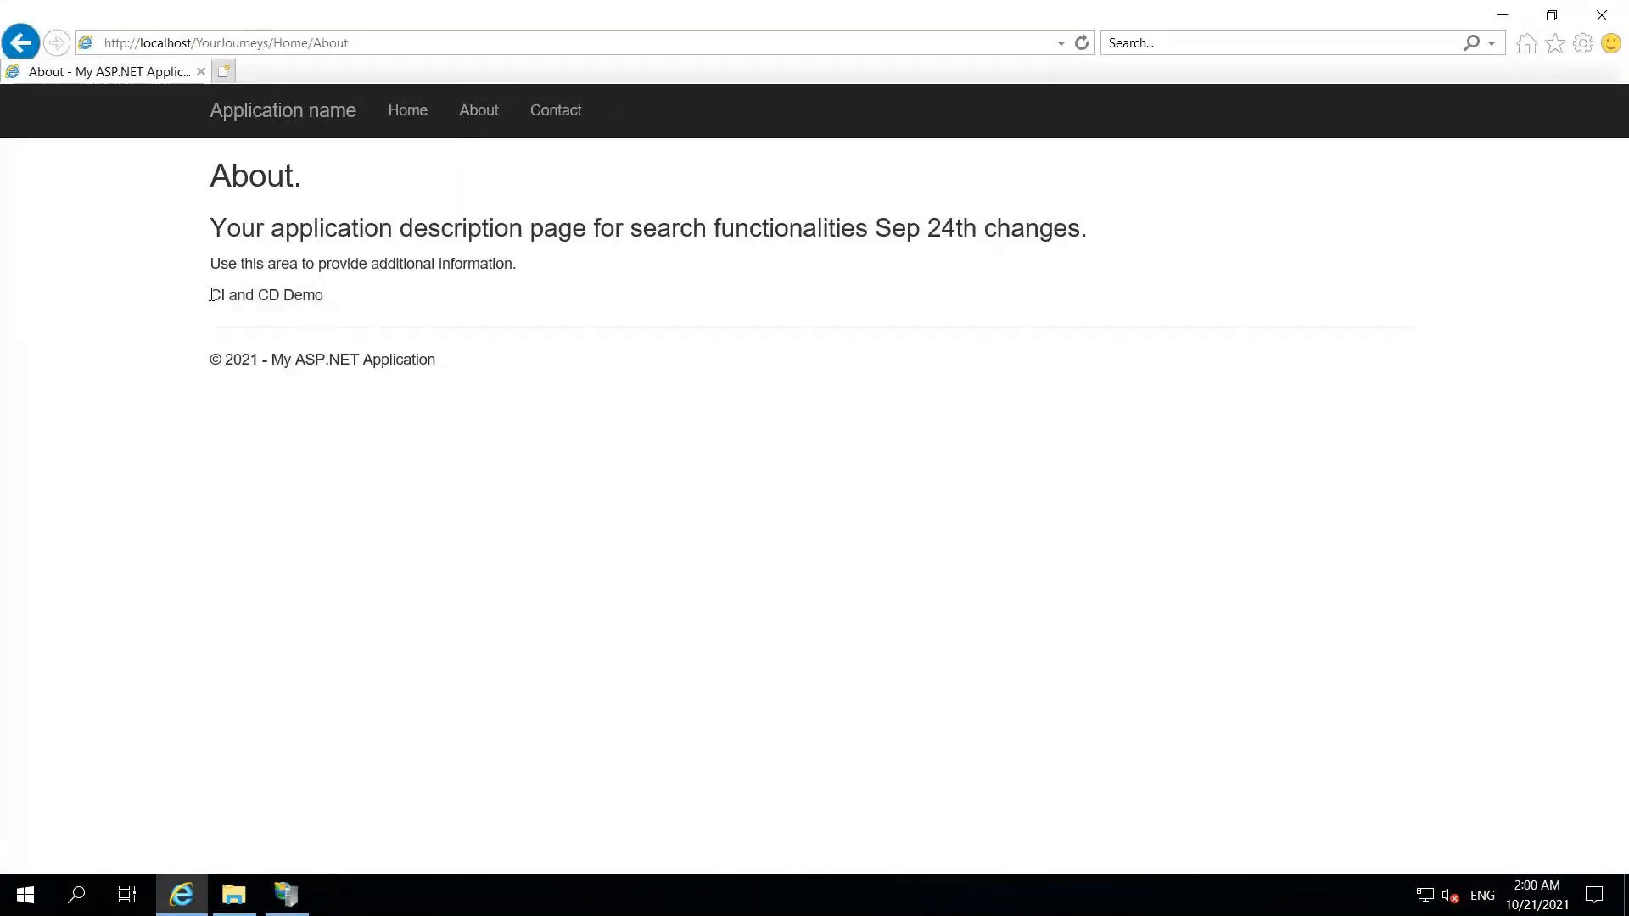
pyautogui.moveTo(212, 295); pyautogui.dragTo(326, 297)
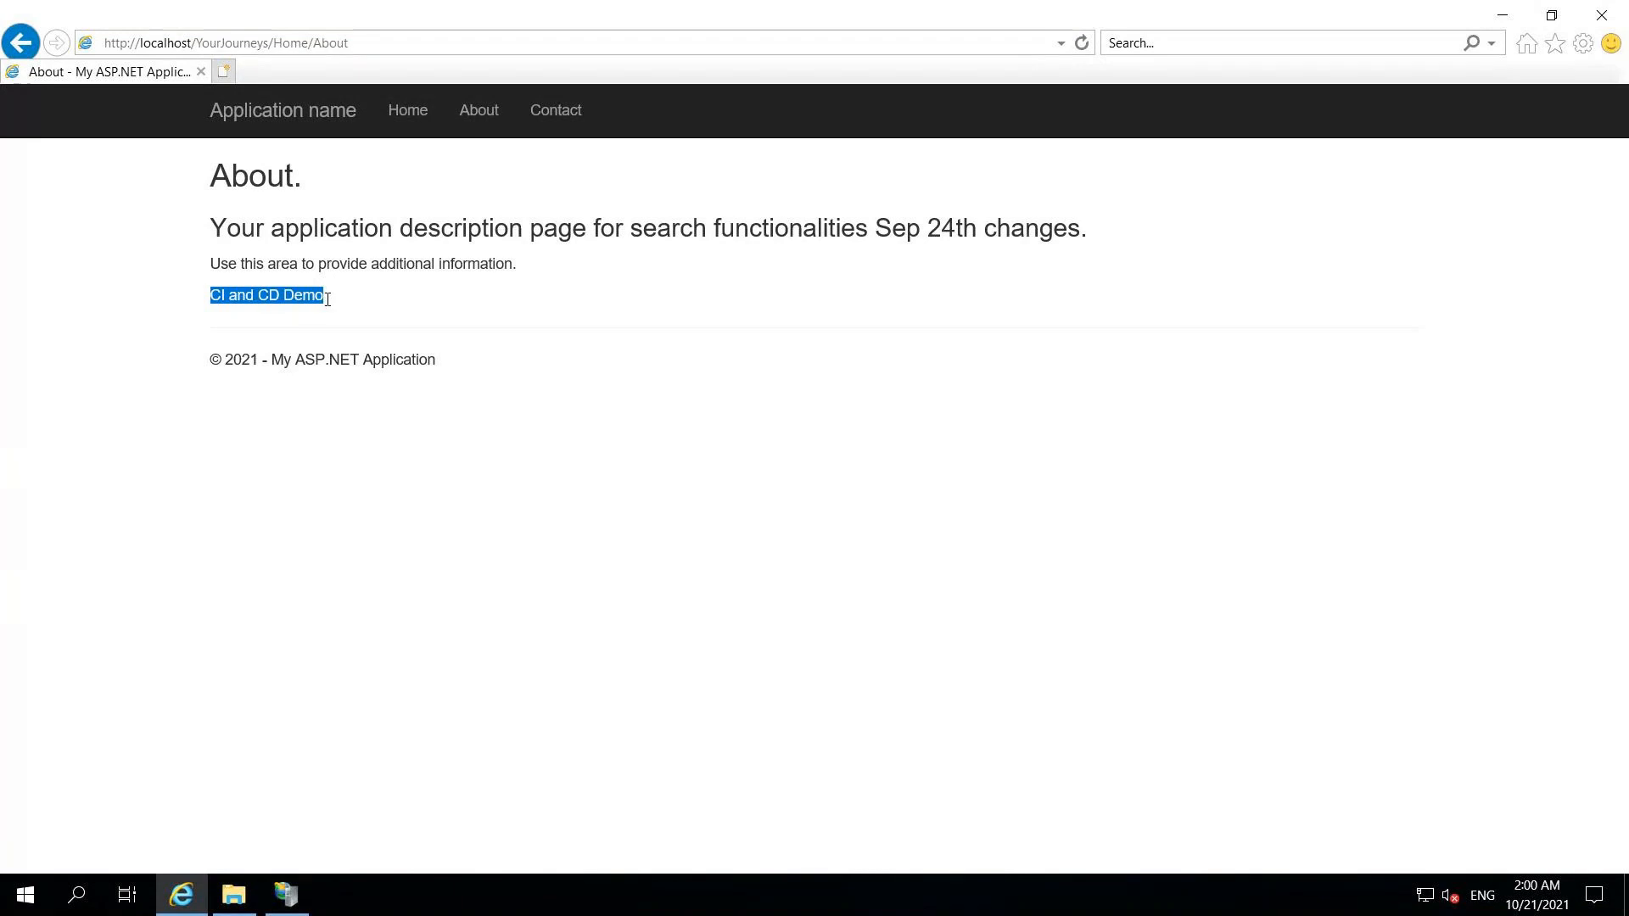
pyautogui.click(680, 515)
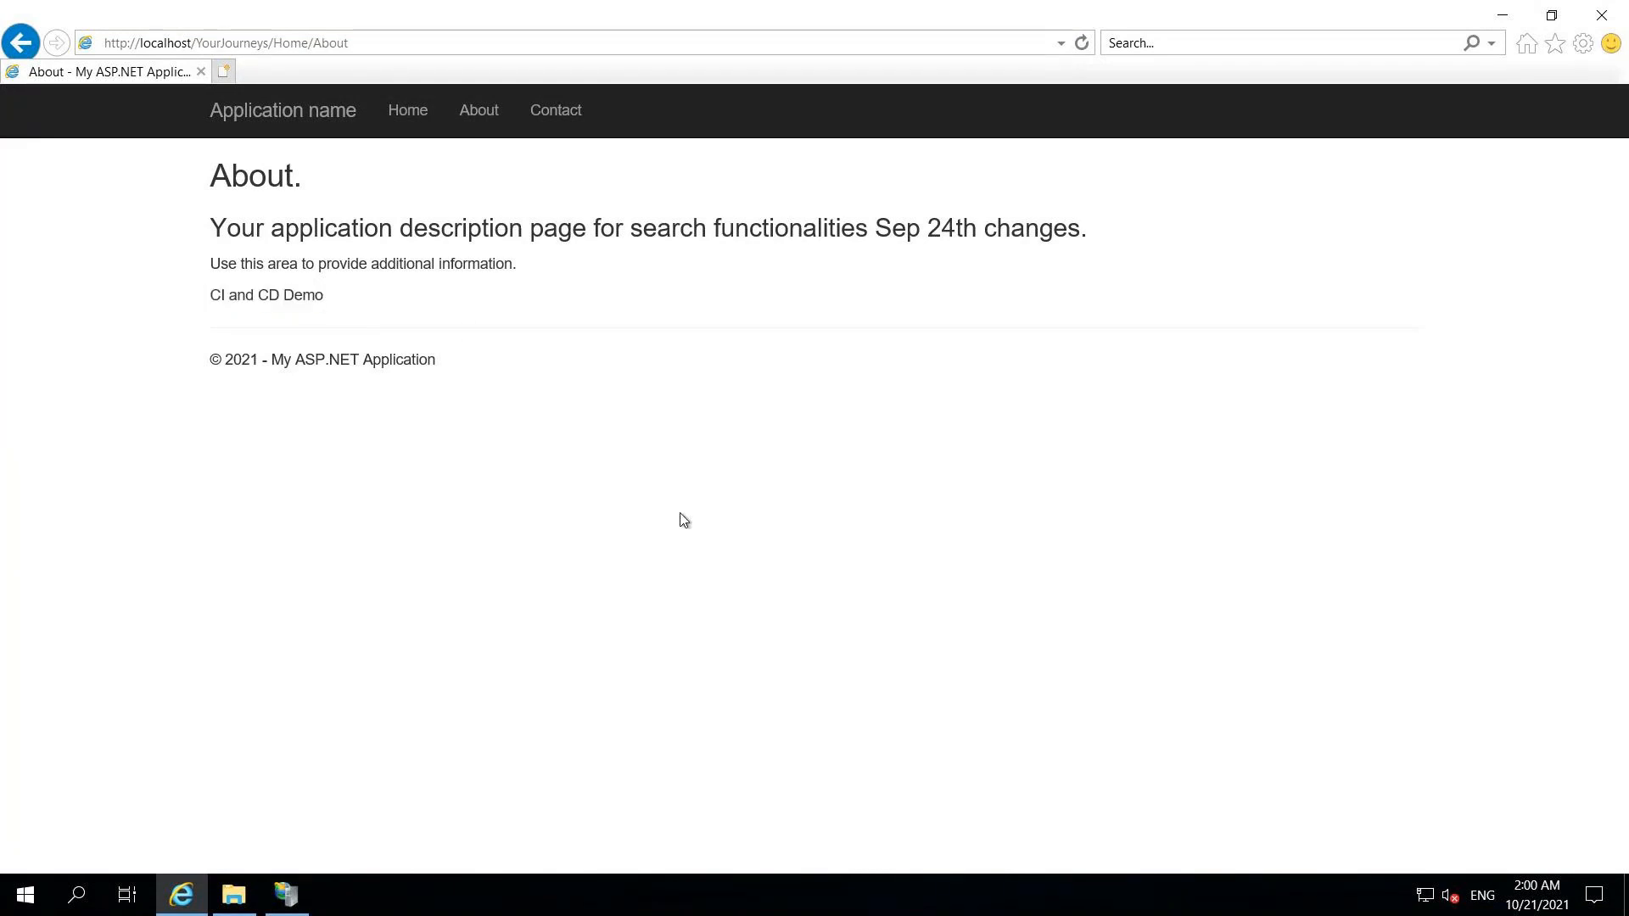
pyautogui.moveTo(851, 4)
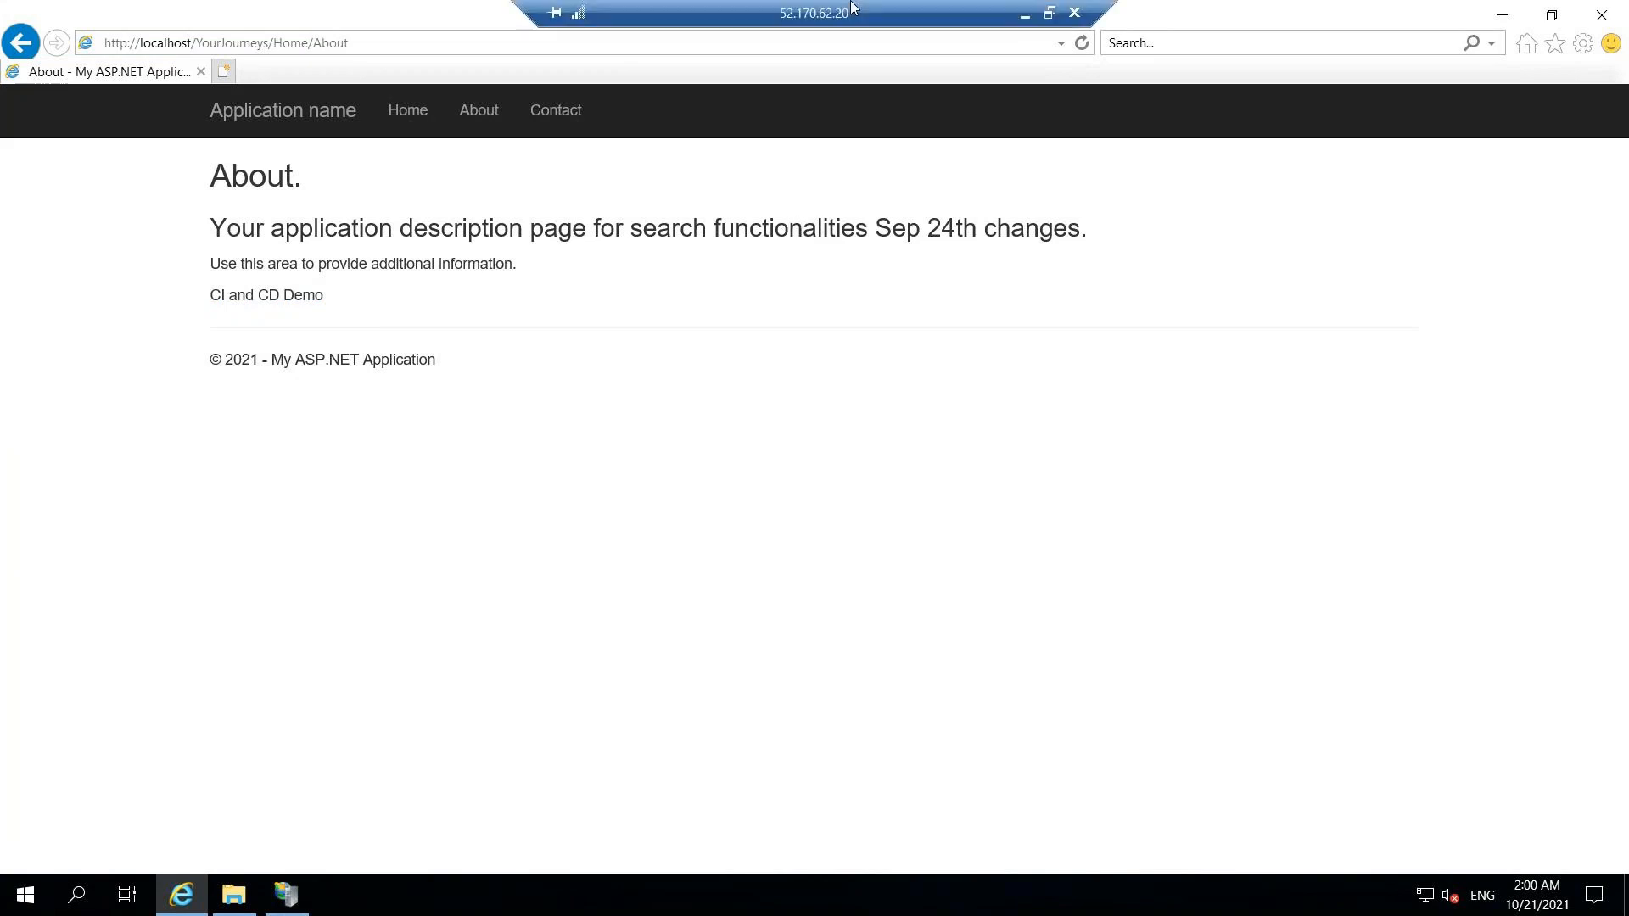
# - On the second QA server, refresh Default Web Site in IIS Manager and open the API application's home
pyautogui.click(1024, 13)
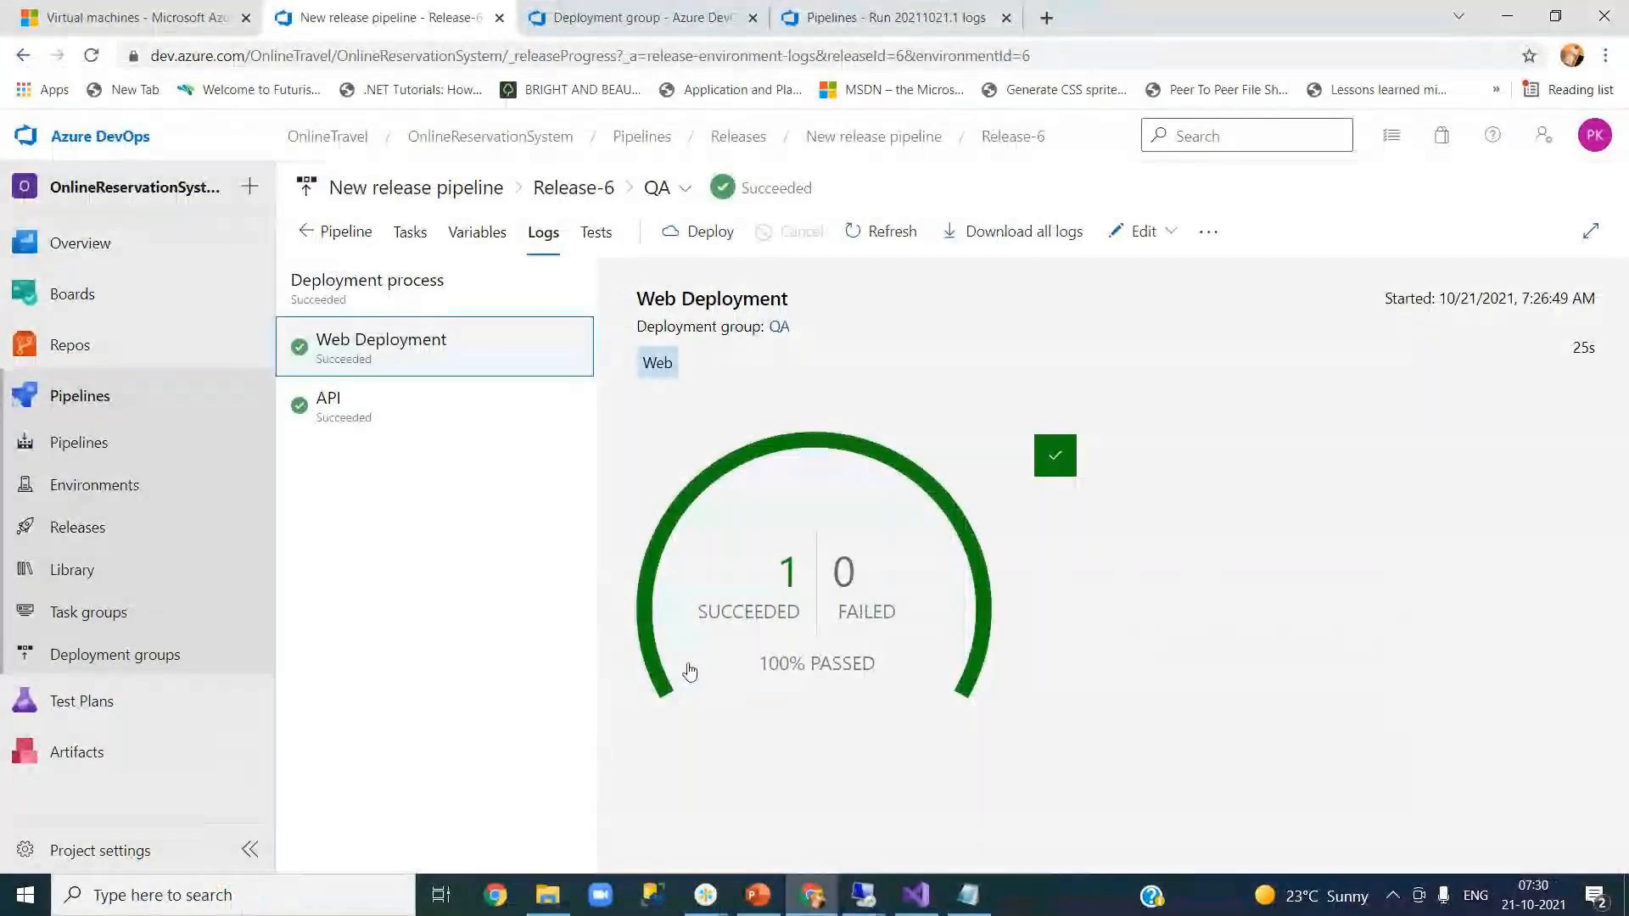
pyautogui.moveTo(865, 899)
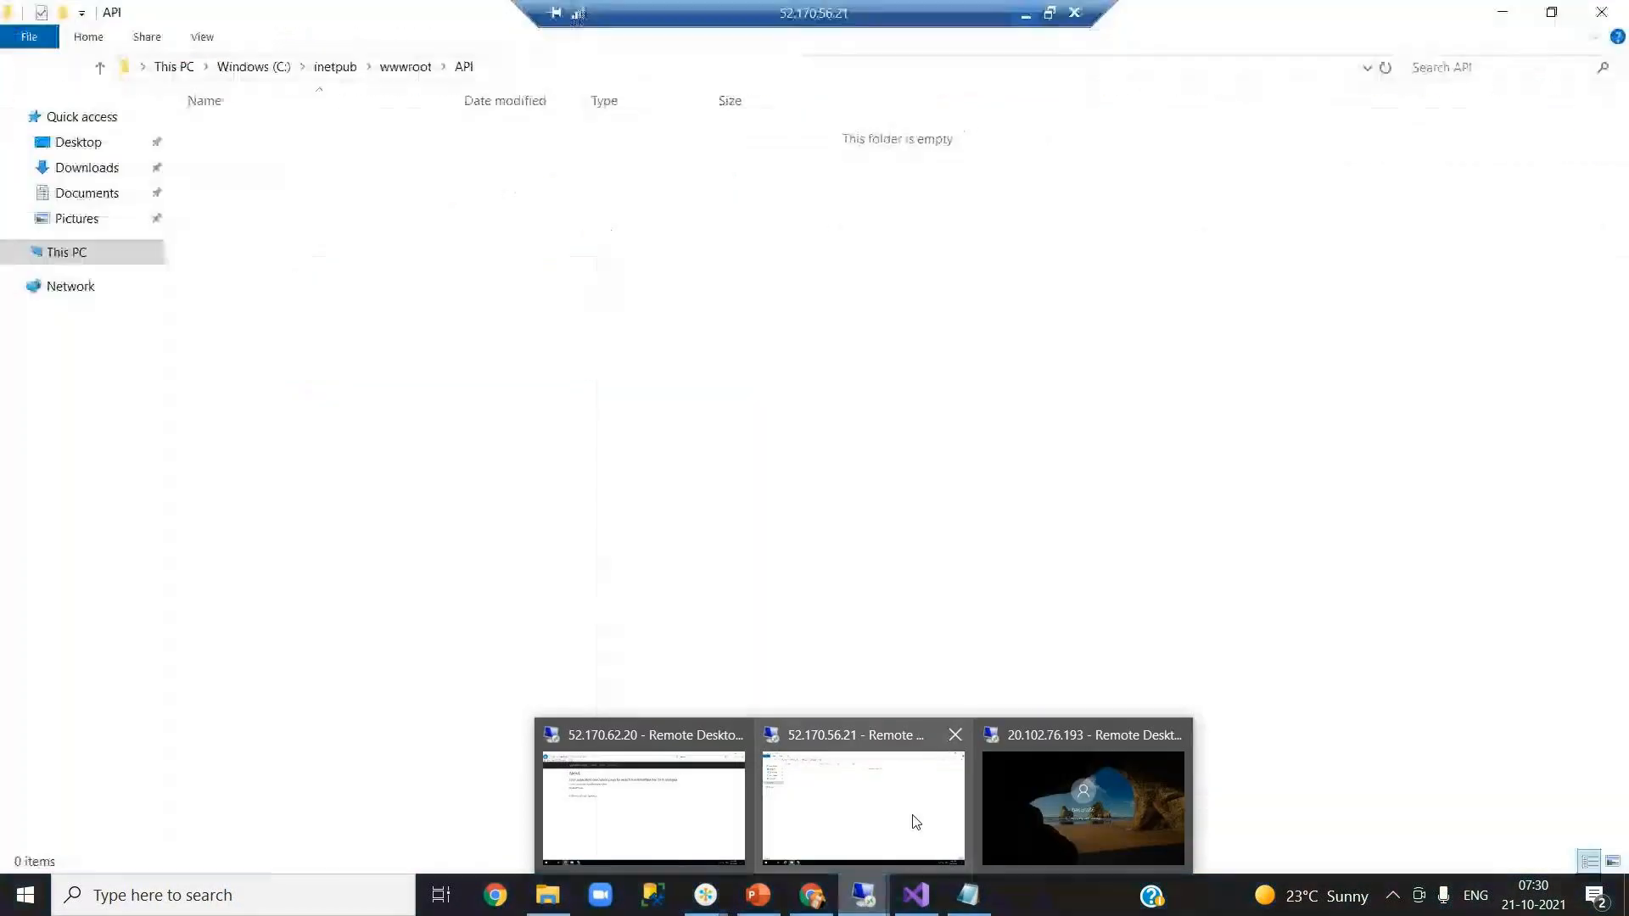
pyautogui.click(861, 798)
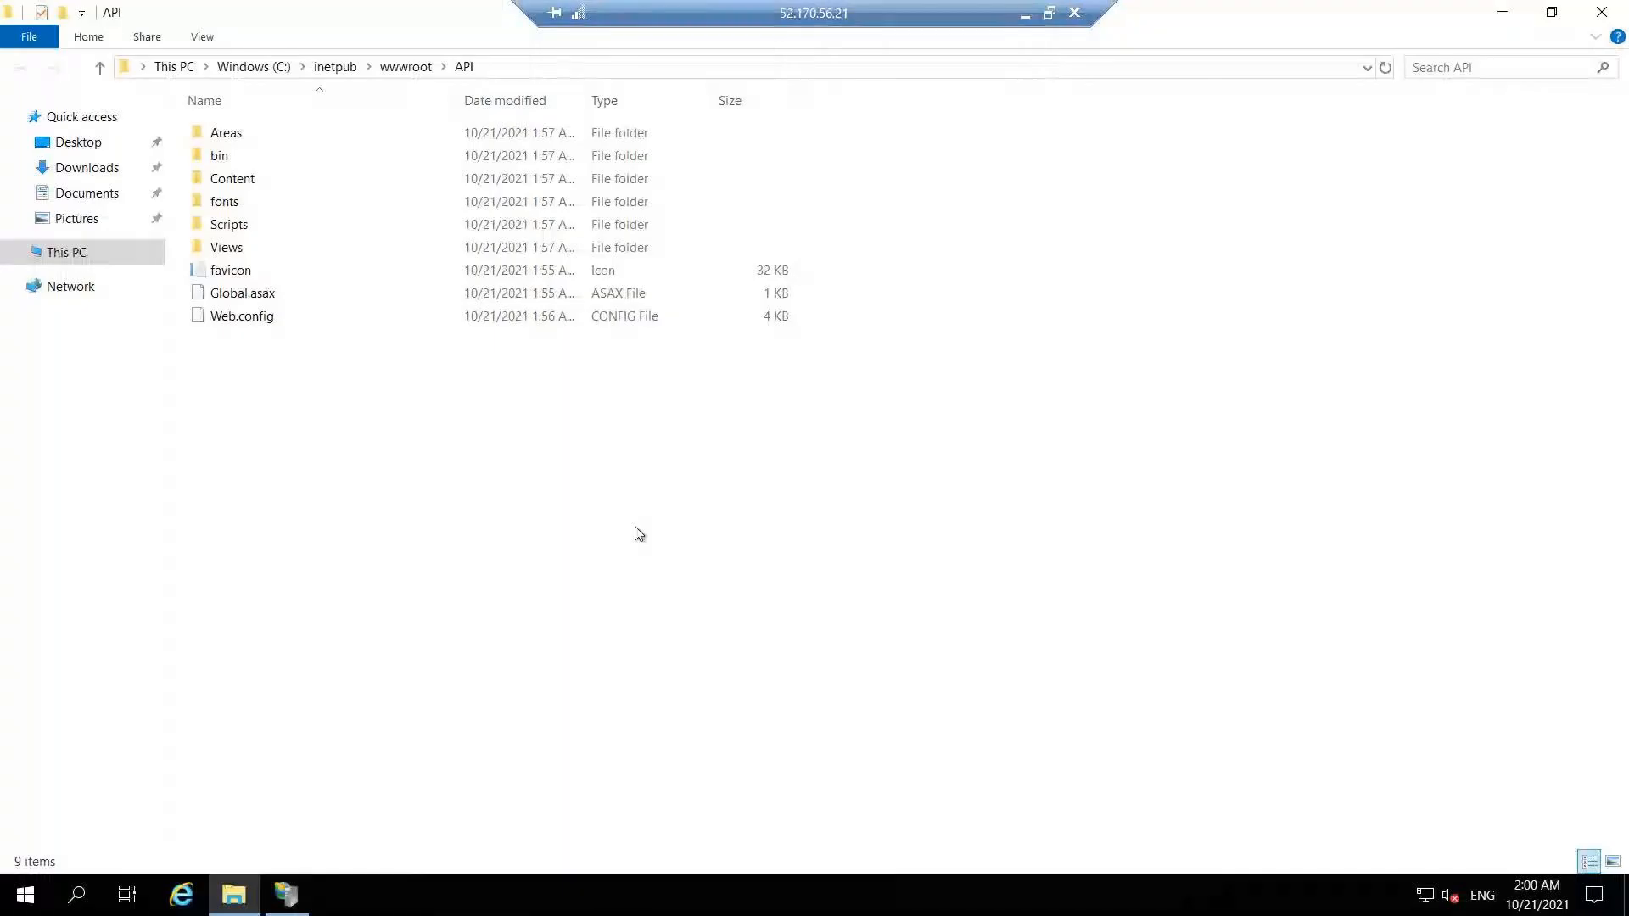
pyautogui.click(293, 898)
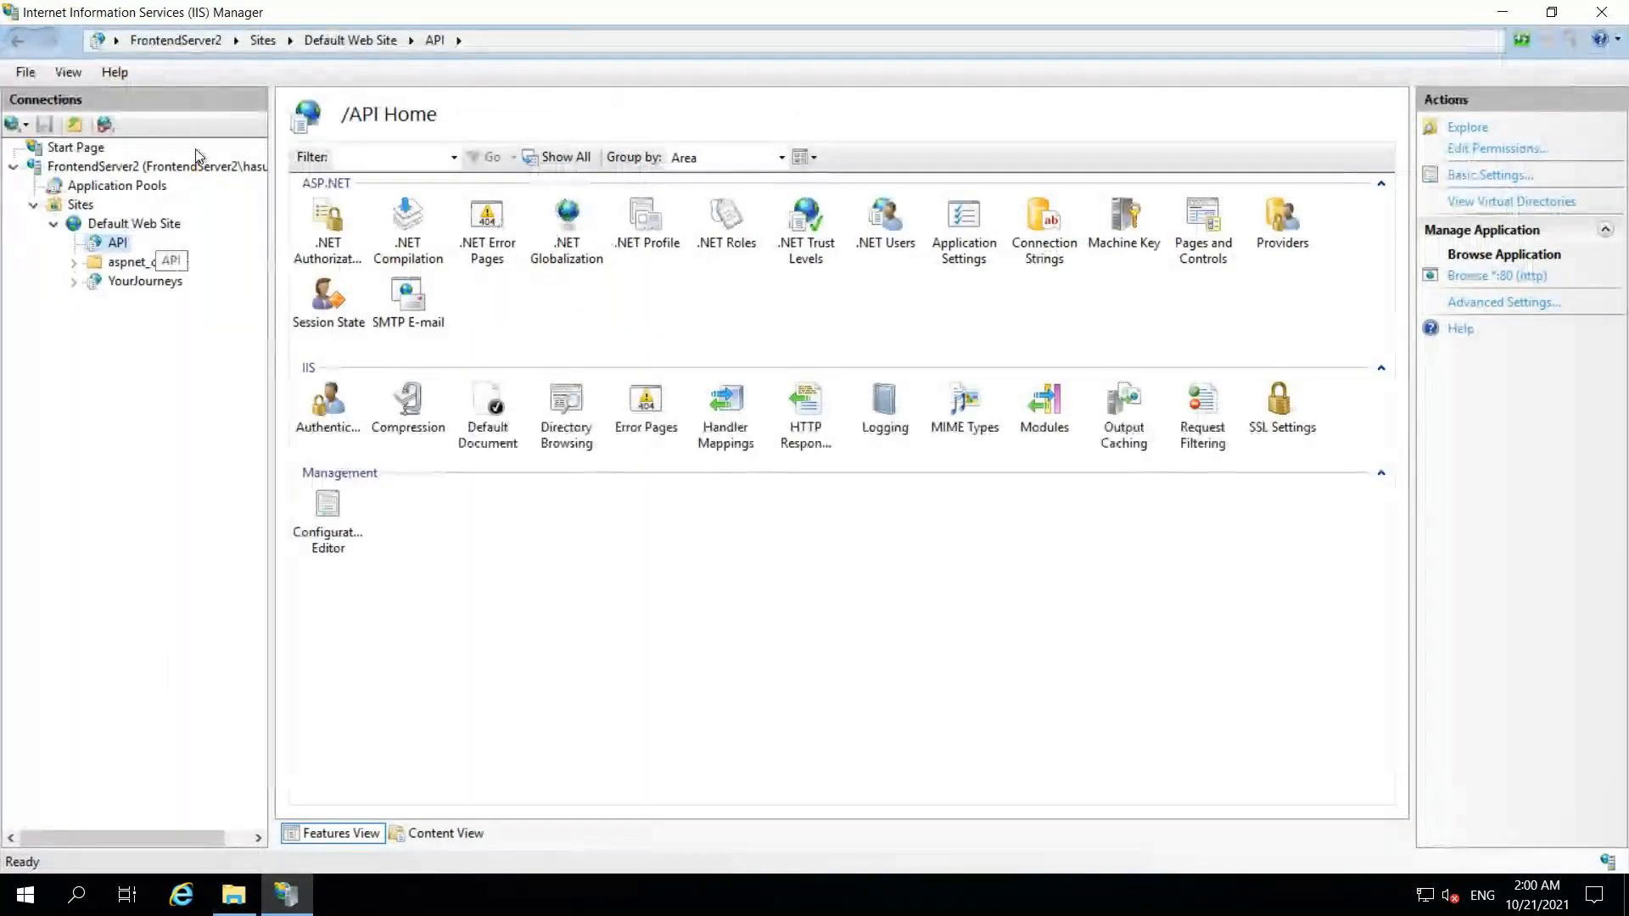
pyautogui.rightClick(144, 226)
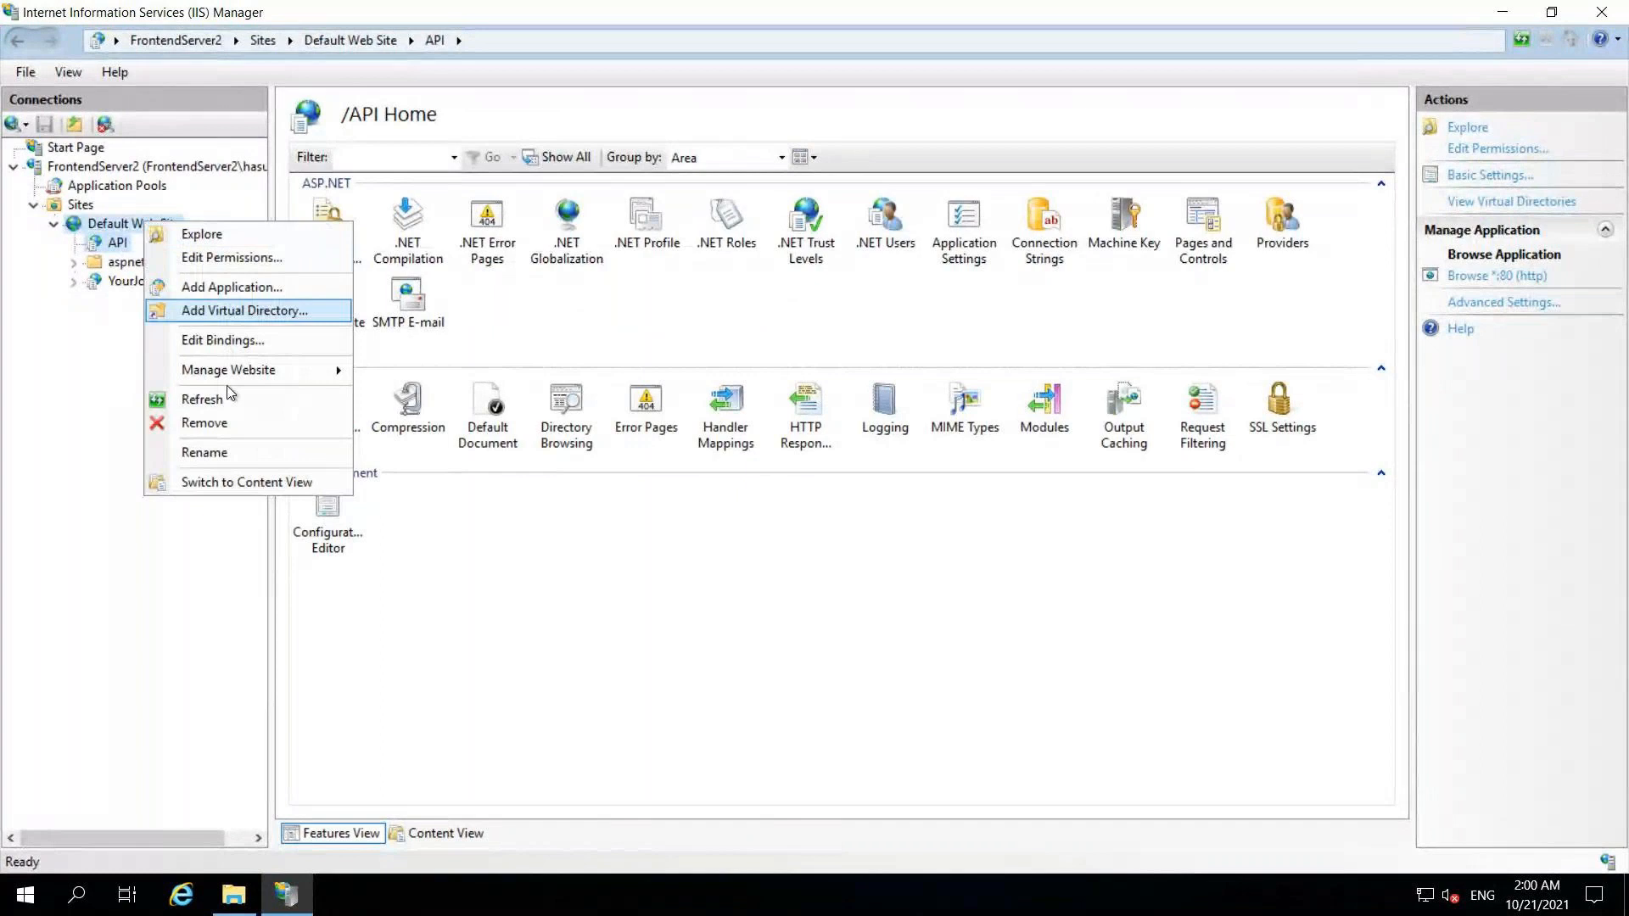
pyautogui.click(228, 412)
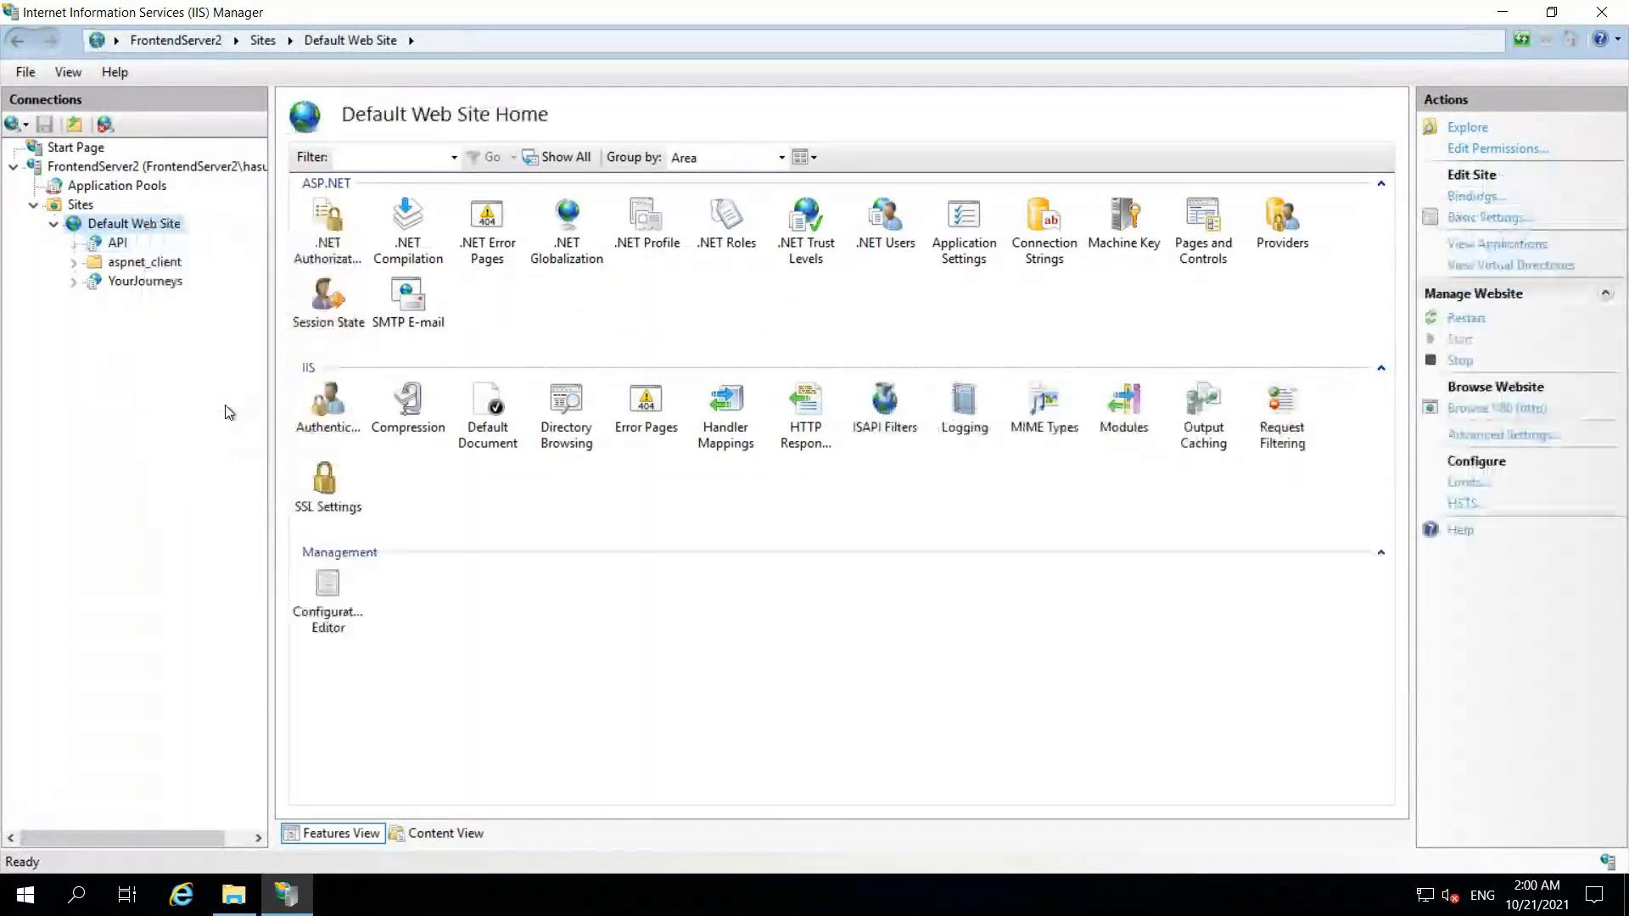
pyautogui.click(74, 246)
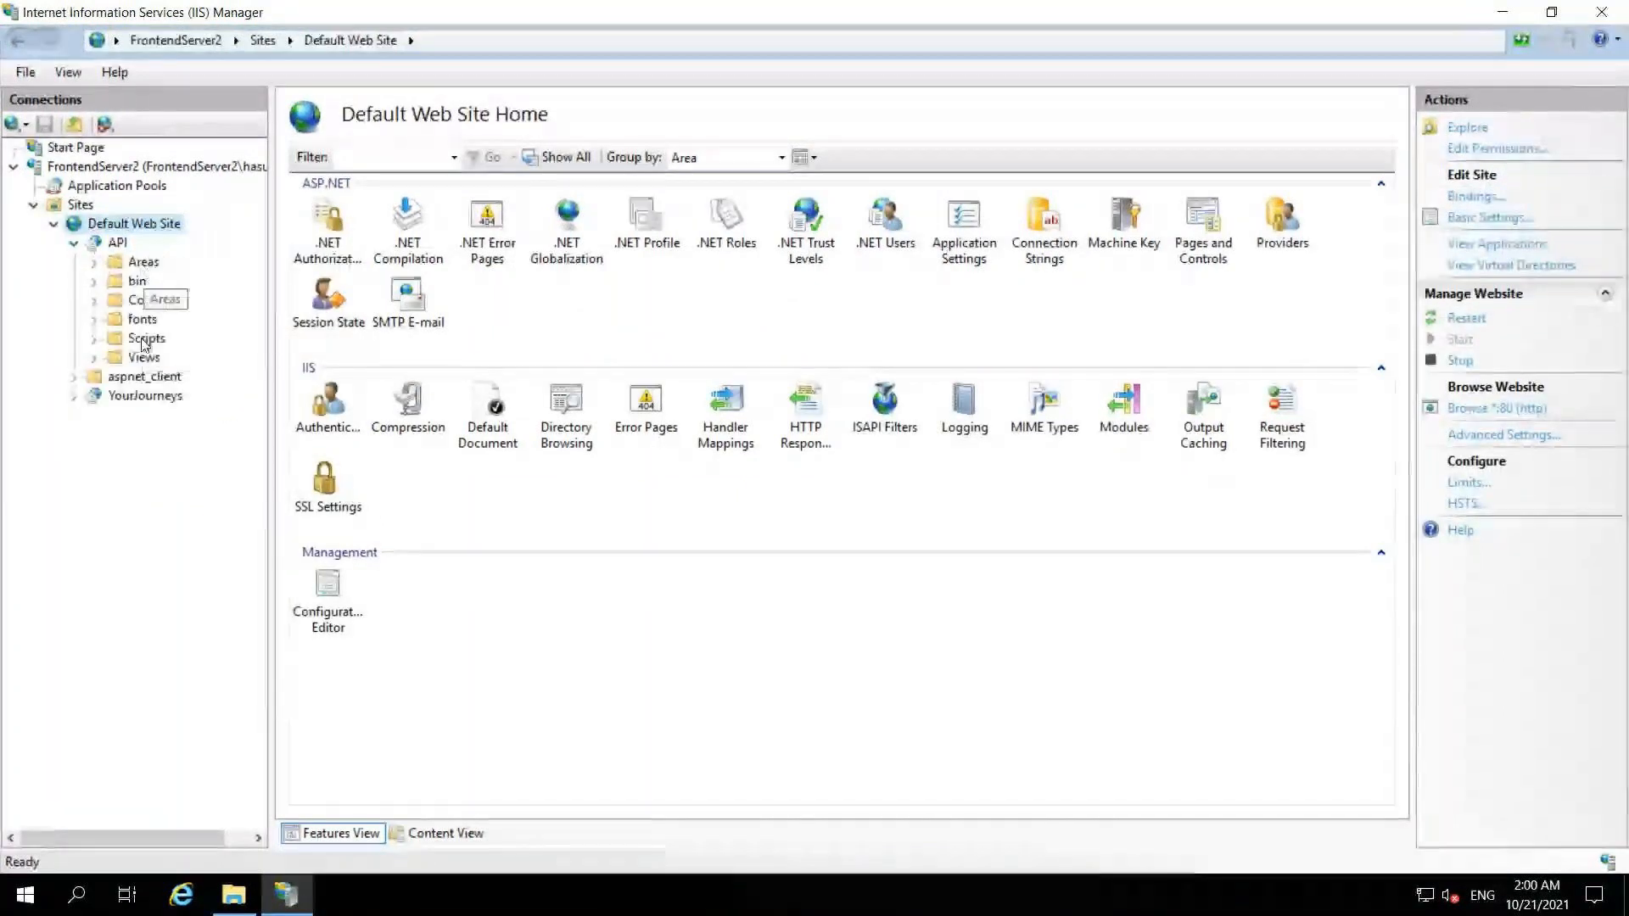
pyautogui.click(118, 243)
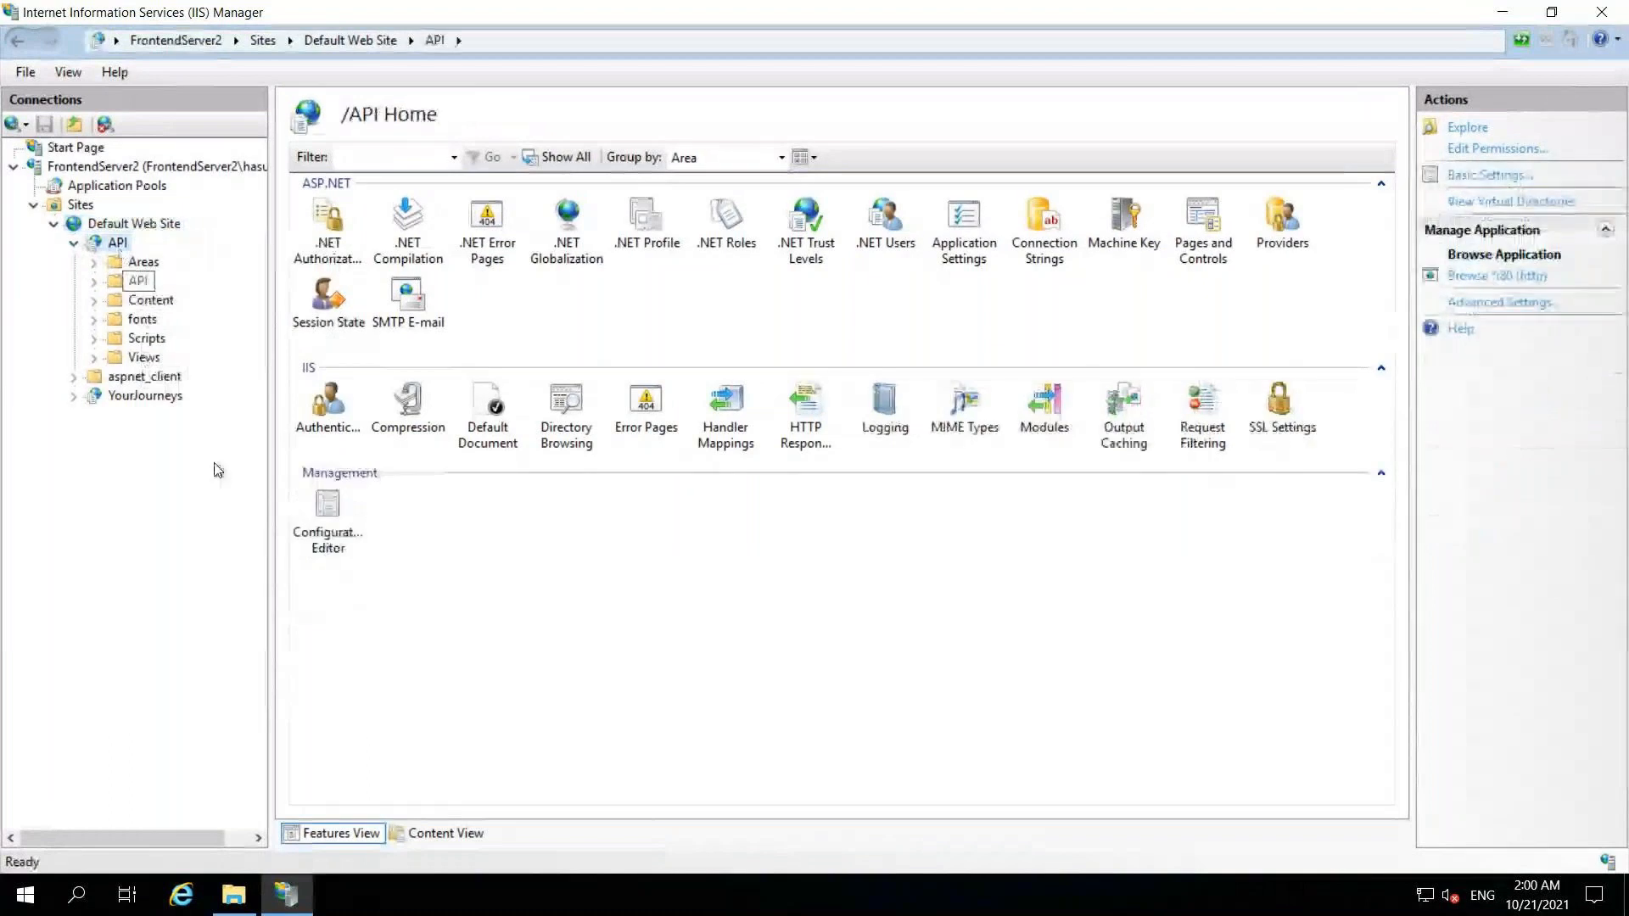
# - Review the deployed API folder's files, then browse the API application on localhost
pyautogui.click(235, 894)
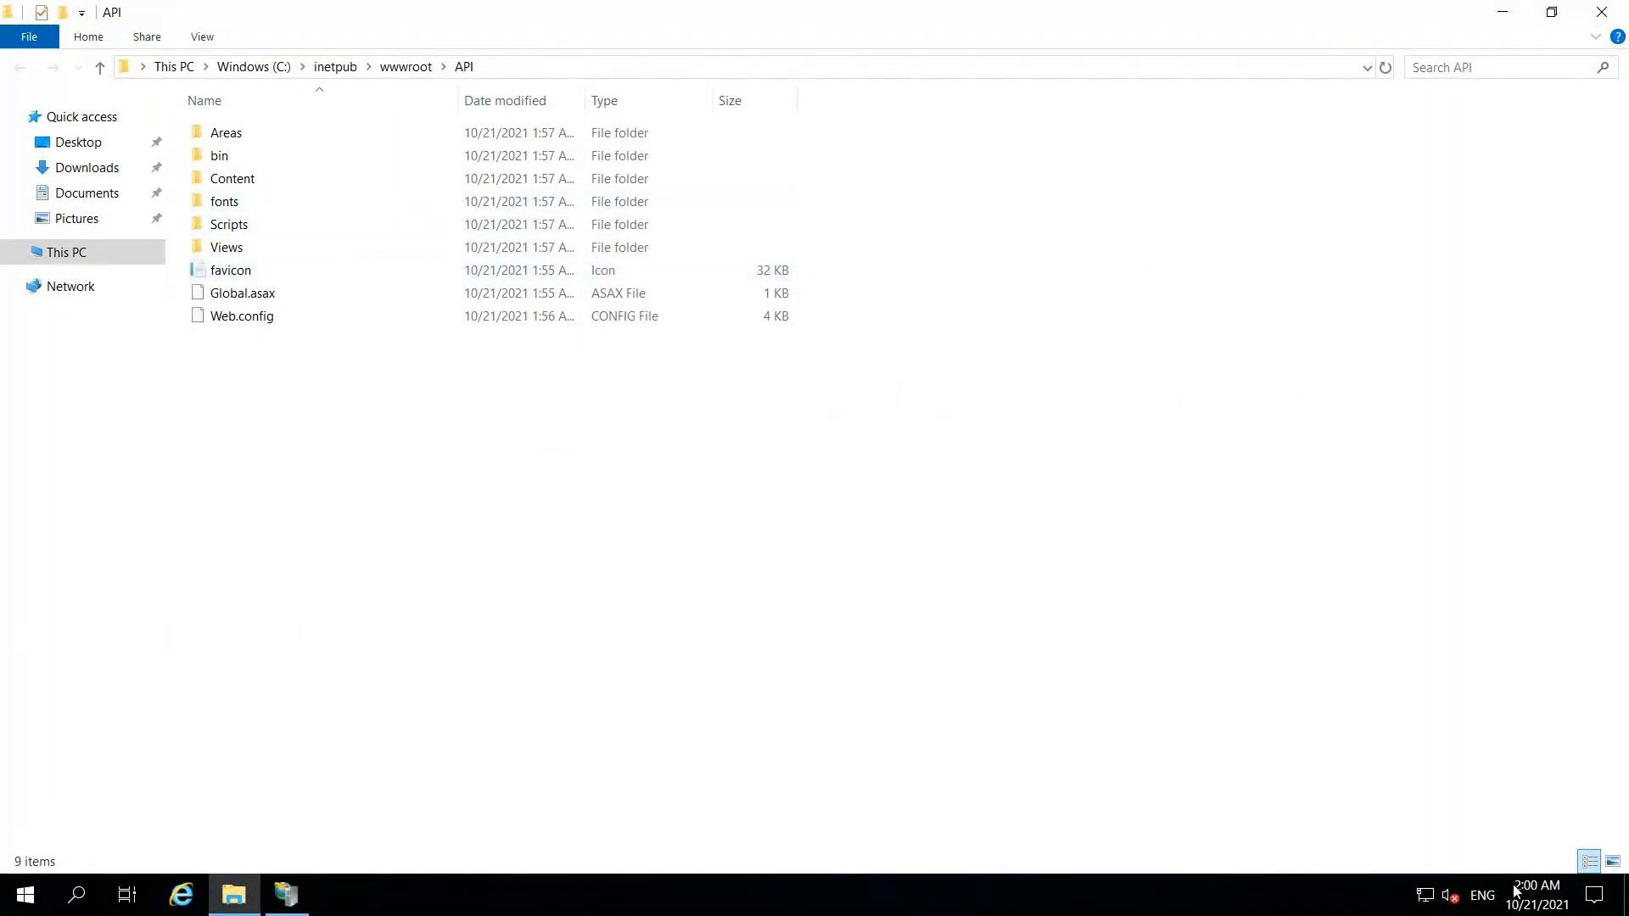
pyautogui.moveTo(1537, 906)
pyautogui.click(285, 895)
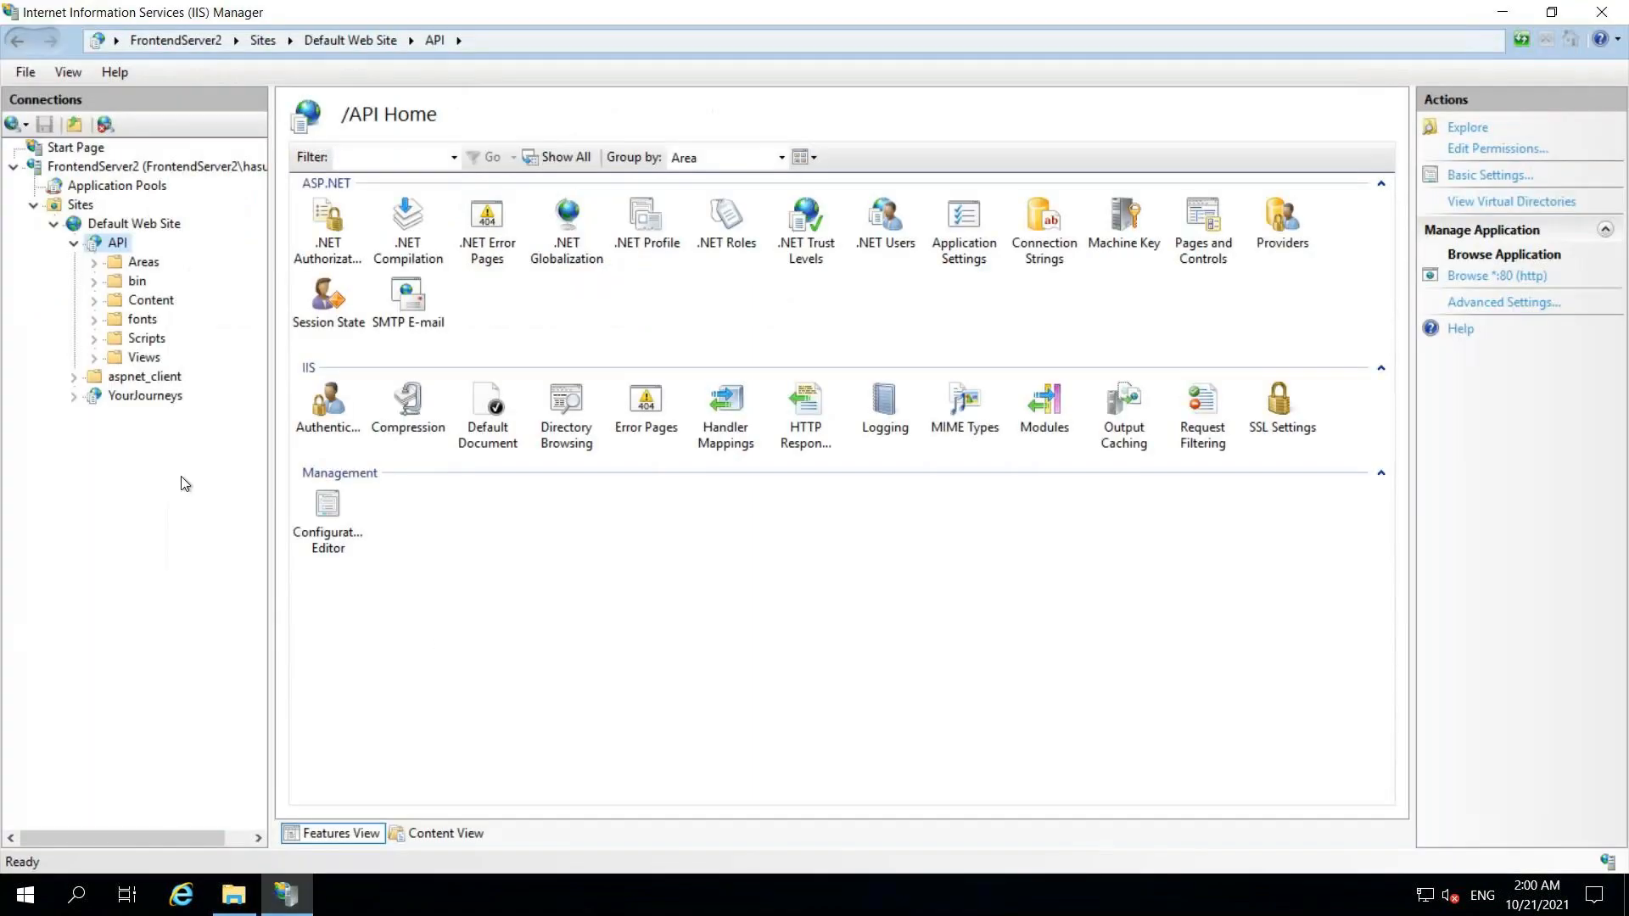
pyautogui.rightClick(114, 242)
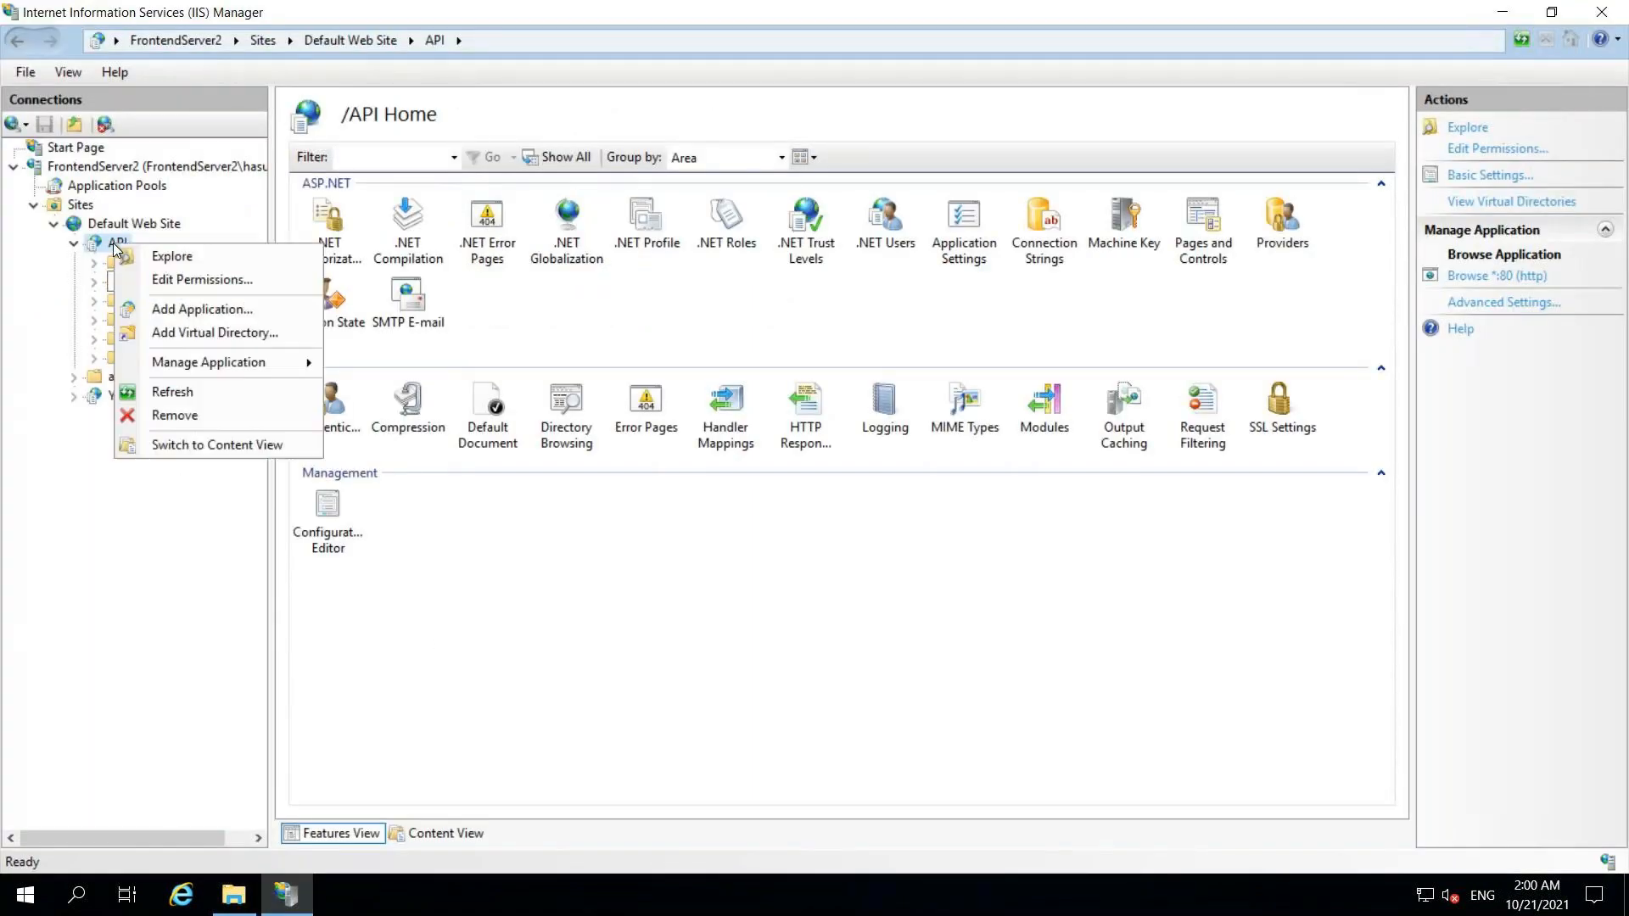
pyautogui.moveTo(281, 371)
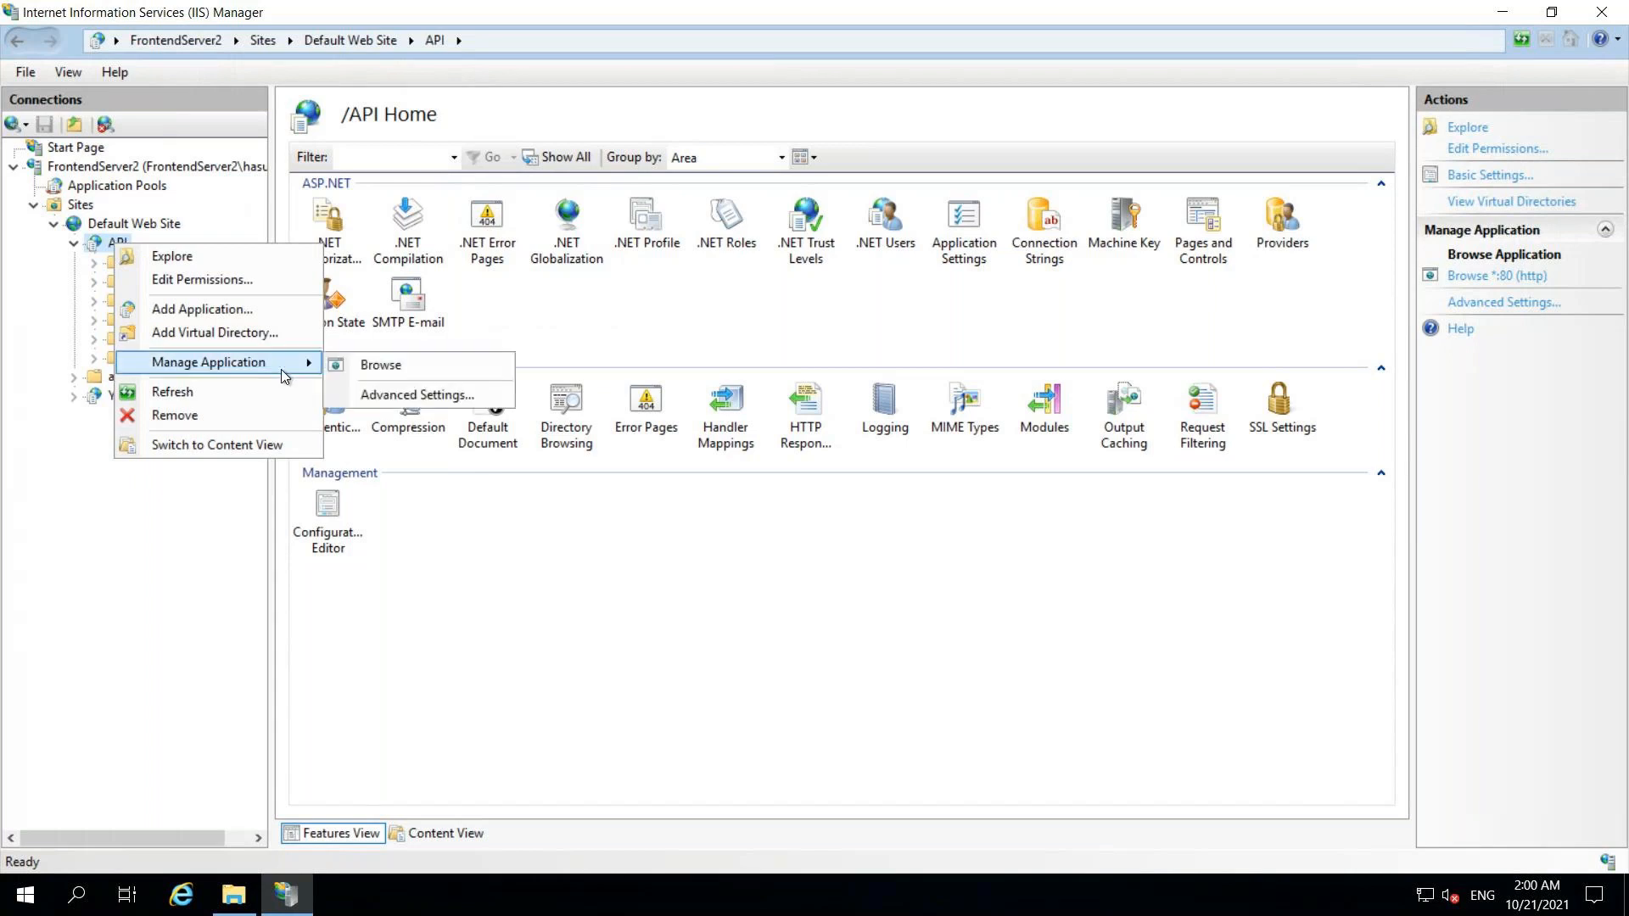
pyautogui.click(381, 364)
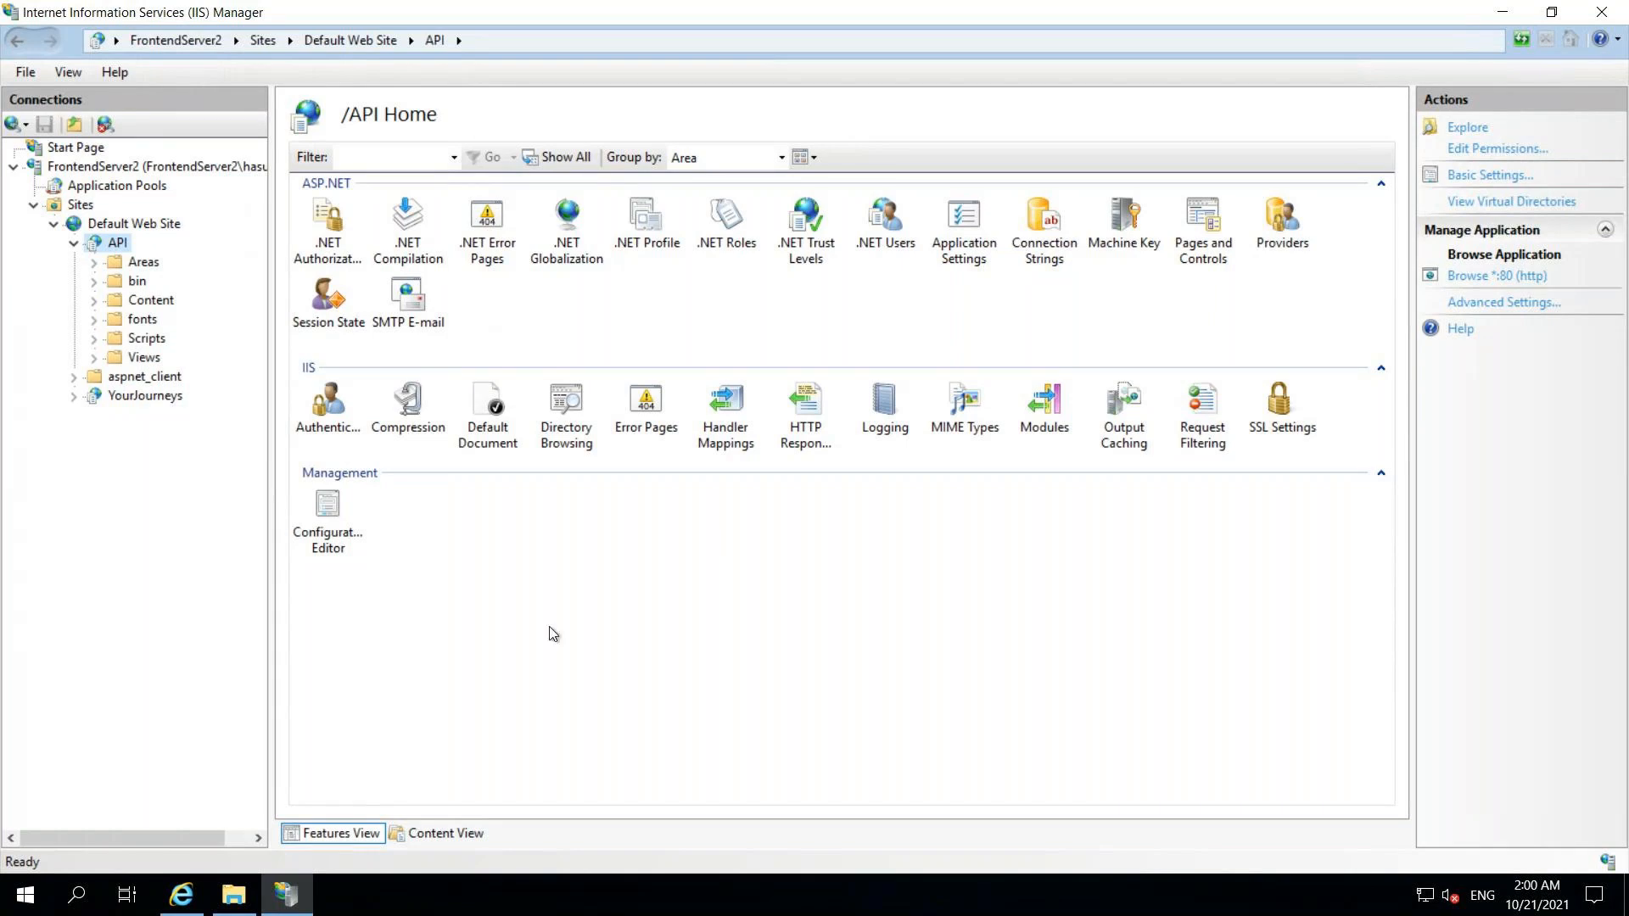
# - Maximize Internet Explorer, postpone first-run setup, clear the security prompts, and close the Edge download tab
pyautogui.click(181, 895)
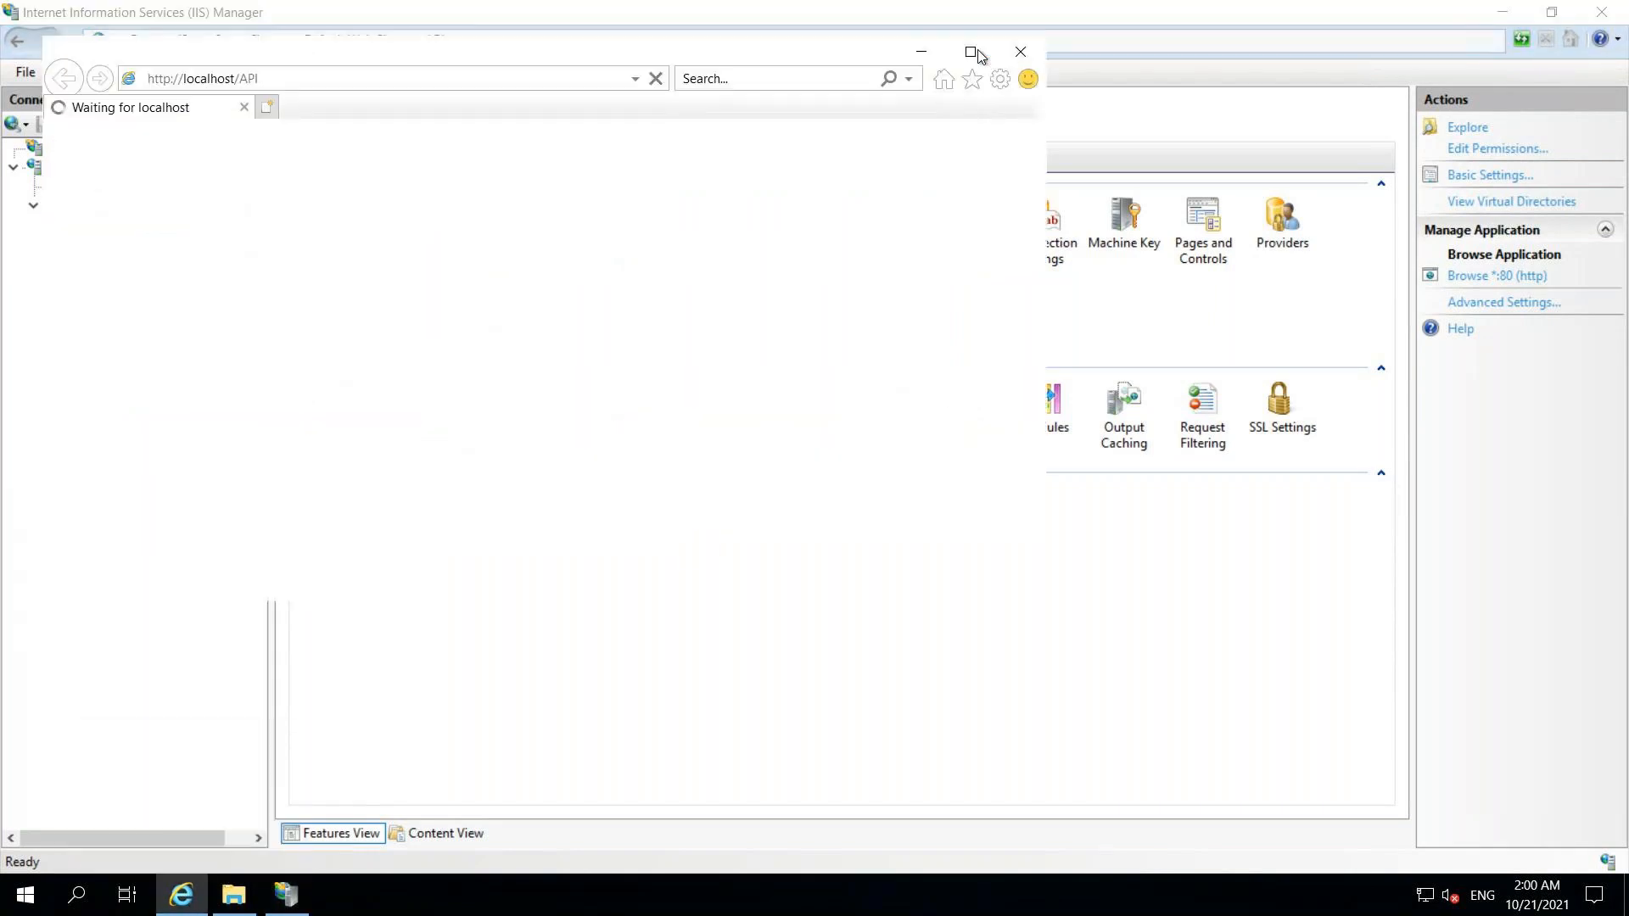
pyautogui.click(972, 53)
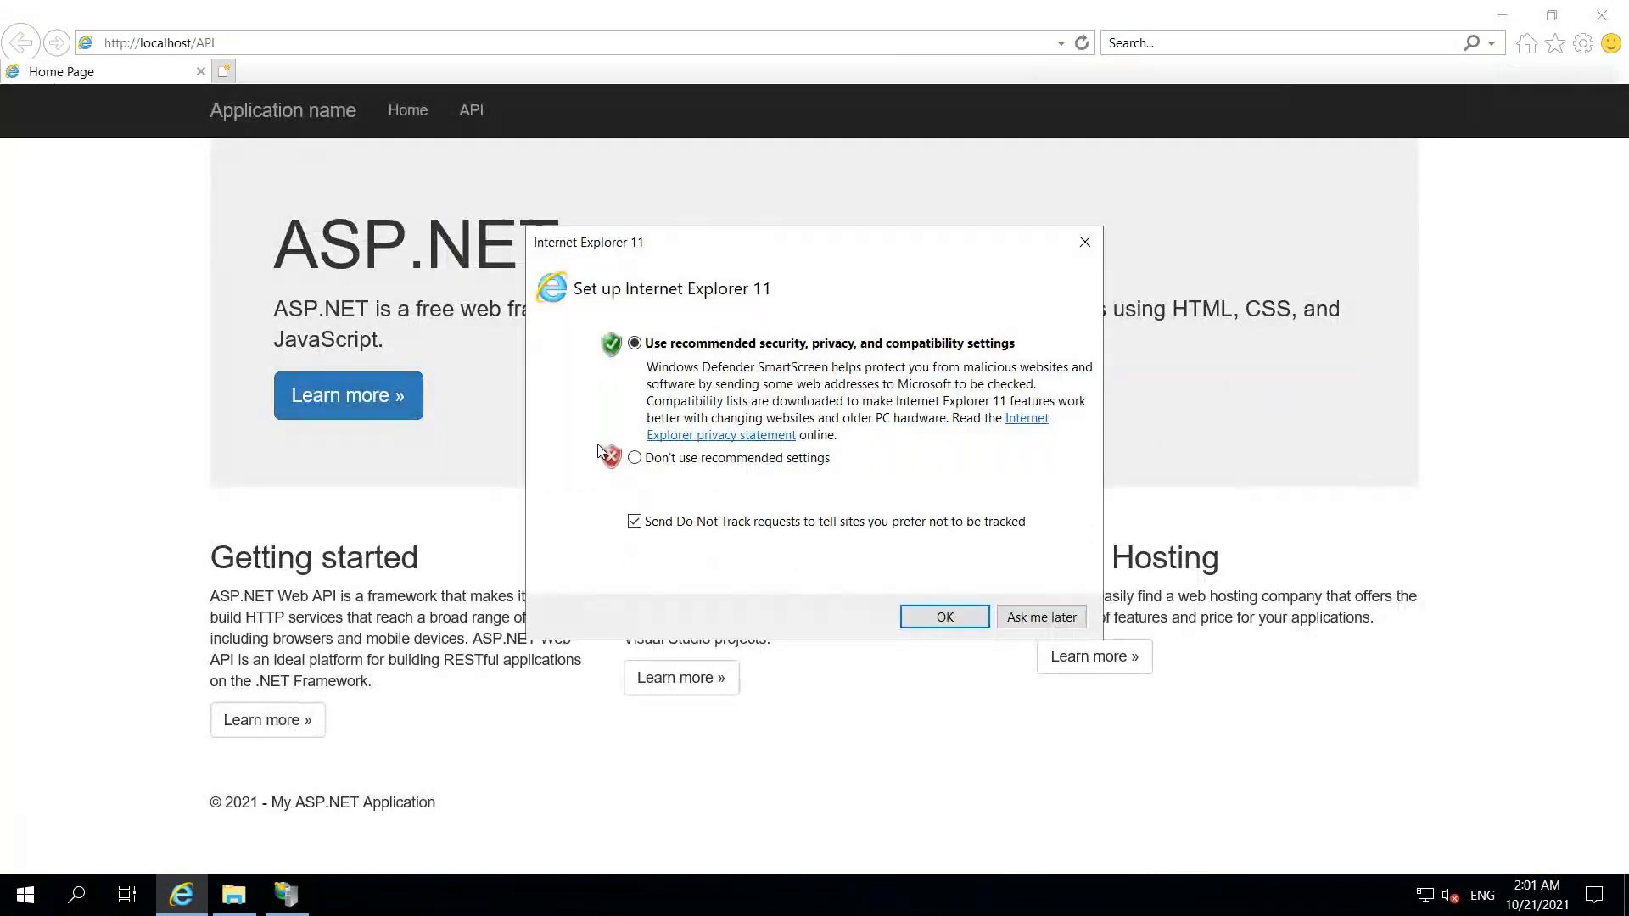
pyautogui.click(1015, 618)
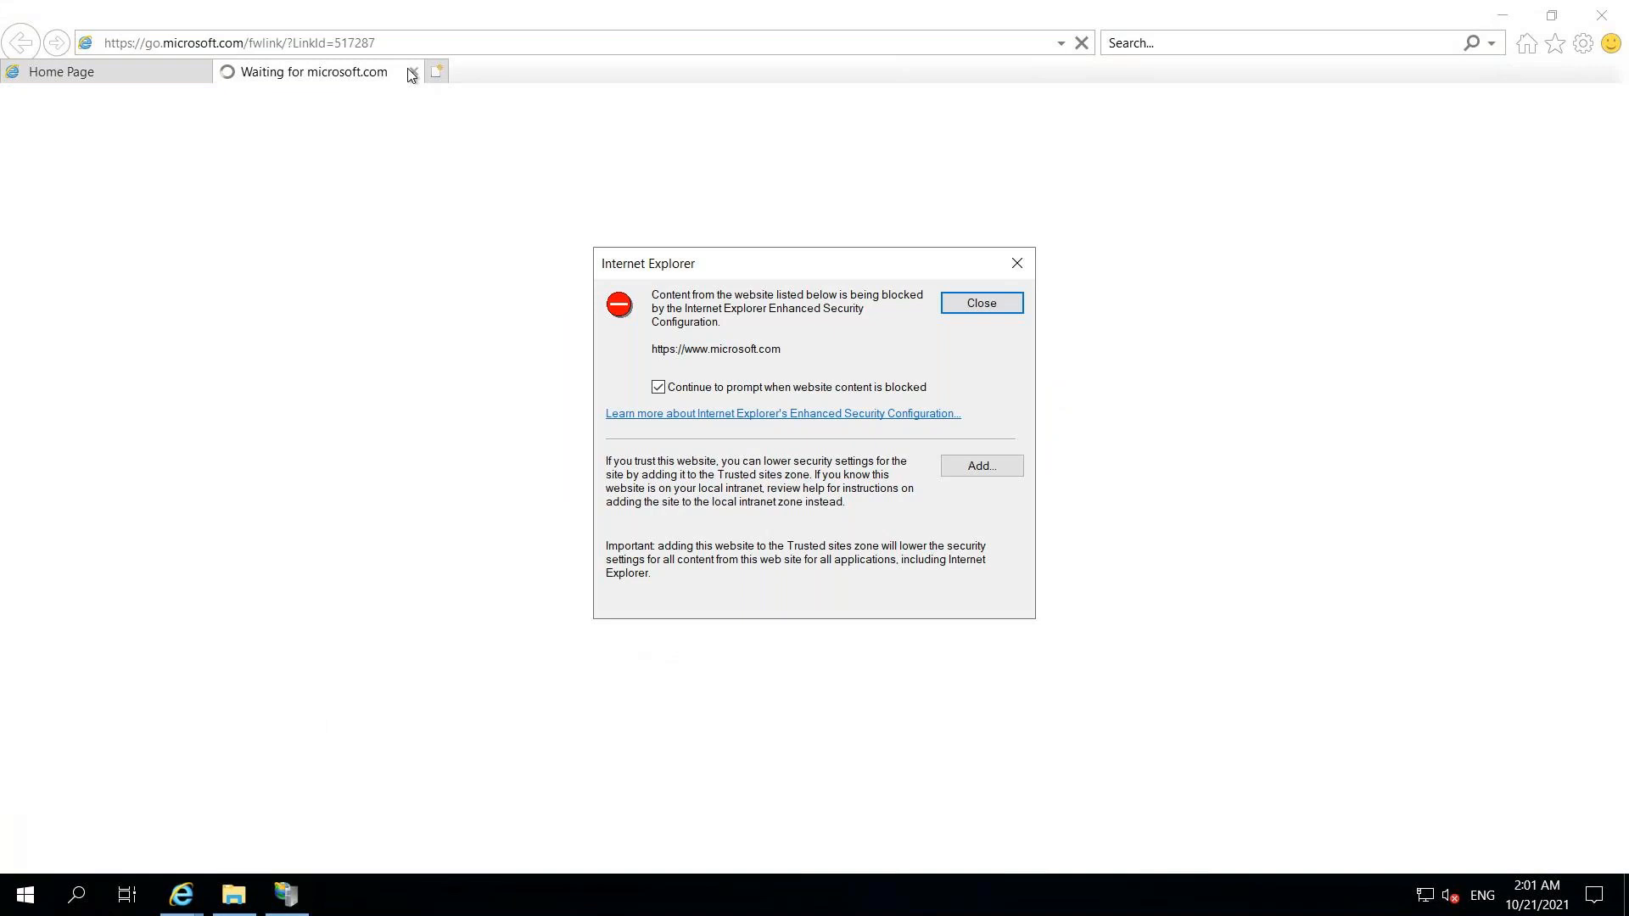
pyautogui.click(981, 307)
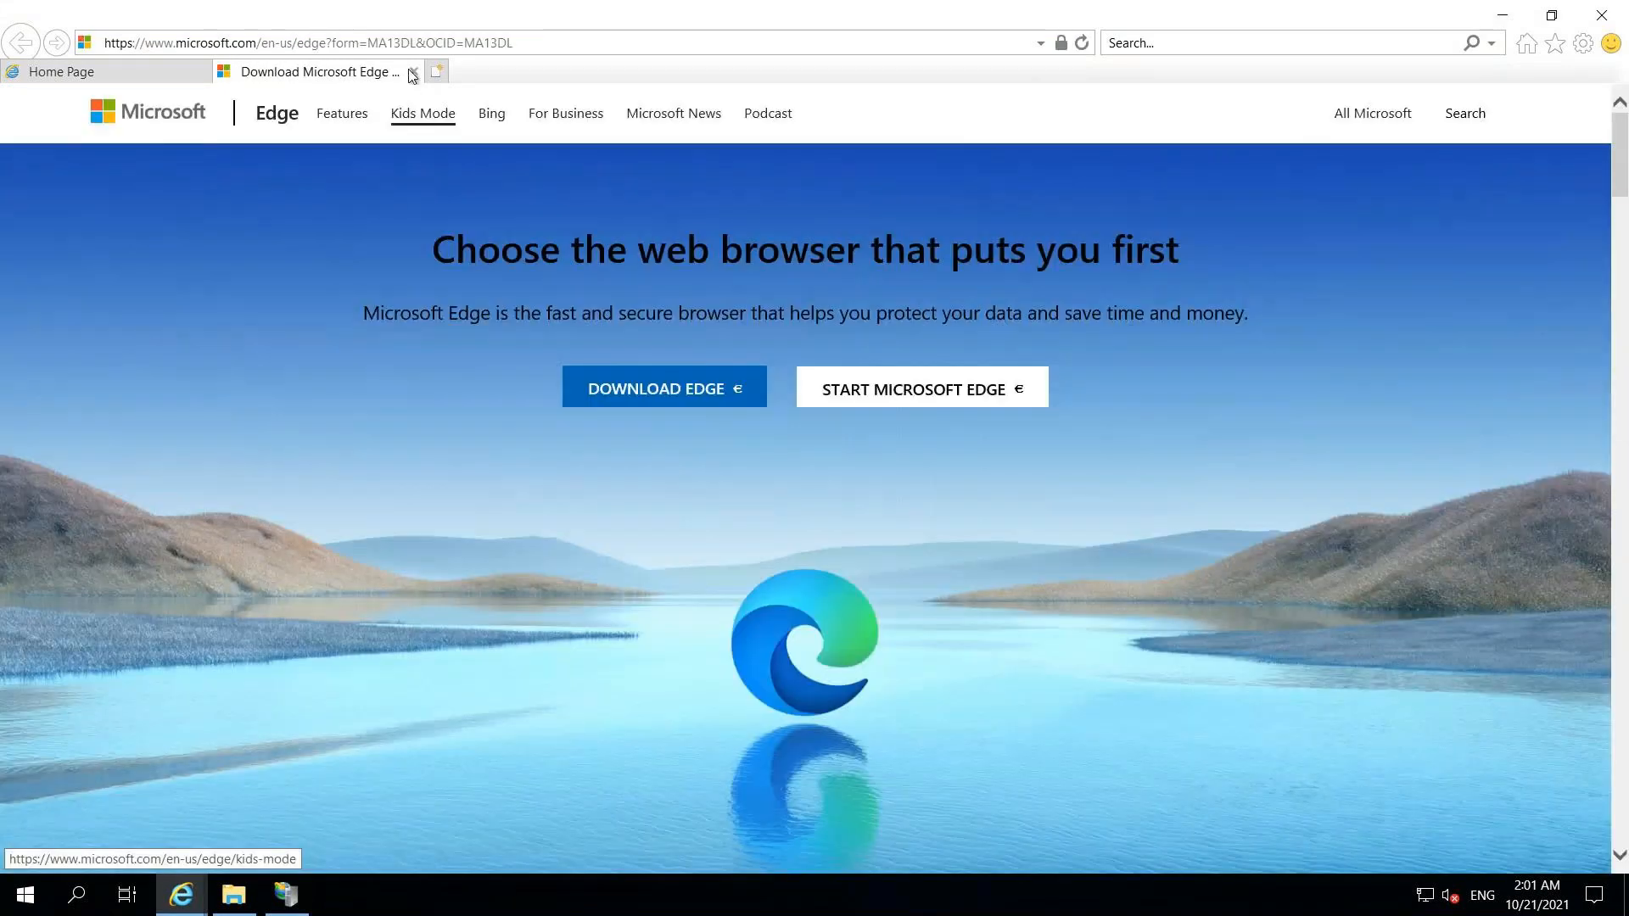
pyautogui.click(412, 72)
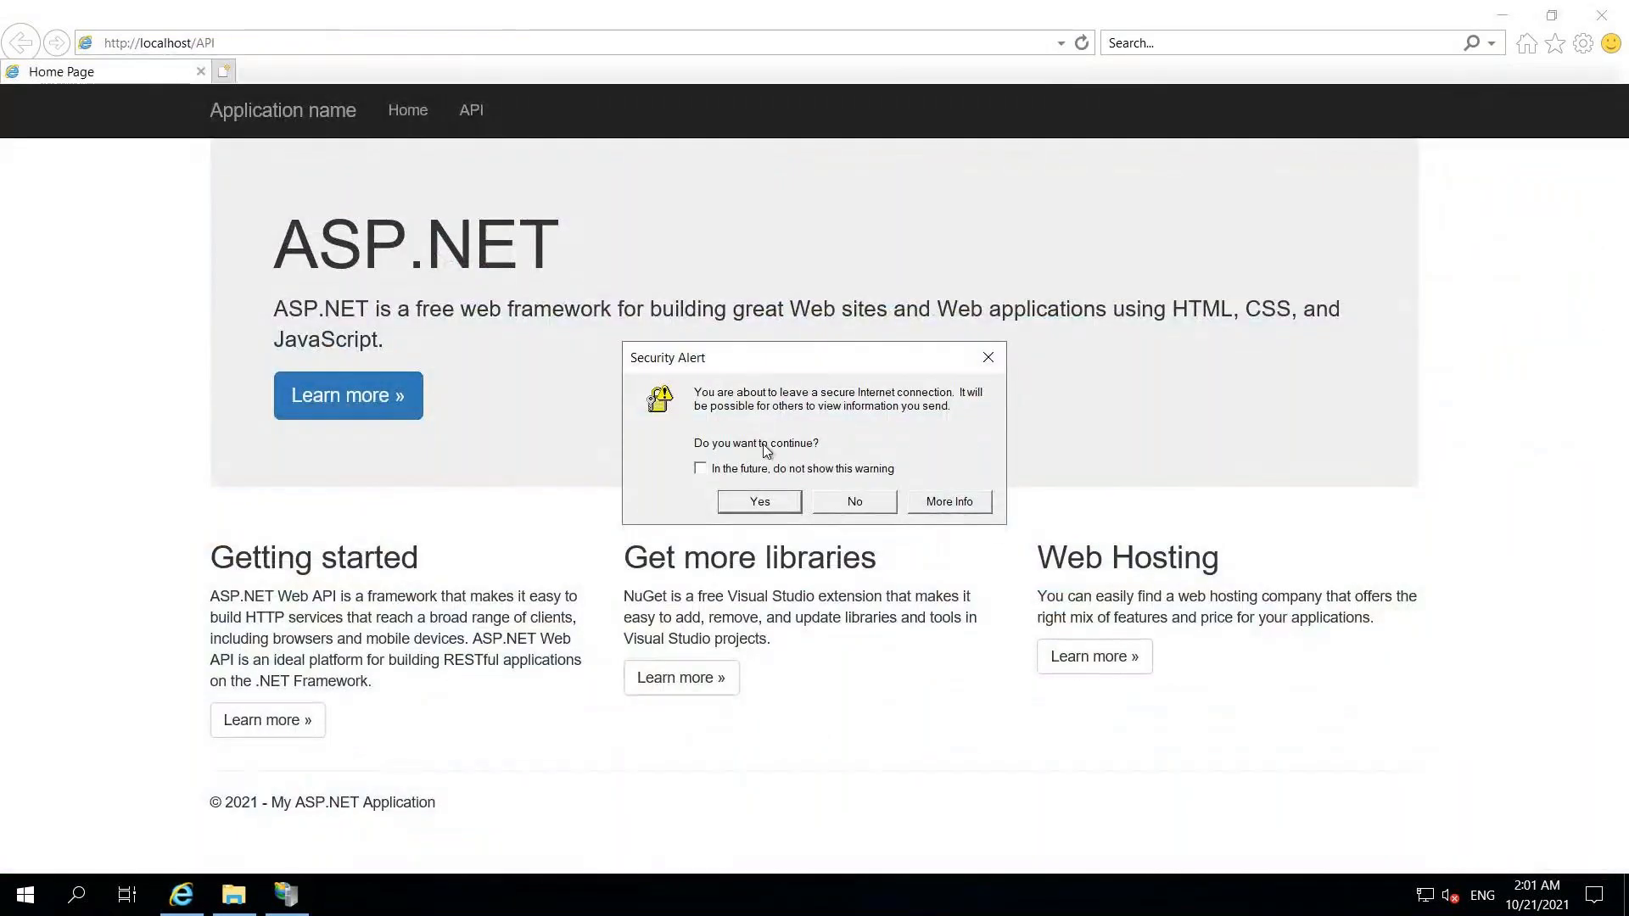
pyautogui.click(771, 503)
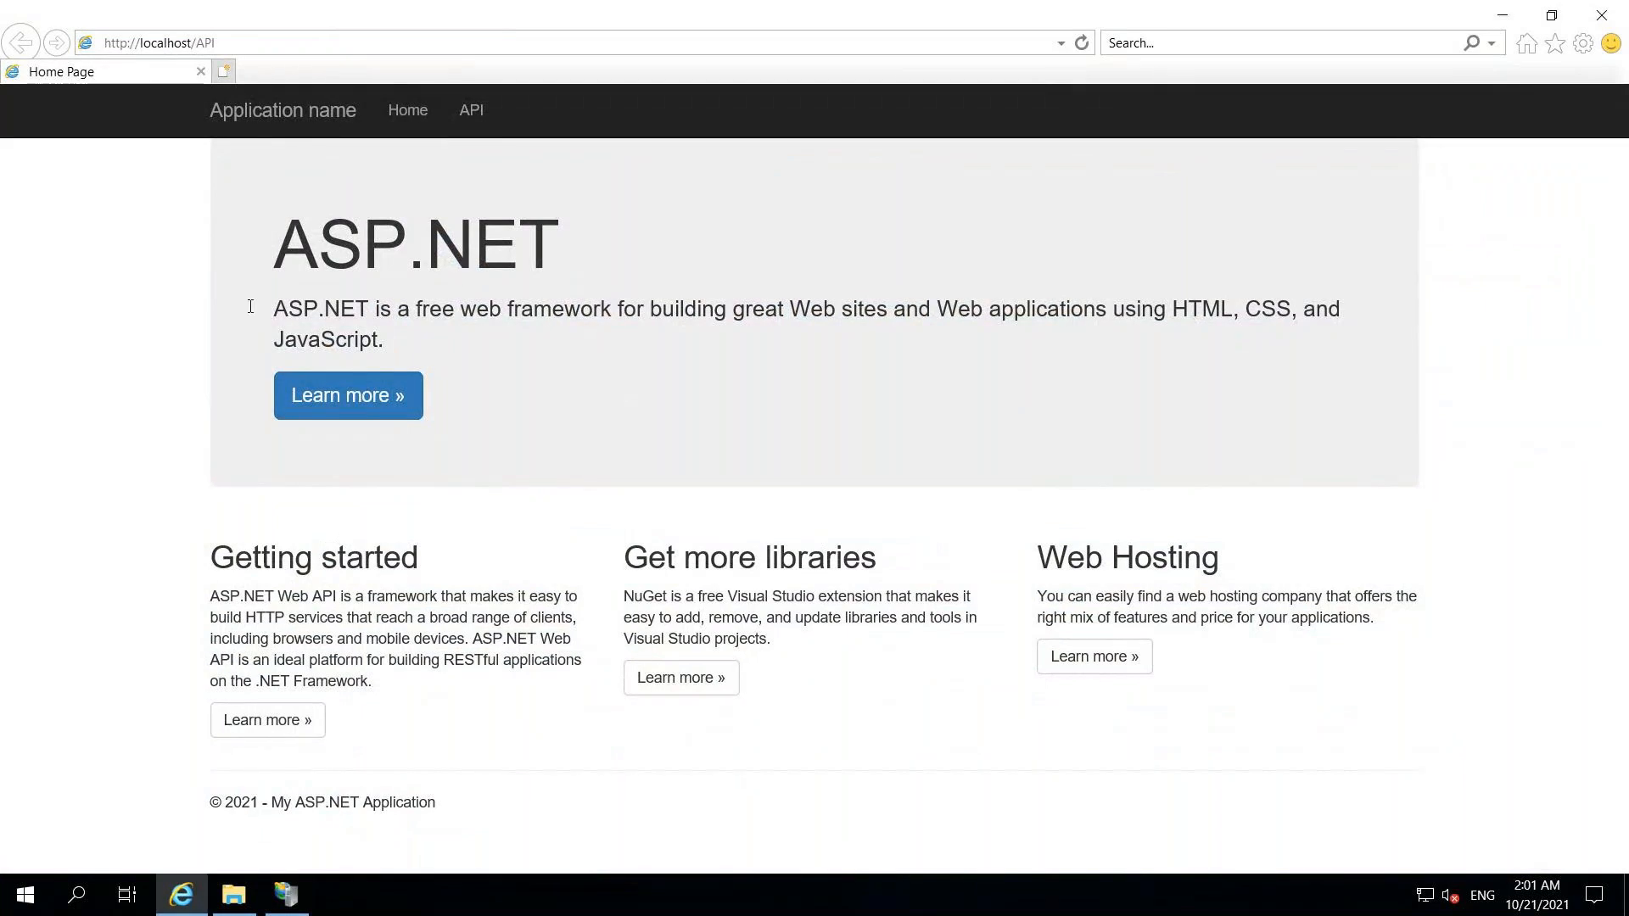
# - View the localhost/API help page and the GET api/Values help page
pyautogui.click(472, 111)
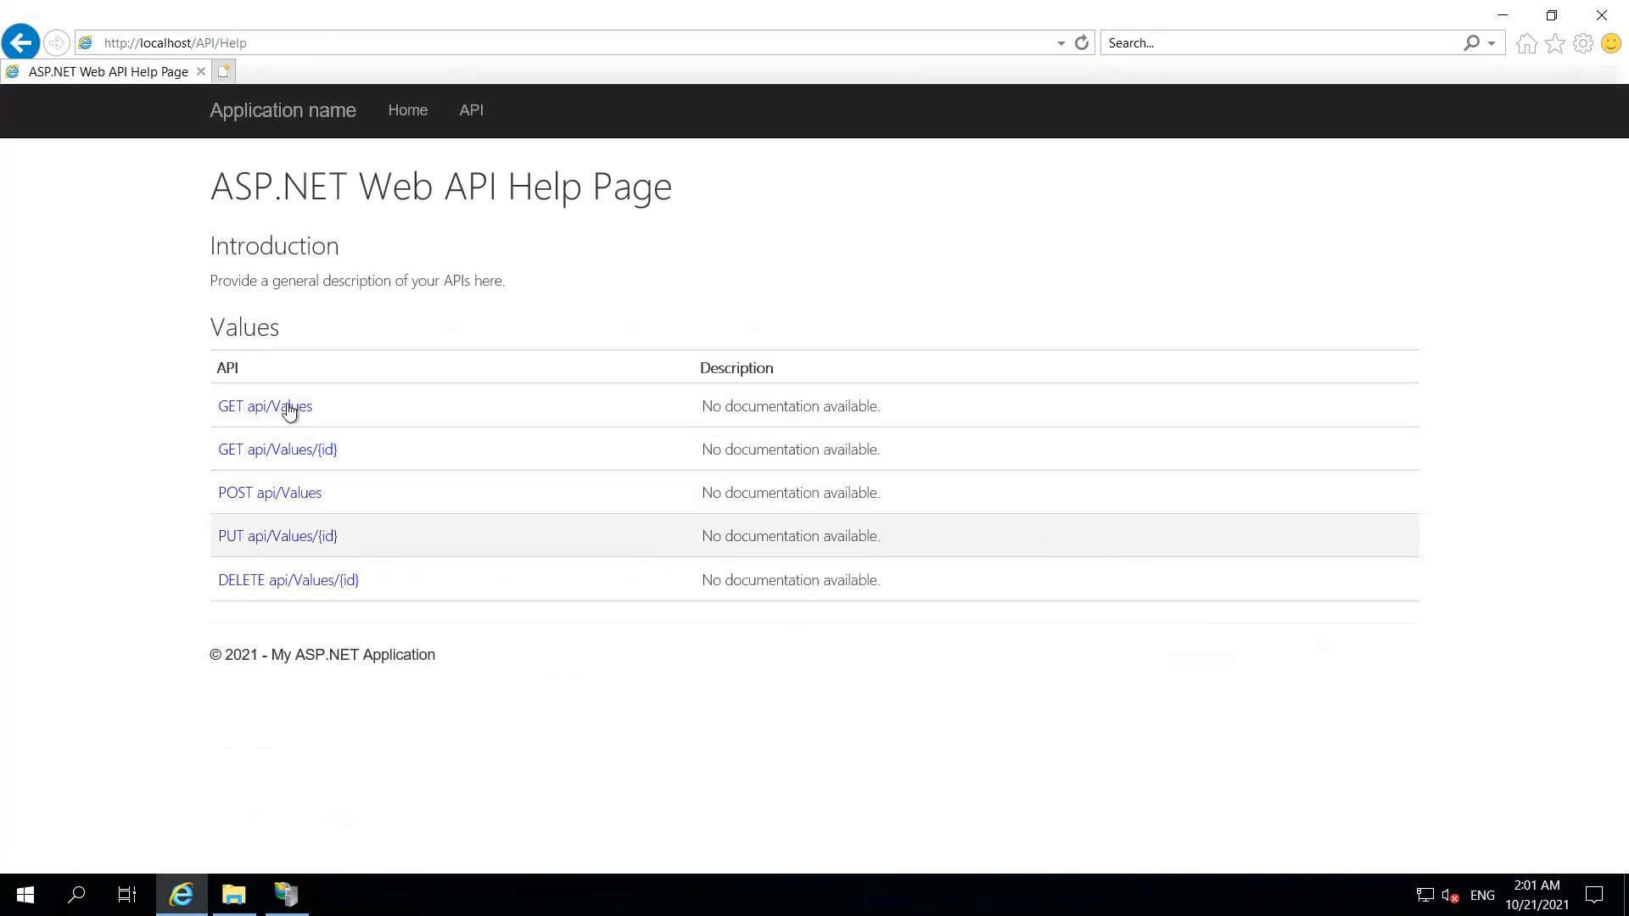
pyautogui.click(288, 411)
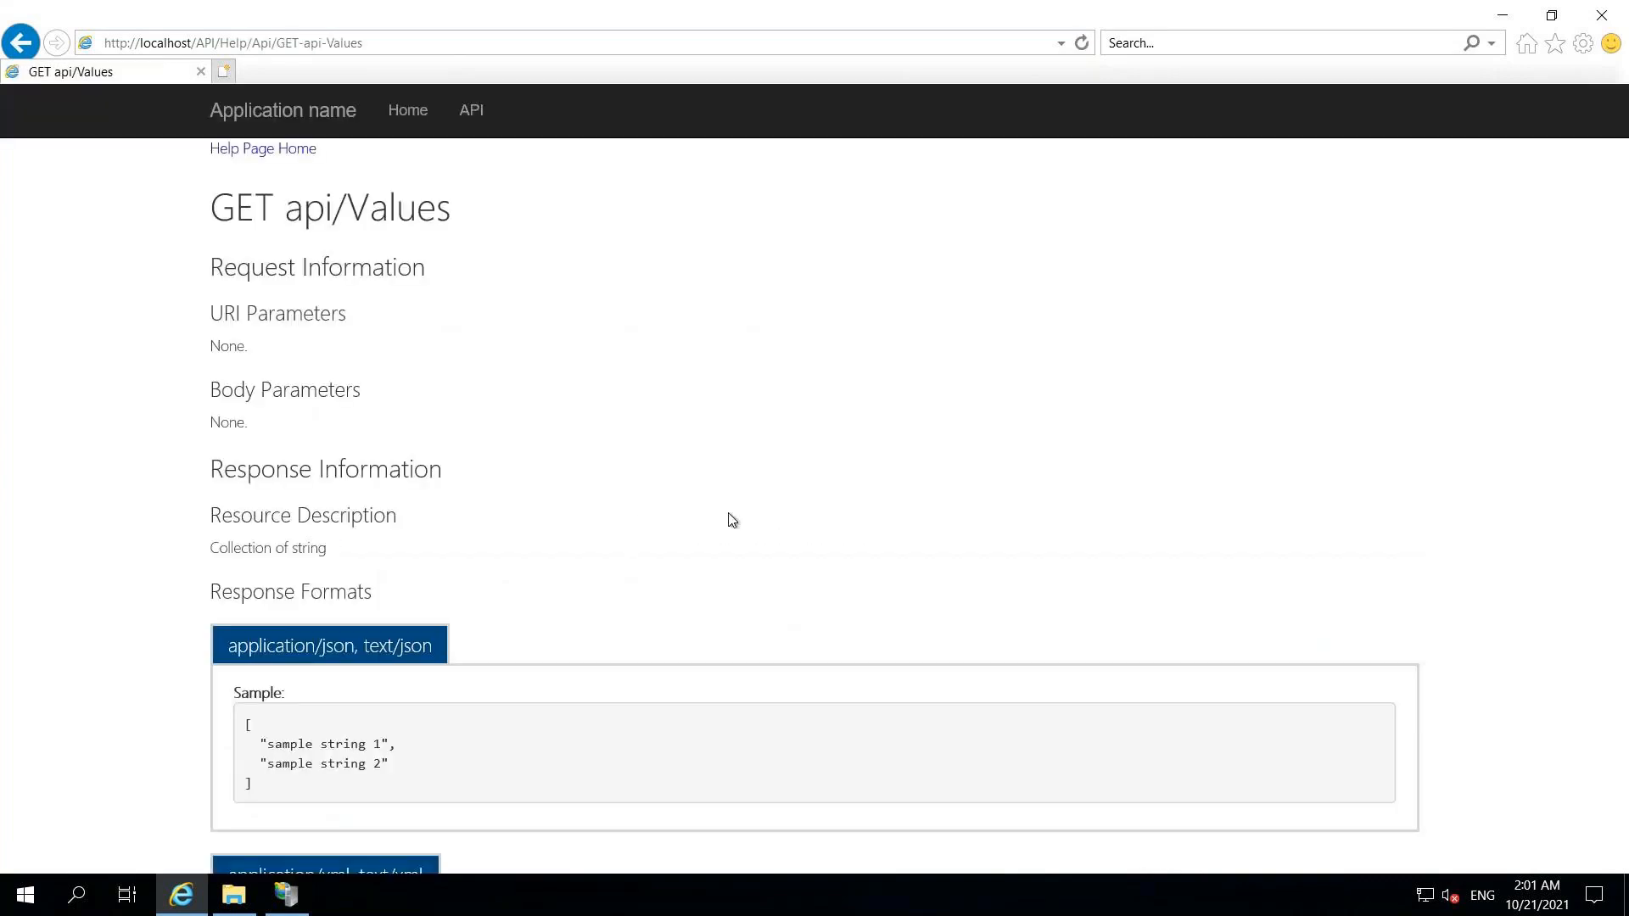
pyautogui.scroll(-3, 1024, 664)
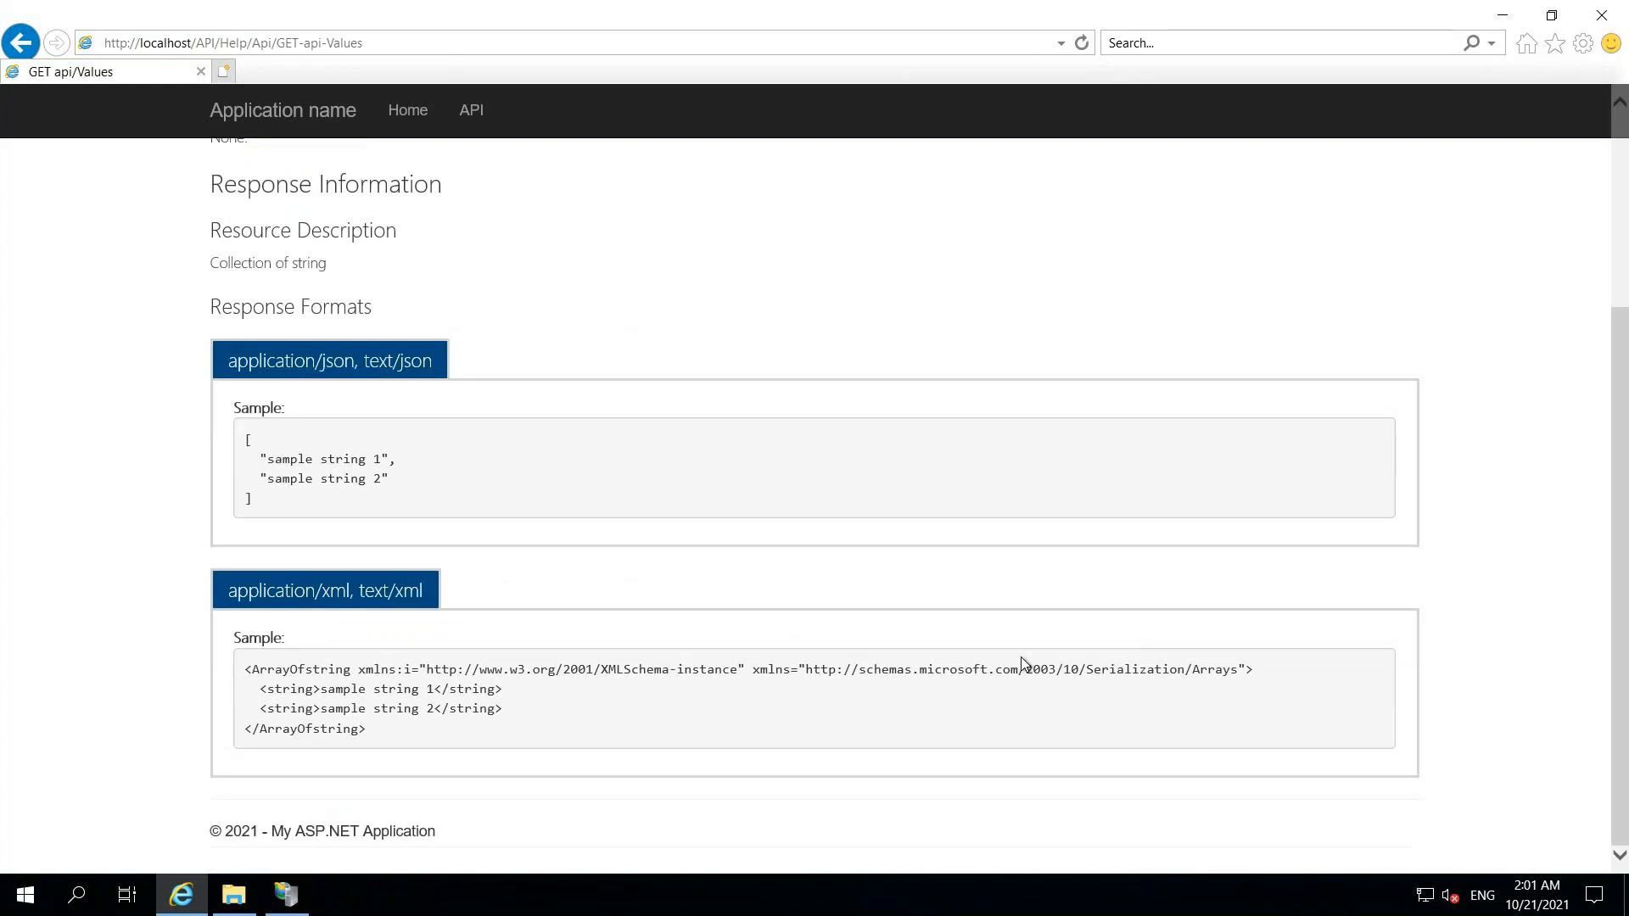
pyautogui.scroll(3, 1020, 657)
# - Browse YourJourneys from FrontendServer2's IIS Manager so localhost/YourJourneys shows in Internet Explorer
pyautogui.click(286, 894)
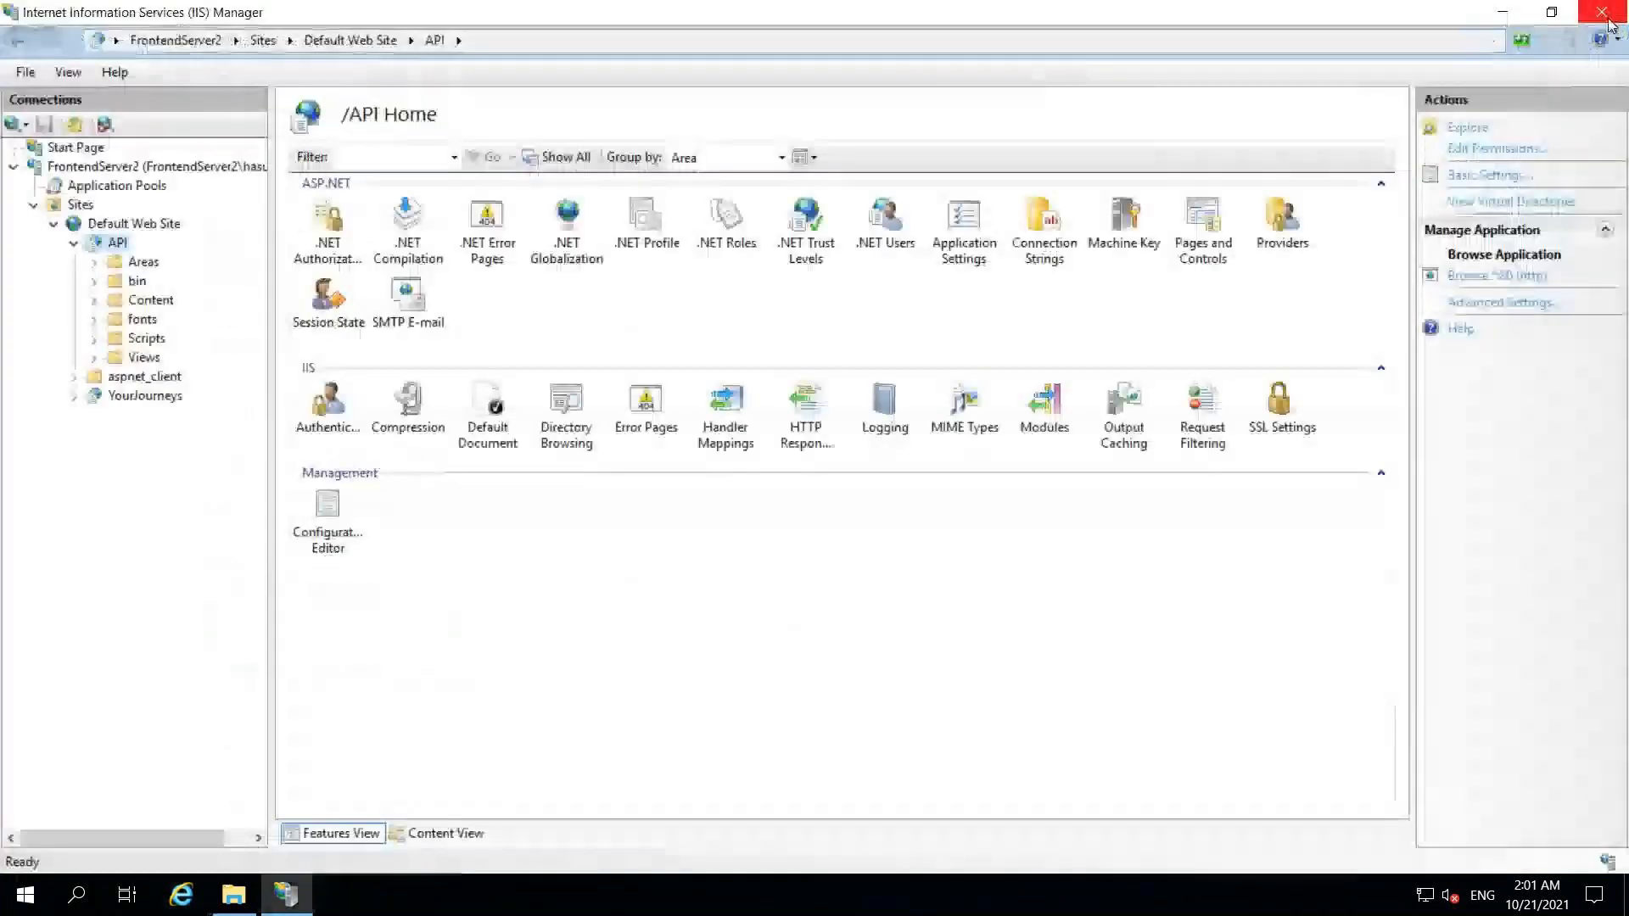
pyautogui.click(143, 396)
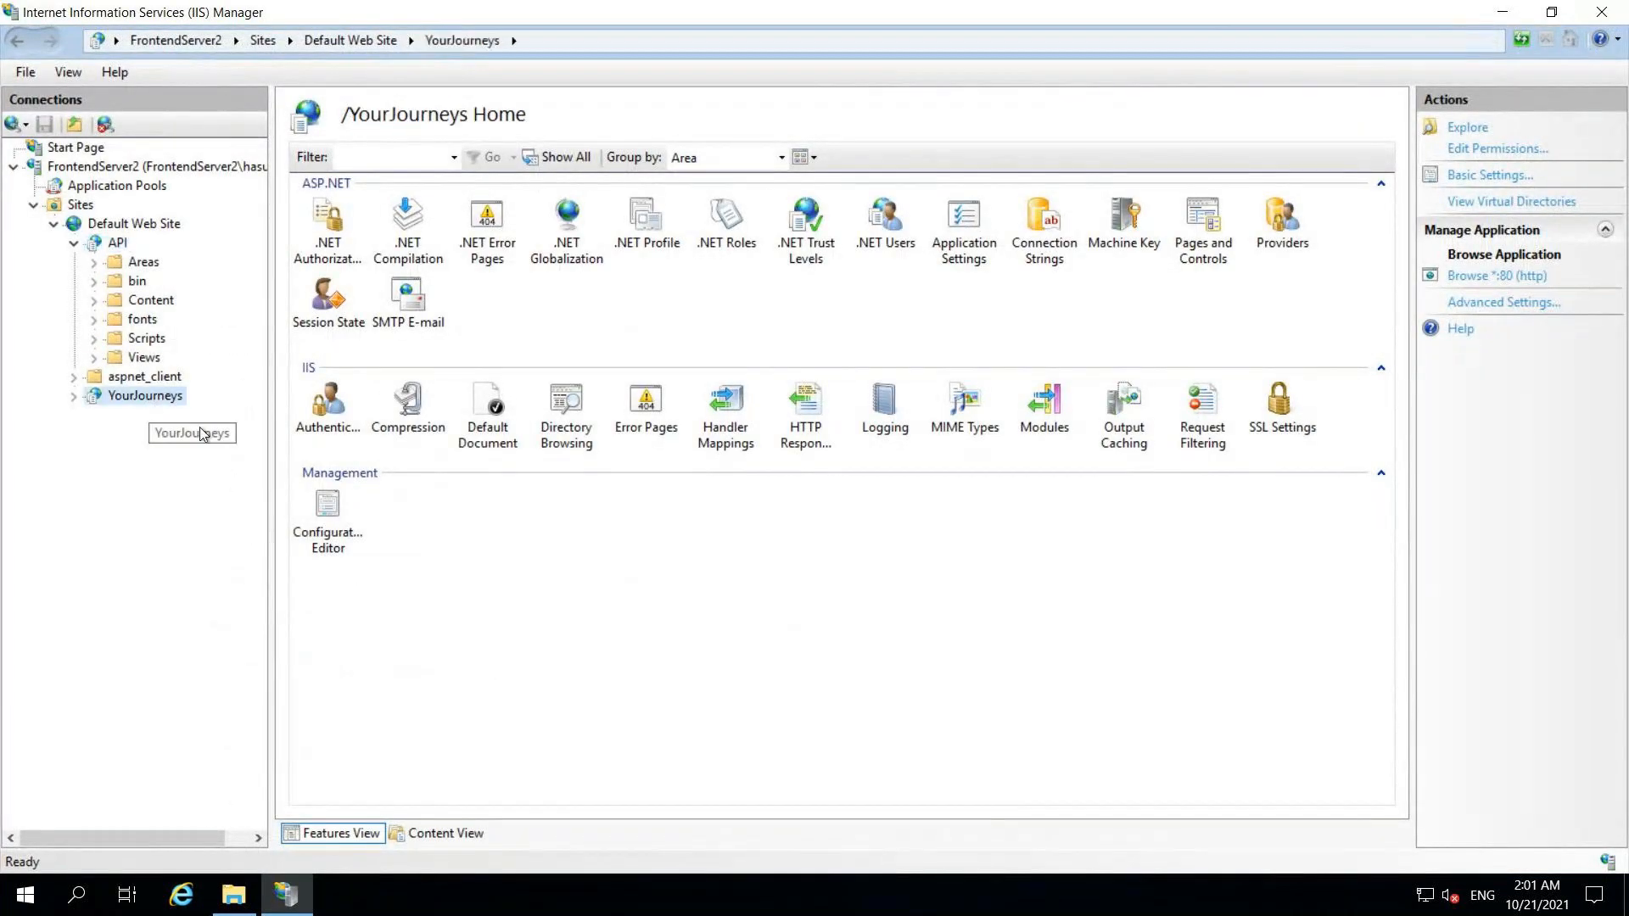
pyautogui.rightClick(141, 395)
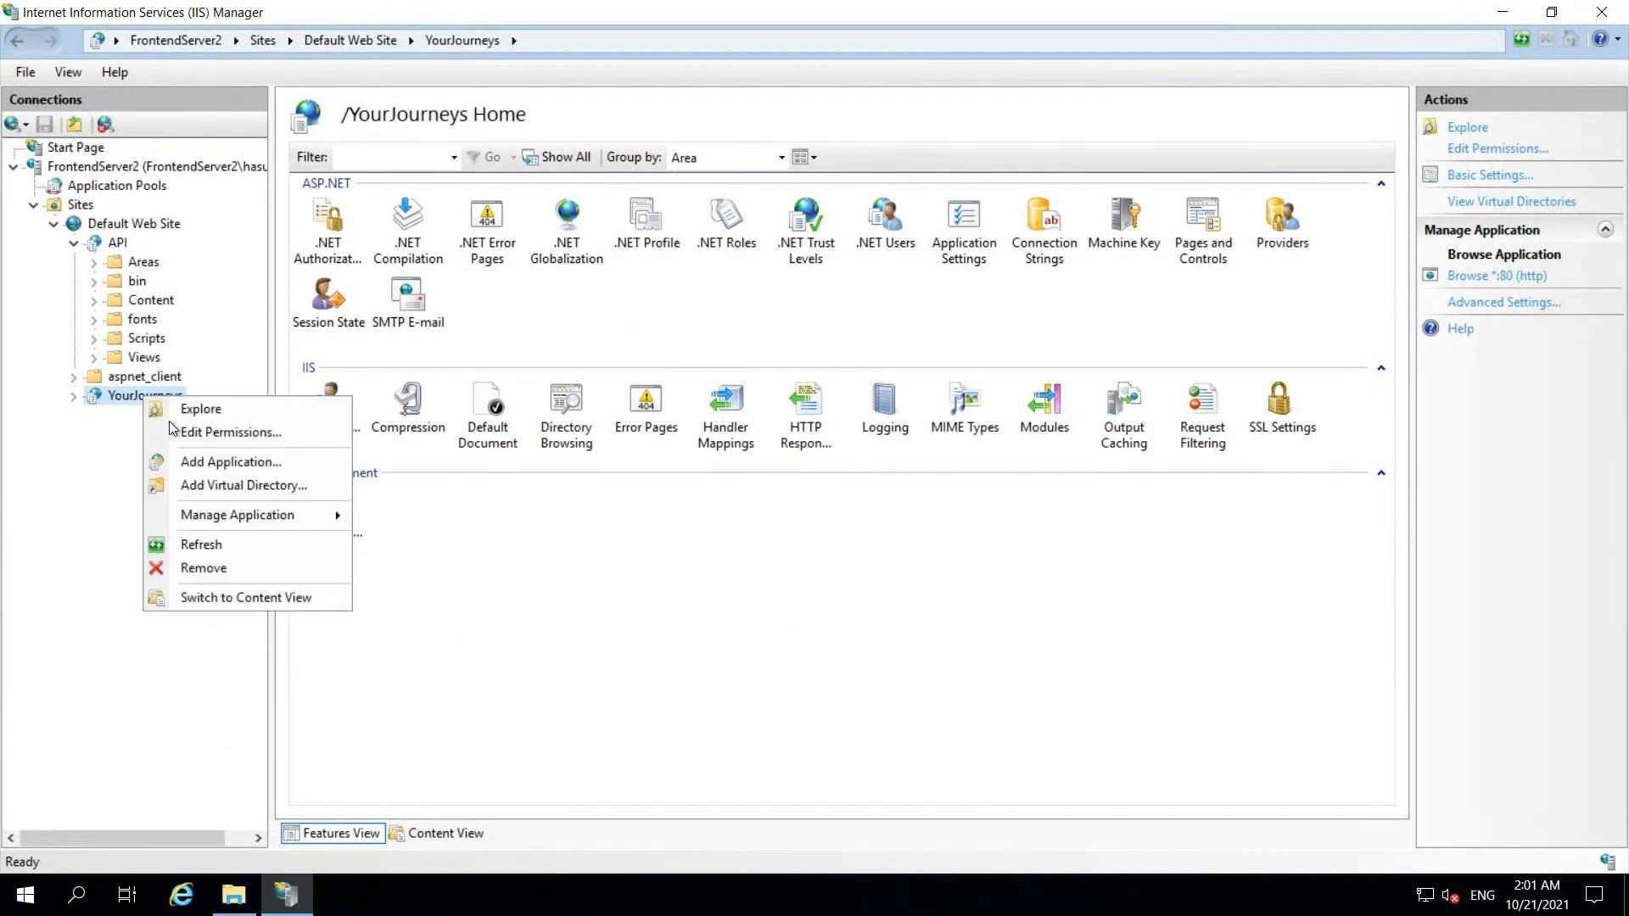
pyautogui.moveTo(267, 514)
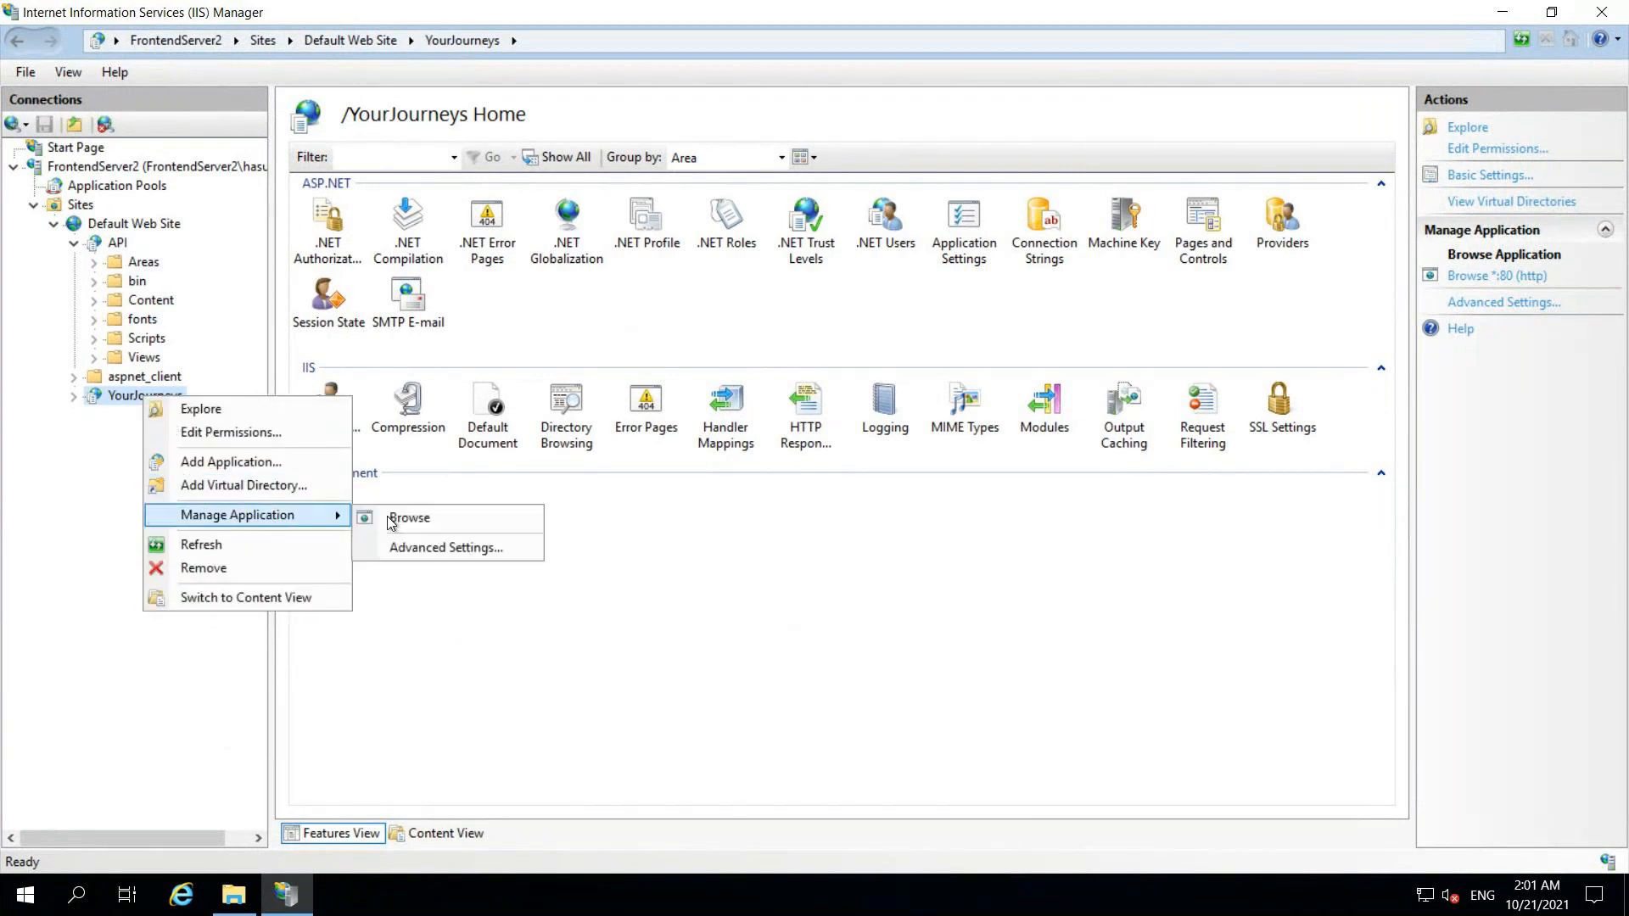
pyautogui.click(460, 528)
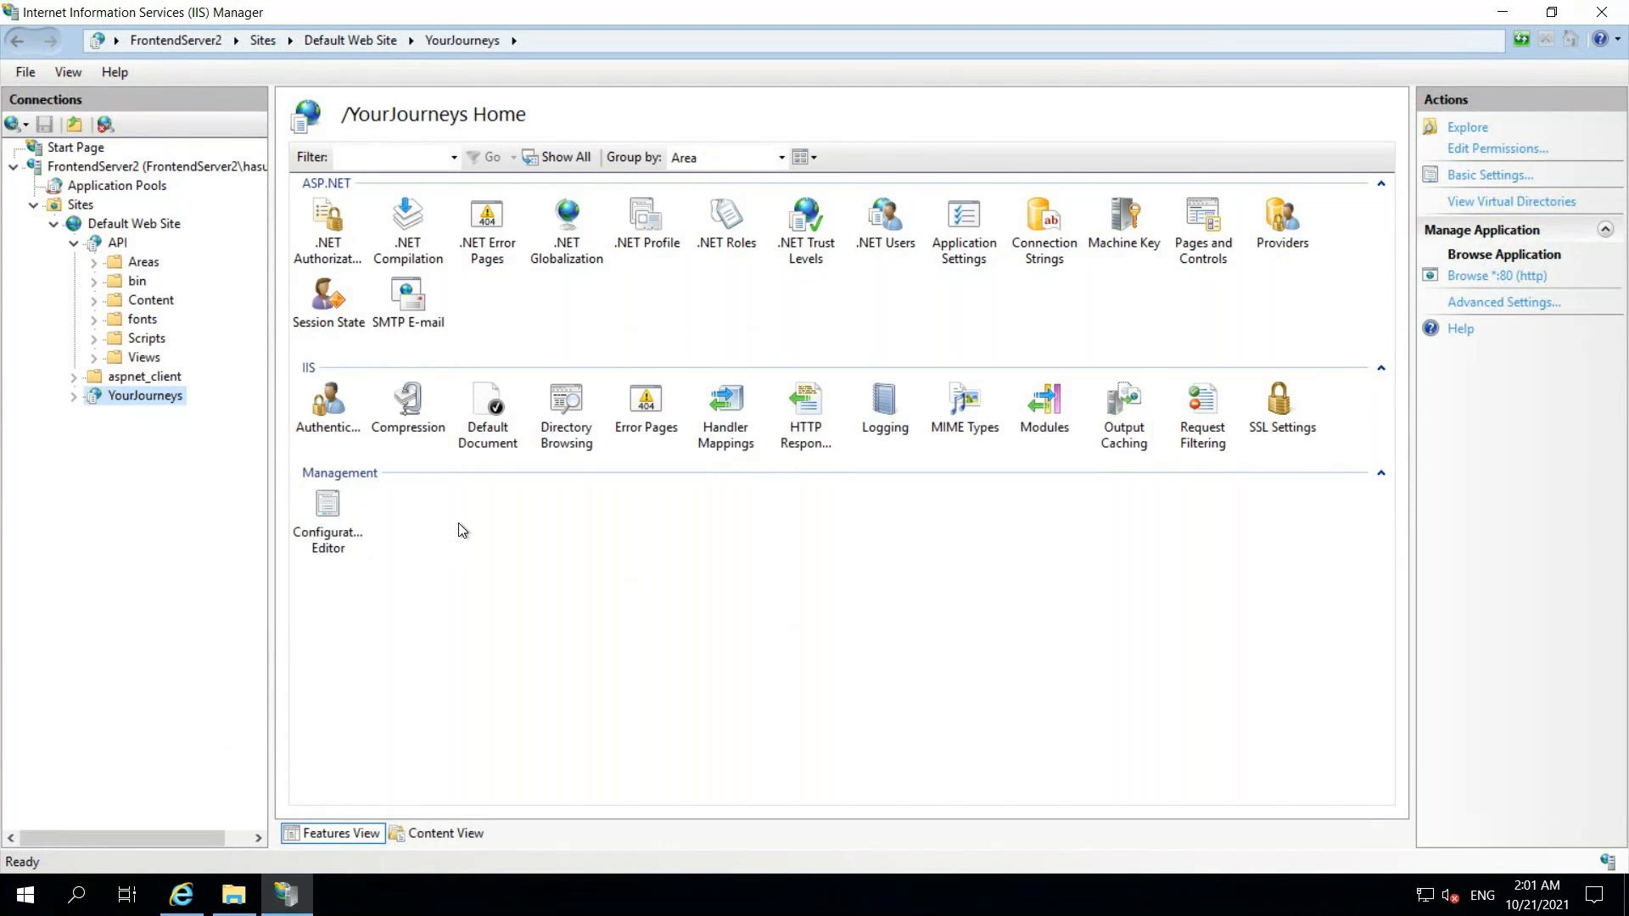
pyautogui.moveTo(181, 898)
pyautogui.click(184, 898)
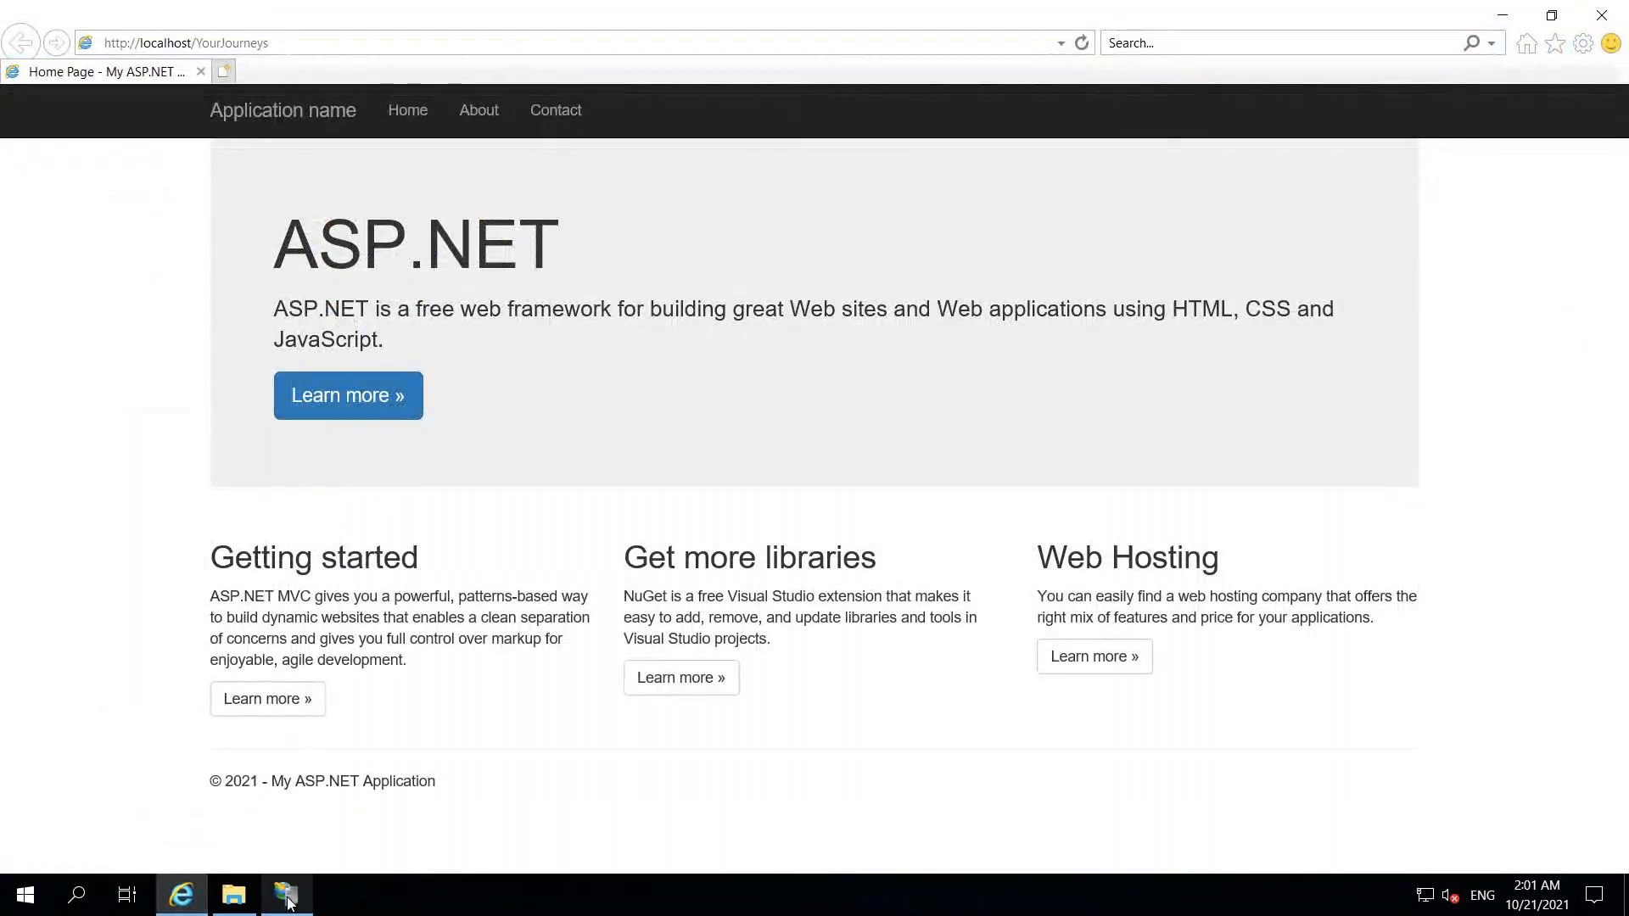
pyautogui.moveTo(288, 899)
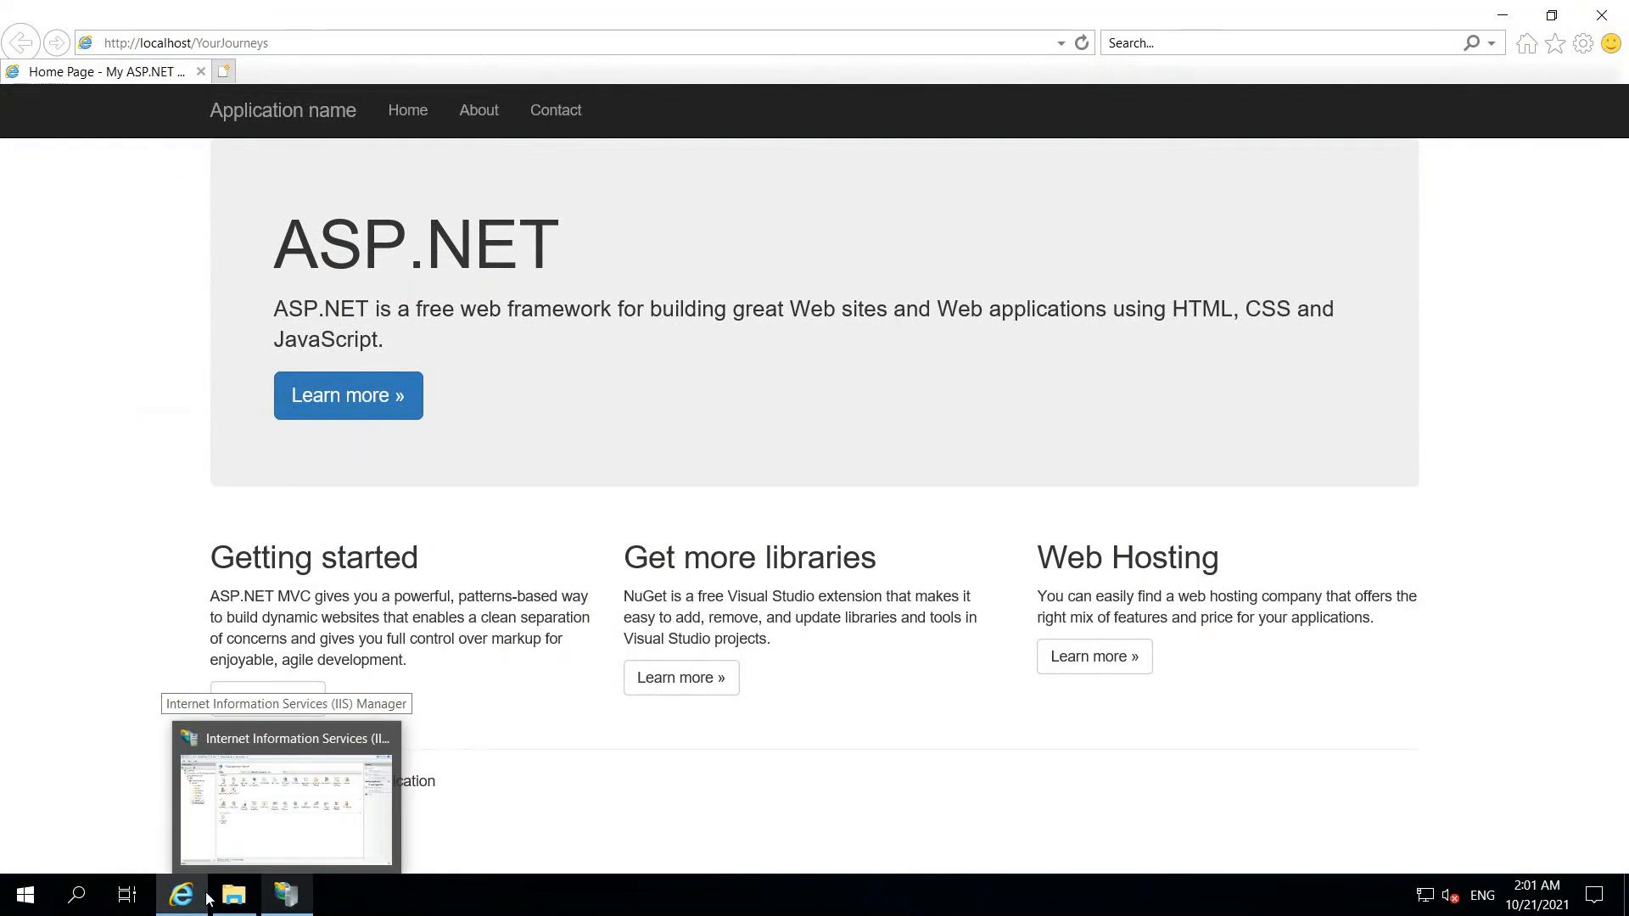
pyautogui.moveTo(185, 898)
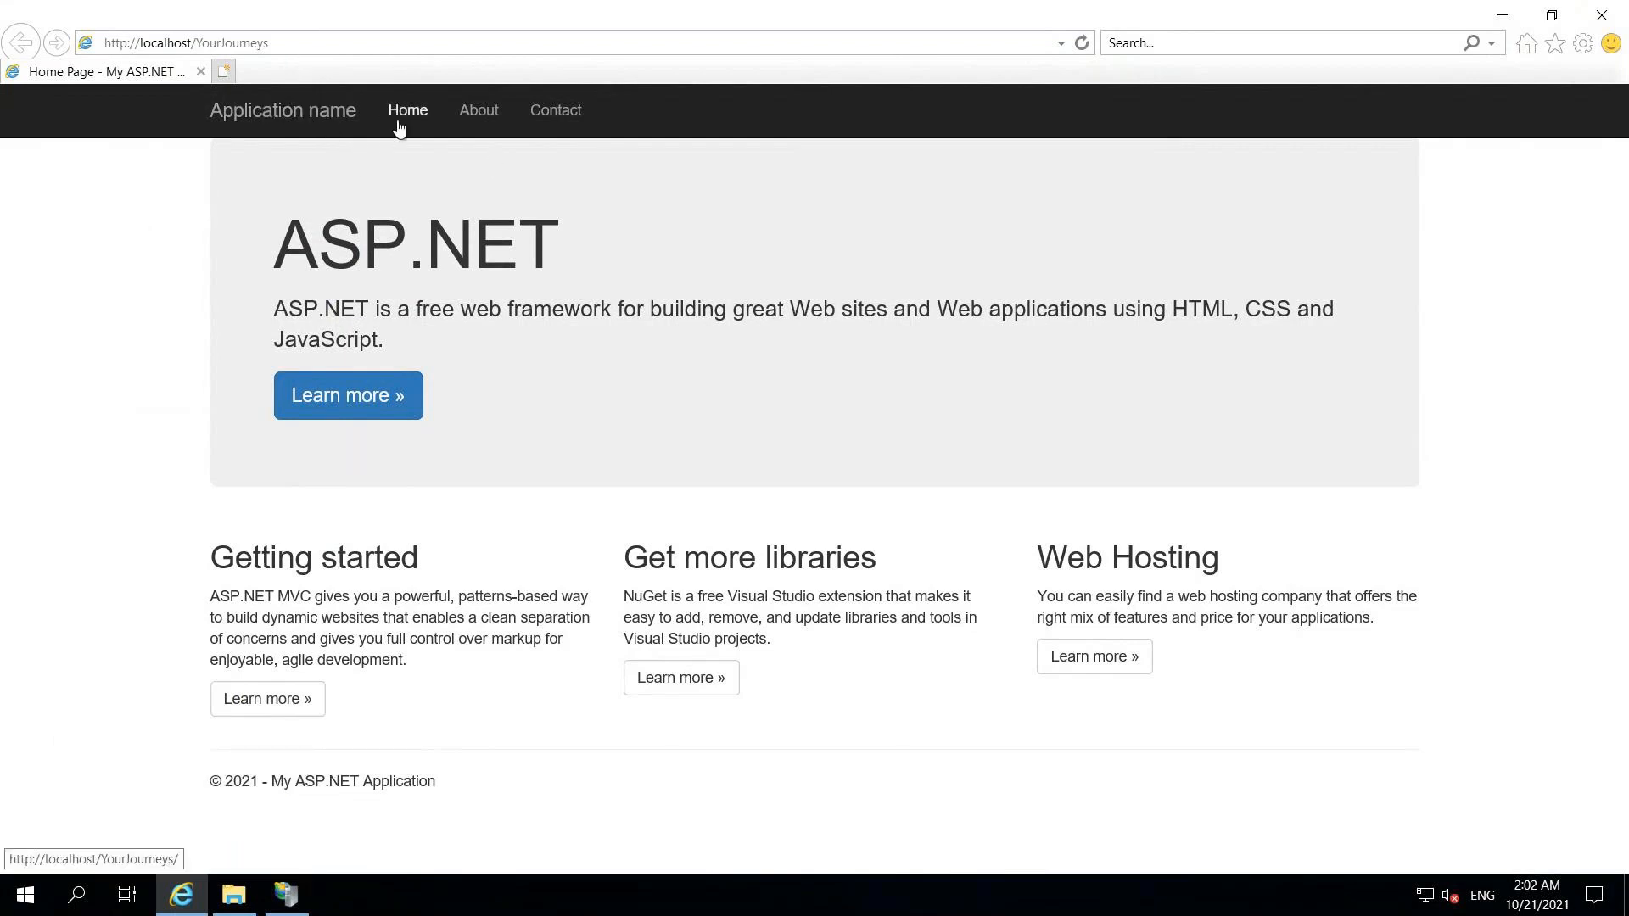
# - Check the YourJourneys About page for the Sep 24th changes, then minimize Remote Desktop back to Azure DevOps
pyautogui.click(480, 117)
pyautogui.moveTo(286, 290); pyautogui.dragTo(414, 291)
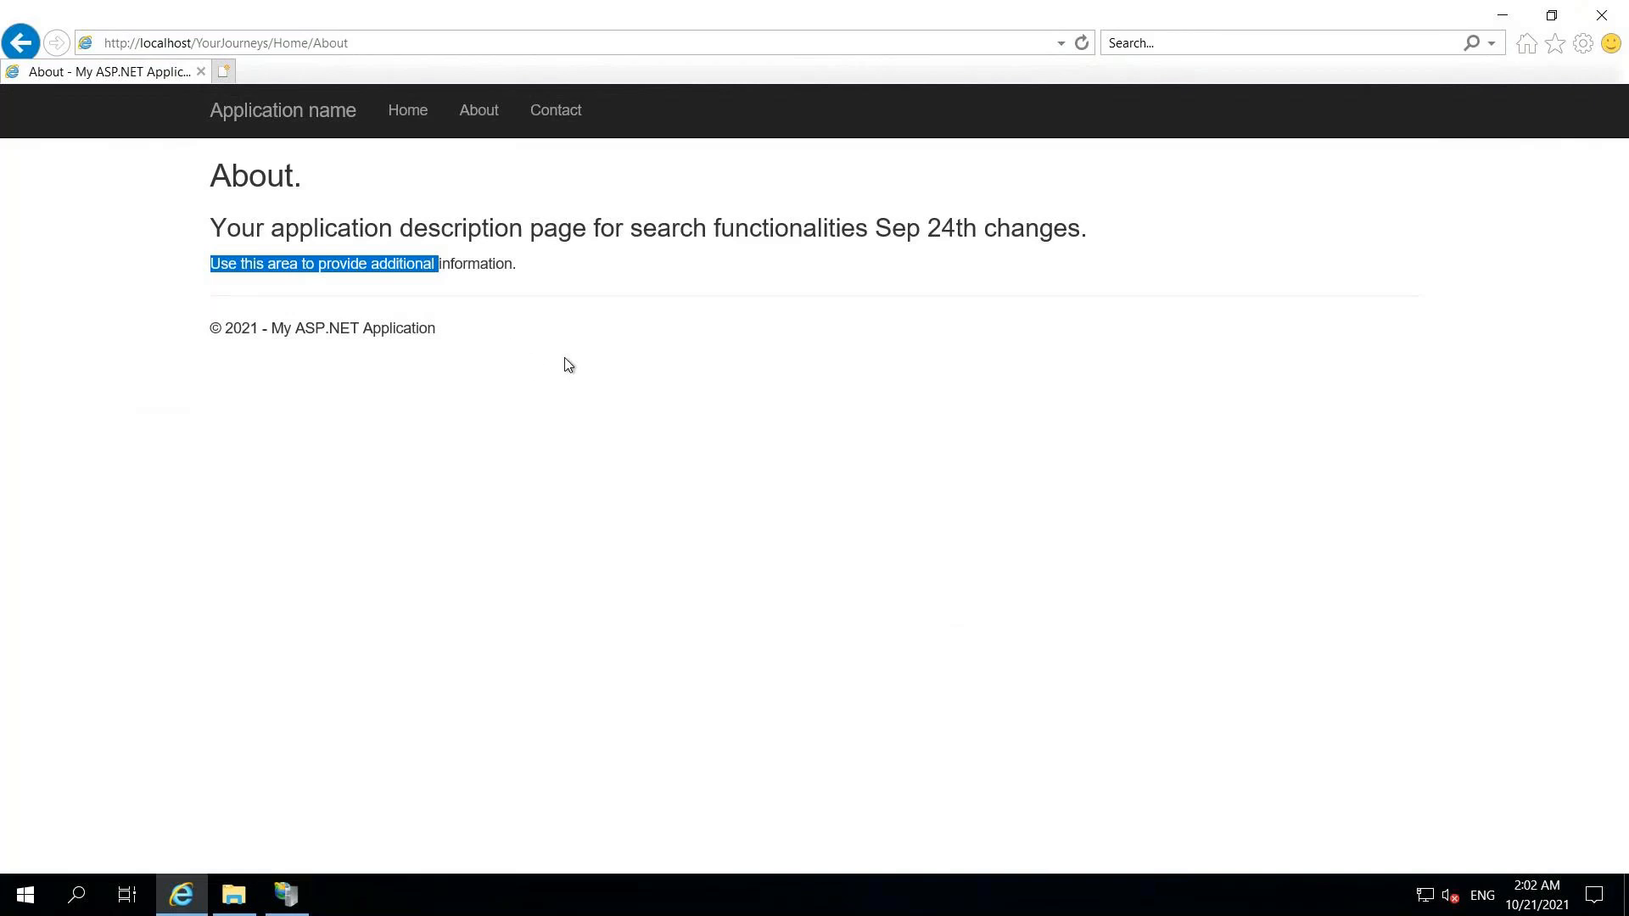
pyautogui.click(287, 901)
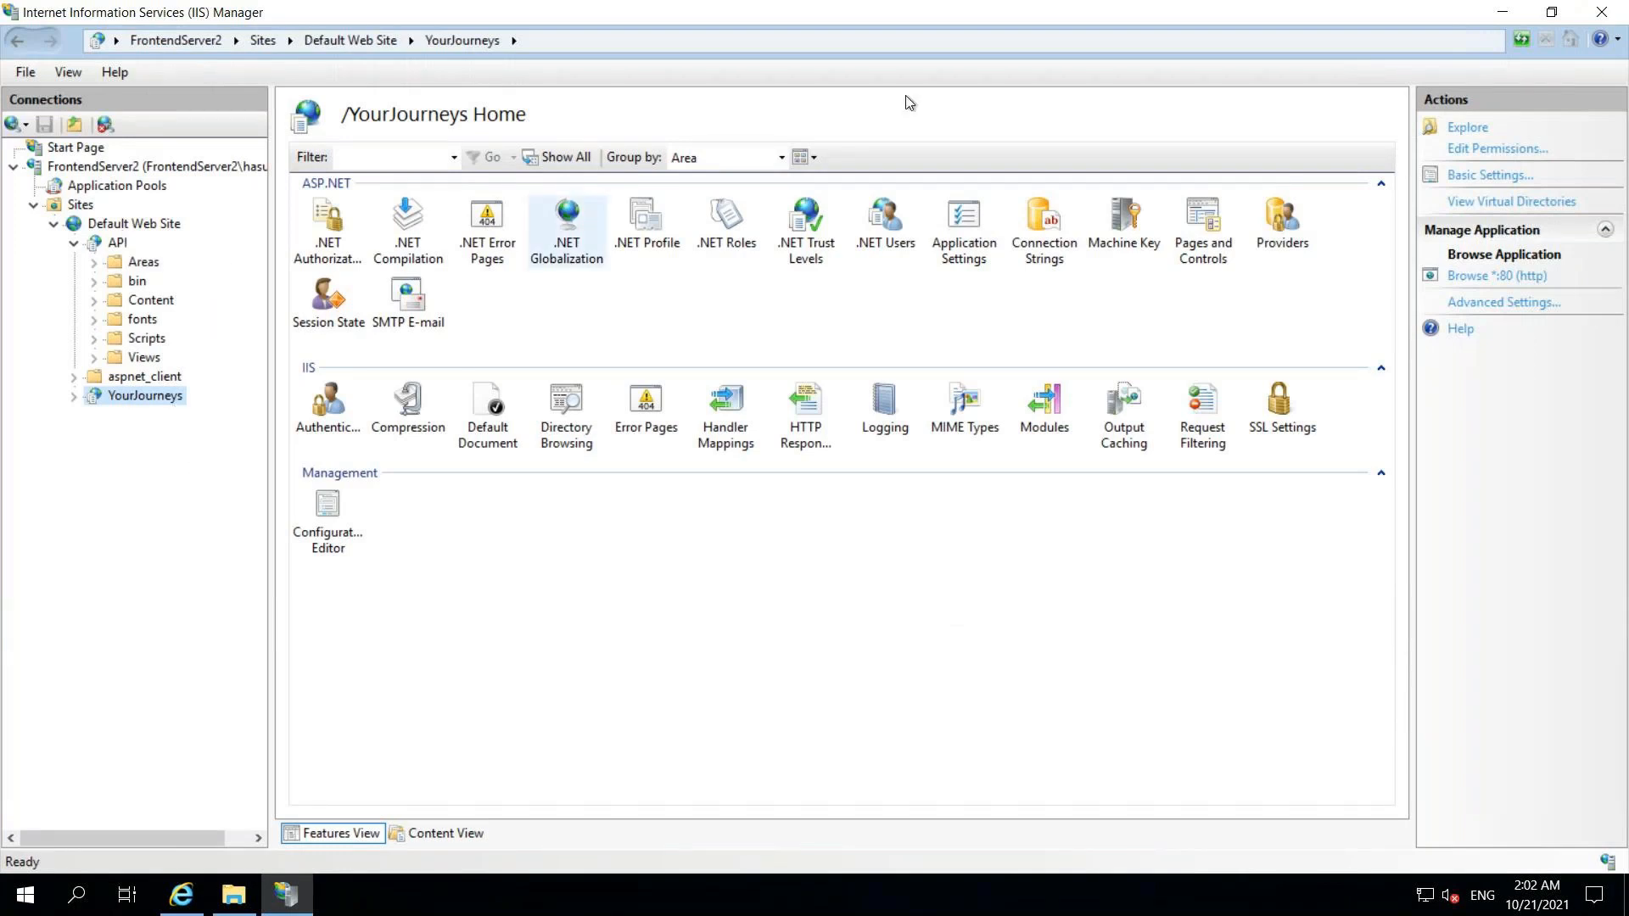
pyautogui.moveTo(948, 5)
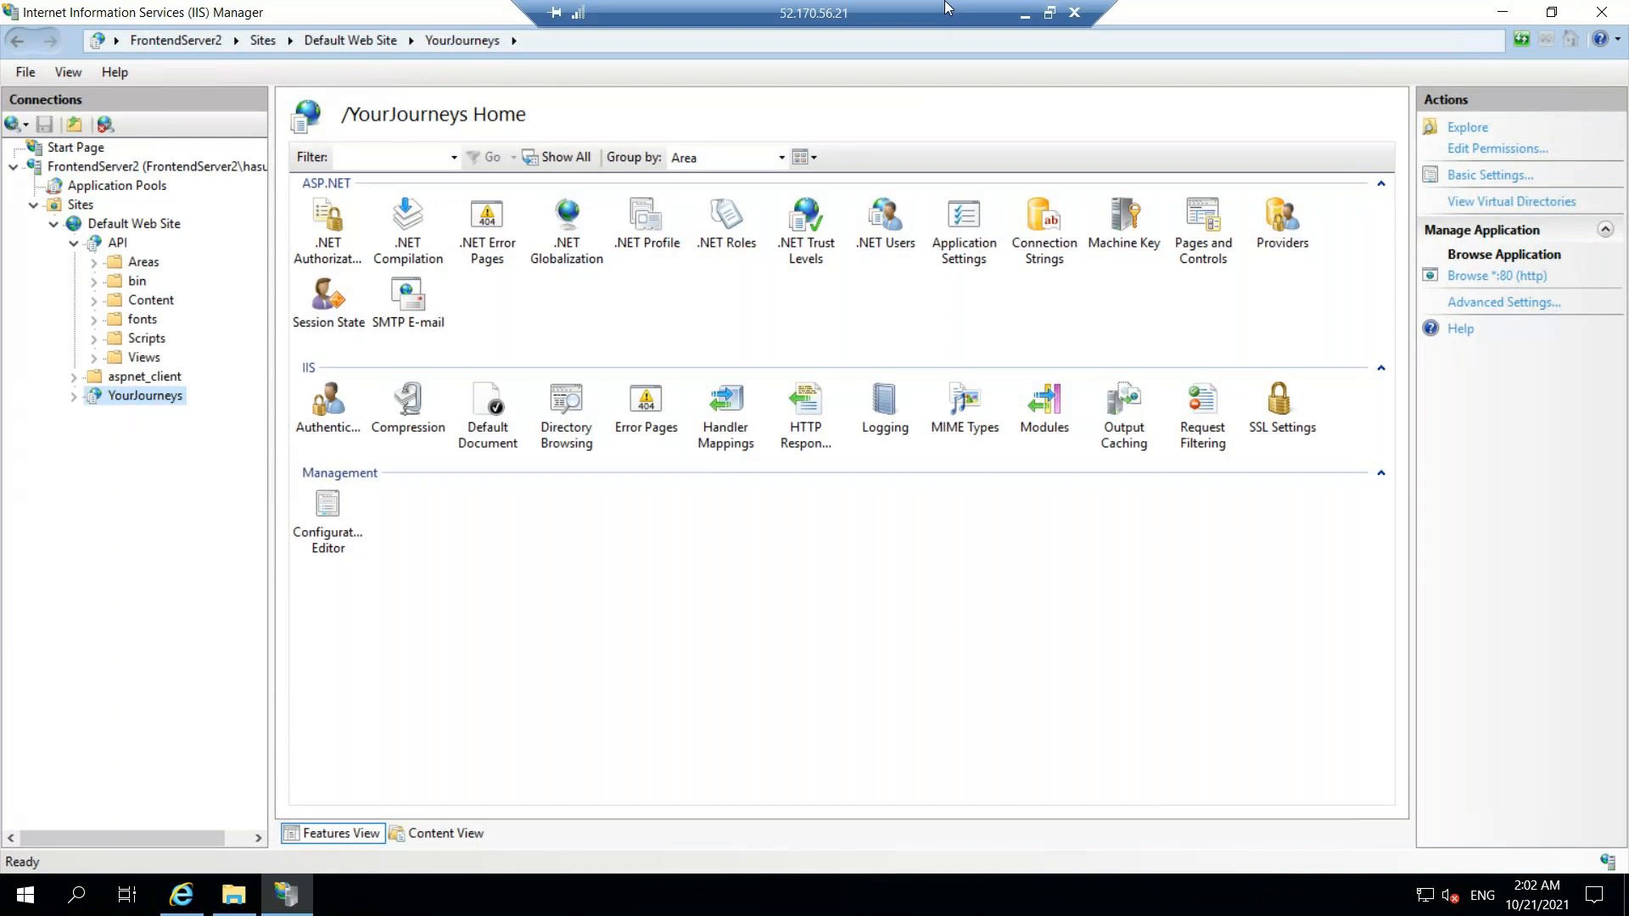
pyautogui.click(1029, 11)
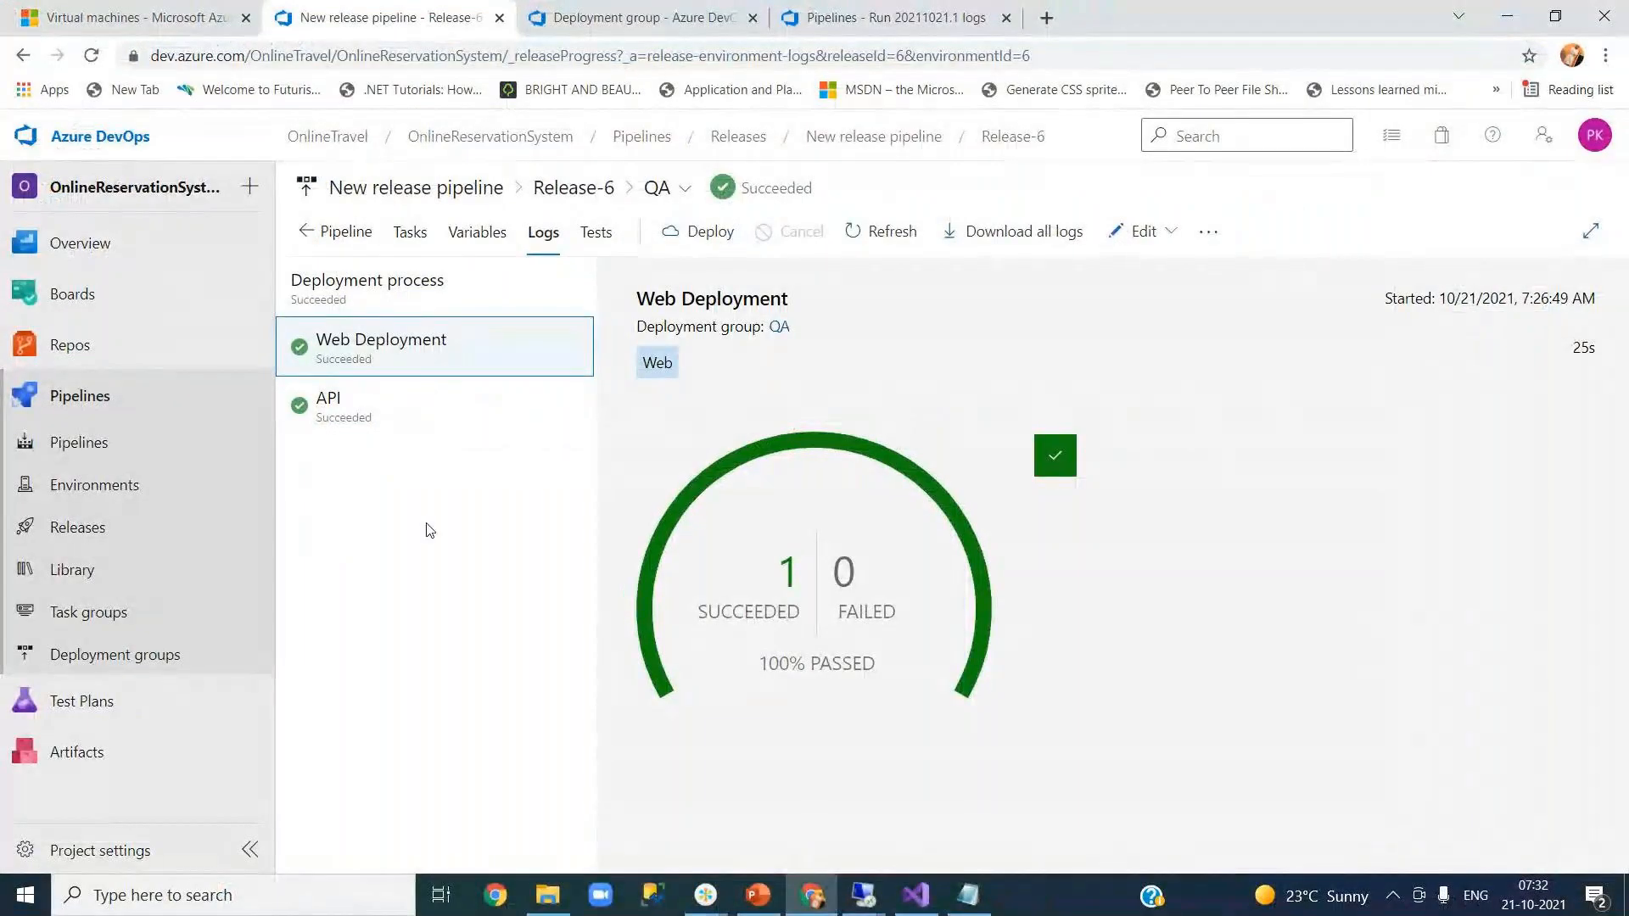
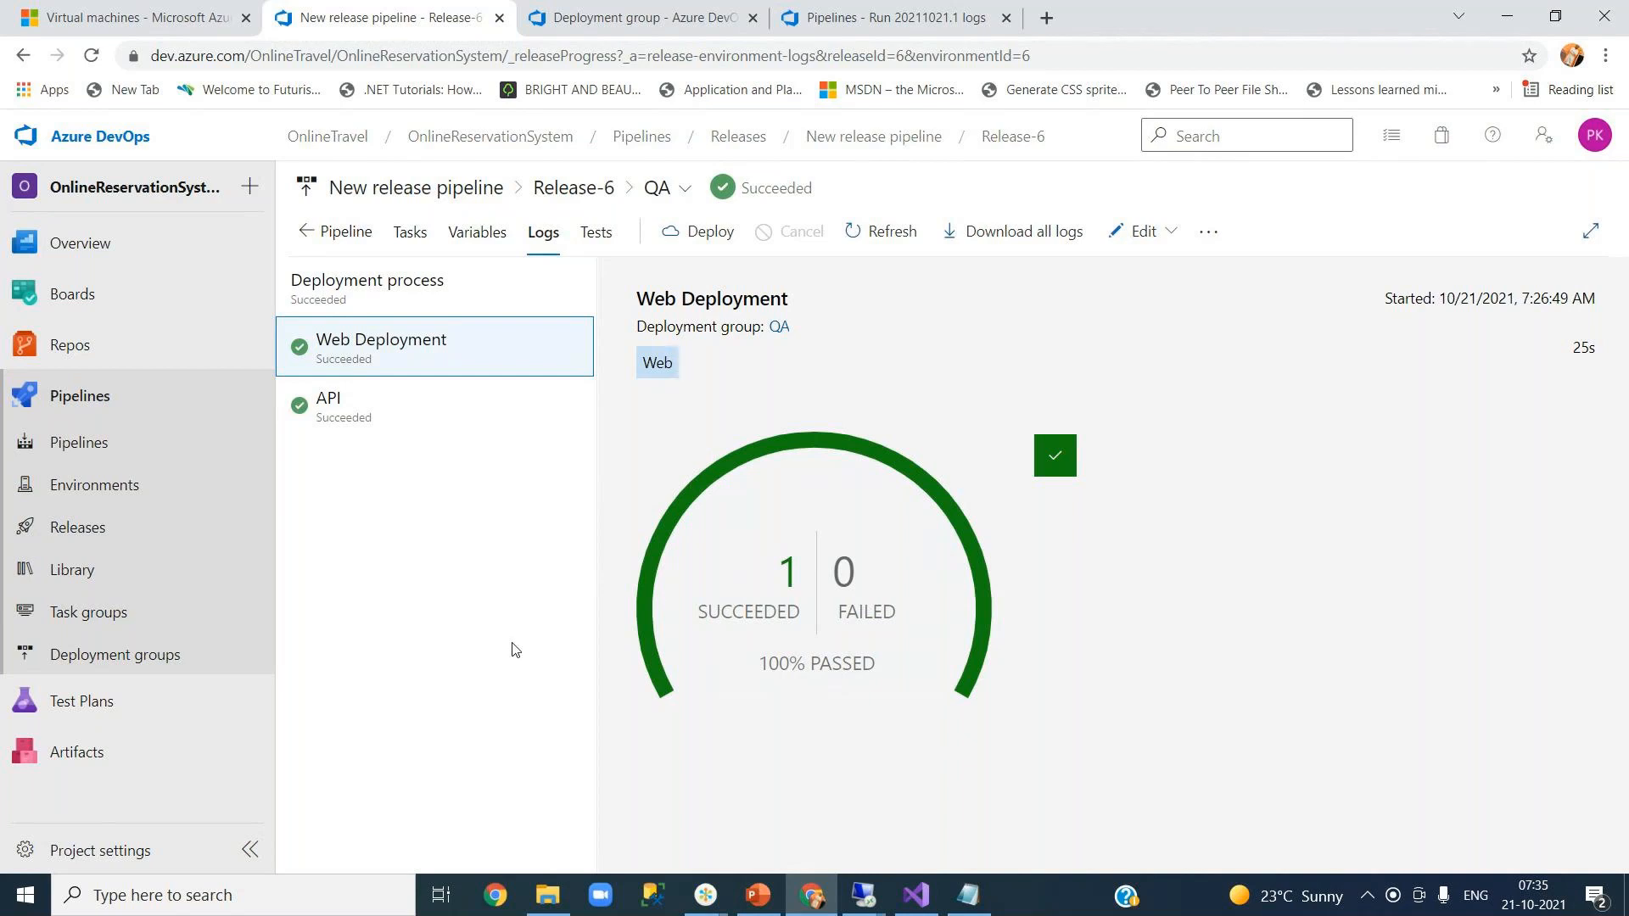
# - Return to Release-6's pipeline overview and show the Edit release and Edit pipeline options
pyautogui.click(328, 234)
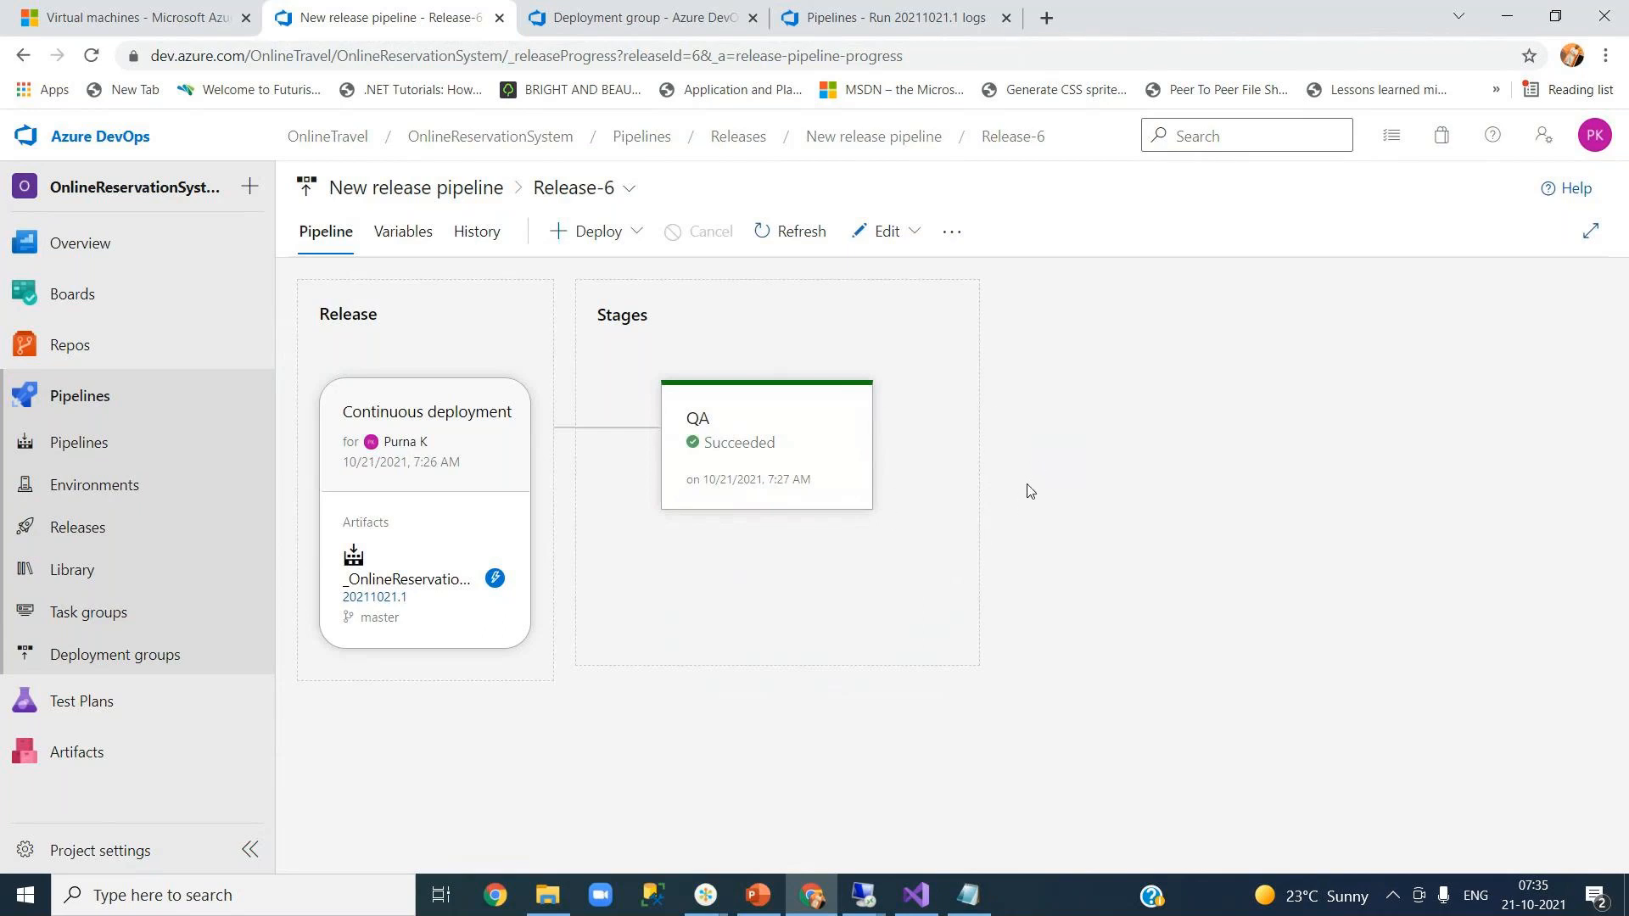
pyautogui.click(909, 246)
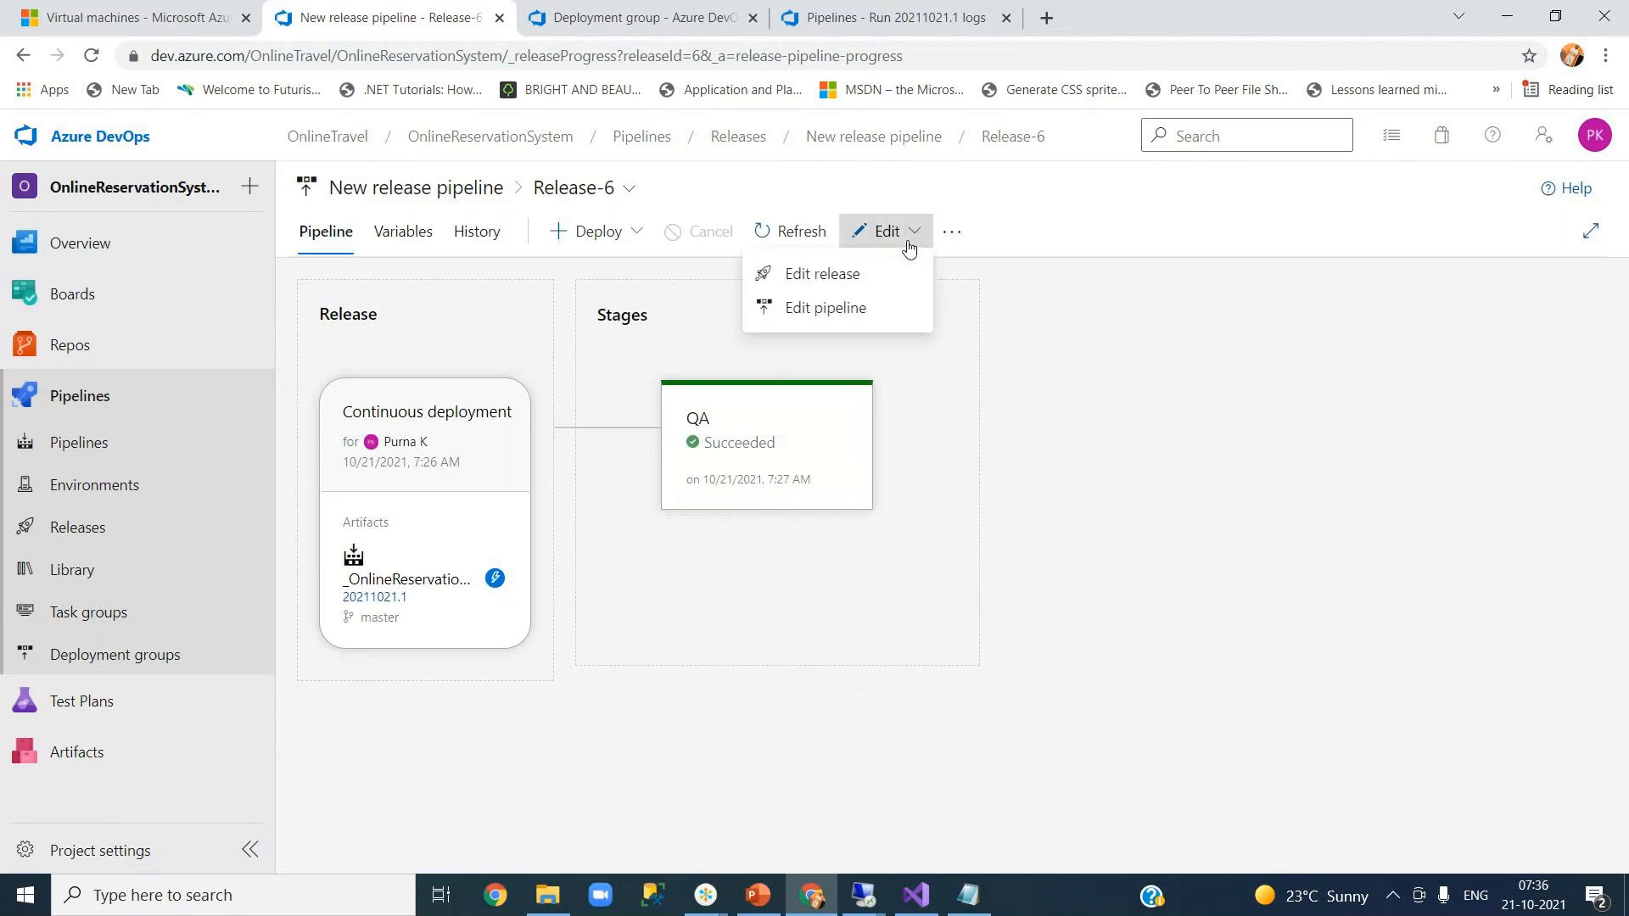
# - Open the New release pipeline for editing, then place the caret inside Web.config's appSettings in Visual Studio
pyautogui.click(853, 307)
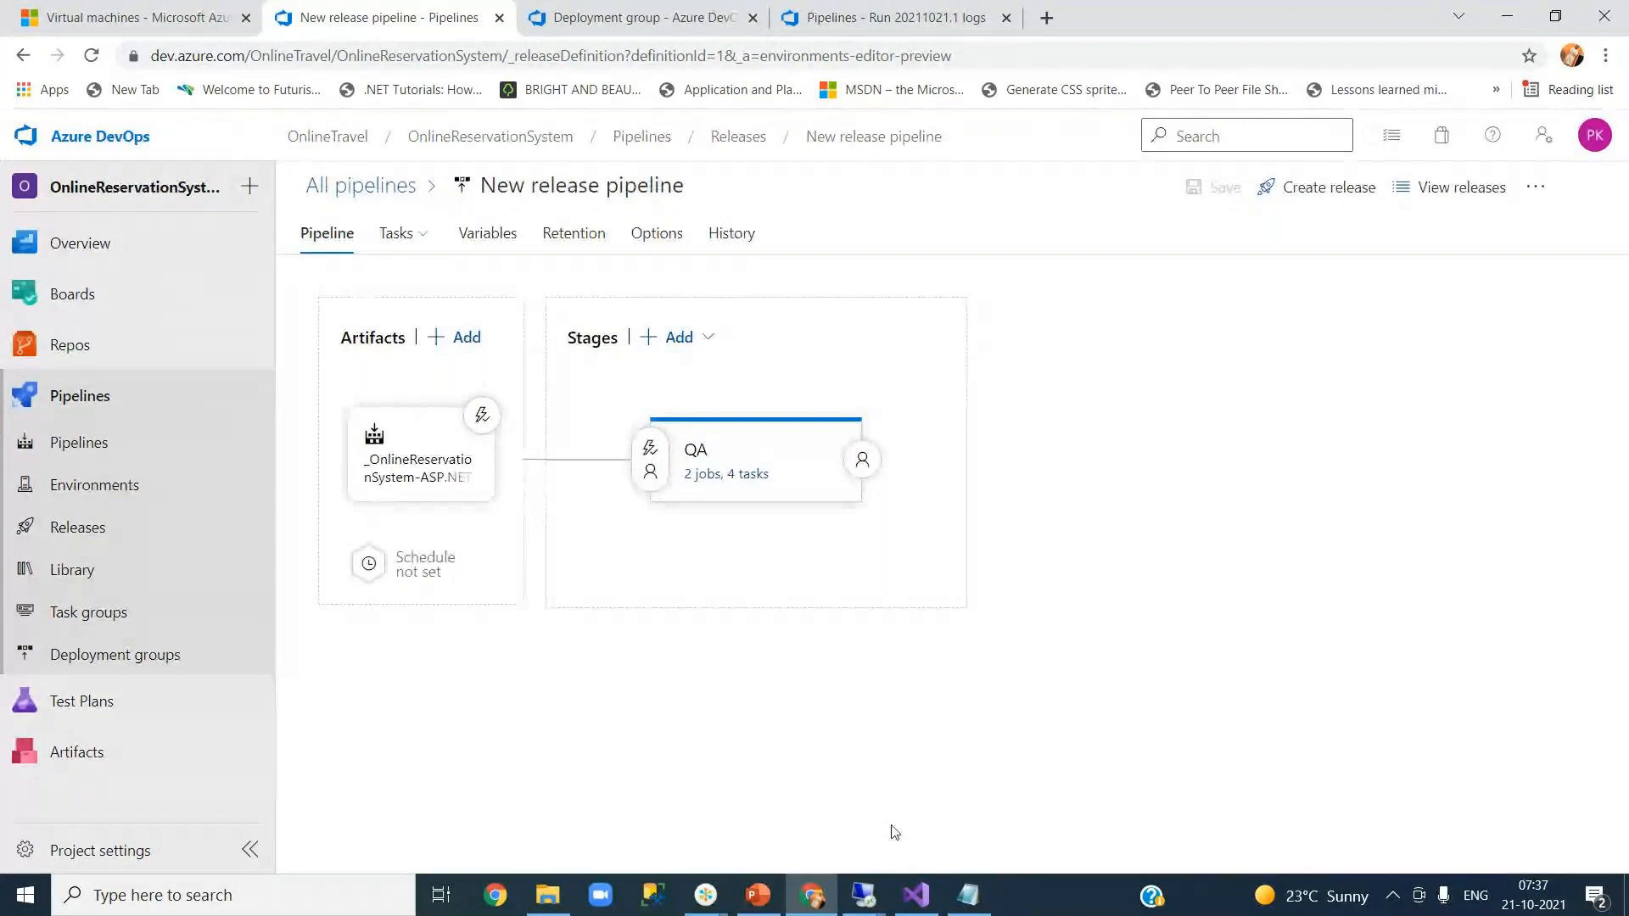
pyautogui.click(916, 896)
pyautogui.click(323, 340)
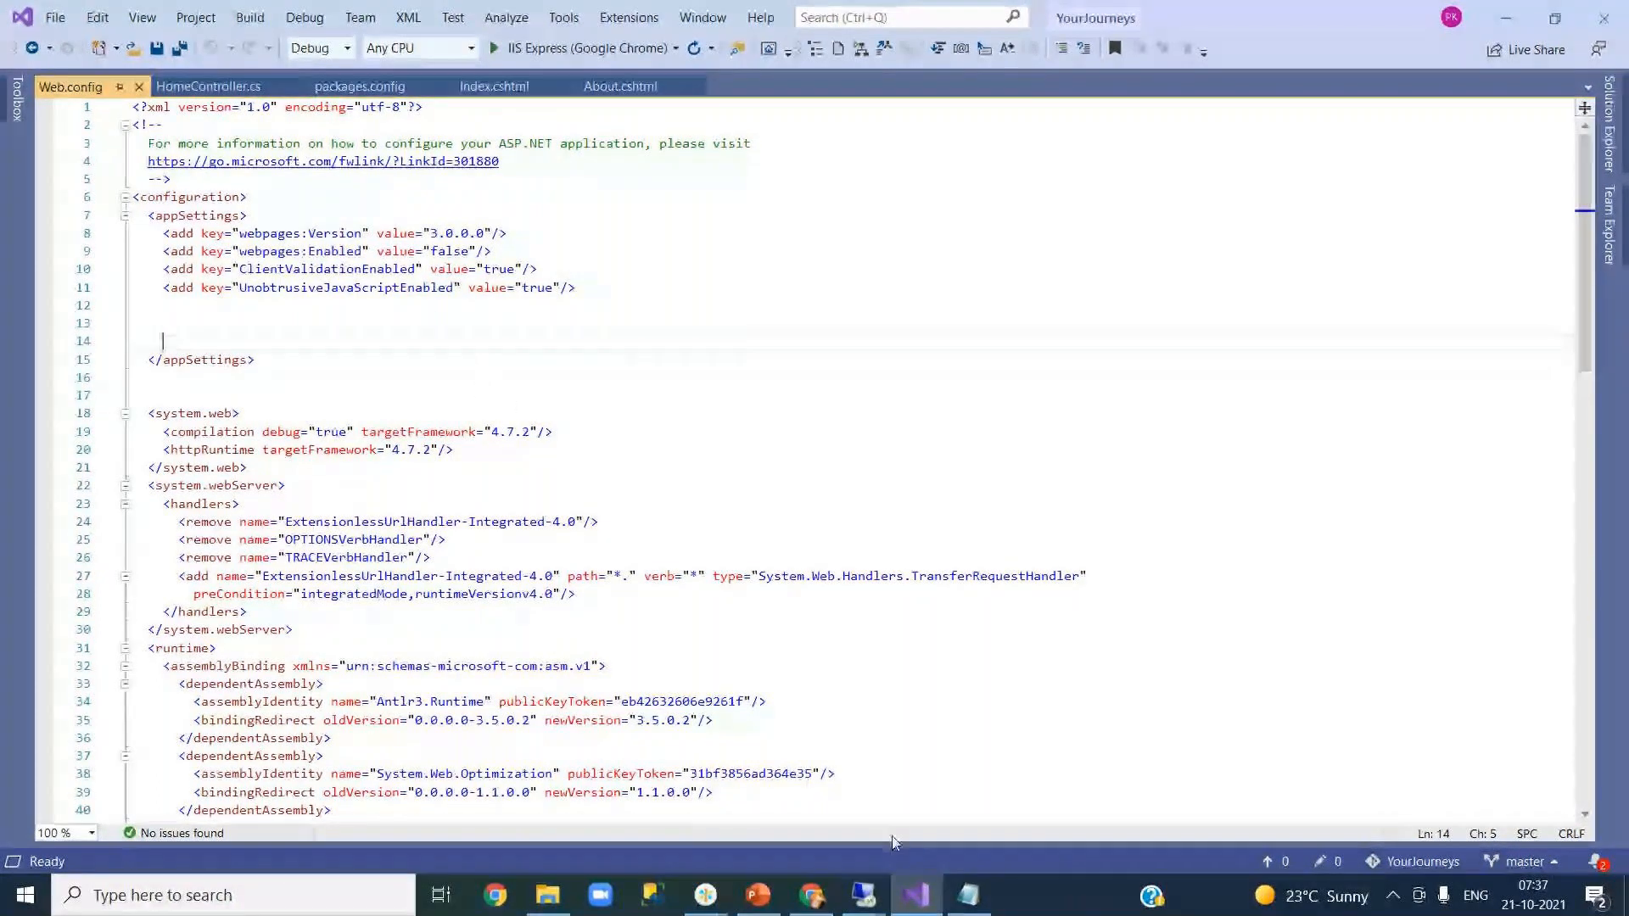
# - Switch from Visual Studio back to the Chrome window with the New release pipeline editor
pyautogui.moveTo(918, 898)
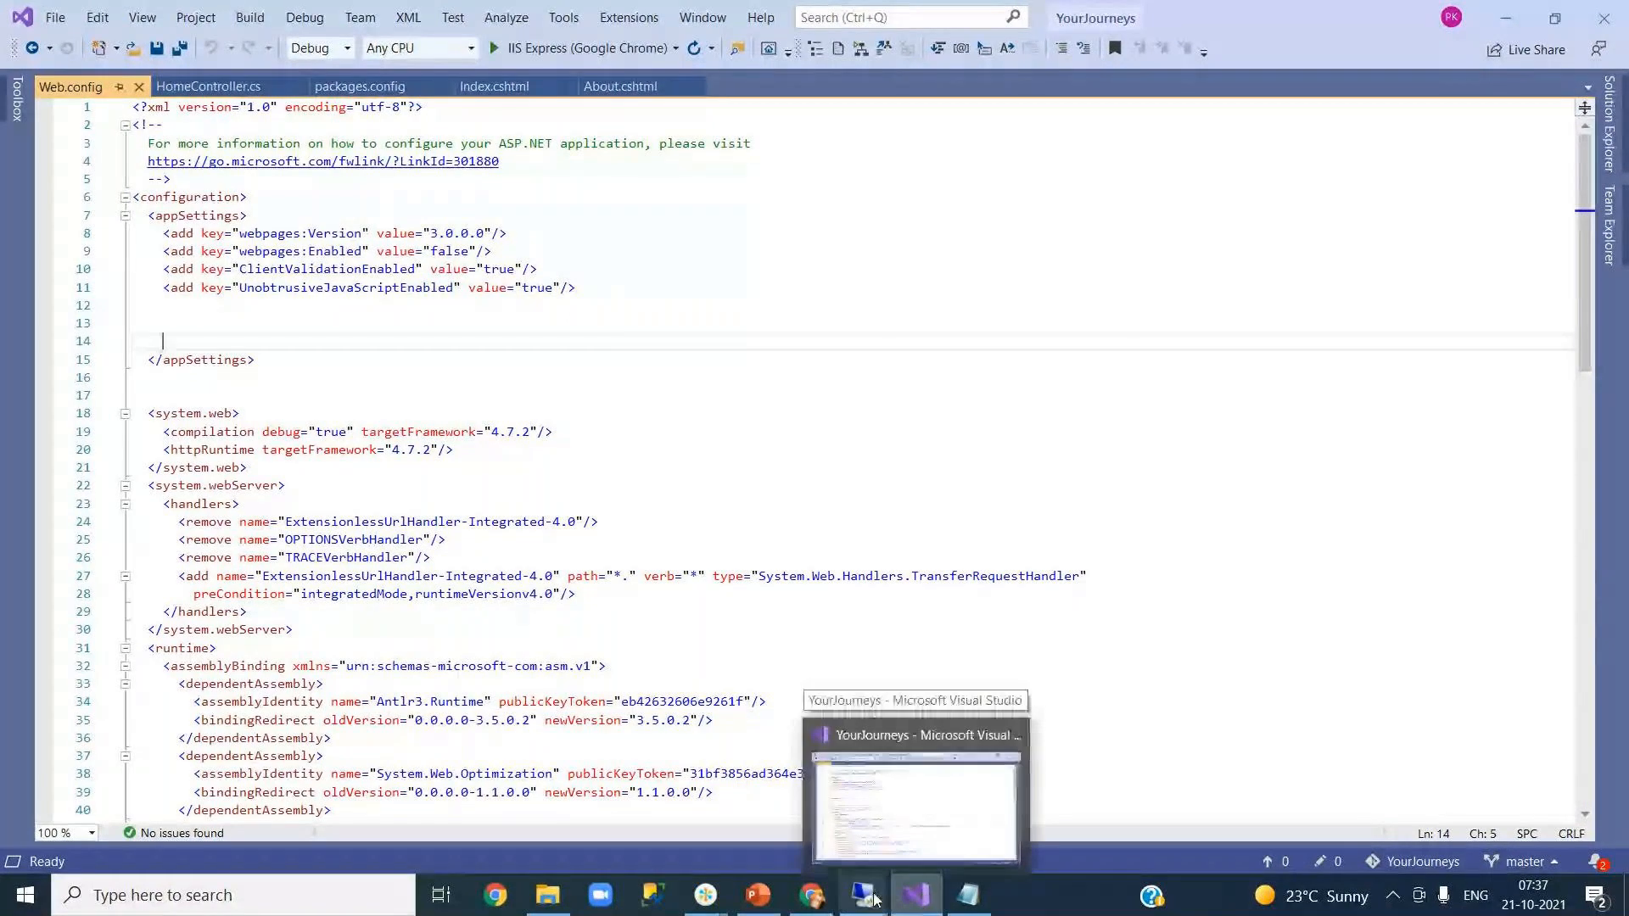
pyautogui.moveTo(816, 901)
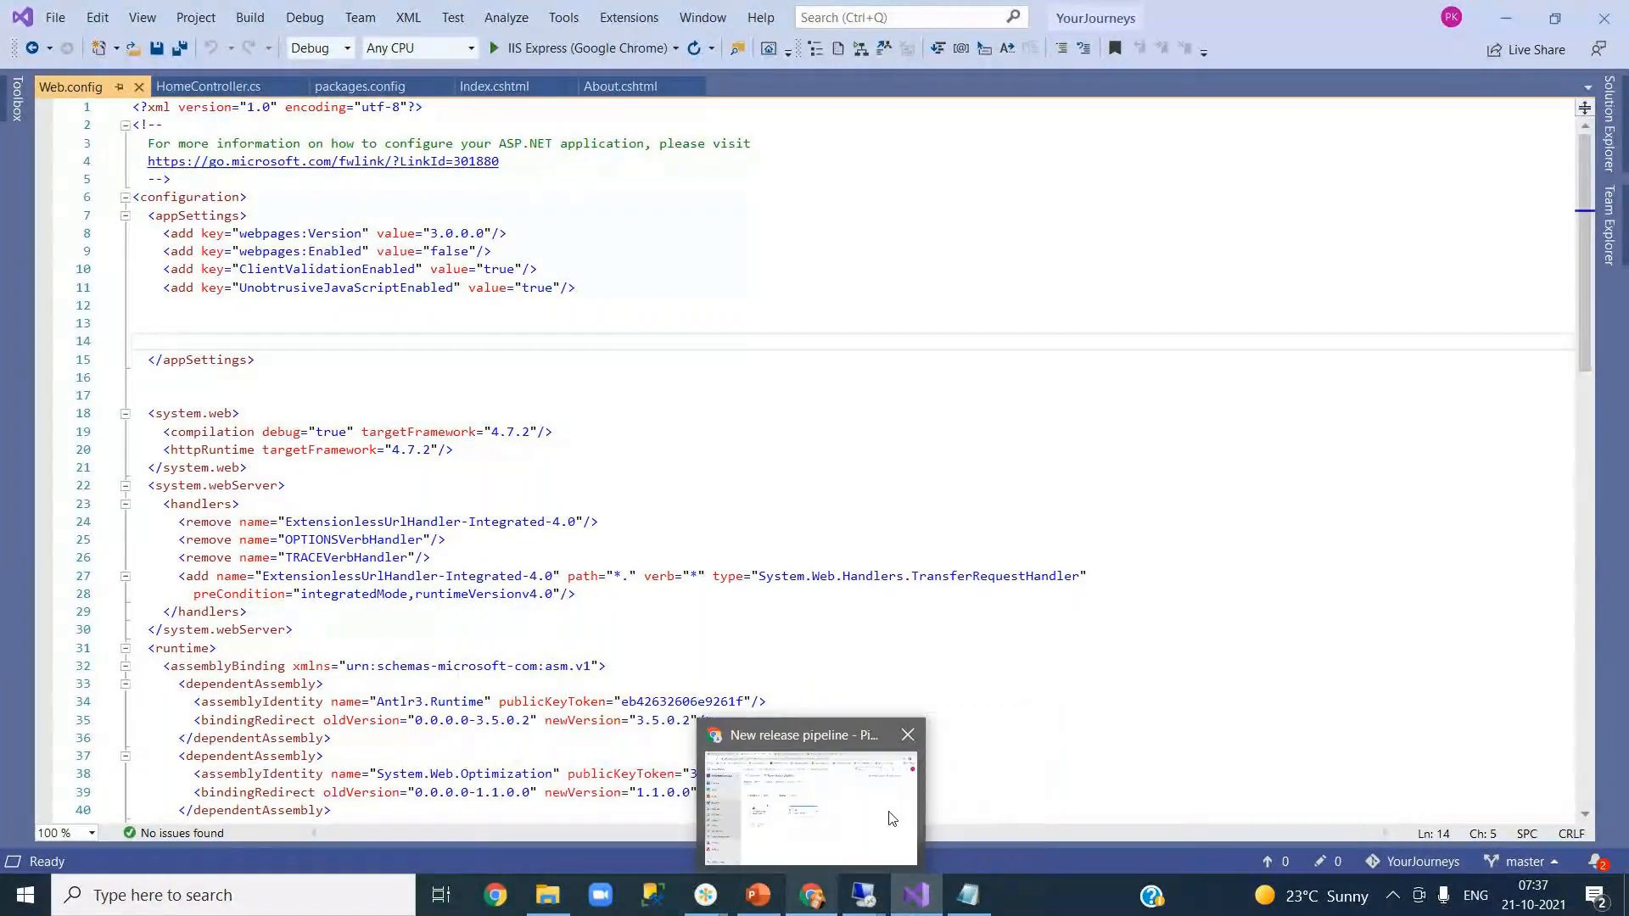
pyautogui.moveTo(891, 819)
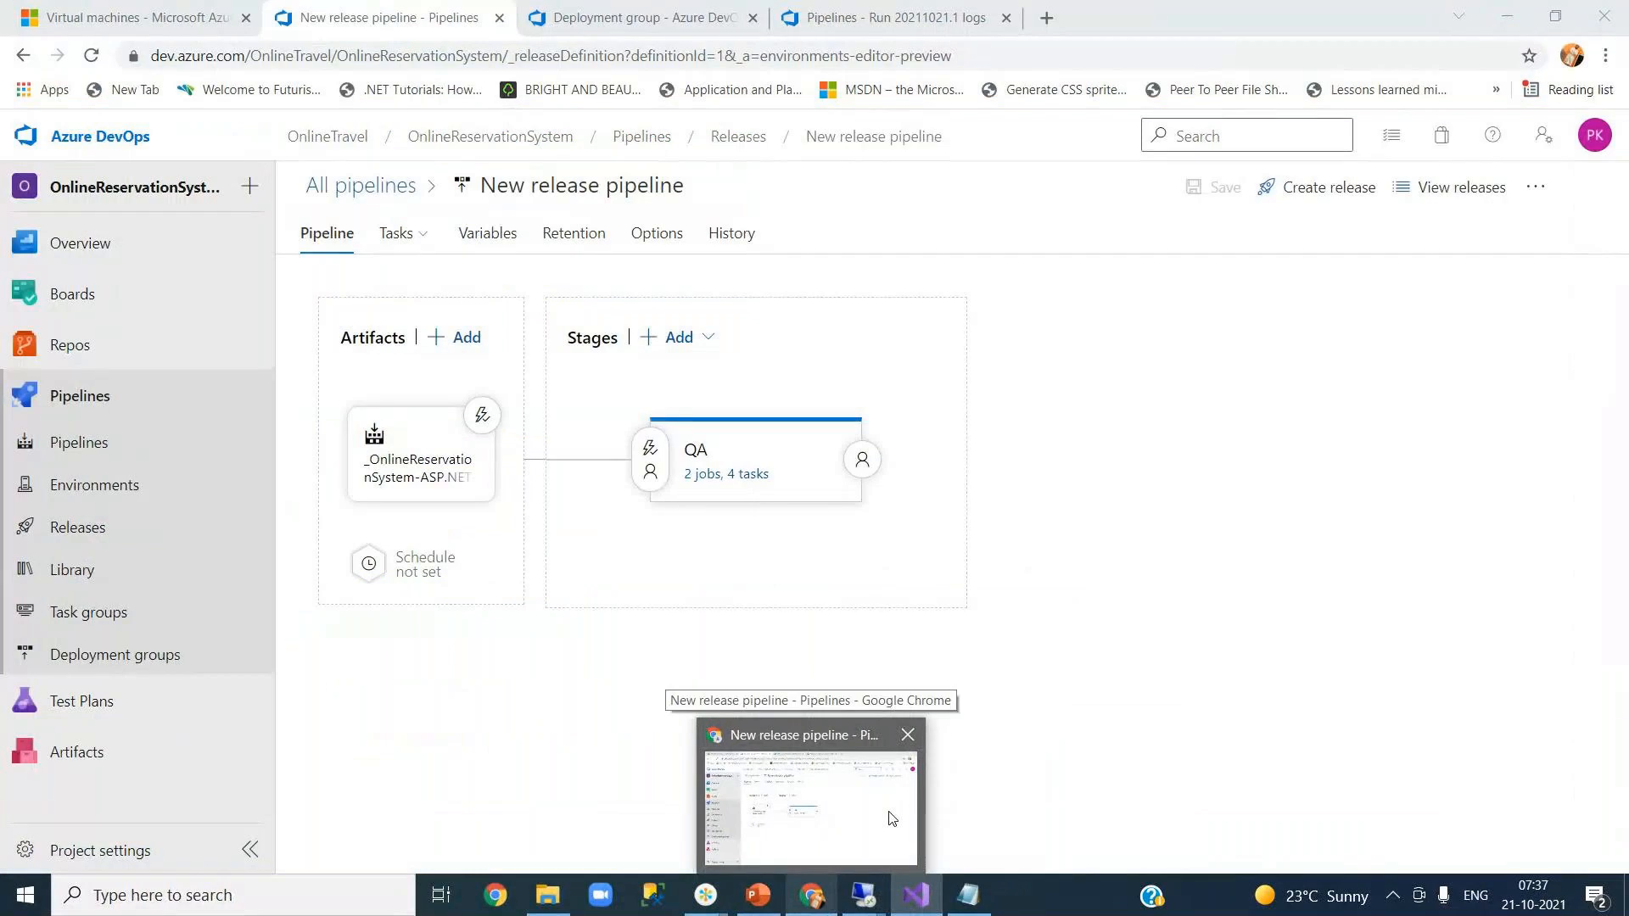
# - Clone the QA stage (2 jobs, 4 tasks) into a new 'Copy of QA' stage after QA
pyautogui.click(890, 818)
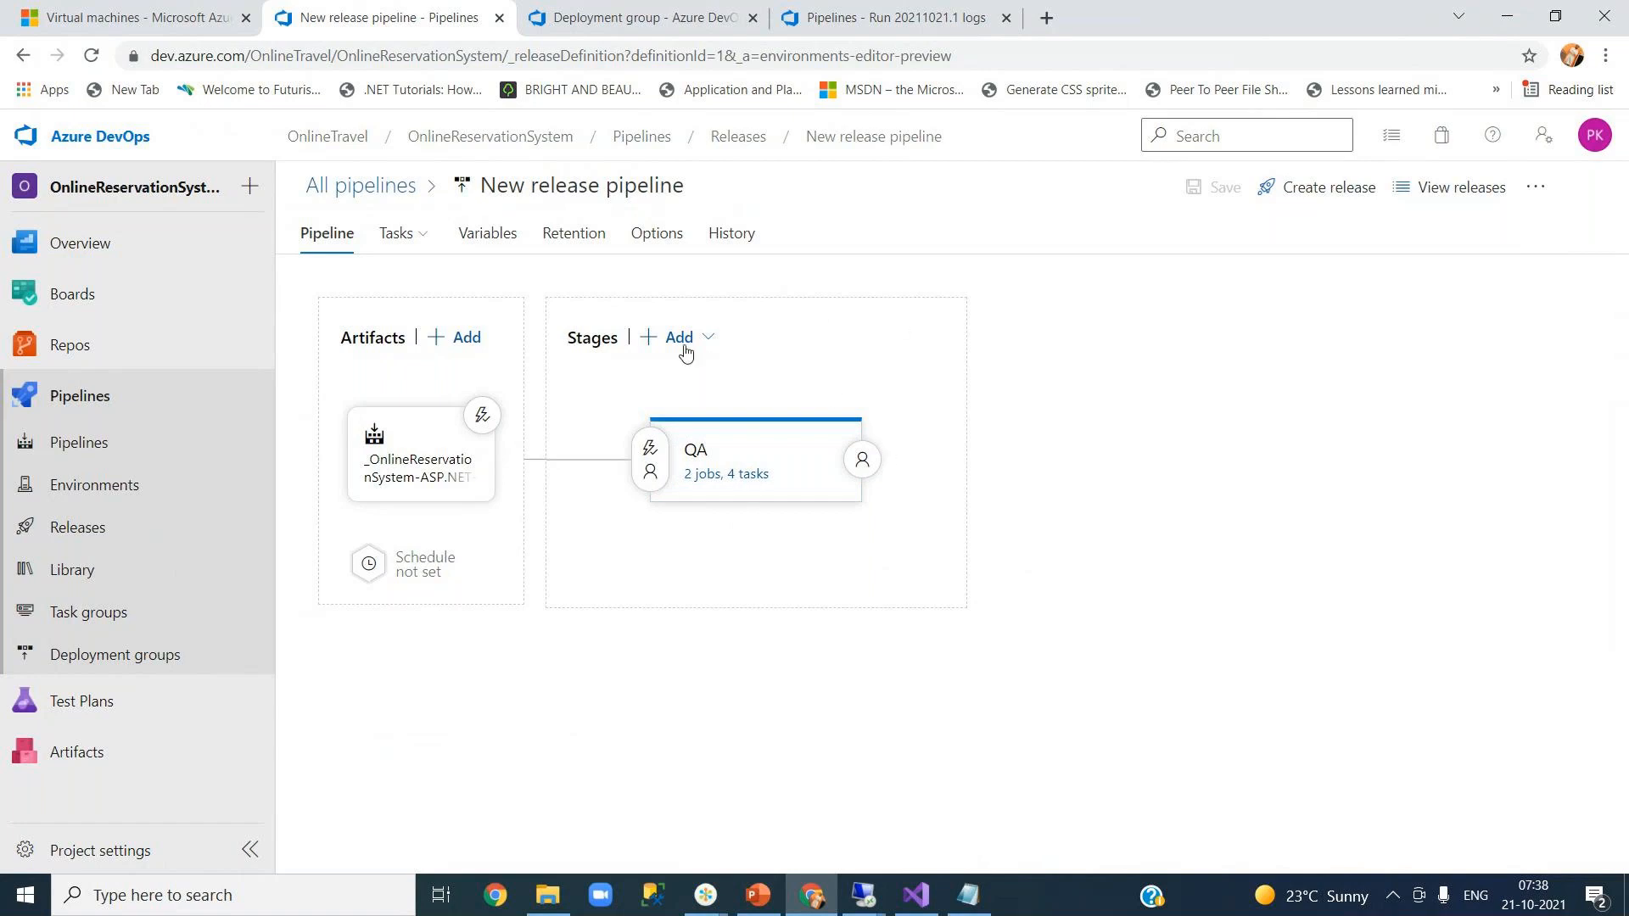
pyautogui.click(705, 339)
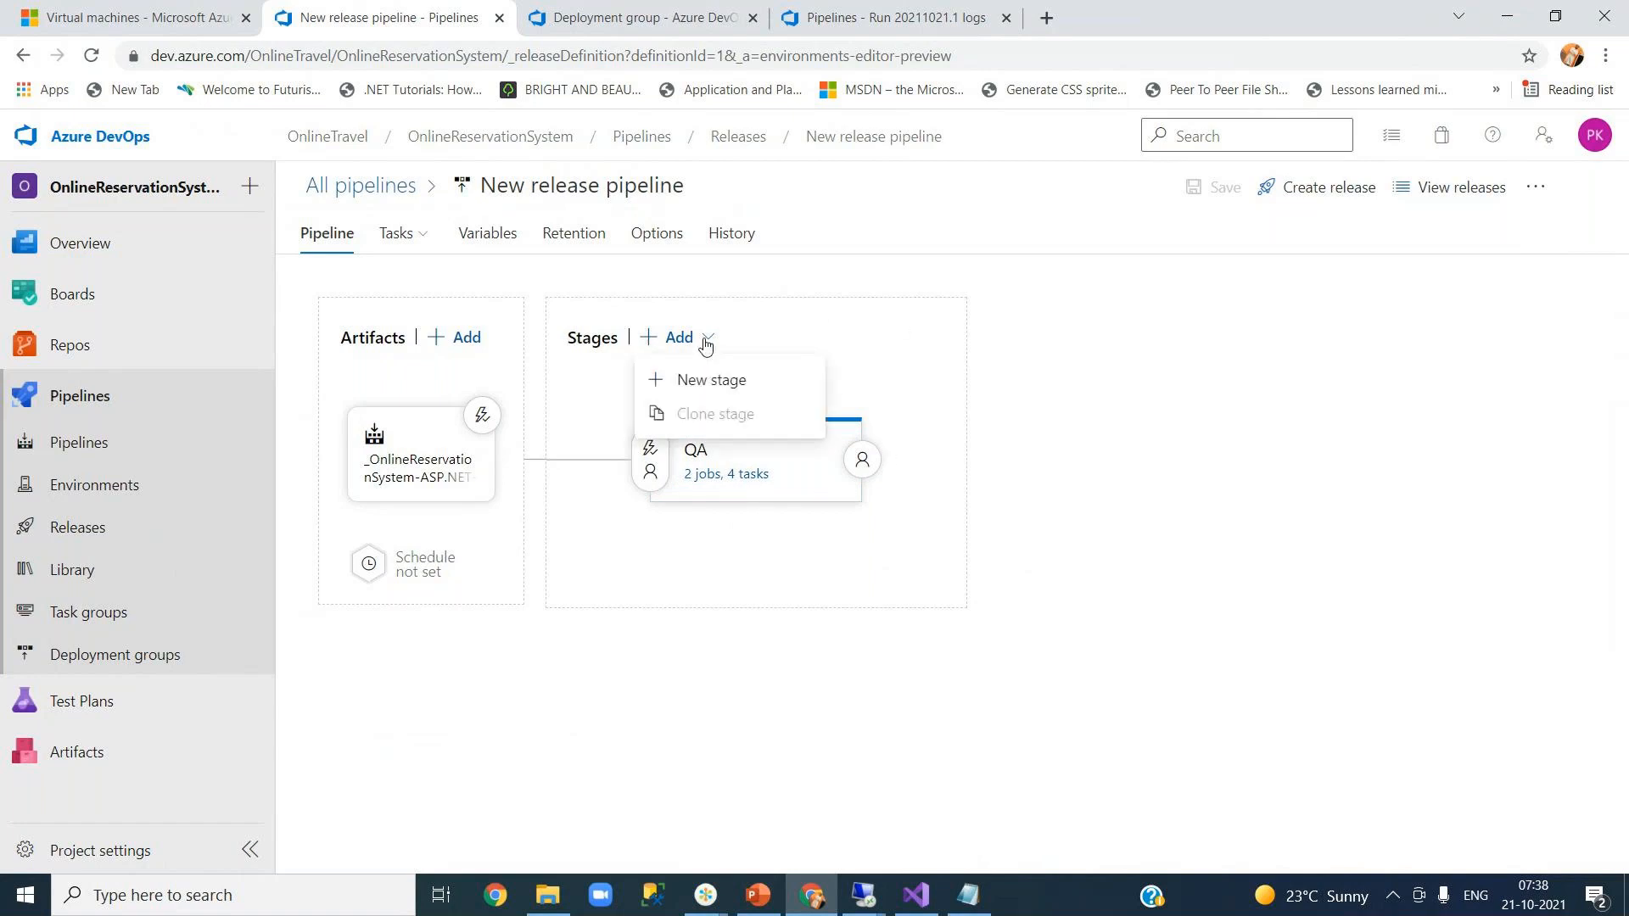
pyautogui.click(916, 363)
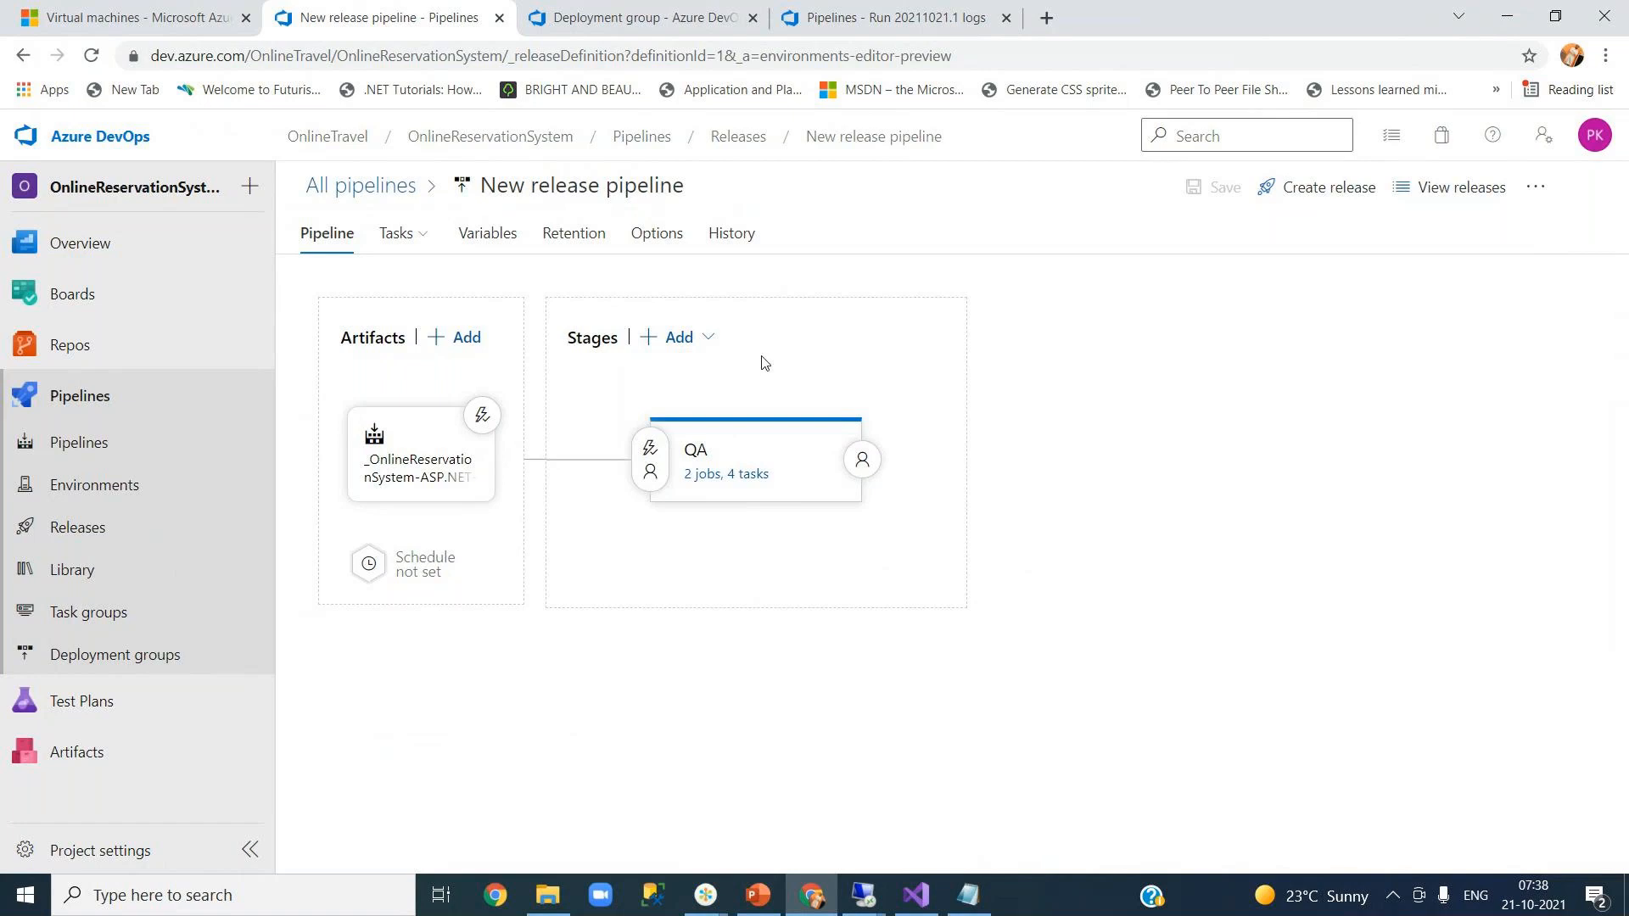
pyautogui.moveTo(727, 532)
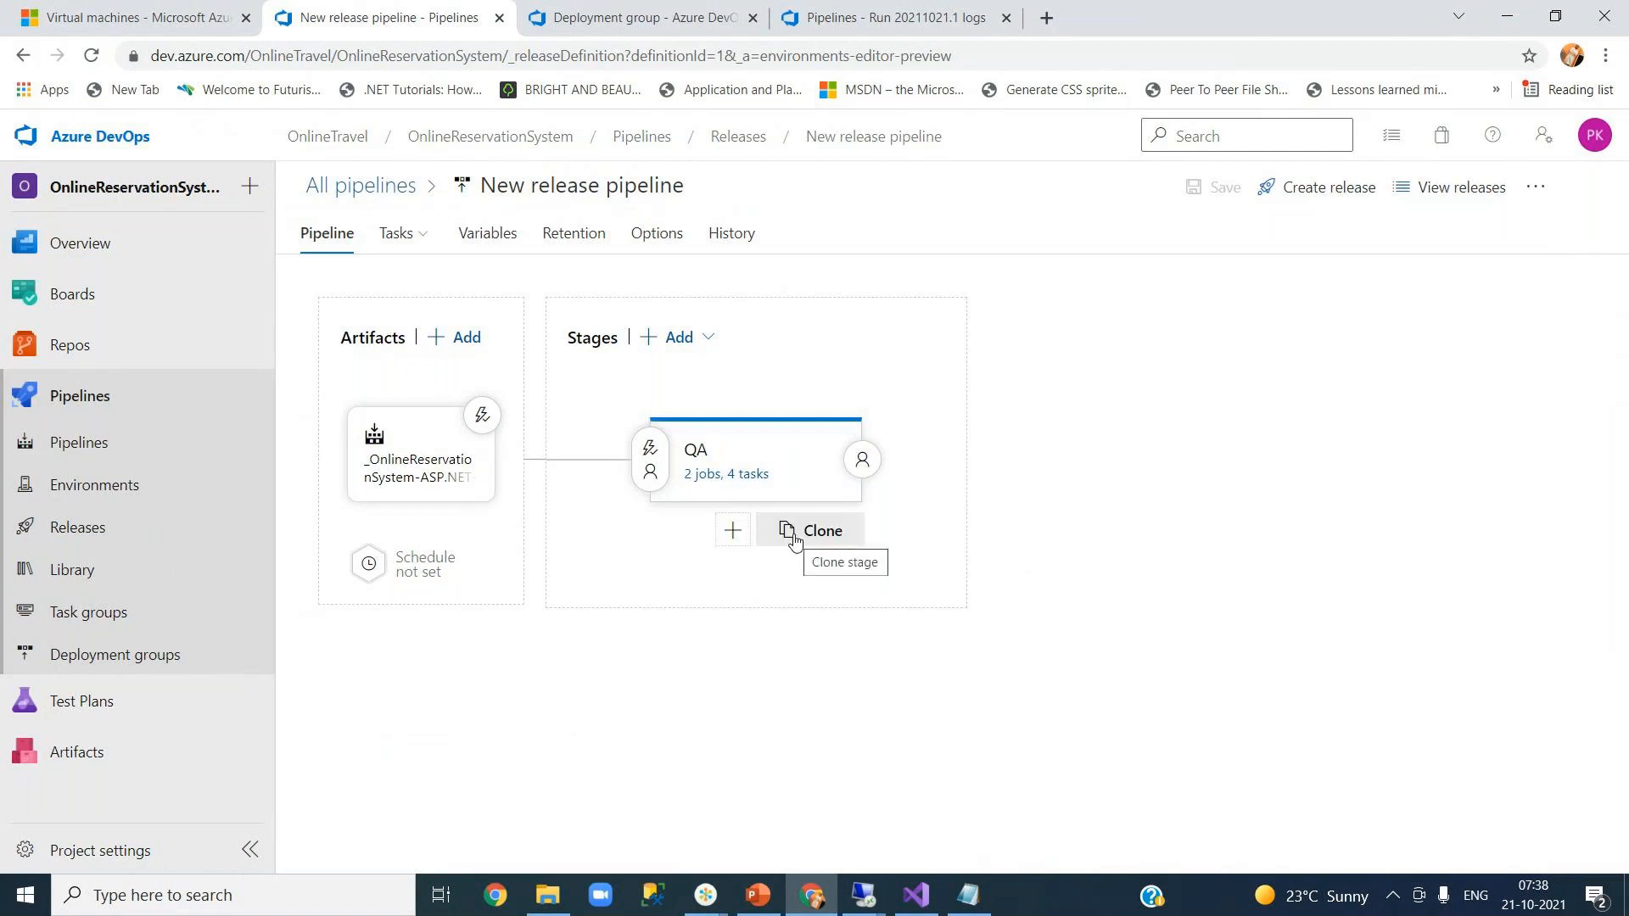
pyautogui.click(796, 538)
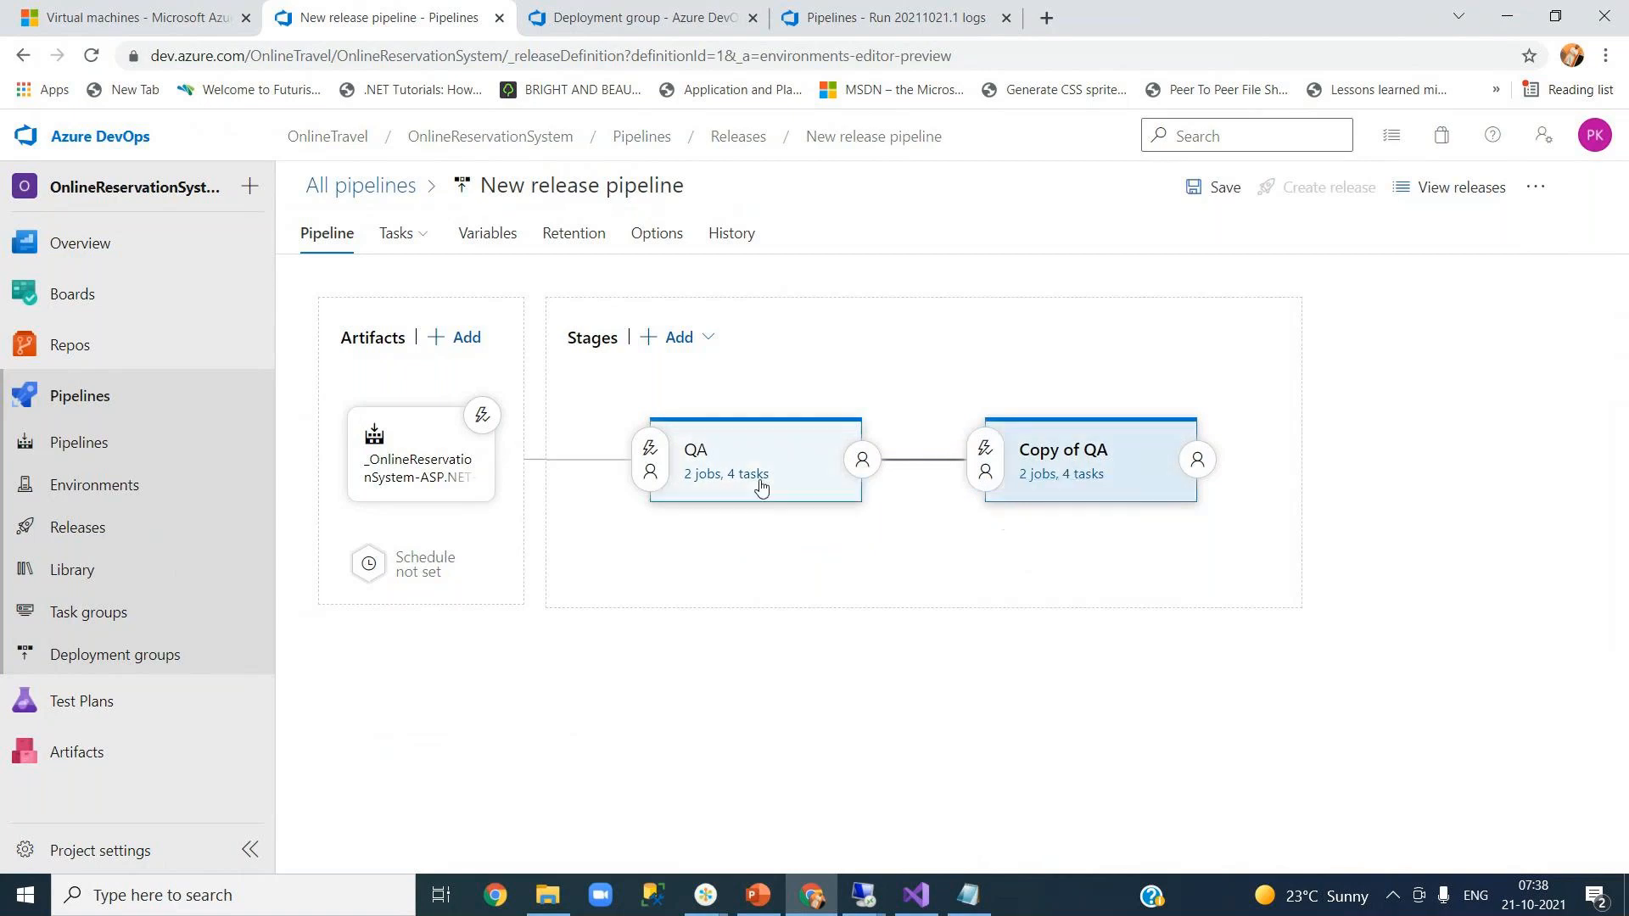
# - Review the copied stage's Web Deployment and API jobs and their IIS deploy tasks
pyautogui.click(1060, 475)
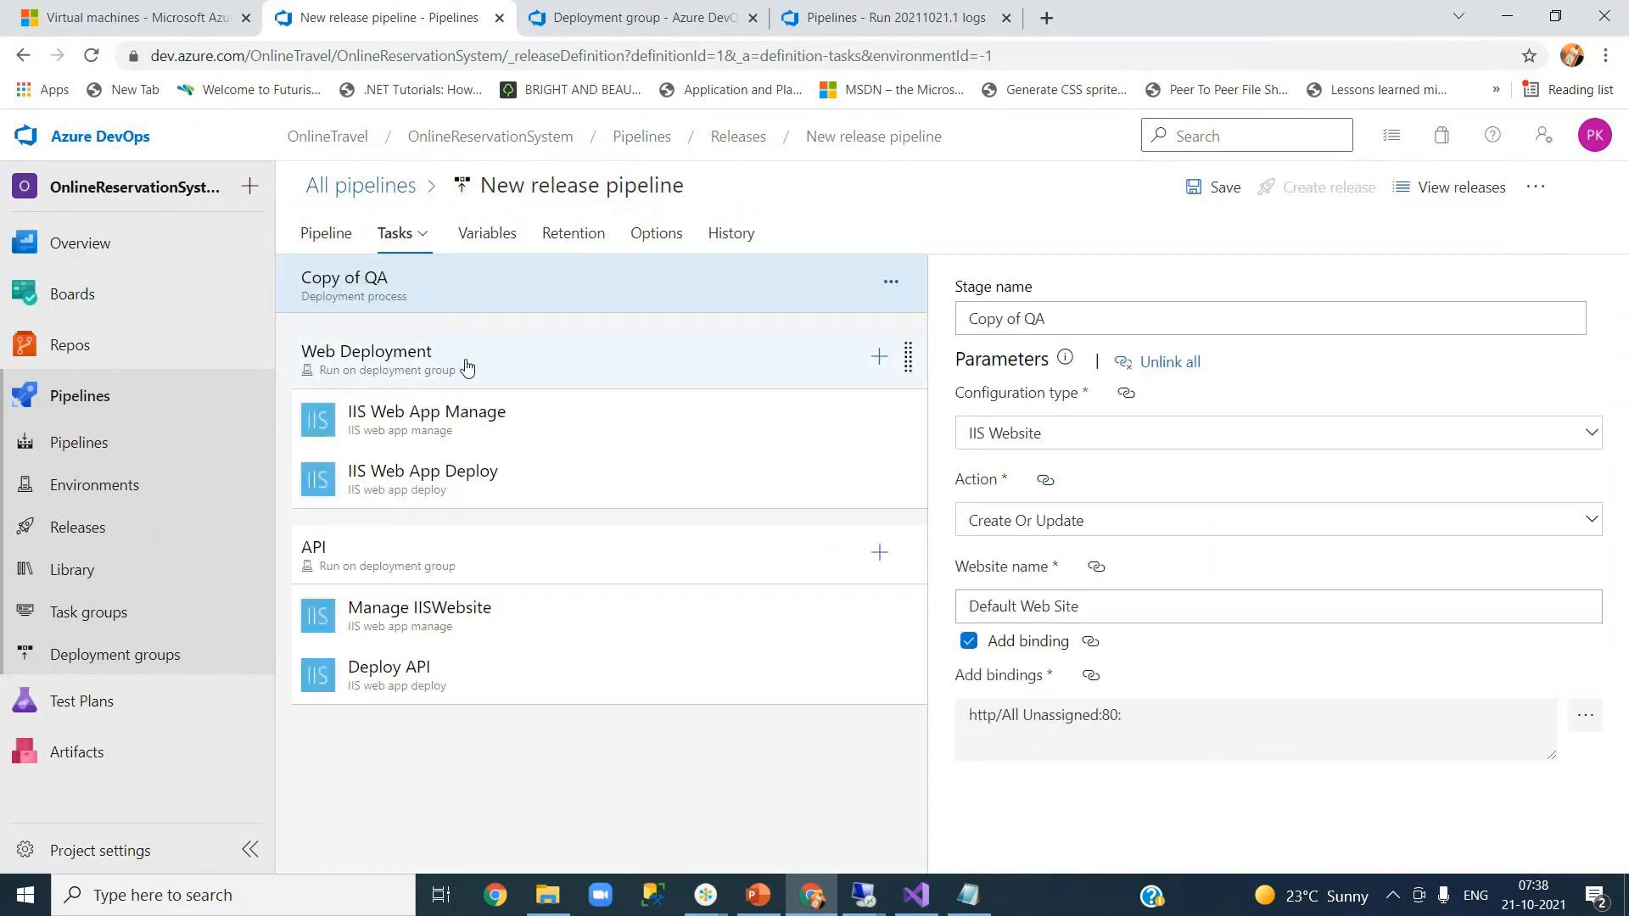
pyautogui.click(574, 379)
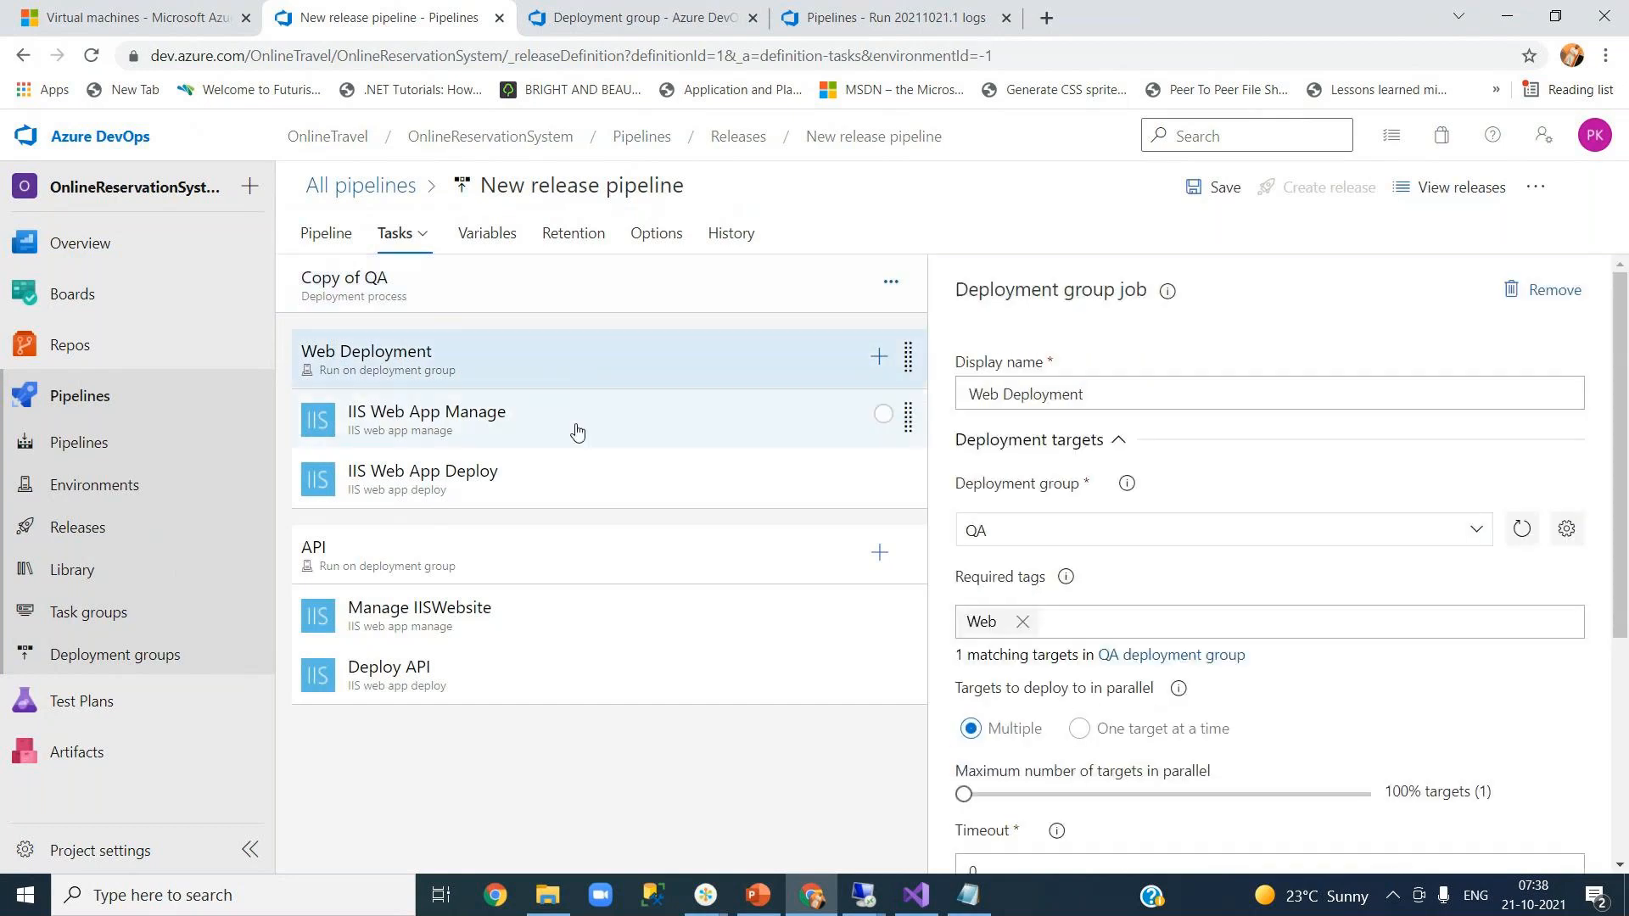
pyautogui.click(582, 482)
pyautogui.click(569, 564)
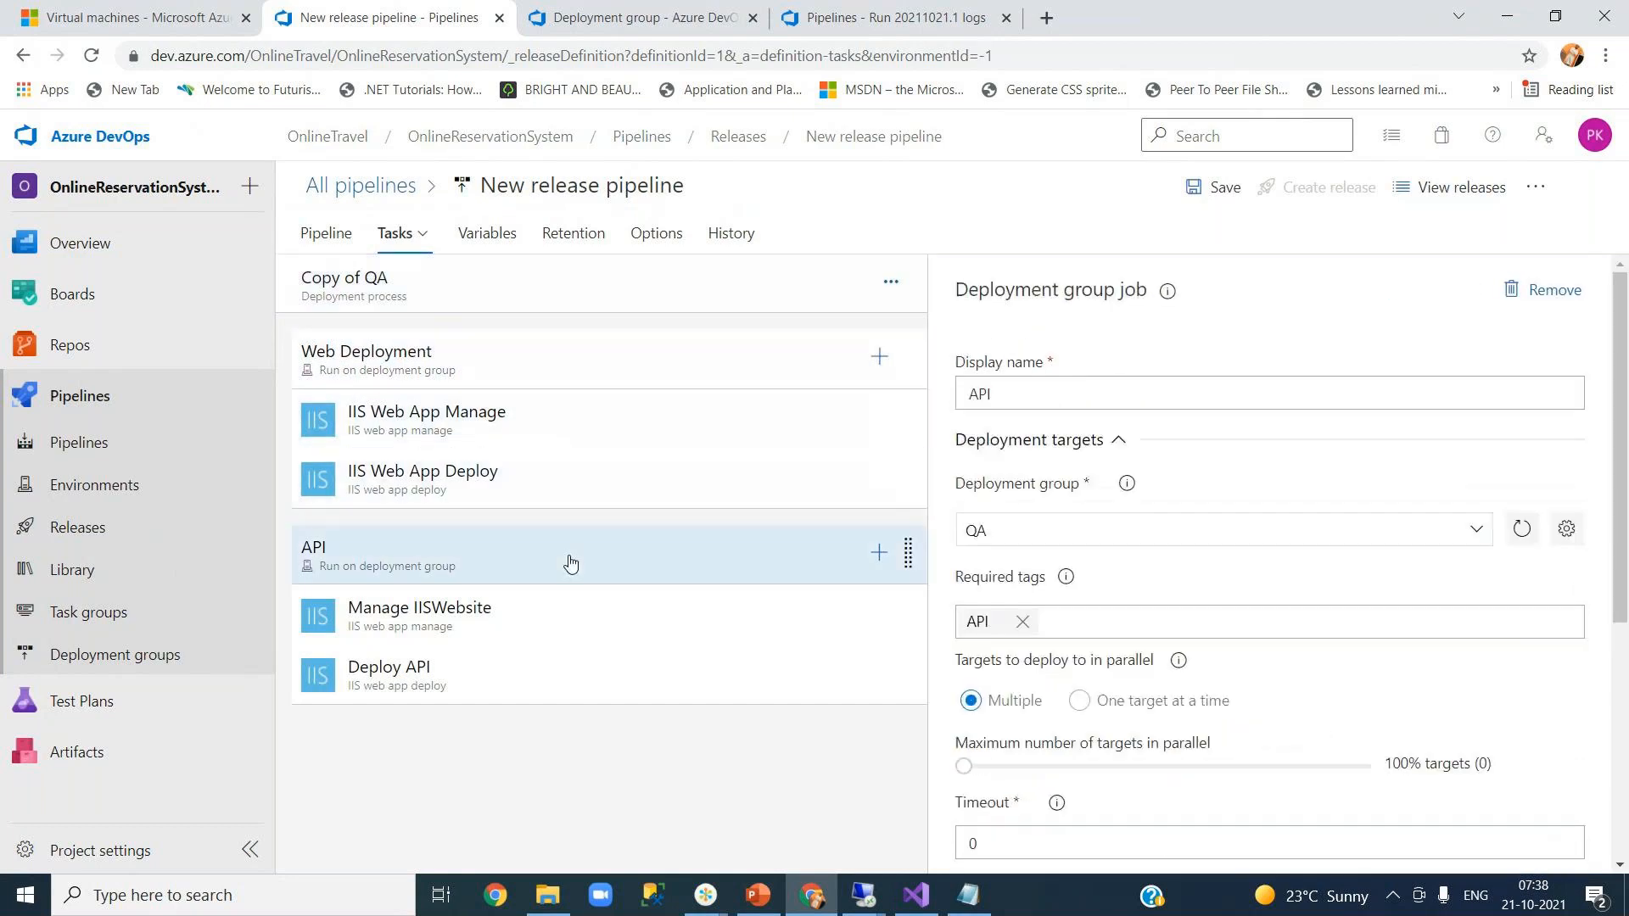
pyautogui.click(559, 614)
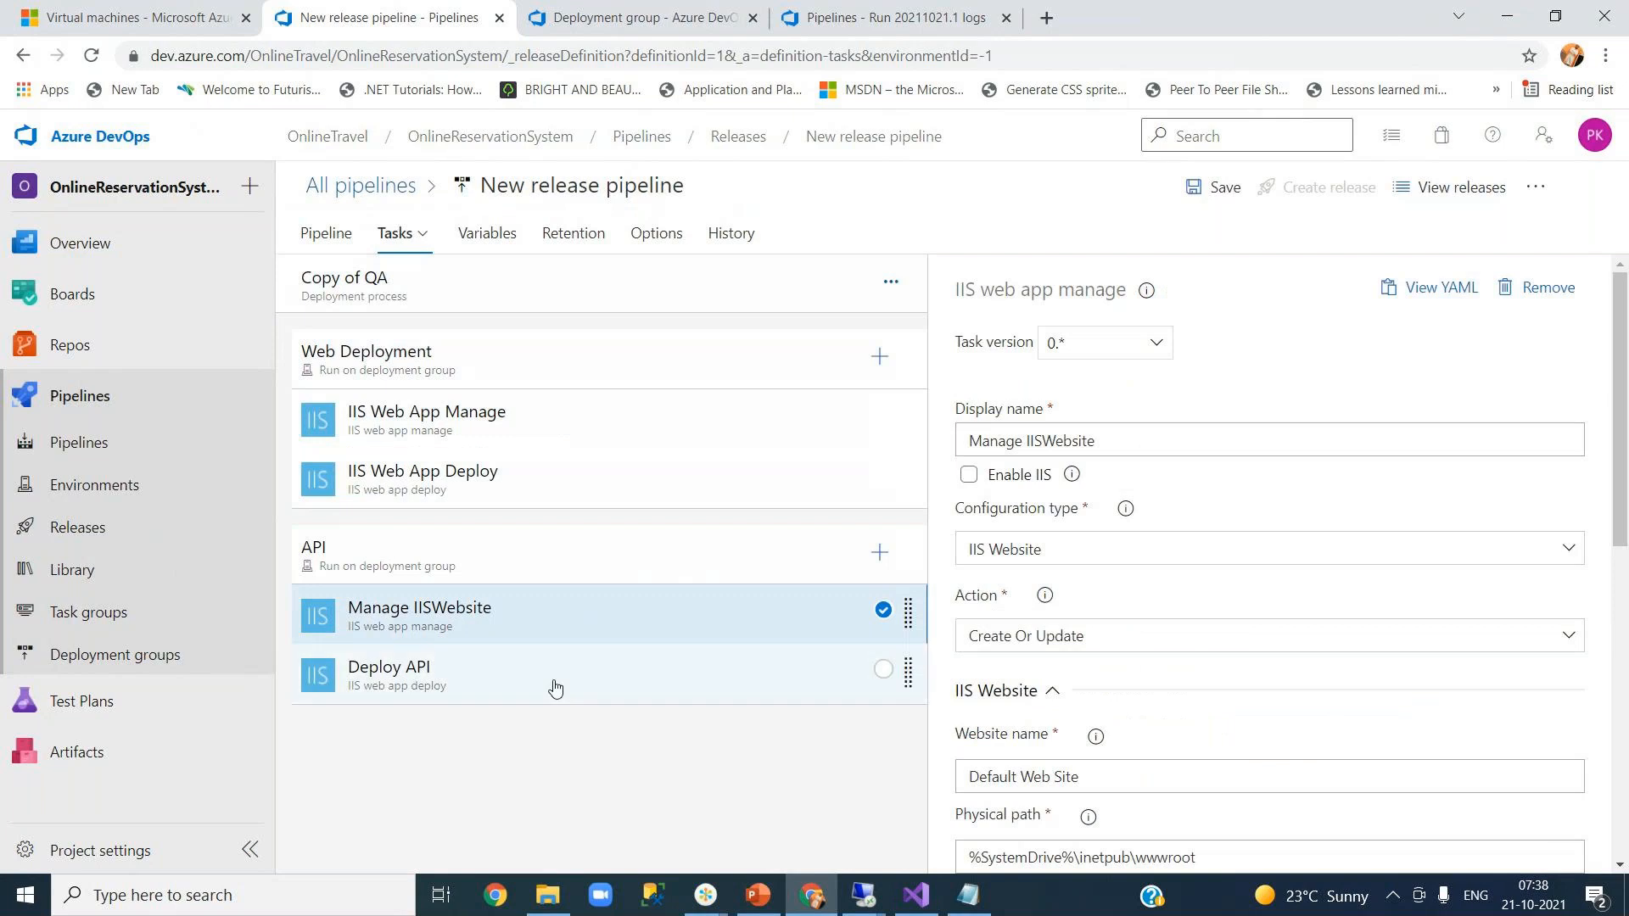
pyautogui.click(556, 687)
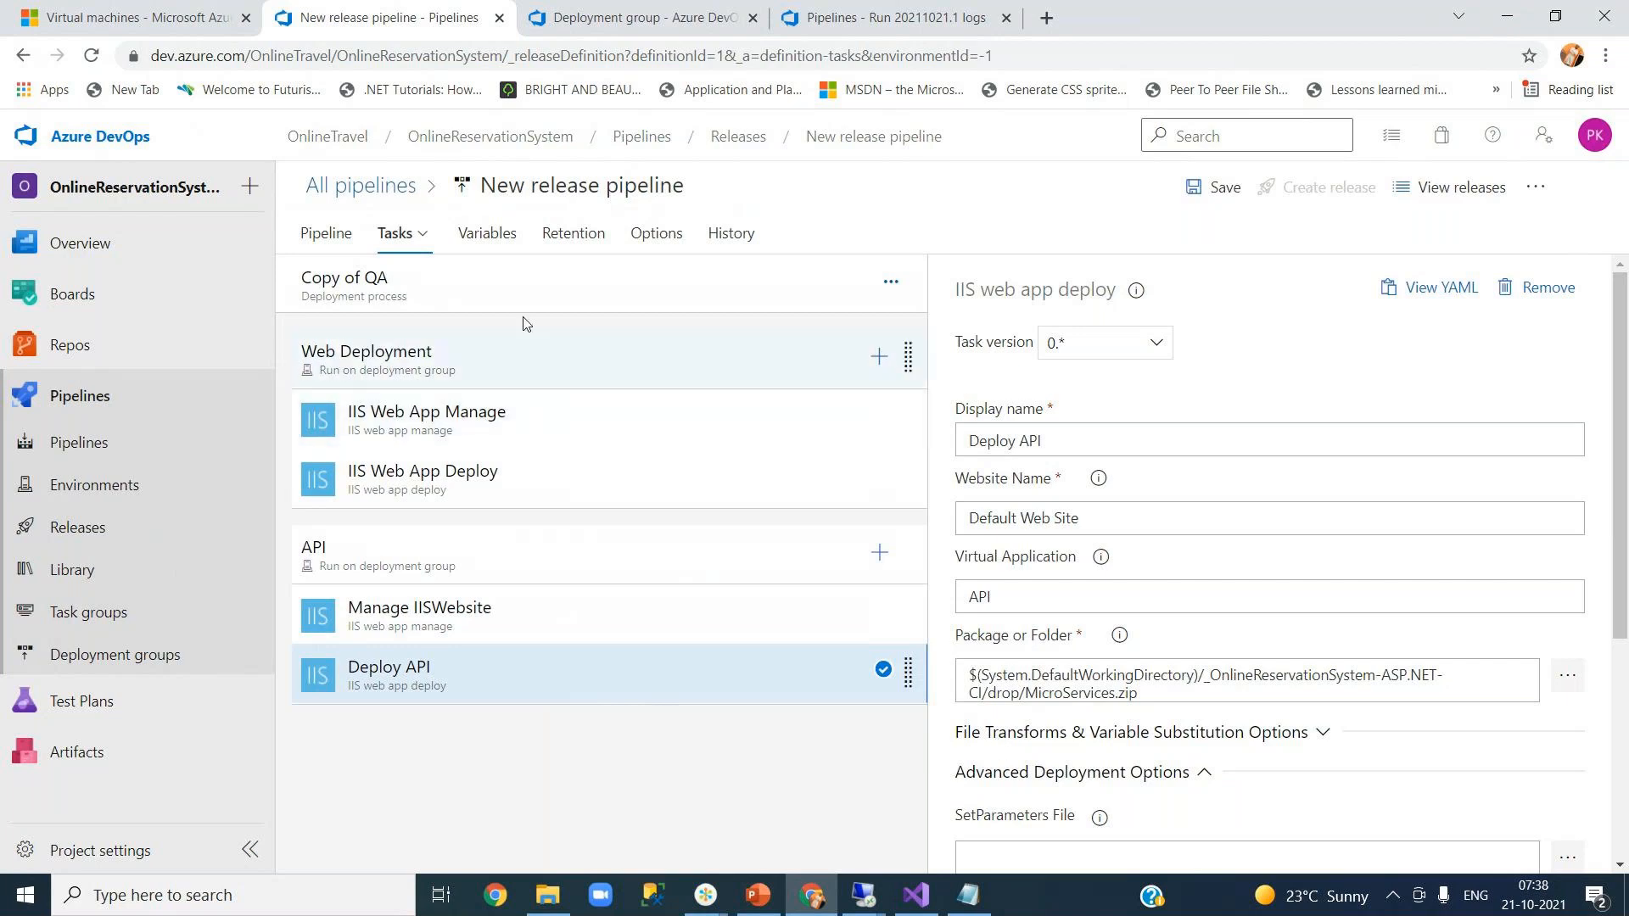
# - Rename the copied stage to Production
pyautogui.click(473, 294)
pyautogui.click(1074, 324)
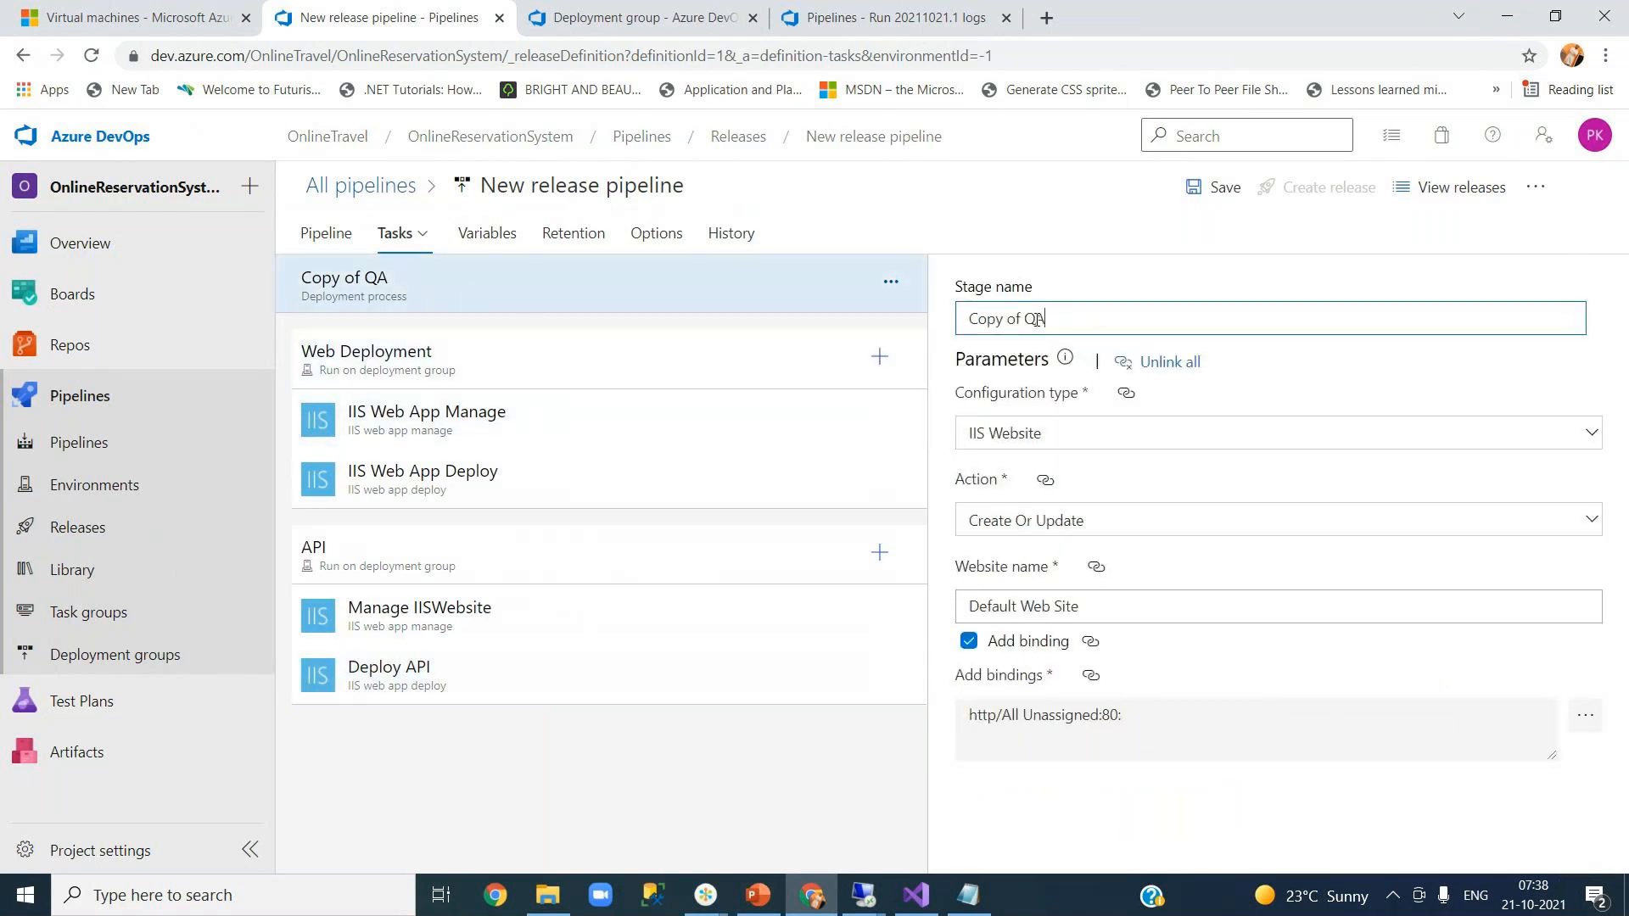
pyautogui.hotkey('ctrl', 'a')
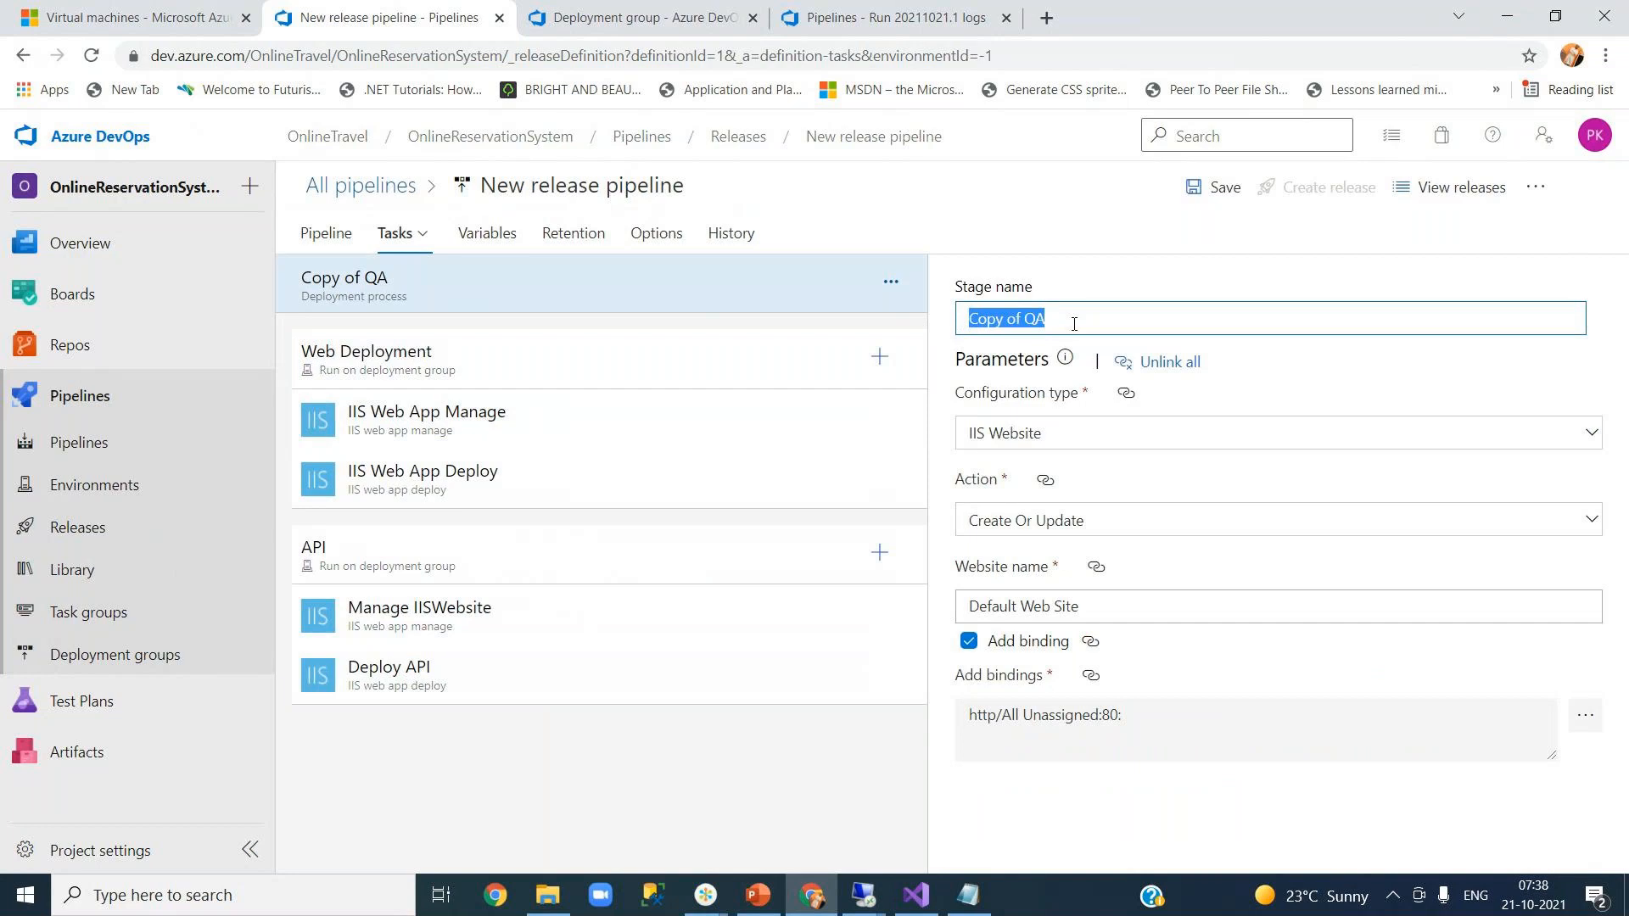
pyautogui.write('Production')
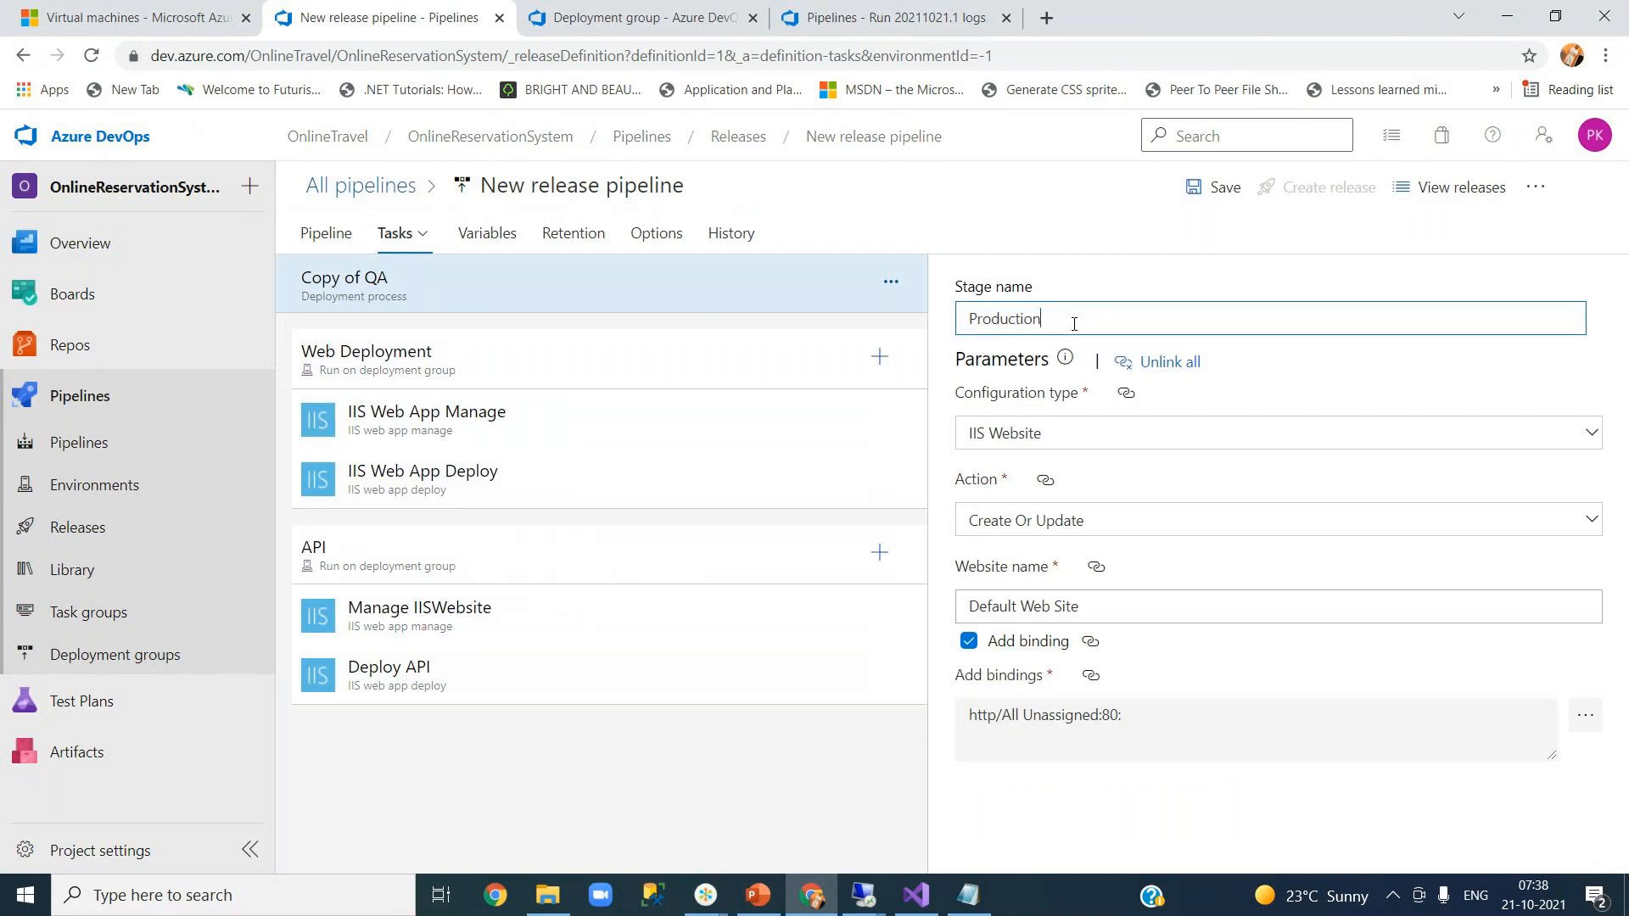
pyautogui.click(1108, 283)
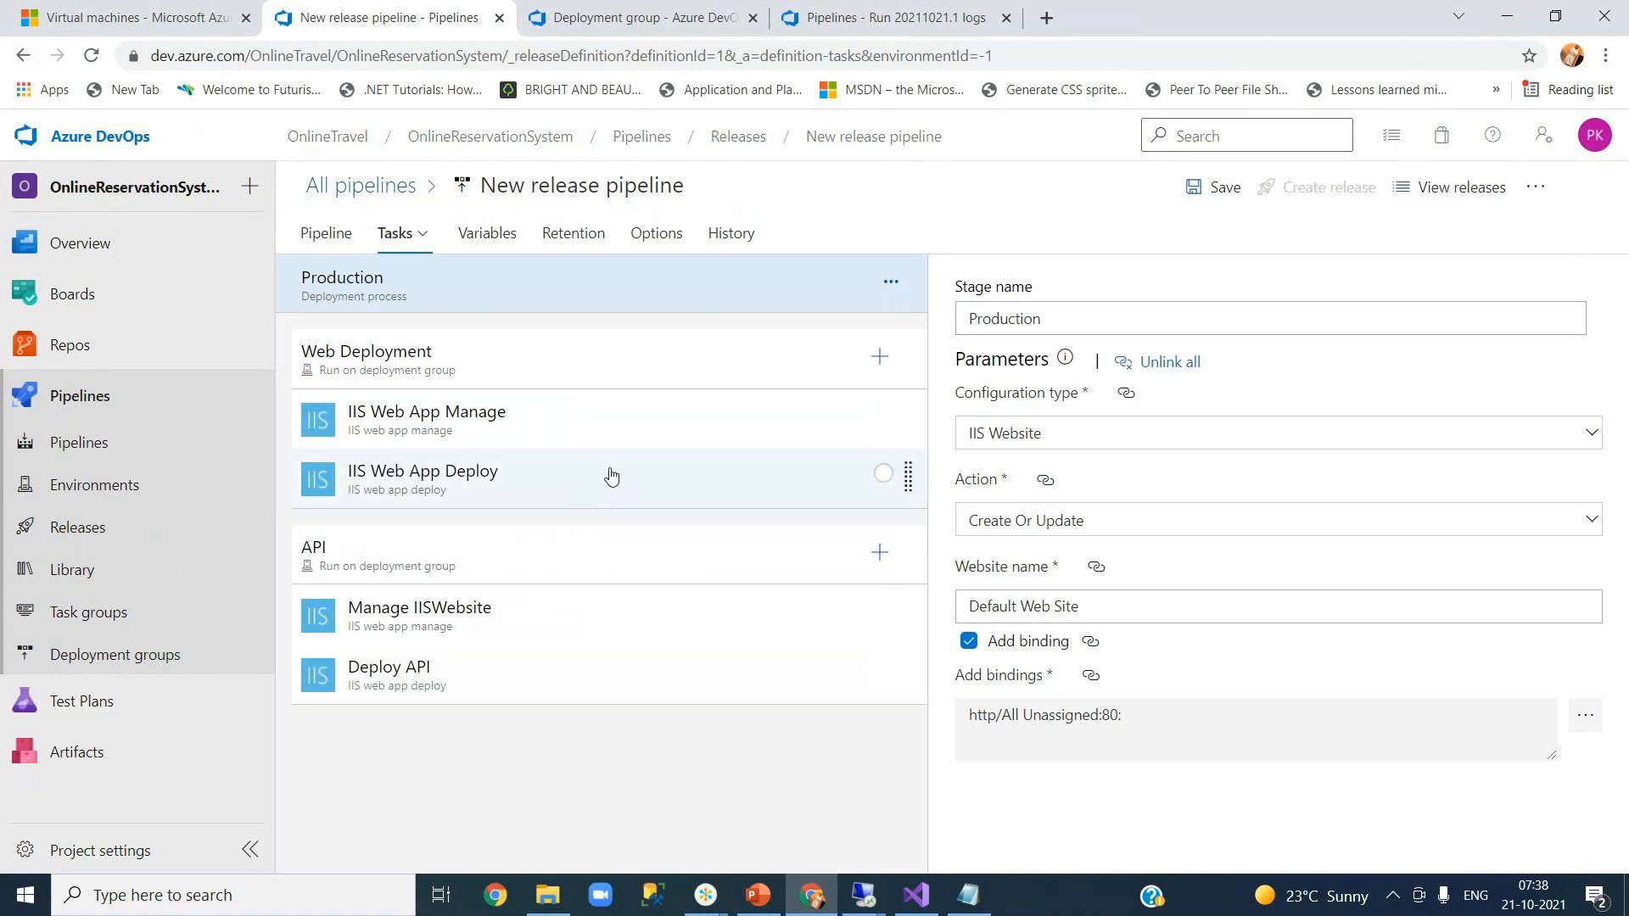
# - Check the Production Web Deployment job's deployment group options, leaving it unchanged
pyautogui.click(548, 377)
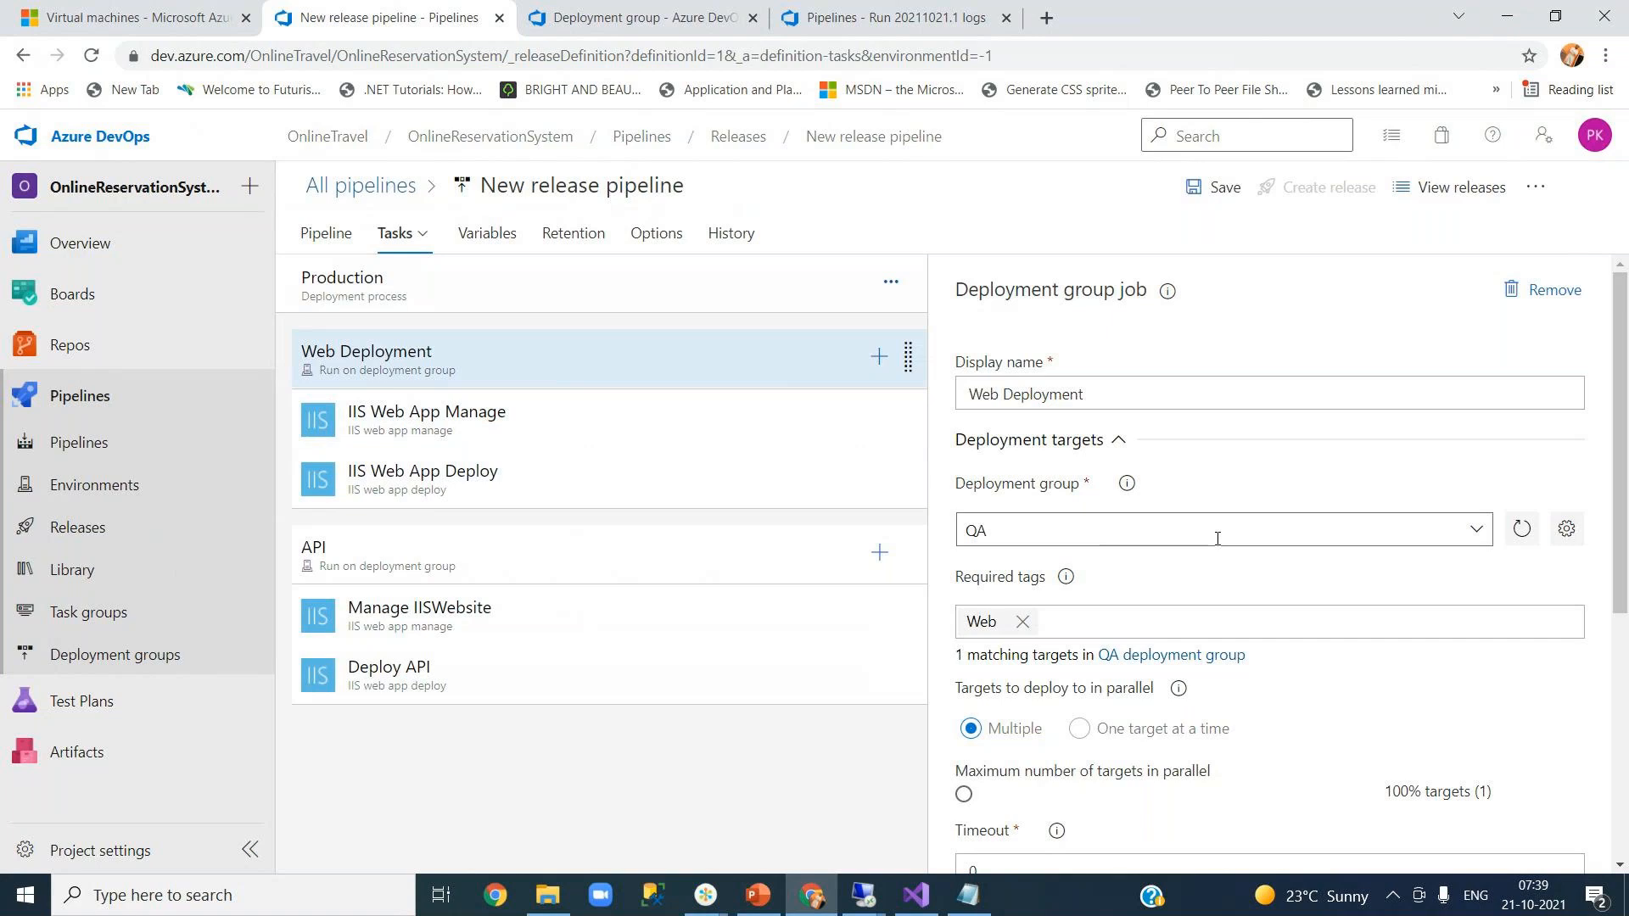
pyautogui.click(1475, 533)
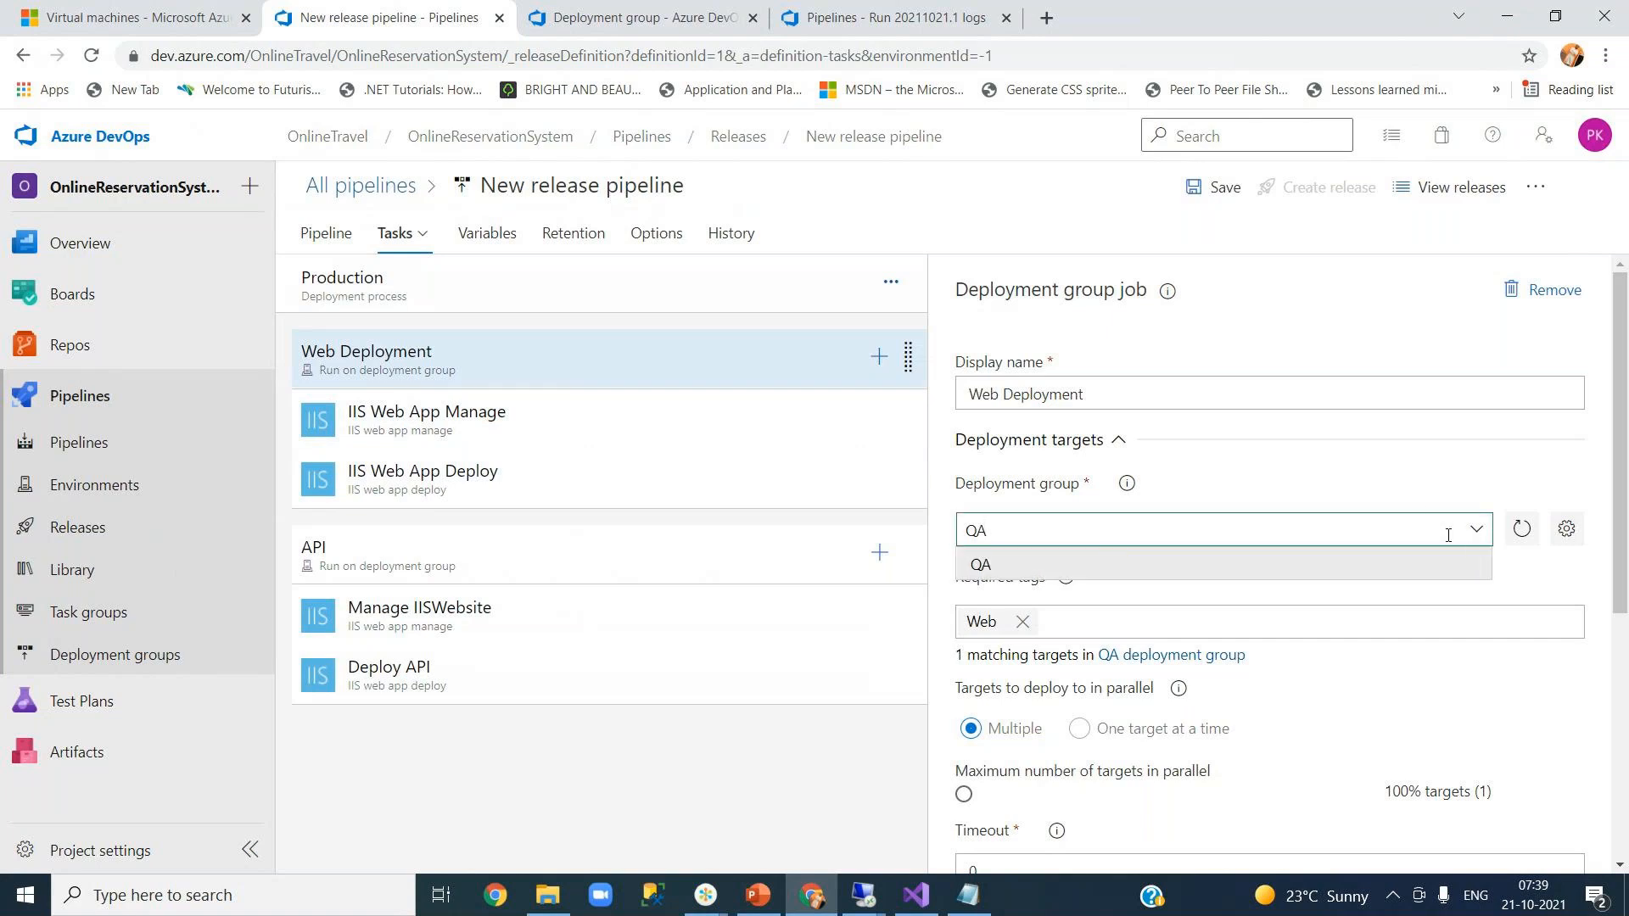
pyautogui.click(1404, 494)
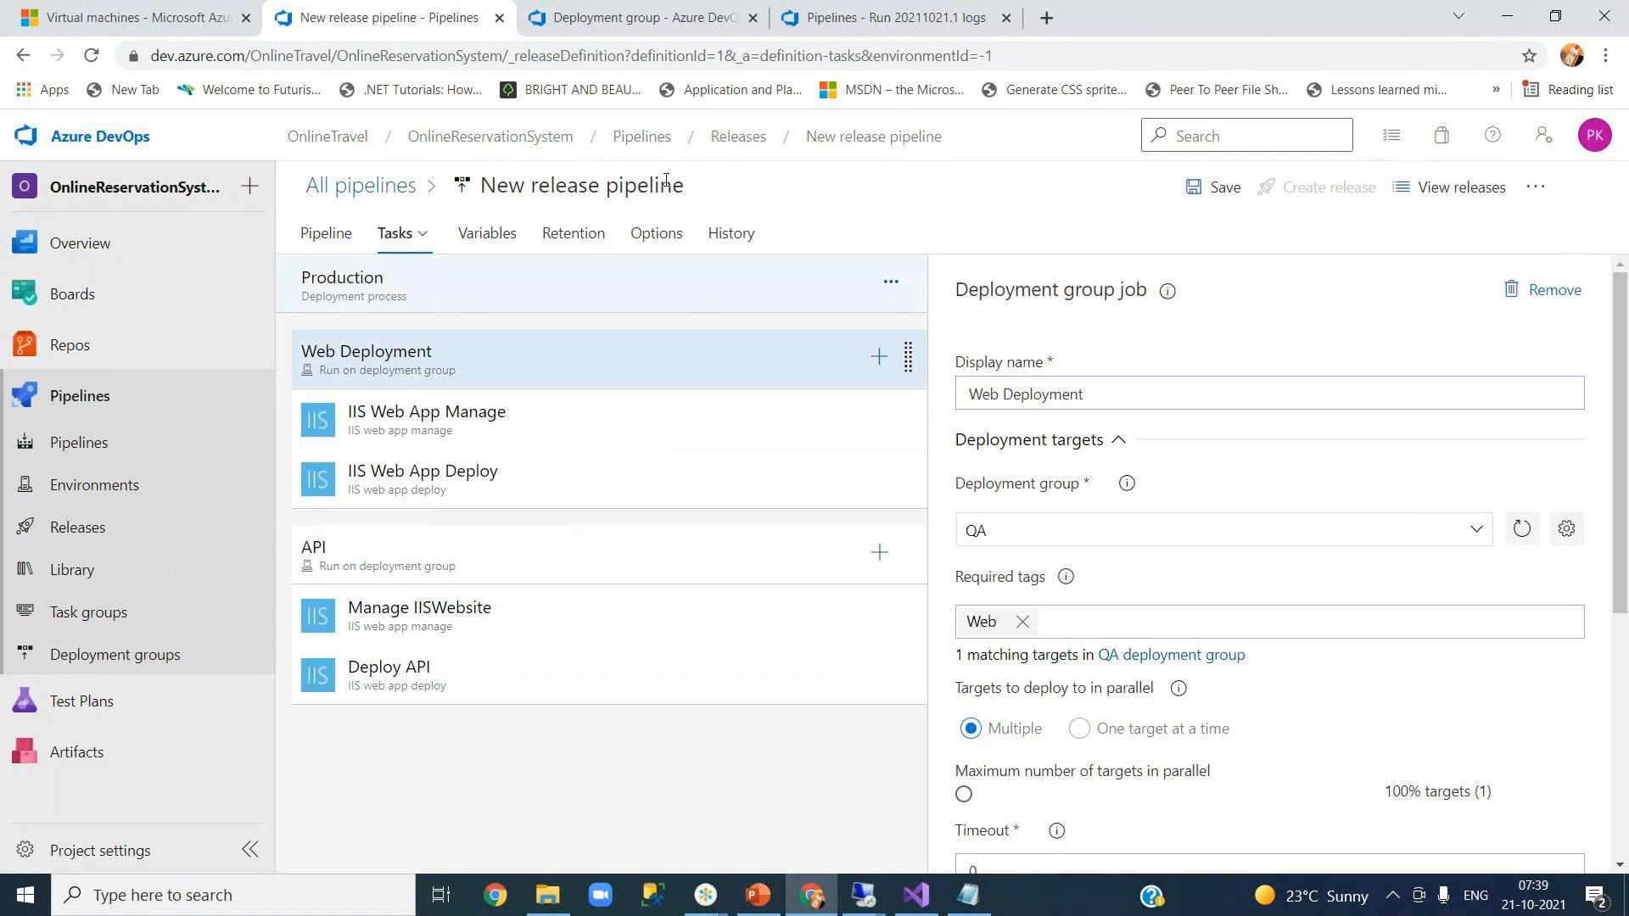
# - Create a Production deployment group described 'production servers' and scroll to its registration script
pyautogui.click(636, 20)
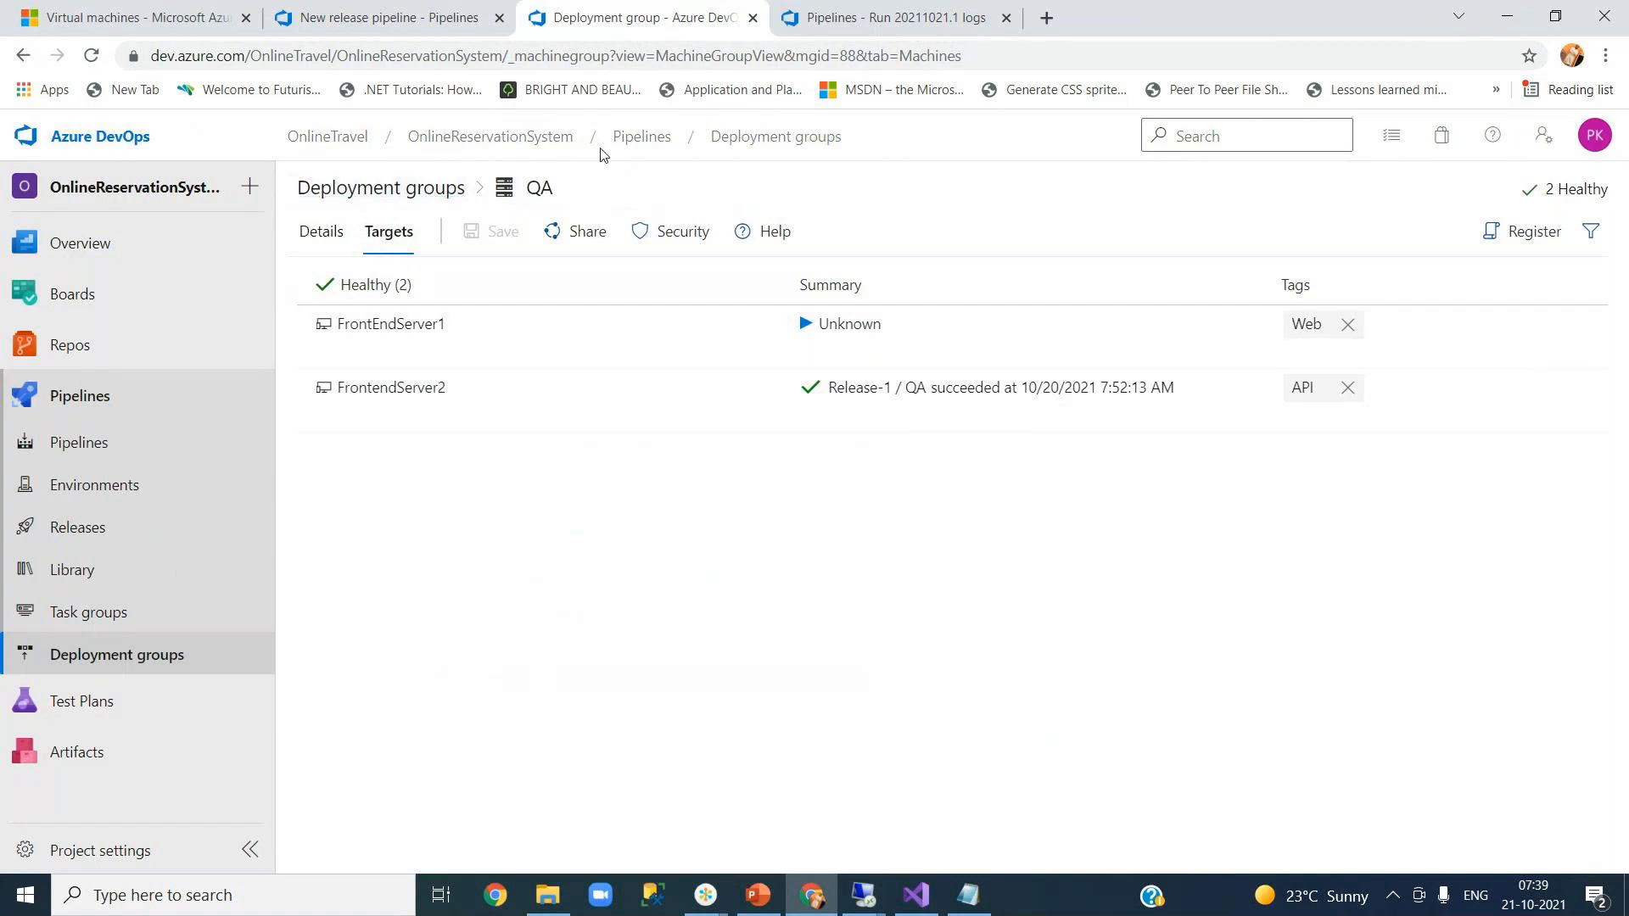
pyautogui.click(628, 149)
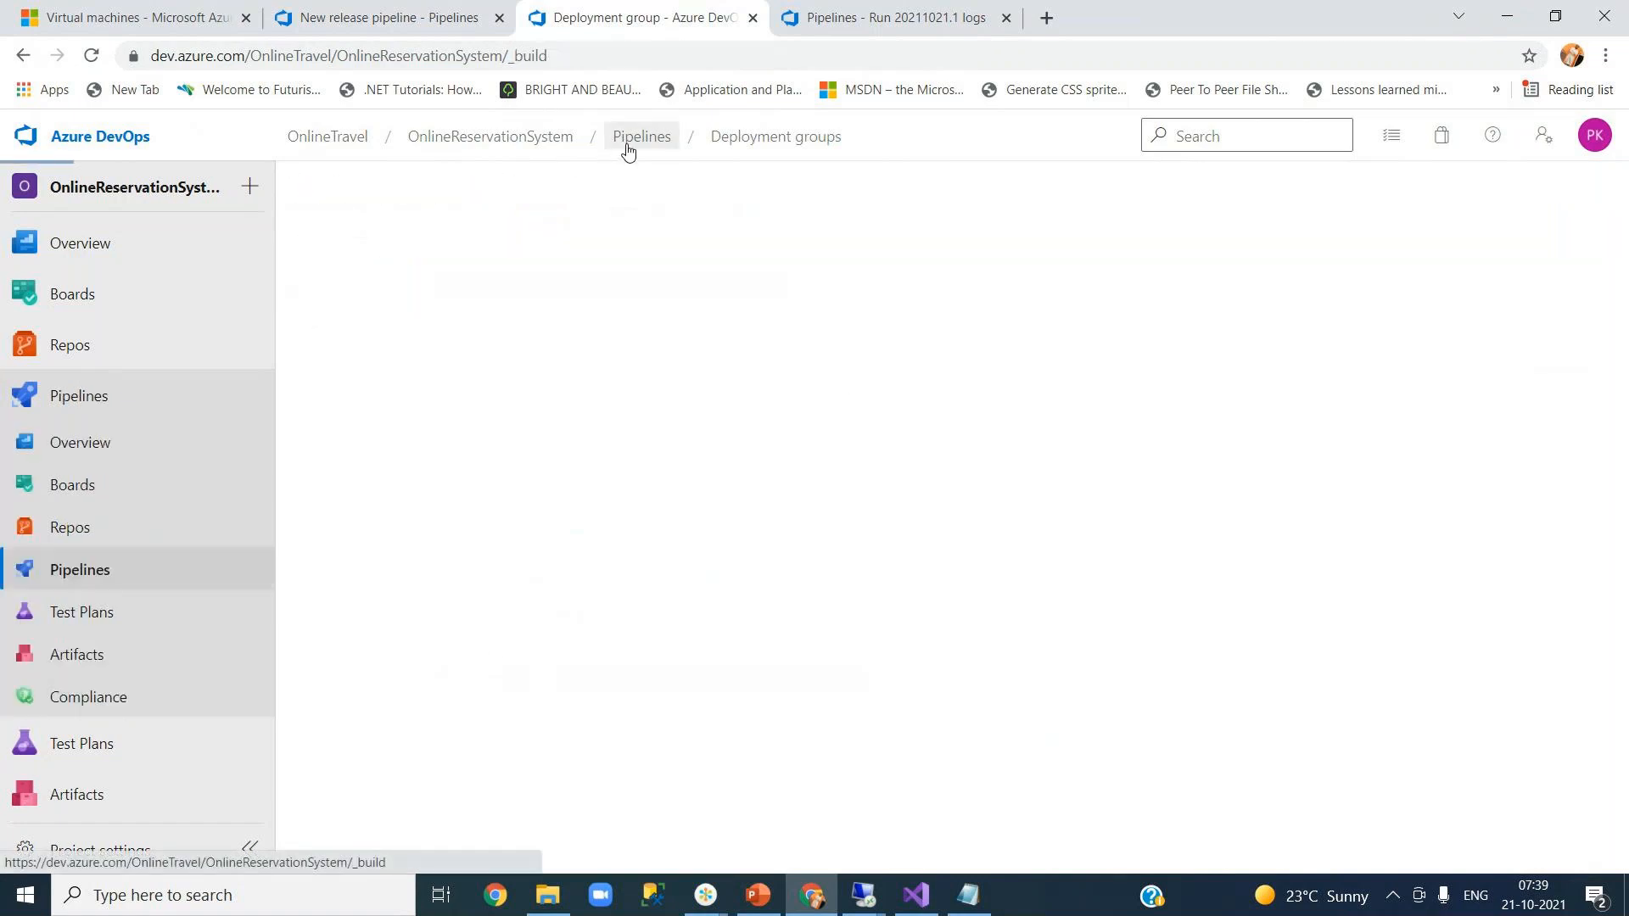
pyautogui.click(152, 664)
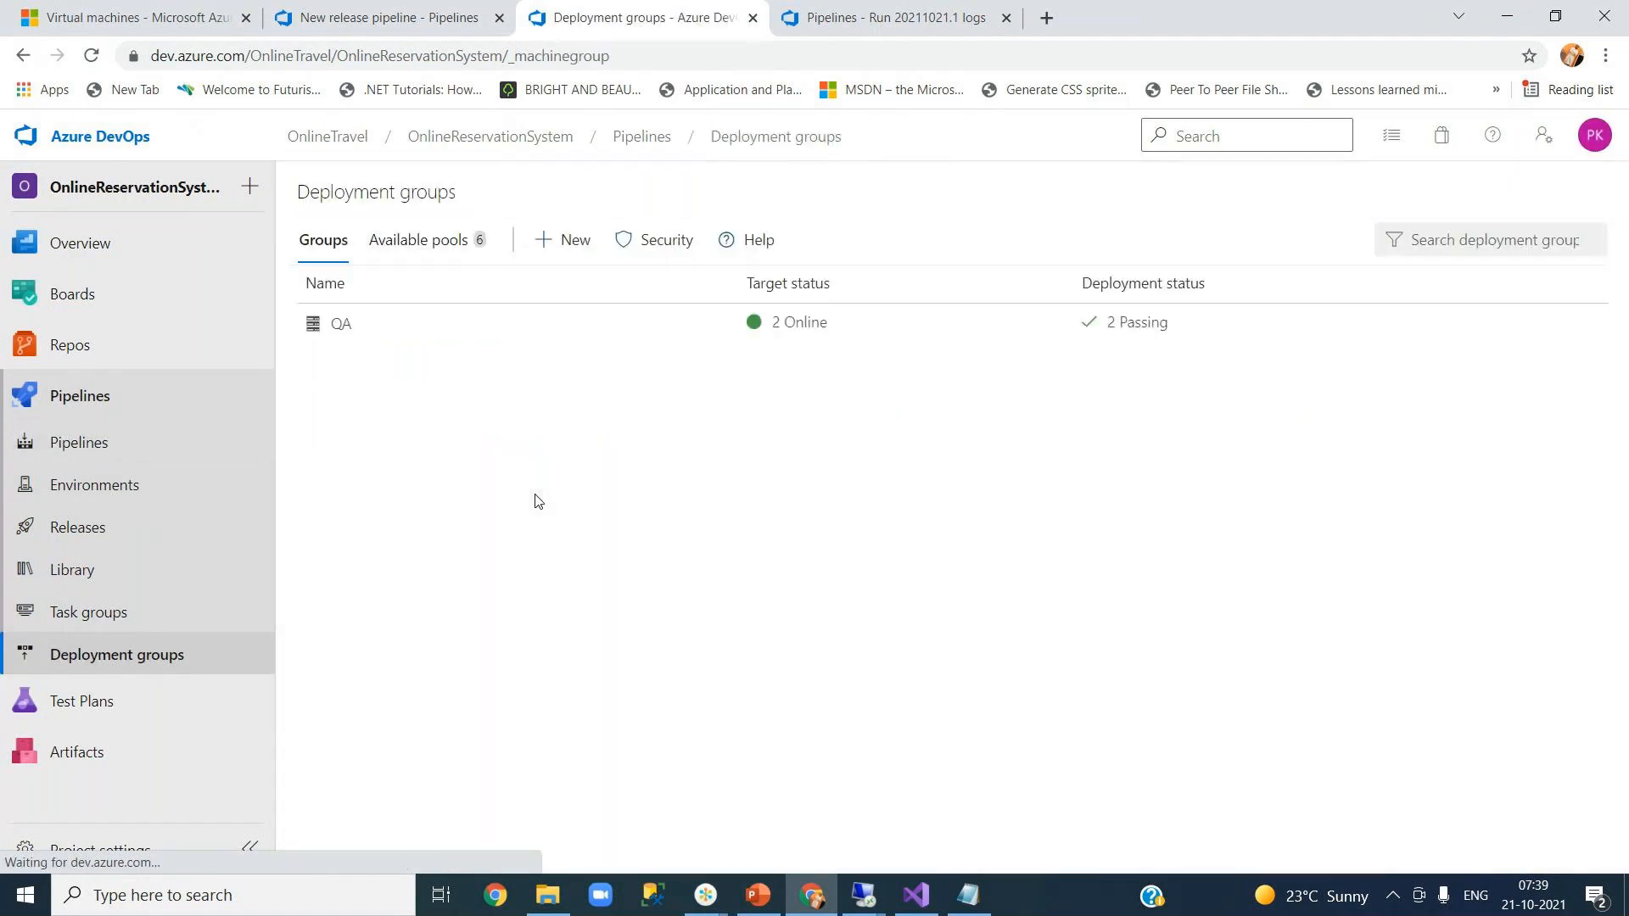
pyautogui.click(535, 246)
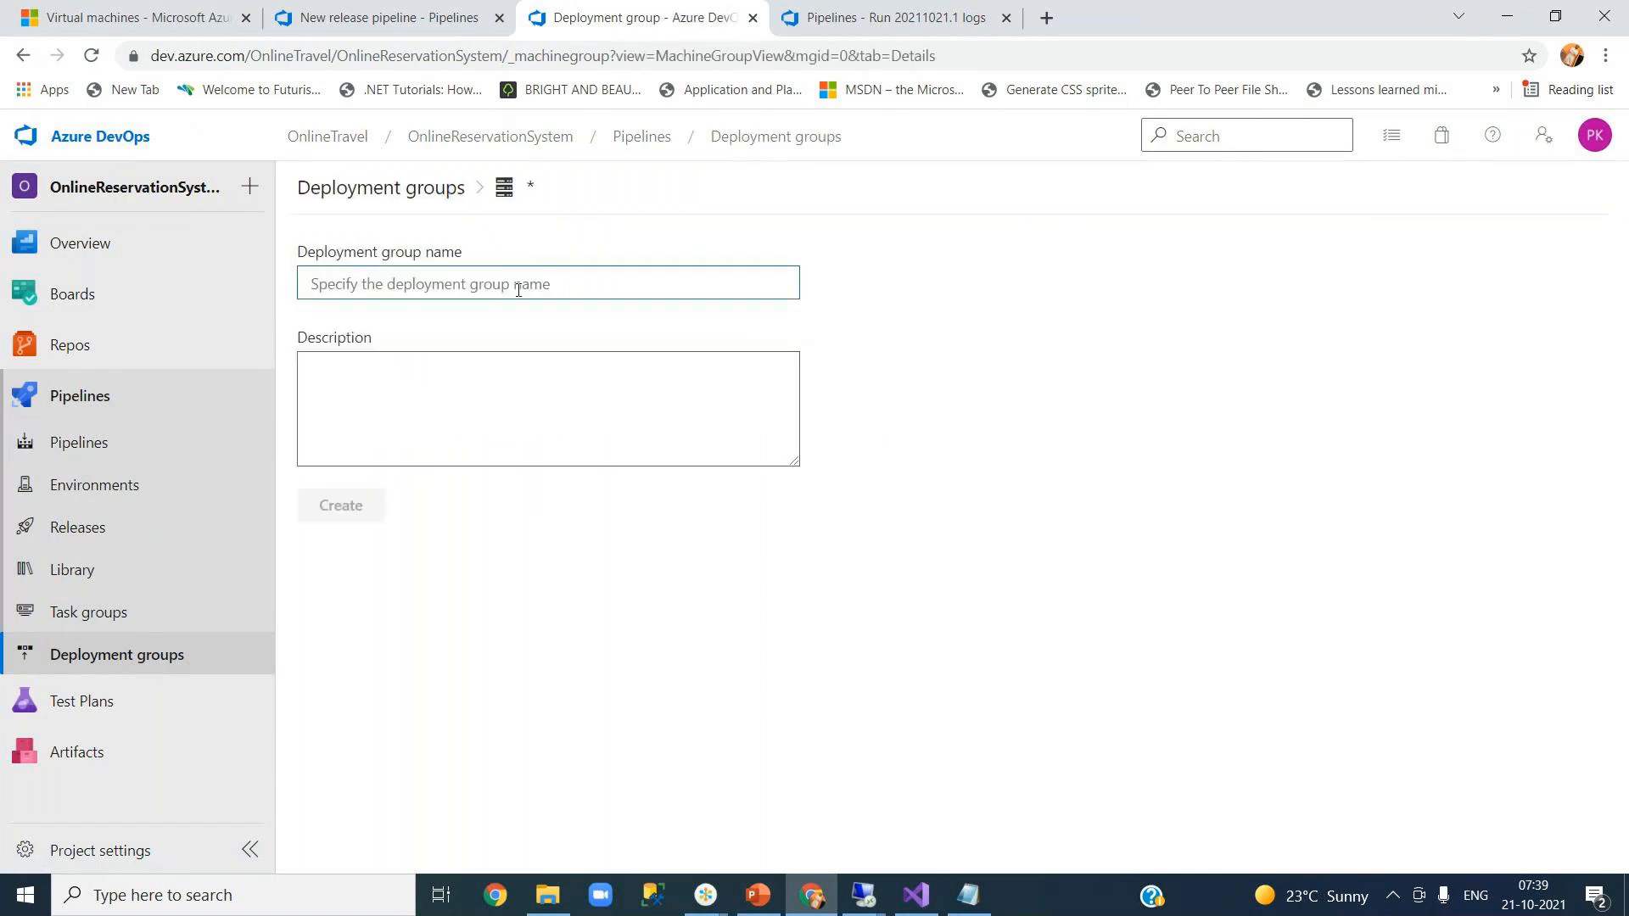
pyautogui.write('Production')
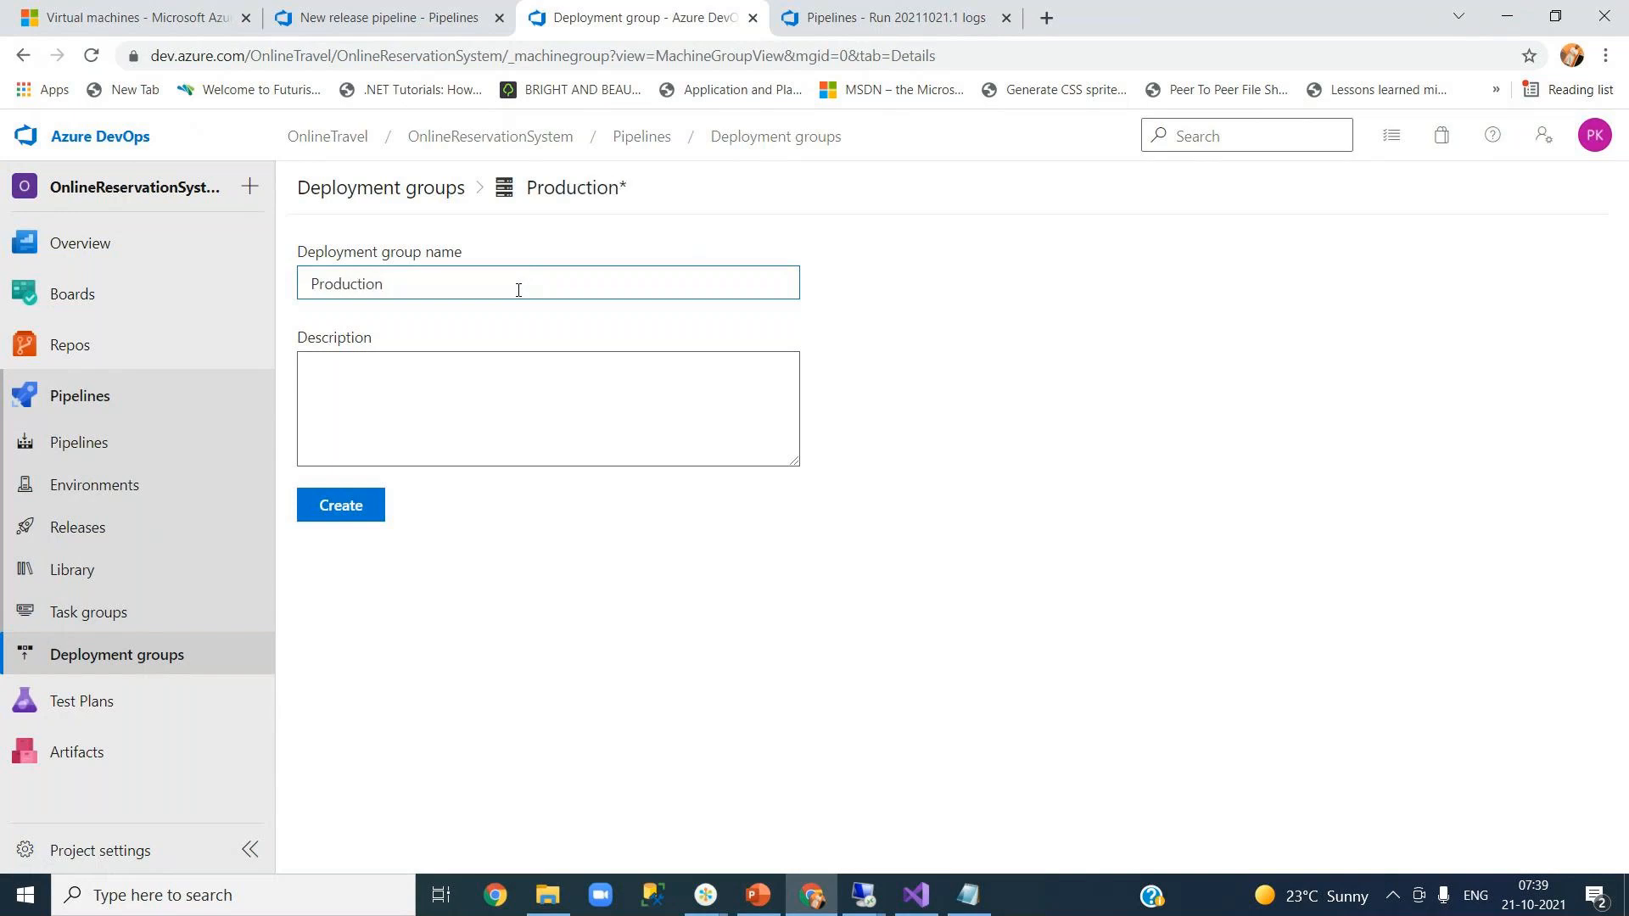
pyautogui.click(462, 370)
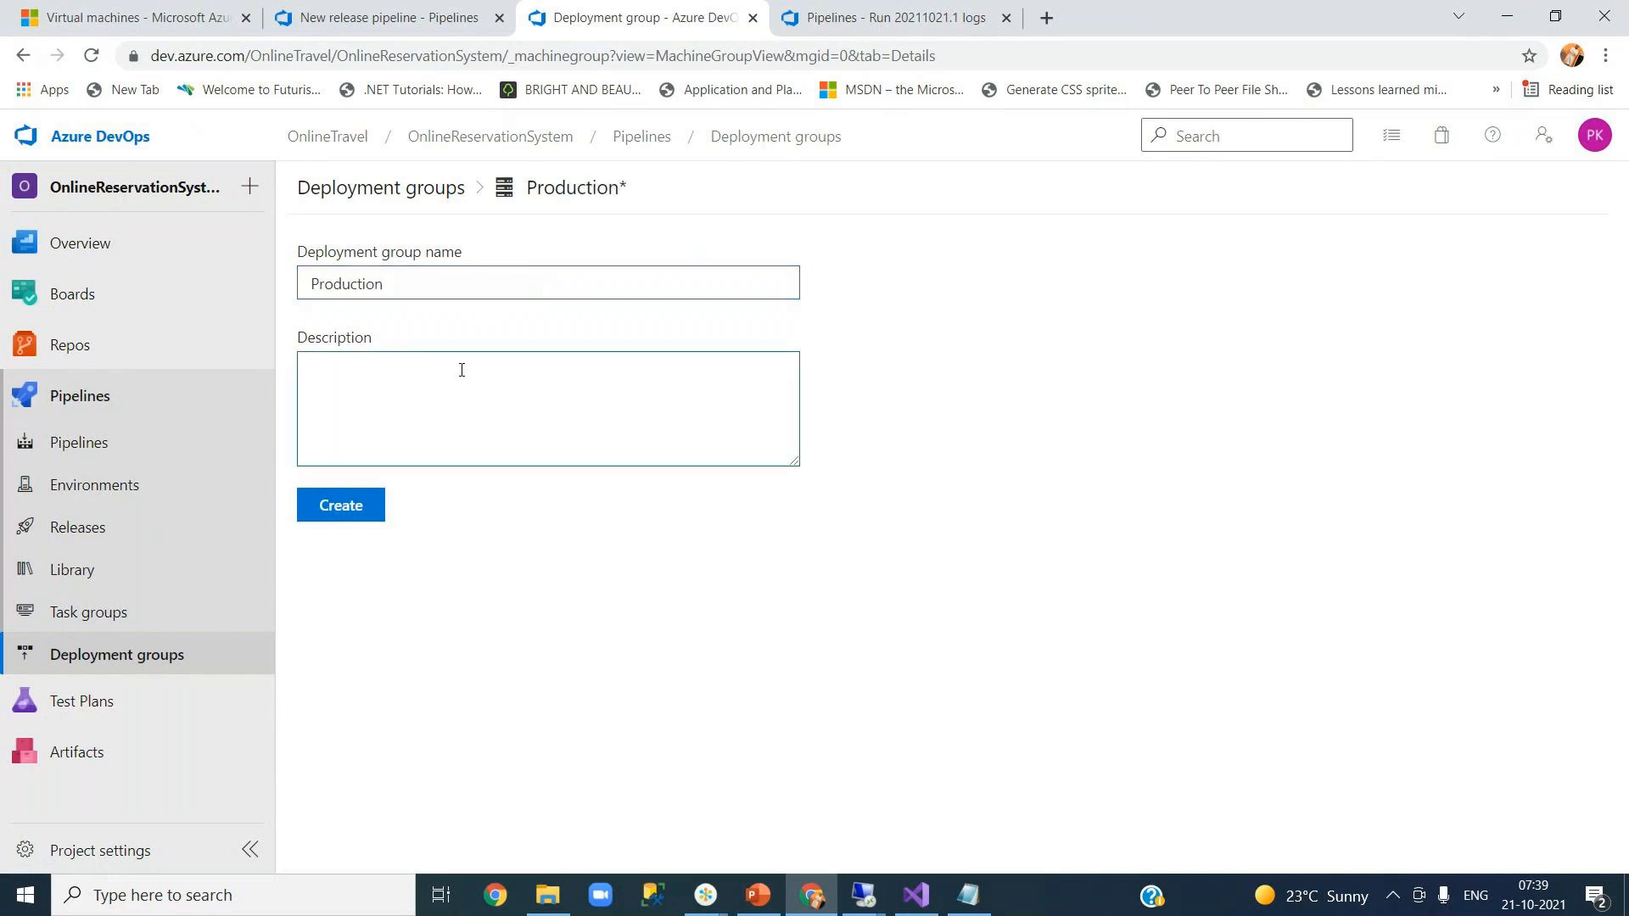
pyautogui.write('production servers')
pyautogui.click(355, 519)
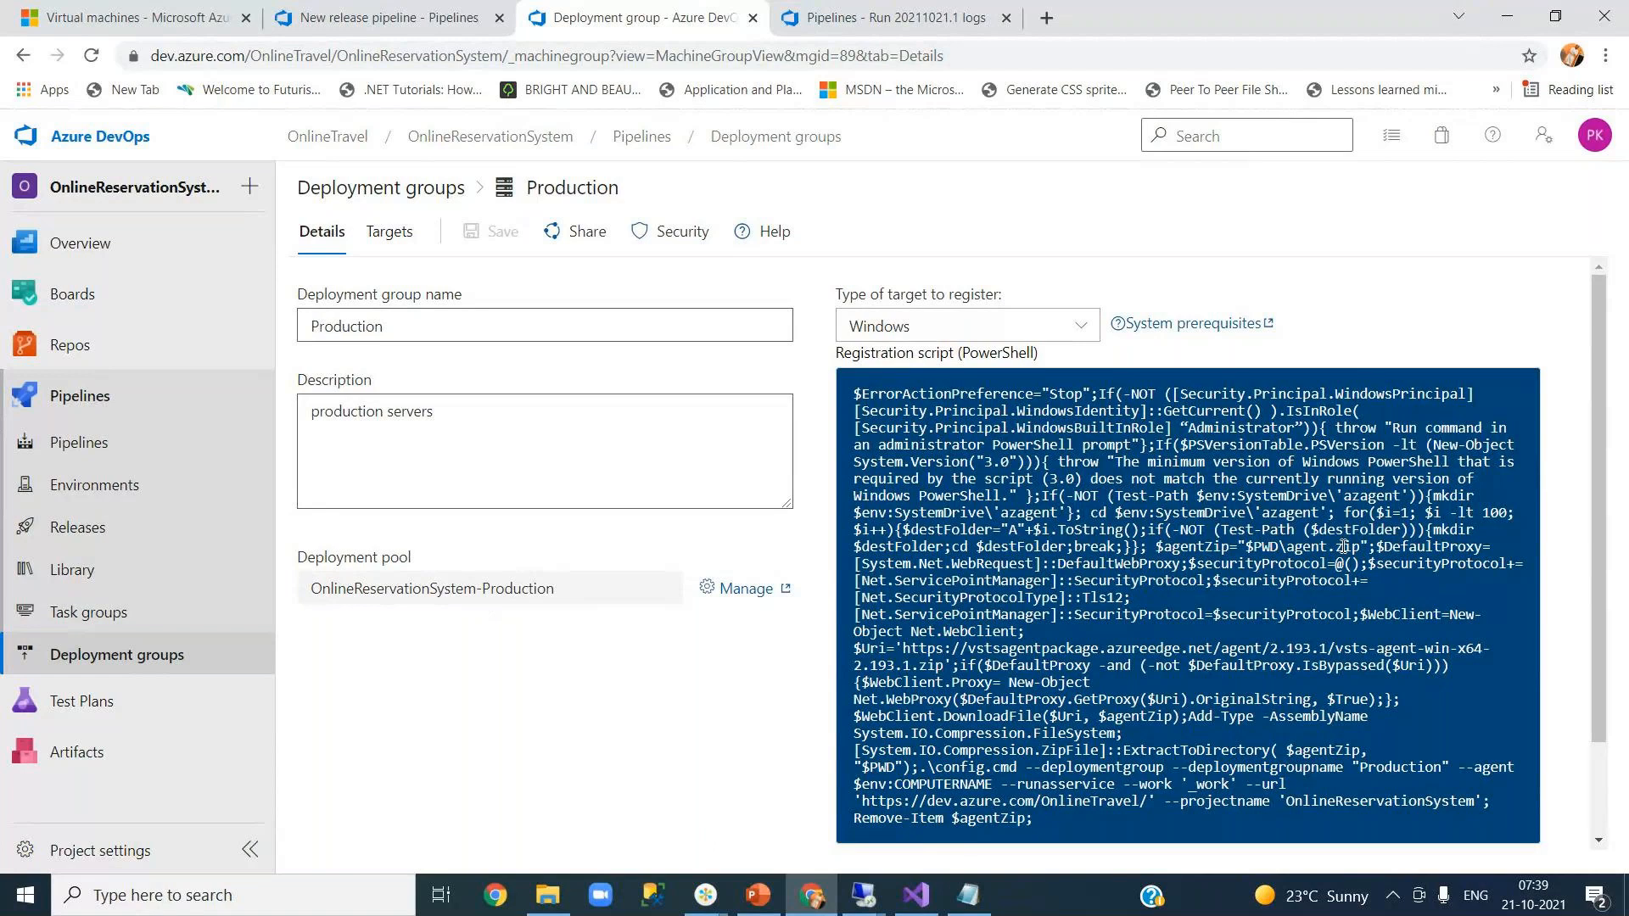
pyautogui.scroll(-1, 1591, 621)
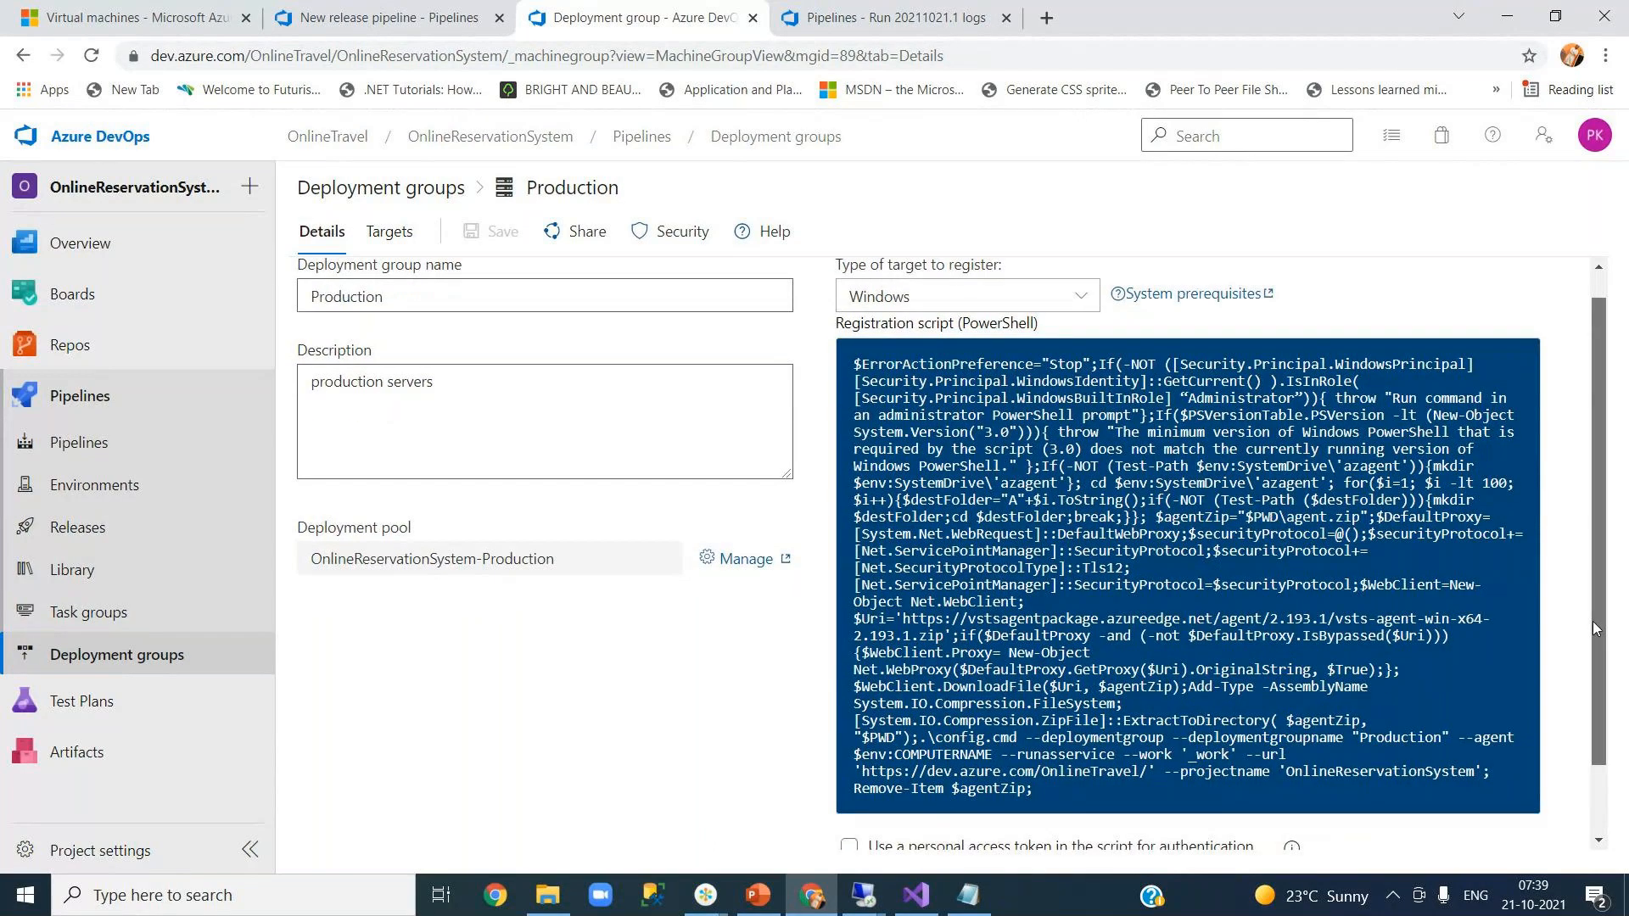
pyautogui.moveTo(1591, 621); pyautogui.dragTo(1598, 701)
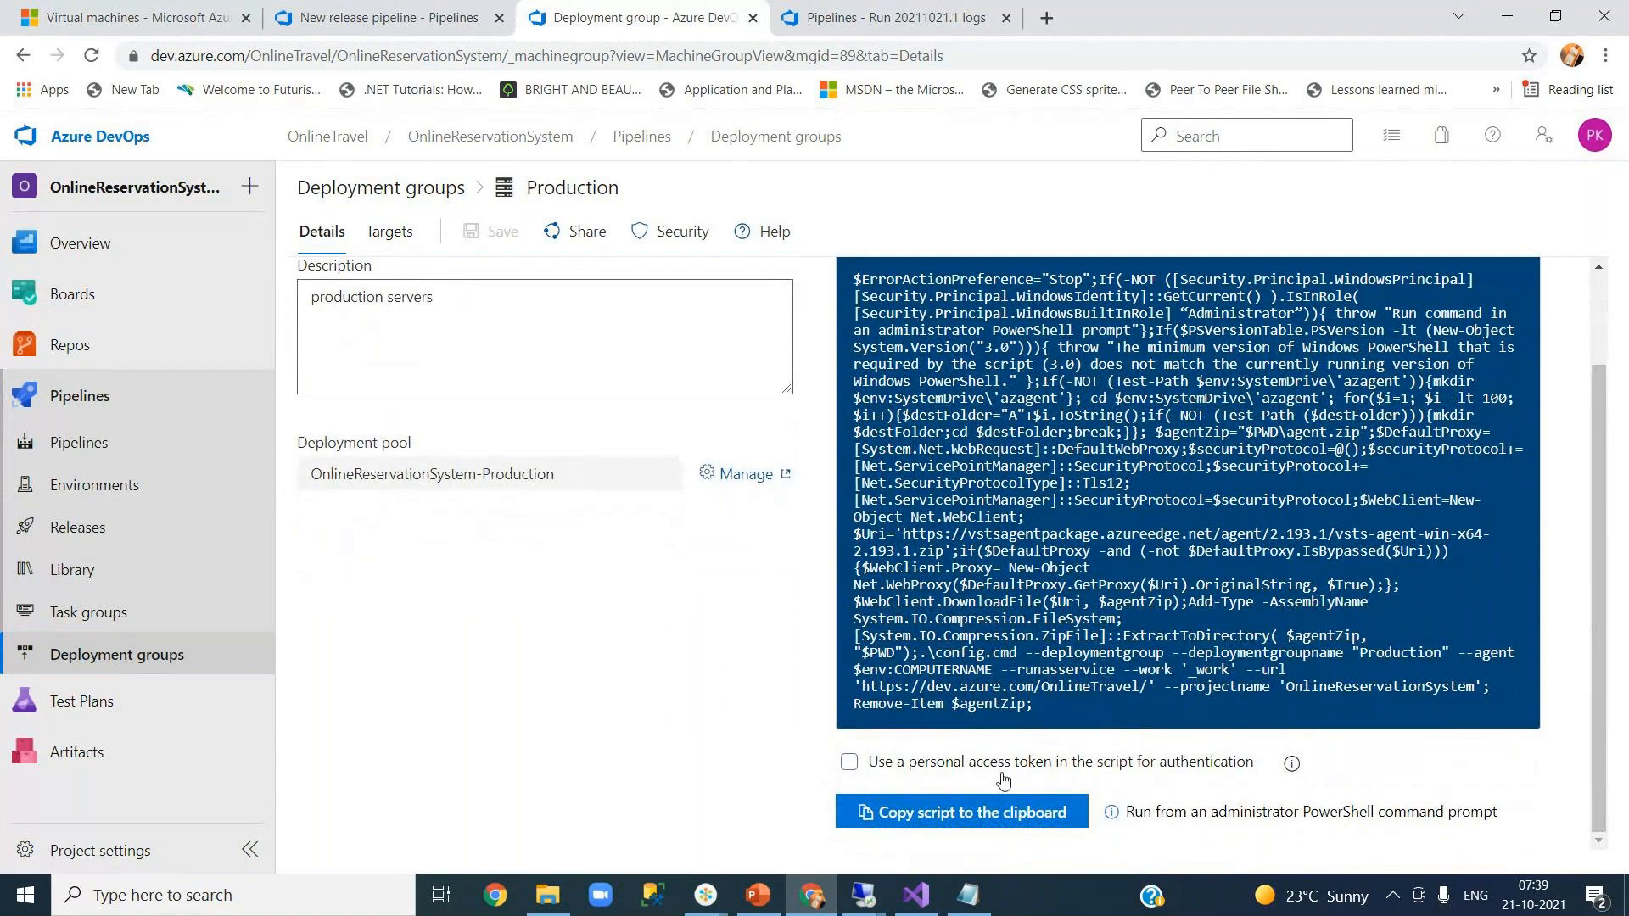
# - Switch to the remote server's desktop and dismiss the Windows Admin Center message
pyautogui.click(862, 897)
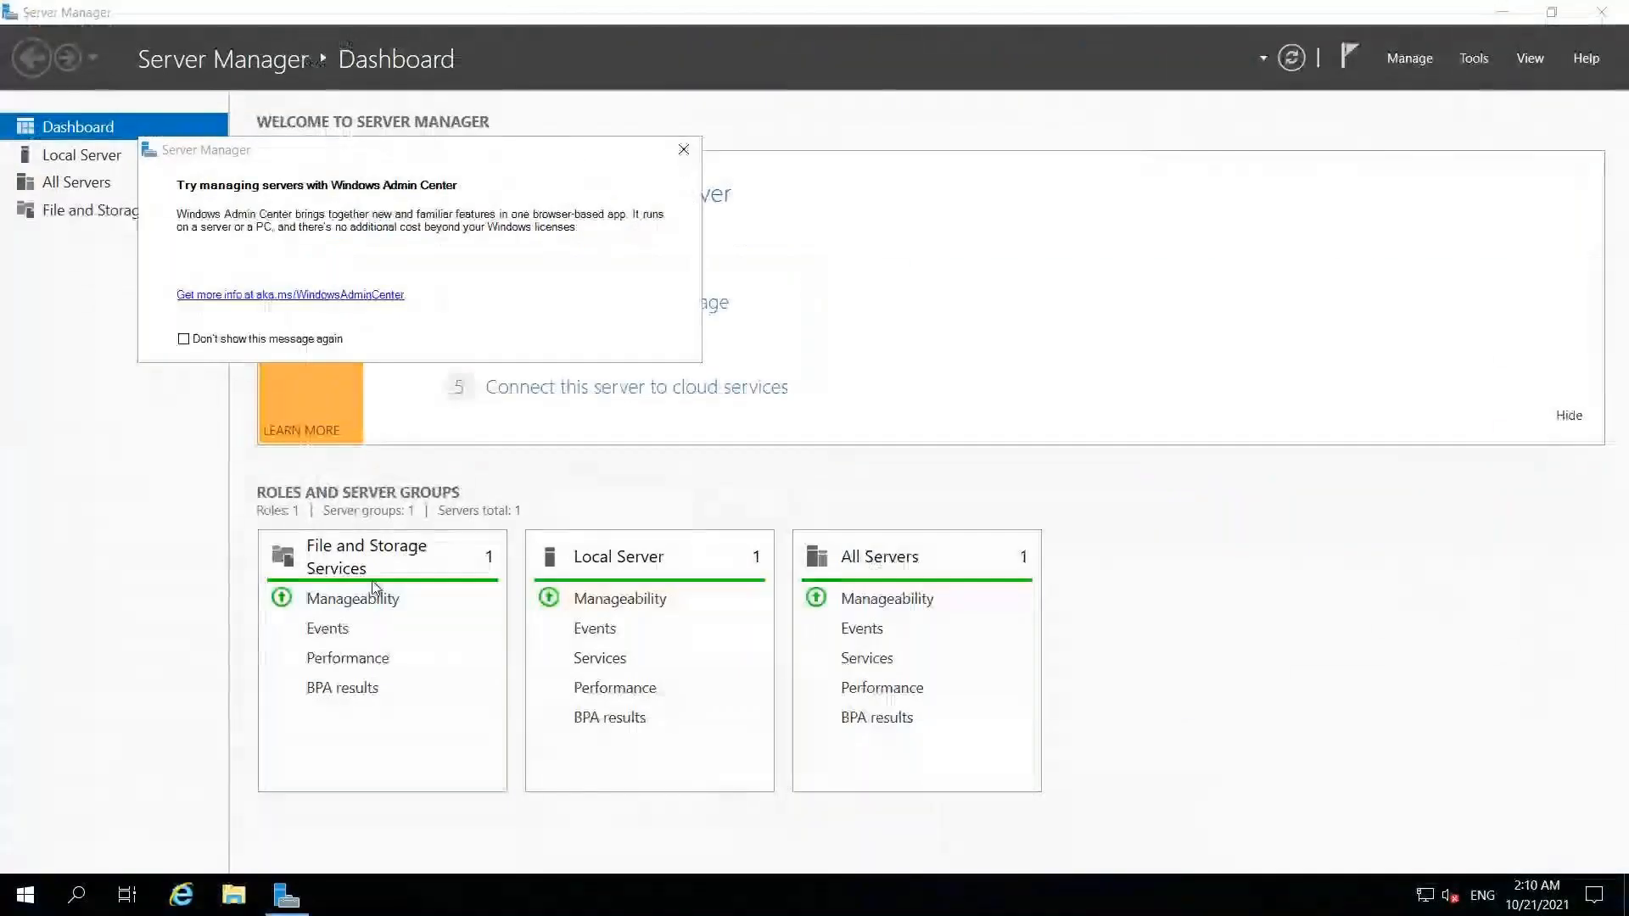
pyautogui.click(79, 895)
pyautogui.write('ii')
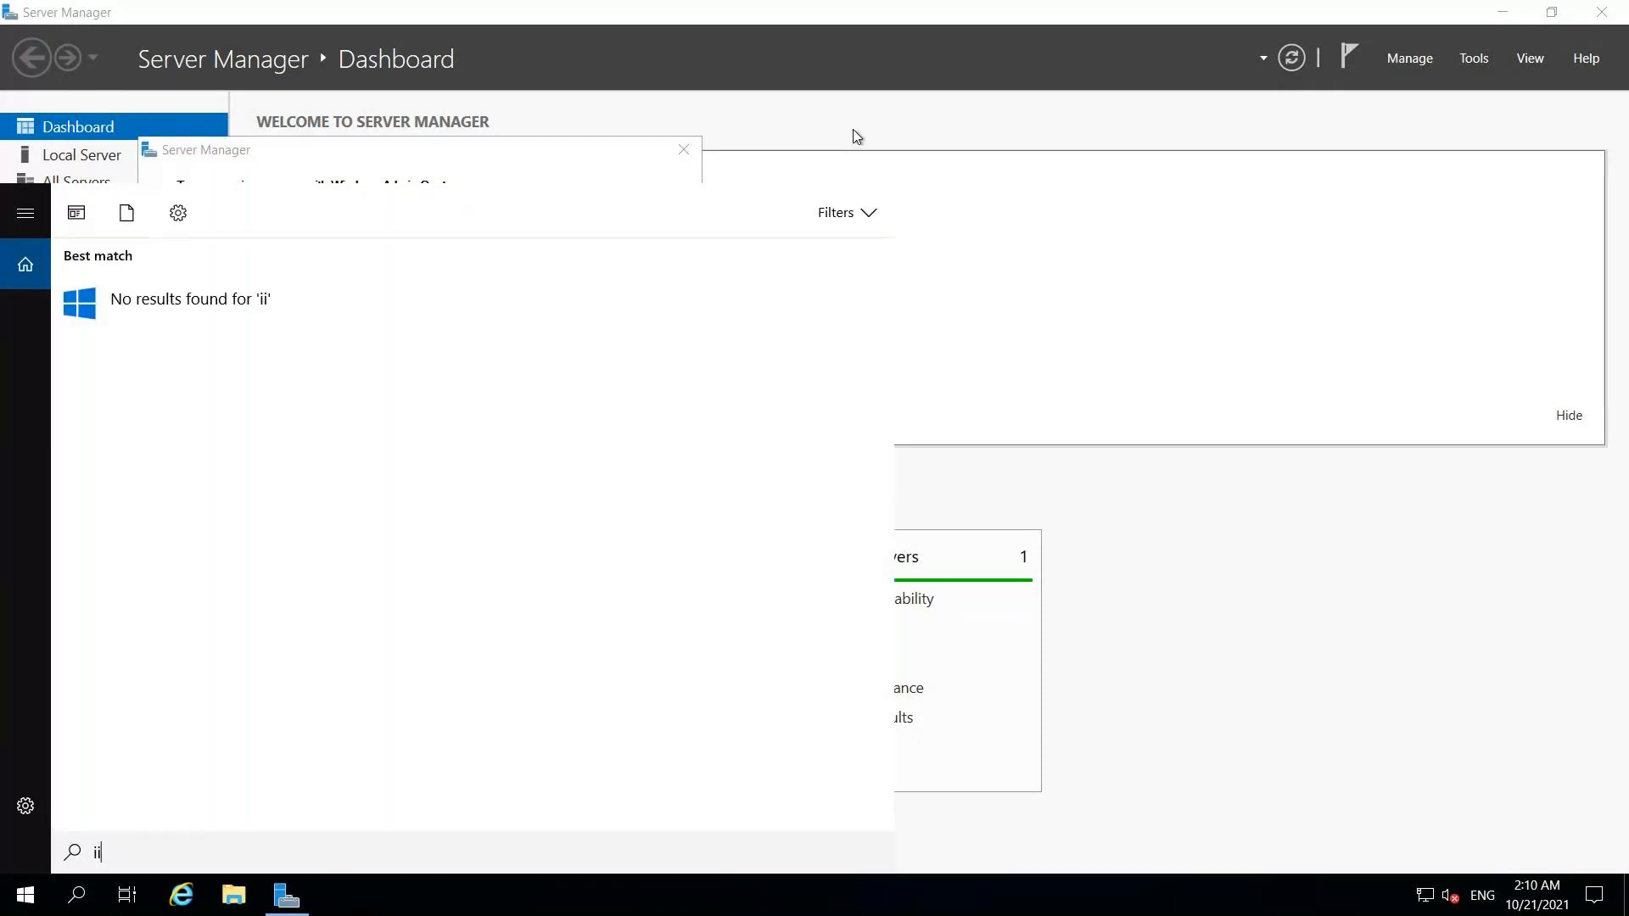
pyautogui.click(855, 136)
pyautogui.click(684, 149)
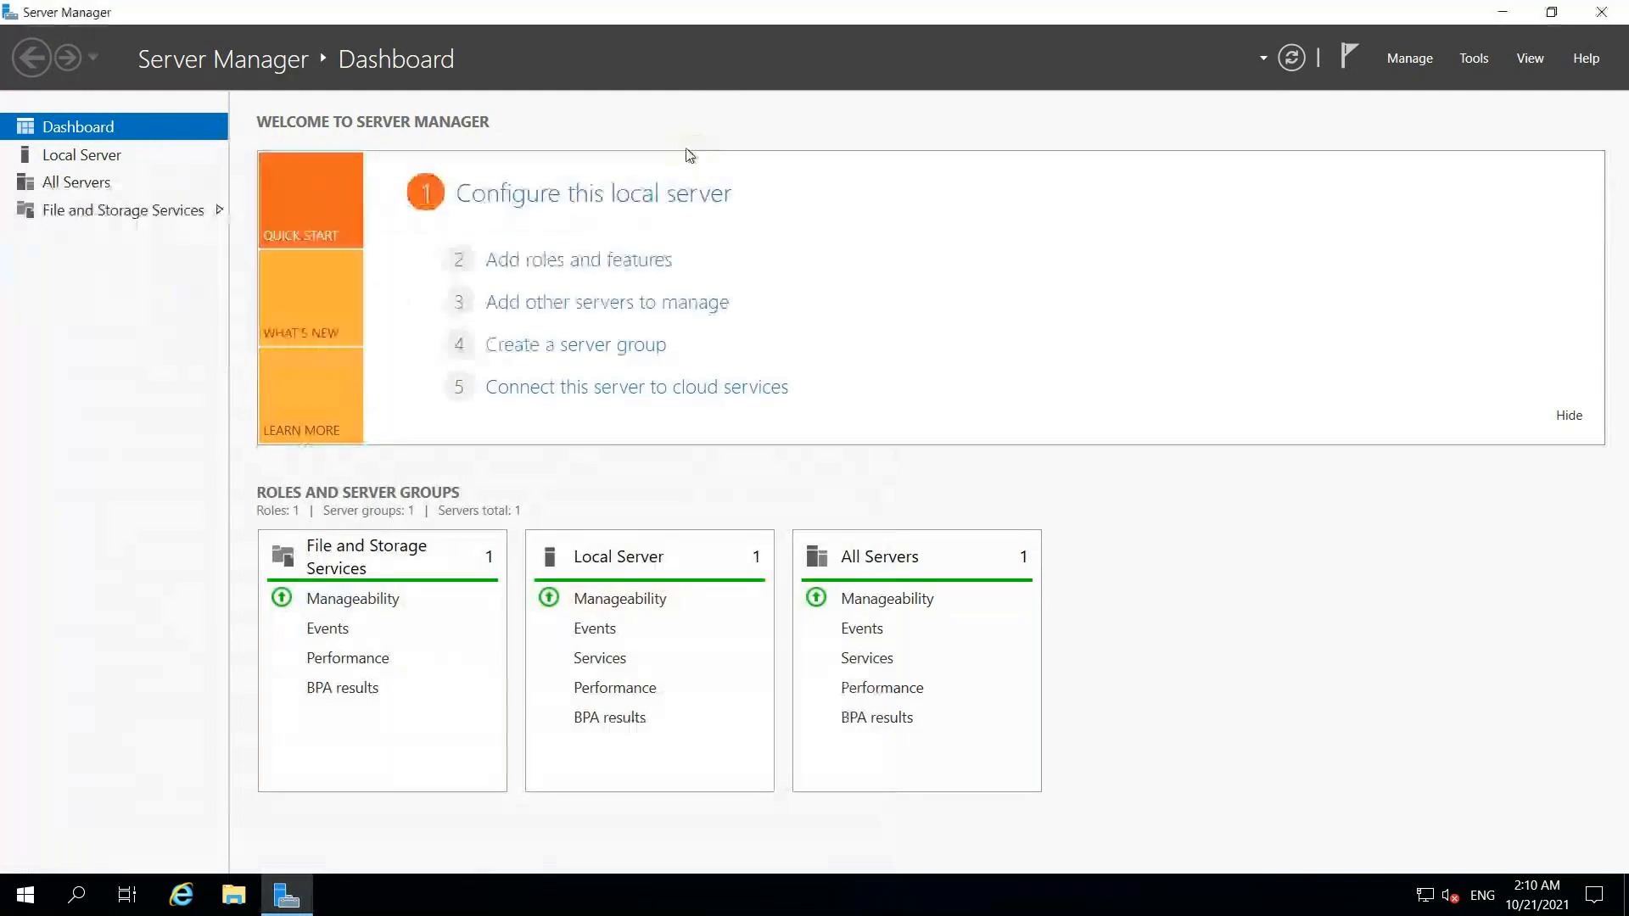
# - Start a role-based install on FrontEndServer1, adding the Web Server (IIS) role with its management tools
pyautogui.click(579, 265)
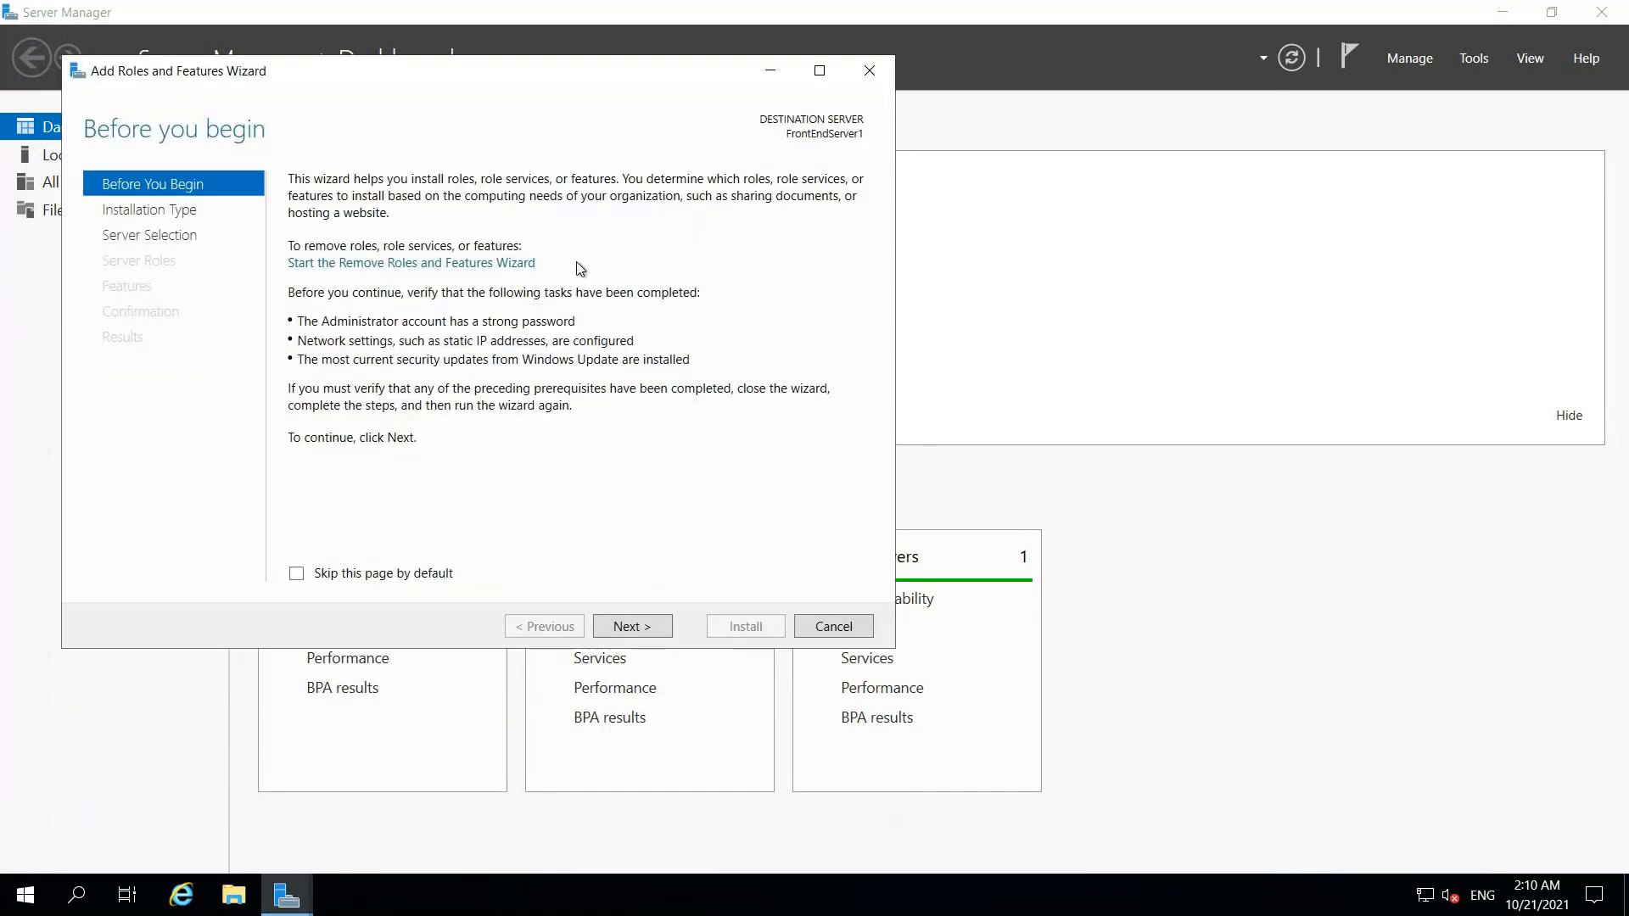
pyautogui.click(629, 624)
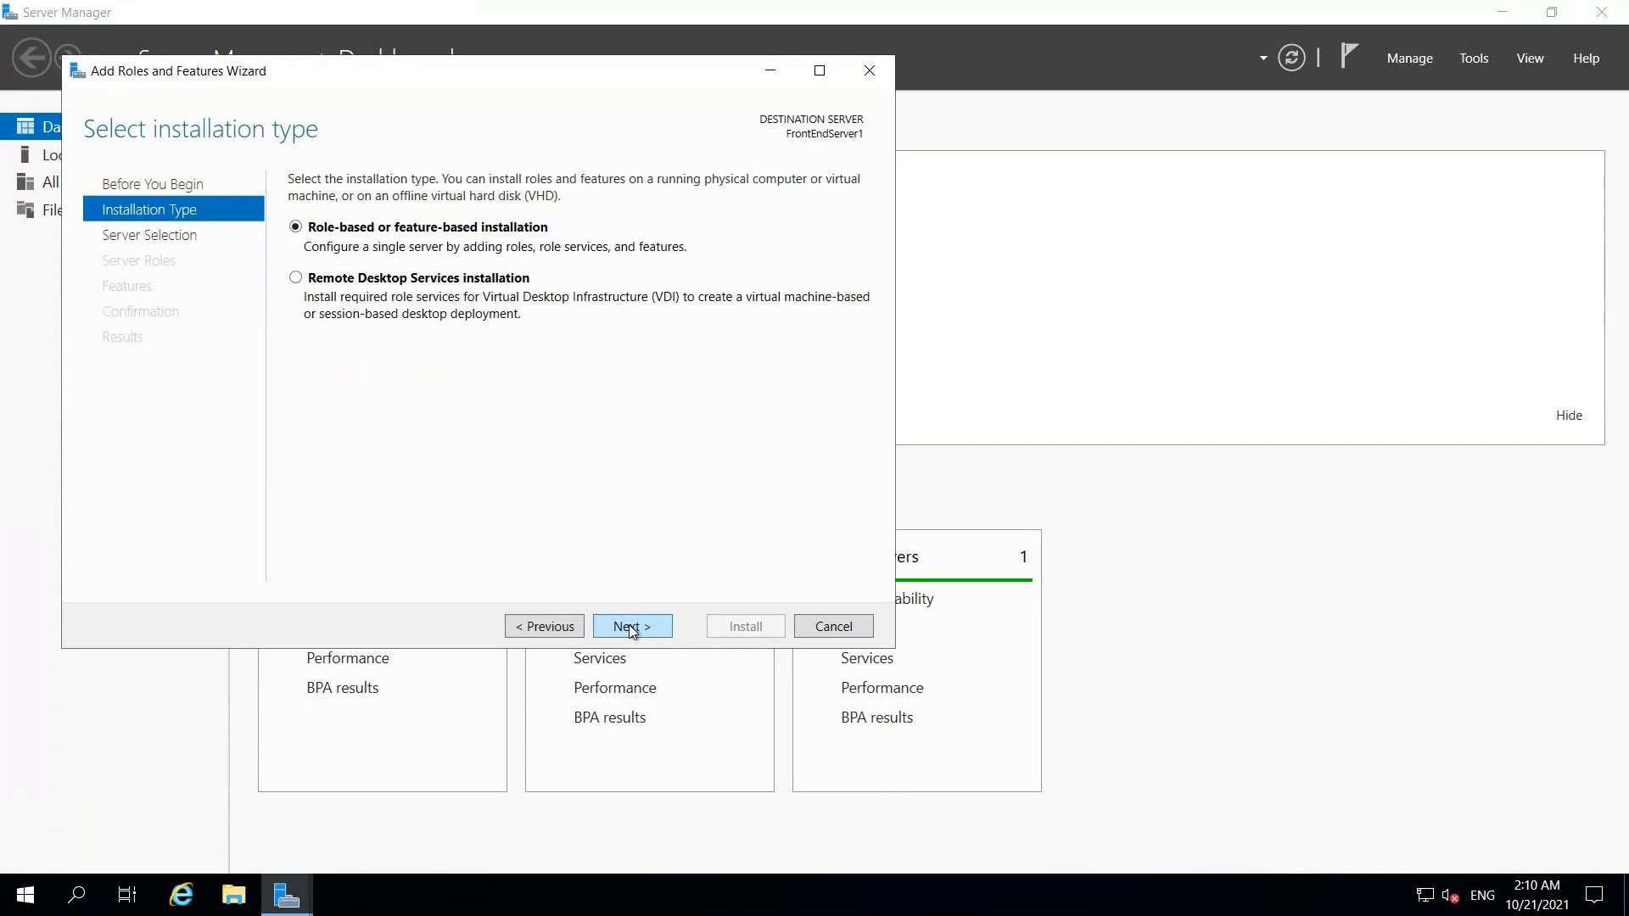
pyautogui.click(628, 625)
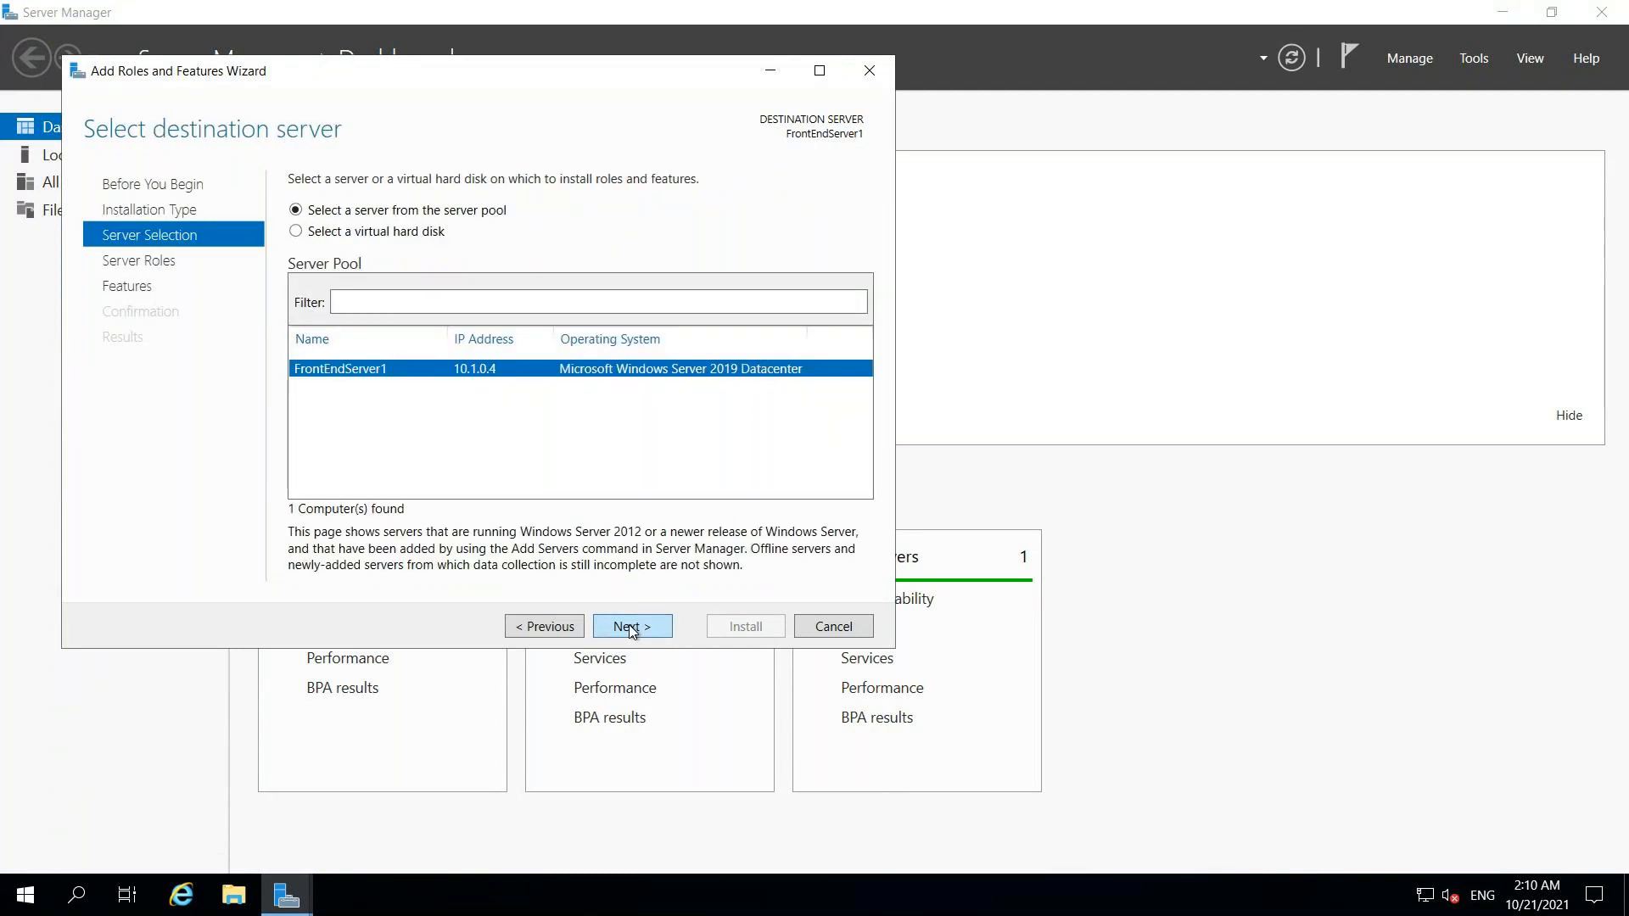
pyautogui.click(629, 624)
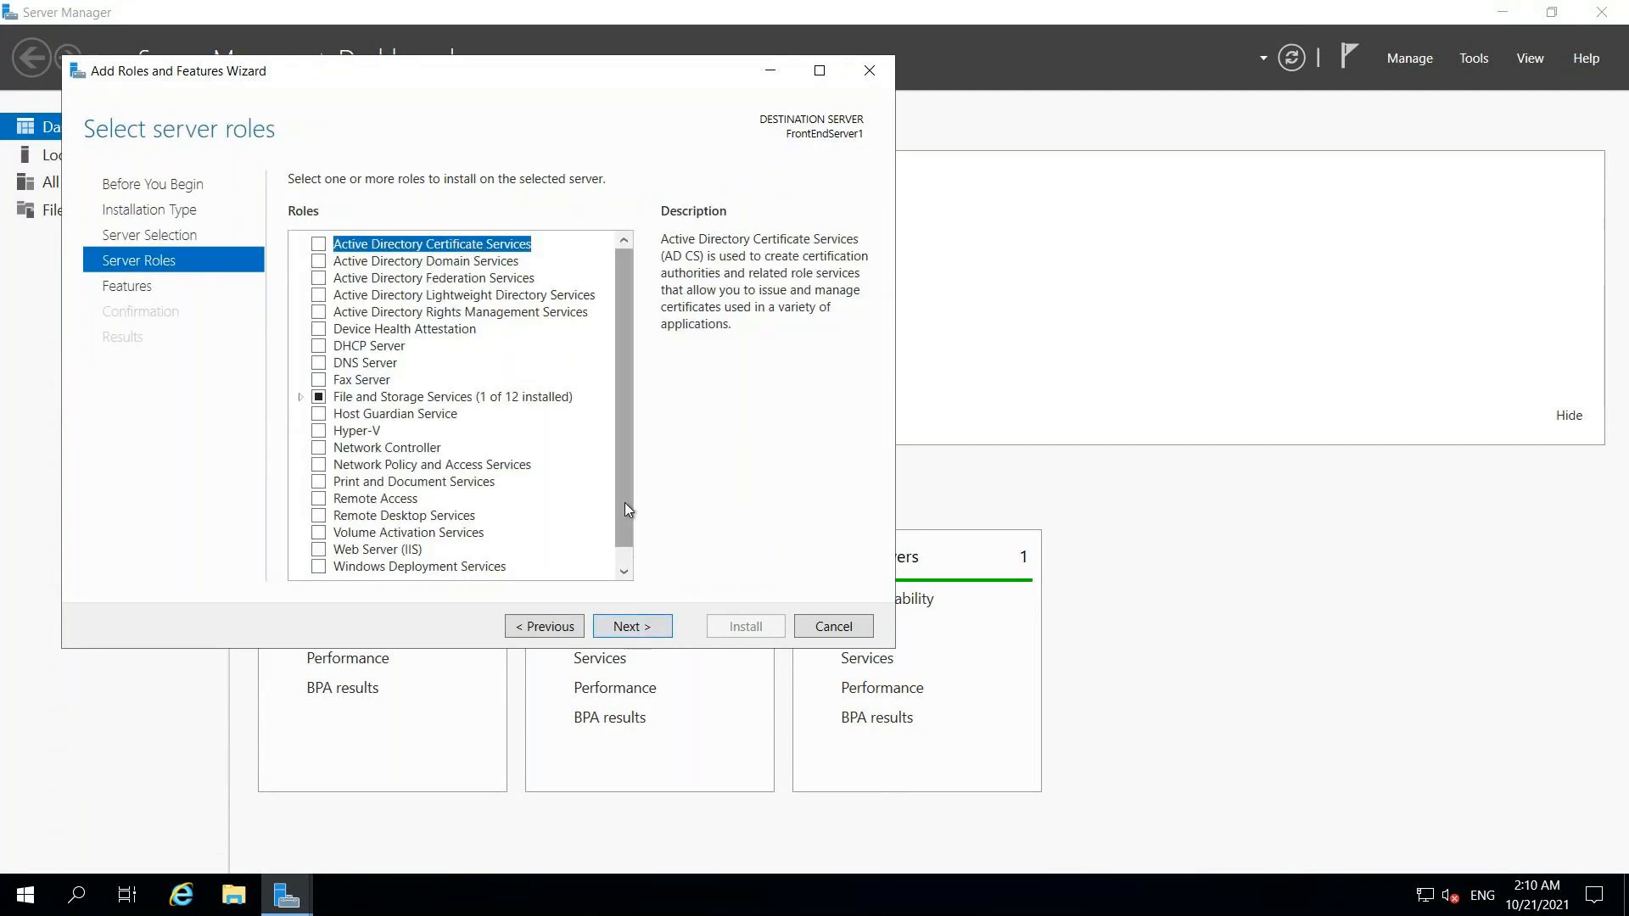
pyautogui.scroll(-1, 624, 509)
pyautogui.click(320, 532)
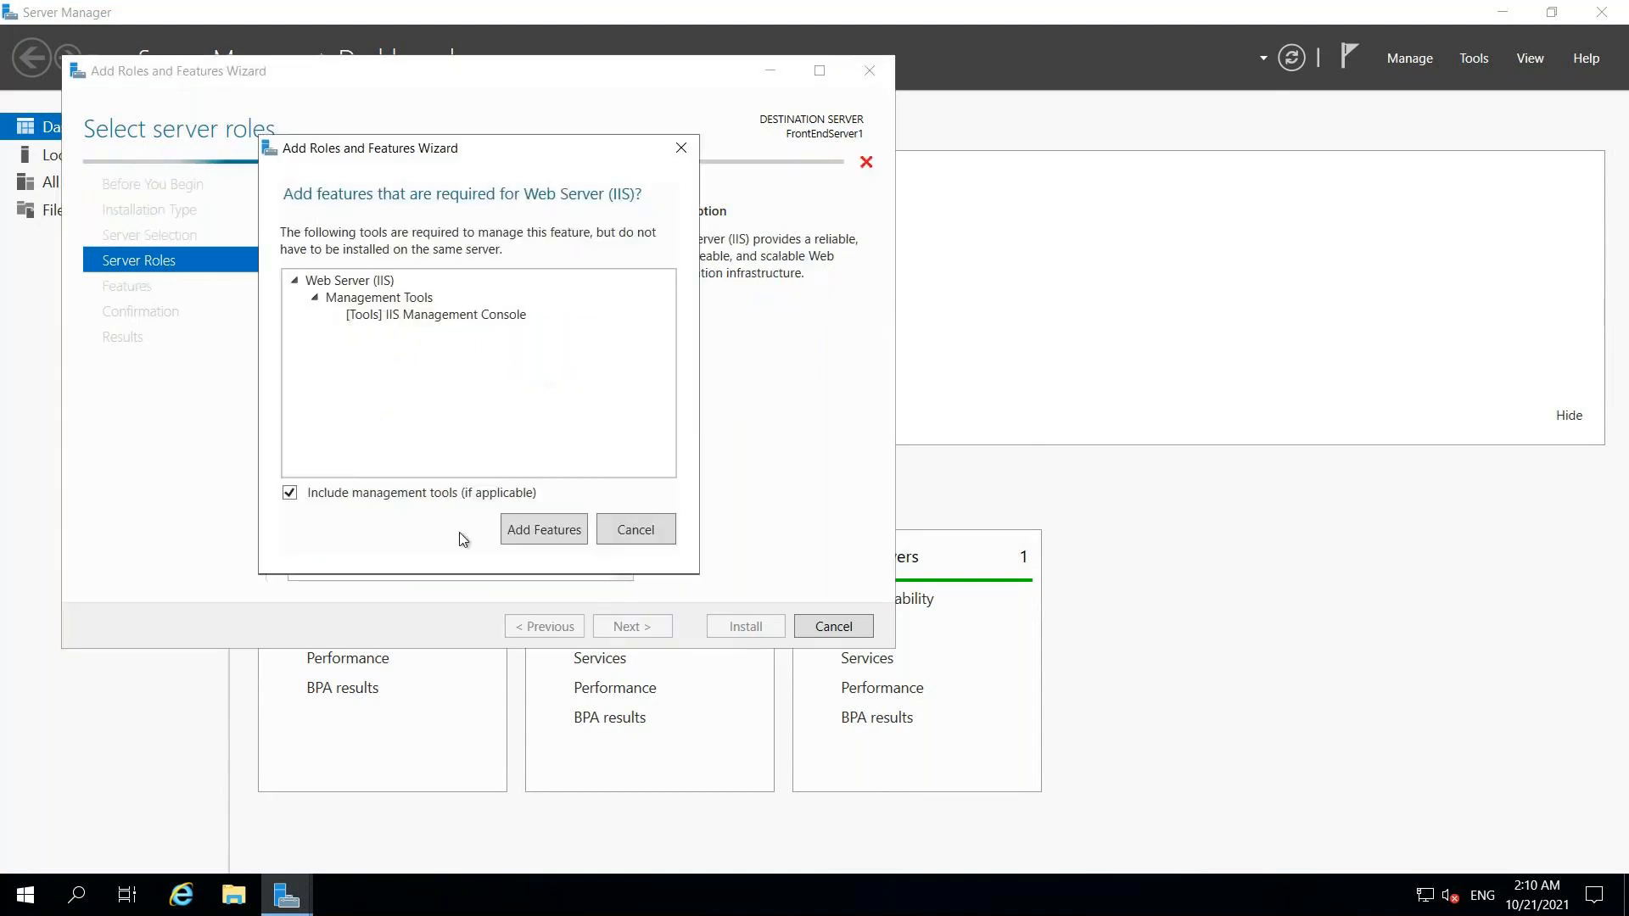
pyautogui.click(522, 534)
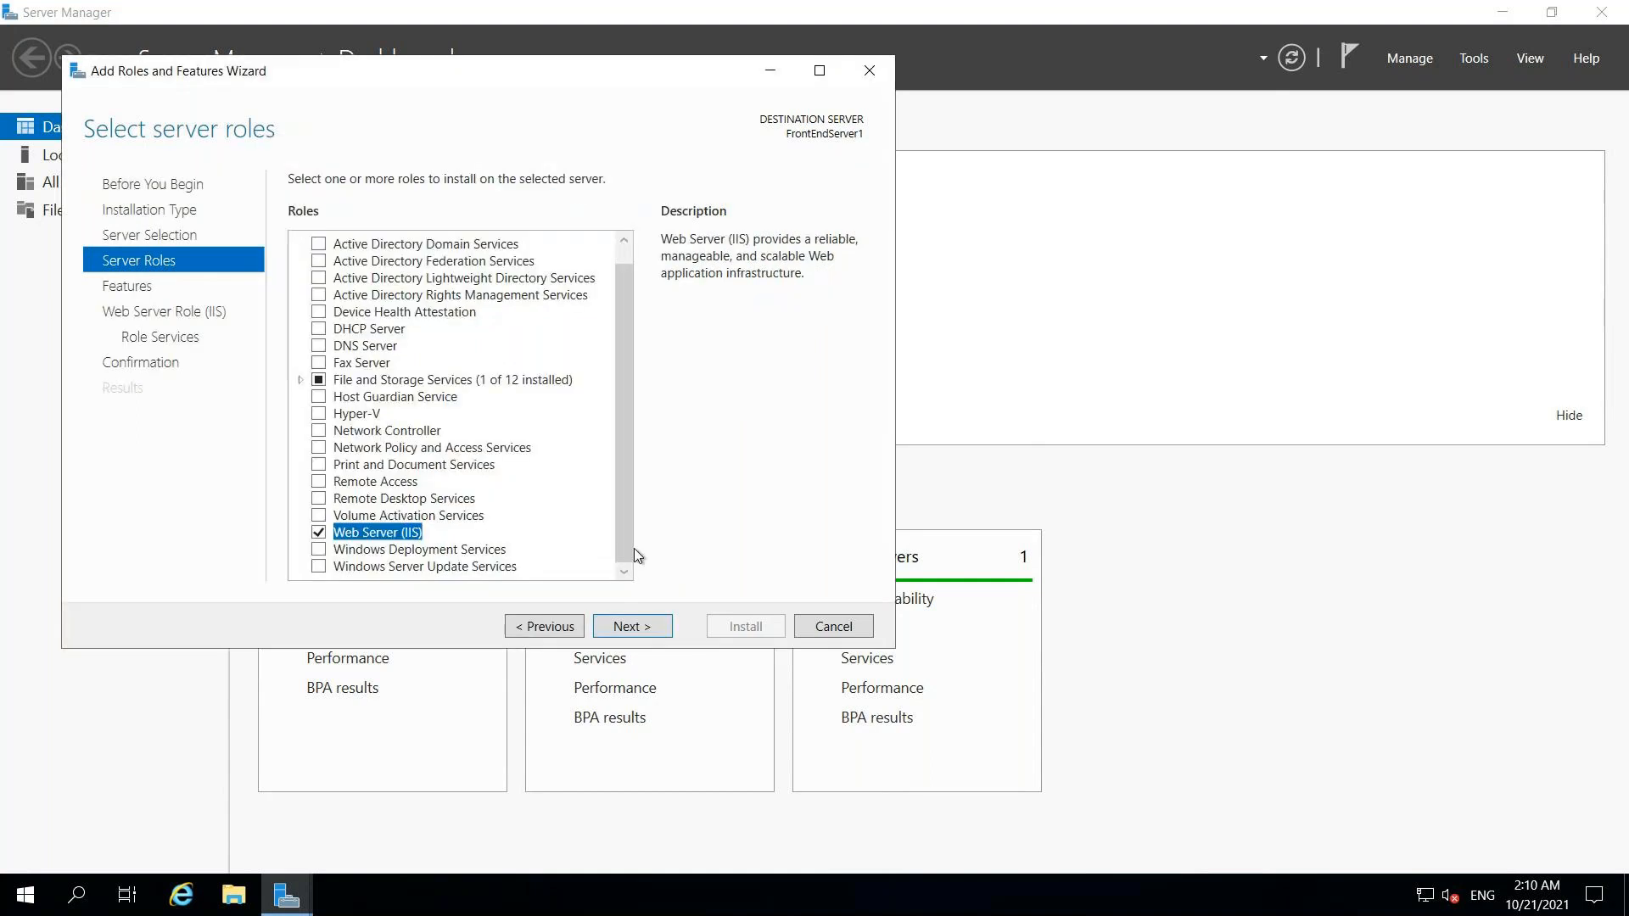
pyautogui.click(637, 627)
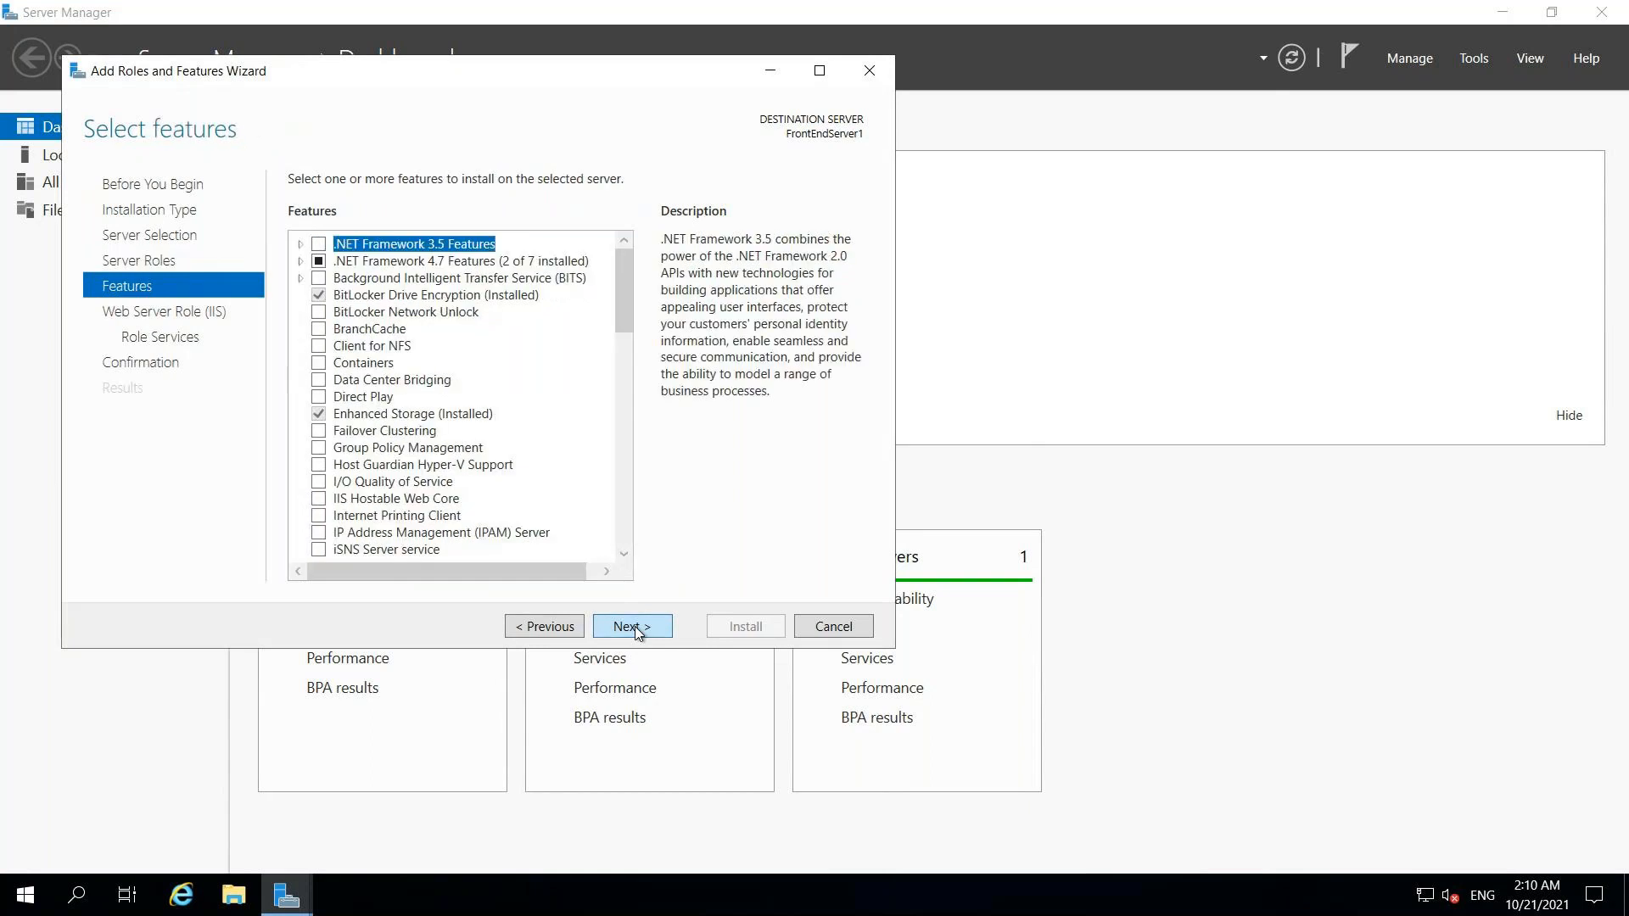
# - Include the ASP.NET 4.7 feature from .NET Framework 4.7 Features and reach IIS role services
pyautogui.click(300, 261)
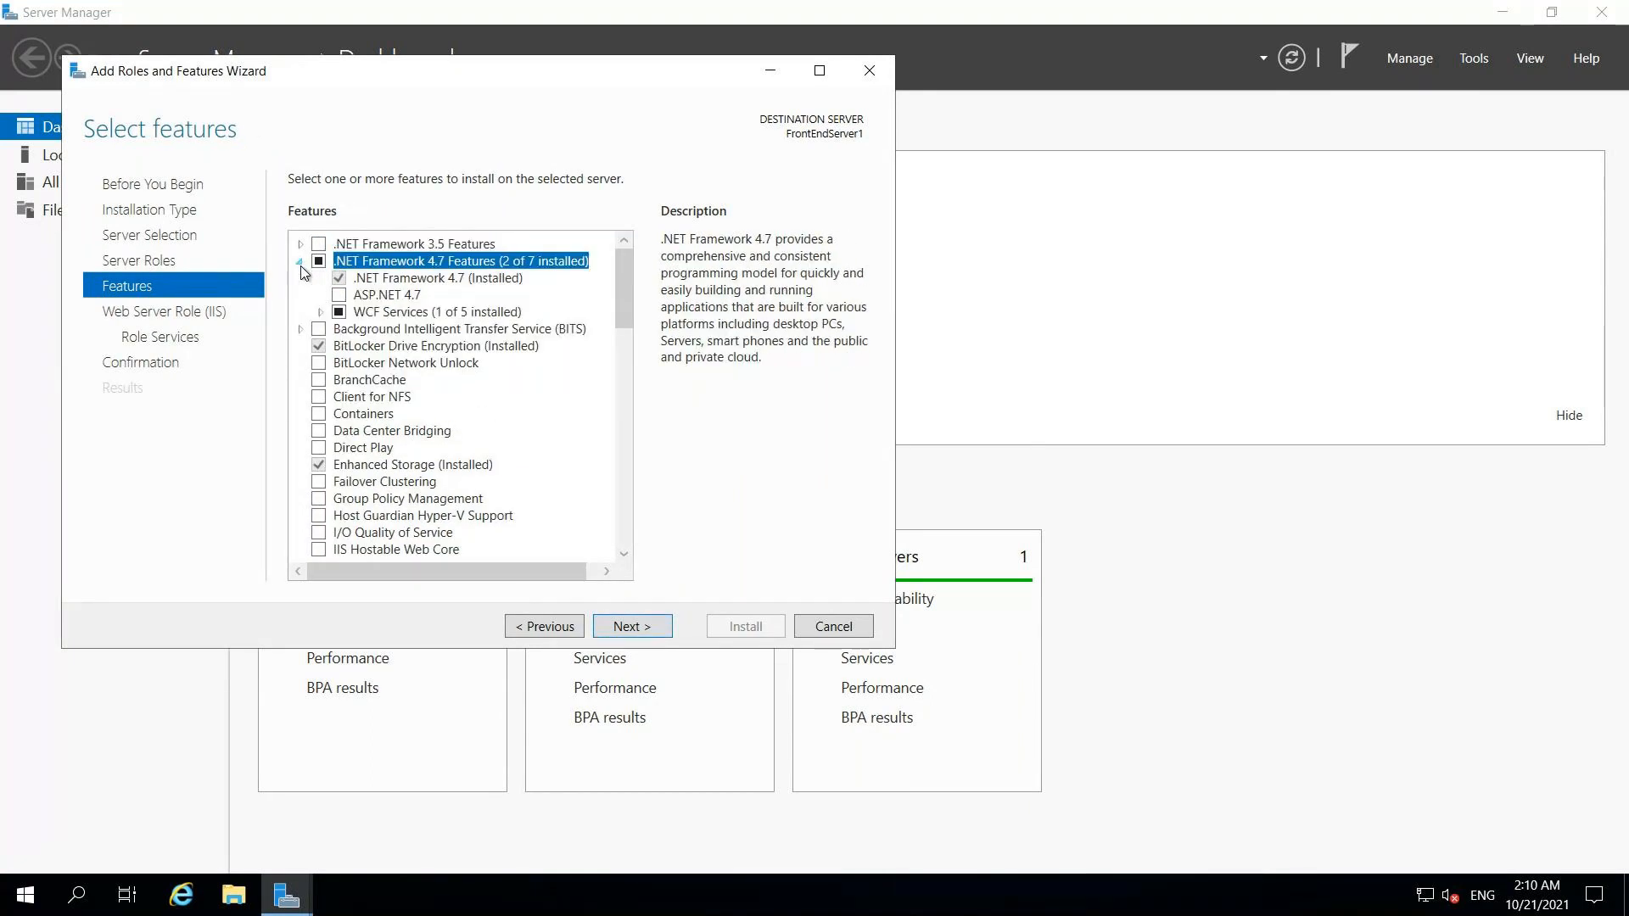
pyautogui.click(338, 295)
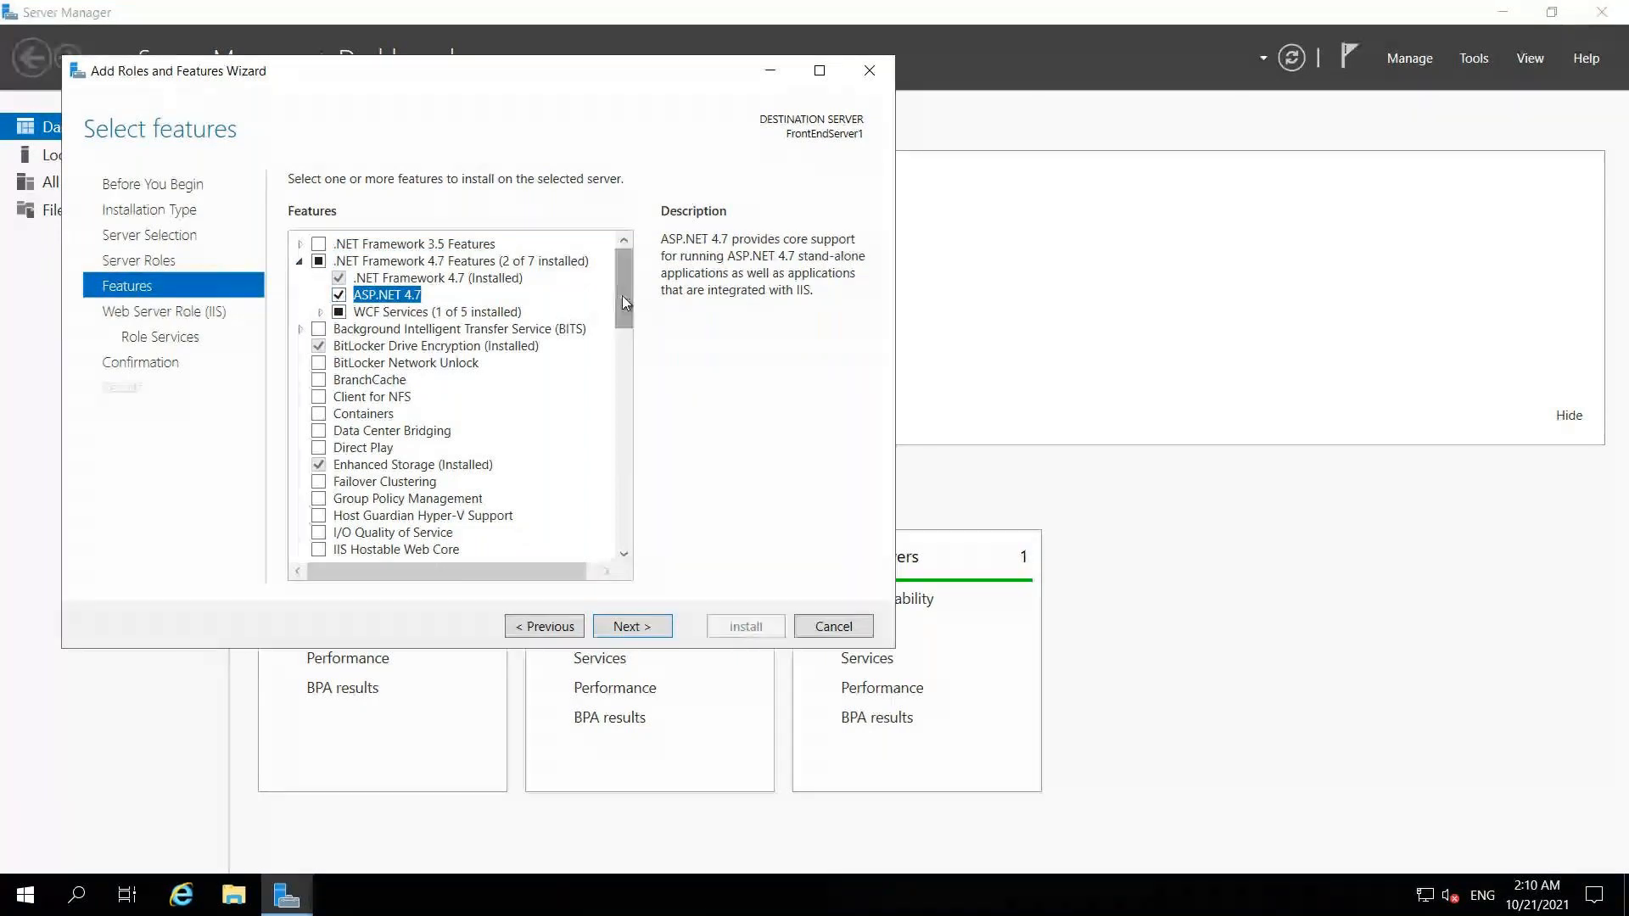
pyautogui.scroll(-9, 623, 354)
pyautogui.moveTo(618, 433); pyautogui.dragTo(622, 553)
pyautogui.click(615, 634)
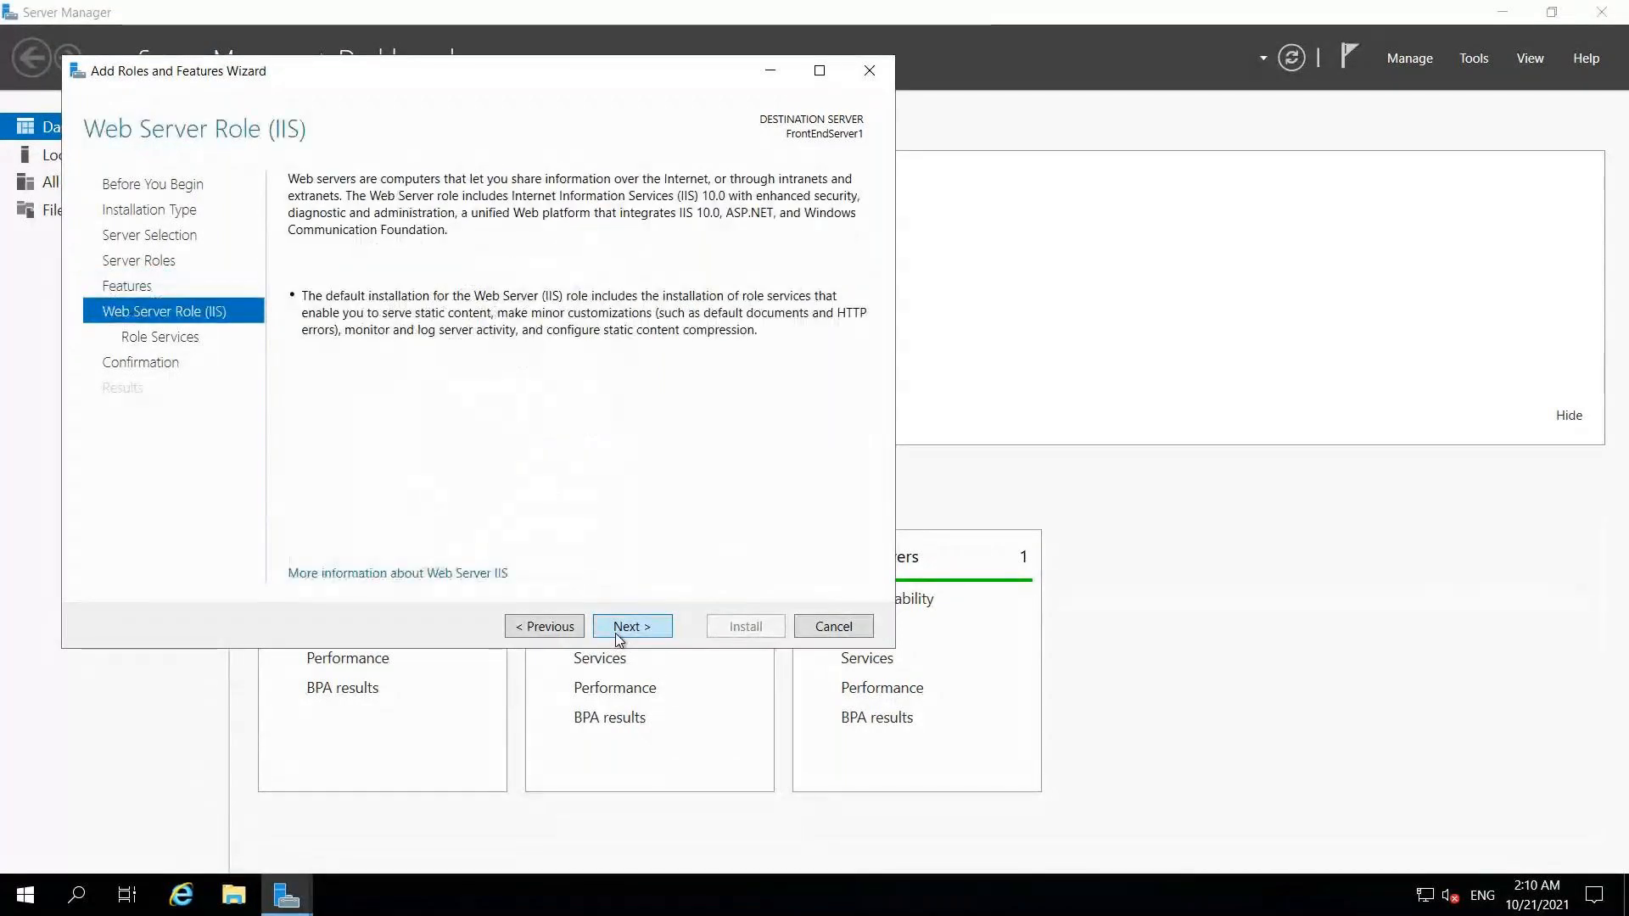
pyautogui.click(615, 633)
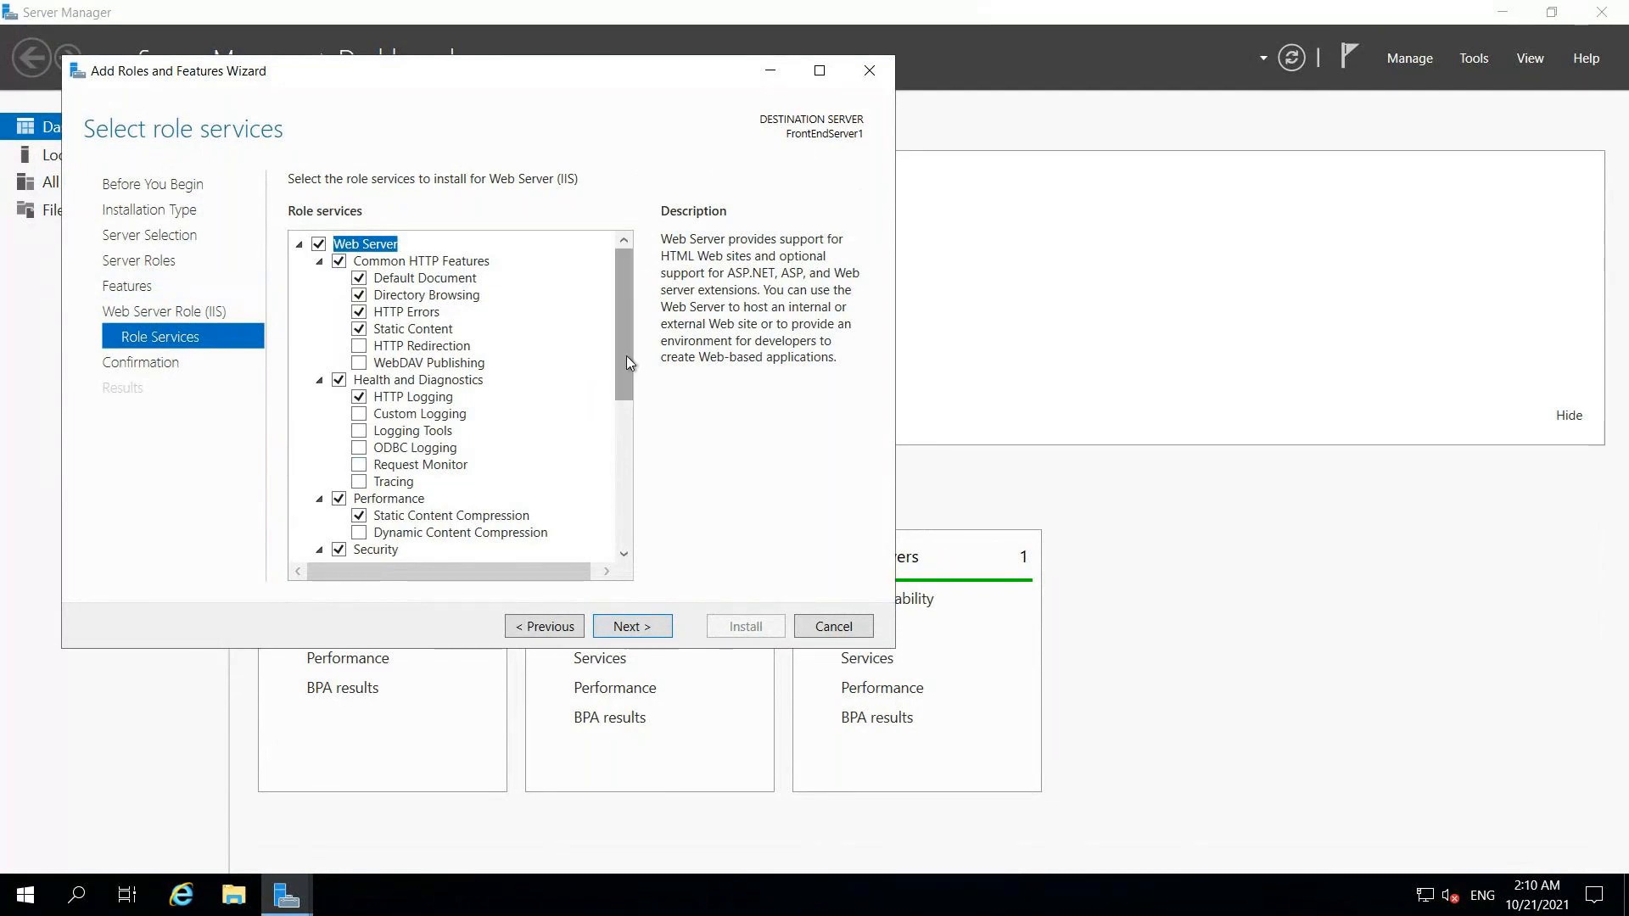
# - Enable Basic Authentication, Windows Authentication and ASP.NET 4.7 role services, then start the installation
pyautogui.moveTo(625, 372); pyautogui.dragTo(623, 463)
pyautogui.scroll(-3, 623, 462)
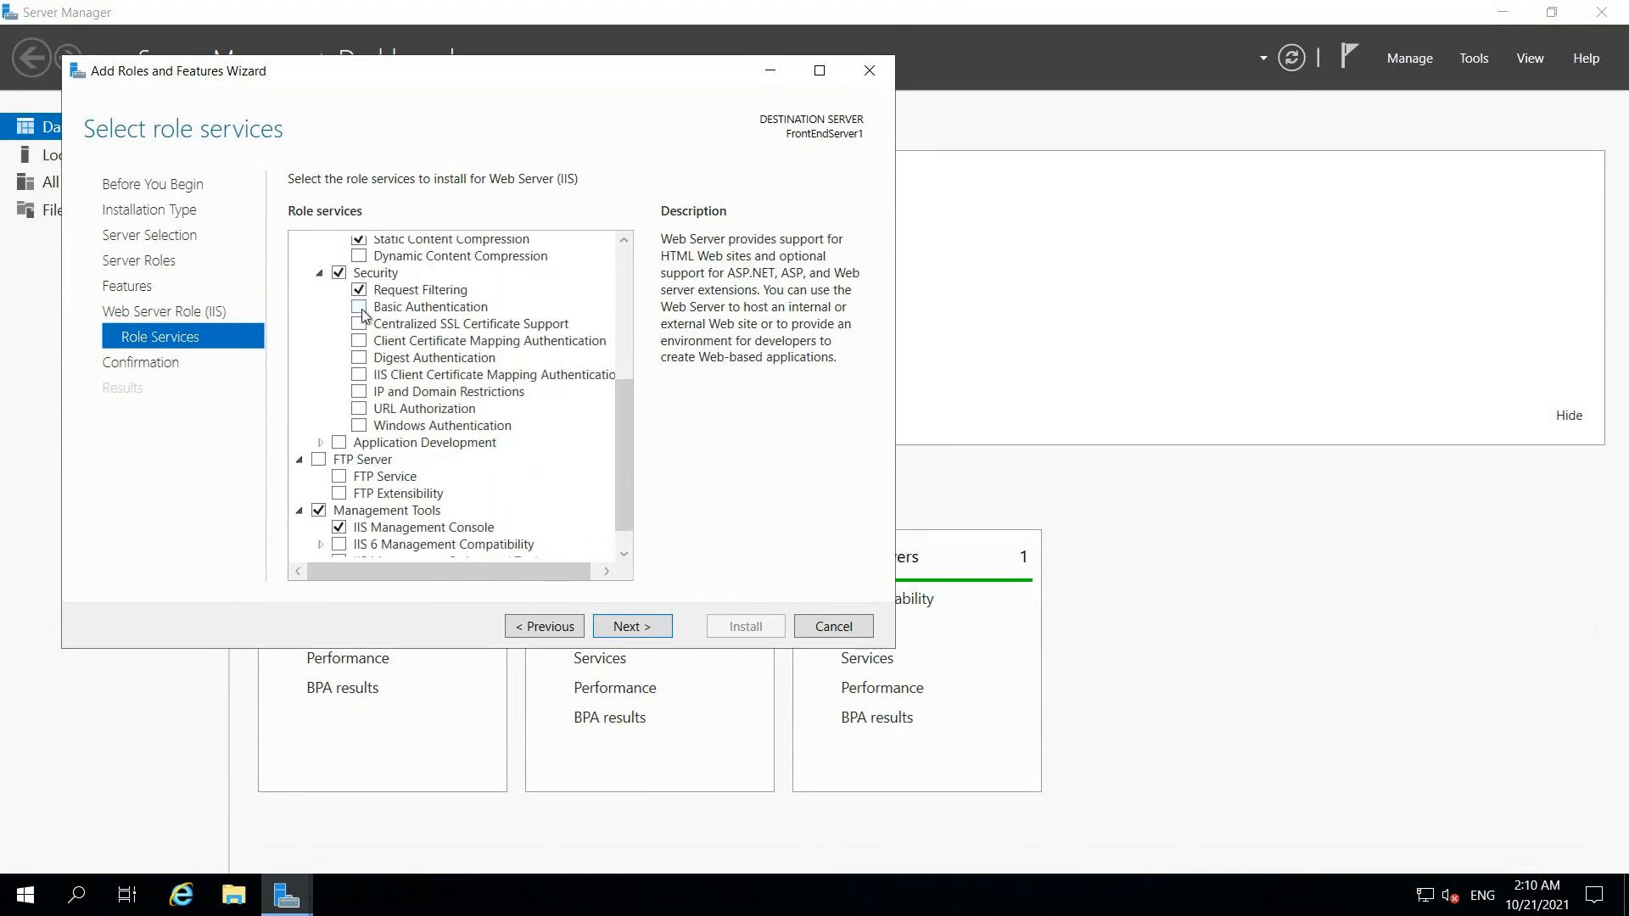
pyautogui.click(360, 308)
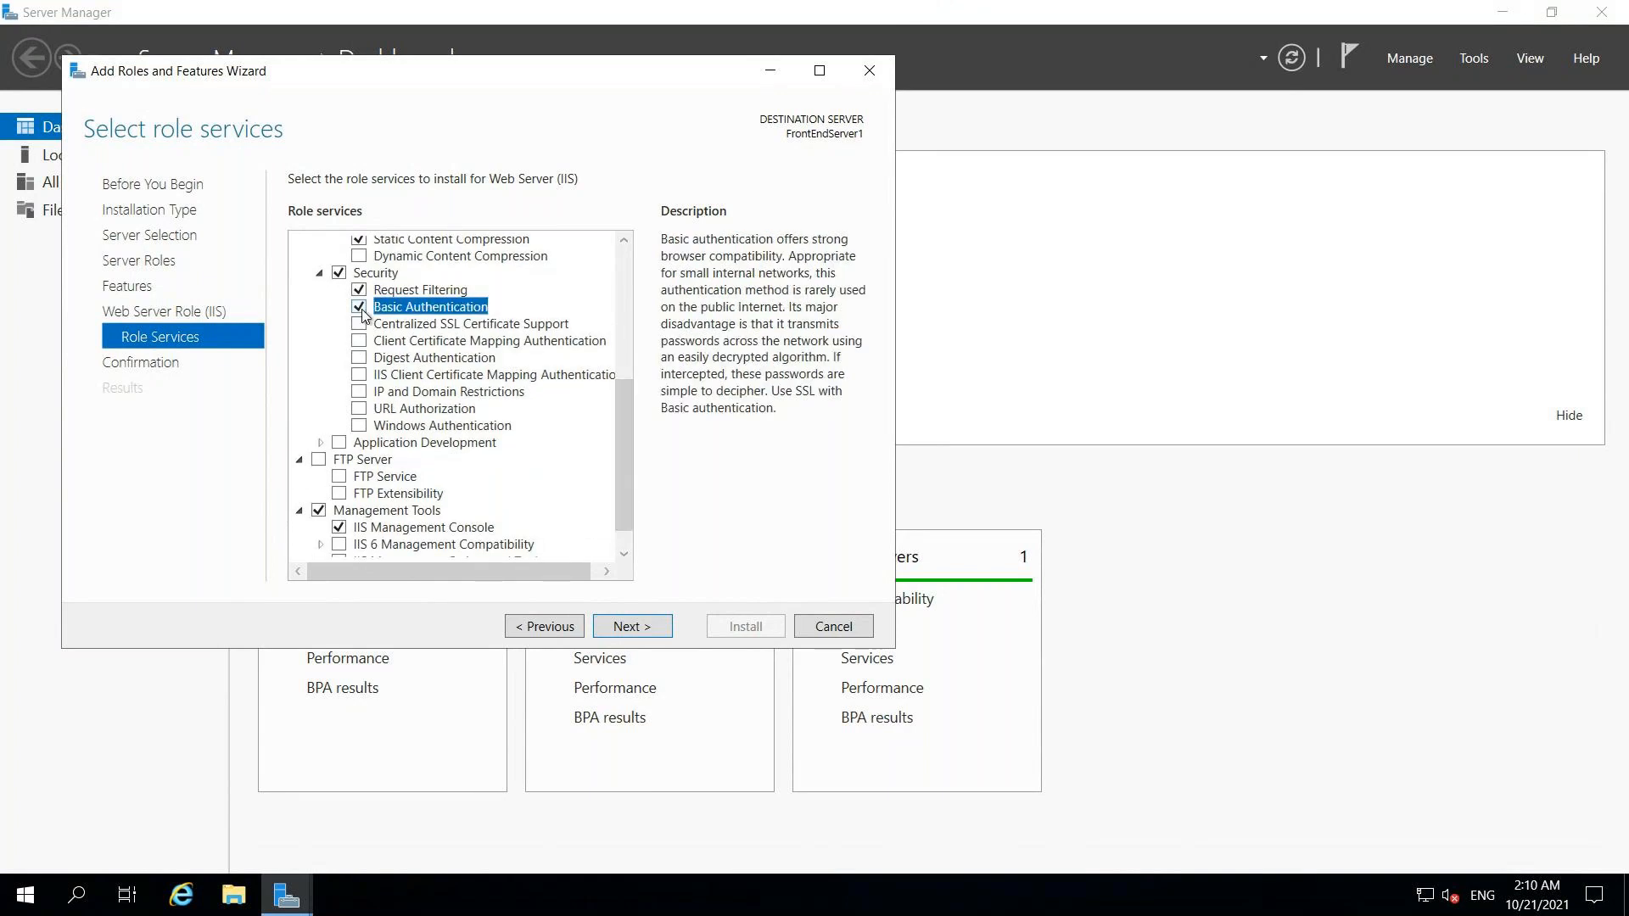
pyautogui.click(360, 427)
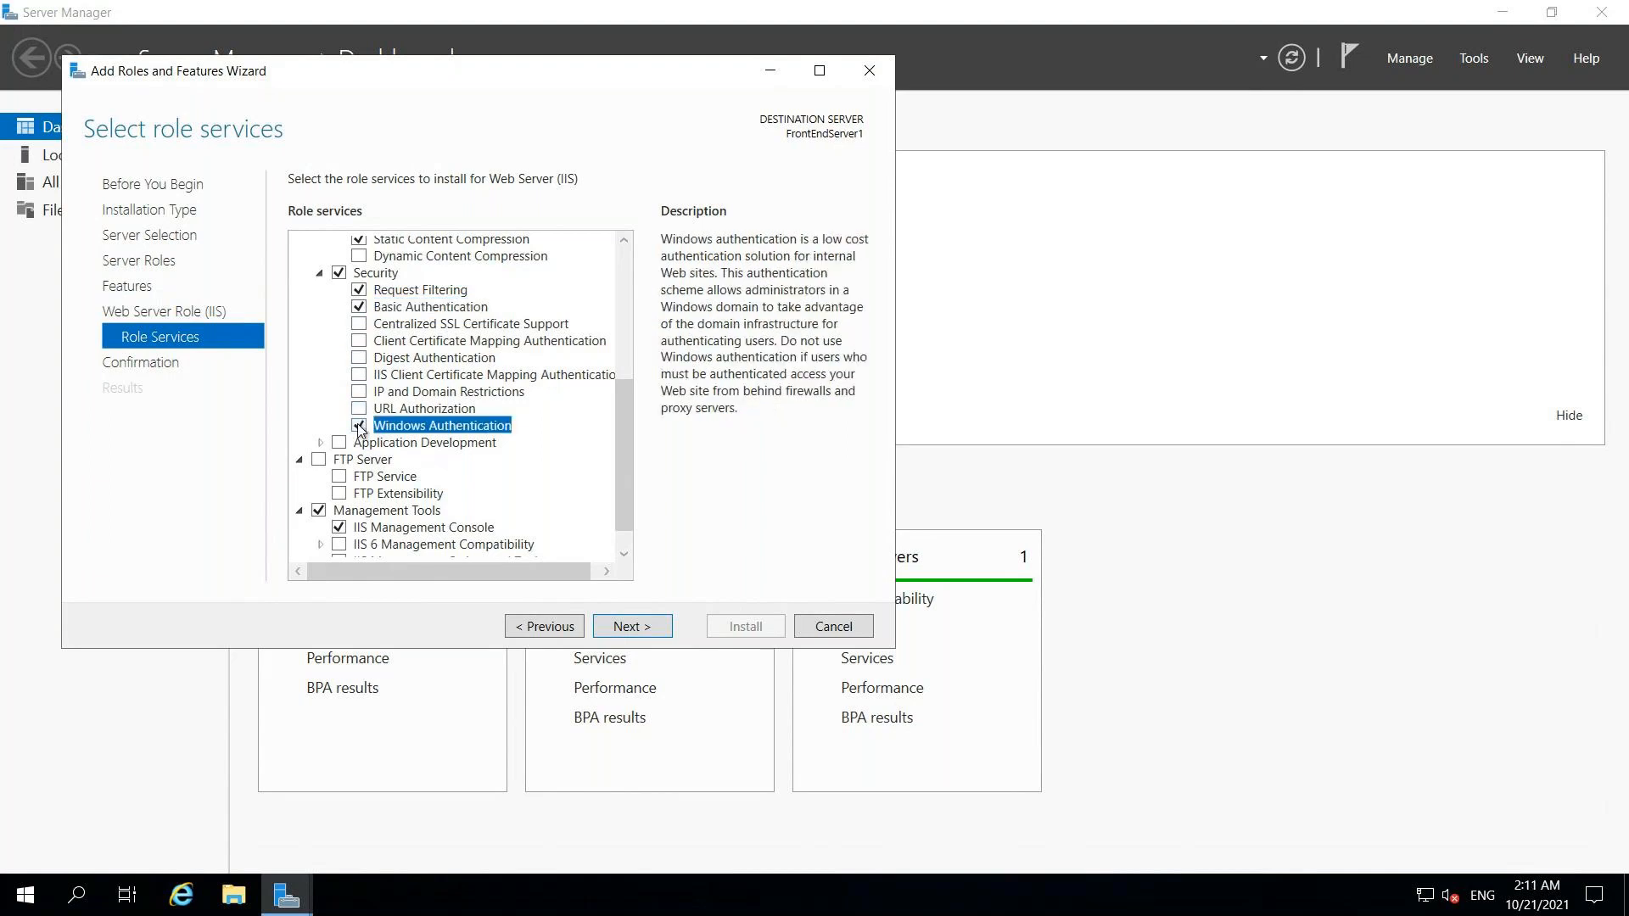
pyautogui.click(319, 442)
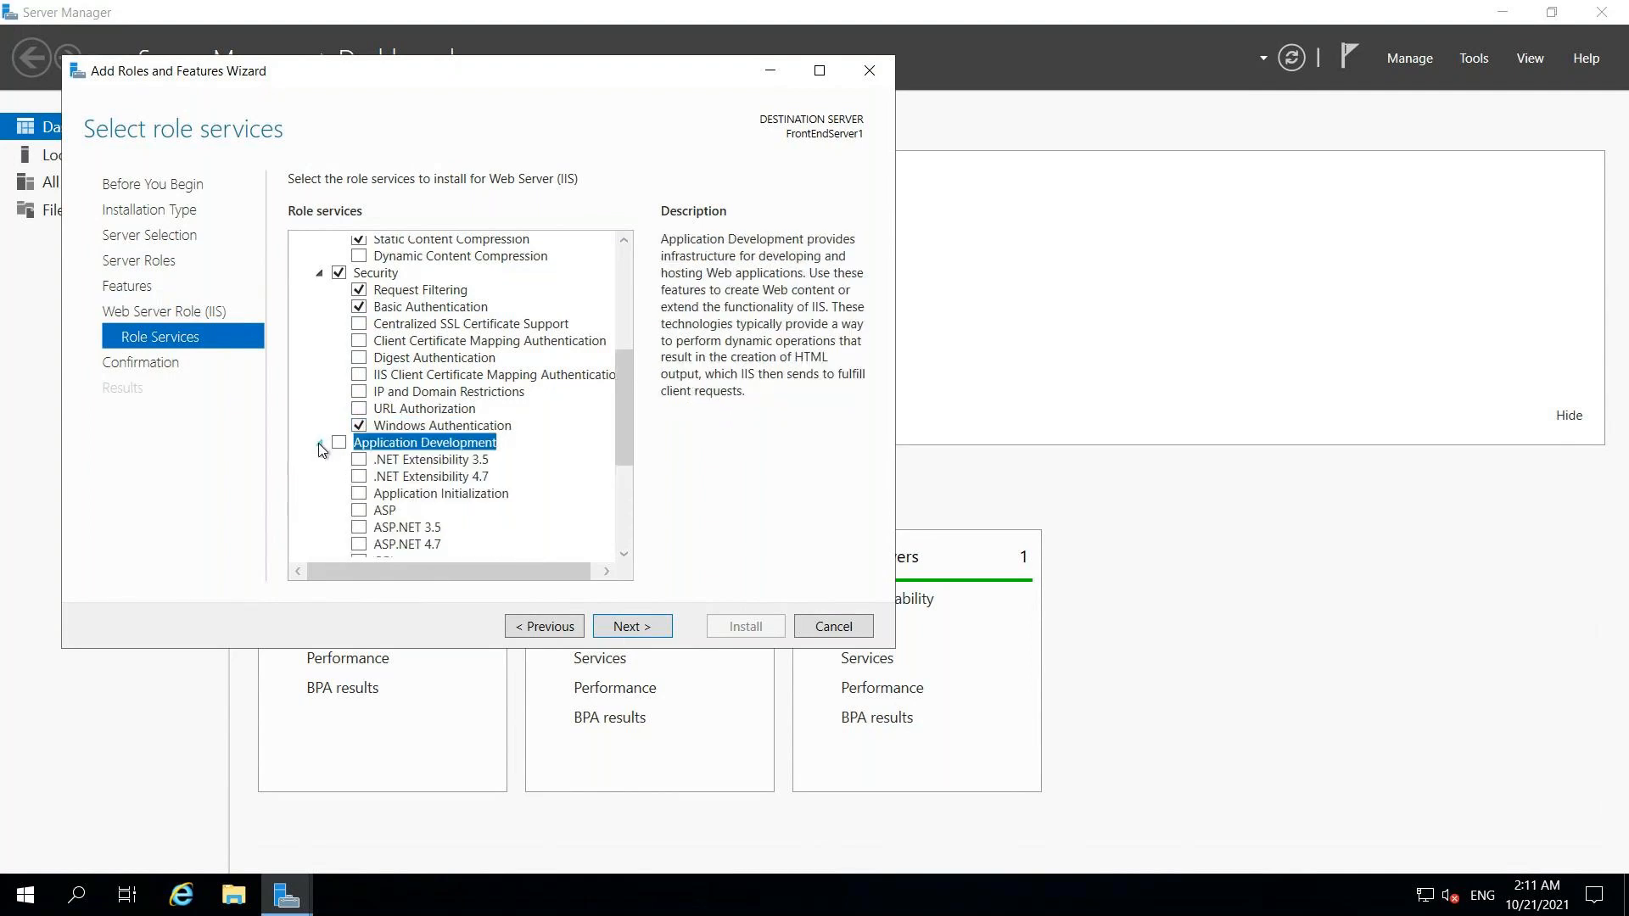
pyautogui.moveTo(623, 437); pyautogui.dragTo(619, 489)
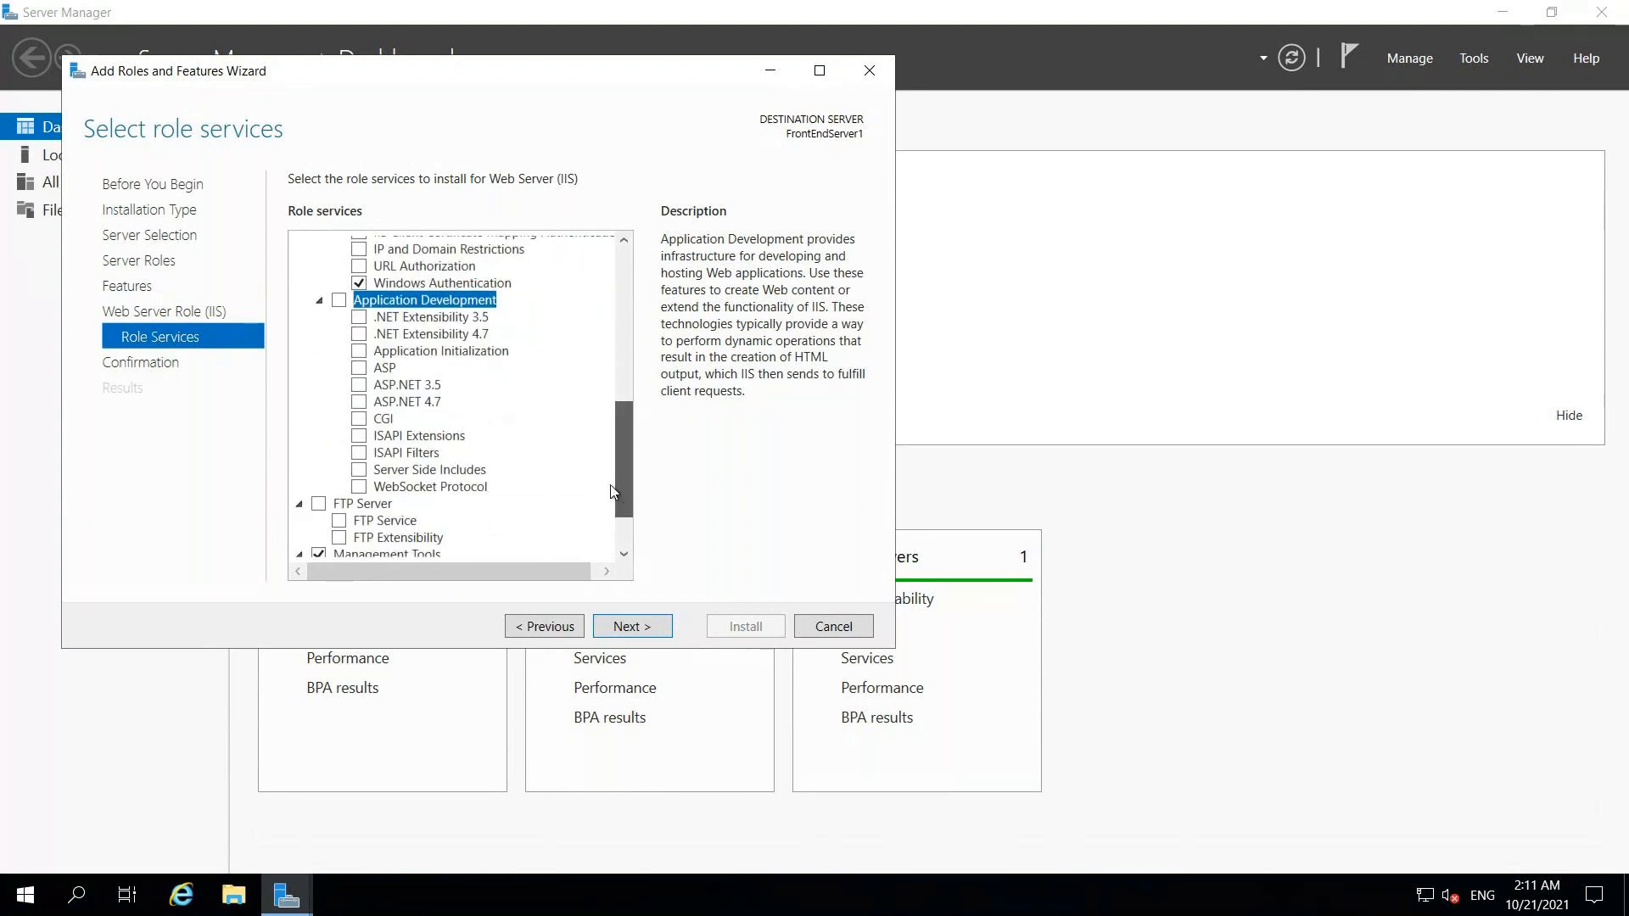
pyautogui.click(359, 402)
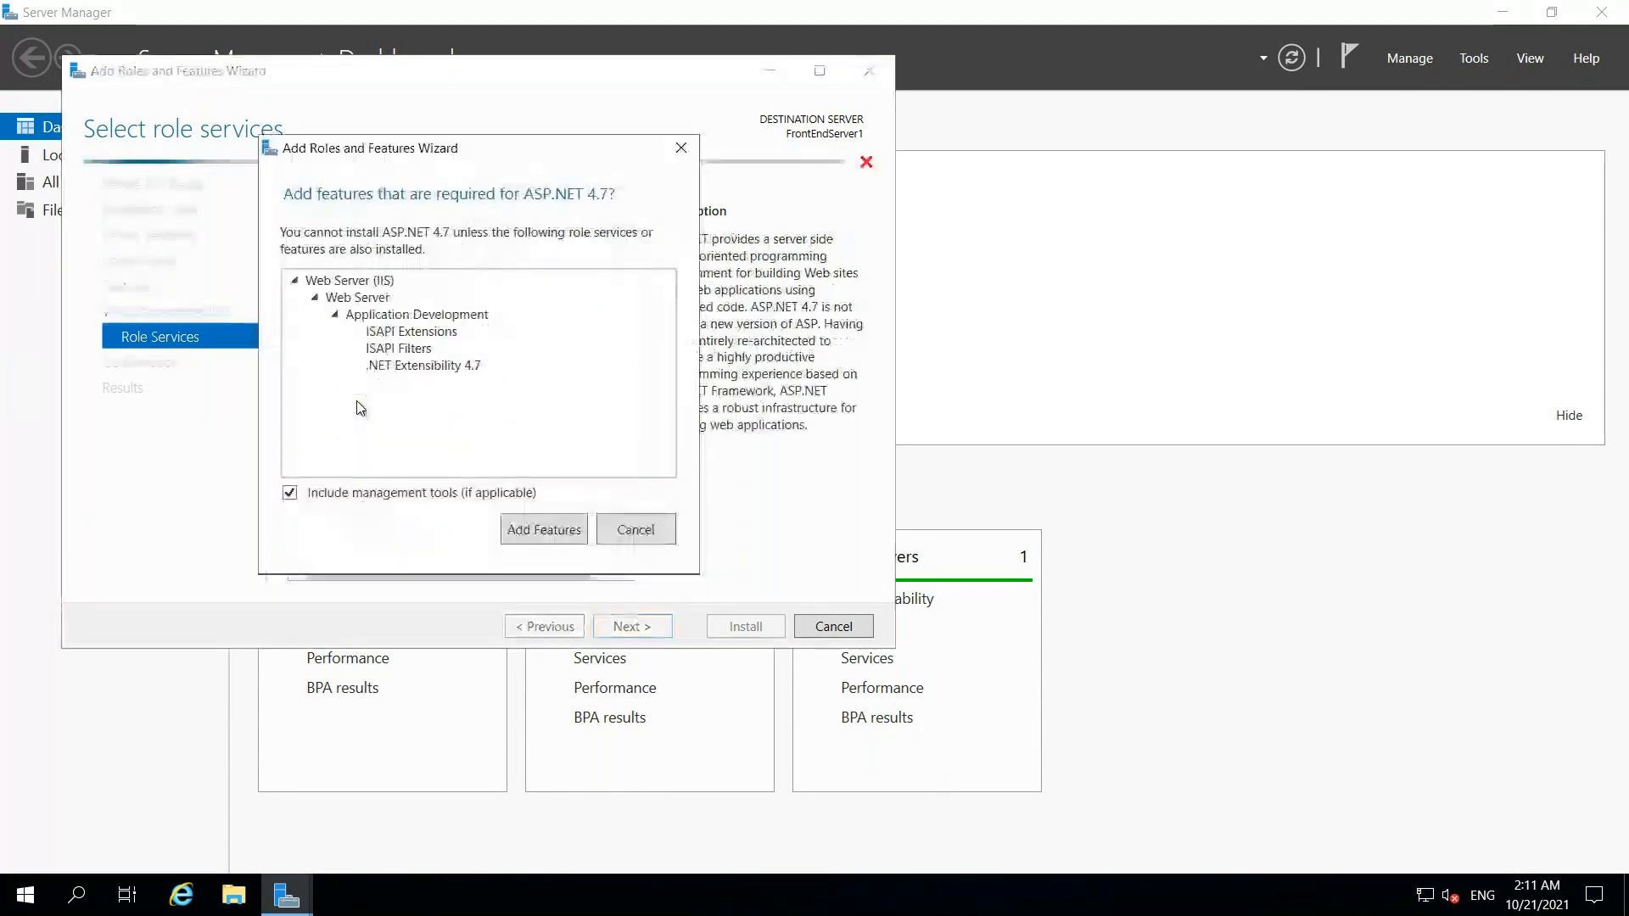
pyautogui.click(544, 529)
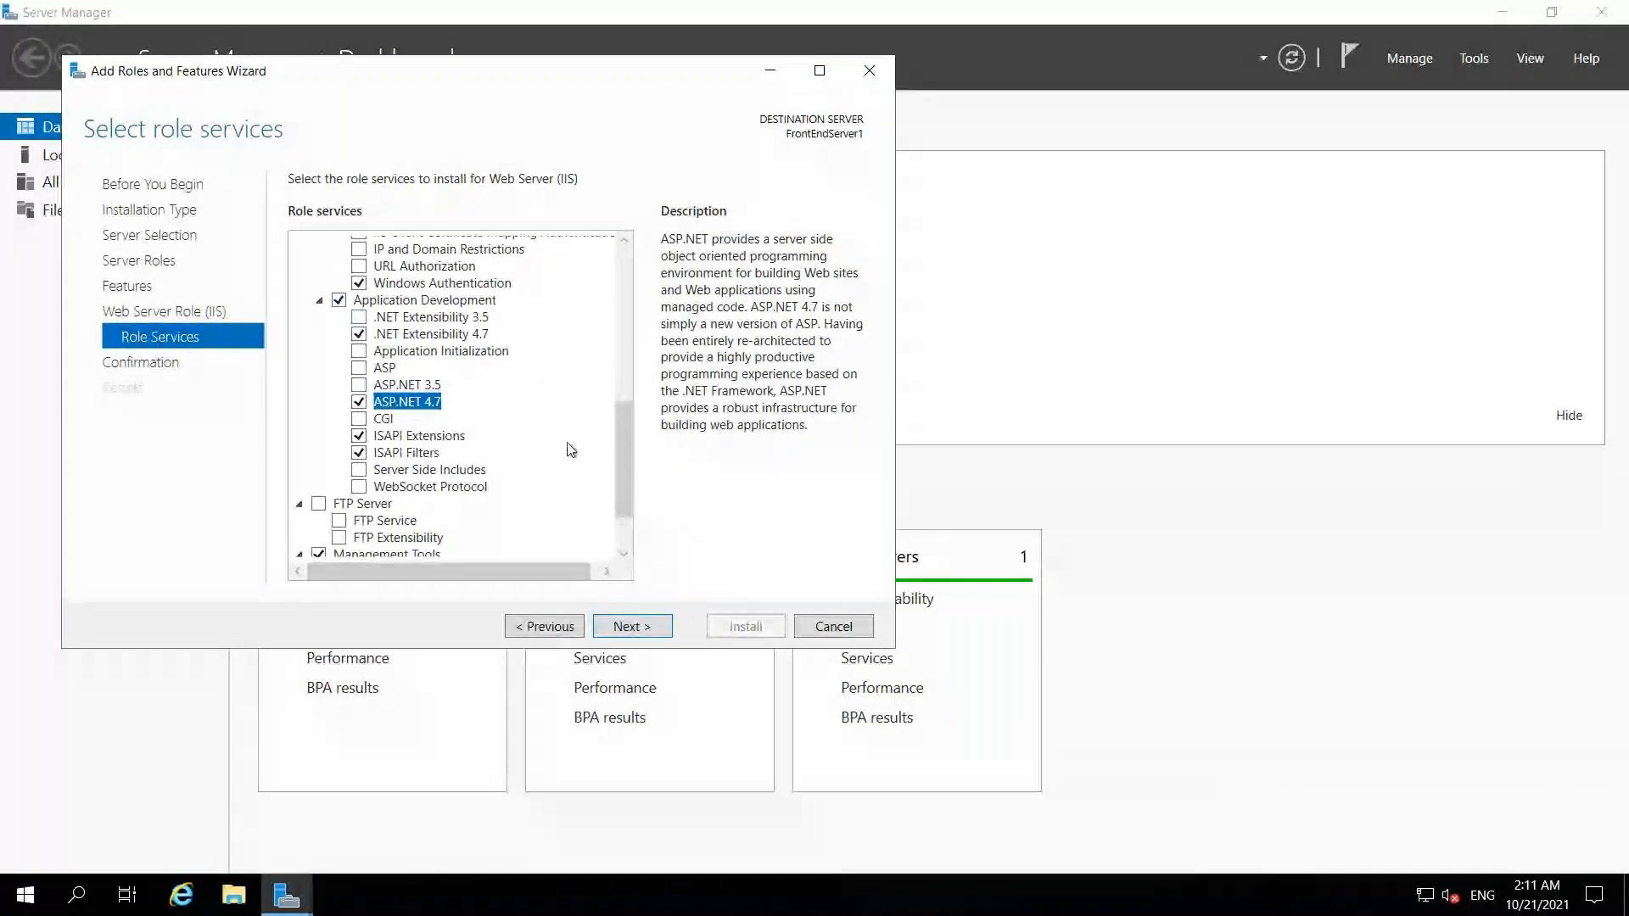
pyautogui.click(642, 628)
pyautogui.click(746, 626)
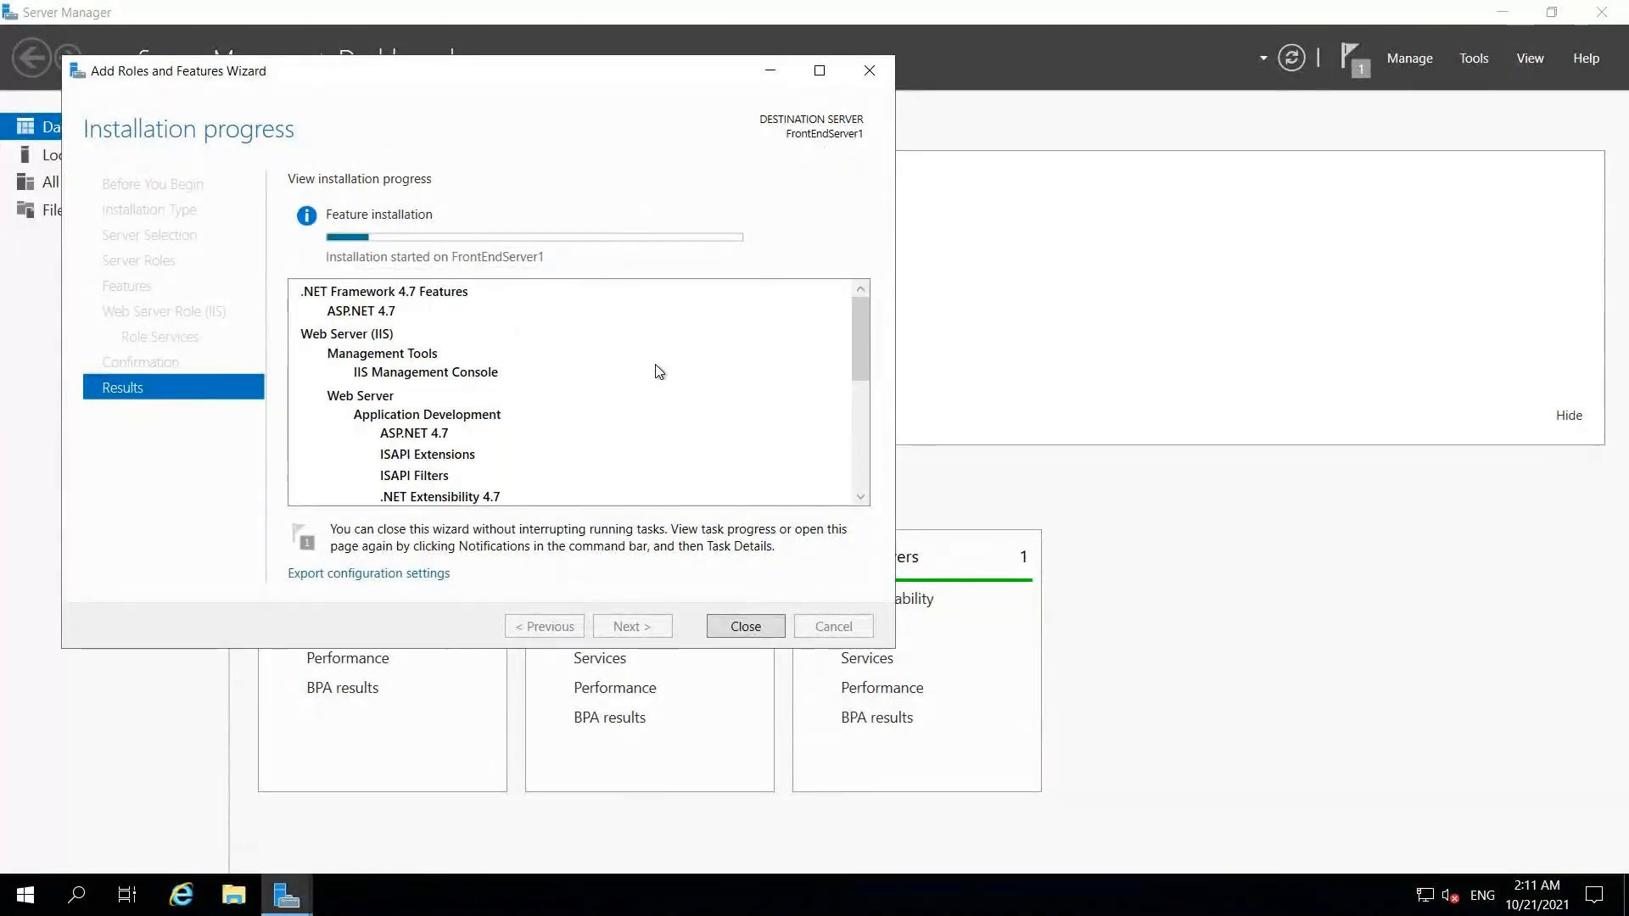
# - Launch Windows PowerShell as administrator, then return to the local Production deployment group page
pyautogui.click(80, 895)
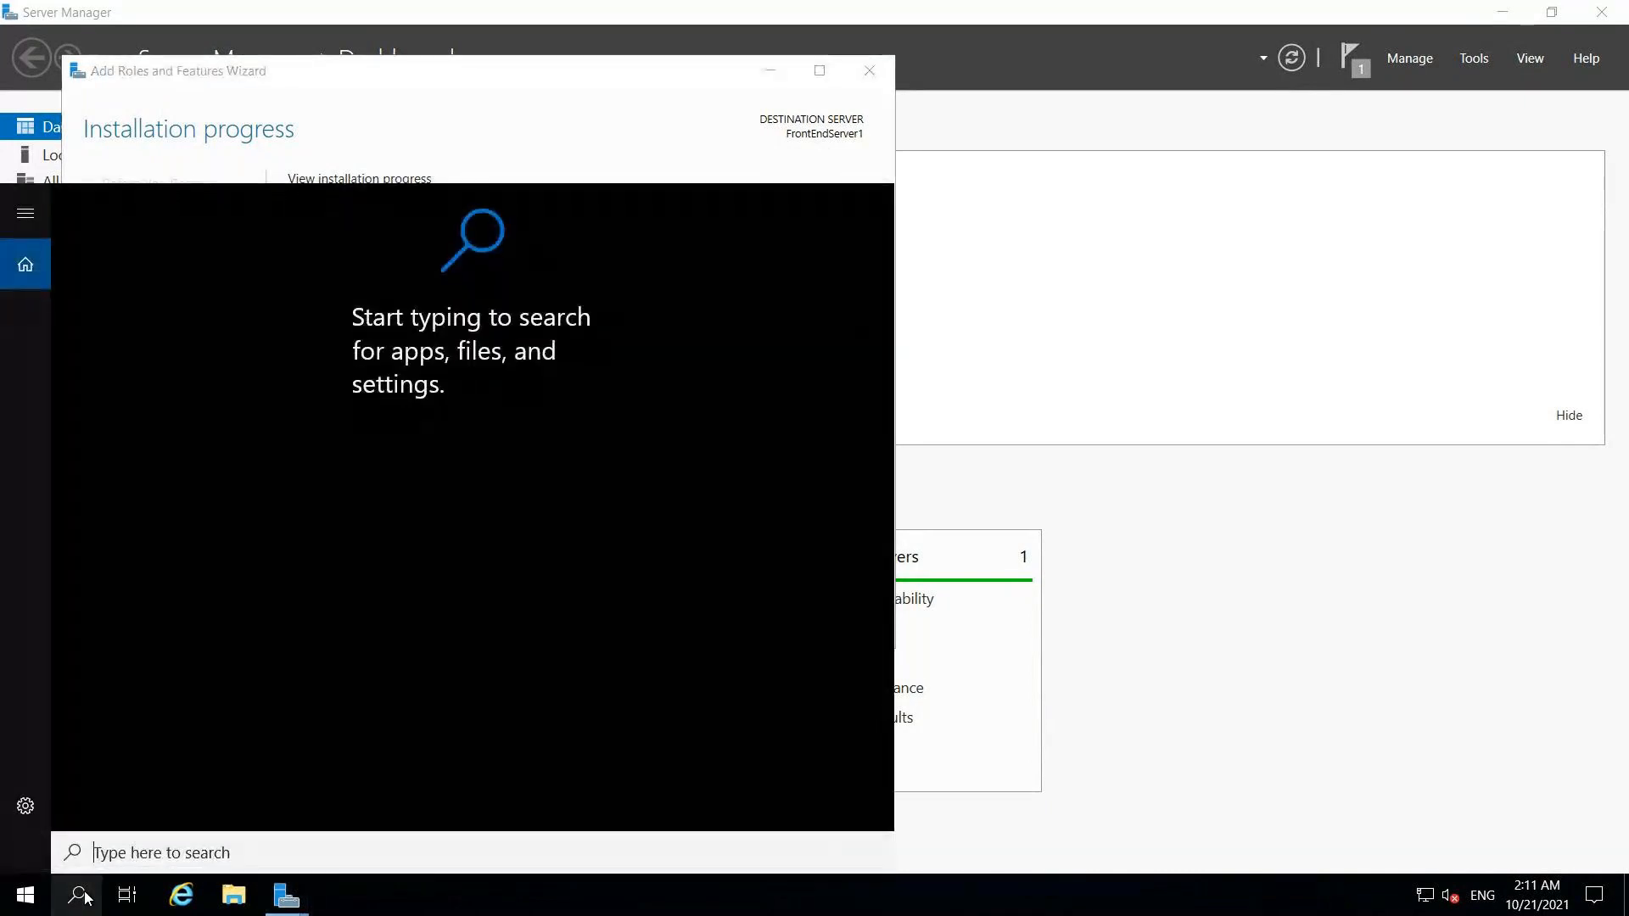
pyautogui.write('power')
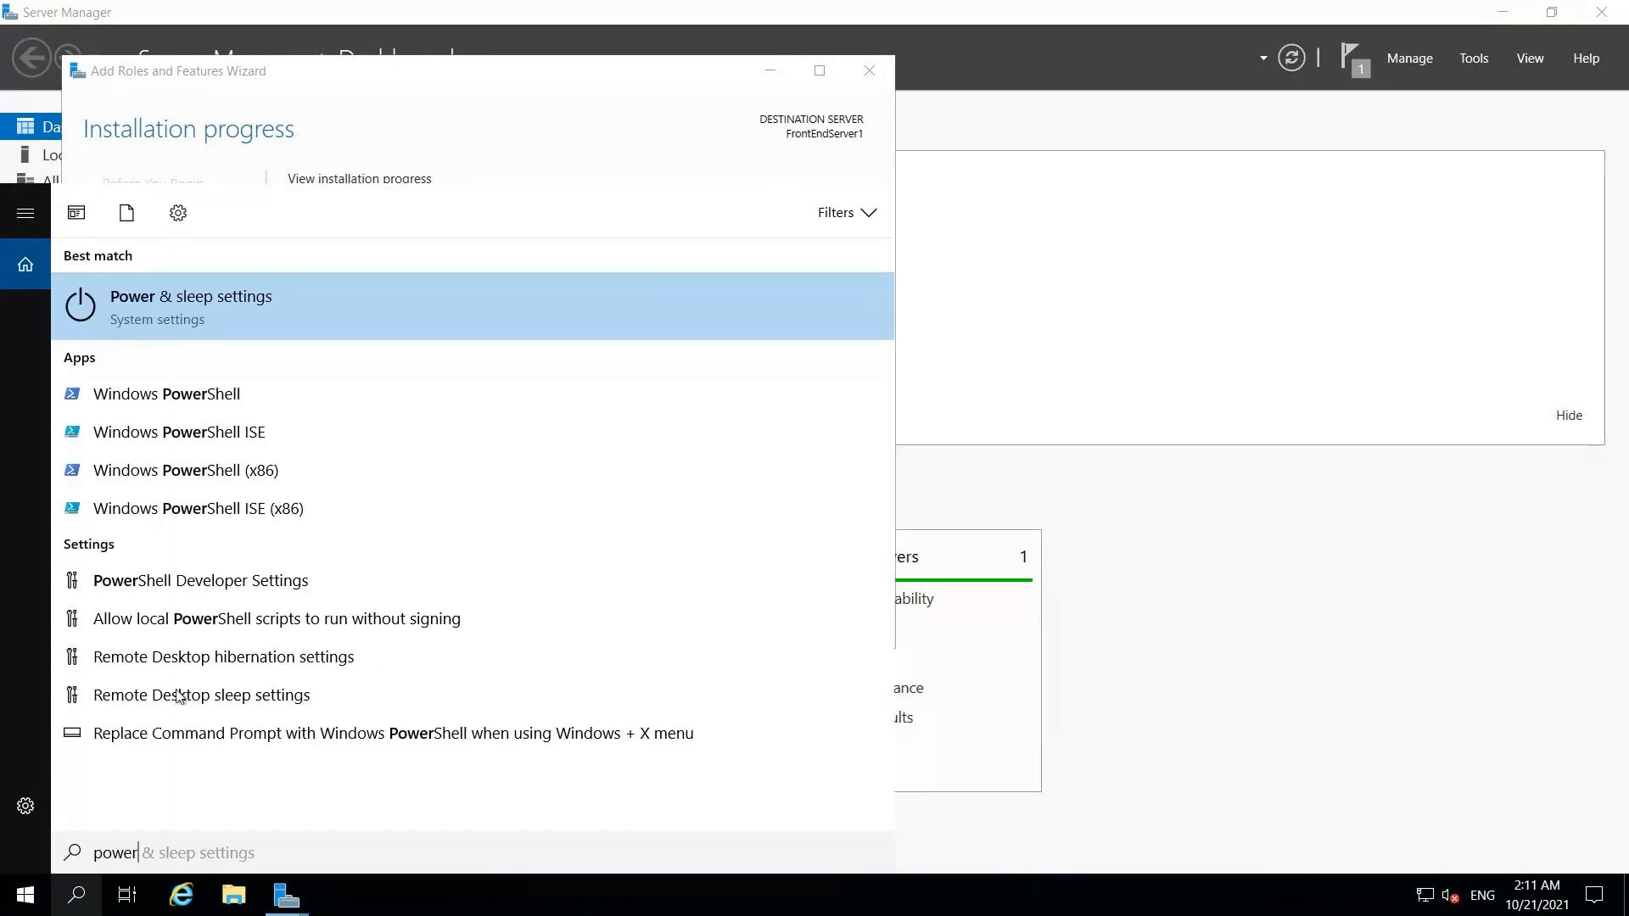
pyautogui.rightClick(163, 393)
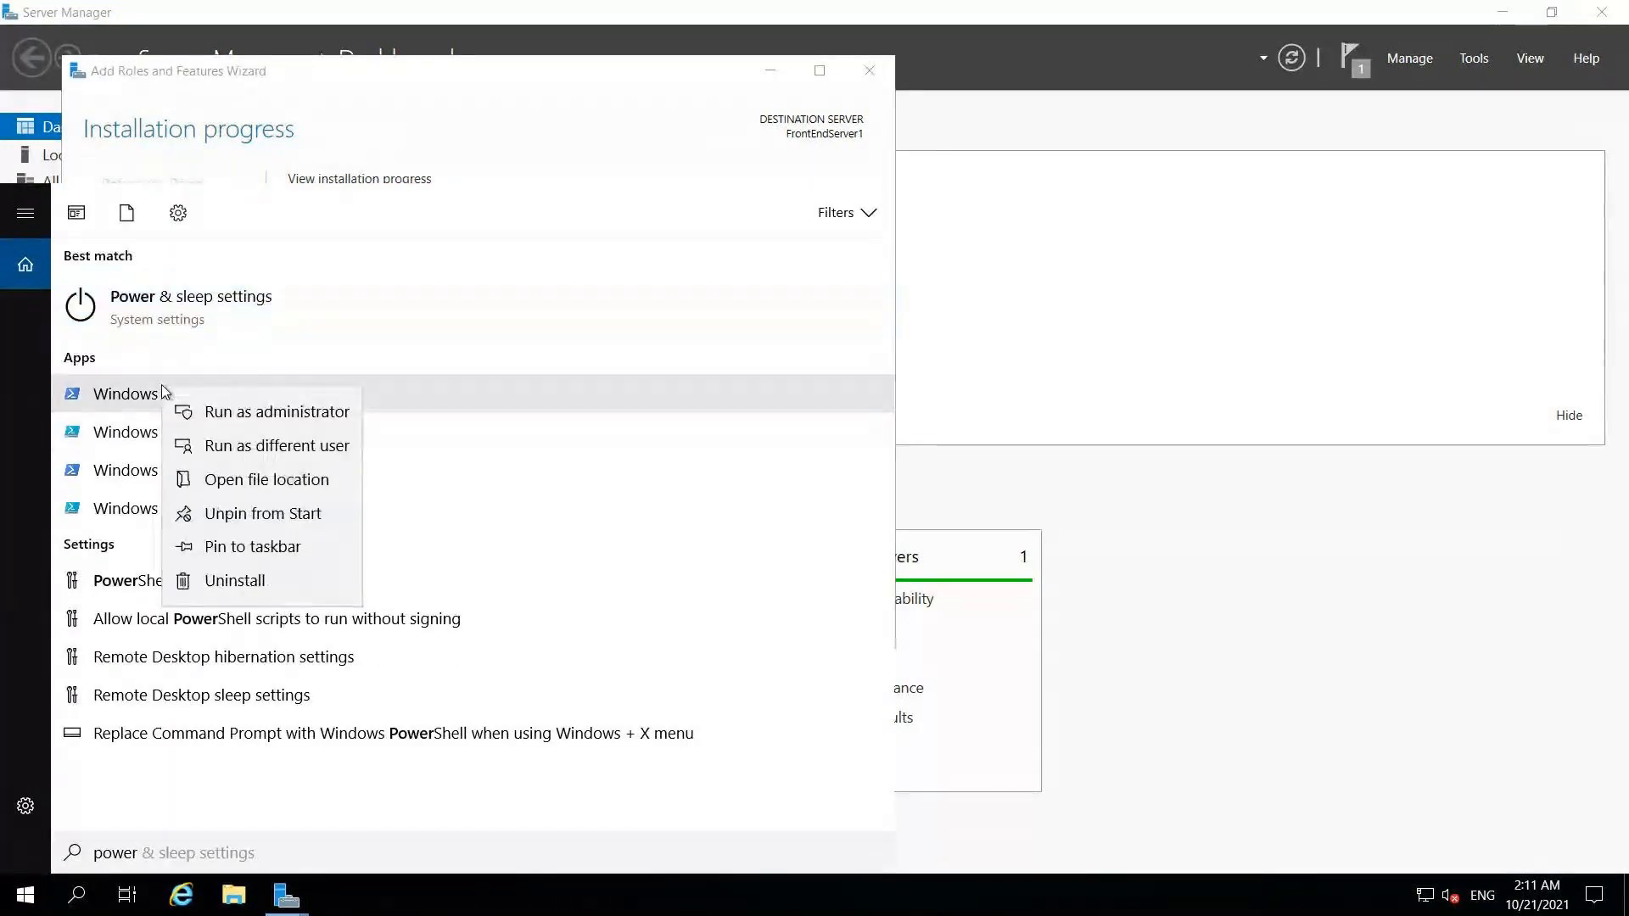
pyautogui.click(248, 412)
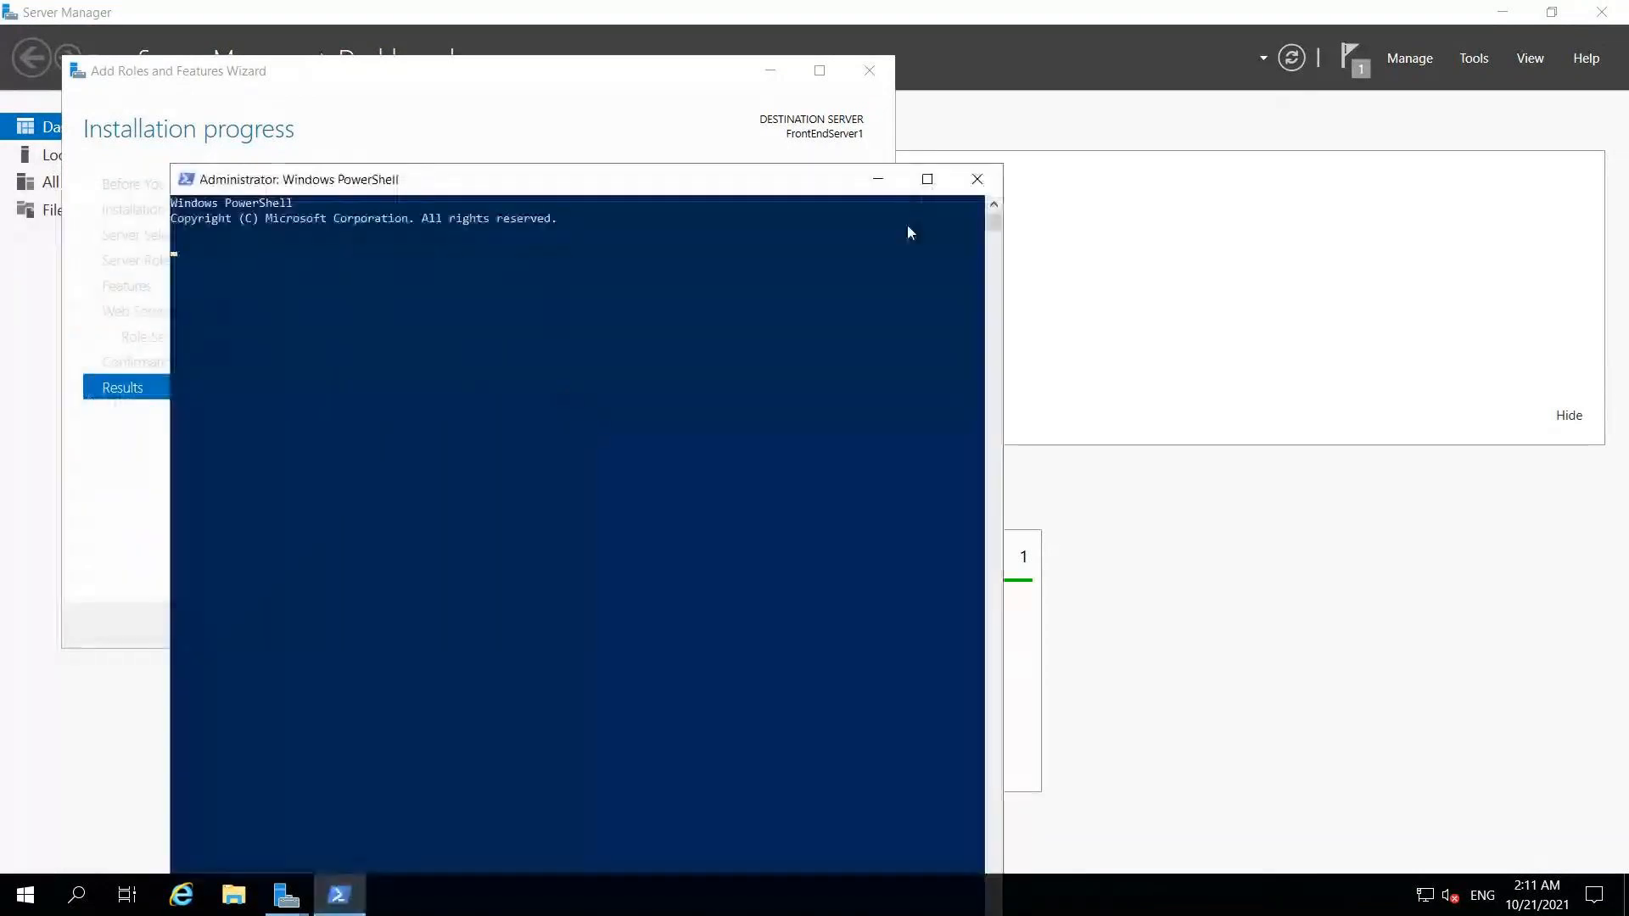
pyautogui.click(940, 183)
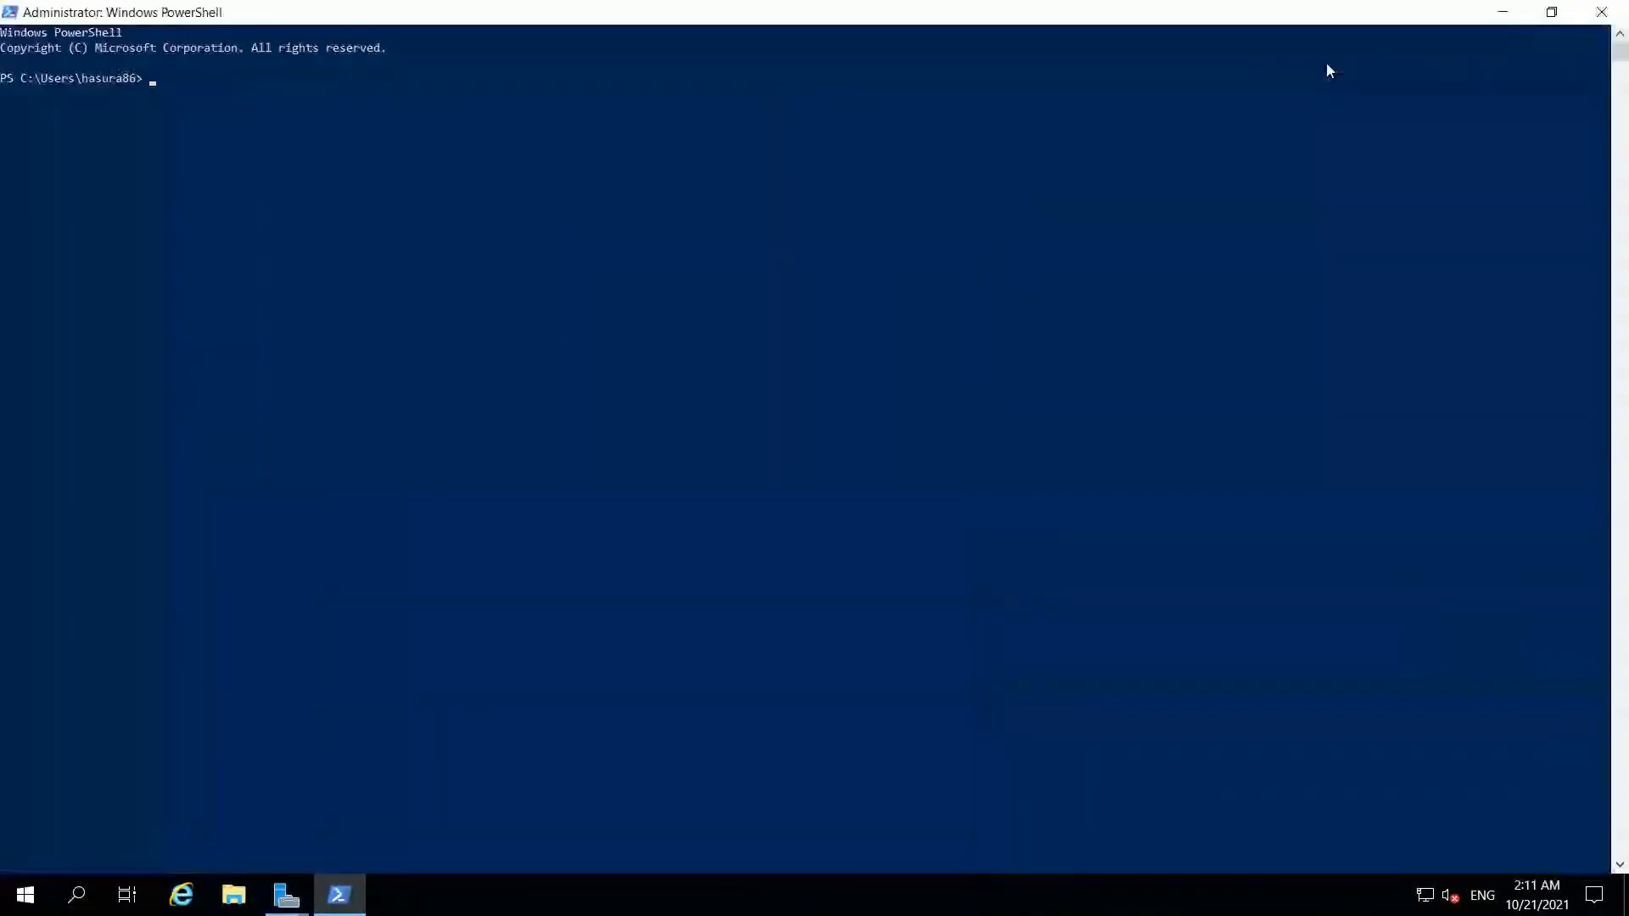
pyautogui.click(1499, 13)
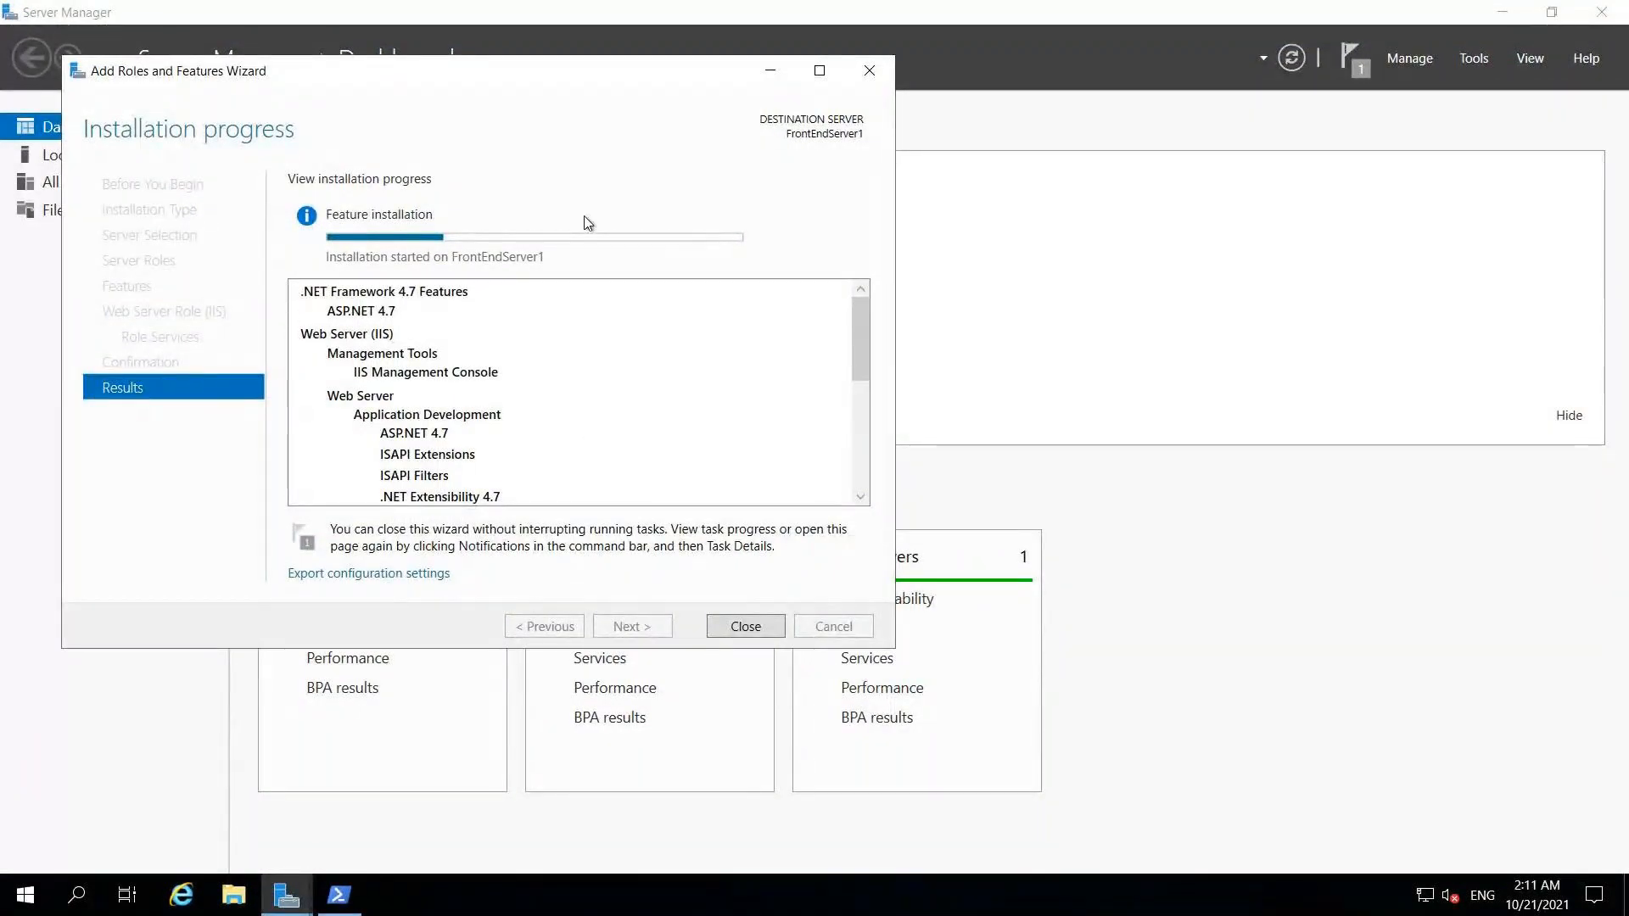
pyautogui.moveTo(741, 6)
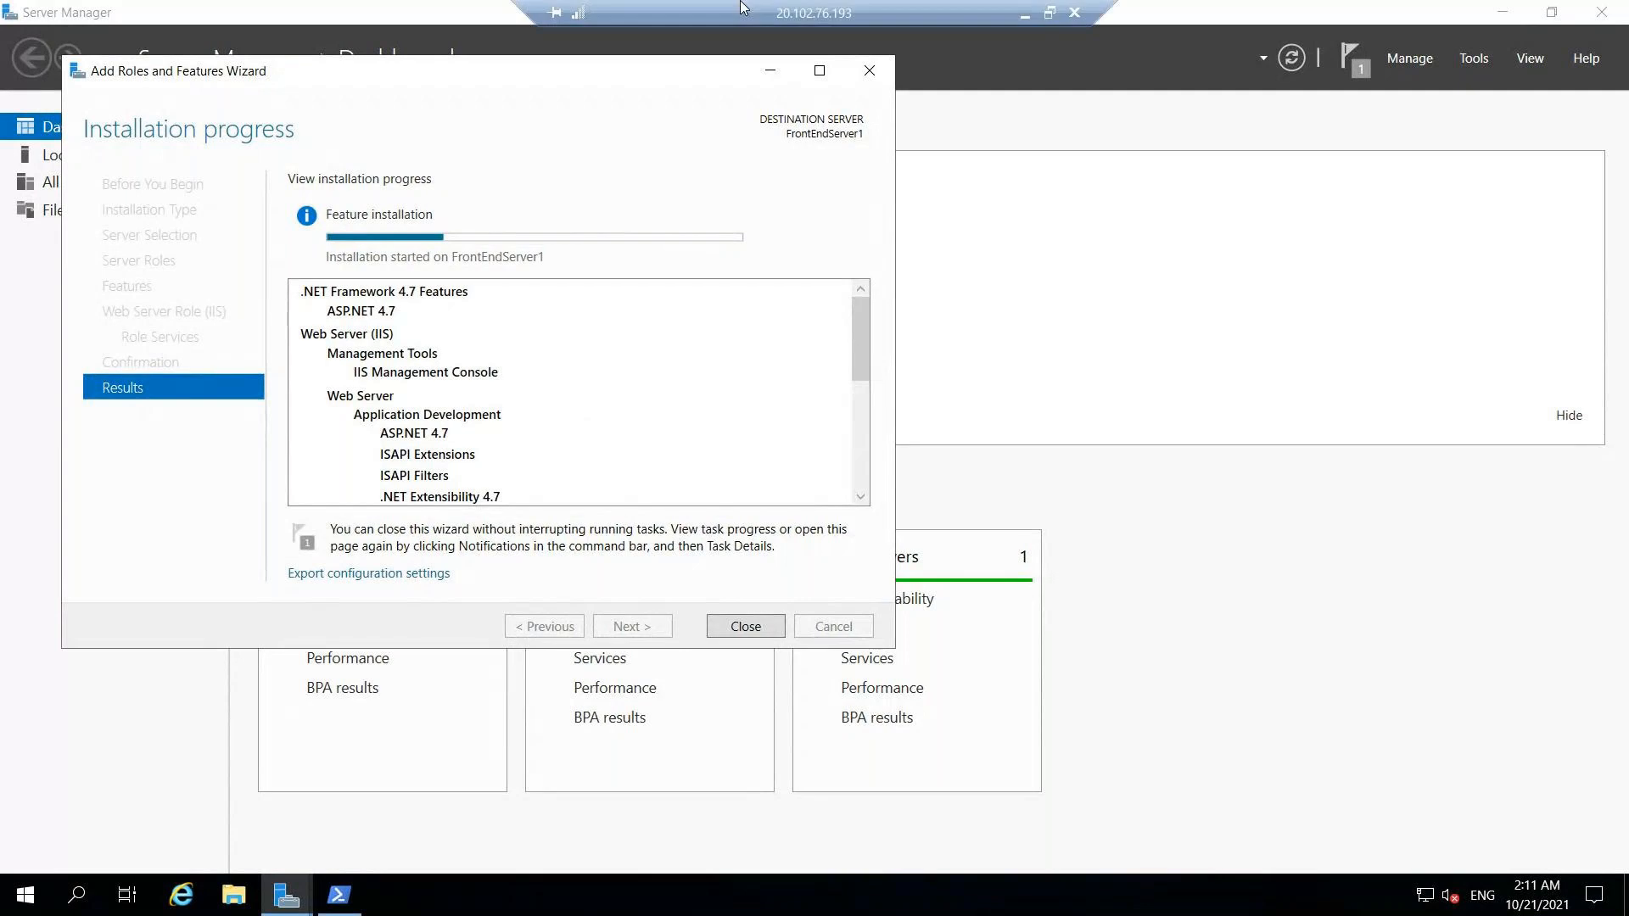
pyautogui.click(1026, 16)
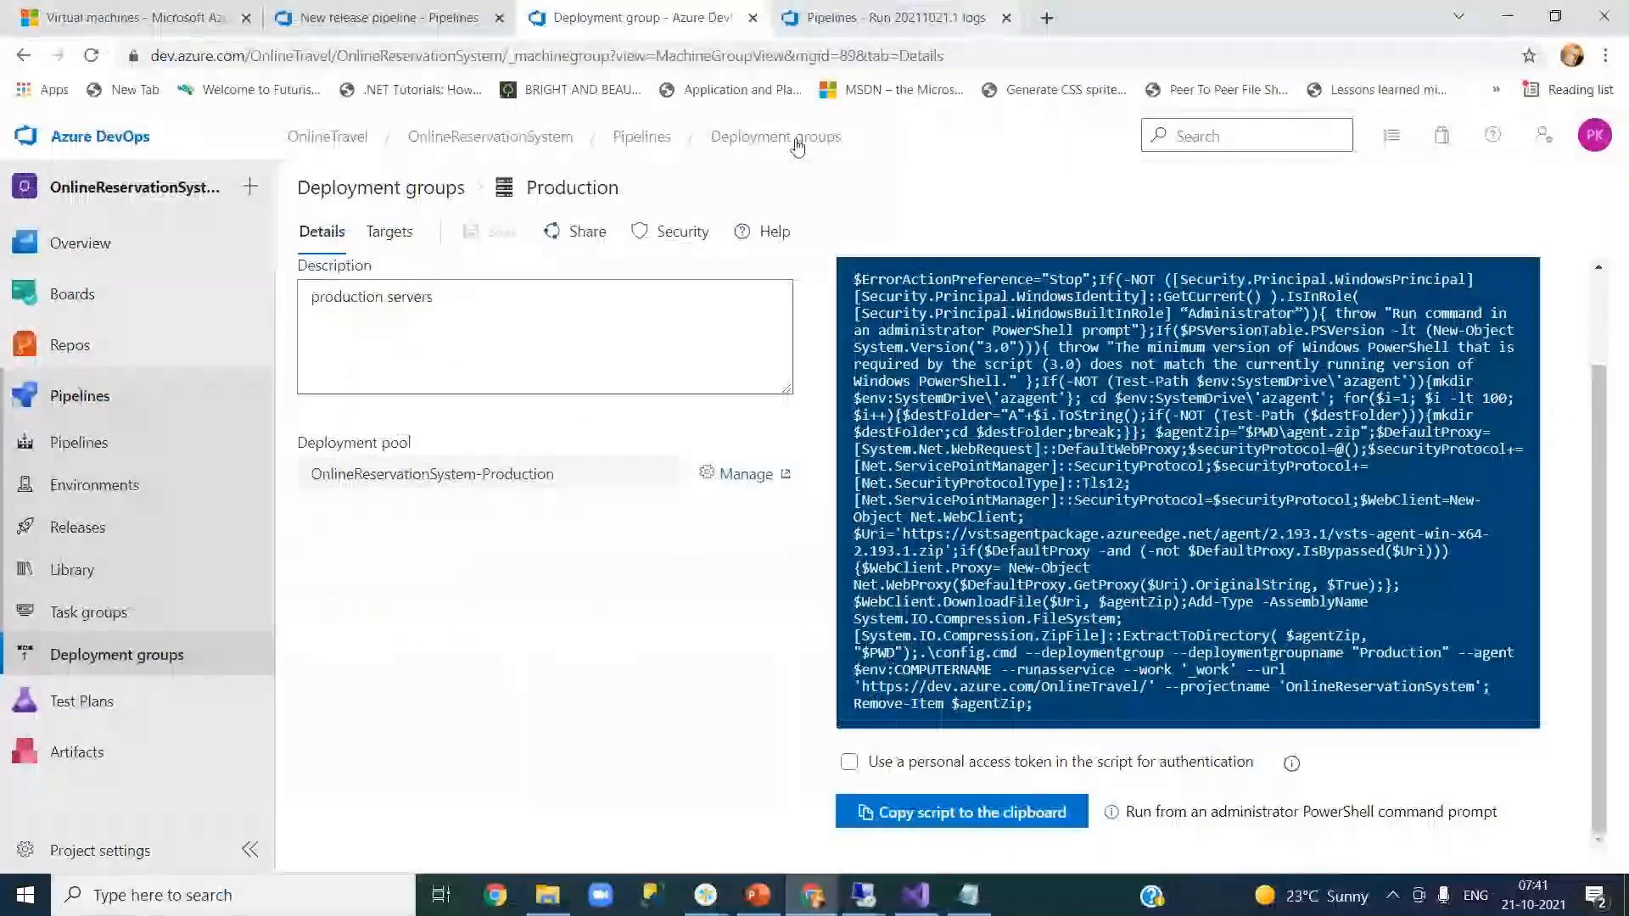
# - Switch to the Azure Virtual machines tab and reopen the 20.102.76.193 Remote Desktop session
pyautogui.hotkey('ctrl', '1')
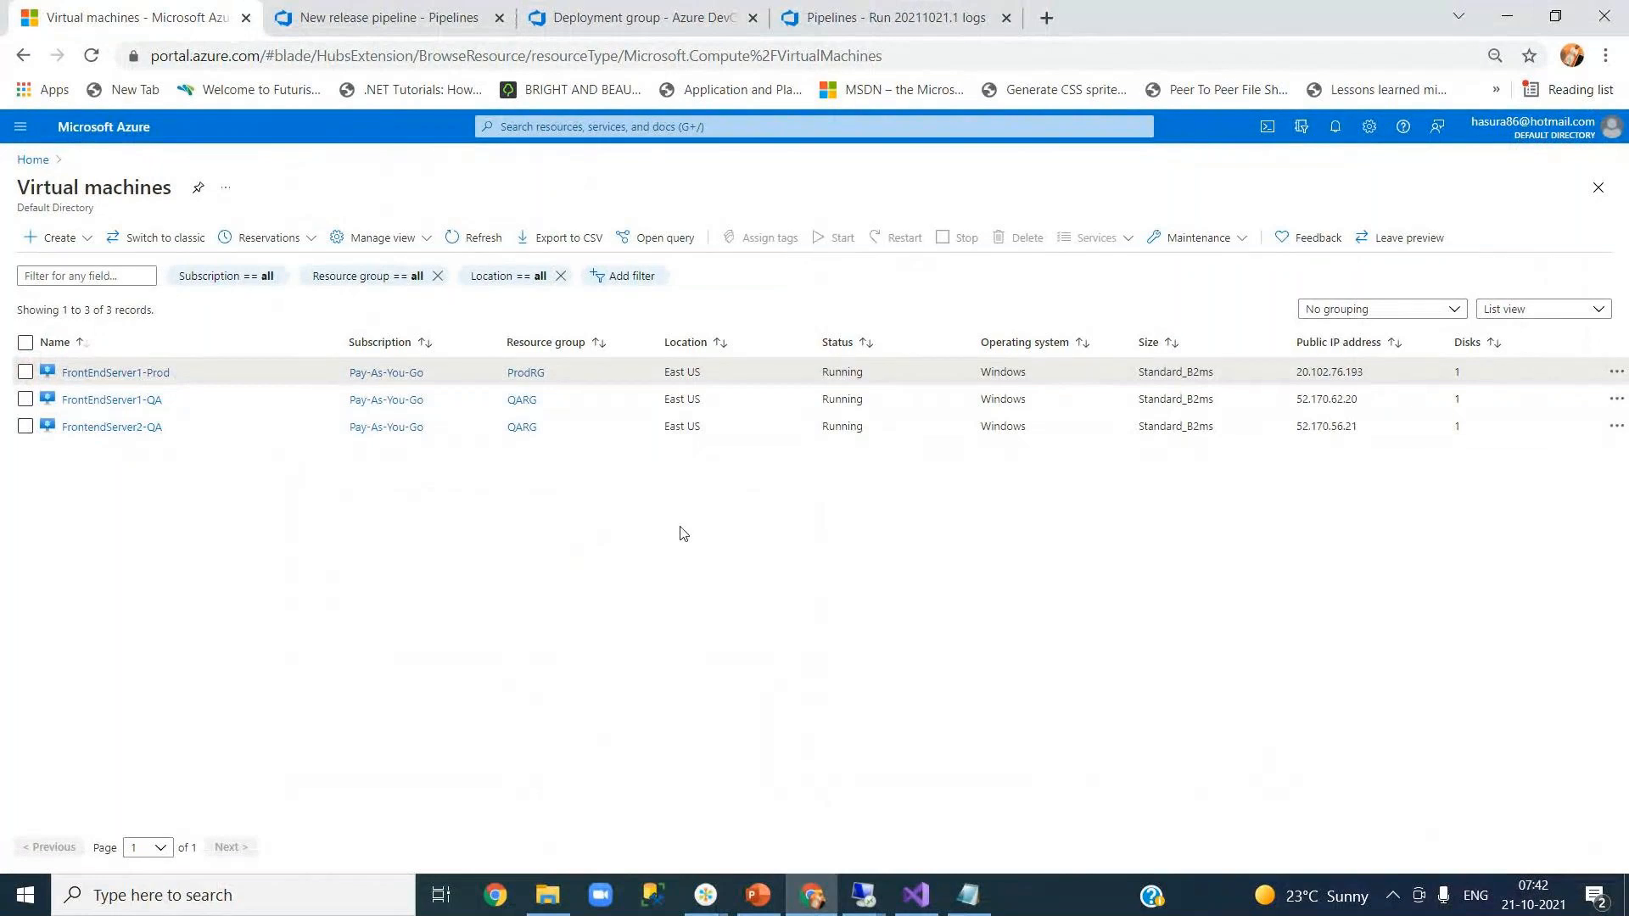
pyautogui.moveTo(864, 906)
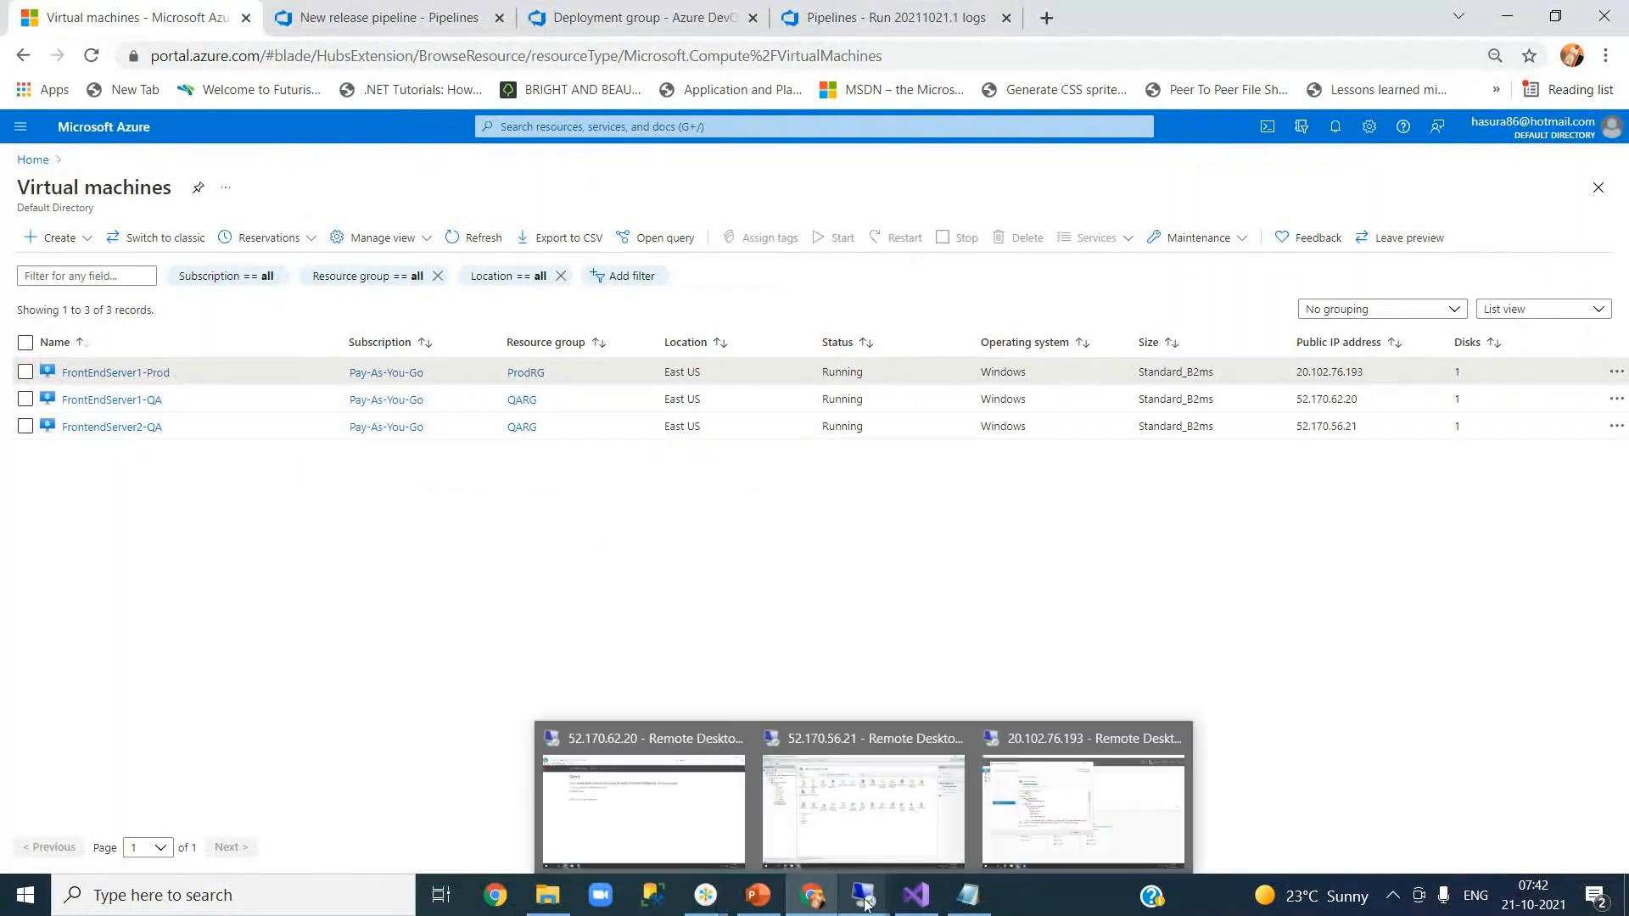
pyautogui.click(1111, 816)
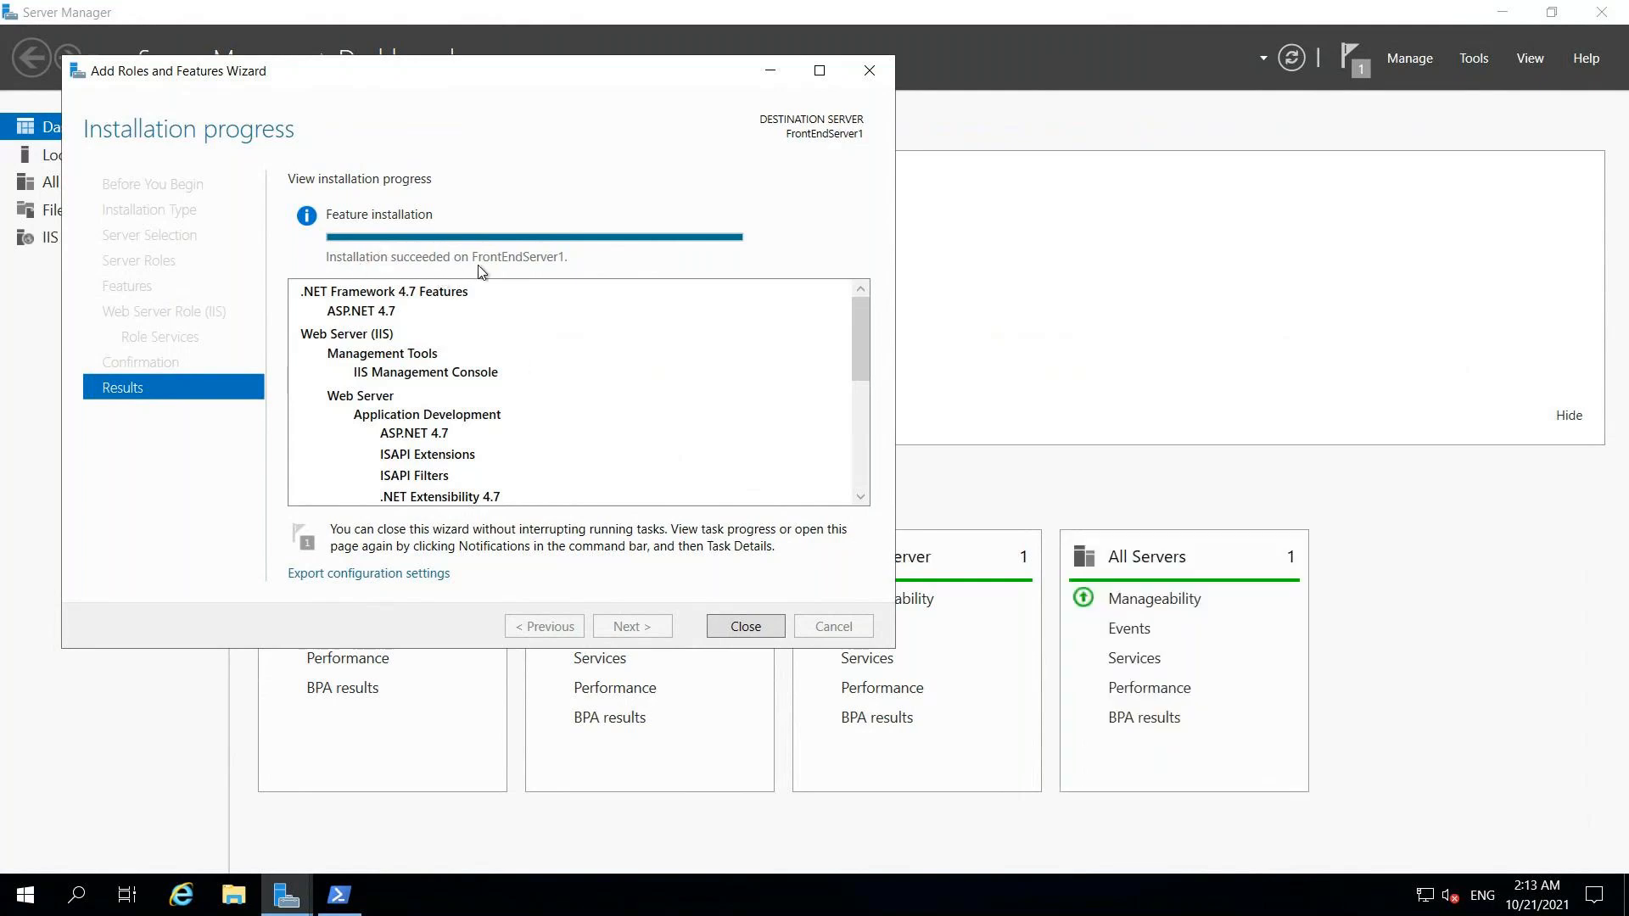
# - Close the finished installation wizard and Server Manager, then launch IIS Manager
pyautogui.click(747, 627)
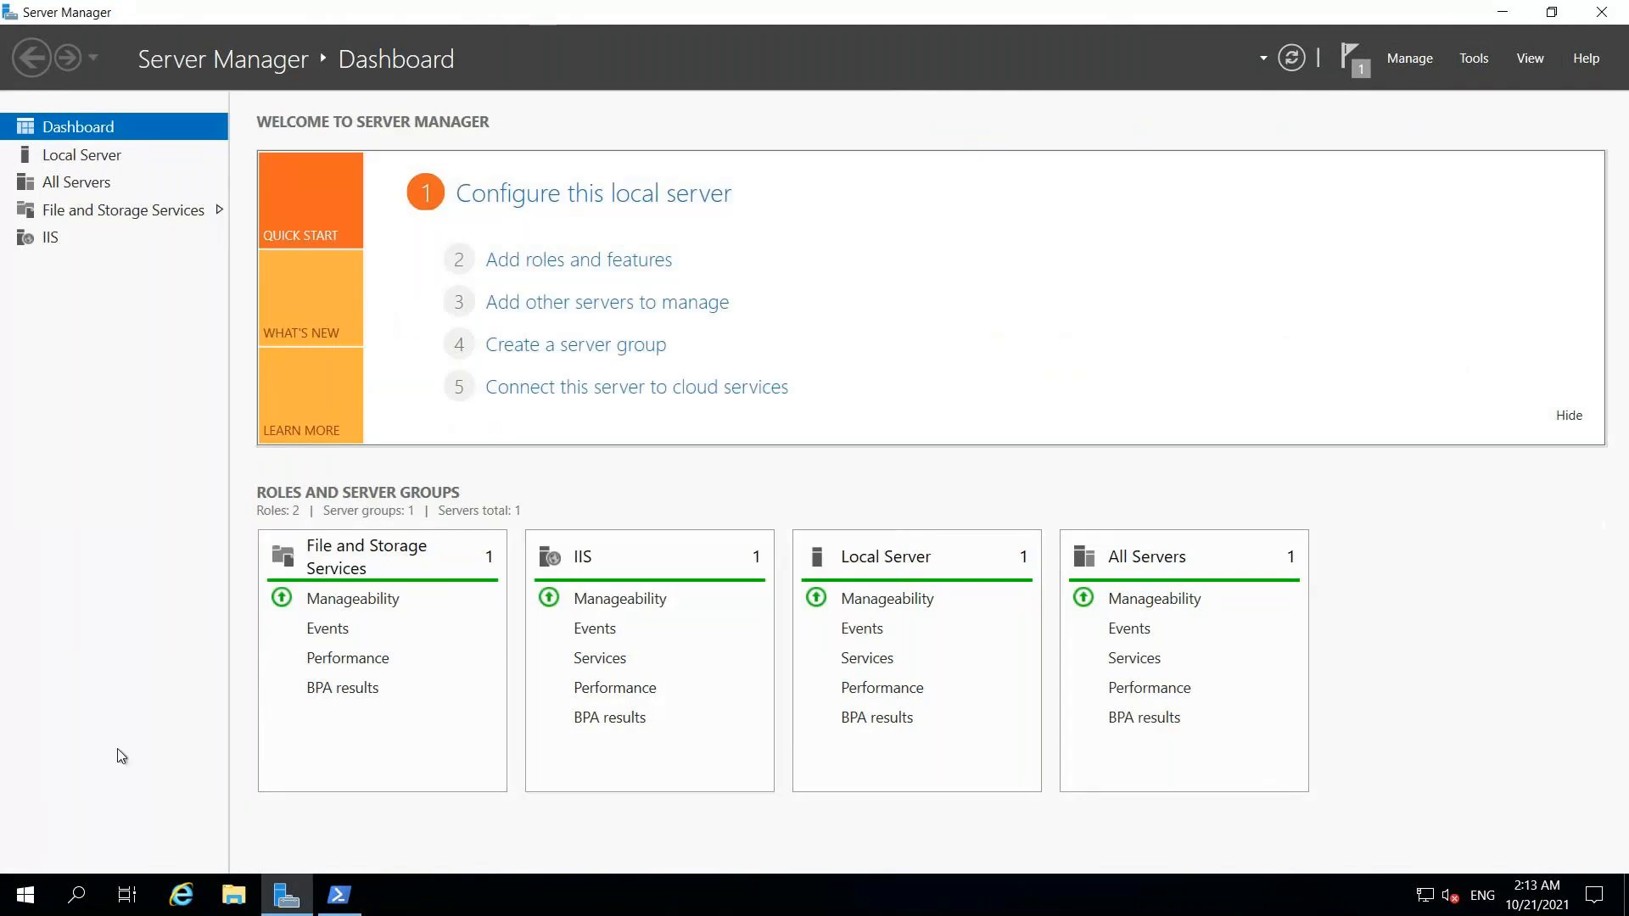
pyautogui.click(1601, 12)
pyautogui.click(77, 901)
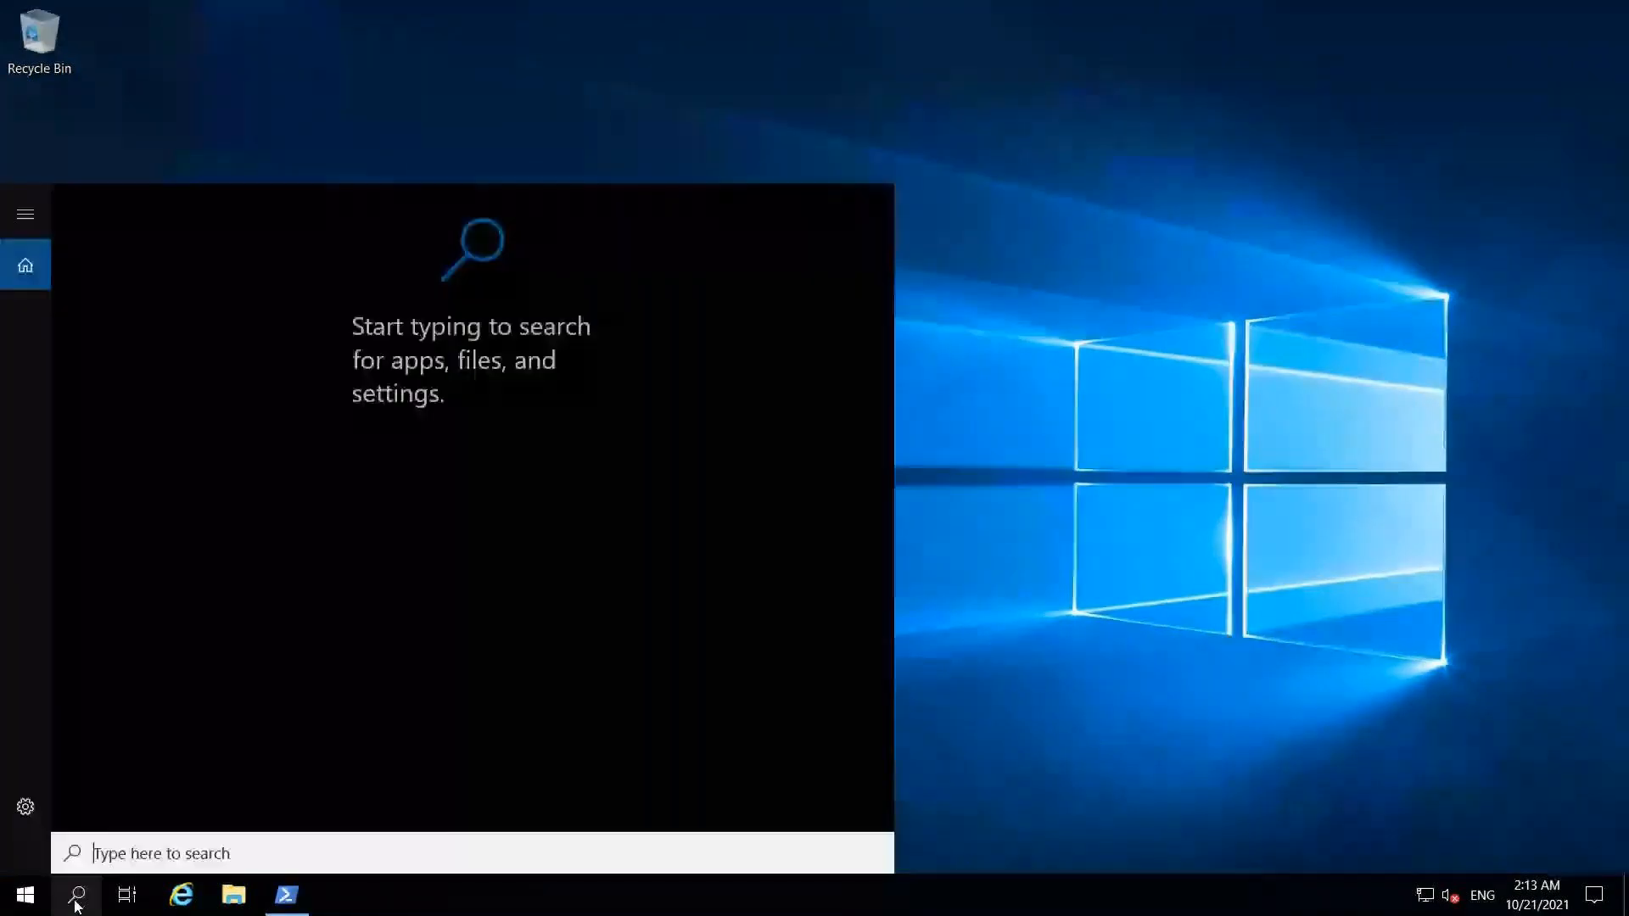
pyautogui.write('iis')
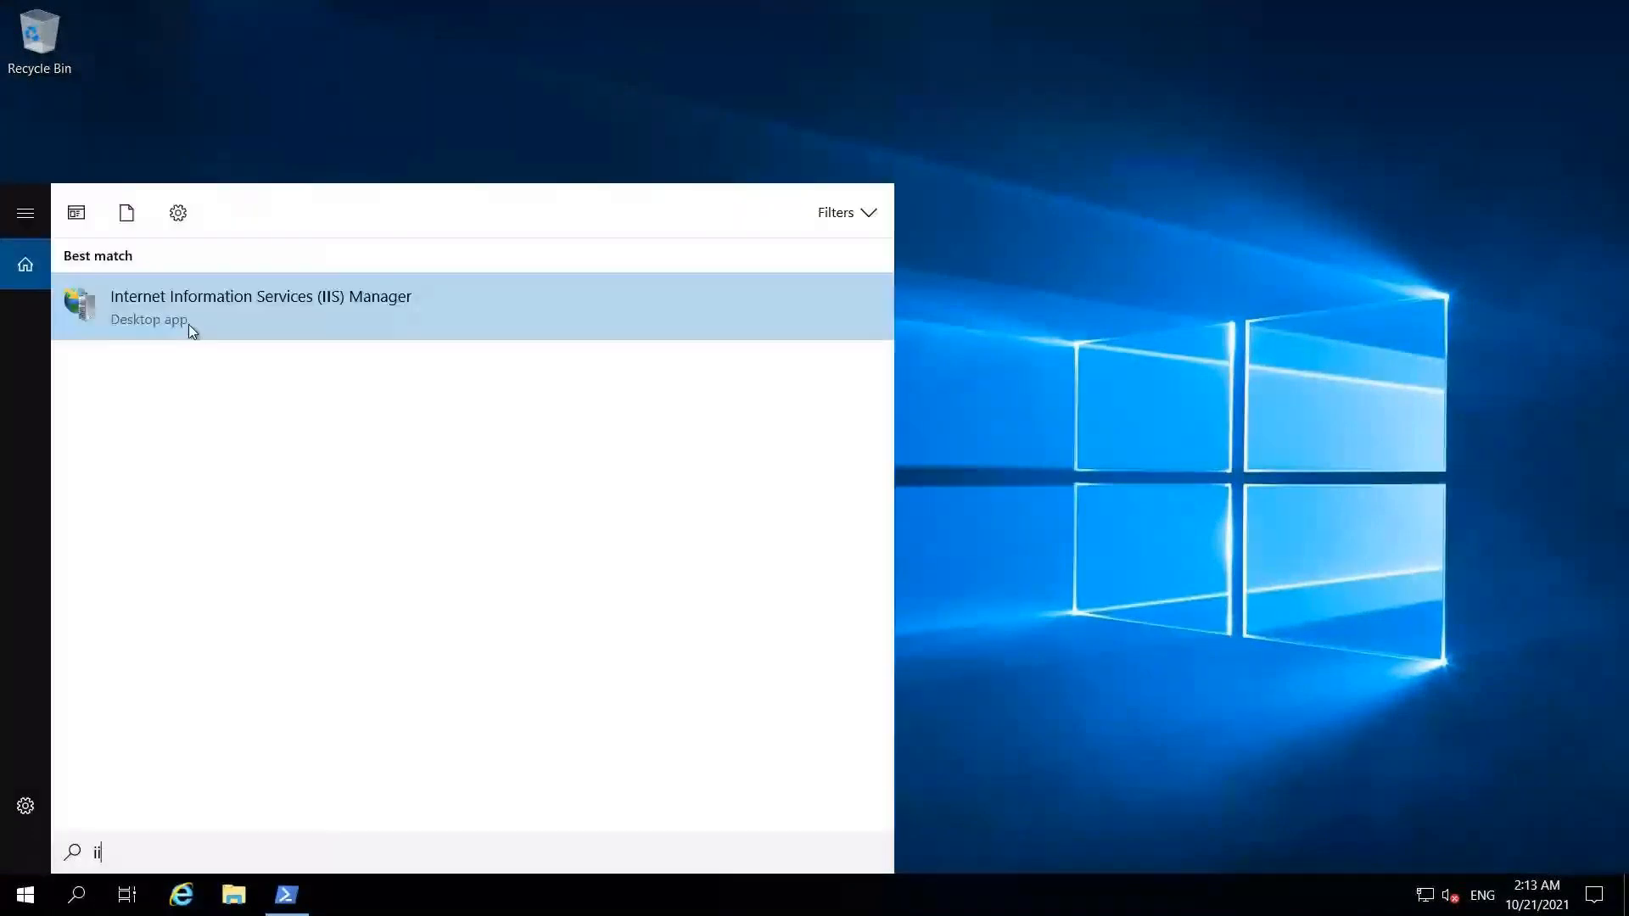
pyautogui.click(188, 324)
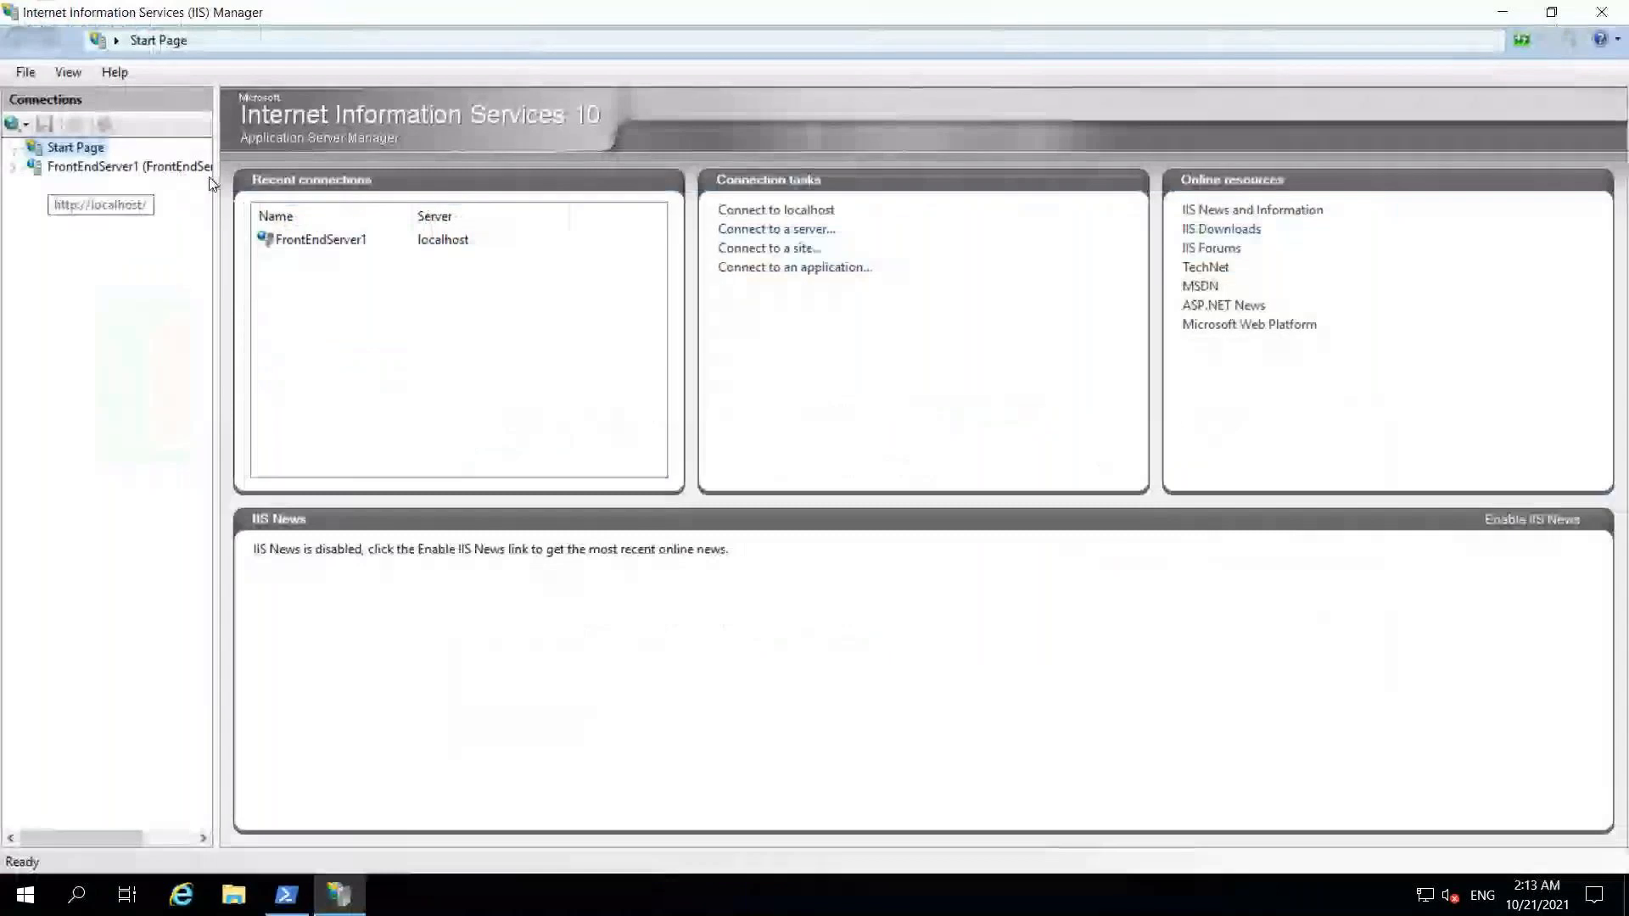
# - Expand FrontEndServer1 in IIS Manager's connections tree and open Default Web Site
pyautogui.moveTo(216, 181); pyautogui.dragTo(314, 185)
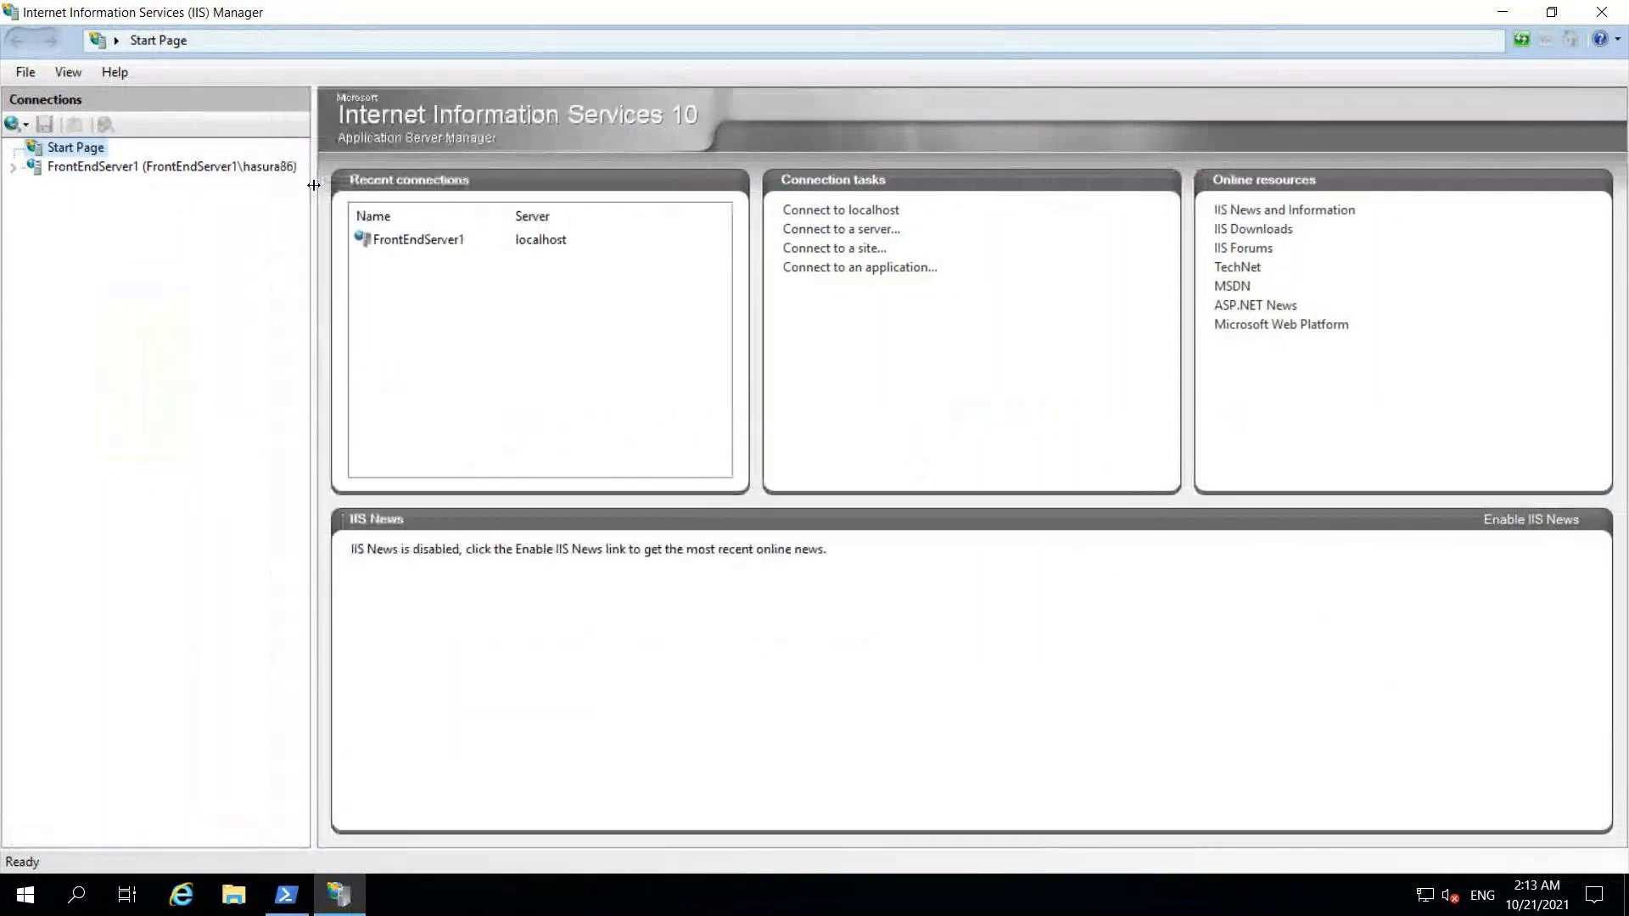
pyautogui.click(15, 173)
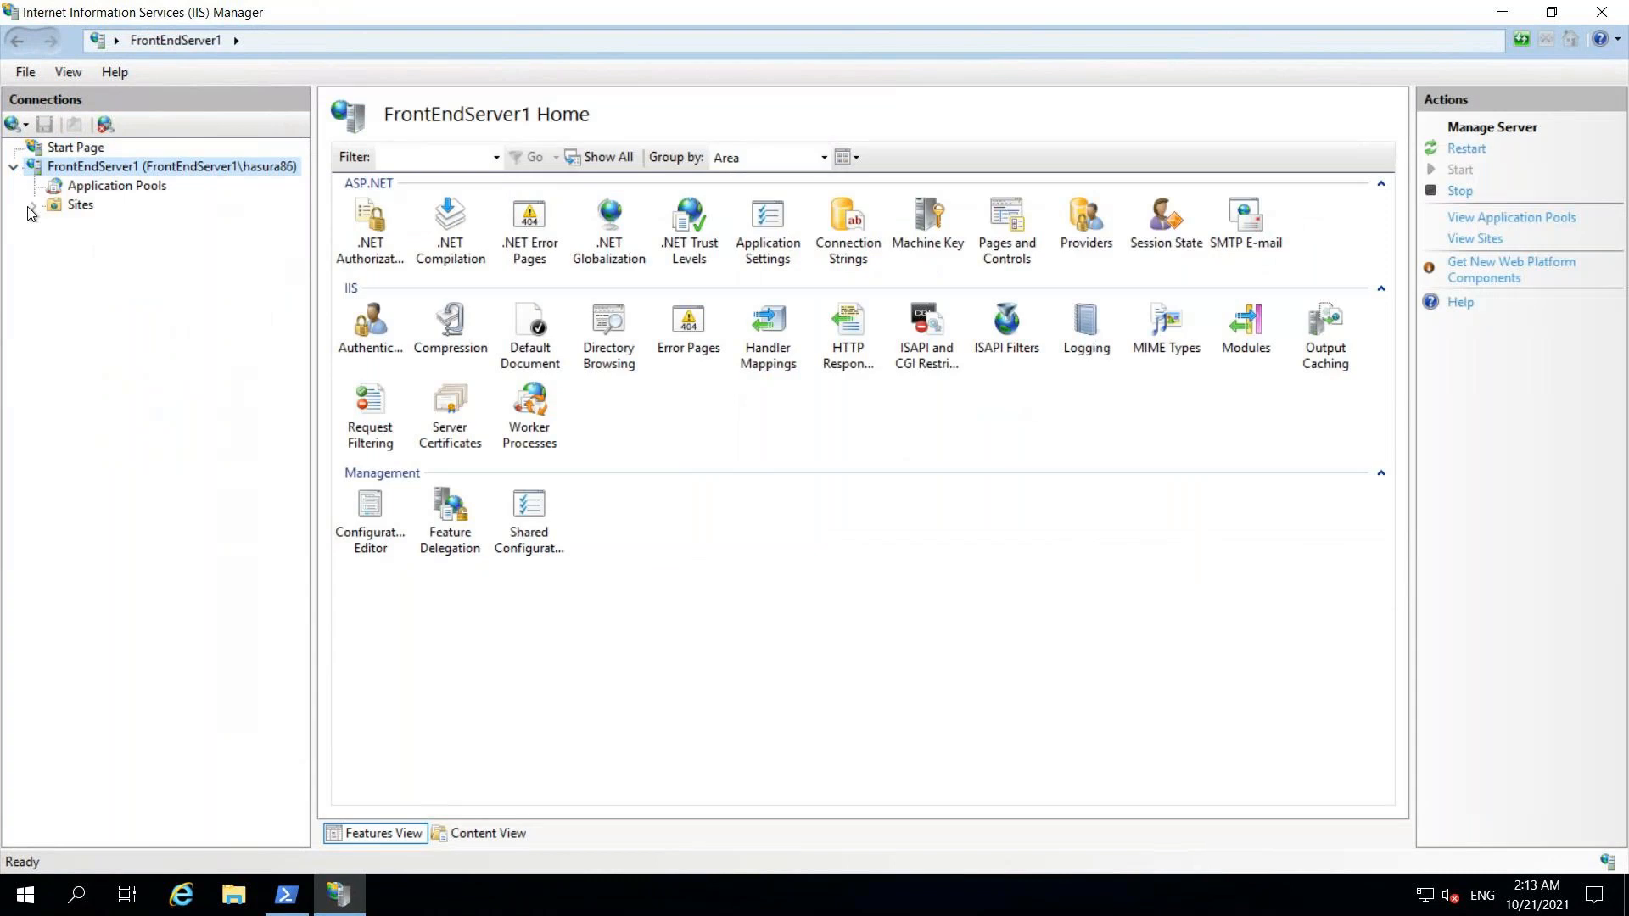
pyautogui.click(33, 206)
pyautogui.click(53, 224)
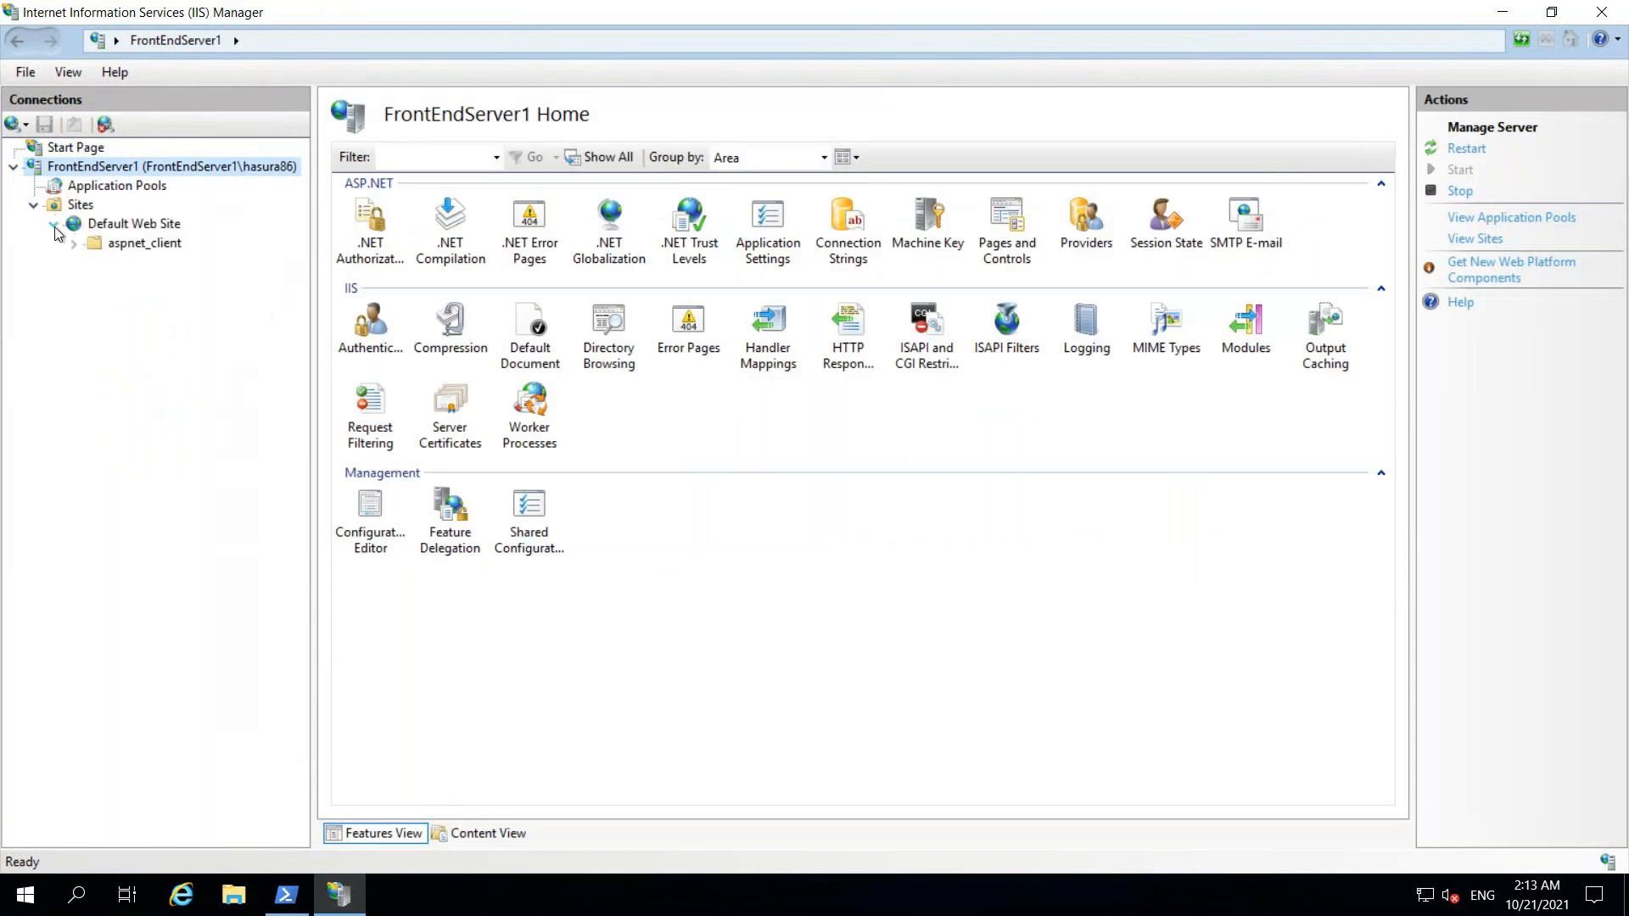
pyautogui.click(135, 225)
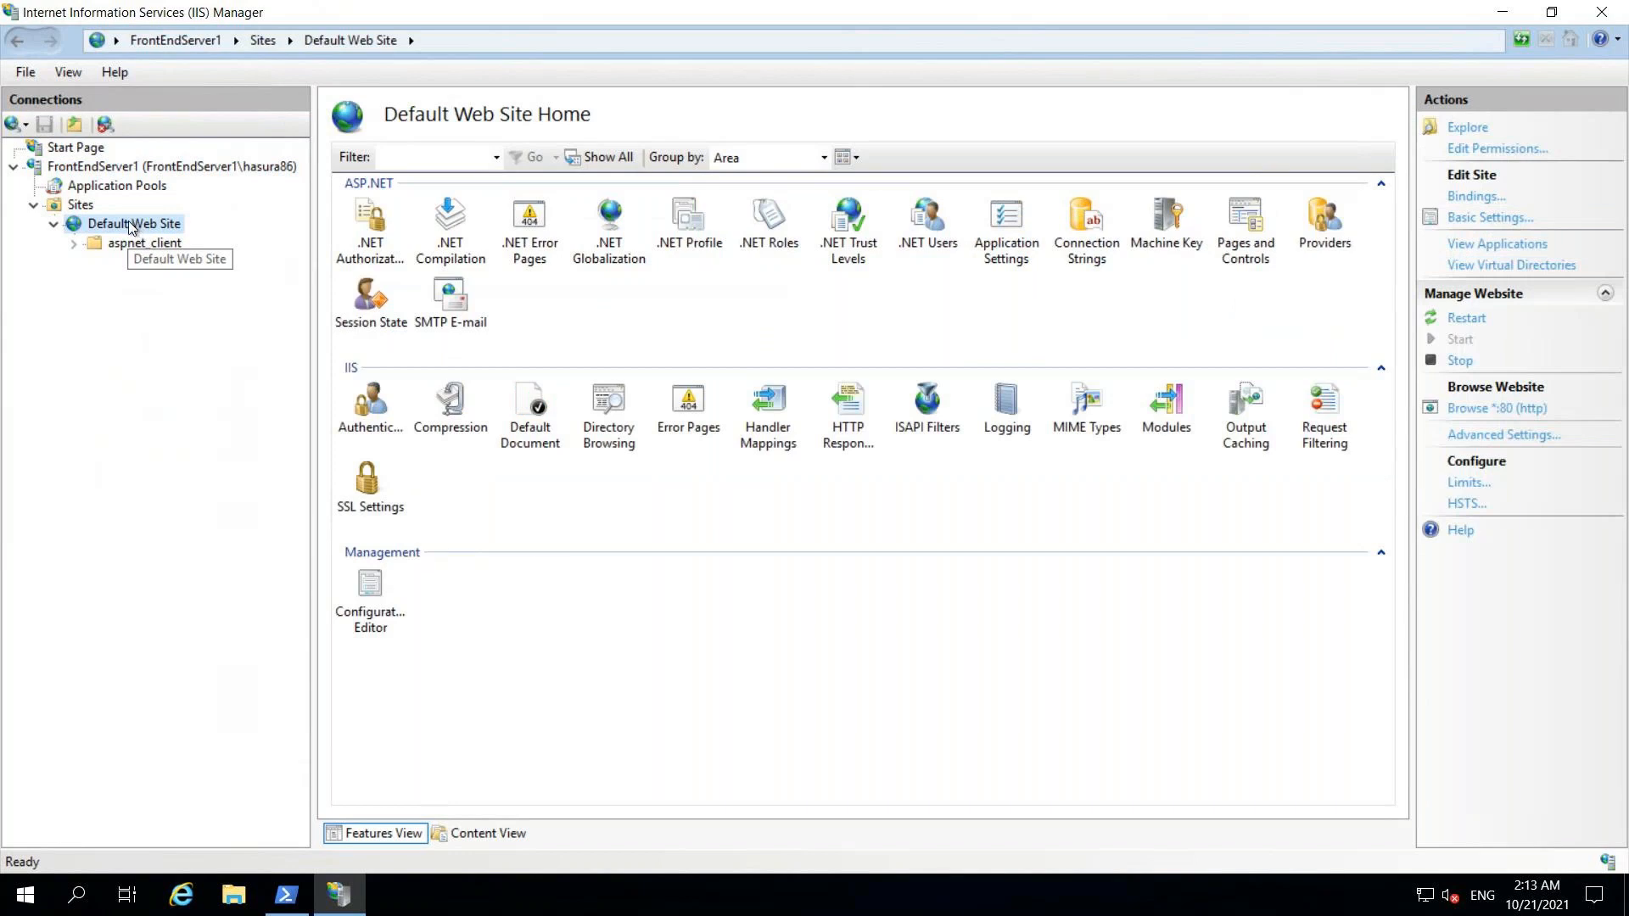
# - Begin adding application YourJourneys under Default Web Site using DefaultAppPool, then return to the local browser
pyautogui.rightClick(131, 225)
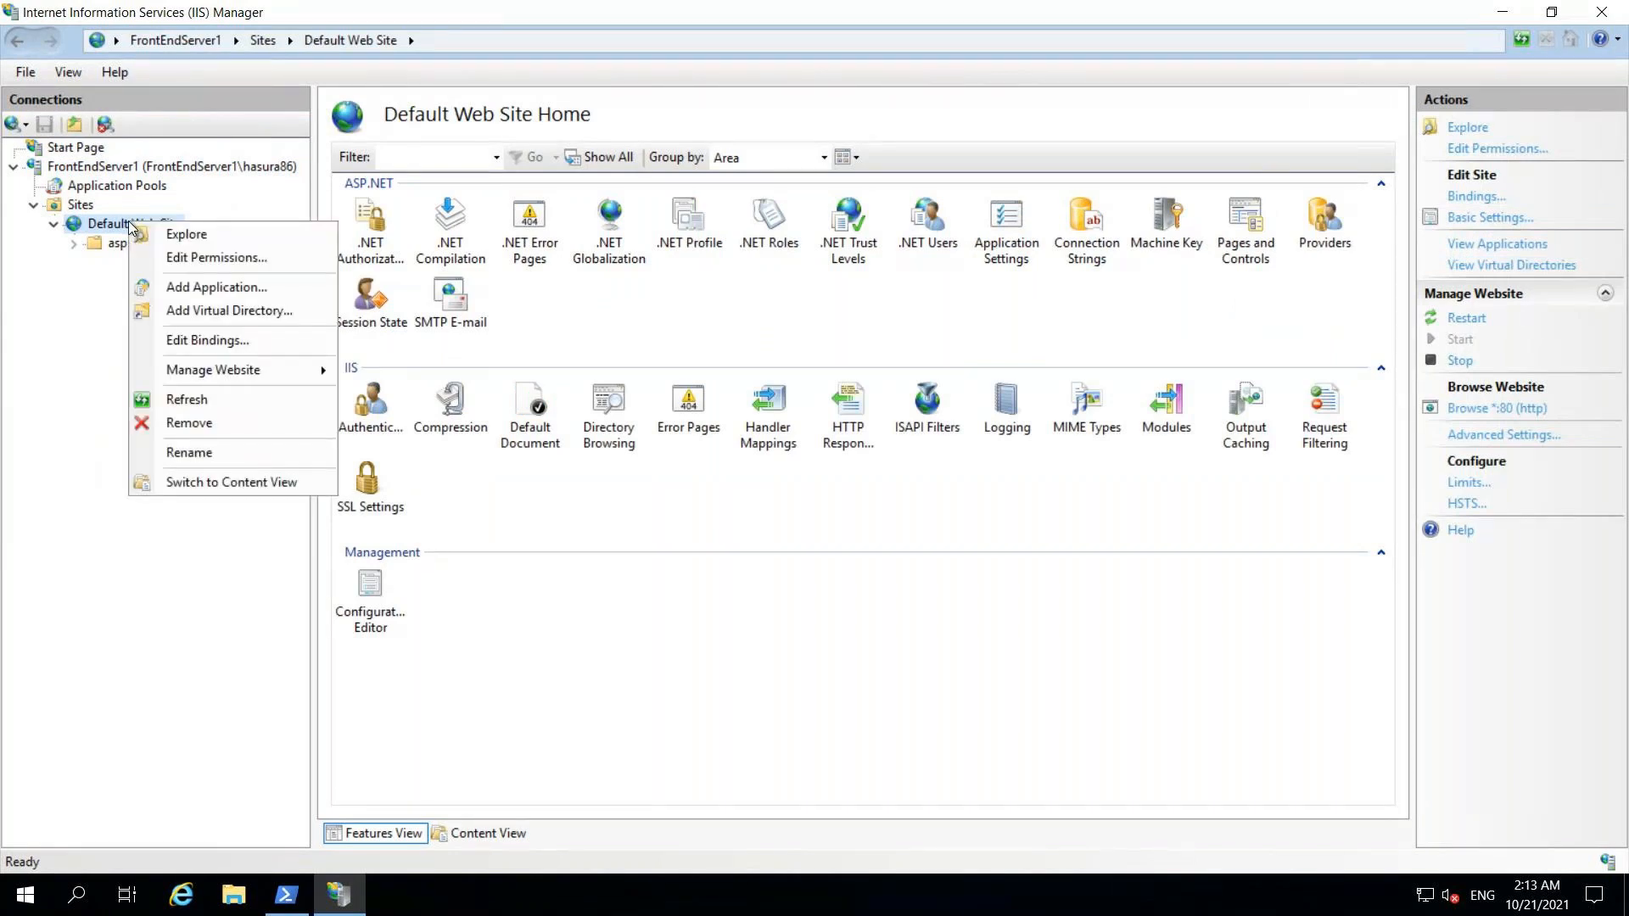
pyautogui.click(222, 287)
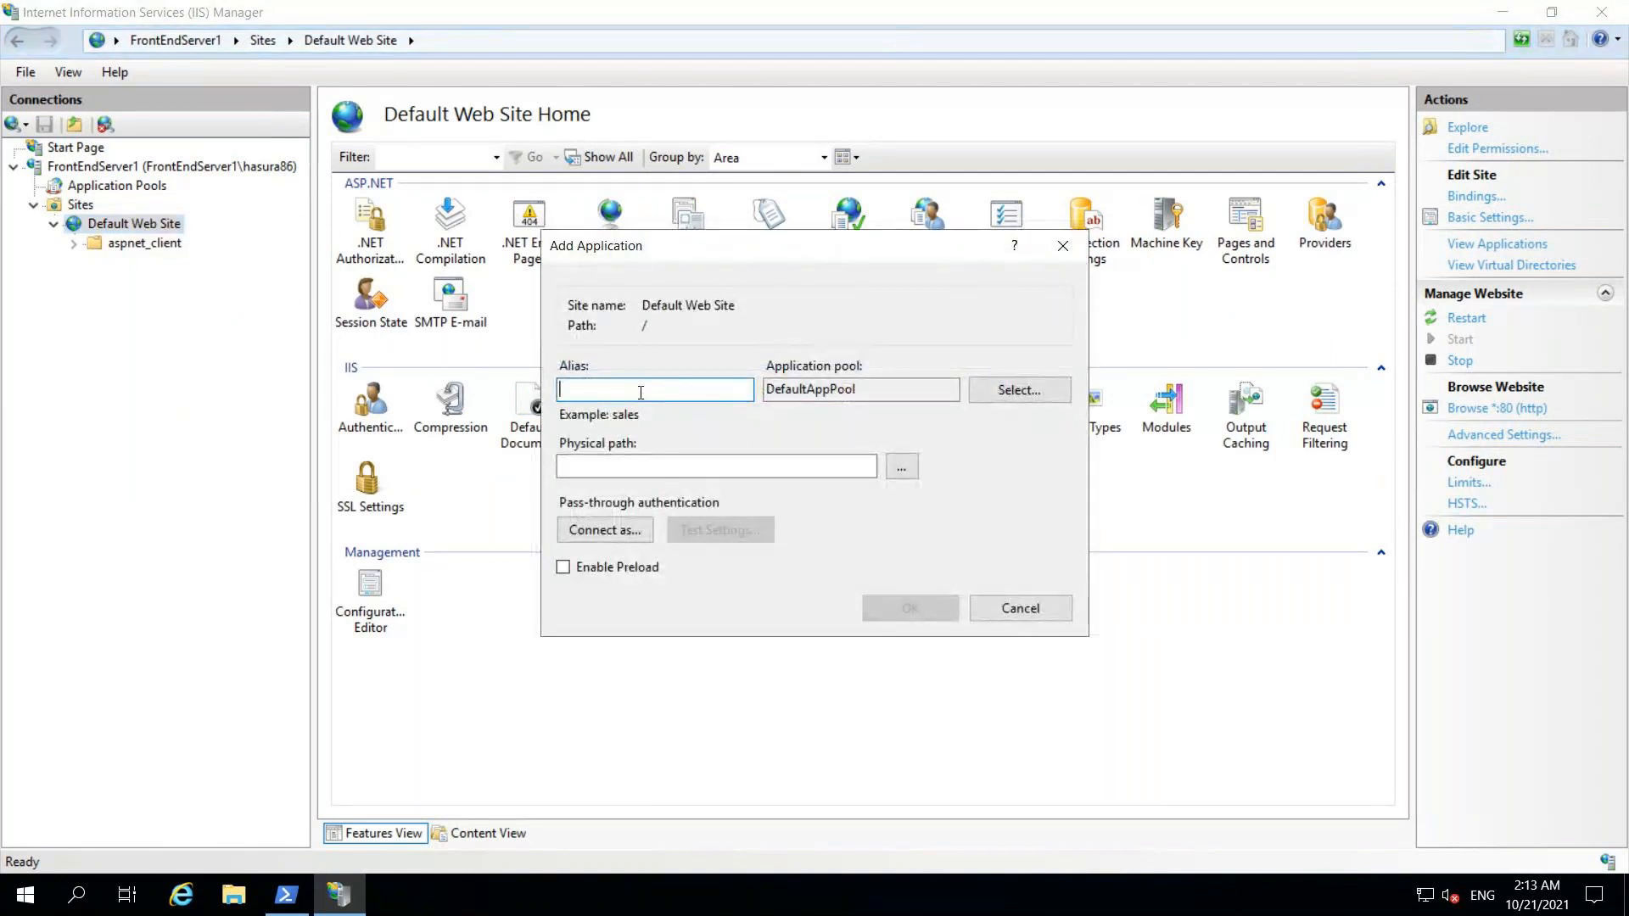
pyautogui.write('You')
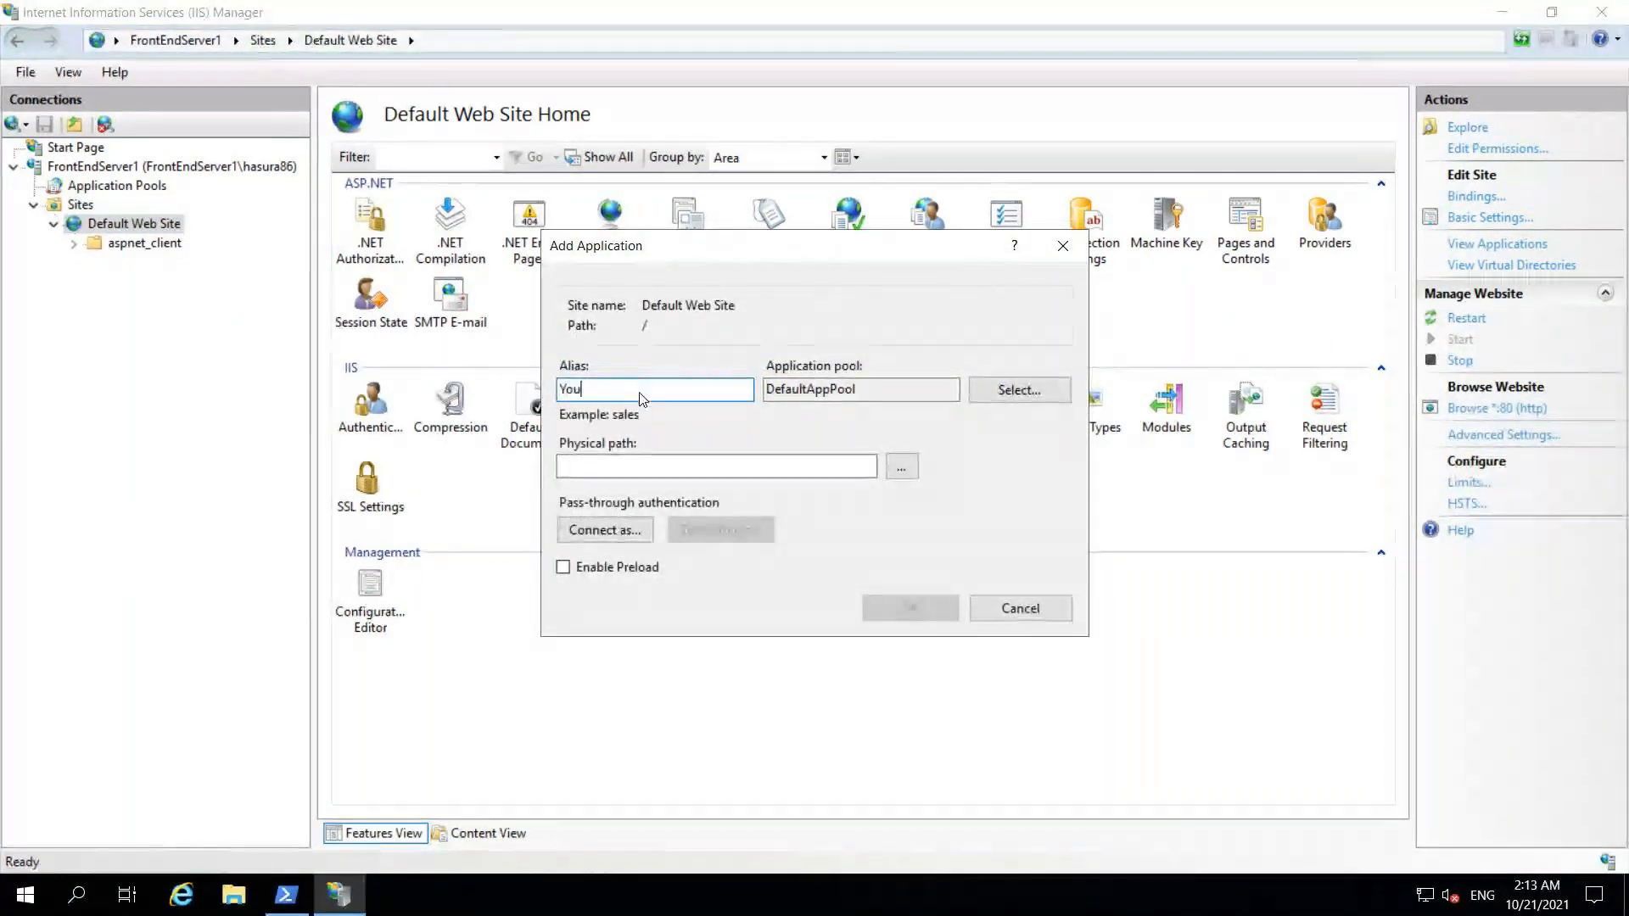
pyautogui.write('rJourneys')
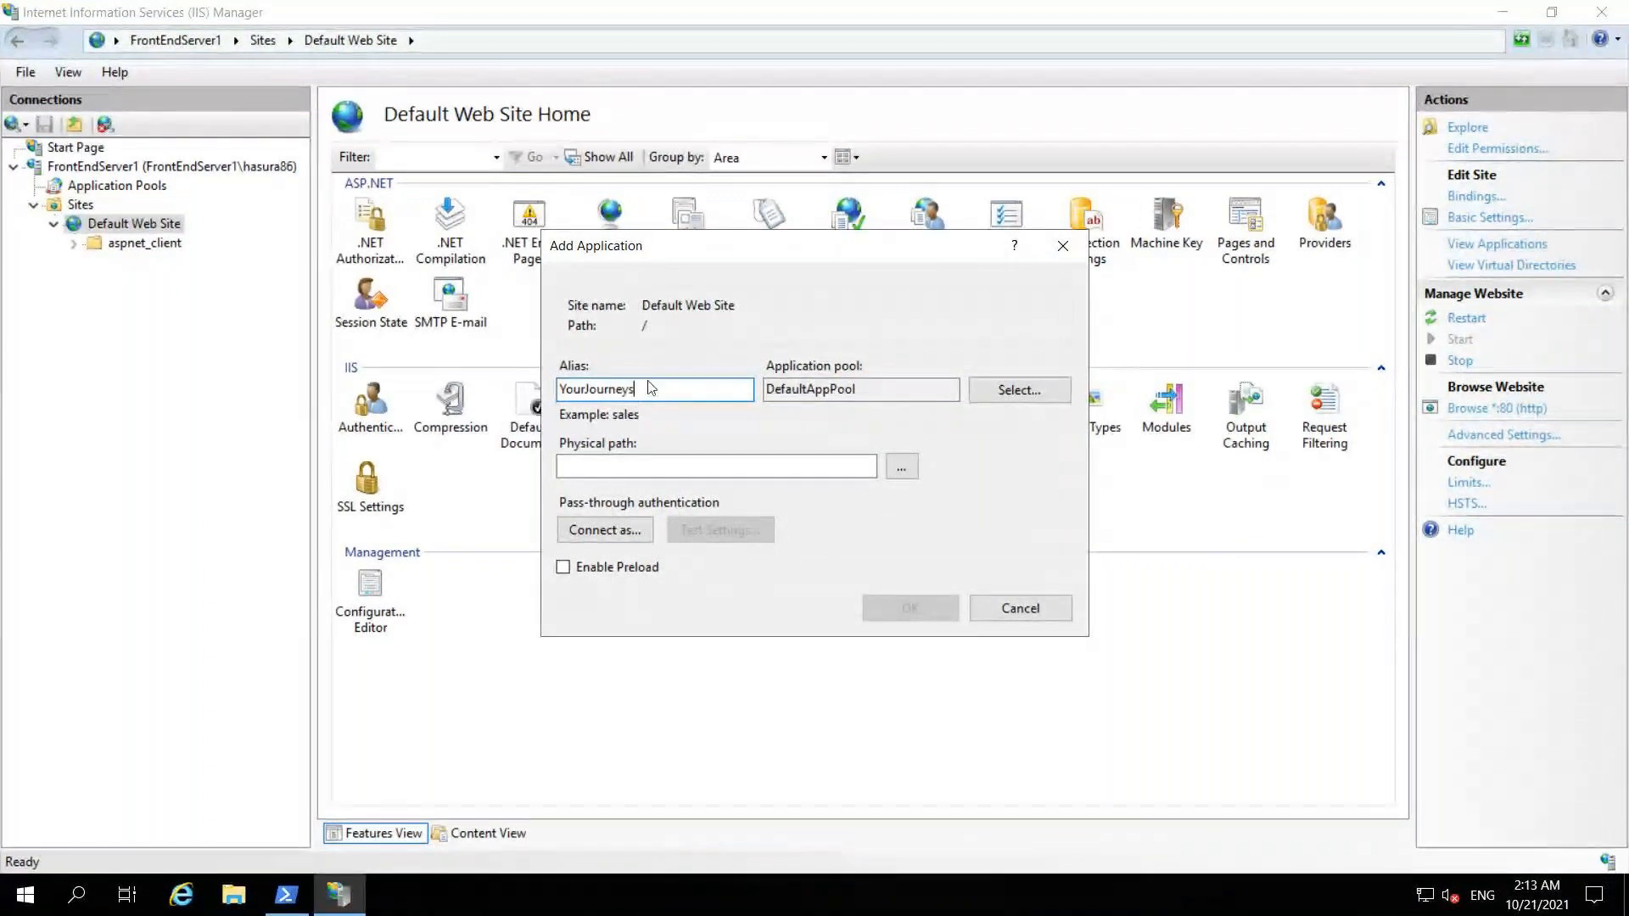
pyautogui.click(1001, 394)
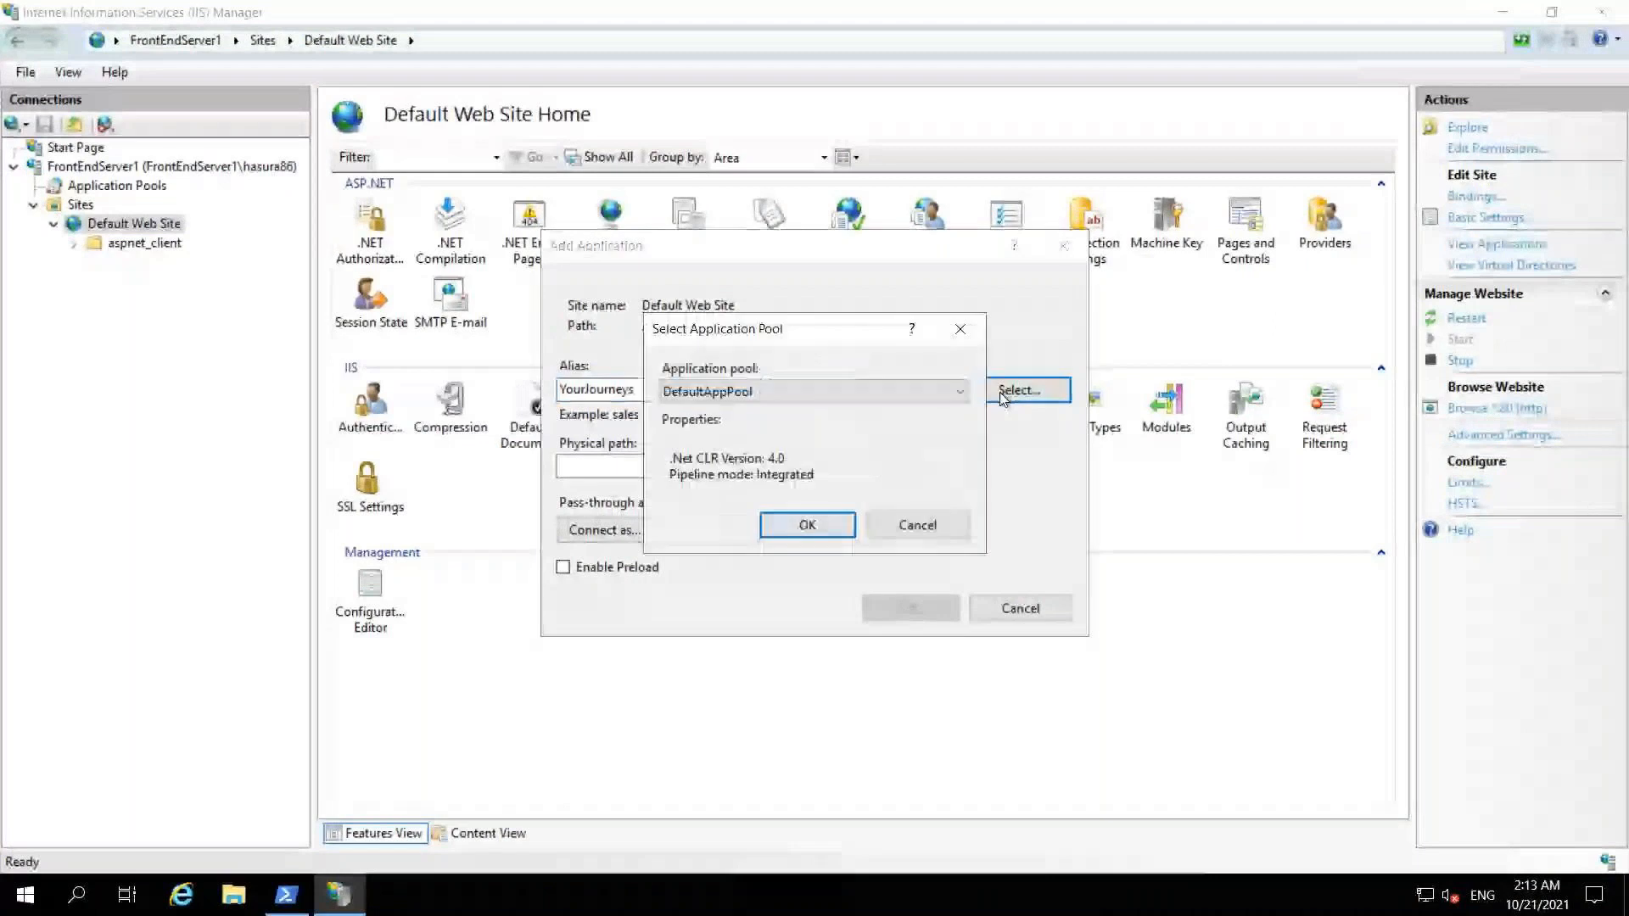
pyautogui.click(884, 390)
pyautogui.click(781, 445)
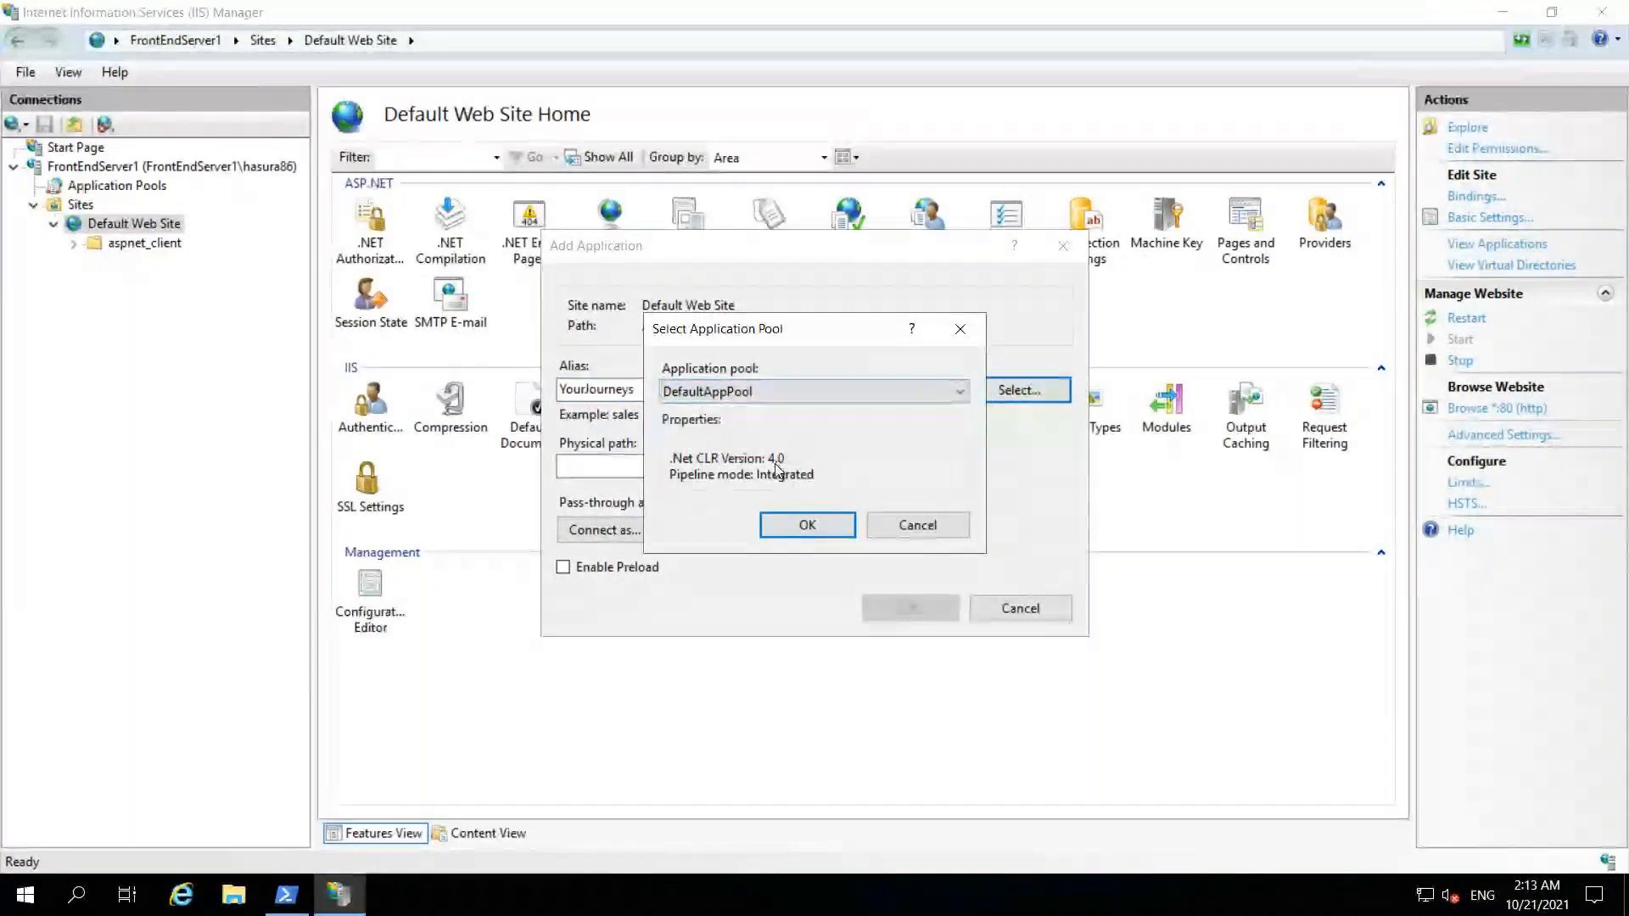
pyautogui.click(789, 524)
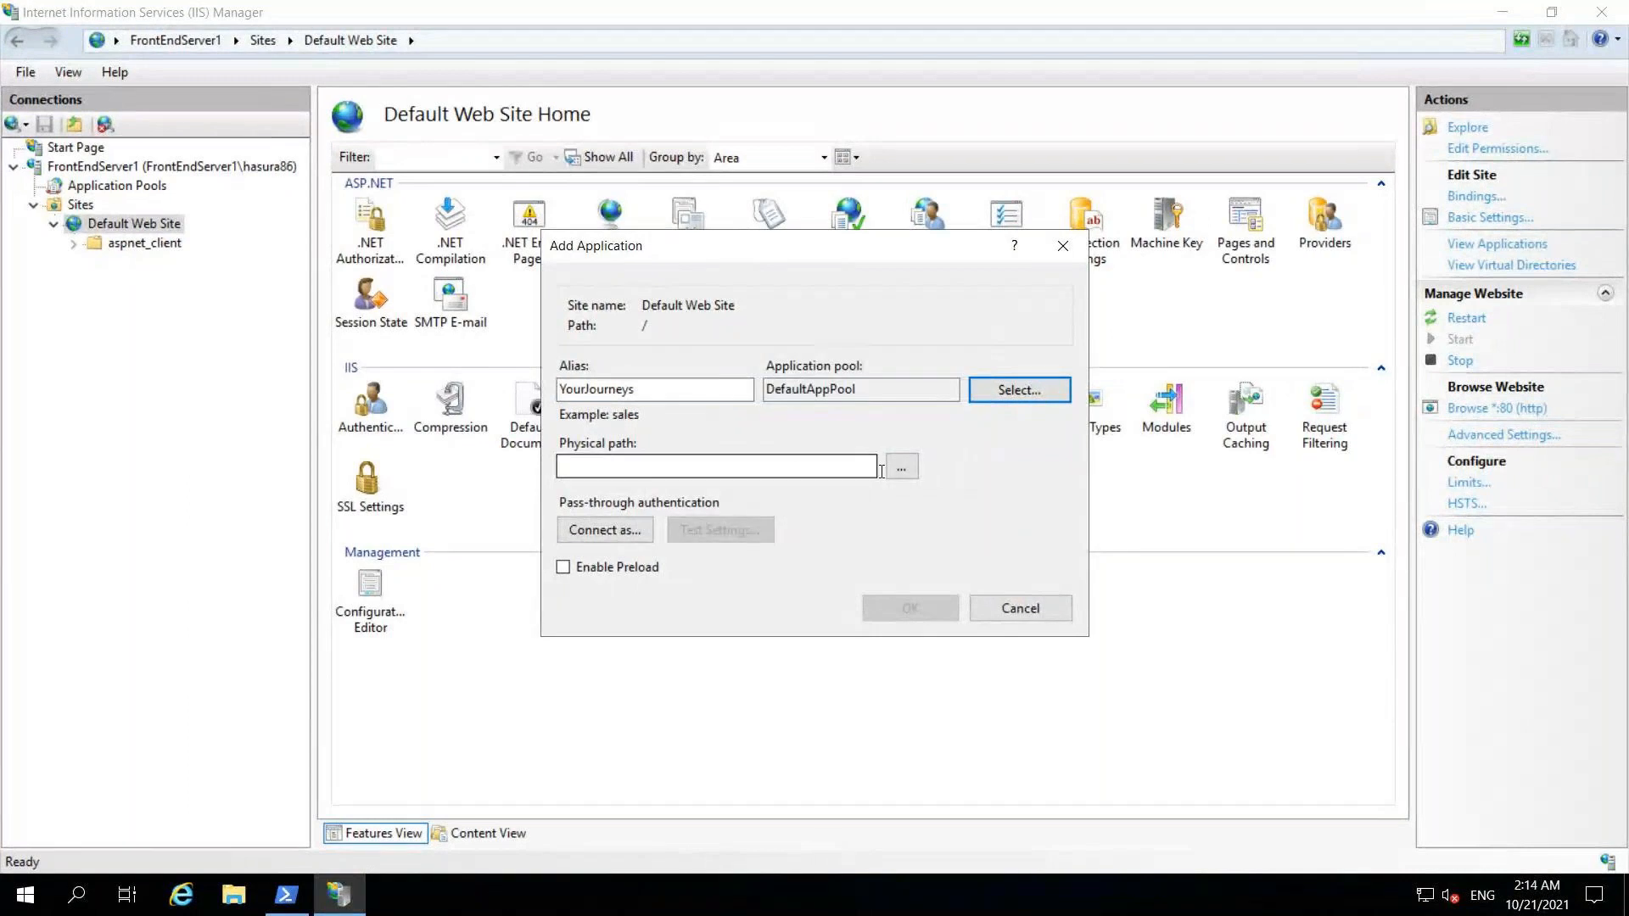
pyautogui.click(689, 389)
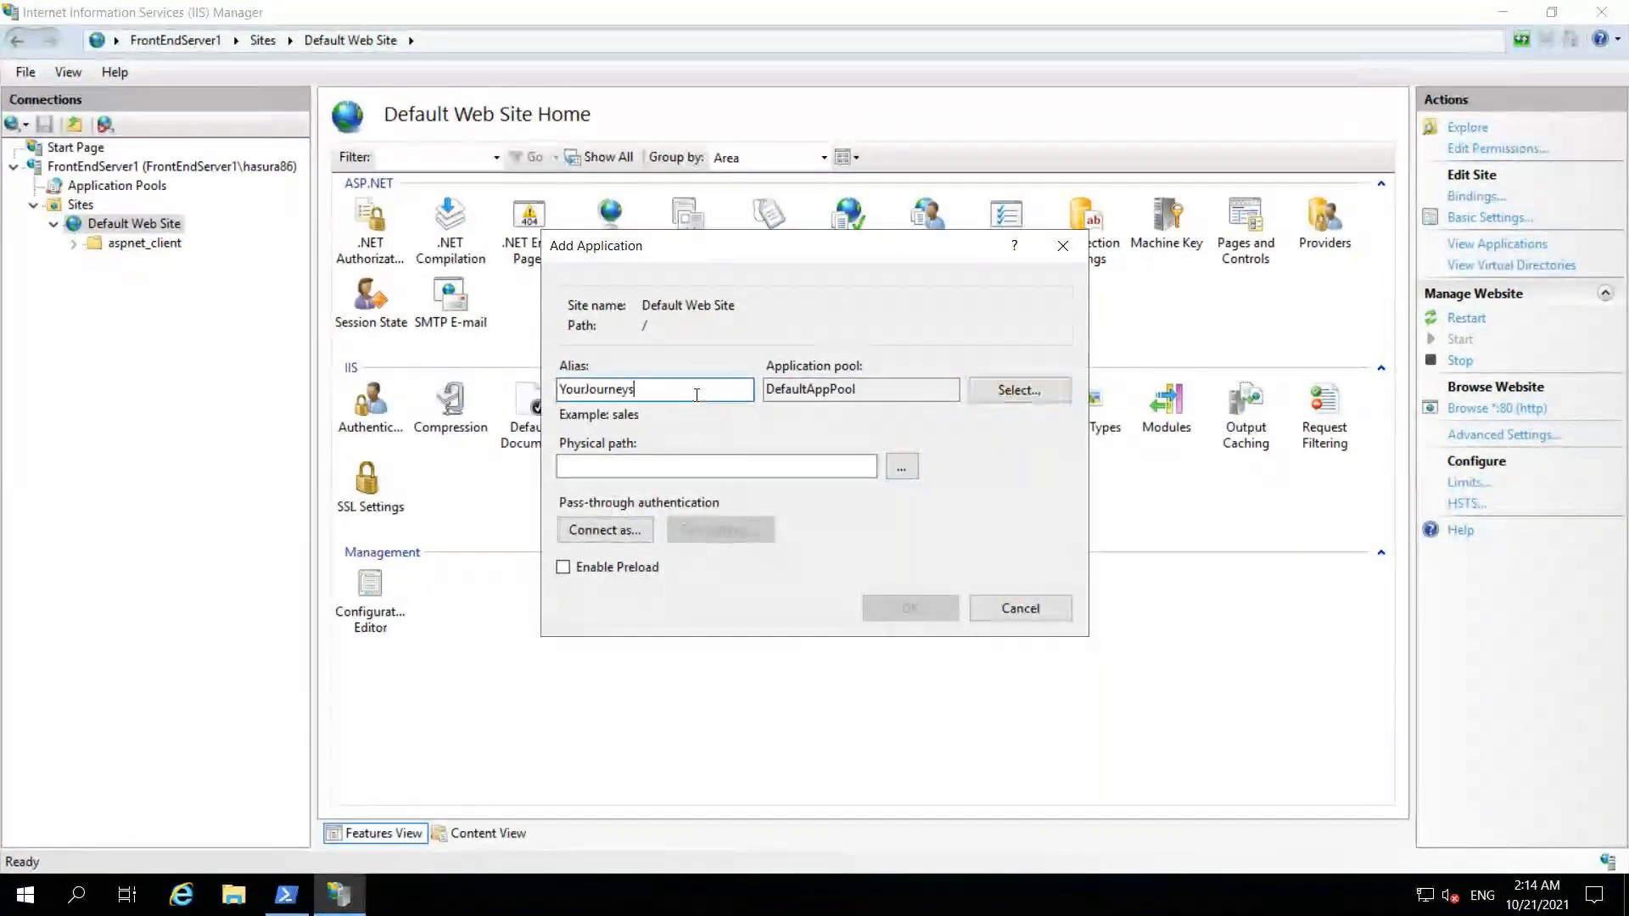
pyautogui.doubleClick(592, 389)
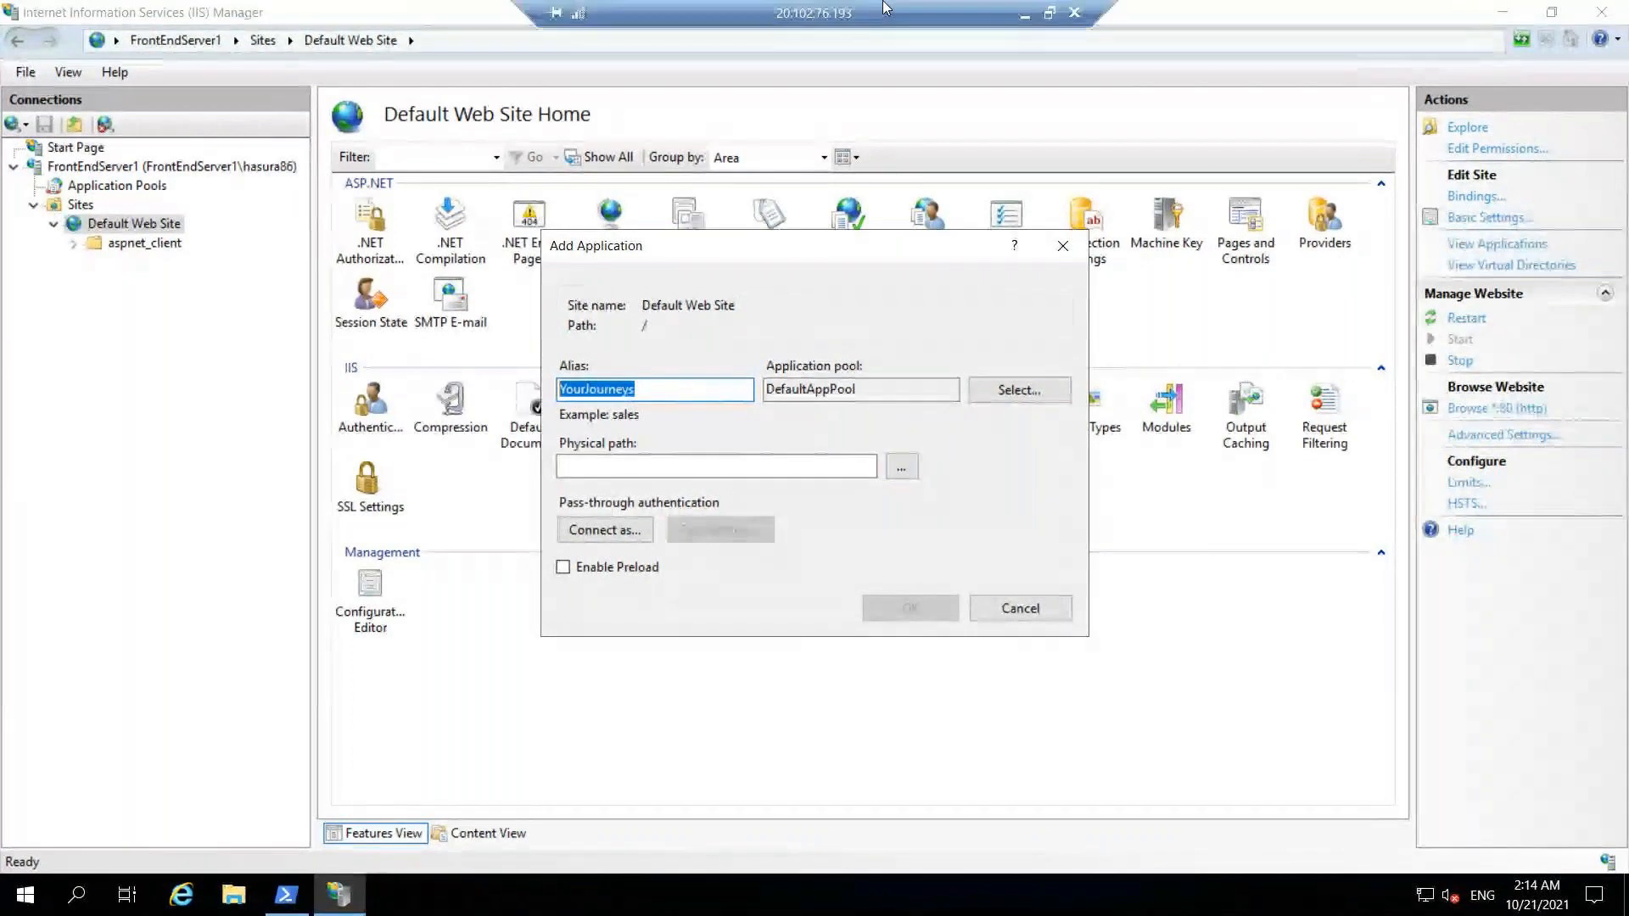
pyautogui.click(1026, 16)
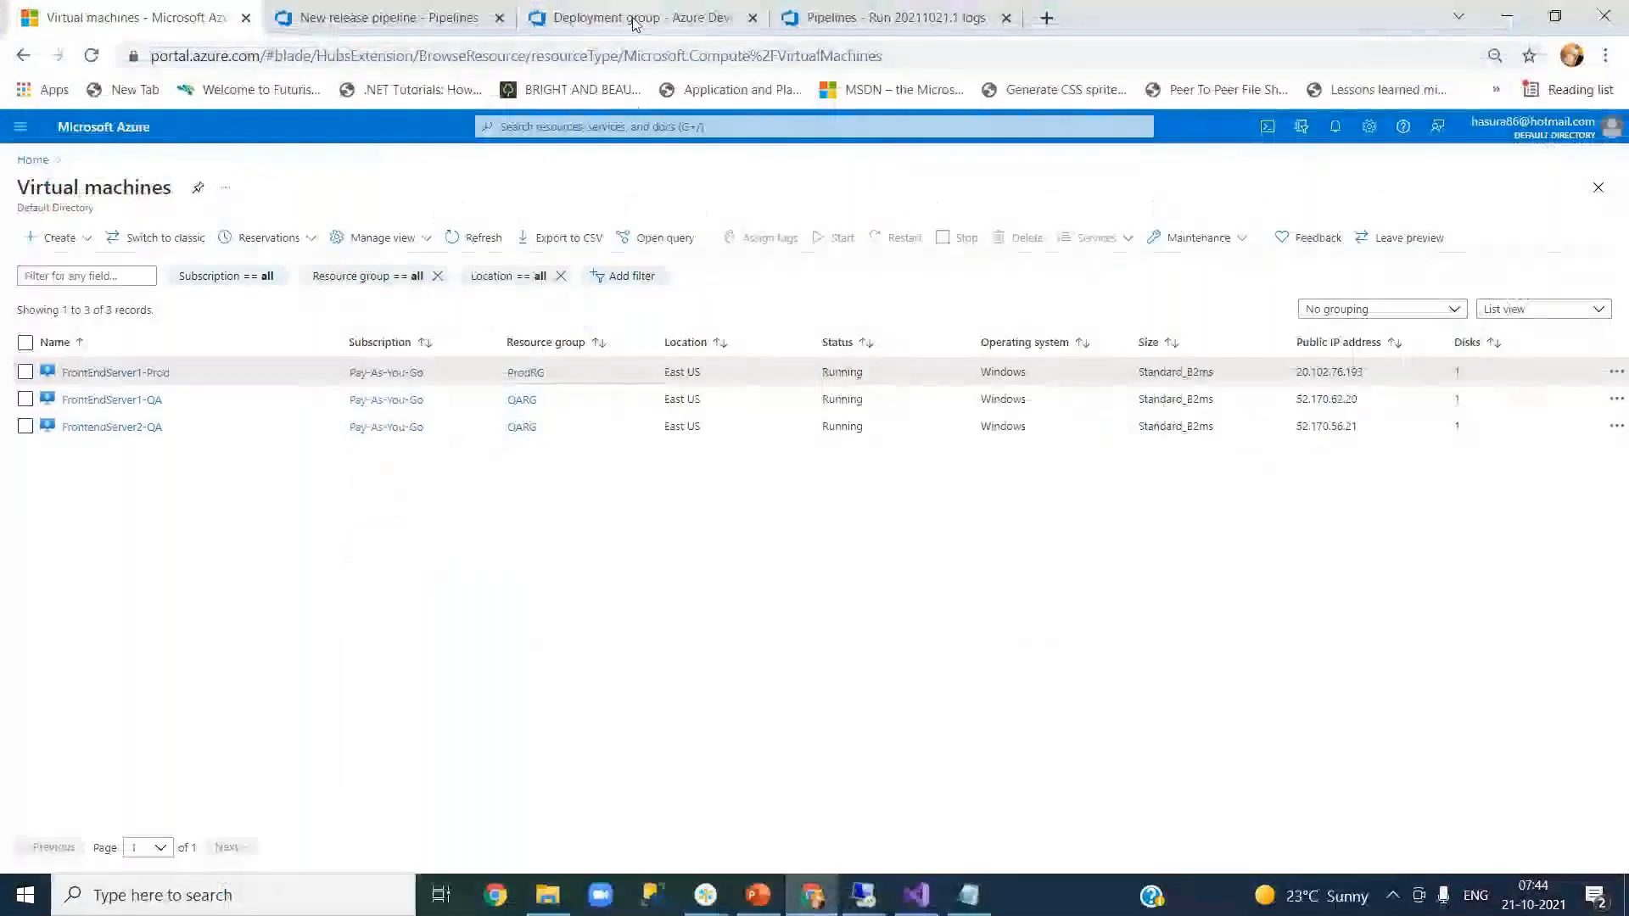
# - Confirm the IIS Web App Deploy task's Virtual Application is YourJourneys, then return to the server session
pyautogui.click(391, 29)
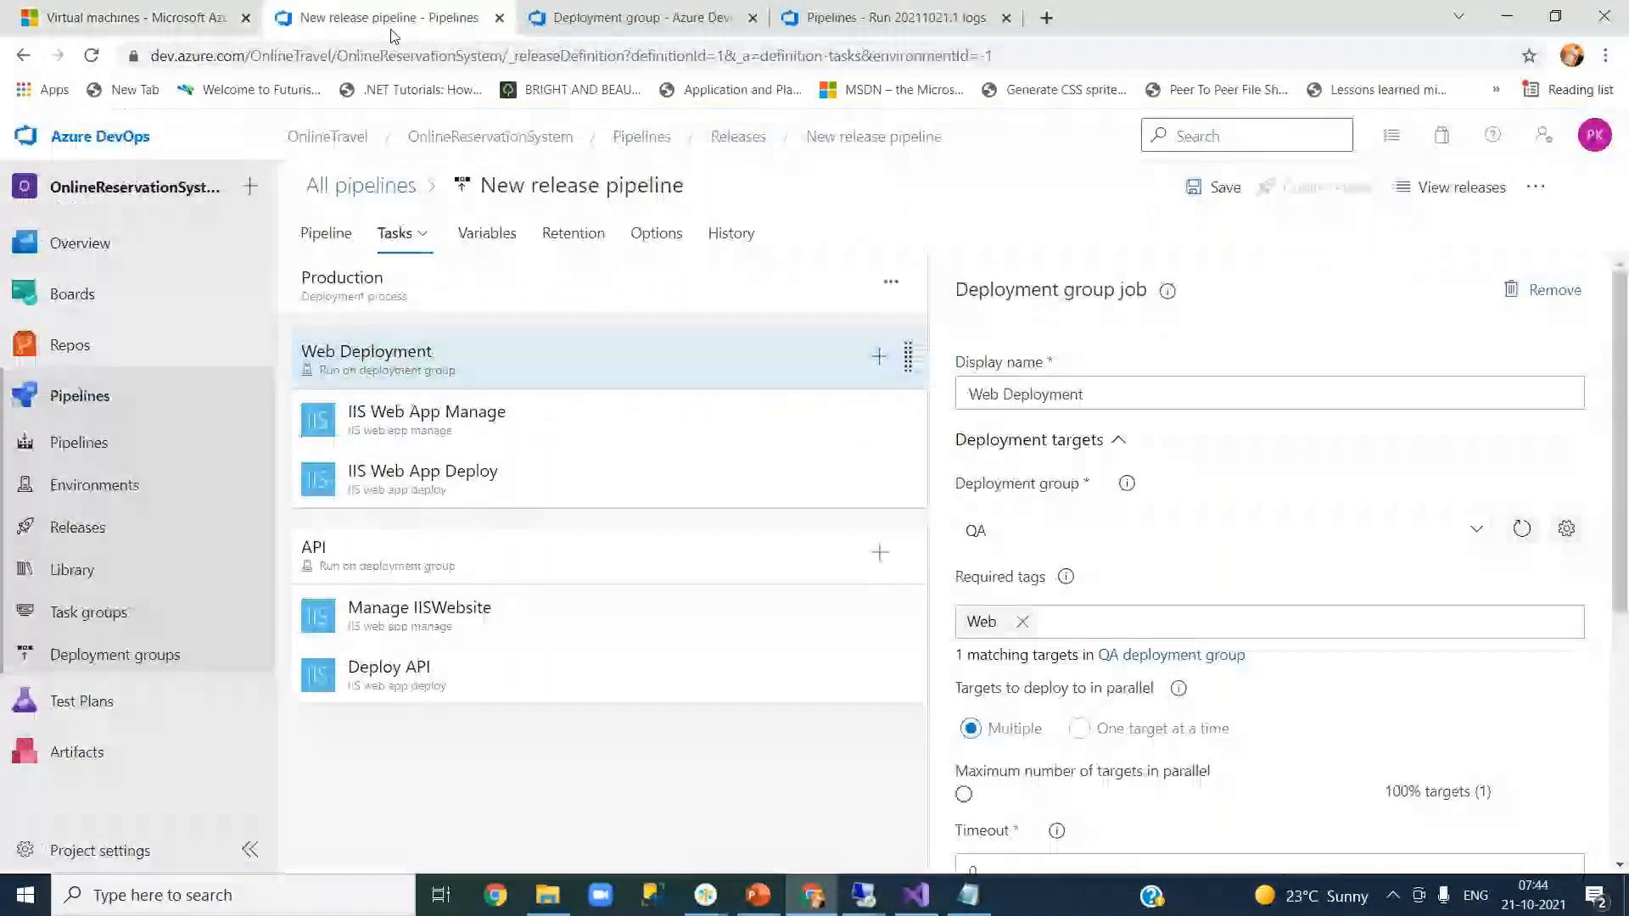
pyautogui.click(424, 472)
pyautogui.click(1074, 598)
pyautogui.moveTo(1074, 598); pyautogui.dragTo(965, 598)
pyautogui.hotkey('ctrl', 'c')
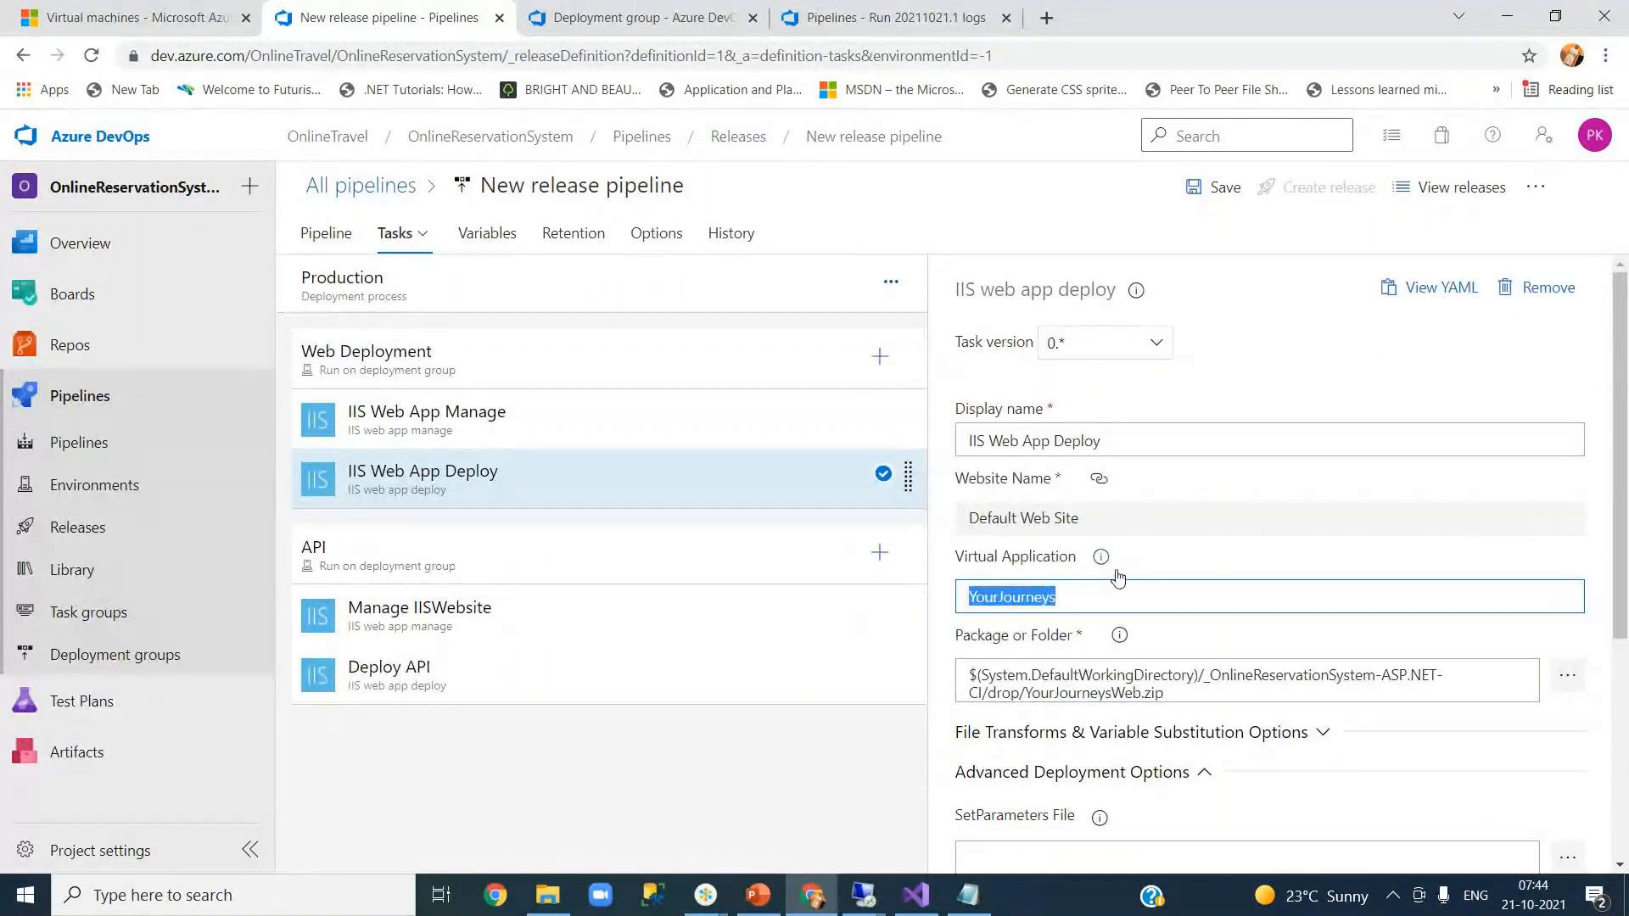
pyautogui.click(1044, 197)
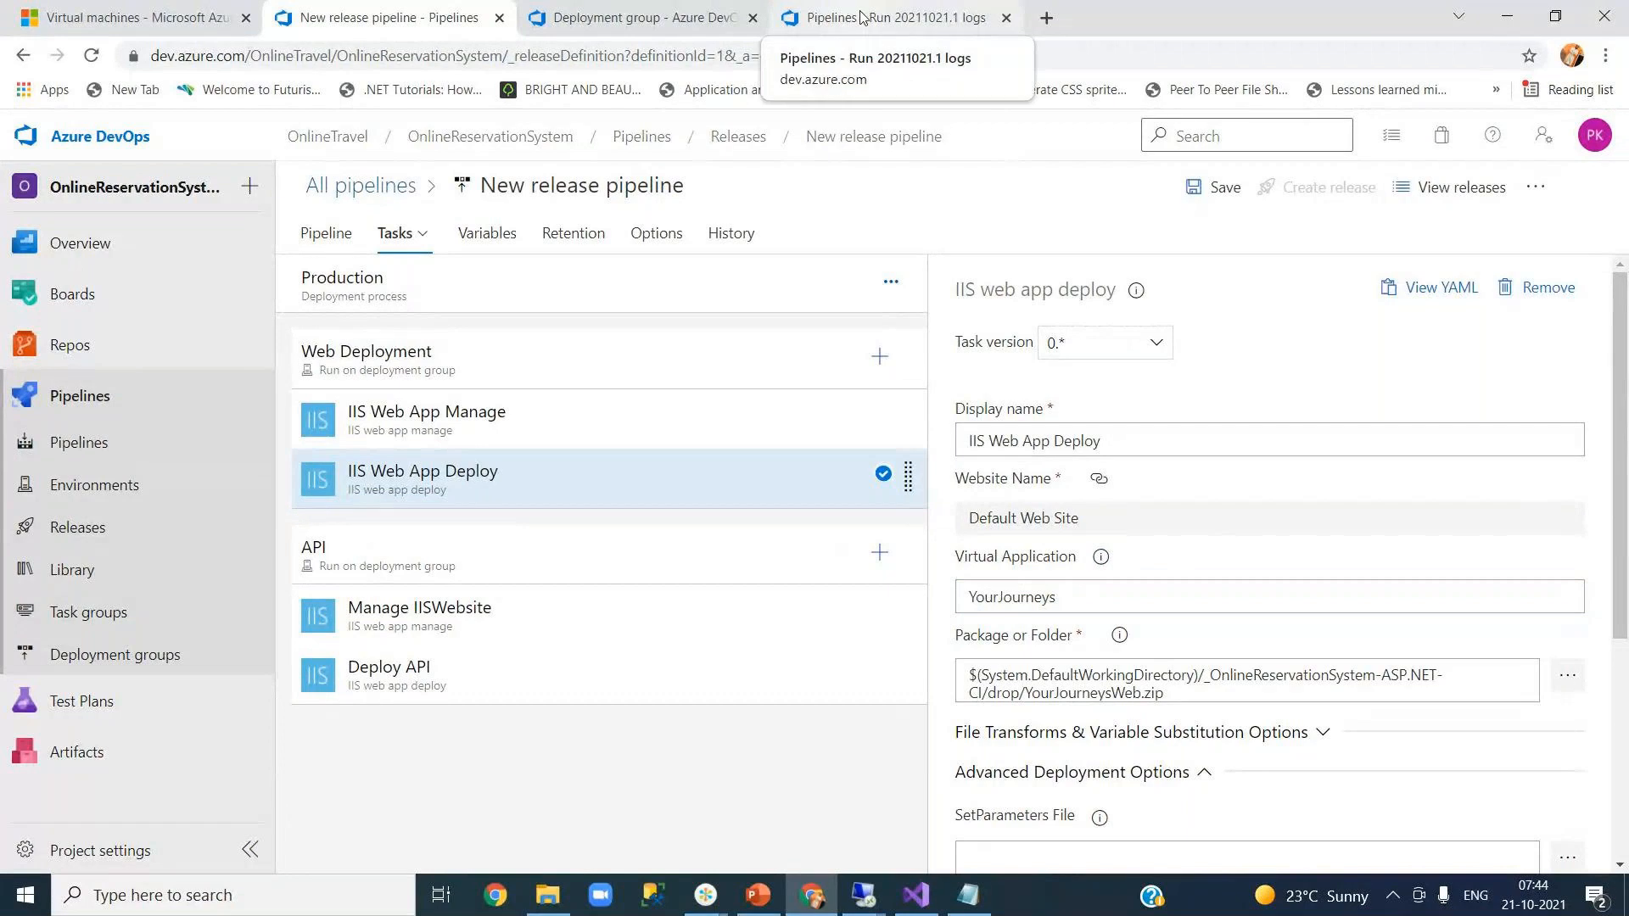
pyautogui.moveTo(862, 895)
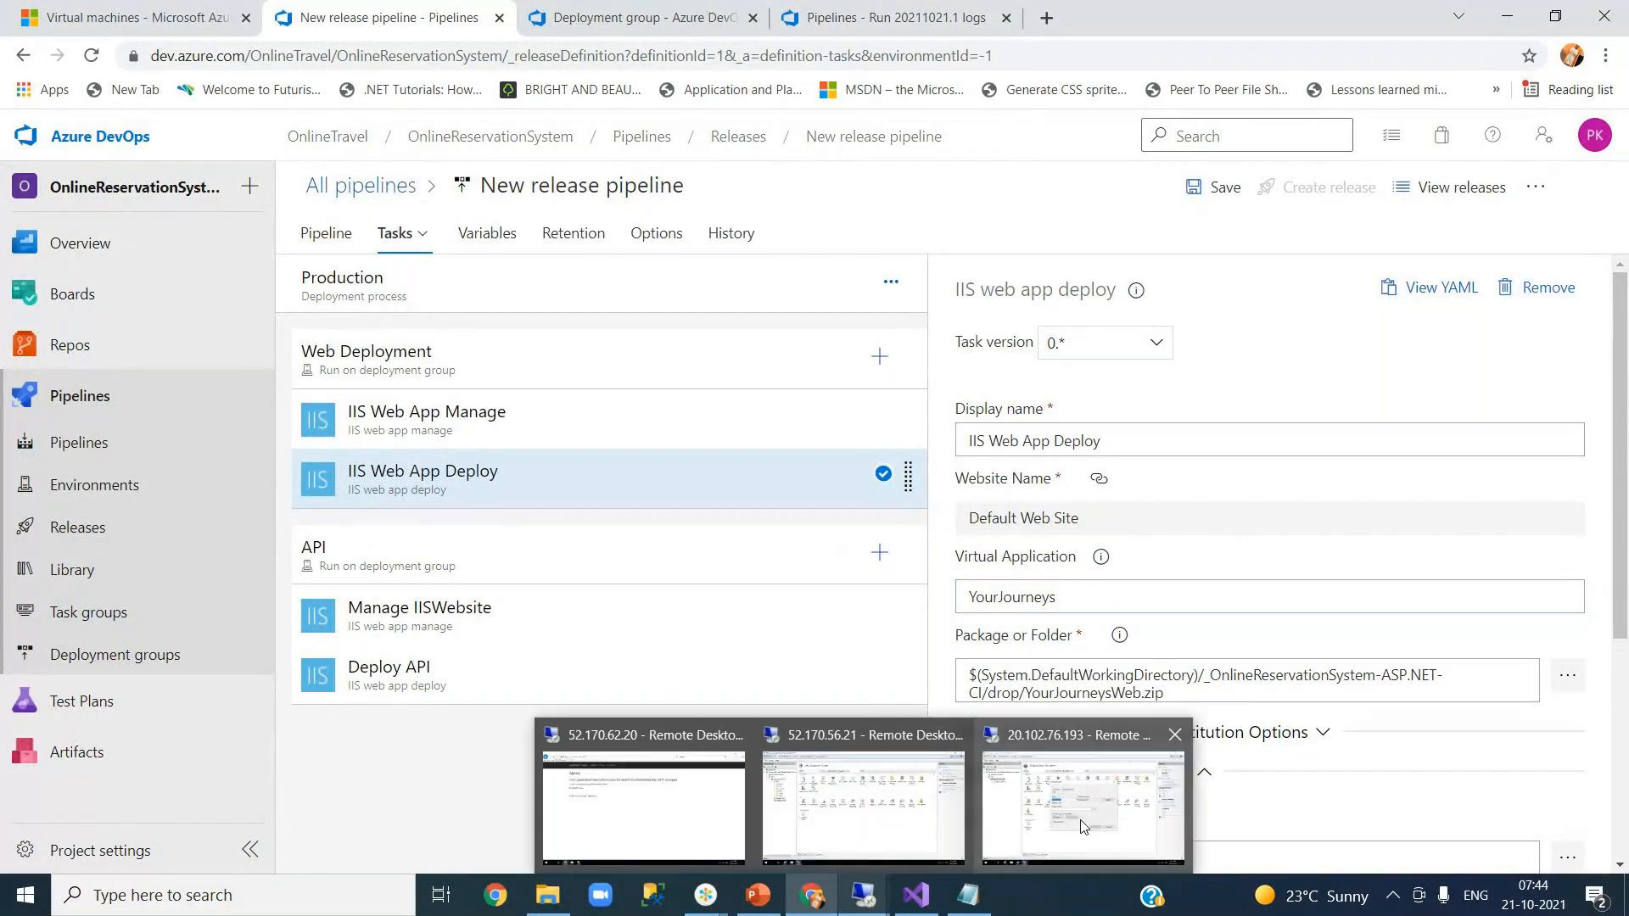
pyautogui.click(1081, 815)
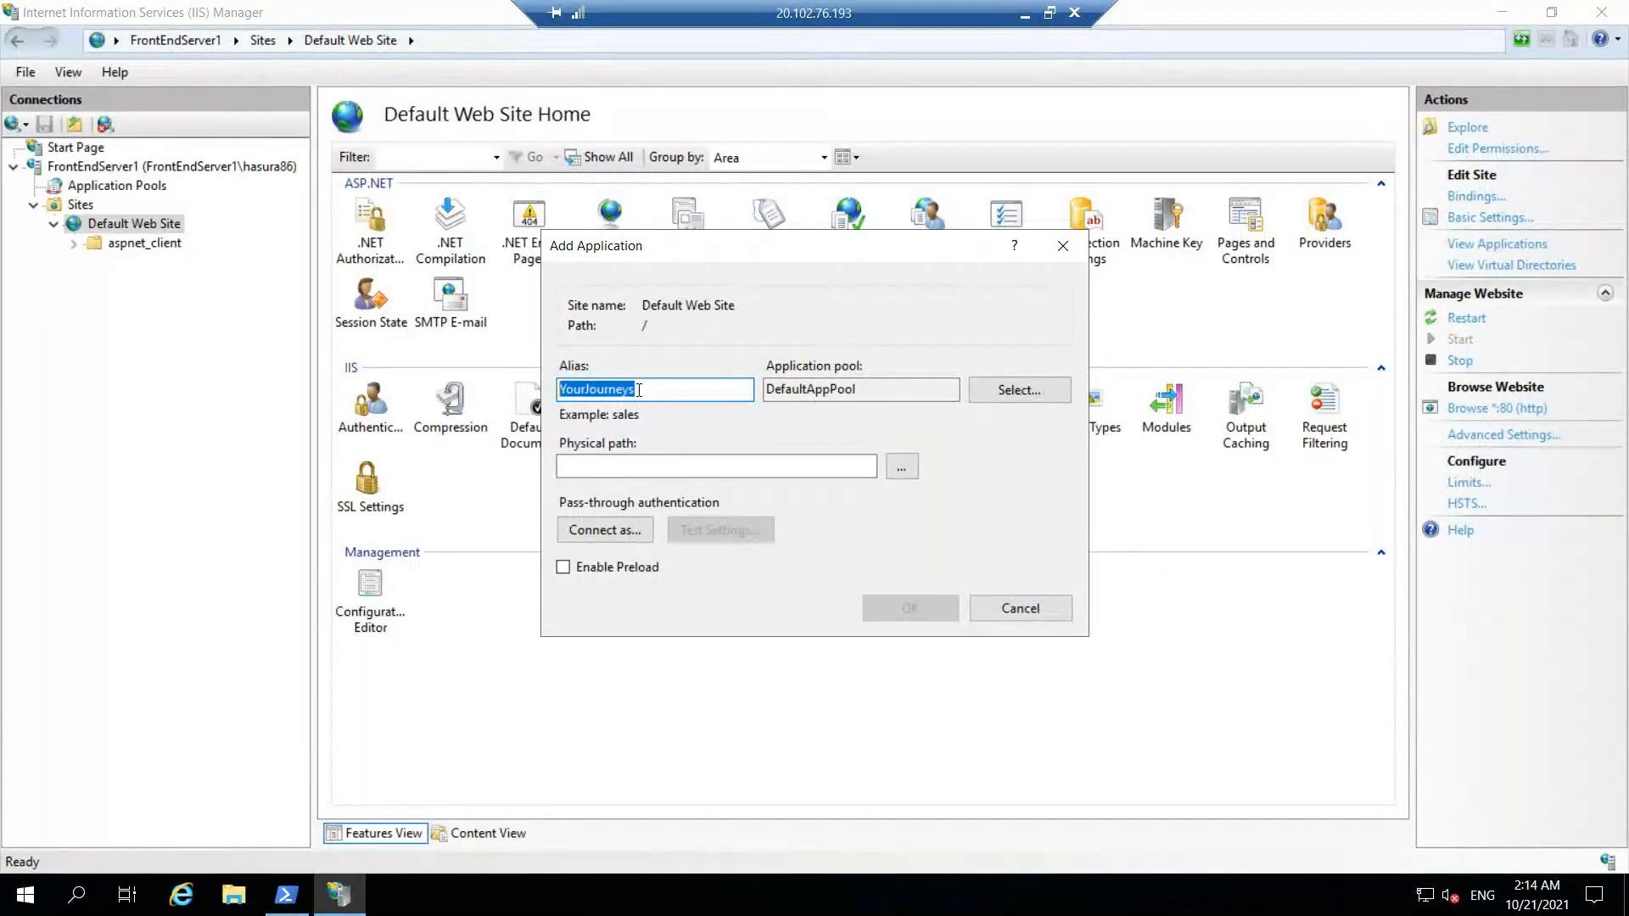
# - Keep the YourJourneys alias and browse the physical path to C:\inetpub\wwwroot
pyautogui.click(636, 389)
pyautogui.moveTo(636, 389); pyautogui.dragTo(564, 397)
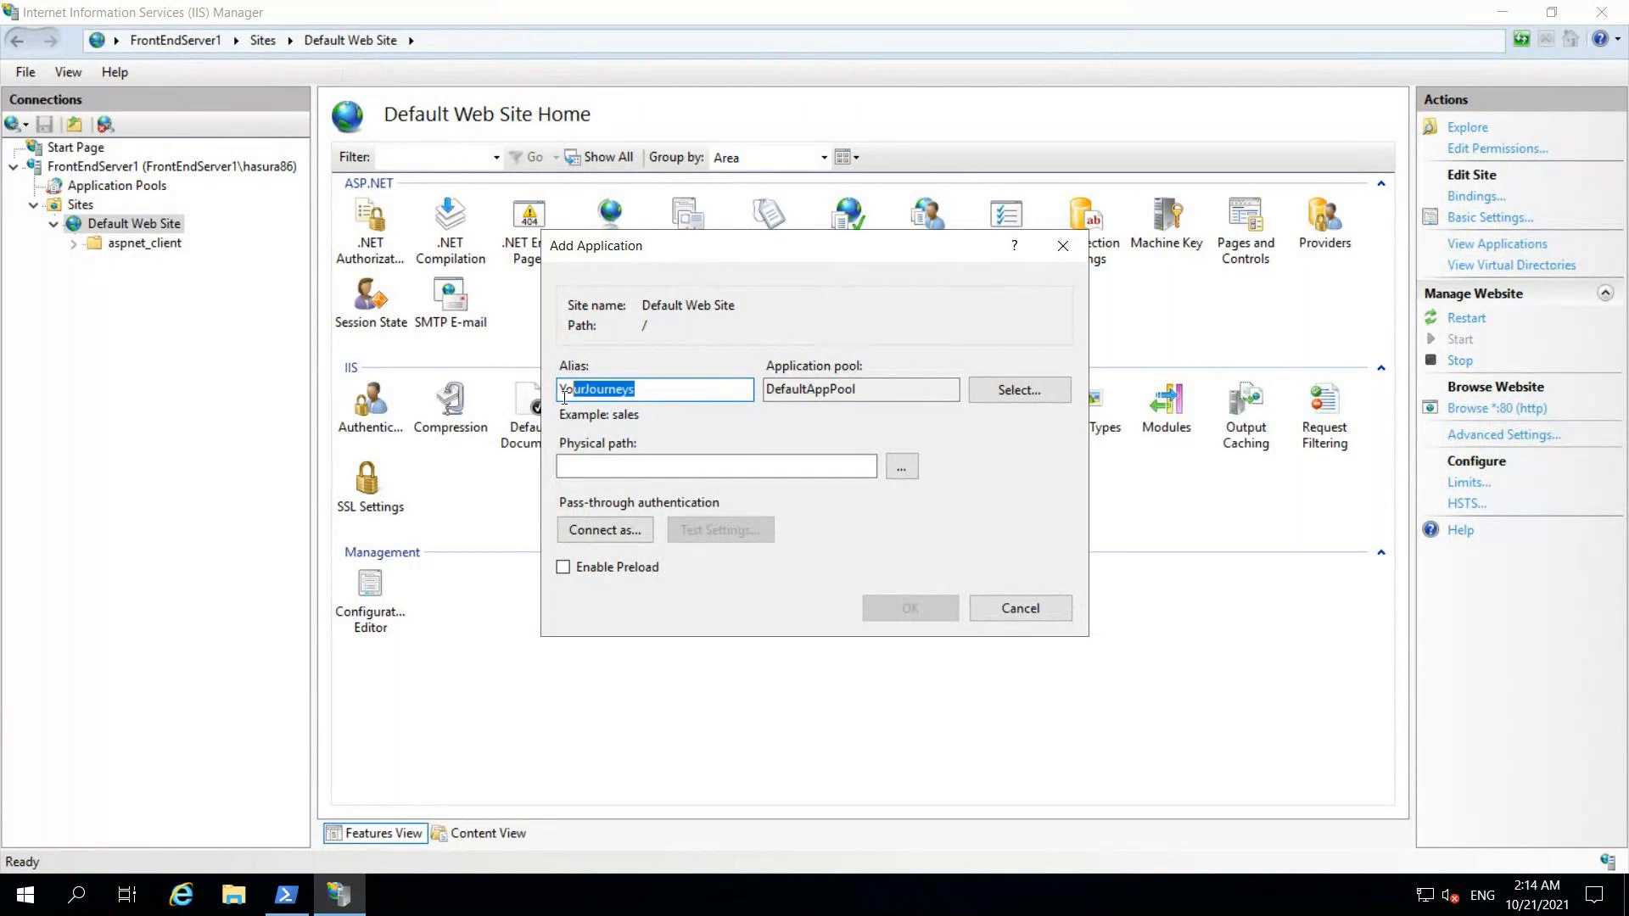
pyautogui.click(649, 397)
pyautogui.click(789, 469)
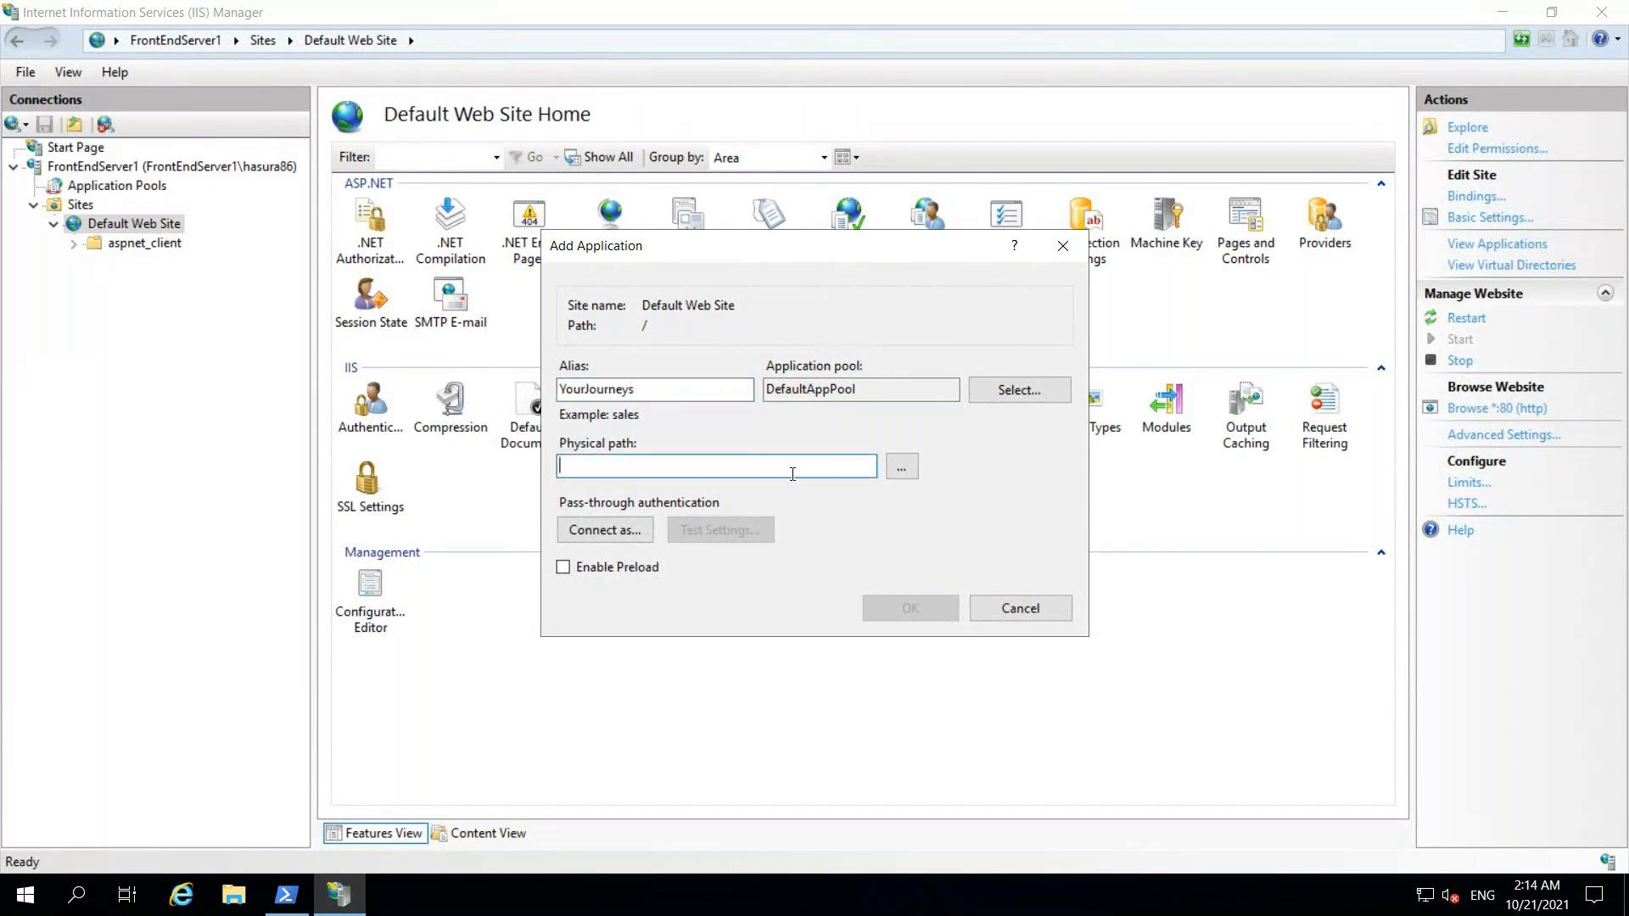
pyautogui.click(900, 467)
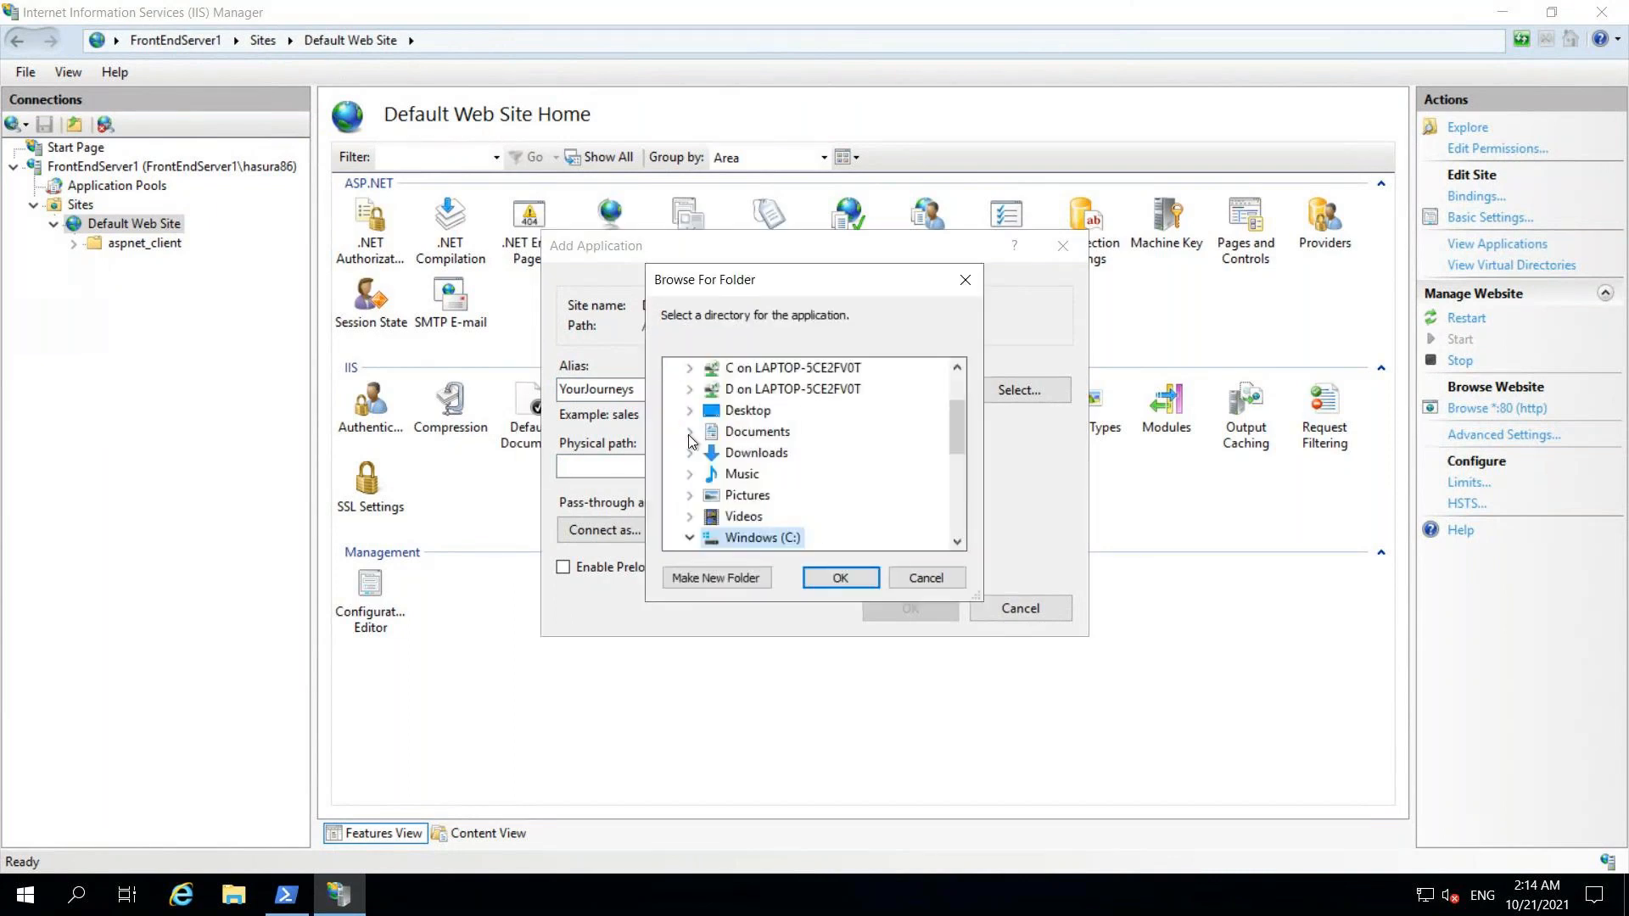
pyautogui.moveTo(955, 442); pyautogui.dragTo(955, 468)
pyautogui.doubleClick(766, 390)
pyautogui.doubleClick(791, 496)
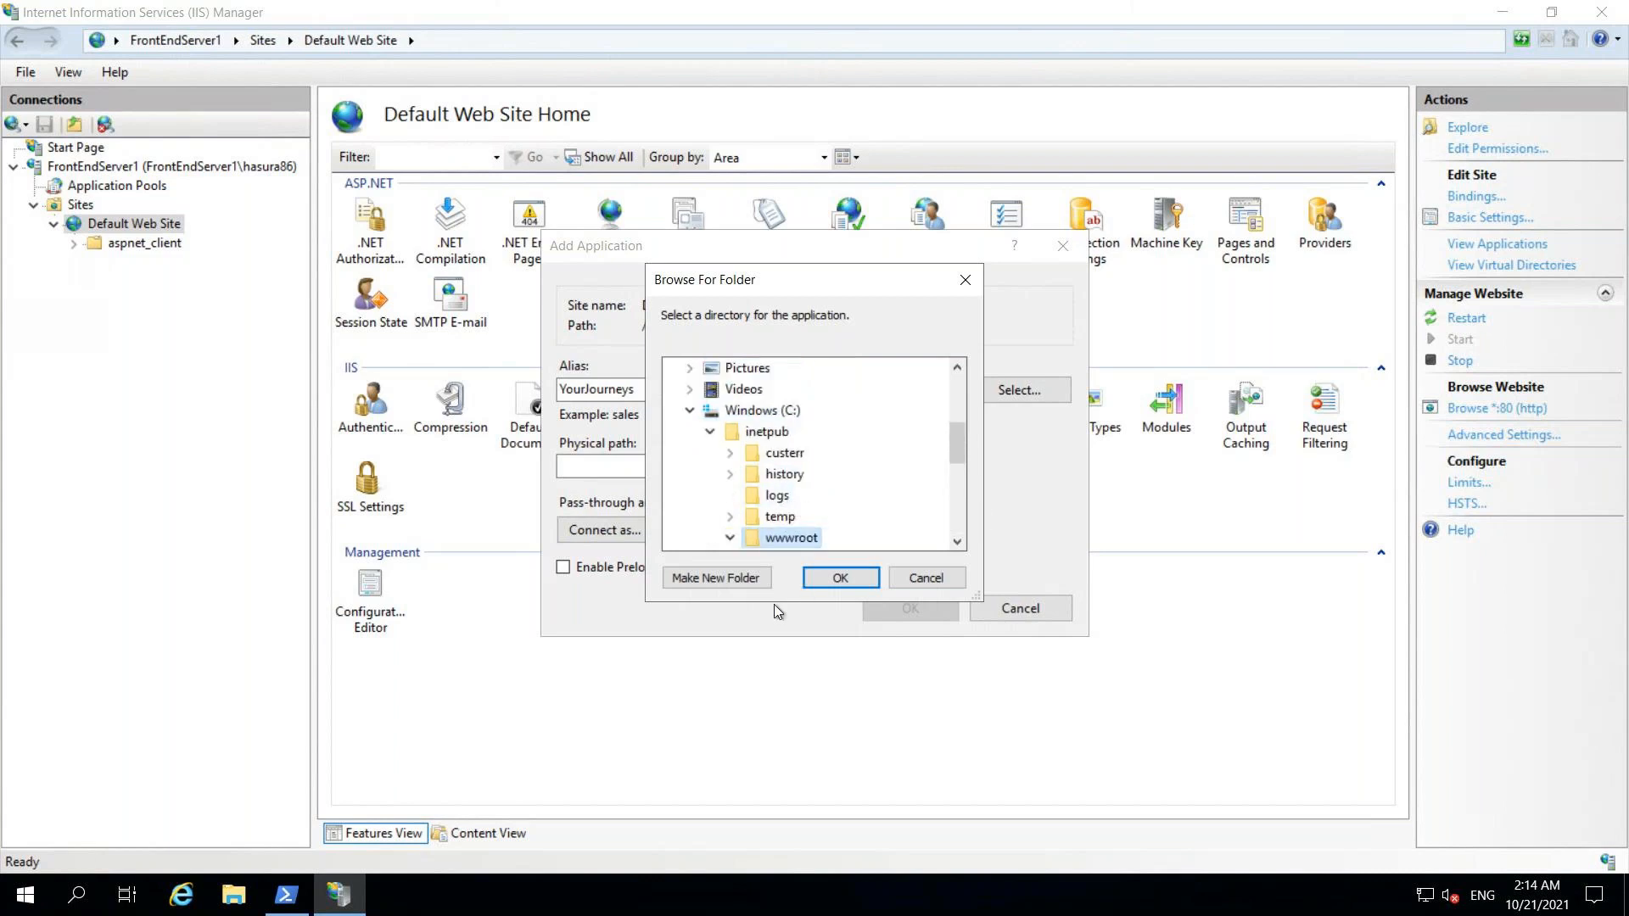
# - Make a new YourJourneys folder there and create the application with it as physical path
pyautogui.click(716, 578)
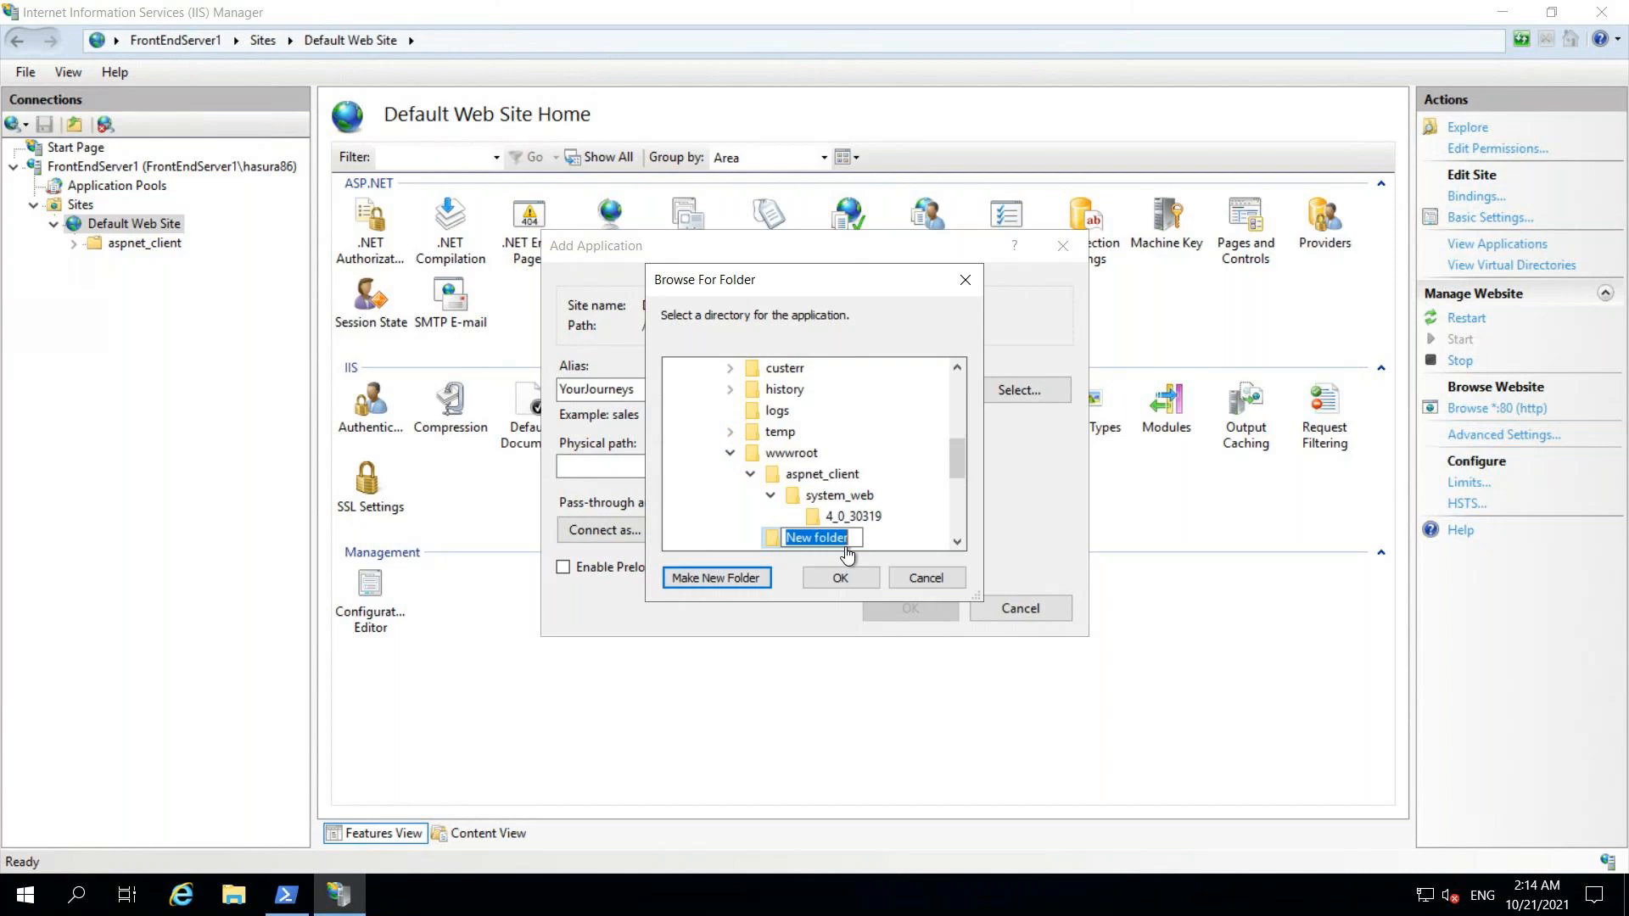
pyautogui.hotkey('ctrl', 'v')
pyautogui.click(777, 544)
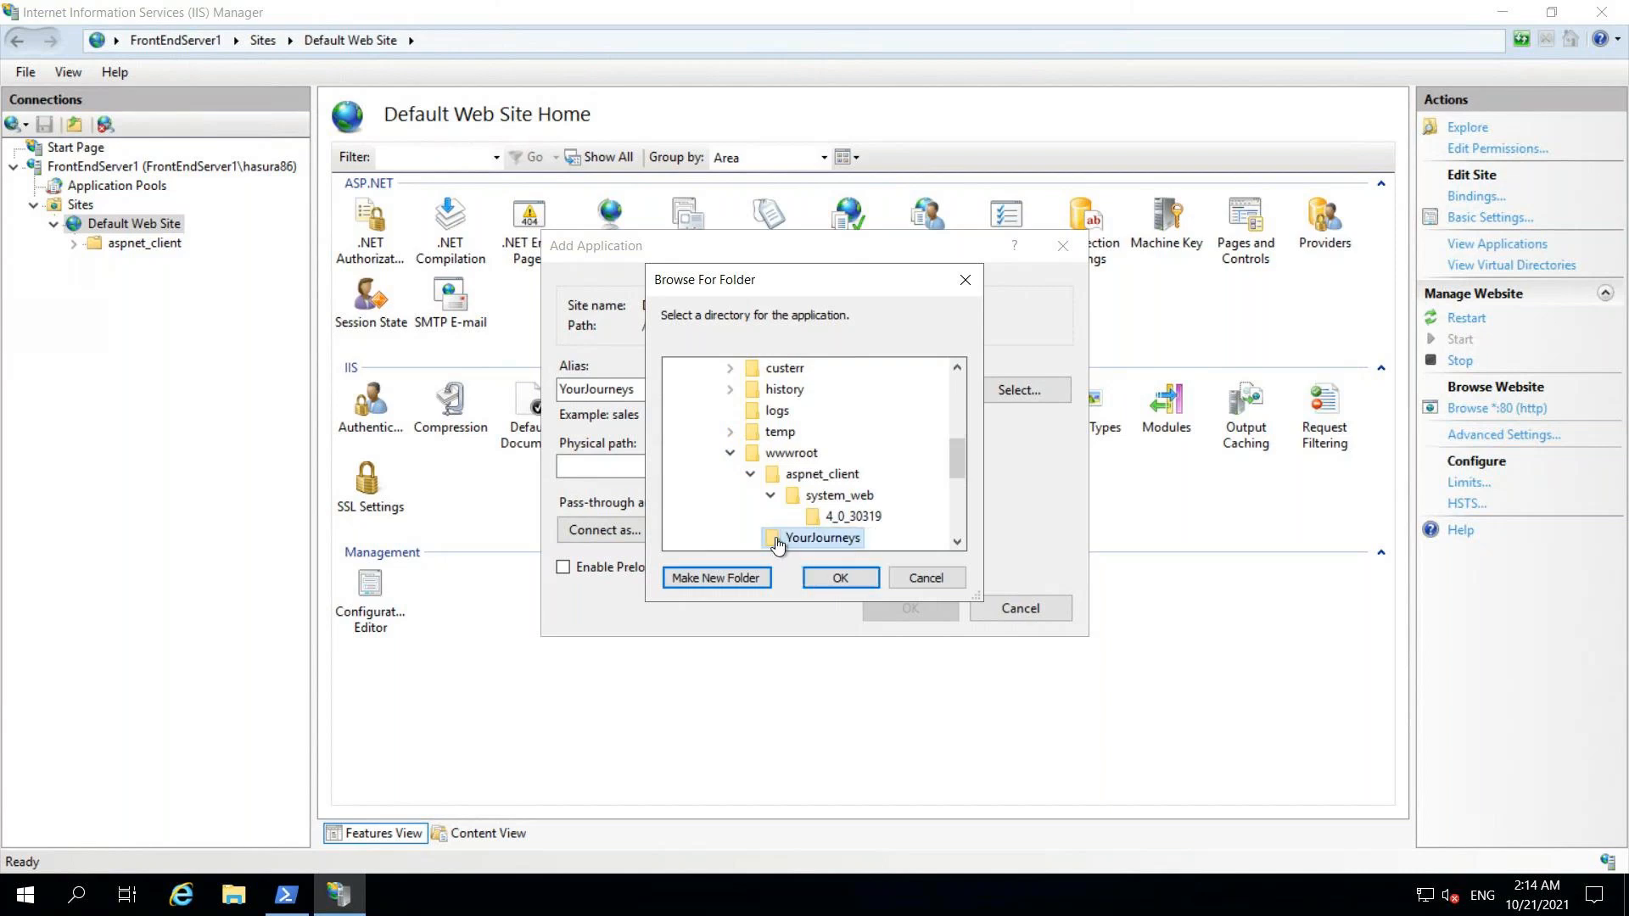
pyautogui.click(858, 575)
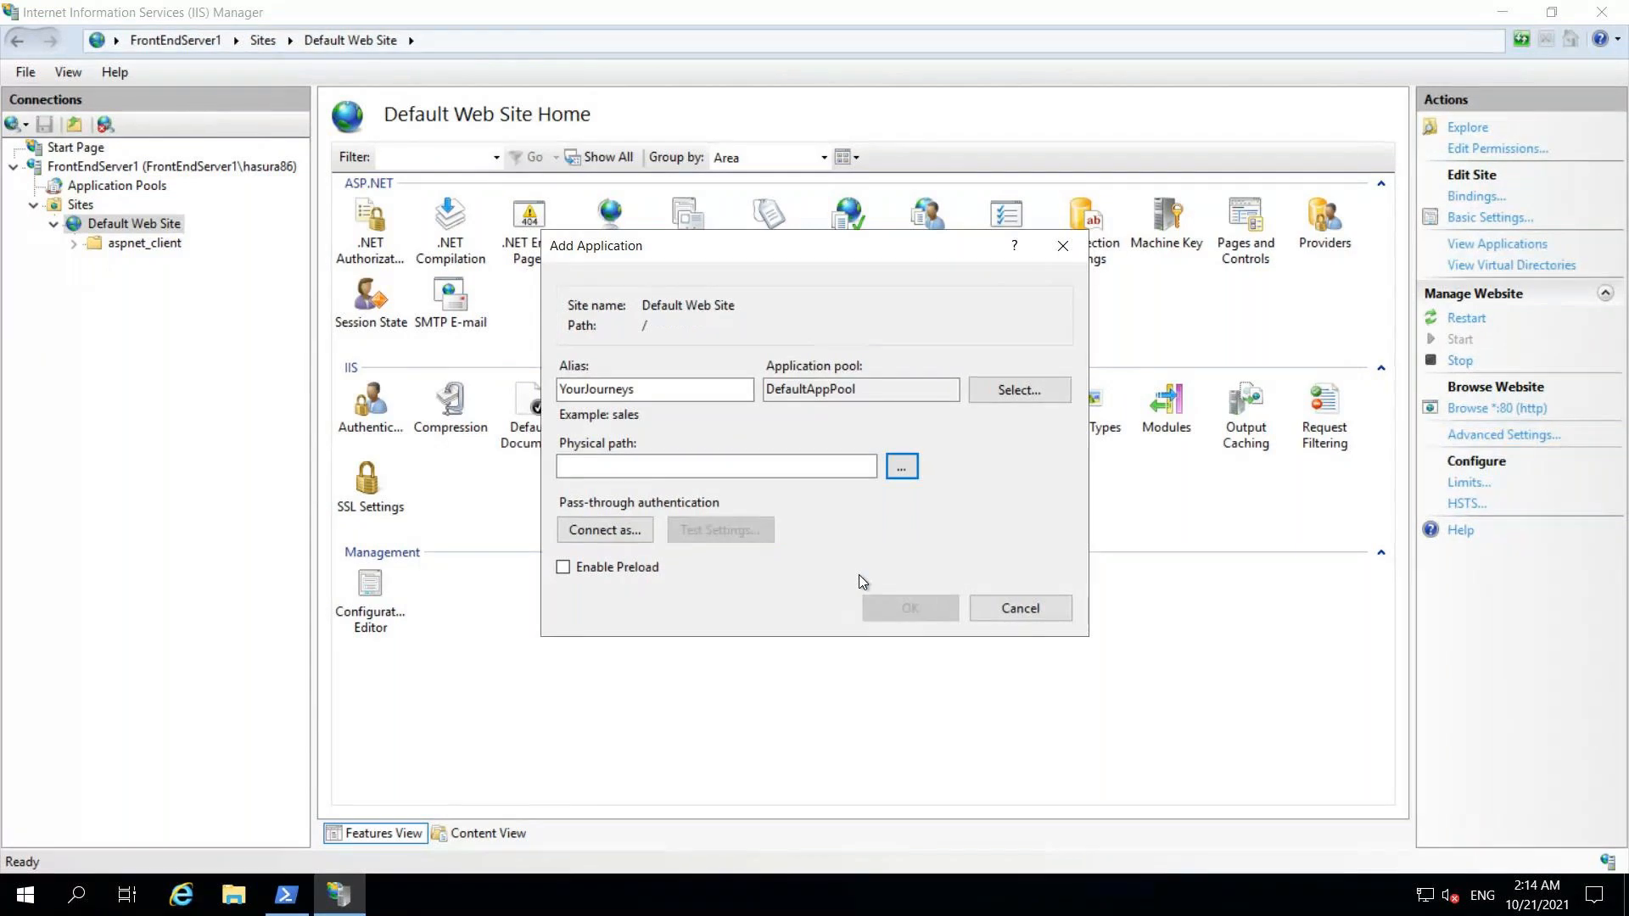
pyautogui.click(906, 609)
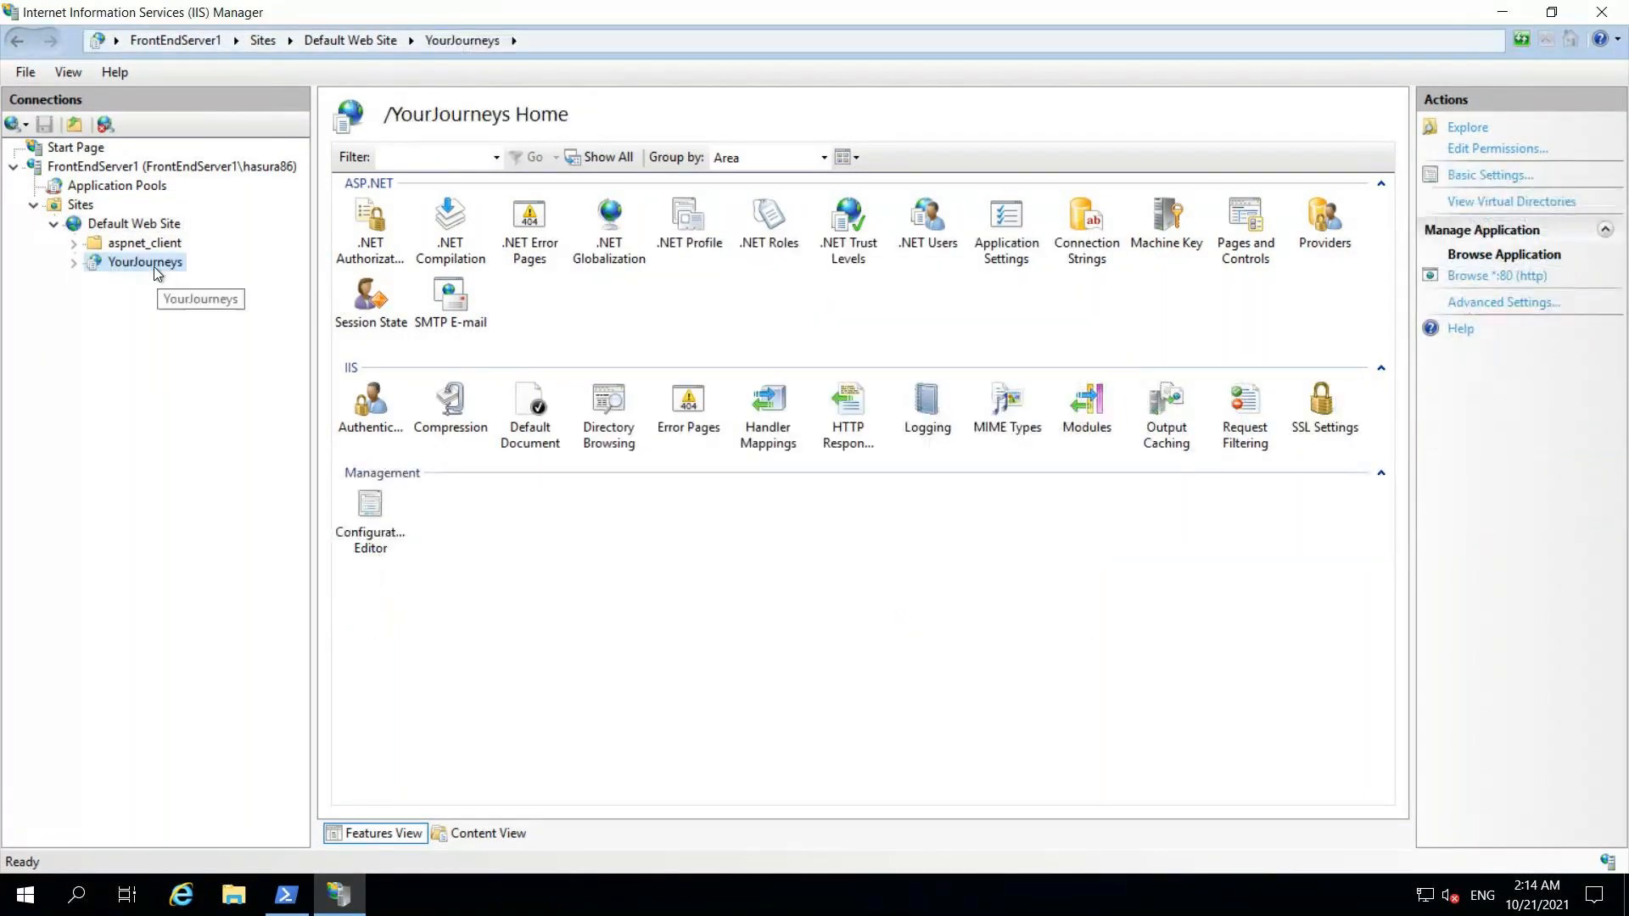
# - Explore the YourJourneys application folder maximized, then return to the local browser
pyautogui.rightClick(155, 268)
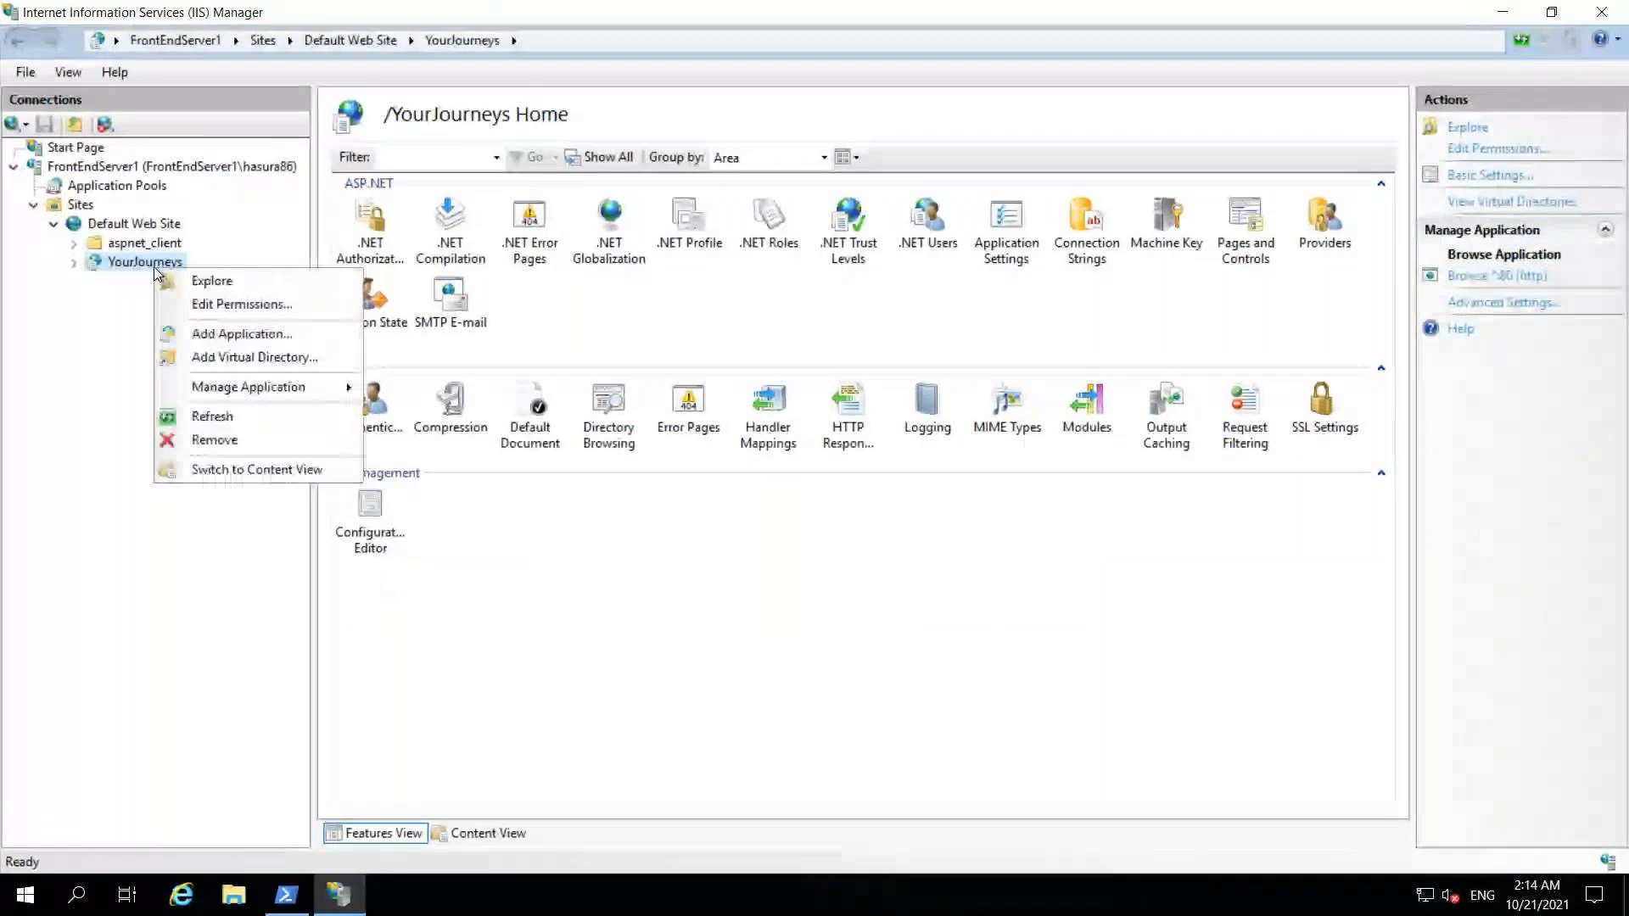
pyautogui.click(235, 285)
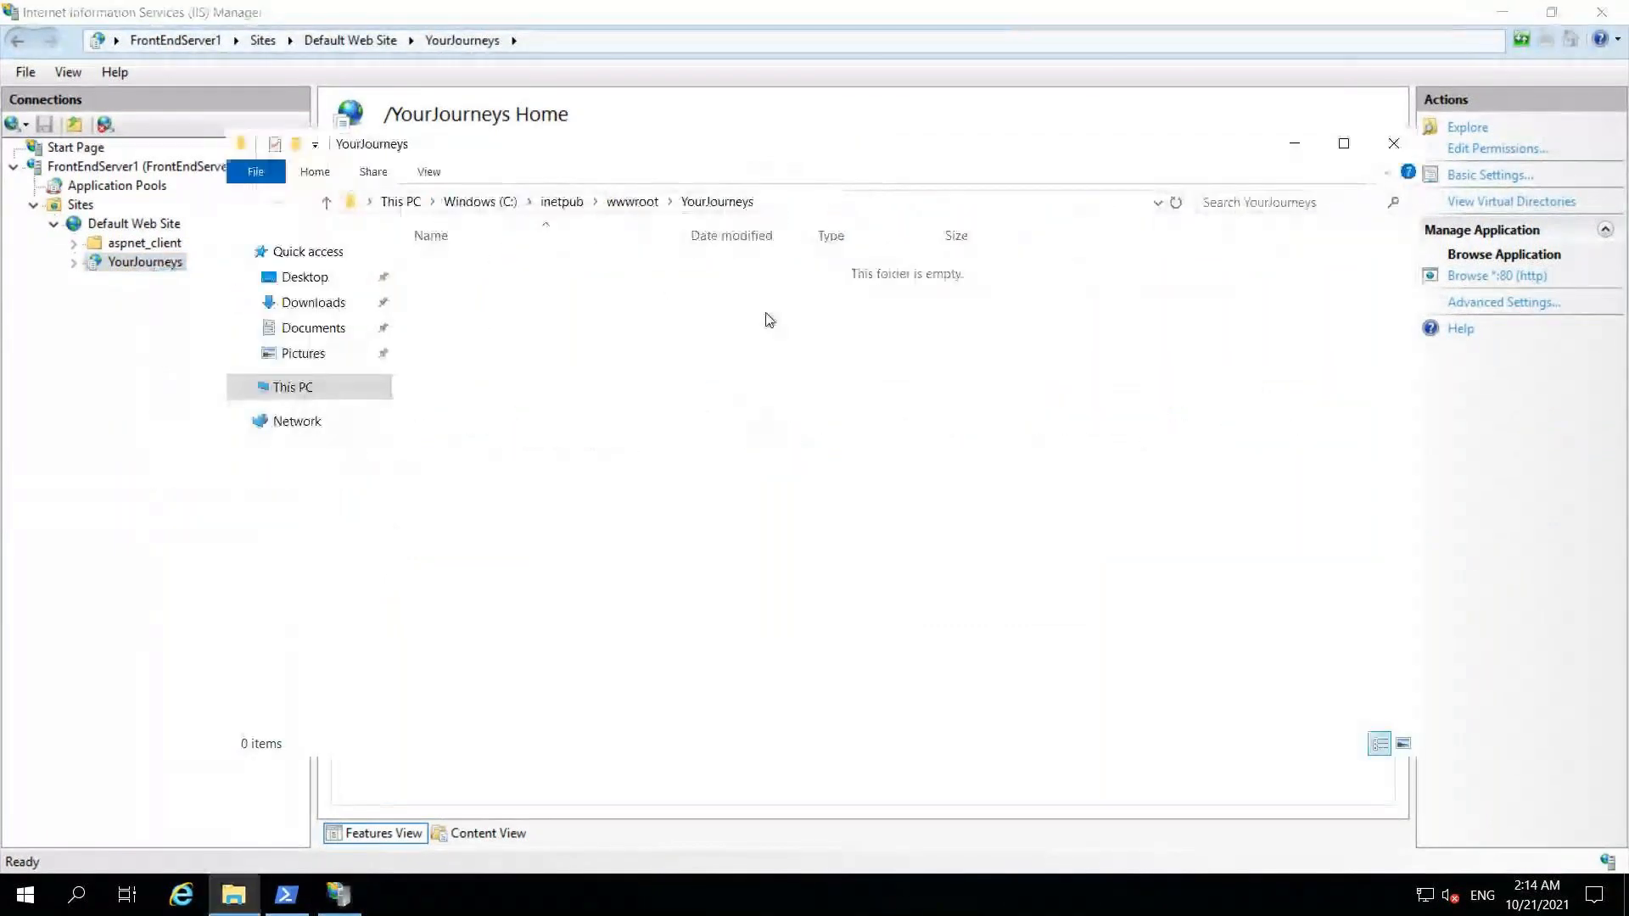
pyautogui.click(1344, 143)
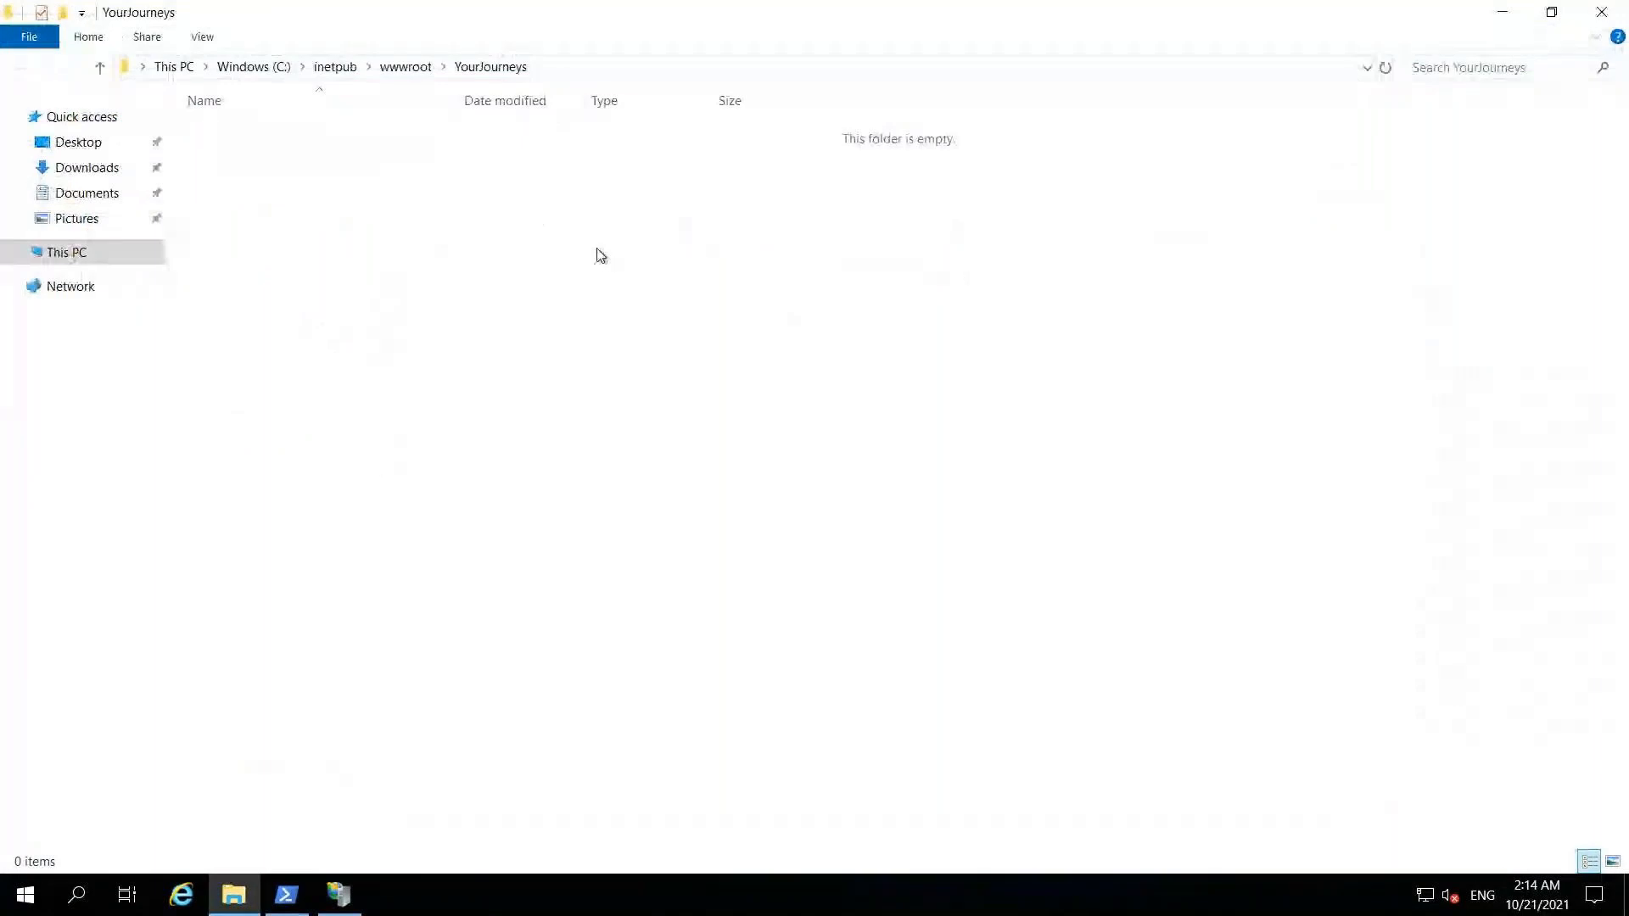
pyautogui.moveTo(815, 7)
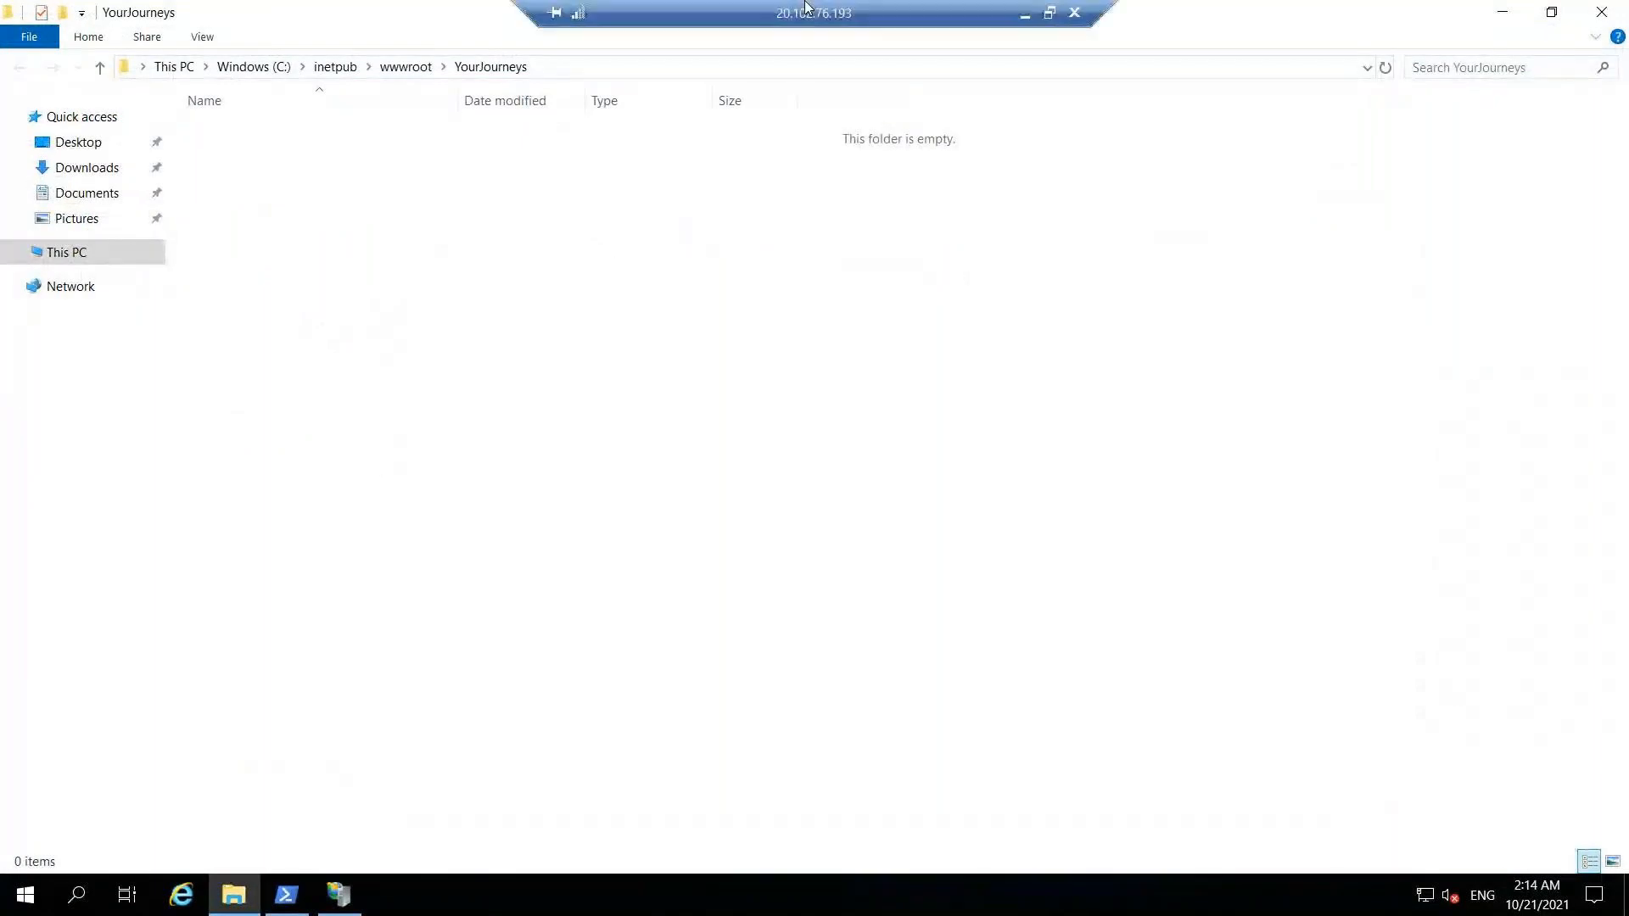
pyautogui.click(1026, 14)
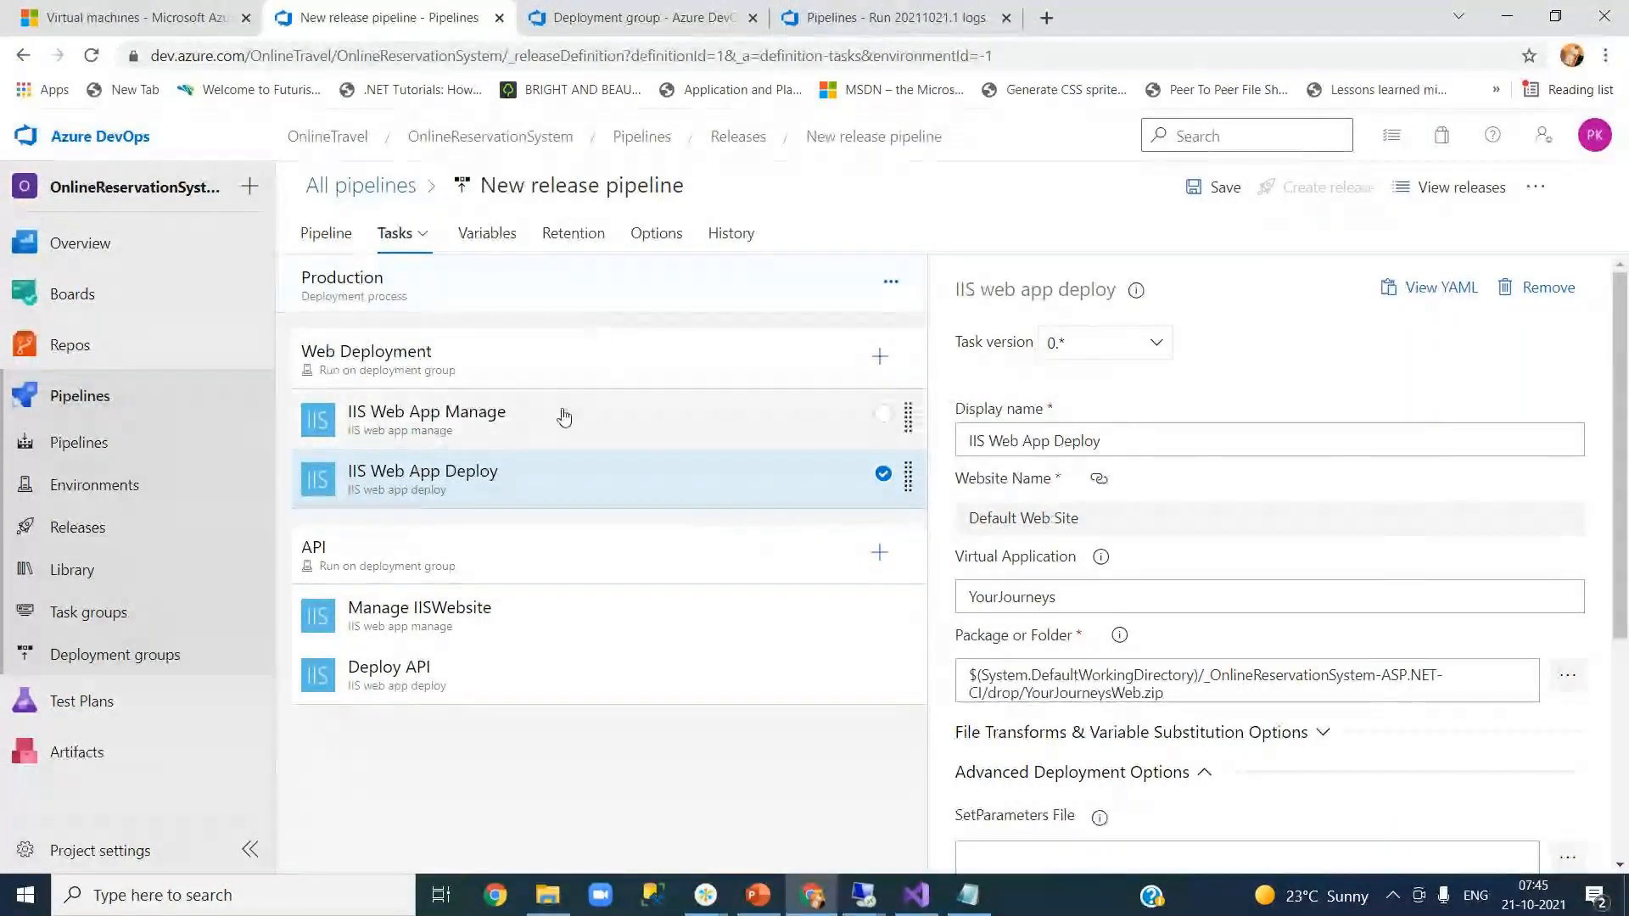
# - Remove the API job and its tasks from the Production stage
pyautogui.click(424, 575)
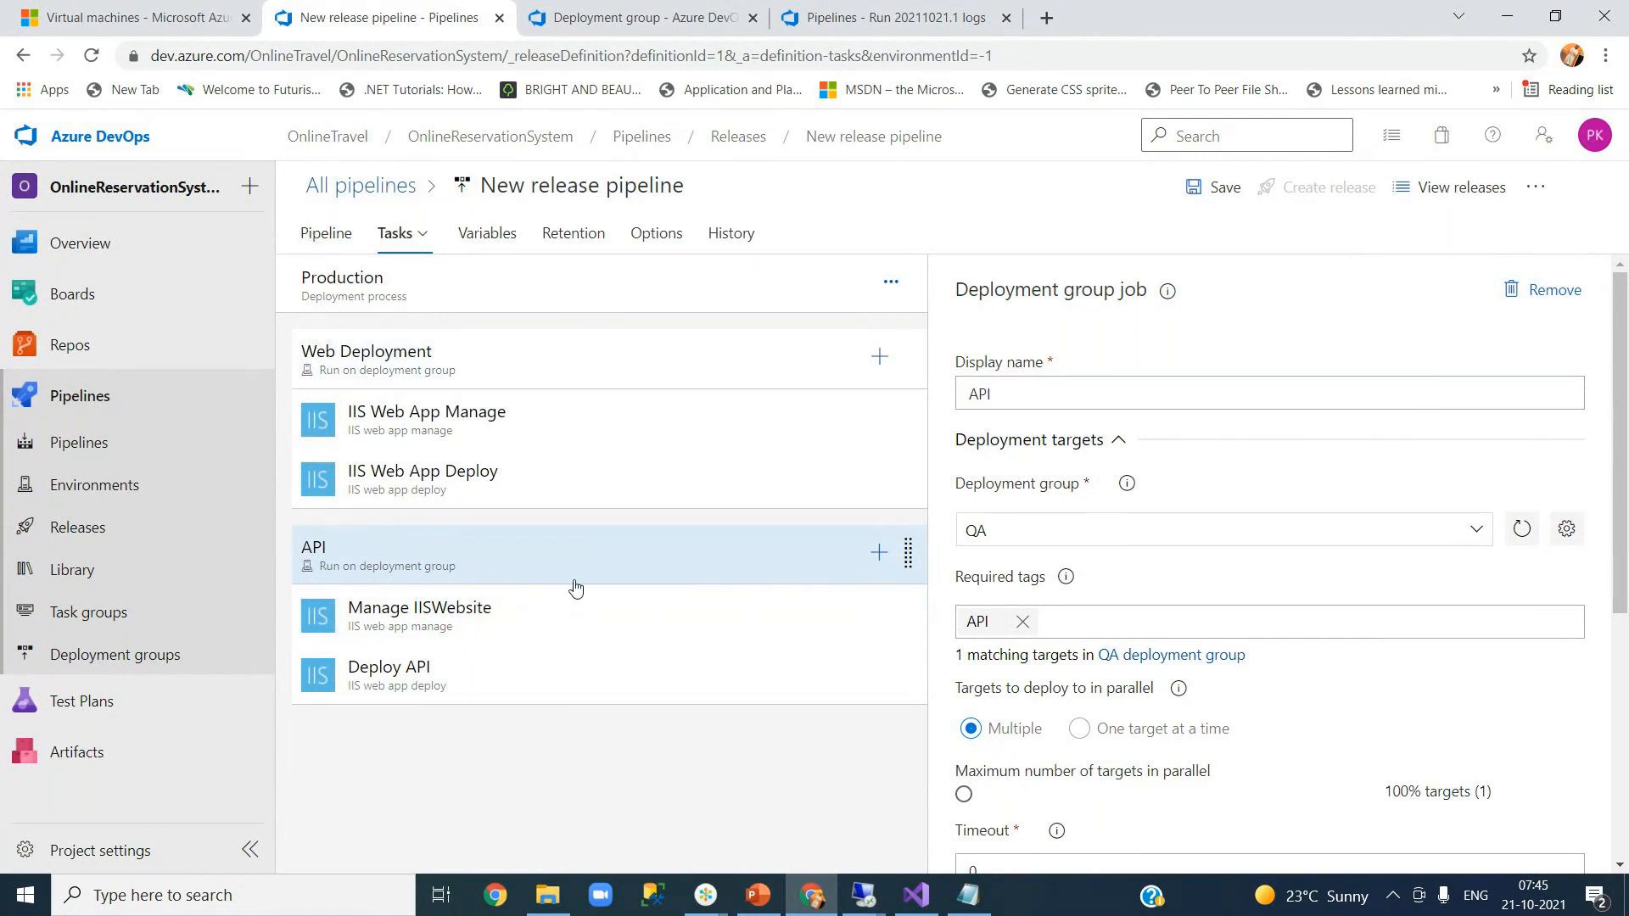
pyautogui.click(1546, 303)
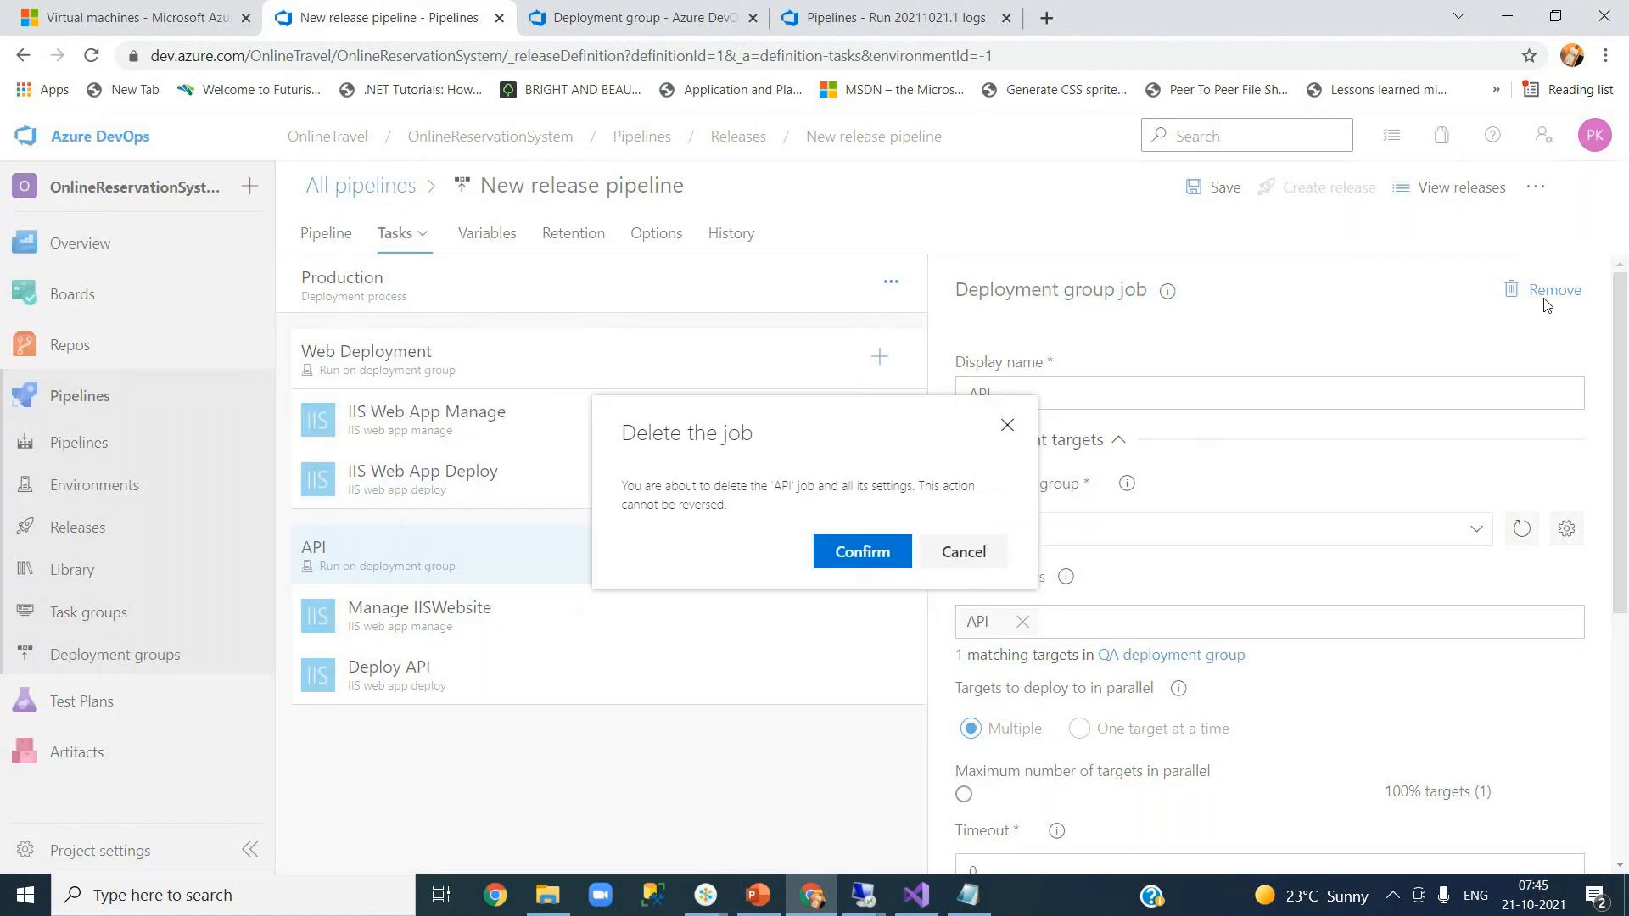
pyautogui.click(831, 567)
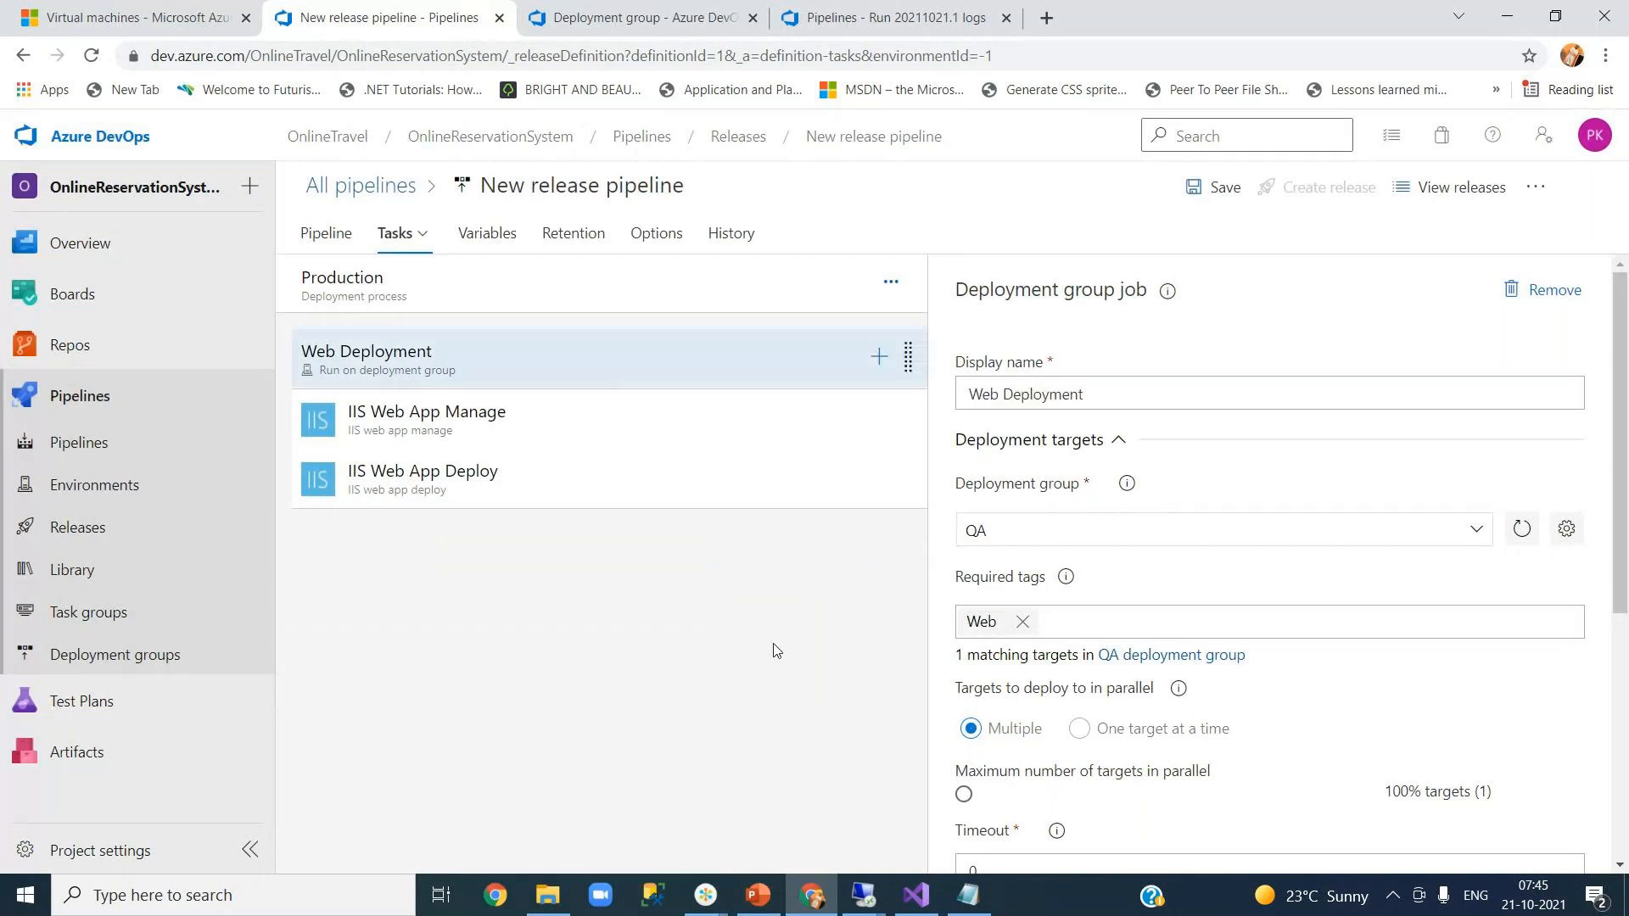
# - Review the IIS Web App Manage task and Web Deployment job, then go to the Production deployment group
pyautogui.click(582, 431)
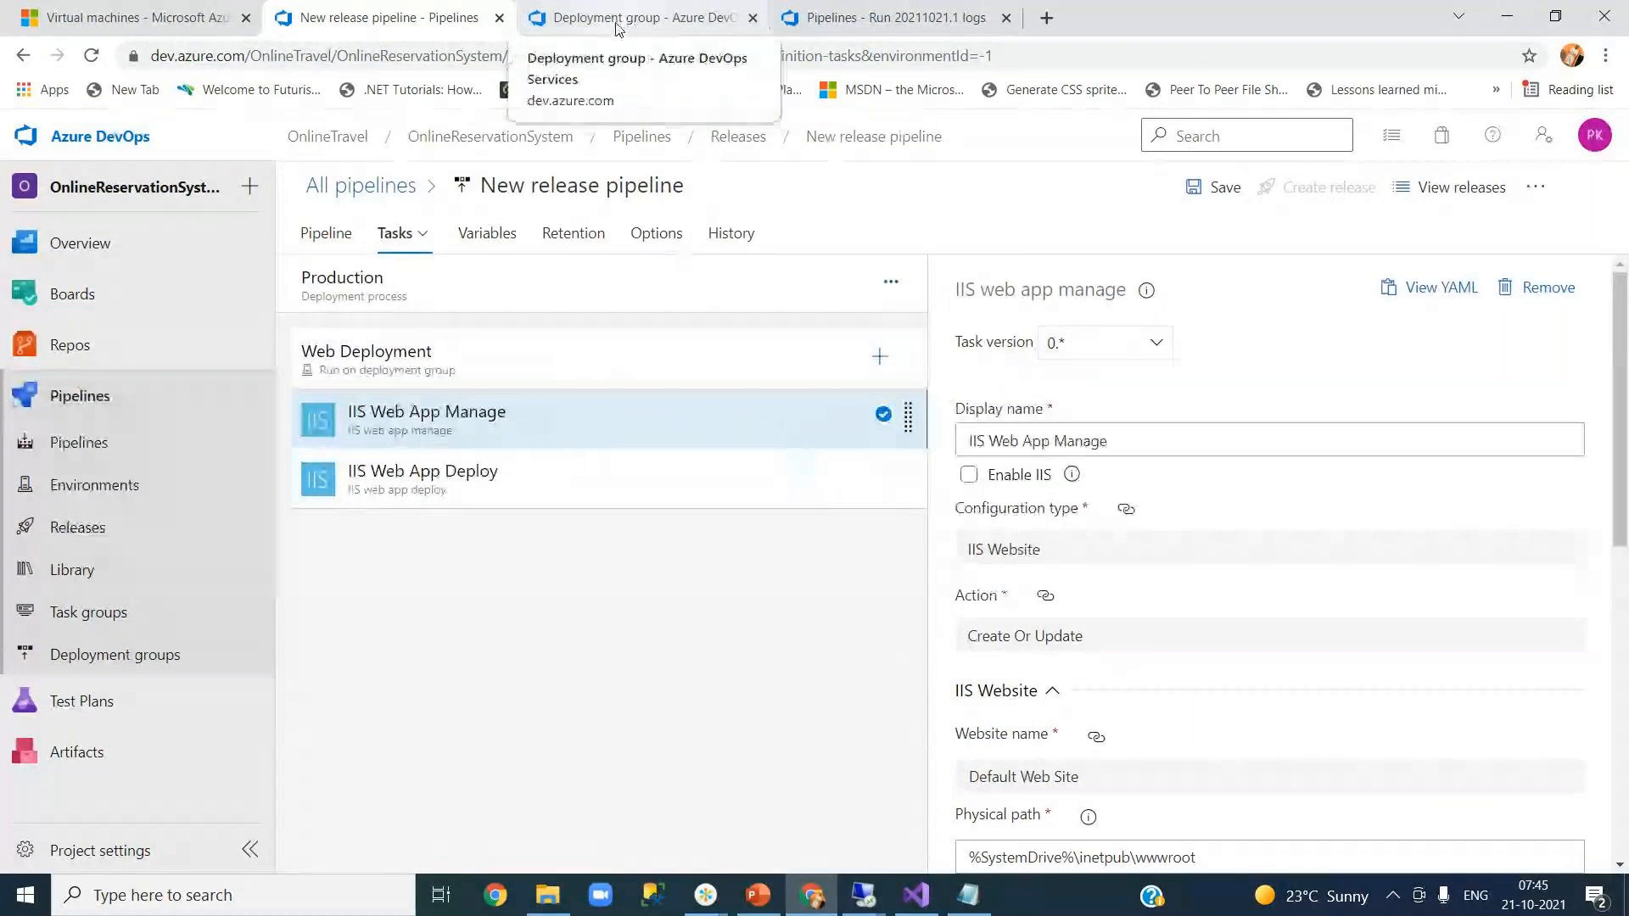
pyautogui.click(579, 361)
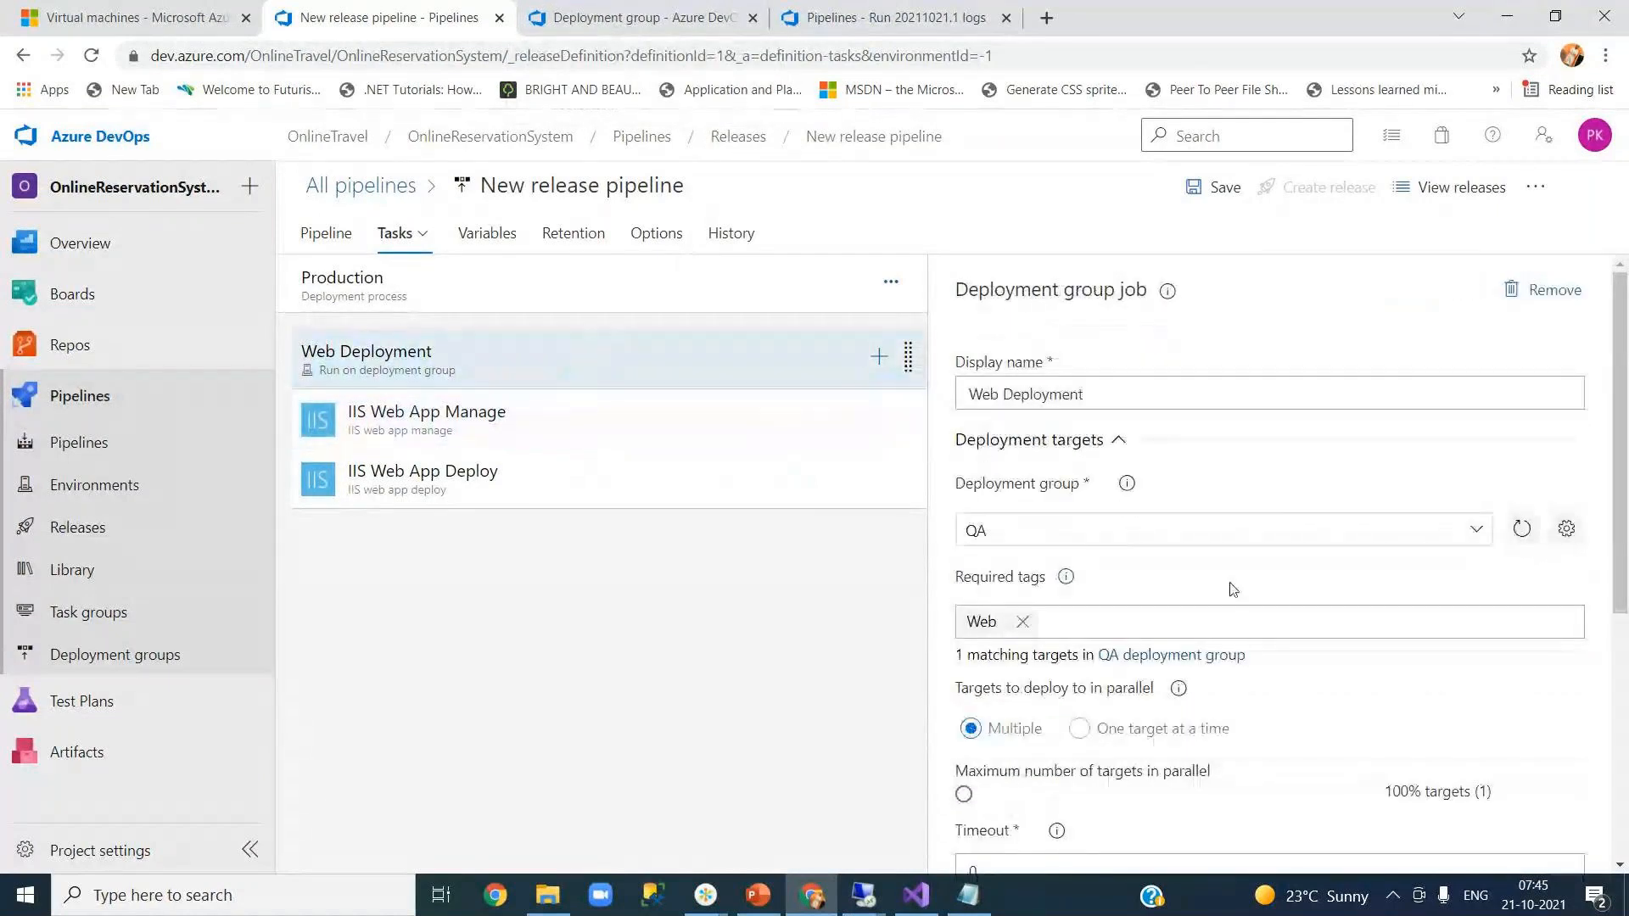
pyautogui.click(708, 18)
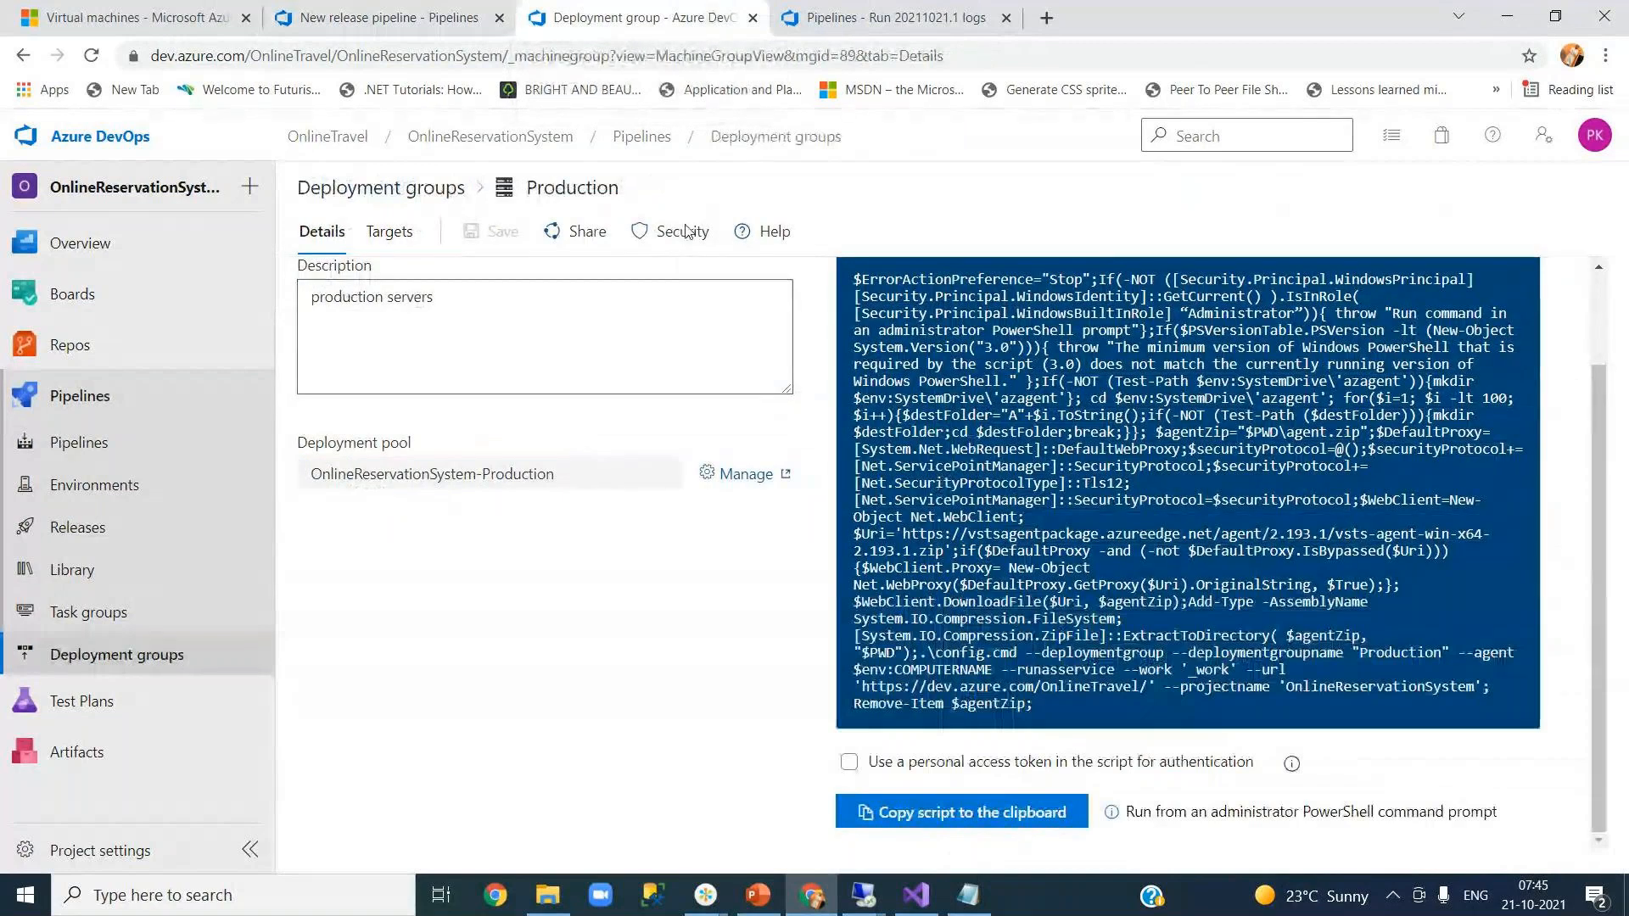
# - Copy the registration script with a personal access token and bring up PowerShell on the server
pyautogui.click(850, 764)
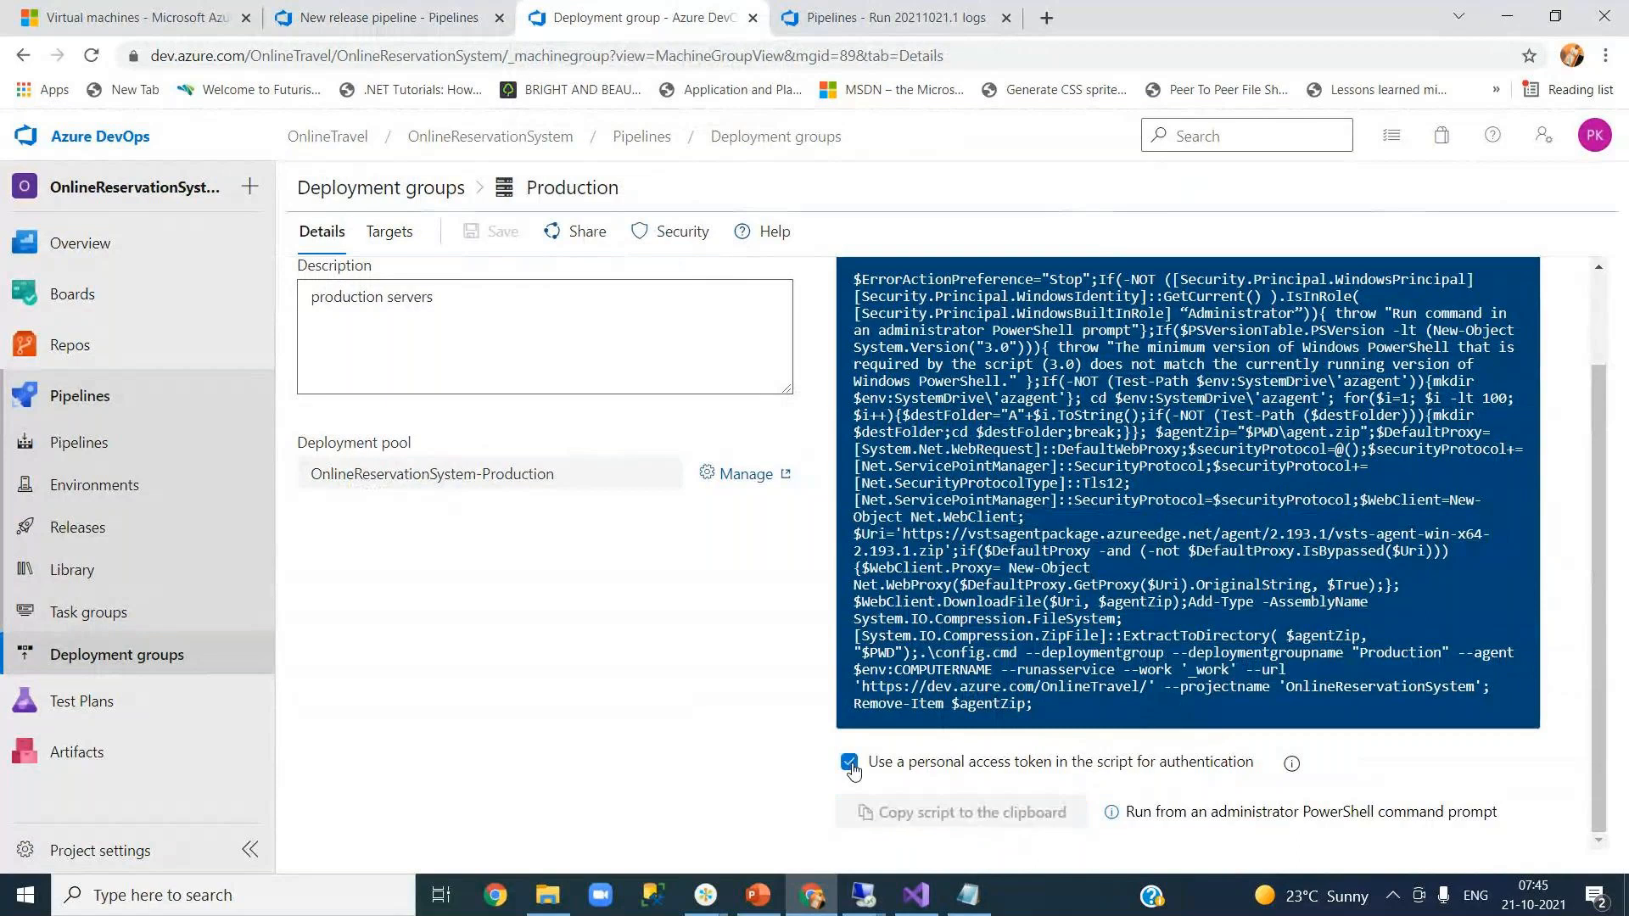
pyautogui.click(1015, 821)
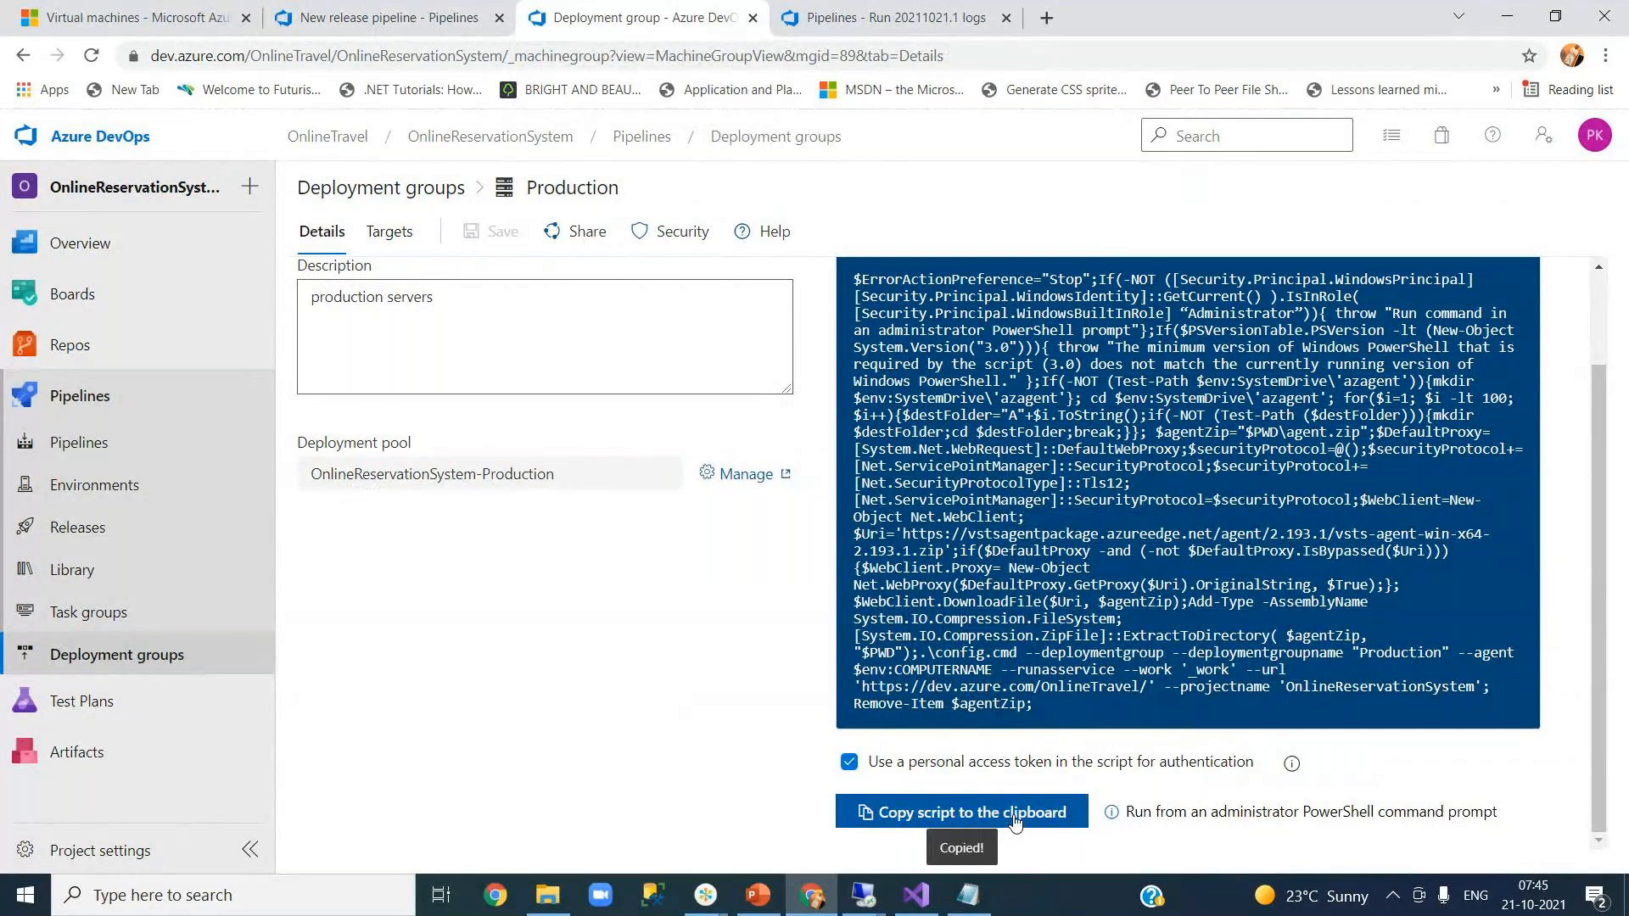
pyautogui.moveTo(859, 897)
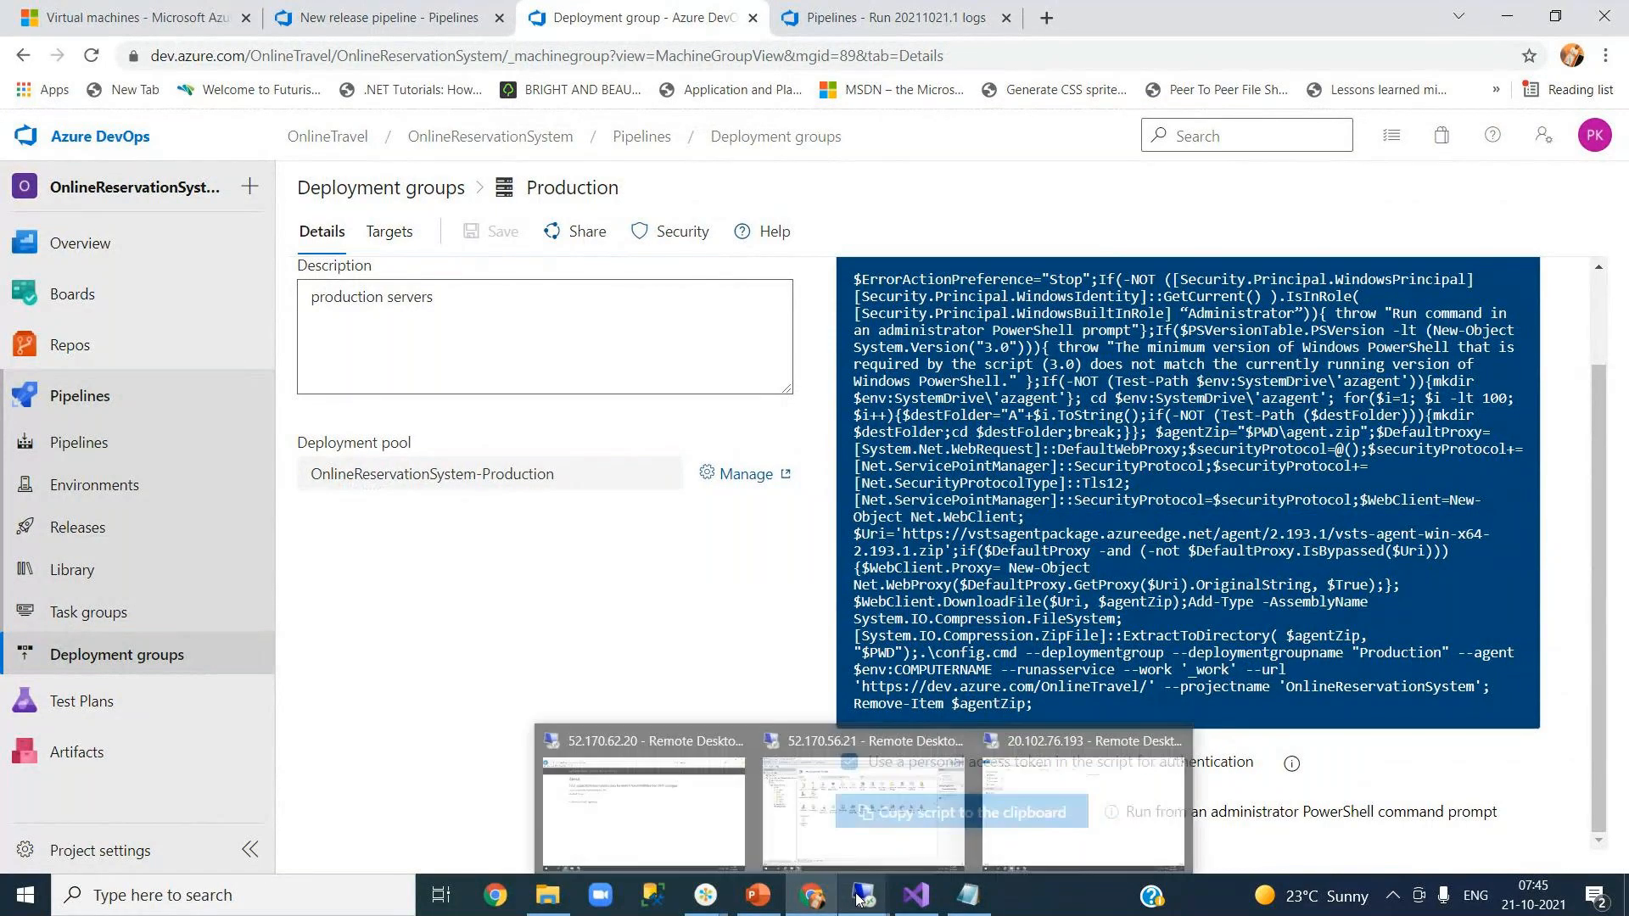
pyautogui.click(863, 810)
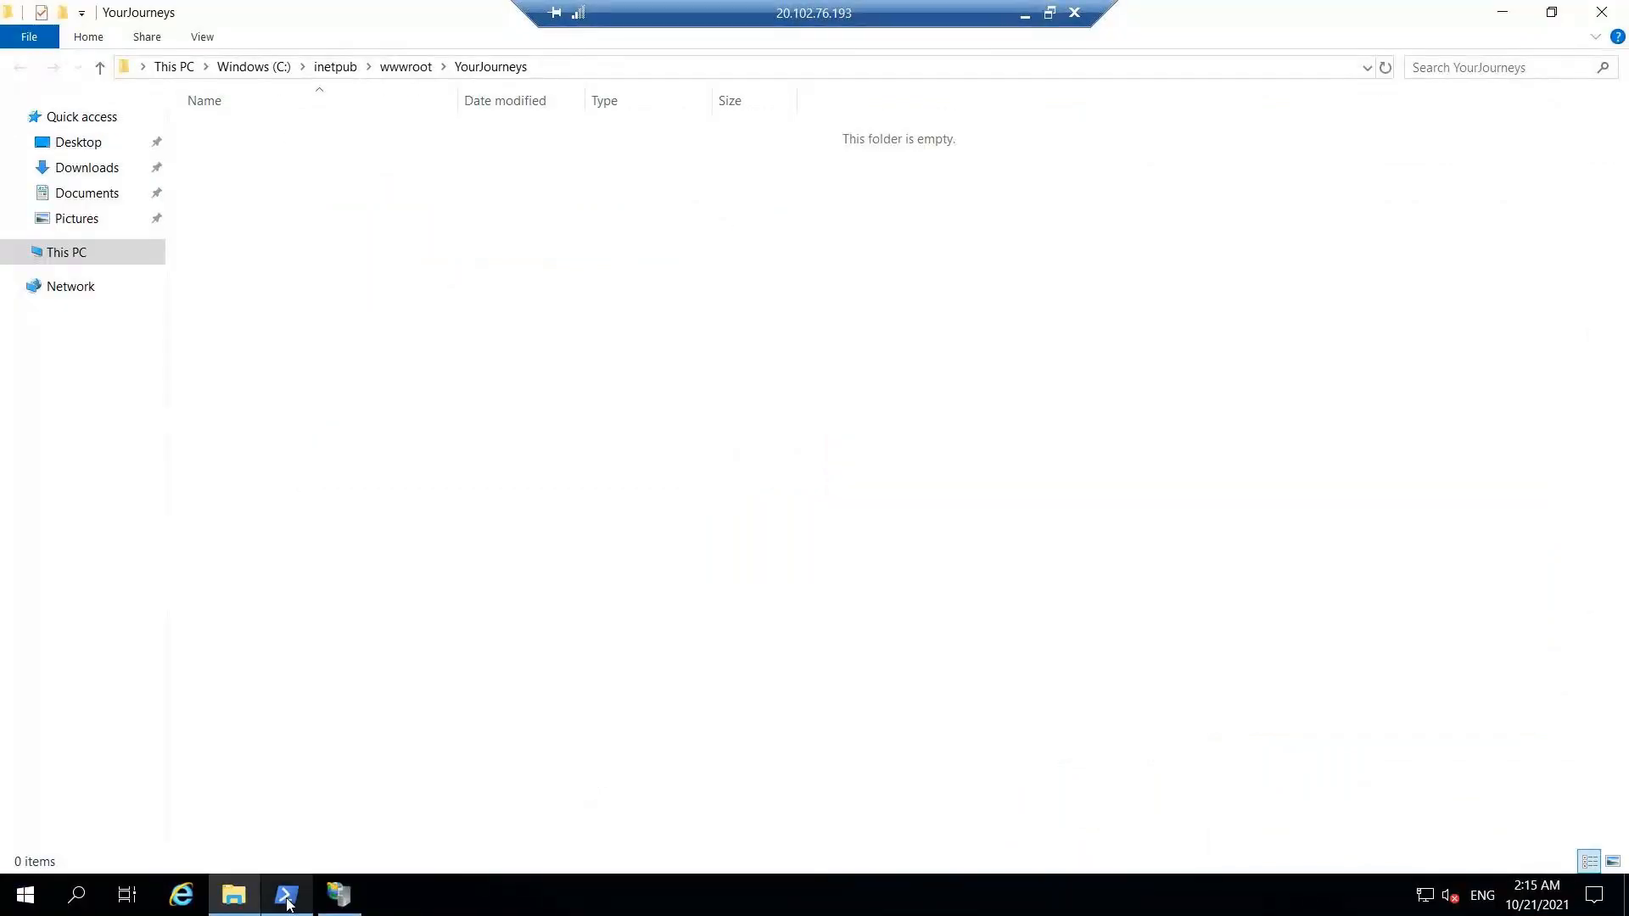
pyautogui.moveTo(288, 904)
pyautogui.click(287, 802)
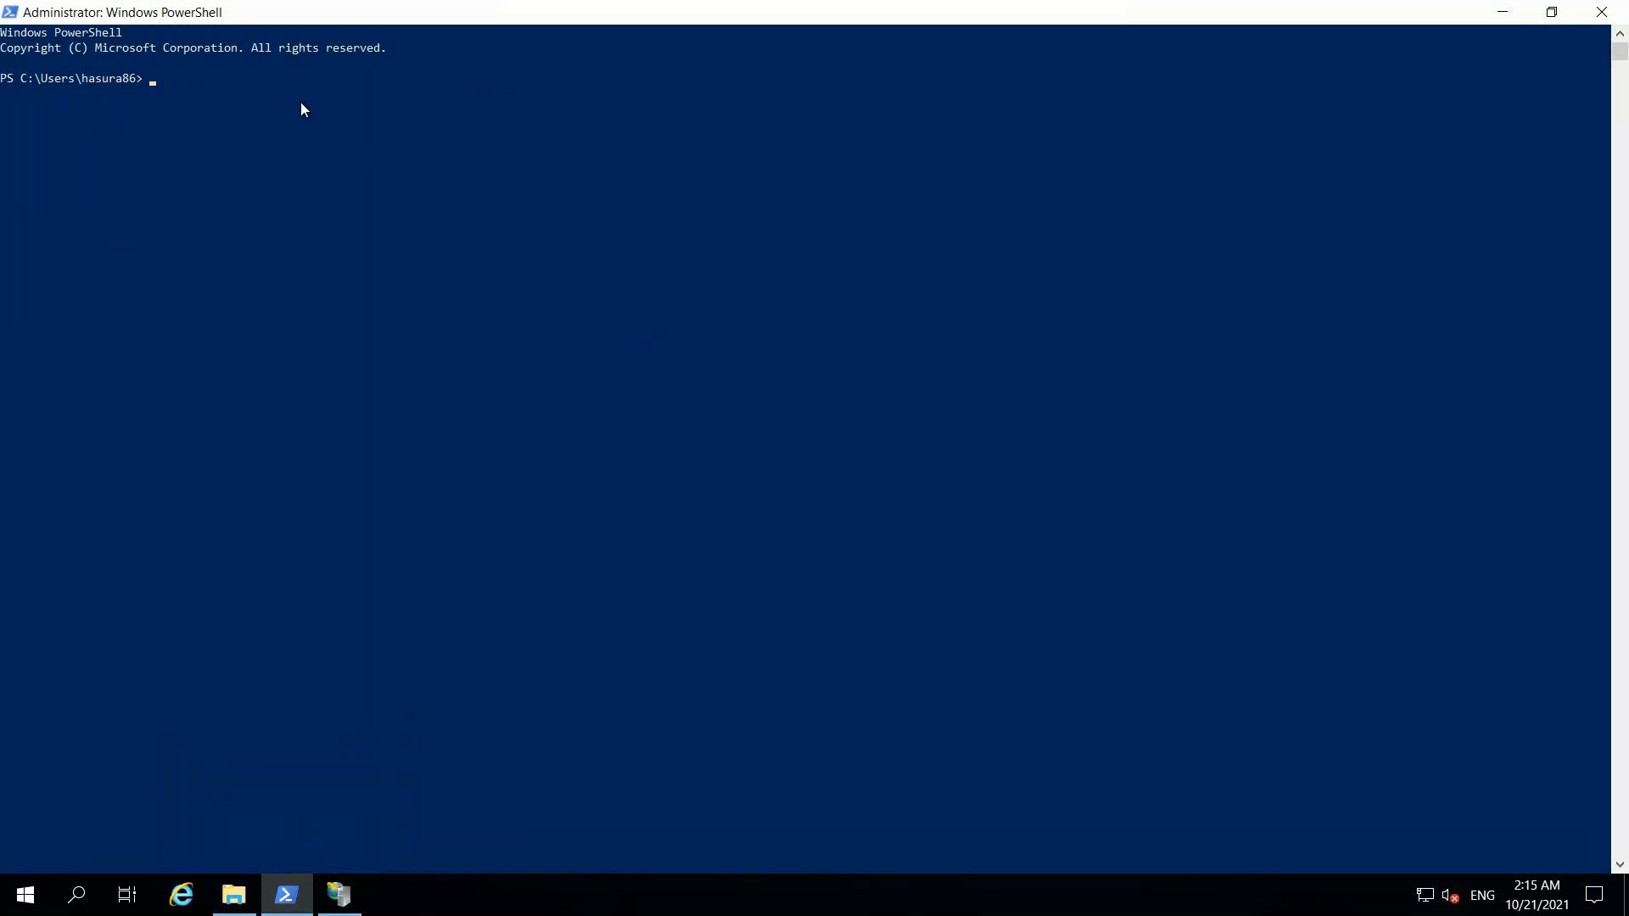
# - Paste and run the agent script, accepting no tags, the default service account, and immediate start
pyautogui.rightClick(171, 93)
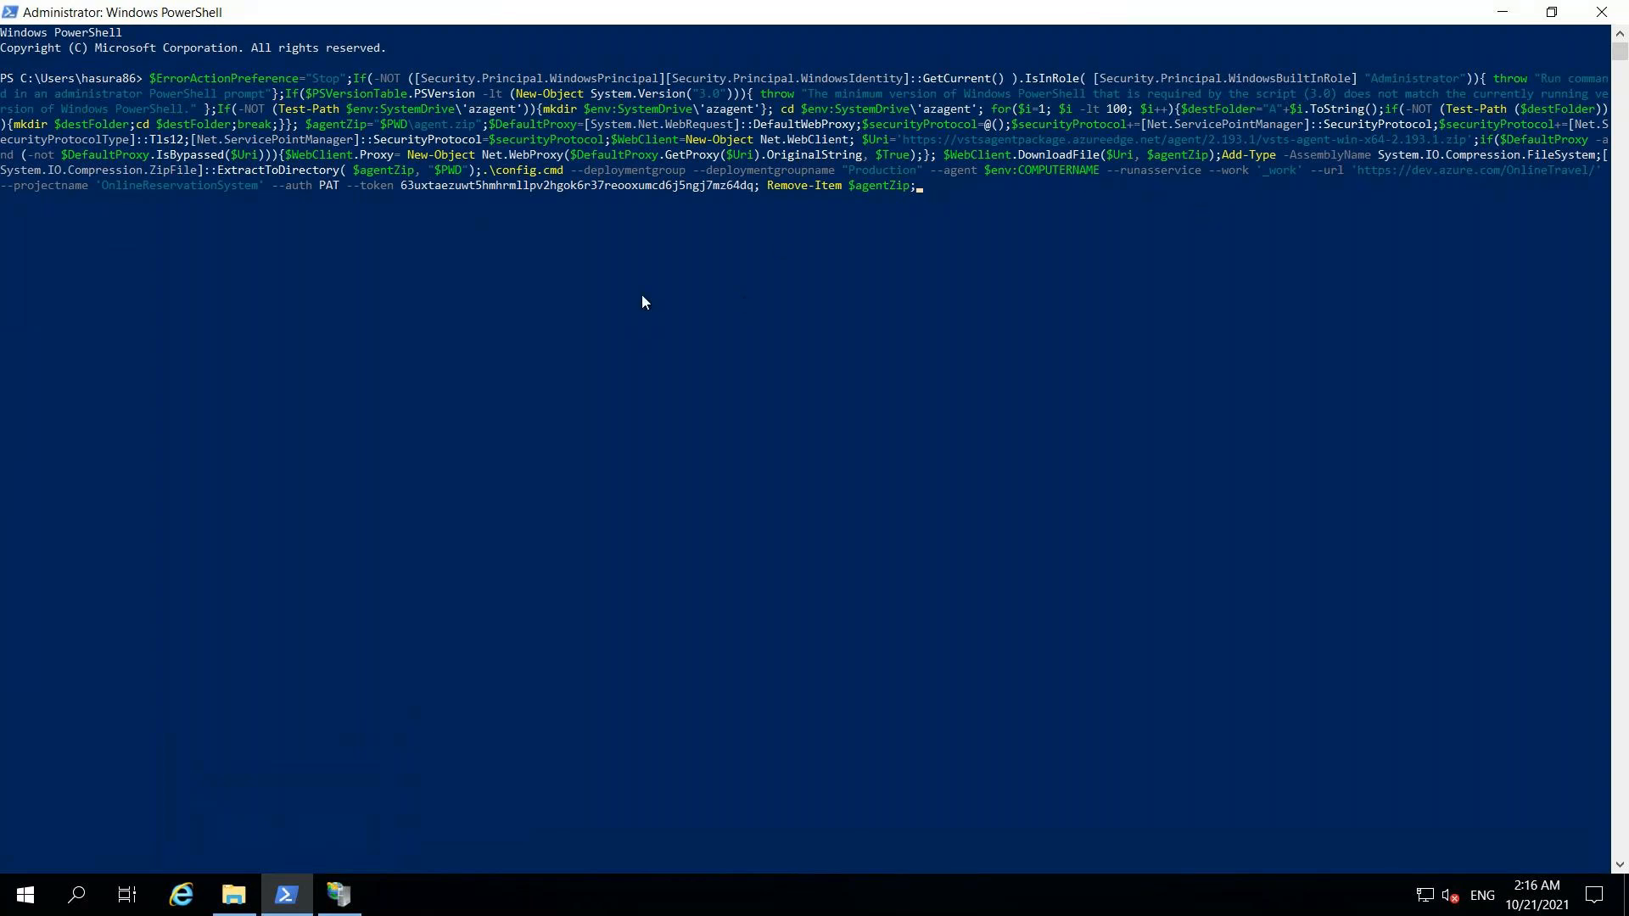
pyautogui.press('Return')
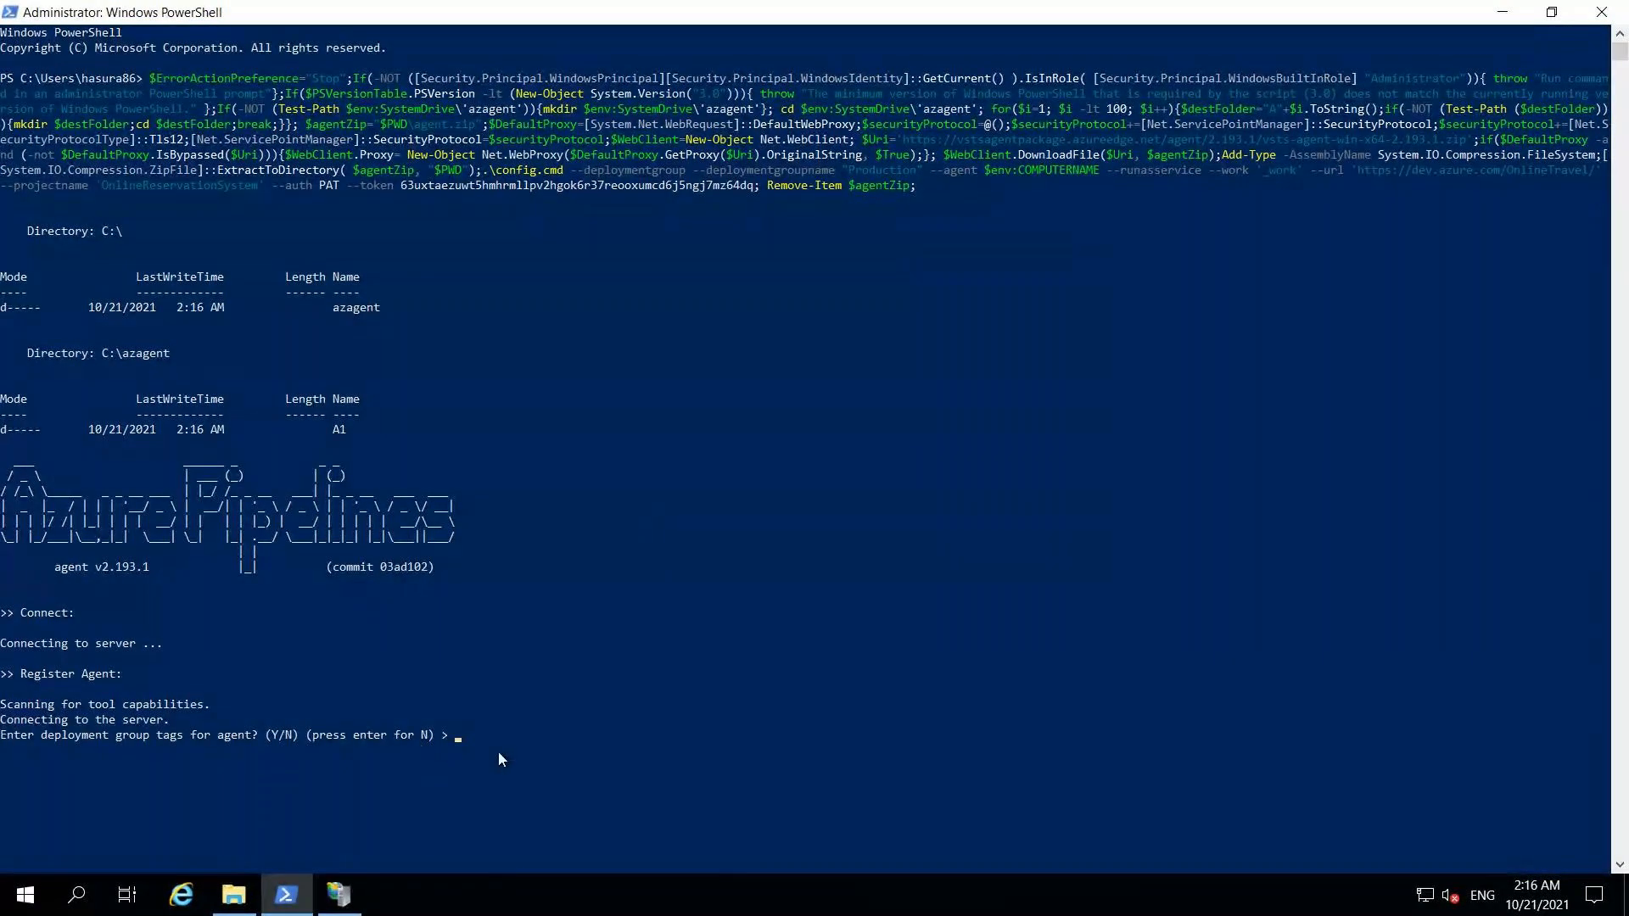
pyautogui.press('Return')
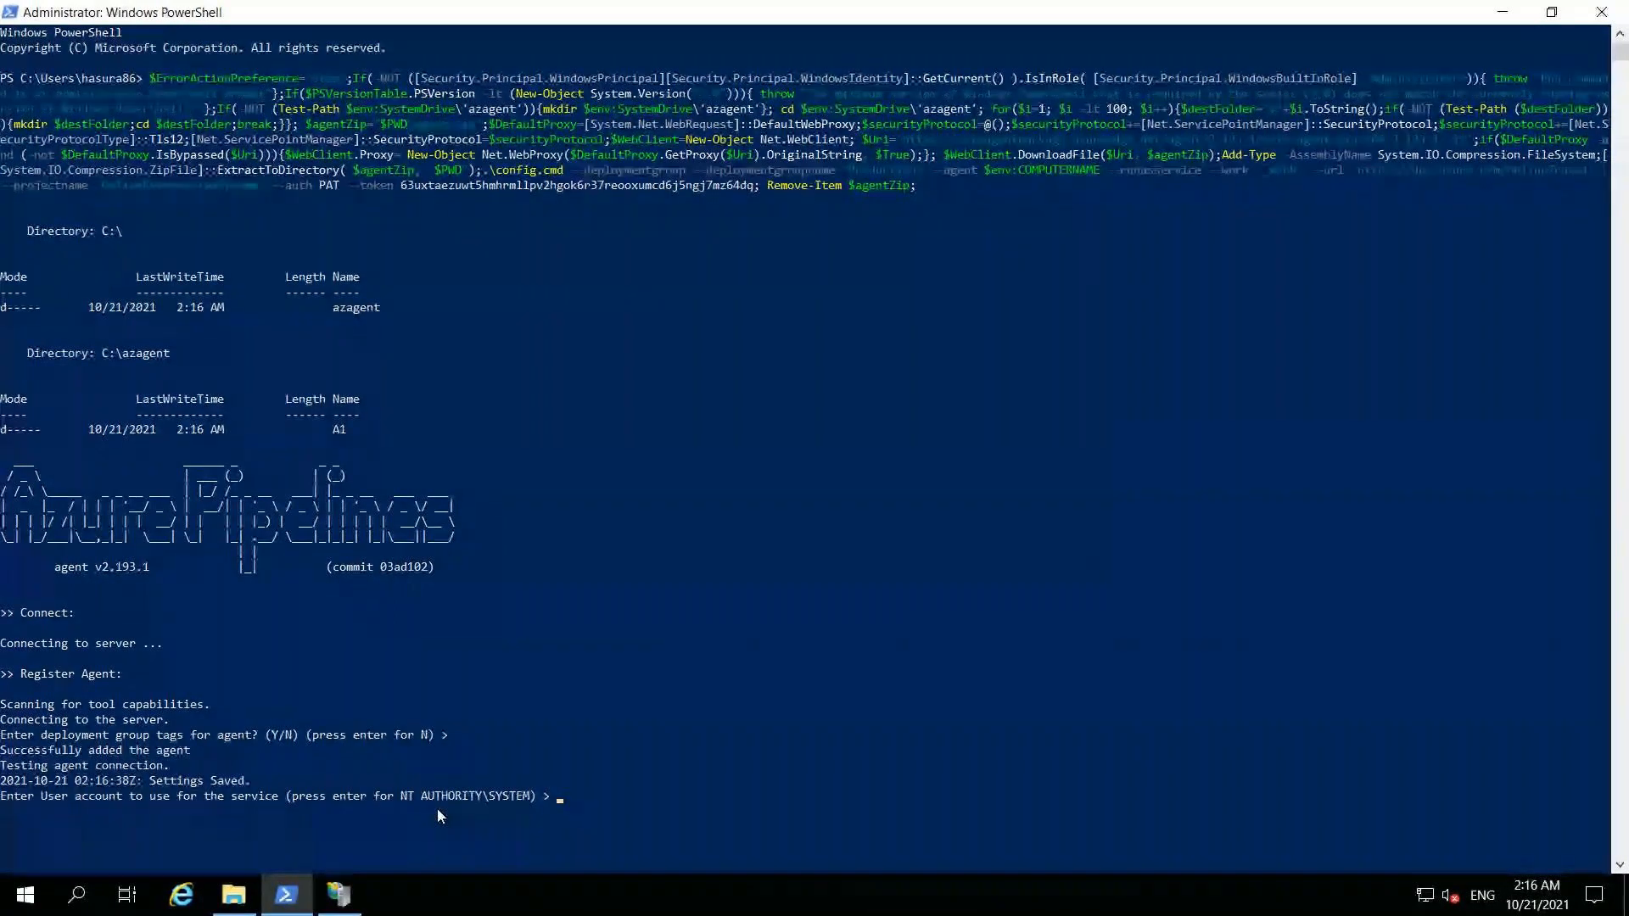
pyautogui.press('Return')
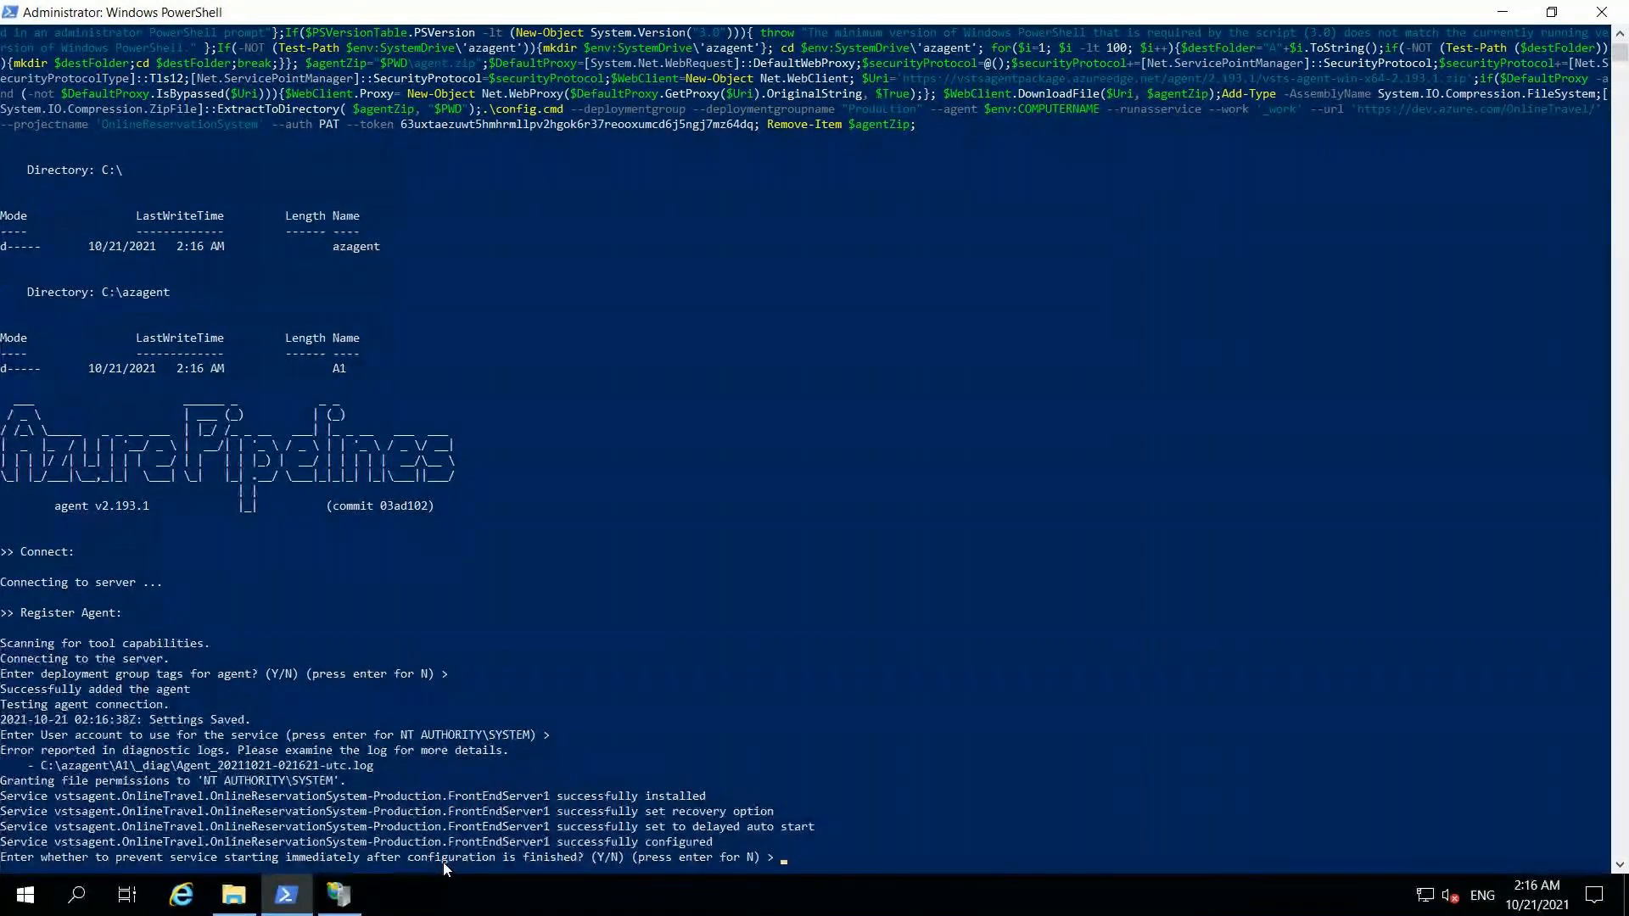
pyautogui.press('Return')
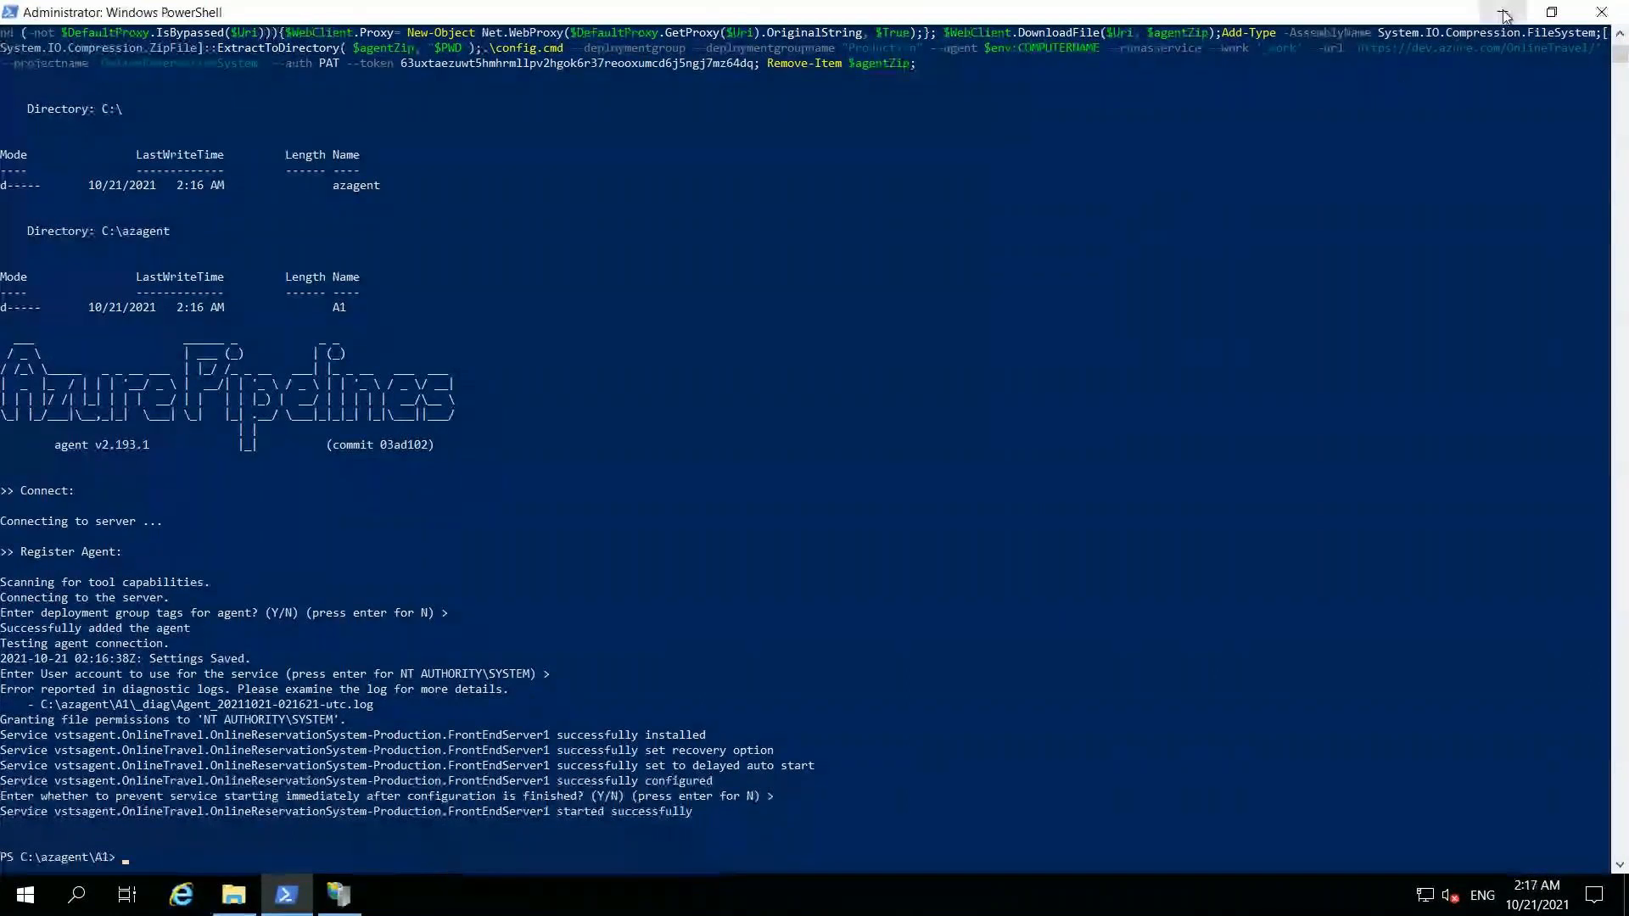
pyautogui.click(289, 901)
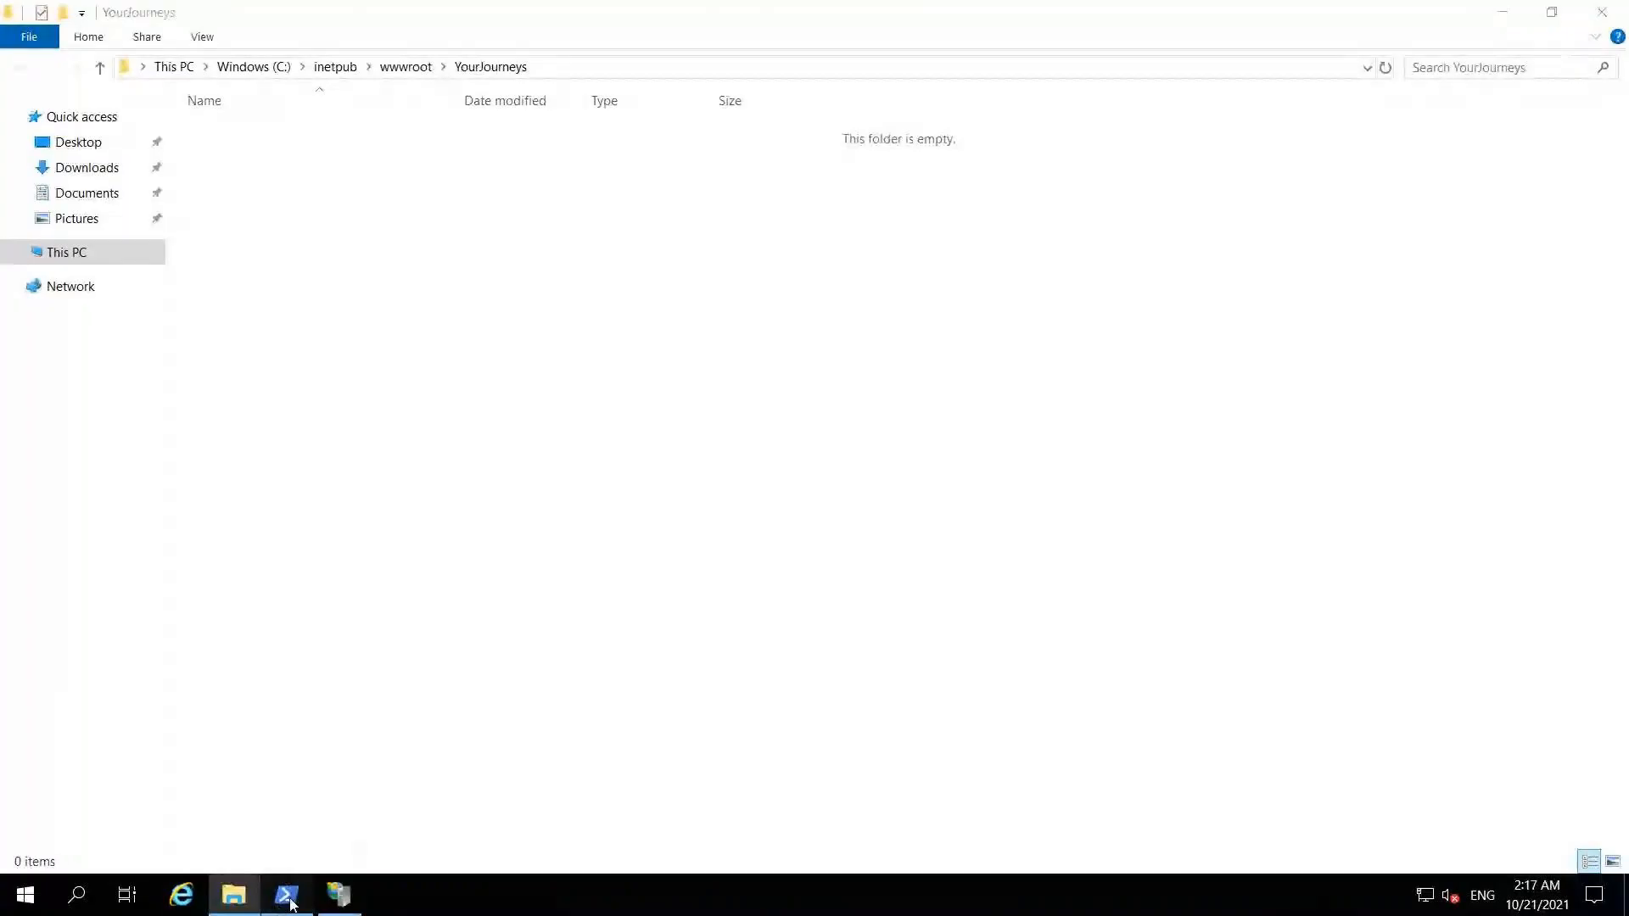
# - Close the PowerShell window and return to the local browser
pyautogui.click(287, 898)
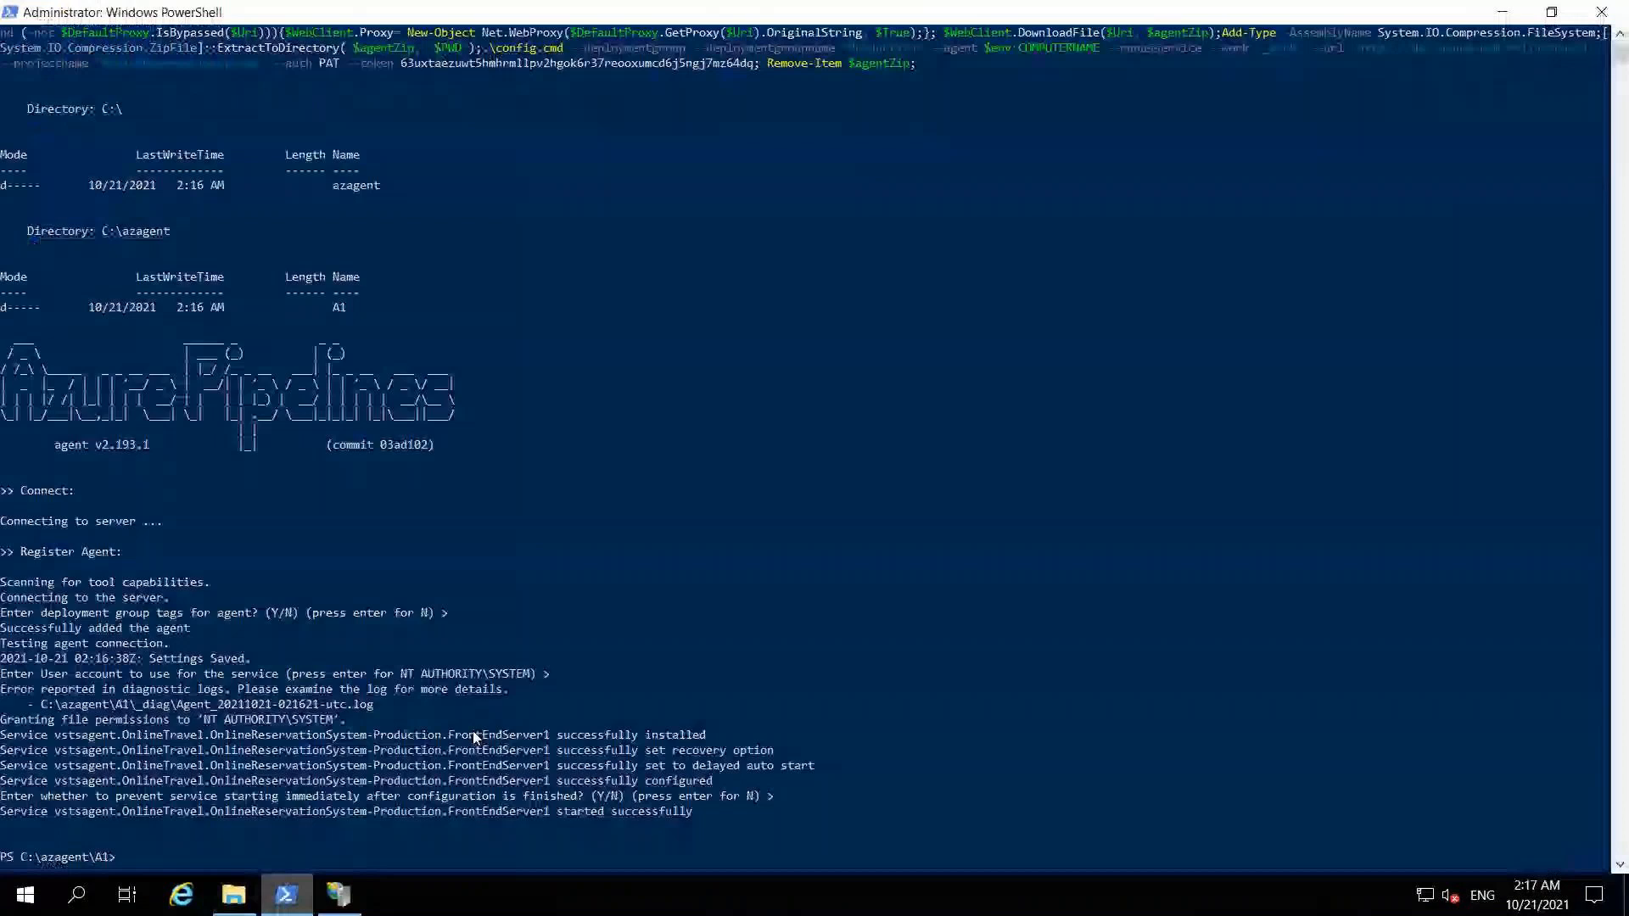
pyautogui.click(1601, 13)
pyautogui.moveTo(873, 3)
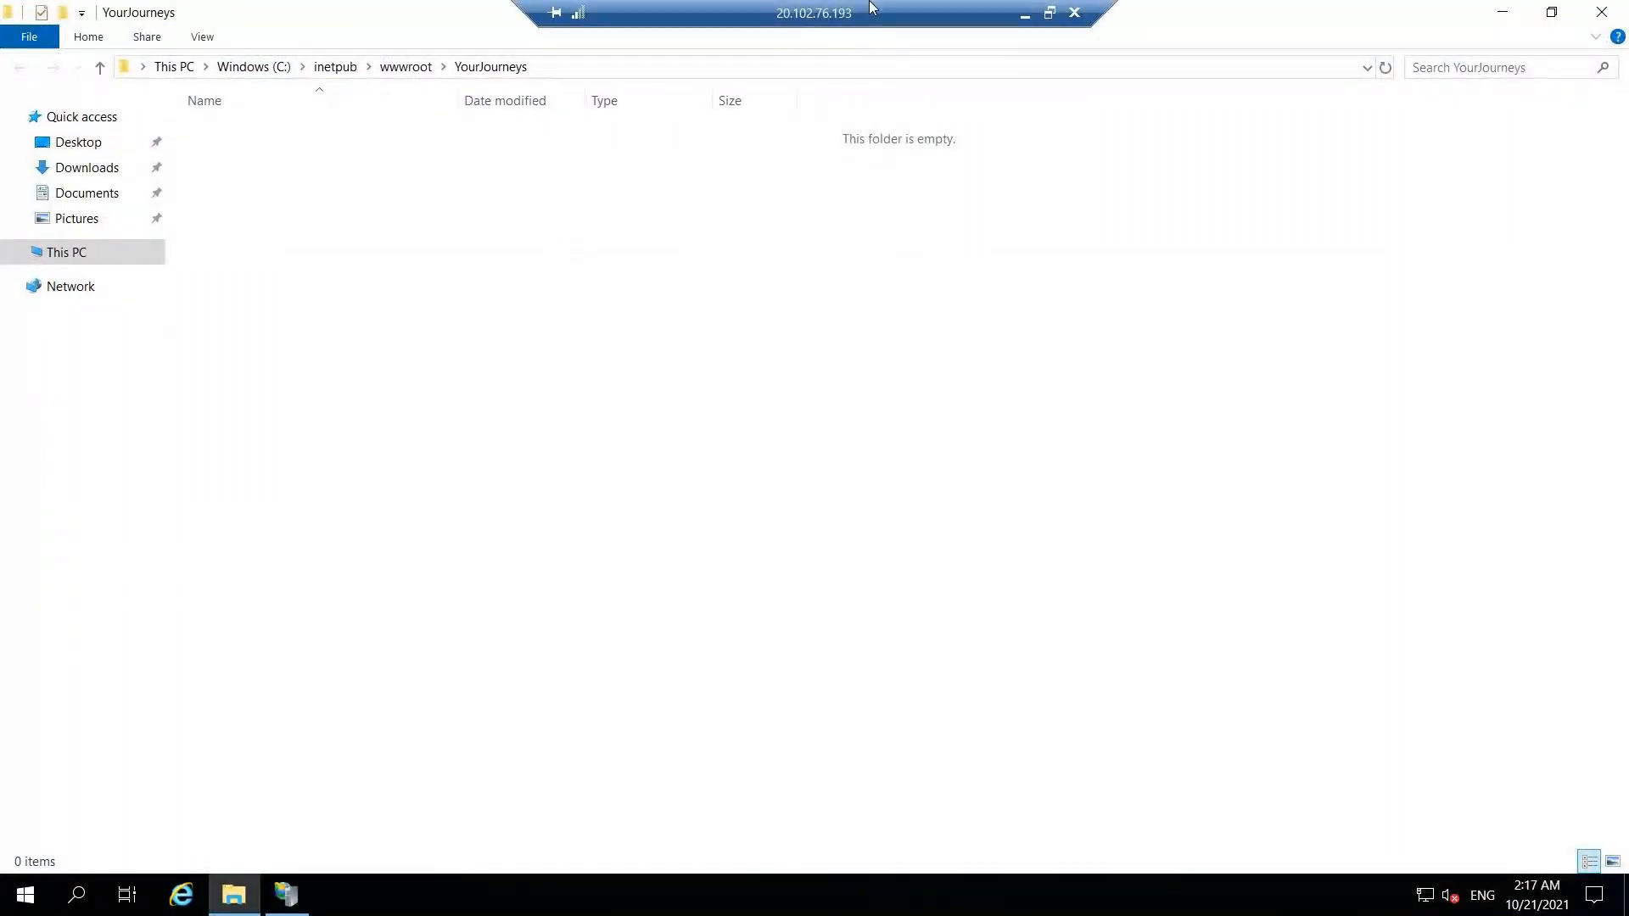
pyautogui.click(1026, 14)
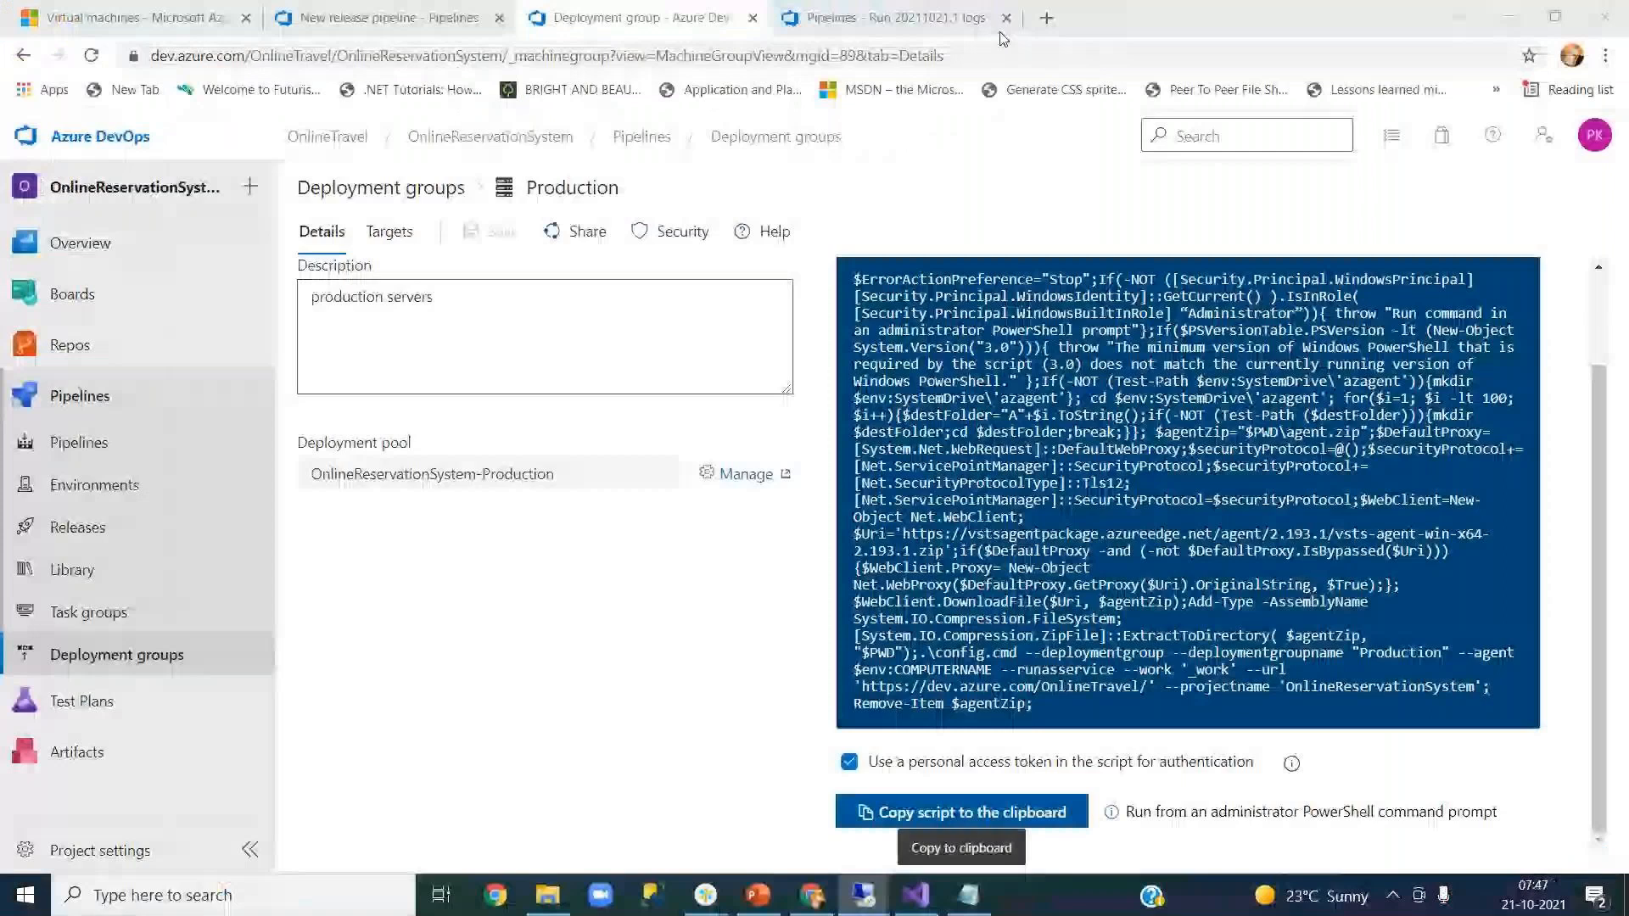
# - Verify FrontEndServer1 is a Healthy Production target, then go back to the release pipeline tasks
pyautogui.click(387, 231)
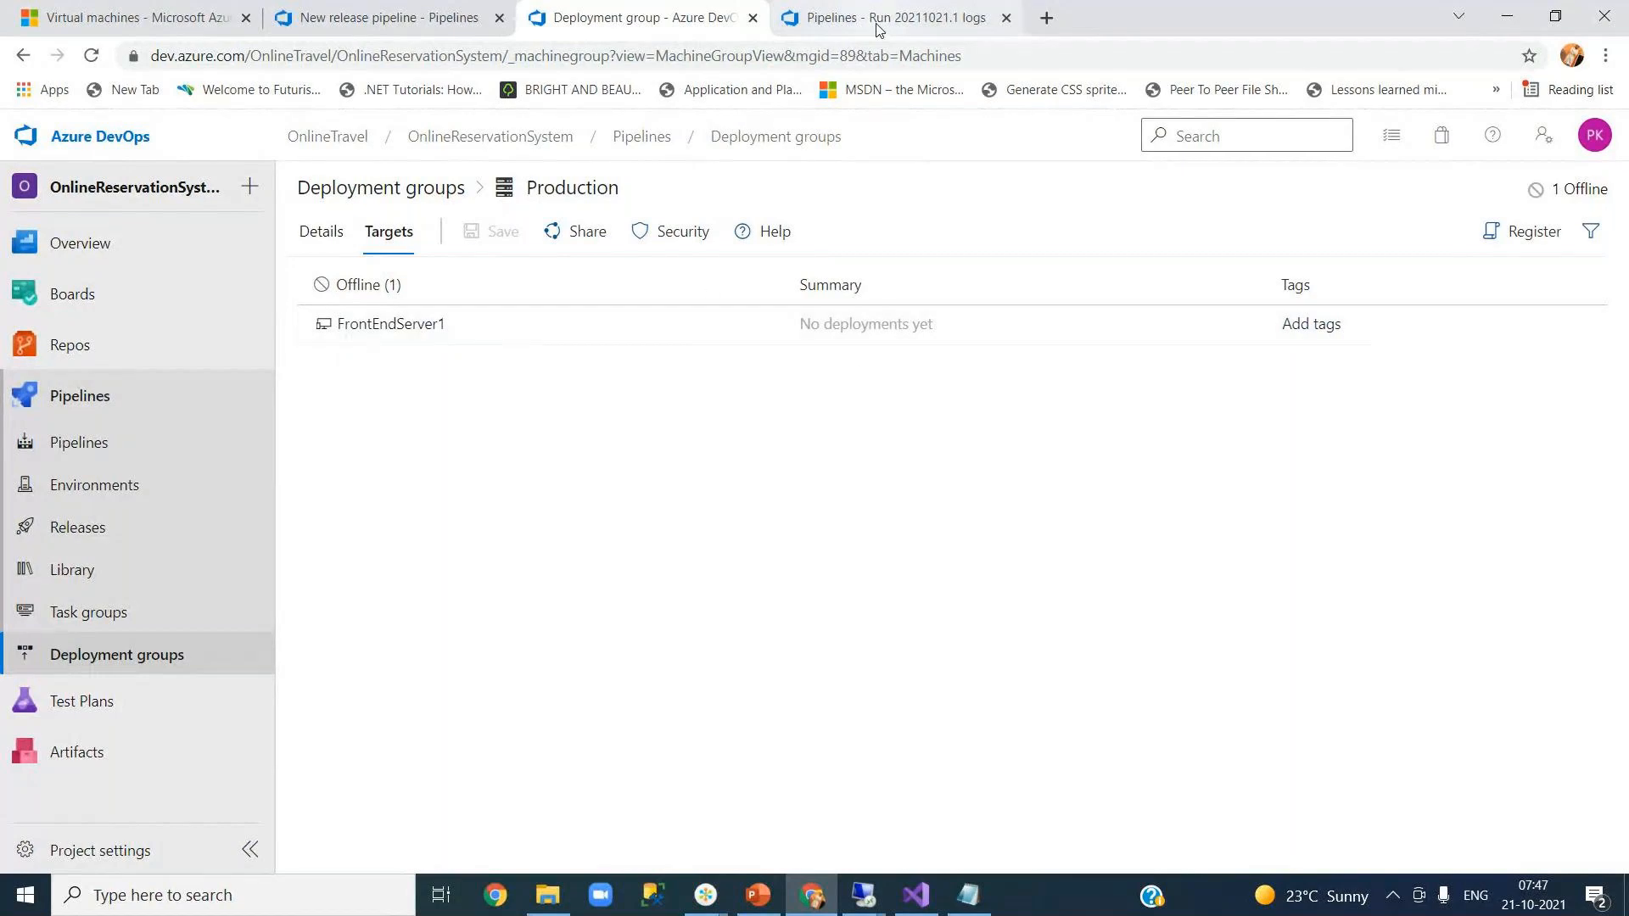
pyautogui.click(395, 28)
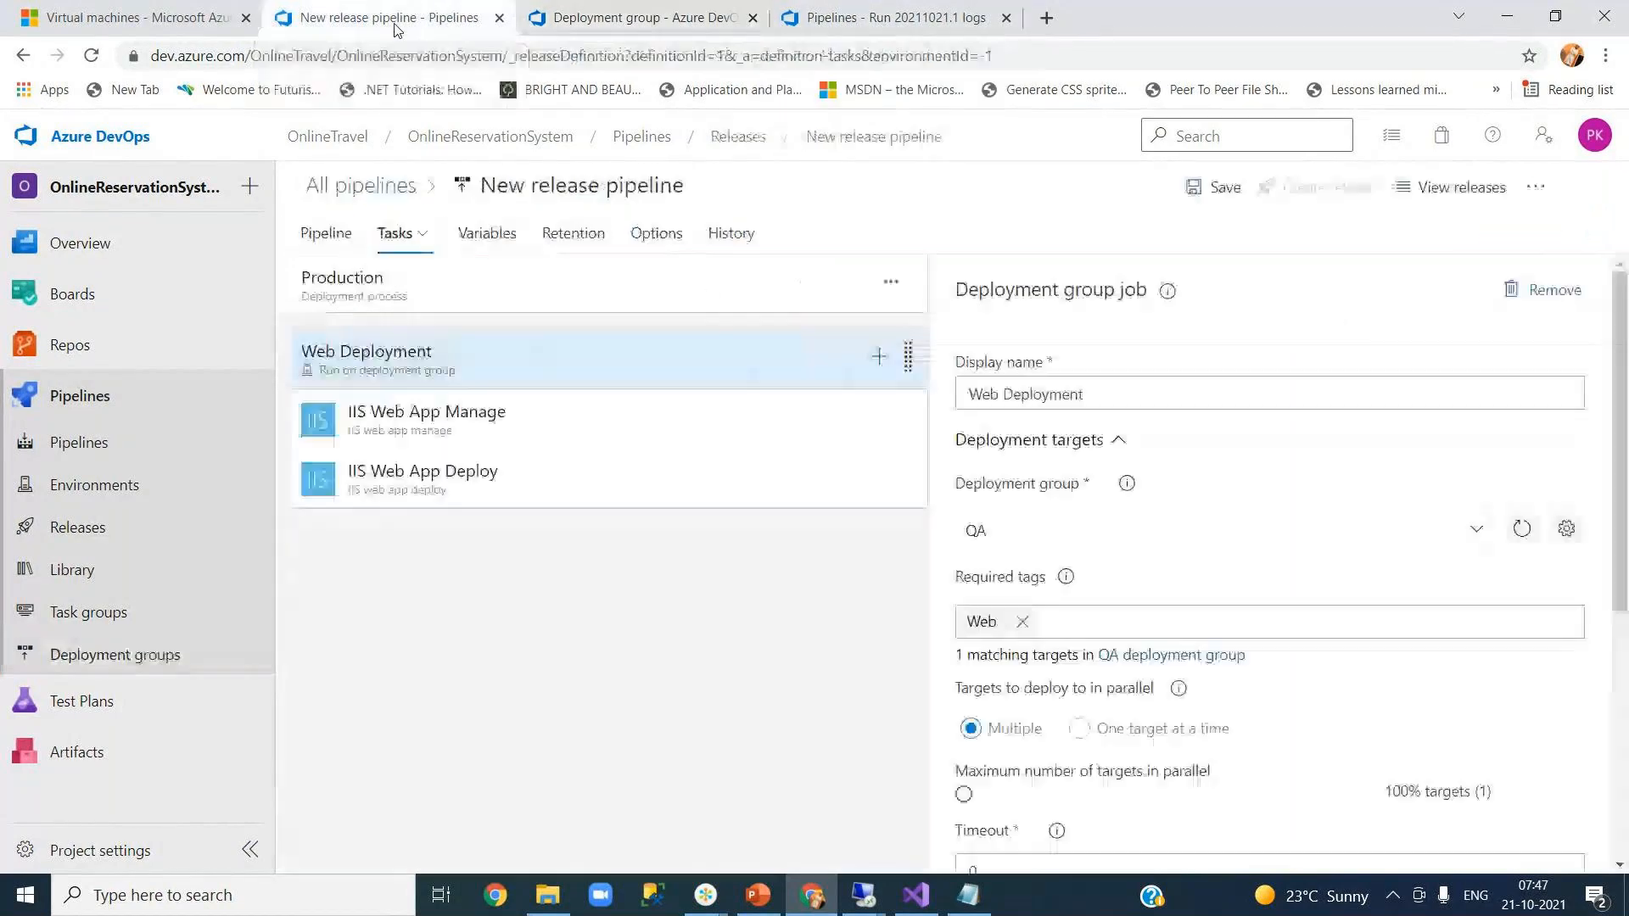
pyautogui.click(593, 18)
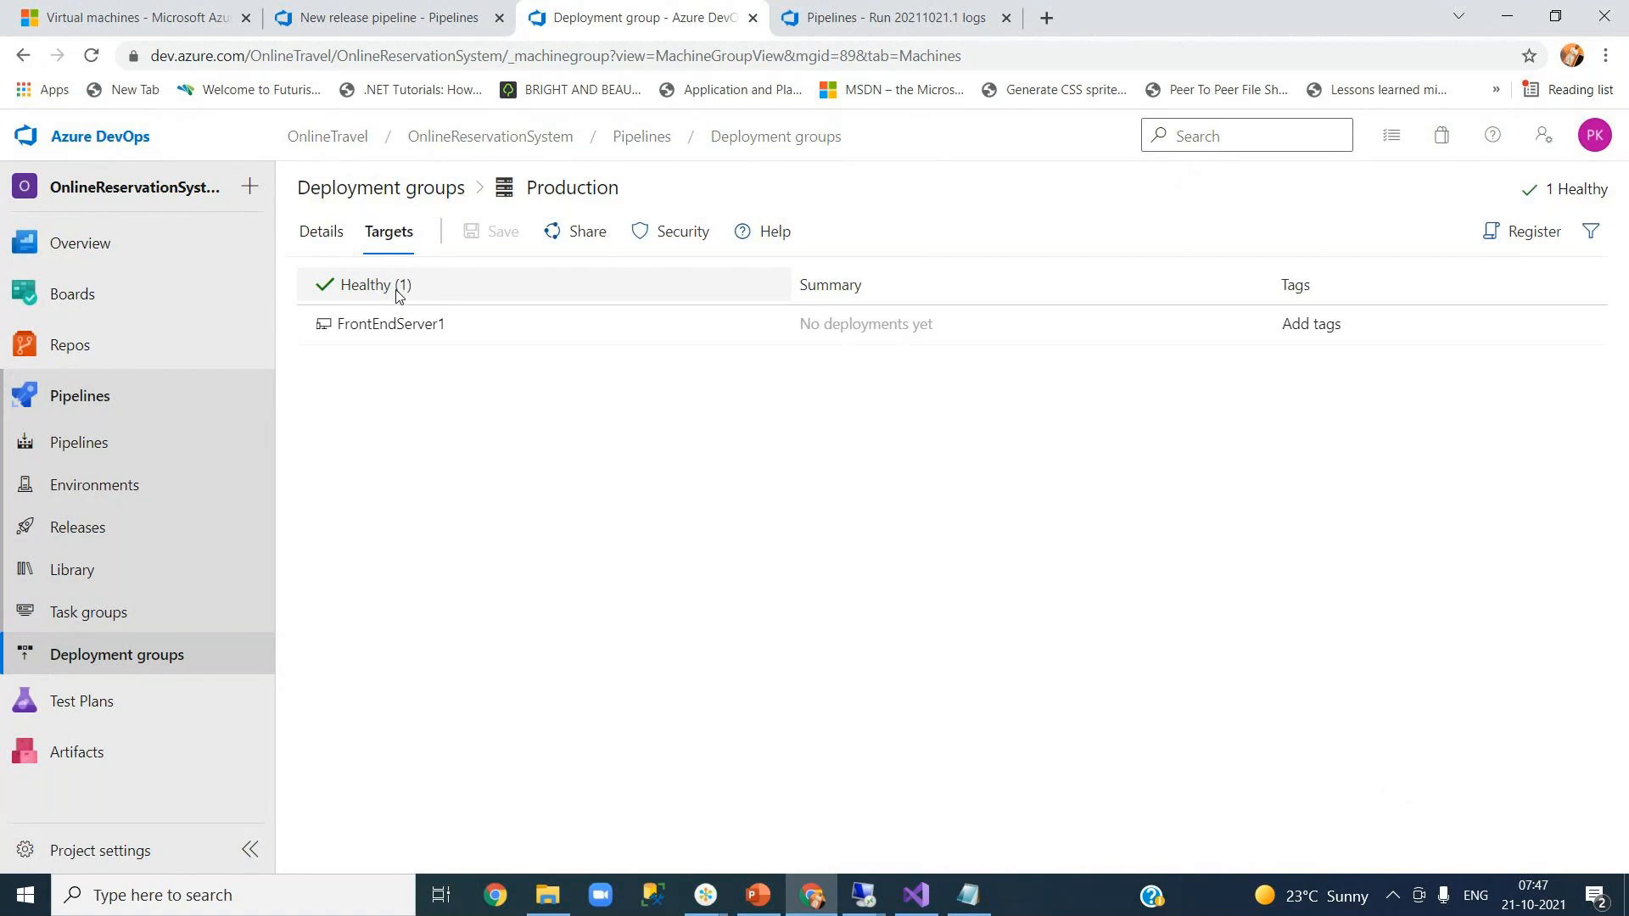
pyautogui.click(429, 30)
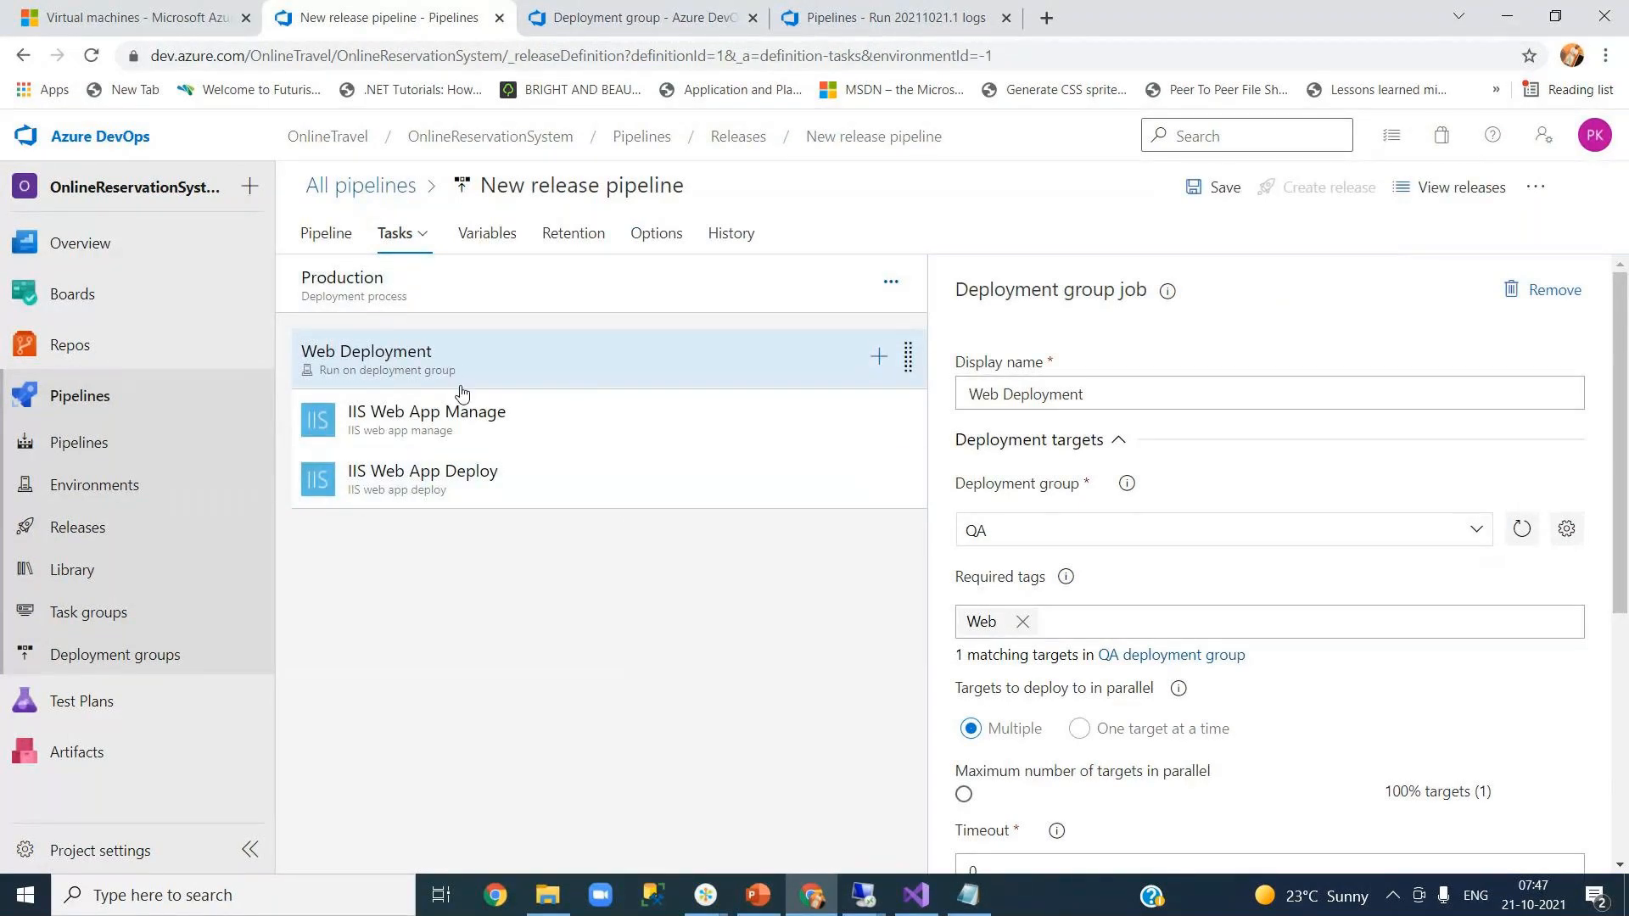
# - Set the Web Deployment job's deployment group to Production and remove the Web required tag
pyautogui.click(1476, 533)
pyautogui.click(1478, 531)
pyautogui.click(1477, 531)
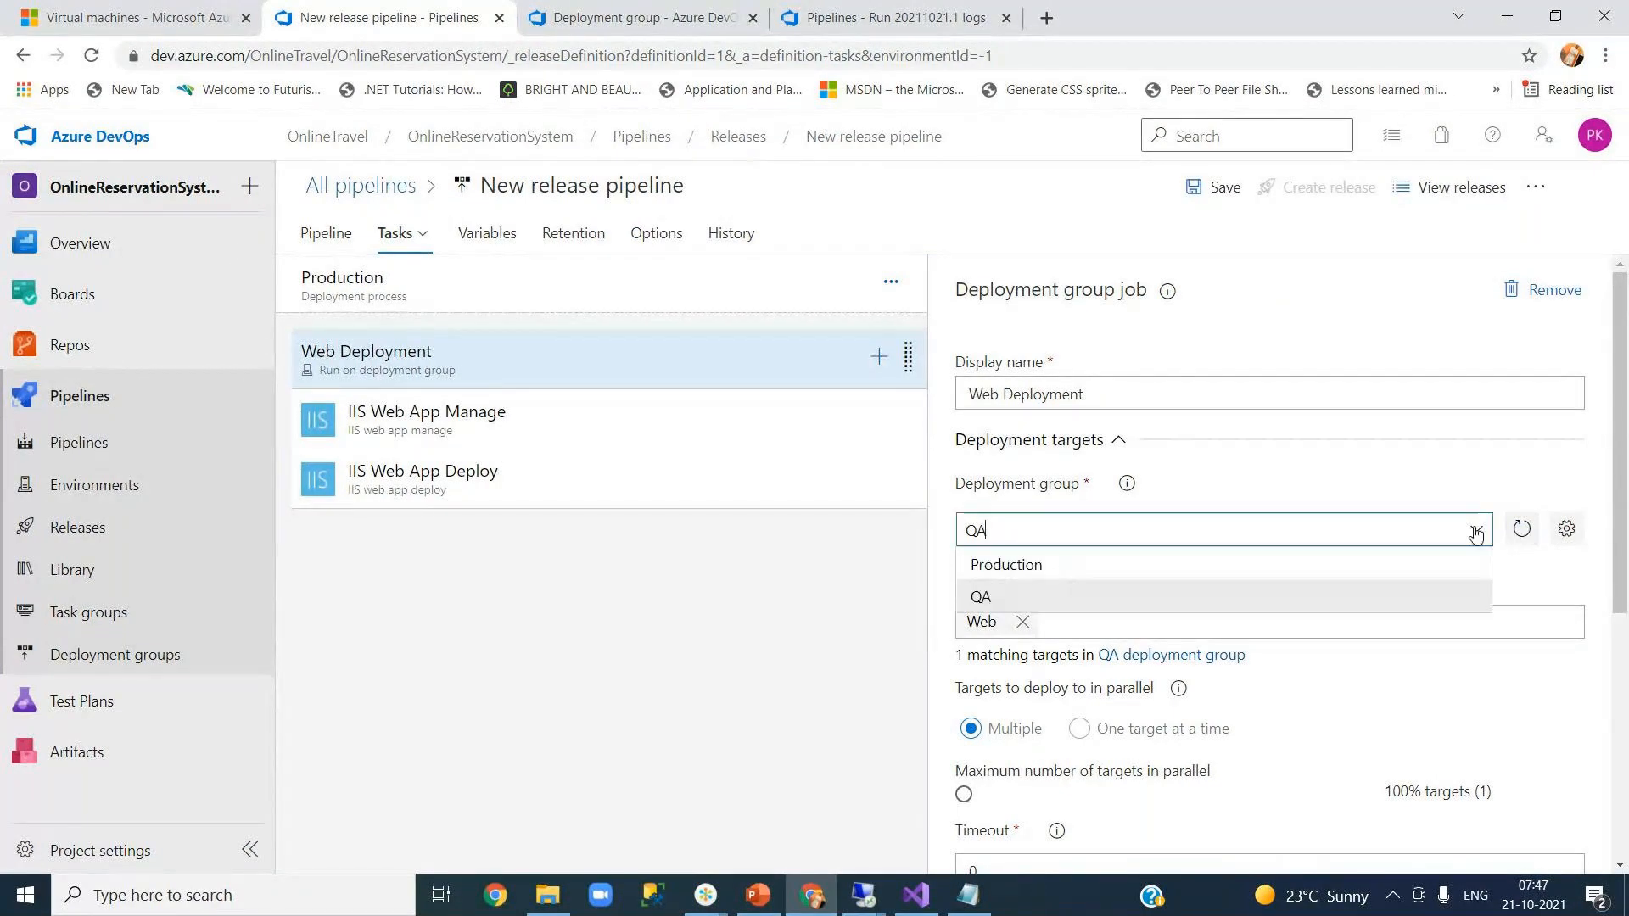
pyautogui.click(1105, 570)
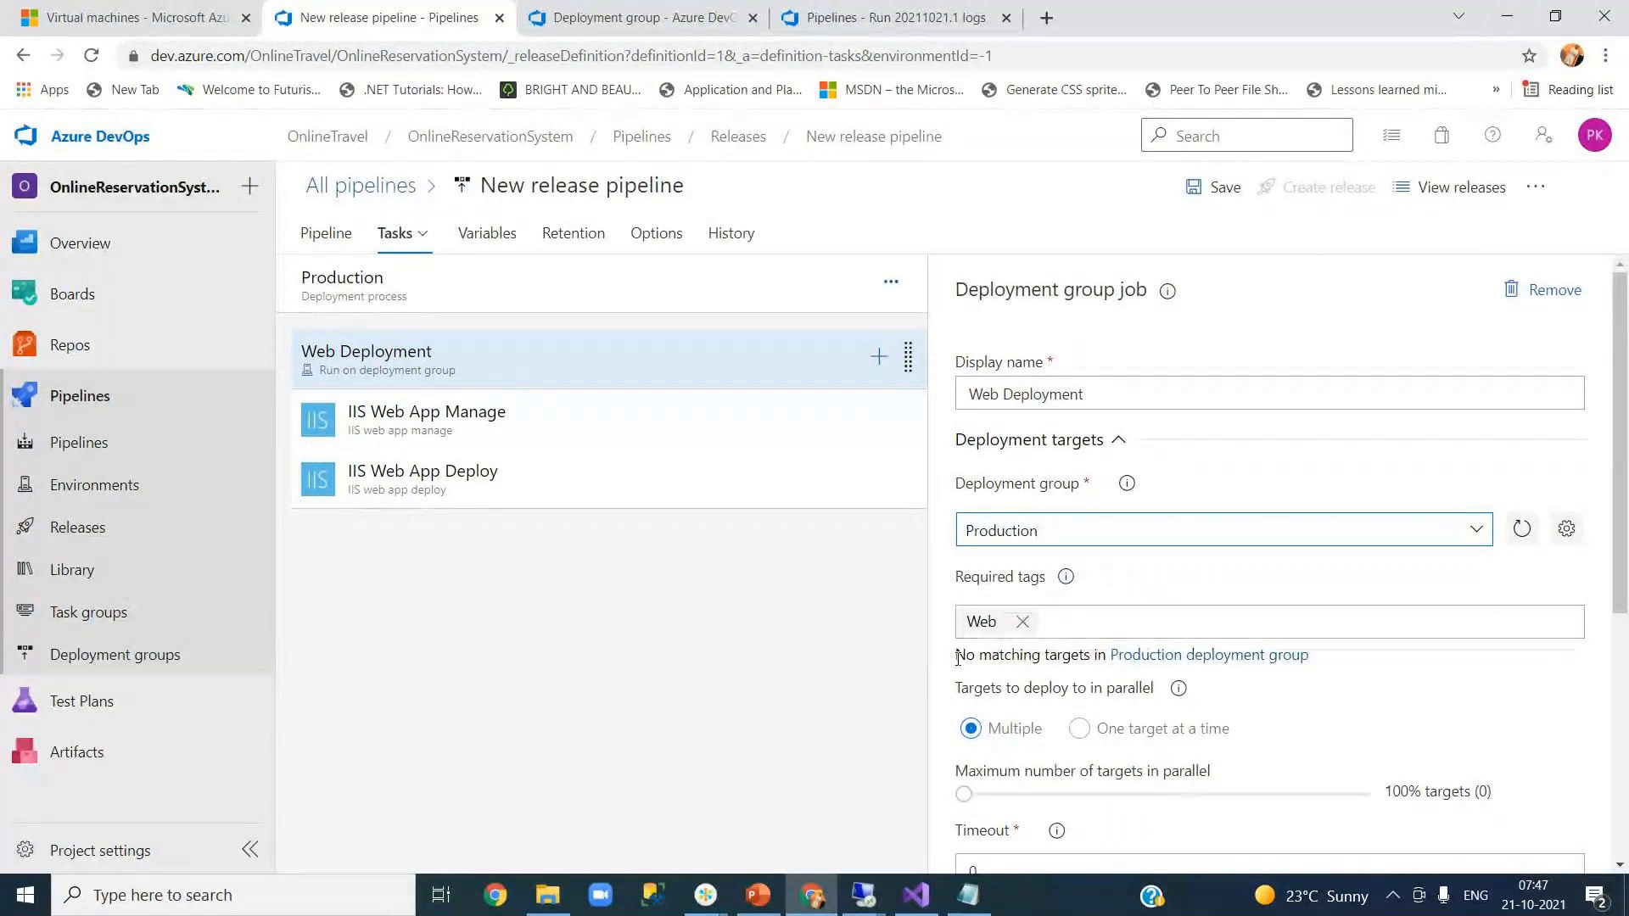
pyautogui.moveTo(964, 659); pyautogui.dragTo(1076, 659)
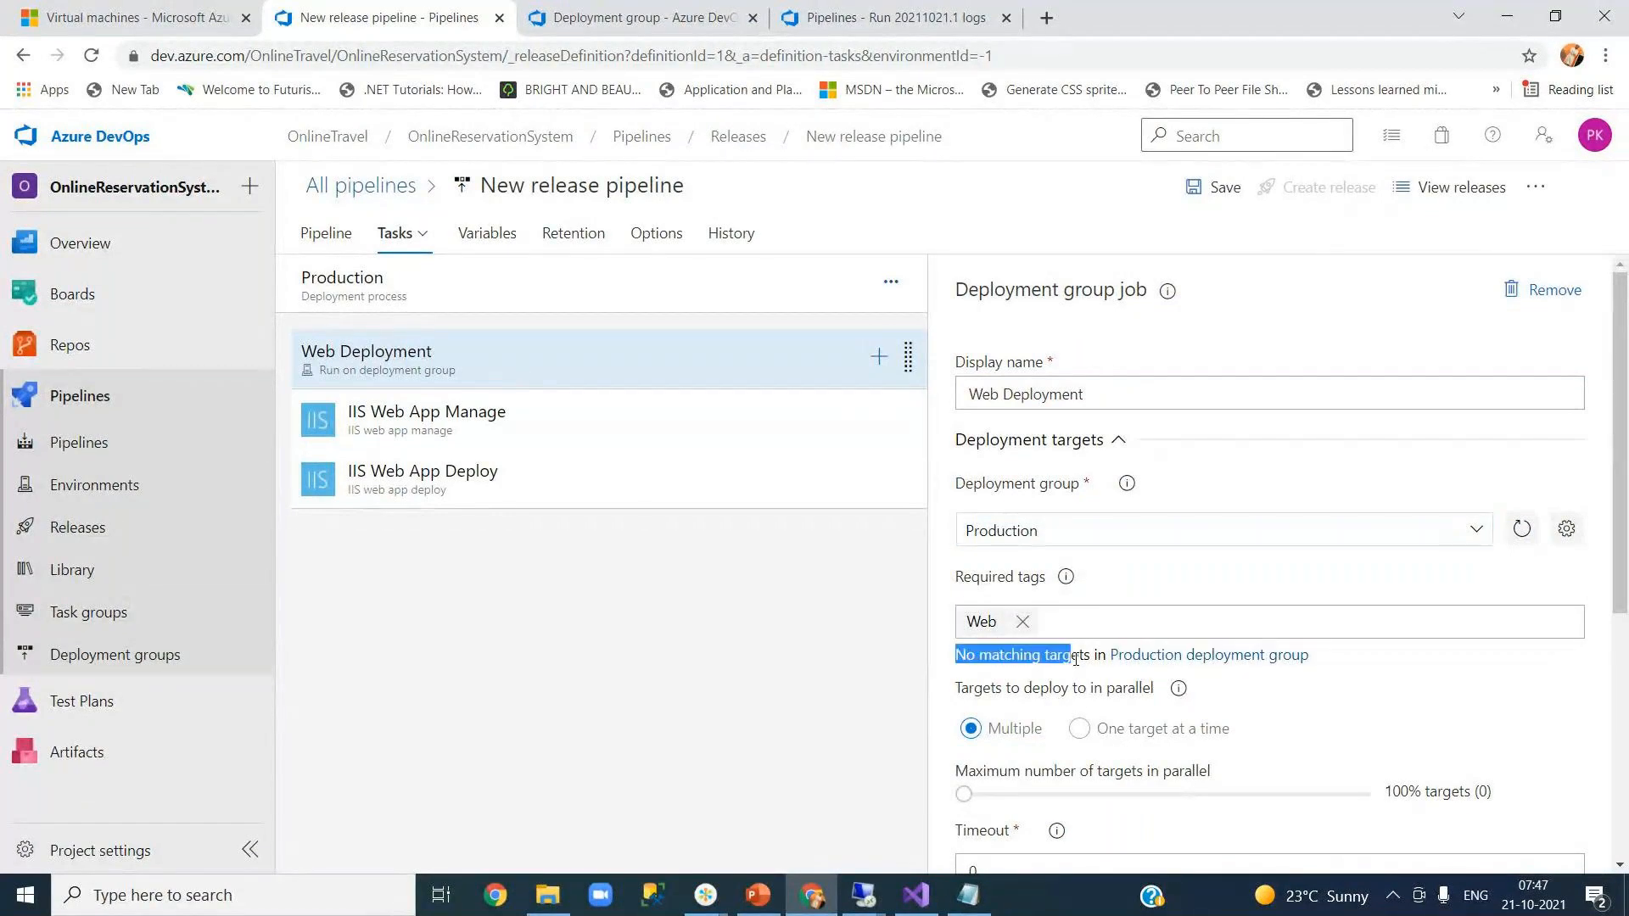
pyautogui.click(1024, 623)
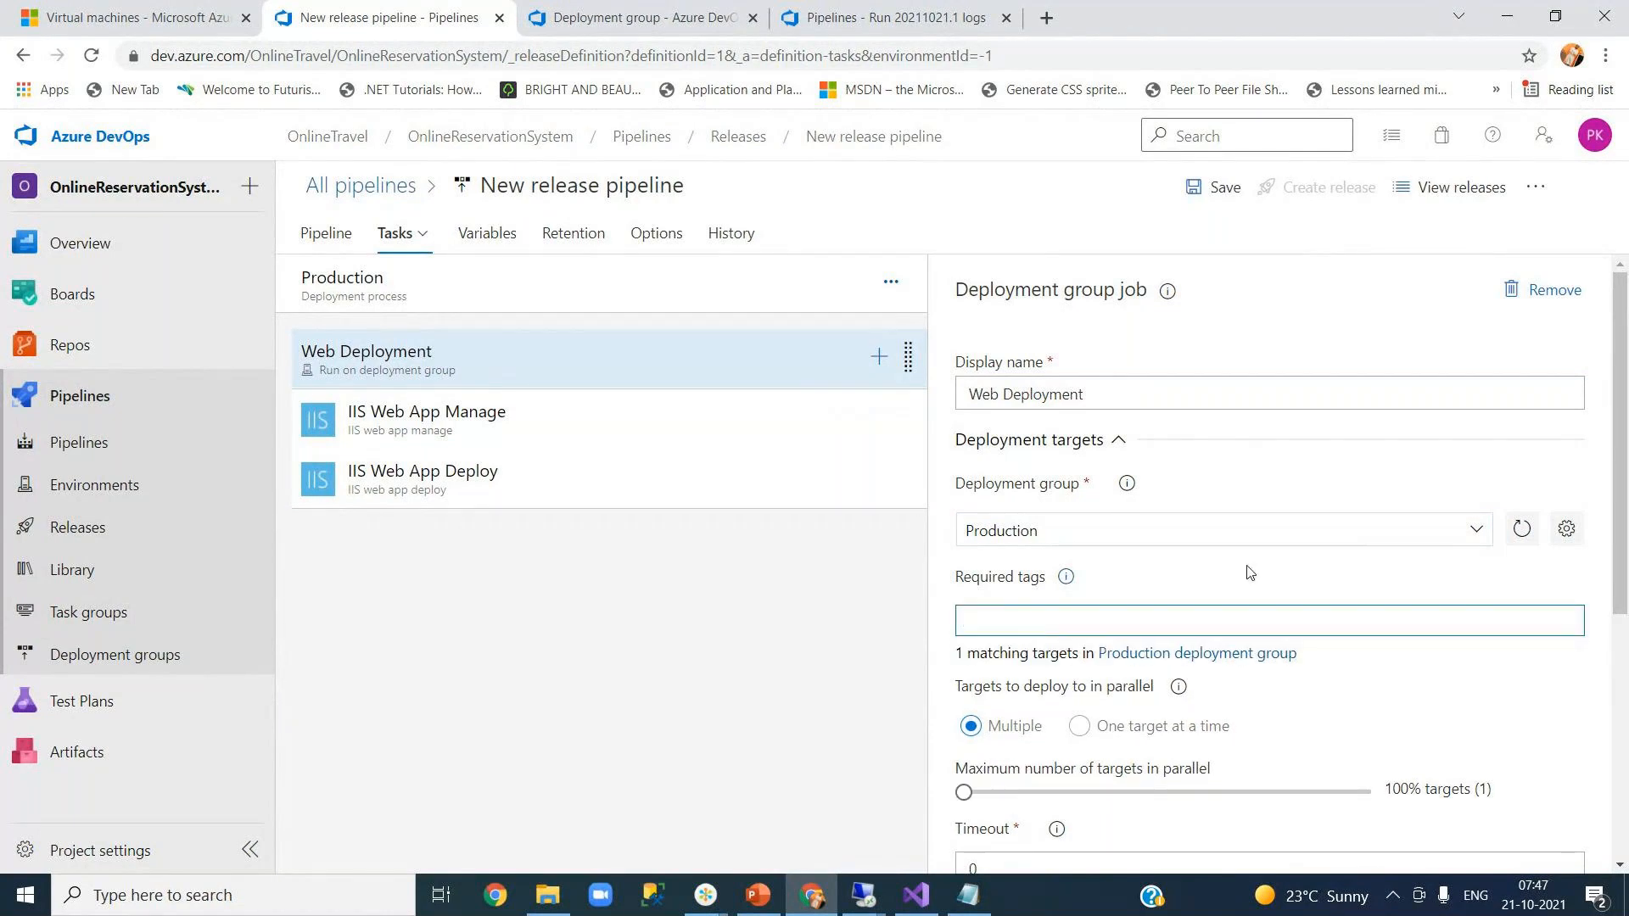
# - Review the IIS Web App Manage and Deploy tasks, then head back to the Releases list
pyautogui.click(568, 412)
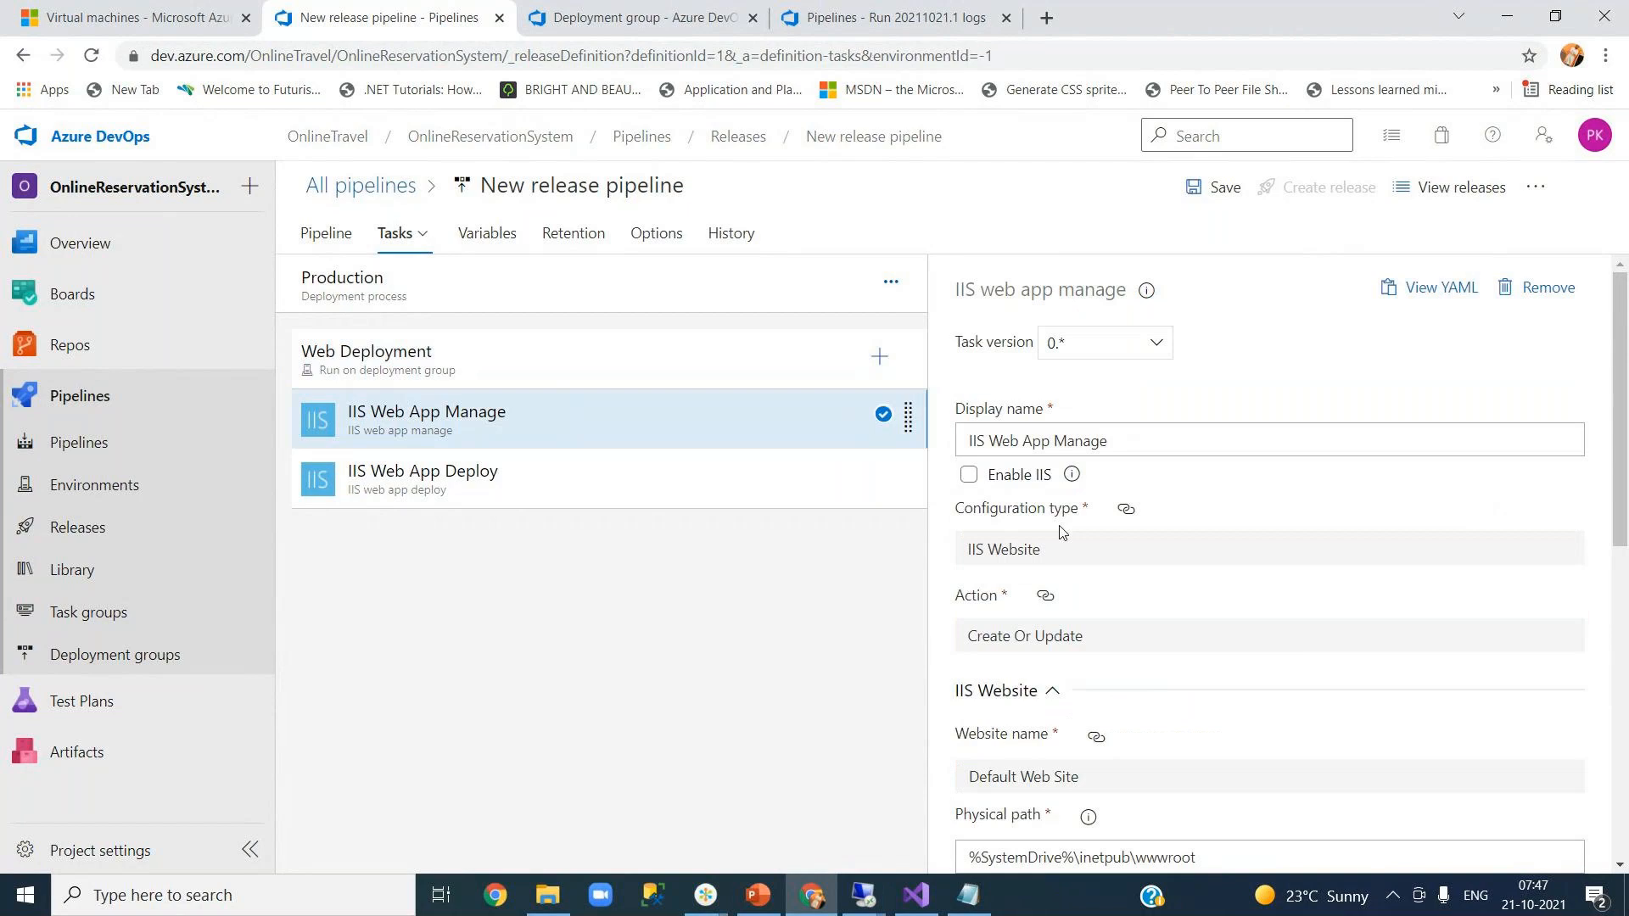
pyautogui.click(490, 476)
pyautogui.moveTo(1623, 568); pyautogui.dragTo(1624, 649)
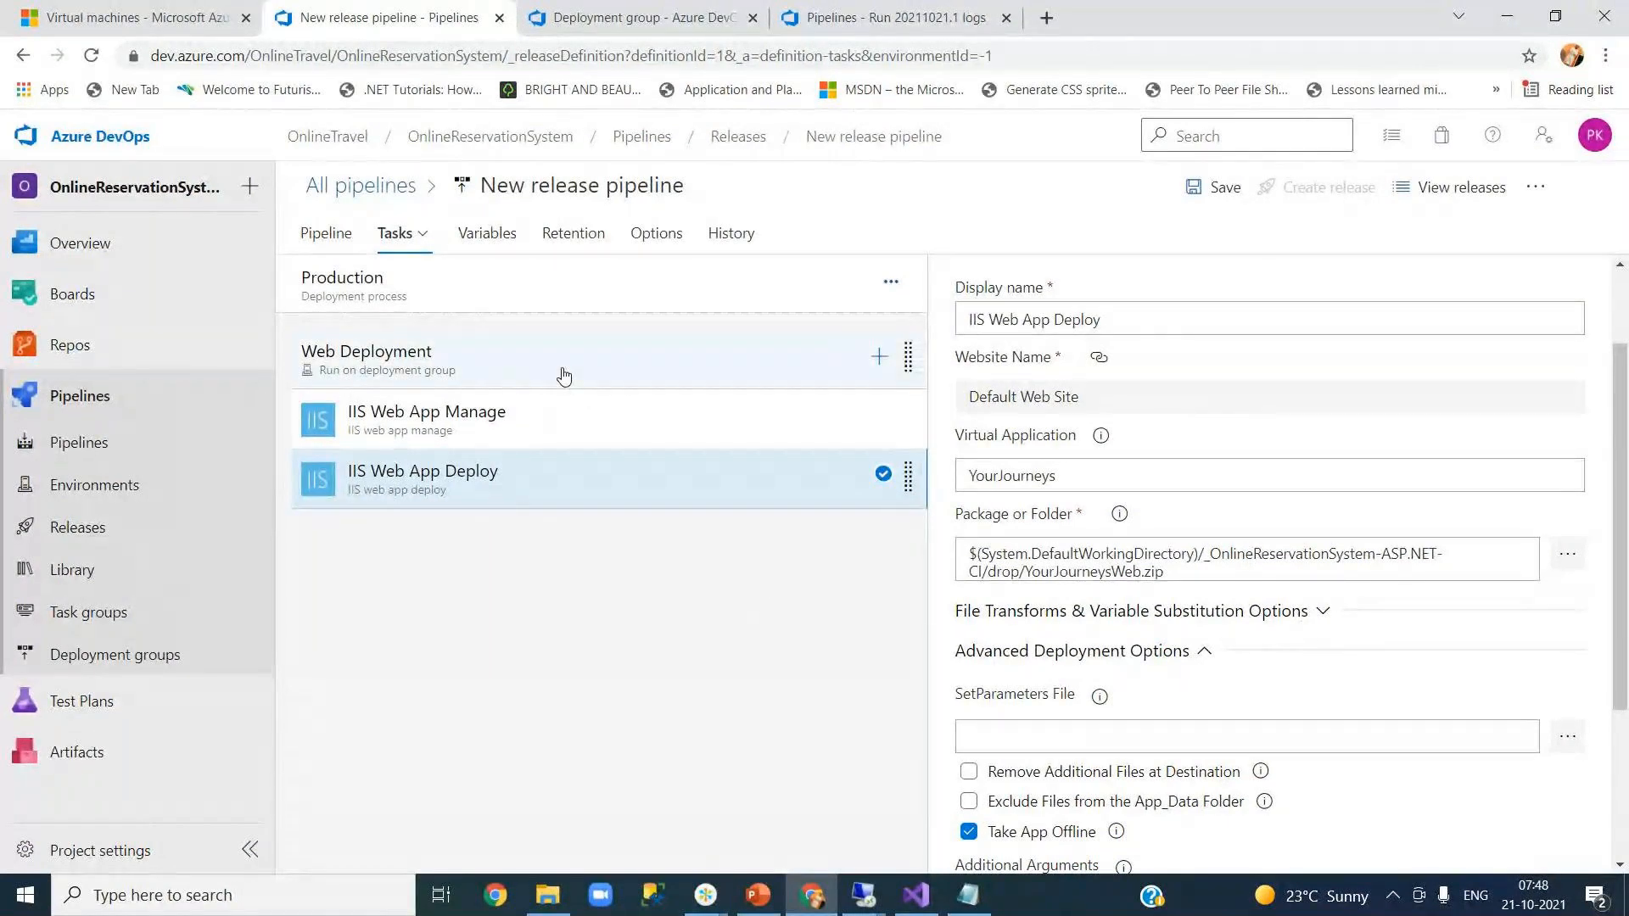
pyautogui.moveTo(914, 905)
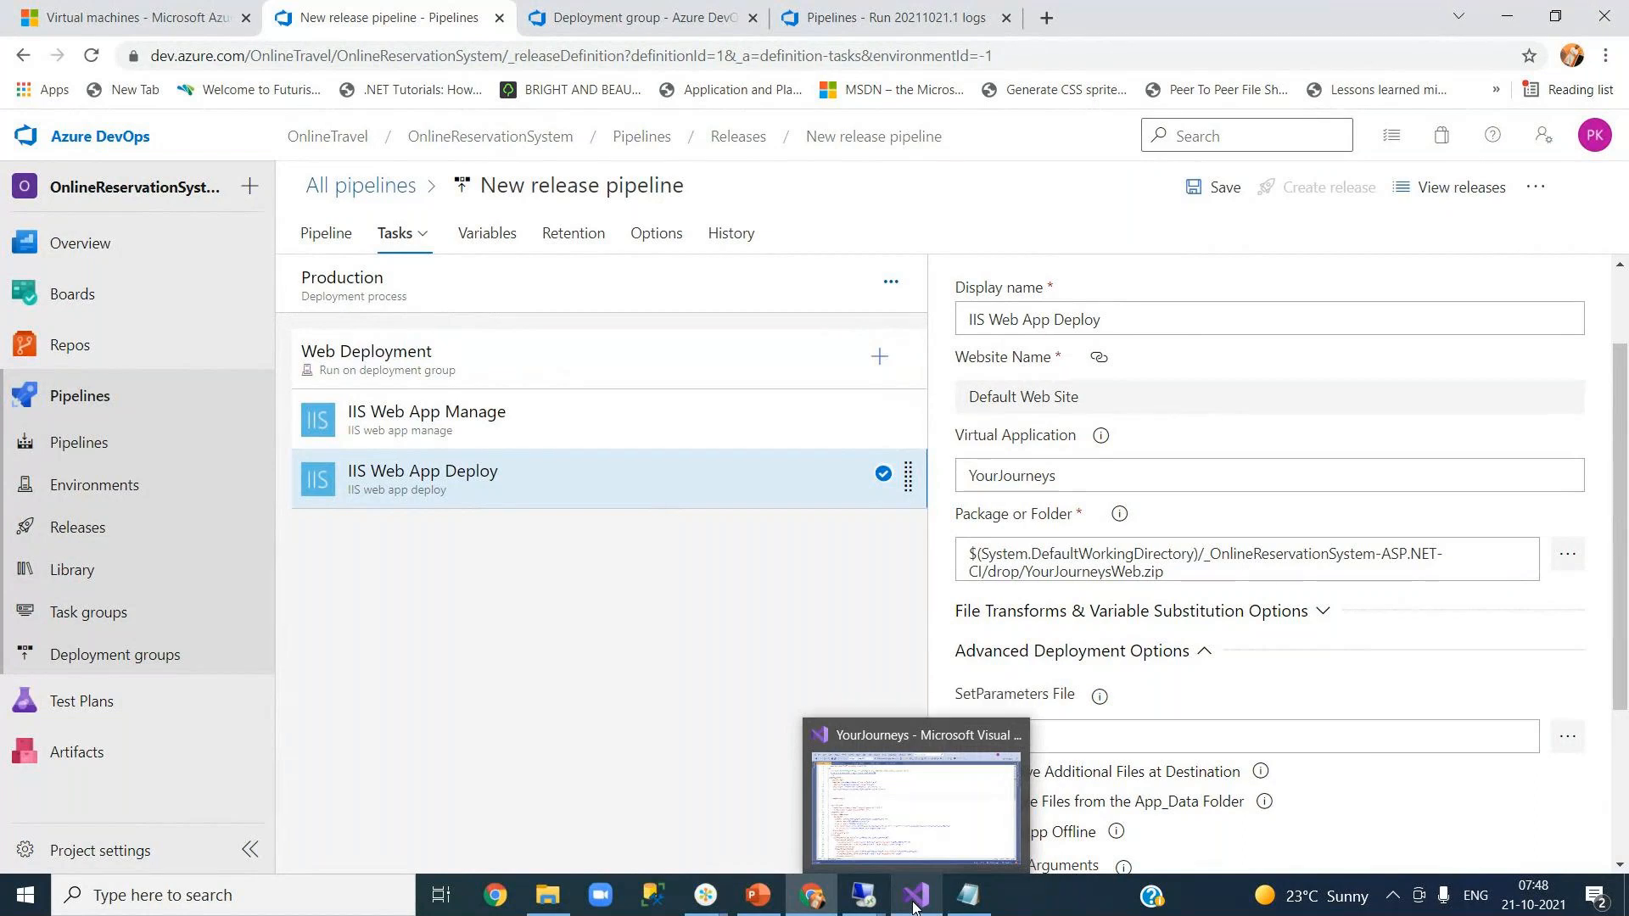
pyautogui.click(743, 137)
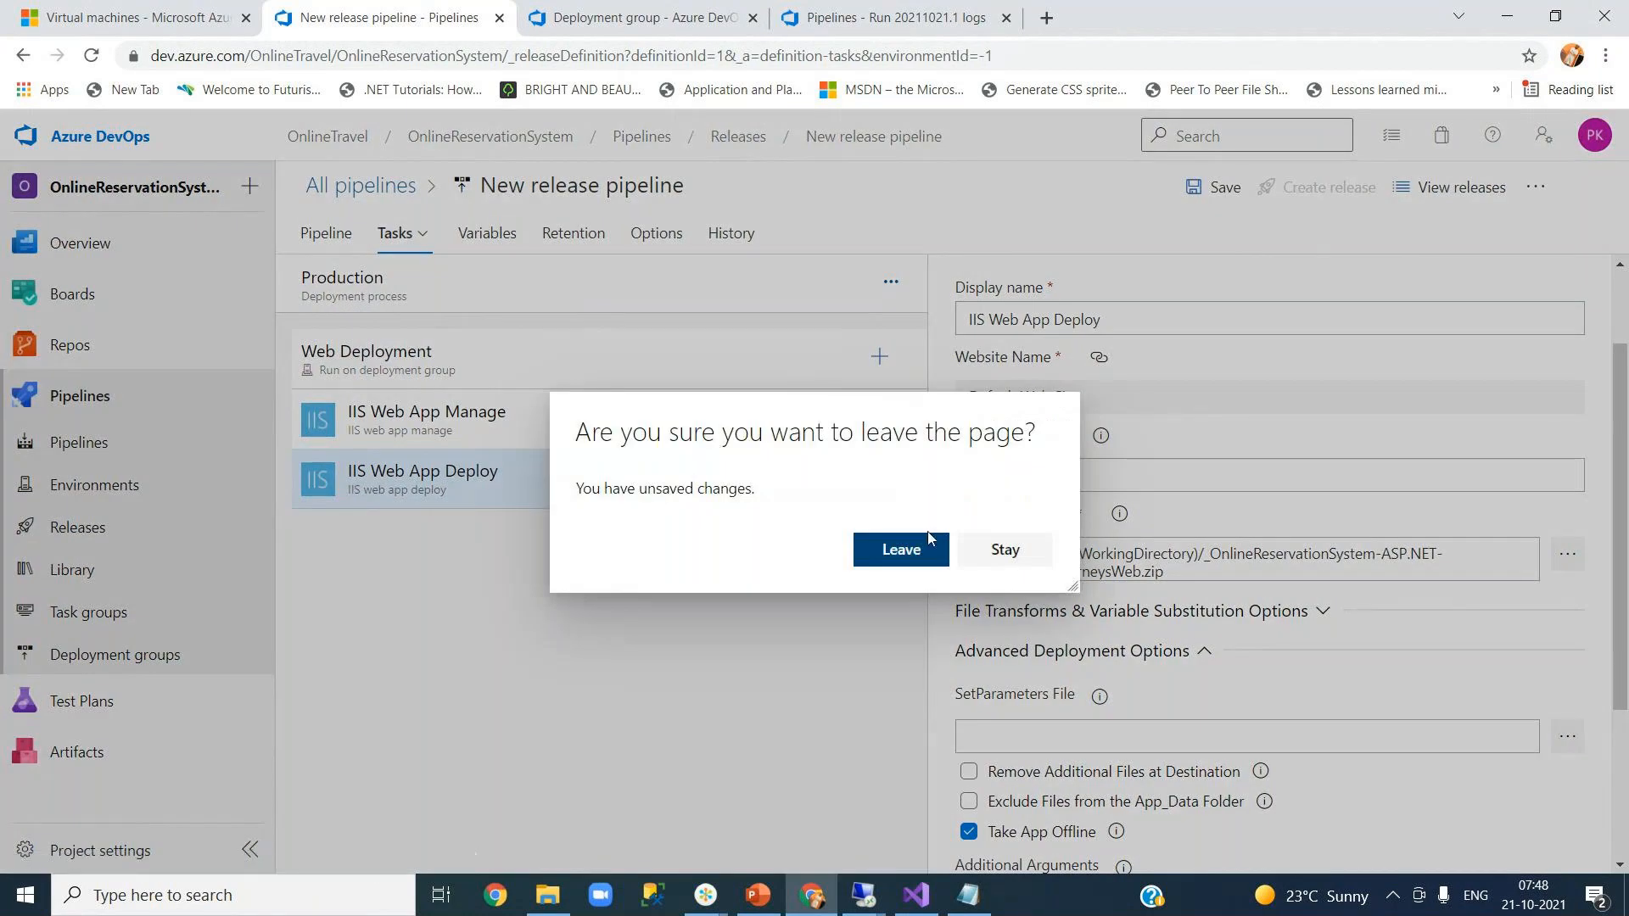
# - Stay in the editor, save the pipeline, and select Production in the Pipeline diagram
pyautogui.click(1004, 549)
pyautogui.click(1215, 186)
pyautogui.click(909, 576)
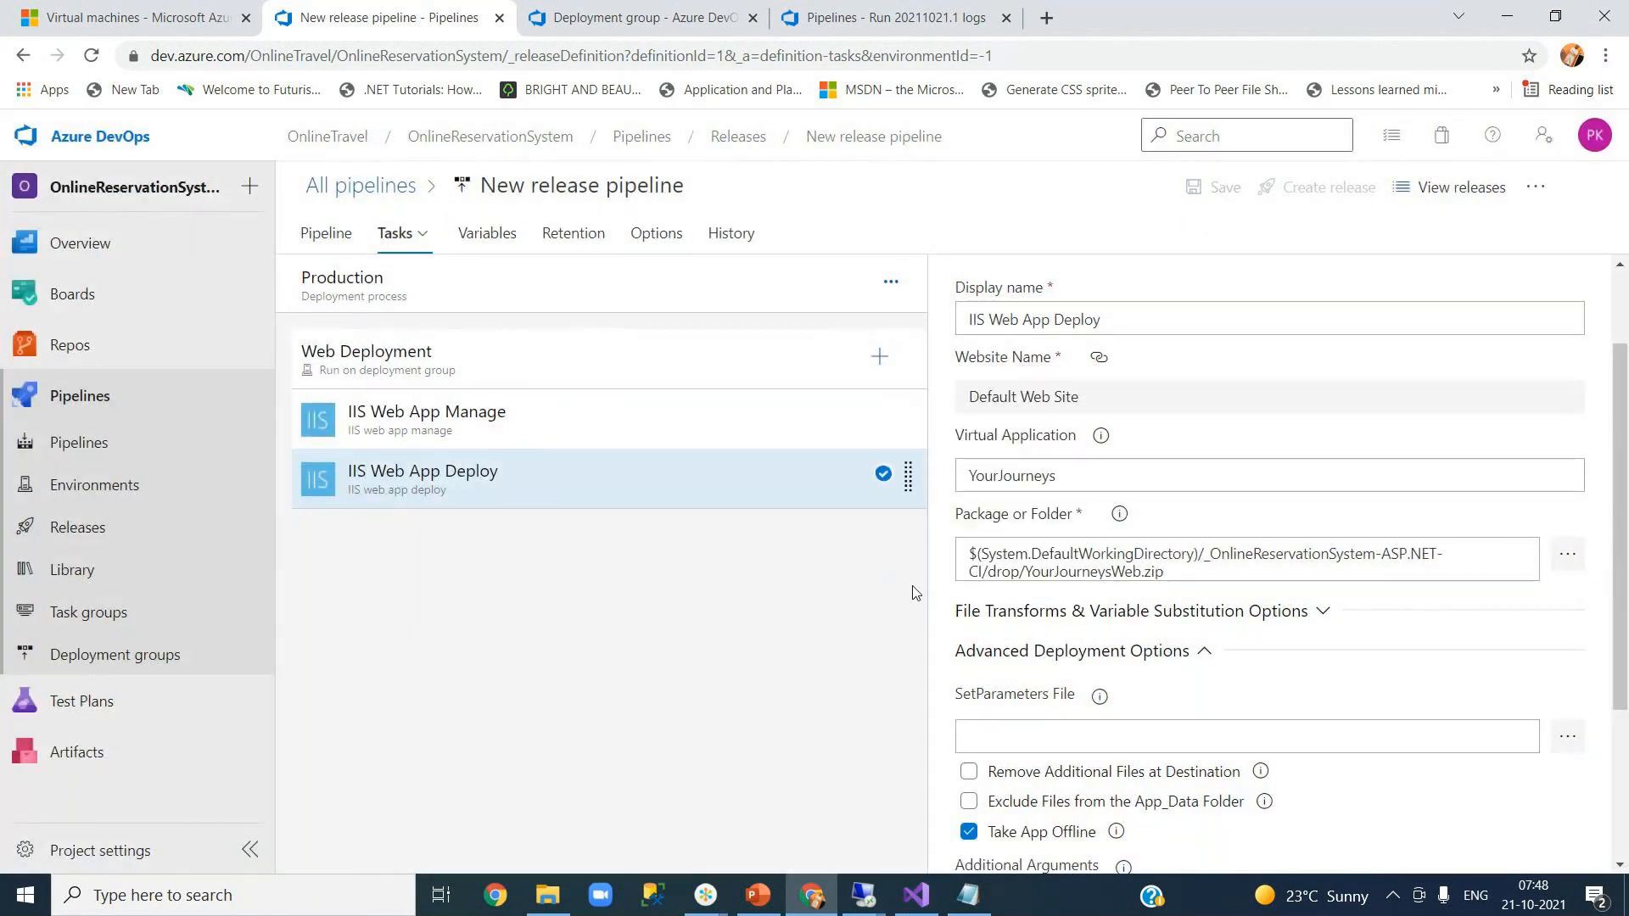
pyautogui.click(317, 235)
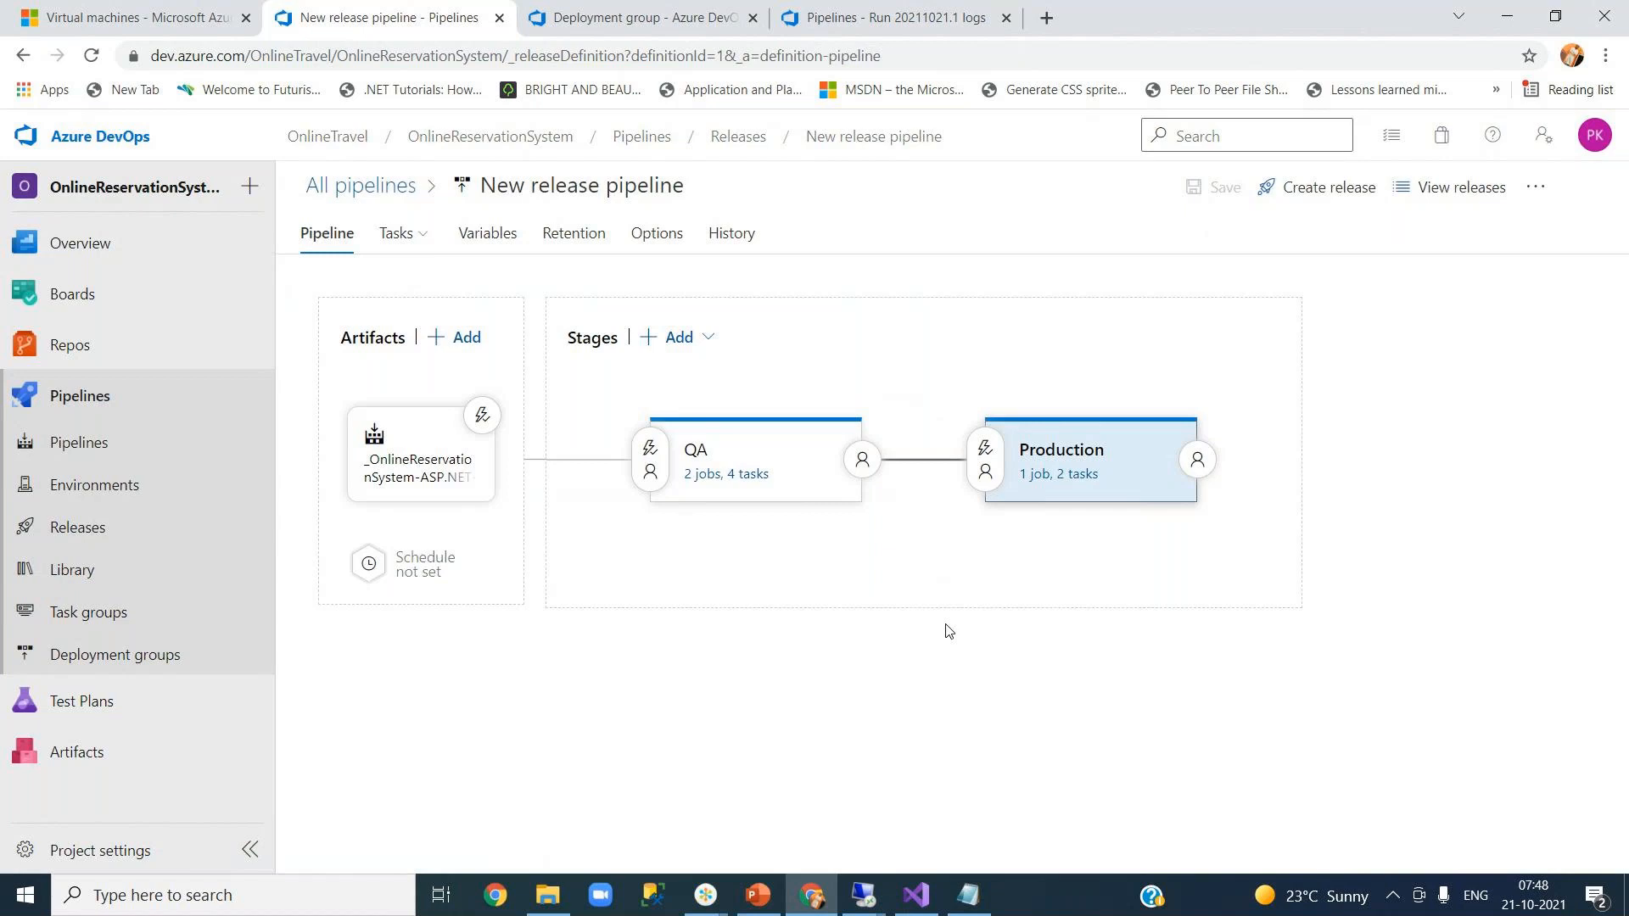
pyautogui.click(1023, 498)
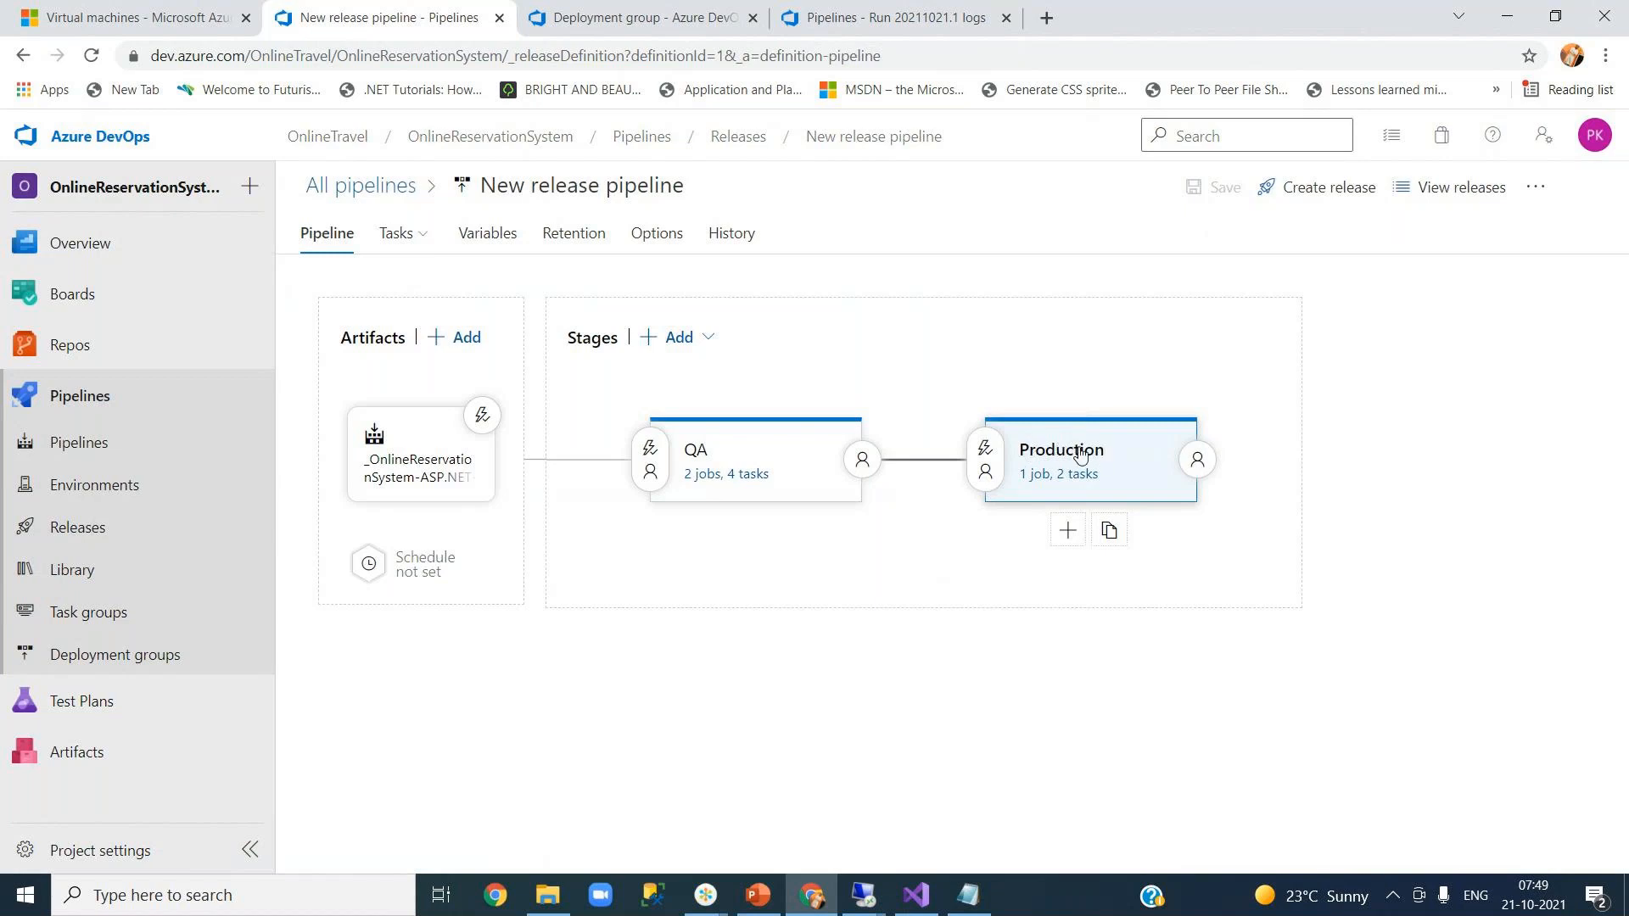
# - Enable Pre-deployment approvals in the Production stage's pre-deployment conditions
pyautogui.click(986, 454)
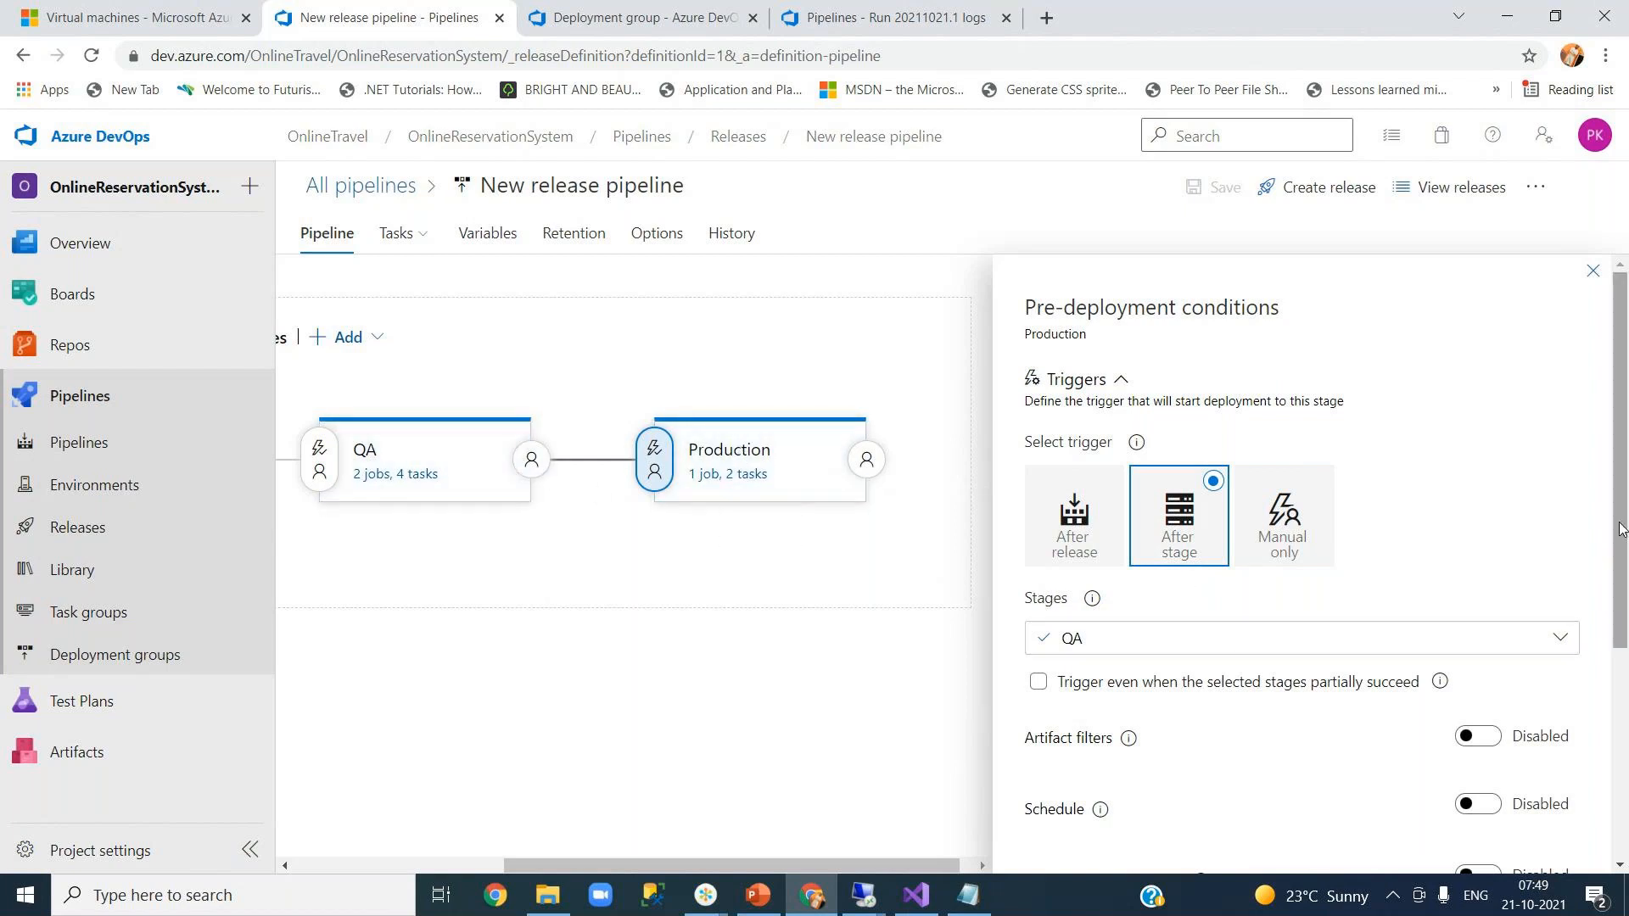
pyautogui.moveTo(1620, 530); pyautogui.dragTo(1621, 548)
pyautogui.moveTo(1620, 552); pyautogui.dragTo(1624, 752)
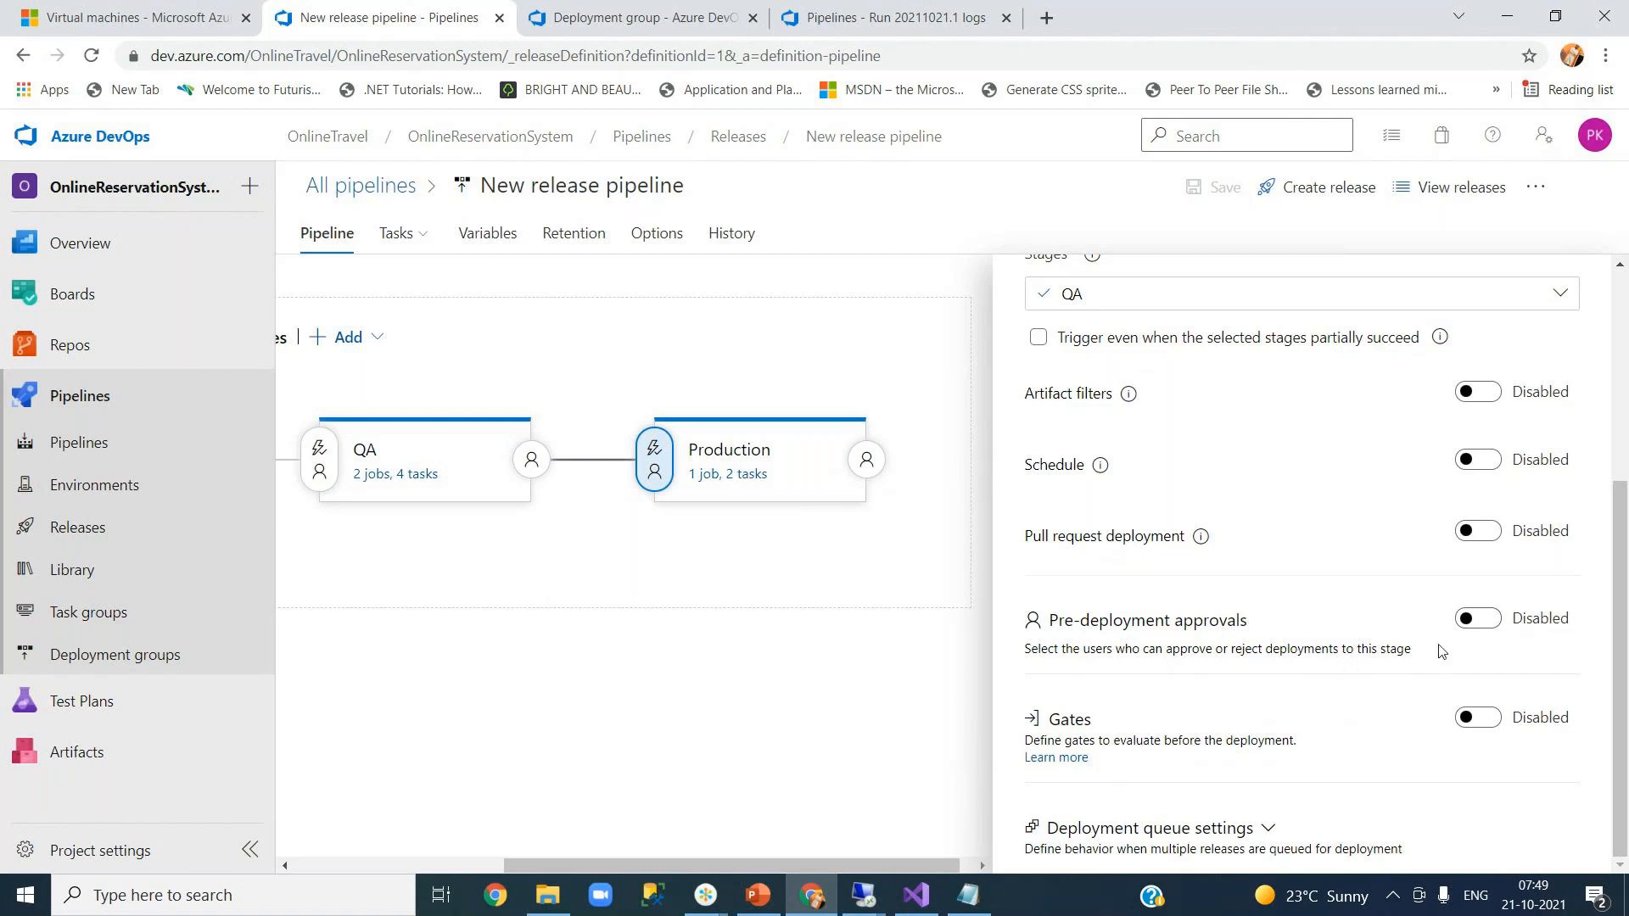
pyautogui.click(1474, 628)
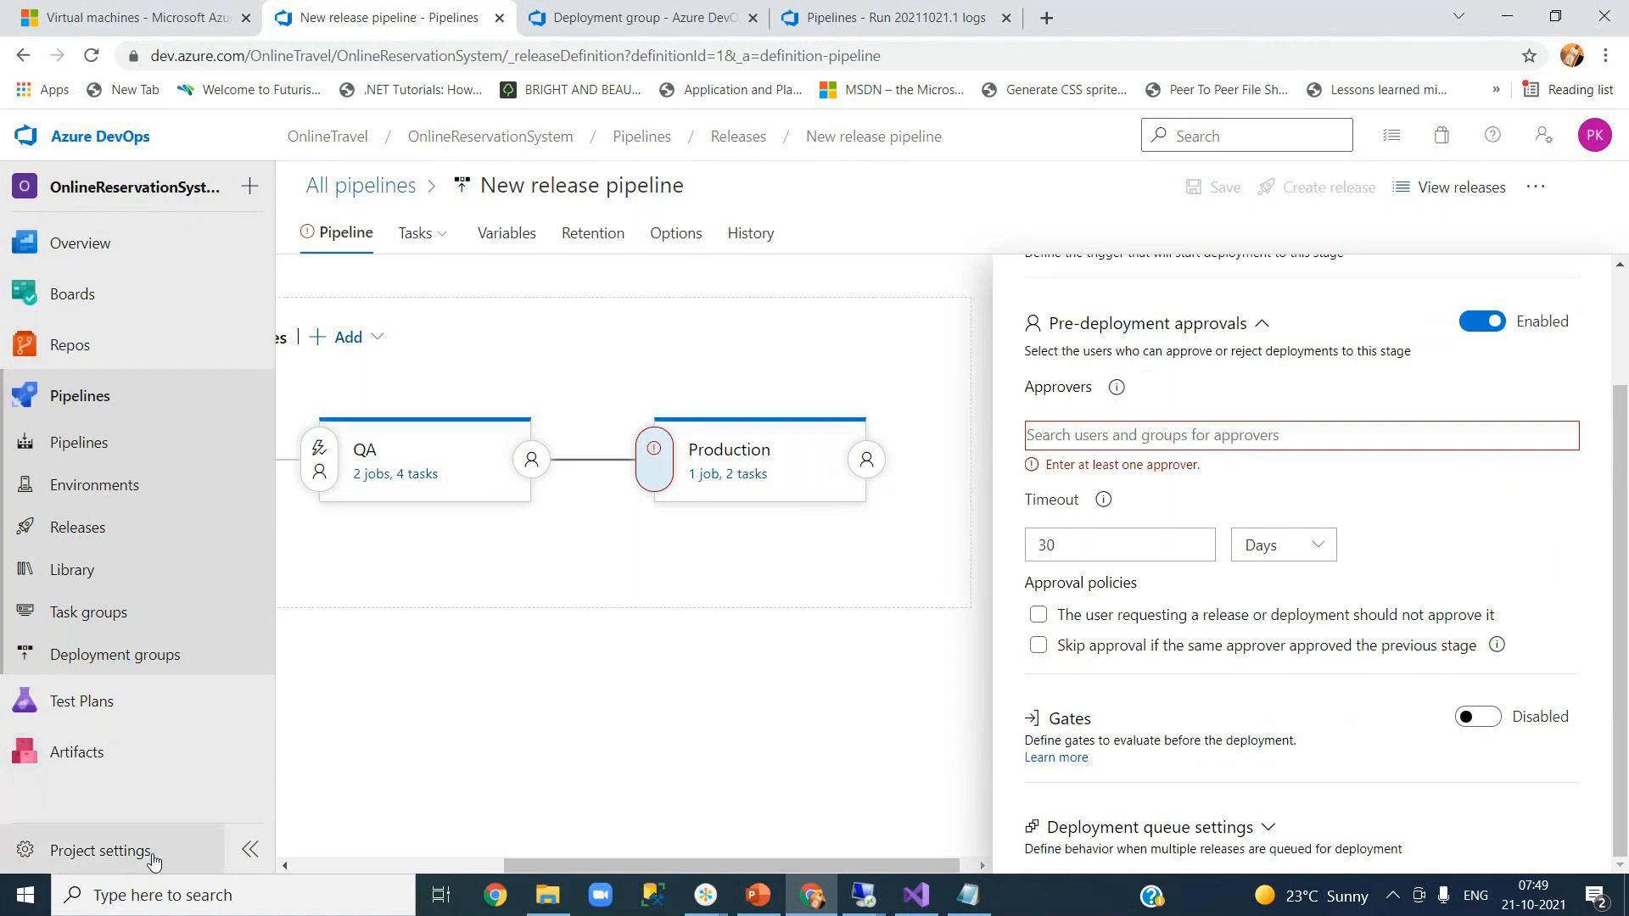
# - Open Project settings in a new tab and navigate up to the OnlineTravel organization home
pyautogui.rightClick(119, 857)
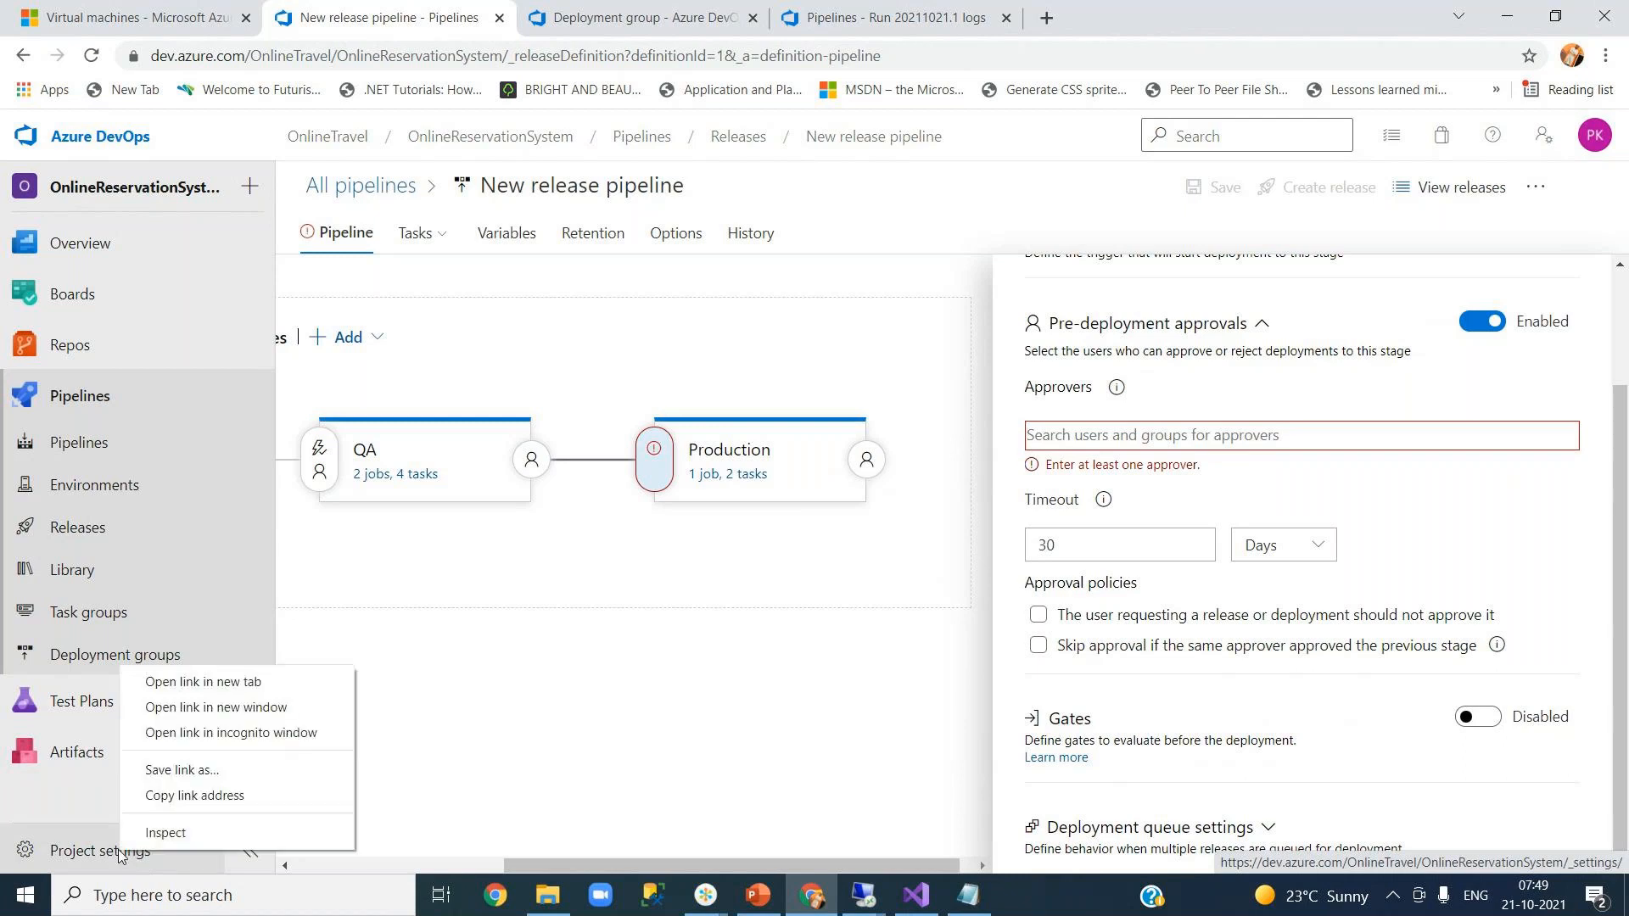
pyautogui.click(227, 683)
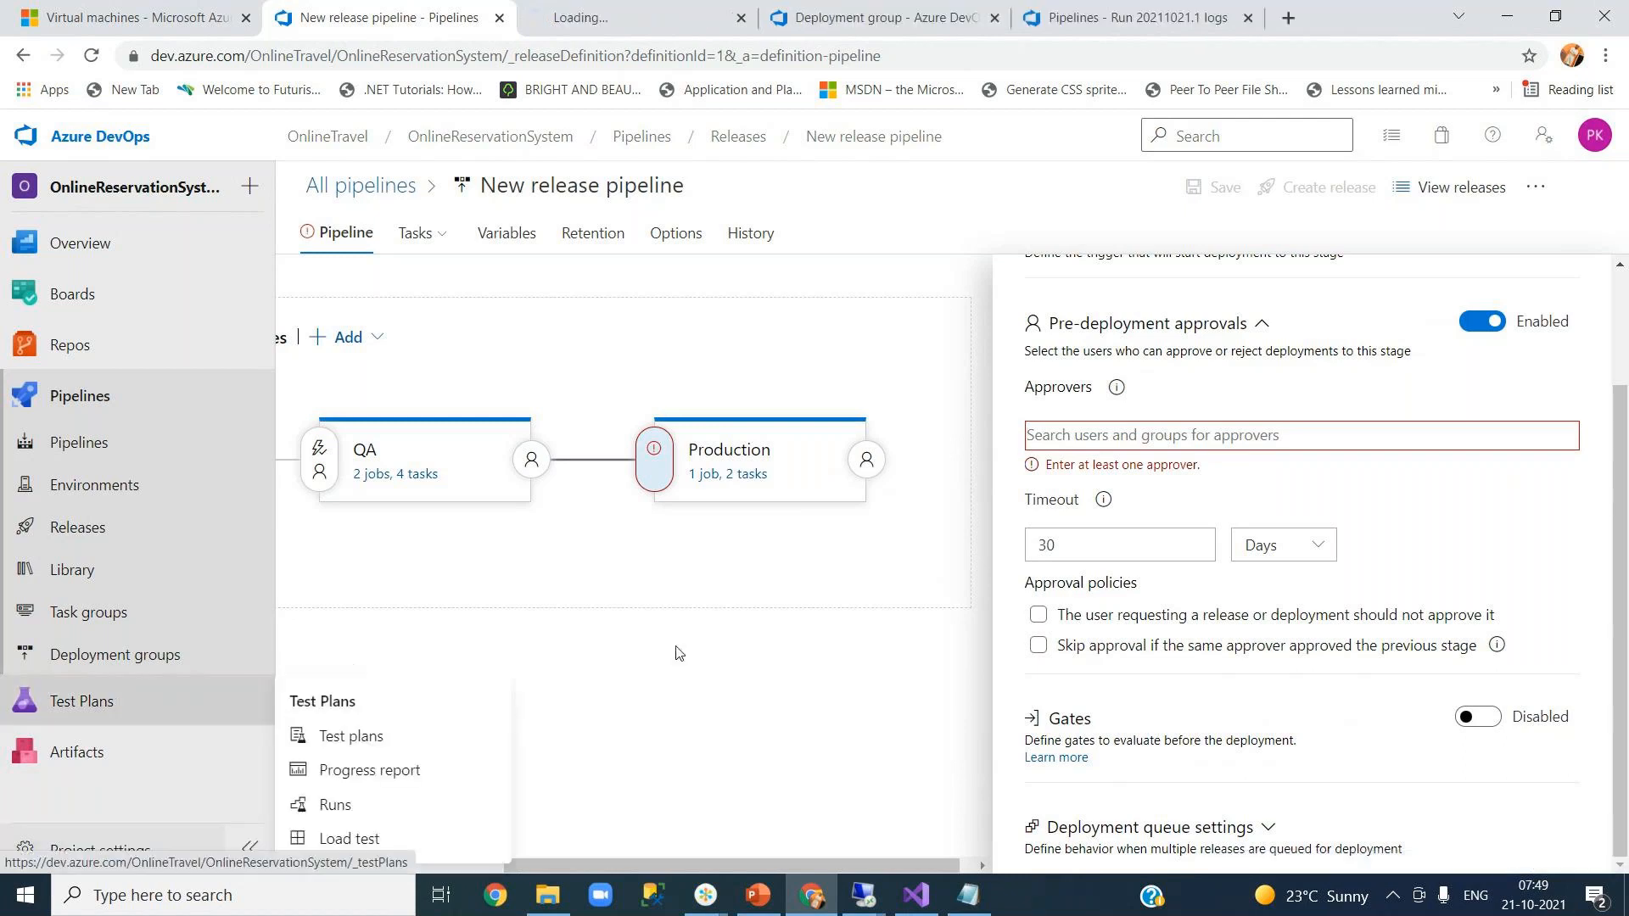
pyautogui.click(637, 17)
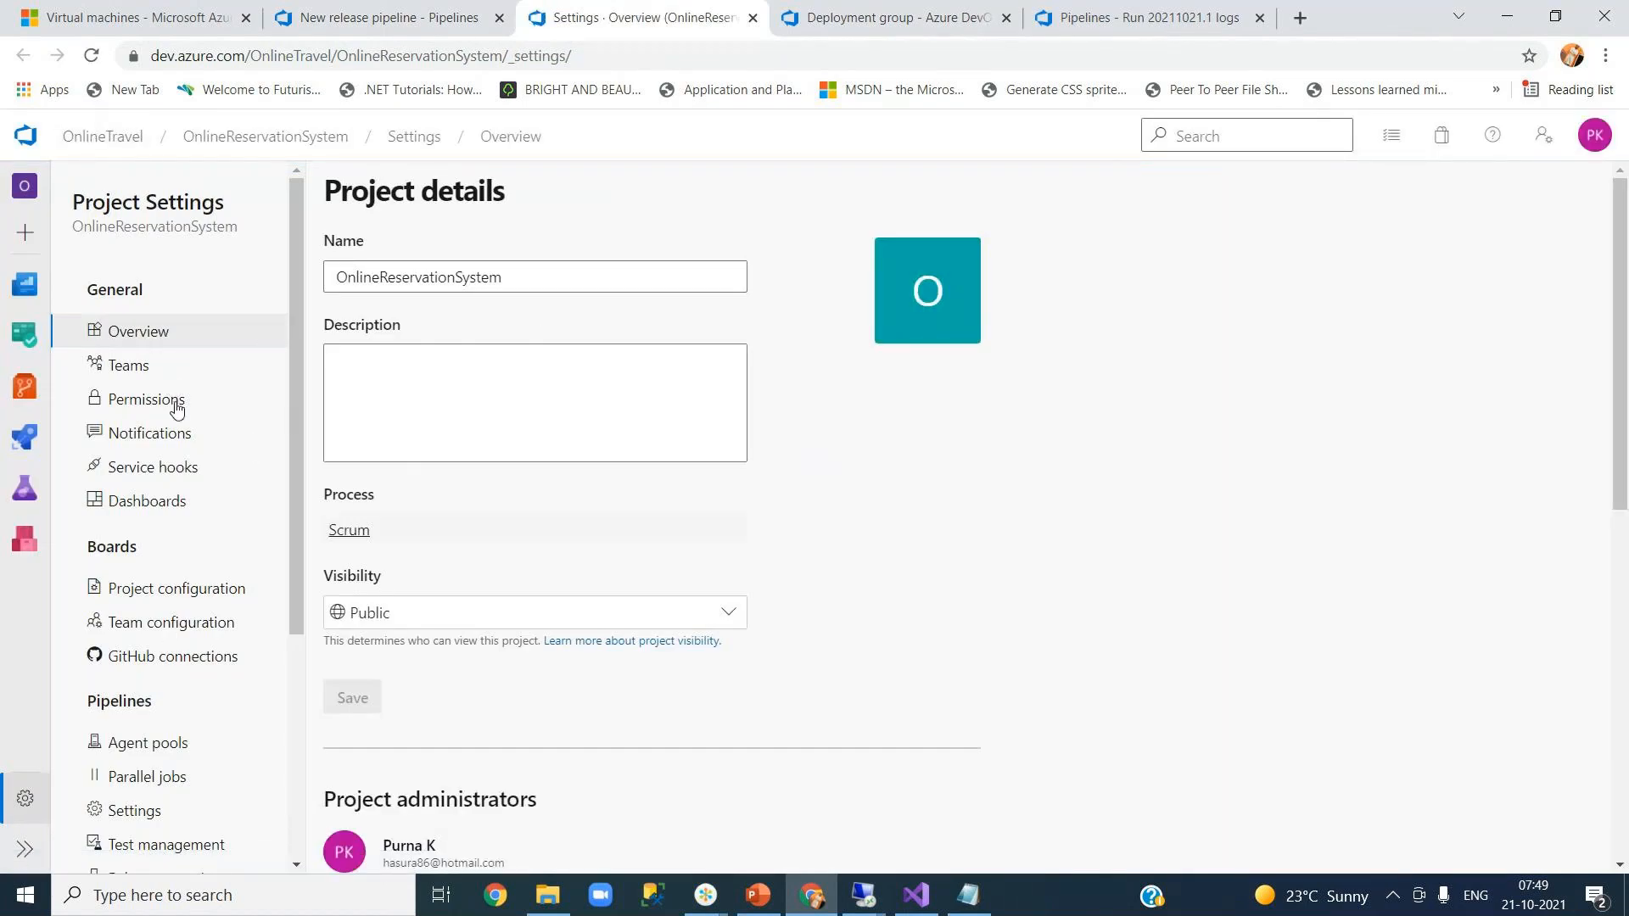
pyautogui.scroll(-1, 297, 533)
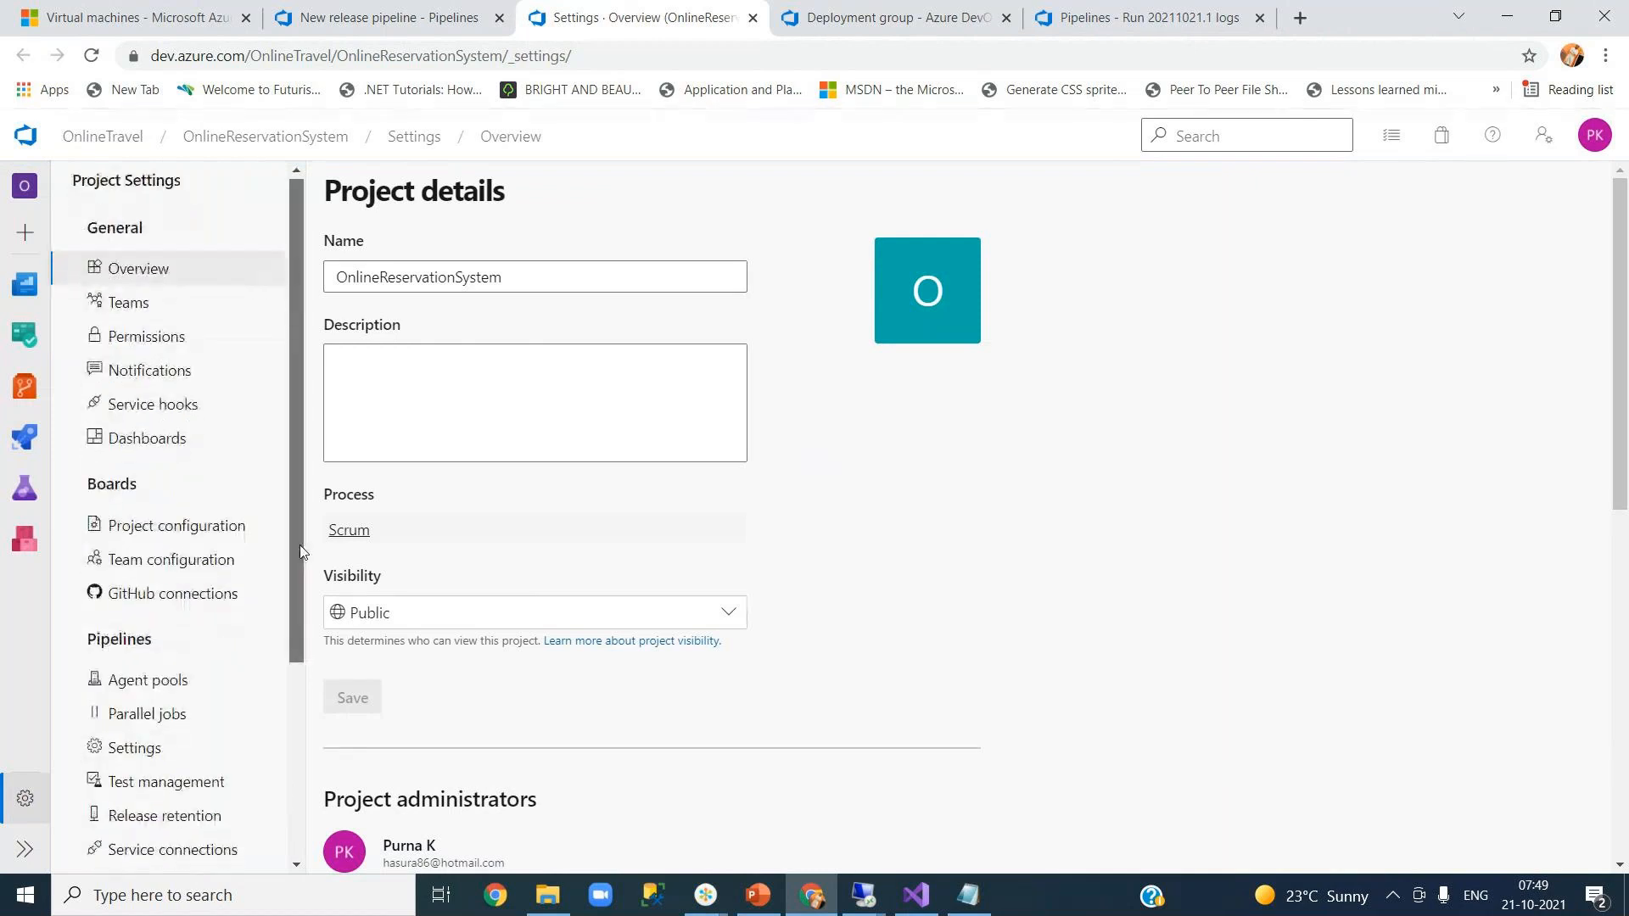
pyautogui.click(93, 139)
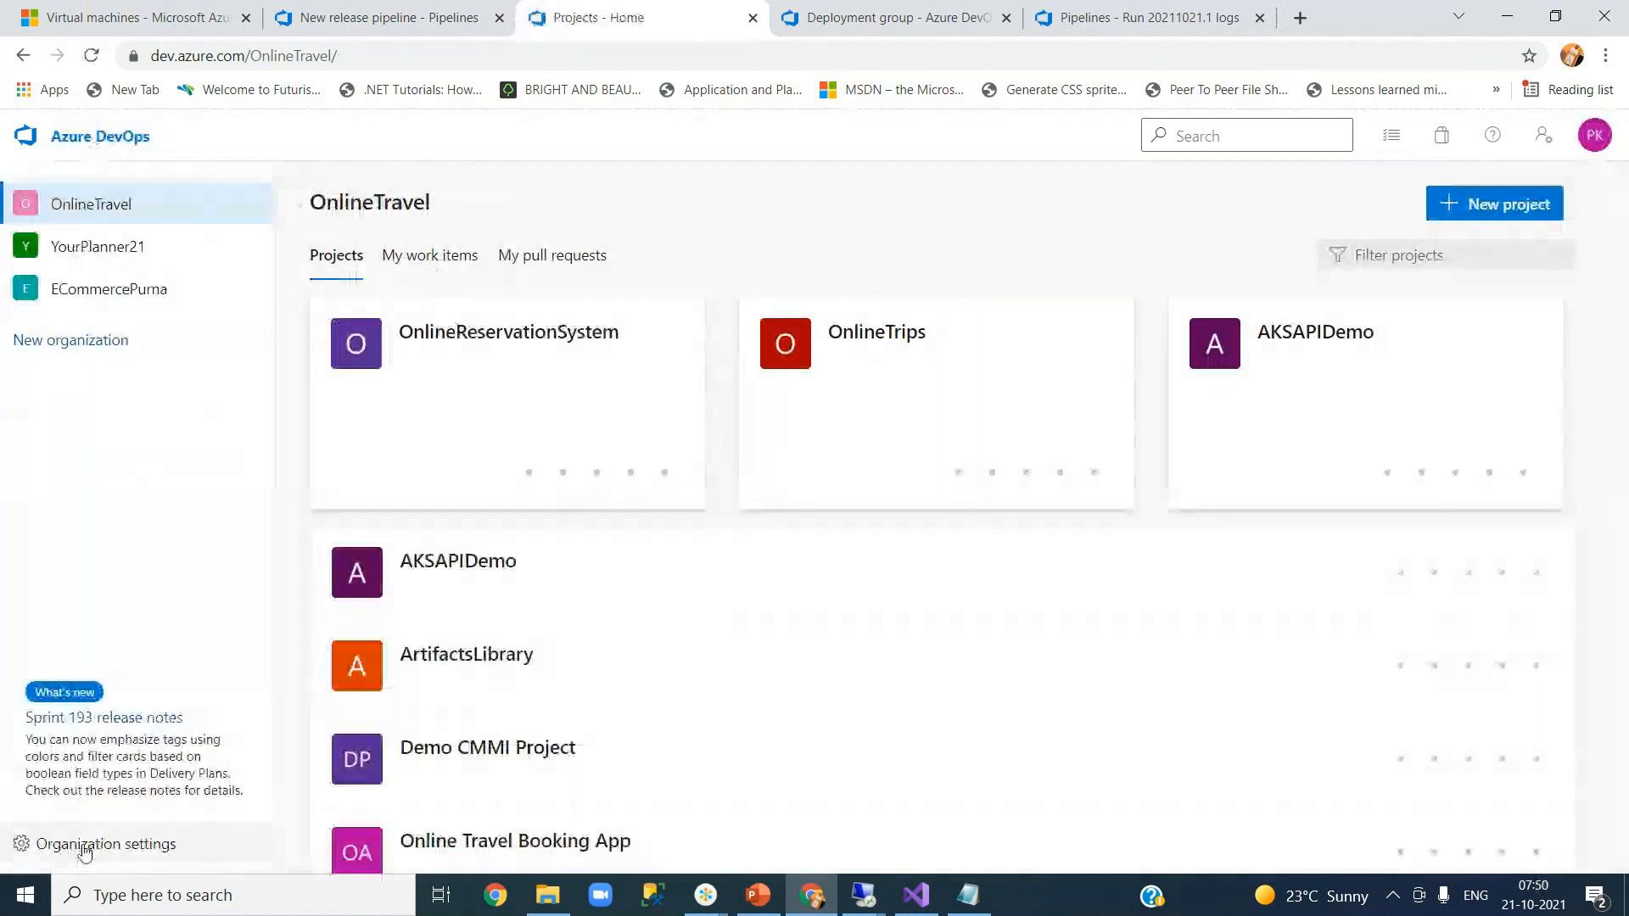
# - Open the Add new users form from the OnlineTravel organization's Users settings
pyautogui.click(85, 845)
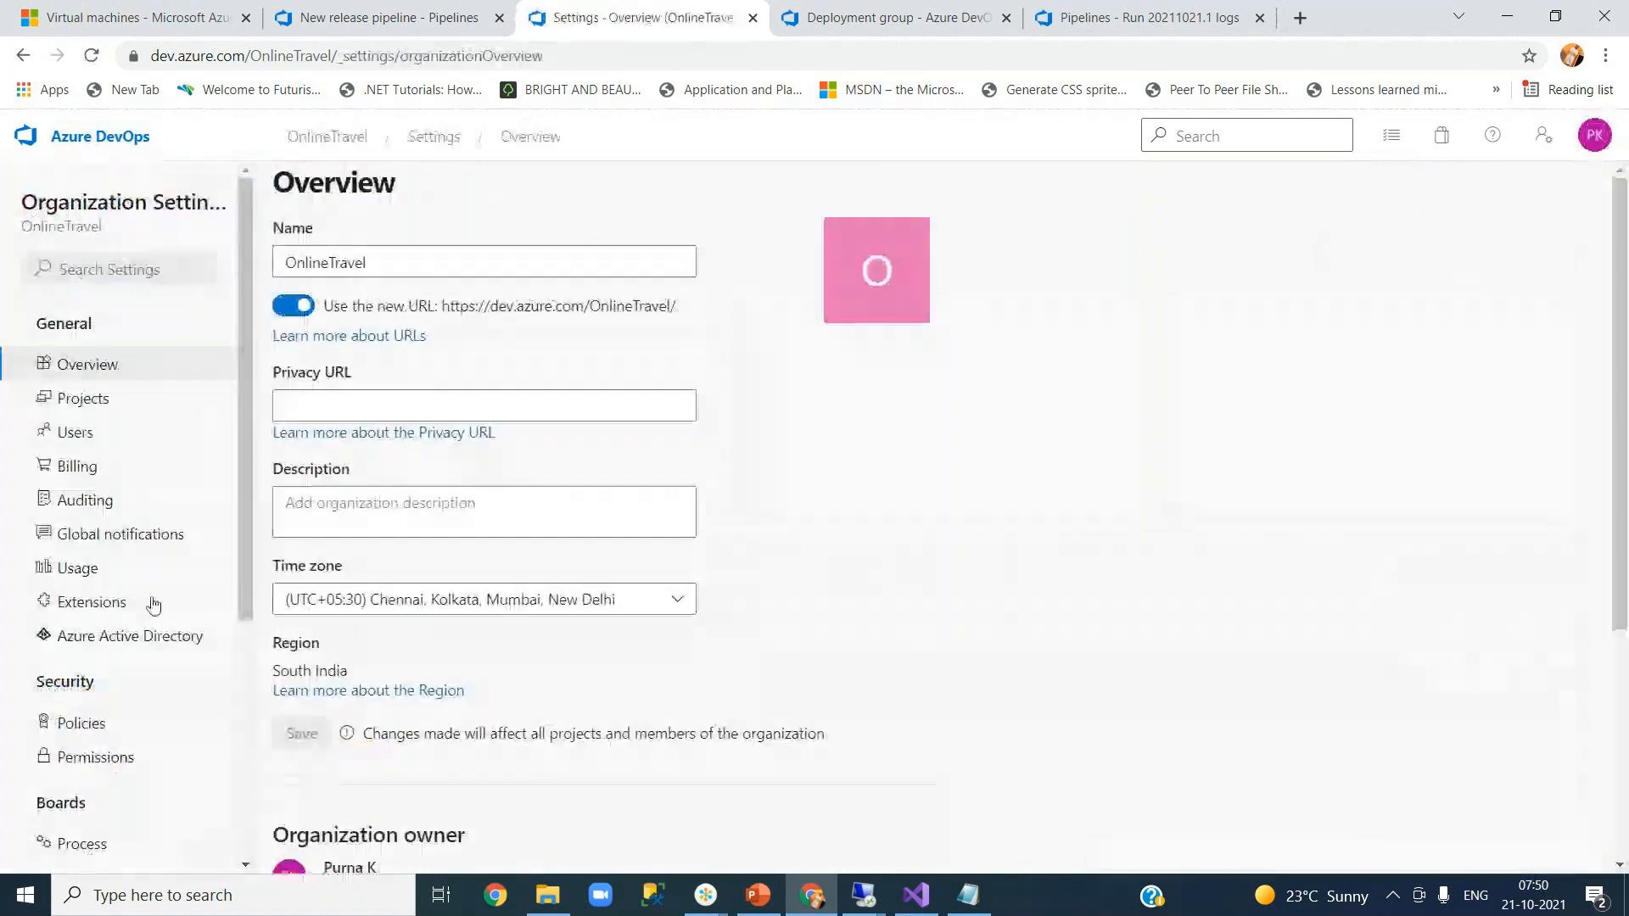
pyautogui.click(77, 432)
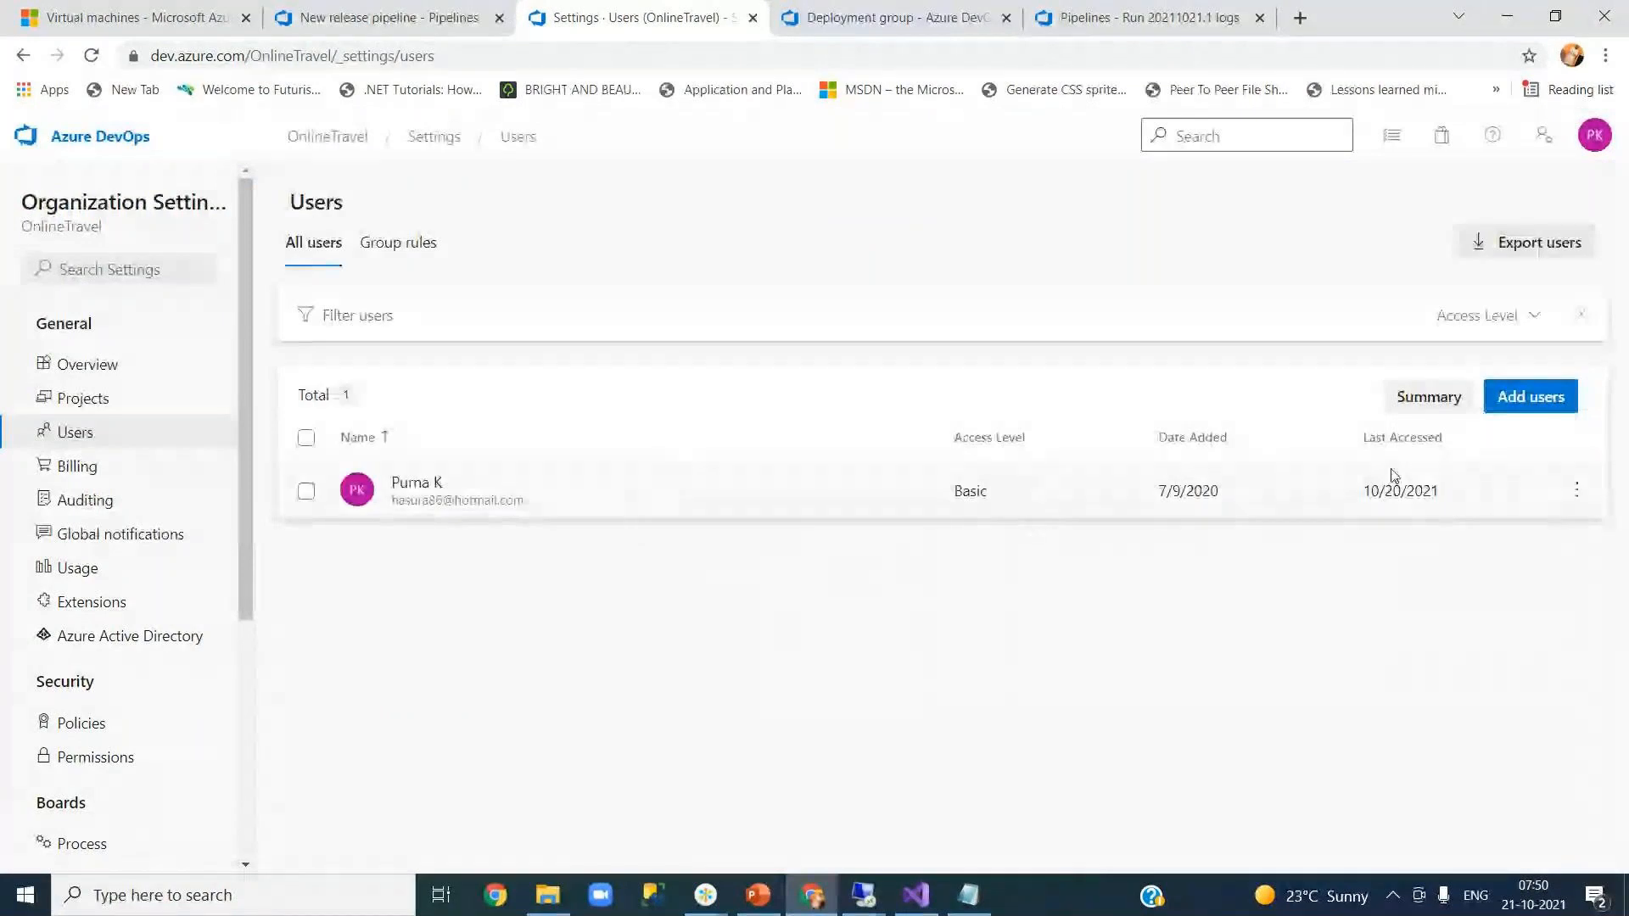
pyautogui.click(1530, 399)
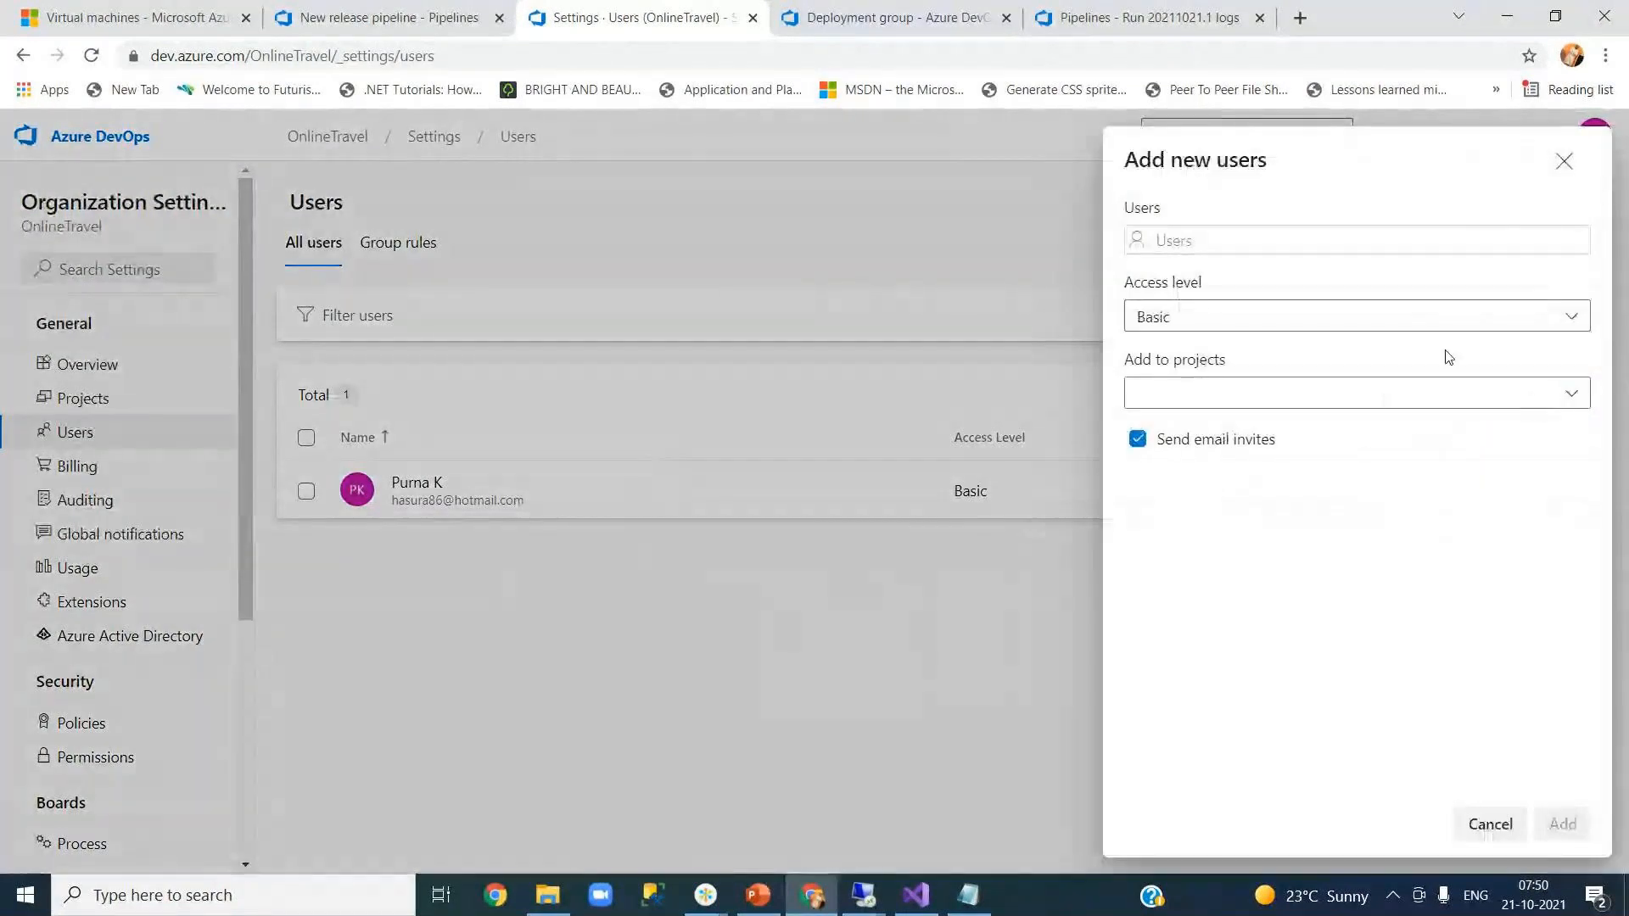
pyautogui.click(1254, 237)
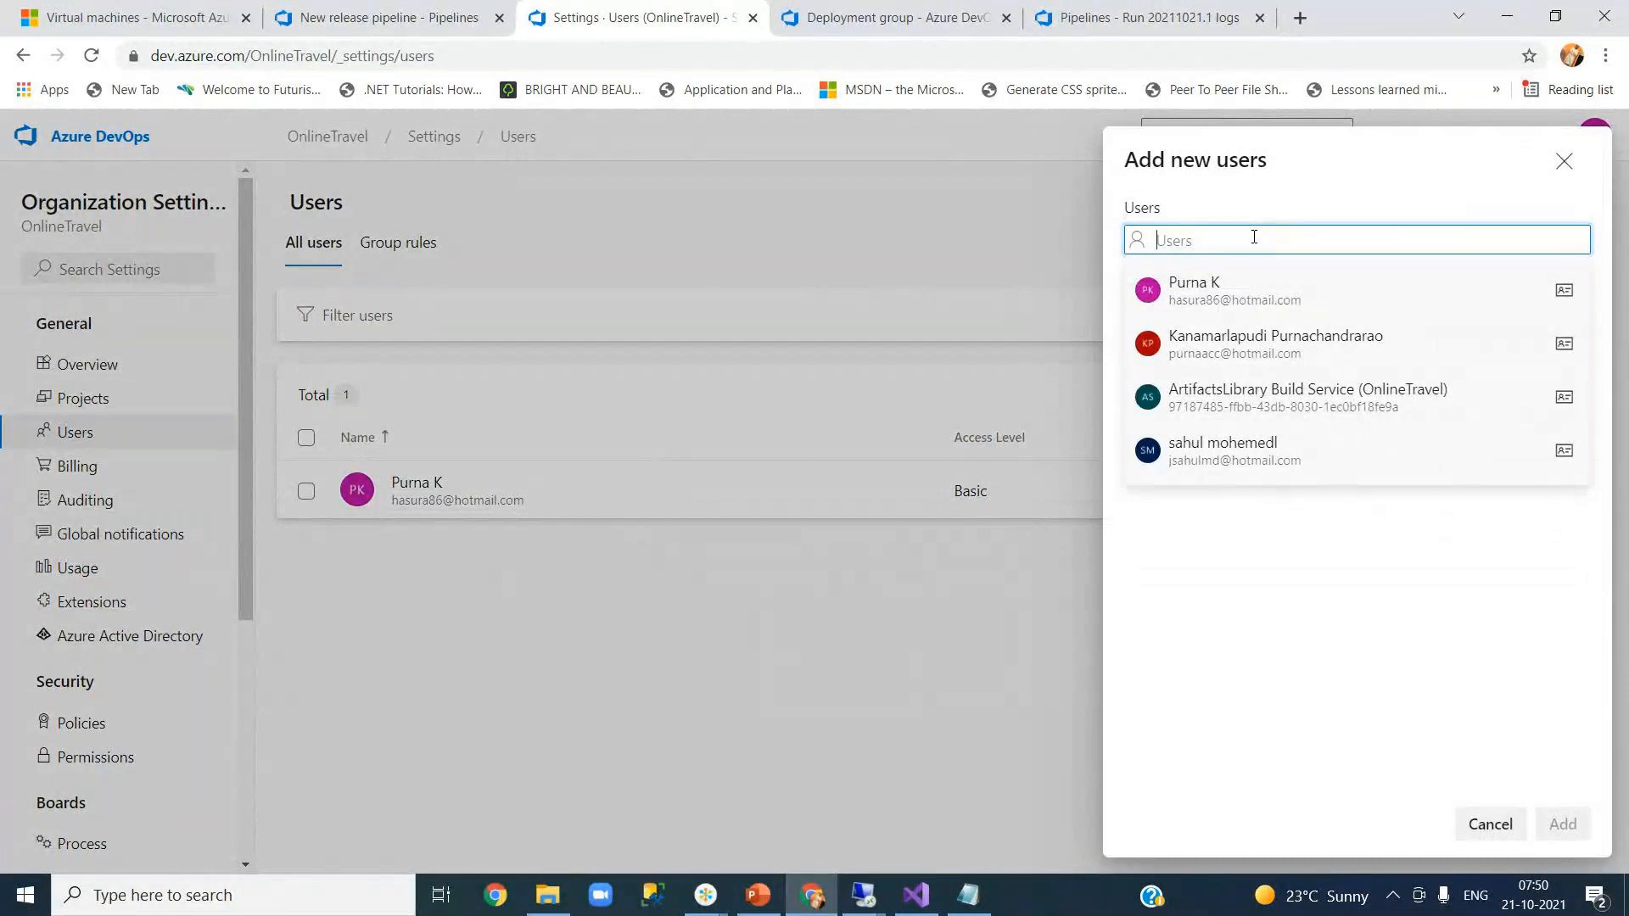
pyautogui.click(1328, 599)
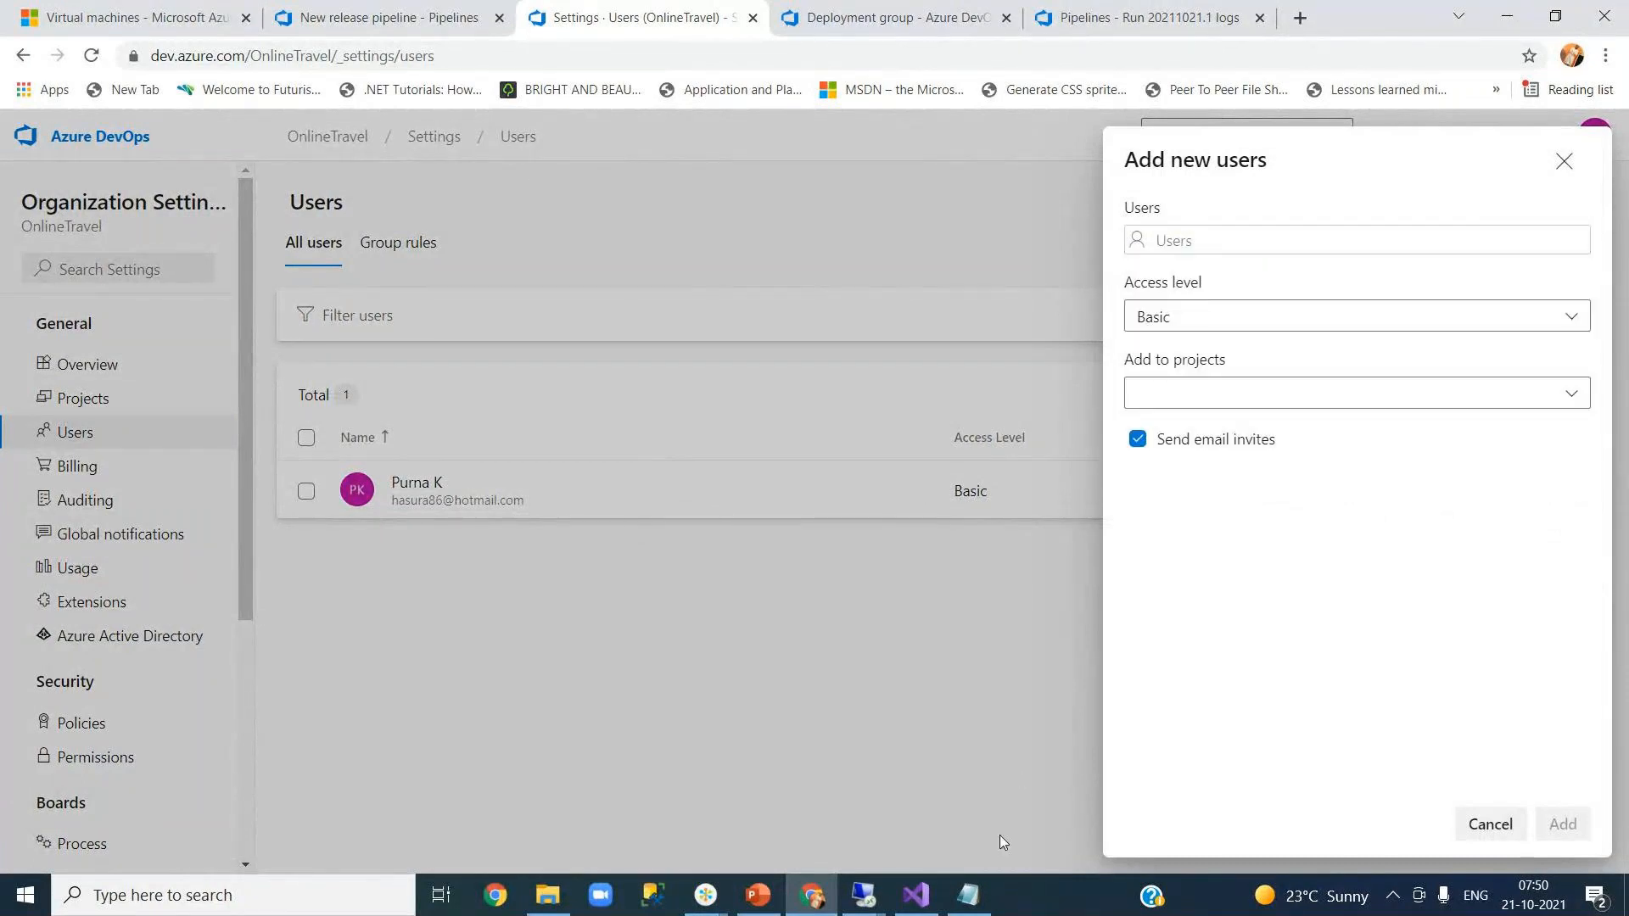
pyautogui.moveTo(922, 901)
pyautogui.moveTo(810, 899)
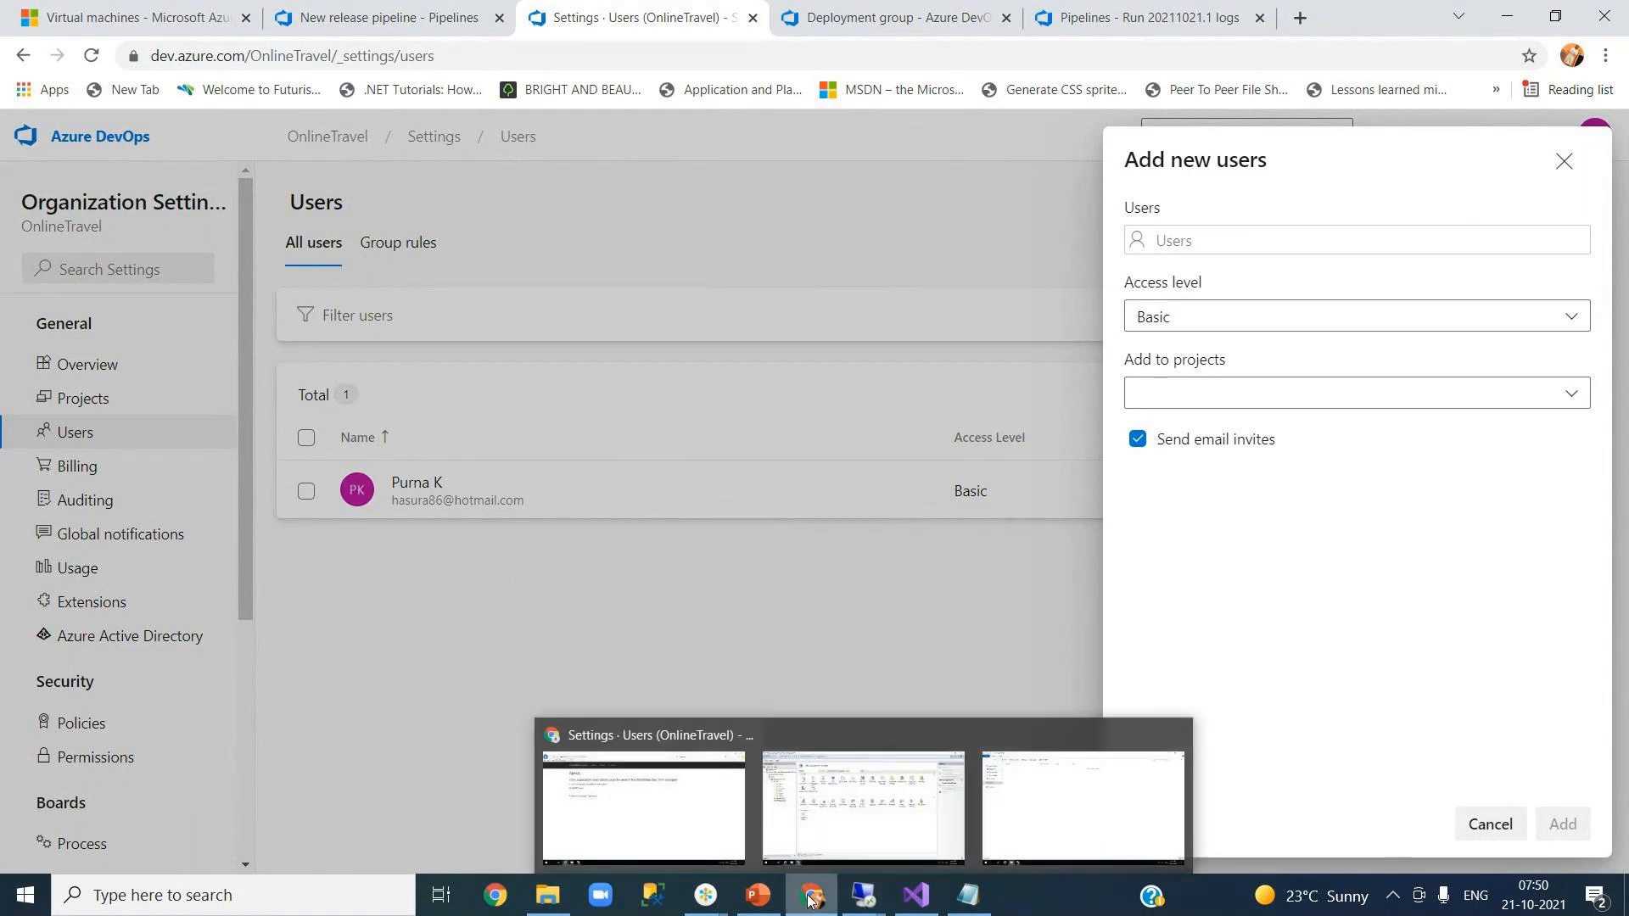
pyautogui.moveTo(706, 895)
pyautogui.moveTo(904, 827)
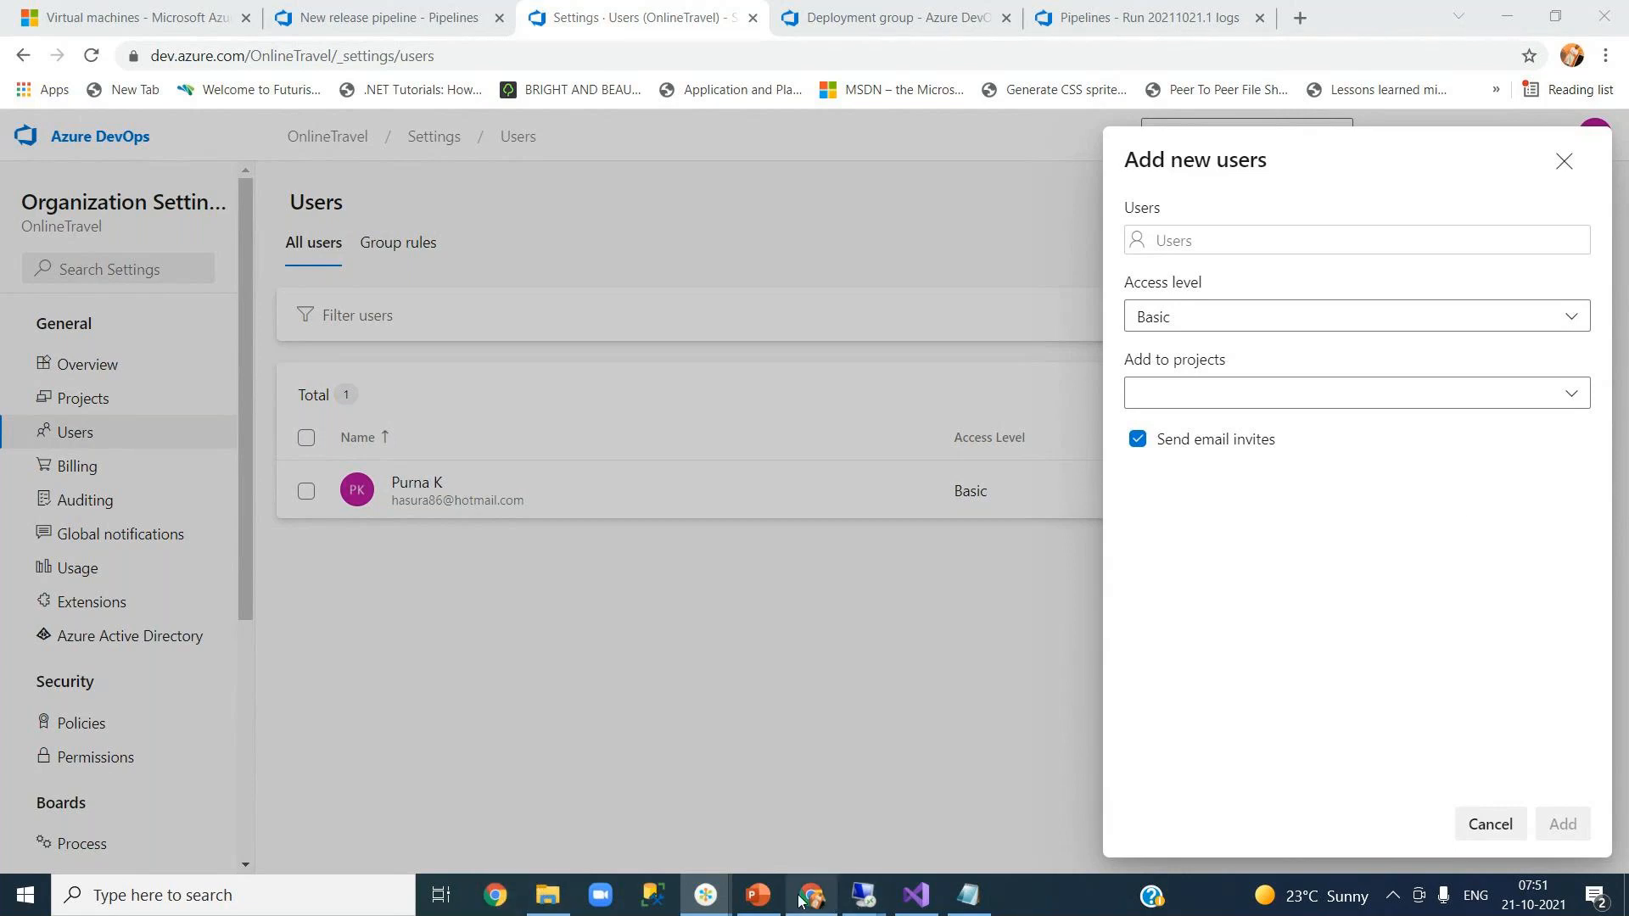
# - Enter the test user's e-mail address and grant access to the OnlineReservationSystem project
pyautogui.click(1228, 243)
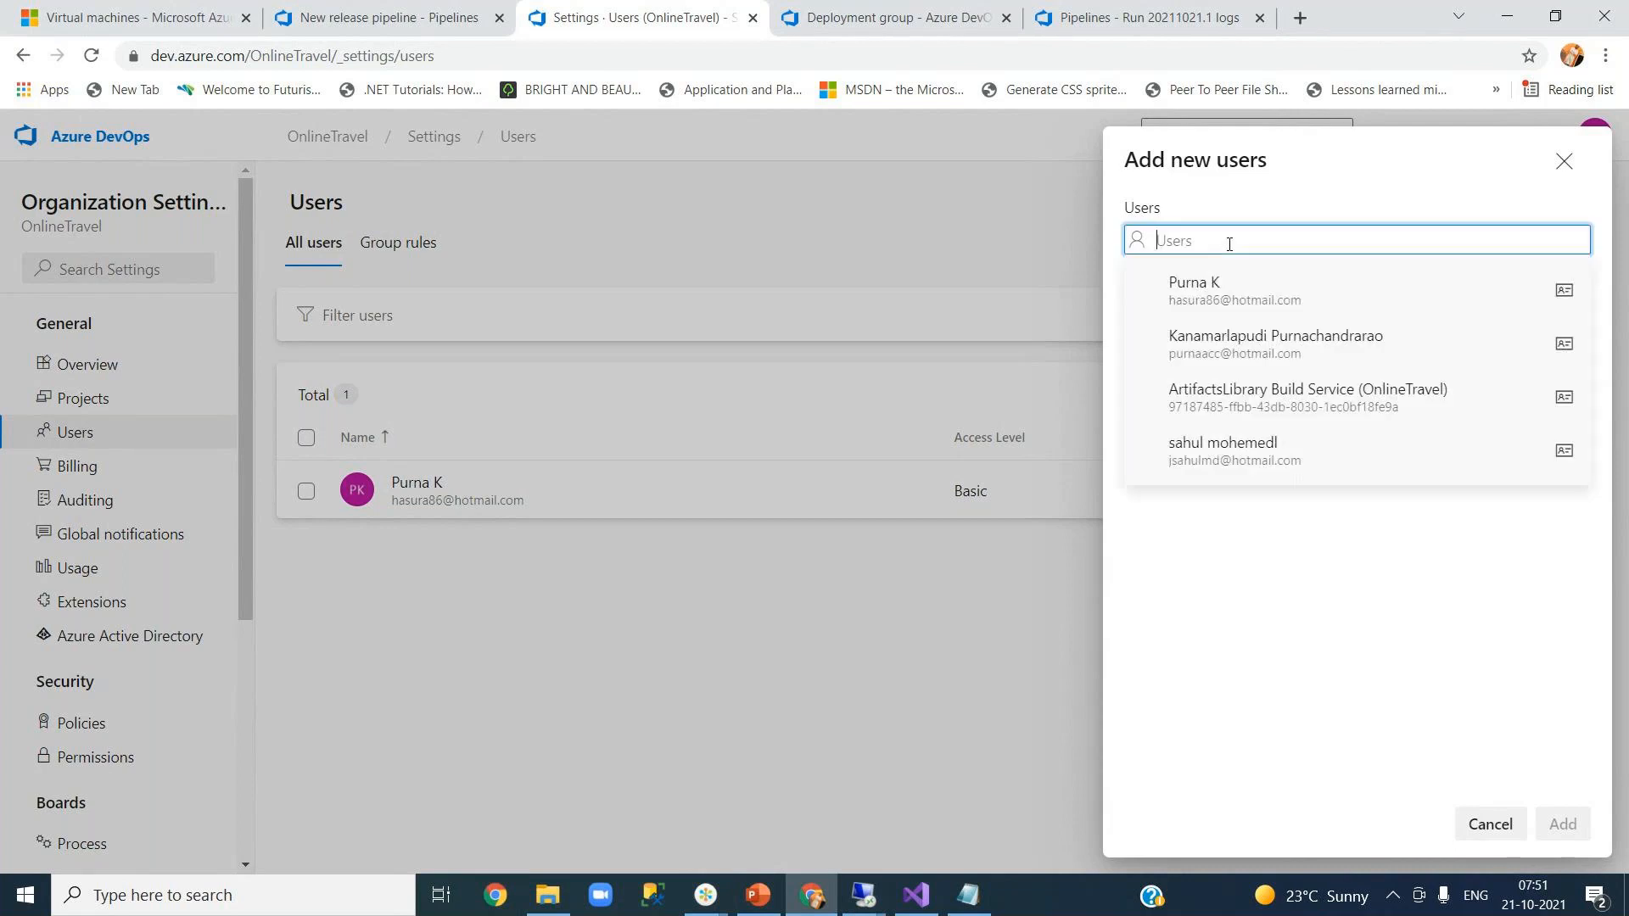
pyautogui.hotkey('ctrl', 'v')
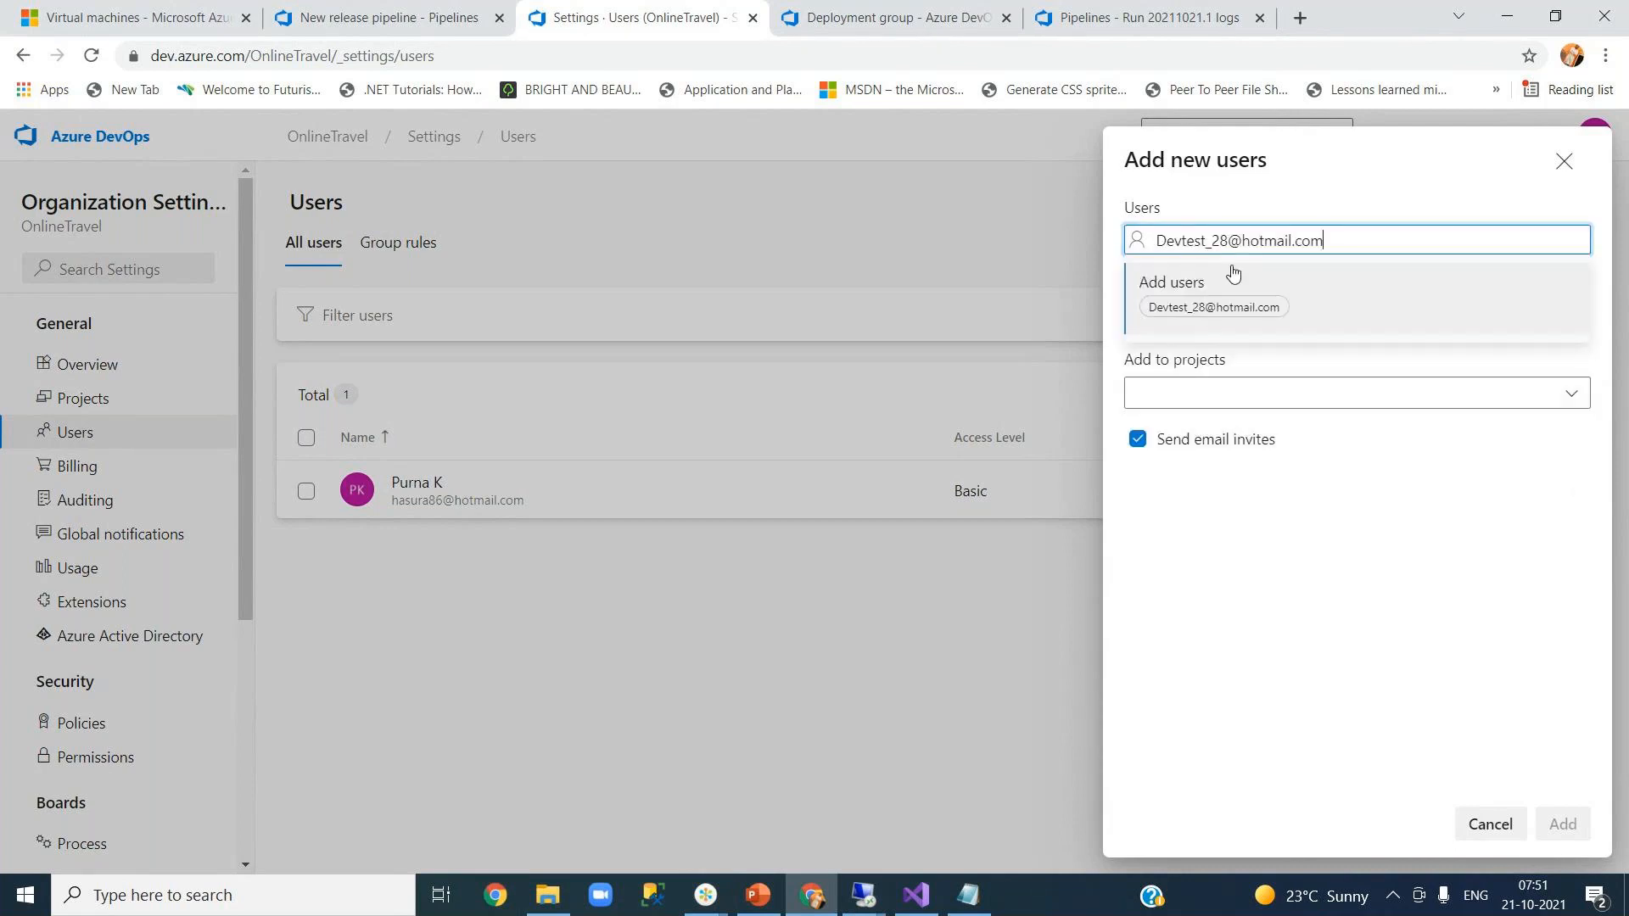
pyautogui.press('Return')
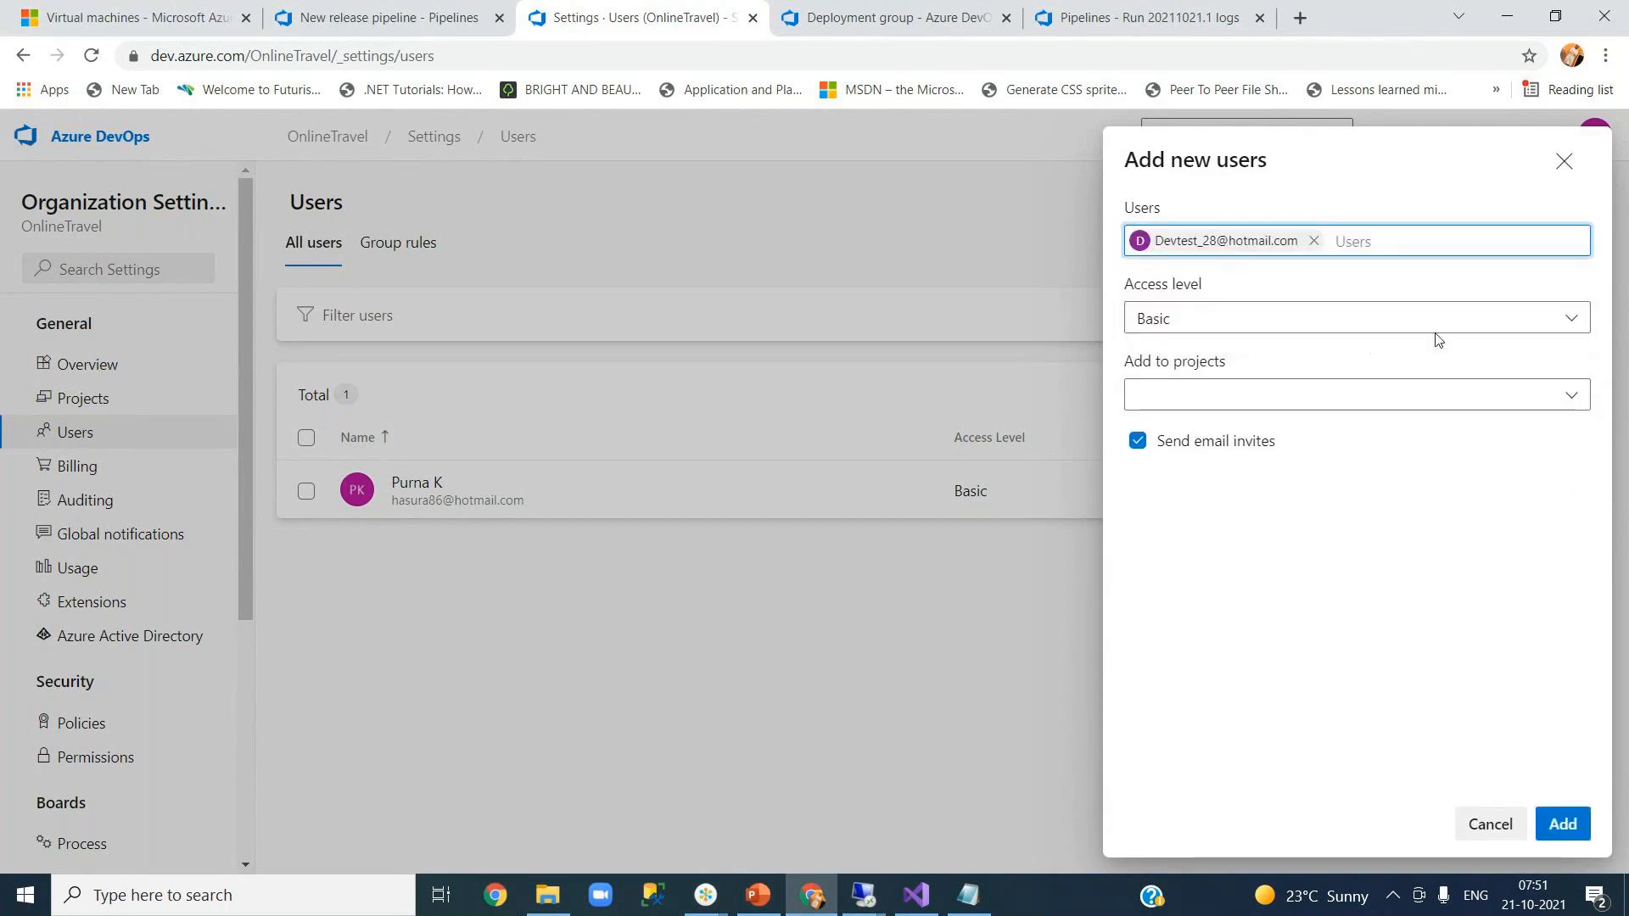
pyautogui.click(1424, 407)
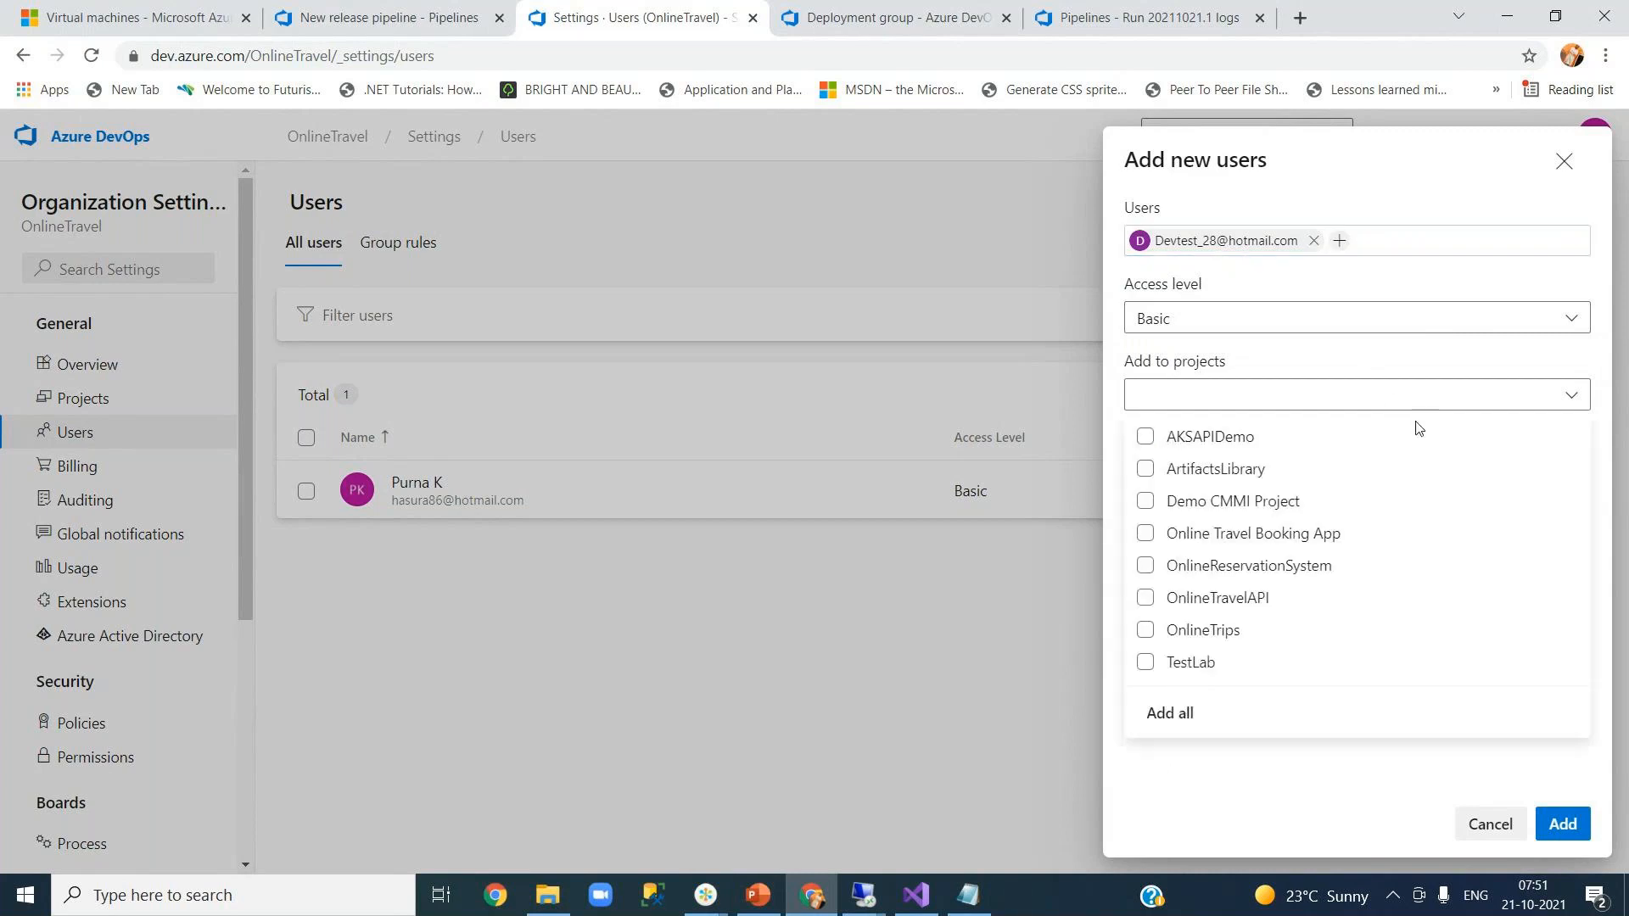
pyautogui.click(1142, 568)
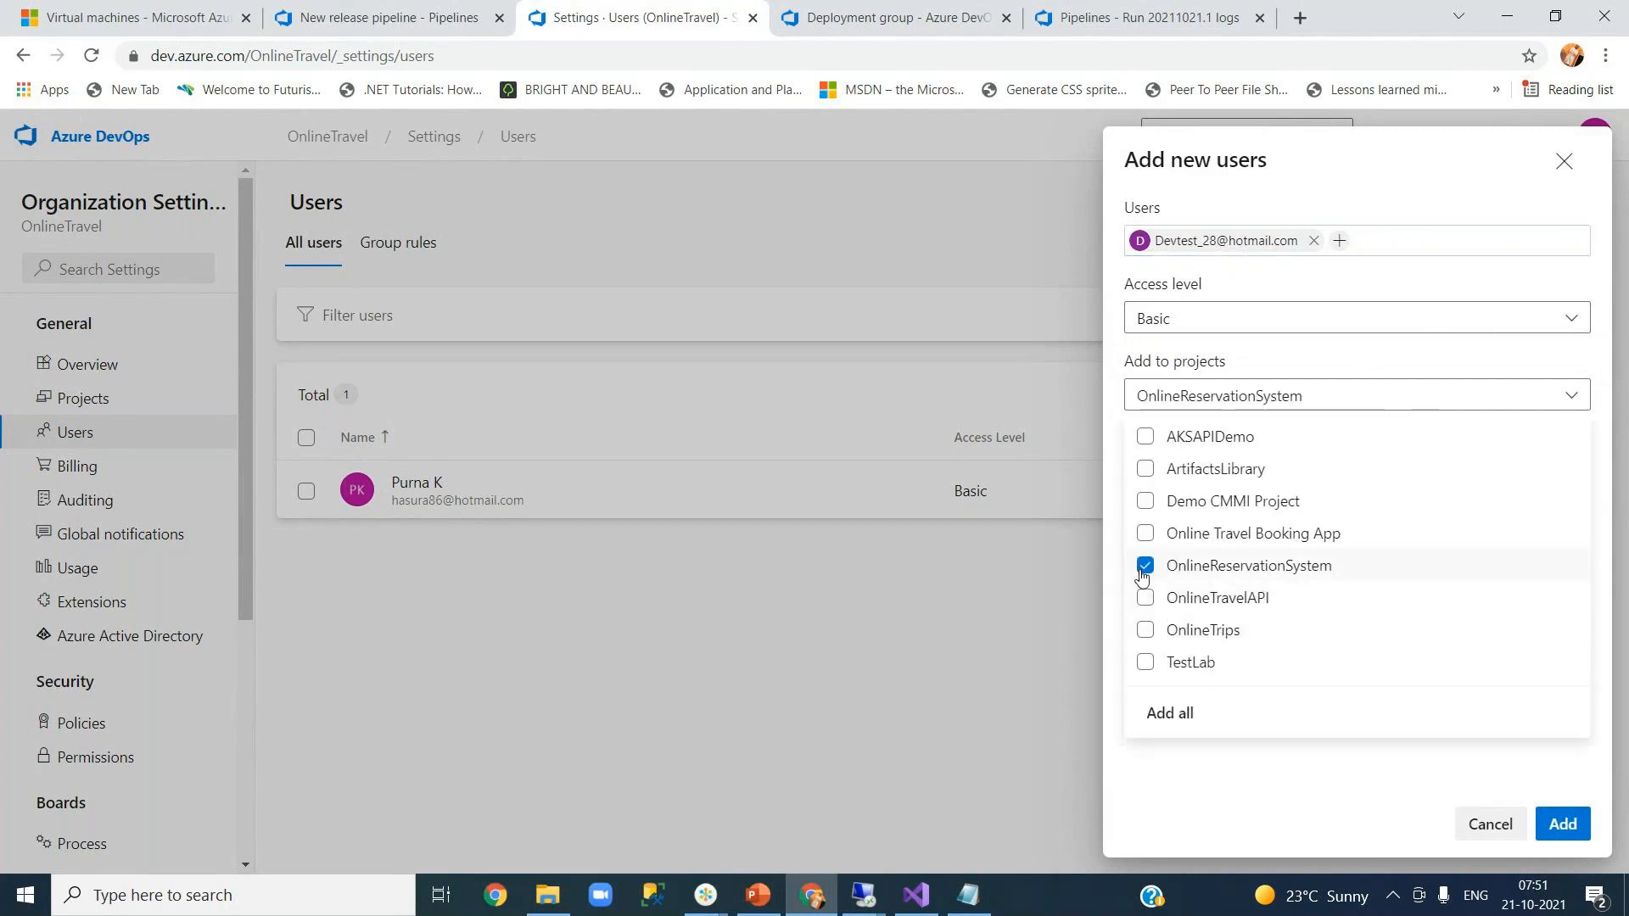
pyautogui.click(1245, 790)
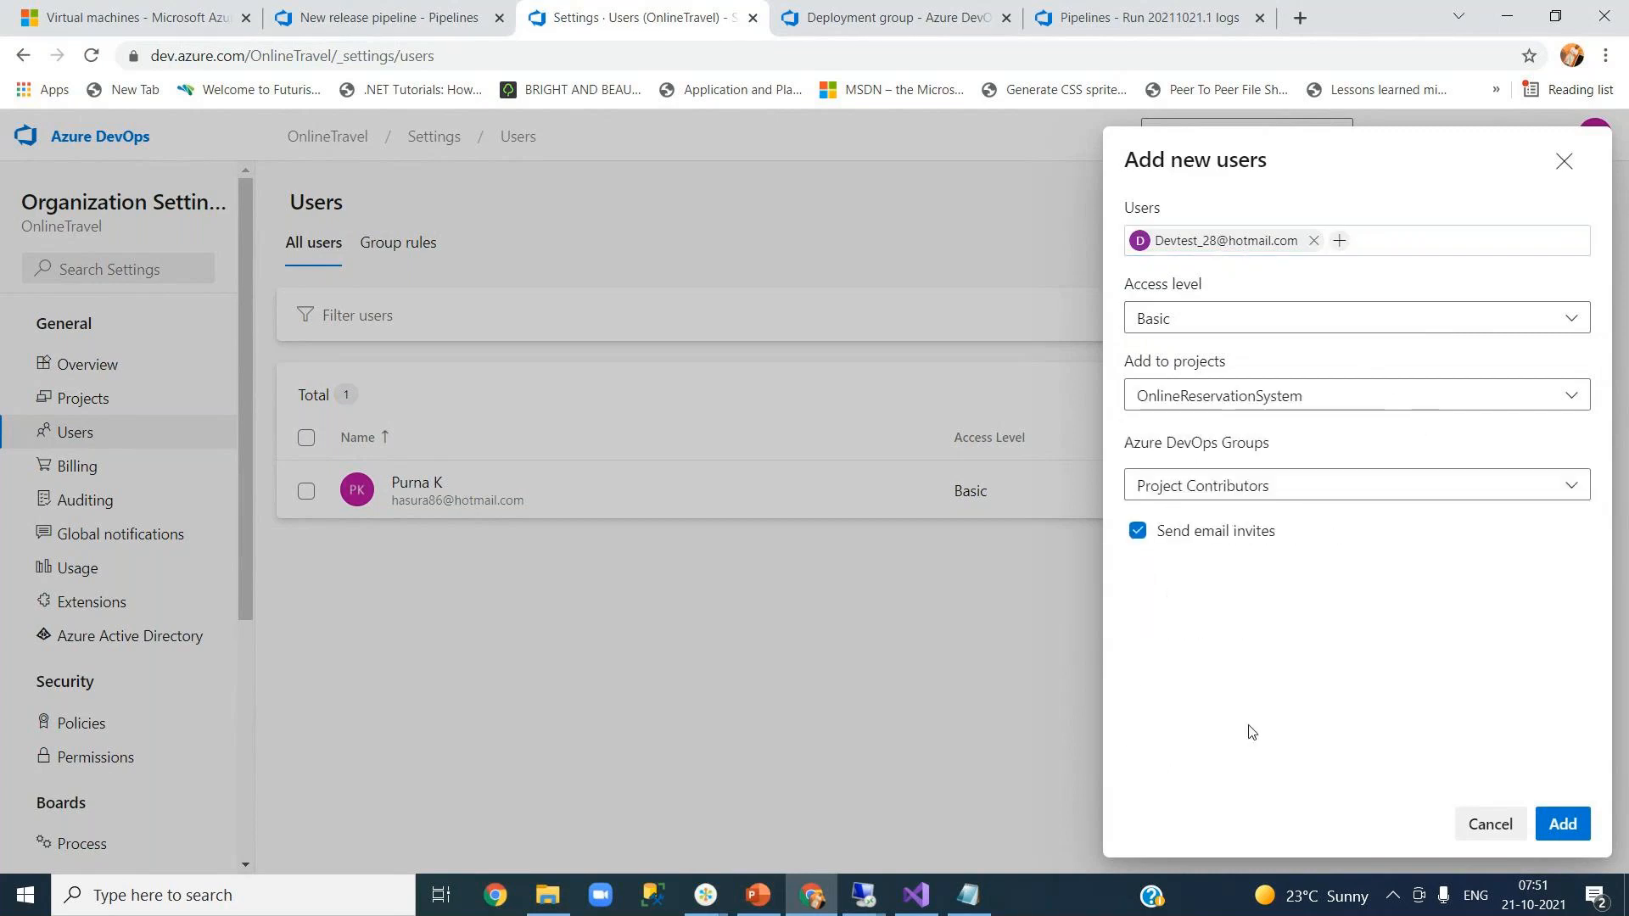
# - Keep Project Contributors as the user's group and add the user to the organization
pyautogui.click(1242, 492)
pyautogui.click(1308, 570)
pyautogui.click(1559, 827)
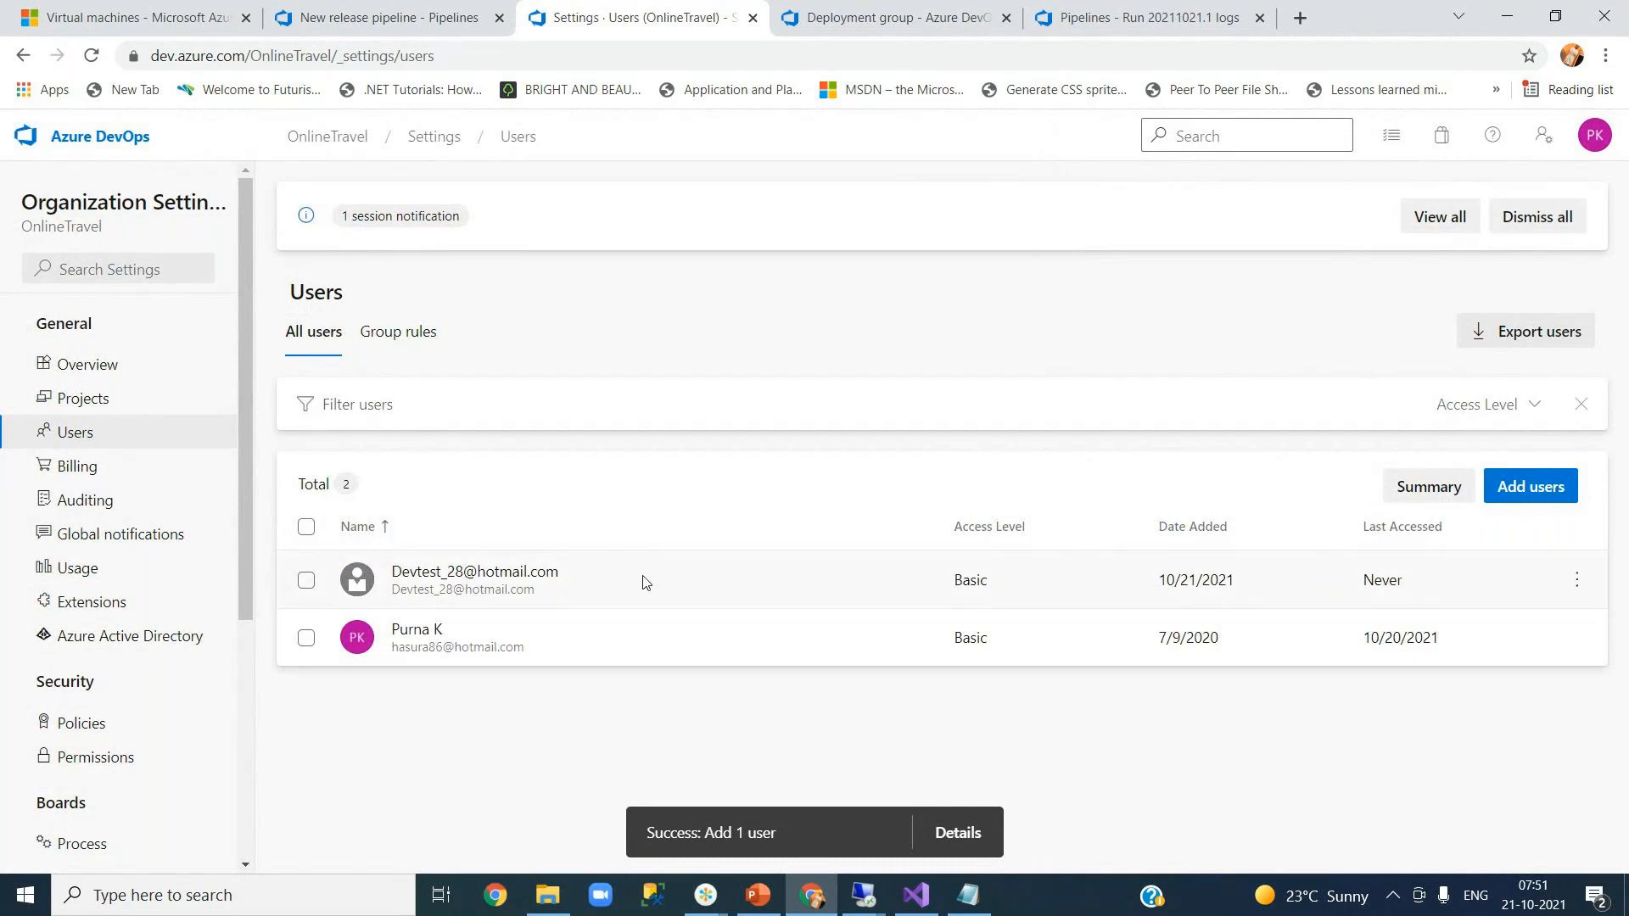
pyautogui.click(339, 149)
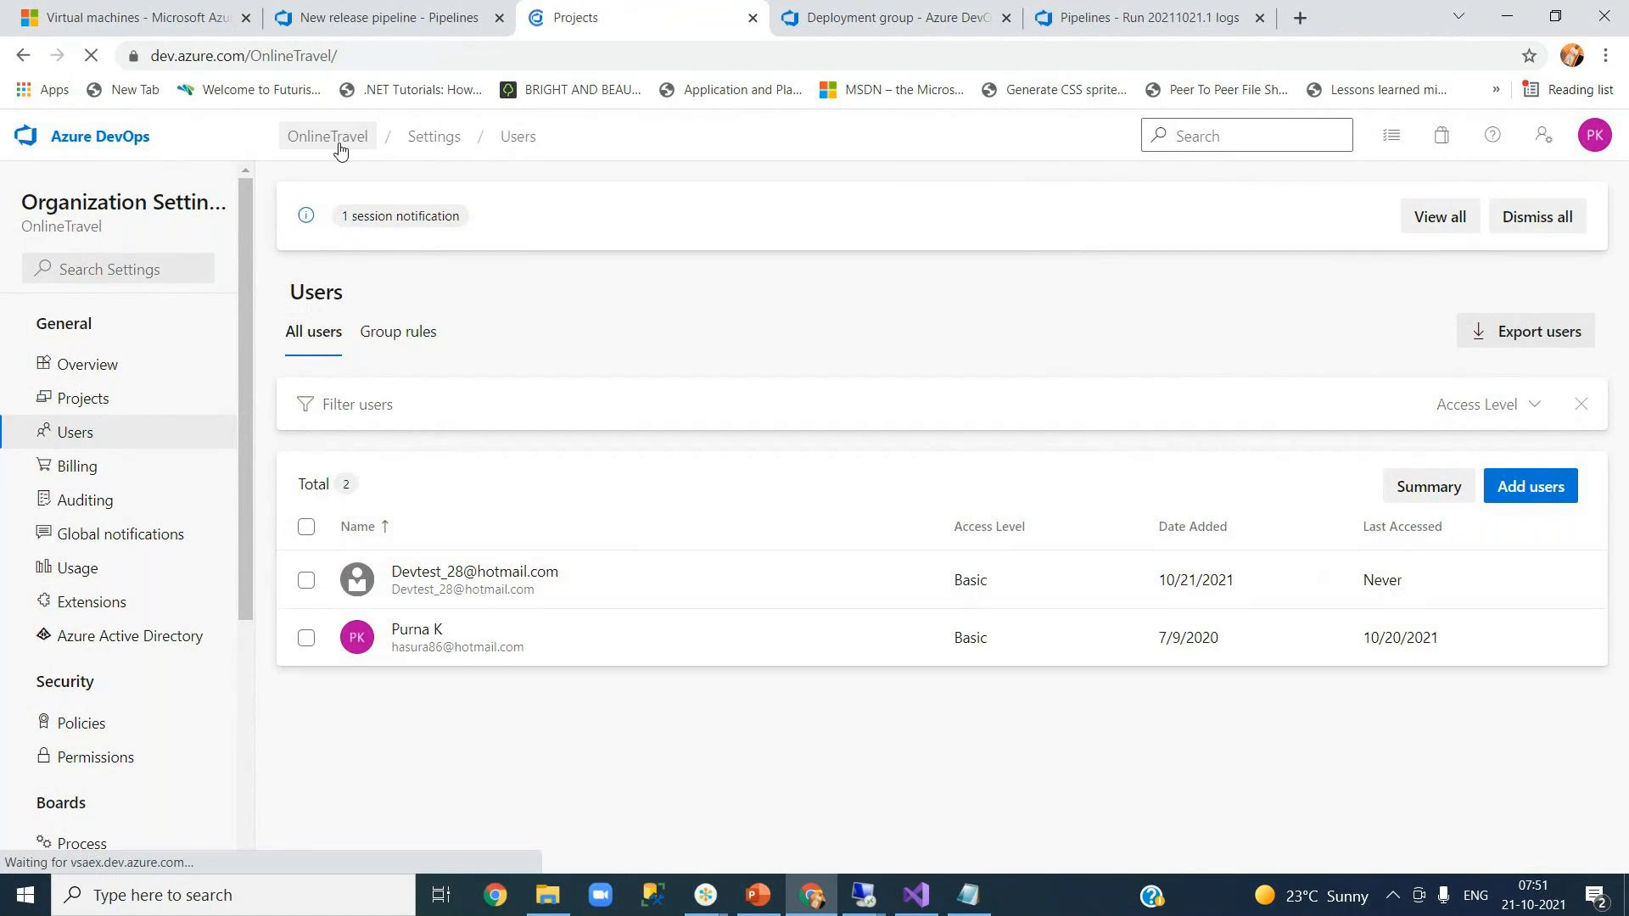
# - Open the OnlineReservationSystem Team's members page via Project settings > Teams
pyautogui.click(454, 342)
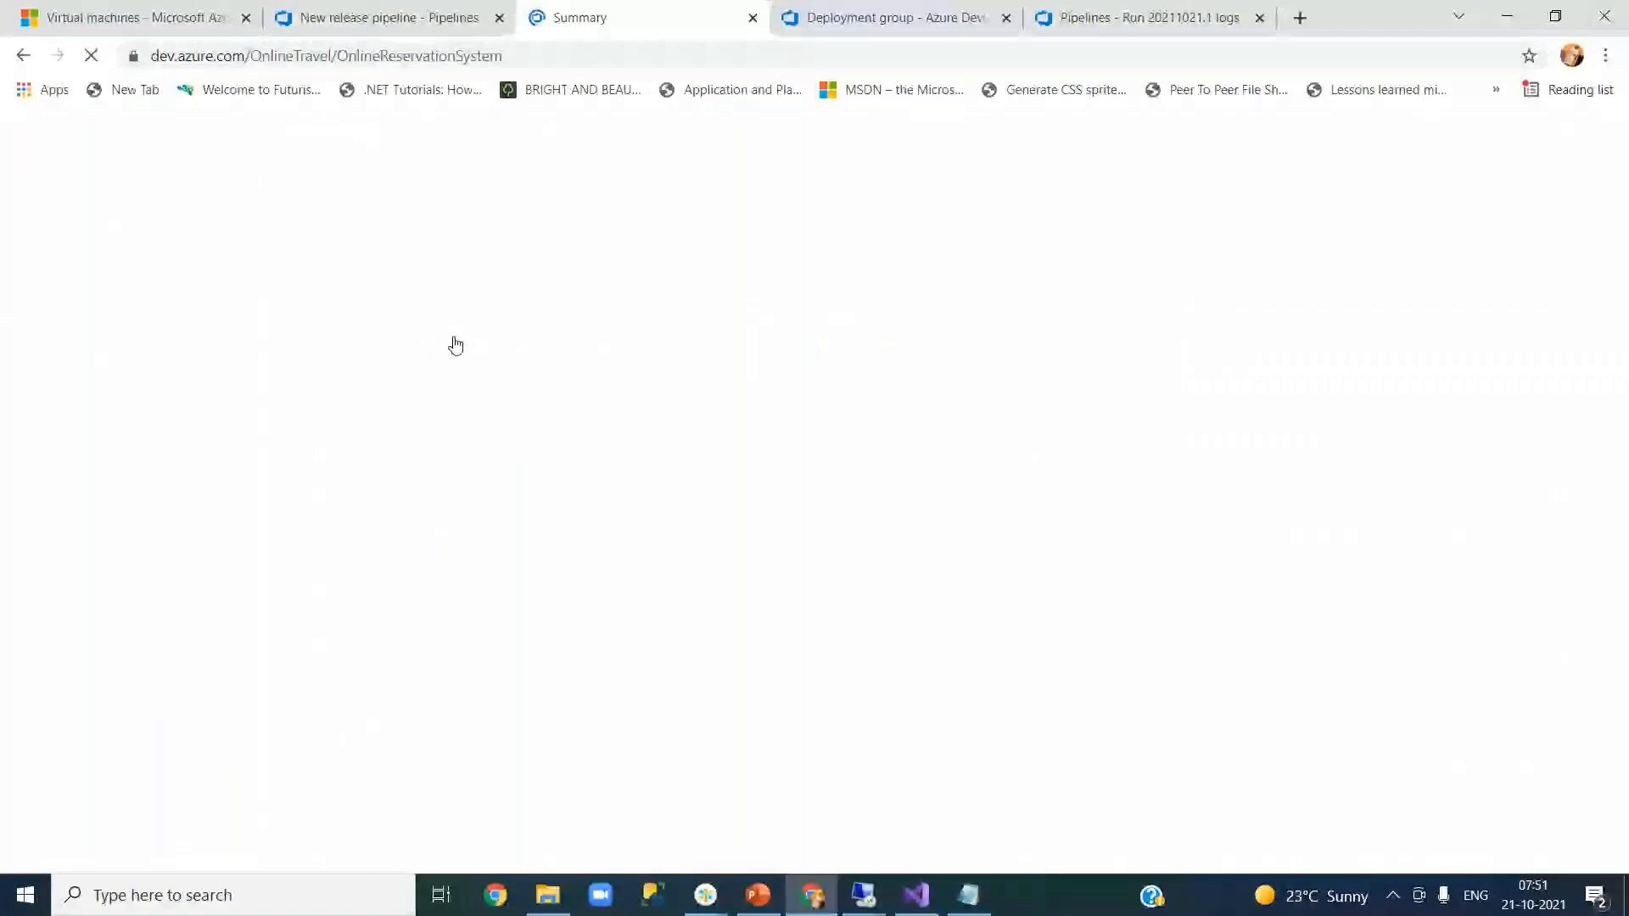
pyautogui.moveTo(168, 546)
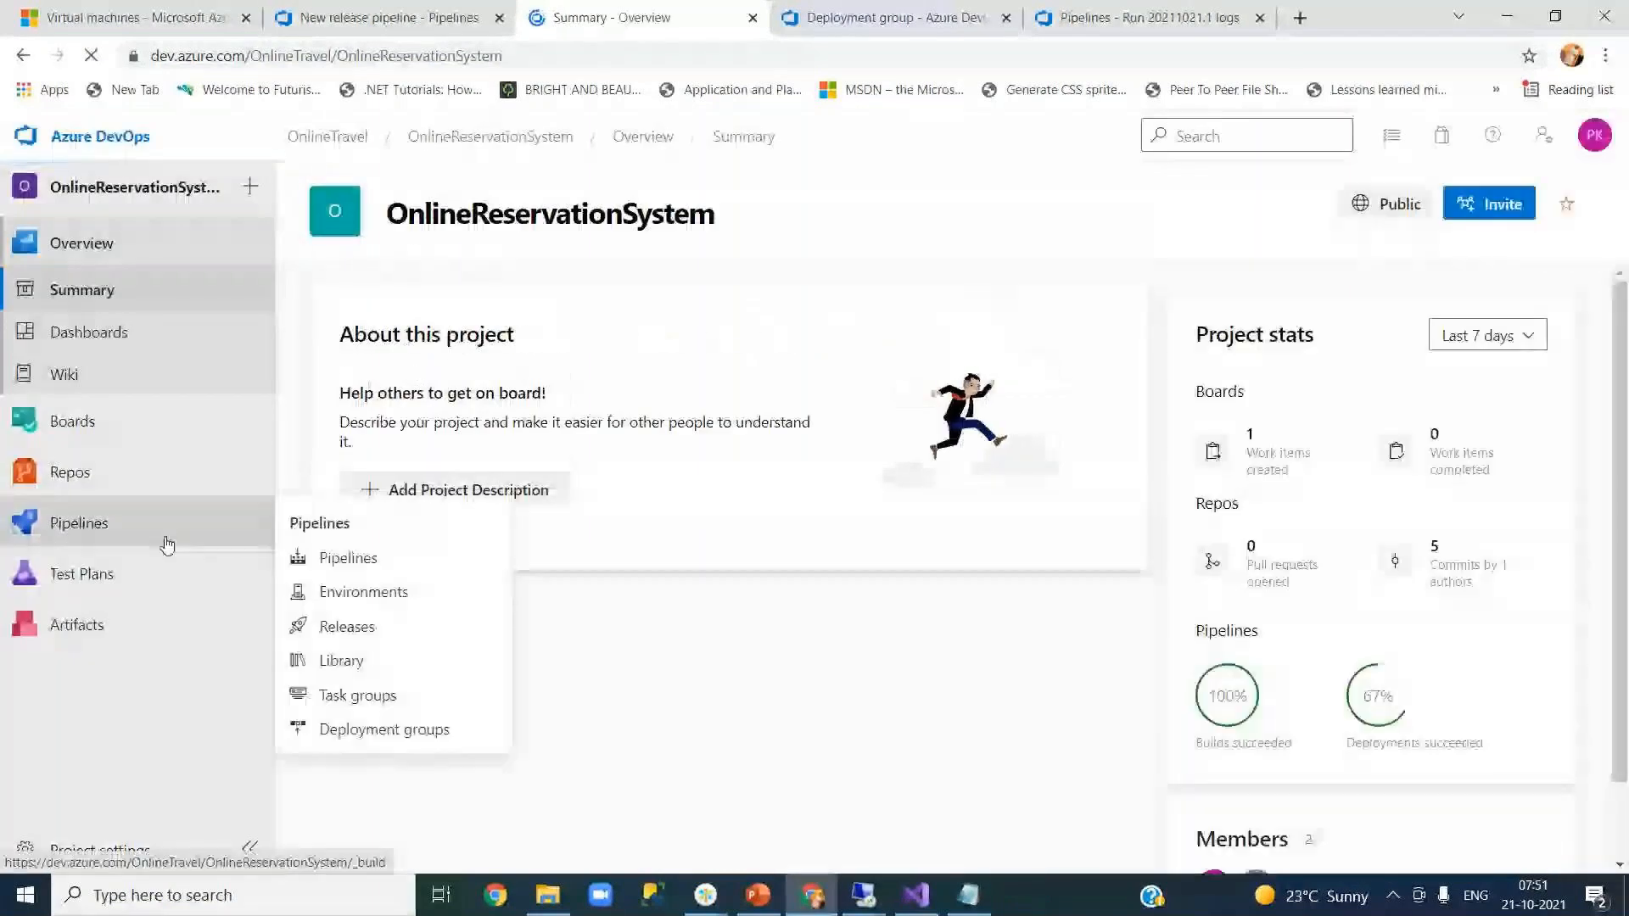
pyautogui.click(85, 851)
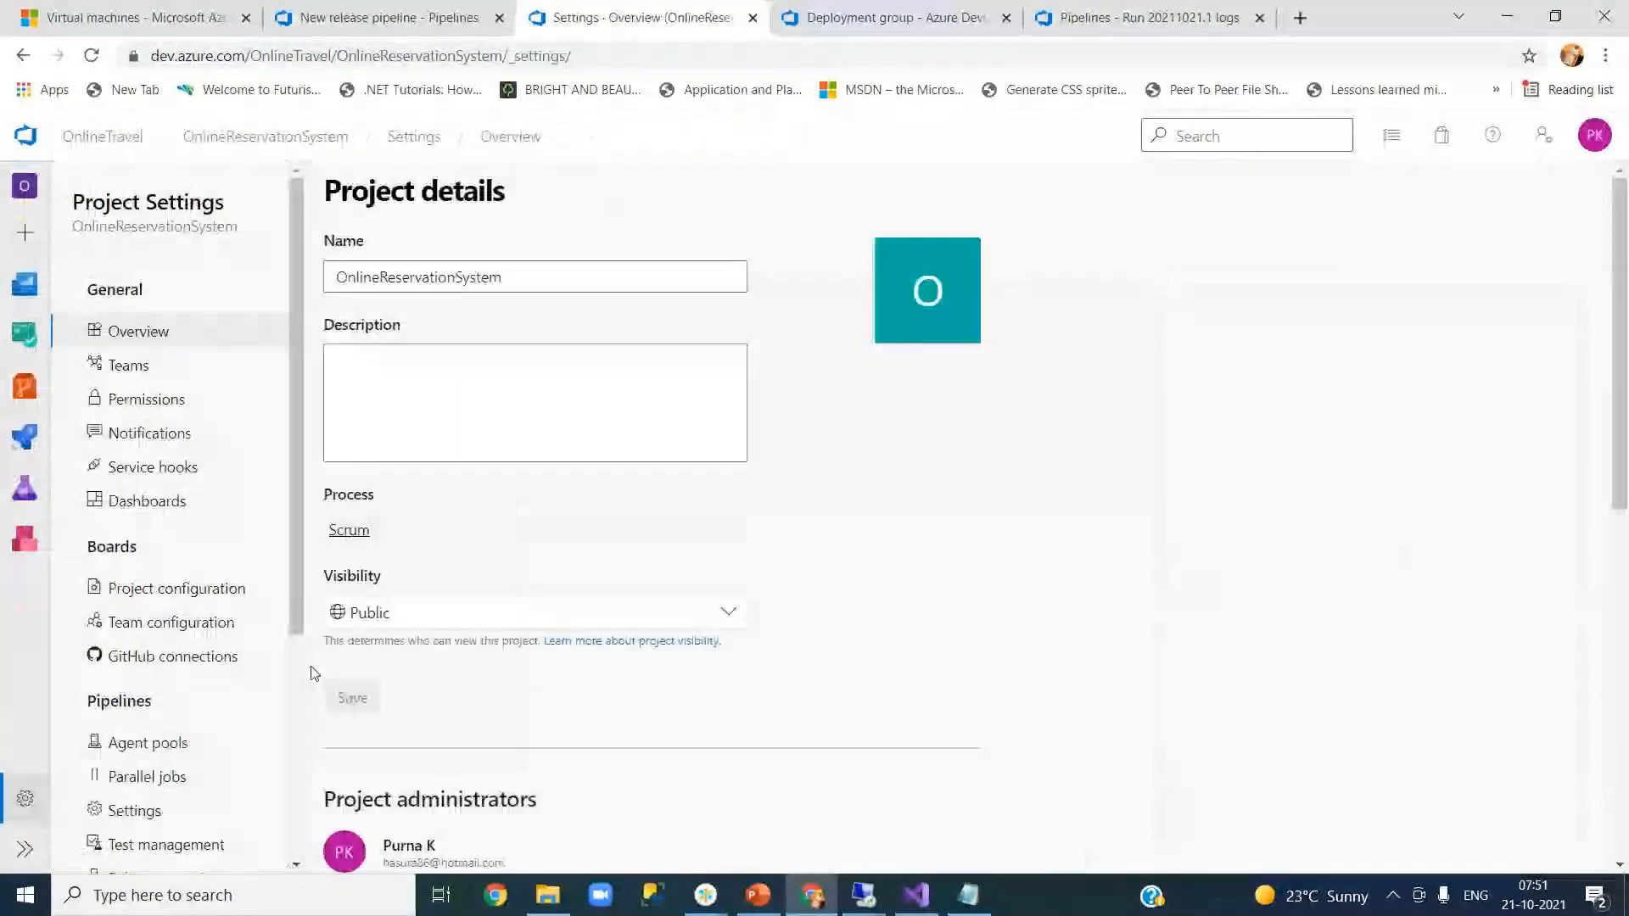
pyautogui.click(128, 373)
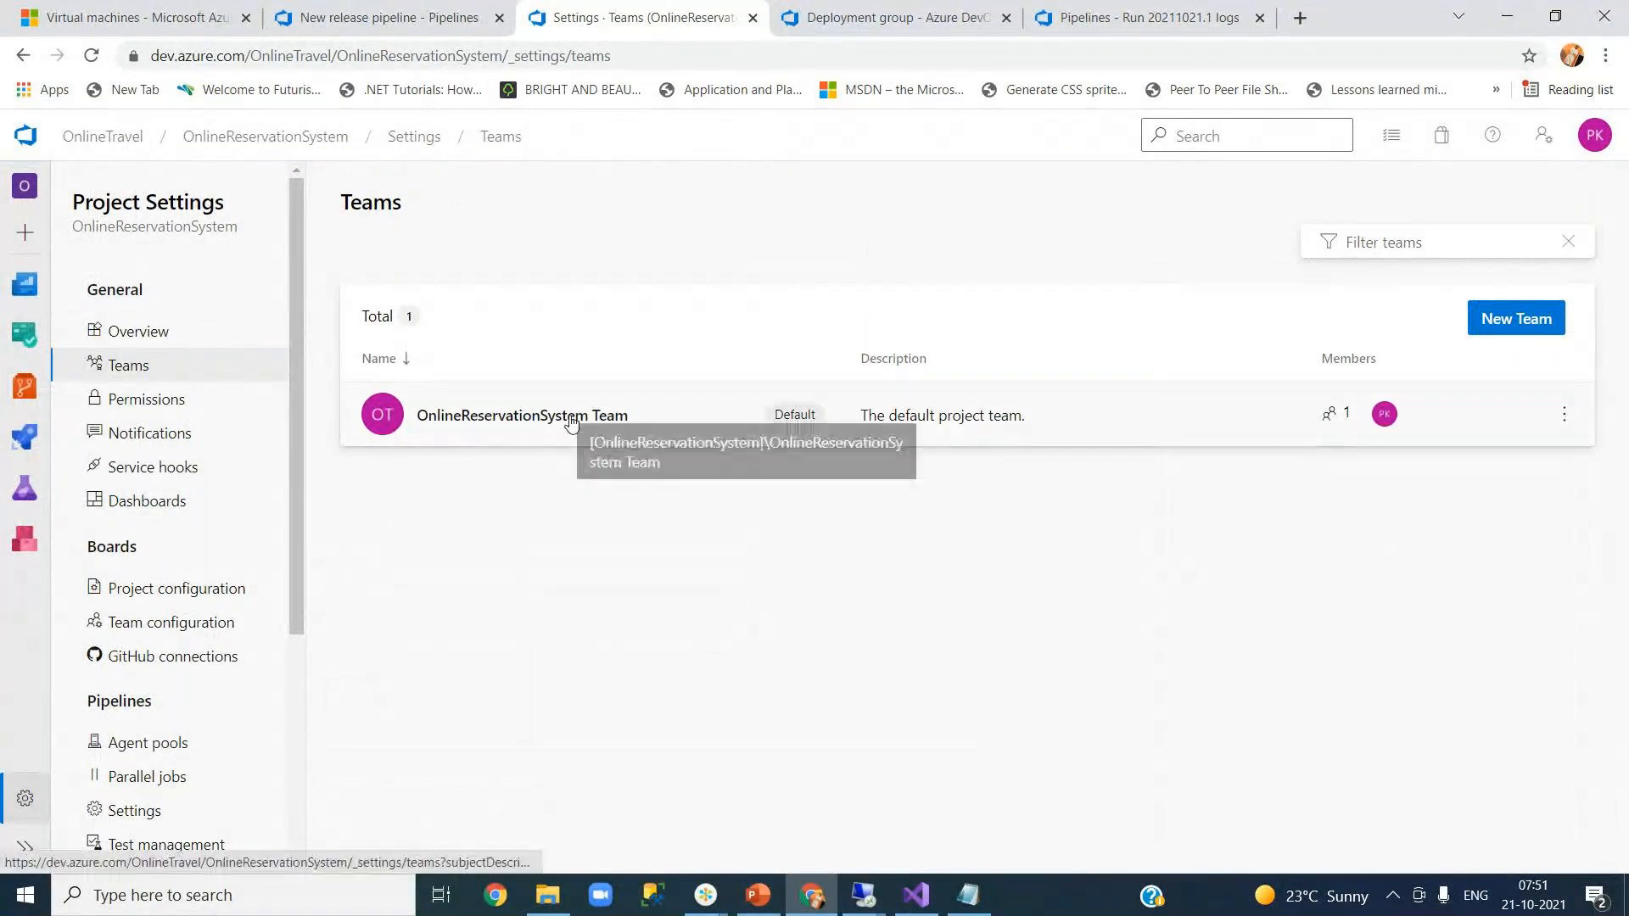
pyautogui.click(1129, 413)
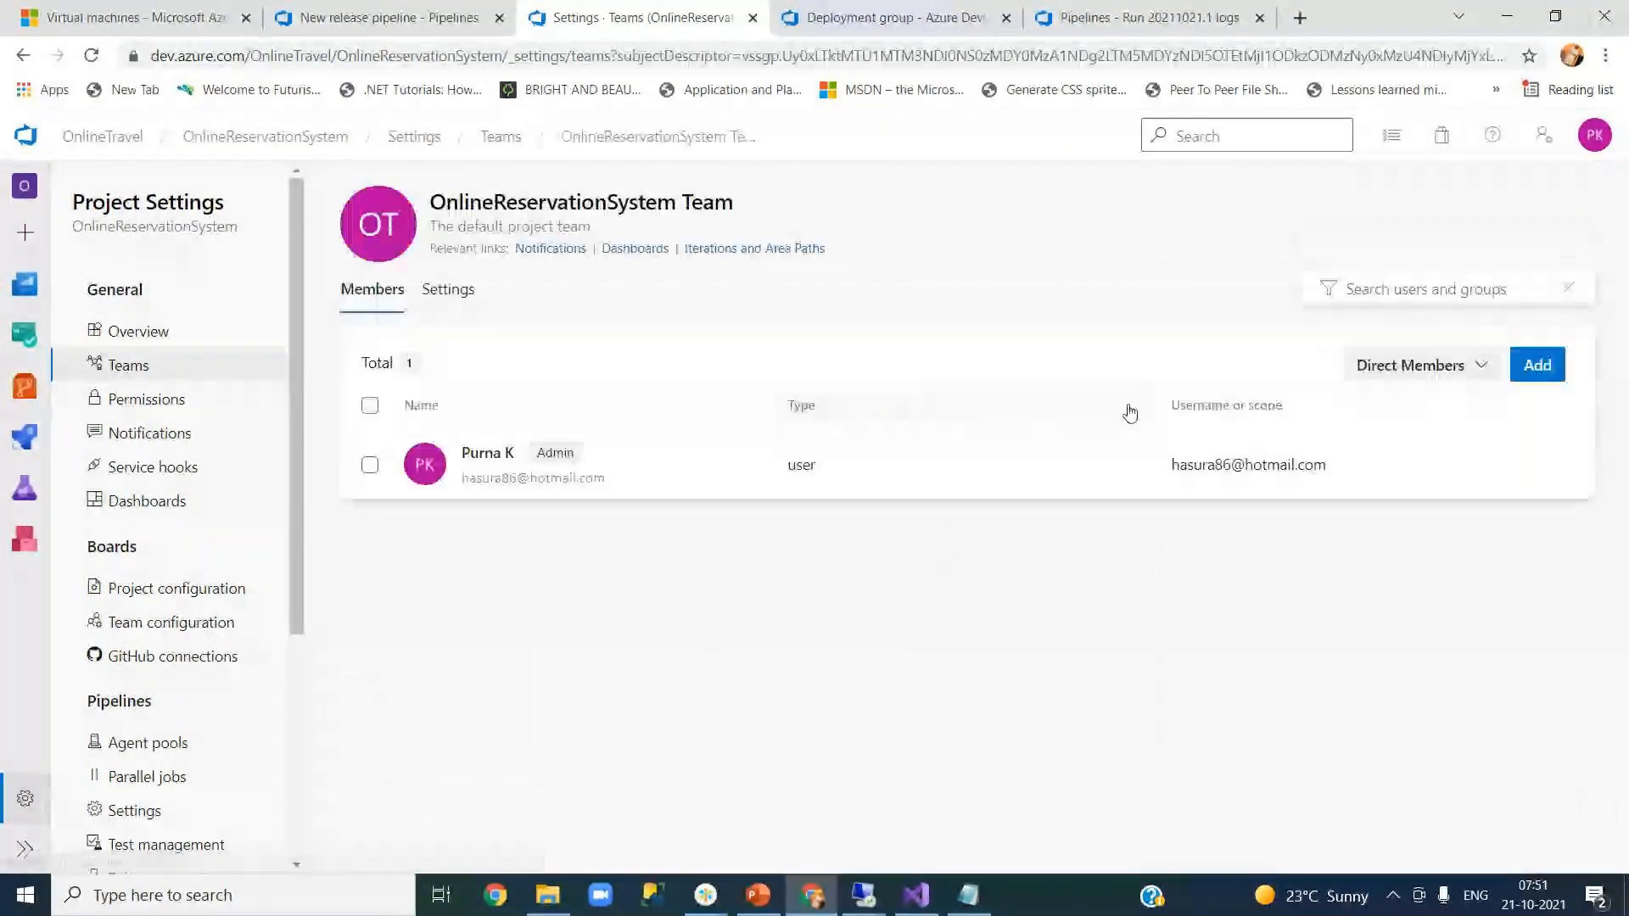
# - Add the test user as a member of the team and save
pyautogui.click(1534, 368)
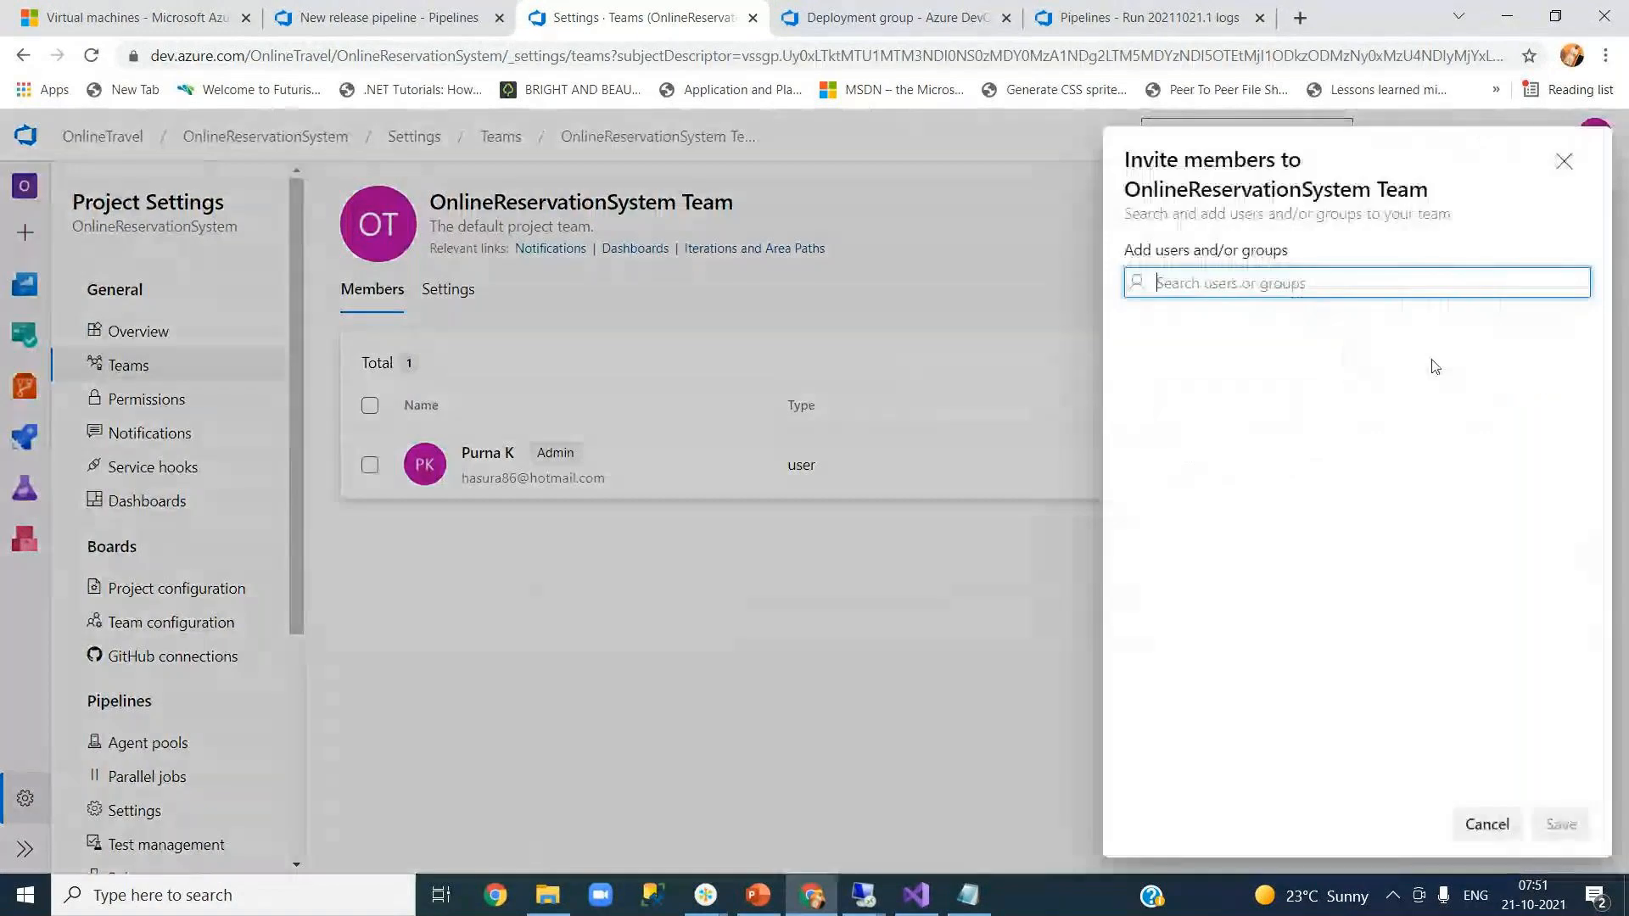
pyautogui.hotkey('ctrl', 'v')
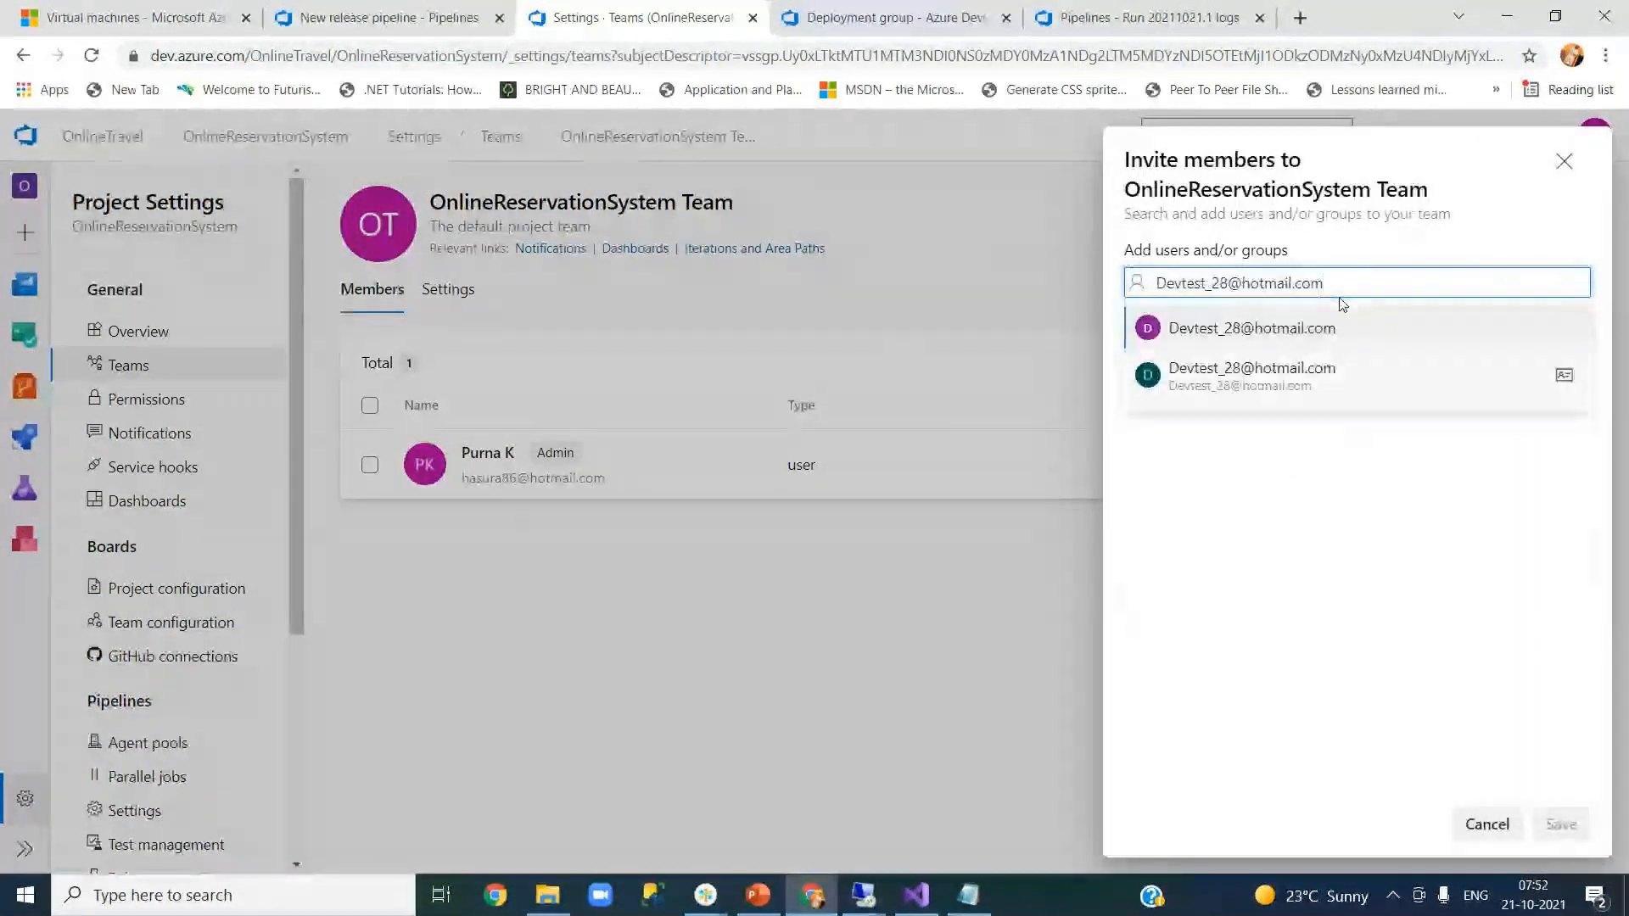
pyautogui.click(1294, 379)
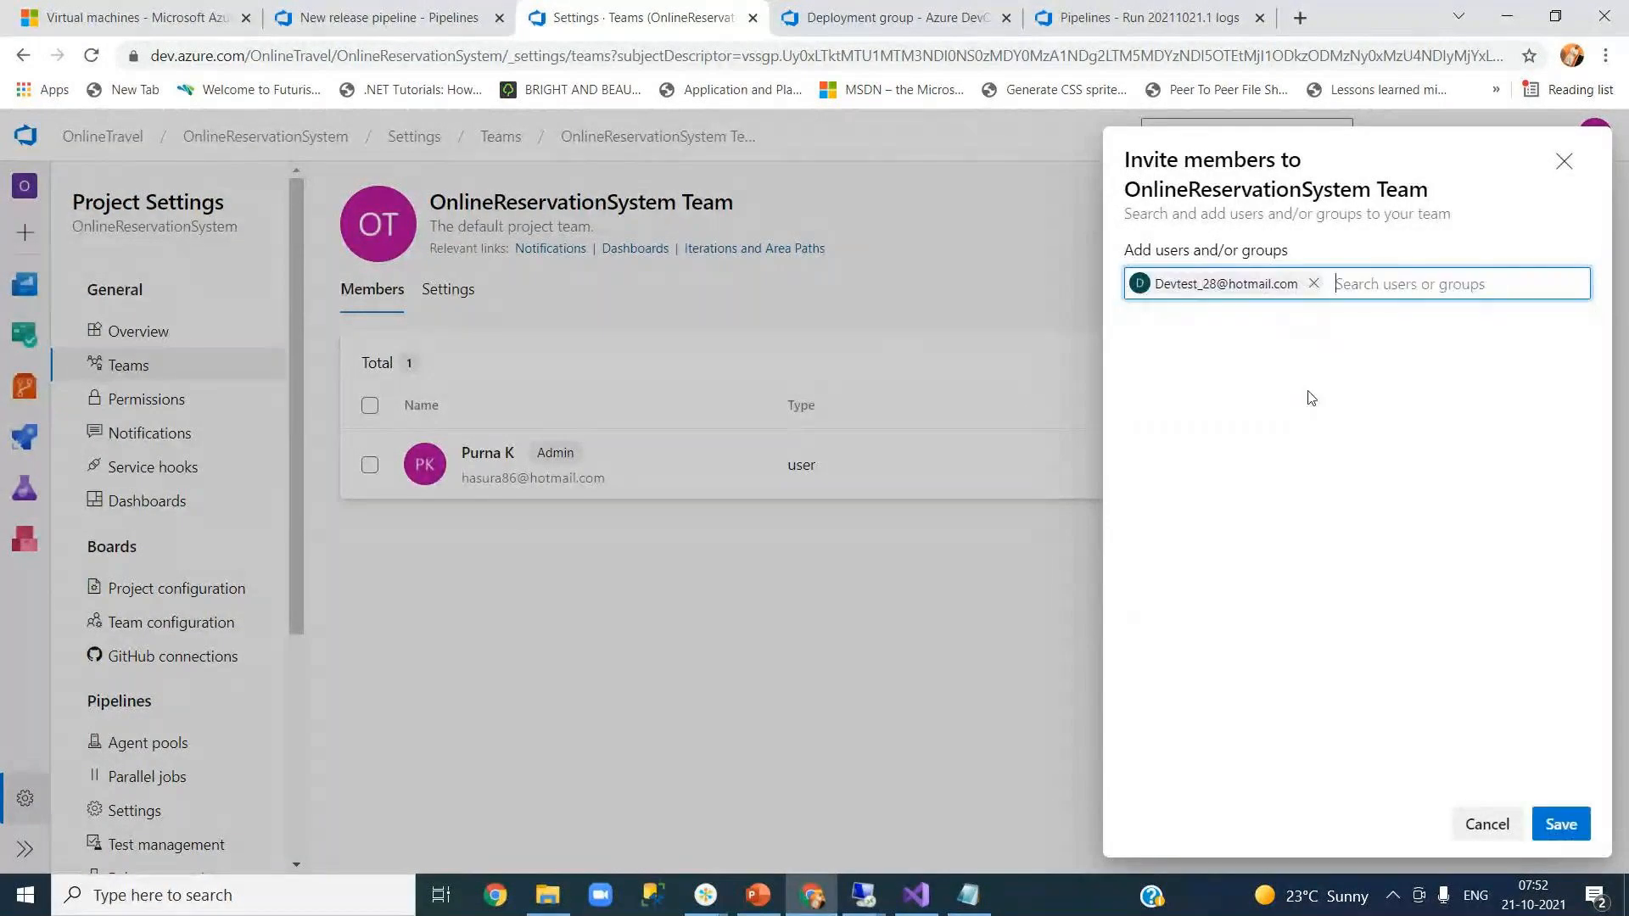
pyautogui.click(1559, 824)
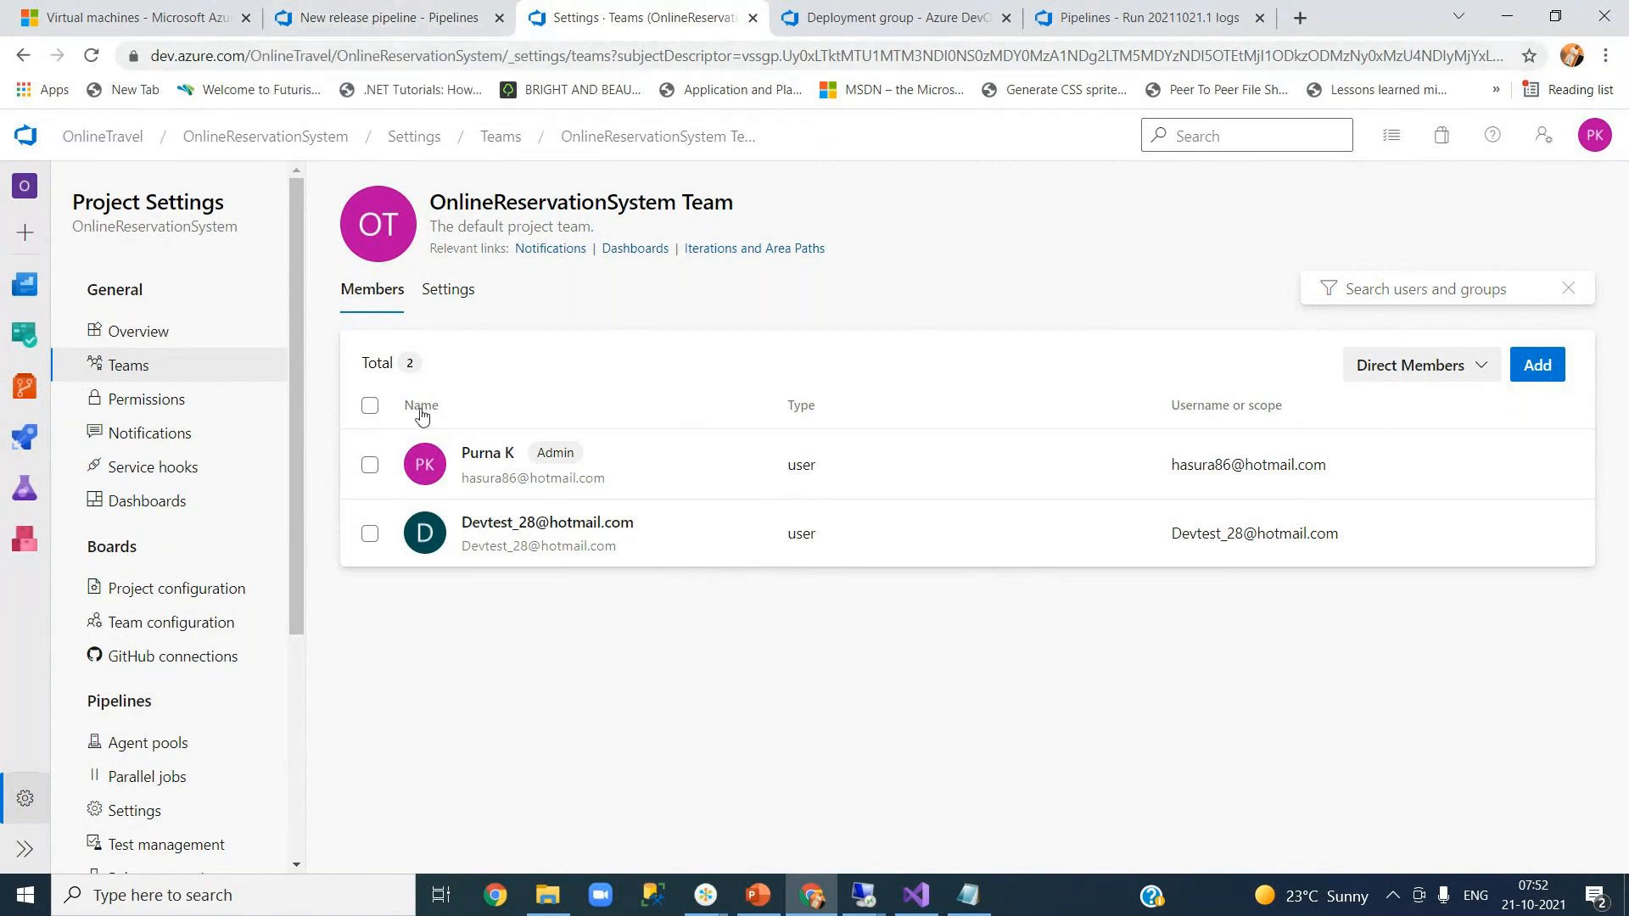
# - Add the test user as an approver in the Production pre-deployment conditions
pyautogui.click(849, 24)
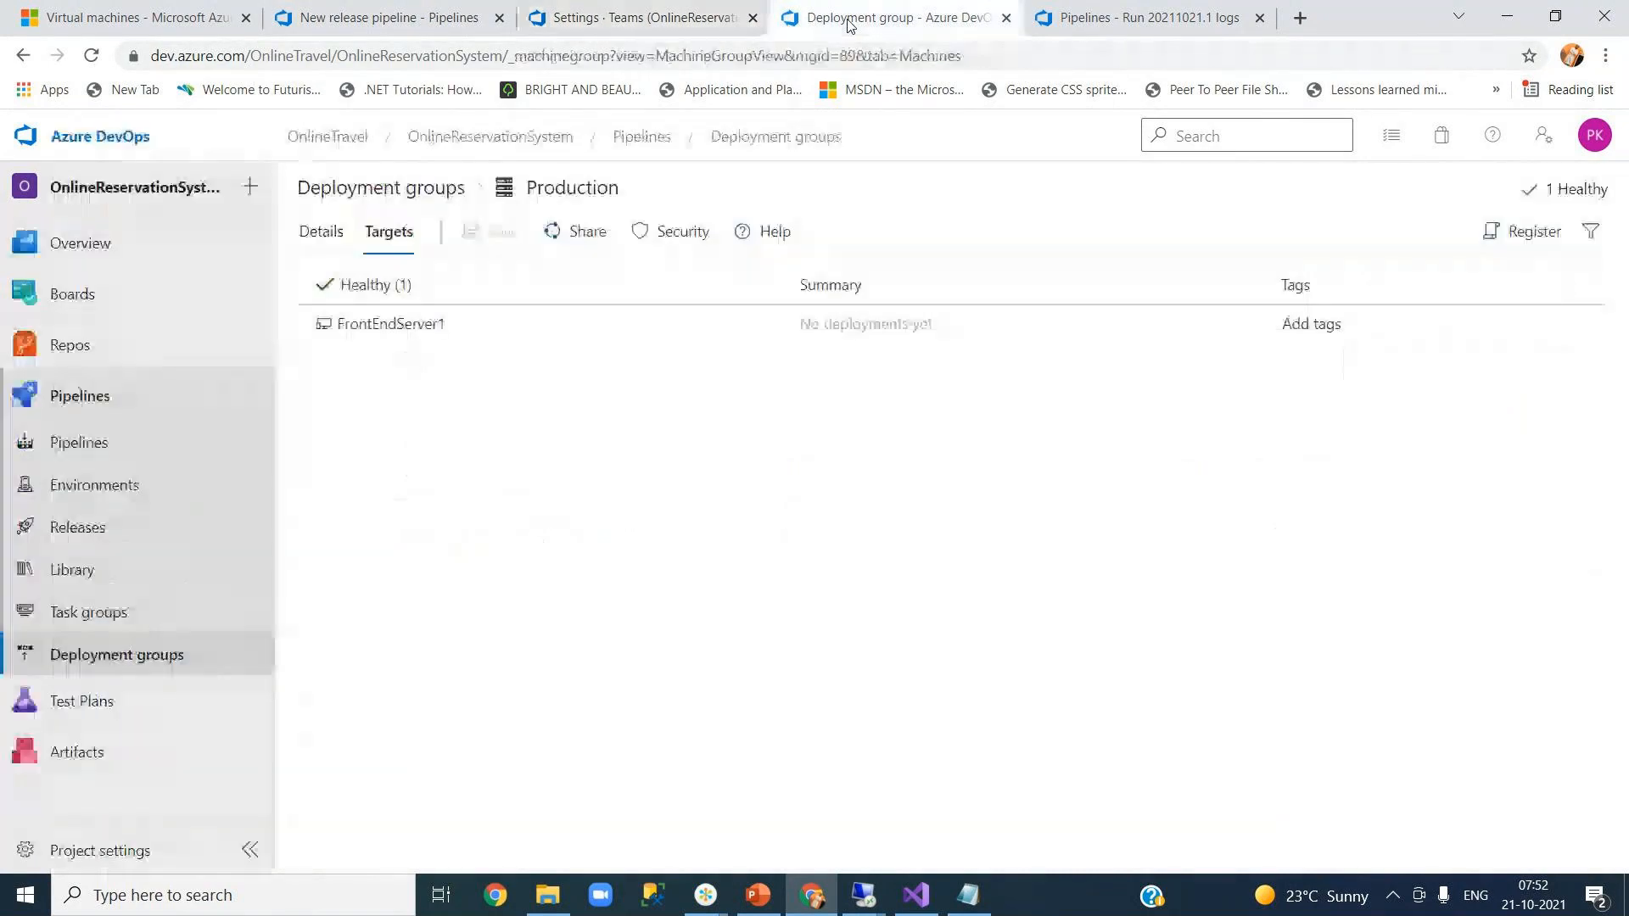
pyautogui.click(347, 28)
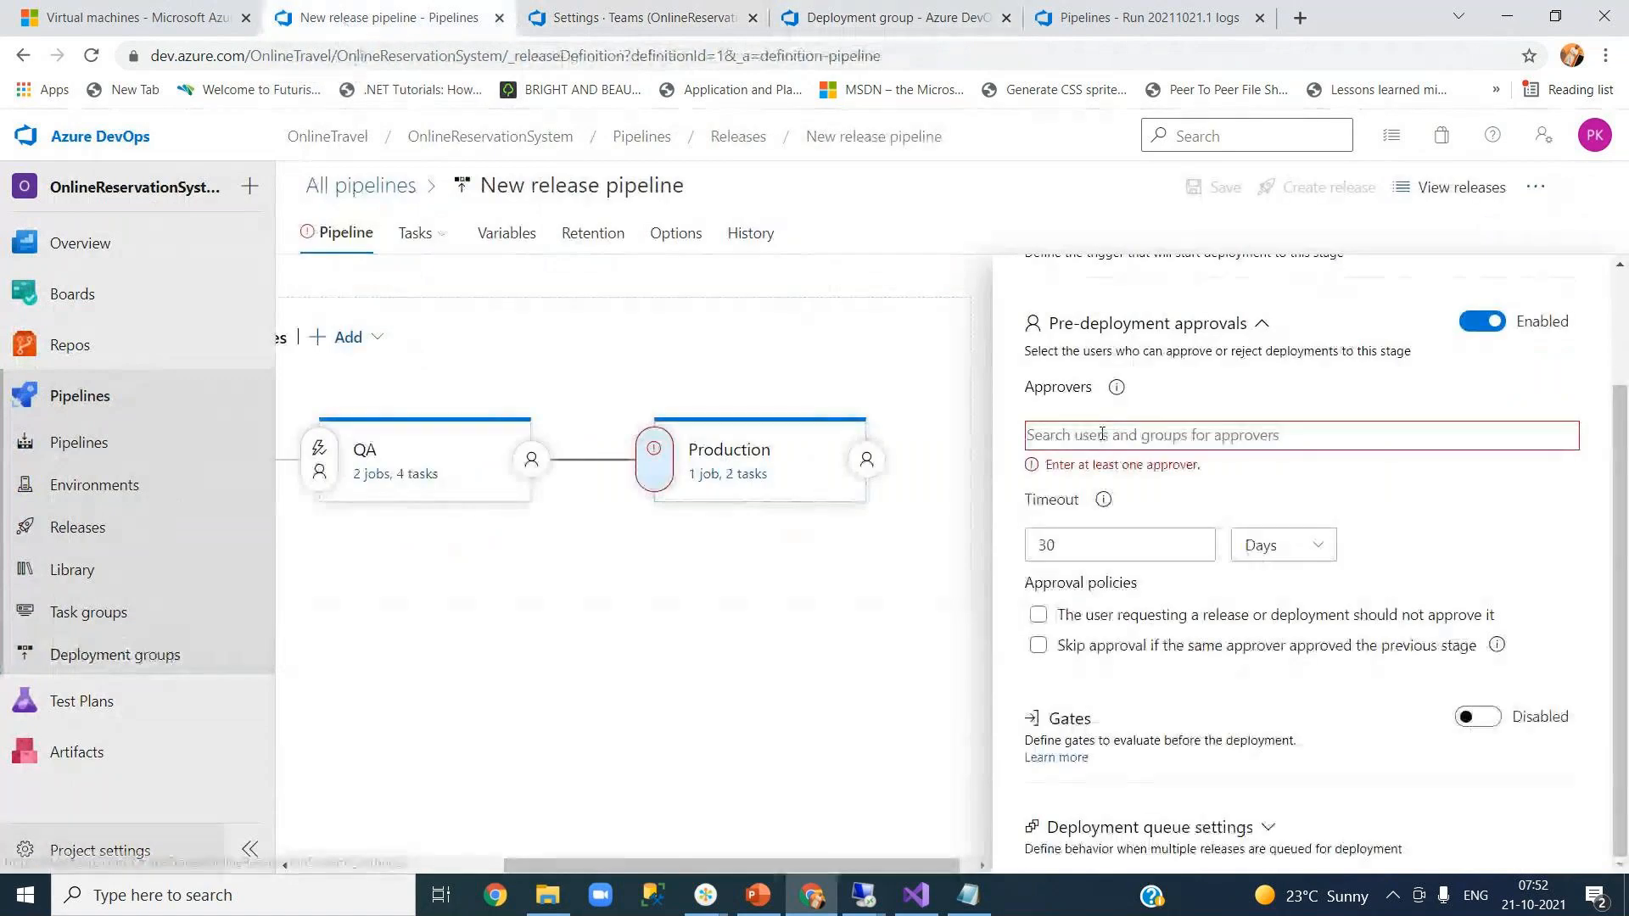
pyautogui.click(1102, 434)
pyautogui.hotkey('ctrl', 'v')
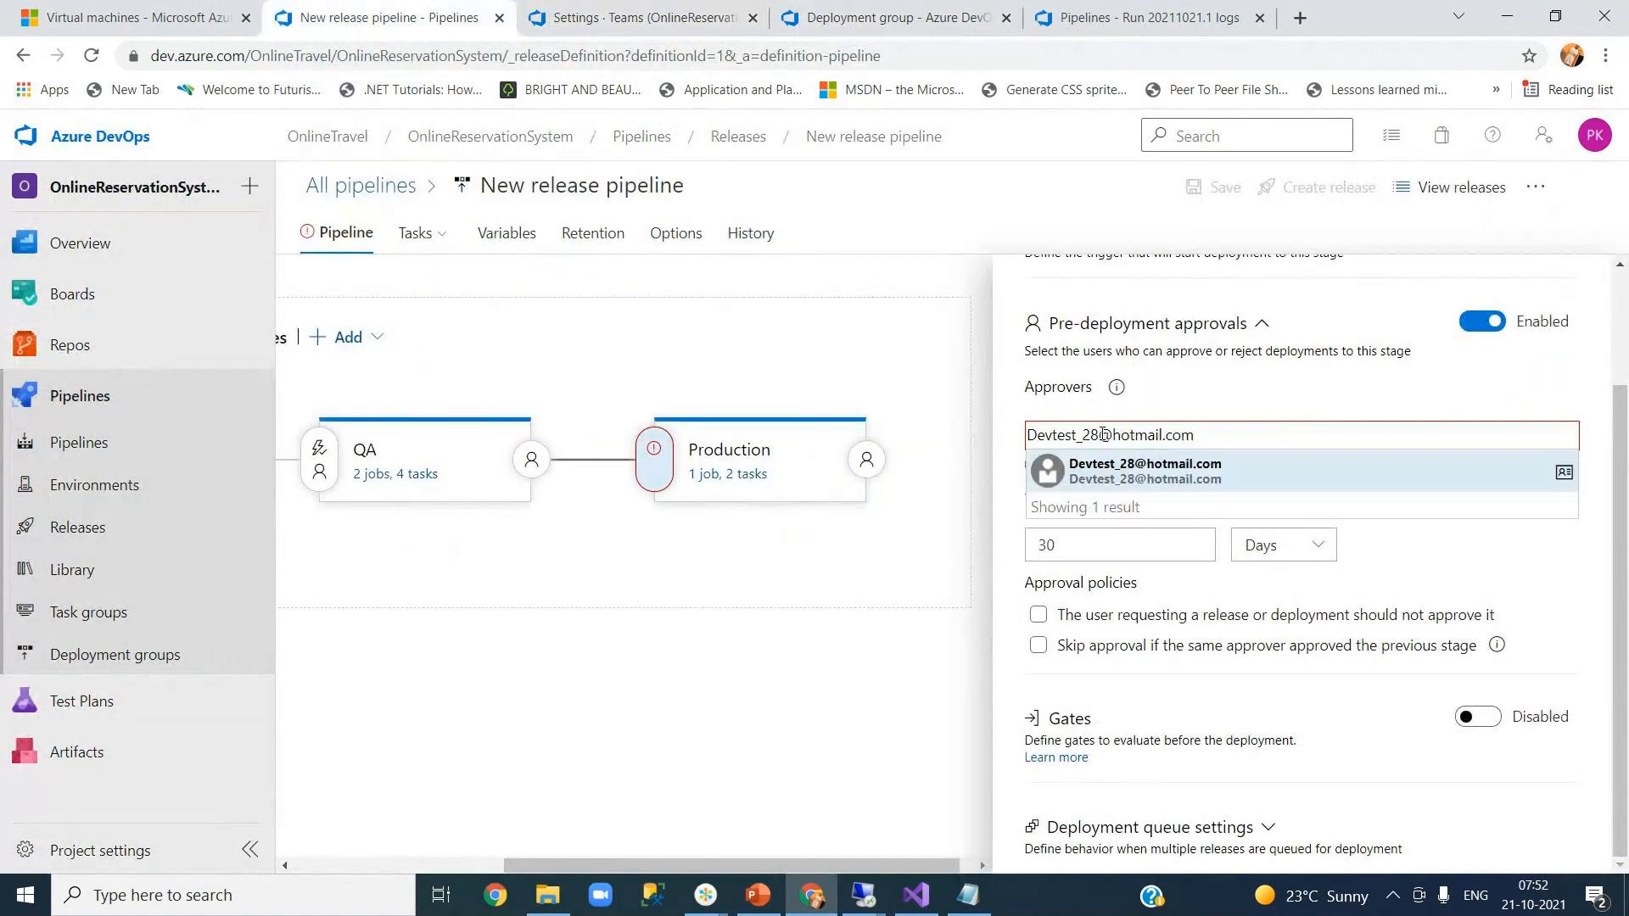
pyautogui.click(1181, 481)
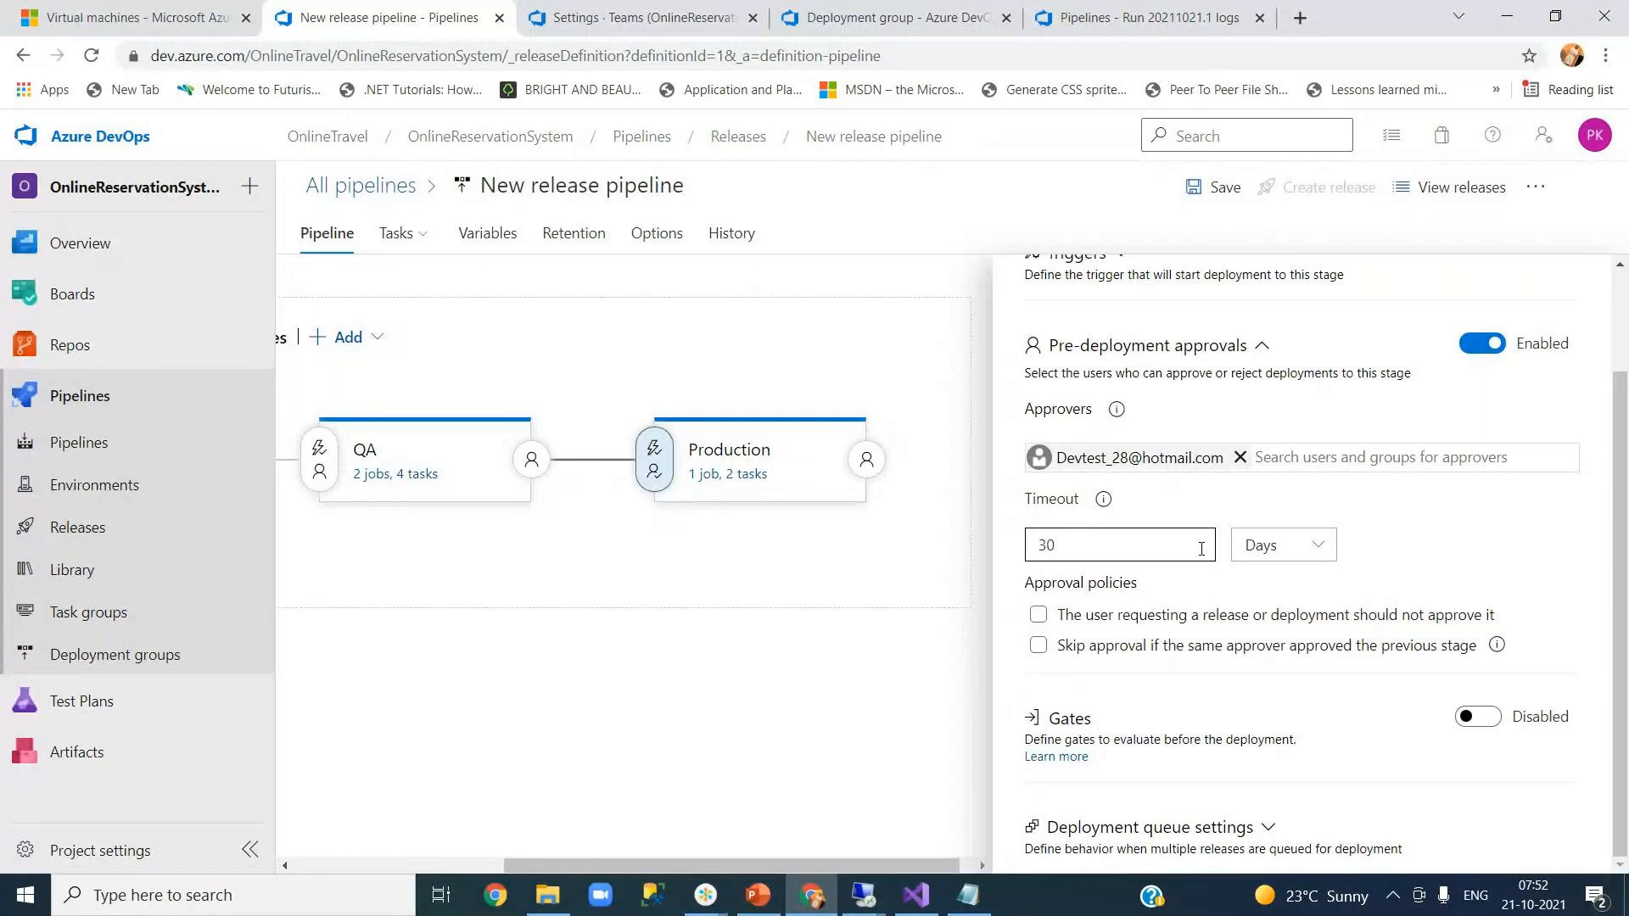
# - Set the approval timeout to 10 Minutes
pyautogui.click(1275, 553)
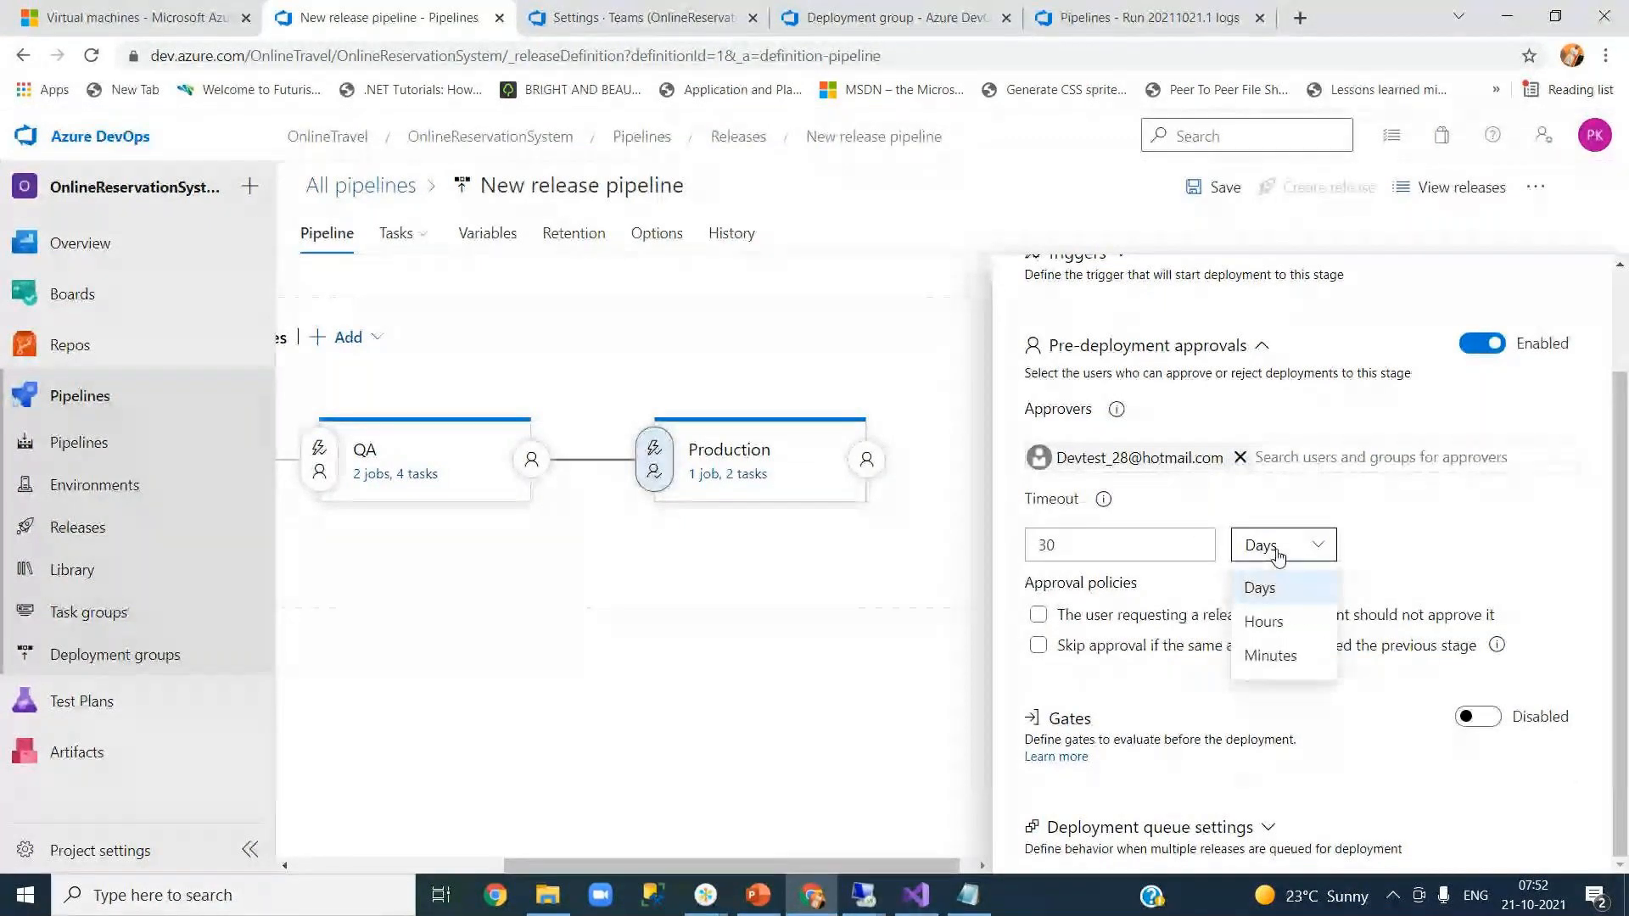
pyautogui.click(1281, 655)
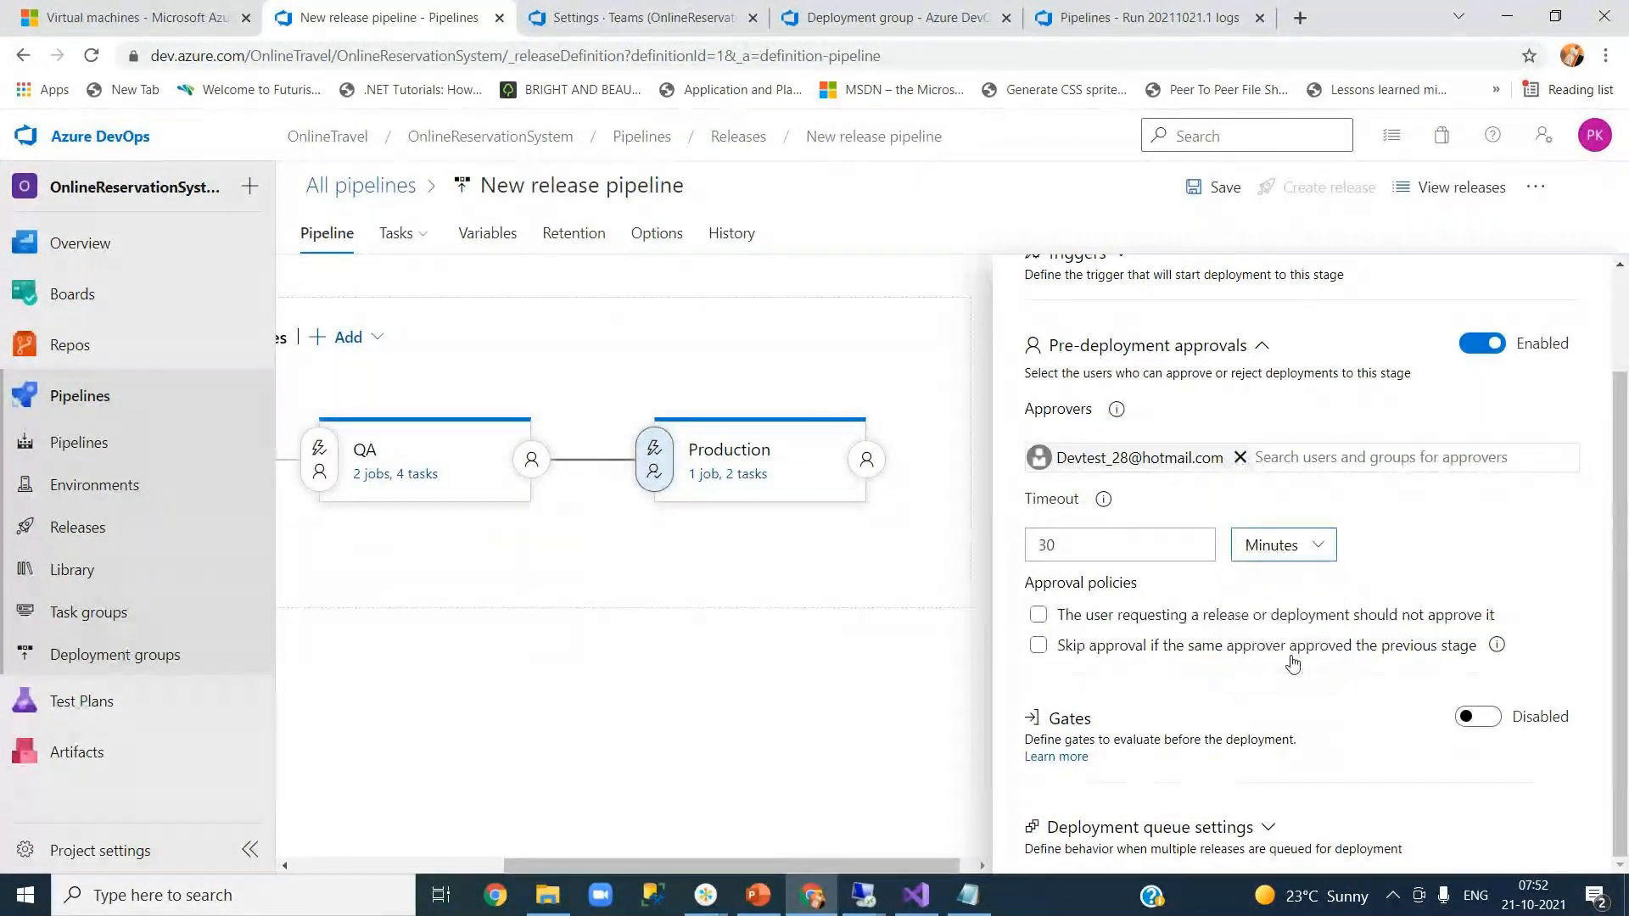
pyautogui.doubleClick(1068, 548)
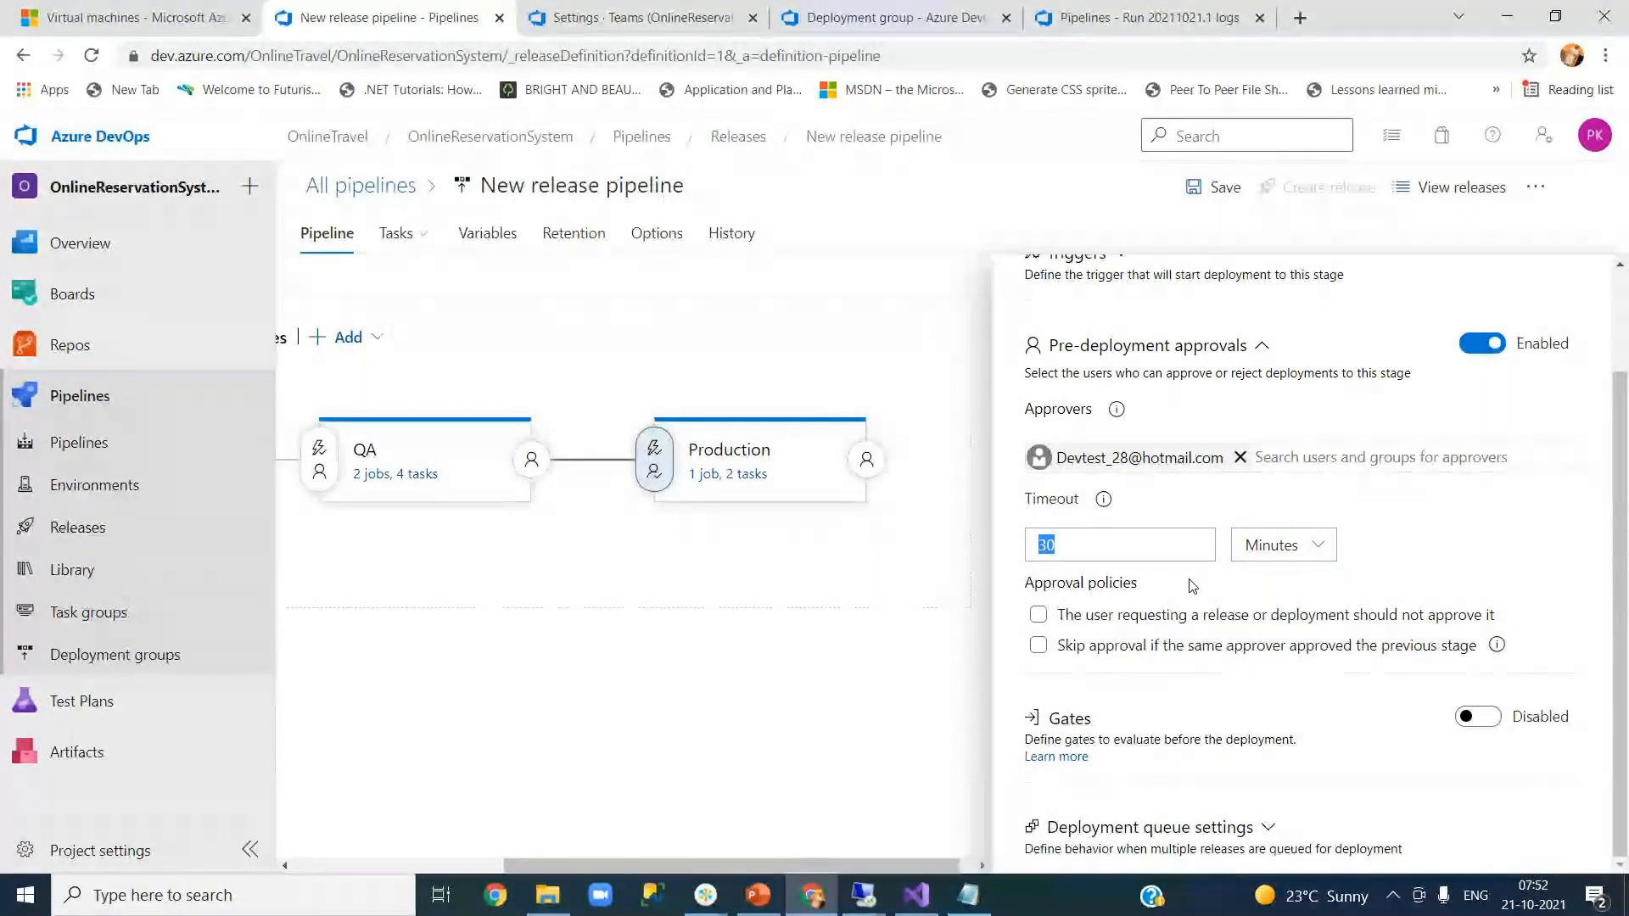
pyautogui.write('10')
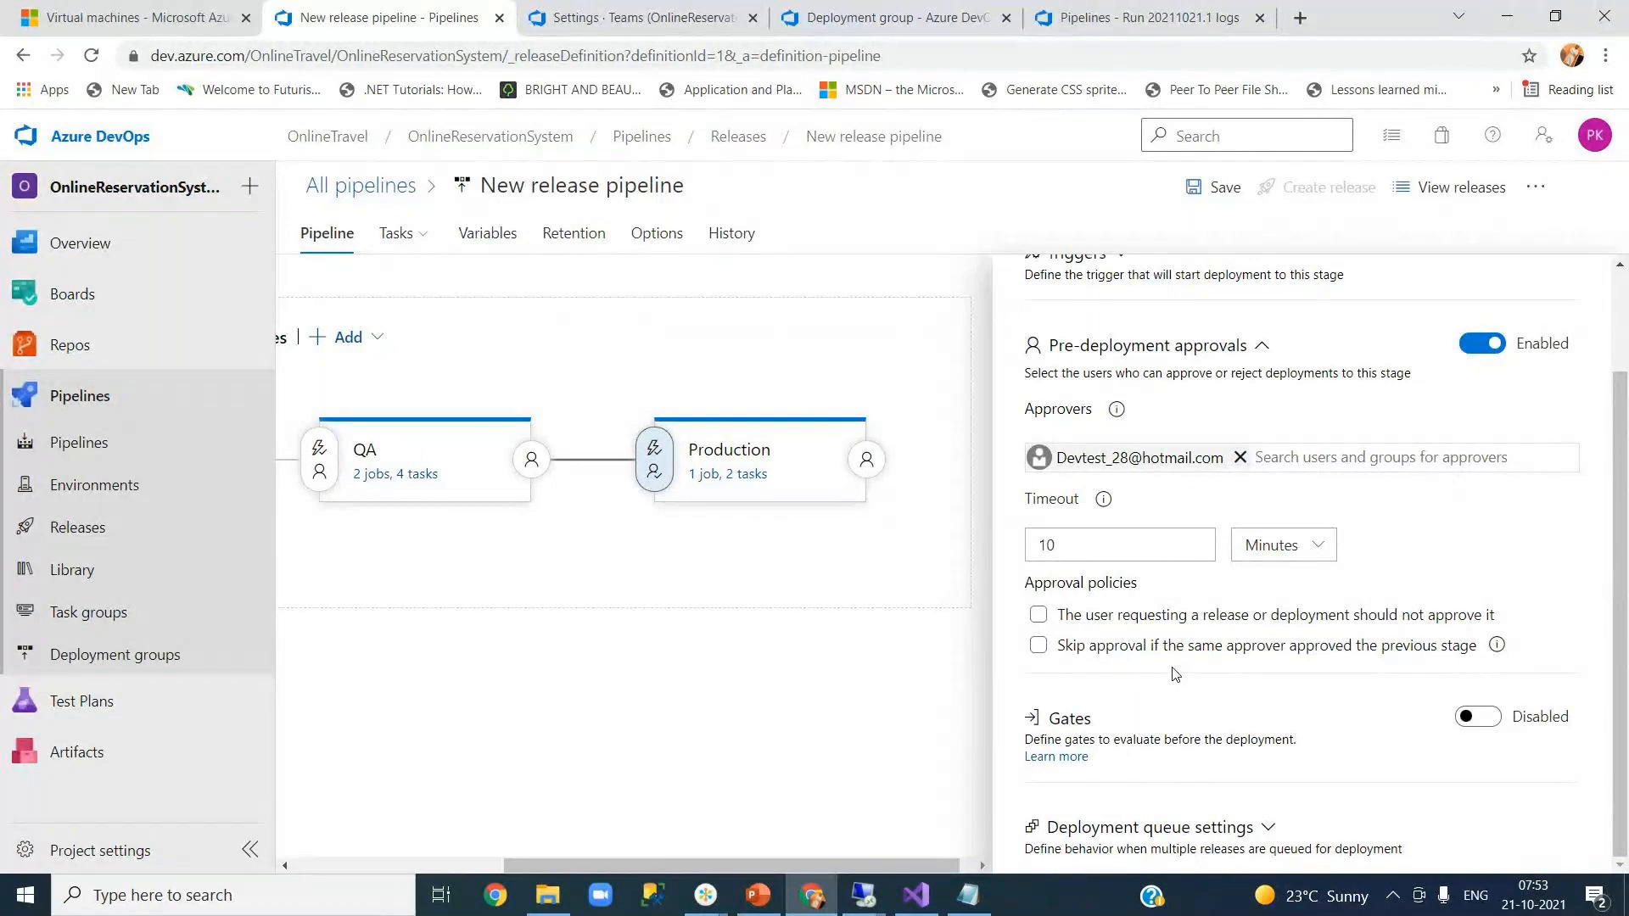
# - Tick 'The user requesting a release or deployment should not approve it' under Approval policies
pyautogui.click(1038, 615)
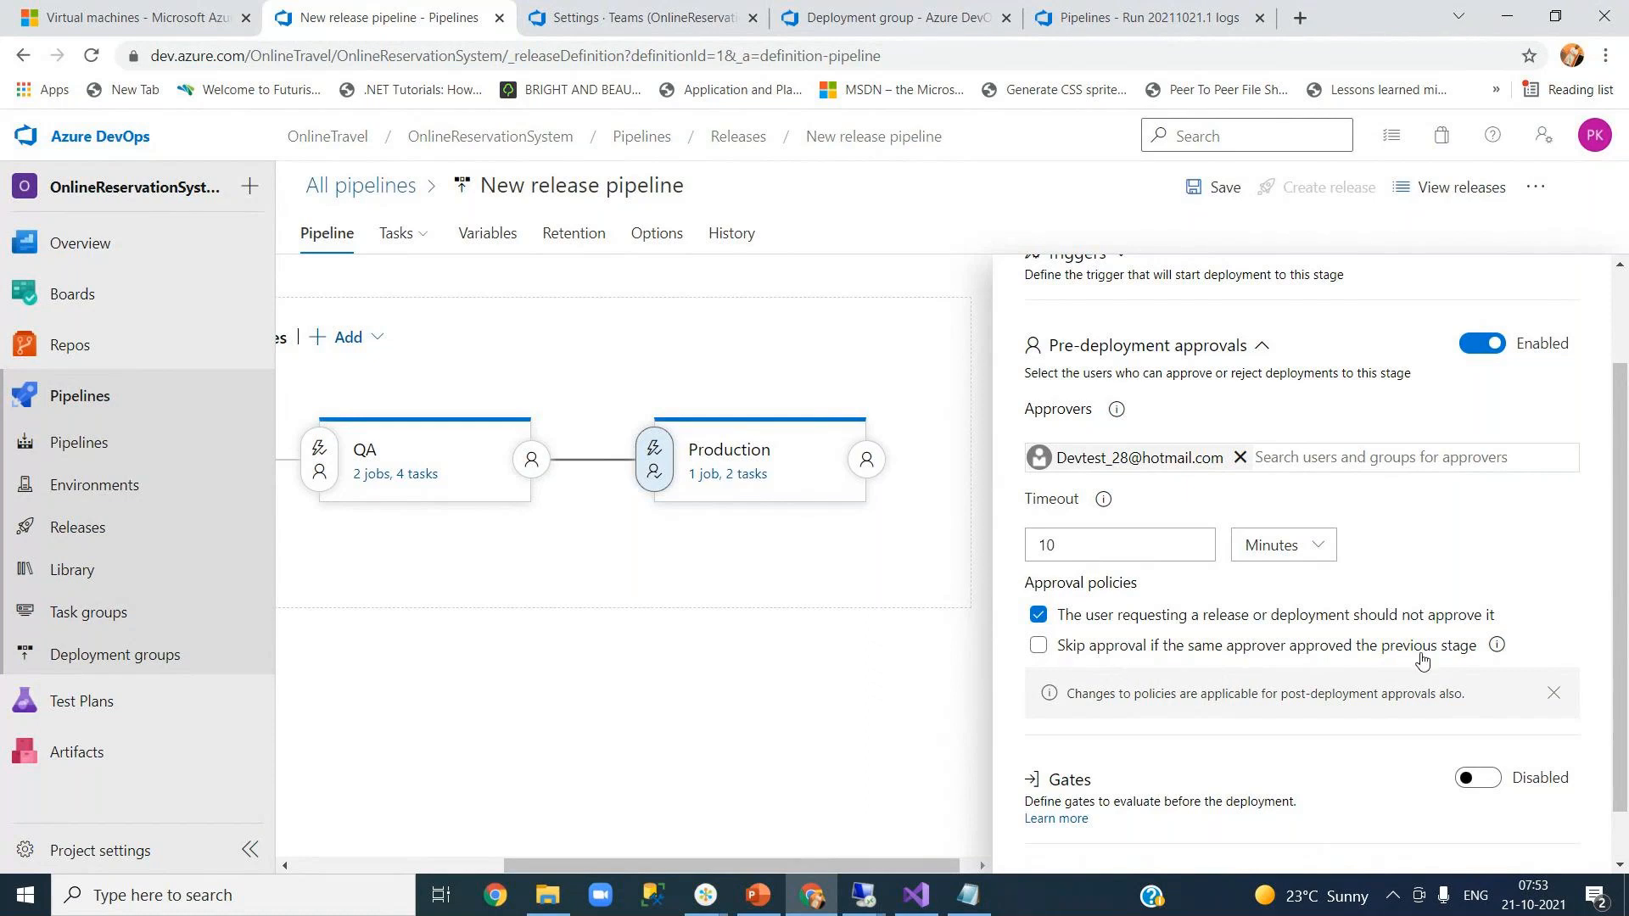
pyautogui.scroll(-2, 1620, 660)
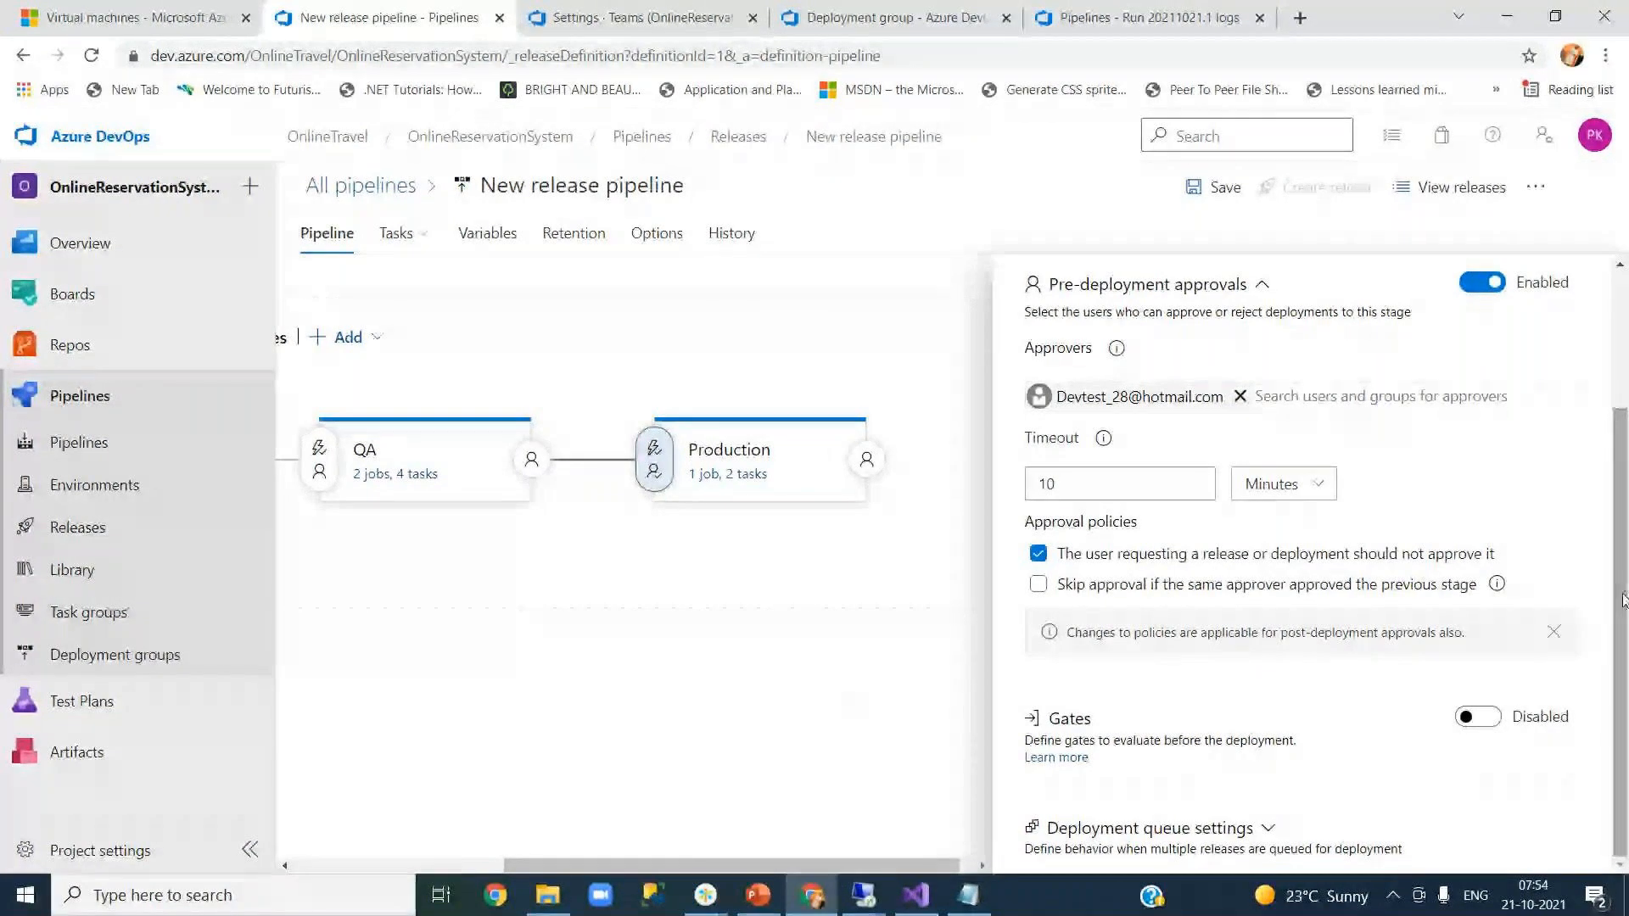
pyautogui.scroll(2, 1625, 598)
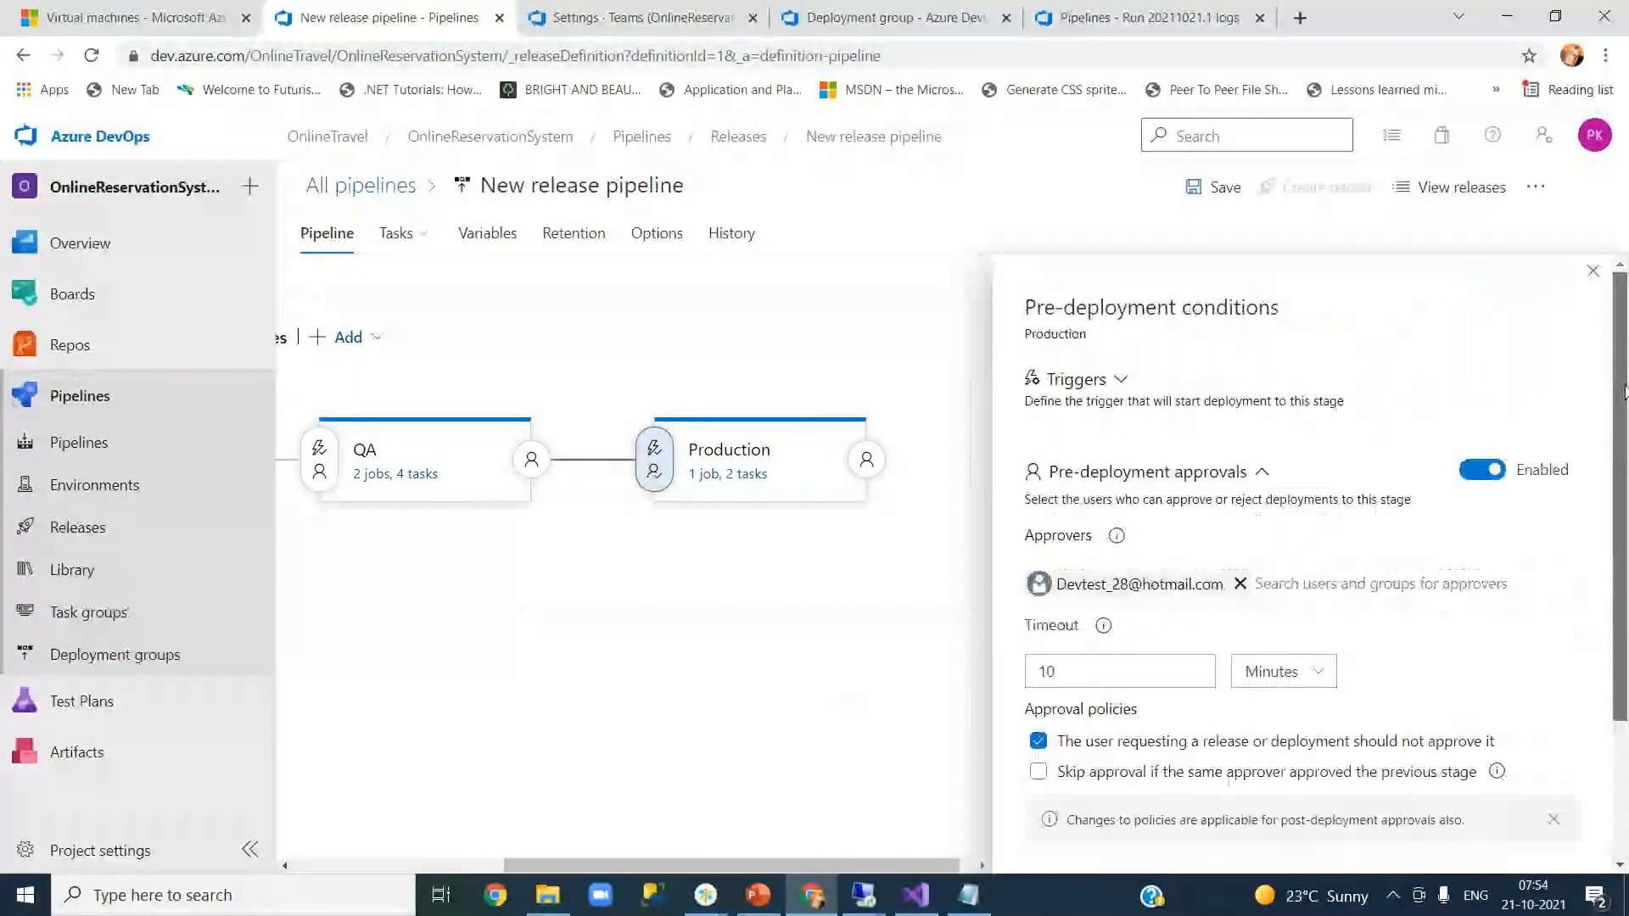
# - Close the Production pre-deployment conditions and glance over the team members and build logs pages
pyautogui.click(1589, 280)
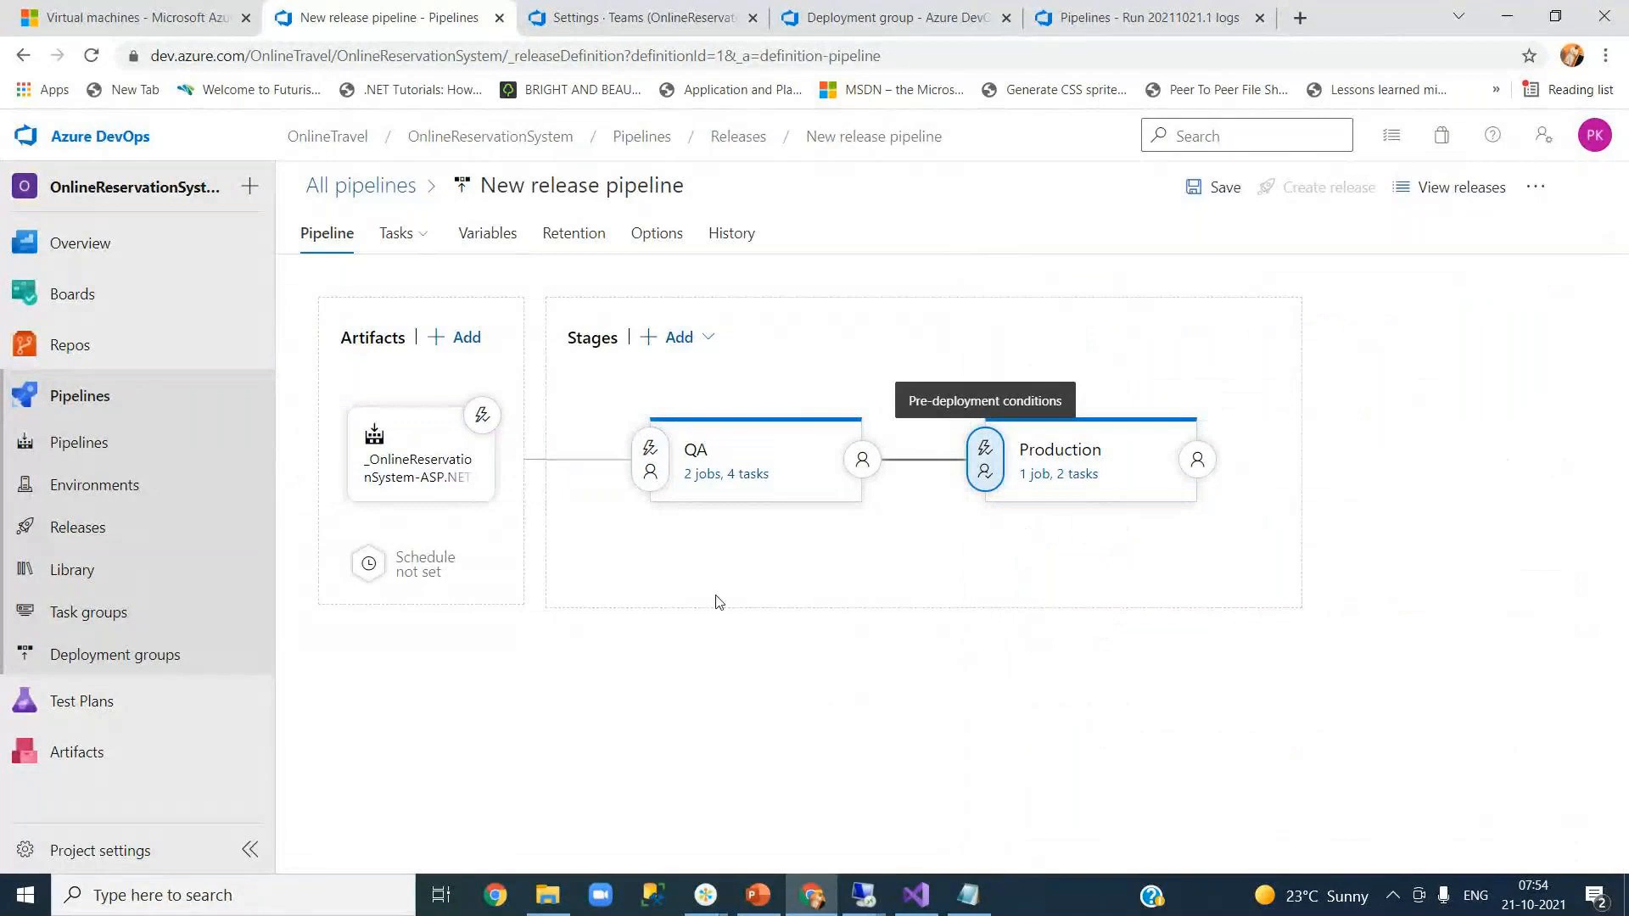
pyautogui.click(645, 18)
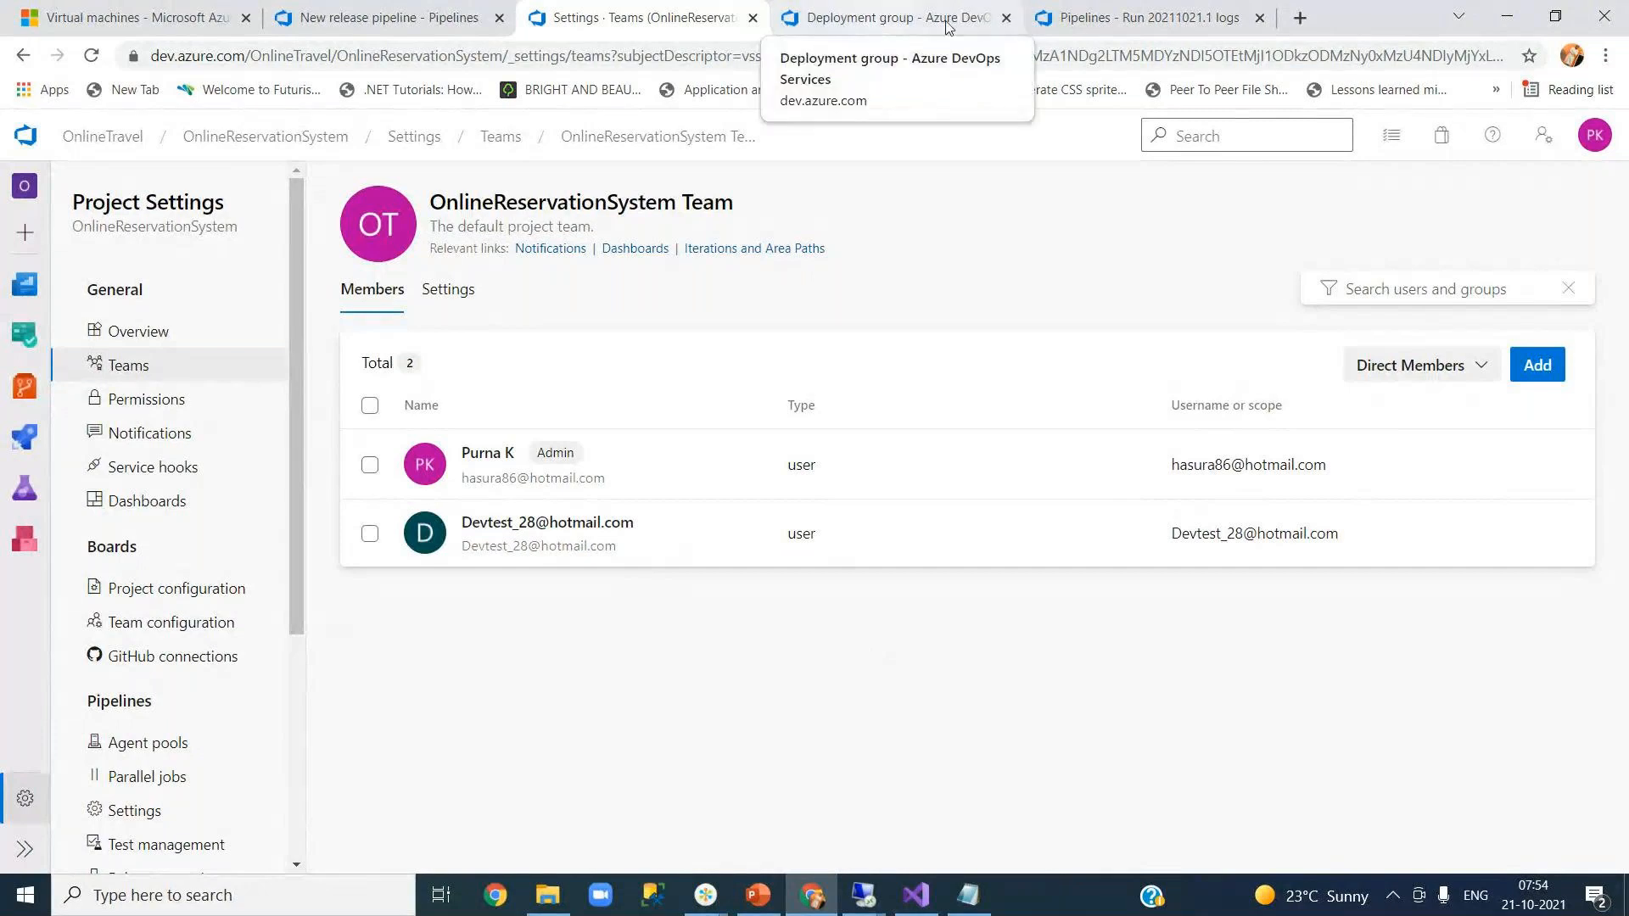
pyautogui.click(1107, 21)
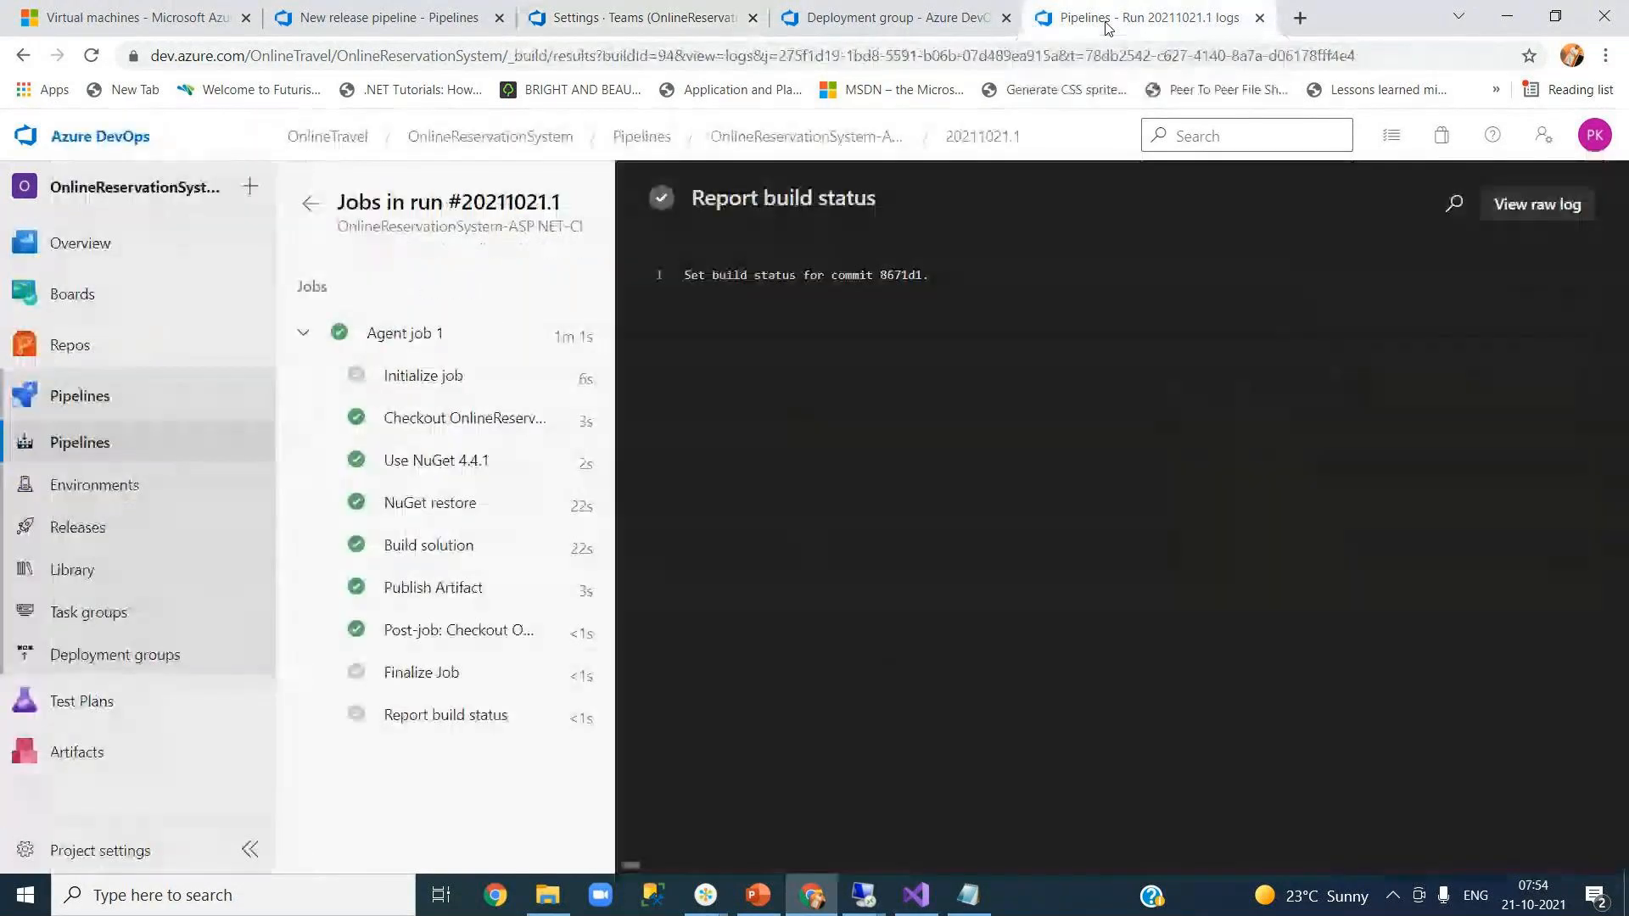
pyautogui.click(386, 18)
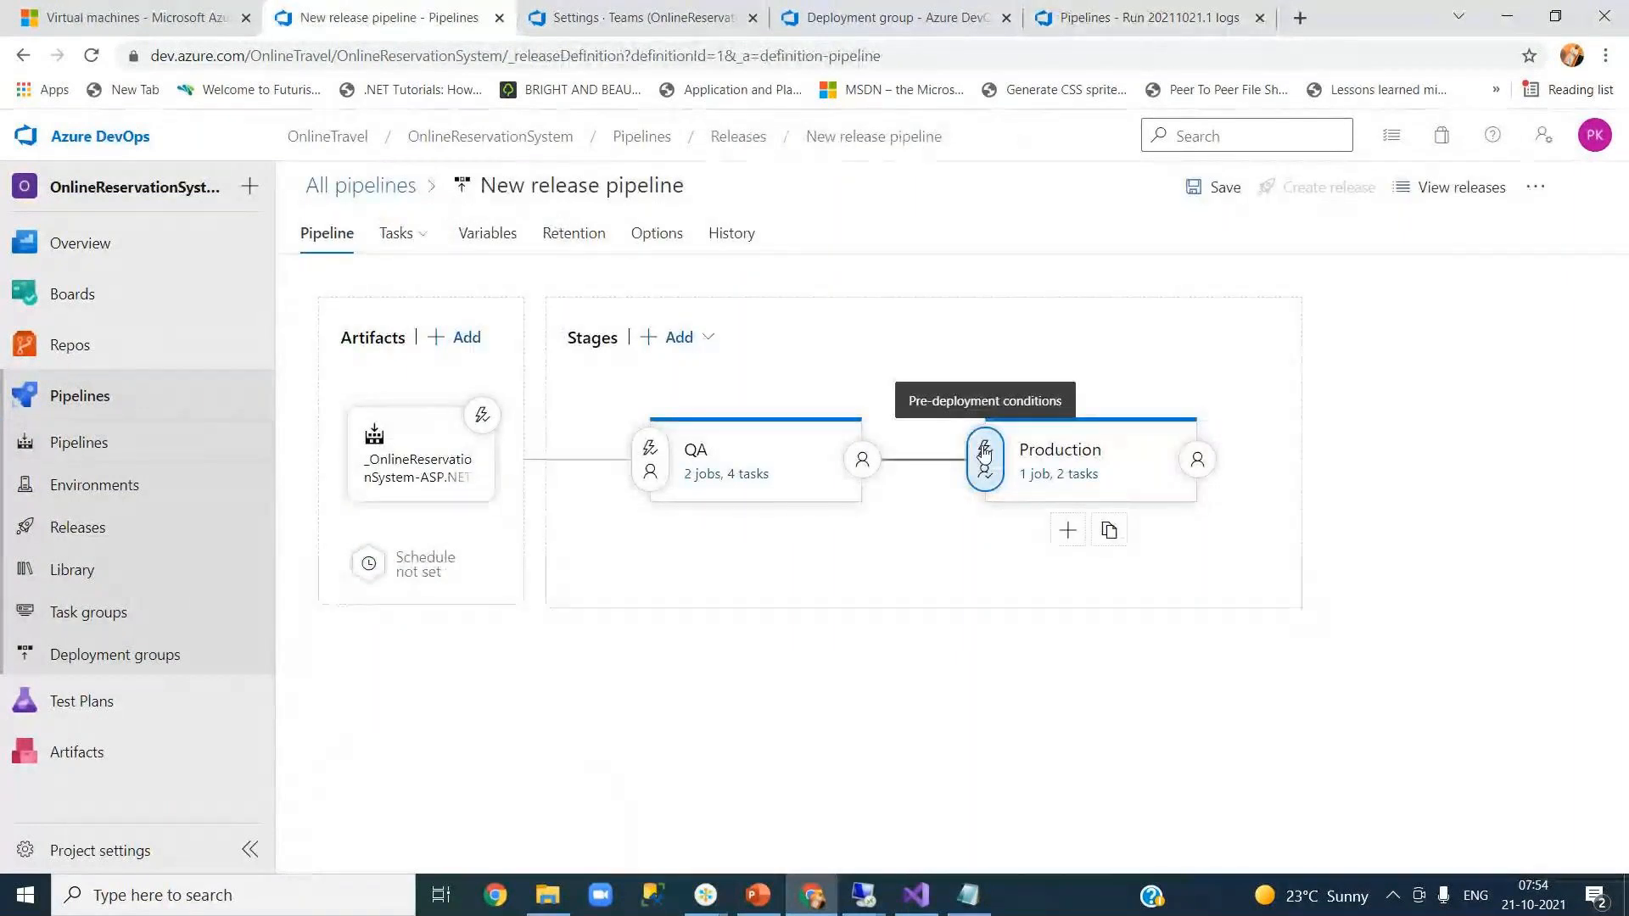
# - Inspect the Production Web Deployment job and its IIS Web App Manage and Deploy tasks
pyautogui.click(1072, 453)
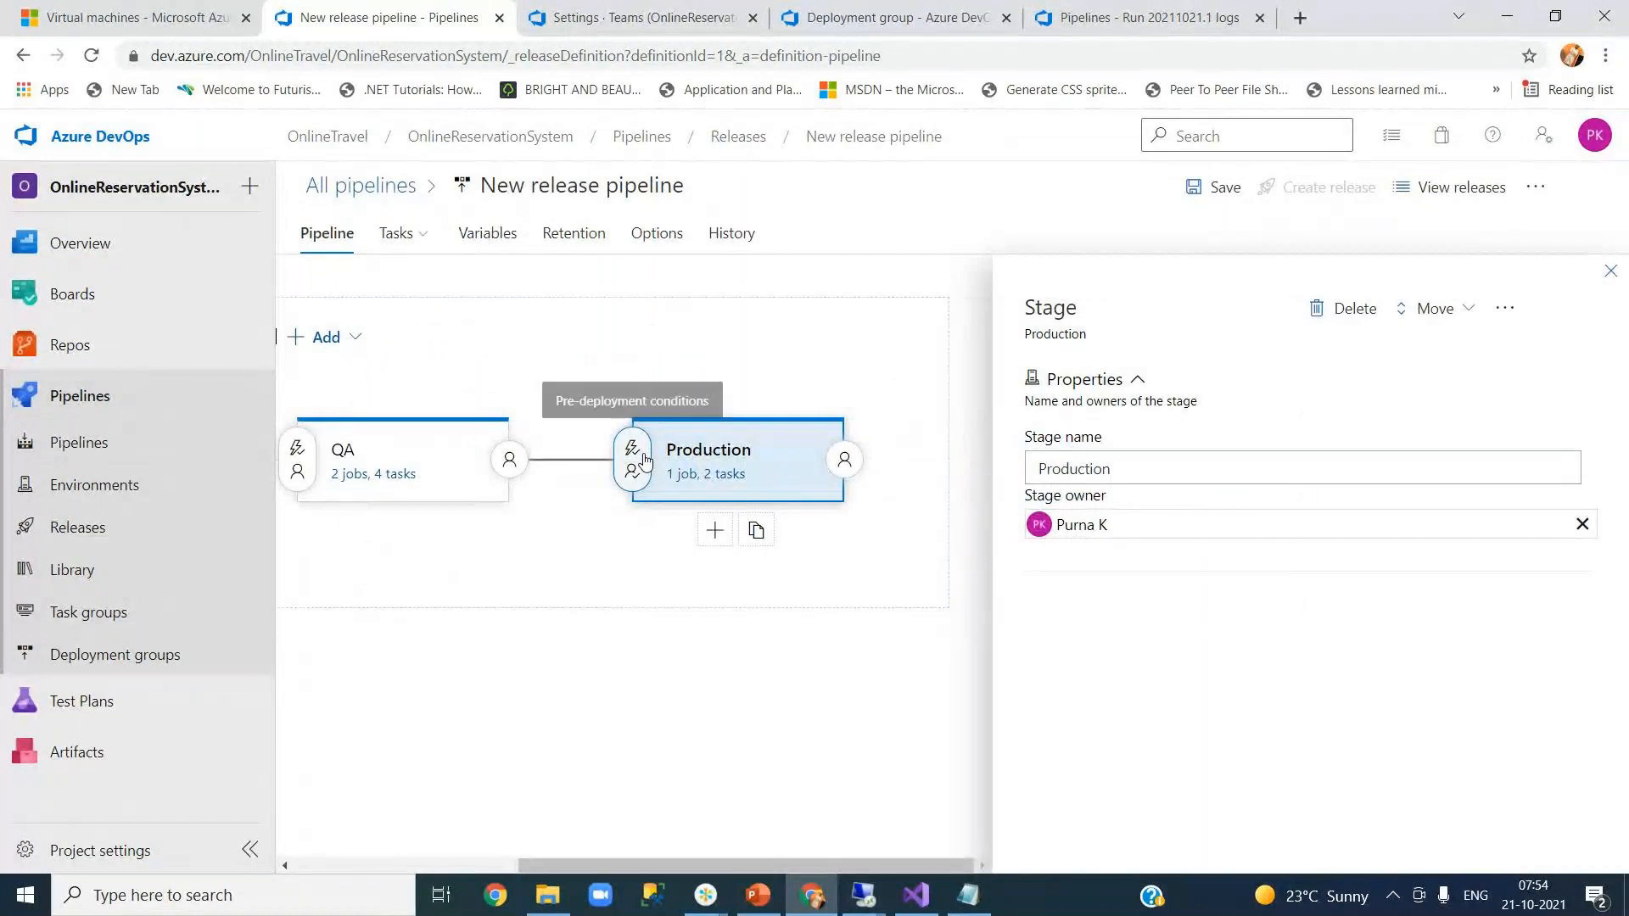
pyautogui.click(1610, 271)
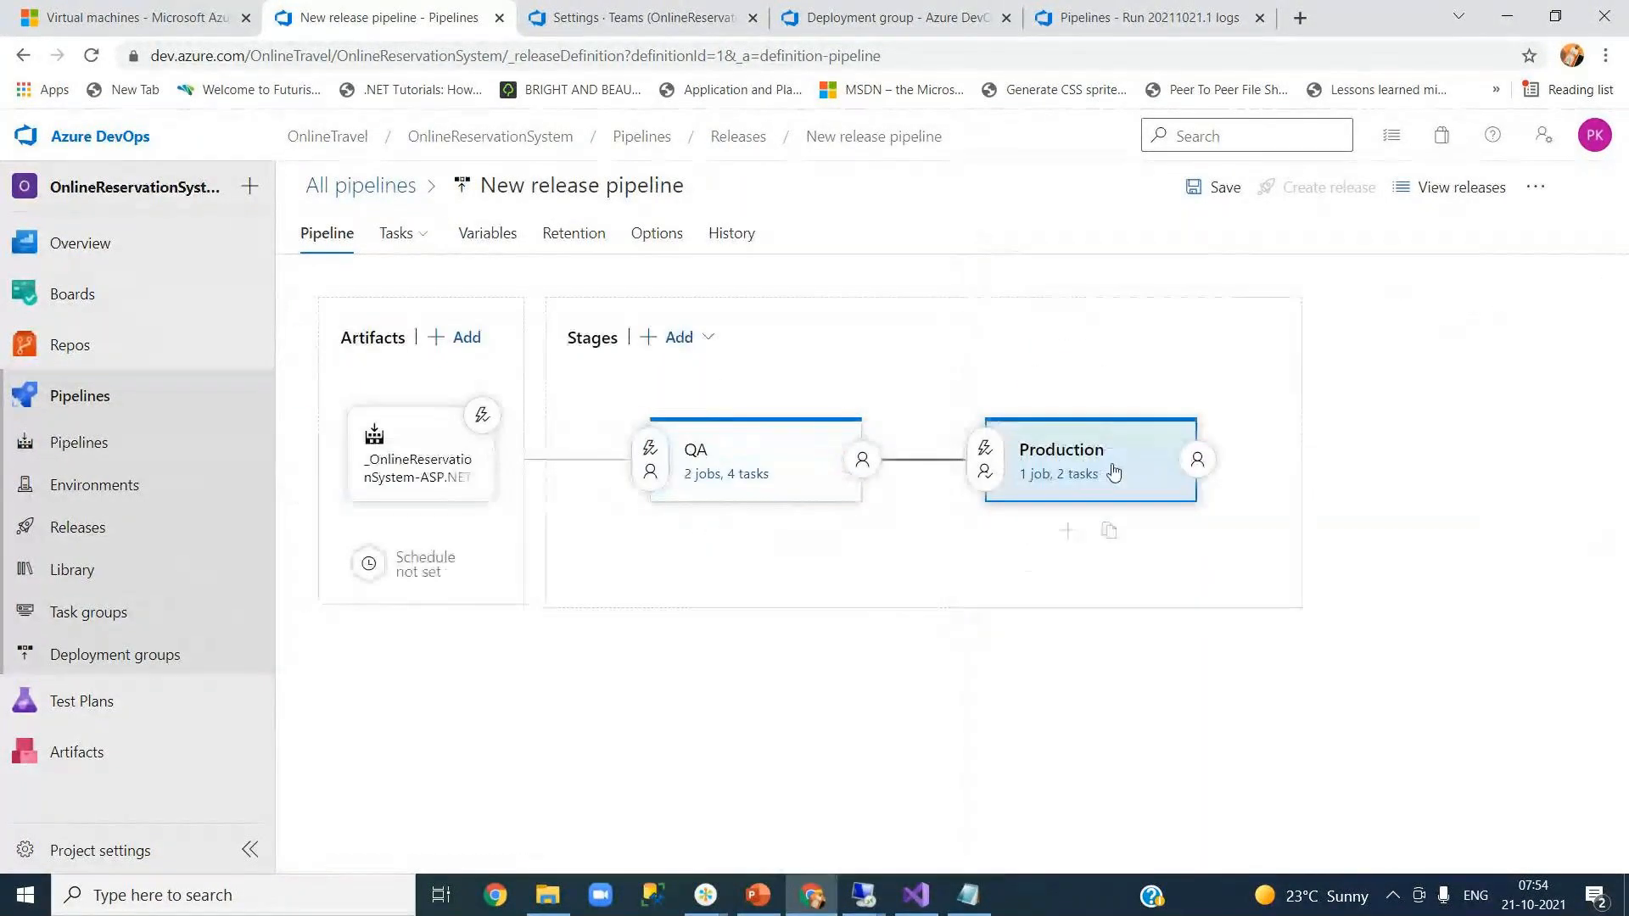
pyautogui.click(1073, 479)
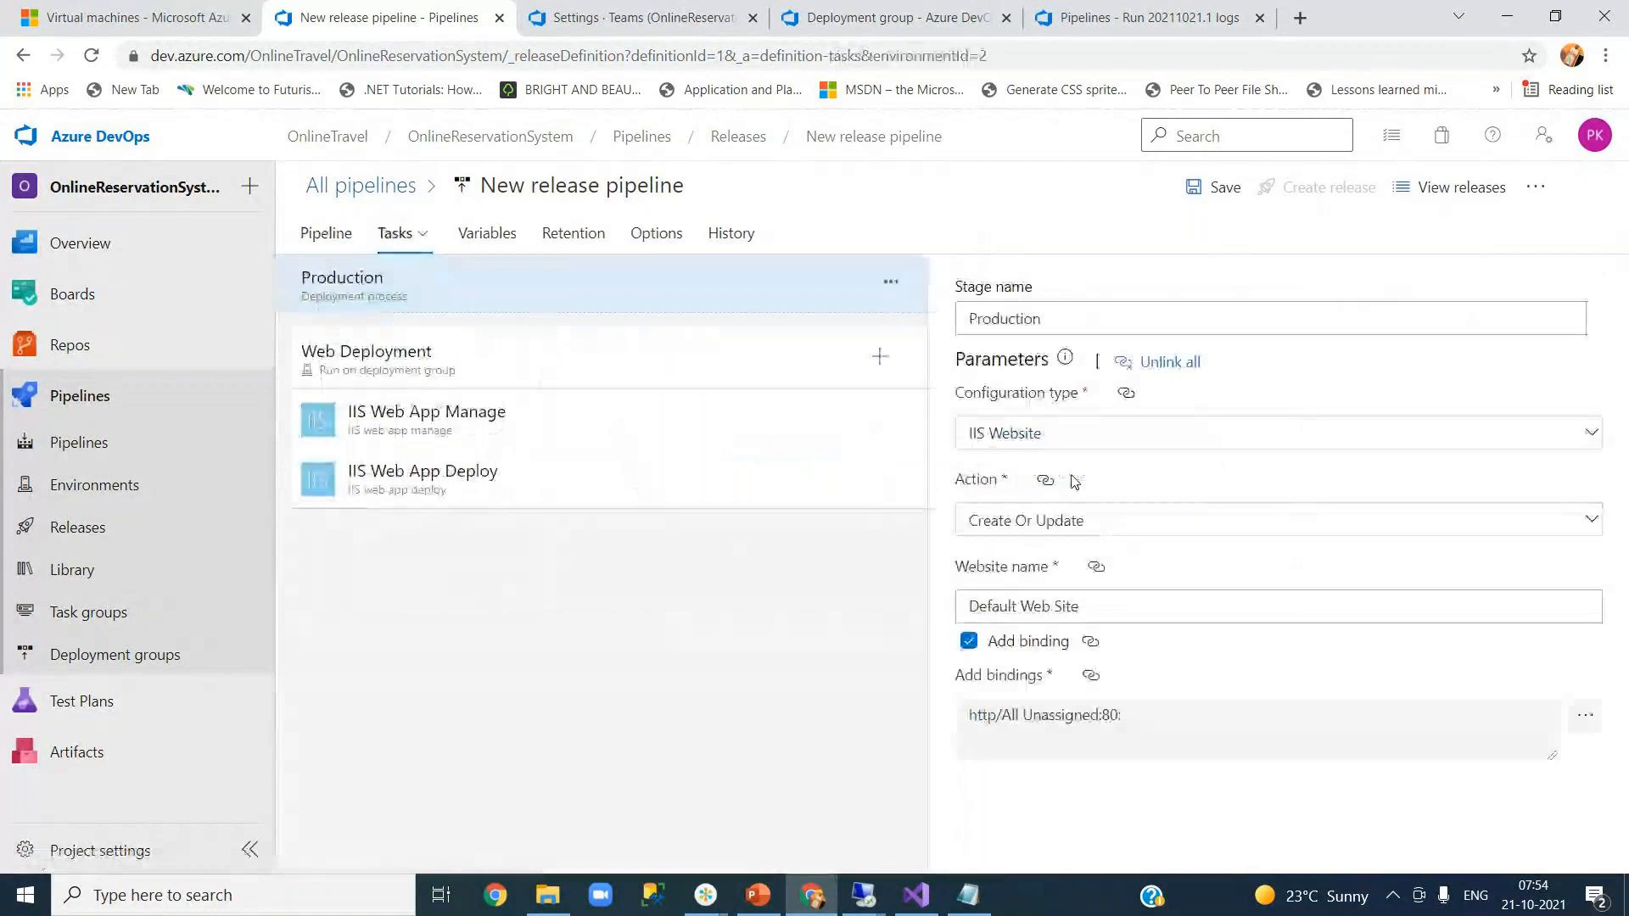
pyautogui.click(526, 365)
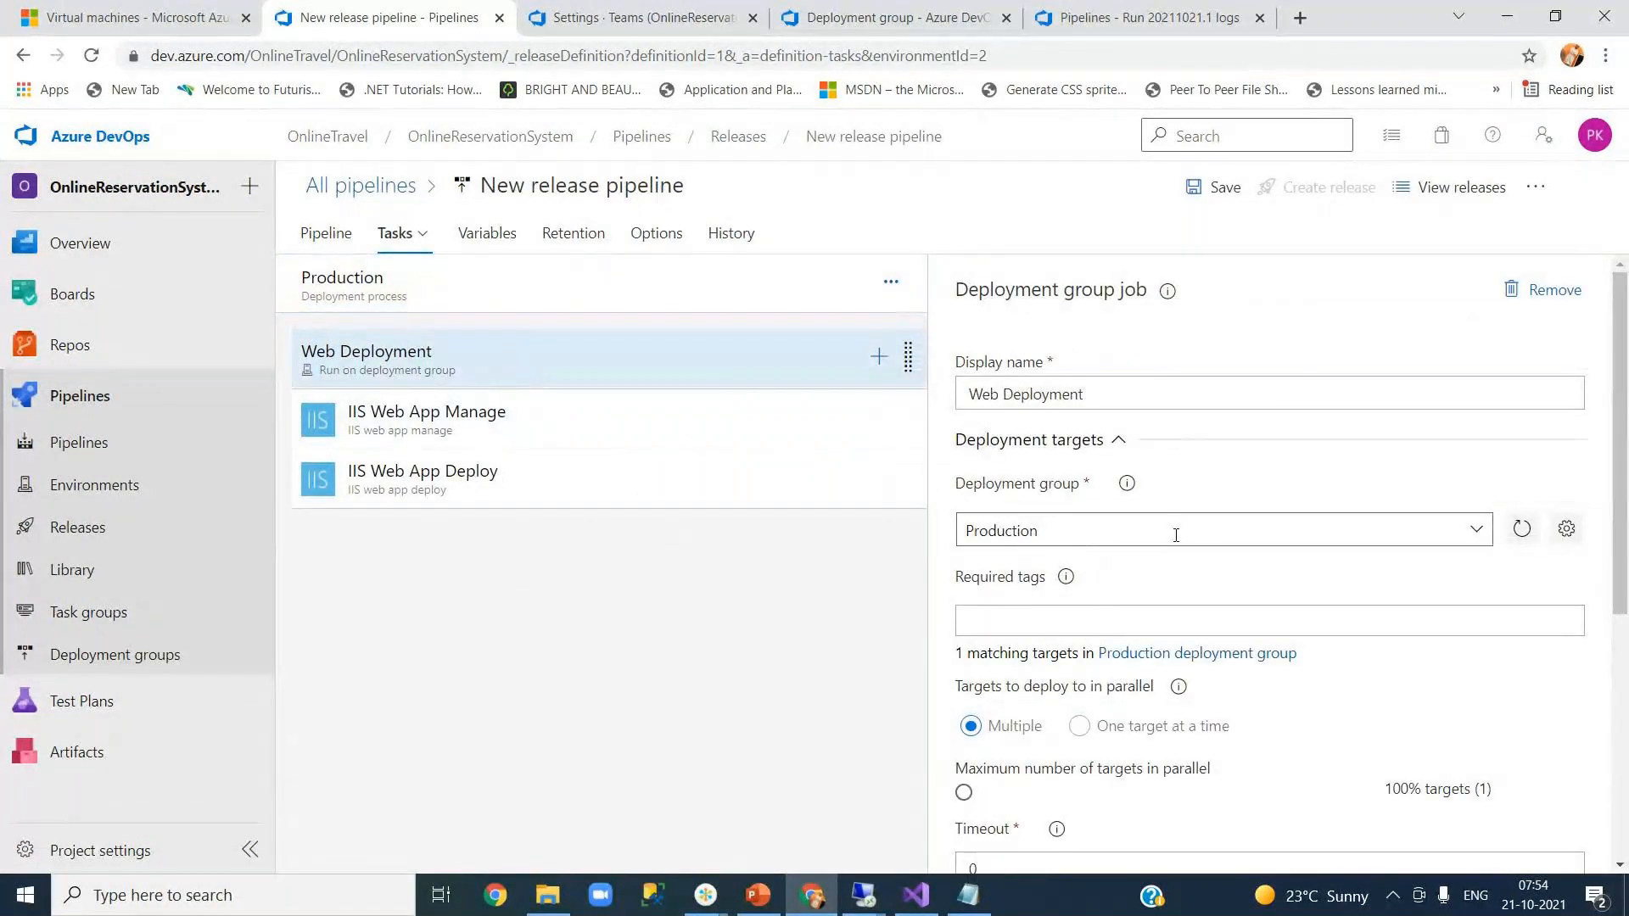
pyautogui.click(563, 444)
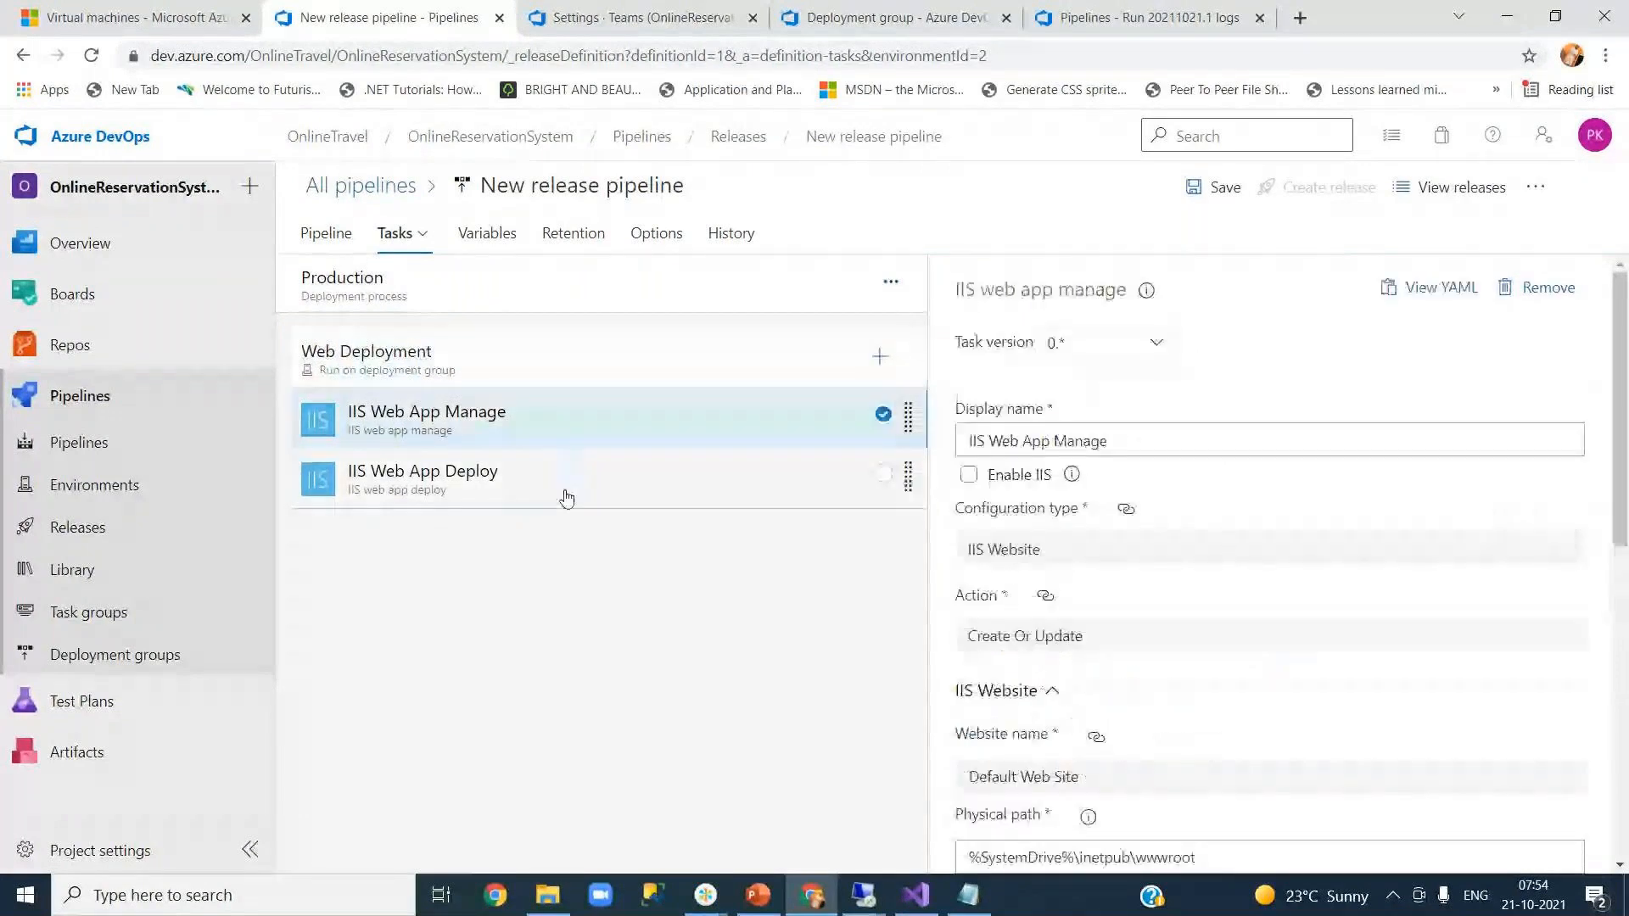
pyautogui.click(563, 497)
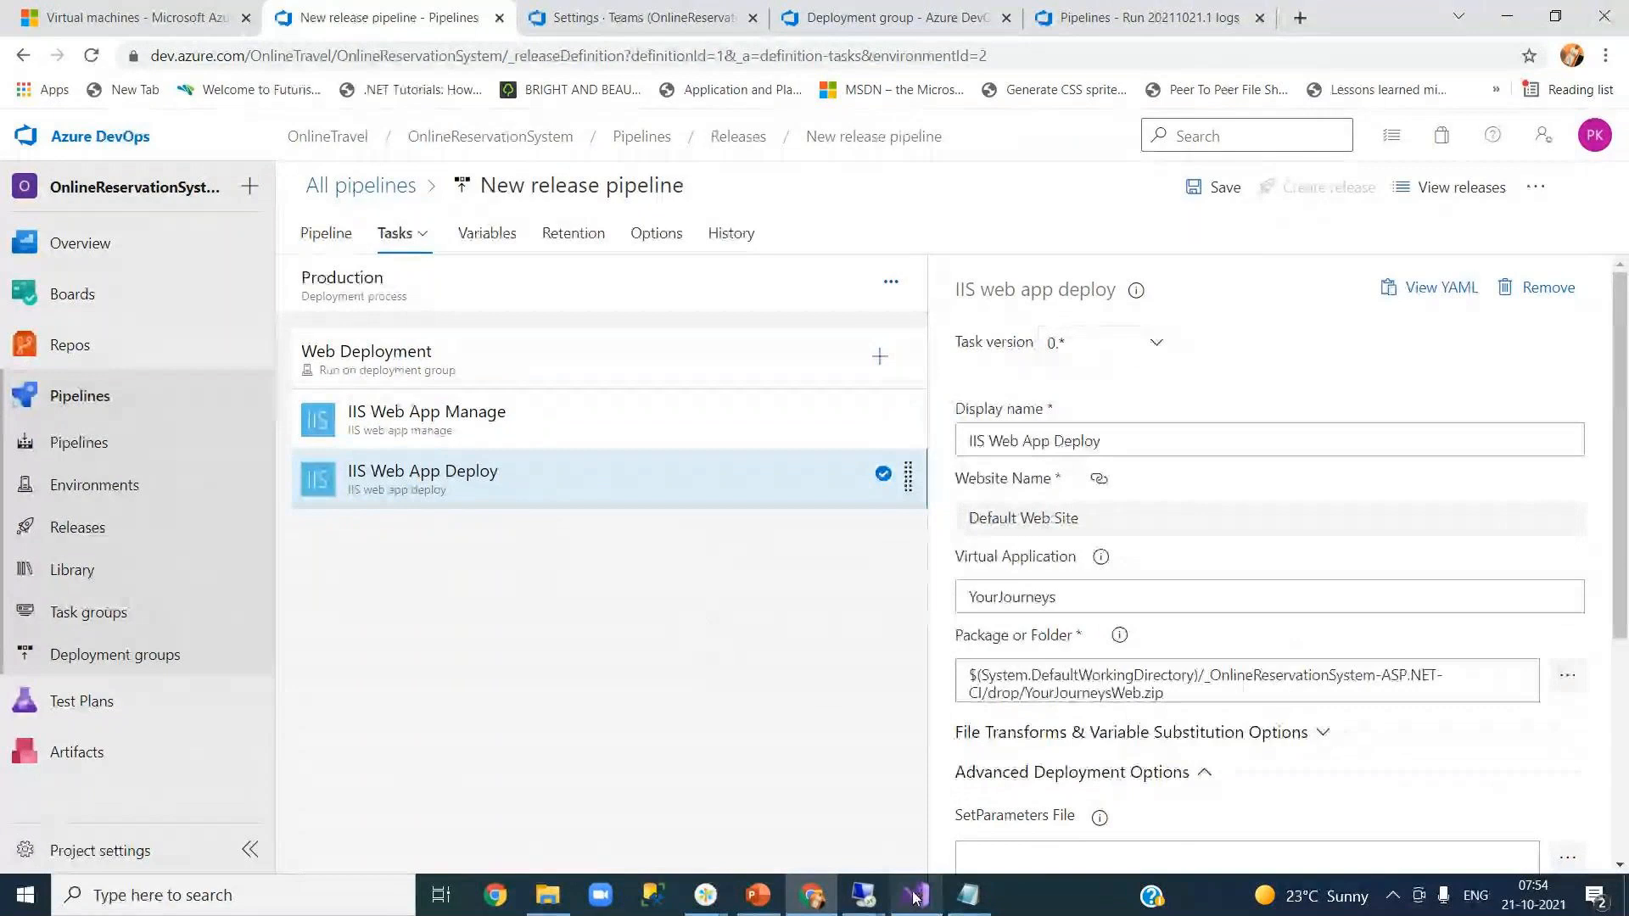
pyautogui.moveTo(914, 898)
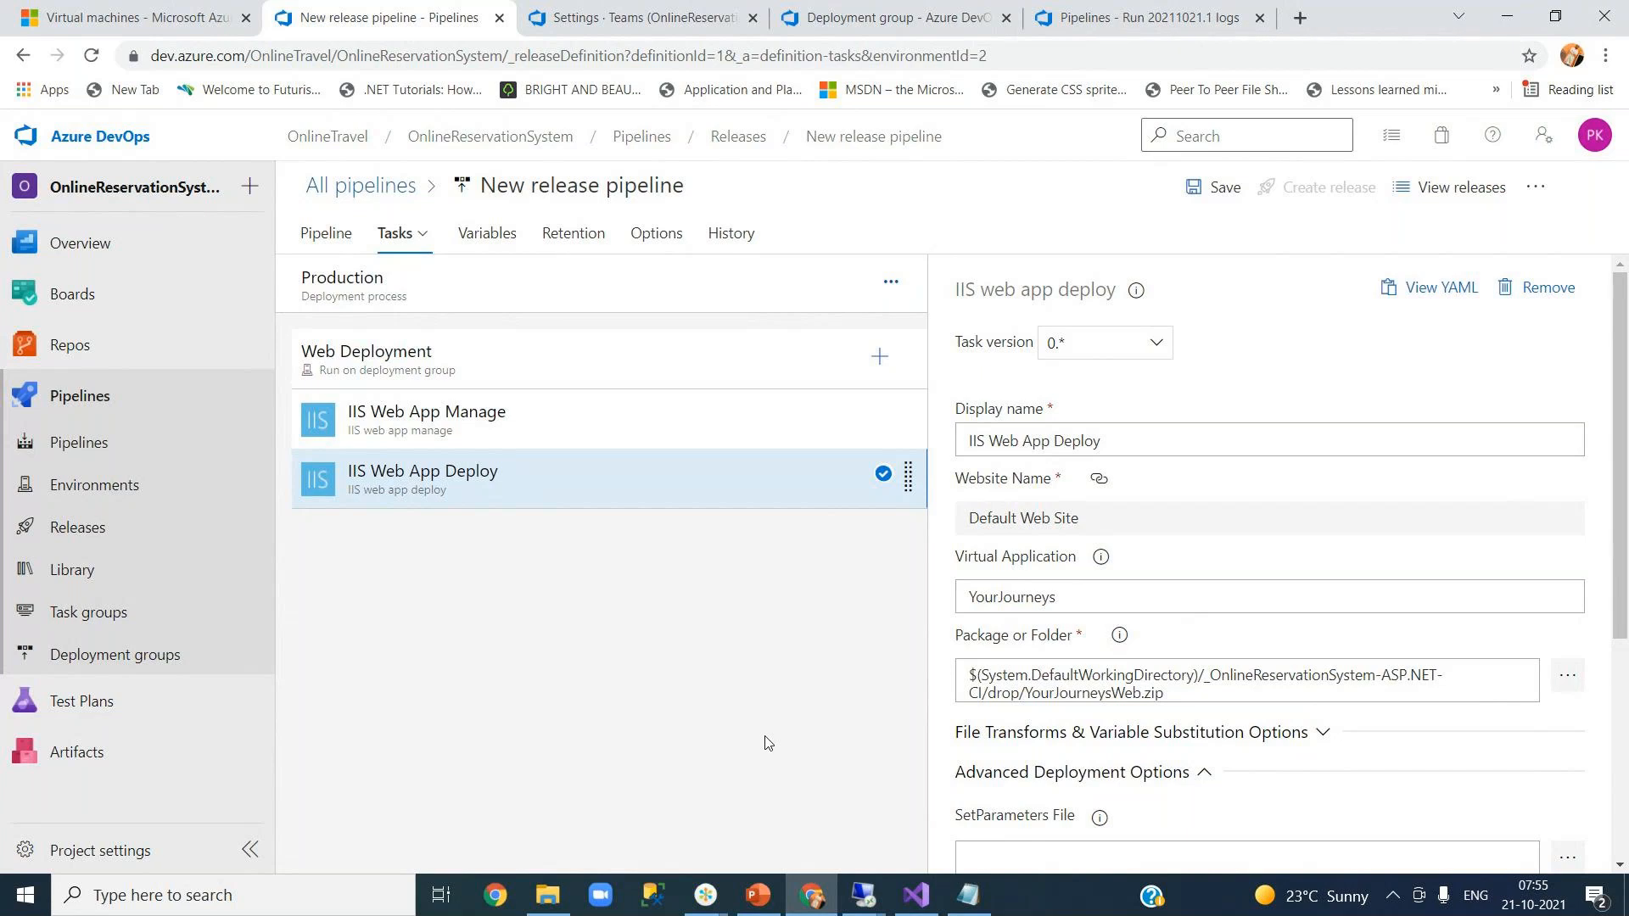
pyautogui.click(917, 898)
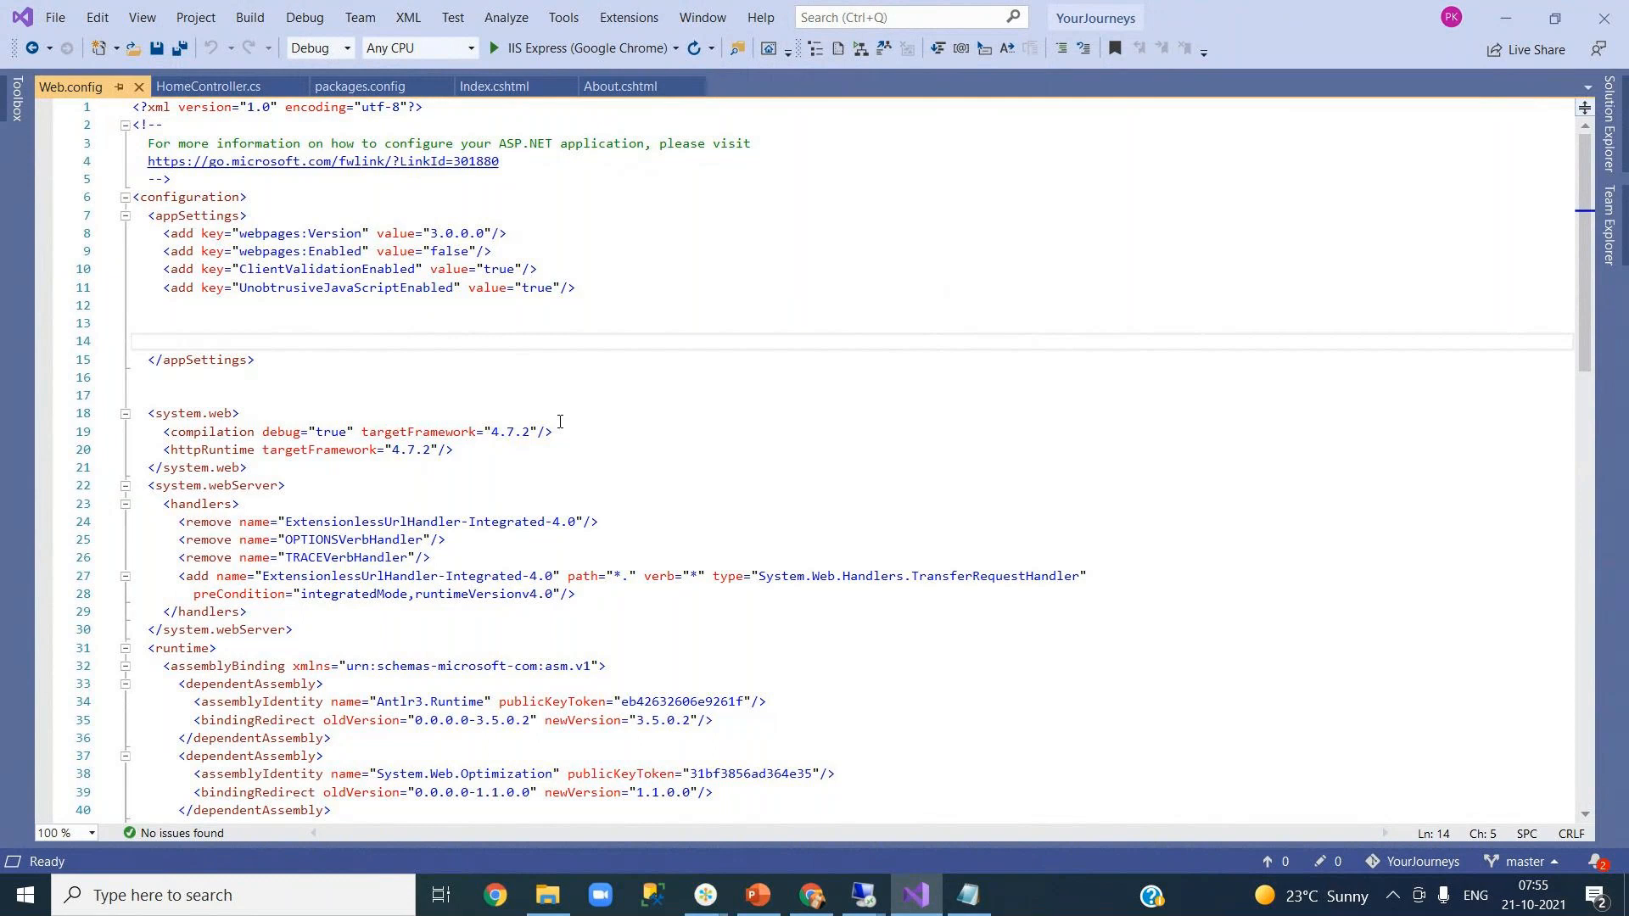
# - Paste the EmailServer and DashboardServer settings from Notepad into Web.config's appSettings
pyautogui.click(603, 289)
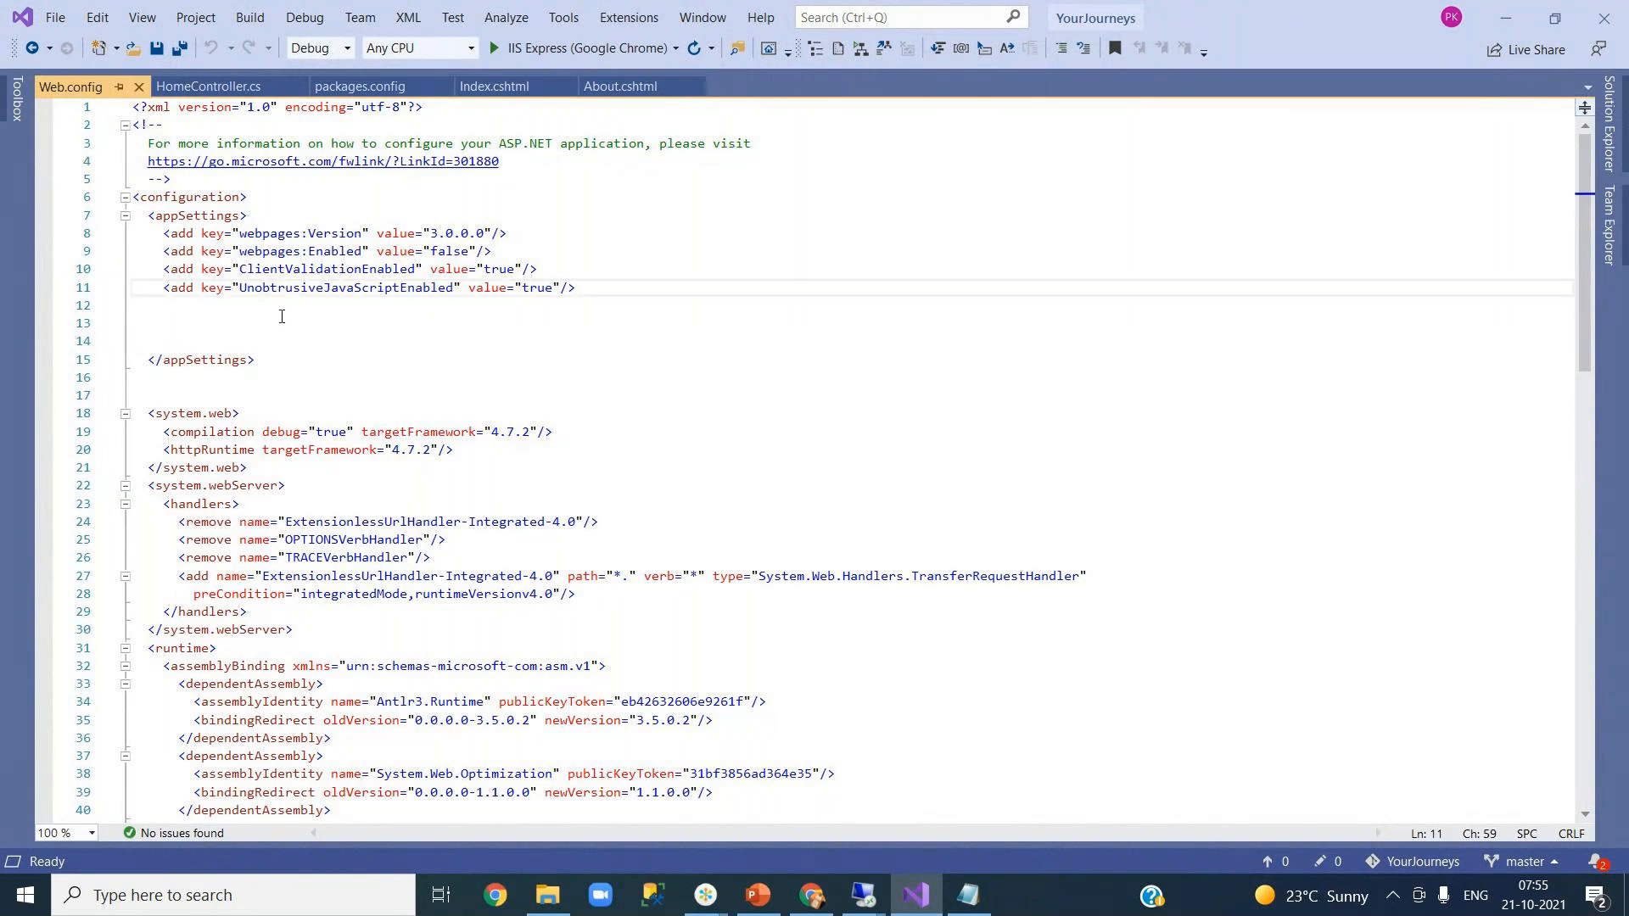
pyautogui.click(236, 319)
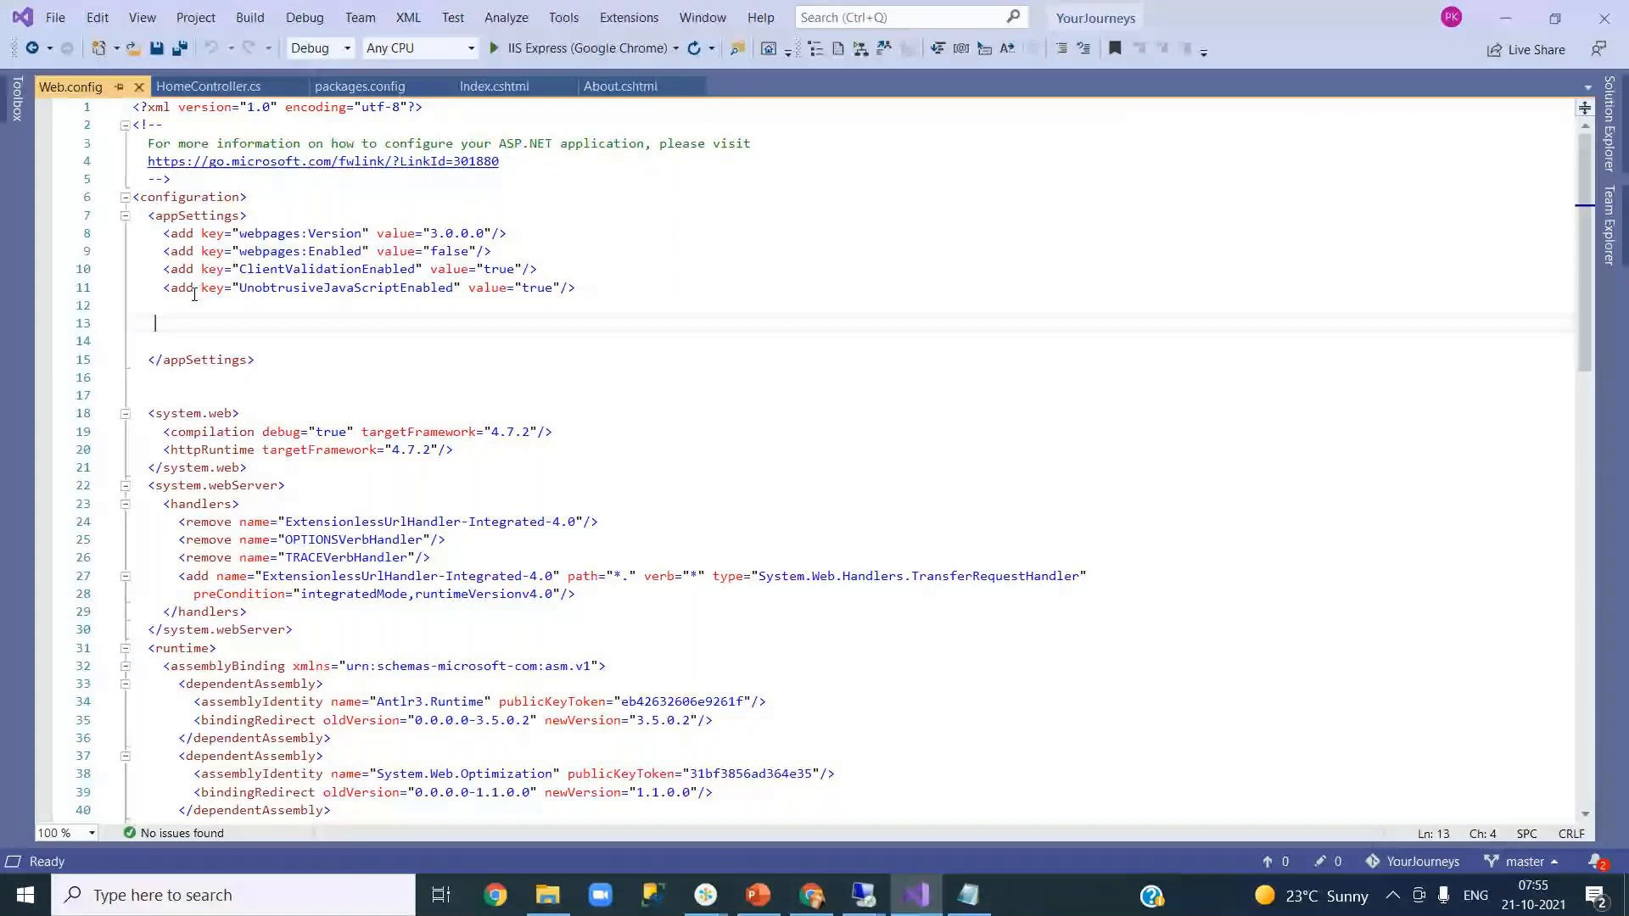
pyautogui.click(976, 906)
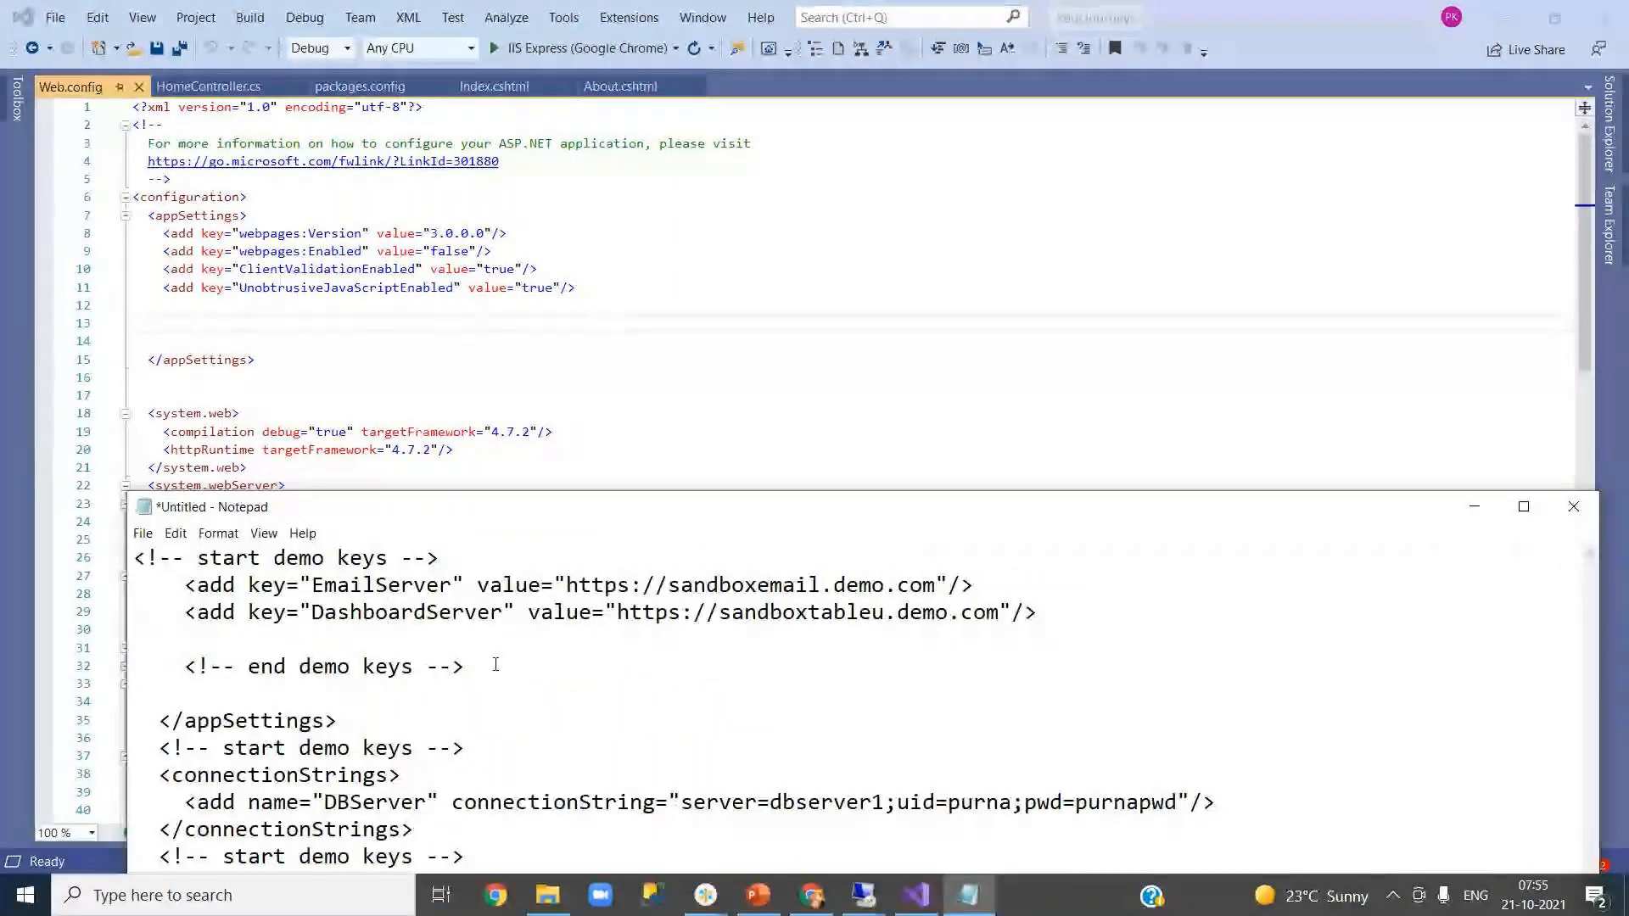
pyautogui.moveTo(1043, 614); pyautogui.dragTo(160, 592)
pyautogui.rightClick(254, 701)
pyautogui.click(320, 385)
pyautogui.click(332, 338)
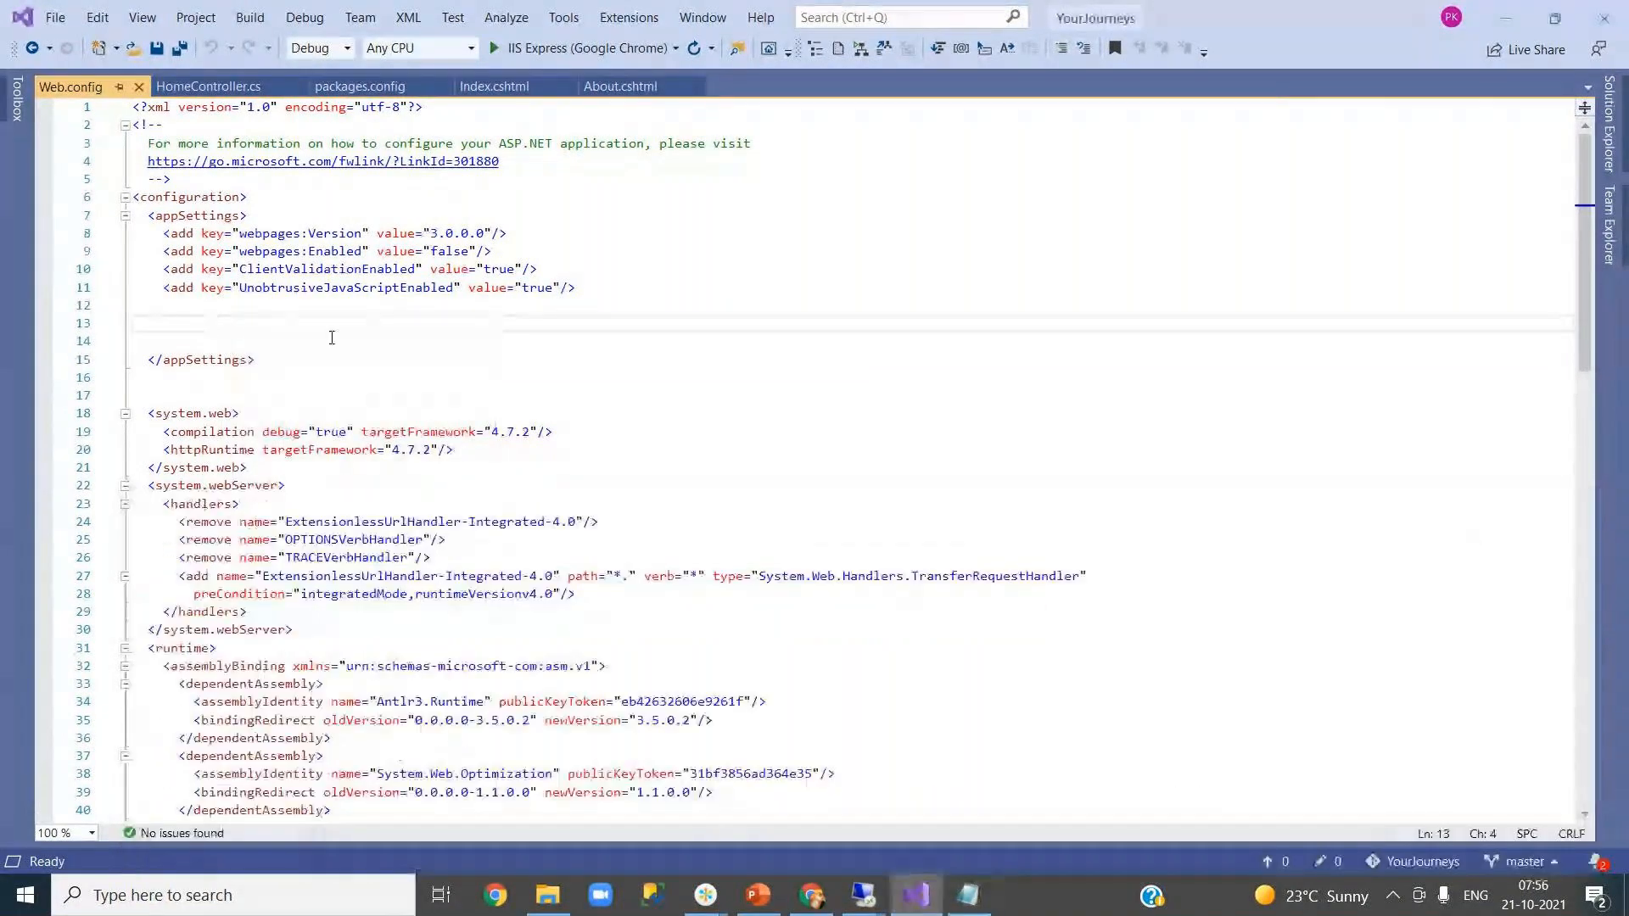
pyautogui.hotkey('ctrl', 'v')
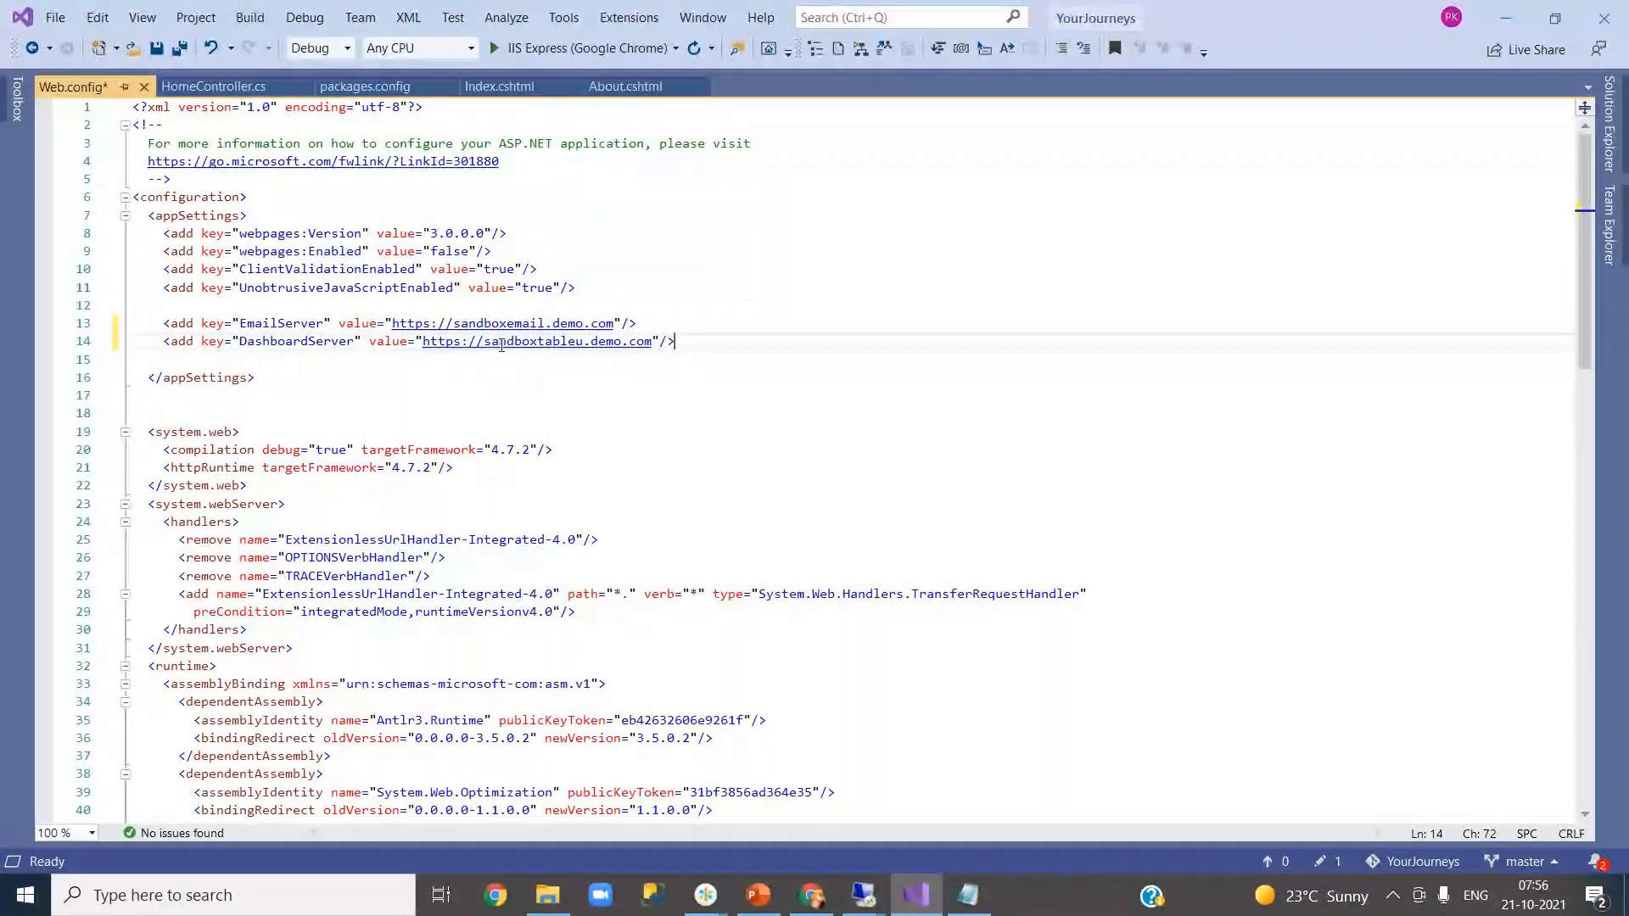
# - Add the DBServer connectionStrings block below appSettings and save Web.config
pyautogui.click(971, 895)
pyautogui.click(441, 640)
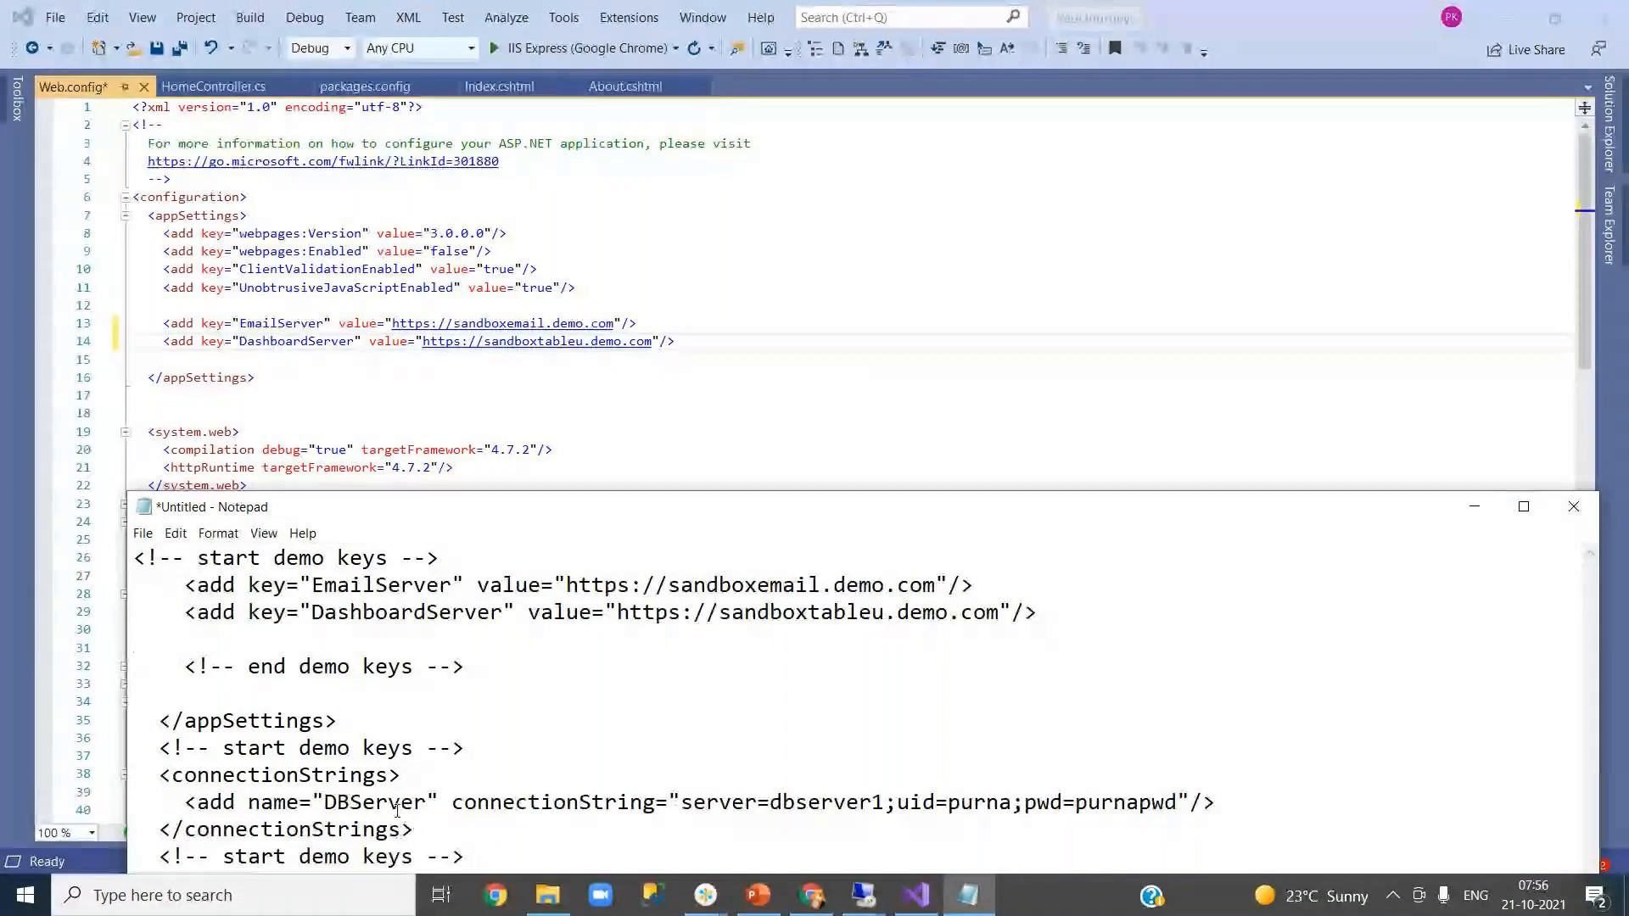
pyautogui.moveTo(159, 748); pyautogui.dragTo(147, 781)
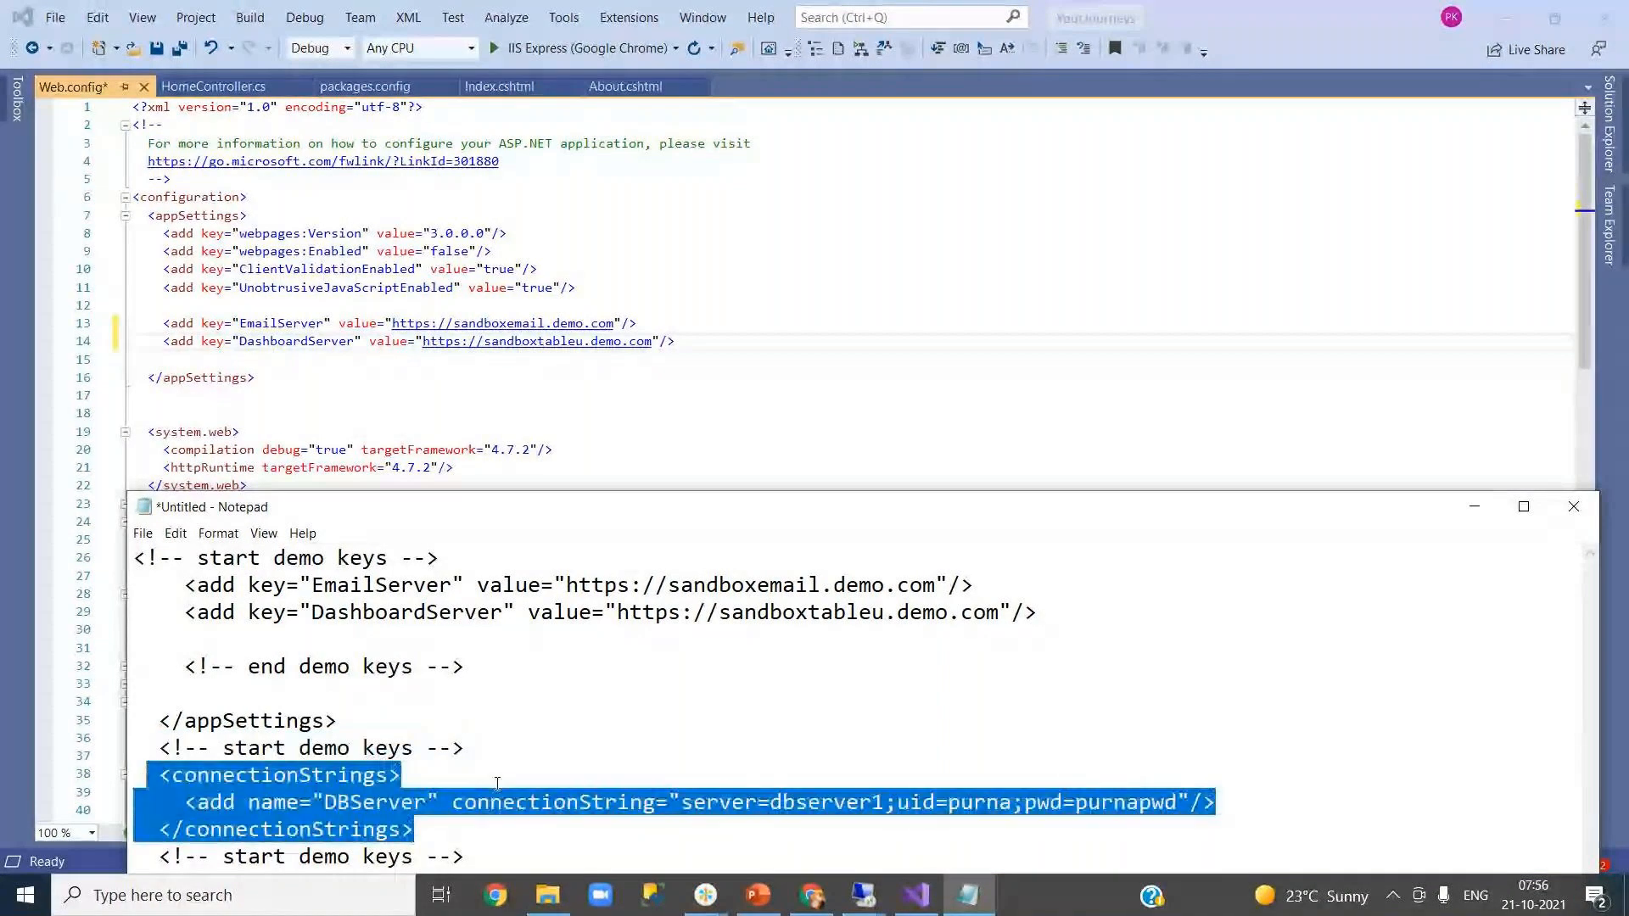
pyautogui.click(234, 402)
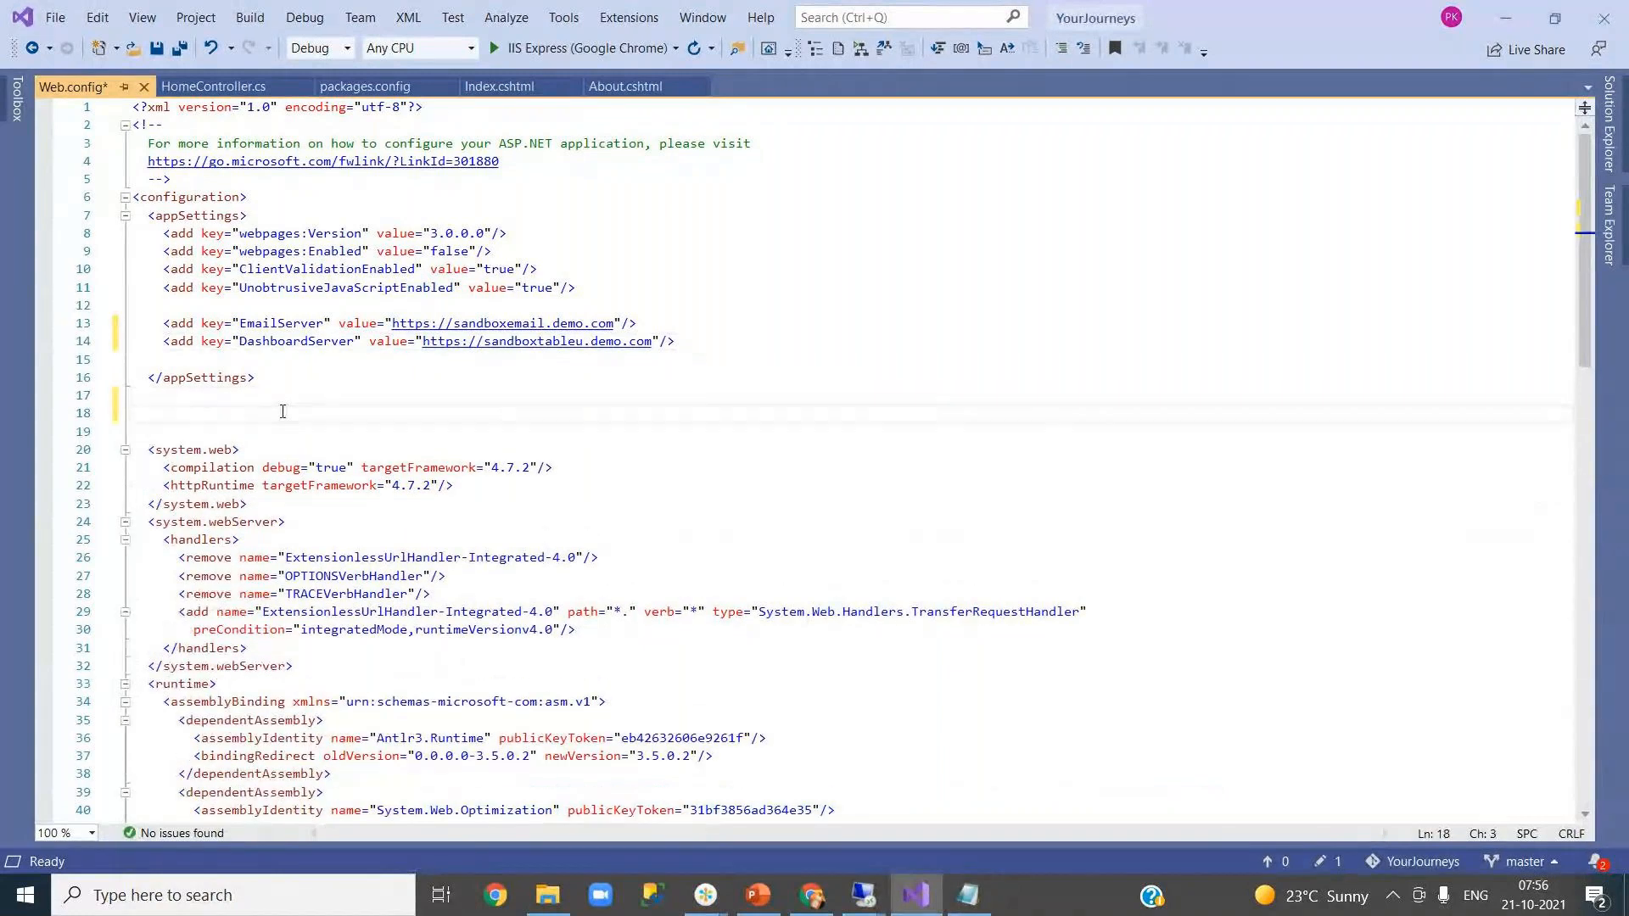
pyautogui.hotkey('ctrl', 'v')
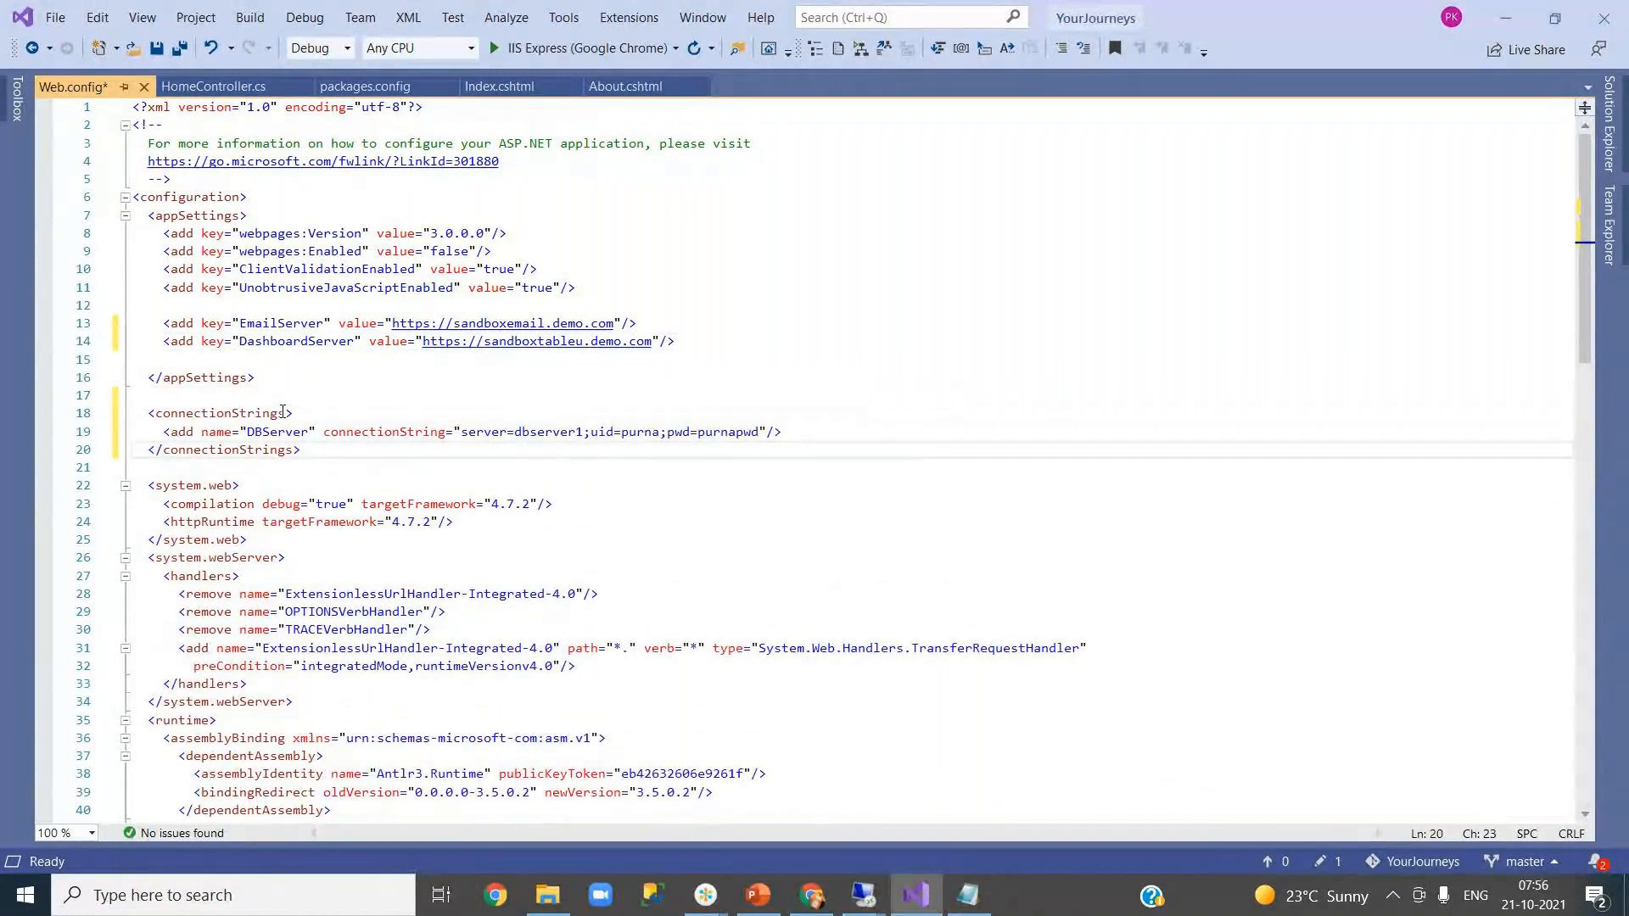
pyautogui.press('Down')
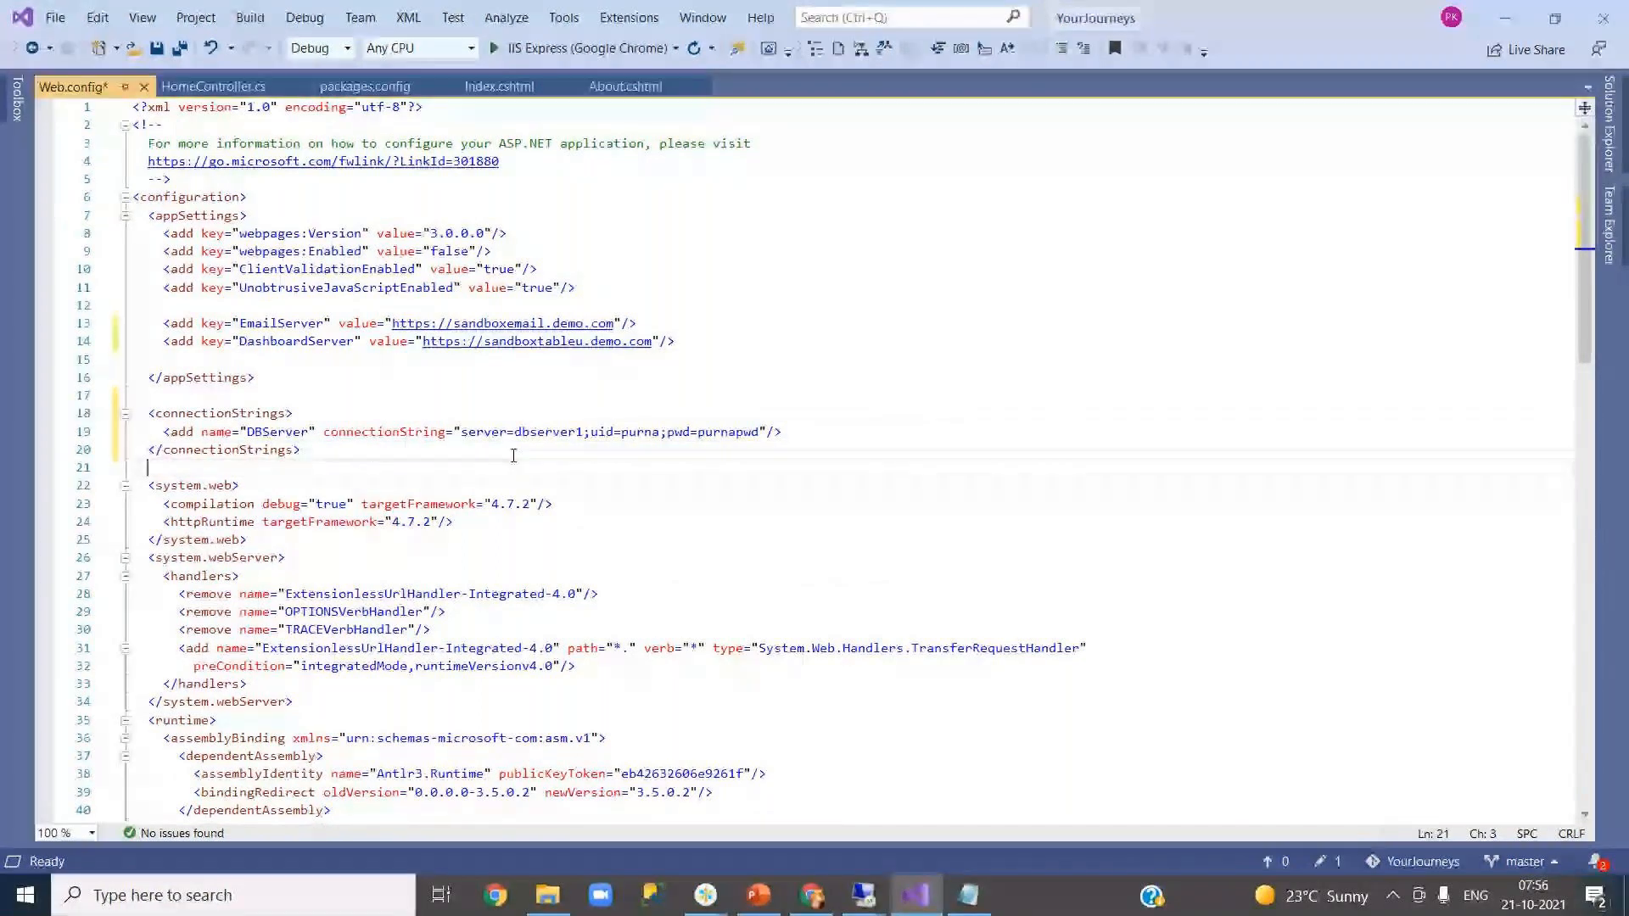
pyautogui.click(156, 51)
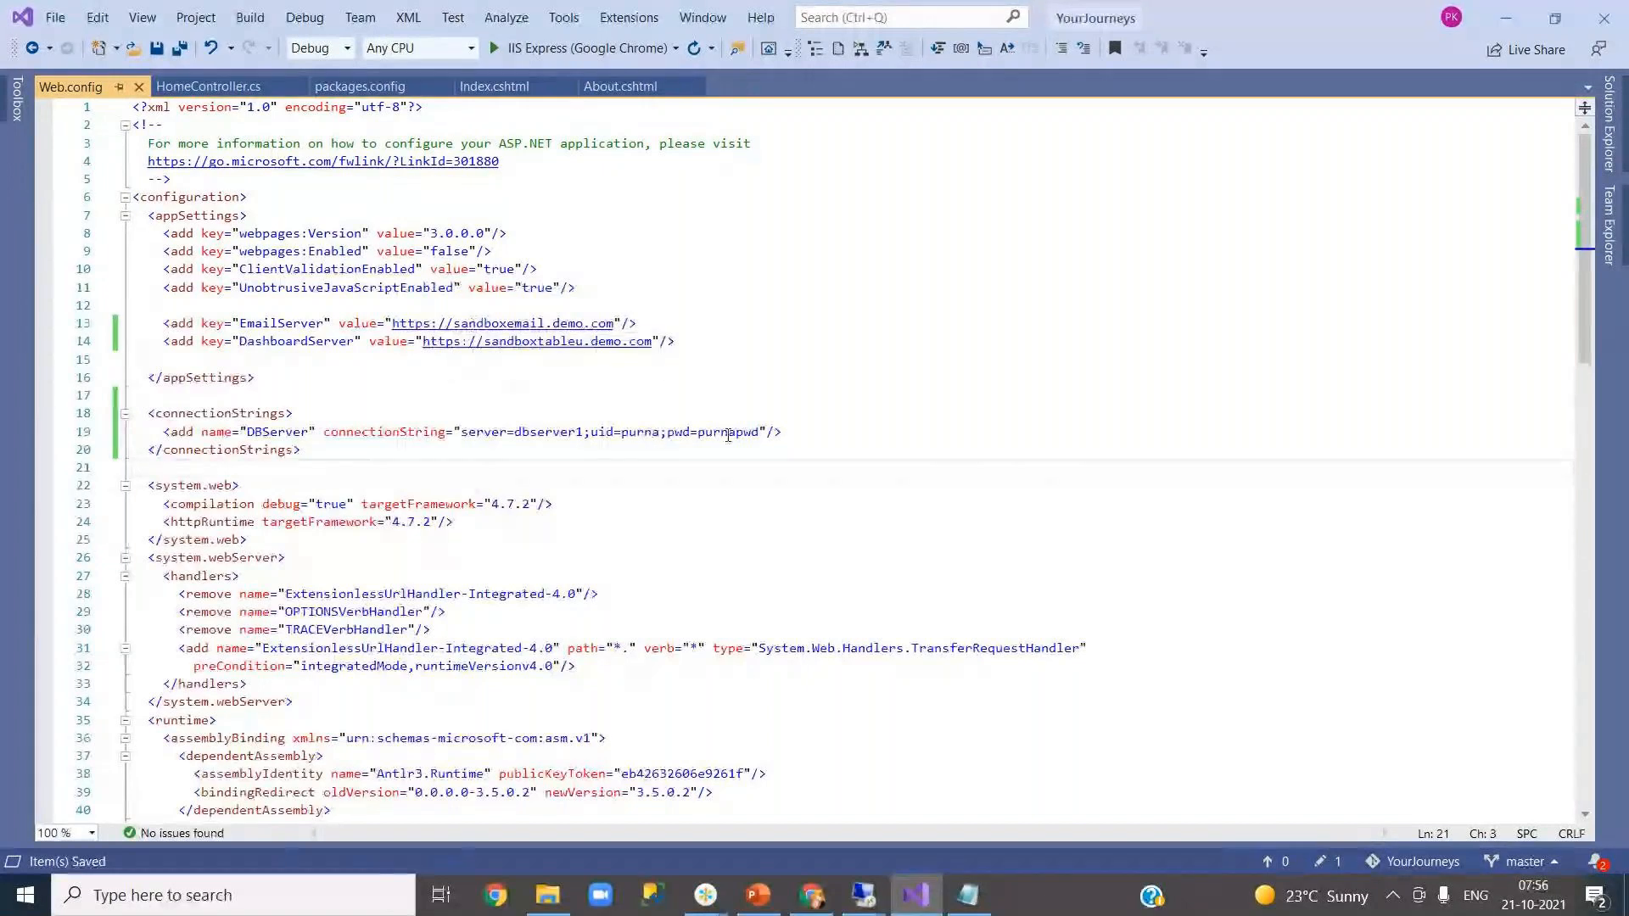
pyautogui.click(628, 432)
# - Look over the new Web.config lines, then return to the Azure DevOps release pipeline
pyautogui.click(546, 432)
pyautogui.click(546, 392)
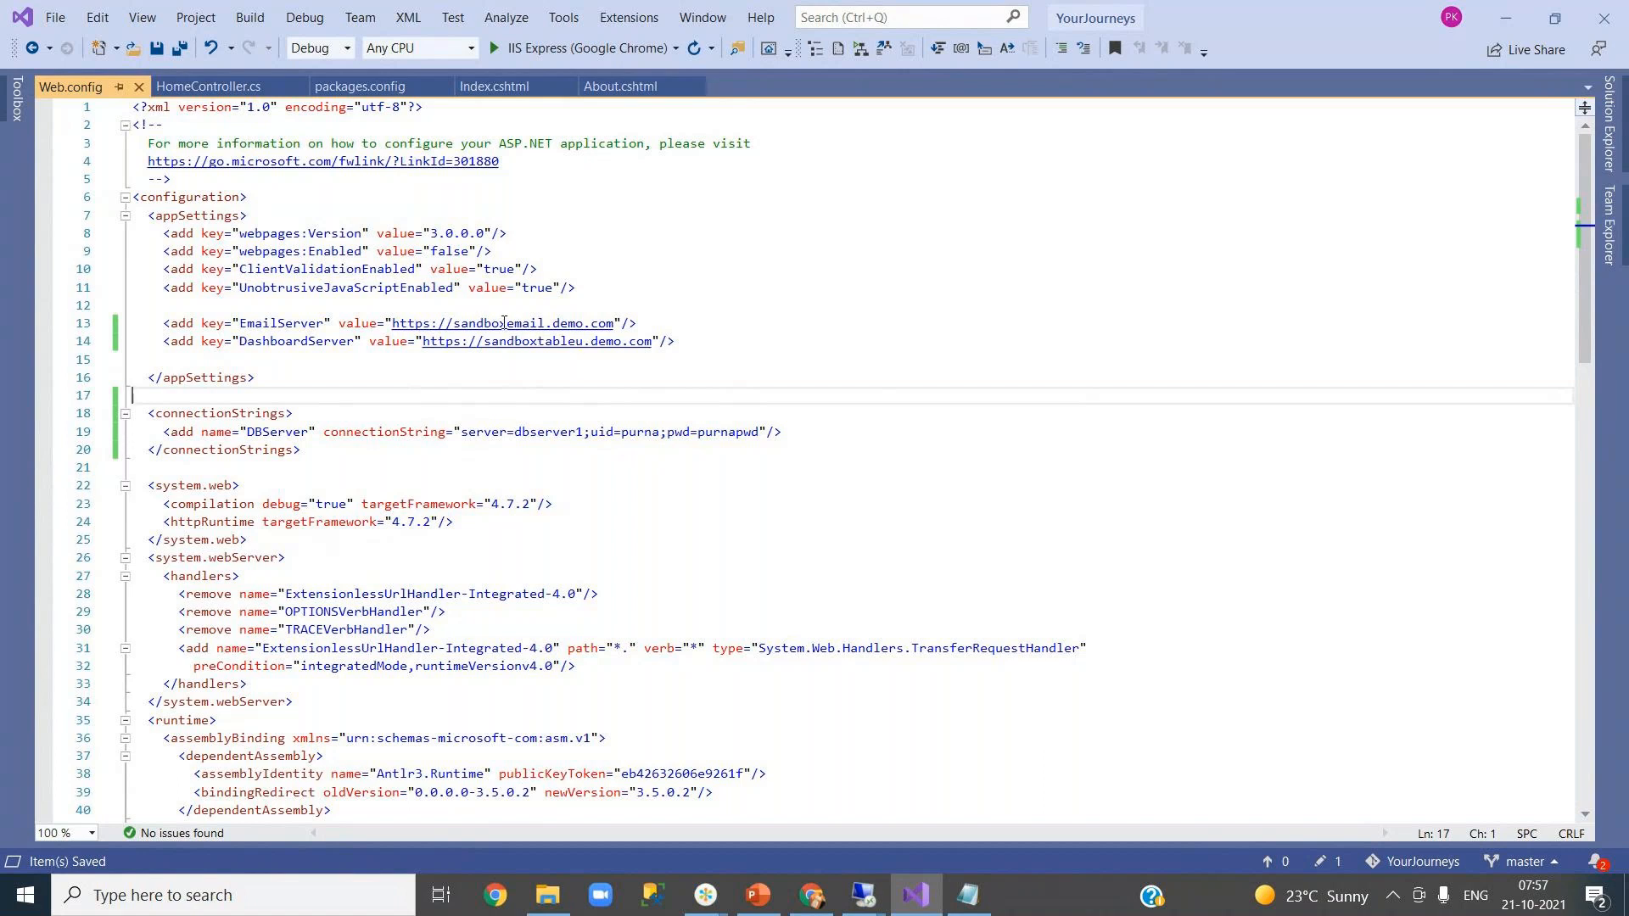
pyautogui.click(635, 485)
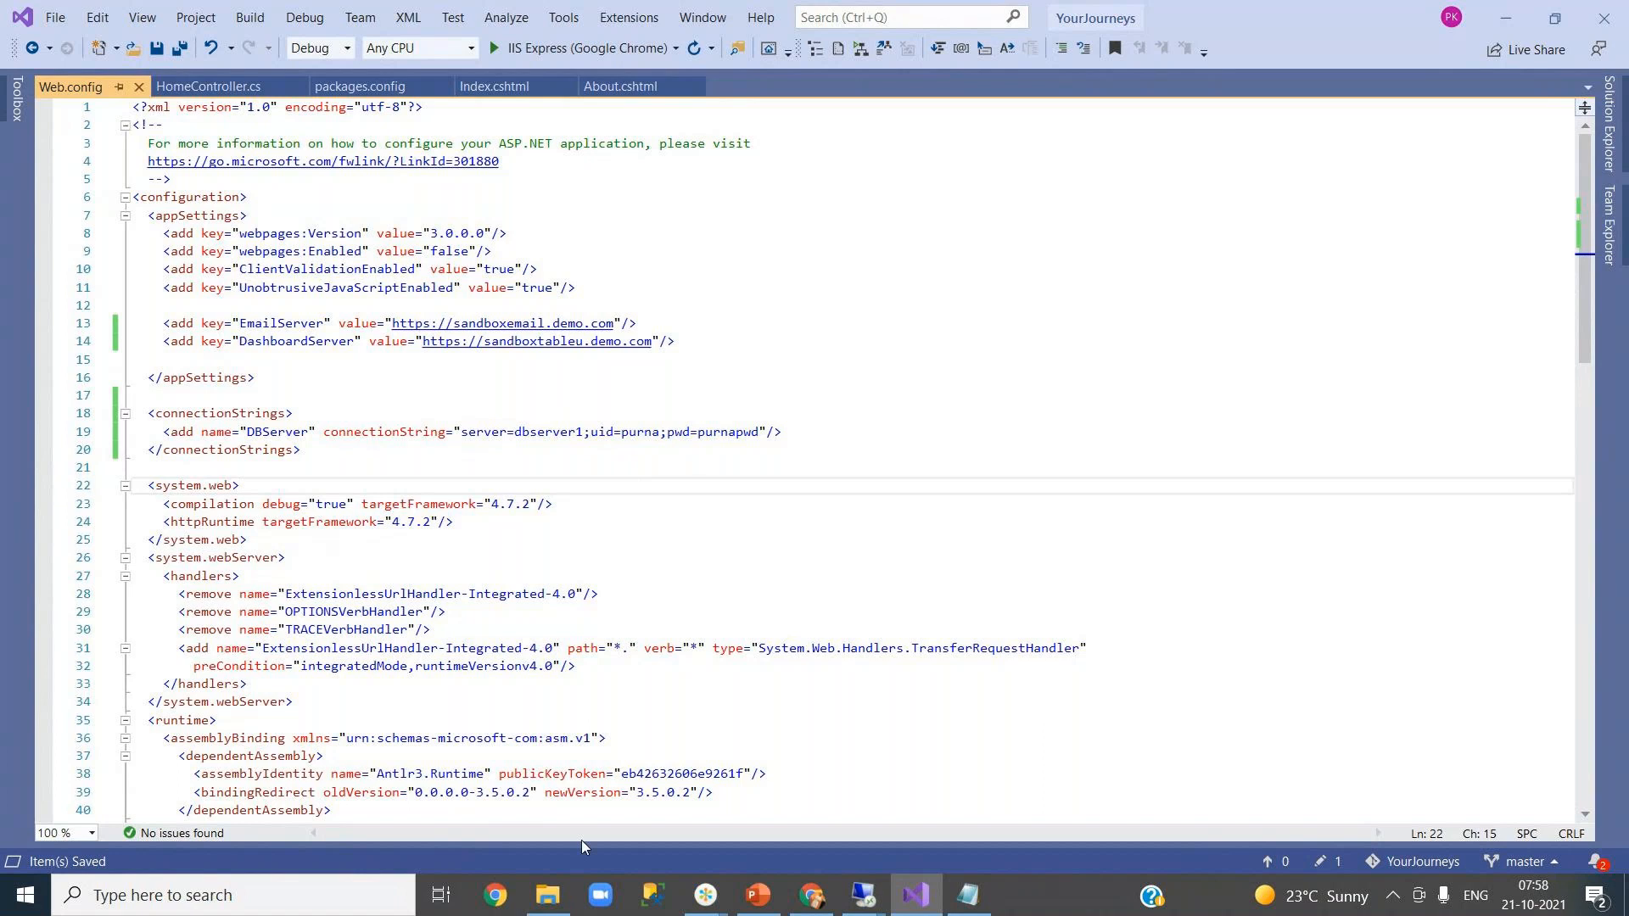
pyautogui.click(814, 899)
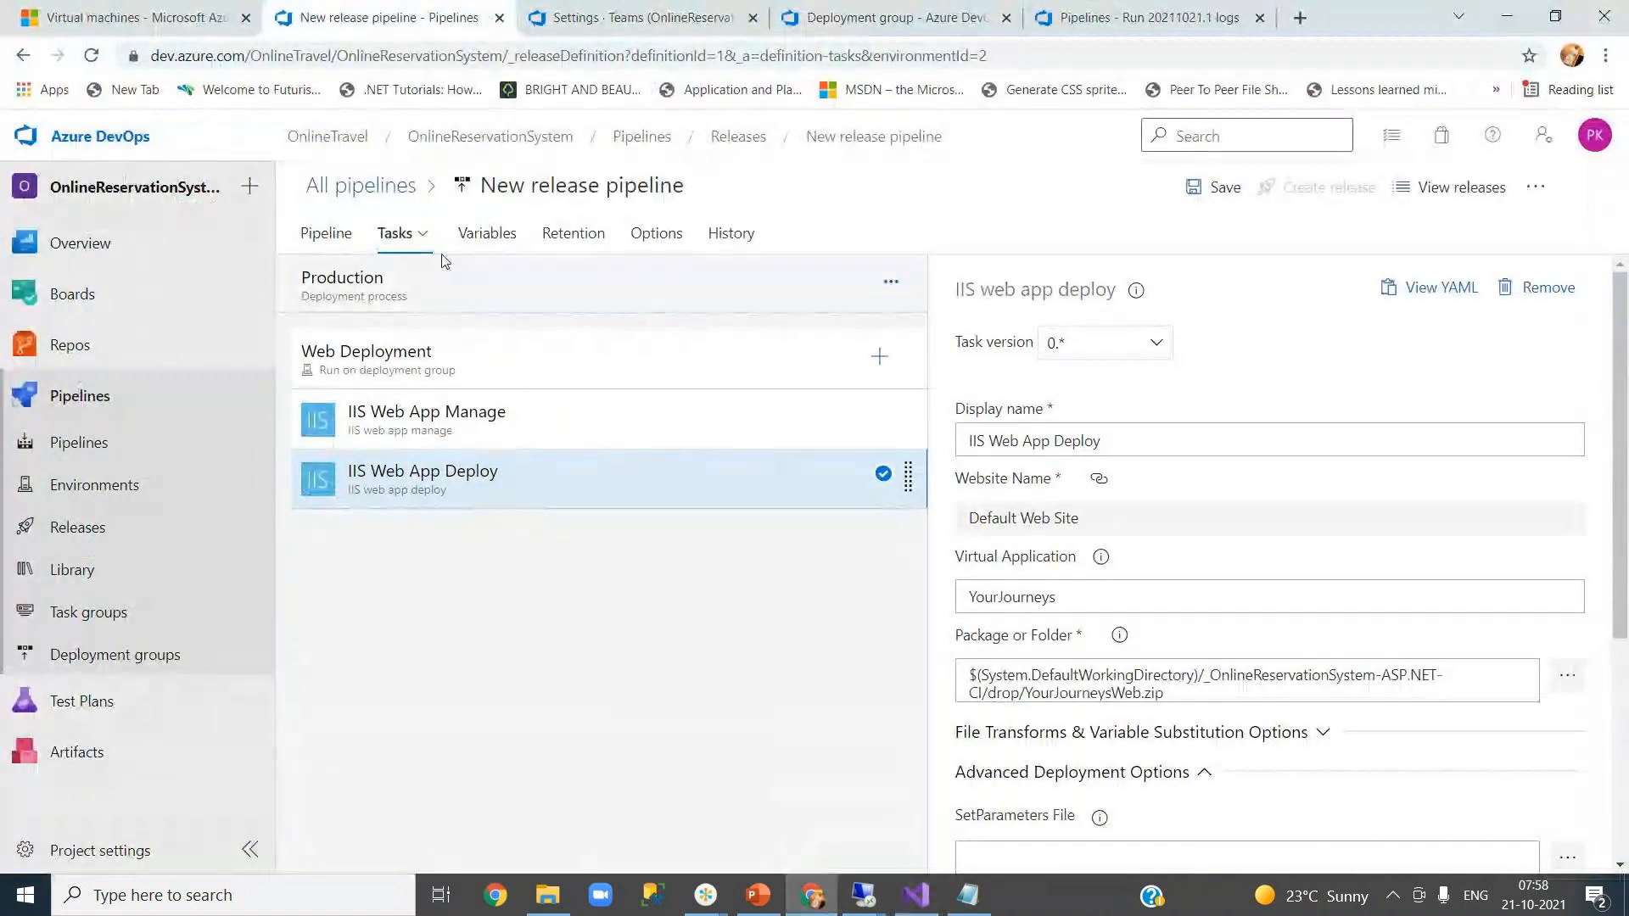
# - Add a pipeline variable named EmailServer in the release pipeline's Variables list
pyautogui.click(329, 241)
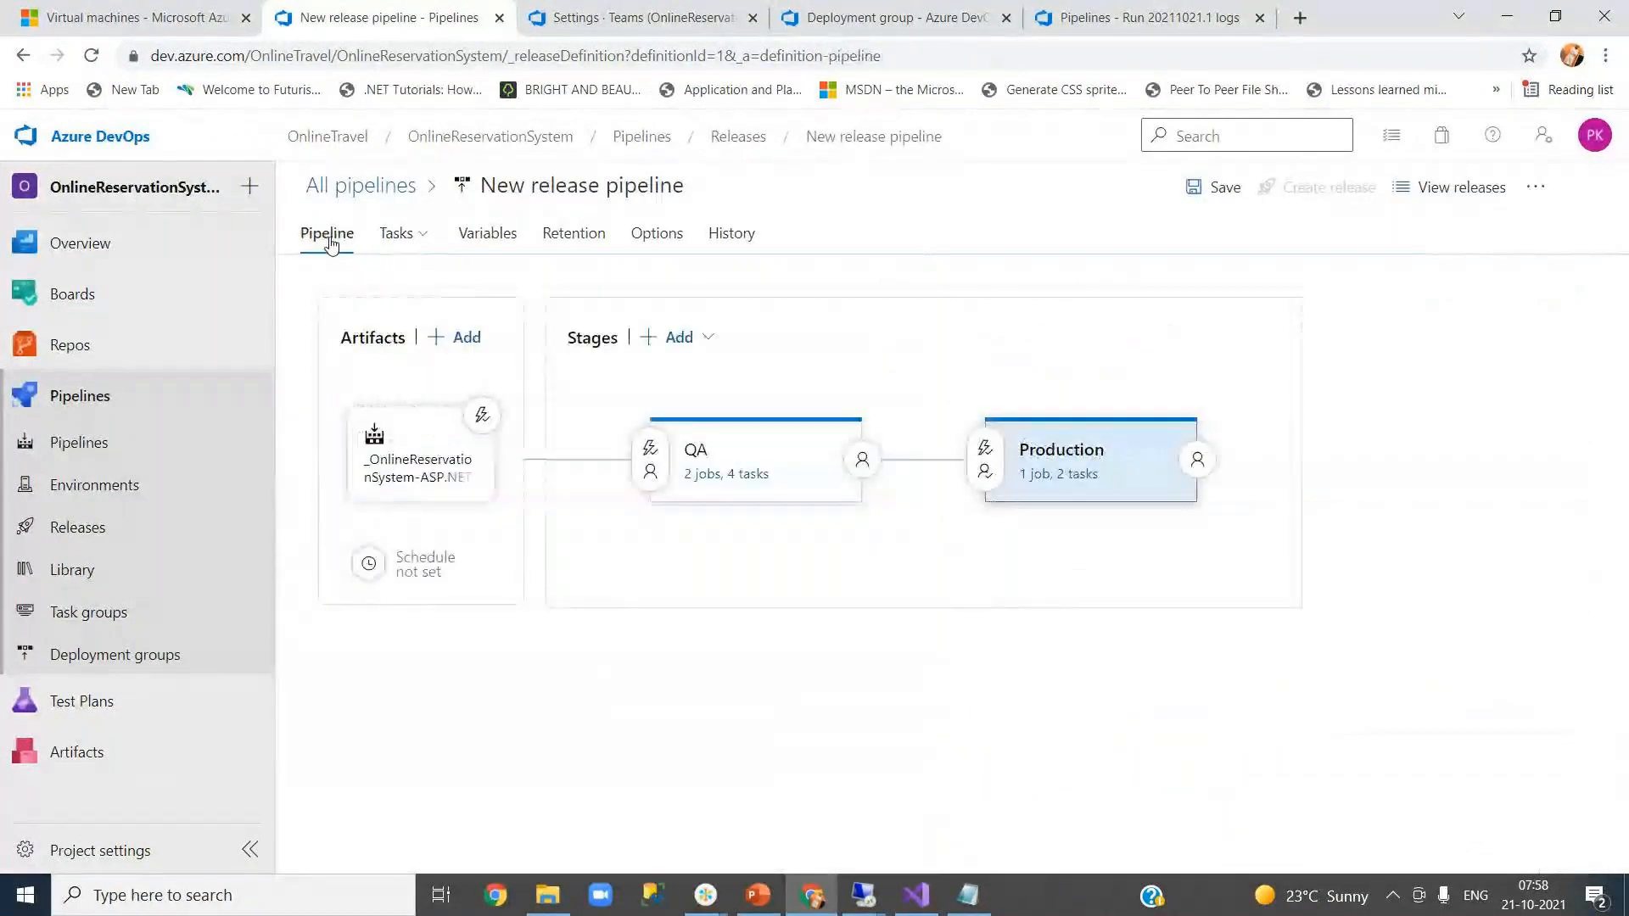
pyautogui.click(488, 242)
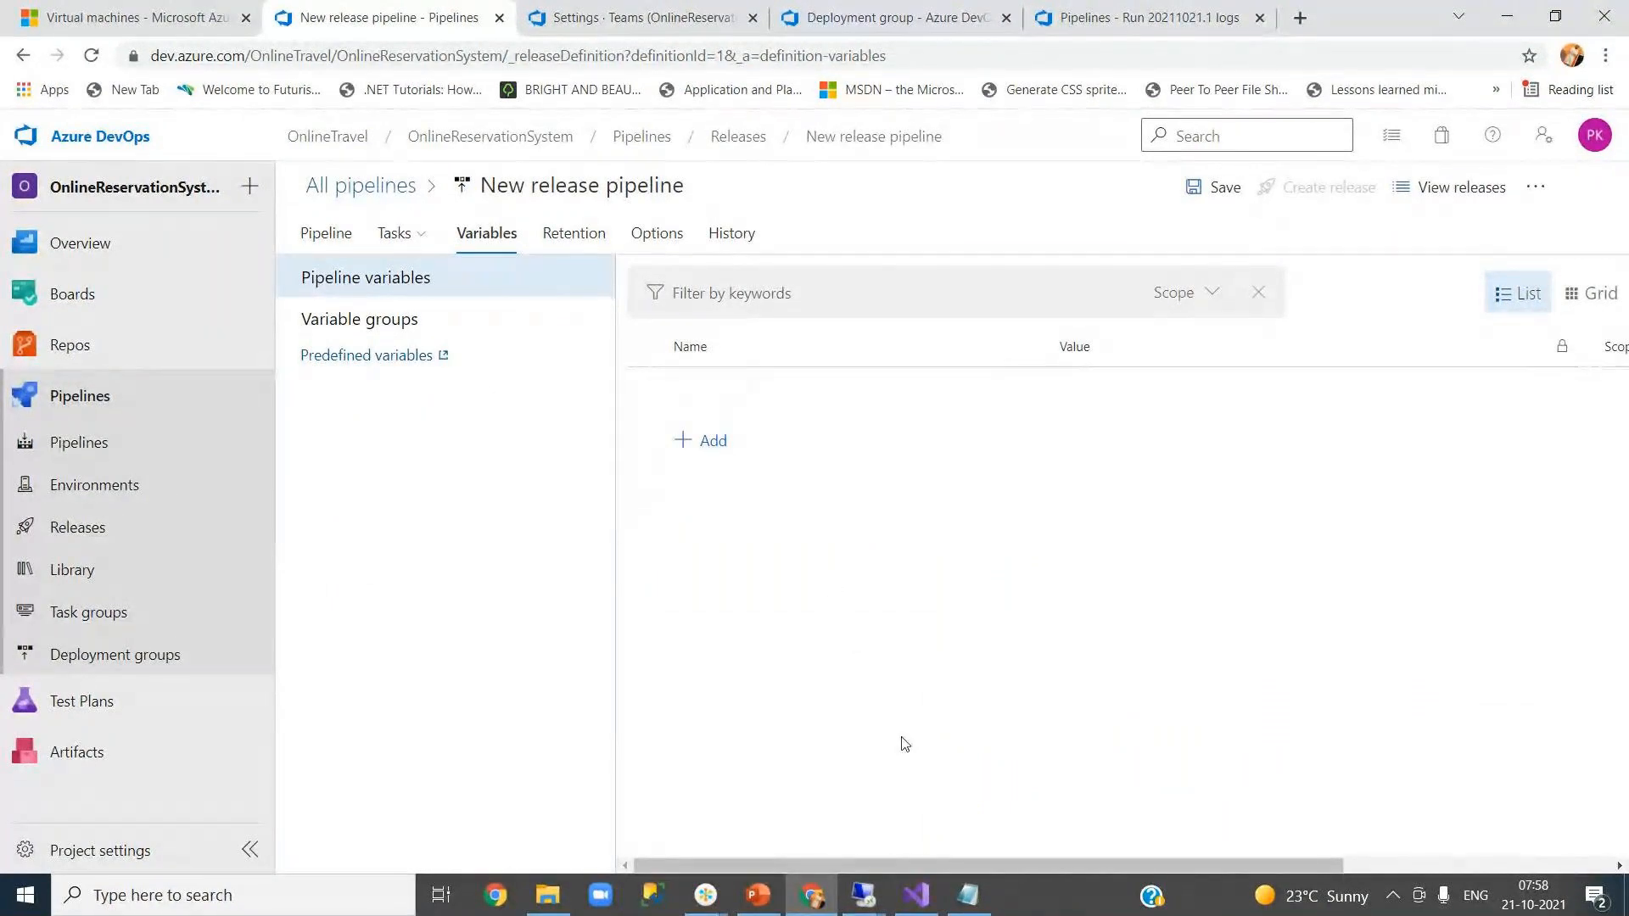
pyautogui.click(917, 895)
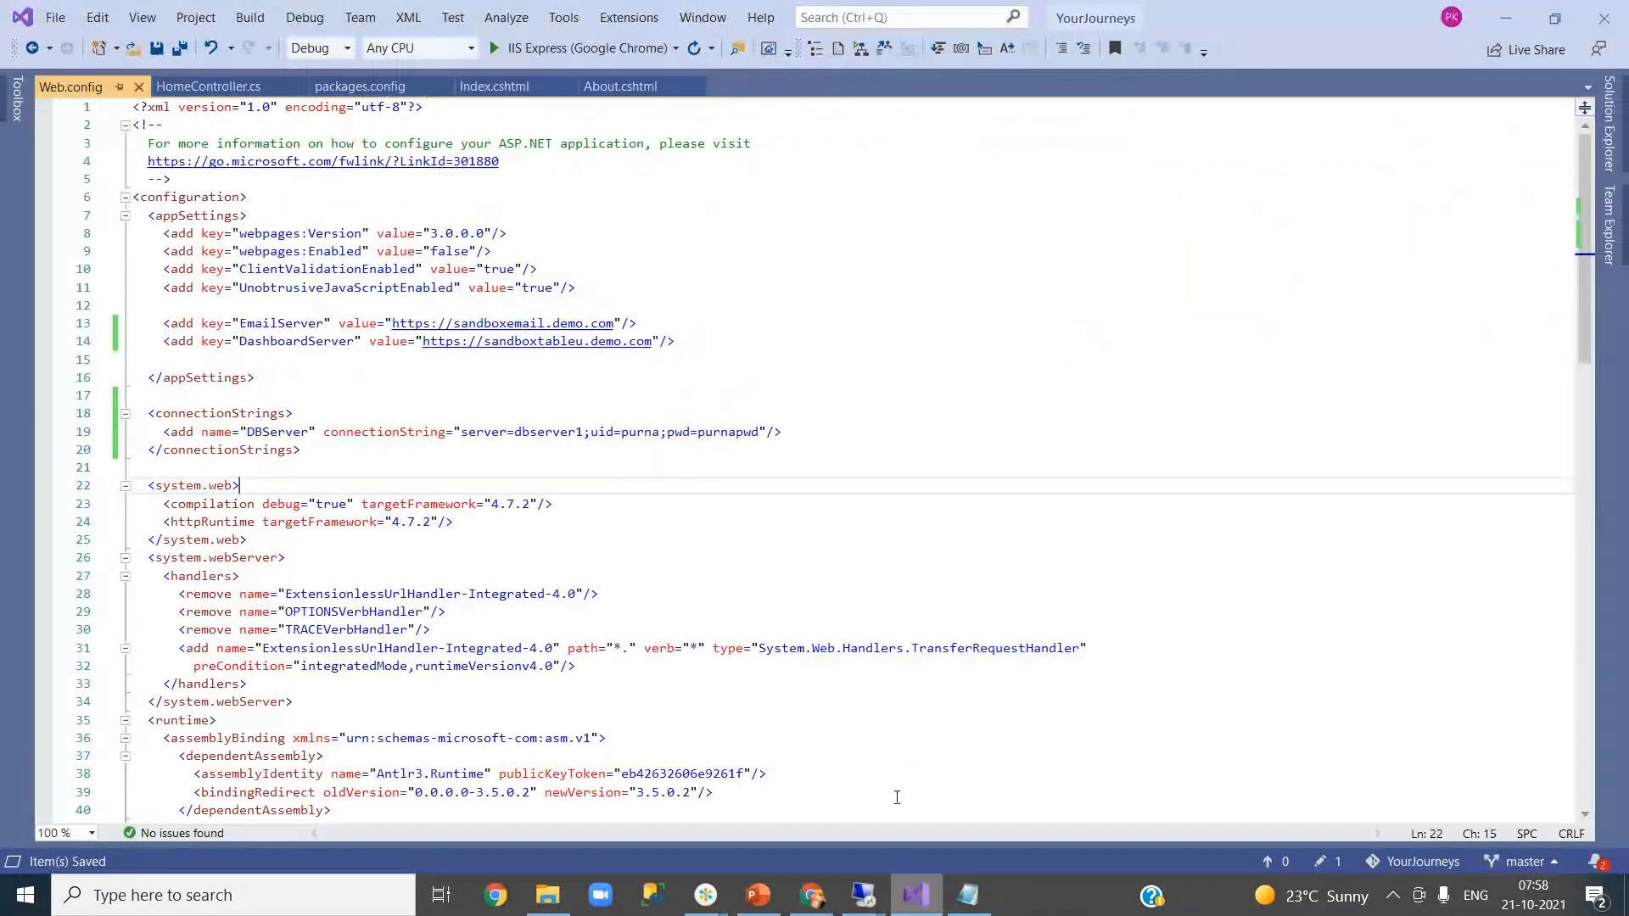
pyautogui.doubleClick(281, 323)
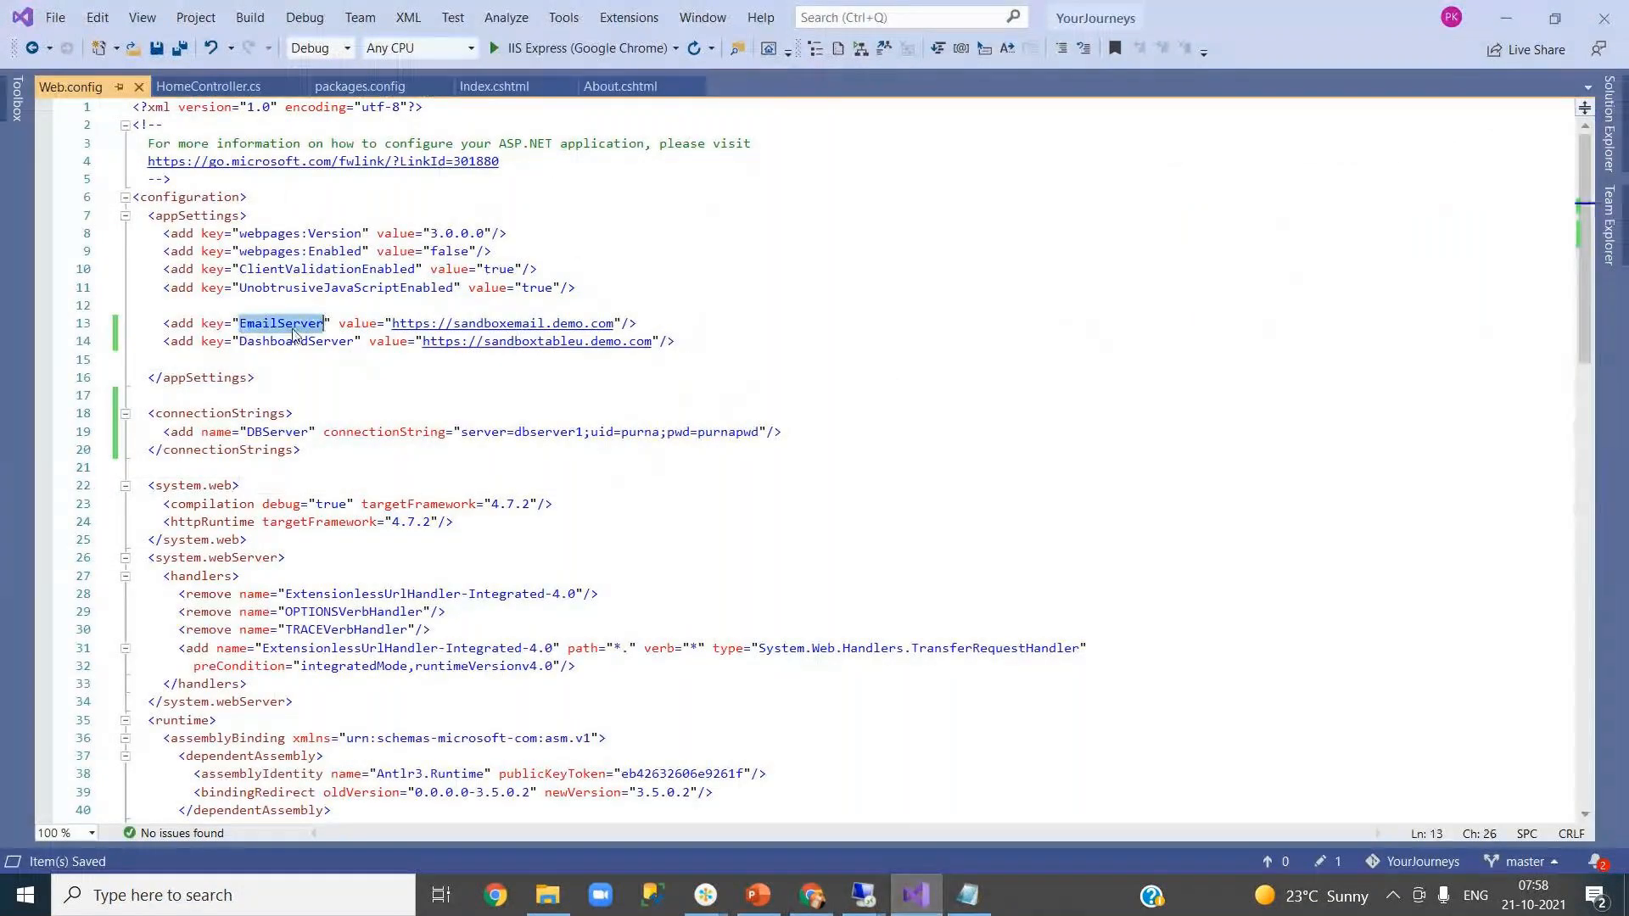
pyautogui.click(814, 896)
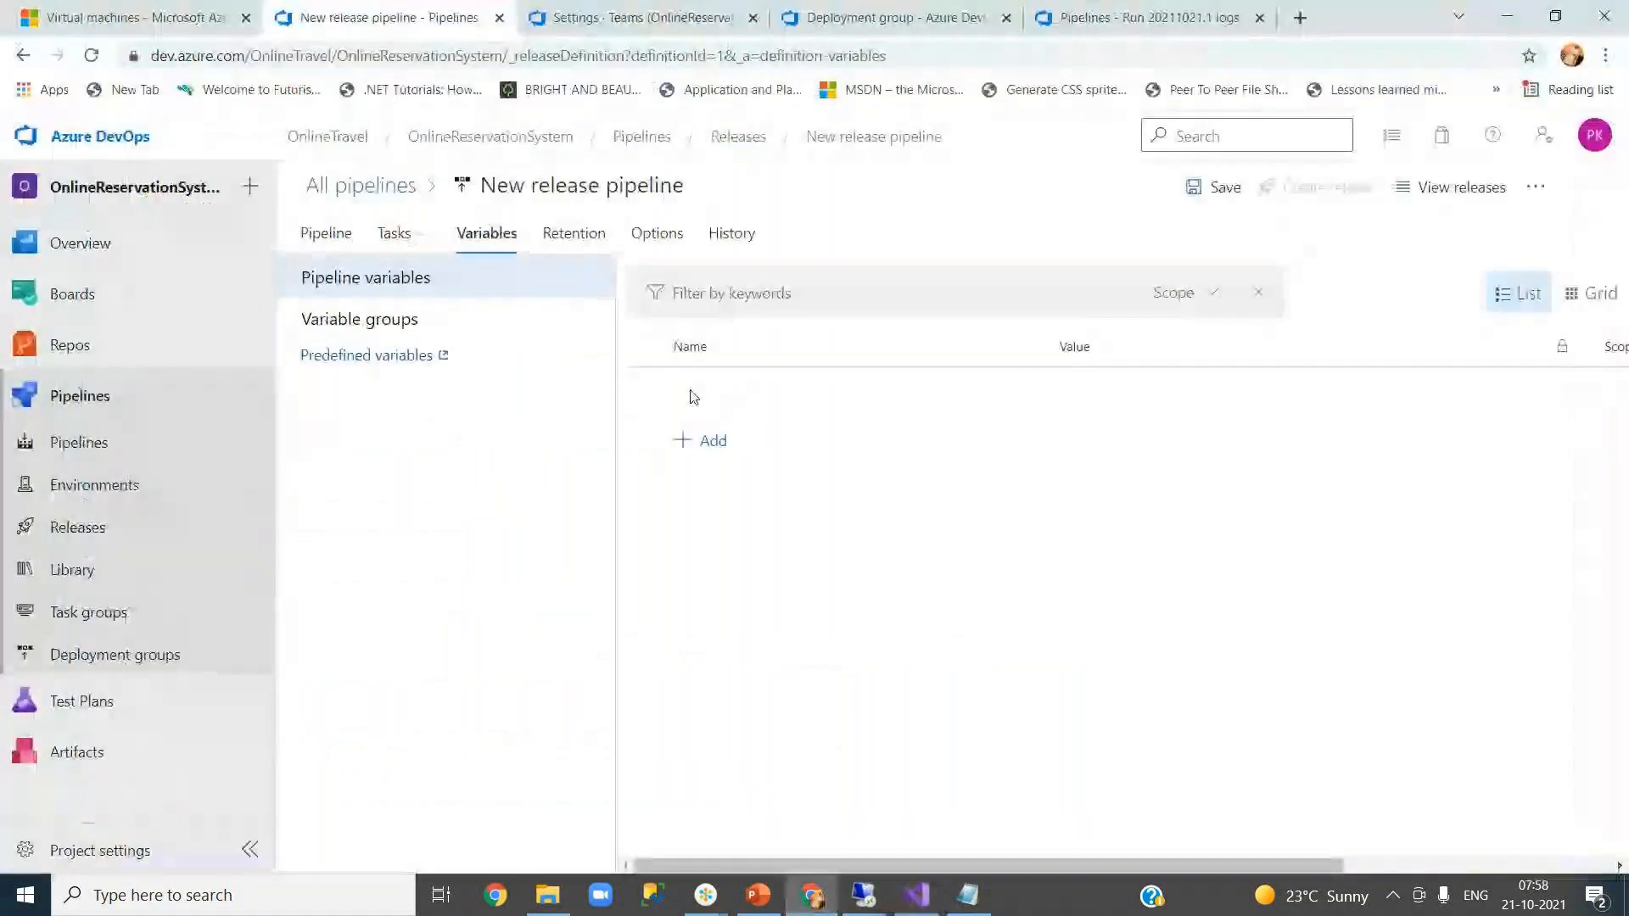
pyautogui.click(706, 442)
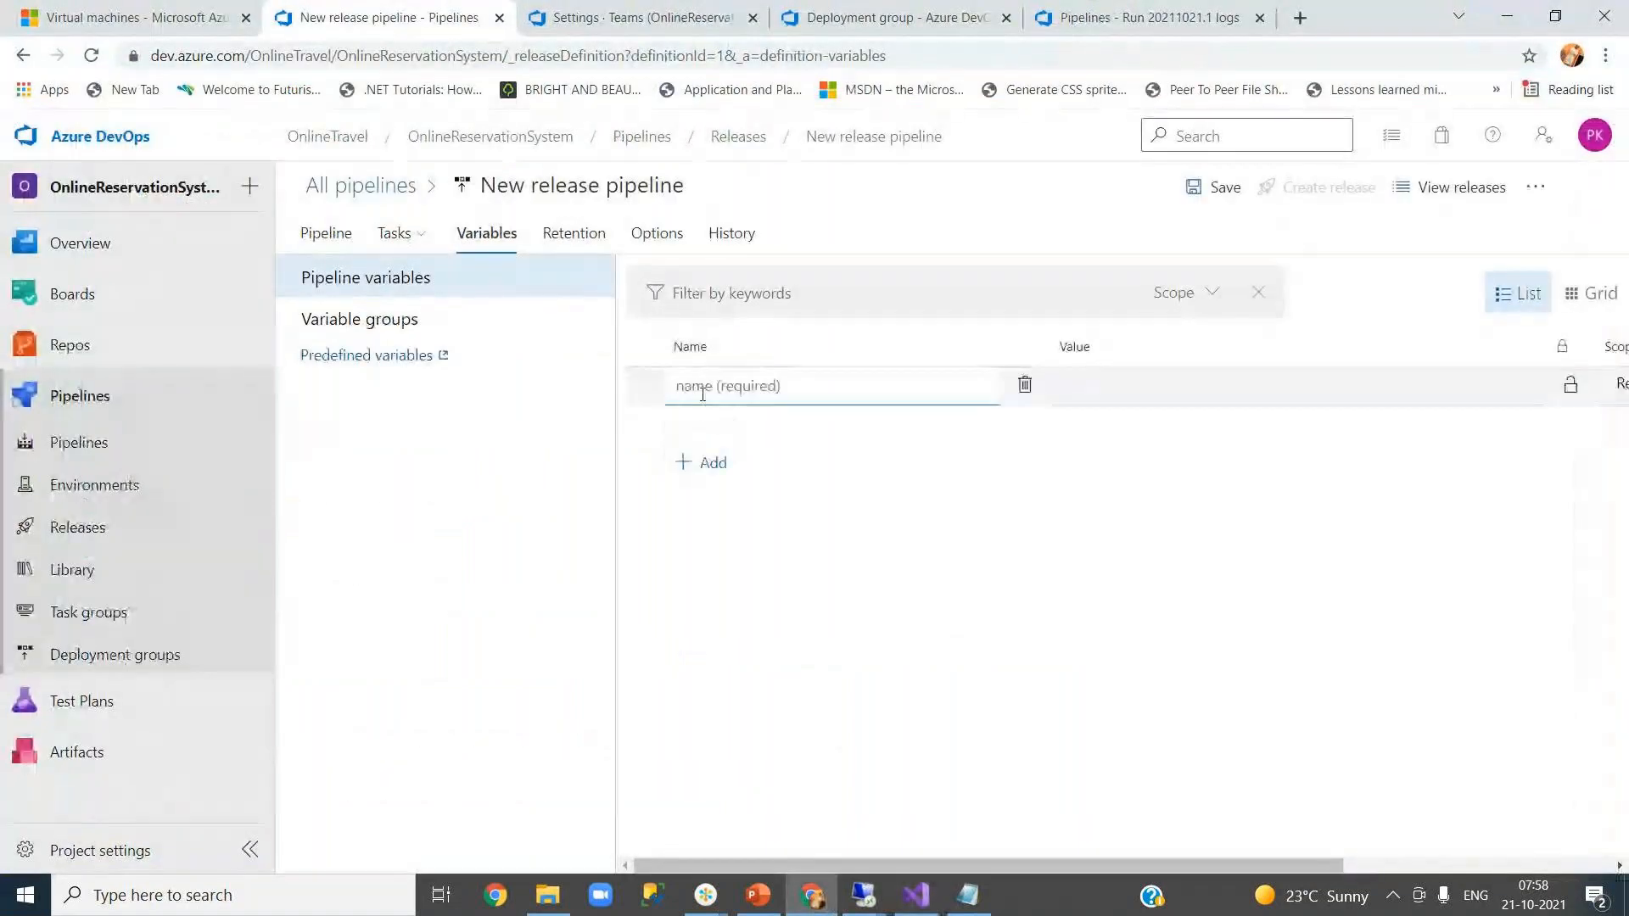
pyautogui.write('EmailServer')
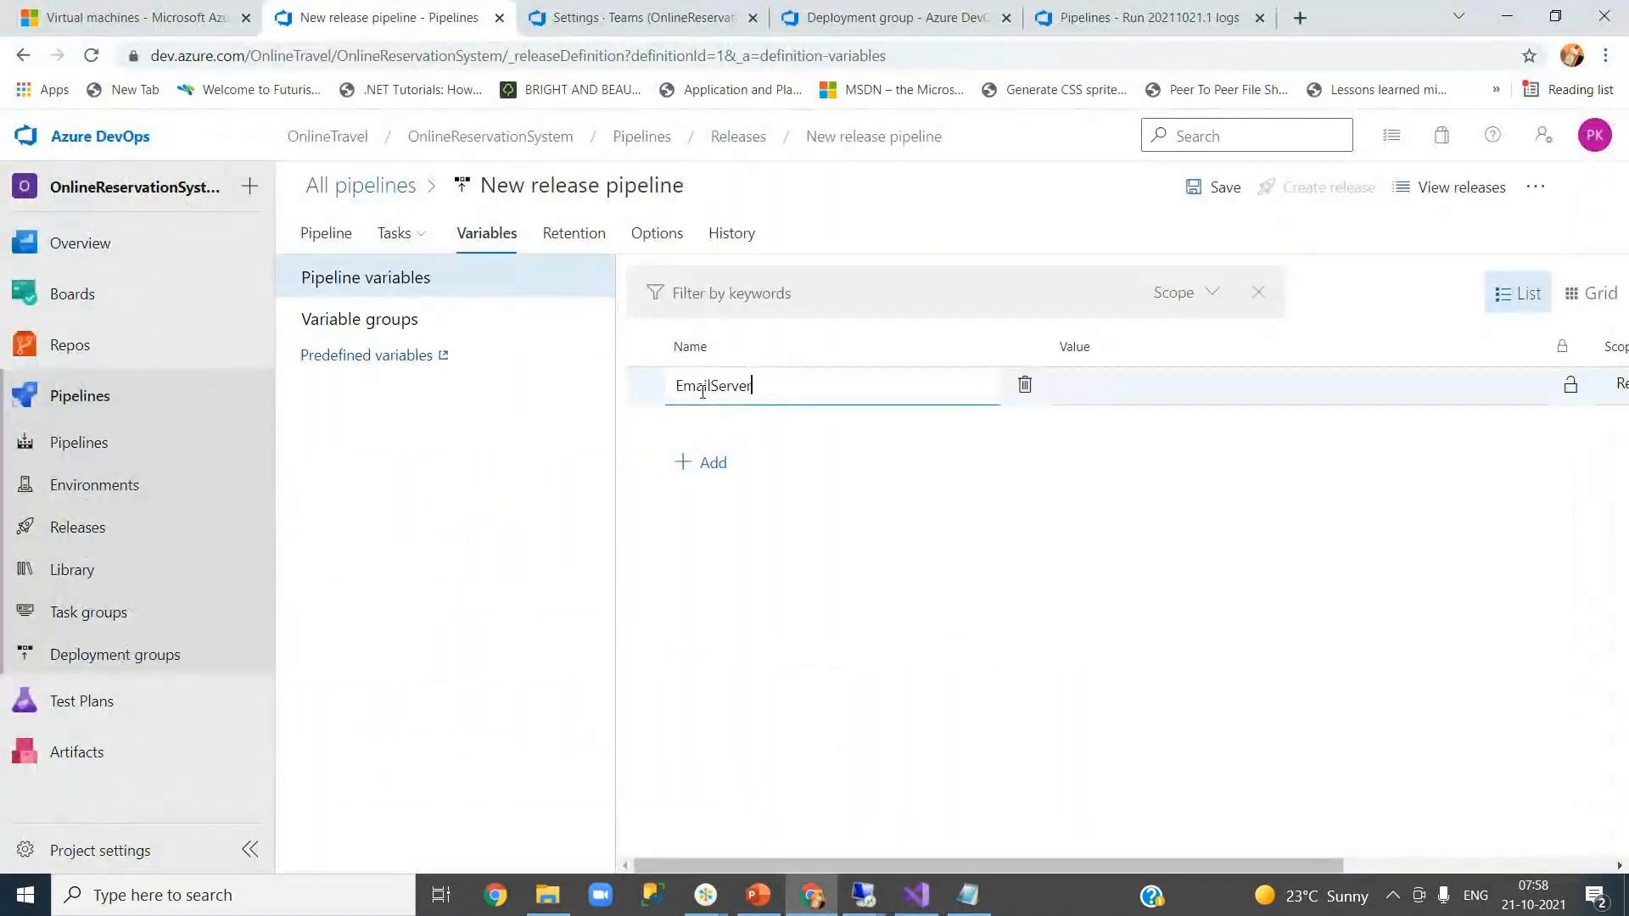
pyautogui.click(1064, 396)
pyautogui.click(919, 896)
pyautogui.moveTo(389, 323); pyautogui.dragTo(615, 325)
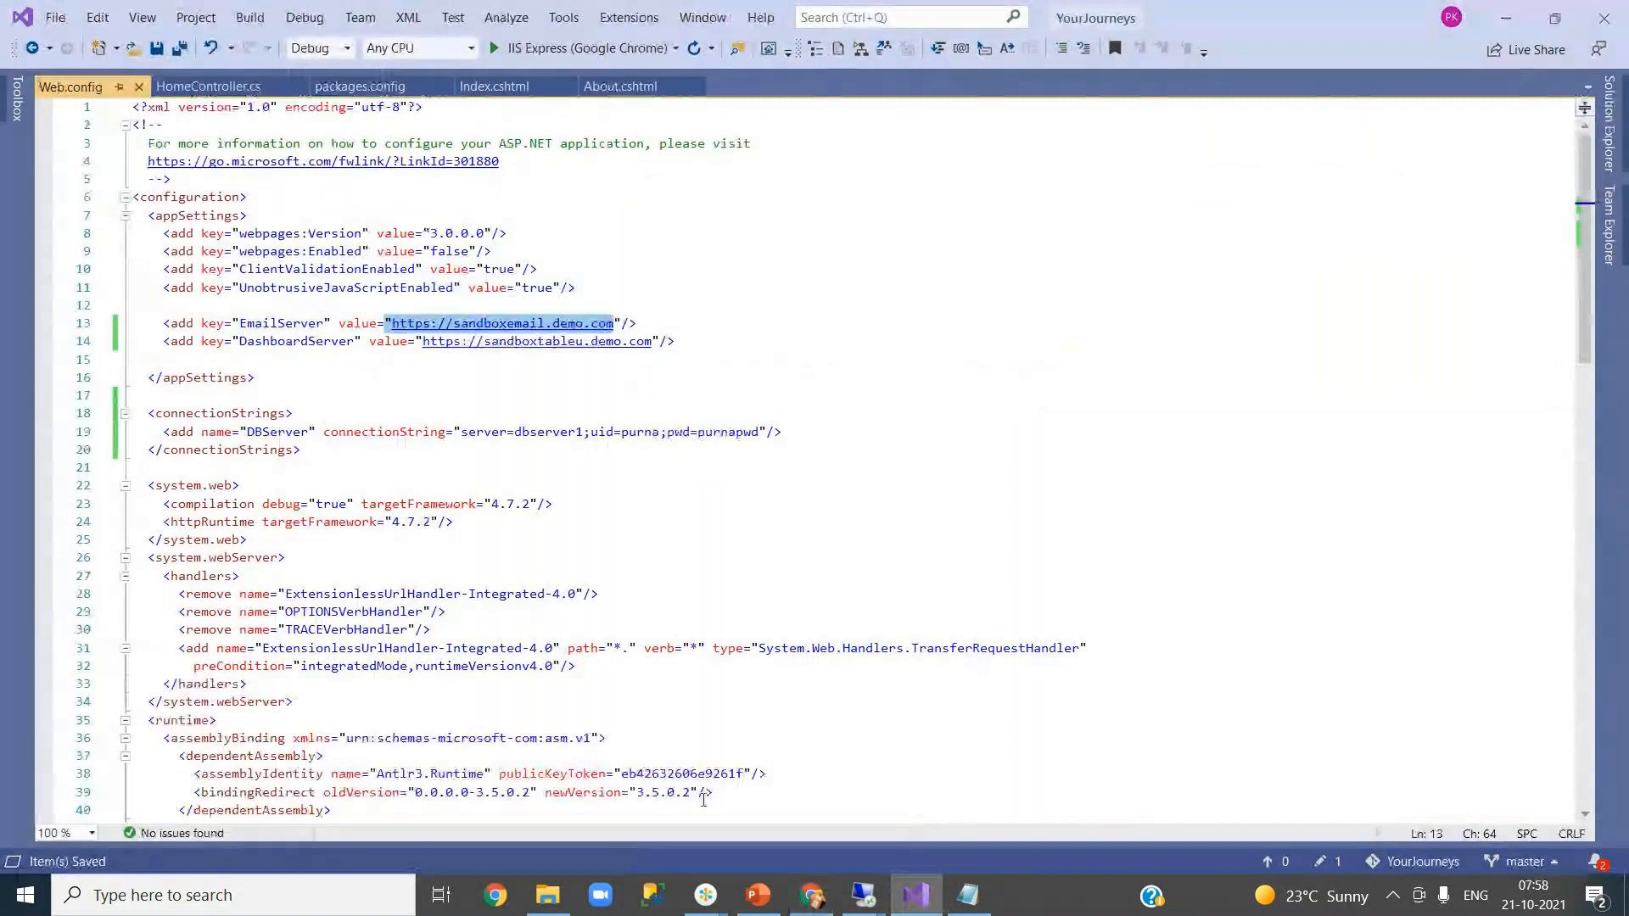
pyautogui.click(811, 895)
pyautogui.click(1084, 399)
pyautogui.hotkey('ctrl', 'v')
pyautogui.click(1060, 386)
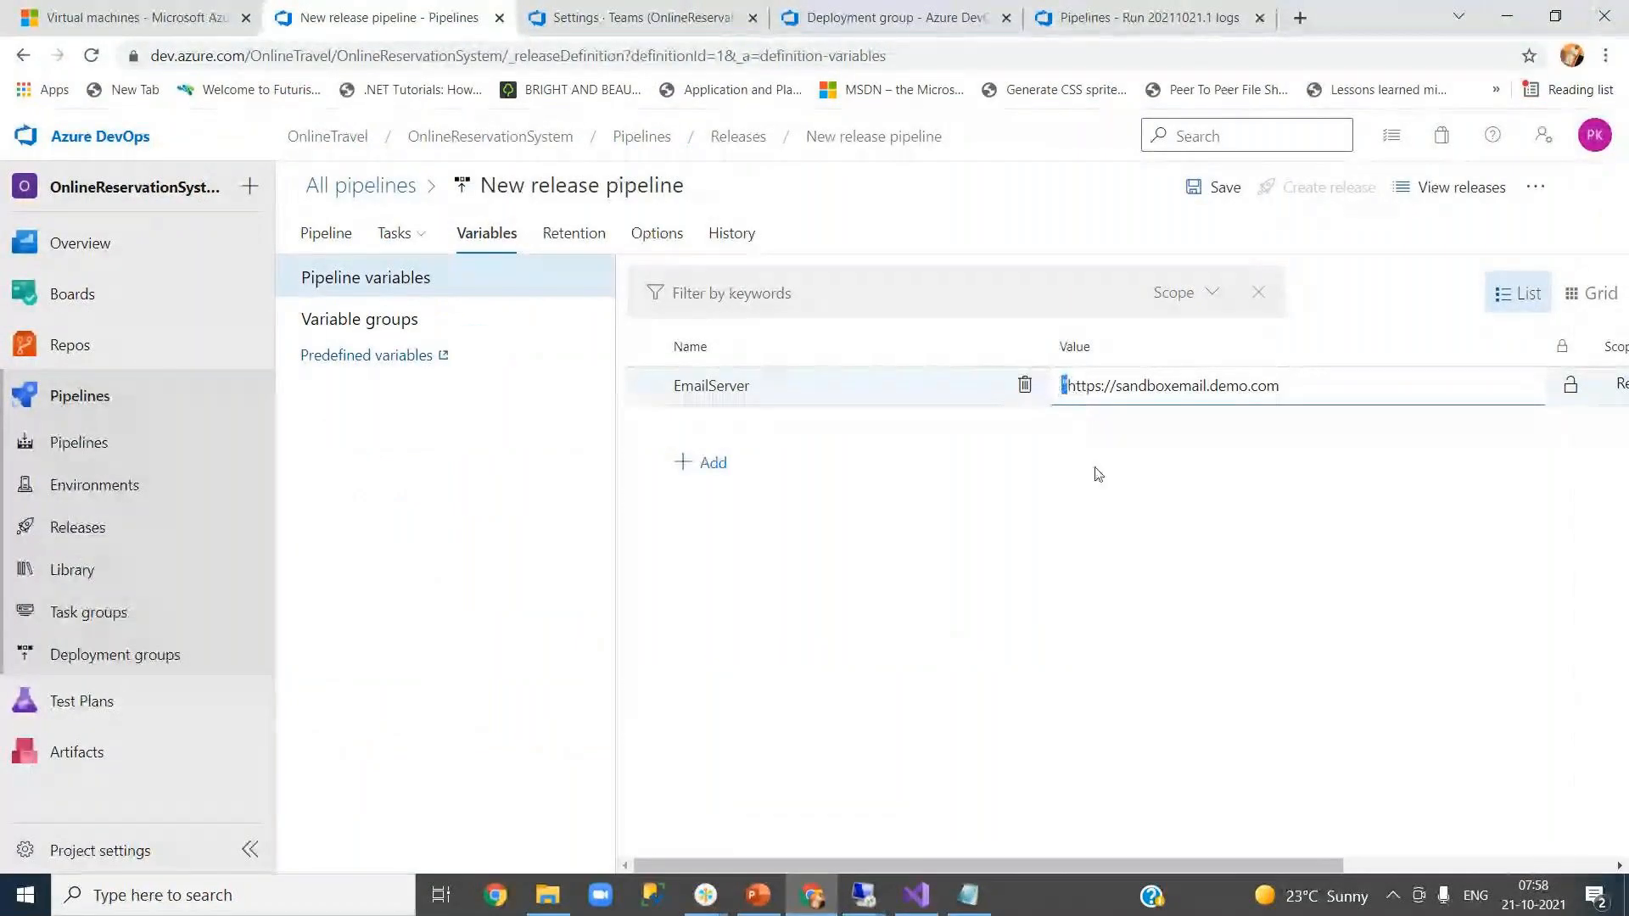
pyautogui.press('Delete')
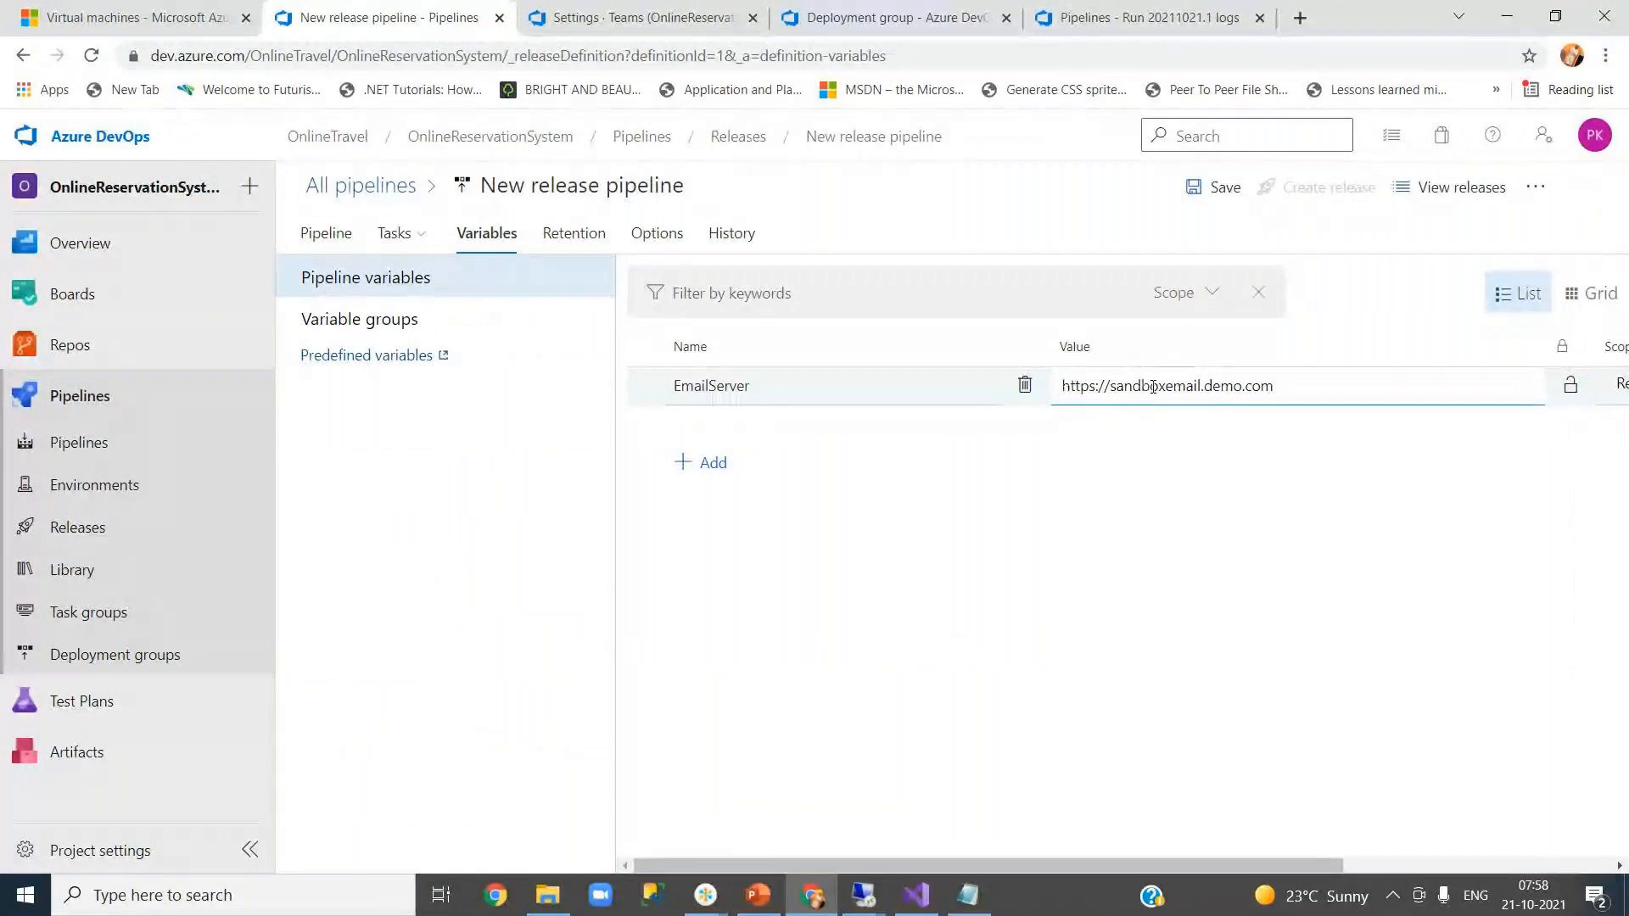
pyautogui.moveTo(1165, 386); pyautogui.dragTo(1110, 386)
pyautogui.press('Delete')
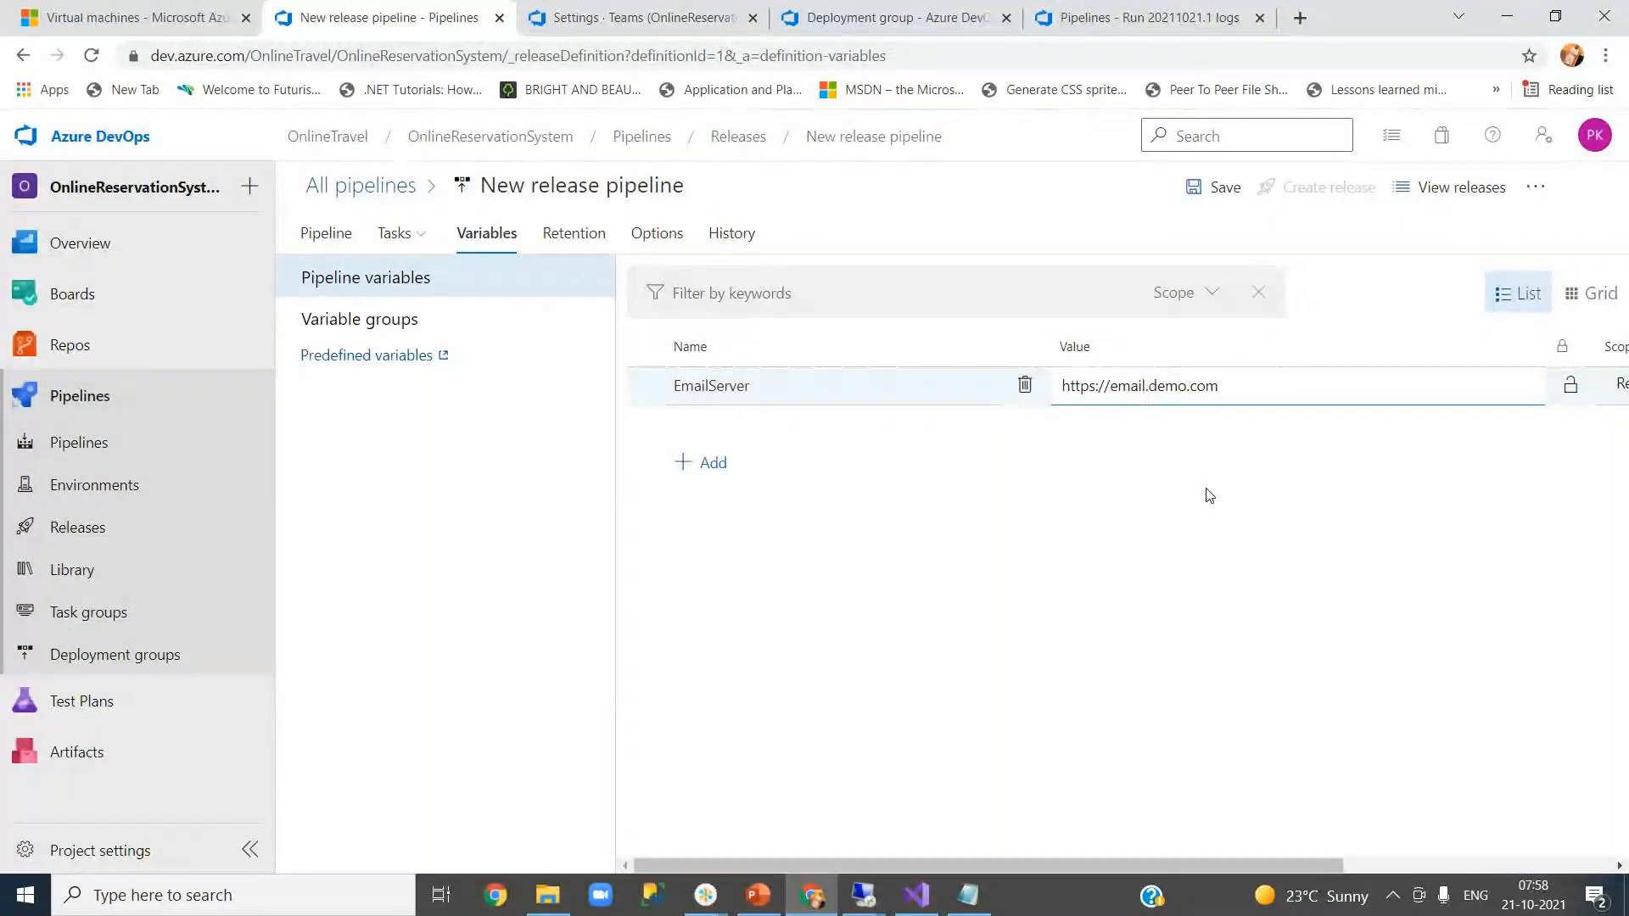
pyautogui.press('Delete')
pyautogui.write('-qa')
pyautogui.click(1209, 495)
# - Scope the EmailServer variable to the QA stage
pyautogui.moveTo(999, 862); pyautogui.dragTo(1265, 861)
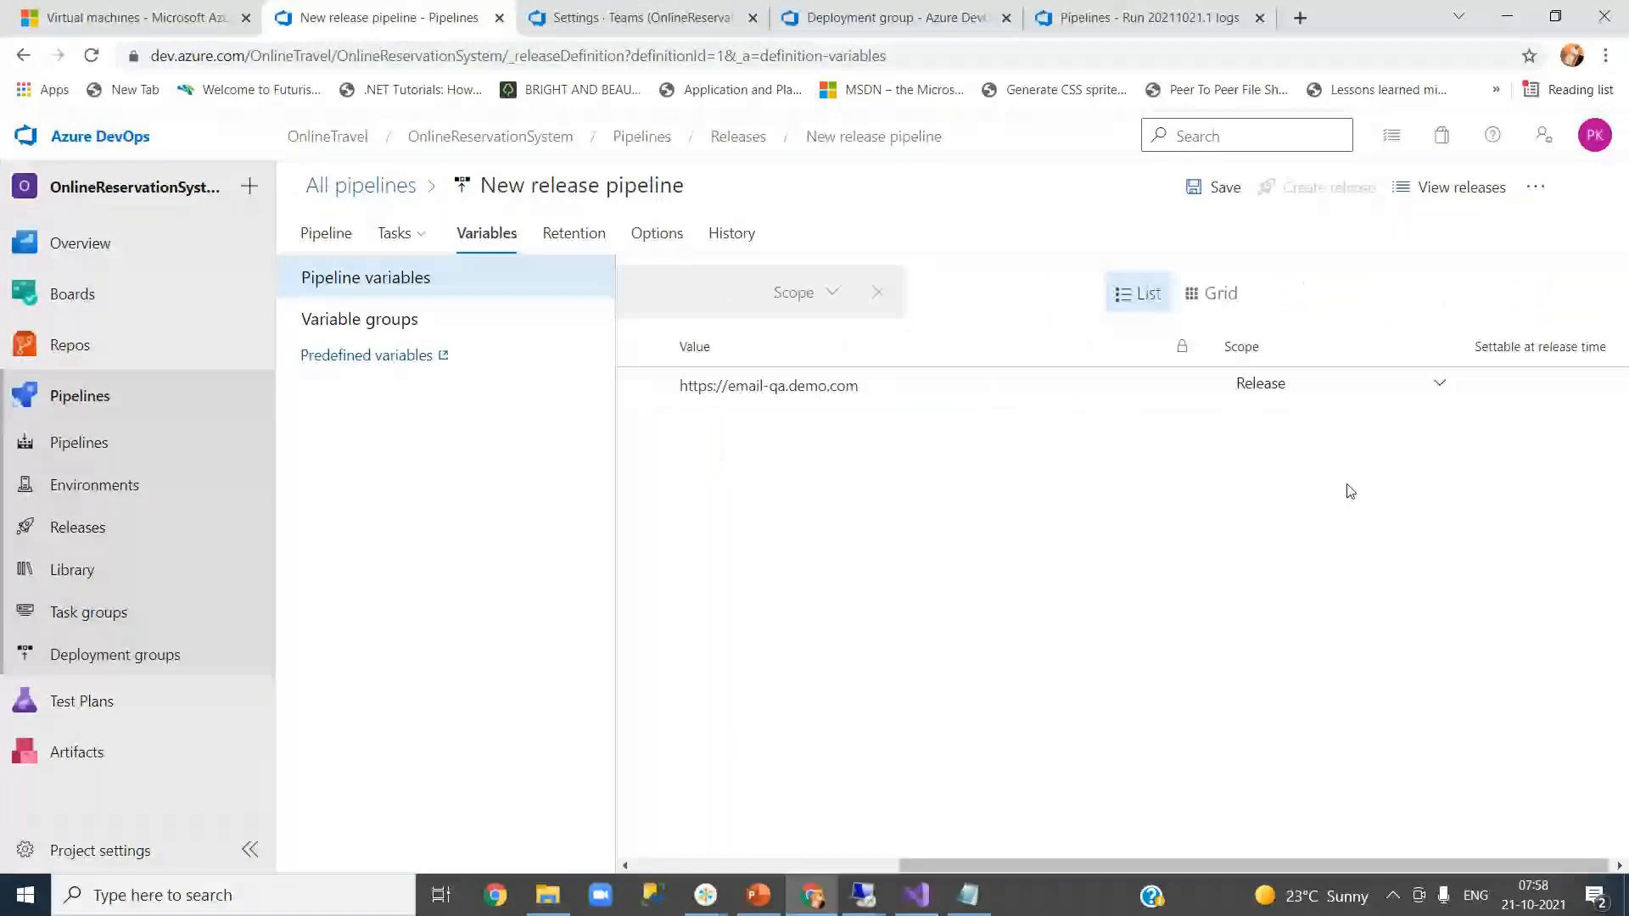
pyautogui.click(1426, 390)
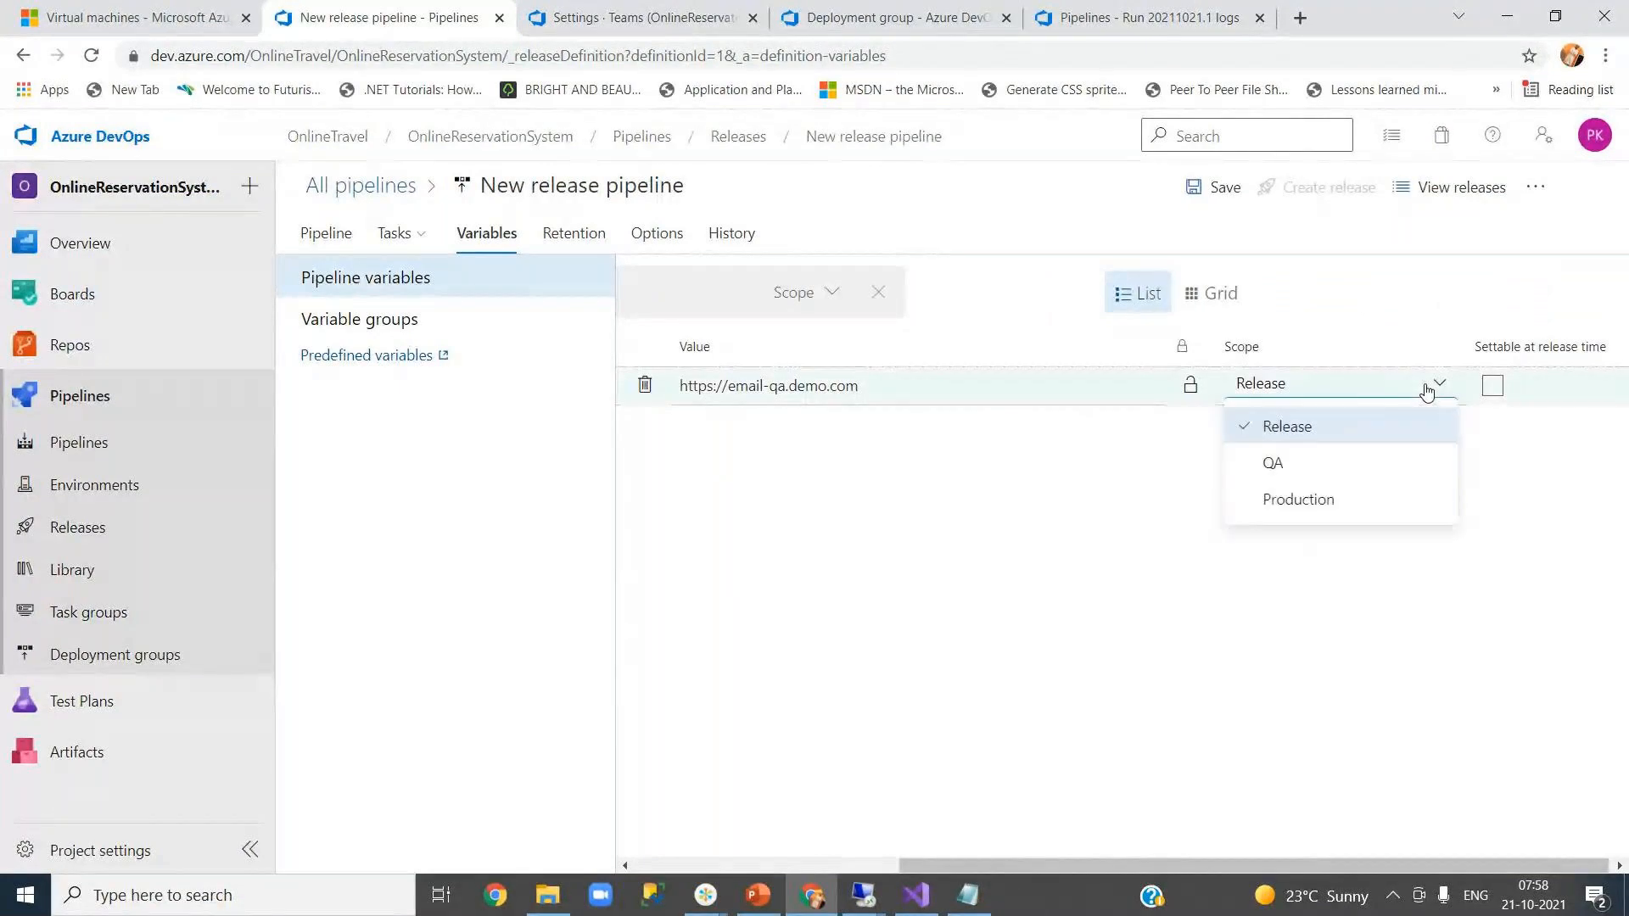
pyautogui.click(1330, 465)
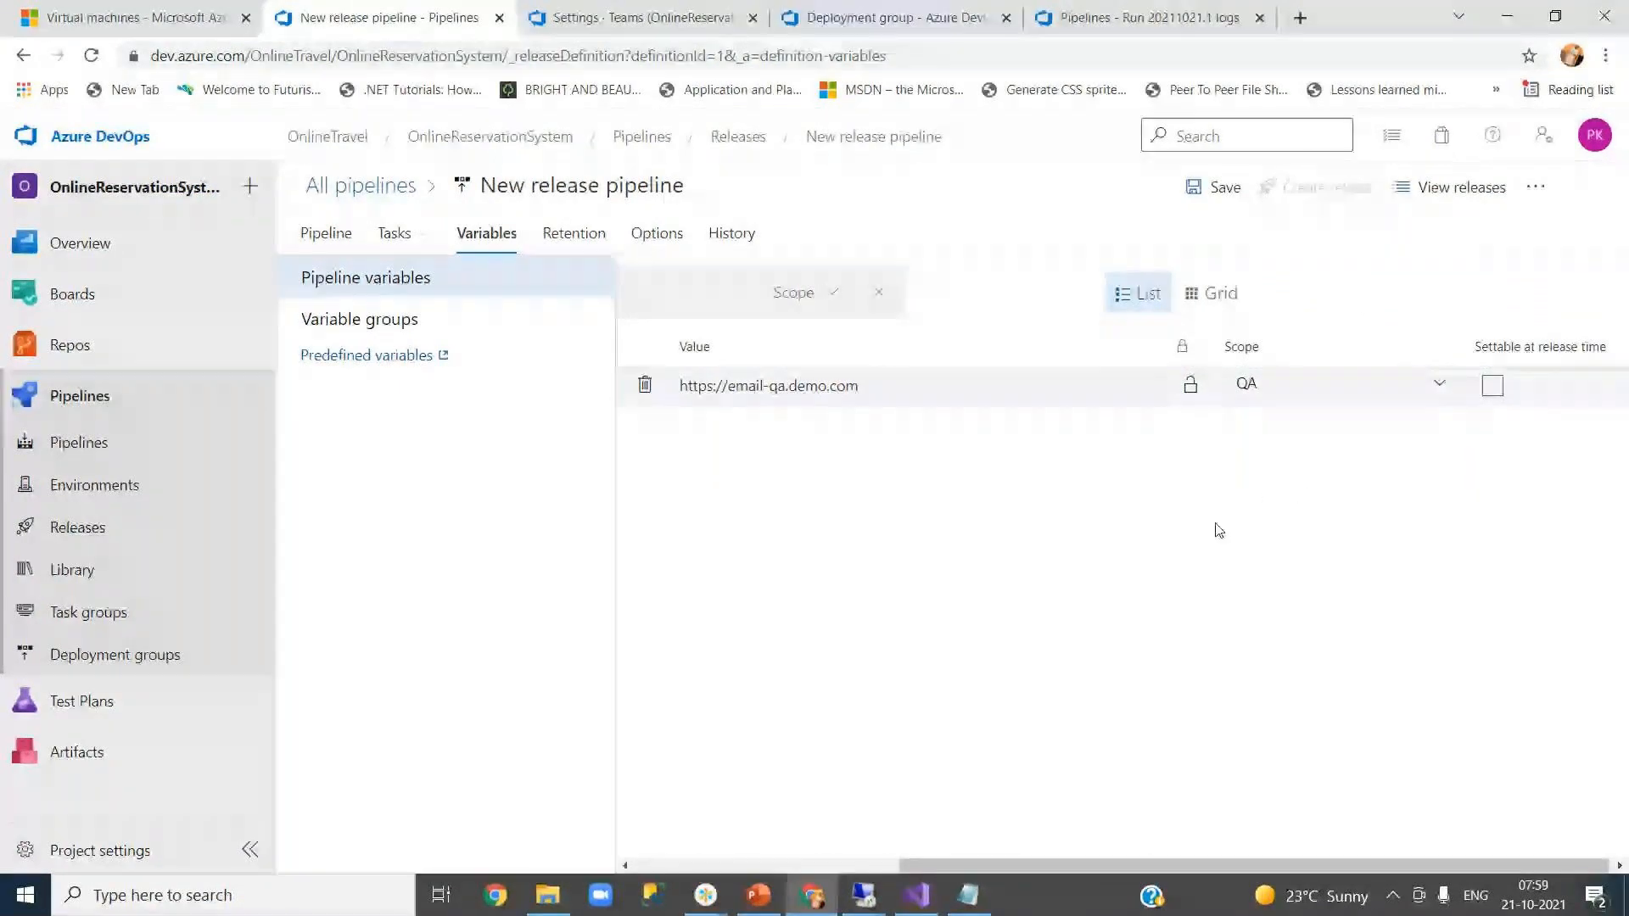
pyautogui.moveTo(1204, 865); pyautogui.dragTo(890, 853)
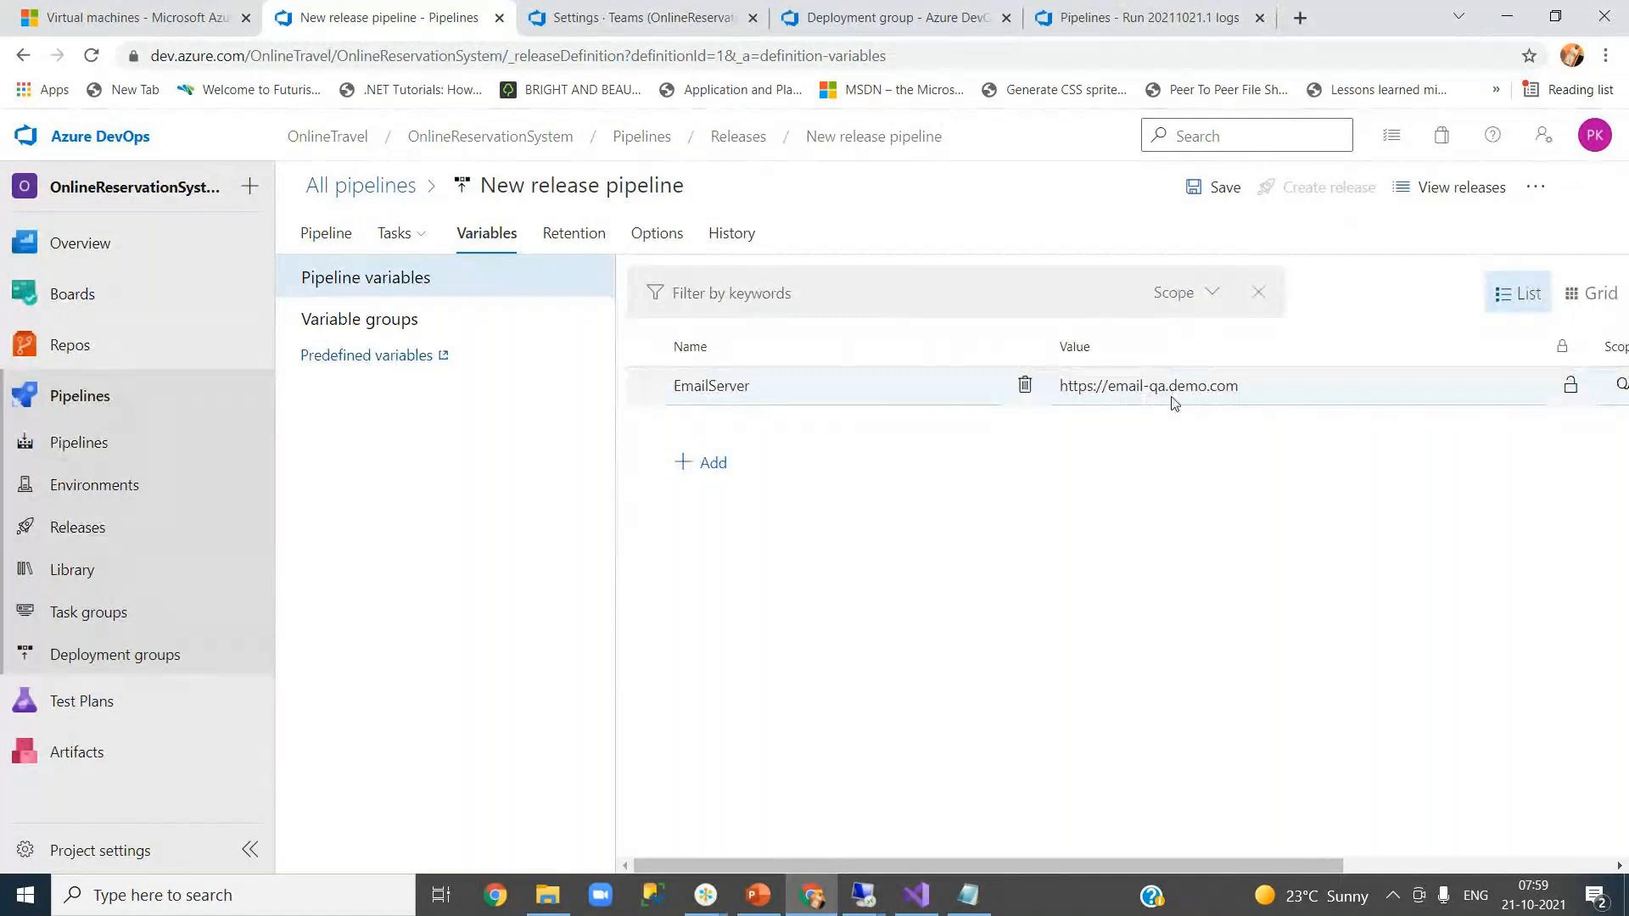
# - Add a DashboardServer variable with the name and sandbox URL copied from Web.config
pyautogui.click(721, 467)
pyautogui.click(911, 911)
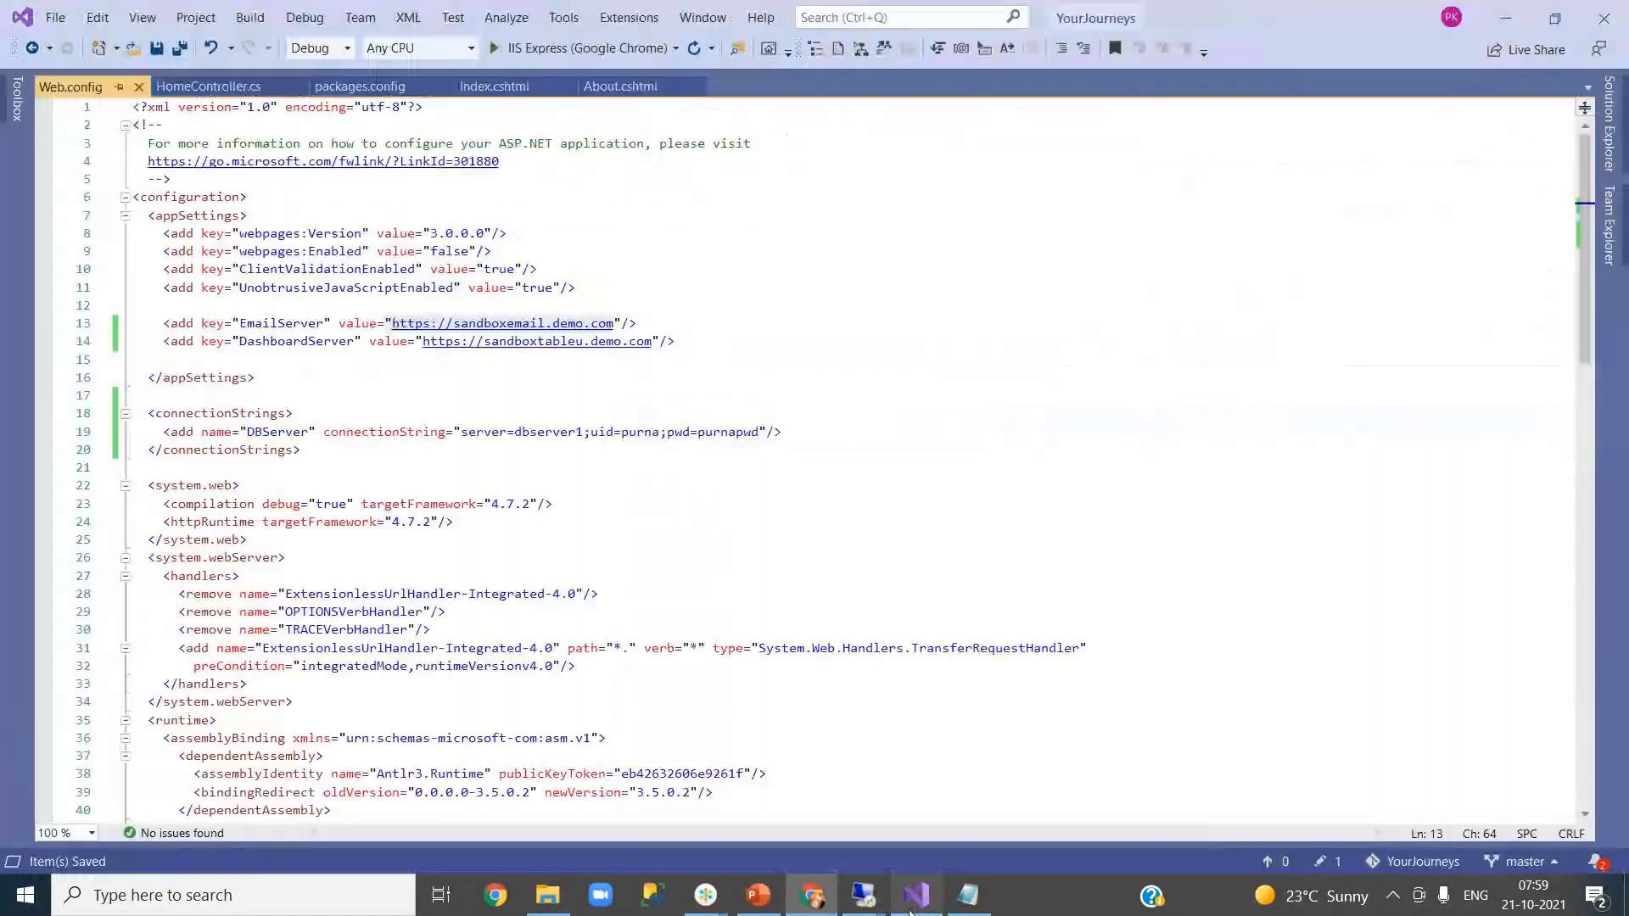
pyautogui.doubleClick(295, 341)
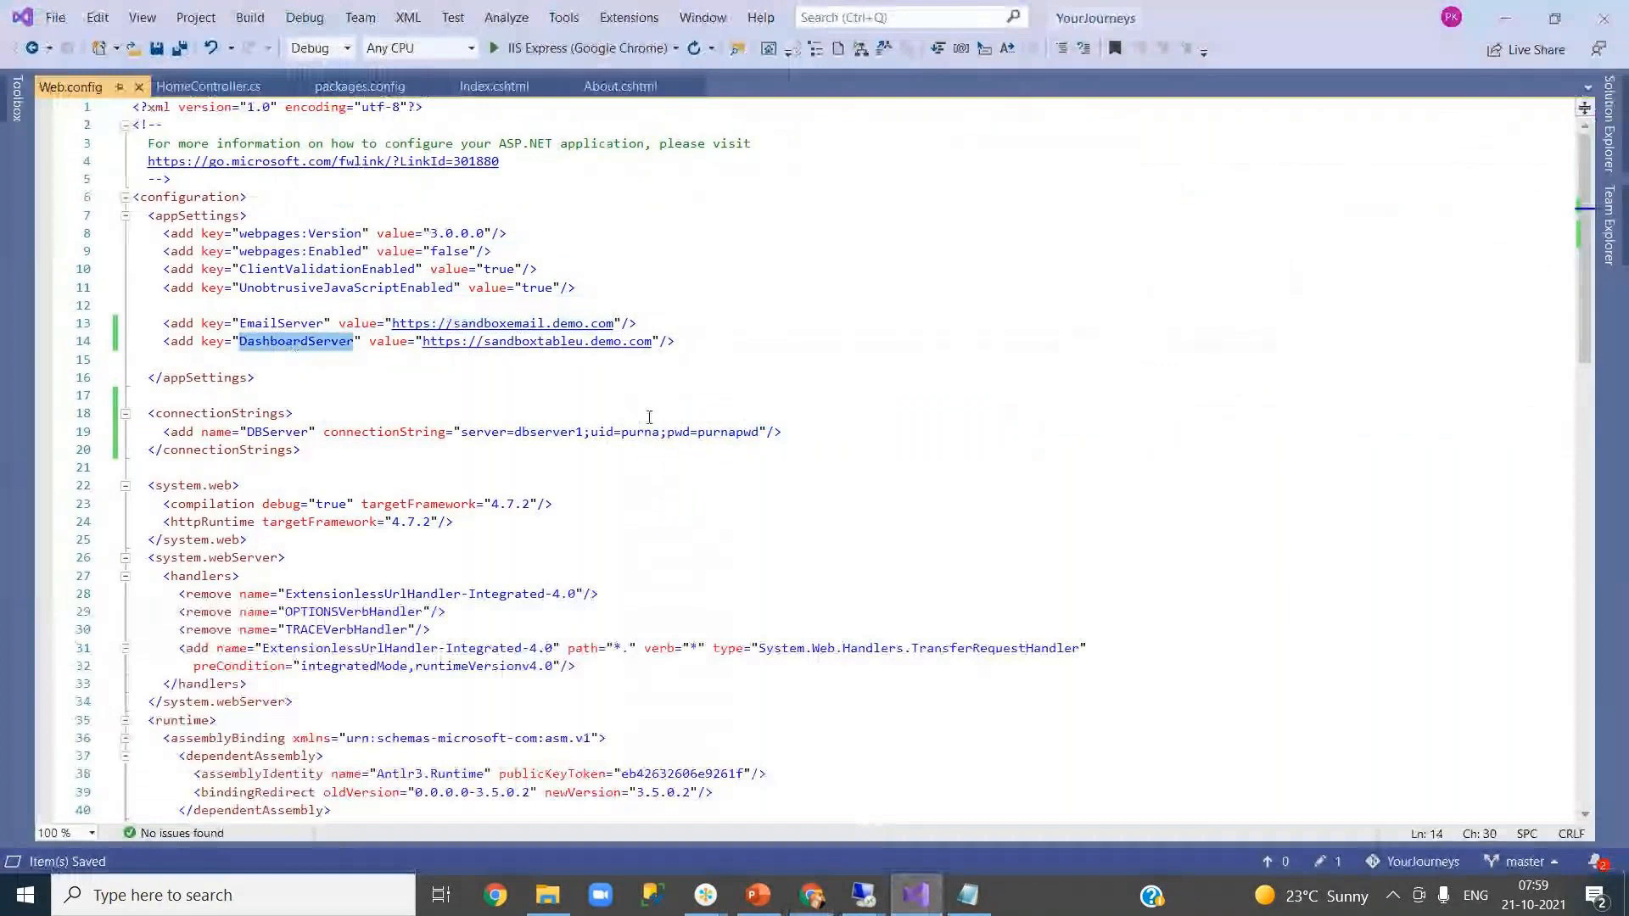
pyautogui.click(812, 896)
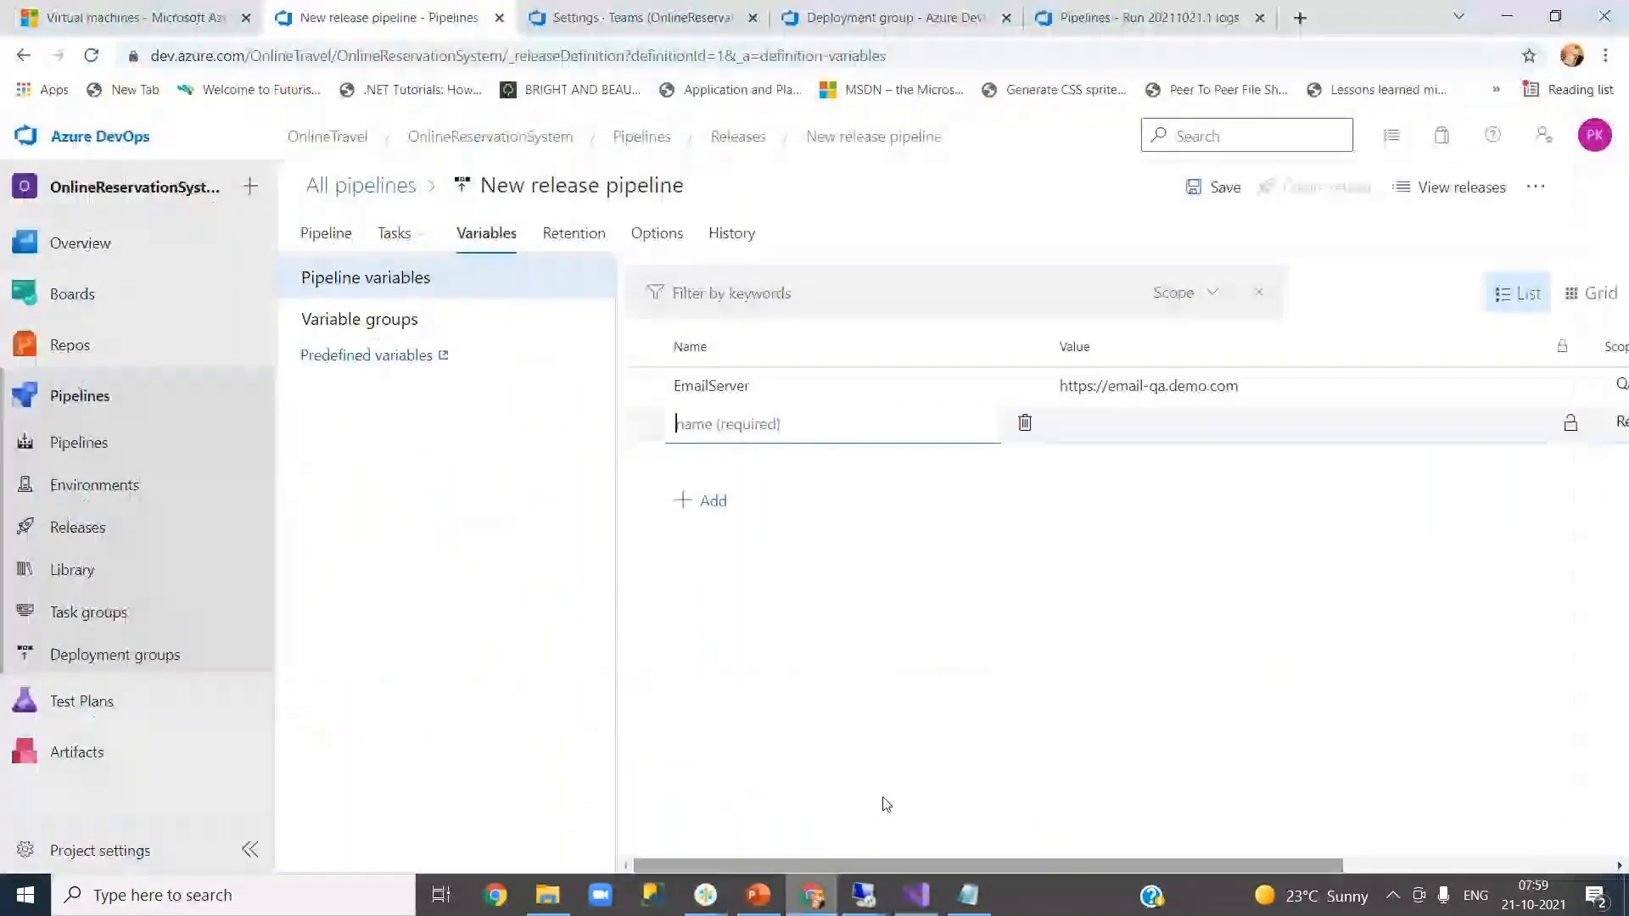
pyautogui.write('DashboardServer')
pyautogui.click(1090, 433)
pyautogui.hotkey('alt', 'Tab')
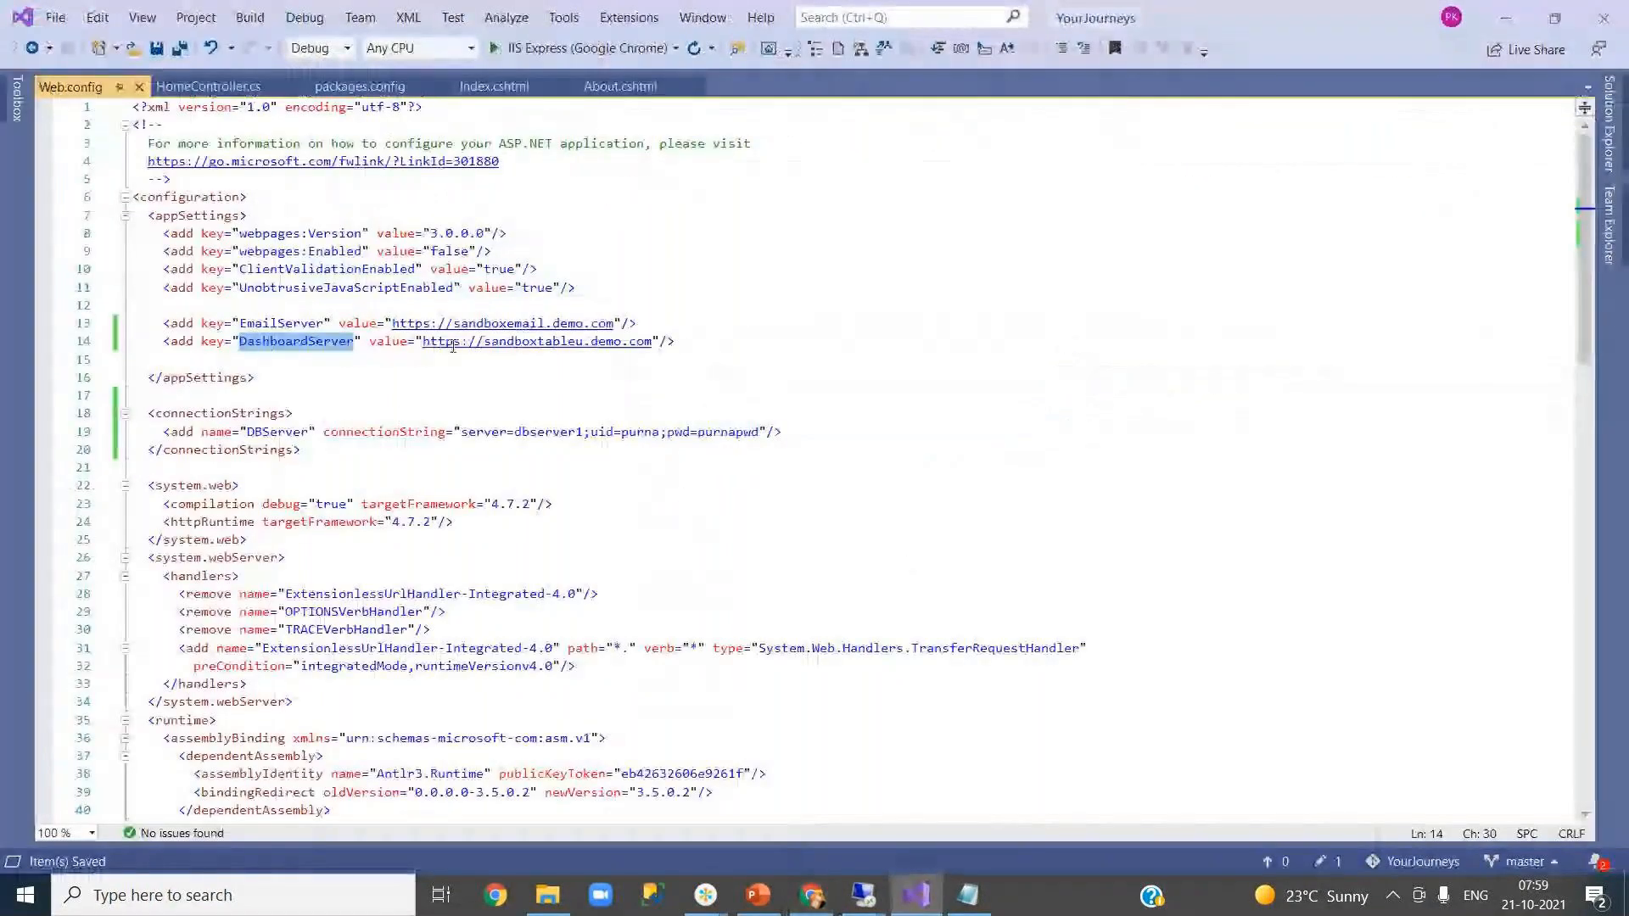
pyautogui.moveTo(423, 341); pyautogui.dragTo(652, 342)
pyautogui.hotkey('ctrl', 'c')
pyautogui.hotkey('alt', 'Tab')
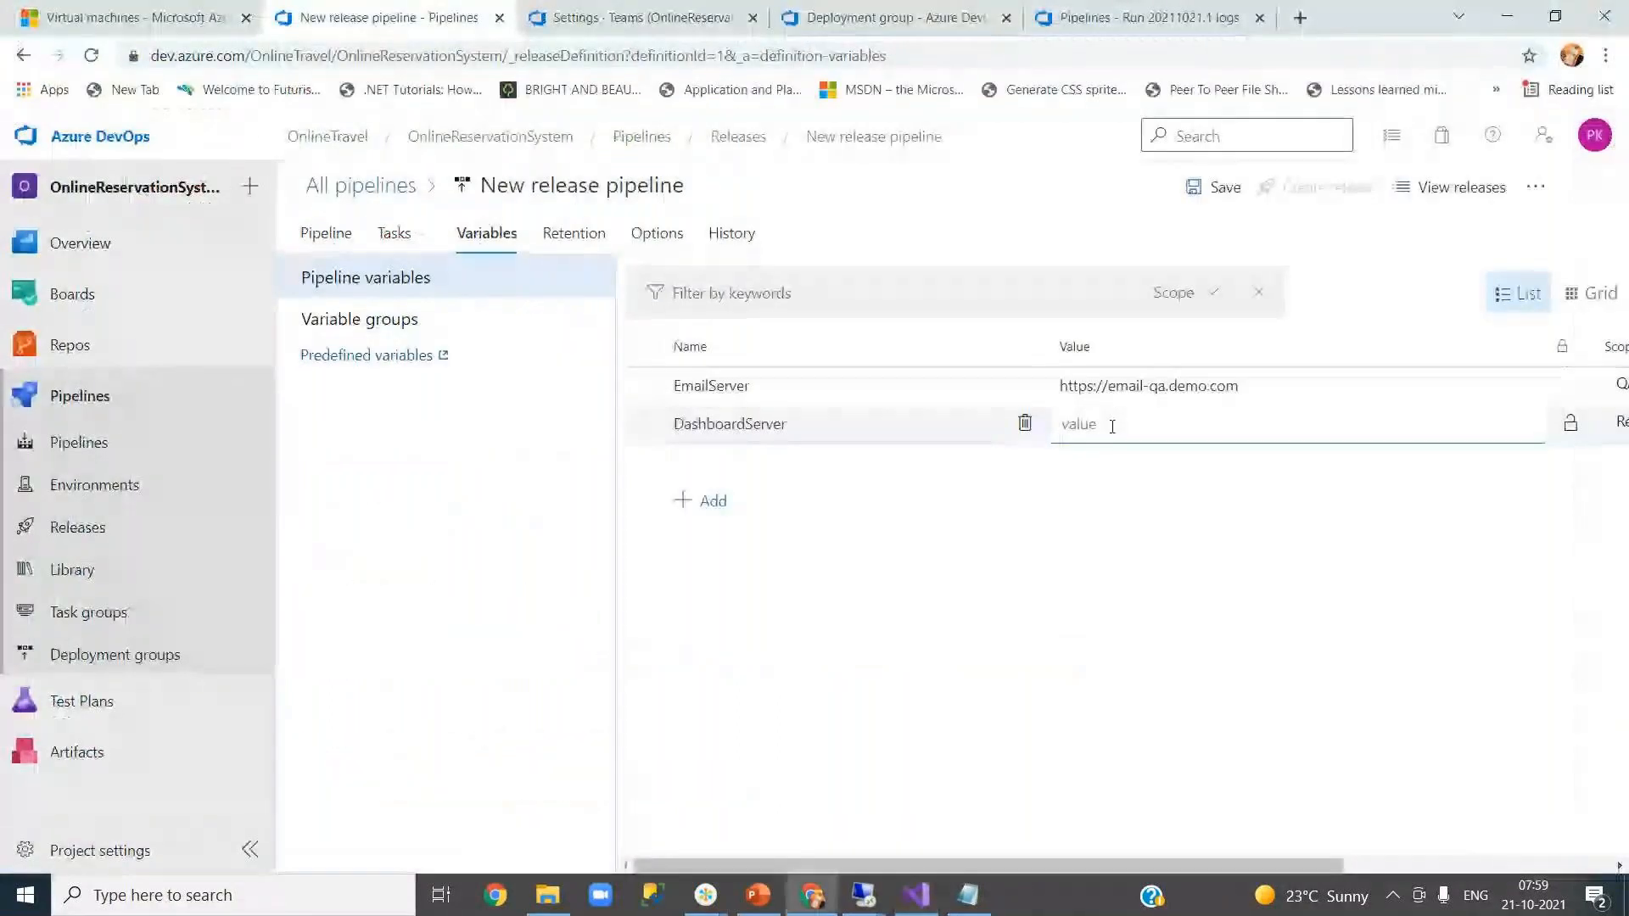
pyautogui.hotkey('ctrl', 'v')
pyautogui.moveTo(1109, 424); pyautogui.dragTo(1165, 425)
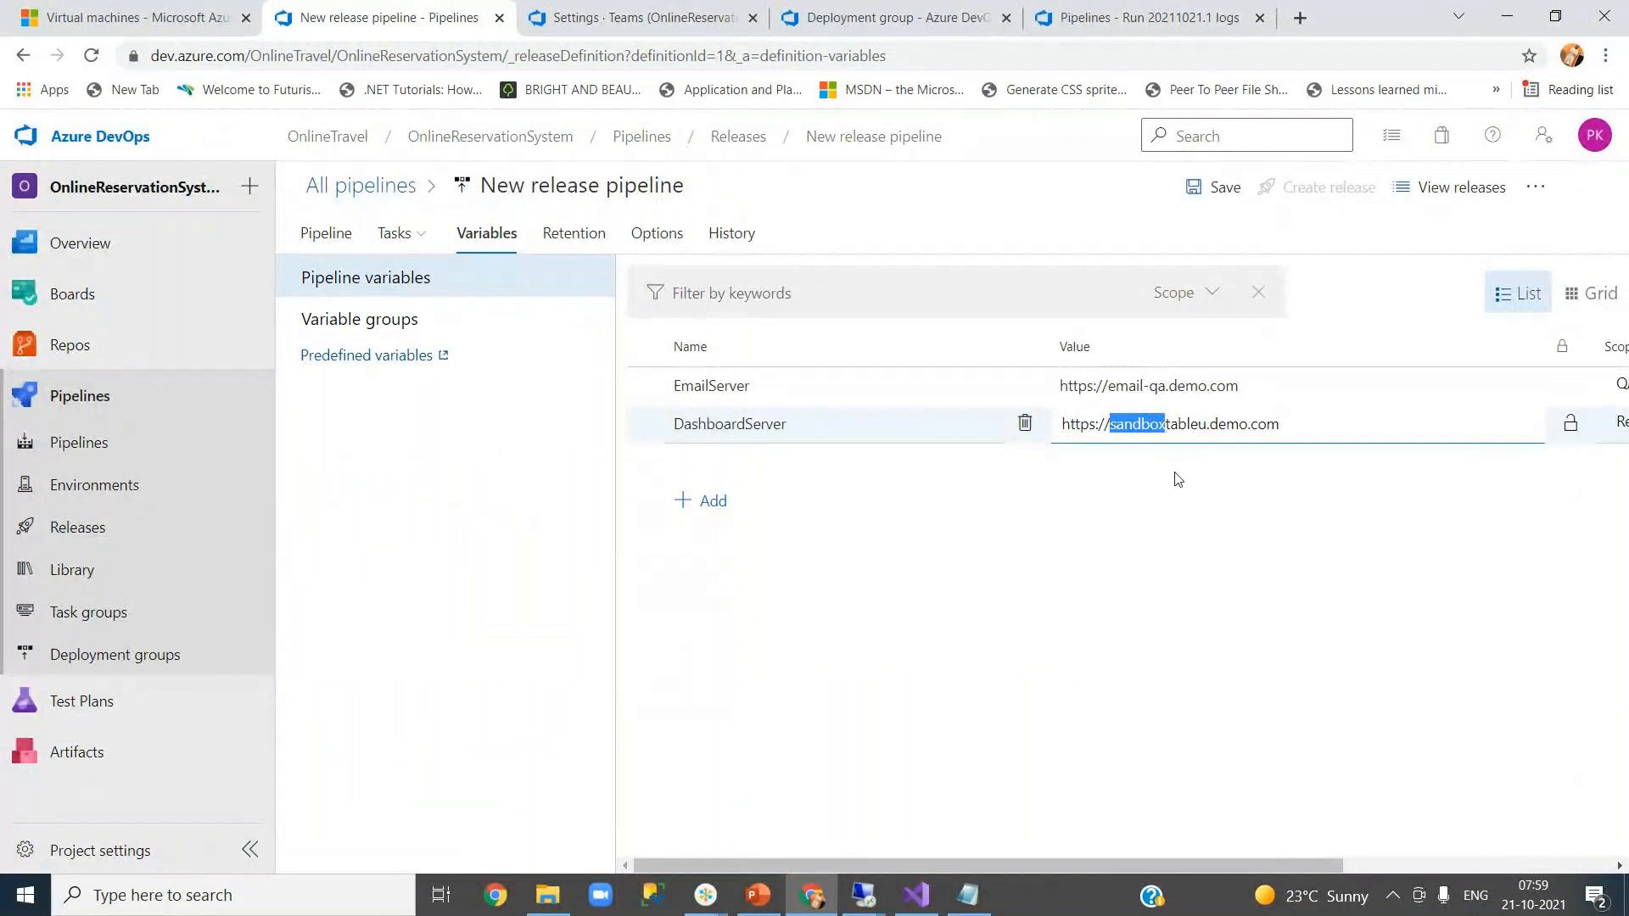
pyautogui.press('BackSpace')
pyautogui.press('Right')
pyautogui.press('Right')
pyautogui.press('Right')
pyautogui.press('Right')
pyautogui.press('Right')
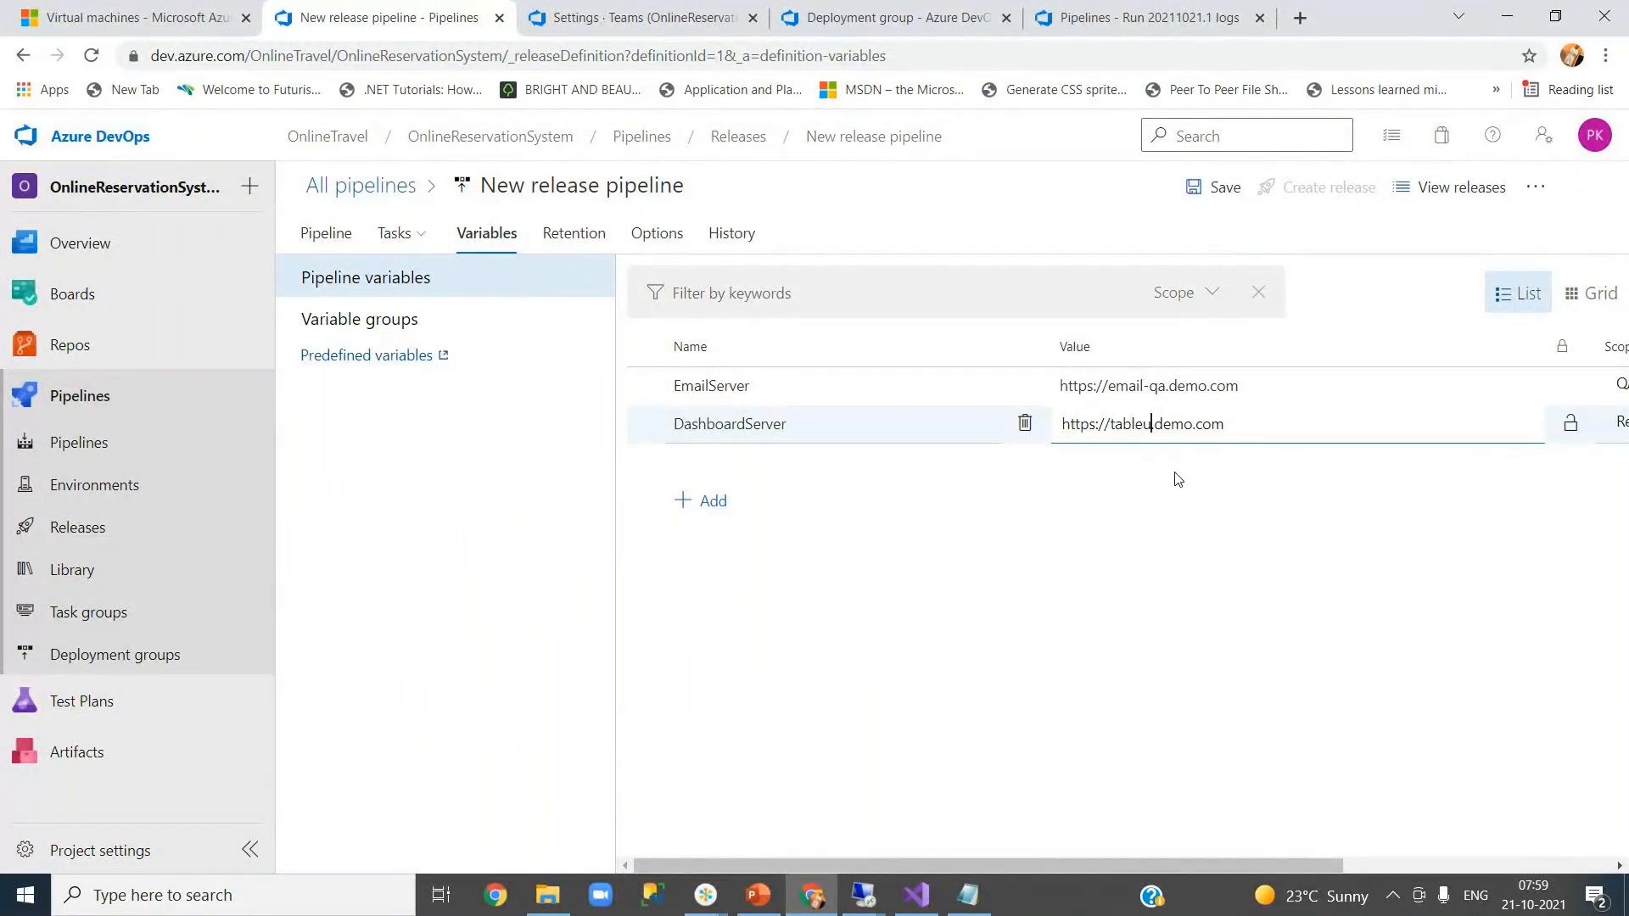
pyautogui.write('-qa')
pyautogui.click(920, 579)
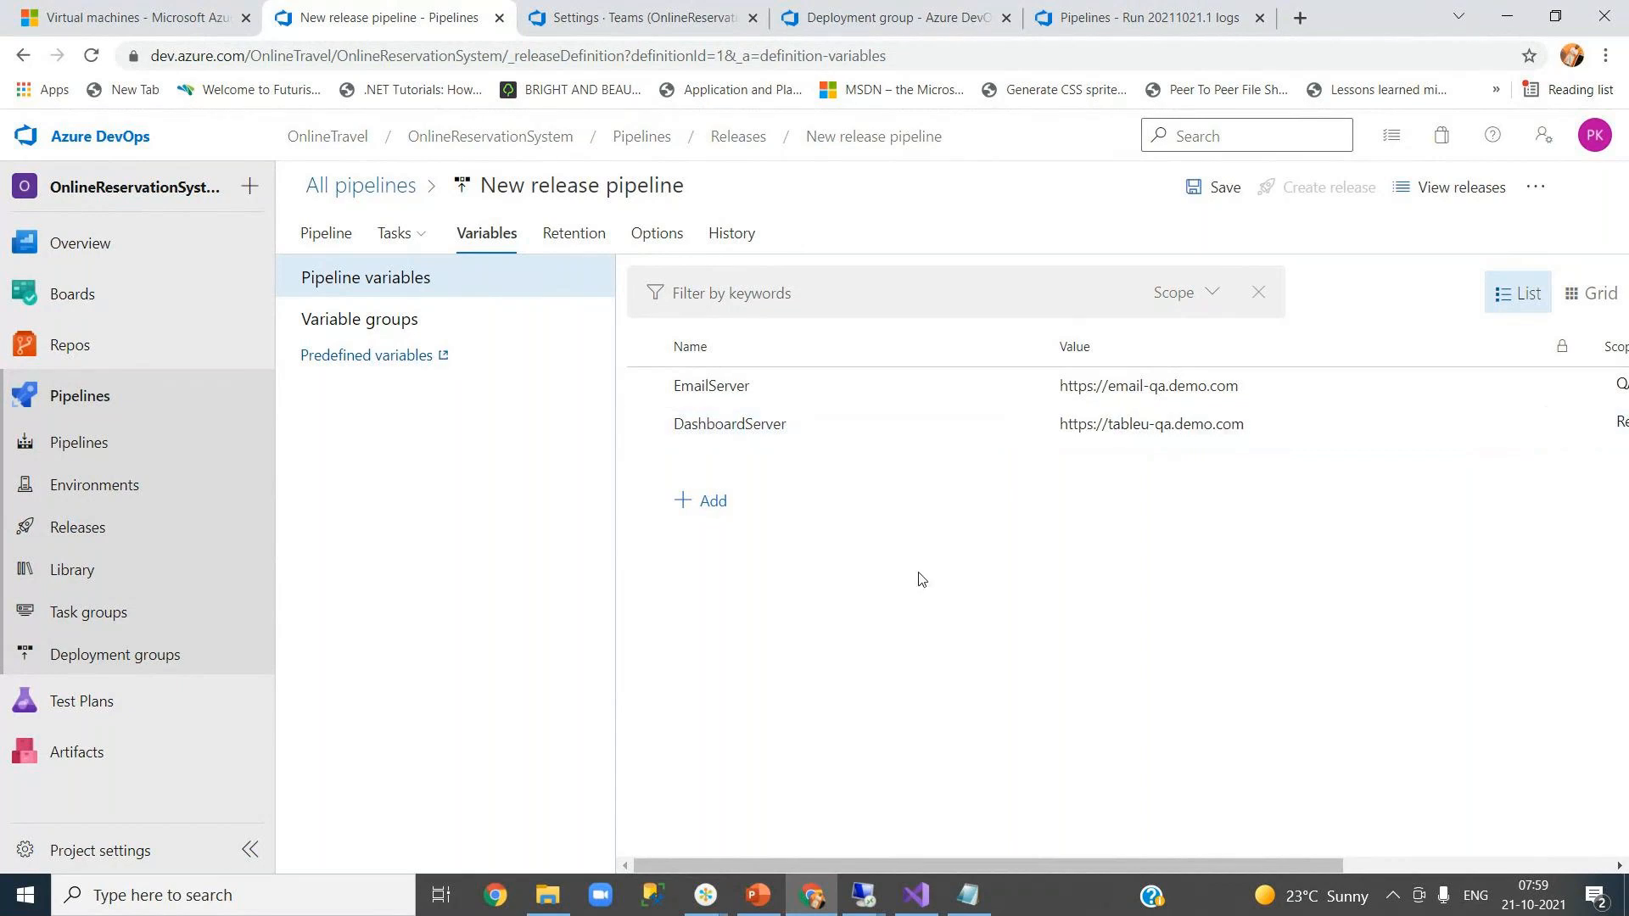
# - Add a DBServer variable holding the connection string copied from Web.config
pyautogui.hotkey('alt', 'Tab')
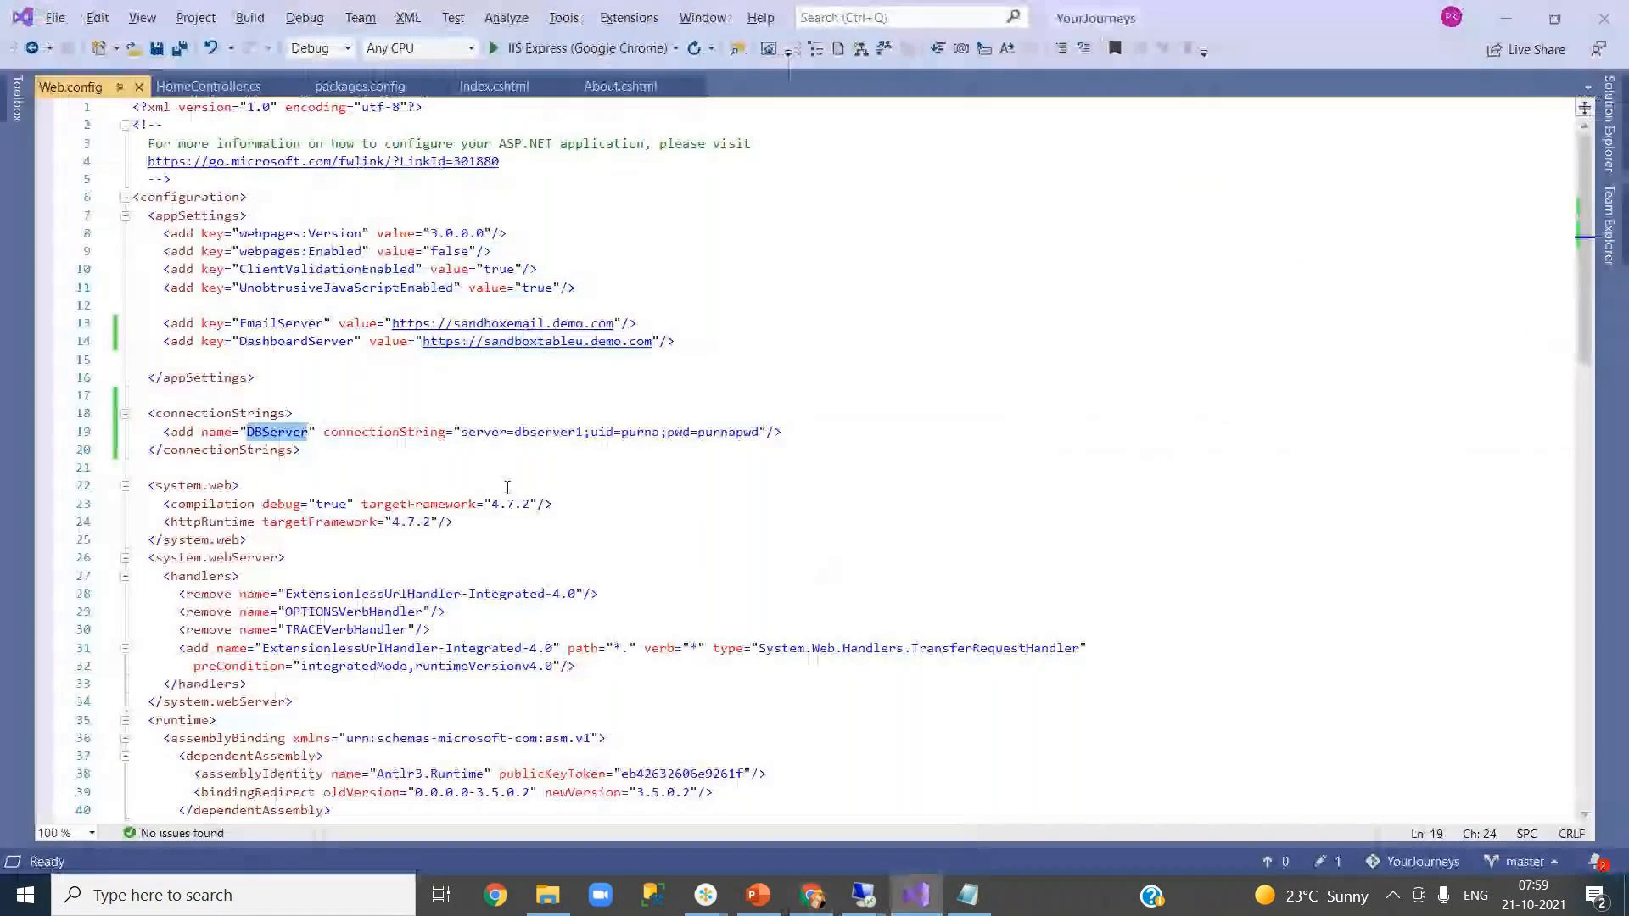
pyautogui.hotkey('alt', 'Tab')
pyautogui.click(709, 496)
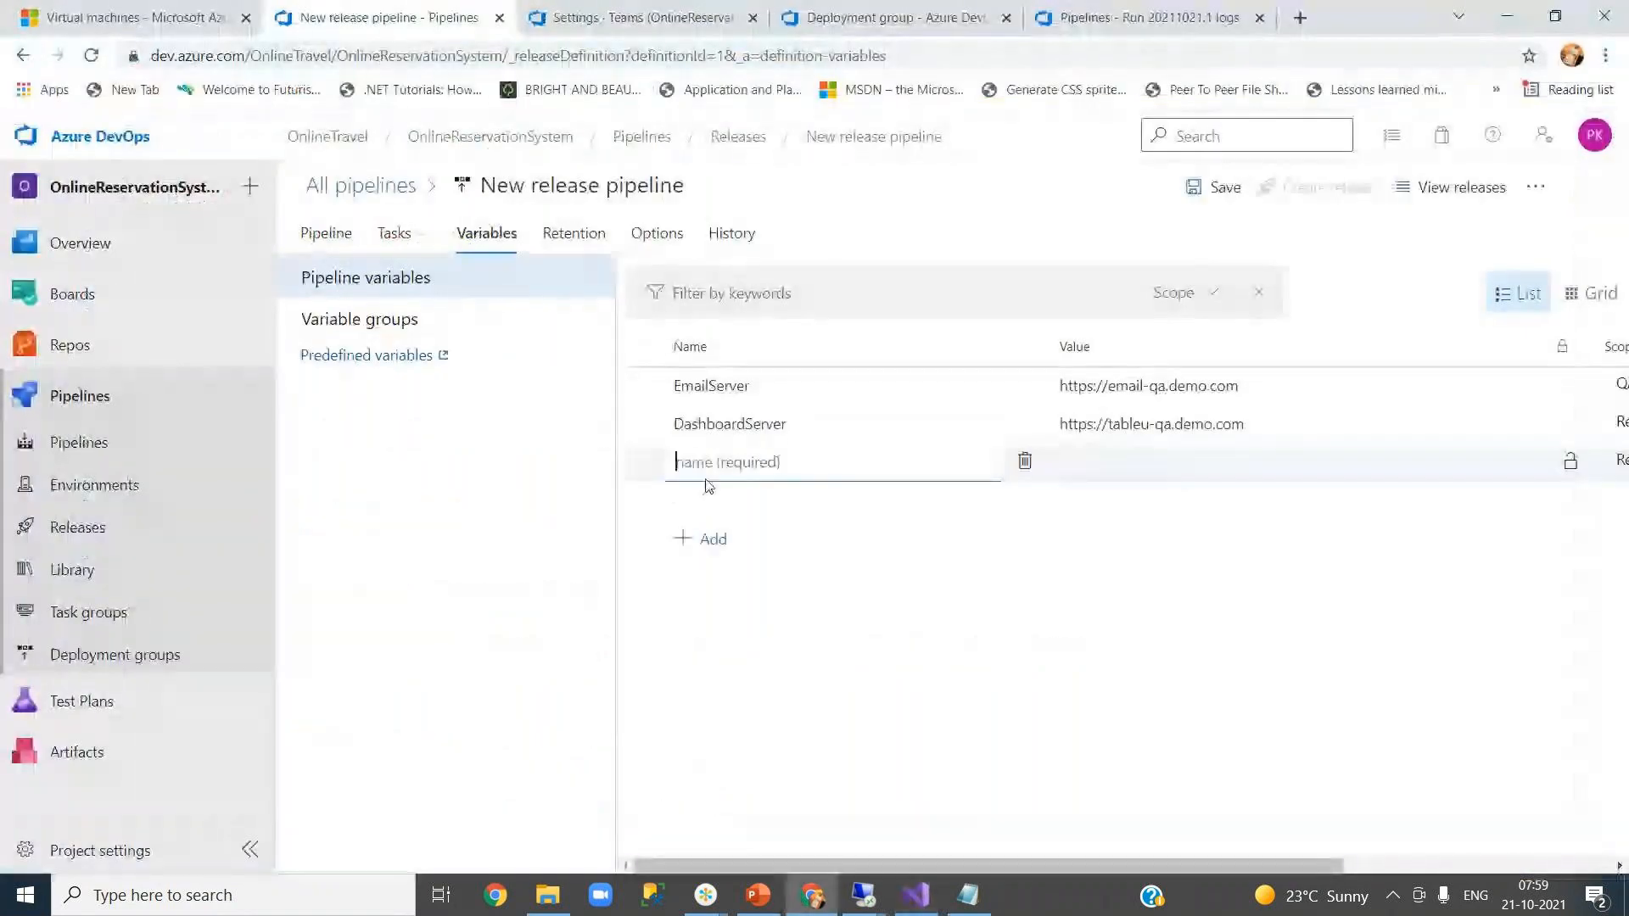
pyautogui.write('DBServer')
pyautogui.click(1153, 463)
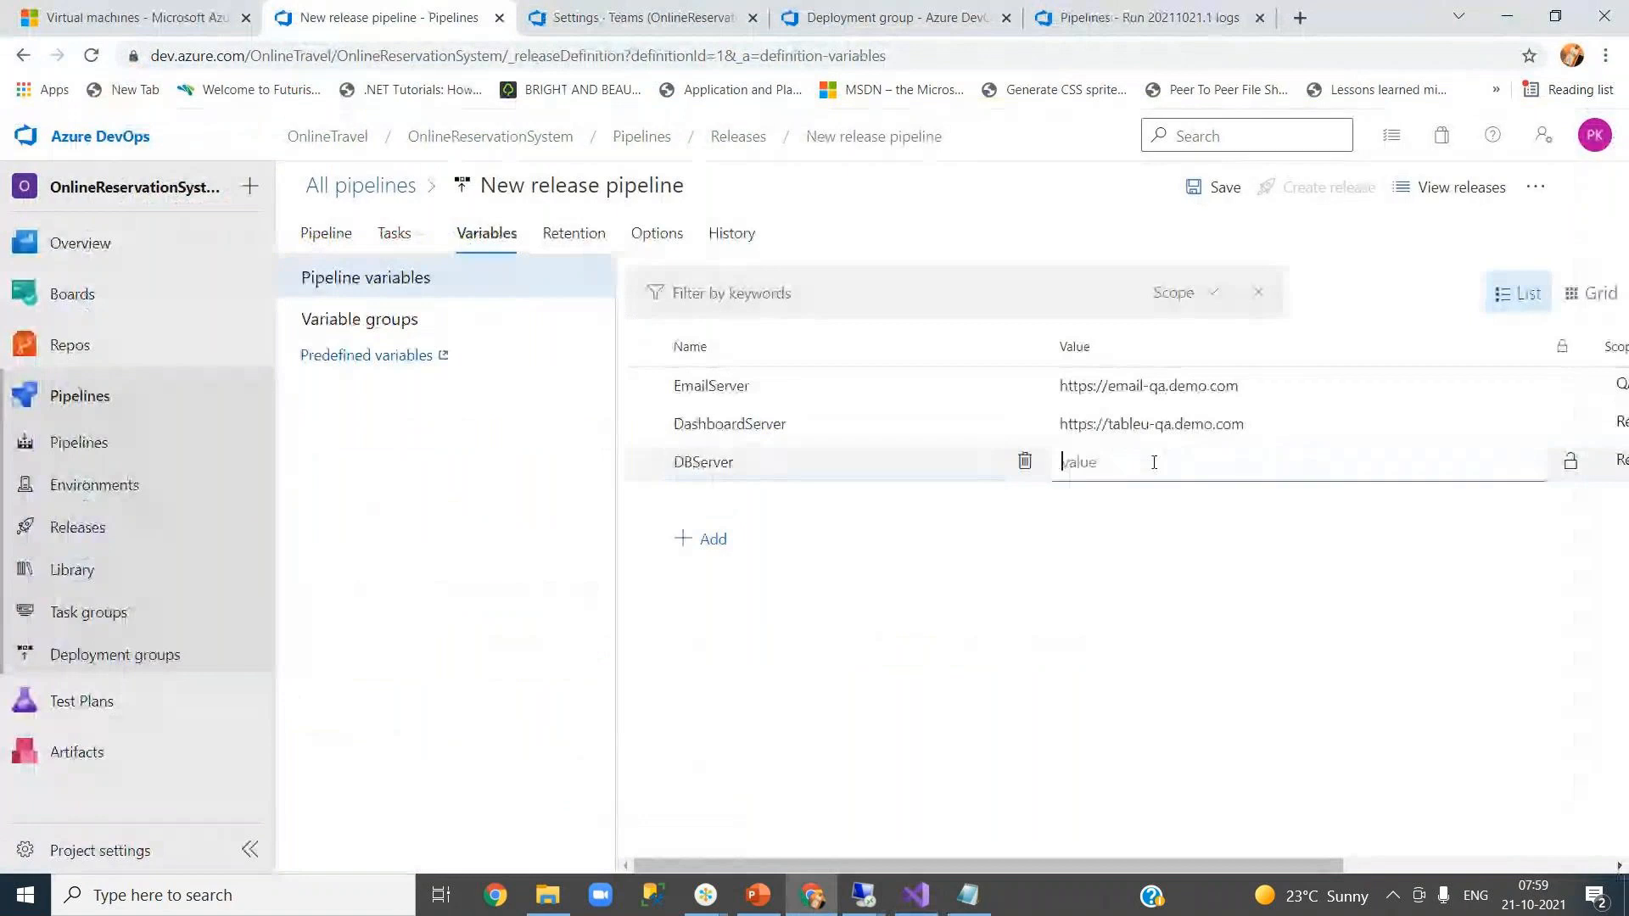
pyautogui.hotkey('alt', 'Tab')
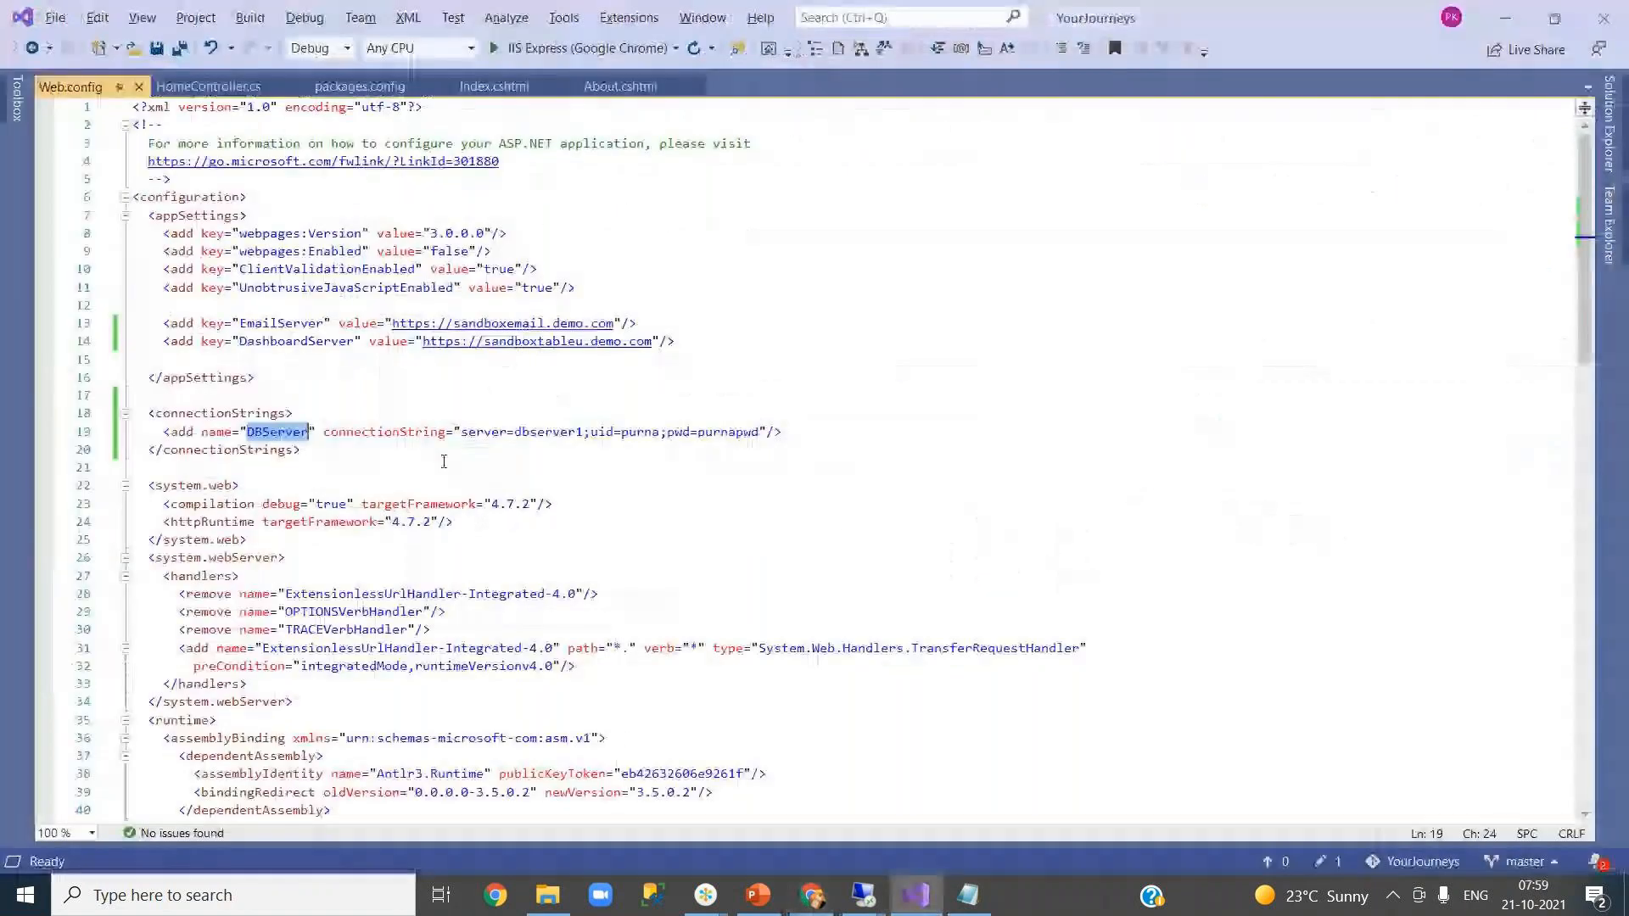
pyautogui.click(289, 446)
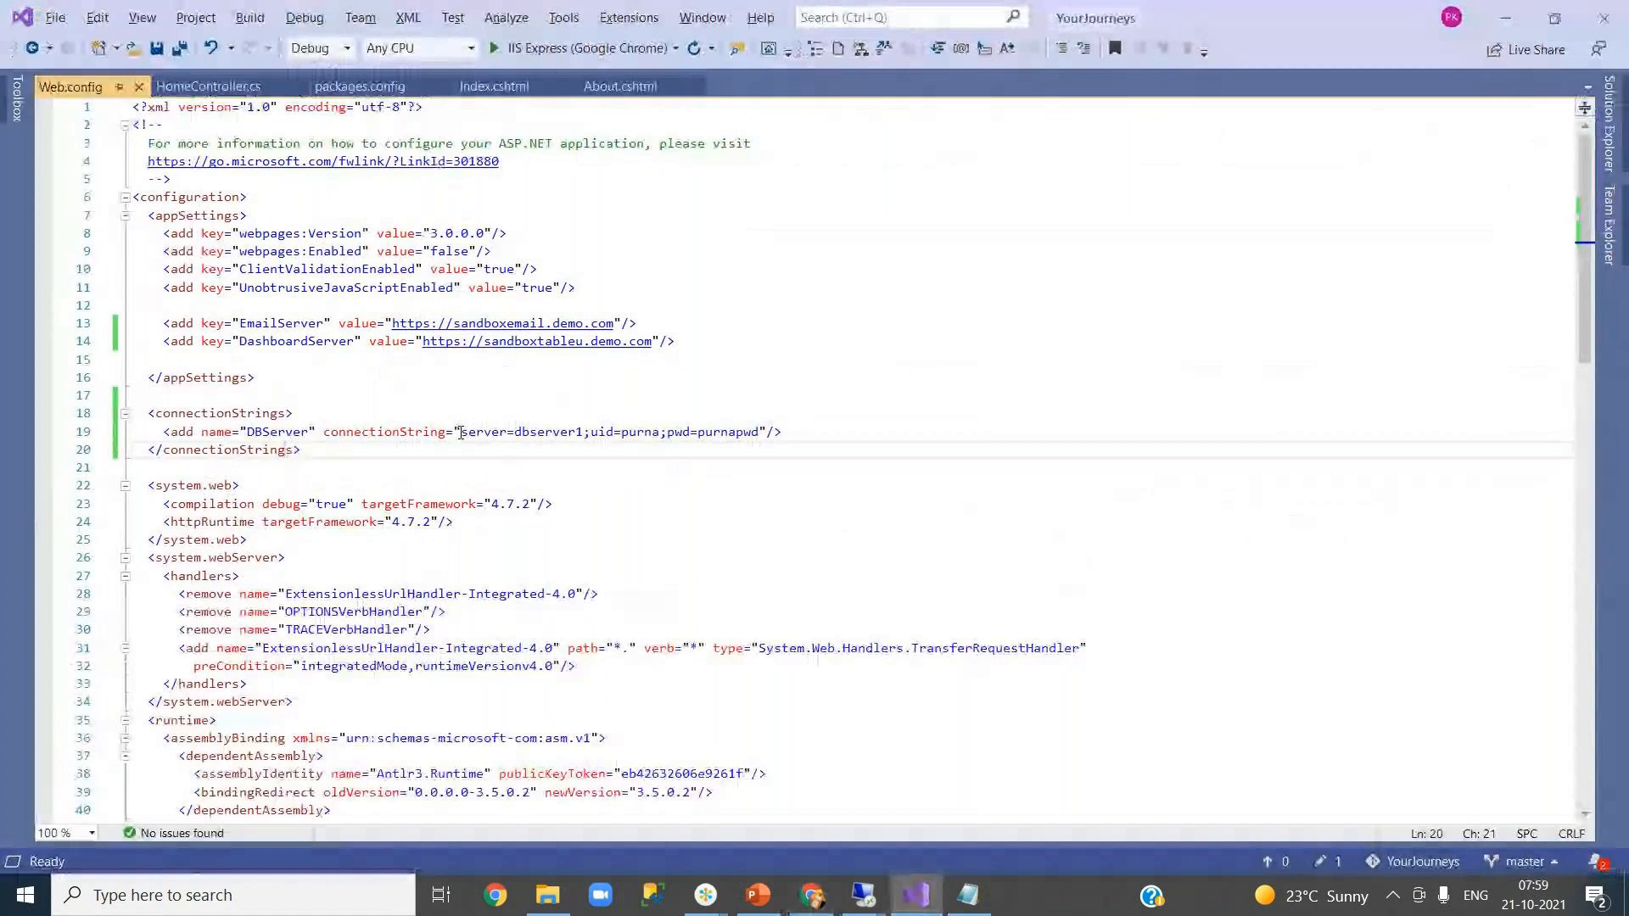
pyautogui.moveTo(460, 434); pyautogui.dragTo(759, 433)
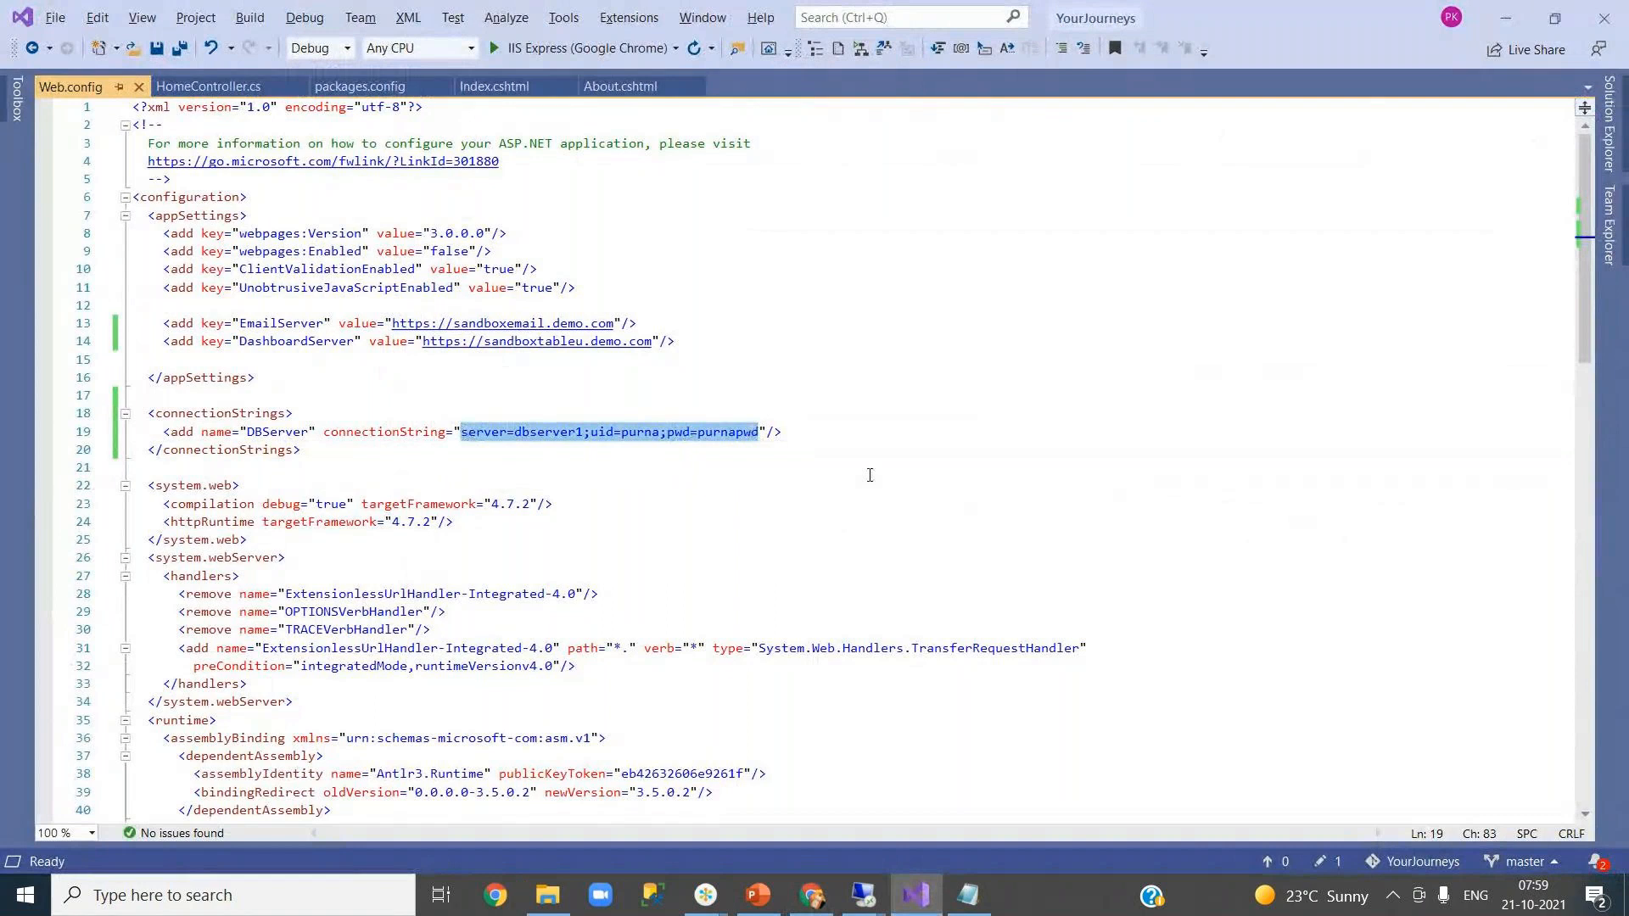
pyautogui.hotkey('alt', 'Tab')
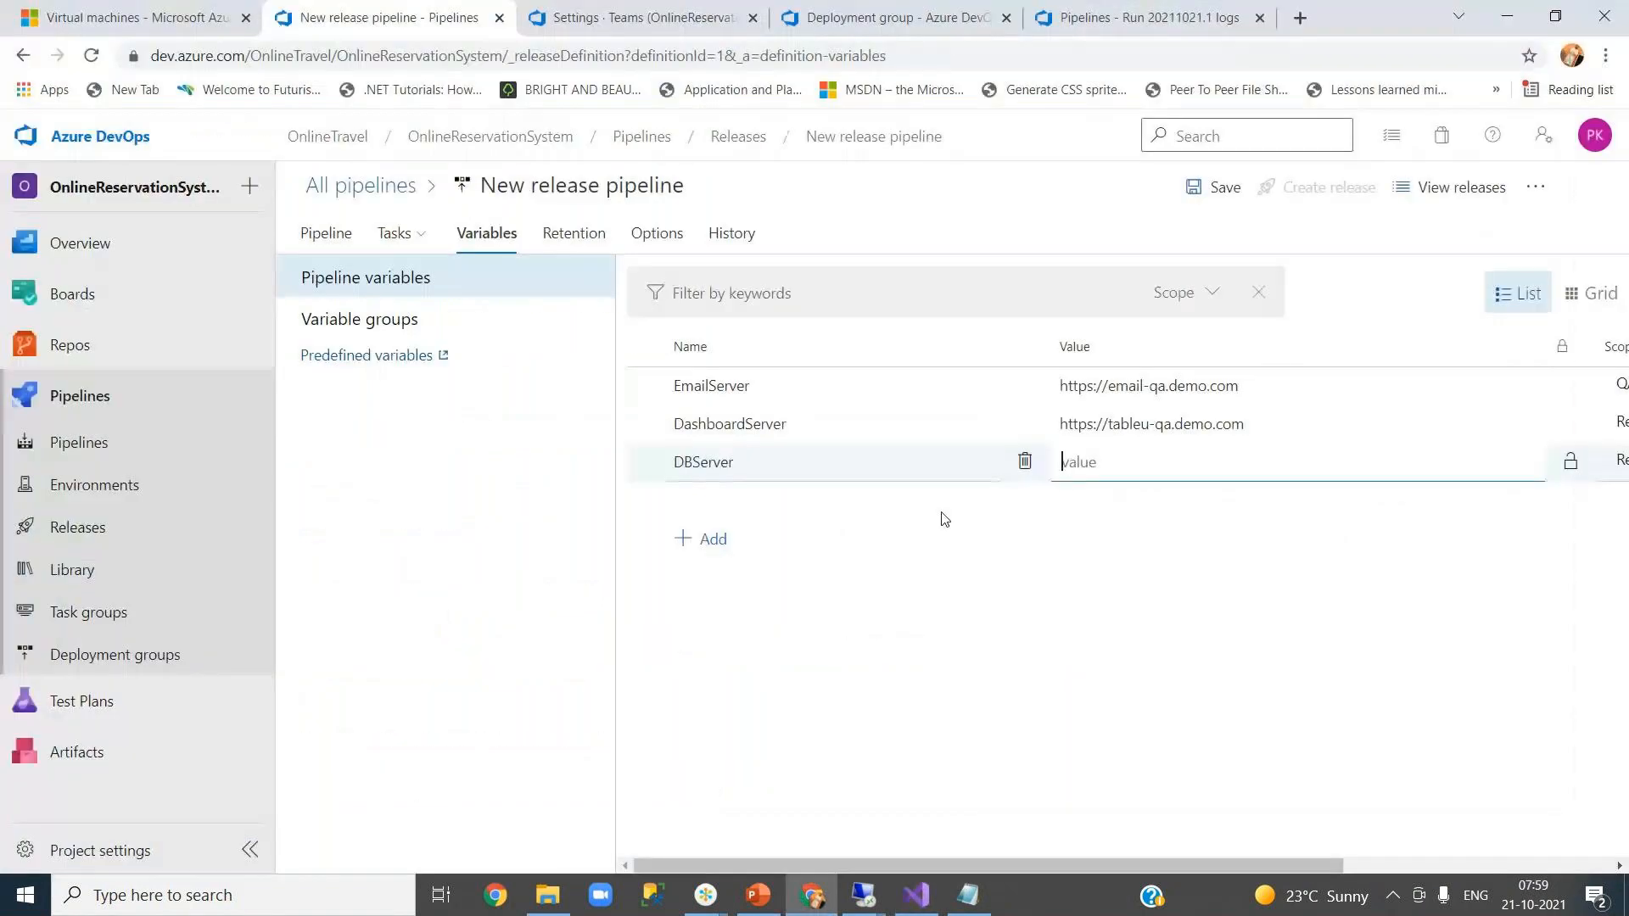
pyautogui.click(1147, 490)
pyautogui.hotkey('ctrl', 'v')
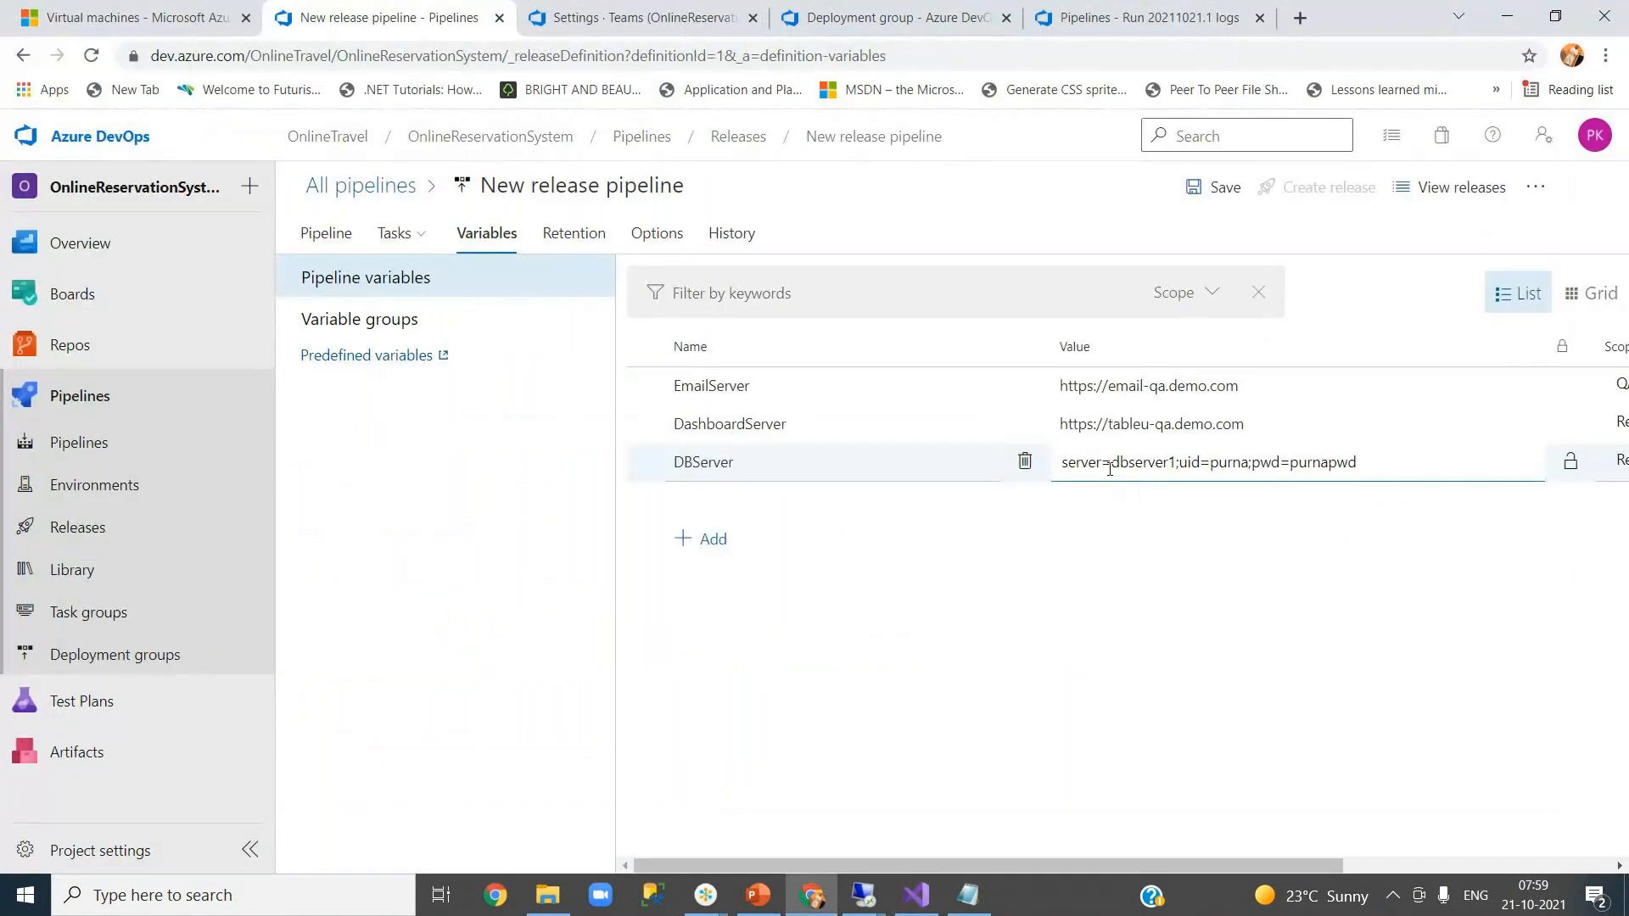
# - Change DBServer's server name to qadb and scope DashboardServer and DBServer to QA
pyautogui.doubleClick(1143, 463)
pyautogui.write('qadb')
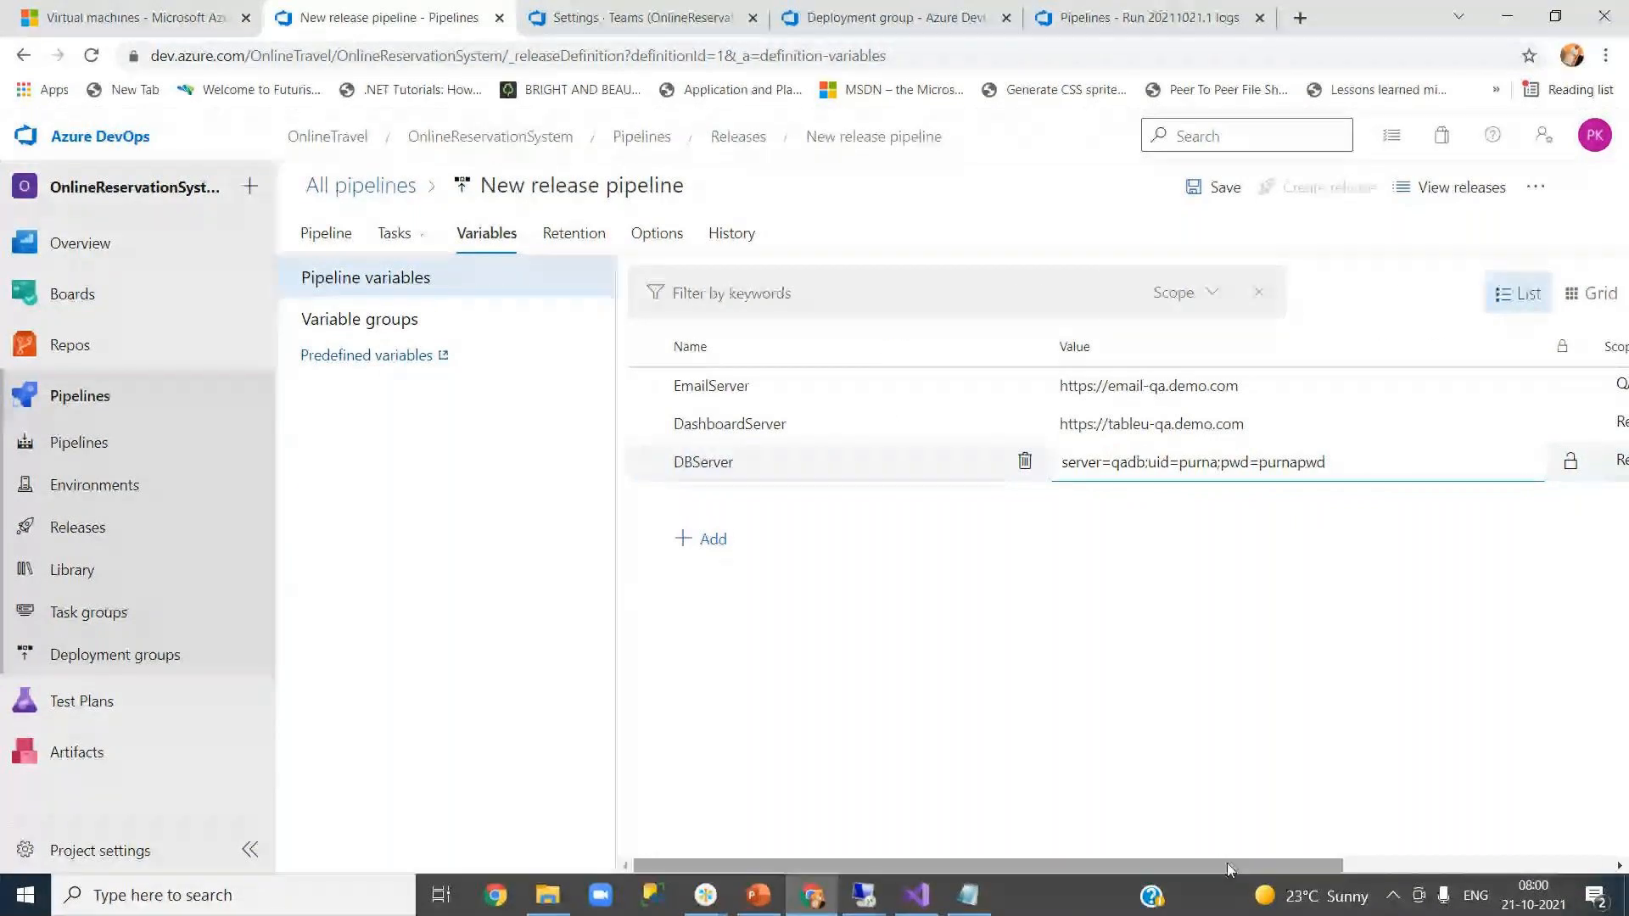
pyautogui.moveTo(1226, 863); pyautogui.dragTo(1367, 863)
pyautogui.click(1612, 433)
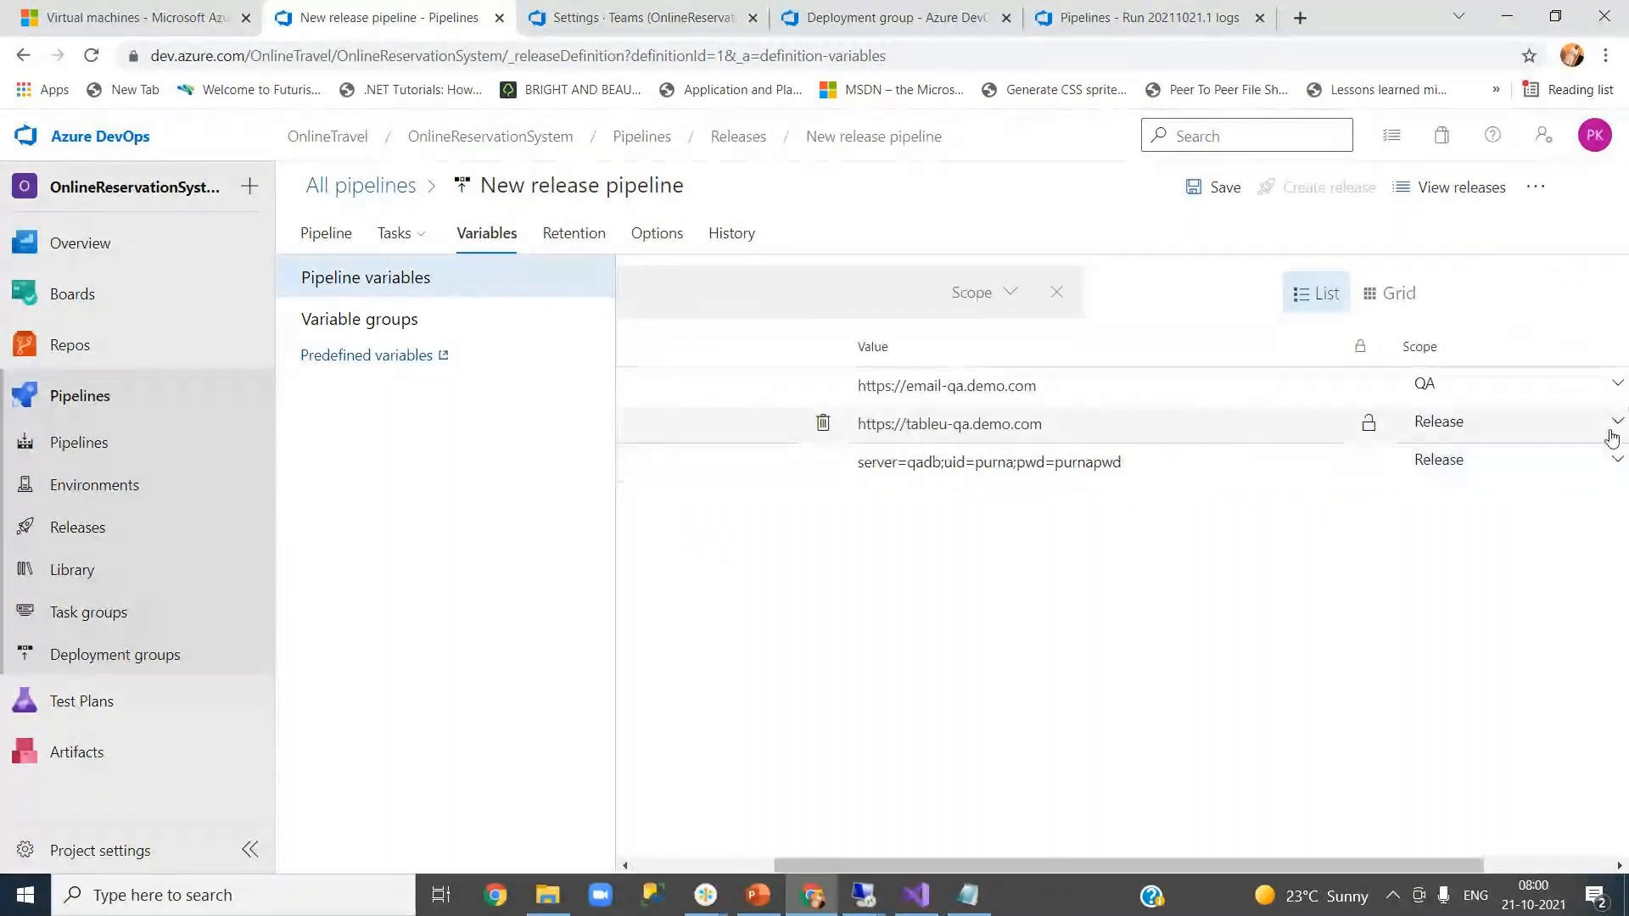
pyautogui.click(1542, 503)
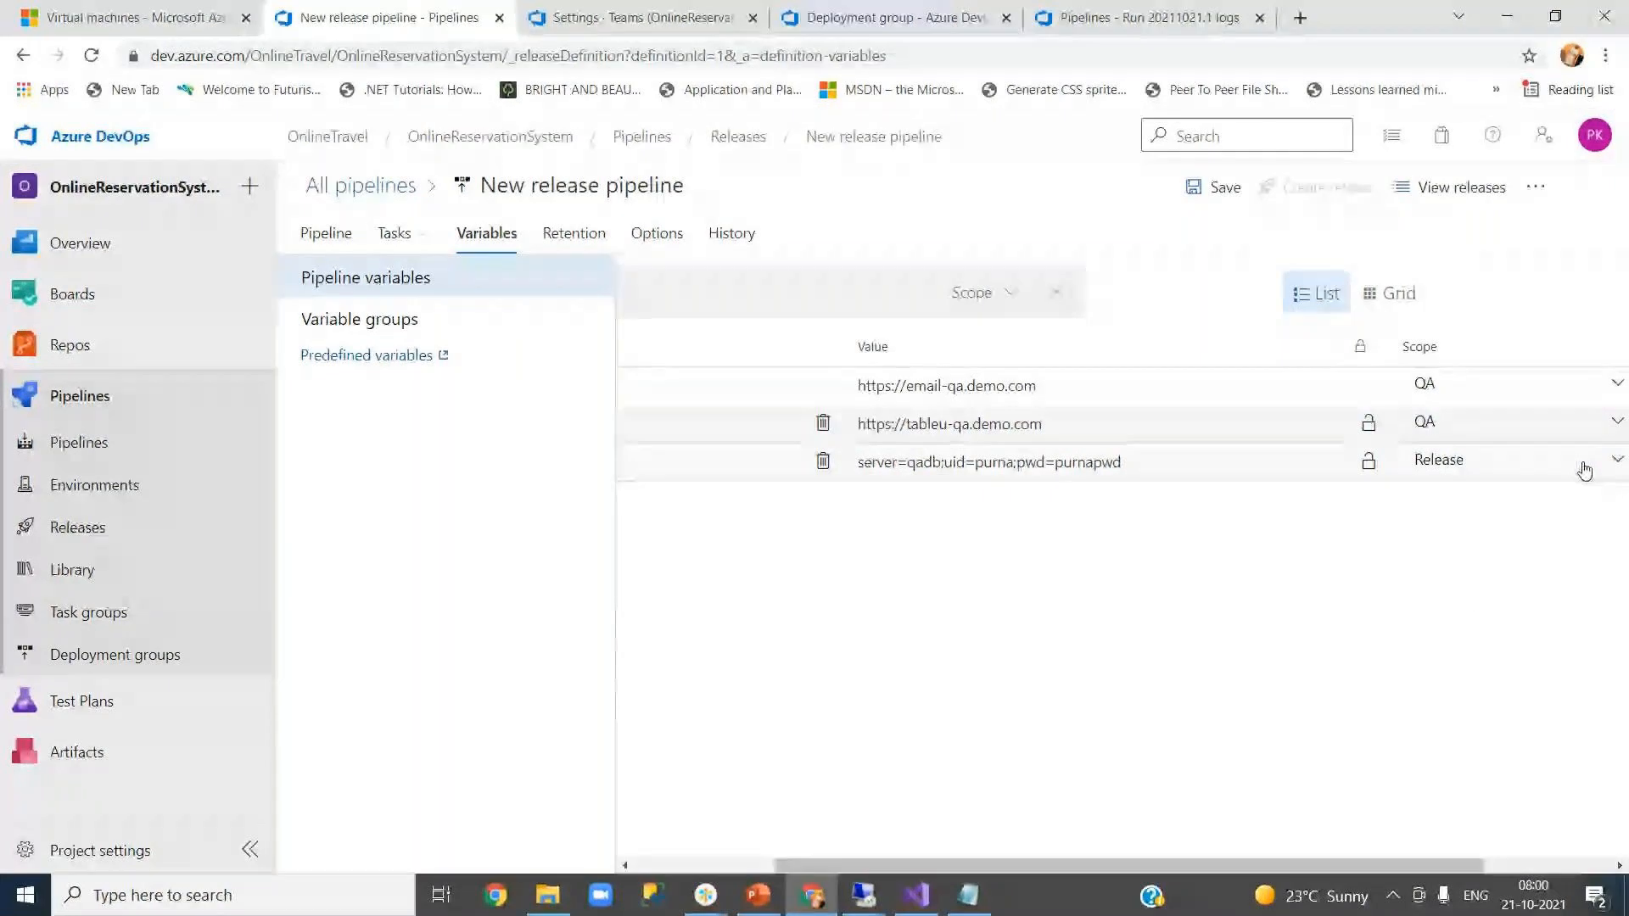
pyautogui.click(1581, 463)
pyautogui.click(1570, 541)
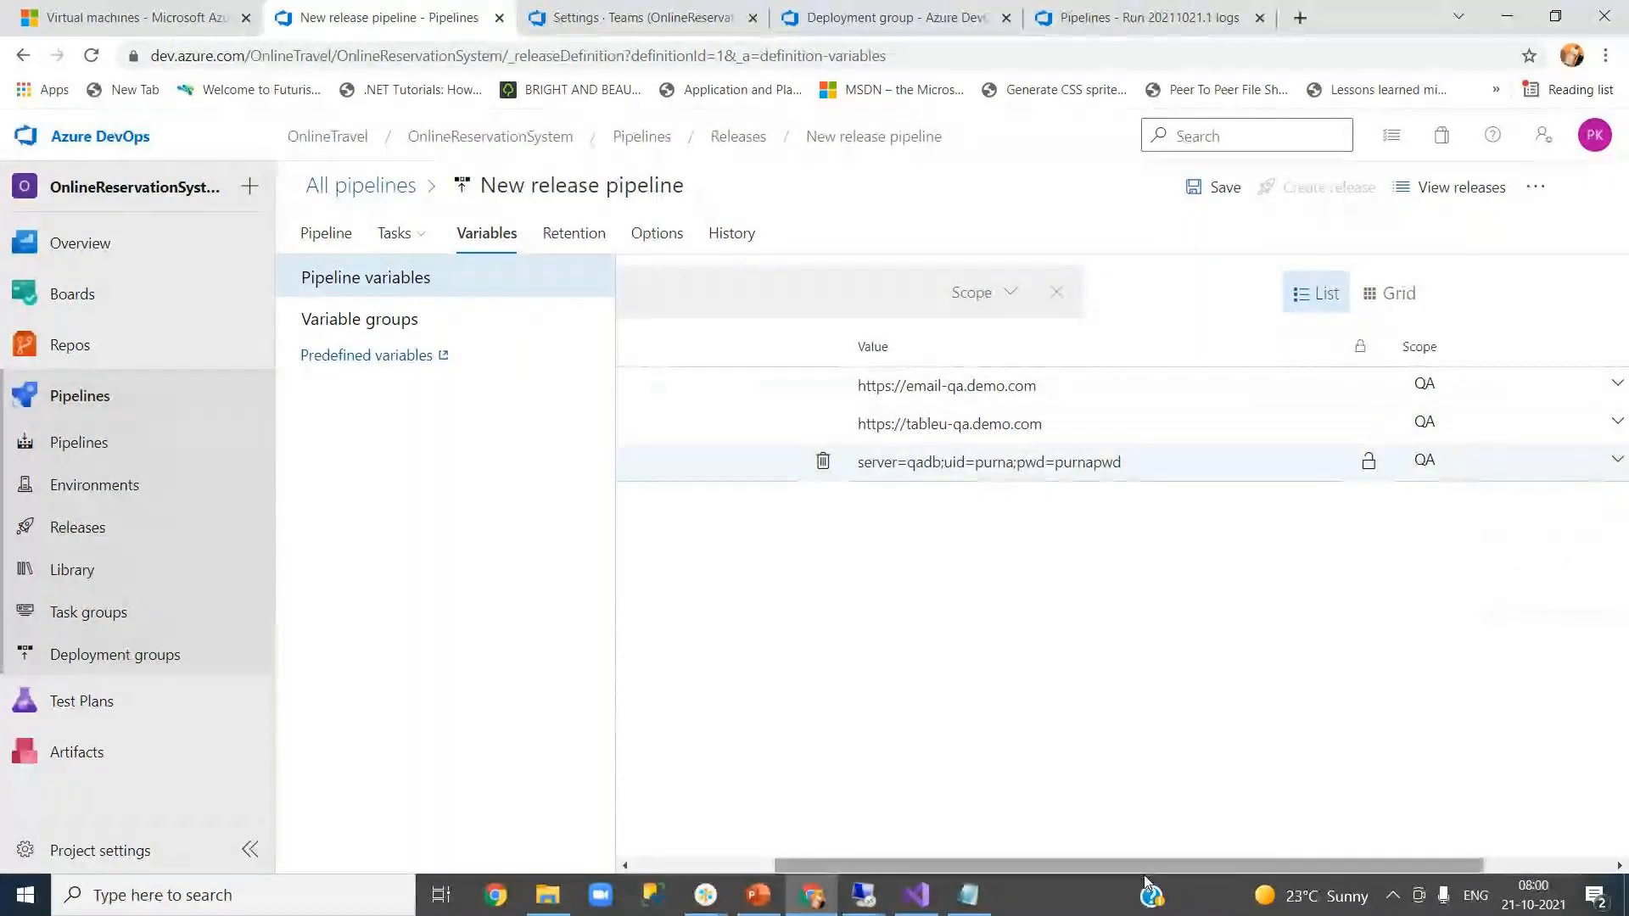
pyautogui.moveTo(933, 863); pyautogui.dragTo(793, 860)
pyautogui.click(883, 609)
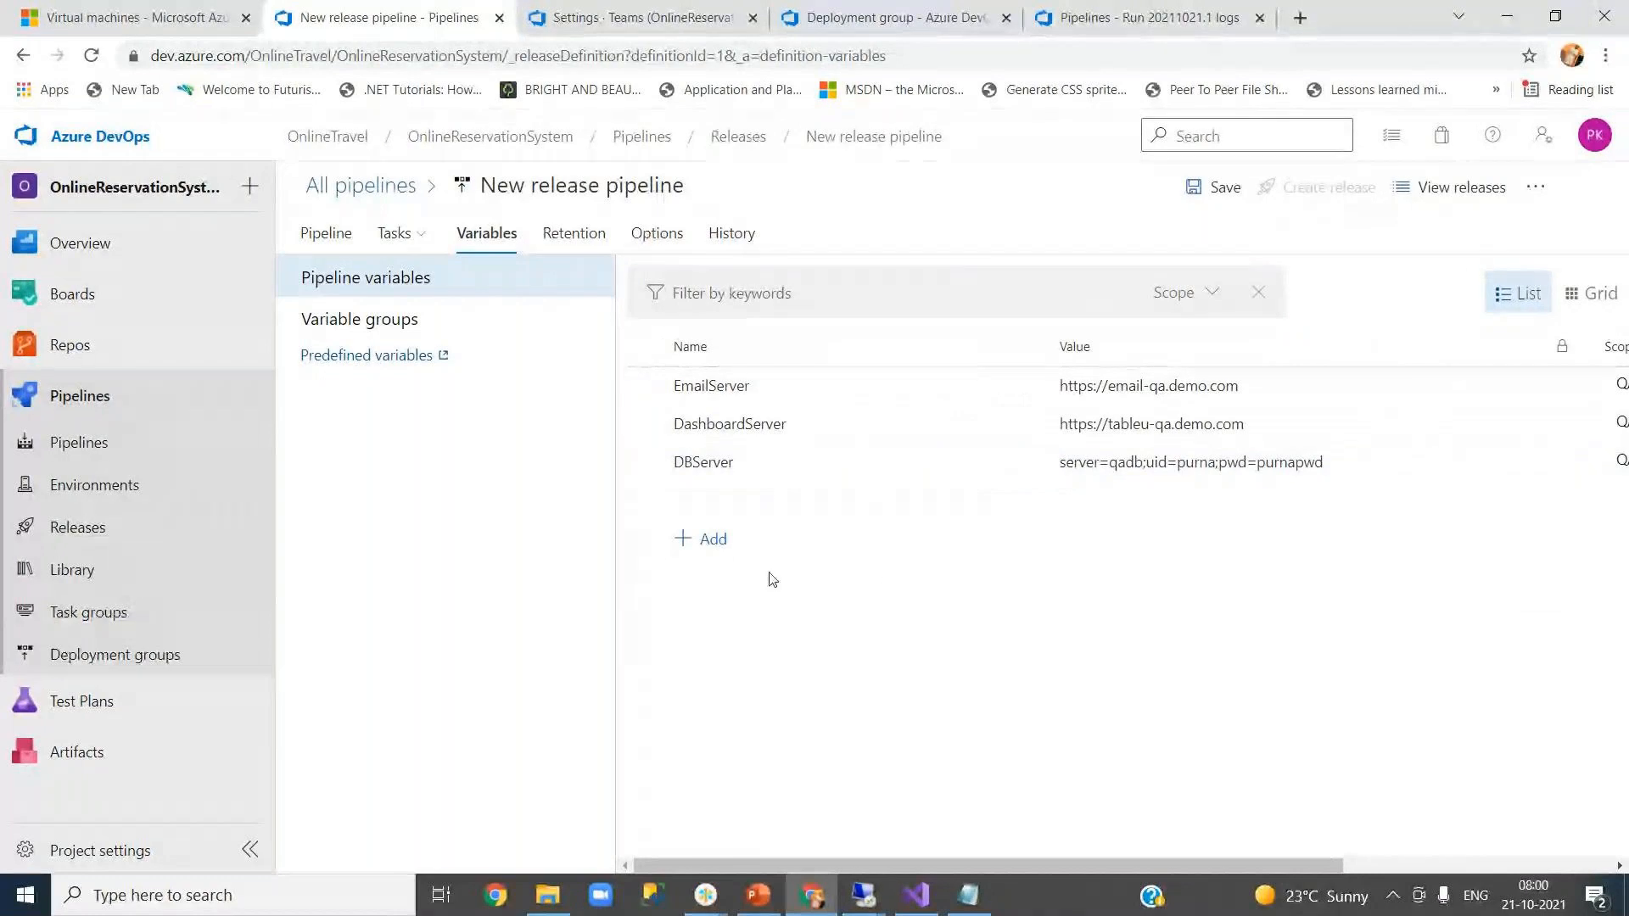
# - Add a new pipeline variable row named EmailServer, copied from the QA variable
pyautogui.click(714, 543)
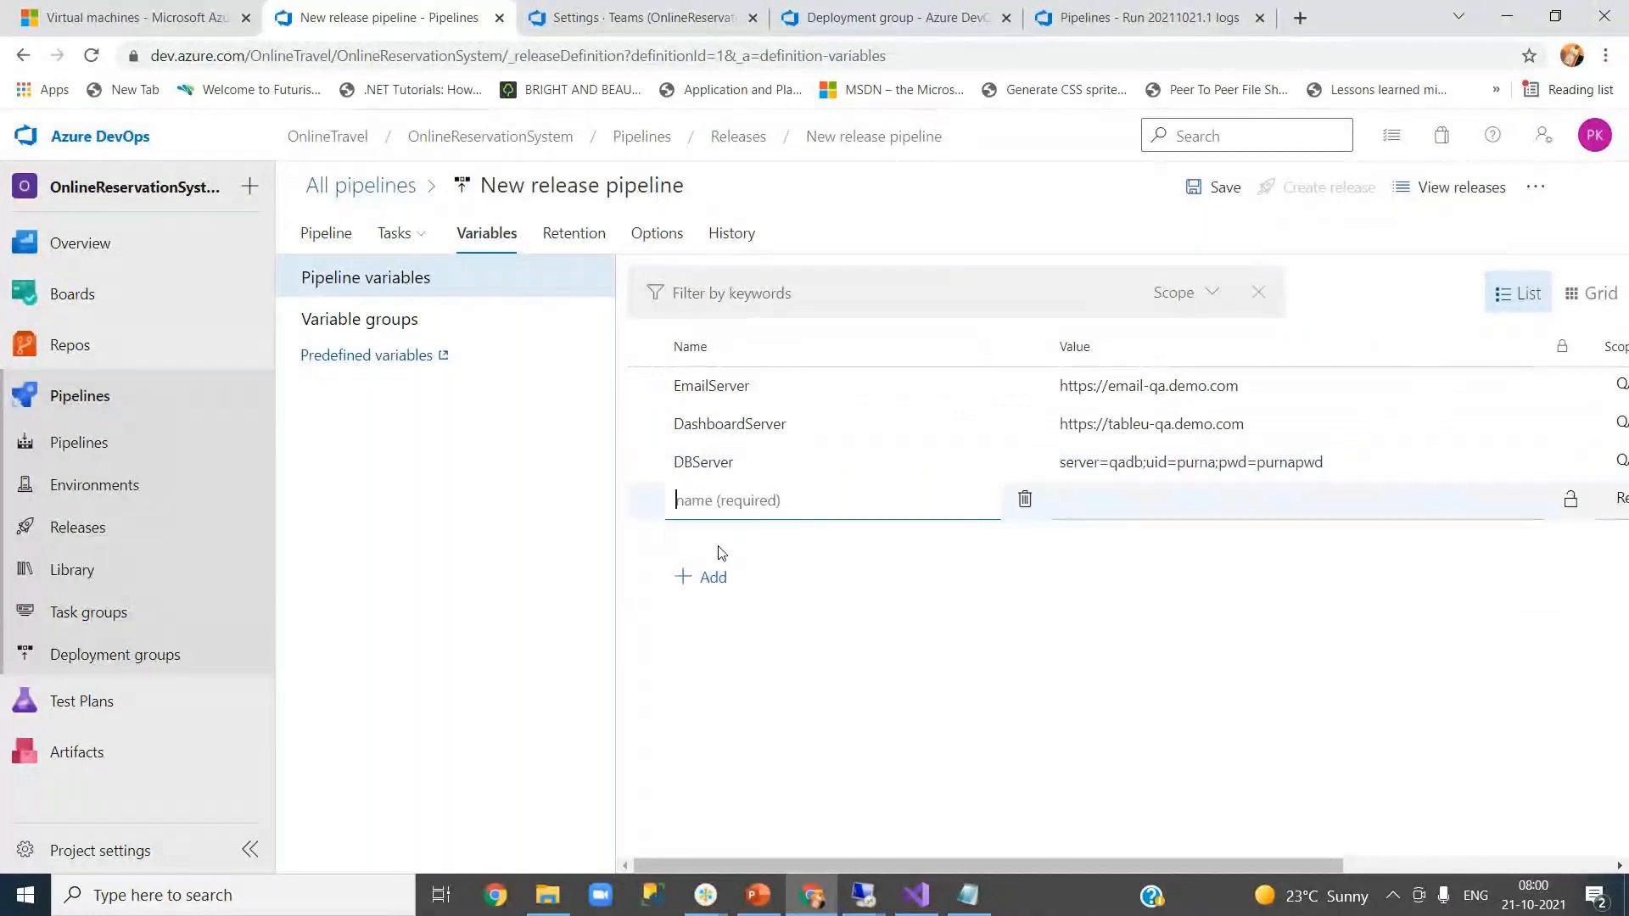
pyautogui.doubleClick(747, 388)
pyautogui.hotkey('ctrl', 'c')
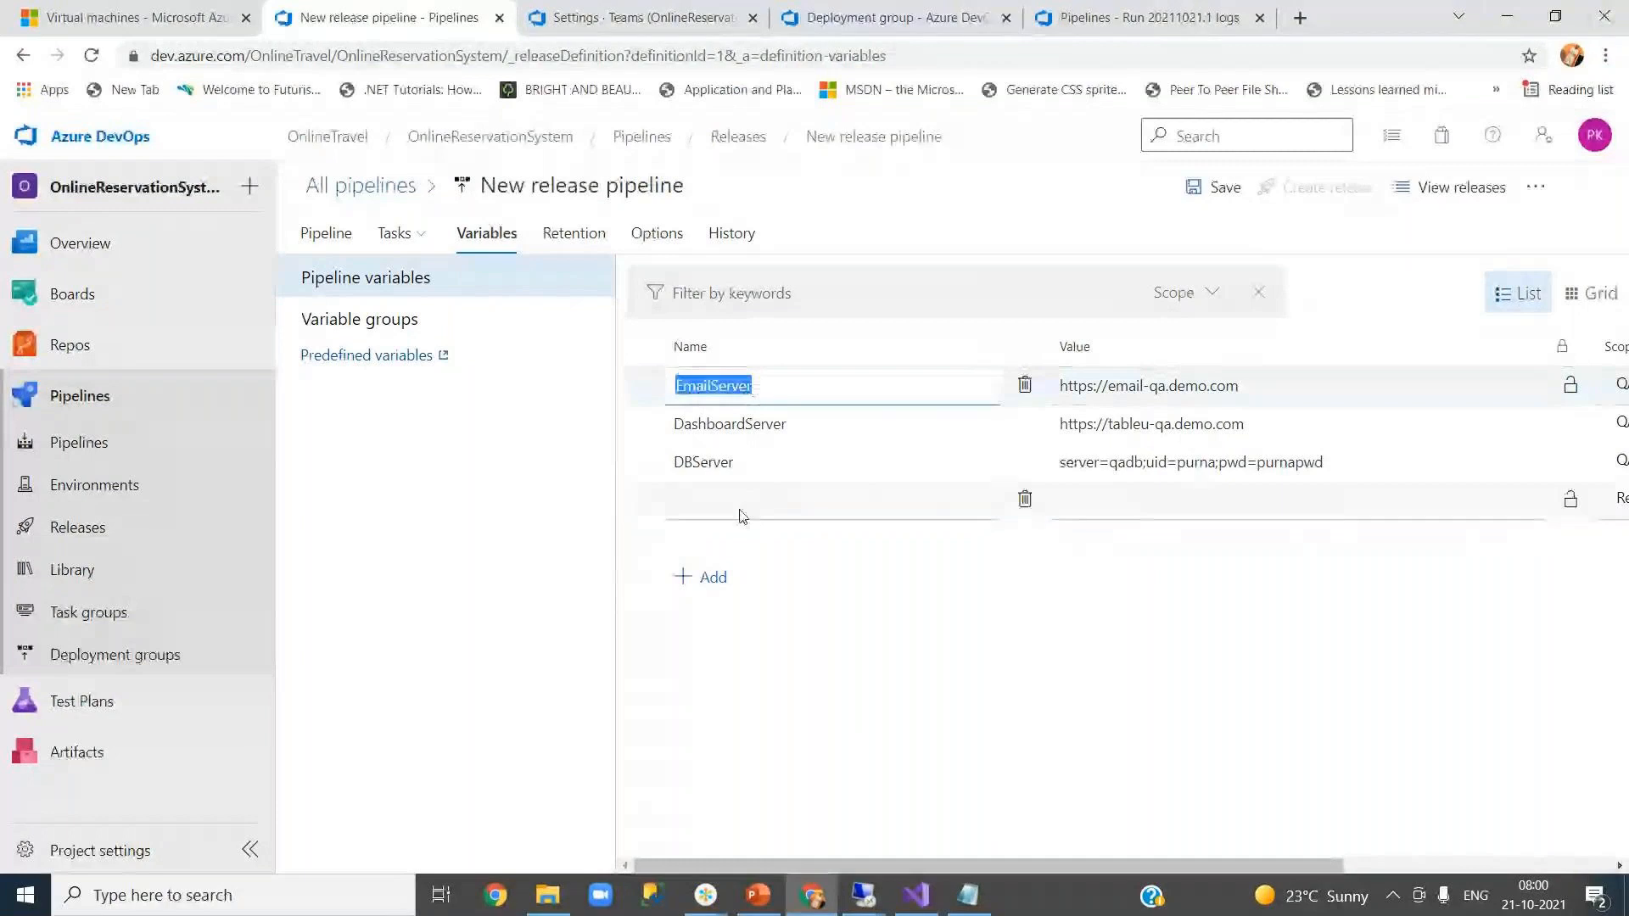
pyautogui.click(755, 501)
pyautogui.hotkey('ctrl', 'v')
pyautogui.click(1222, 386)
pyautogui.doubleClick(1226, 387)
pyautogui.click(1228, 387)
pyautogui.hotkey('ctrl', 'a')
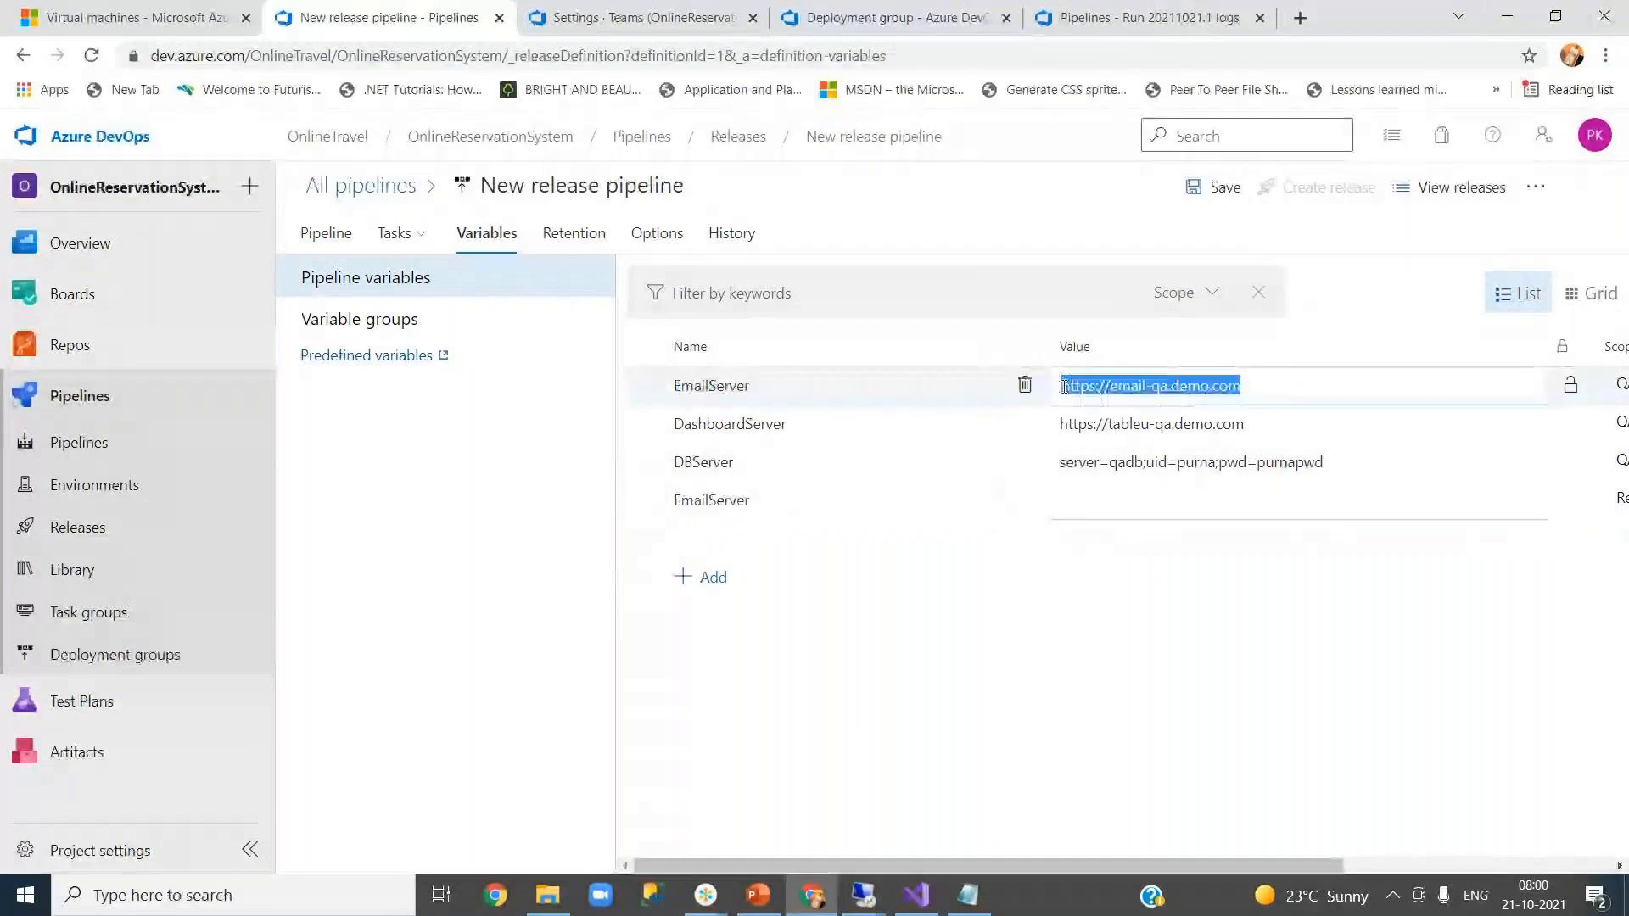
pyautogui.click(1123, 508)
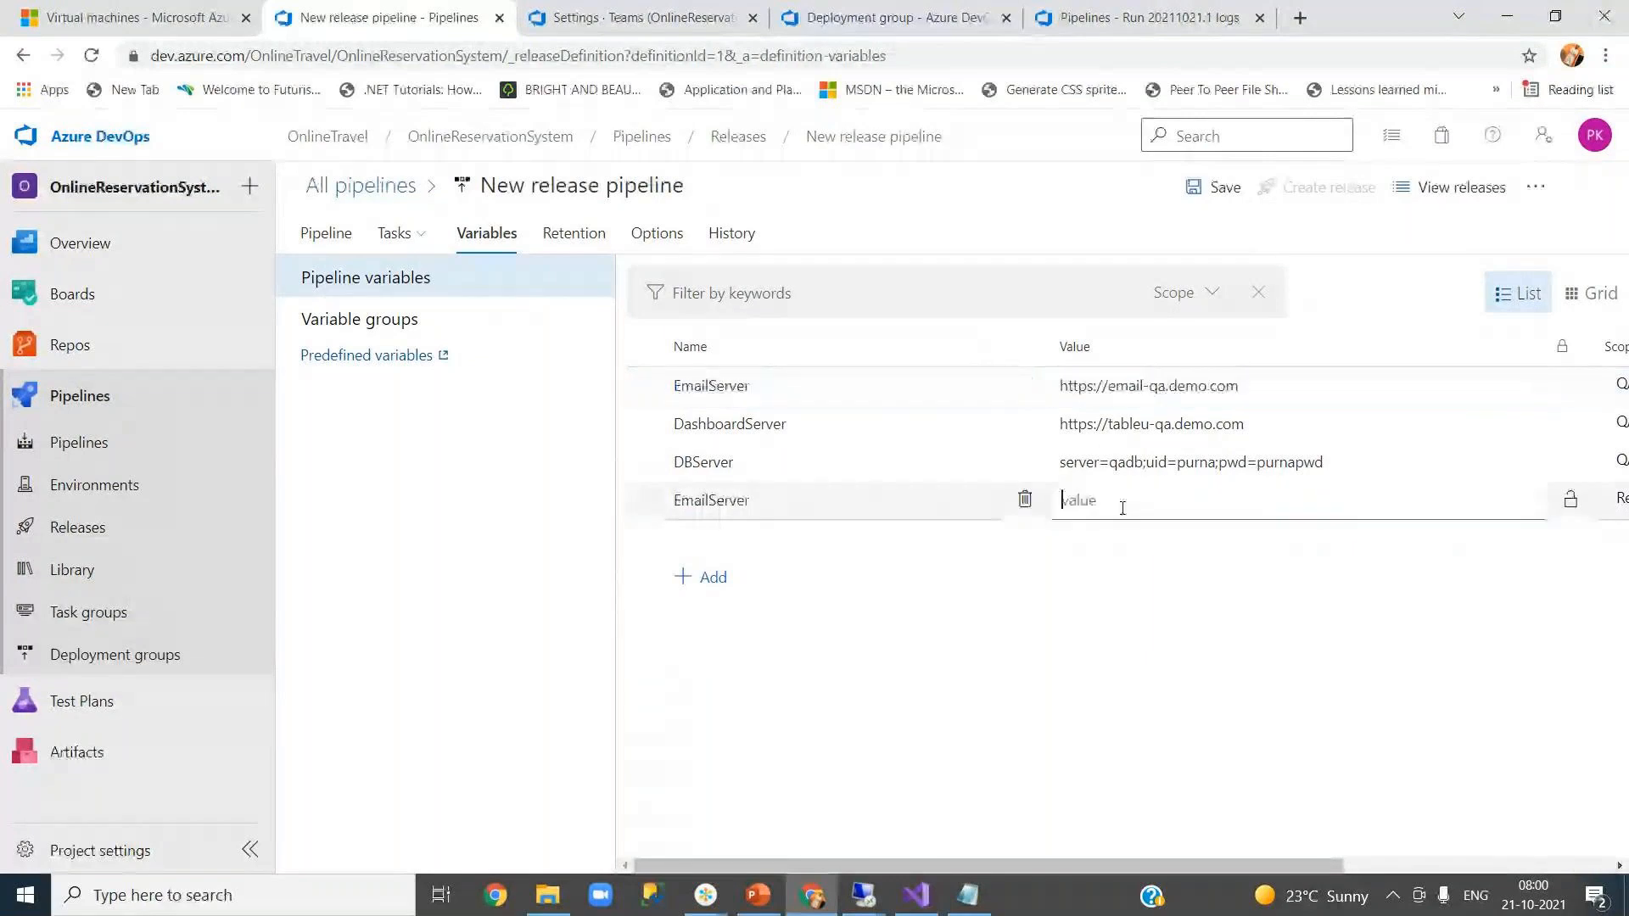
pyautogui.hotkey('ctrl', 'v')
pyautogui.click(1152, 501)
pyautogui.press('Delete')
pyautogui.press('Delete')
pyautogui.write('production')
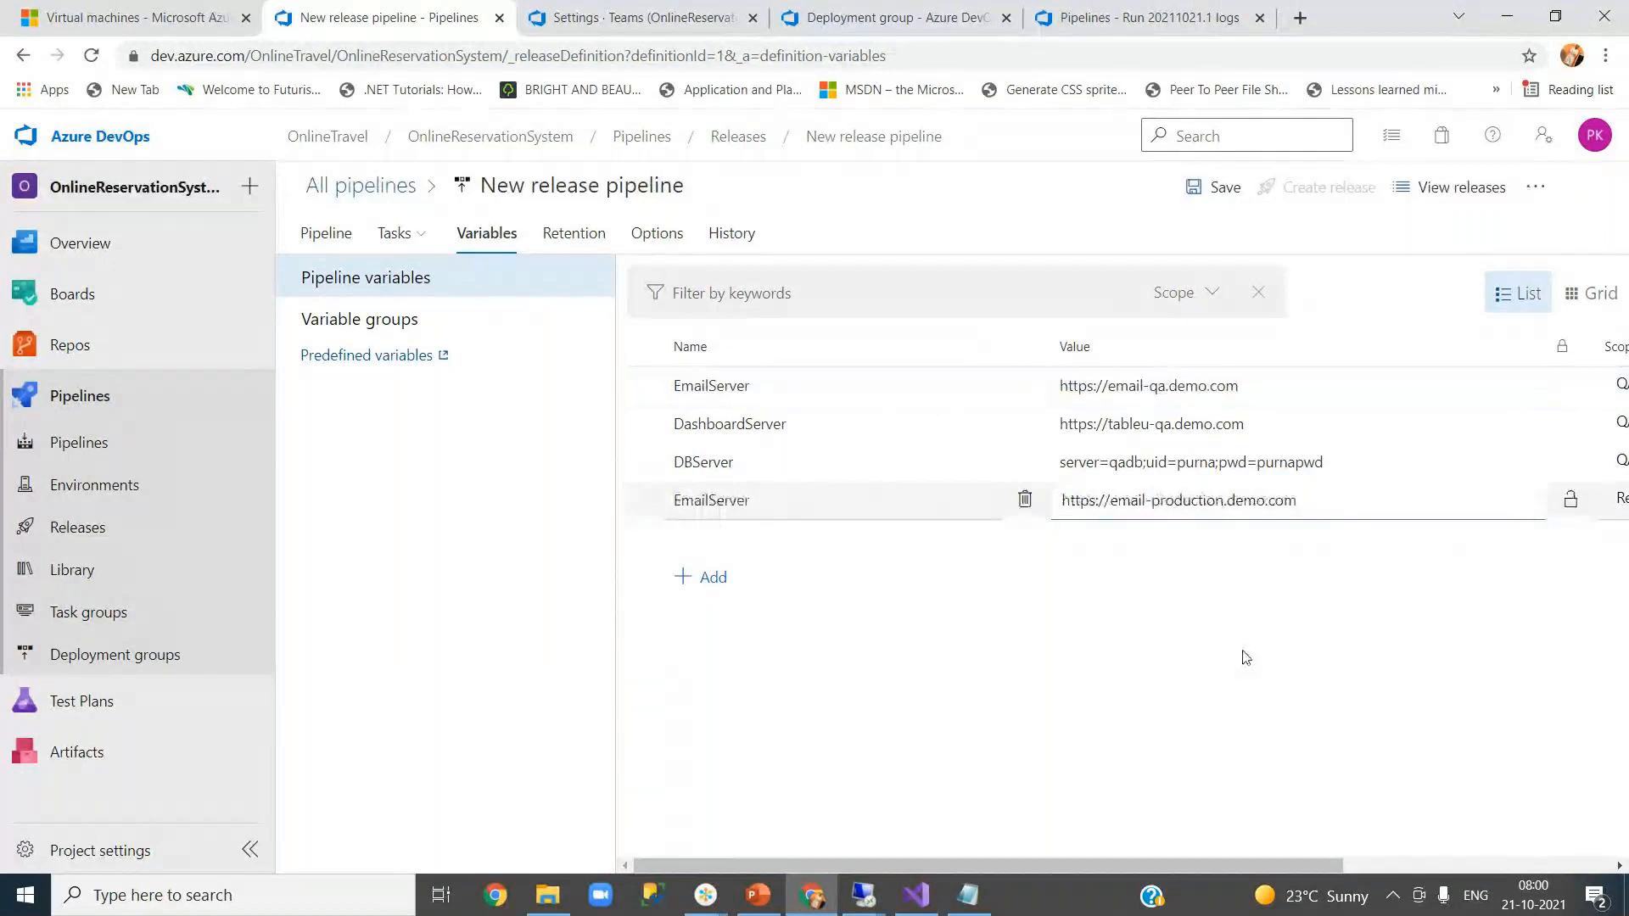
pyautogui.click(1244, 658)
# - Scope the new EmailServer variable to Production
pyautogui.moveTo(1331, 865); pyautogui.dragTo(1496, 865)
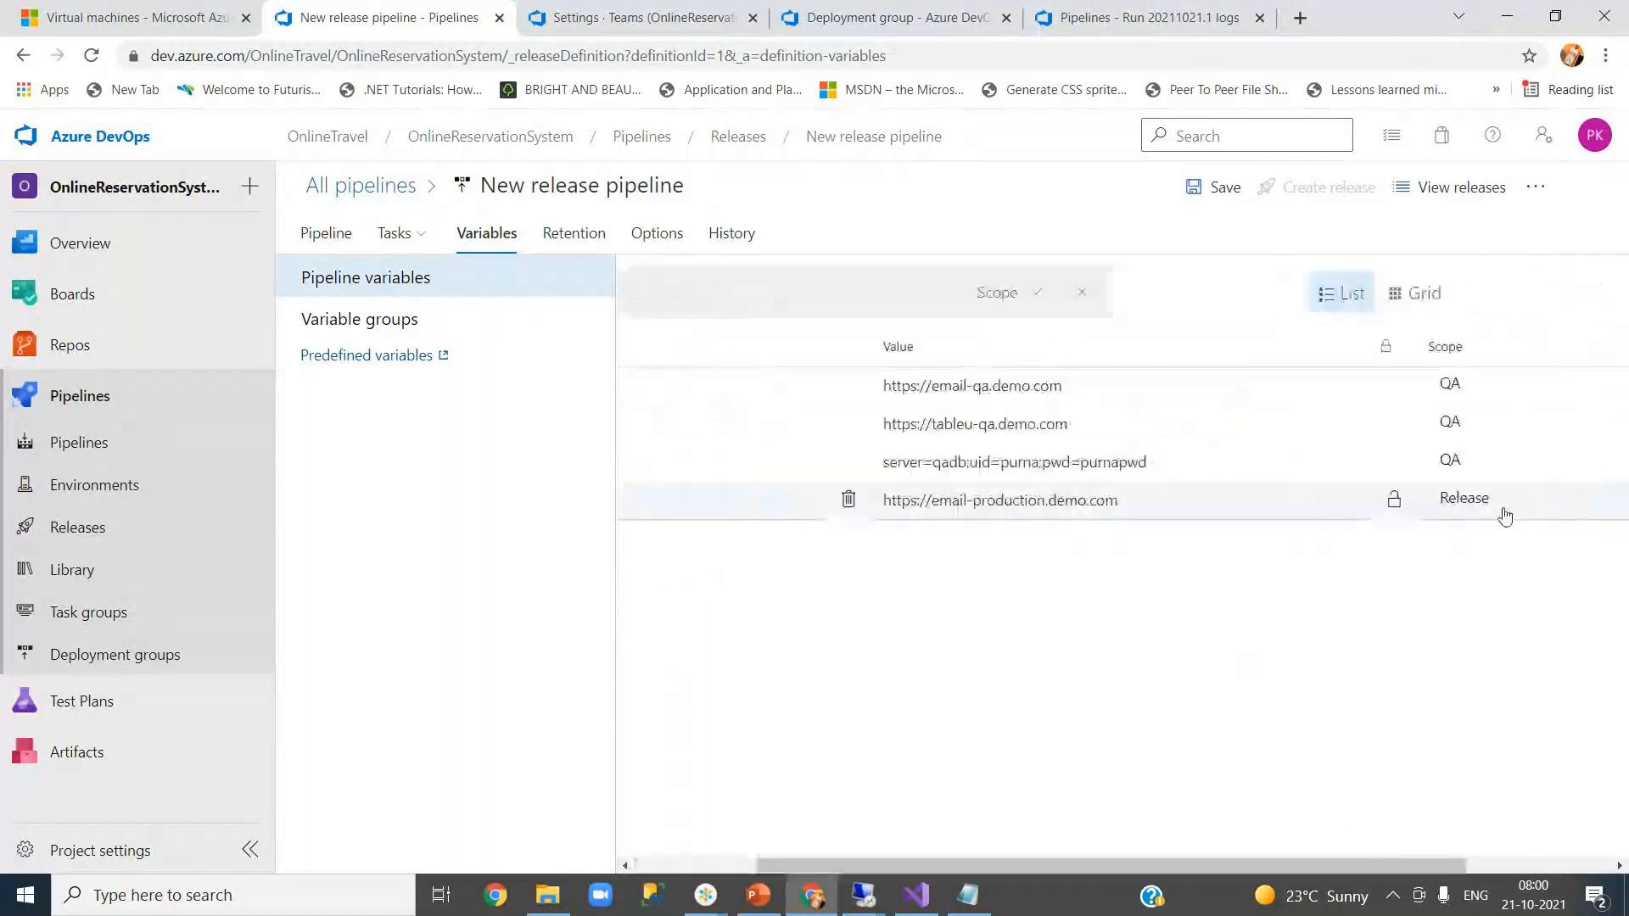
pyautogui.moveTo(1298, 863); pyautogui.dragTo(1466, 863)
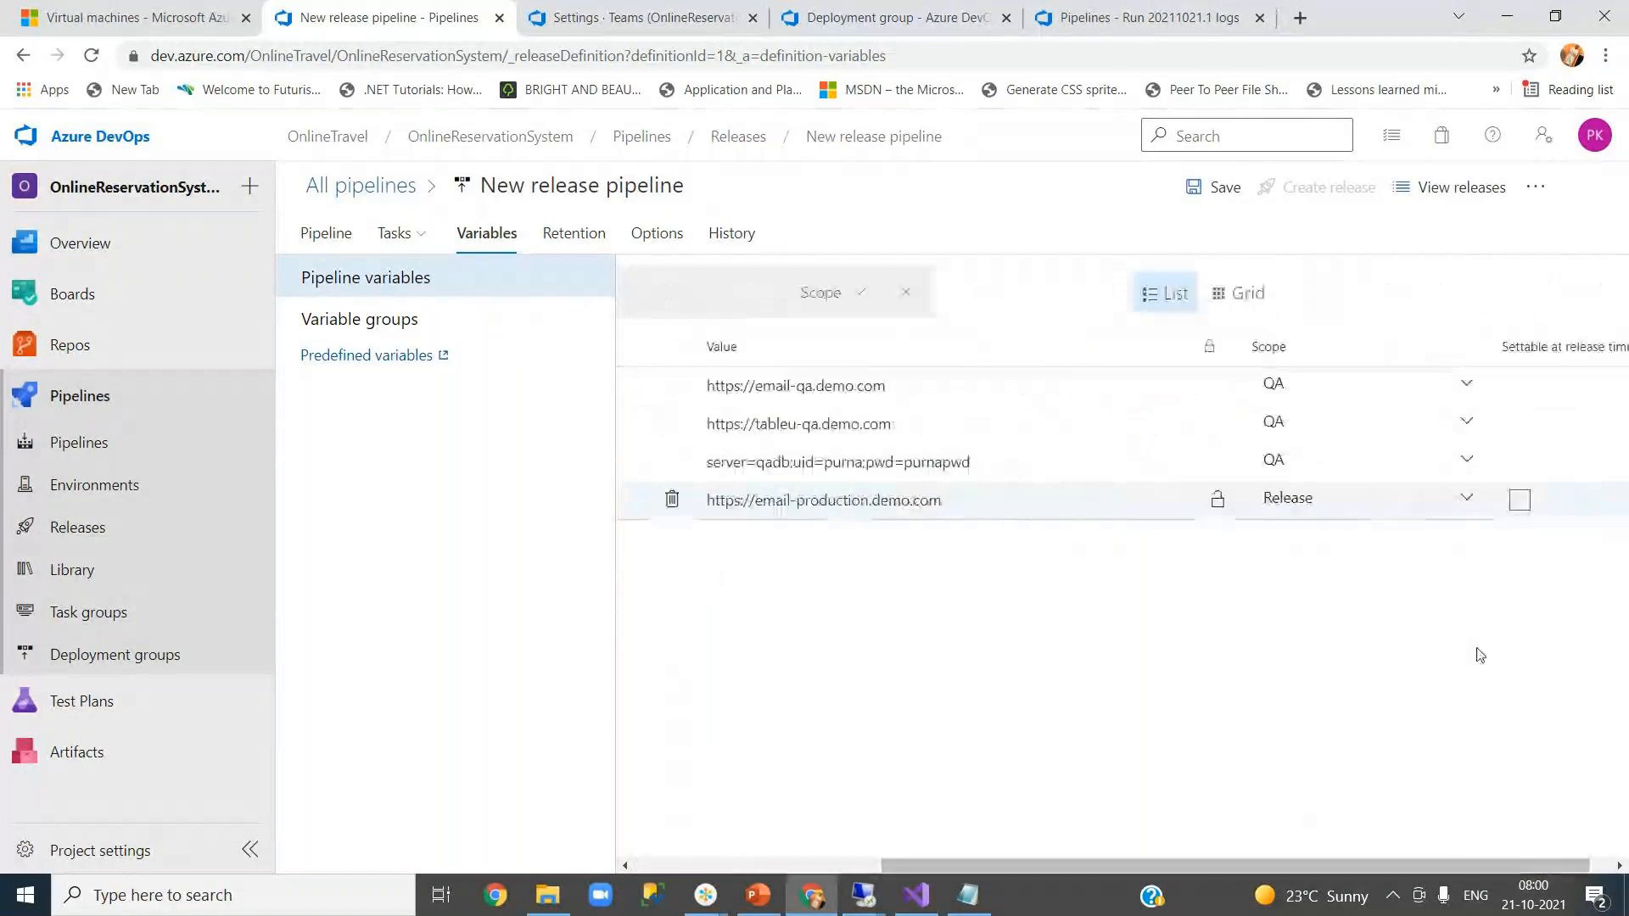
pyautogui.click(1466, 499)
pyautogui.click(1343, 626)
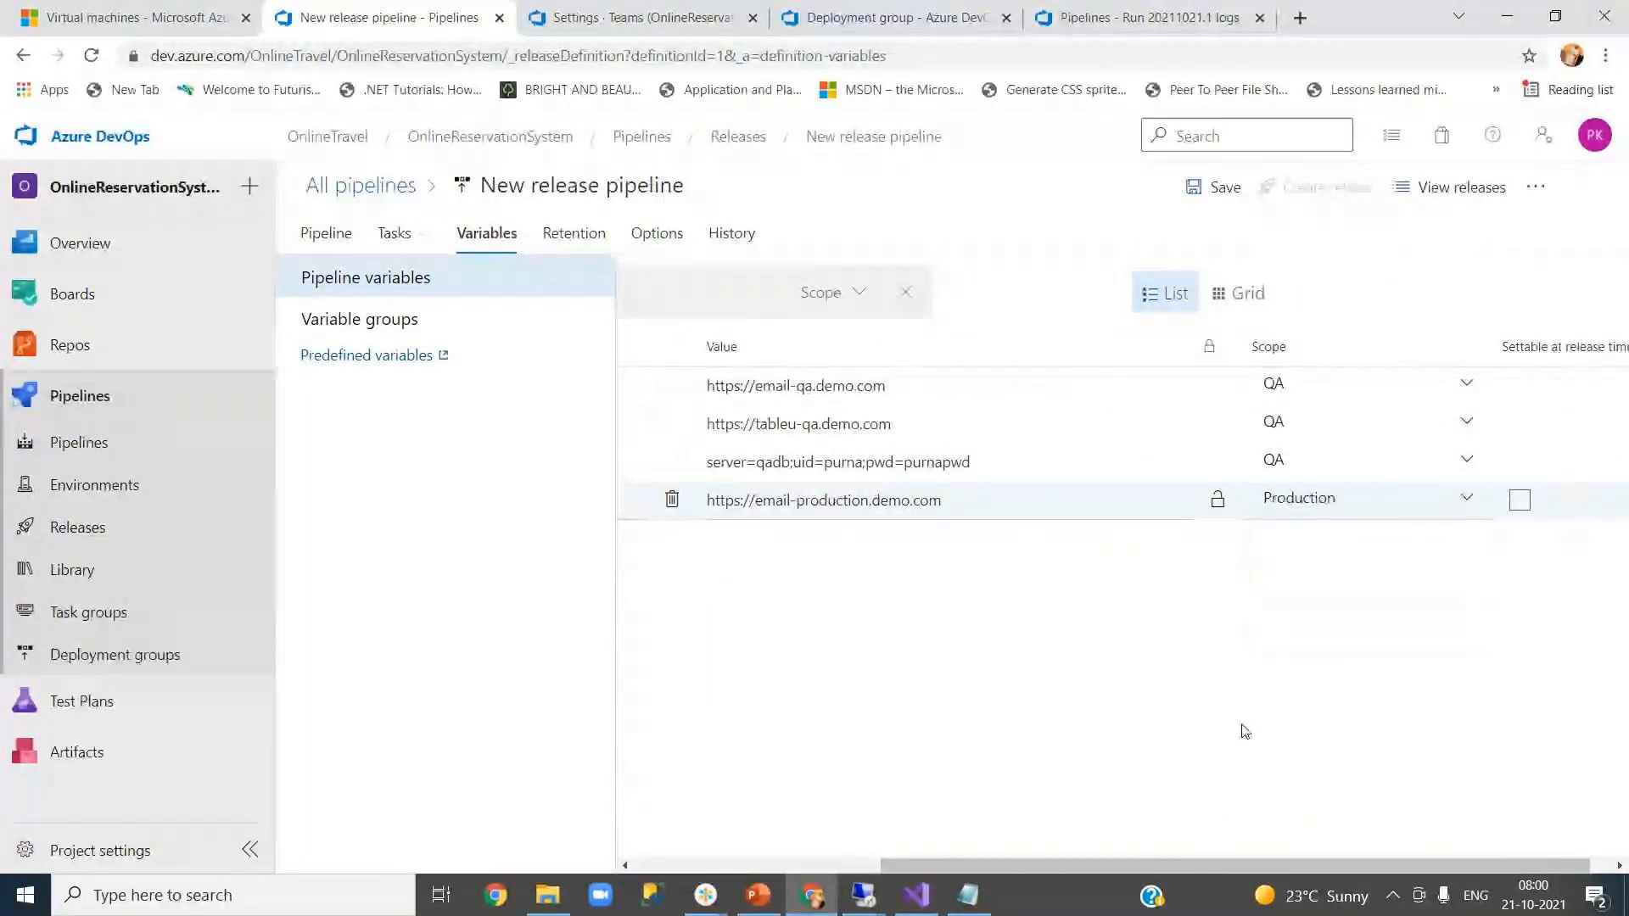
pyautogui.moveTo(1196, 863); pyautogui.dragTo(918, 863)
# - Add another variable row named DashboardServer, copied from the QA variable
pyautogui.click(704, 578)
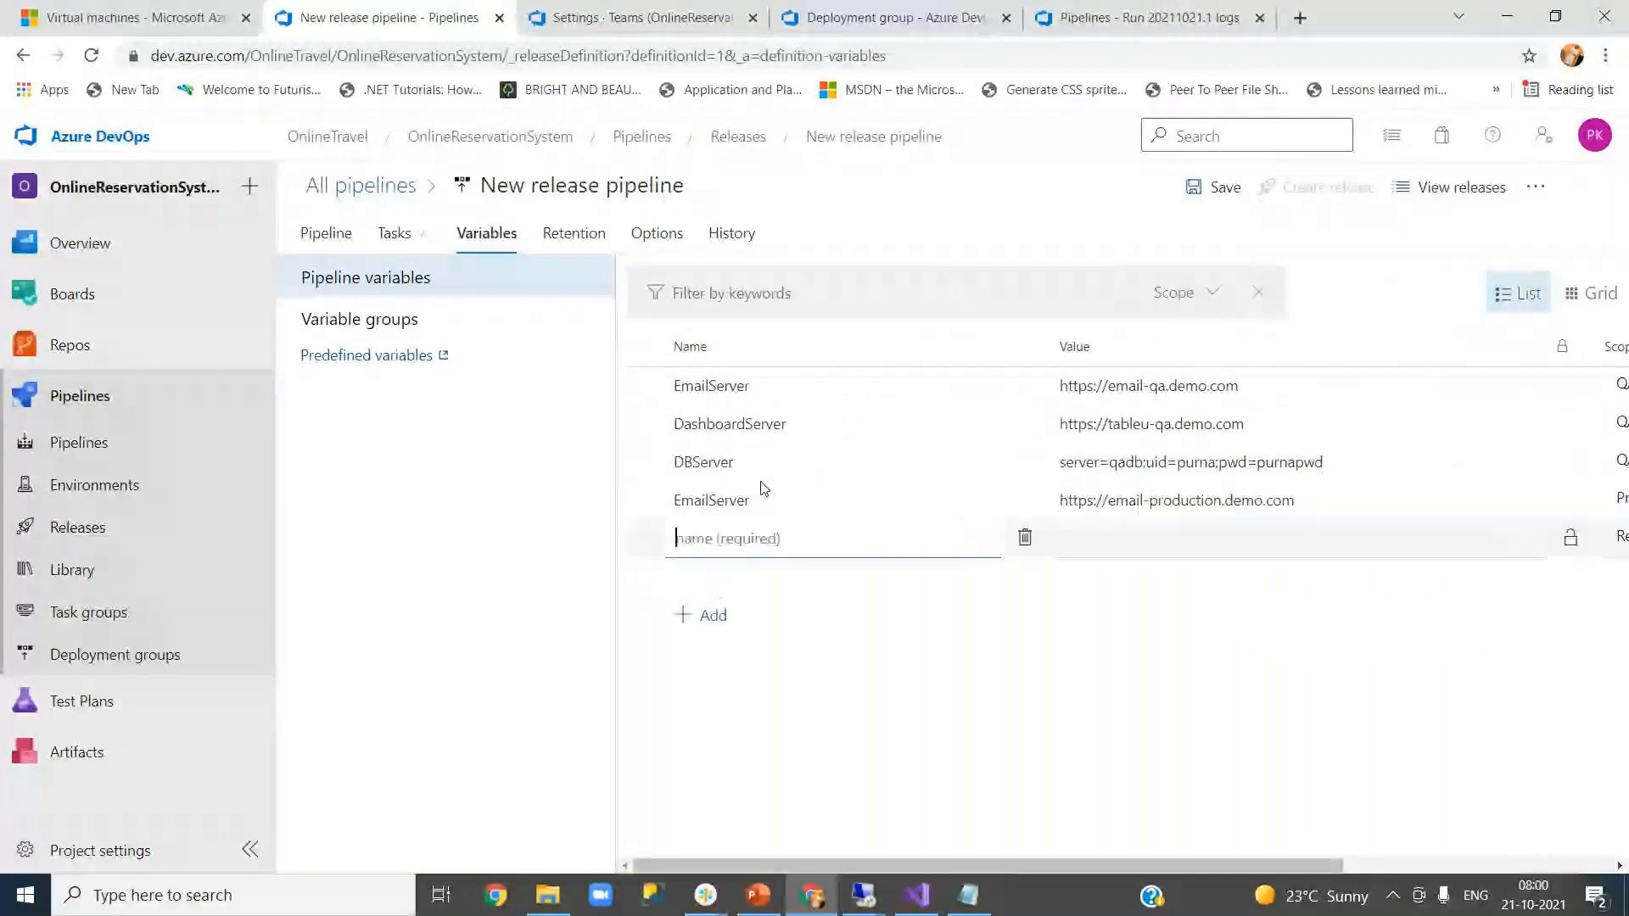
pyautogui.click(734, 386)
pyautogui.doubleClick(759, 423)
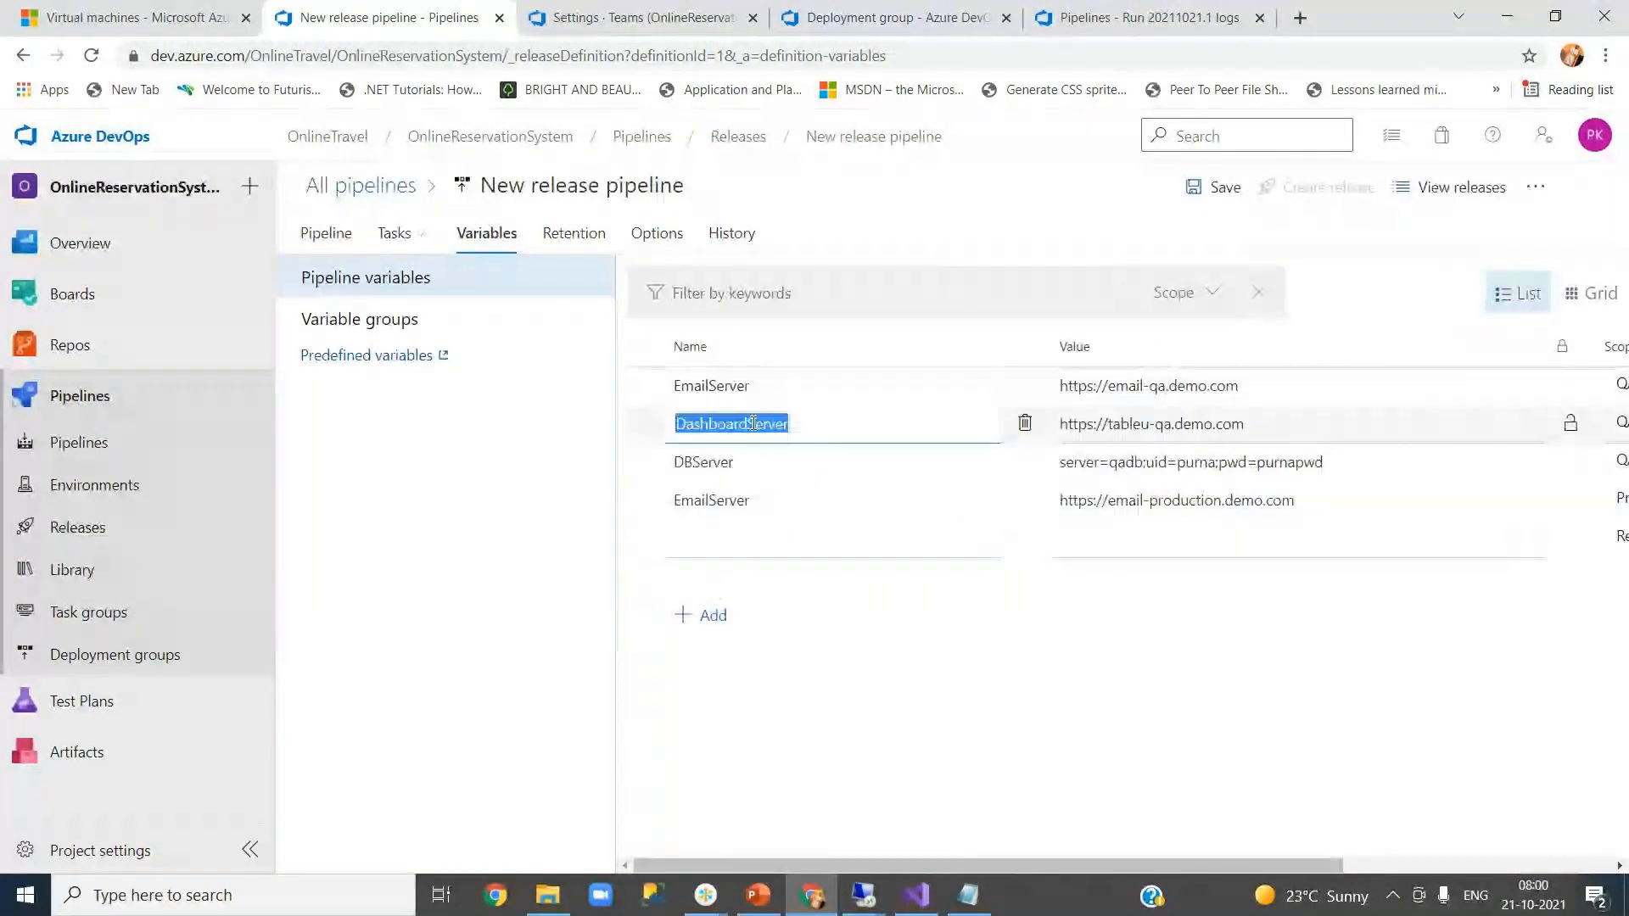
pyautogui.click(753, 546)
pyautogui.click(753, 546)
pyautogui.hotkey('ctrl', 'v')
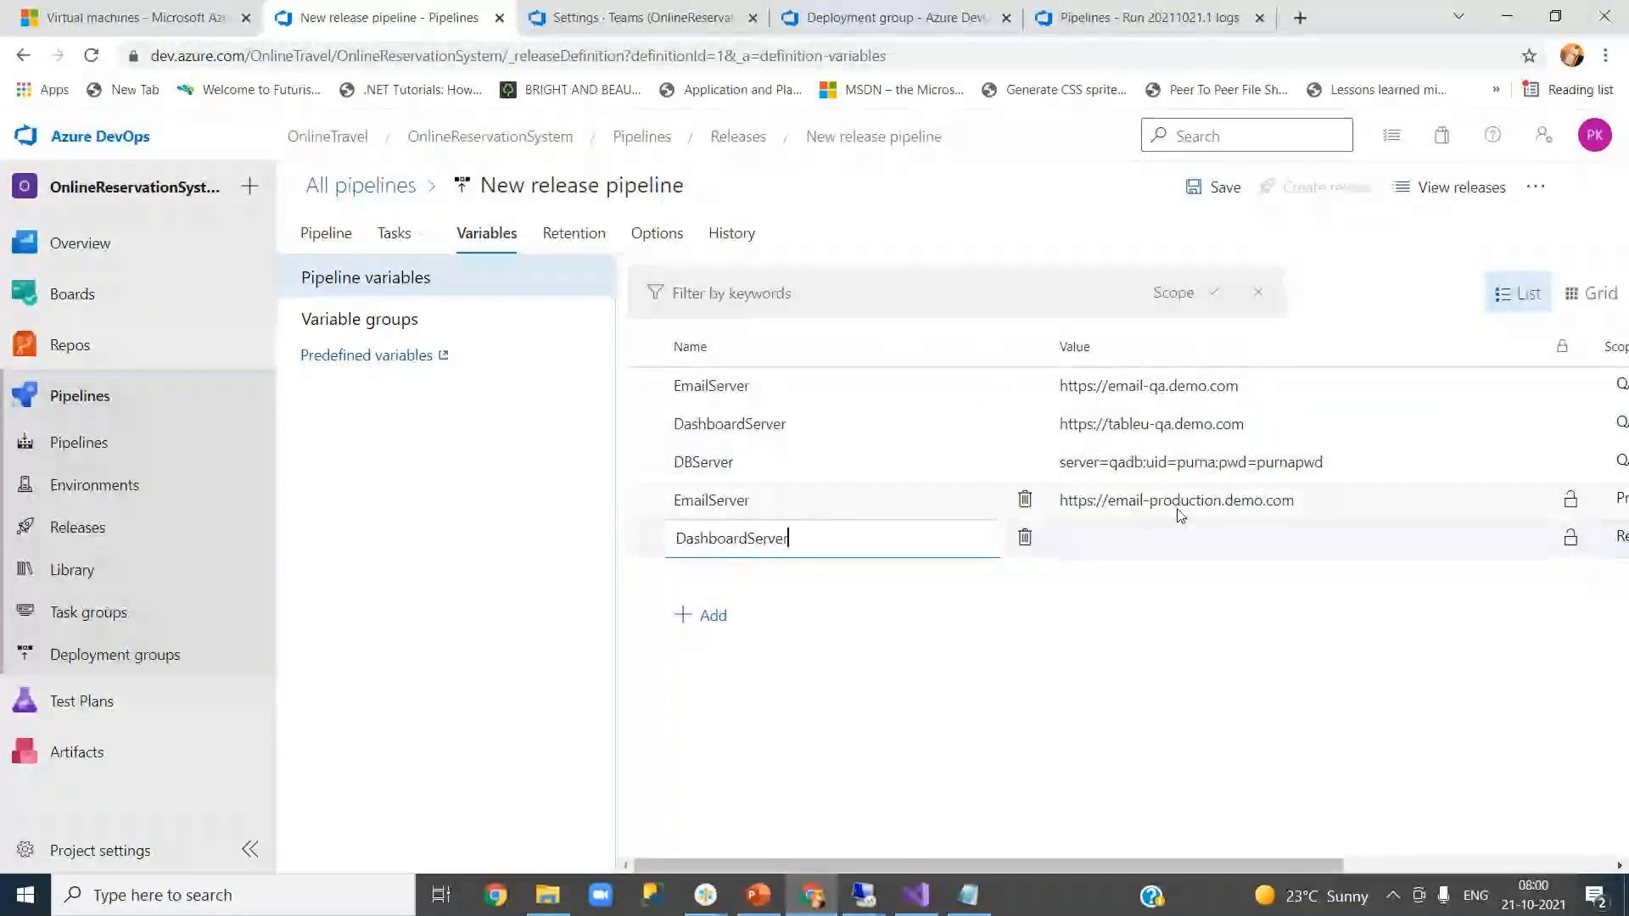
pyautogui.doubleClick(1164, 423)
pyautogui.moveTo(1298, 422); pyautogui.dragTo(1060, 423)
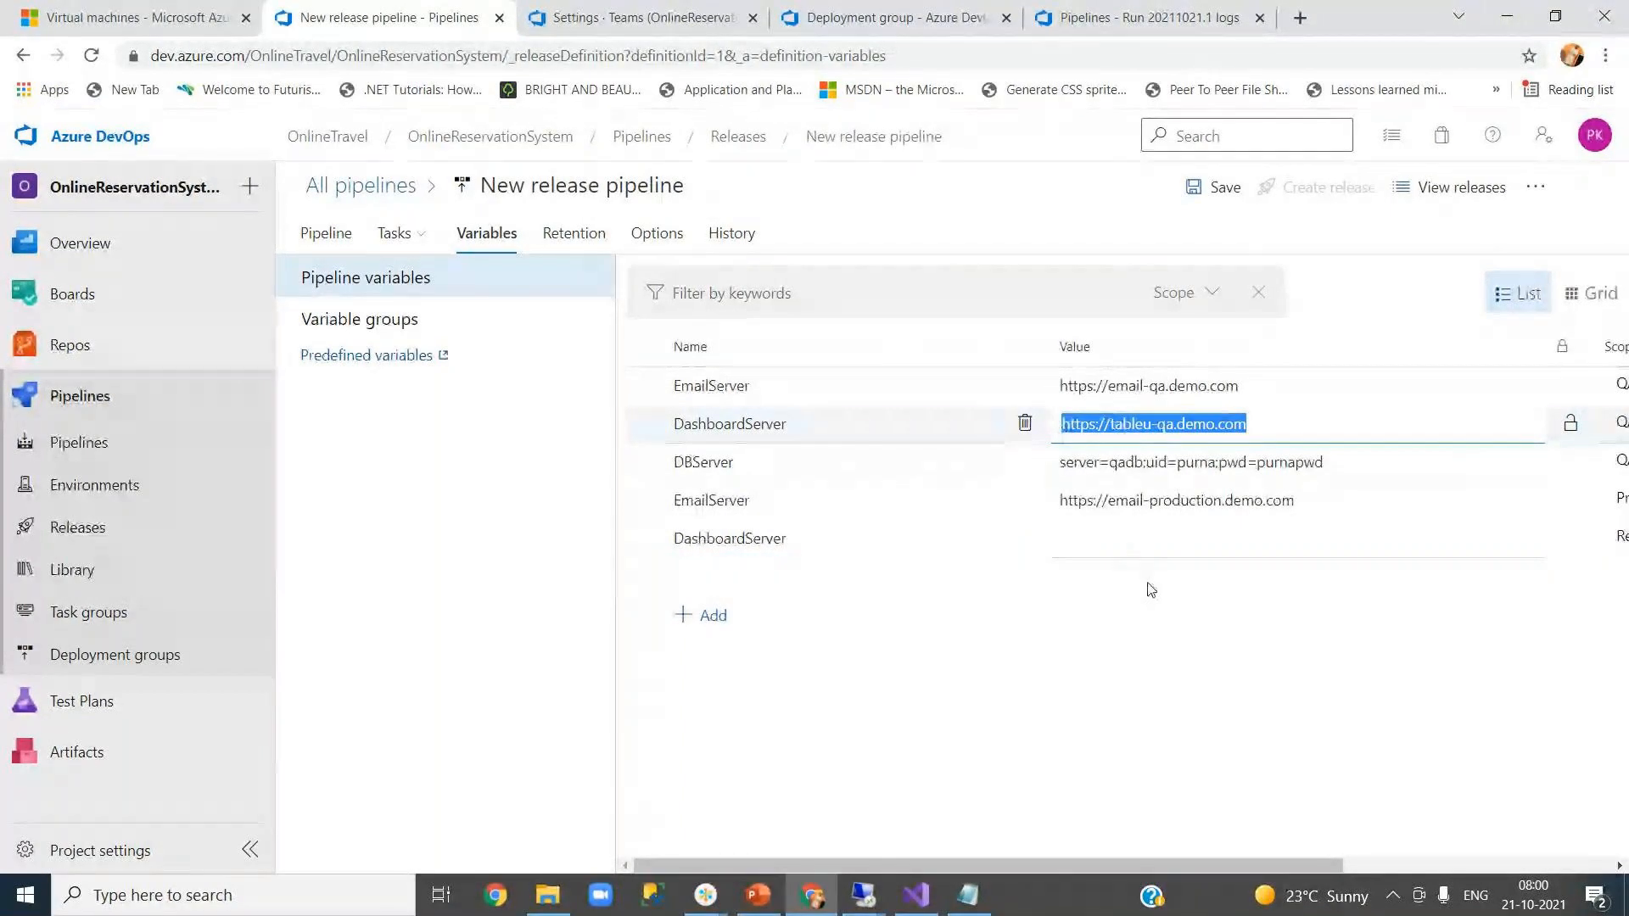
pyautogui.click(1151, 539)
pyautogui.hotkey('ctrl', 'v')
pyautogui.doubleClick(1167, 540)
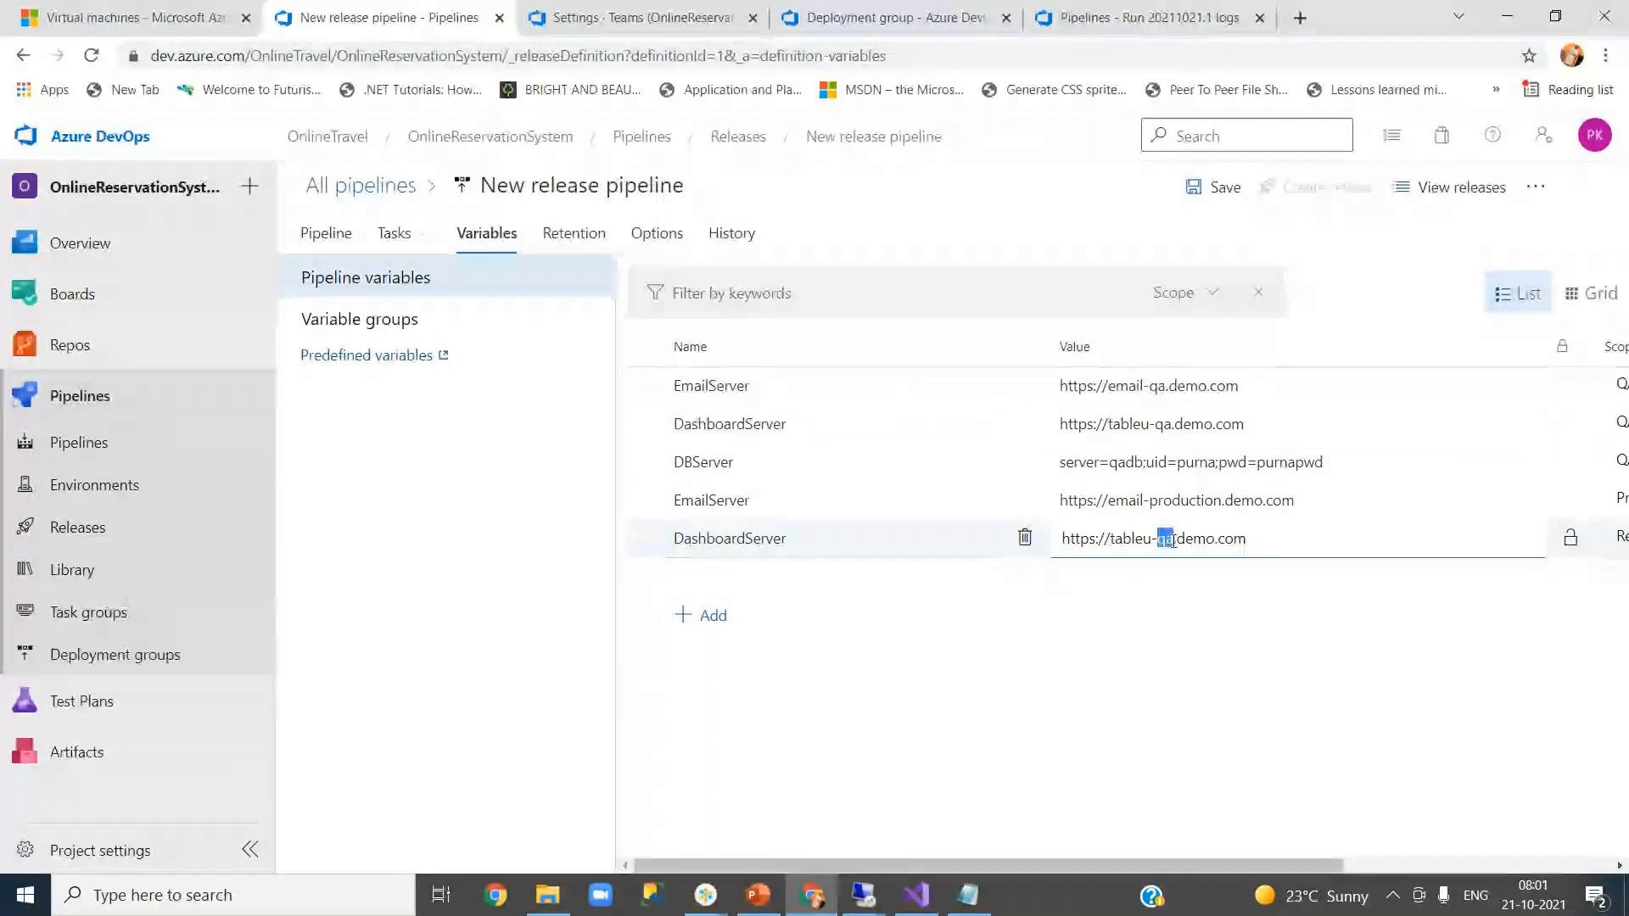
pyautogui.write('prod')
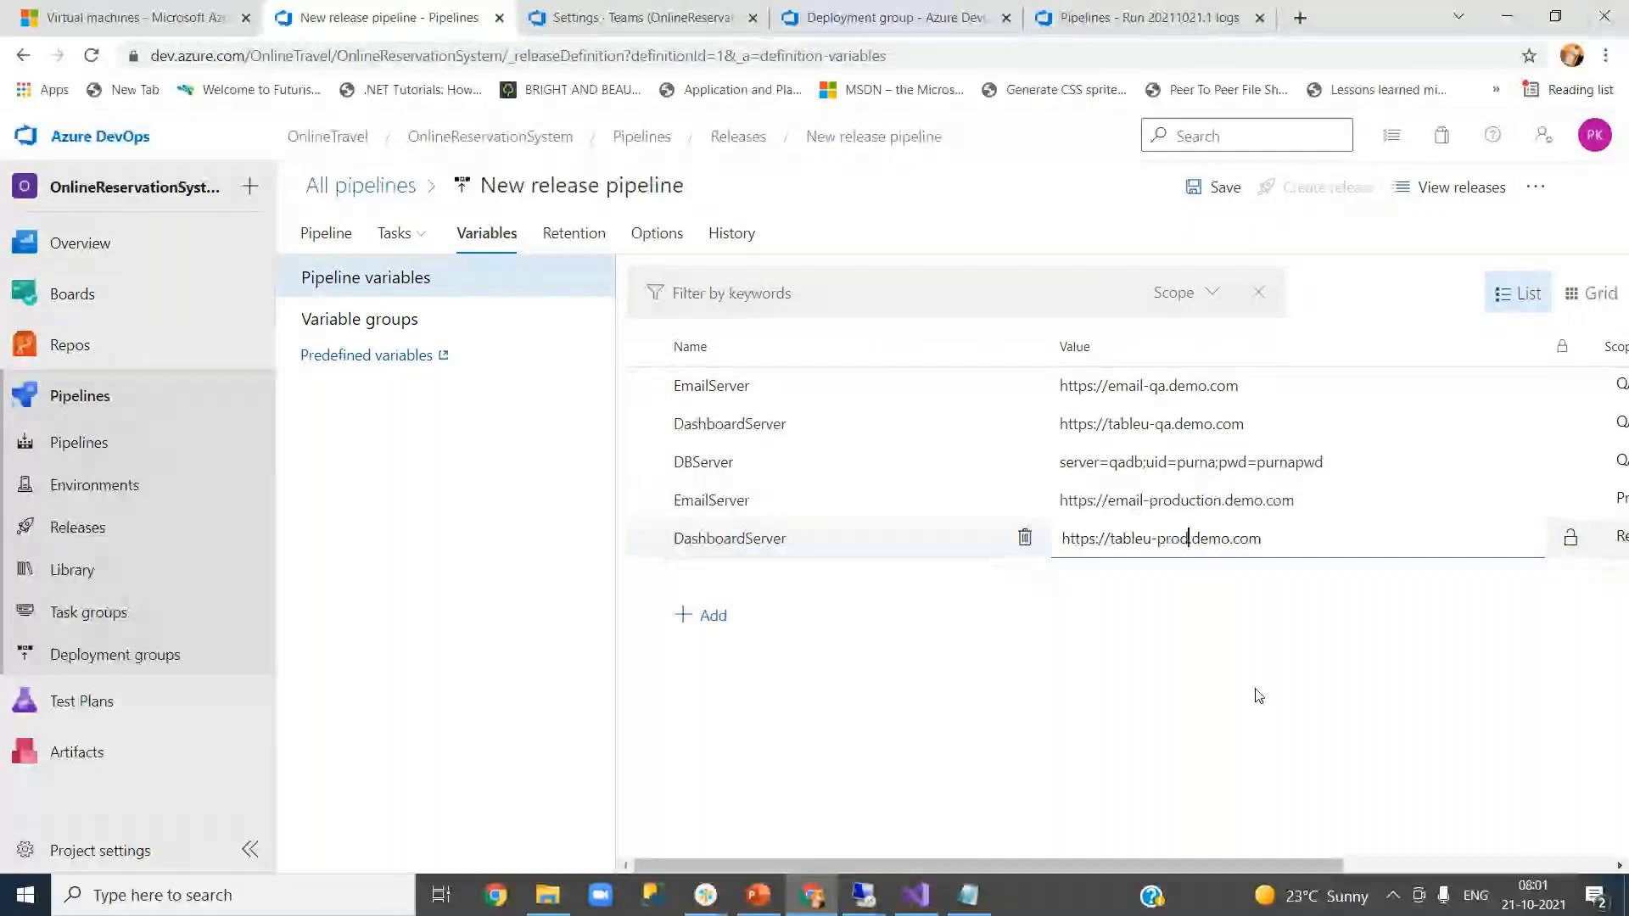
pyautogui.write('uction')
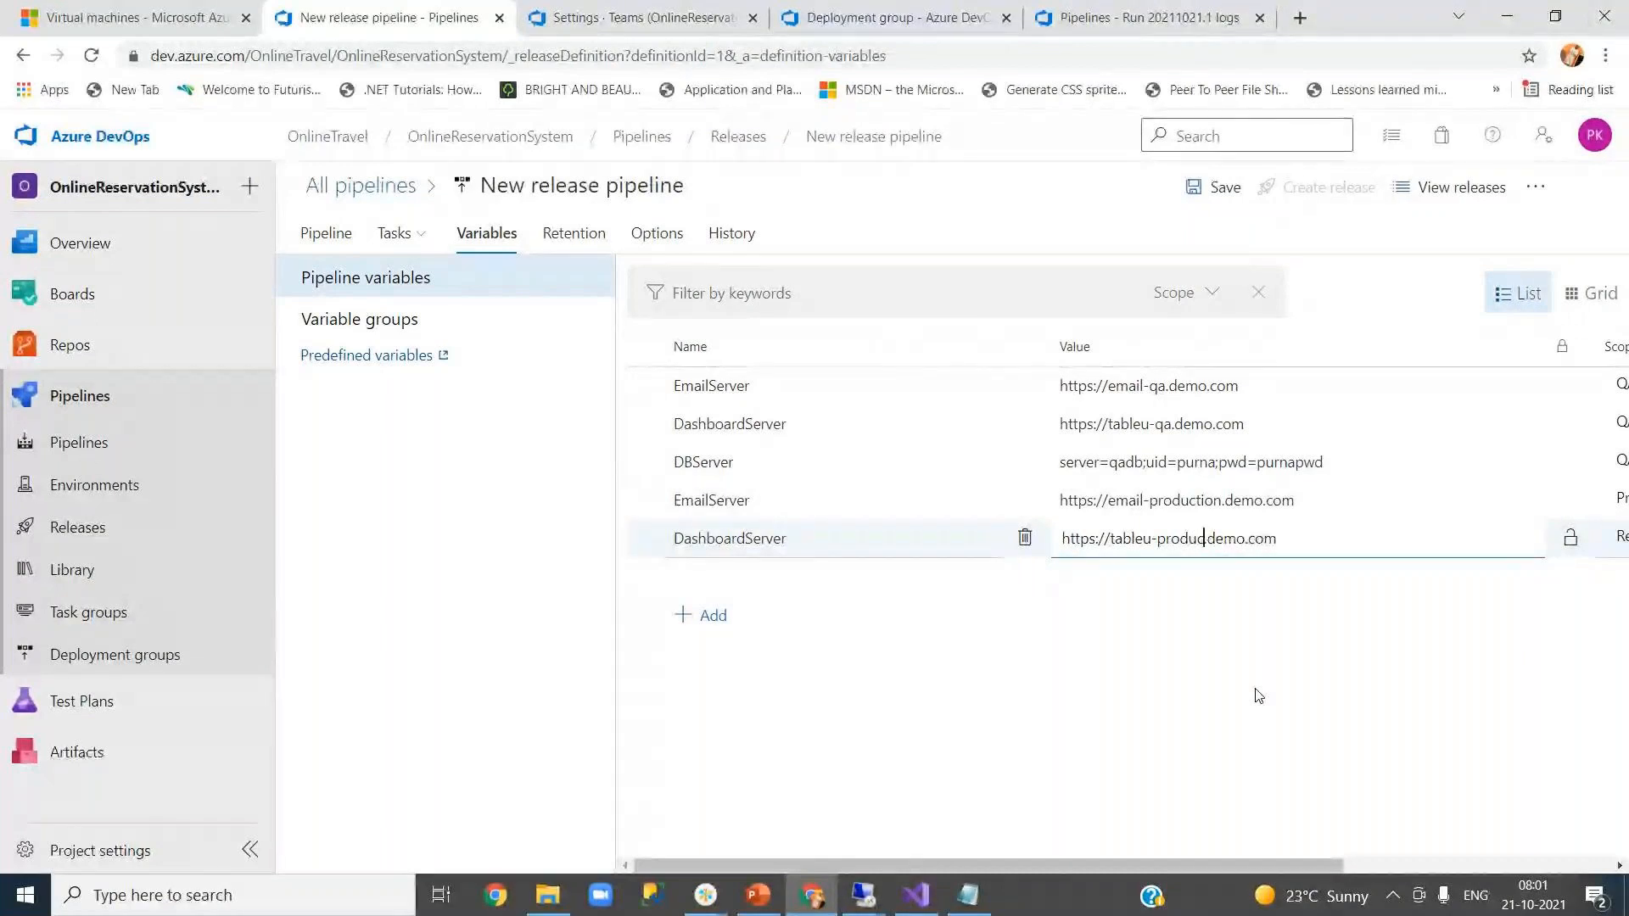
pyautogui.click(1258, 695)
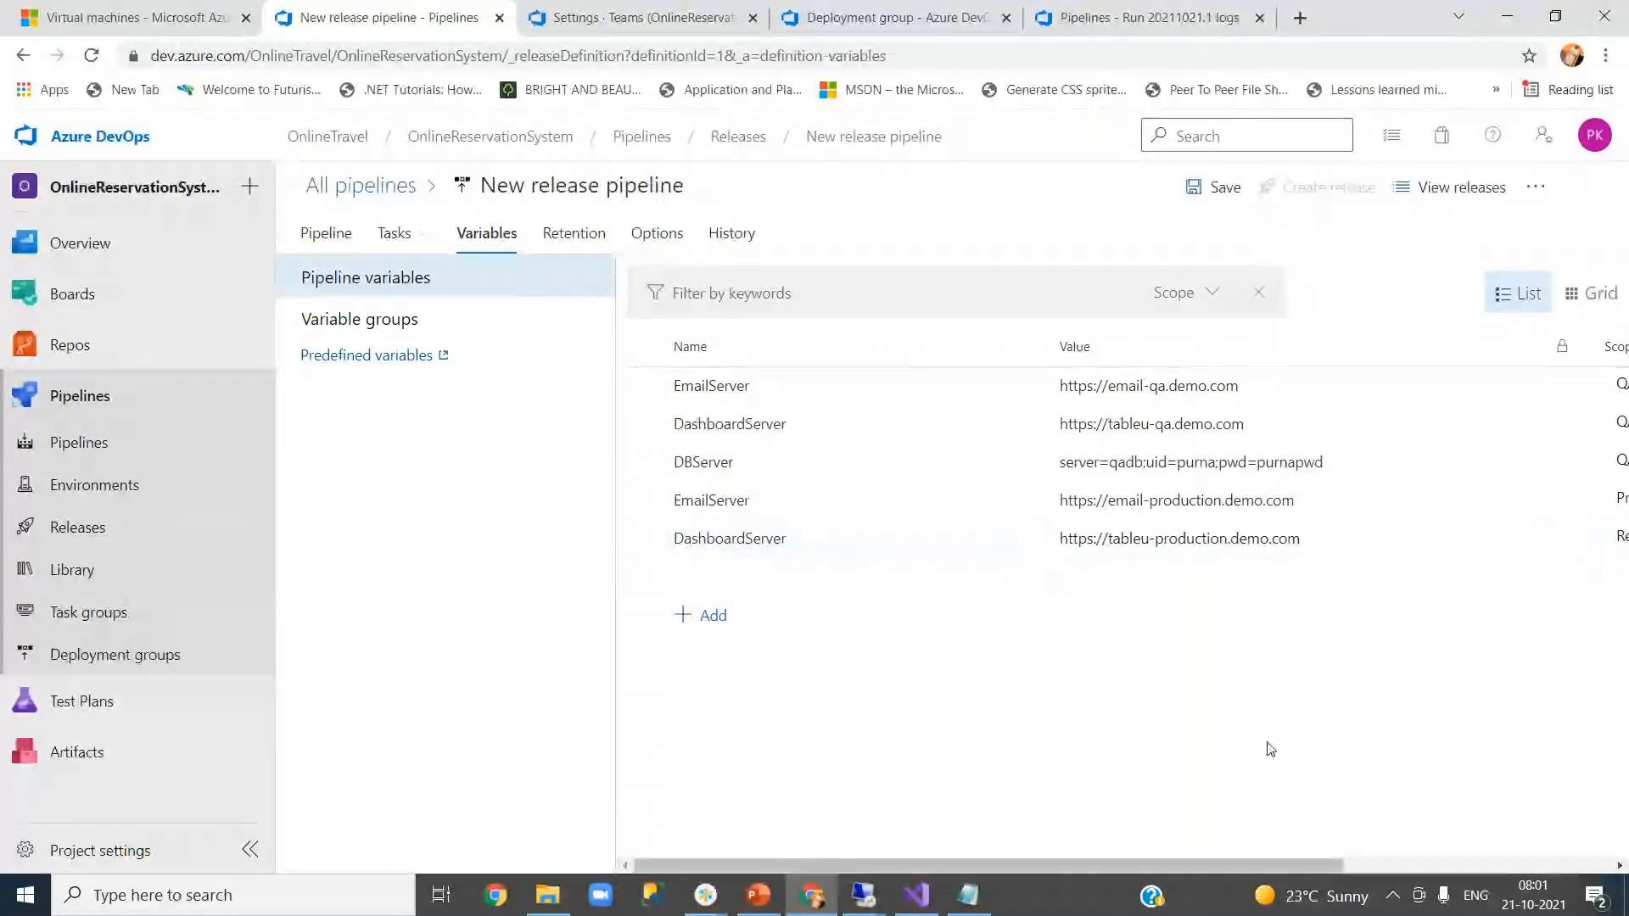
# - Scope the new DashboardServer variable to Production
pyautogui.moveTo(1290, 863); pyautogui.dragTo(1476, 863)
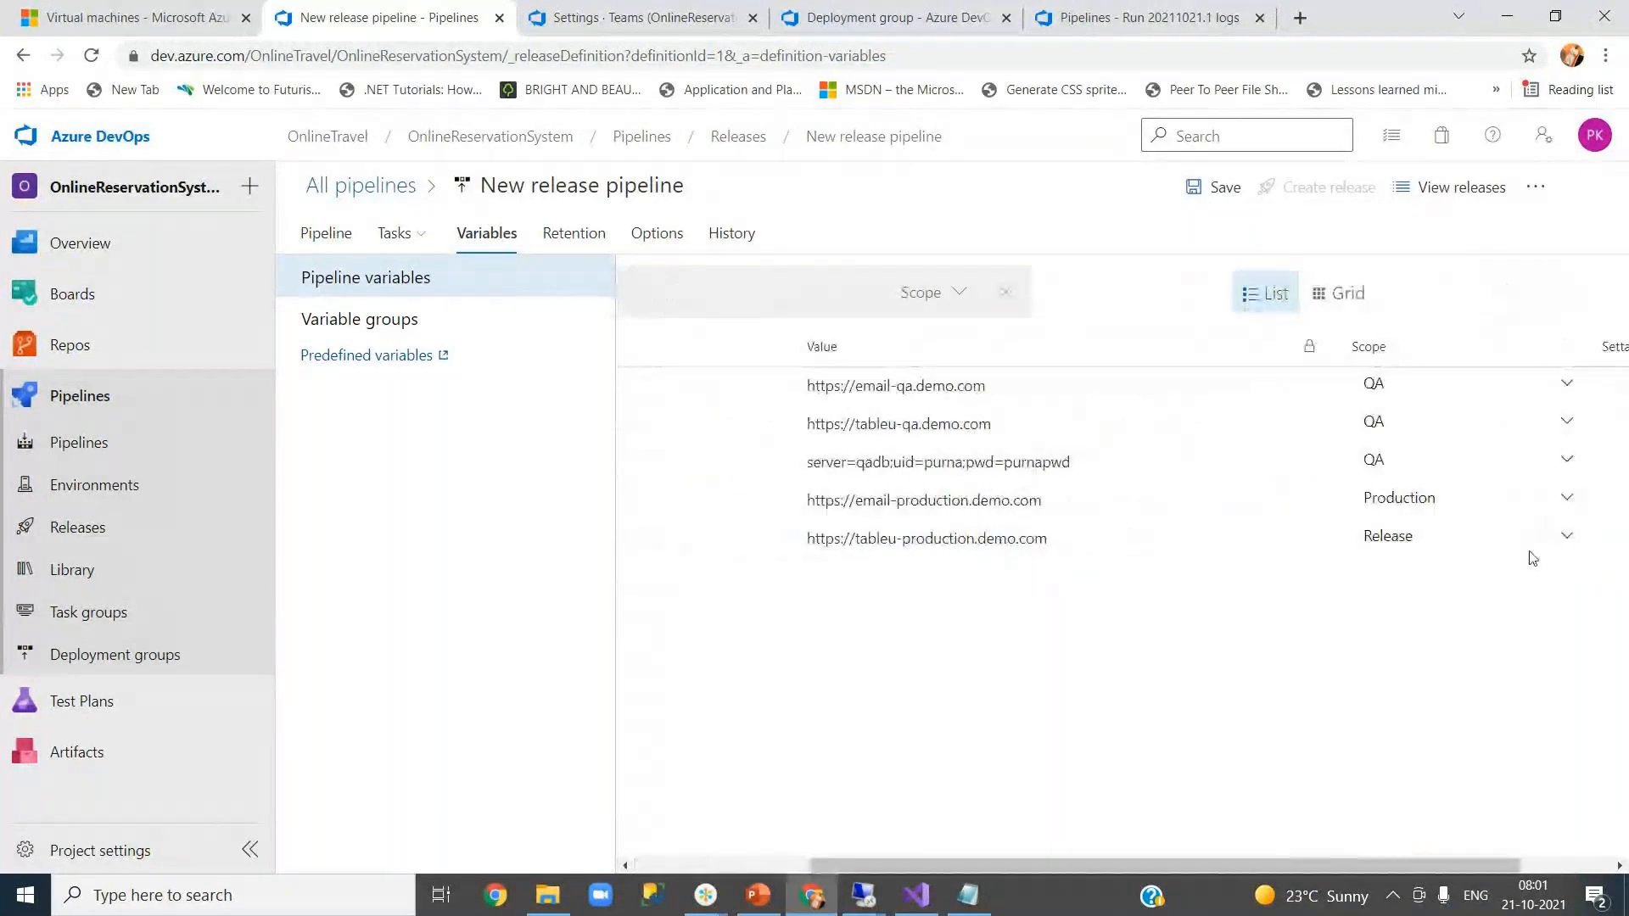
pyautogui.click(1567, 543)
pyautogui.click(1452, 651)
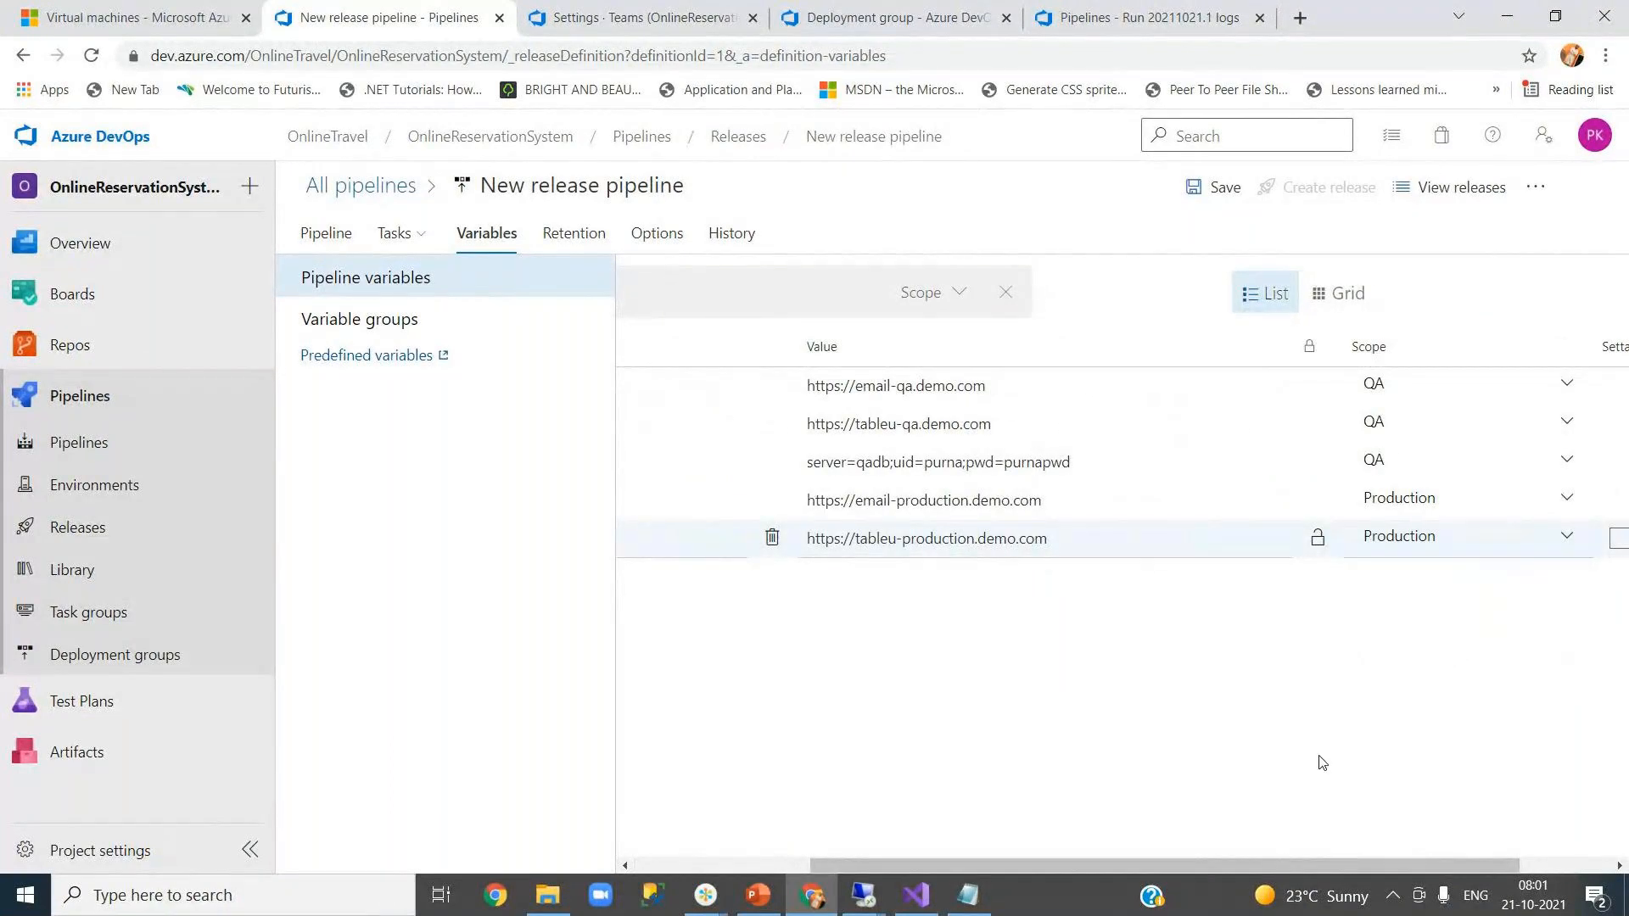
pyautogui.moveTo(1217, 863); pyautogui.dragTo(965, 867)
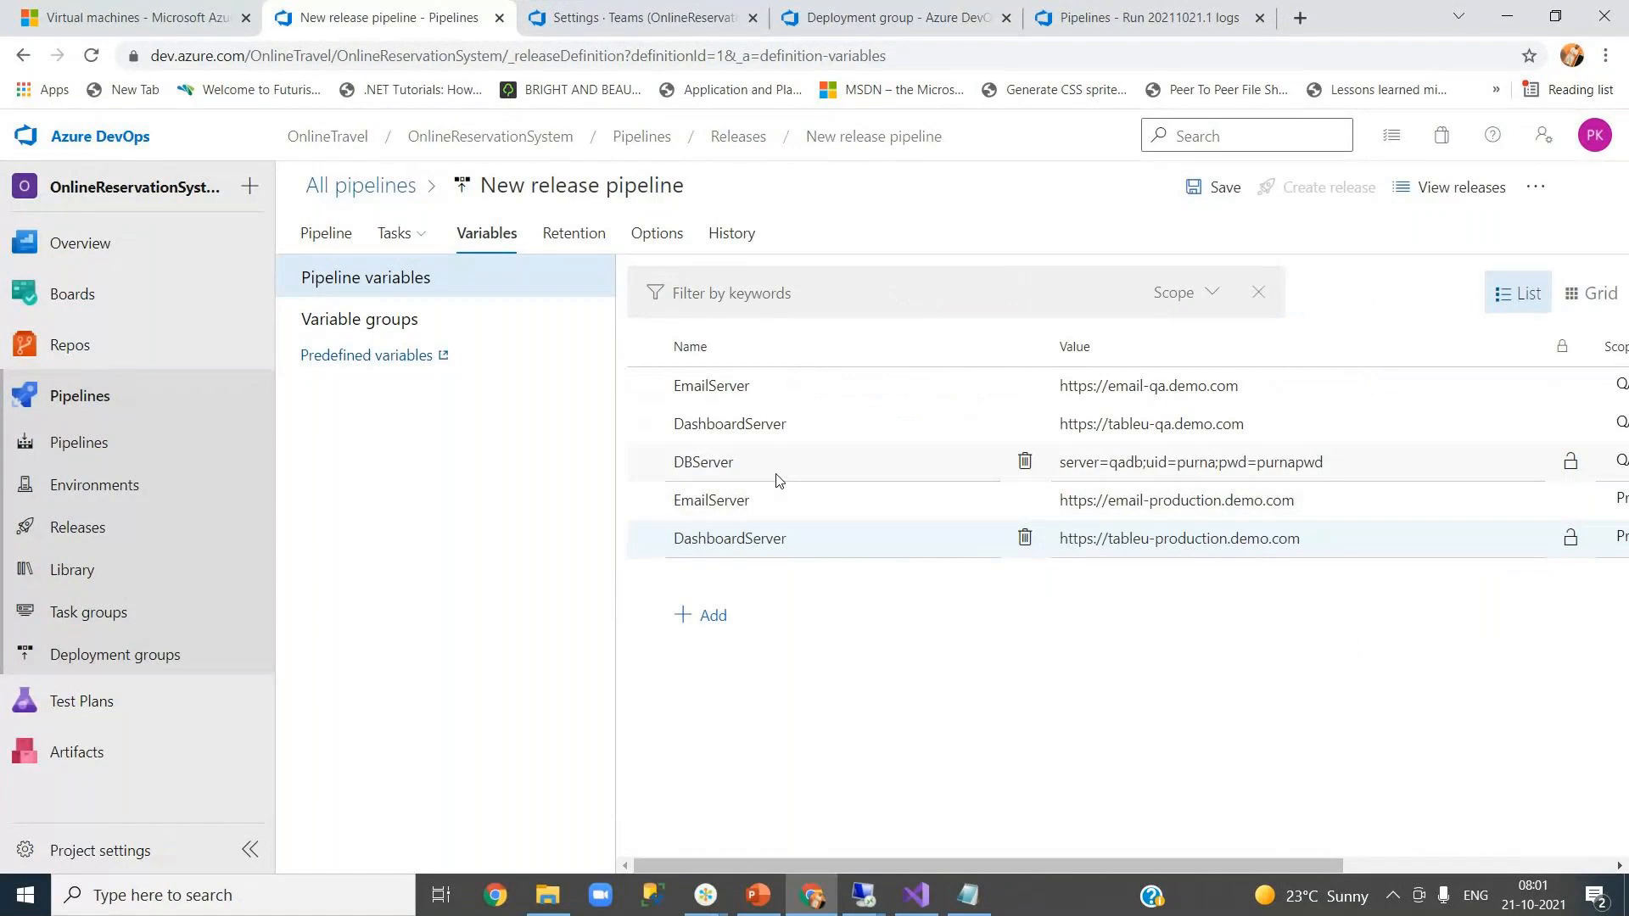
# - Add another variable row named DBServer, copied from the QA variable
pyautogui.doubleClick(777, 464)
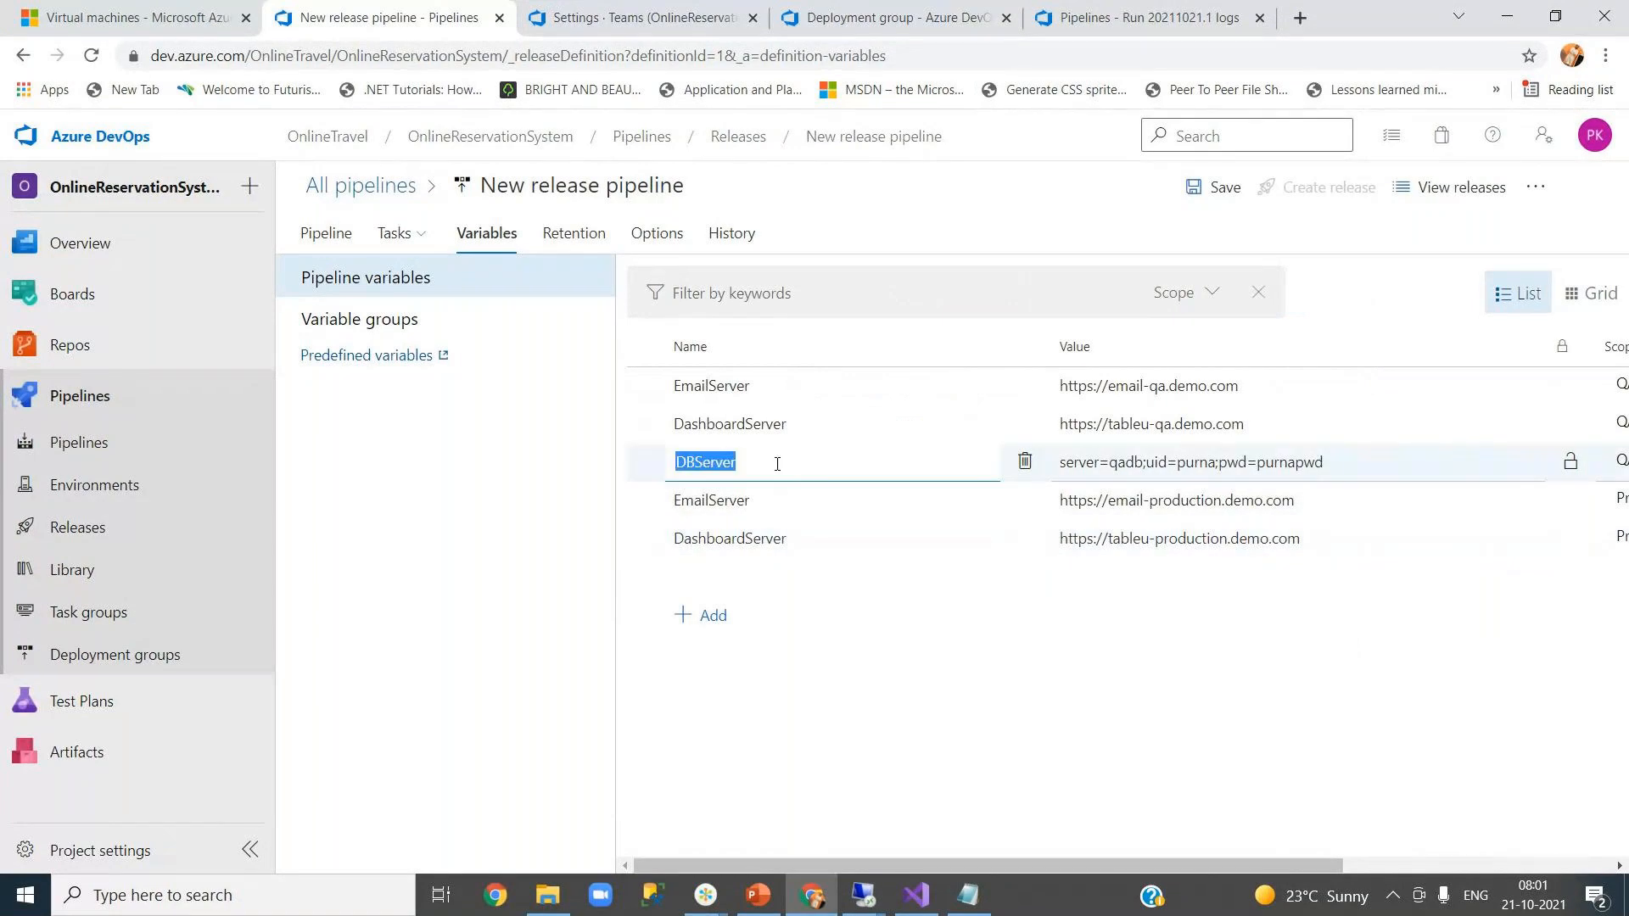
pyautogui.click(726, 617)
pyautogui.hotkey('ctrl', 'v')
pyautogui.click(814, 472)
# - Fill the new DBServer value with the QA connection string, changing server qadb to productiondb
pyautogui.click(1392, 454)
pyautogui.moveTo(1381, 462); pyautogui.dragTo(1059, 463)
pyautogui.hotkey('ctrl', 'c')
pyautogui.click(1094, 582)
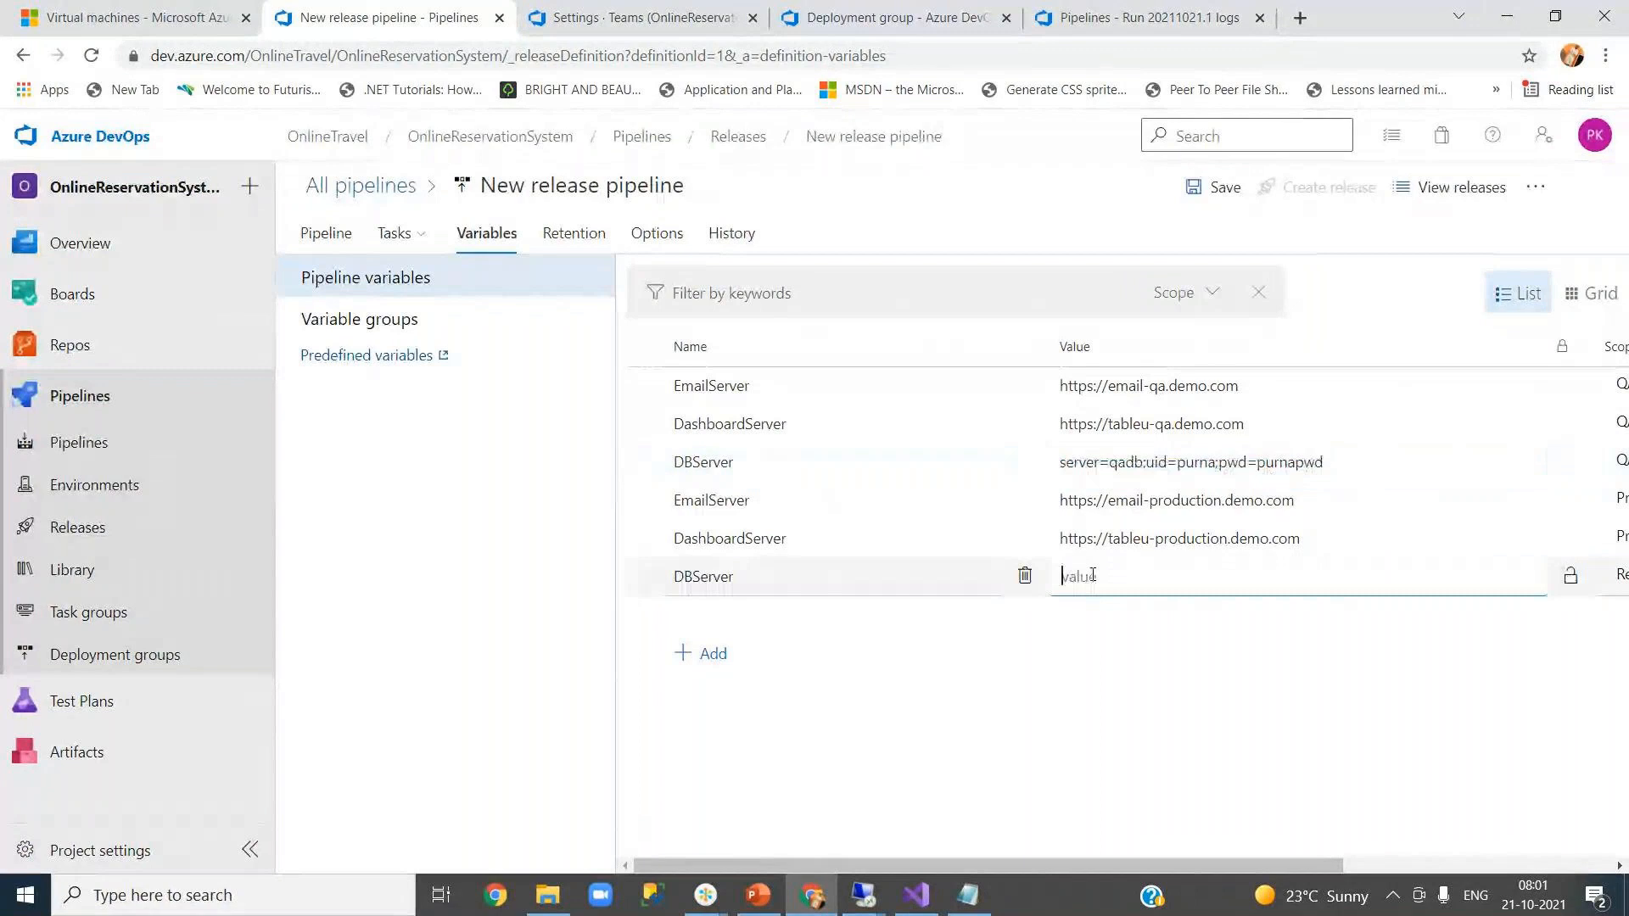
pyautogui.hotkey('ctrl', 'v')
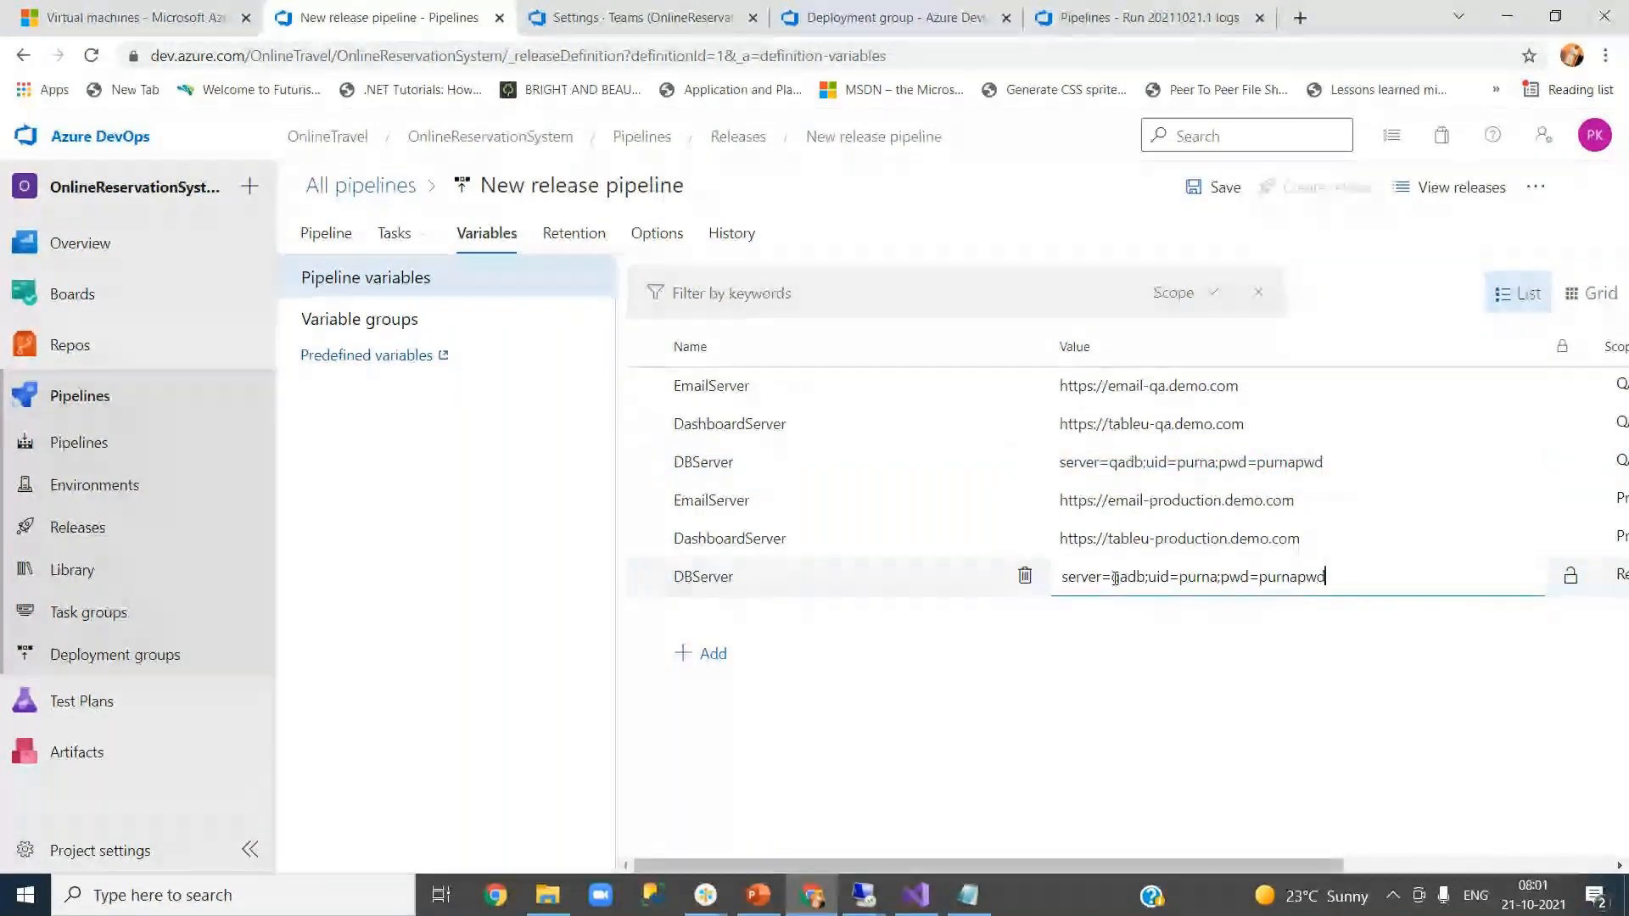
pyautogui.moveTo(1114, 578); pyautogui.dragTo(1135, 580)
pyautogui.write('production')
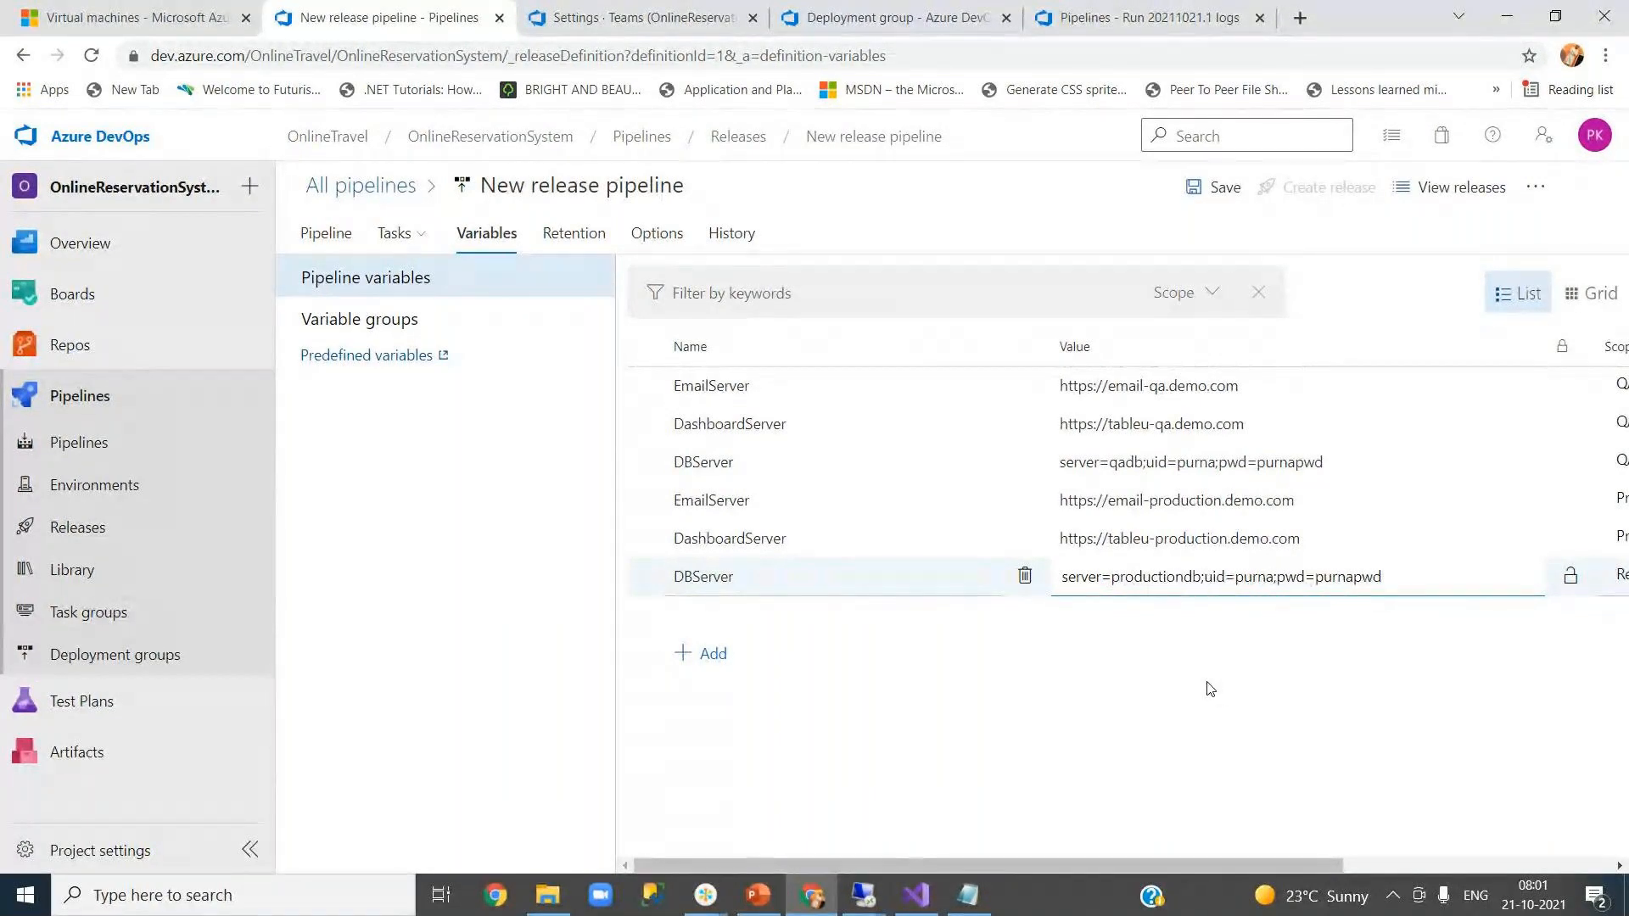
pyautogui.click(1211, 689)
# - Scope the new DBServer variable to Production
pyautogui.moveTo(1285, 866); pyautogui.dragTo(1429, 863)
pyautogui.click(1617, 574)
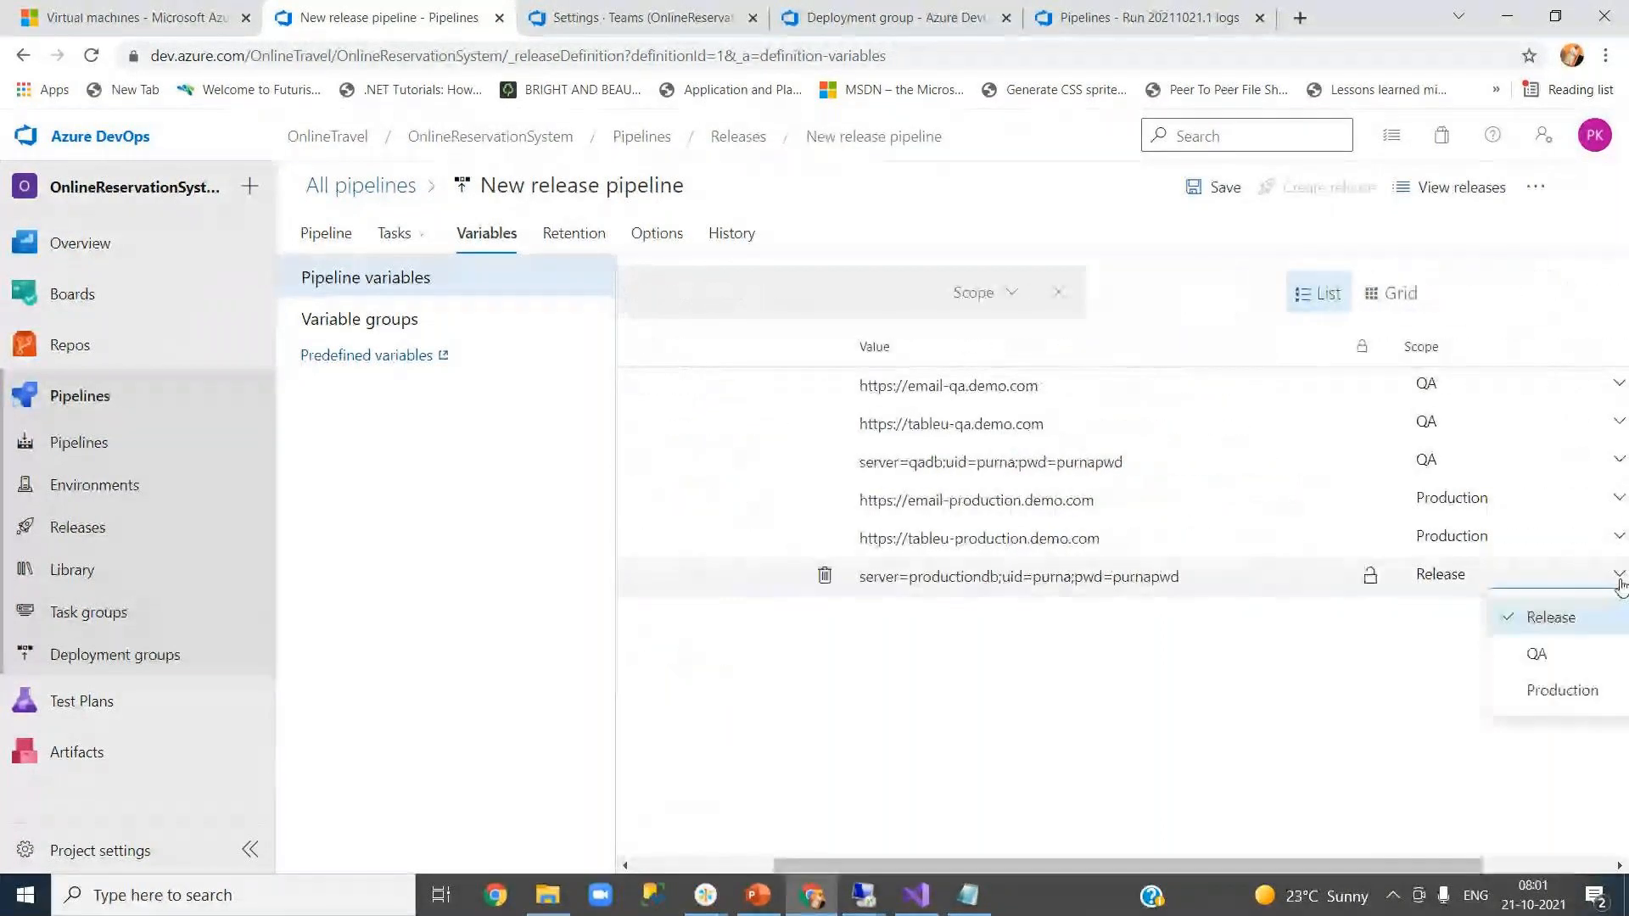
pyautogui.click(1554, 691)
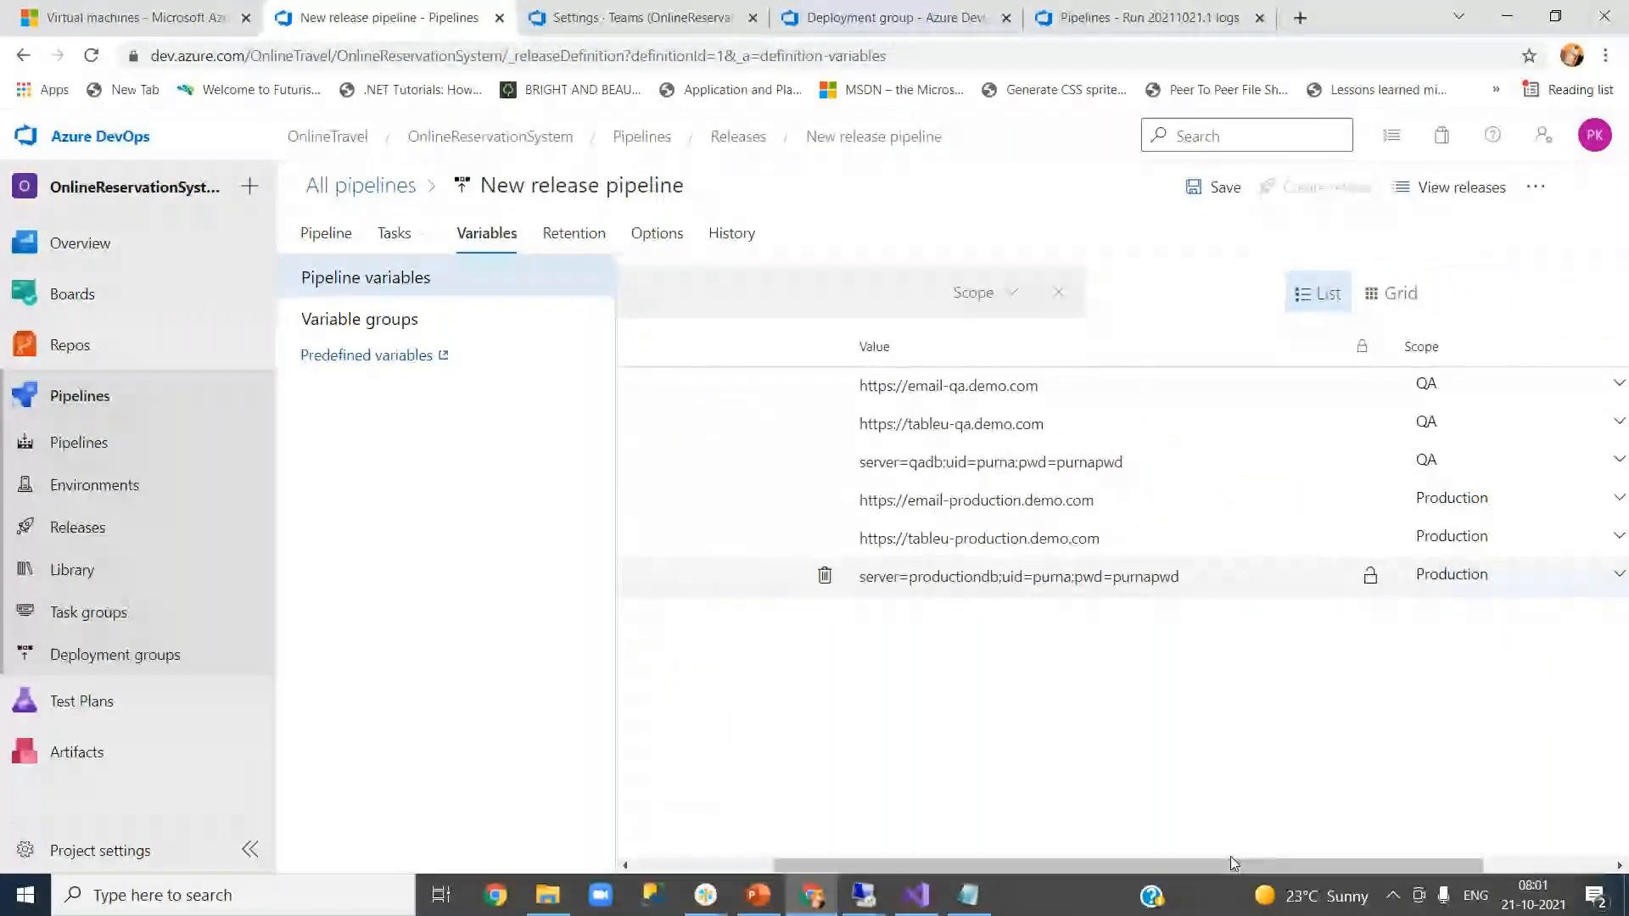
pyautogui.moveTo(1229, 864); pyautogui.dragTo(867, 862)
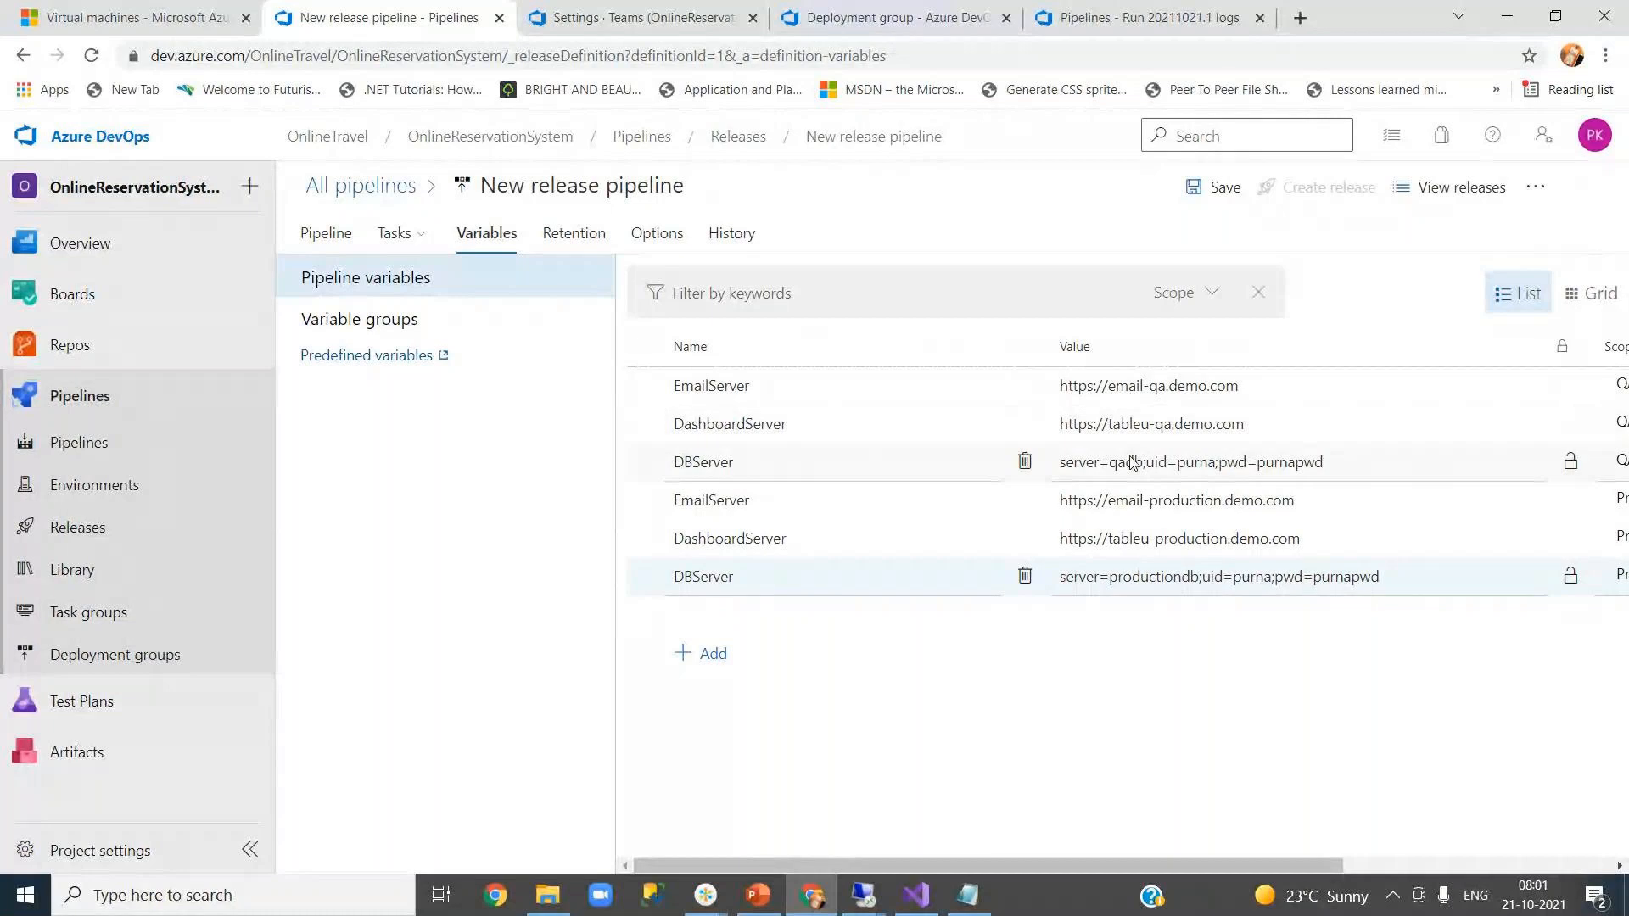
pyautogui.moveTo(1157, 863); pyautogui.dragTo(1375, 835)
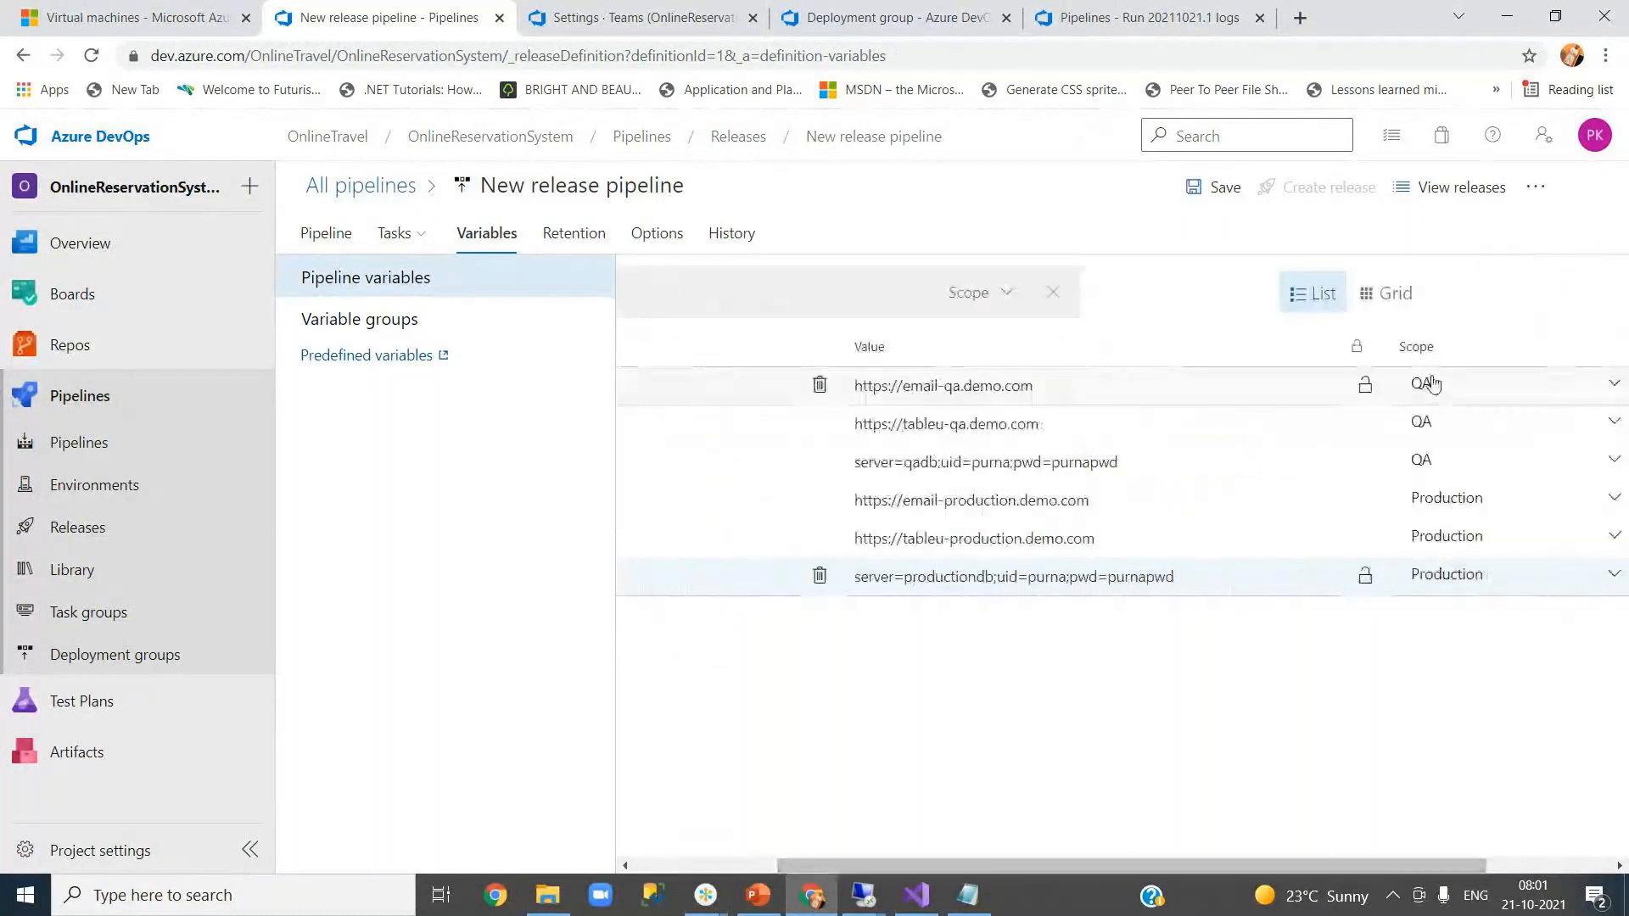
pyautogui.moveTo(1221, 859); pyautogui.dragTo(923, 858)
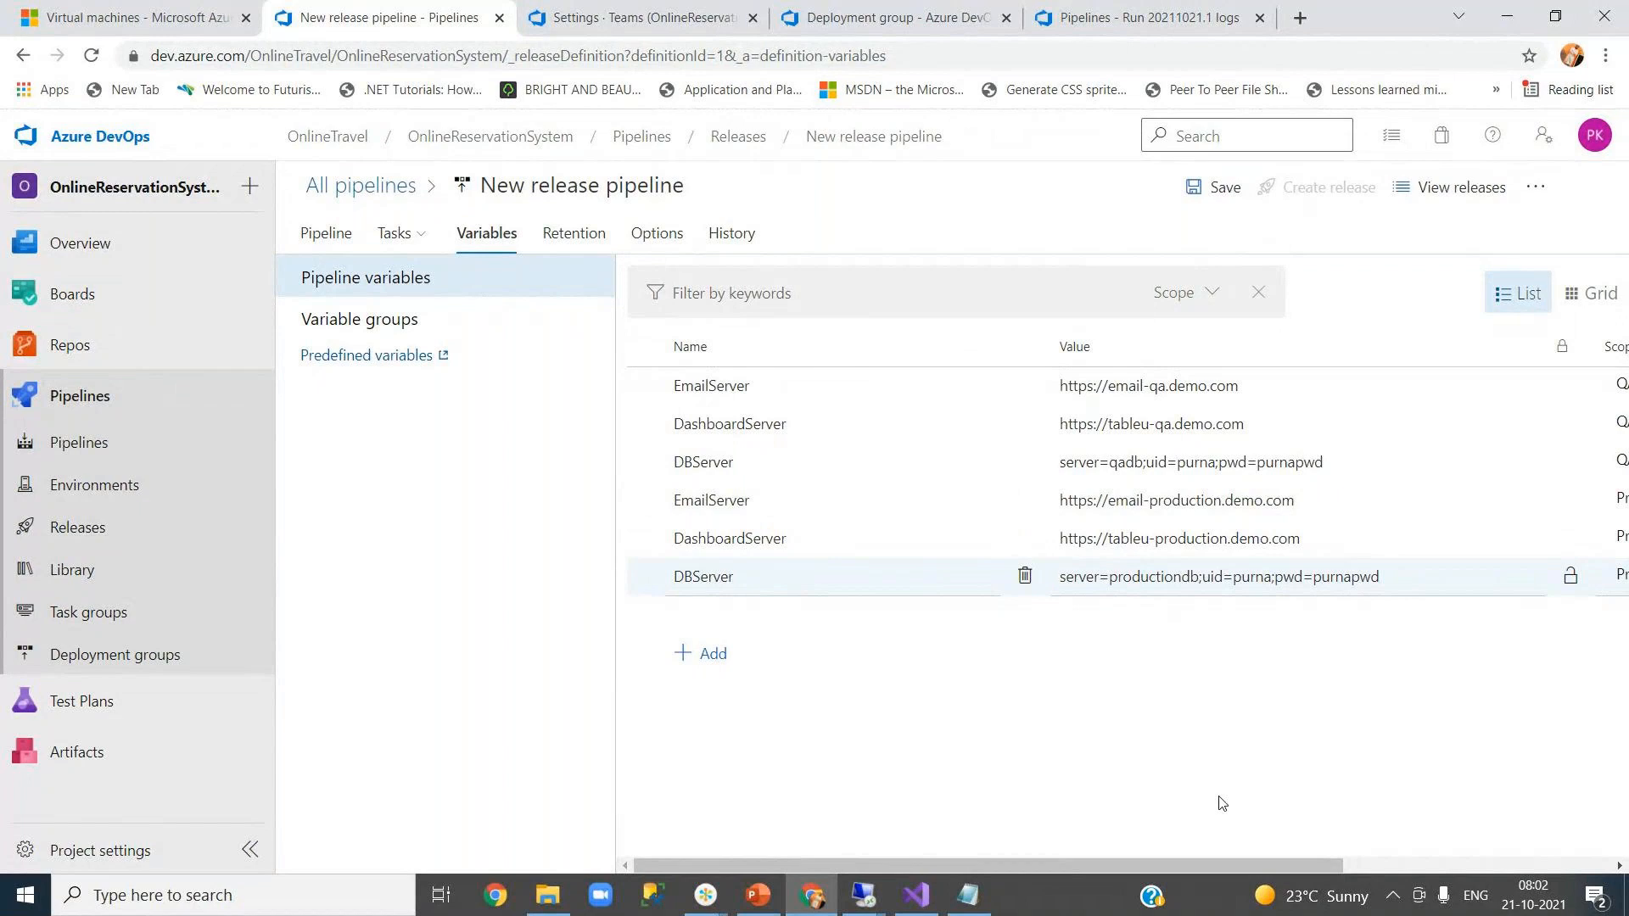
pyautogui.moveTo(1134, 865); pyautogui.dragTo(1047, 863)
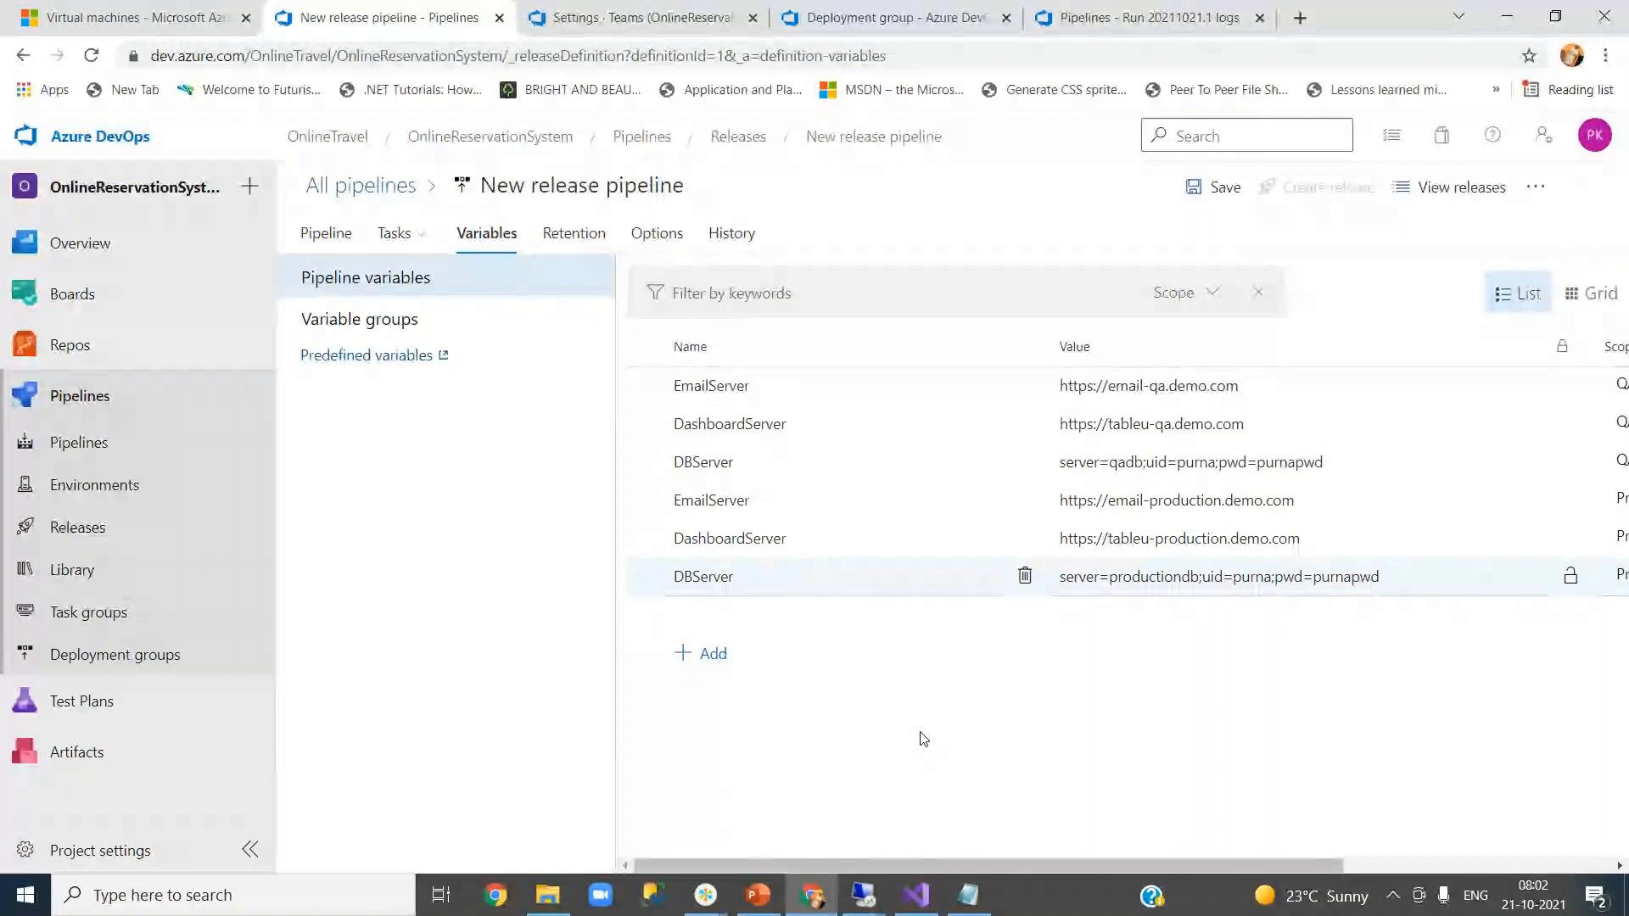
pyautogui.click(916, 895)
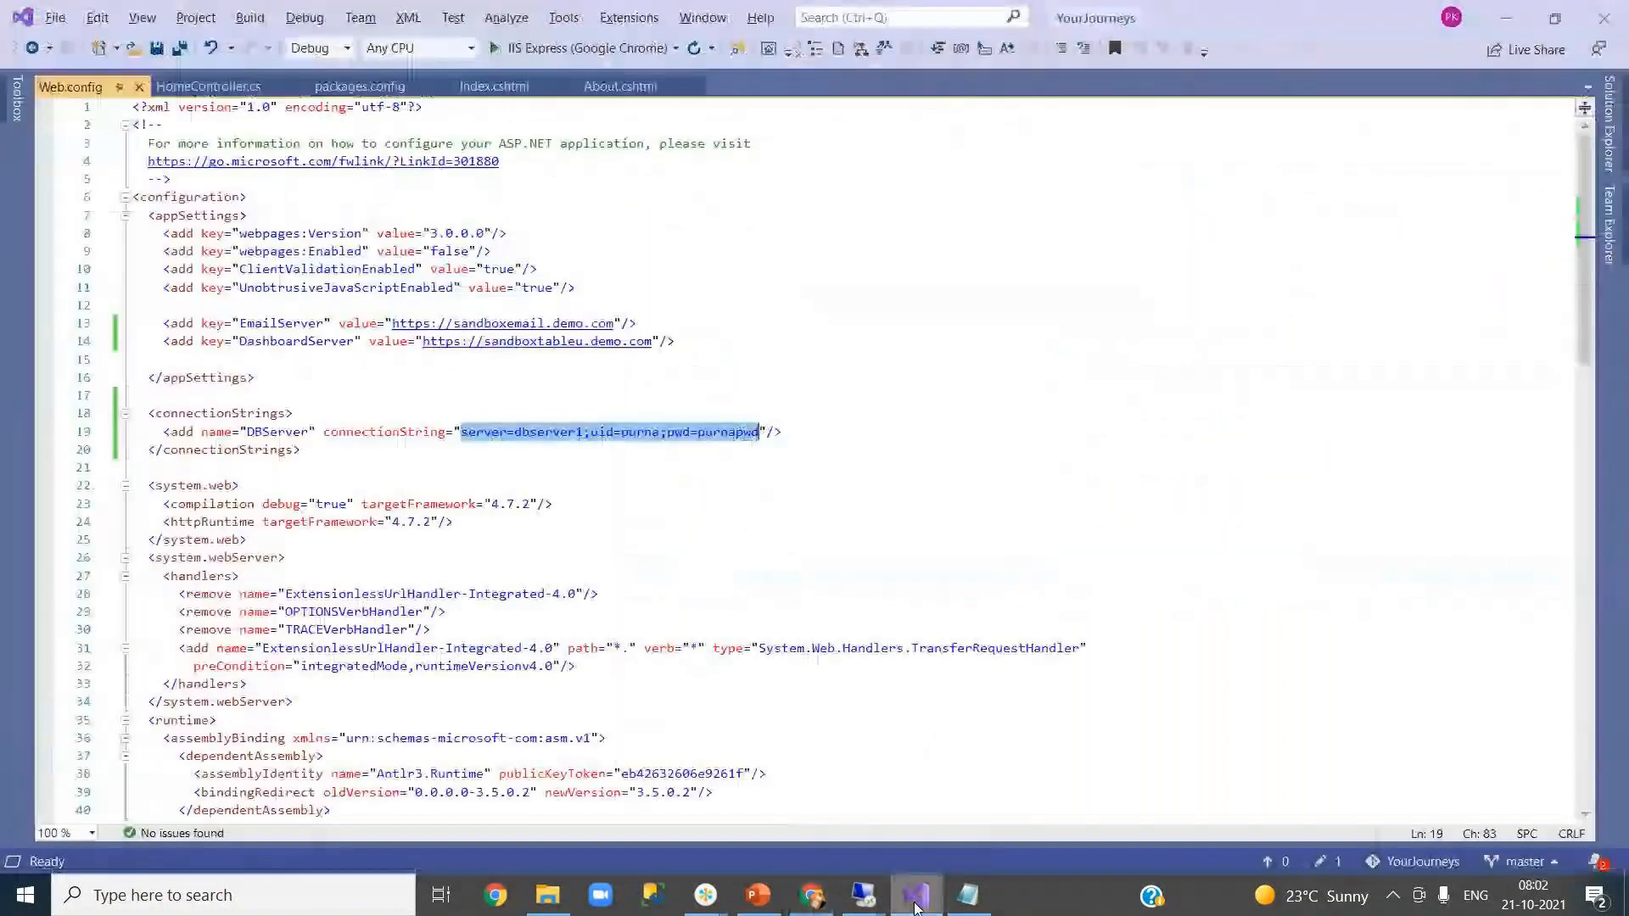
pyautogui.click(652, 528)
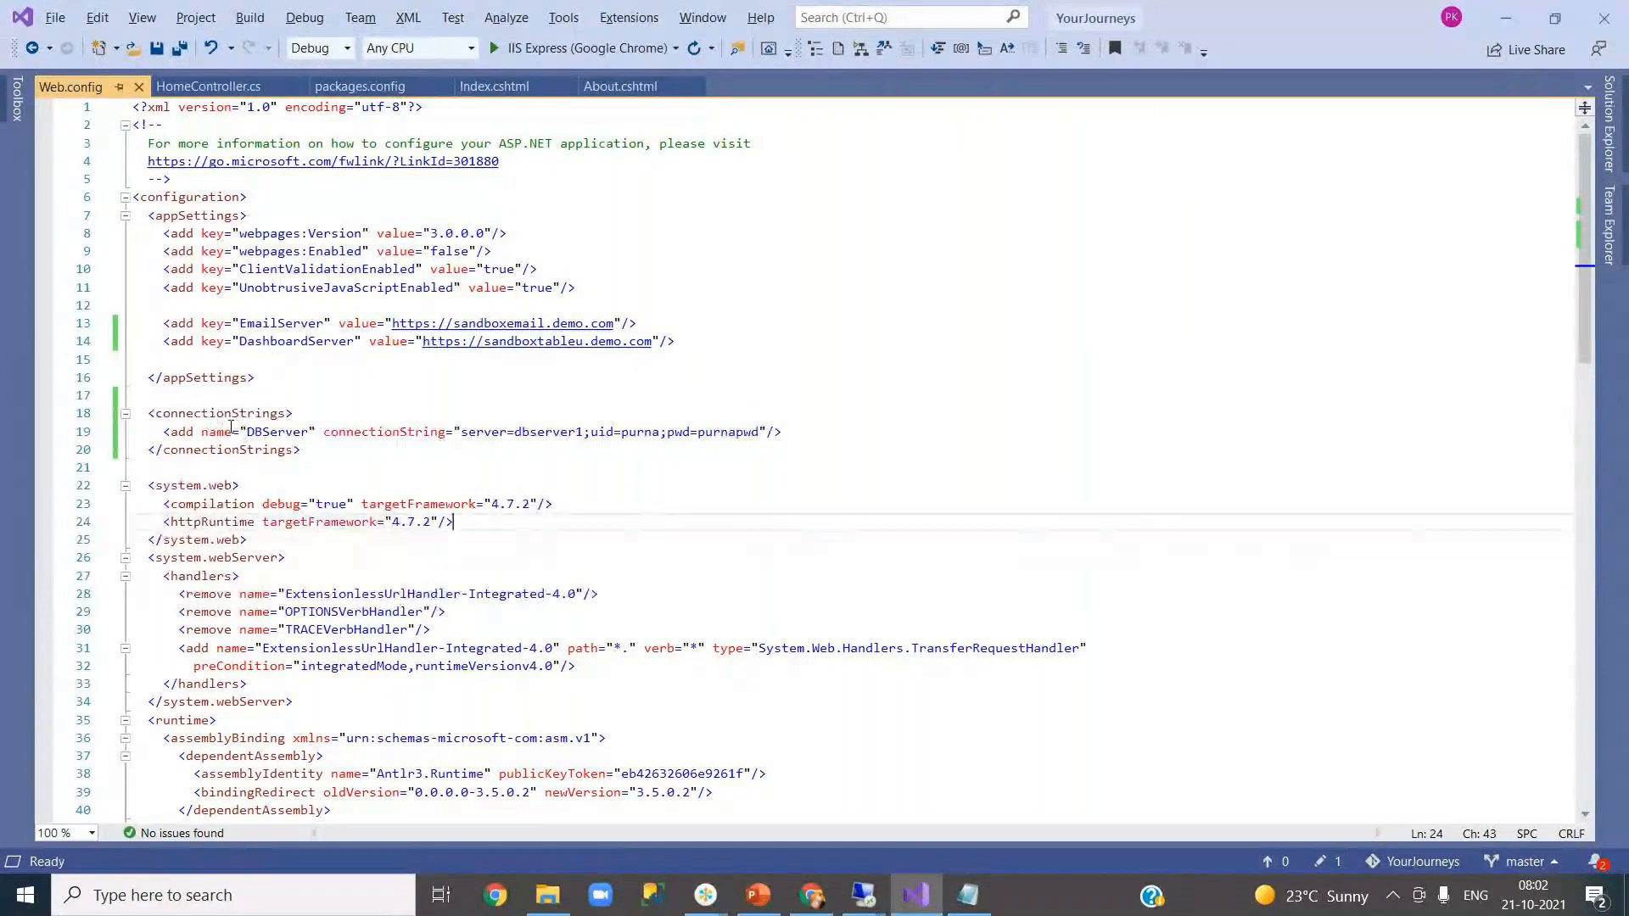
pyautogui.doubleClick(276, 326)
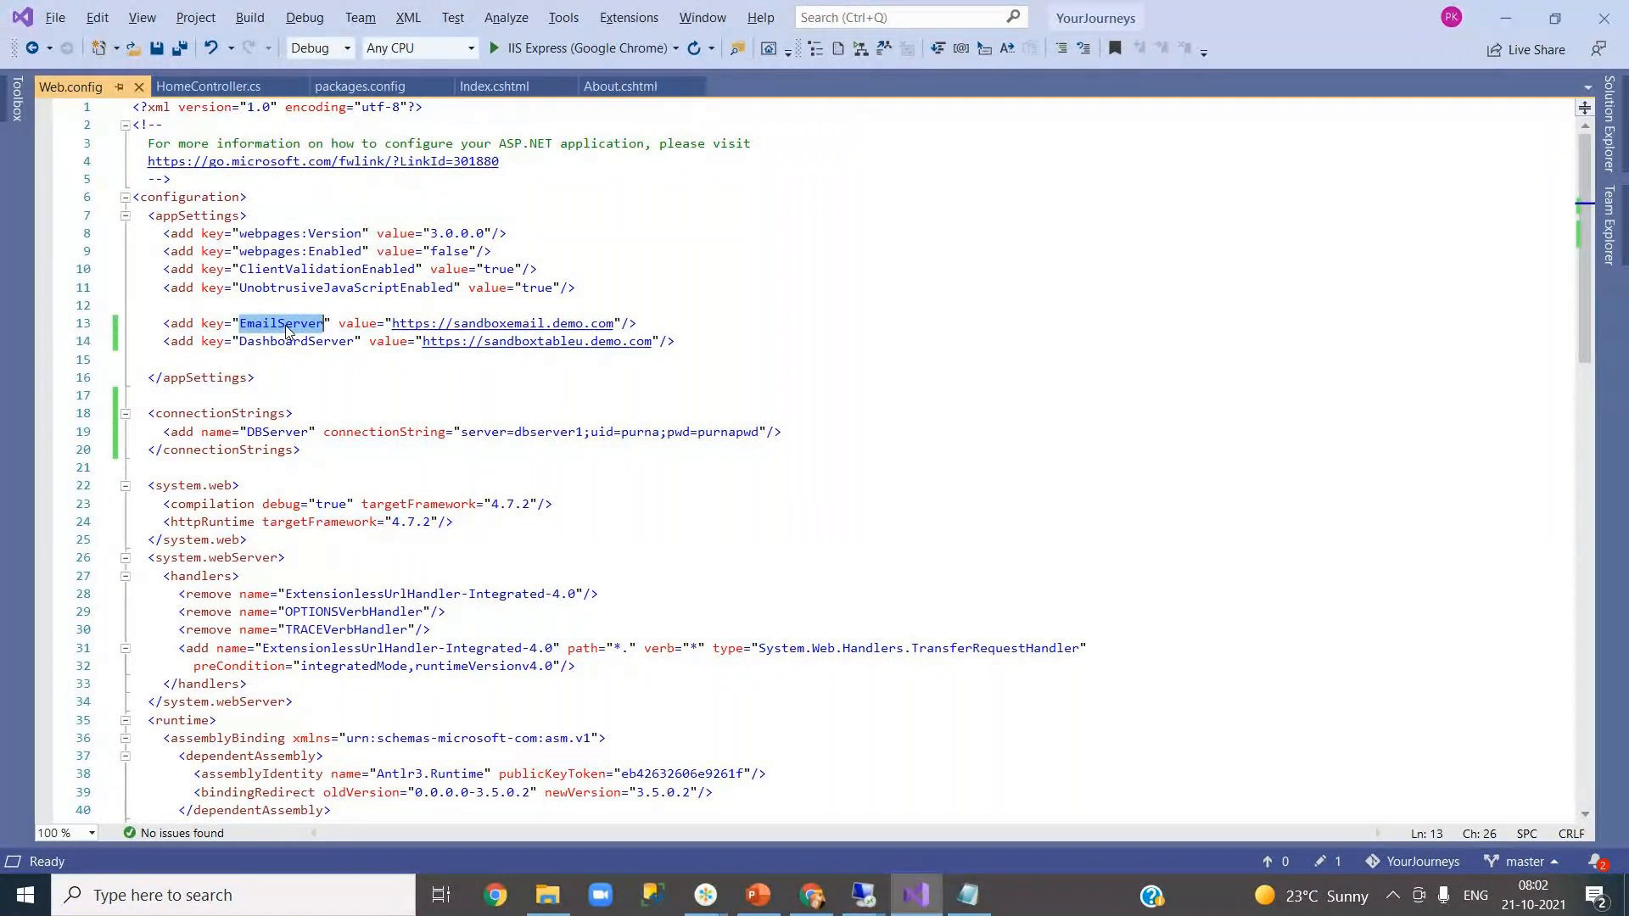
pyautogui.click(812, 895)
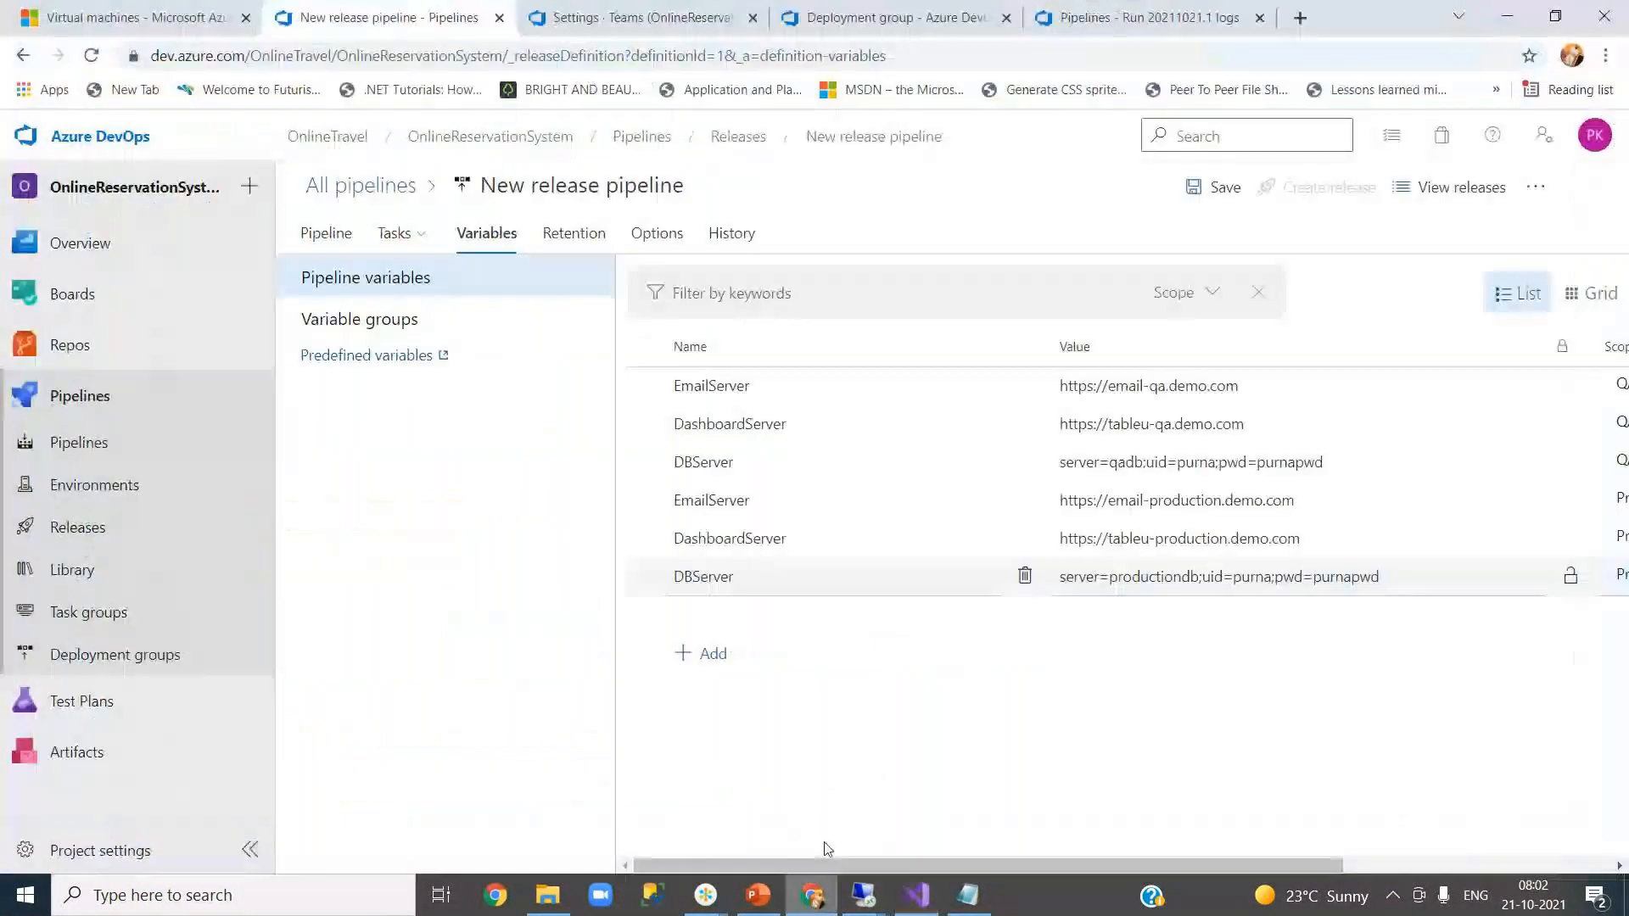
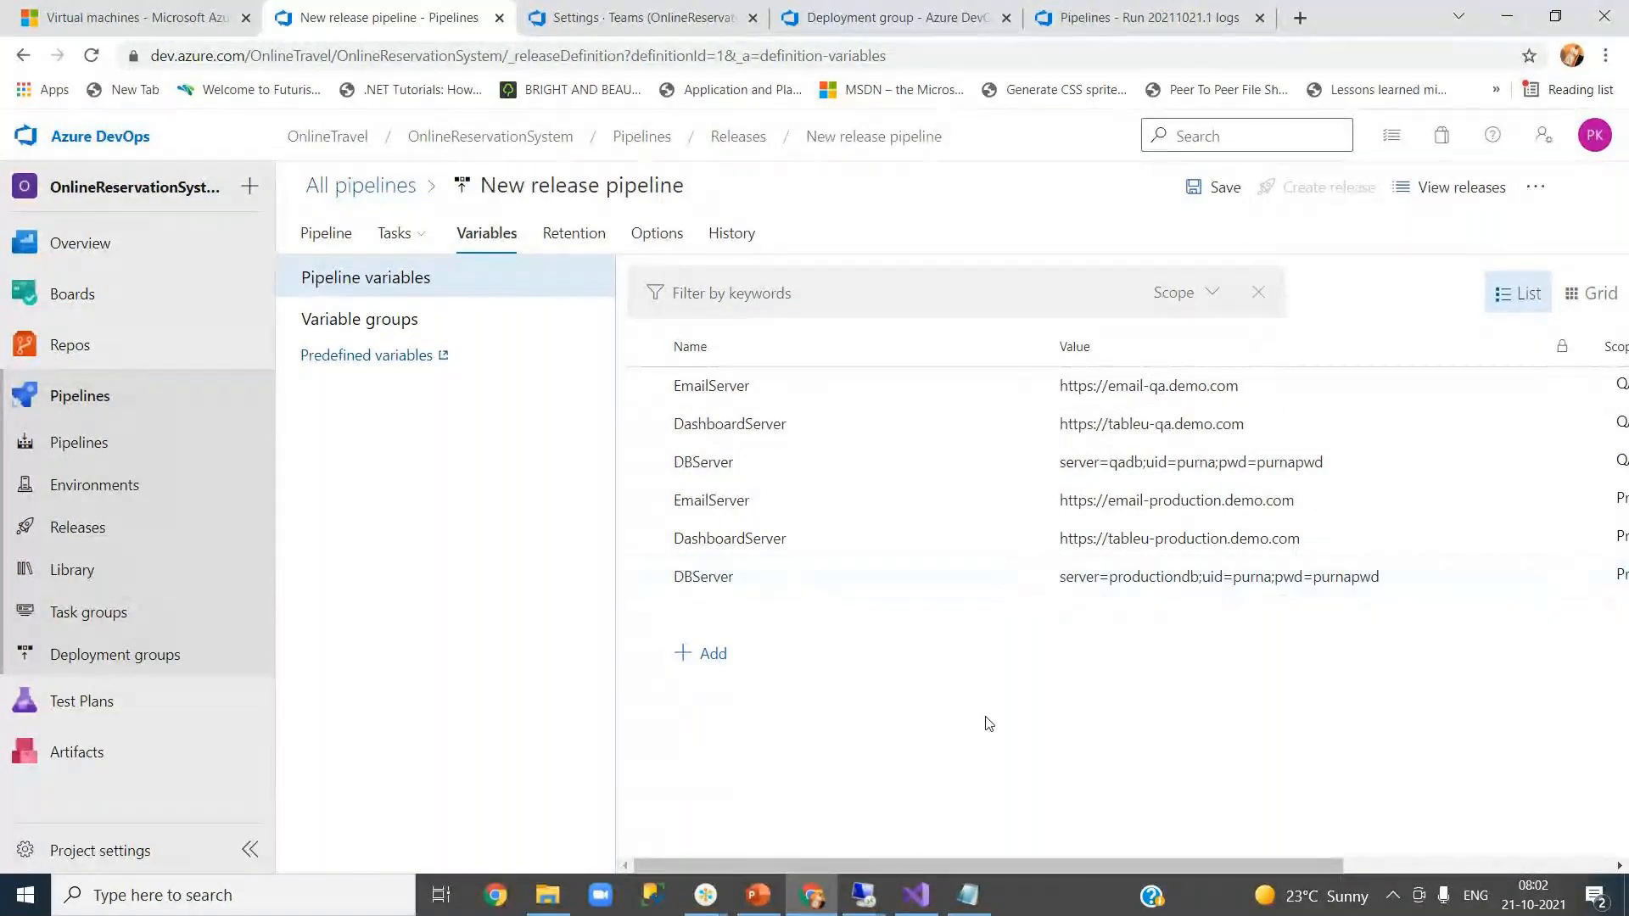
# - Expand File Transforms & Variable Substitution Options on the QA stage's IIS Web App Deploy task
pyautogui.click(331, 240)
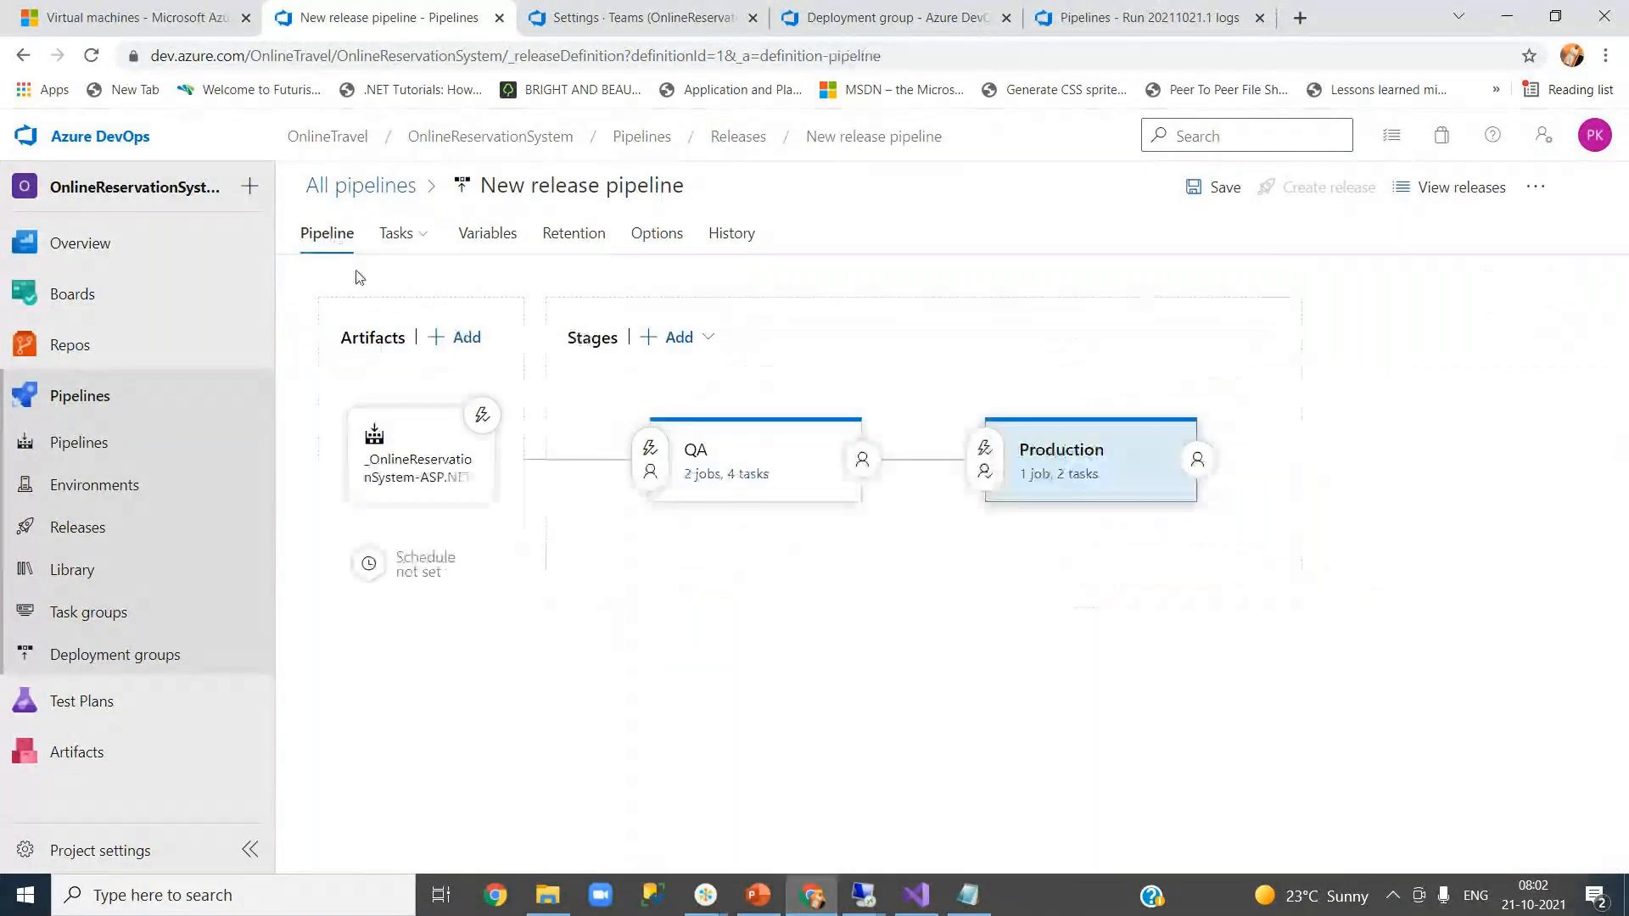
pyautogui.click(708, 481)
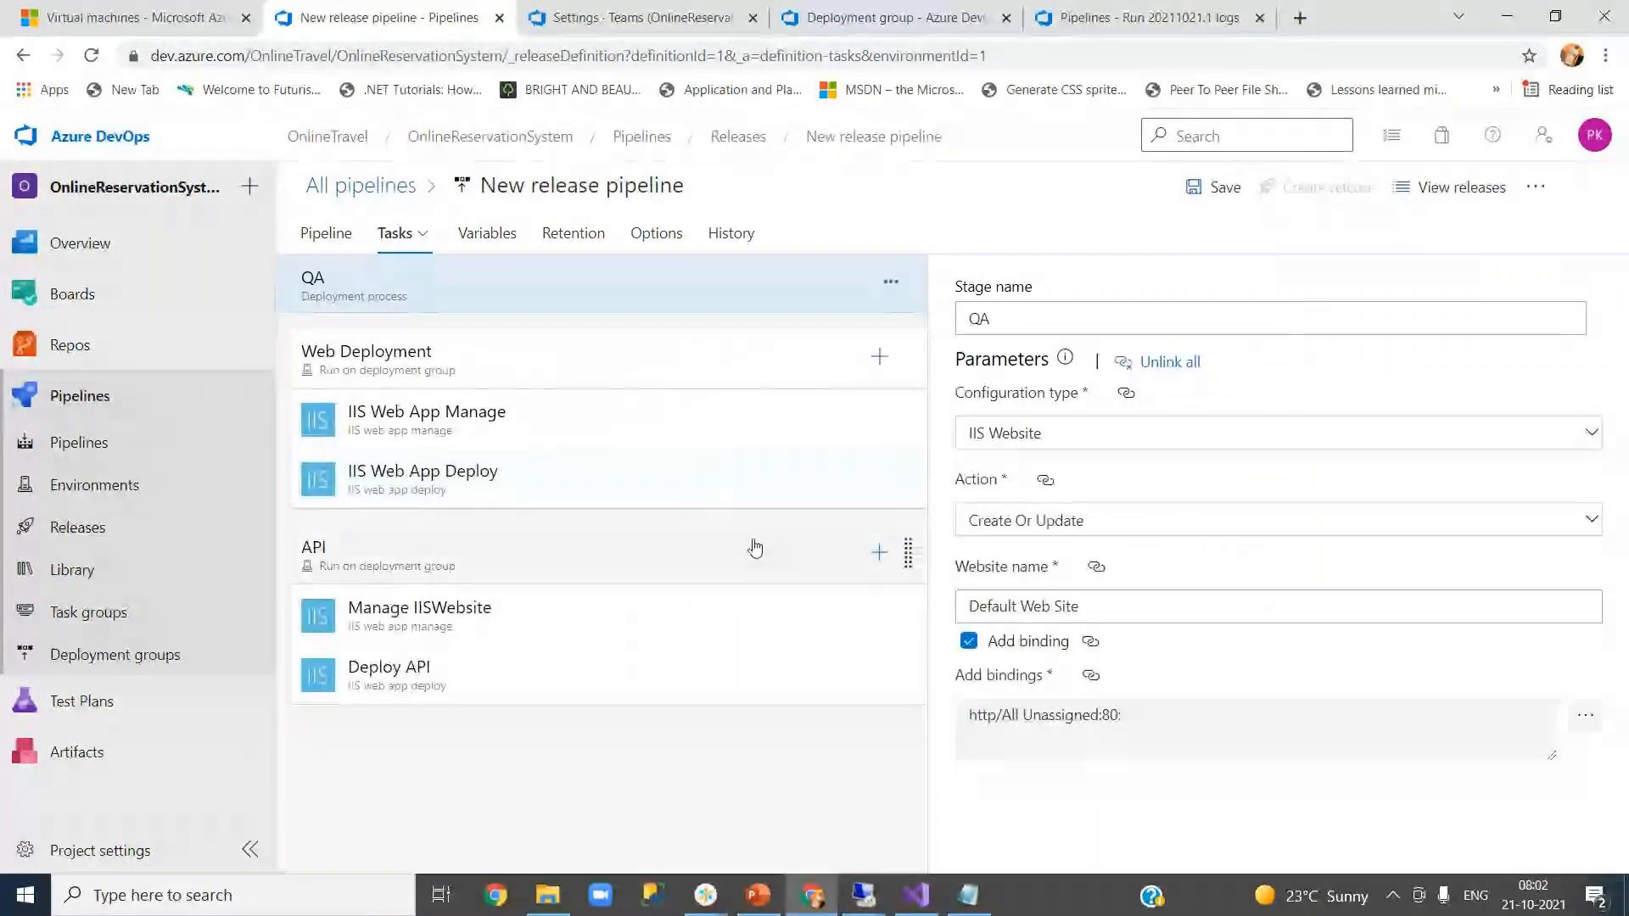
pyautogui.click(436, 499)
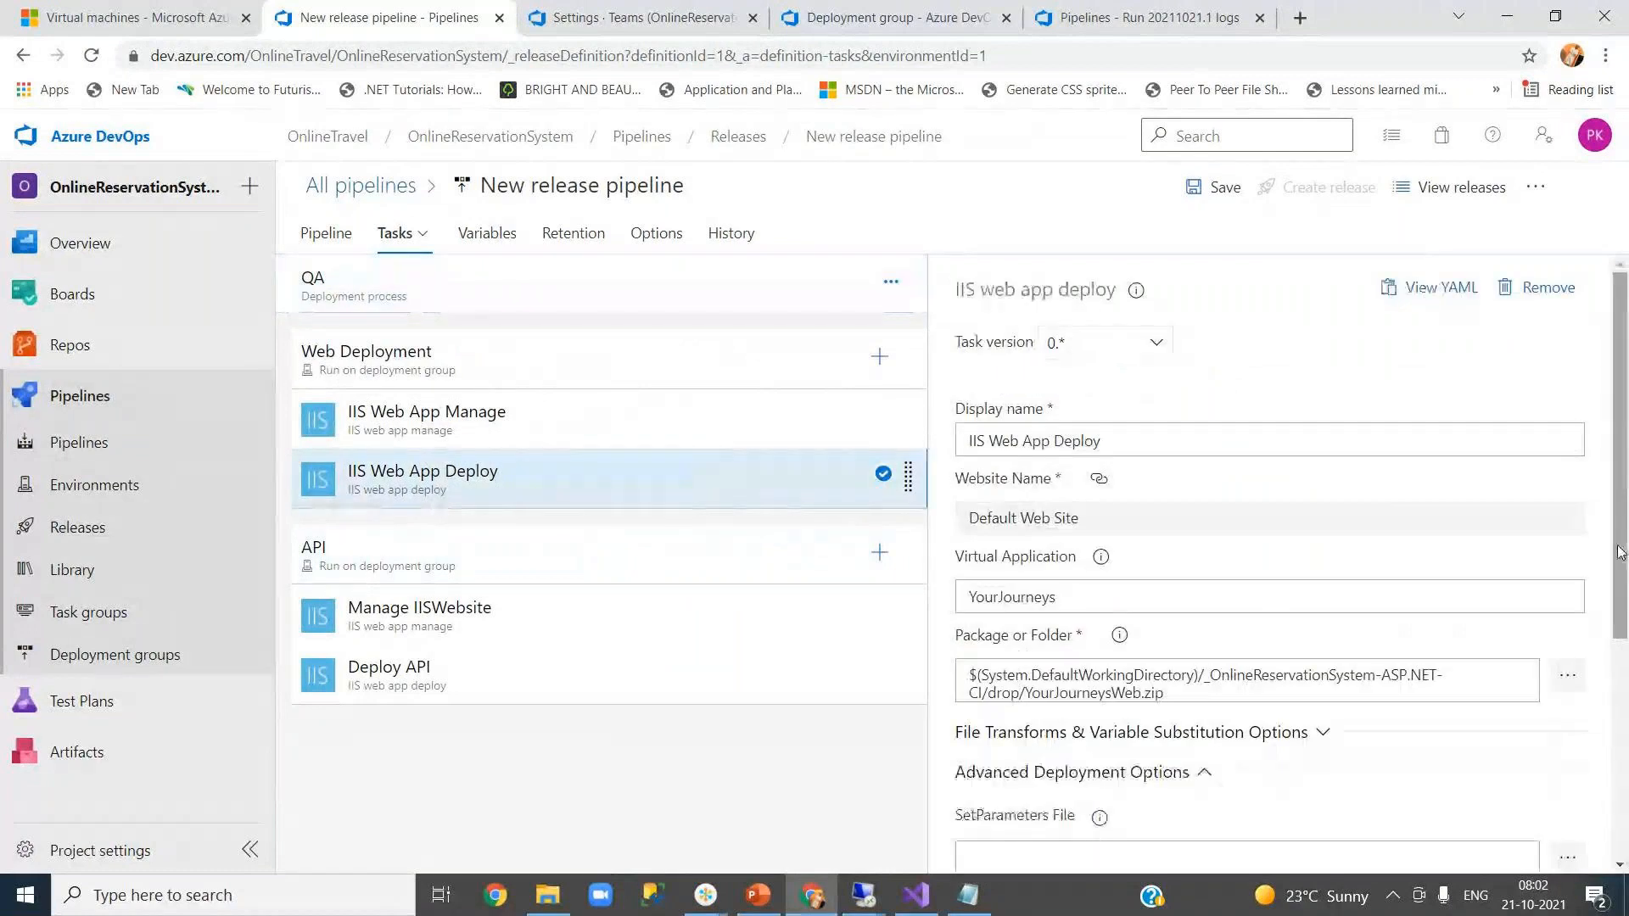
pyautogui.moveTo(1622, 556); pyautogui.dragTo(1624, 759)
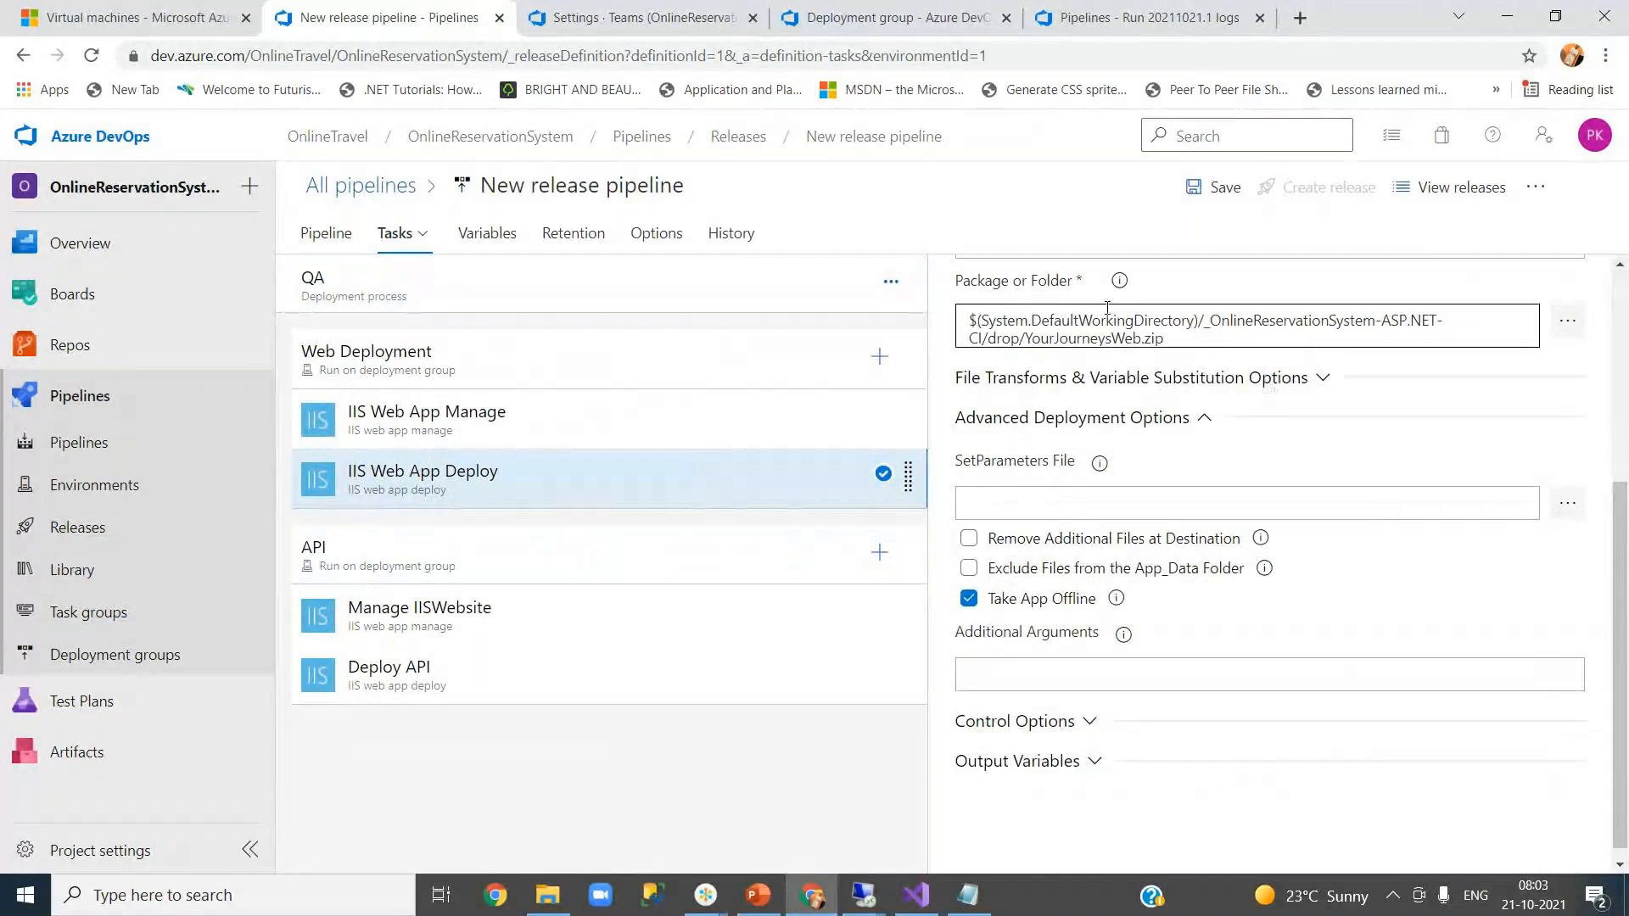
pyautogui.click(1317, 378)
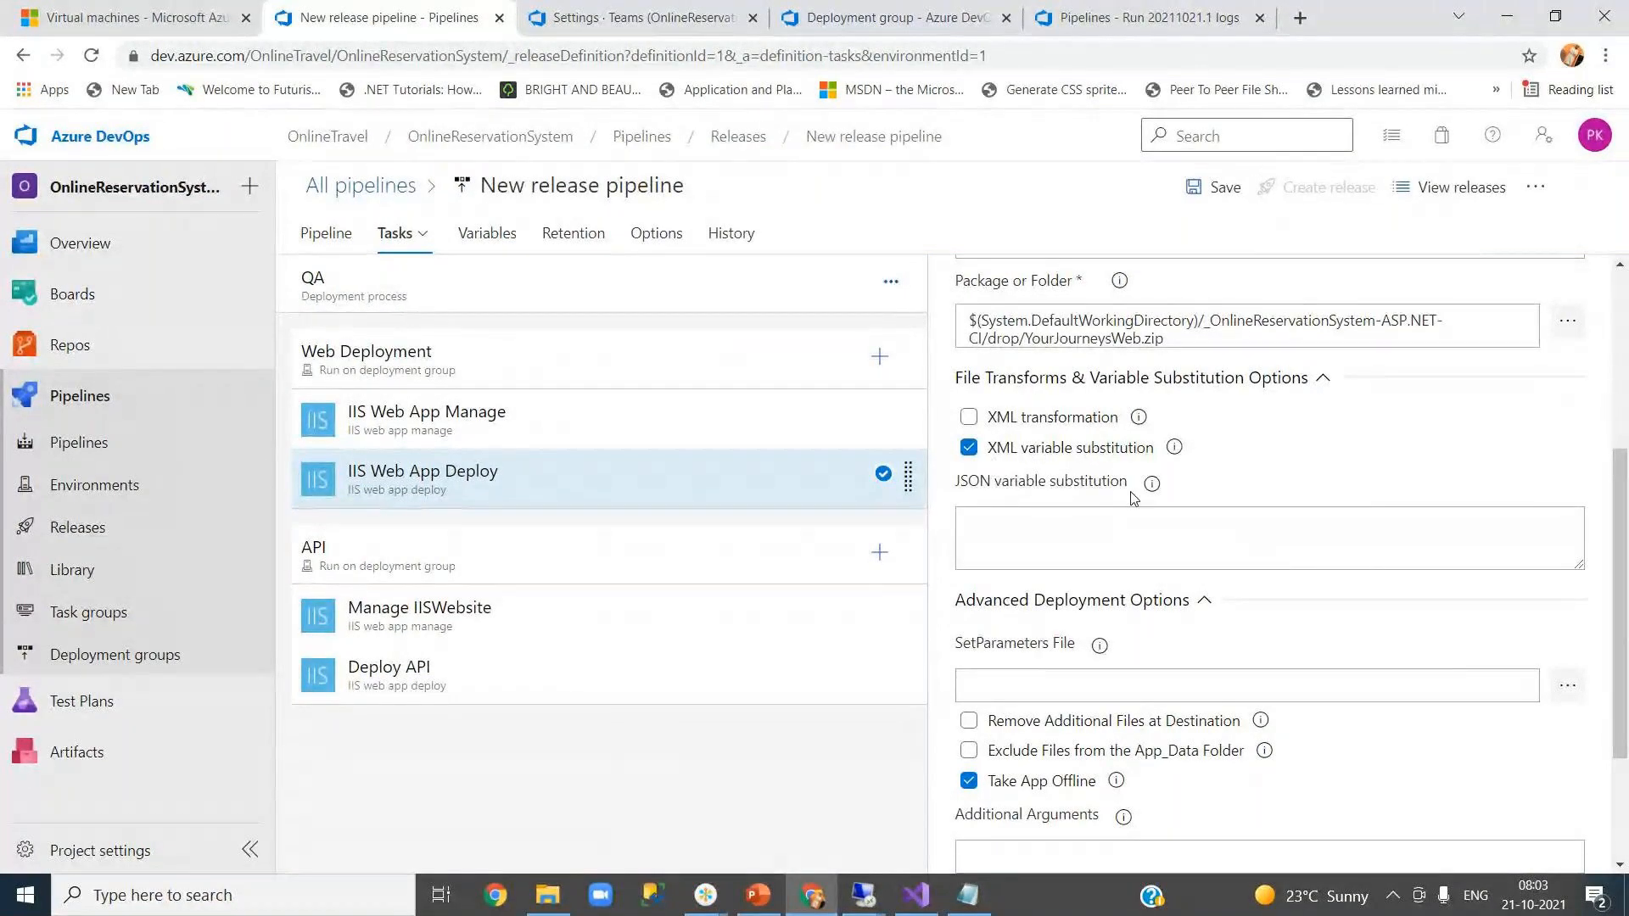
pyautogui.click(917, 902)
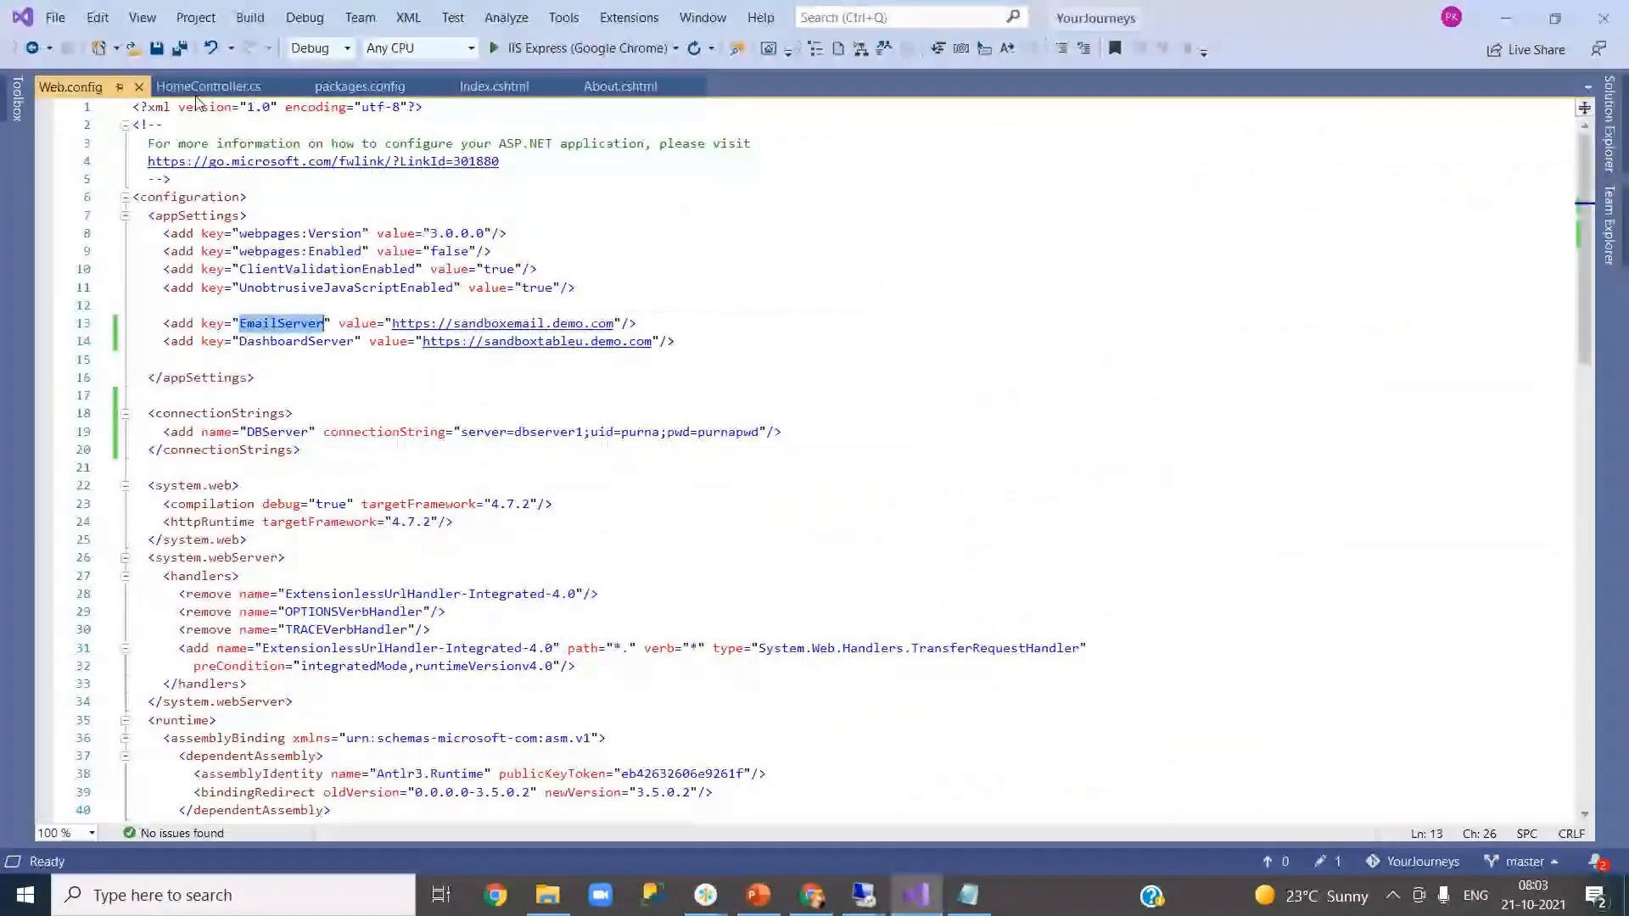
pyautogui.click(917, 897)
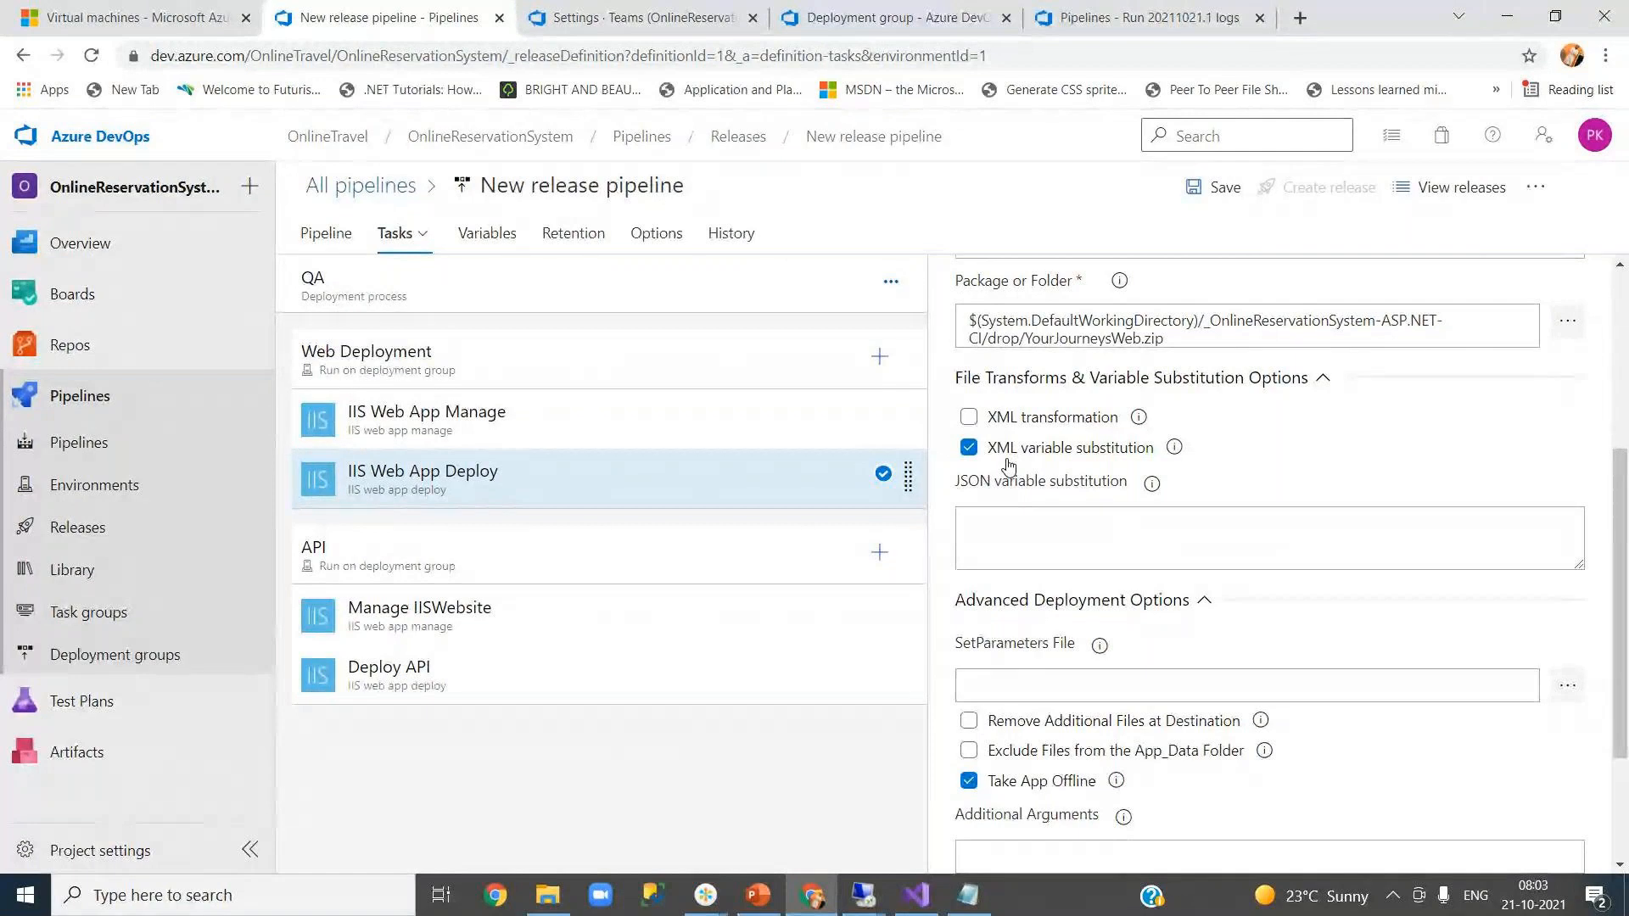
# - Review the XML variable substitution option on QA's IIS Web App Deploy task
pyautogui.click(485, 233)
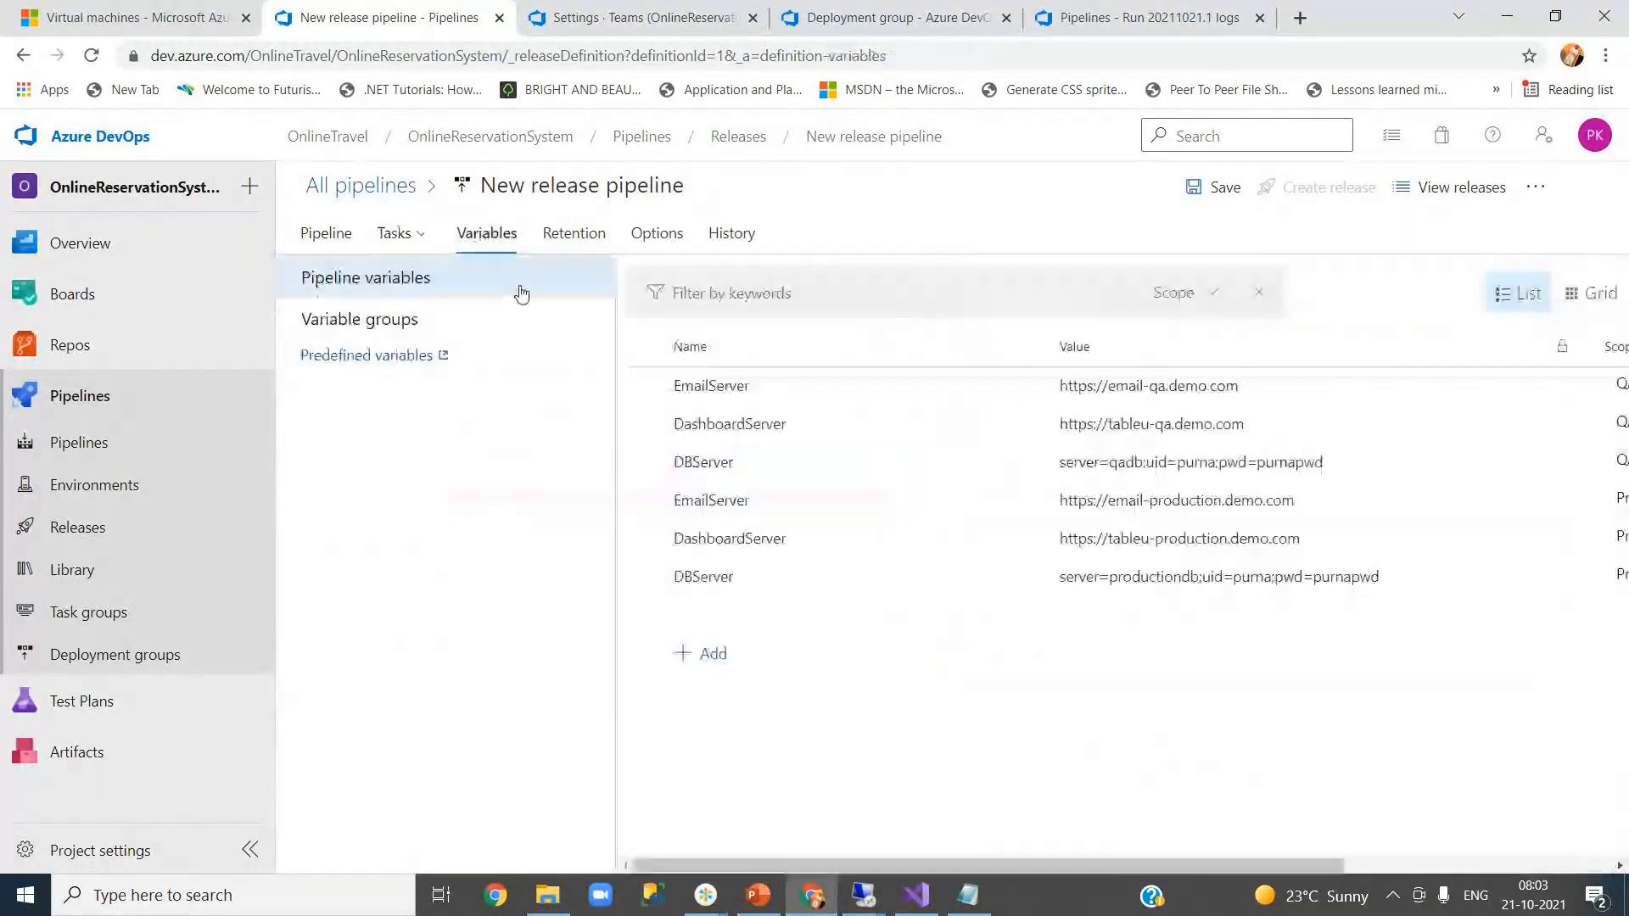
pyautogui.click(327, 233)
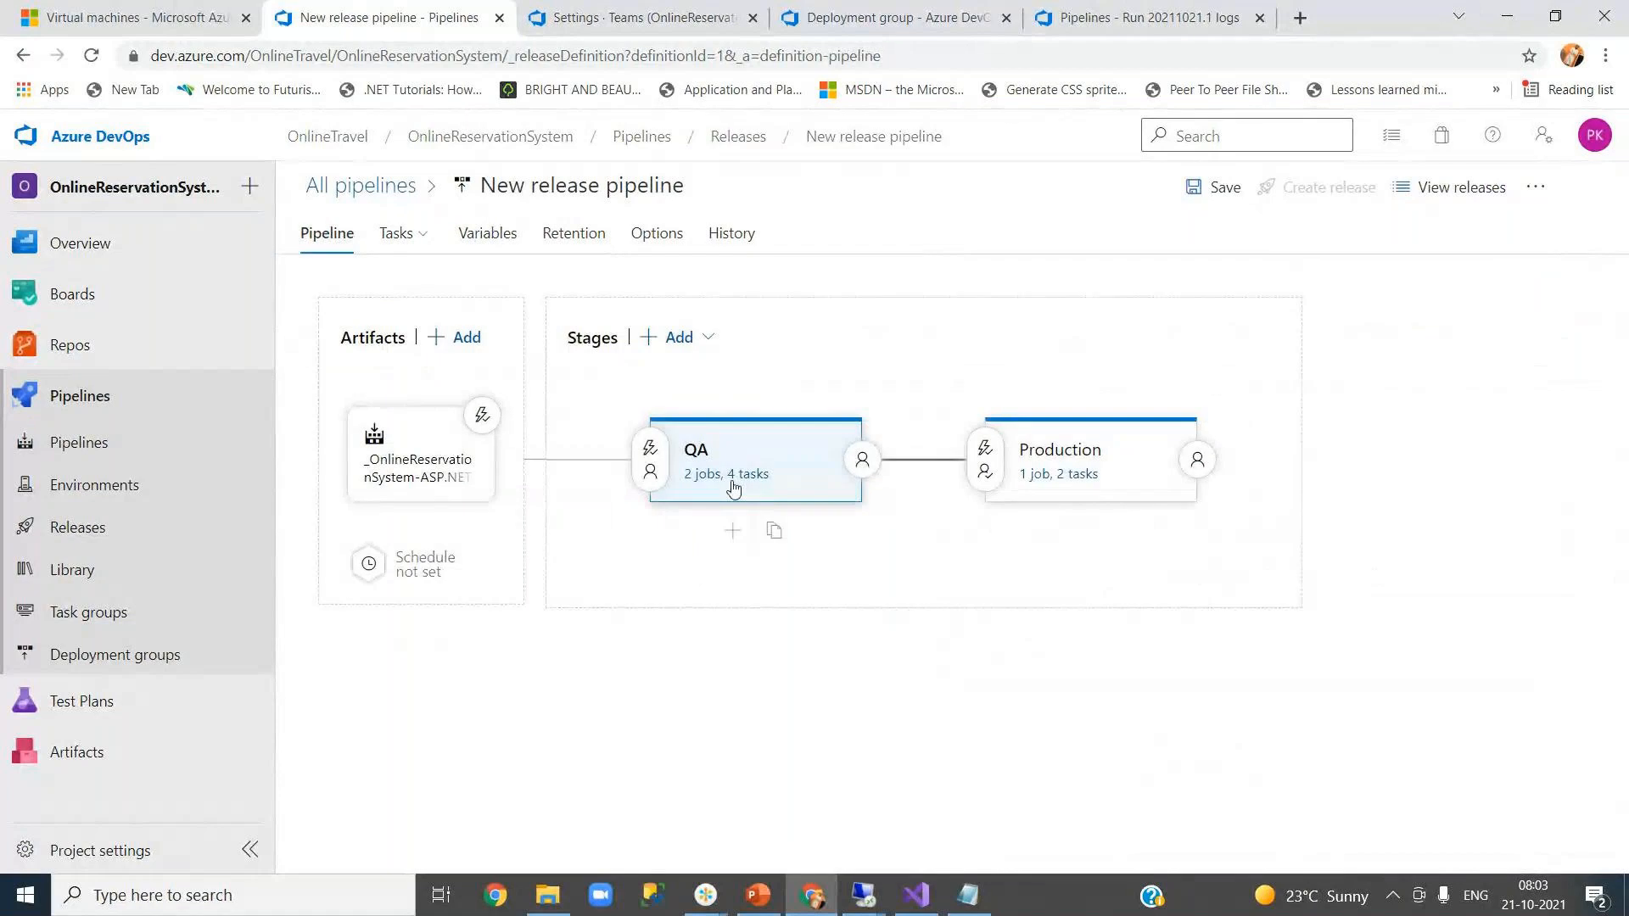
pyautogui.click(734, 488)
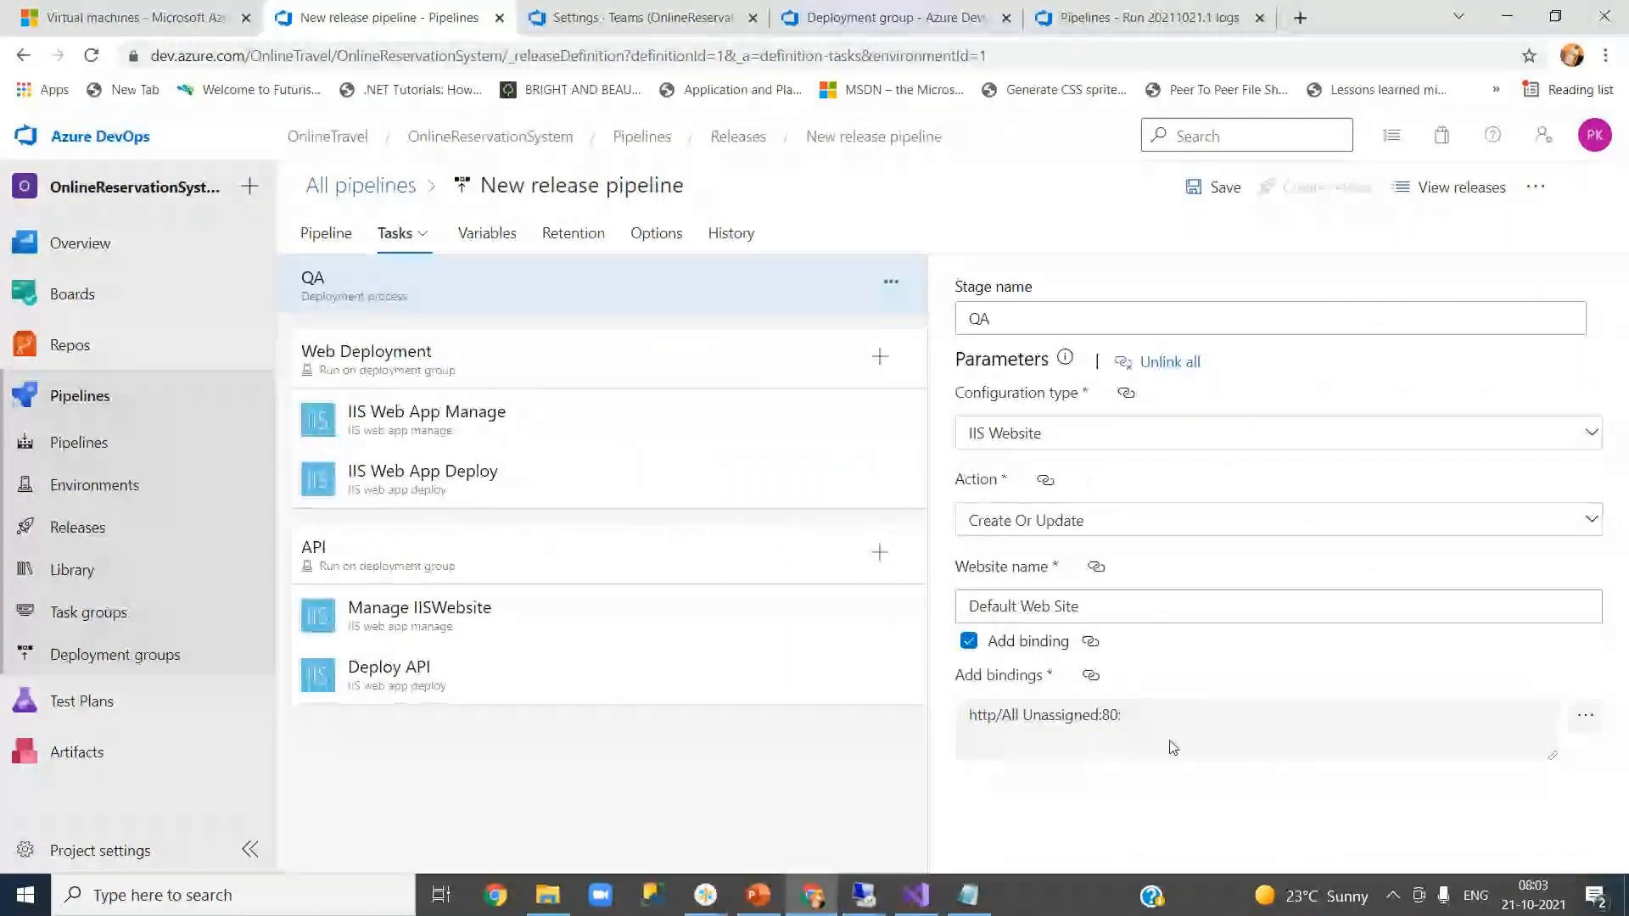
pyautogui.click(466, 476)
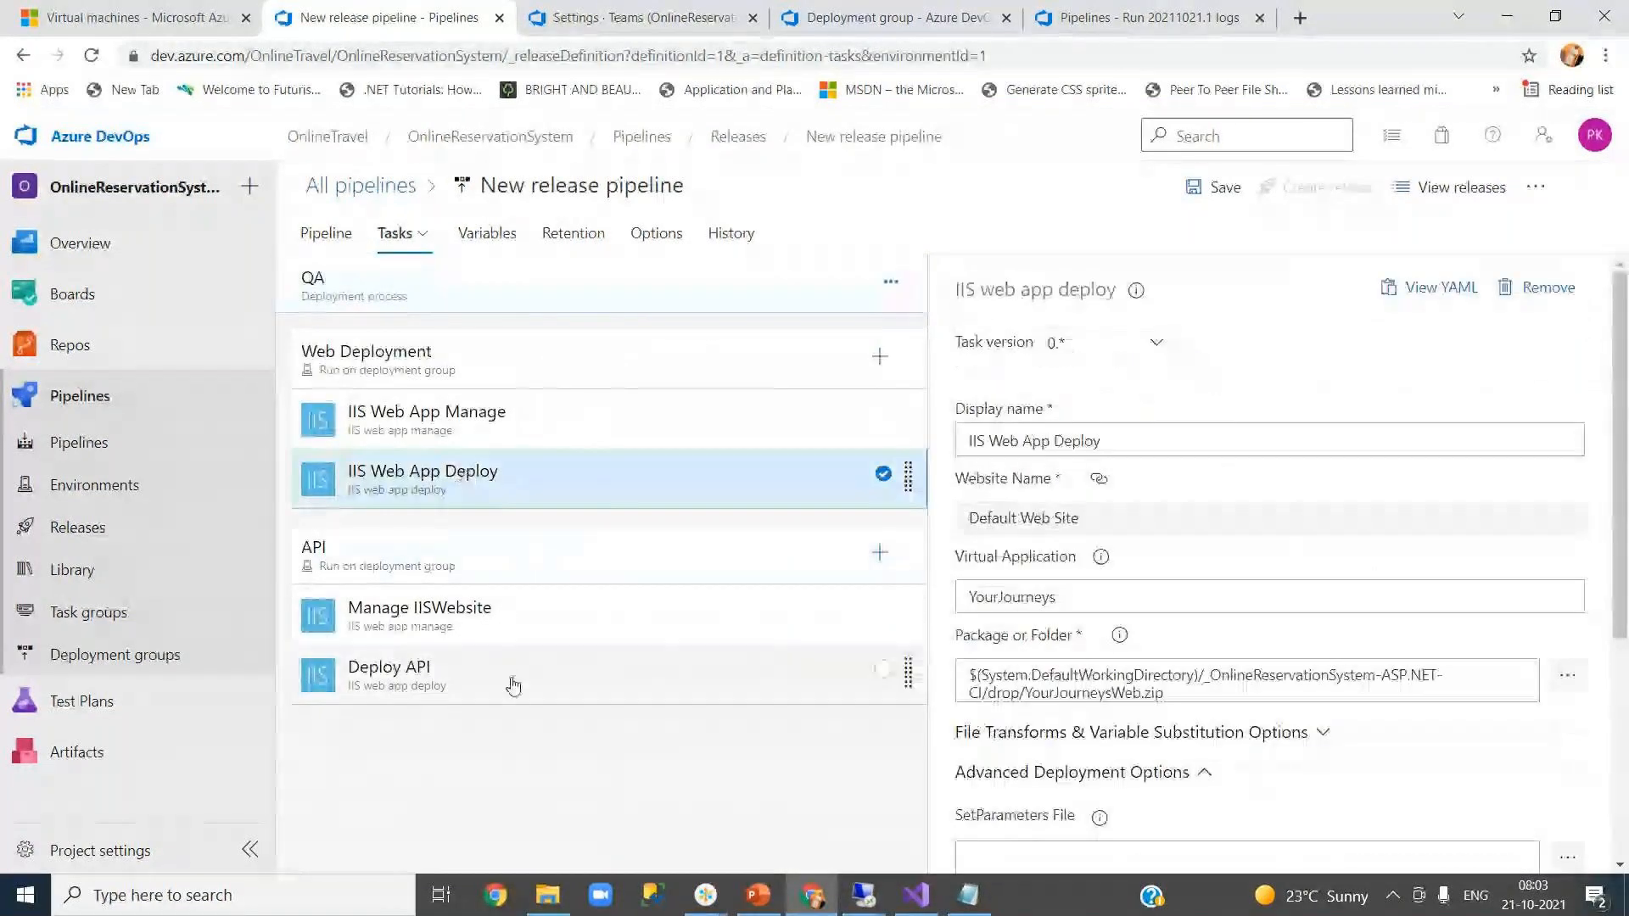
pyautogui.click(513, 684)
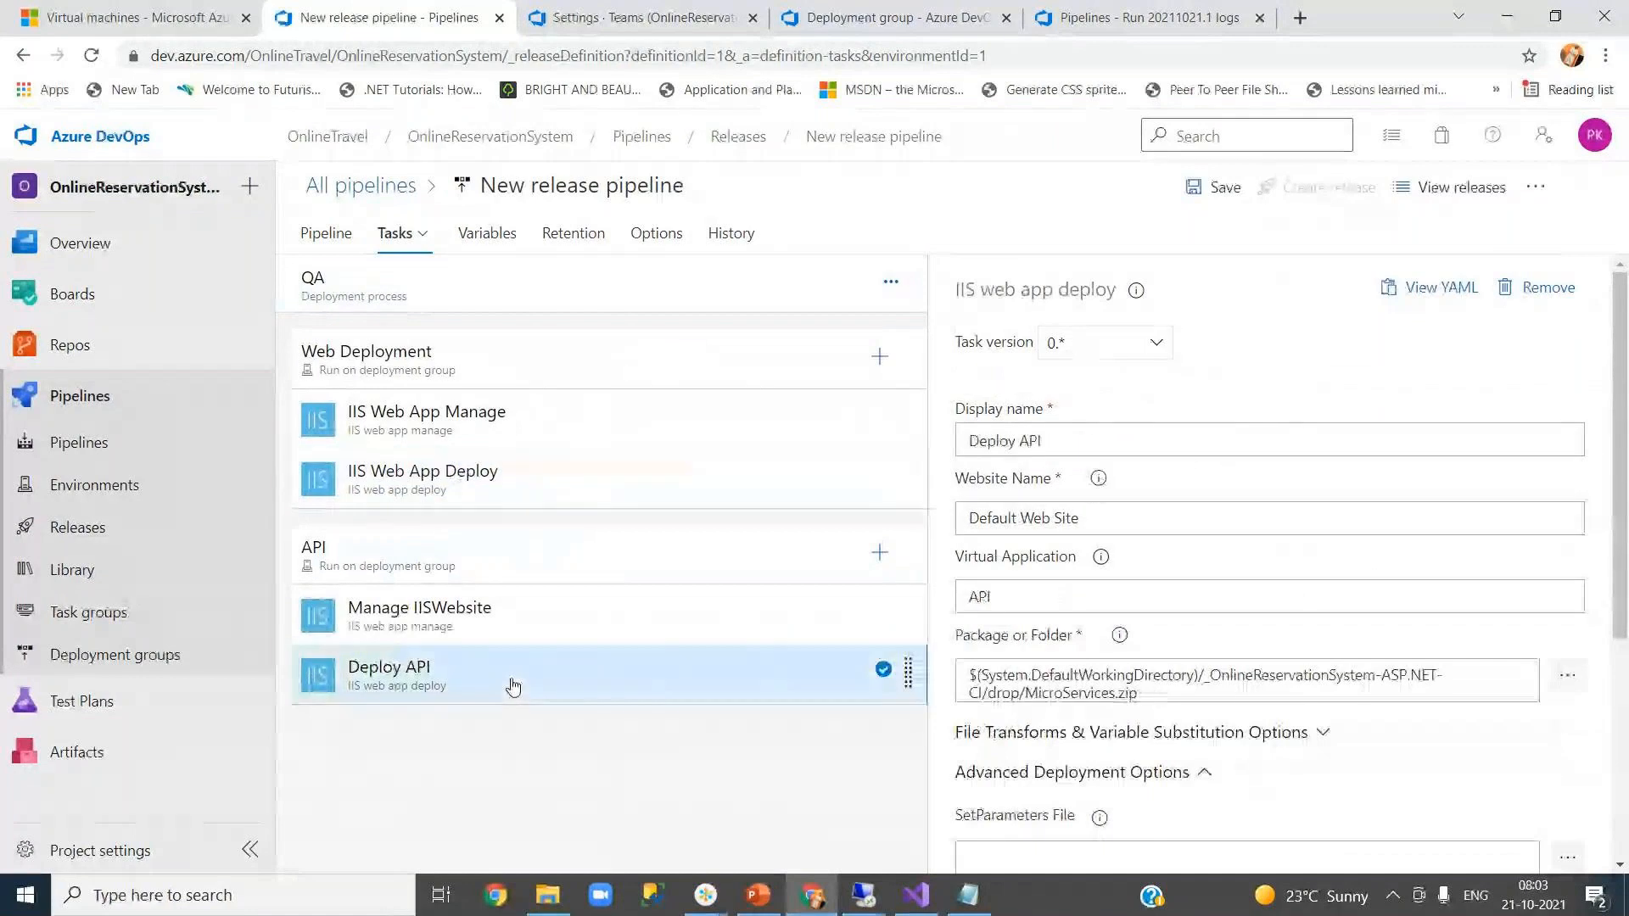
pyautogui.click(470, 484)
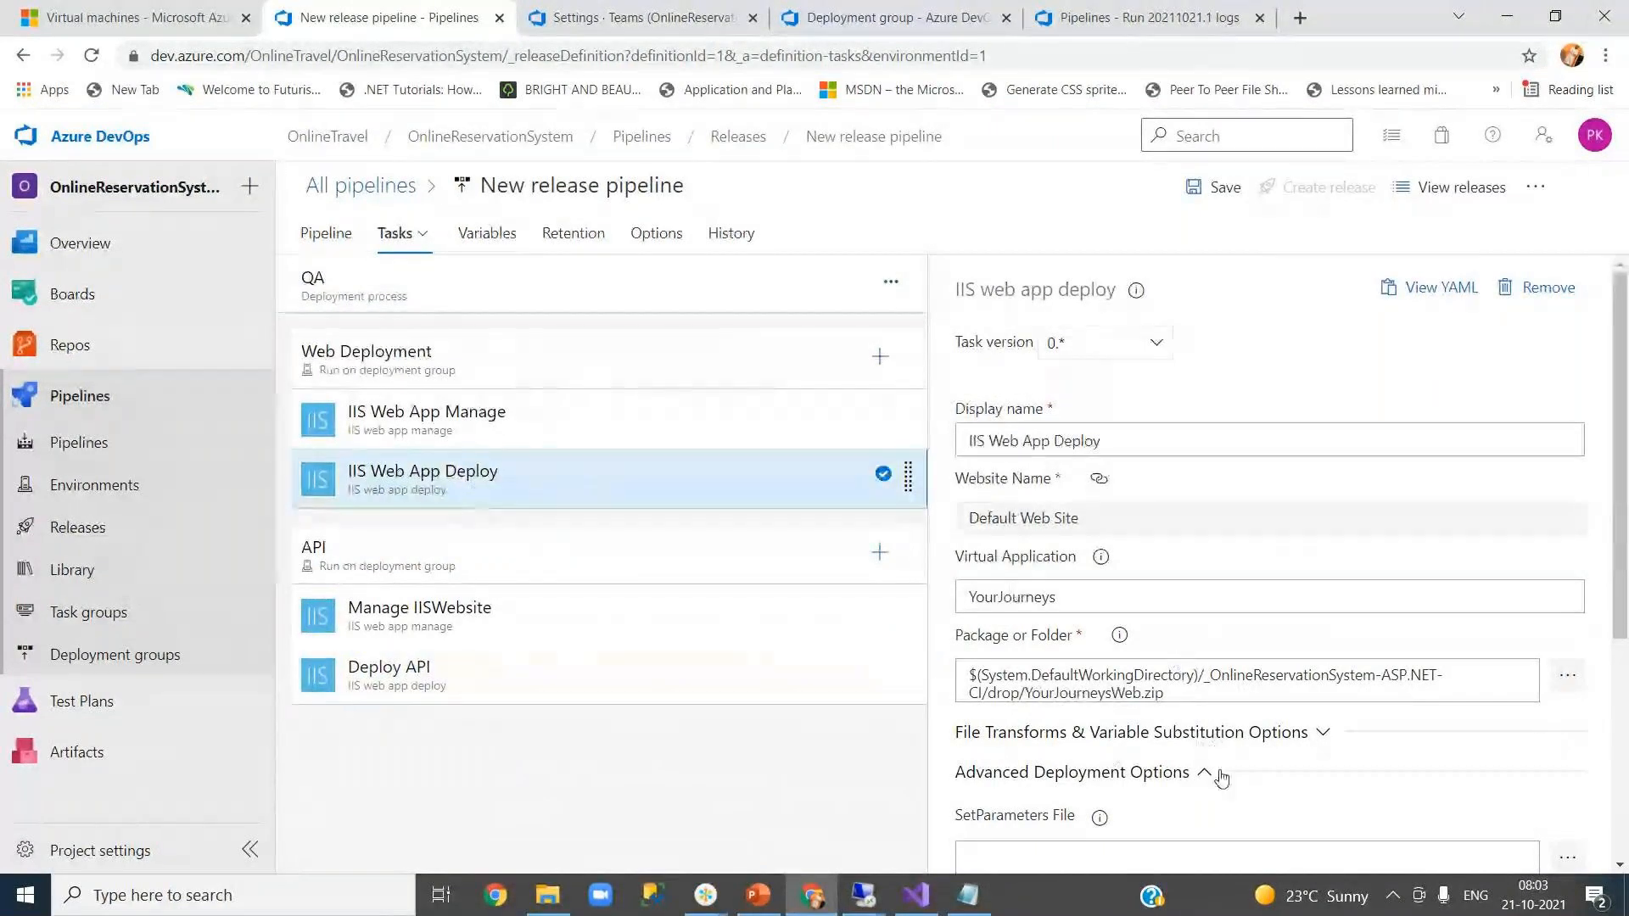
pyautogui.scroll(-4, 1222, 779)
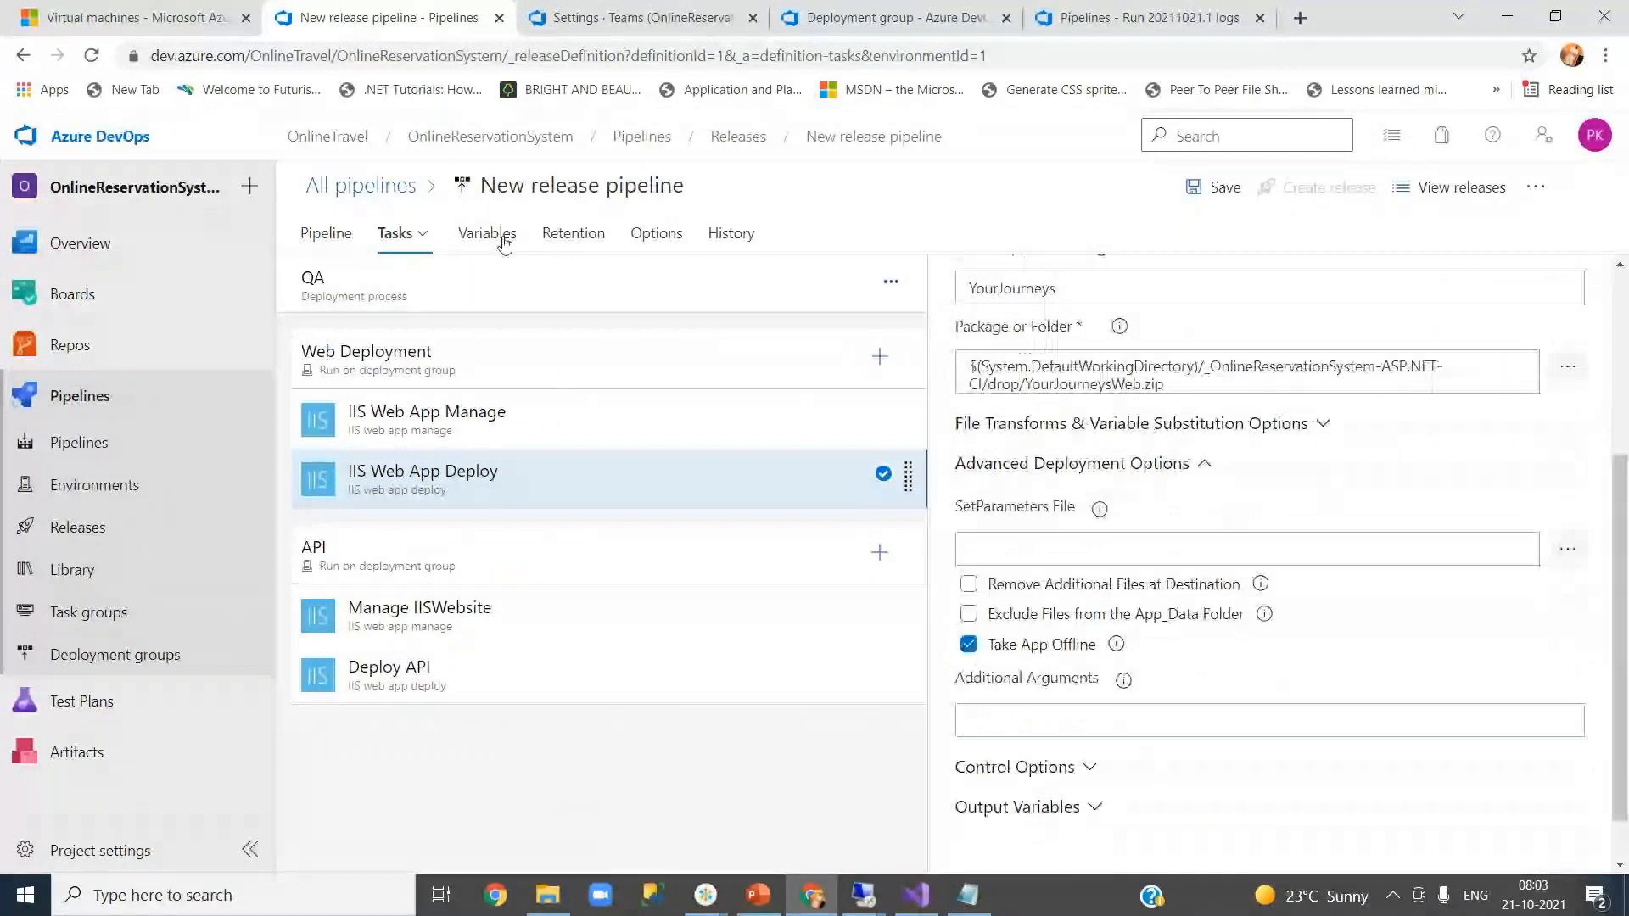
# - Confirm Production's IIS Web App Deploy task also substitutes XML variables, then show the variables list
pyautogui.click(322, 238)
pyautogui.click(1073, 477)
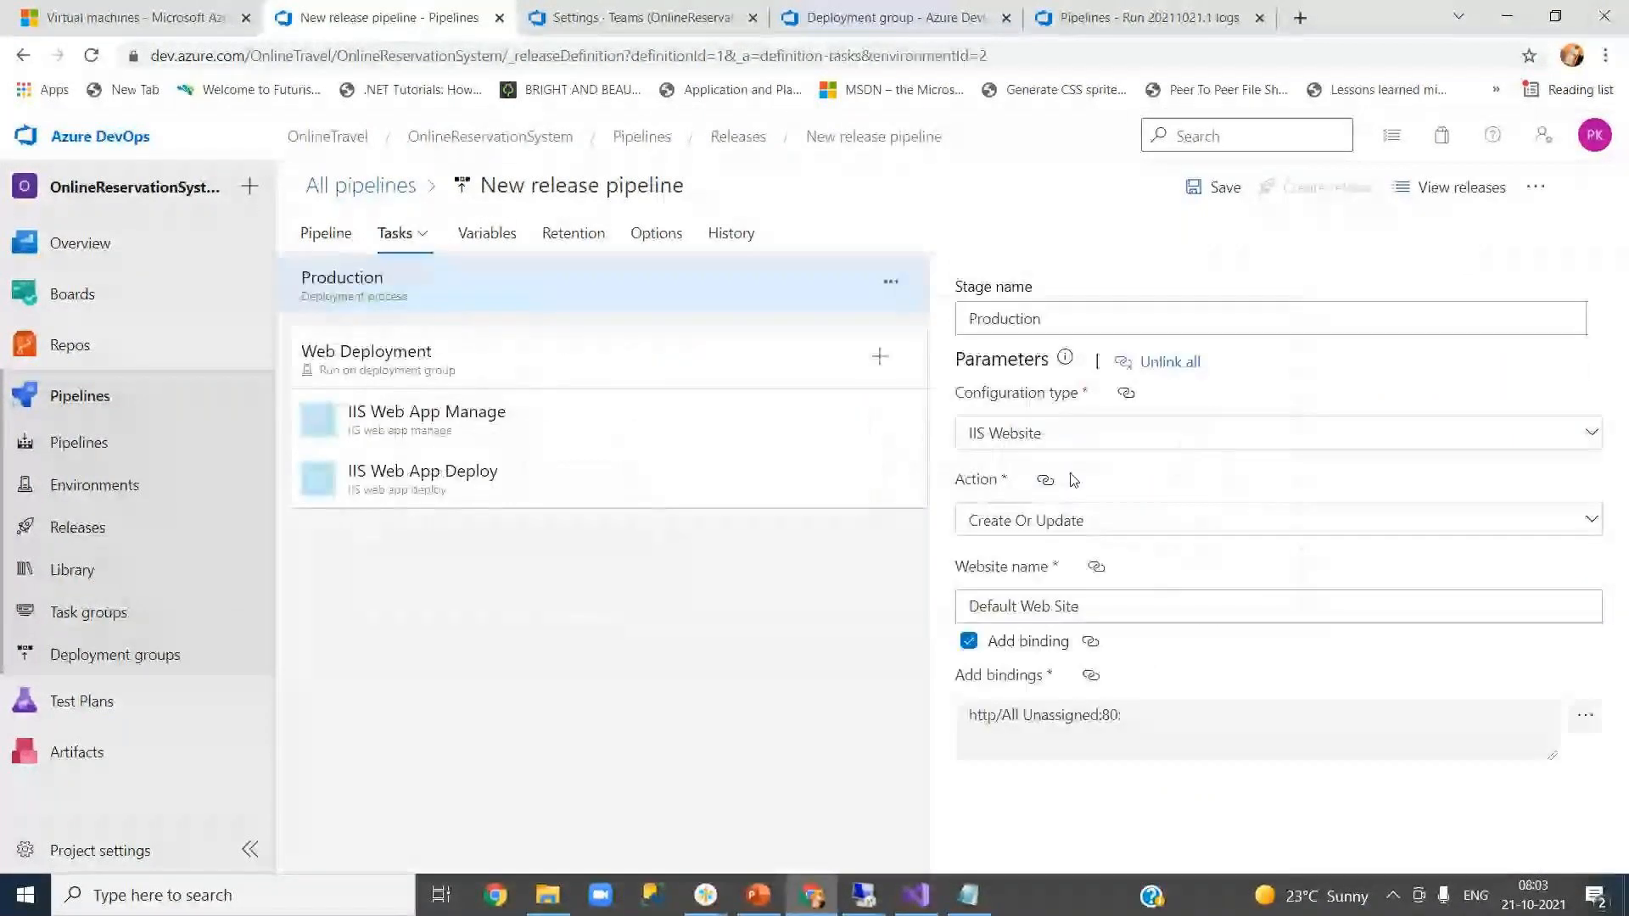
pyautogui.click(532, 482)
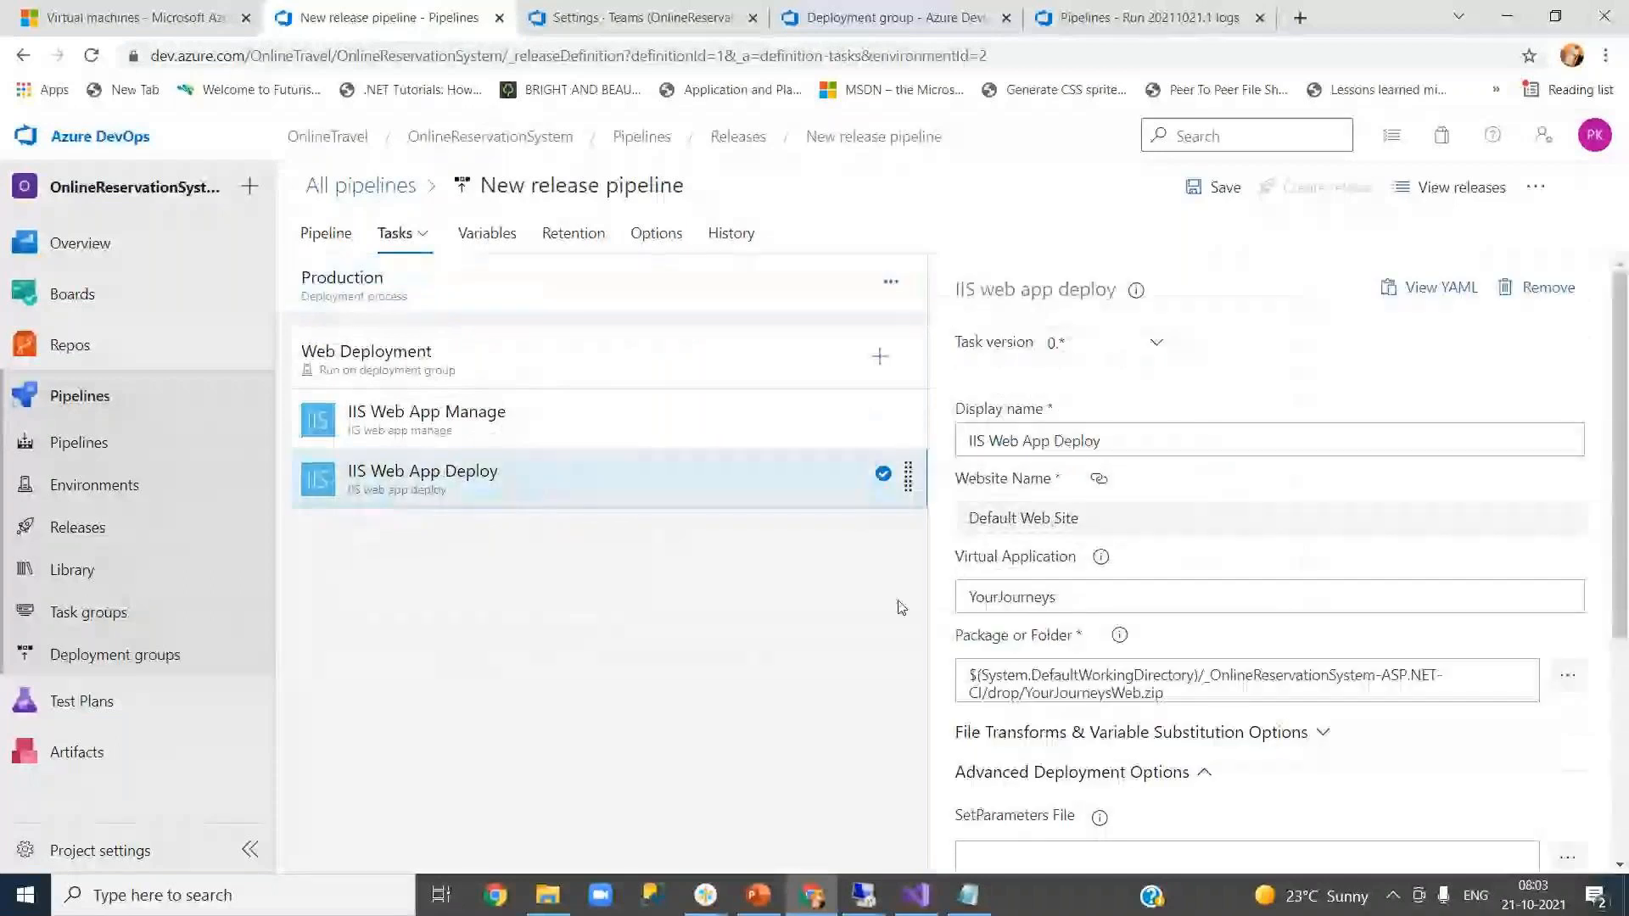
pyautogui.scroll(-3, 1337, 494)
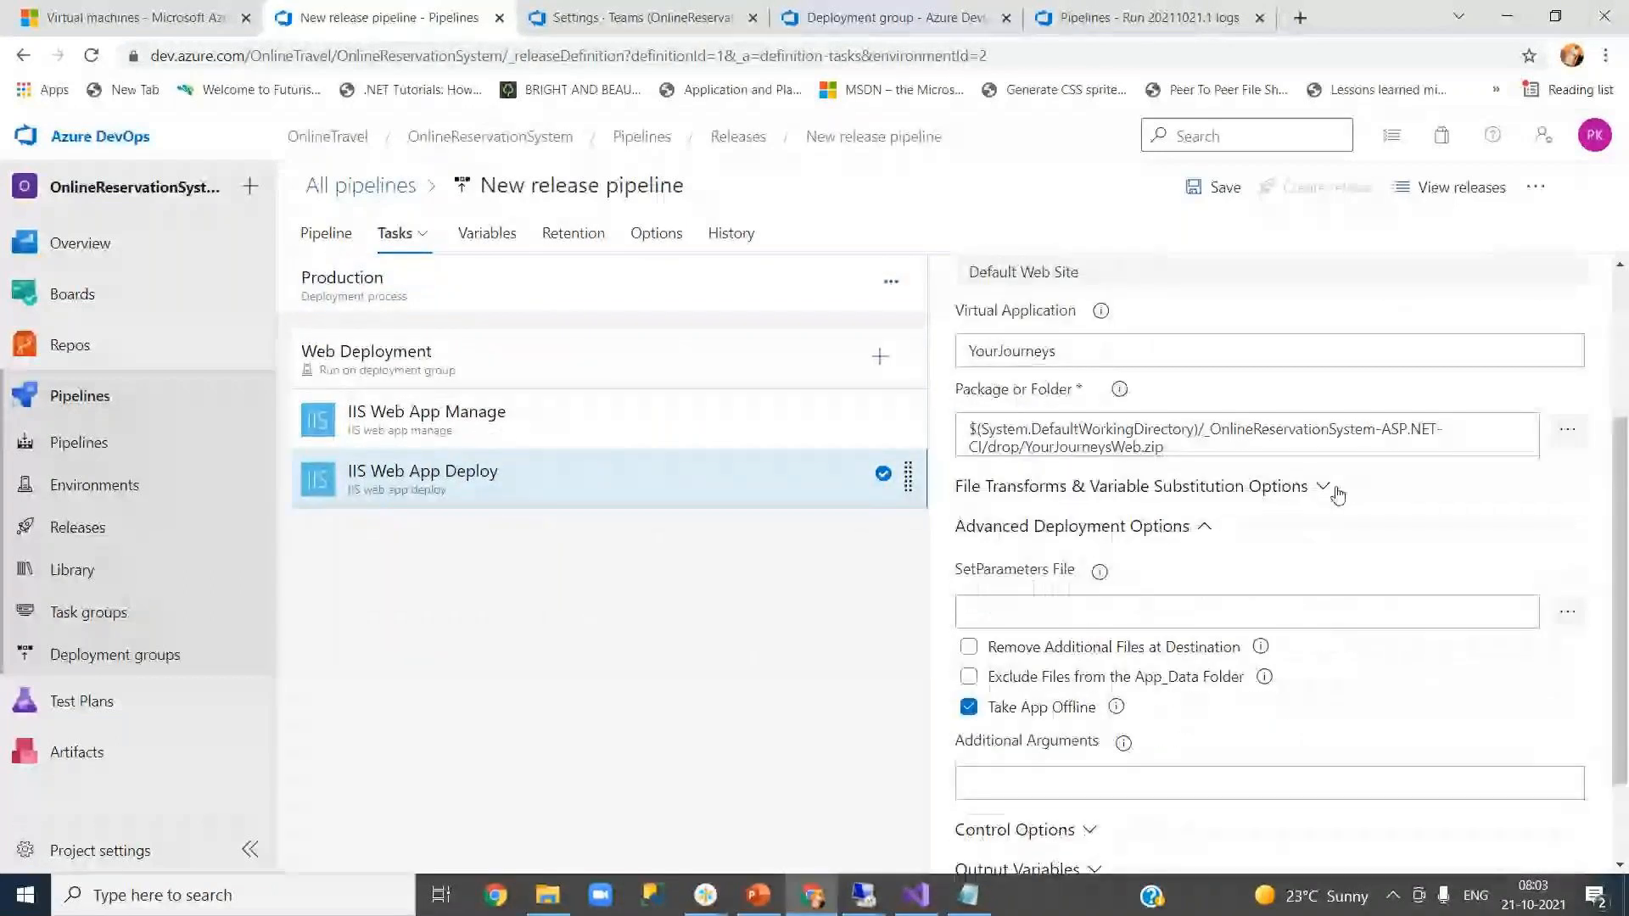
pyautogui.click(1332, 492)
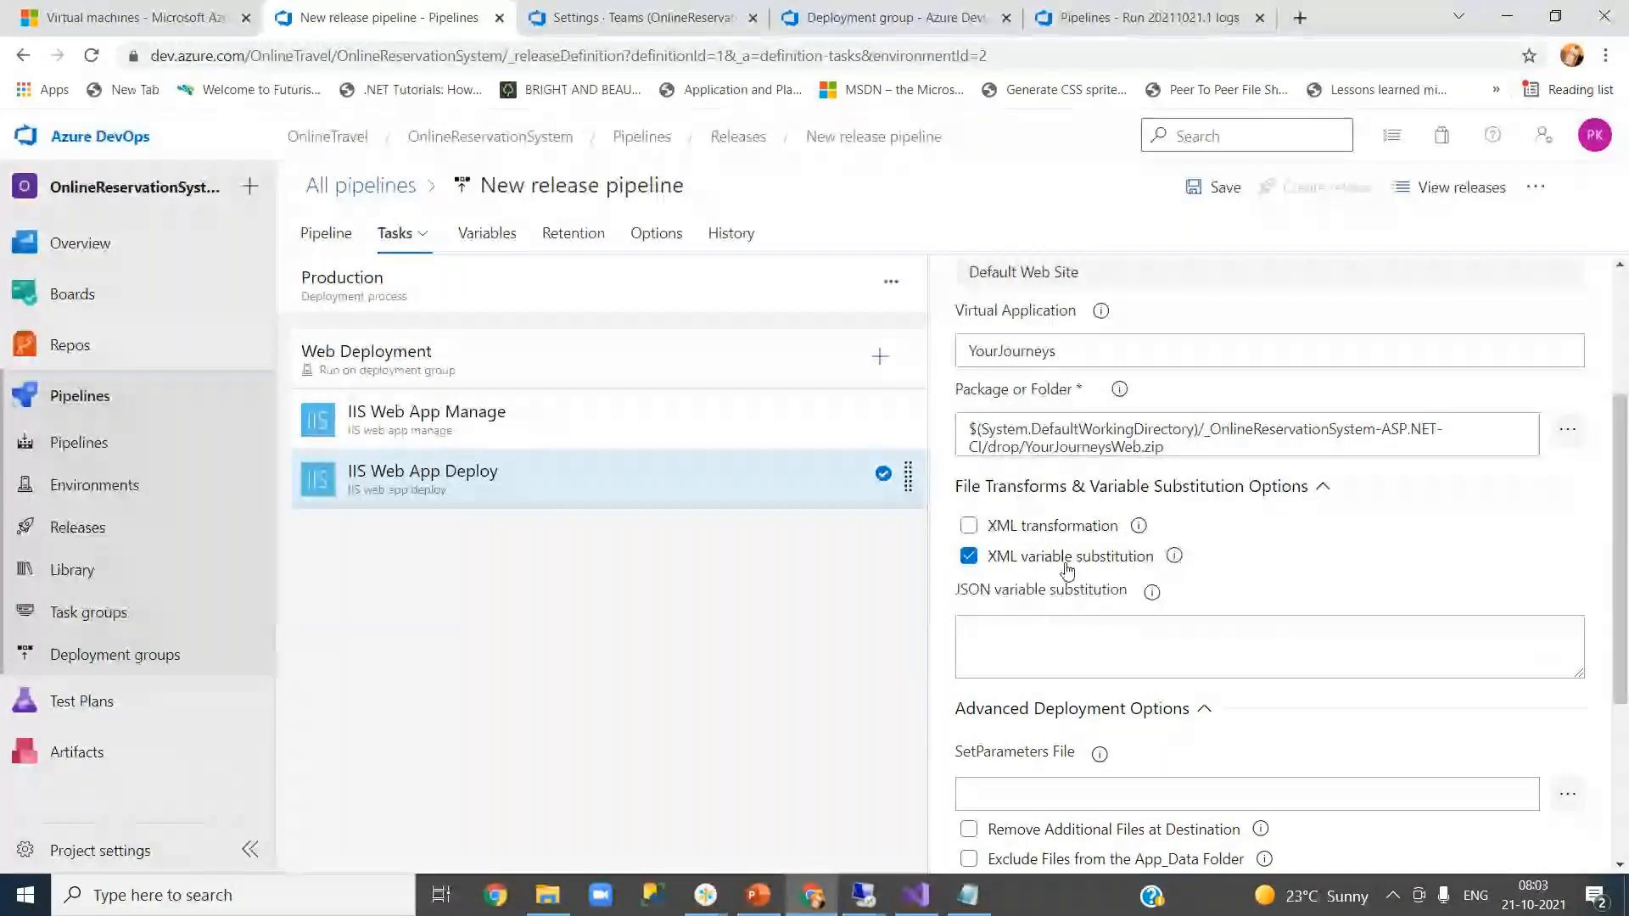
pyautogui.click(488, 239)
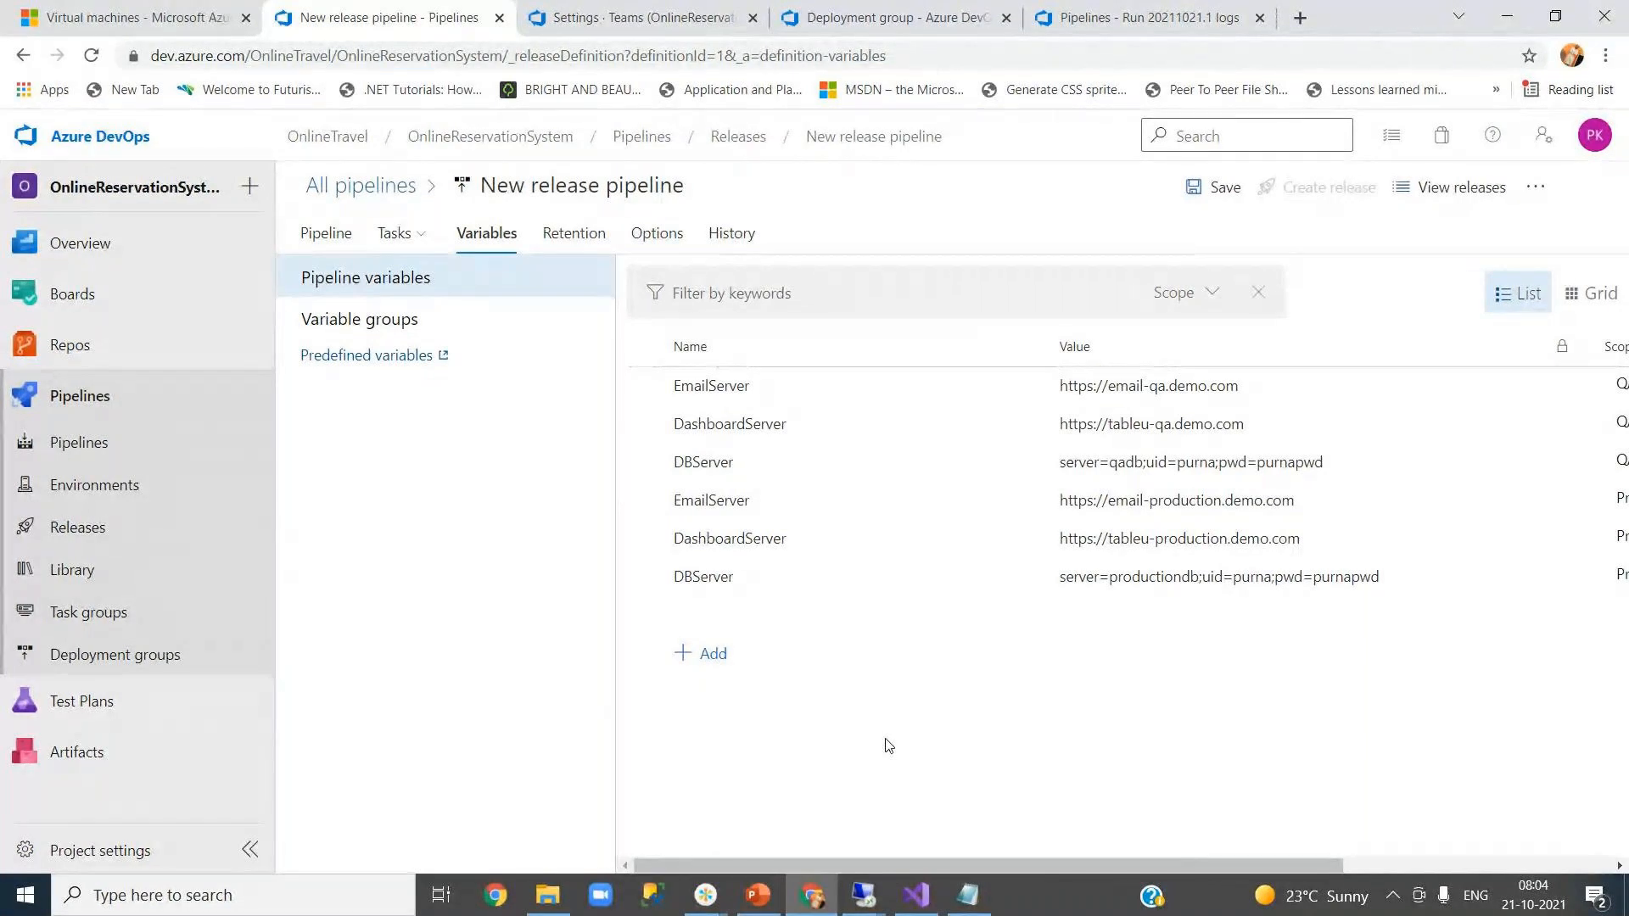
# - Save the edited Web.config in Visual Studio
pyautogui.click(916, 895)
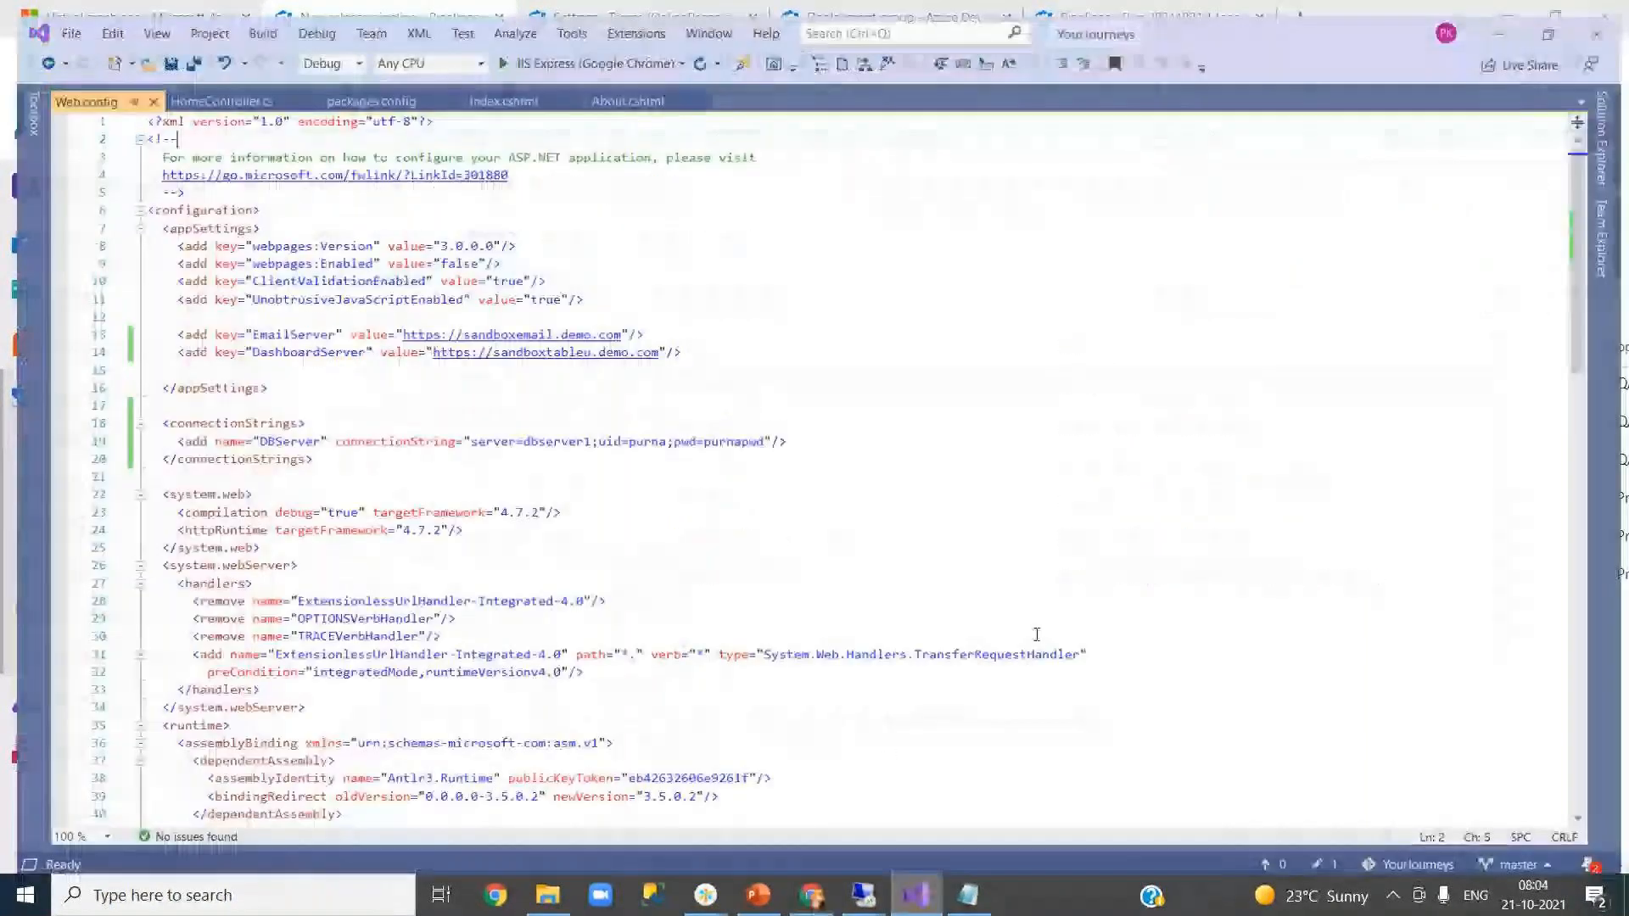
pyautogui.click(852, 491)
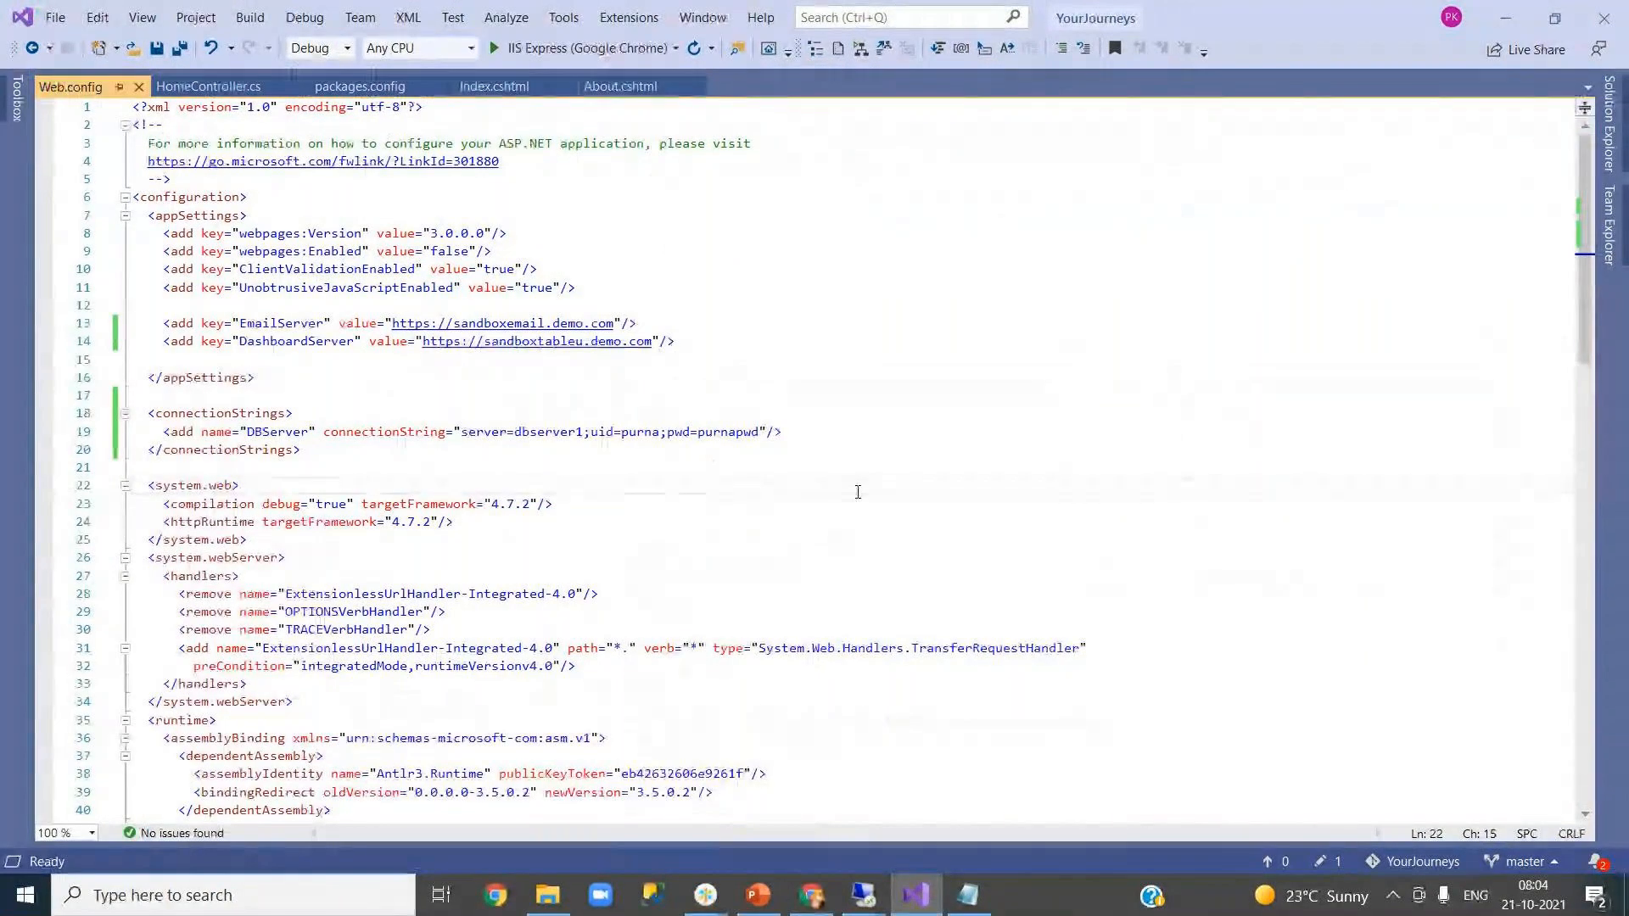
pyautogui.hotkey('ctrl', 's')
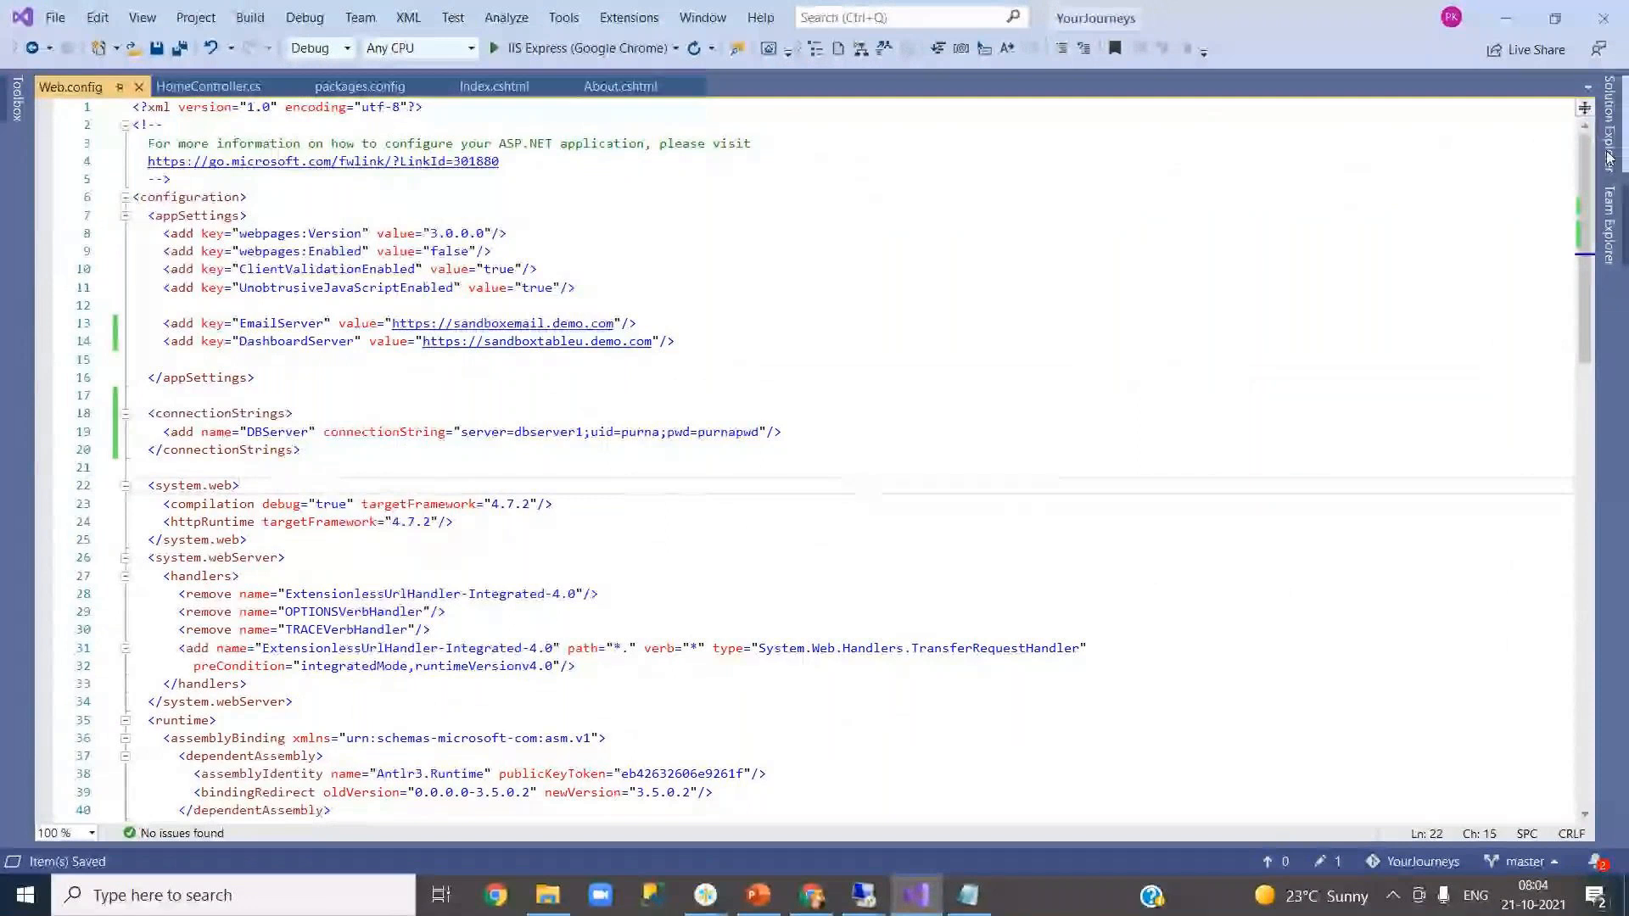
# - Open About.cshtml and duplicate the CI and CD Demo paragraph onto line 11
pyautogui.click(1609, 127)
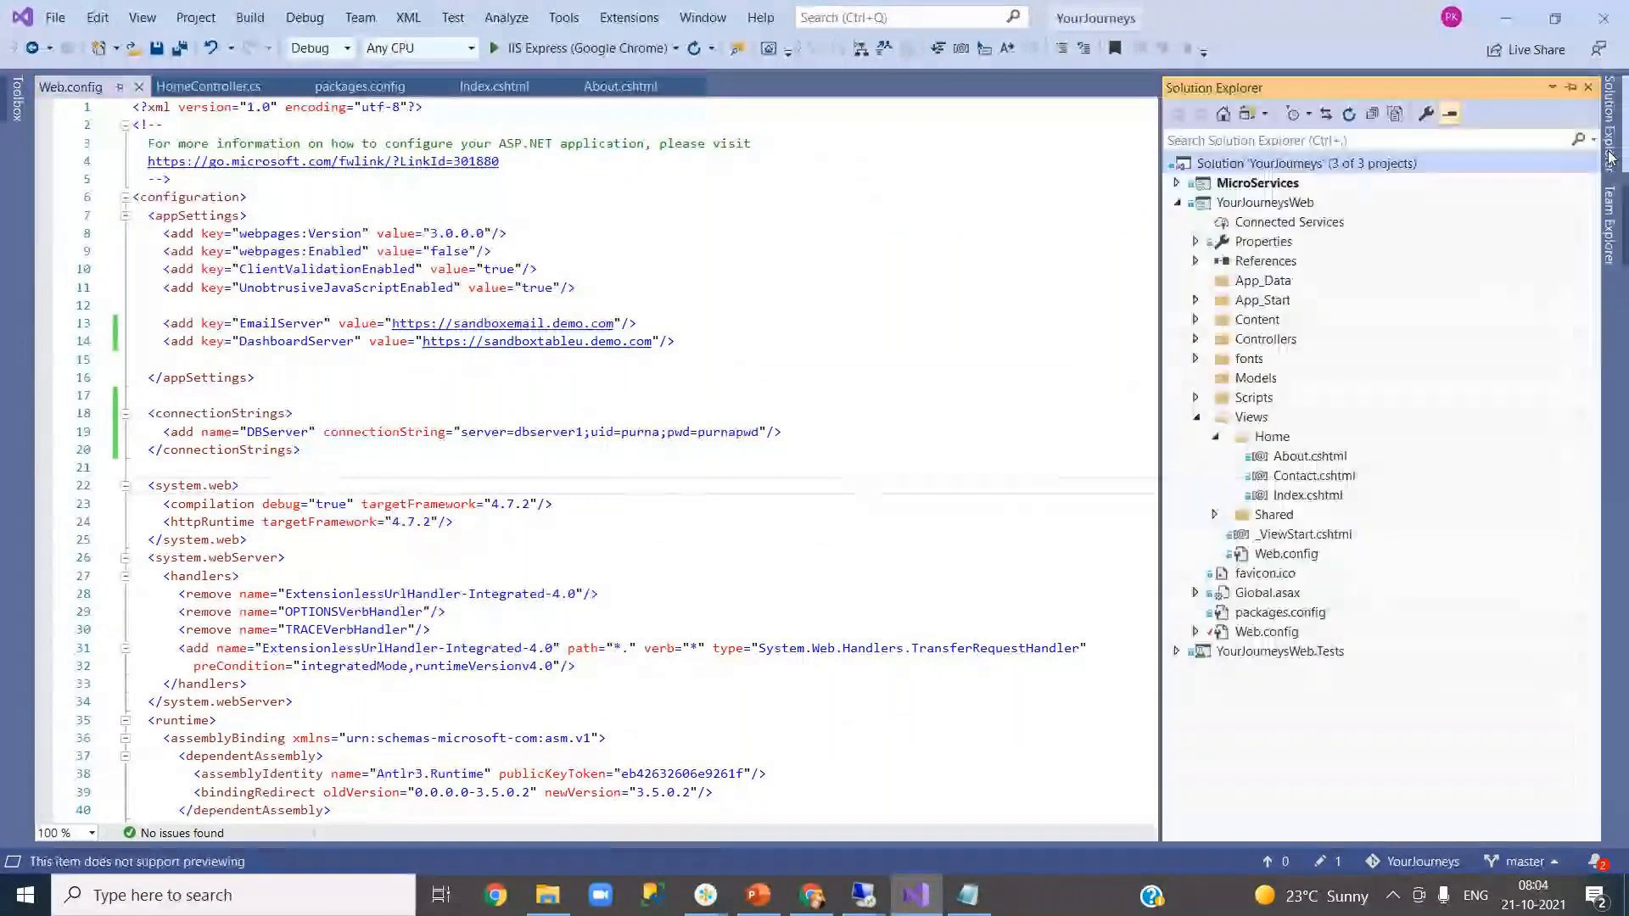
pyautogui.doubleClick(1289, 459)
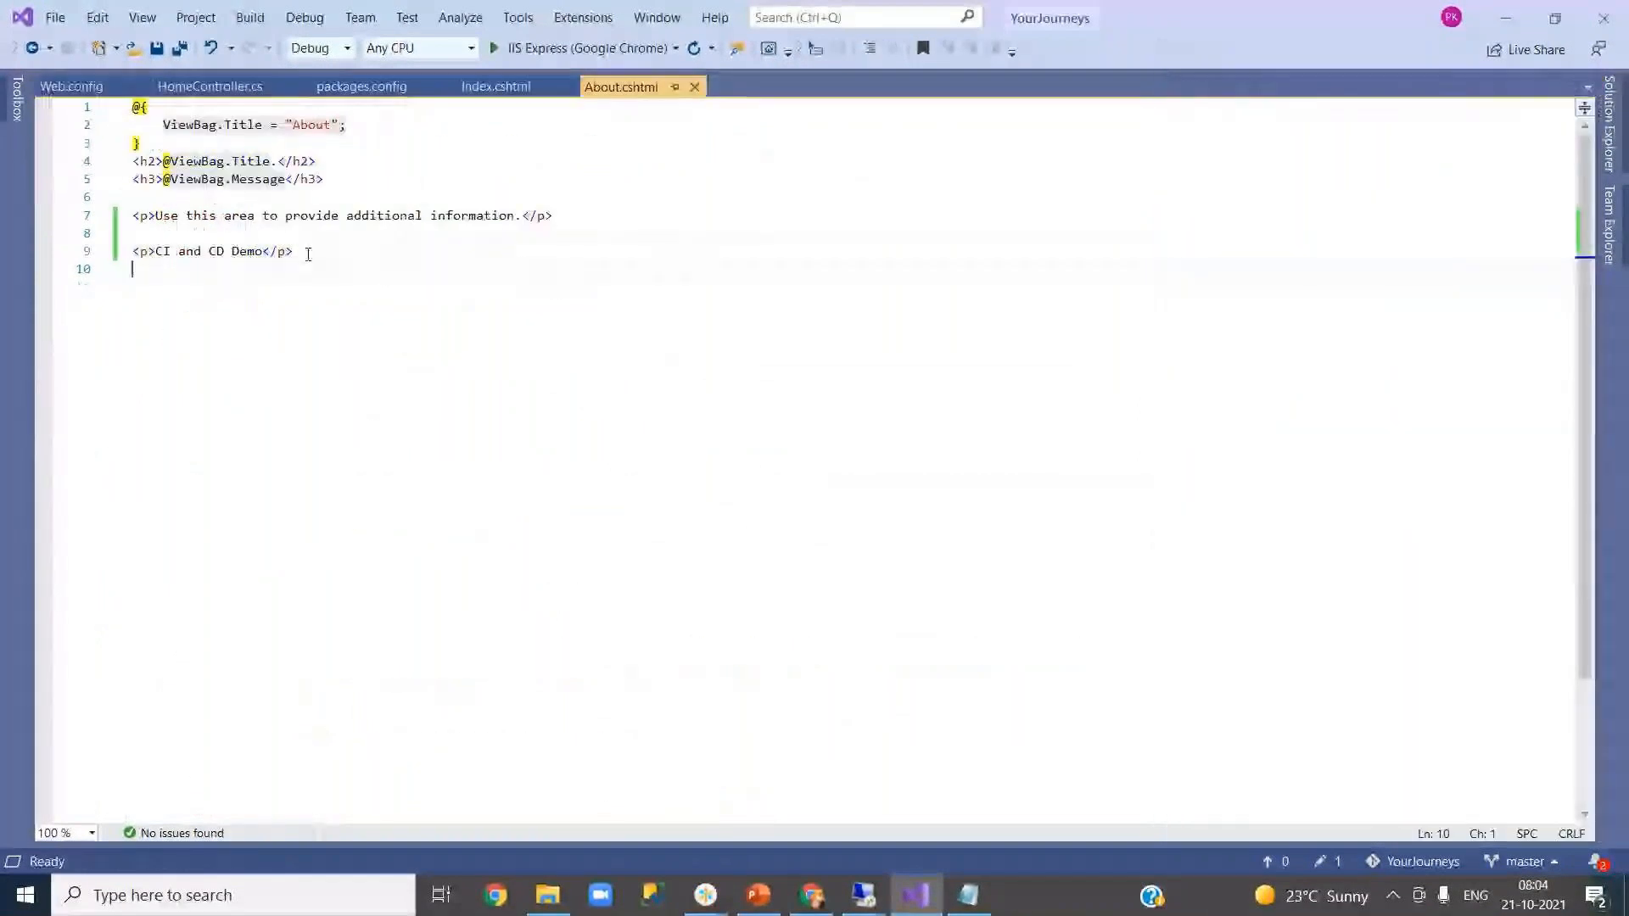
pyautogui.moveTo(337, 251); pyautogui.dragTo(113, 274)
pyautogui.hotkey('ctrl', 'c')
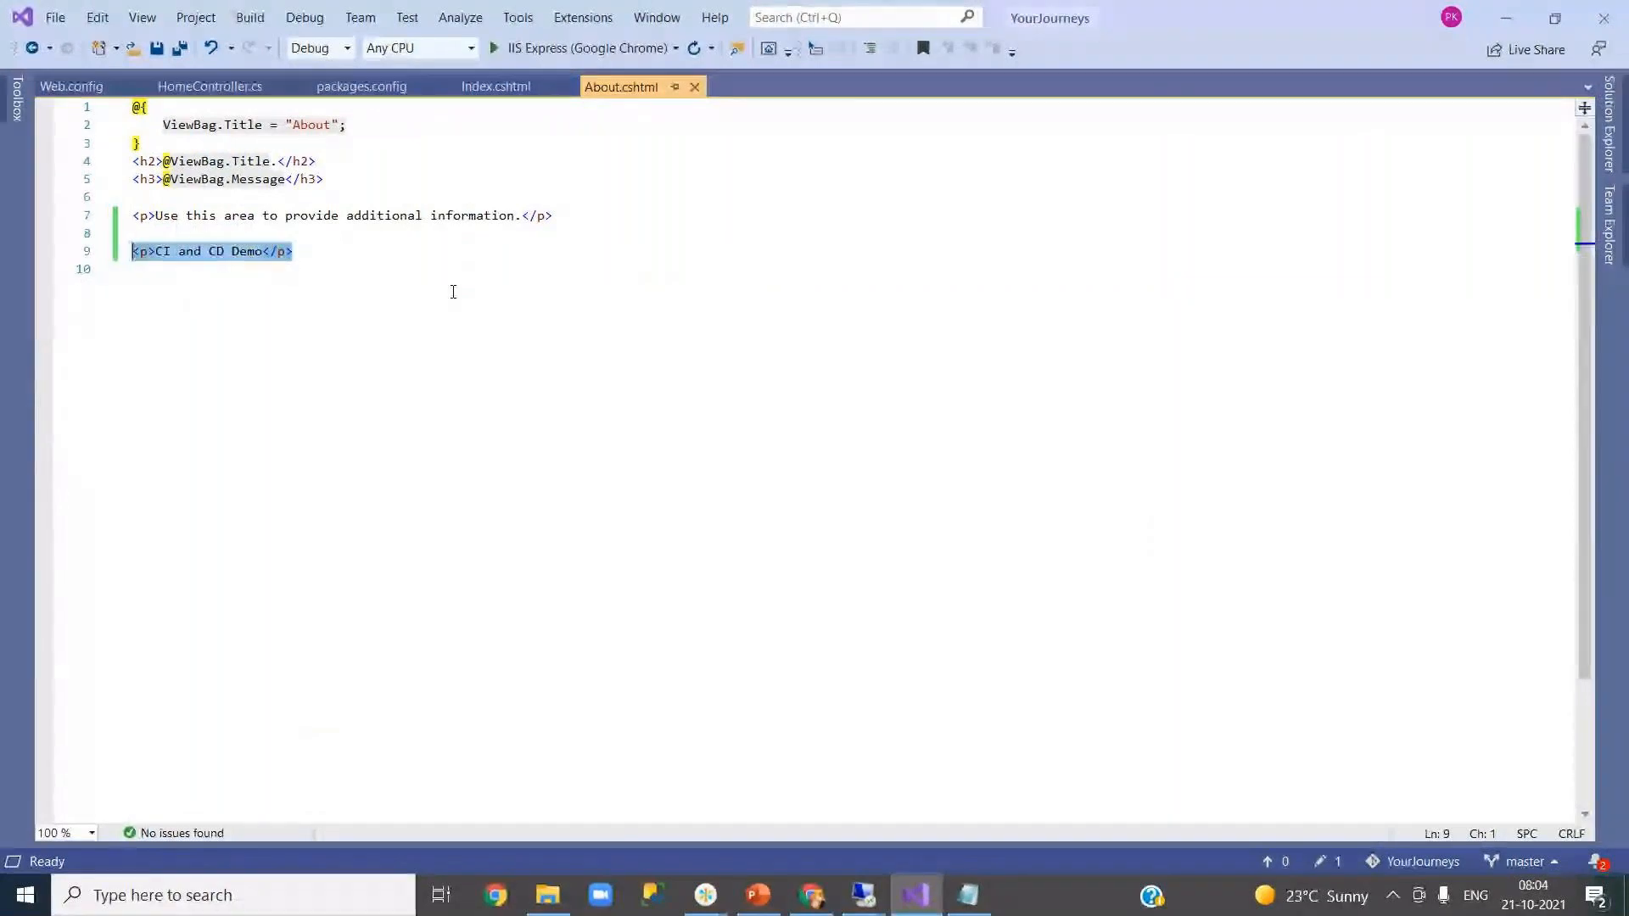
pyautogui.click(376, 249)
pyautogui.press('Return')
pyautogui.press('Return')
pyautogui.hotkey('ctrl', 'v')
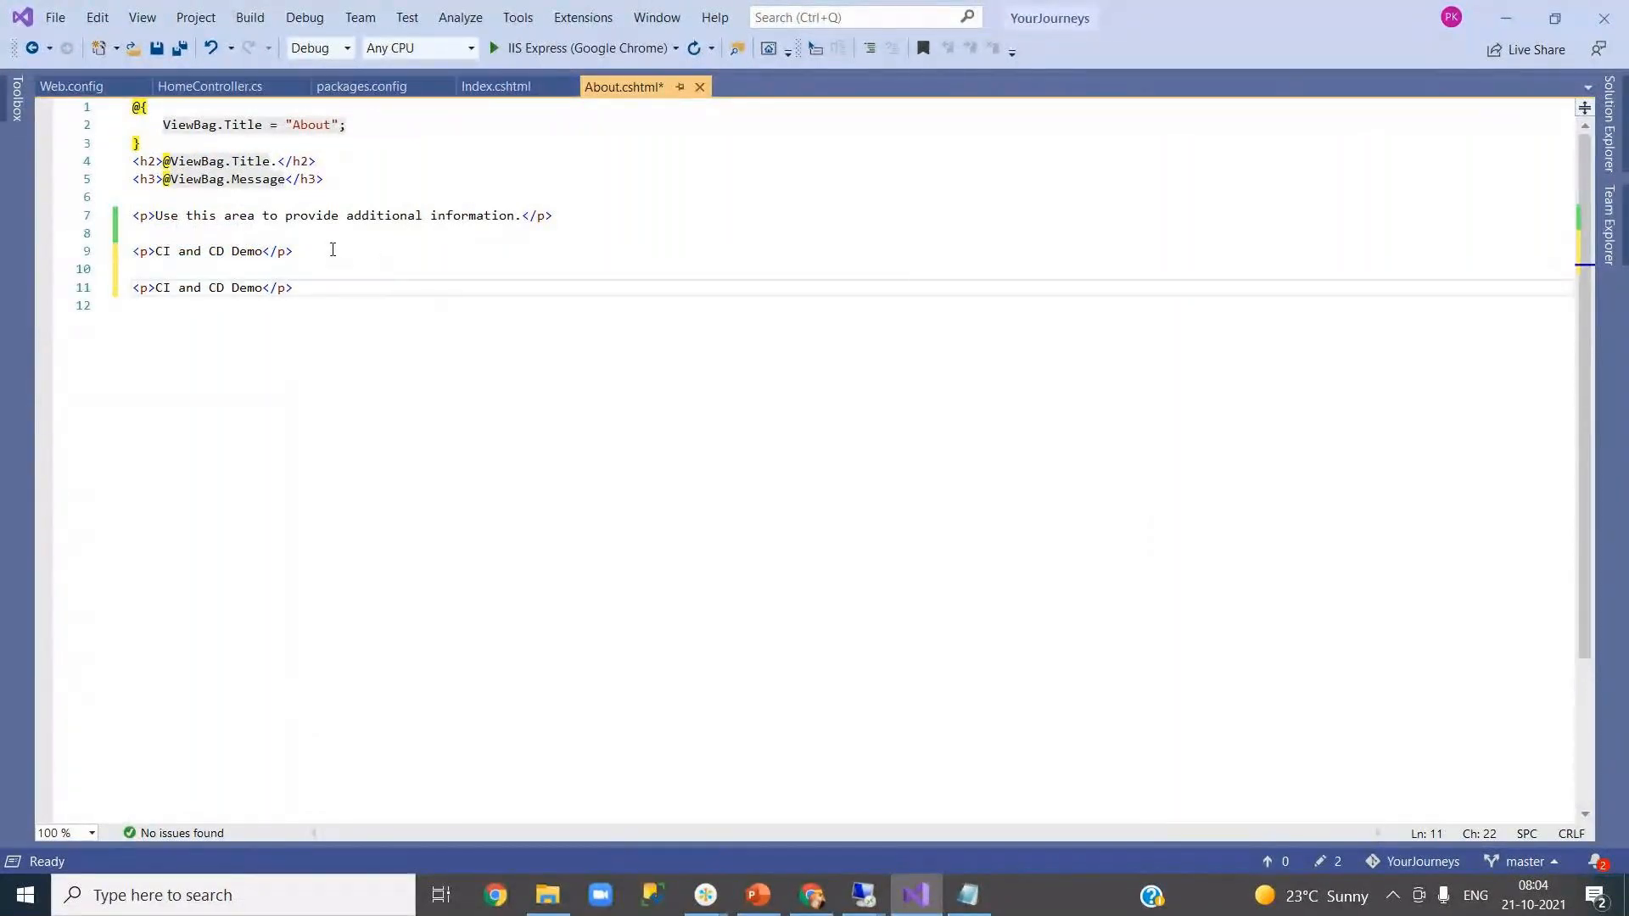
# - Change line 11 to 'Continuous Delivery with web.config transformation automation' and save About.cshtml
pyautogui.click(157, 287)
pyautogui.moveTo(157, 287); pyautogui.dragTo(262, 295)
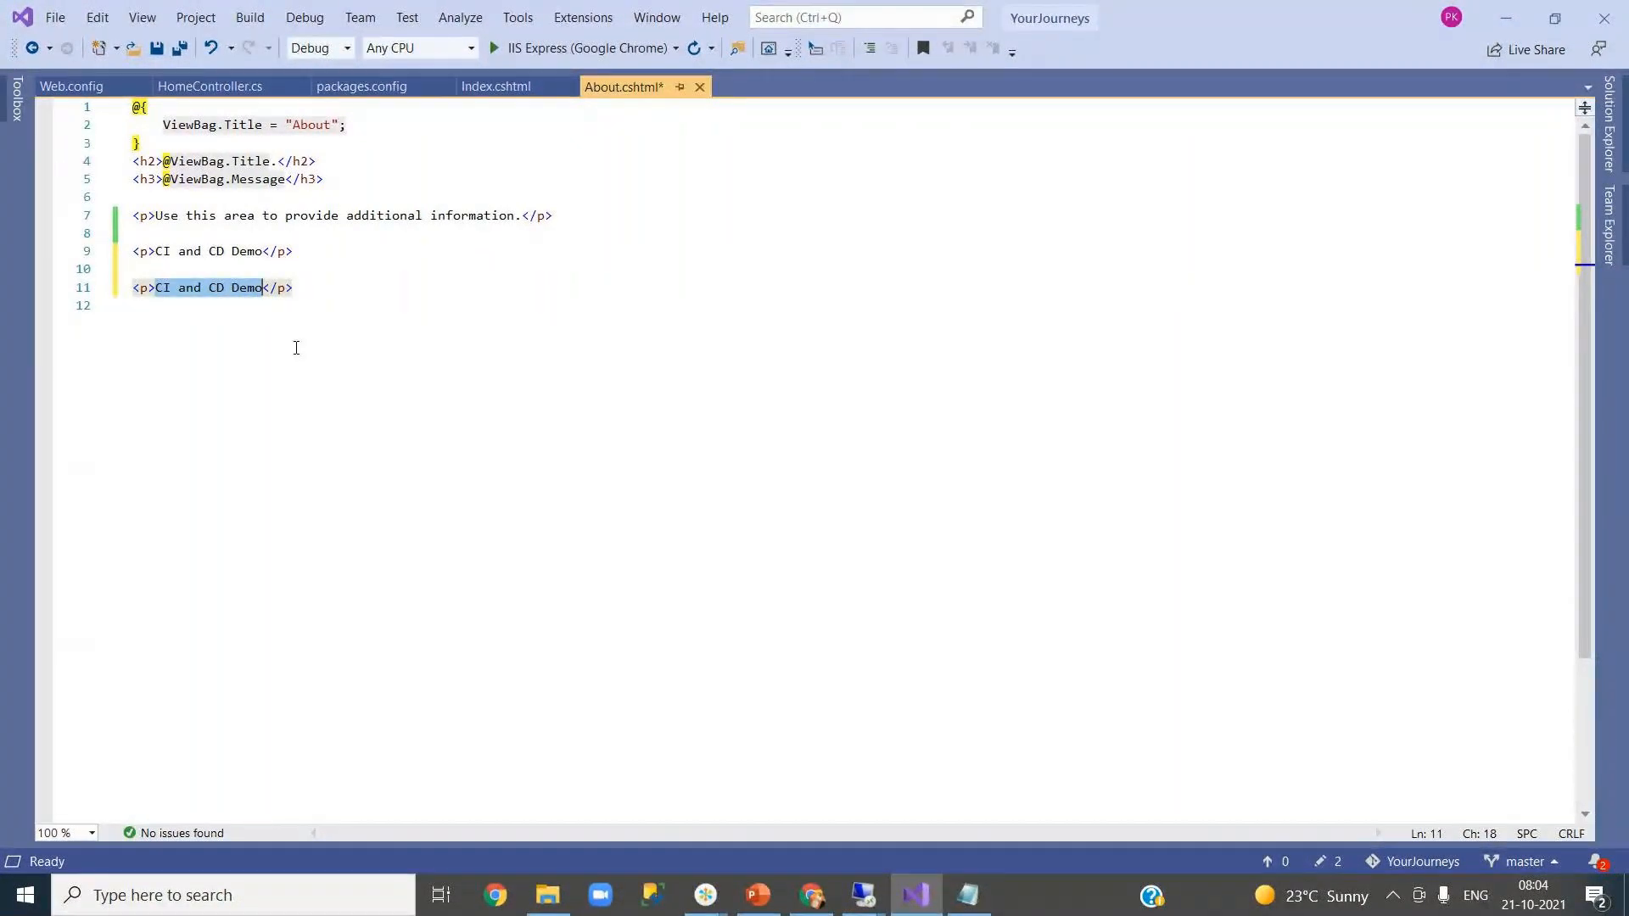
pyautogui.write('Continuous D')
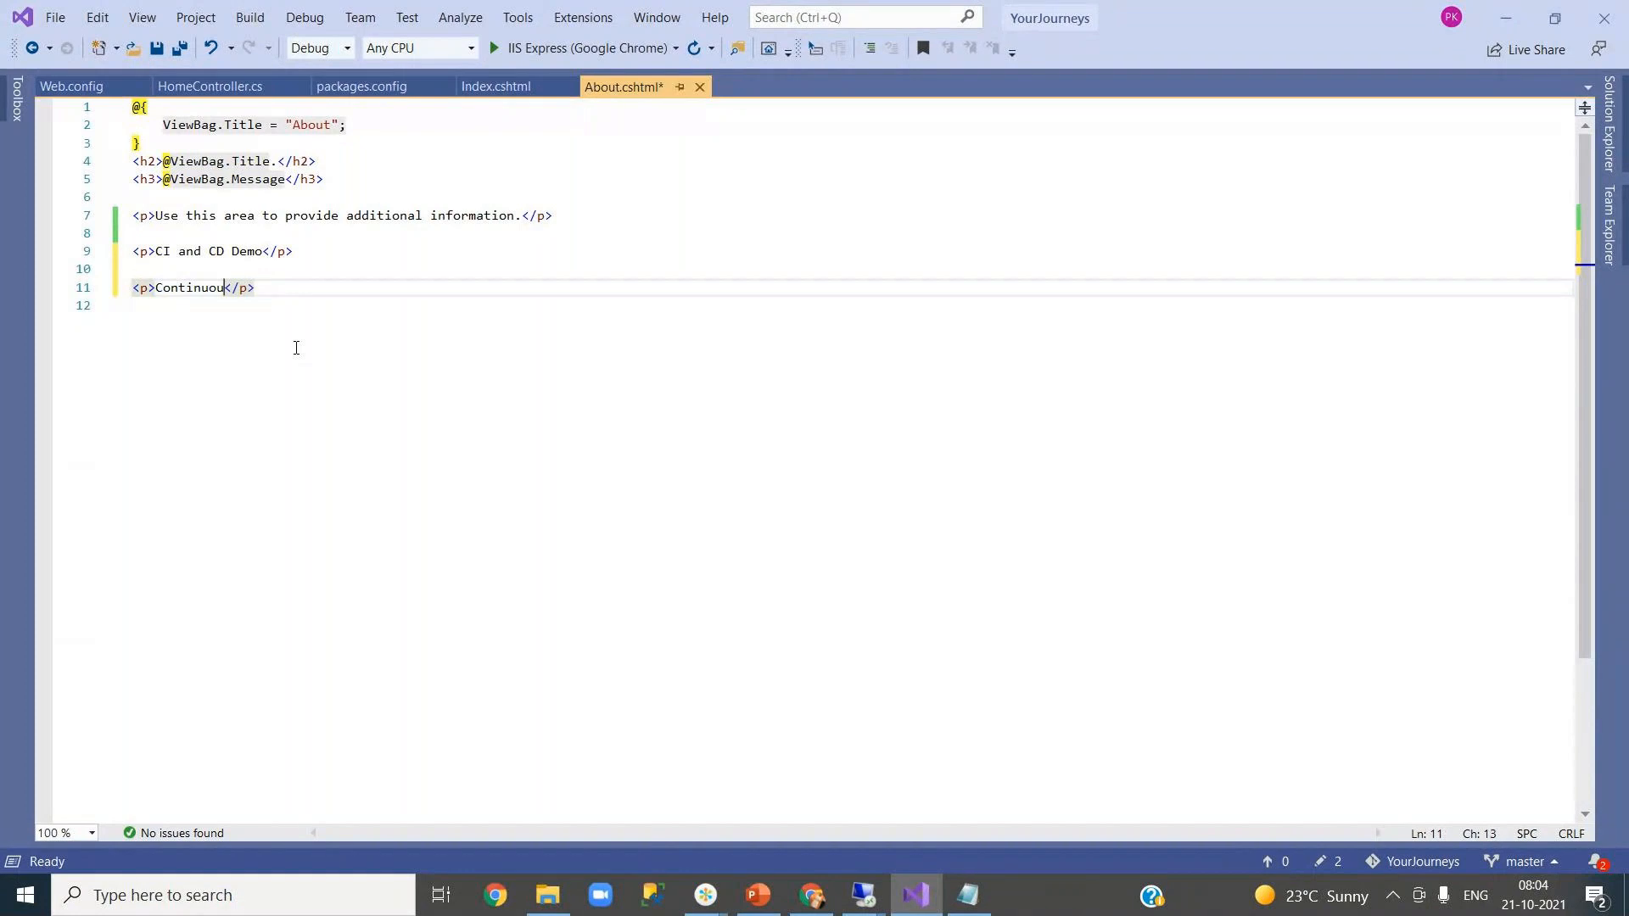
pyautogui.write('elivery with ')
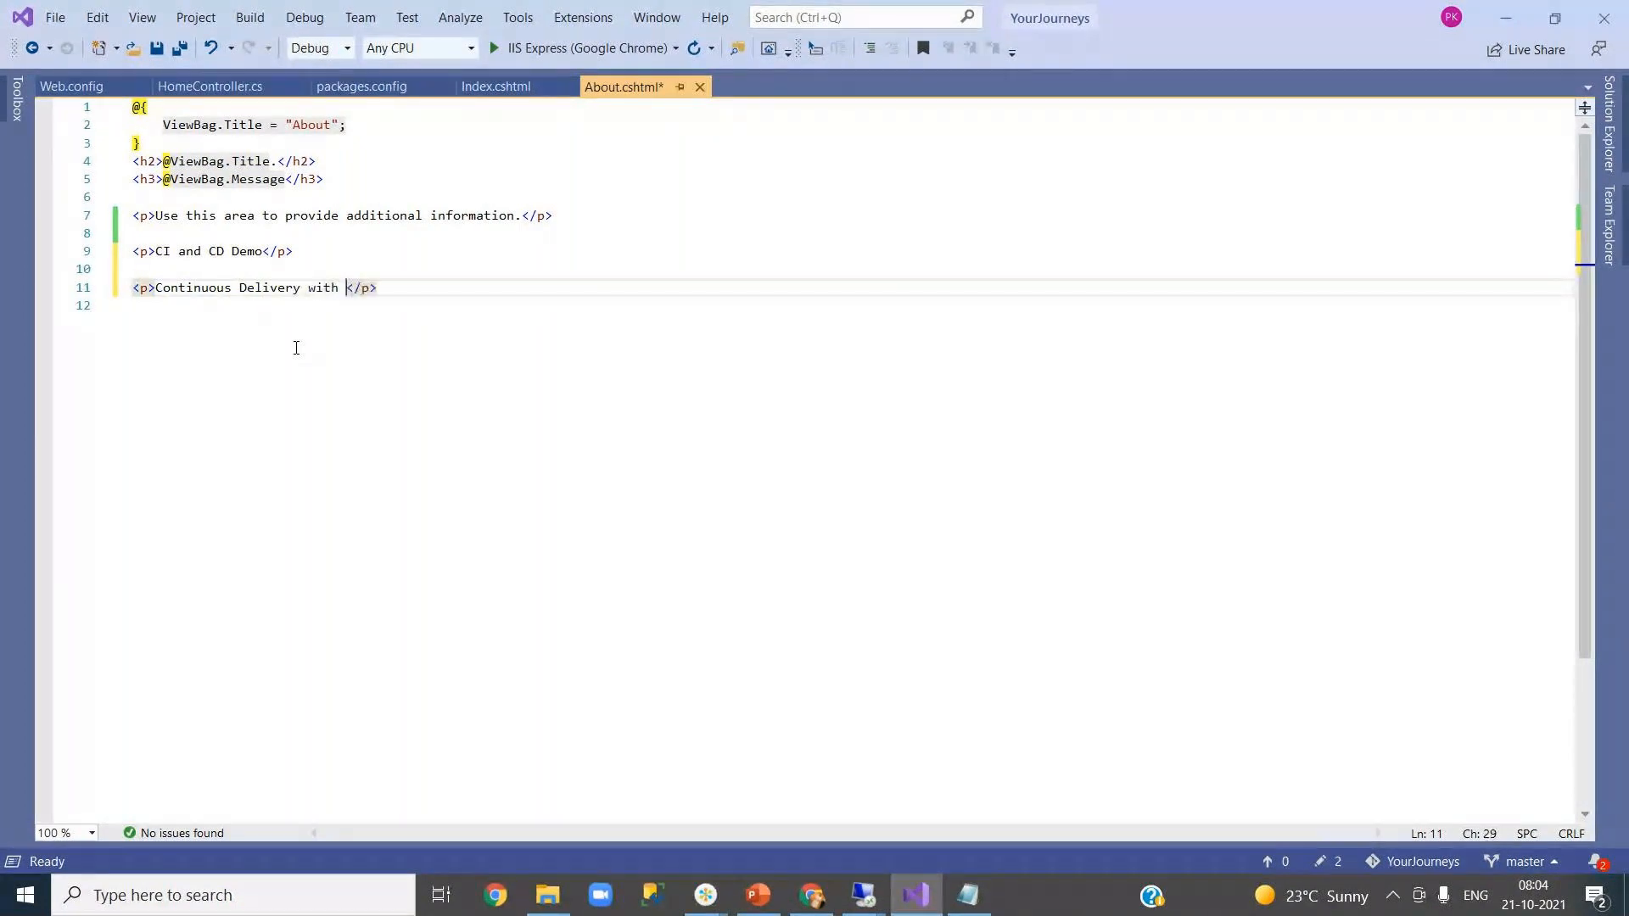
pyautogui.write('web.c')
pyautogui.write('onfig tra')
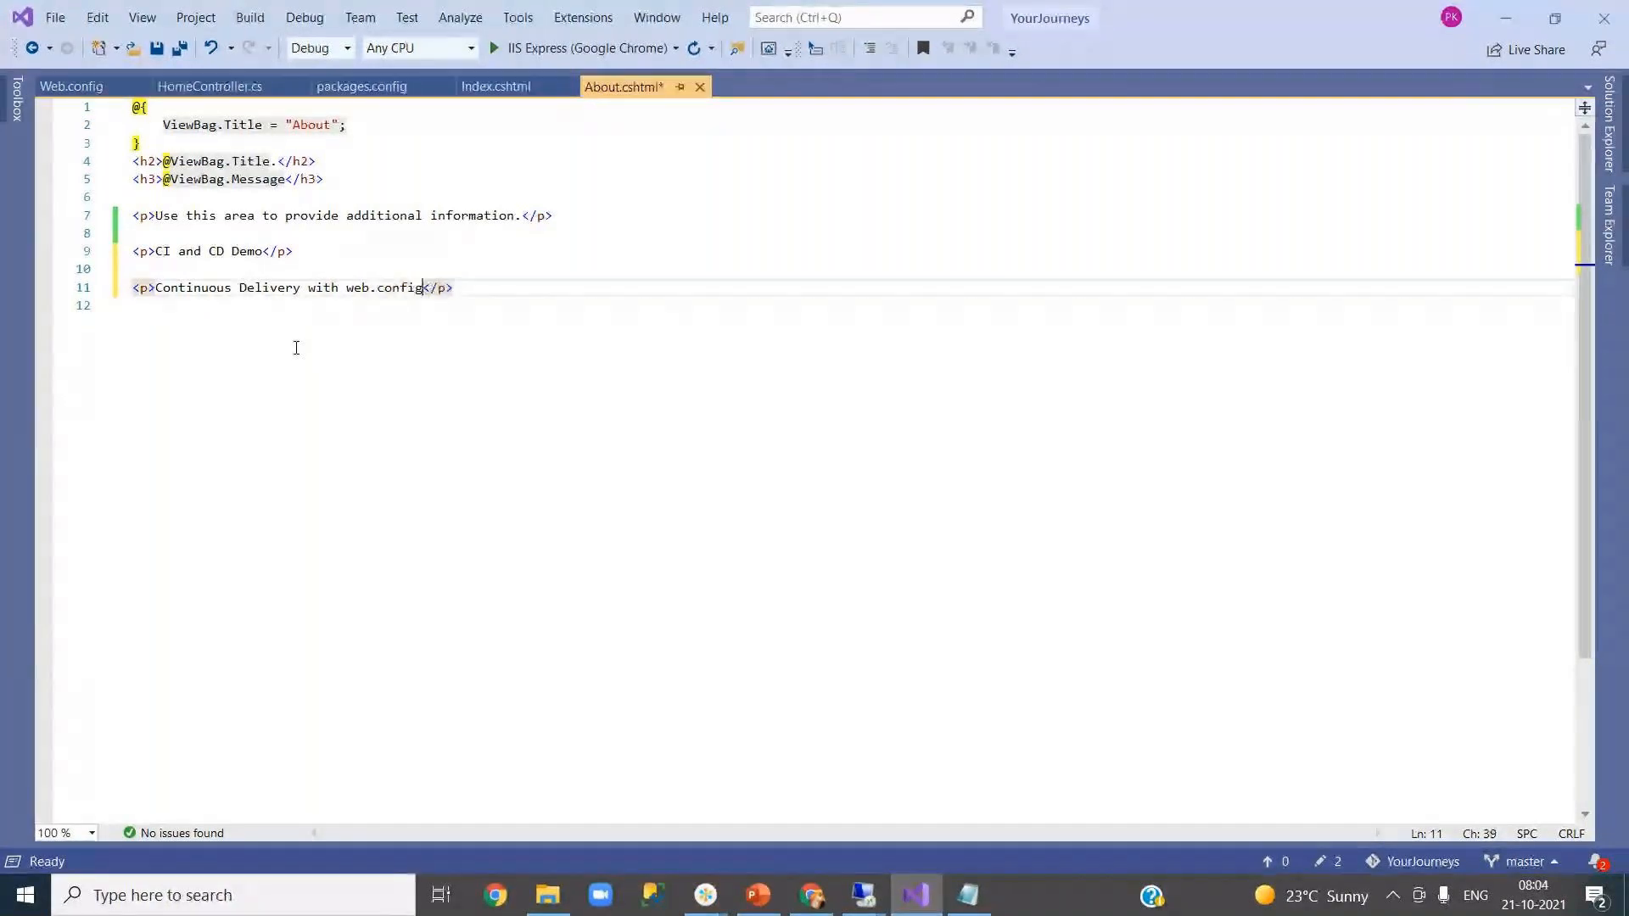
pyautogui.write('nsformation atuo')
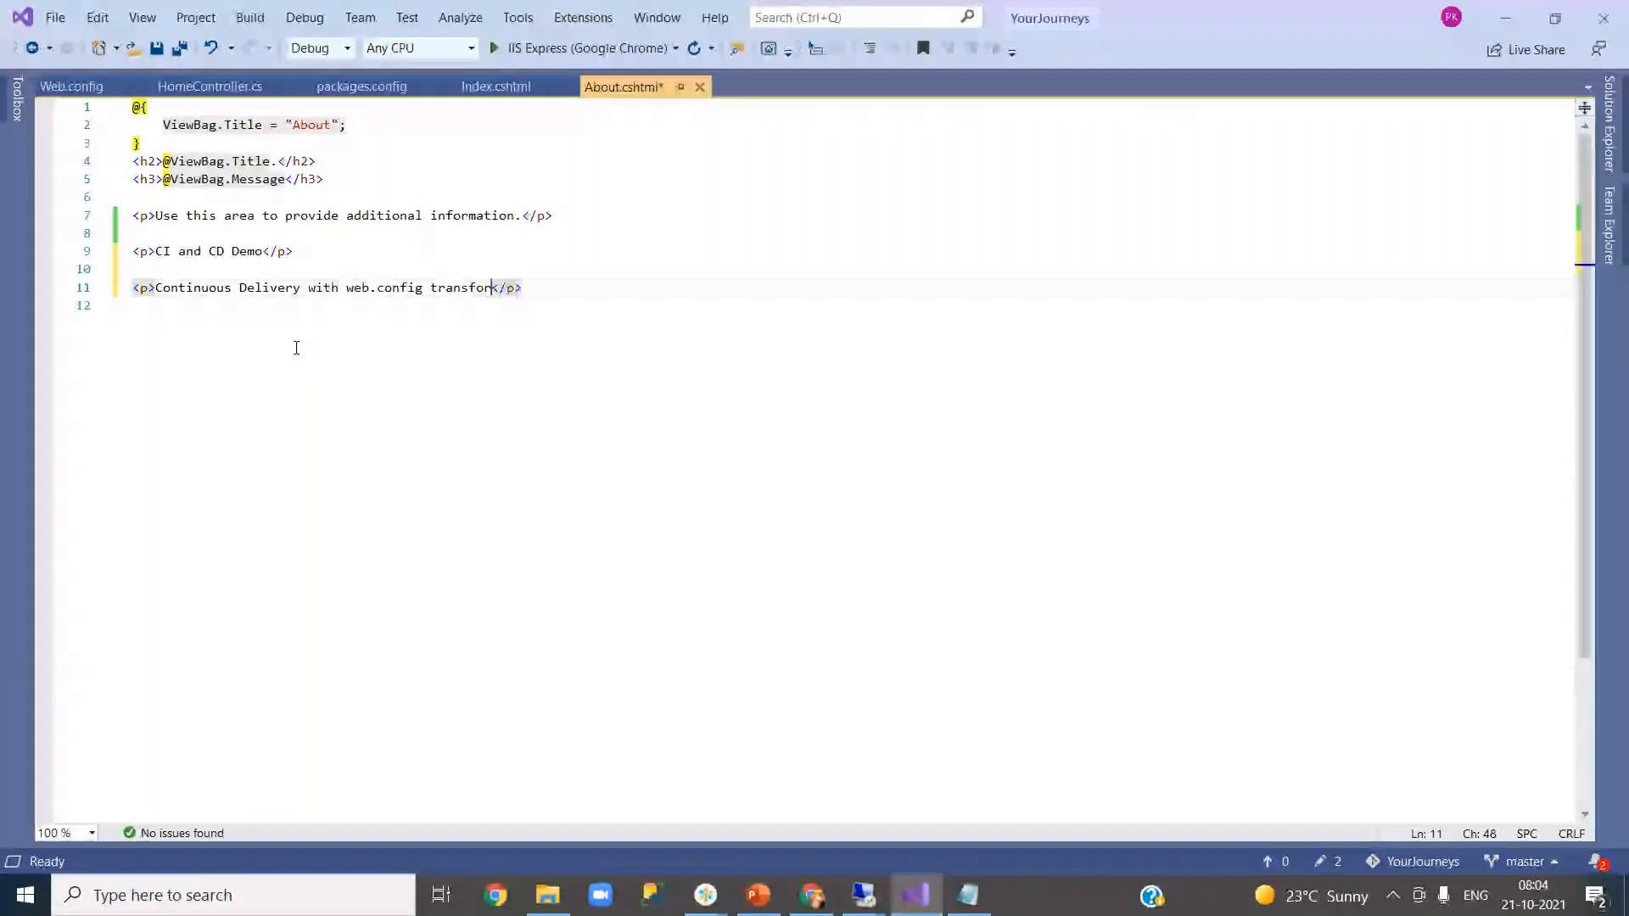
pyautogui.press('BackSpace')
pyautogui.press('BackSpace')
pyautogui.press('BackSpace')
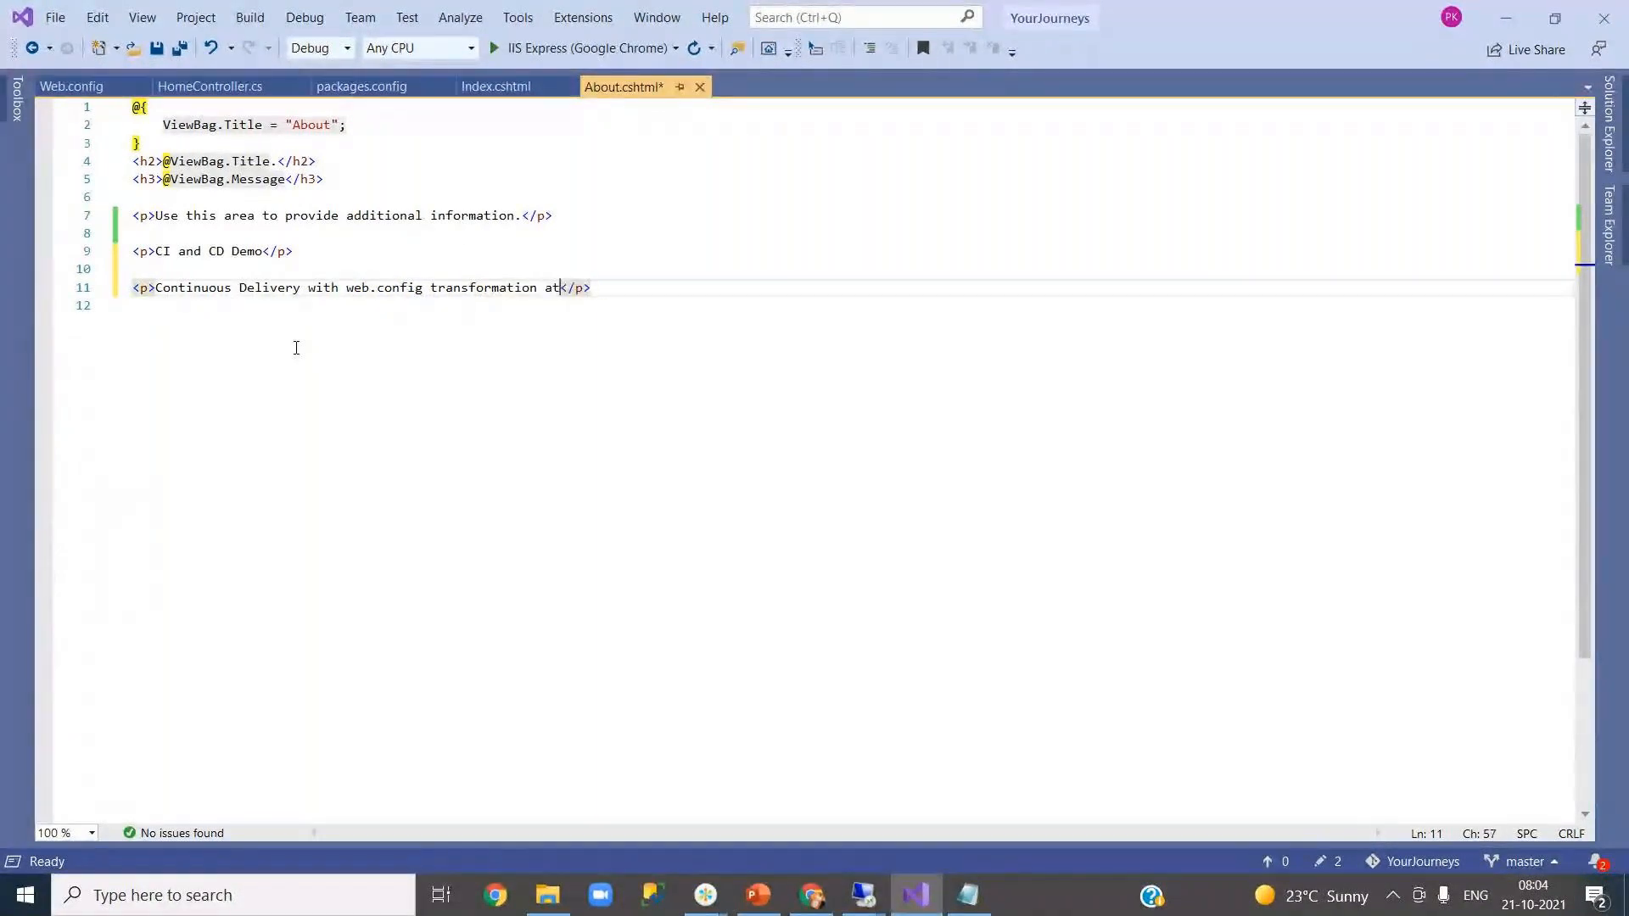
pyautogui.write('utomation')
pyautogui.hotkey('ctrl', 's')
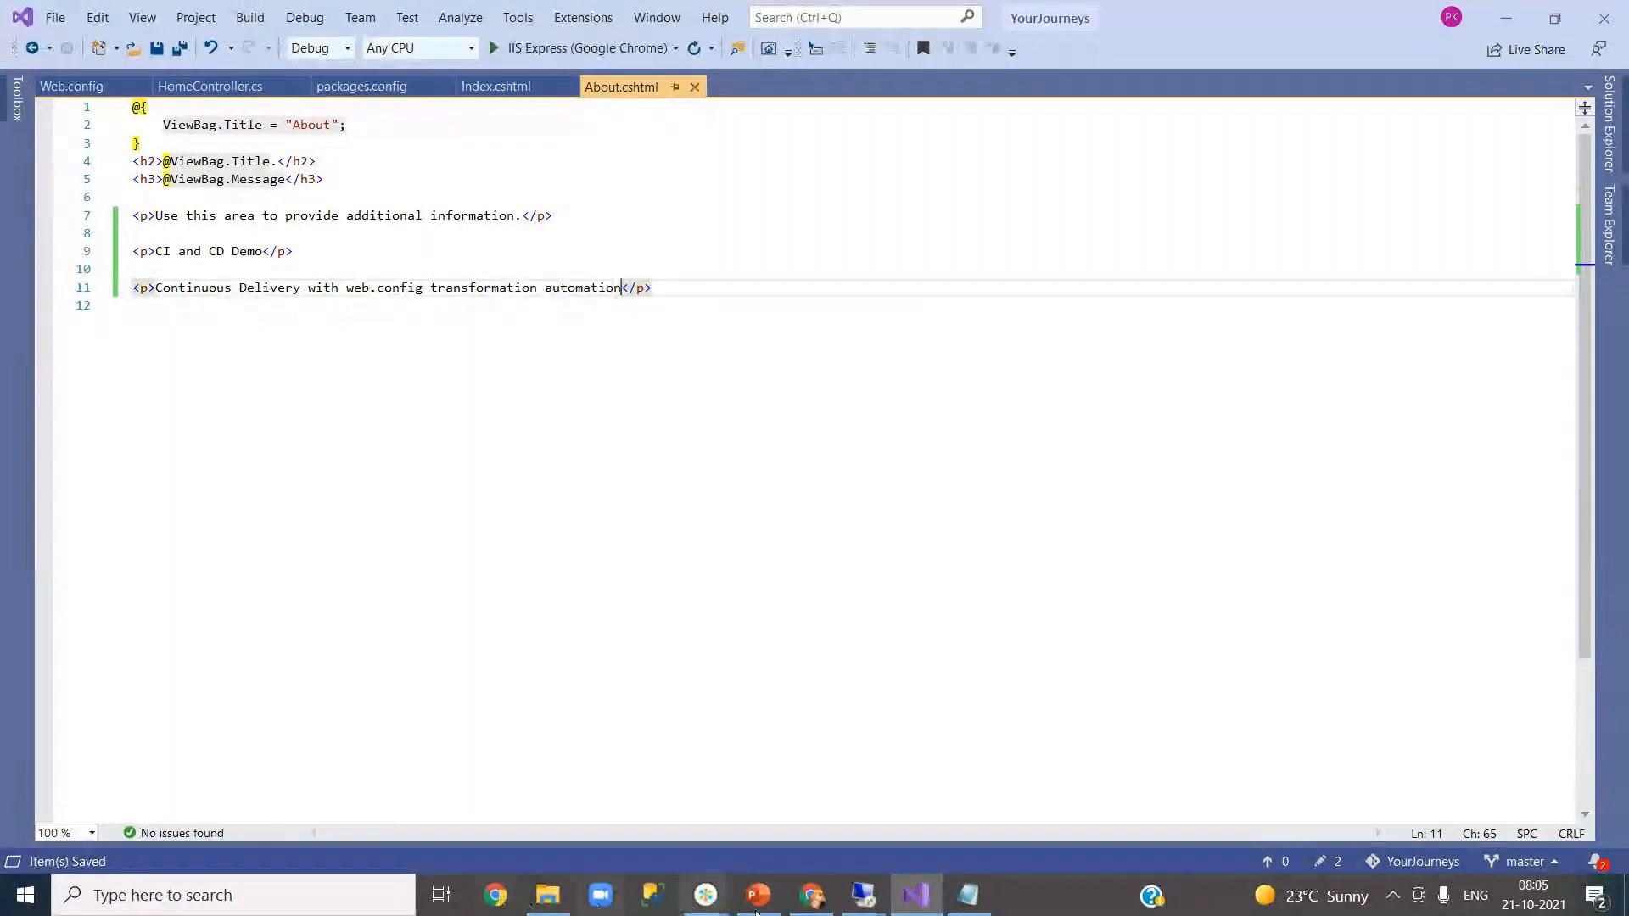
# - Compare Web.config in Visual Studio against the release pipeline variables in the browser
pyautogui.click(825, 906)
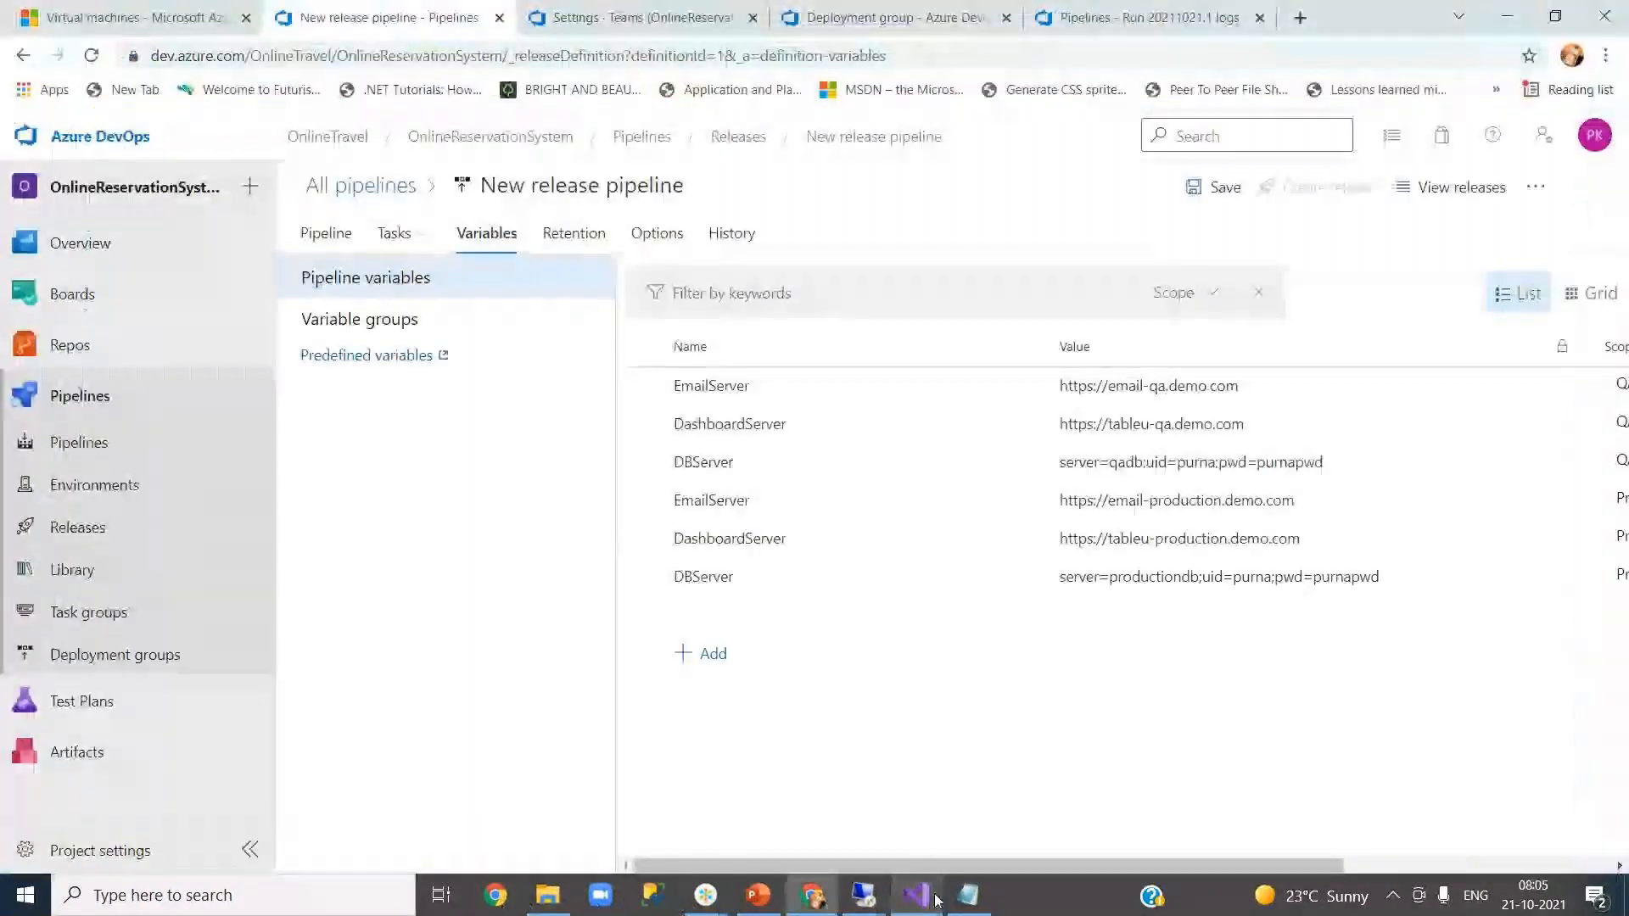
pyautogui.click(916, 895)
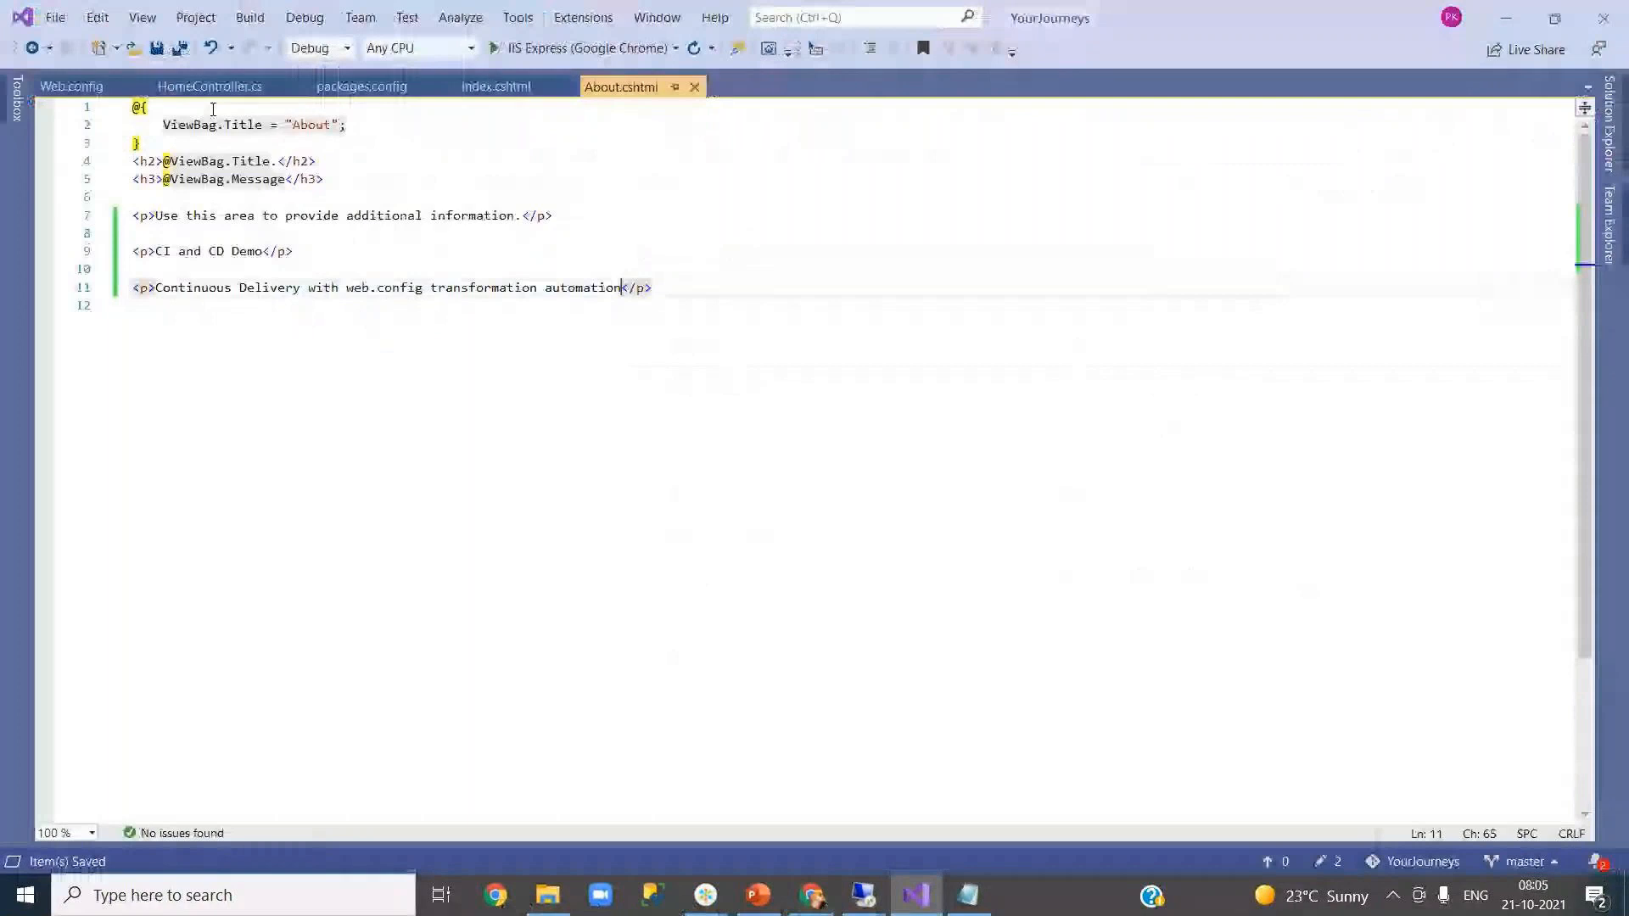
pyautogui.click(71, 86)
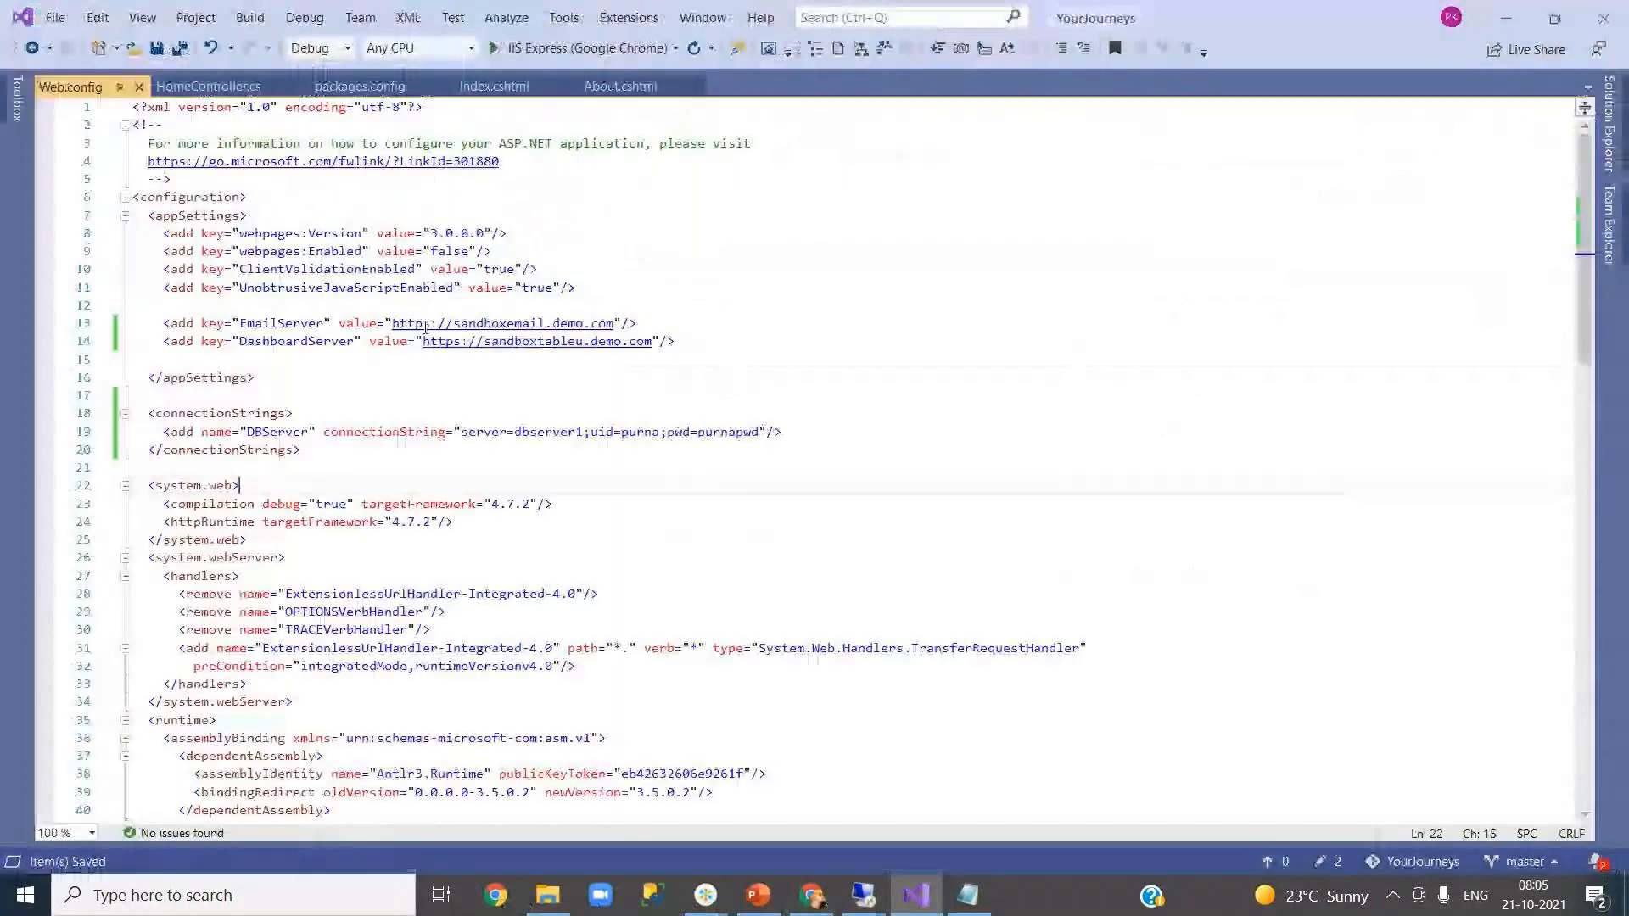
pyautogui.click(441, 359)
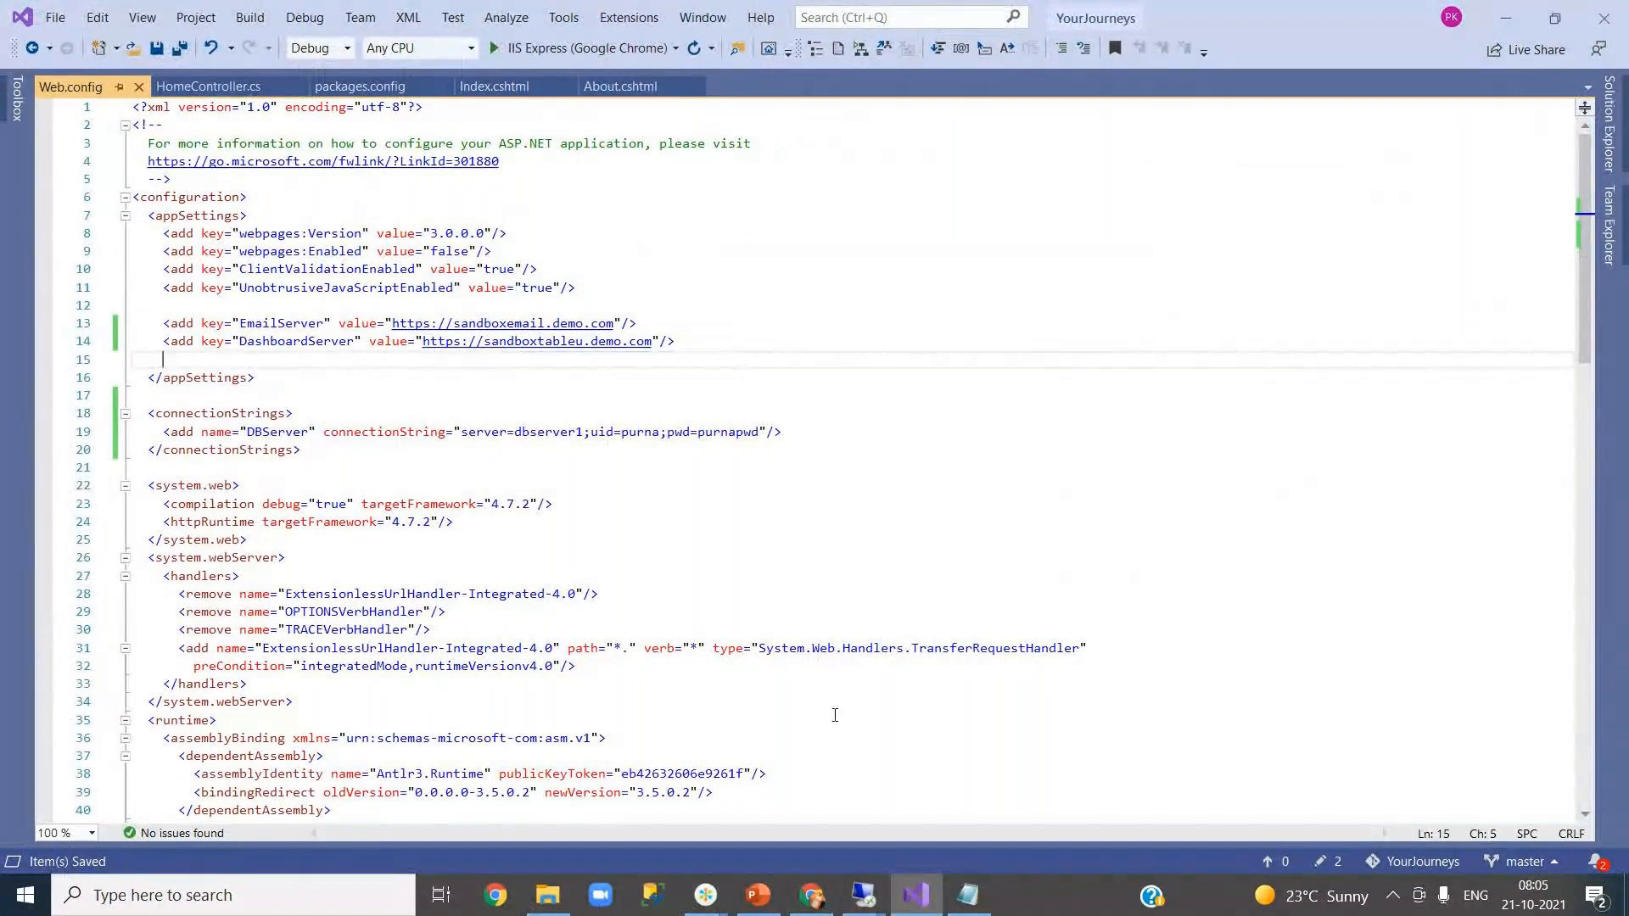
pyautogui.click(923, 909)
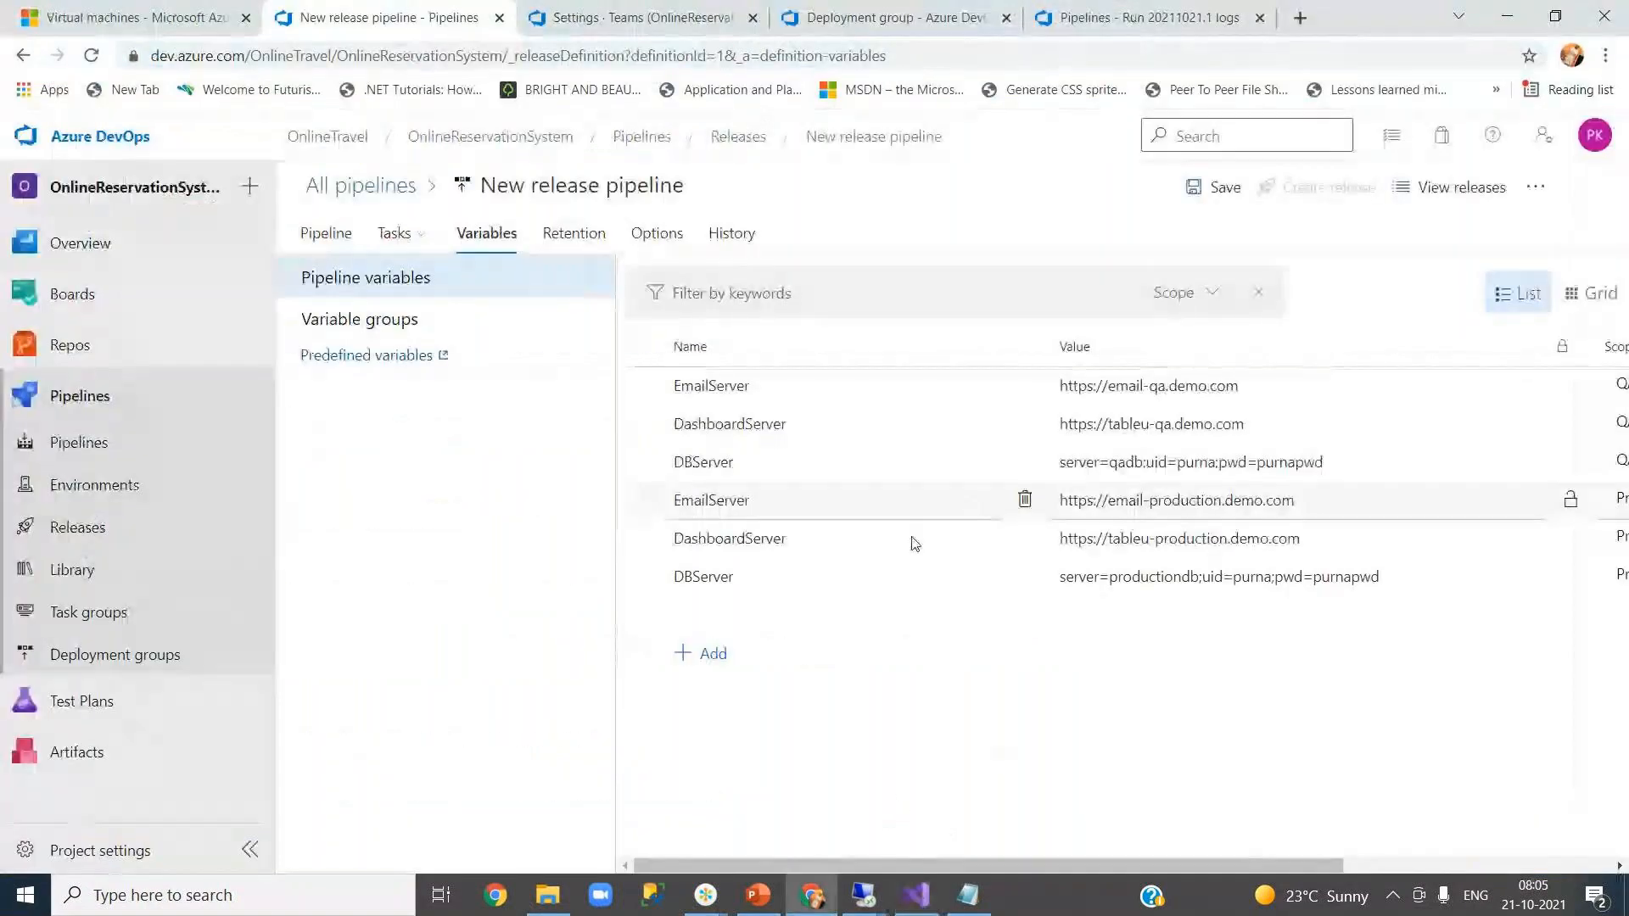
pyautogui.click(924, 908)
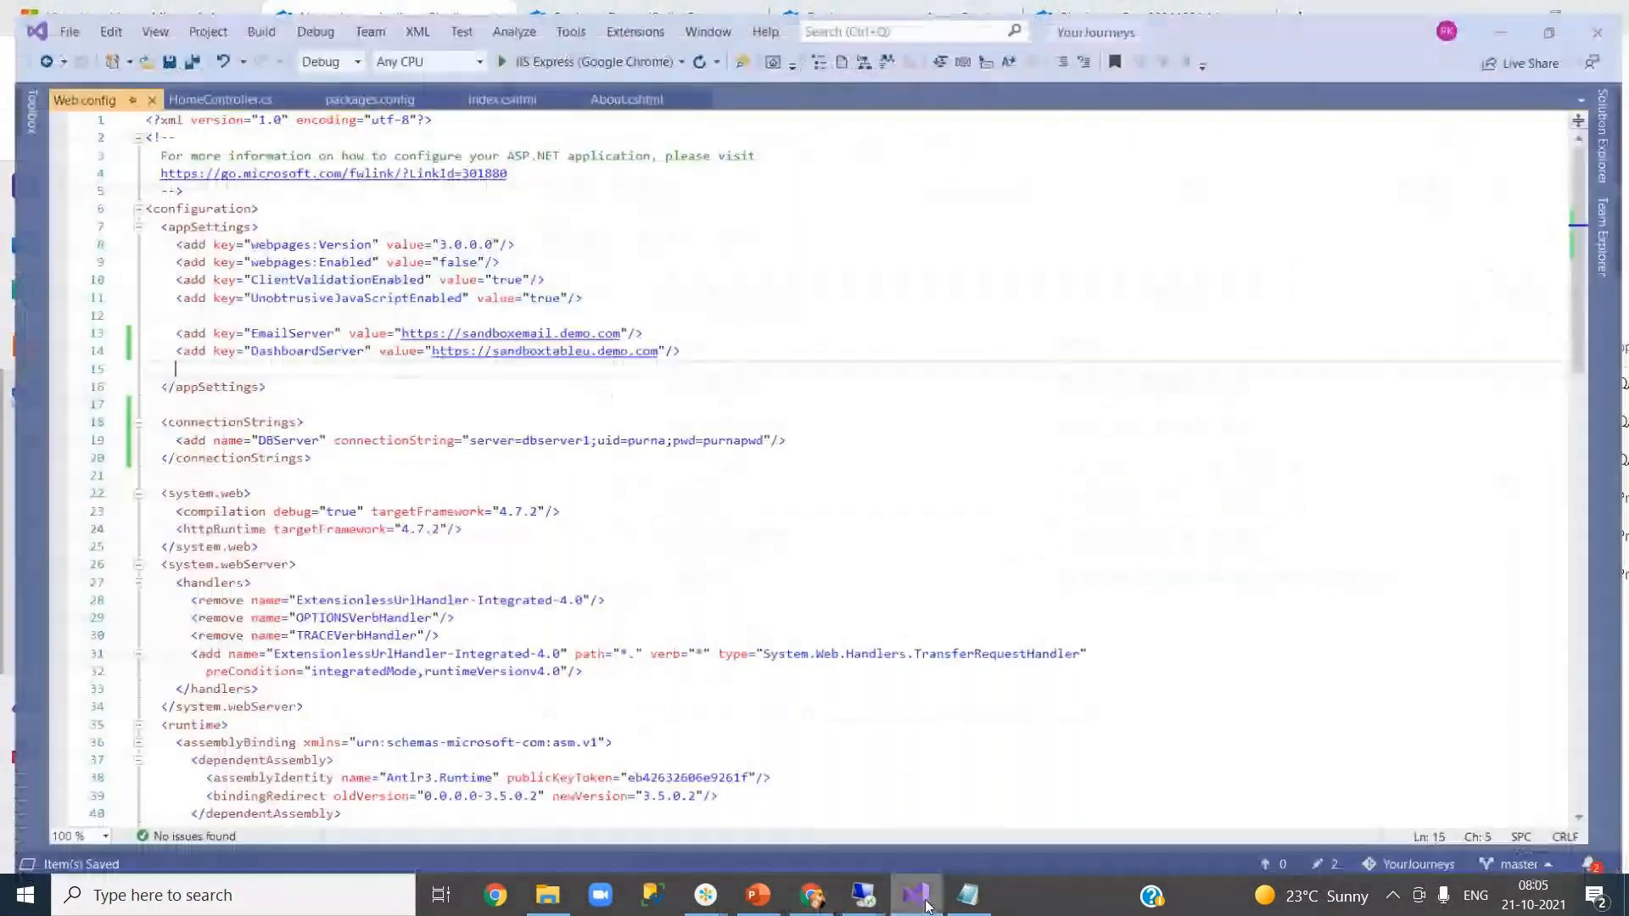
# - Commit all changes as 'web.config automation and approval flow testing' and push, authorising with an account
pyautogui.click(1608, 225)
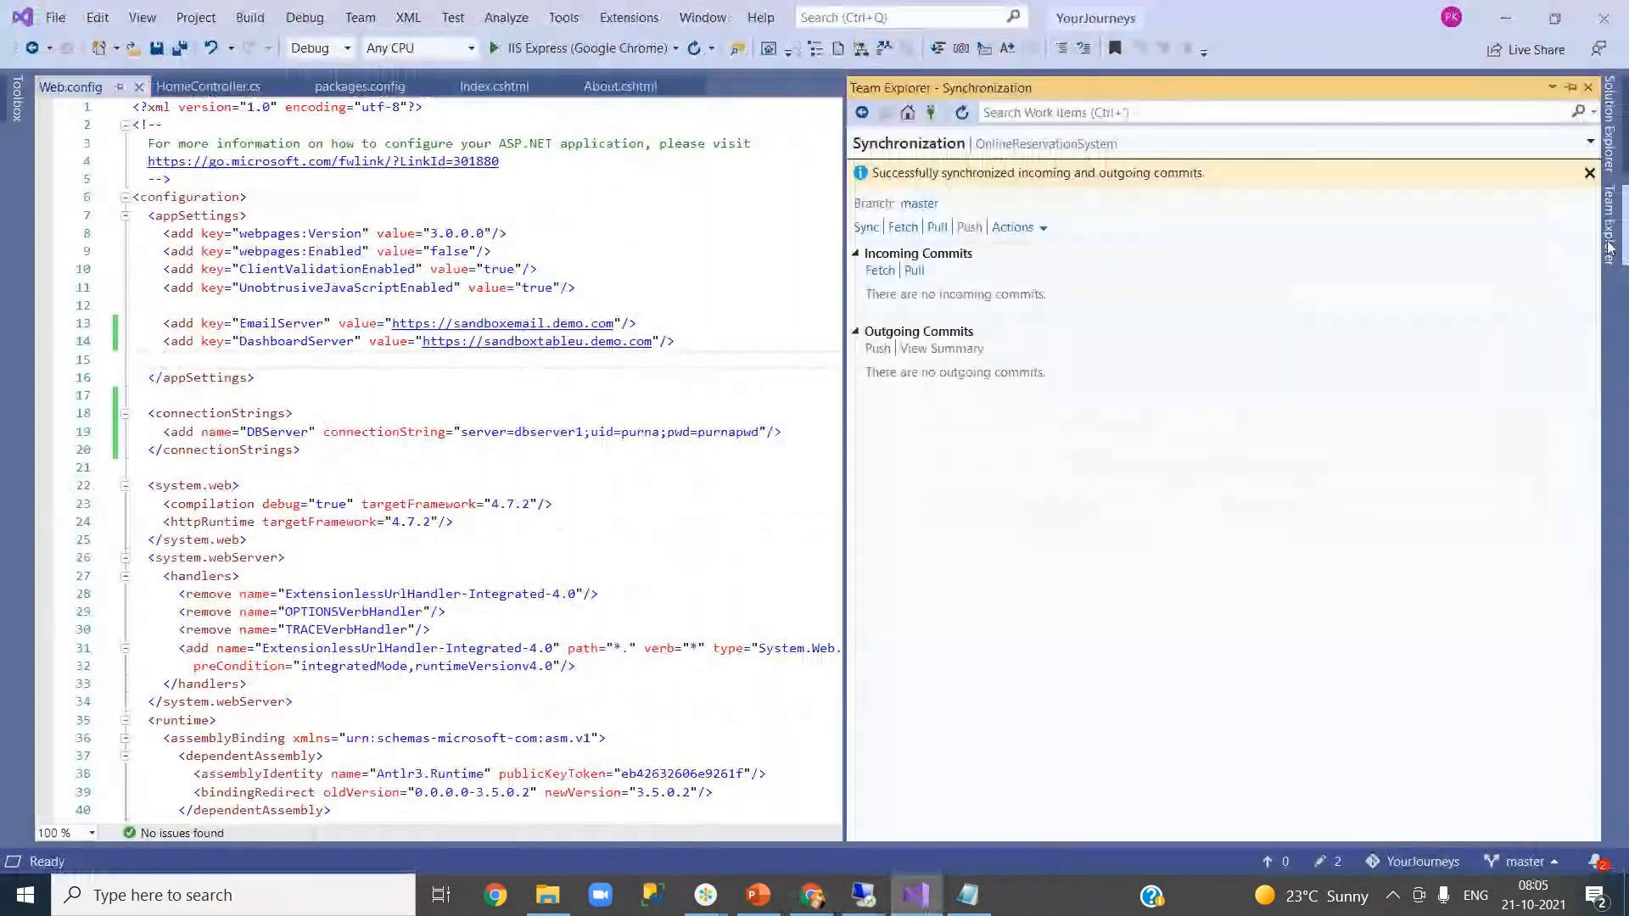
pyautogui.click(907, 113)
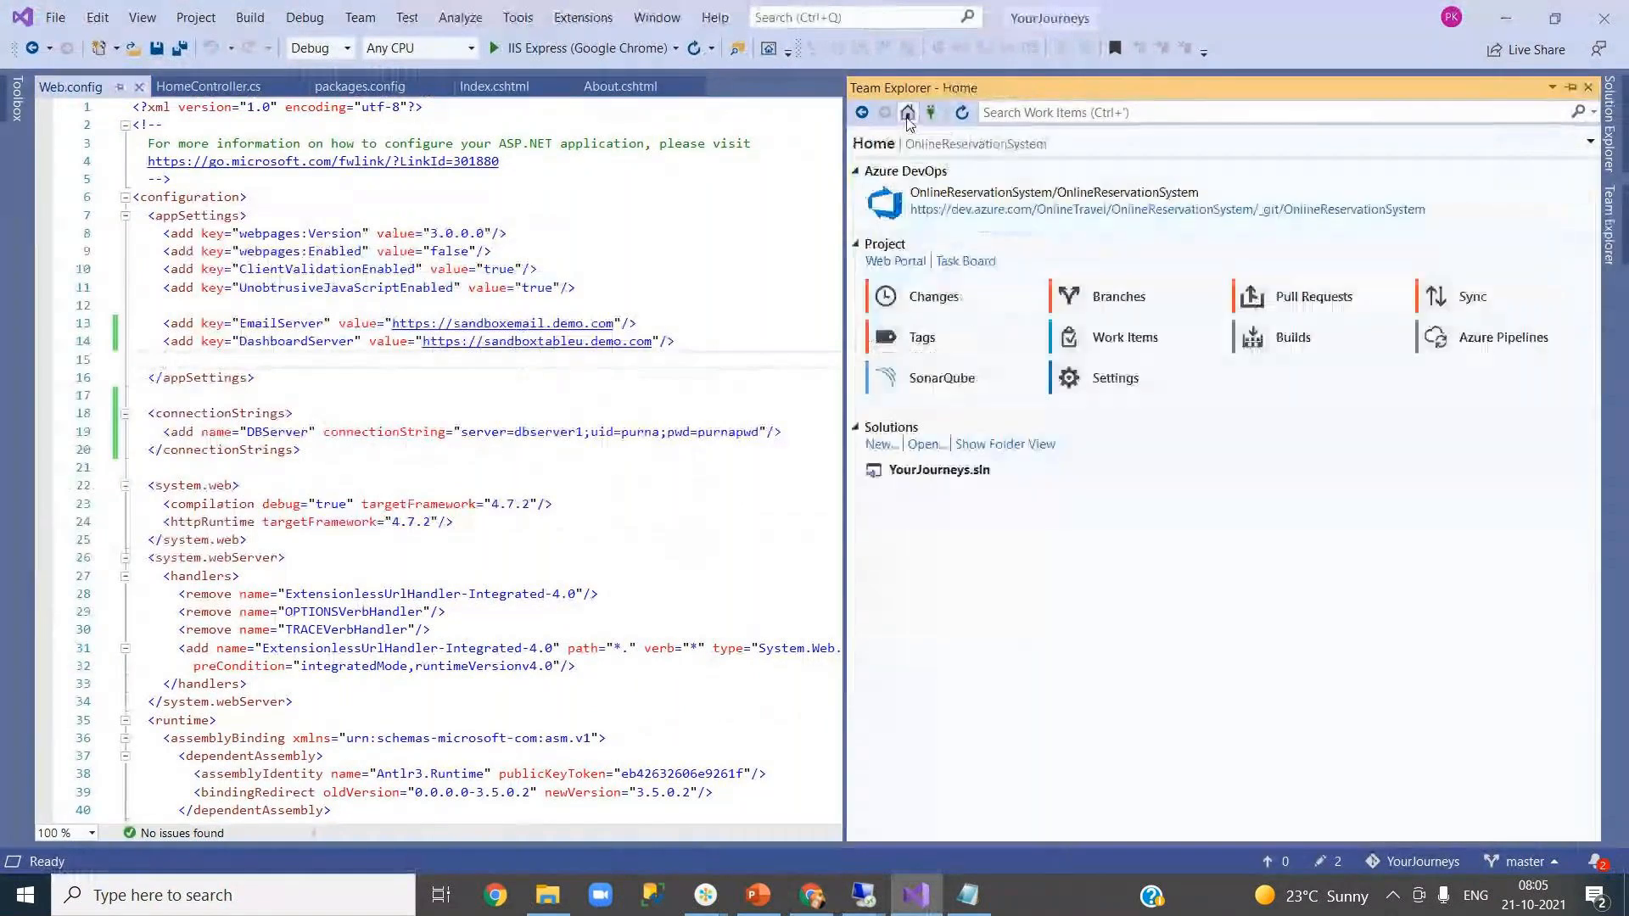
pyautogui.click(929, 297)
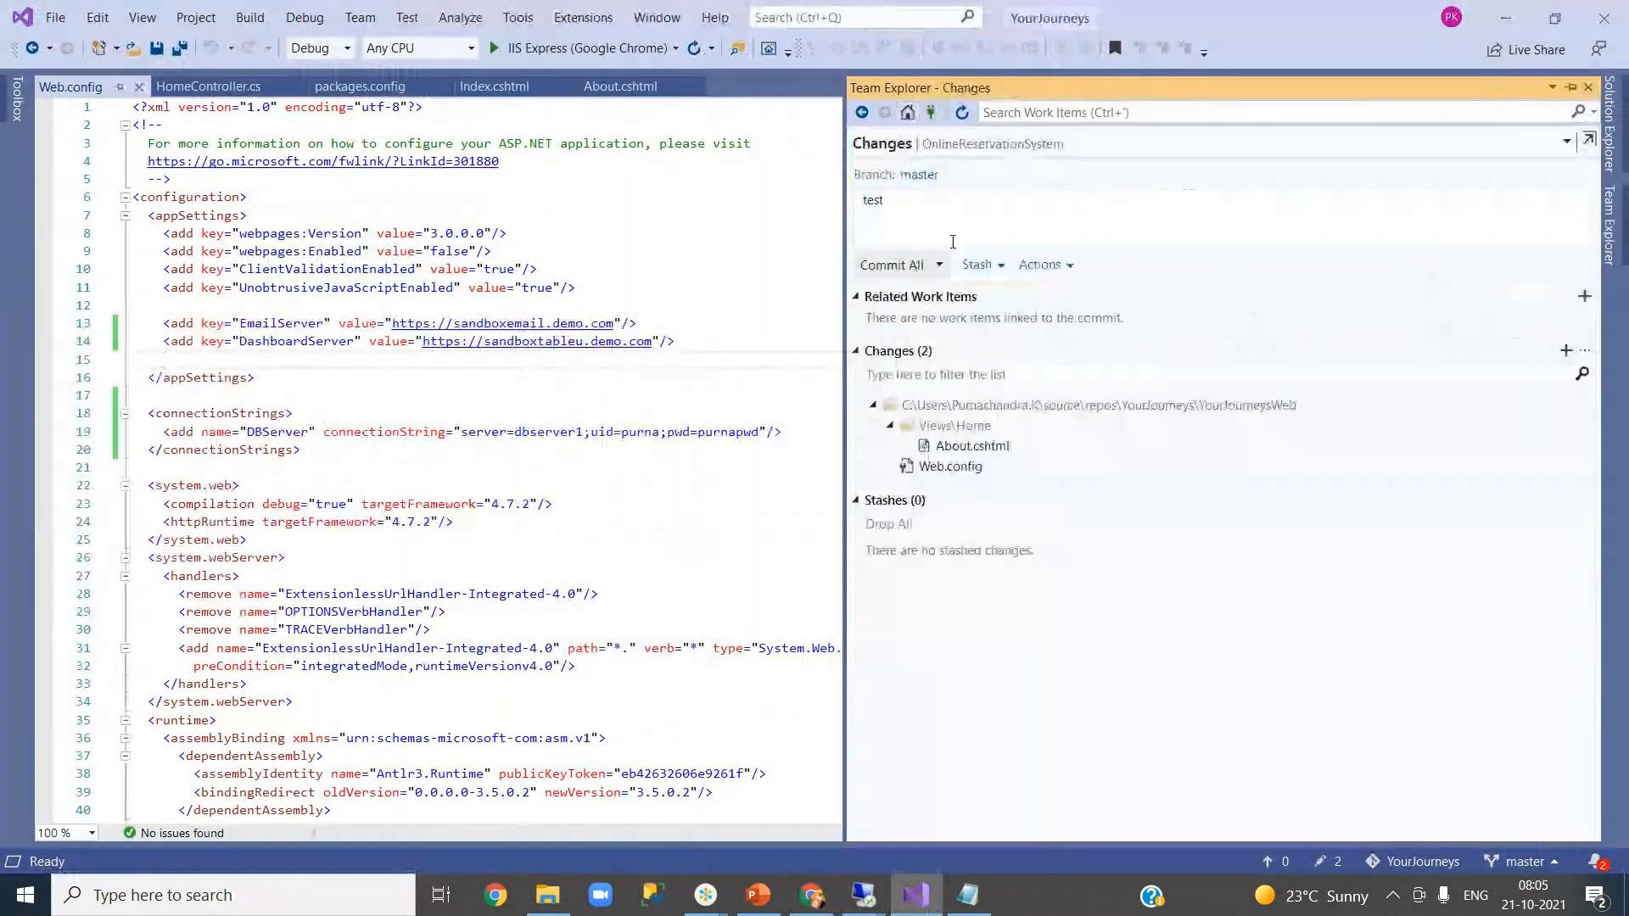
pyautogui.doubleClick(946, 212)
pyautogui.write('web.config ')
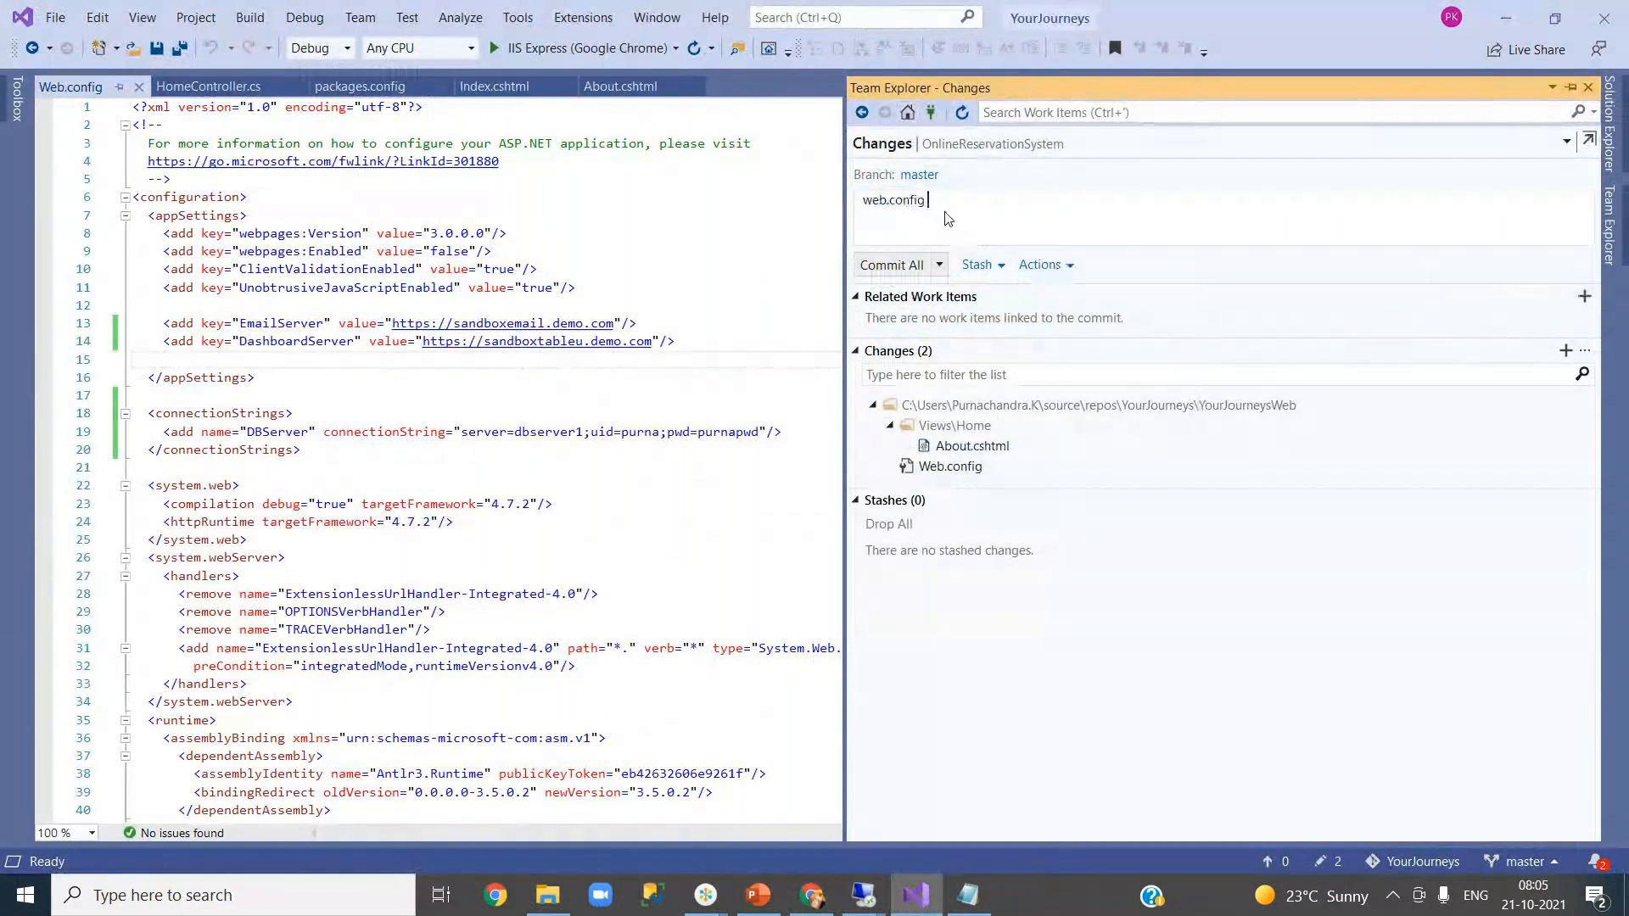
pyautogui.write('attomati')
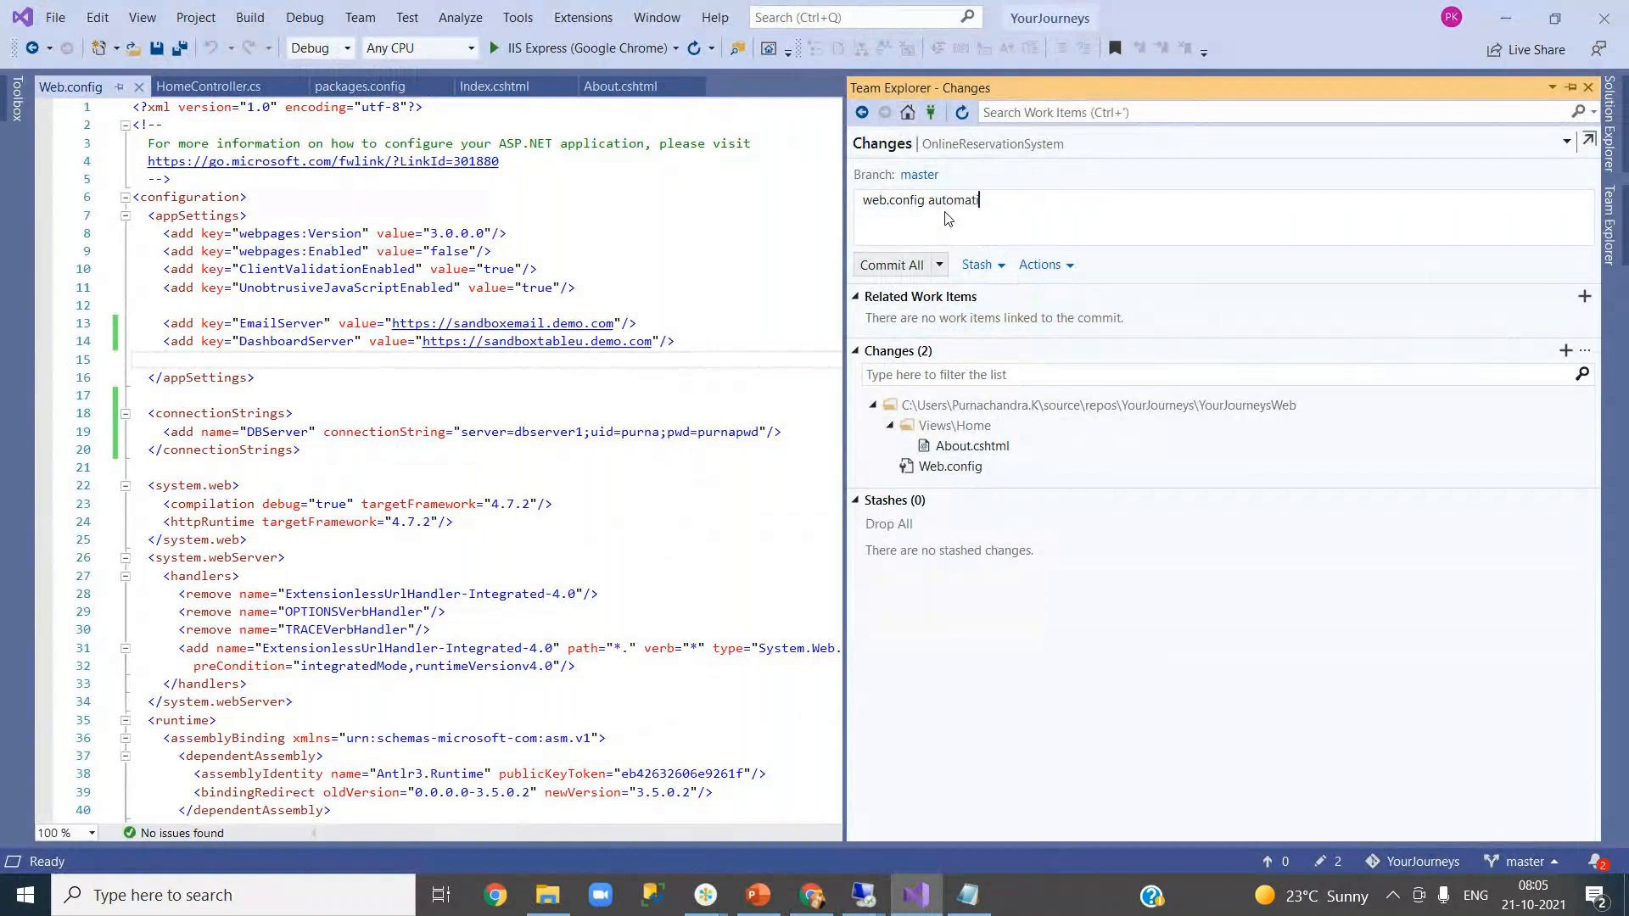
pyautogui.write('on and approval flow testing')
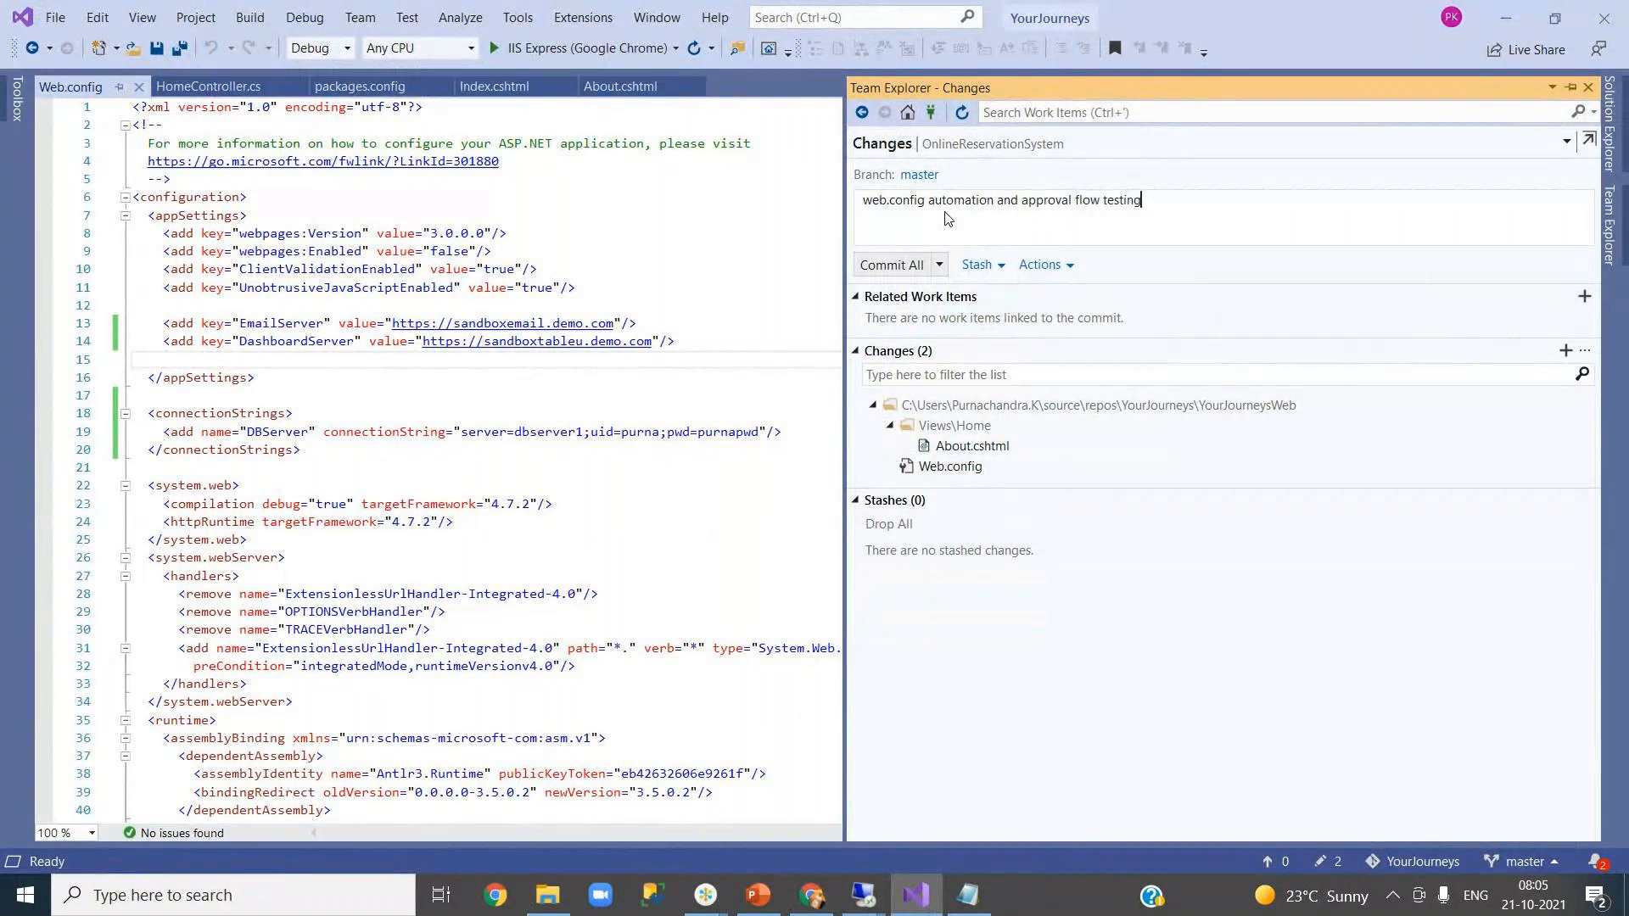
pyautogui.click(941, 268)
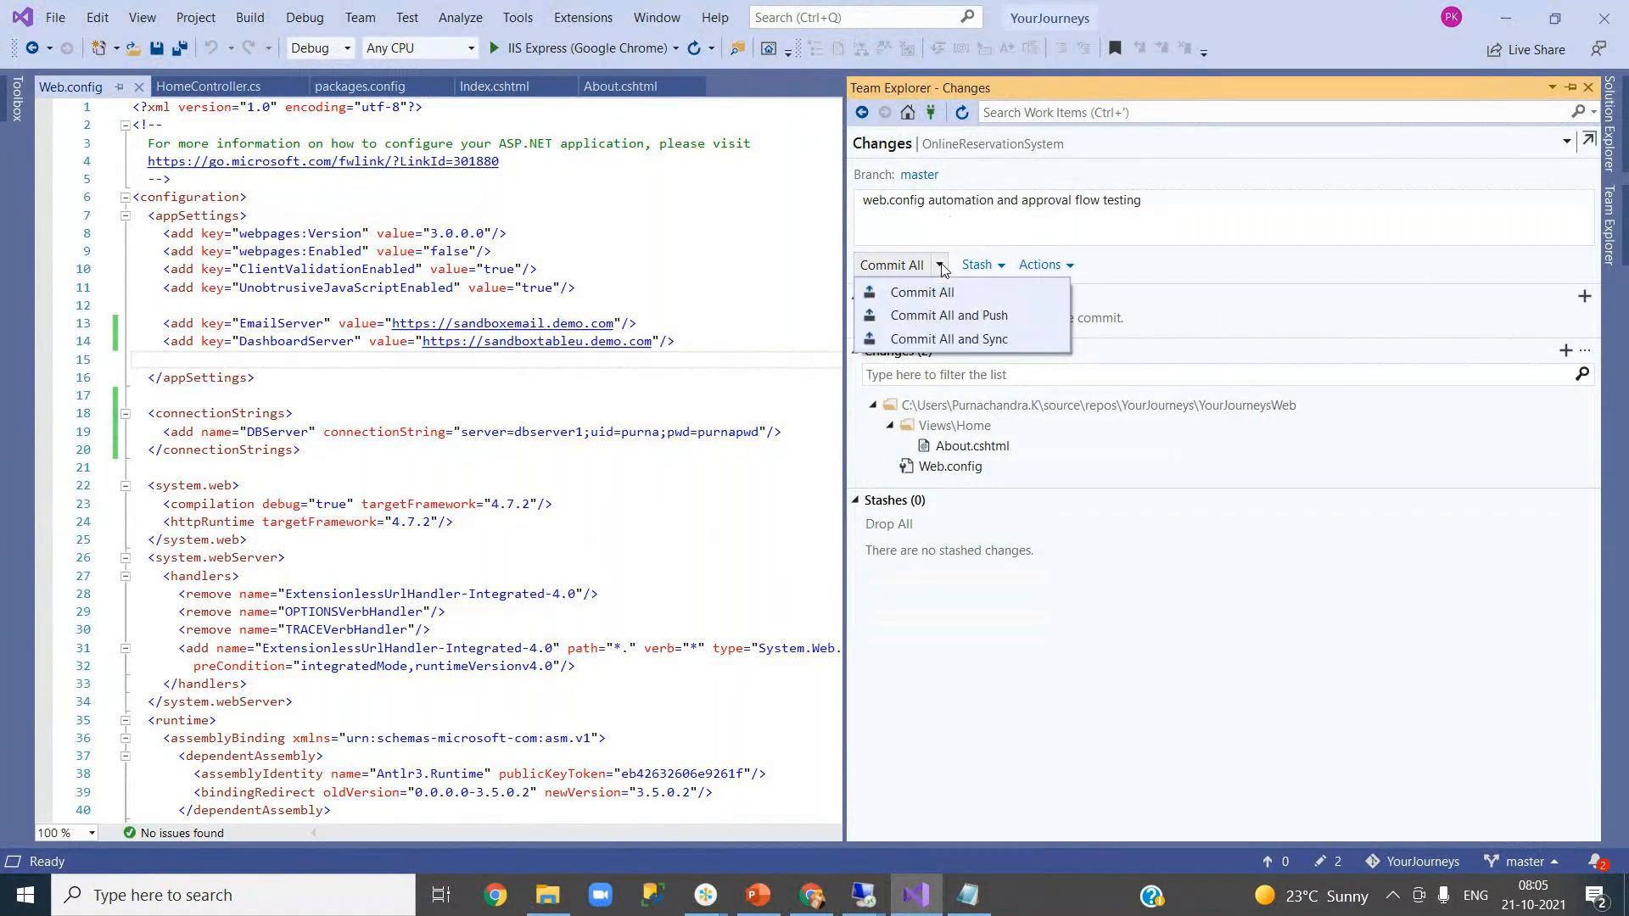
pyautogui.click(959, 313)
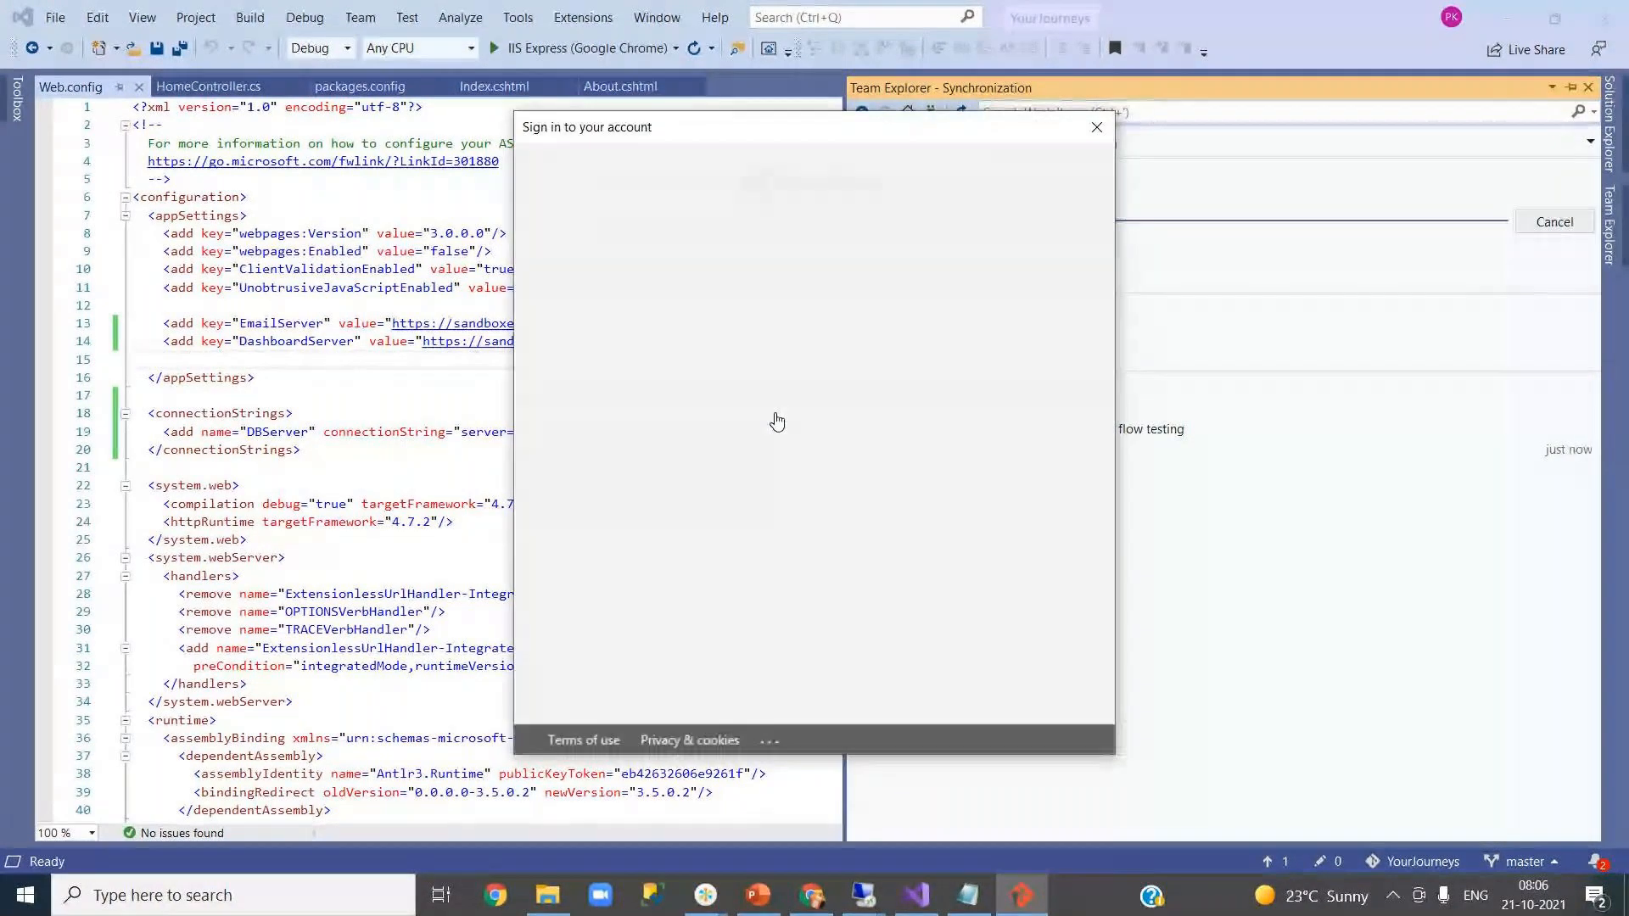
pyautogui.click(723, 396)
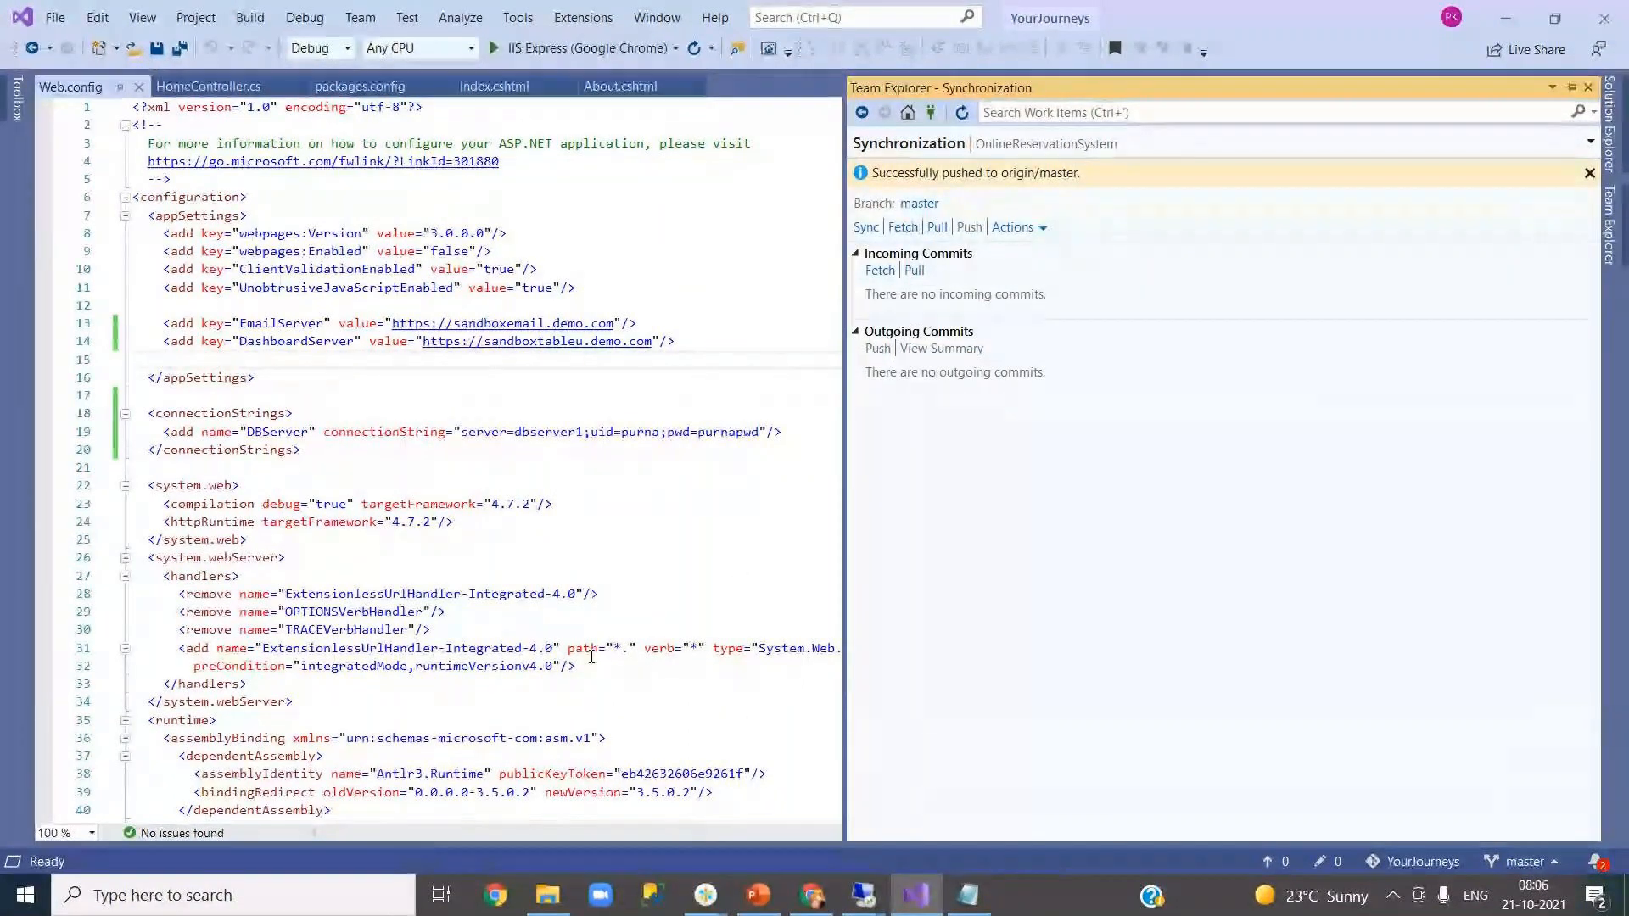
# - Open Agent job 1 of the new CI run #20211021.2 from the pipeline's Runs list
pyautogui.click(812, 895)
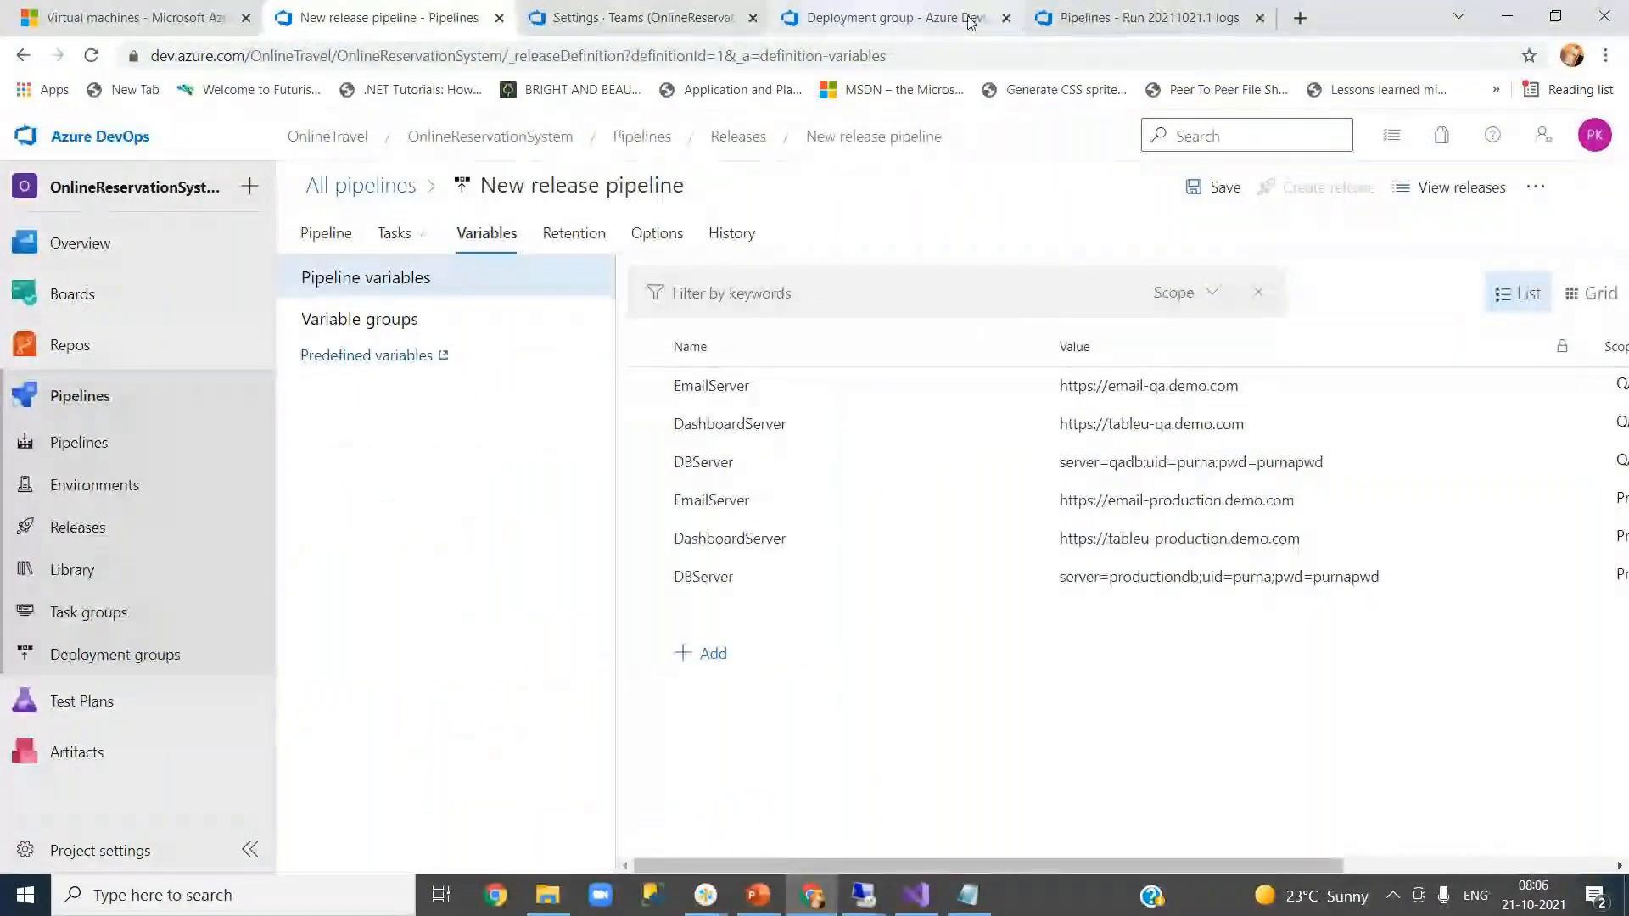
pyautogui.click(1085, 26)
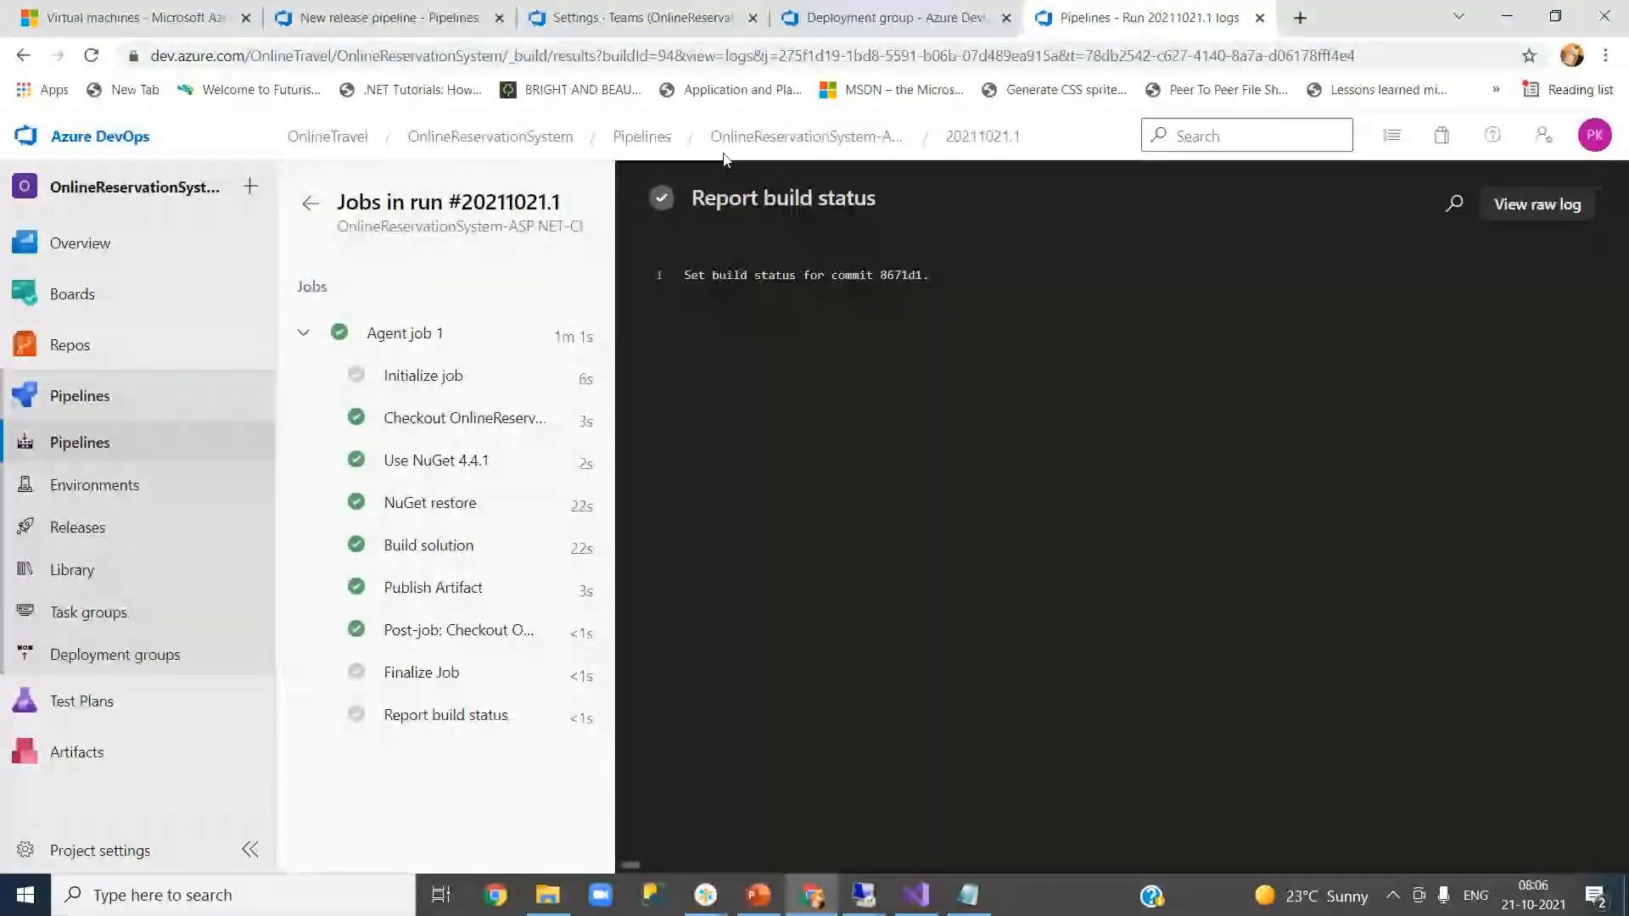
pyautogui.click(784, 141)
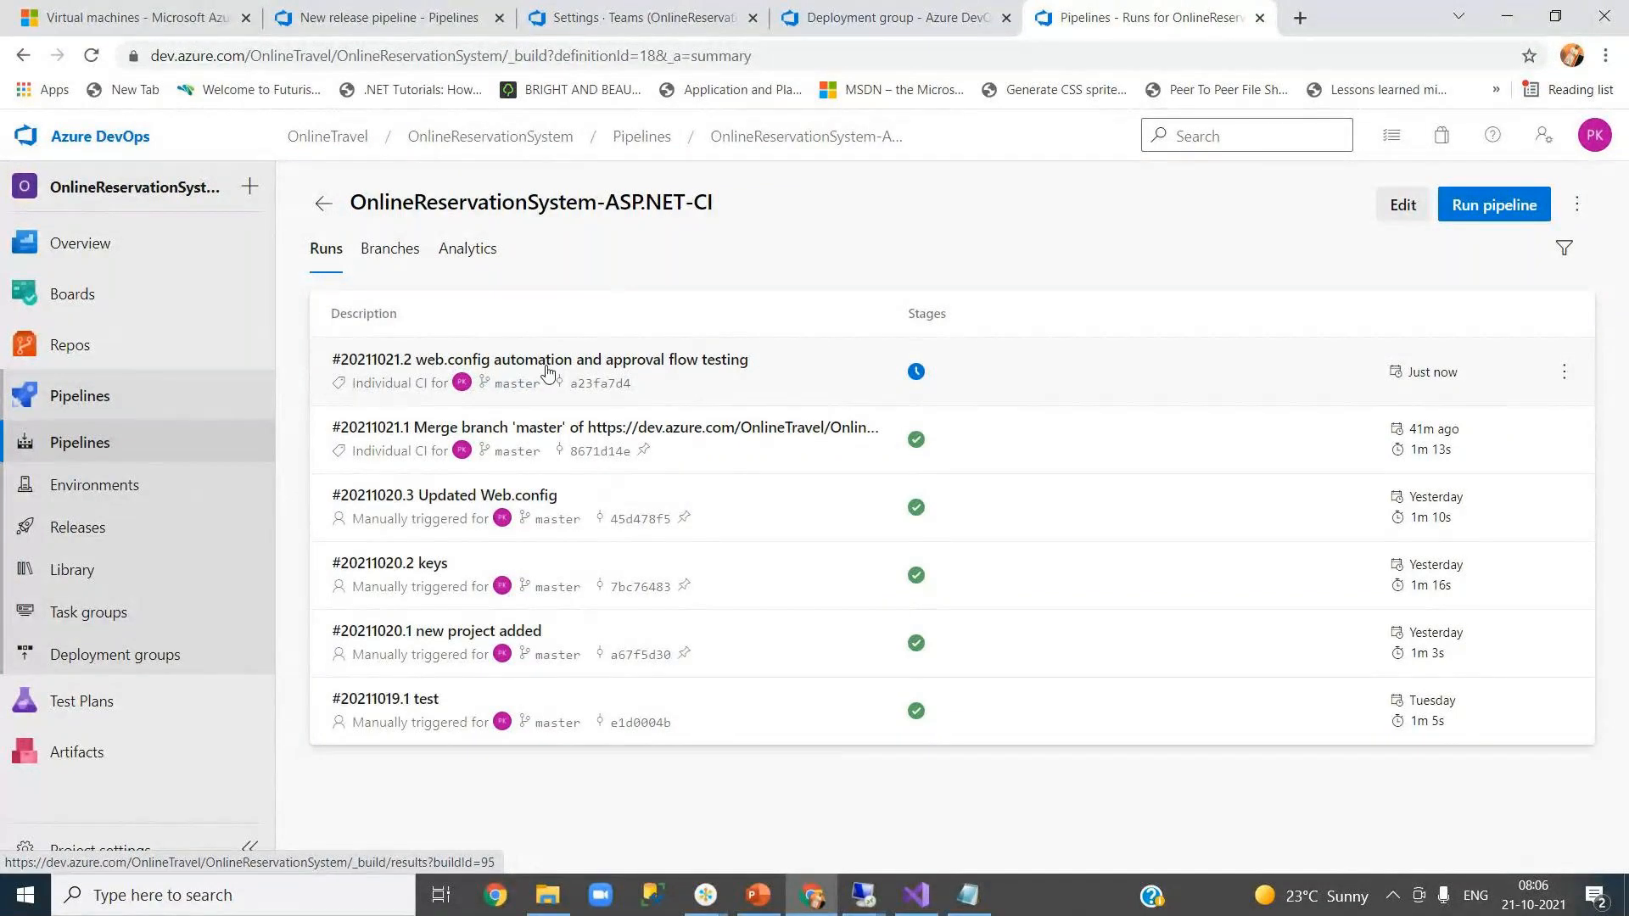
pyautogui.click(949, 378)
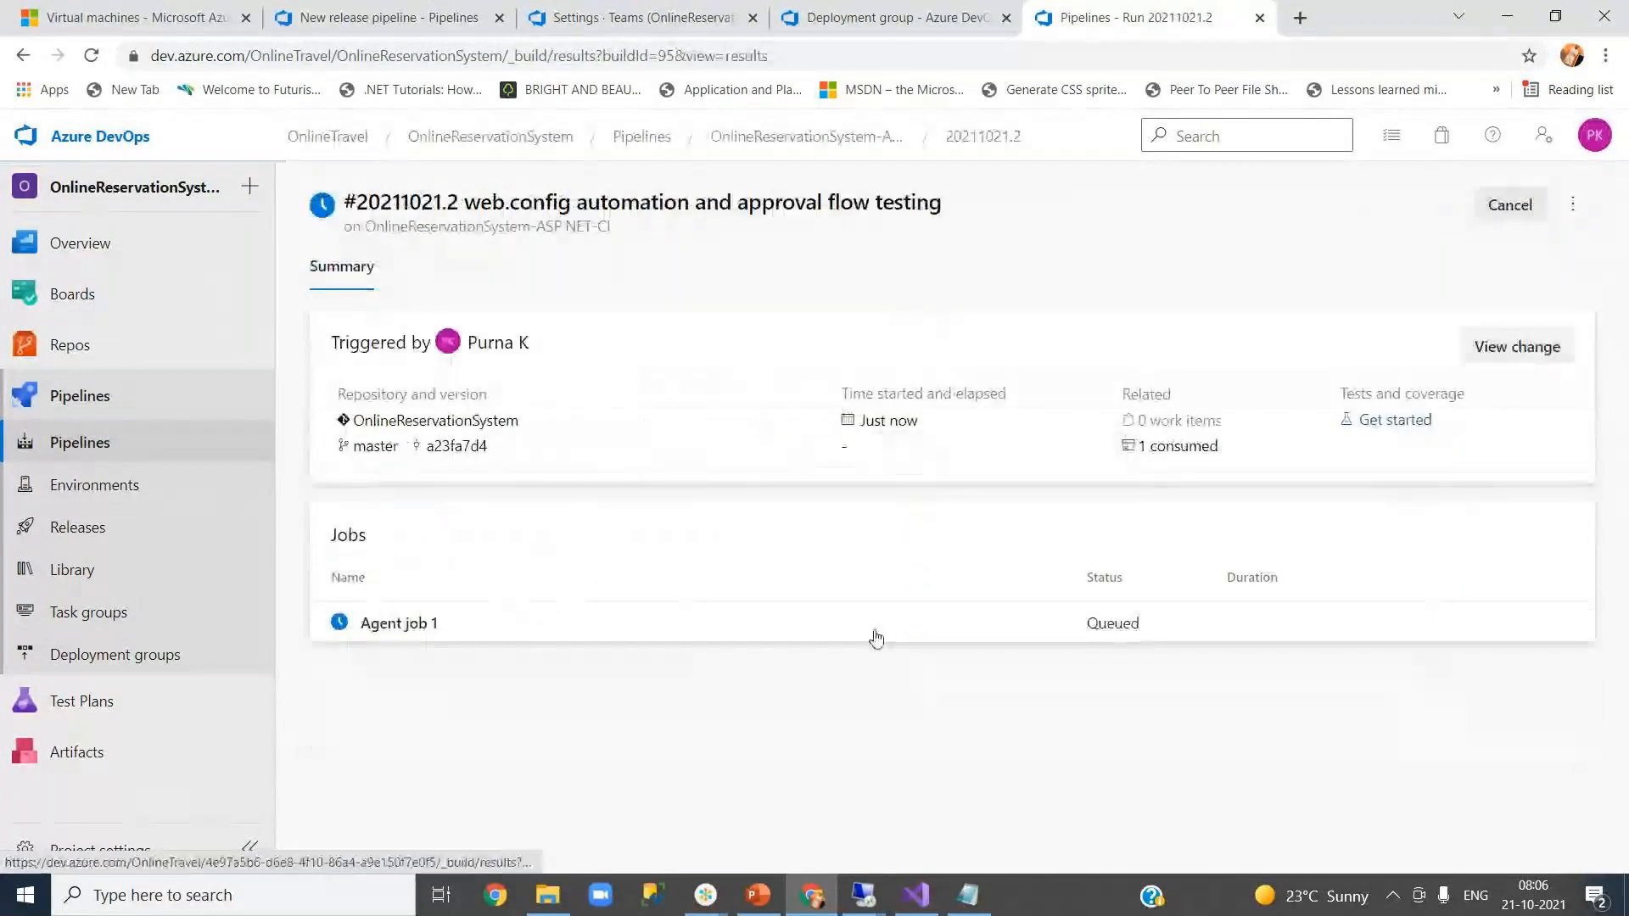
pyautogui.click(934, 636)
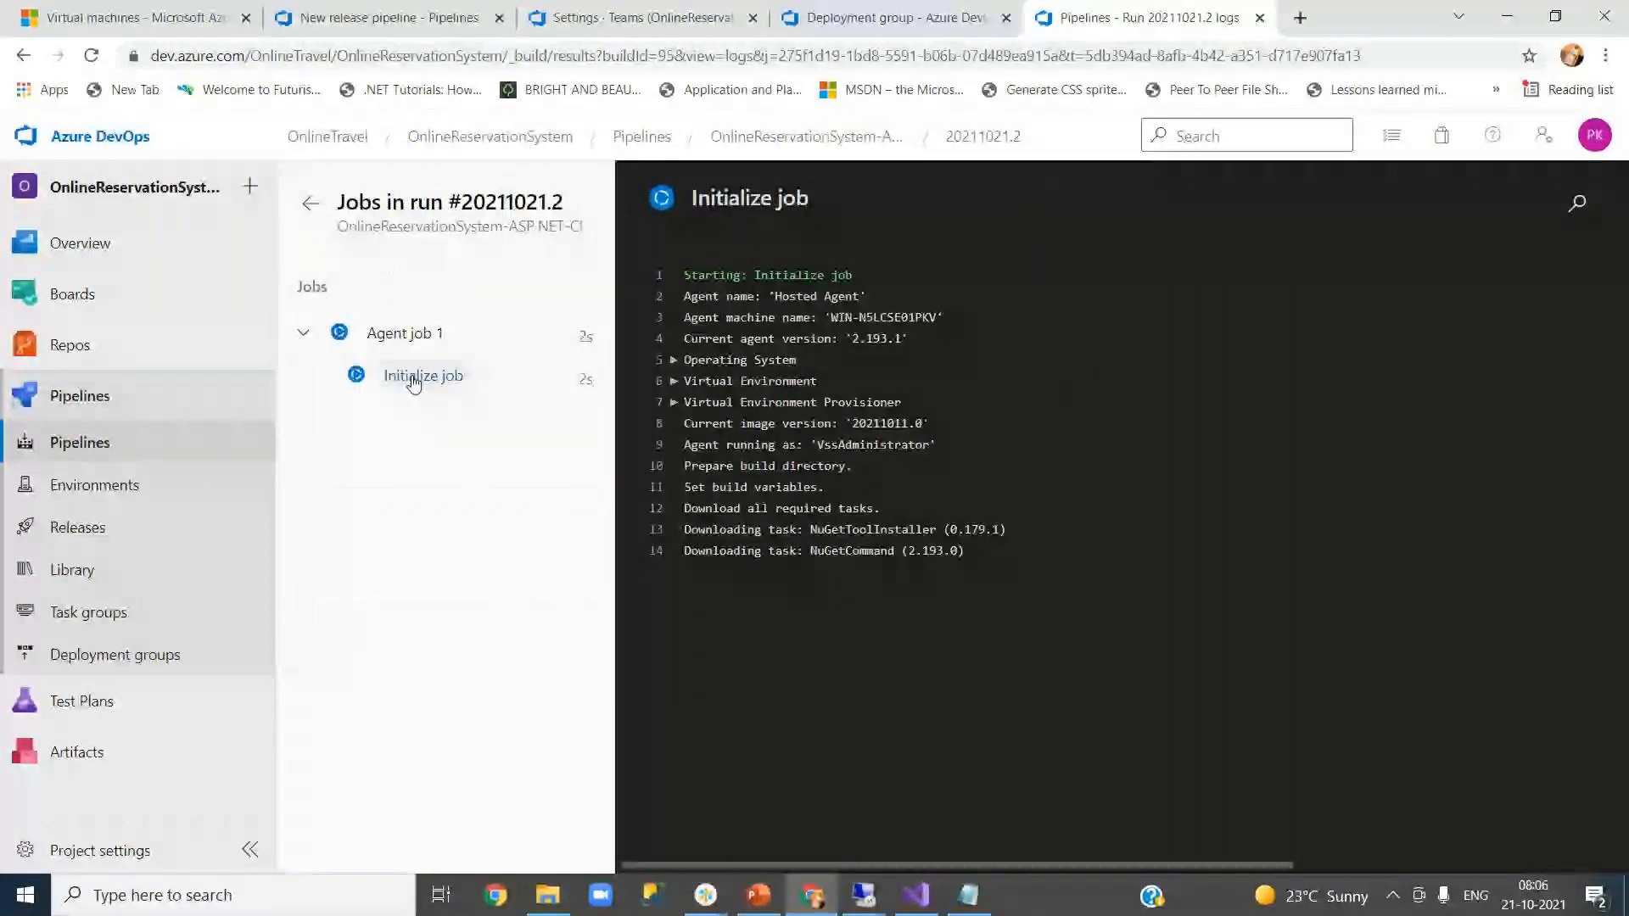
# - Watch Agent job 1 of run #20211021.2 finish successfully in 58s with 1 artifact
pyautogui.click(431, 351)
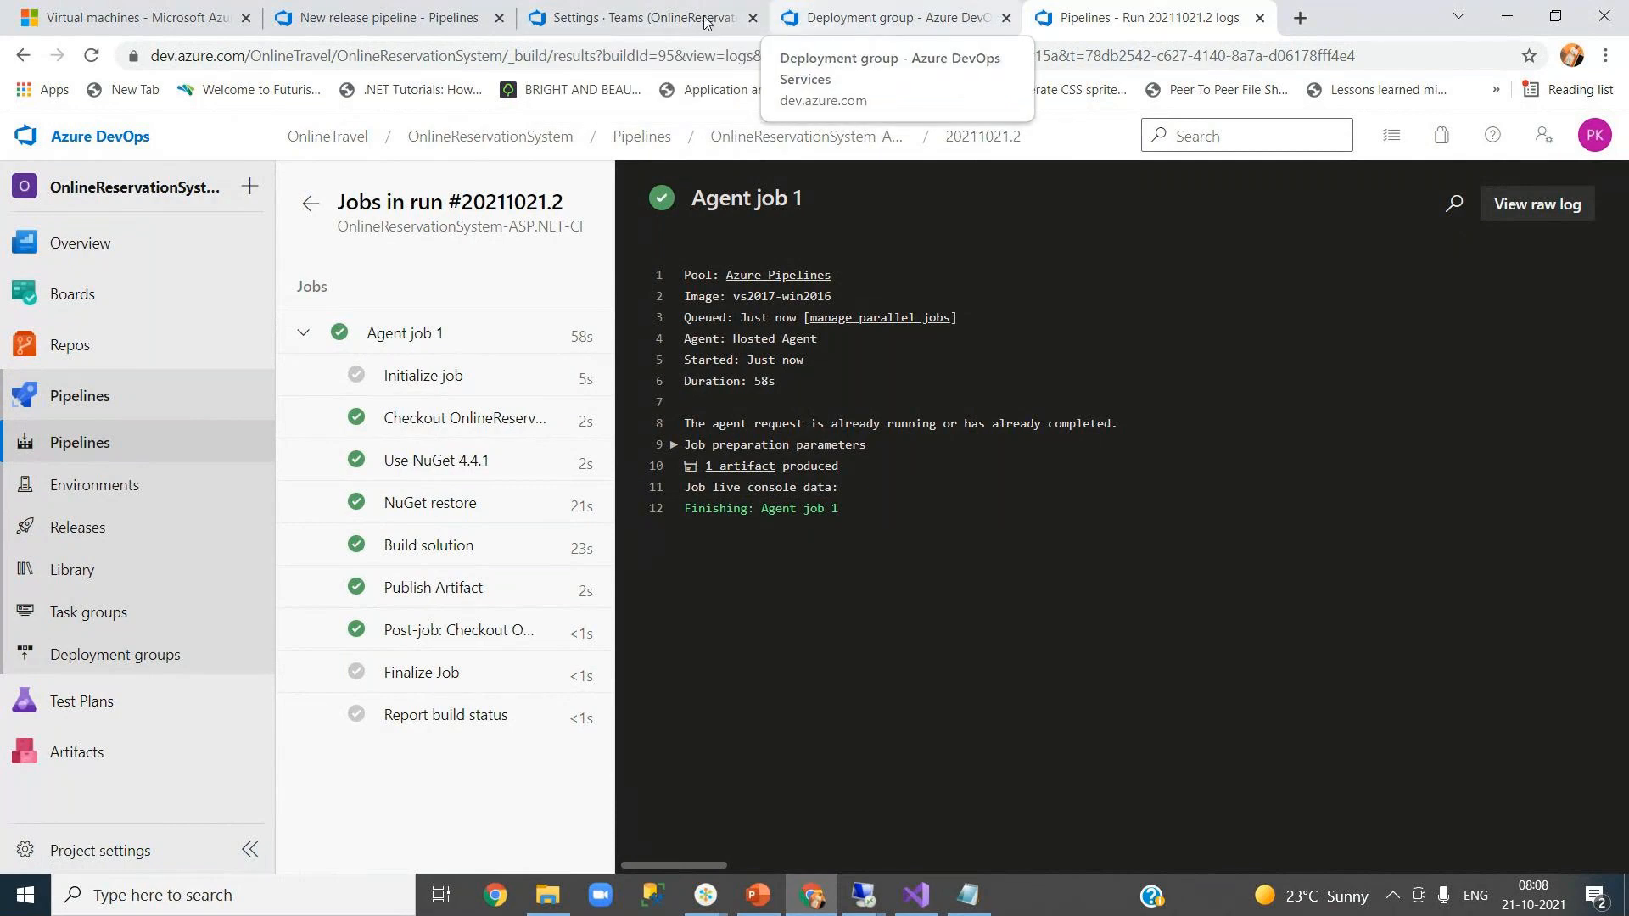
# - Open Releases in a new tab and follow Release-7 until QA succeeds and Production starts
pyautogui.click(382, 17)
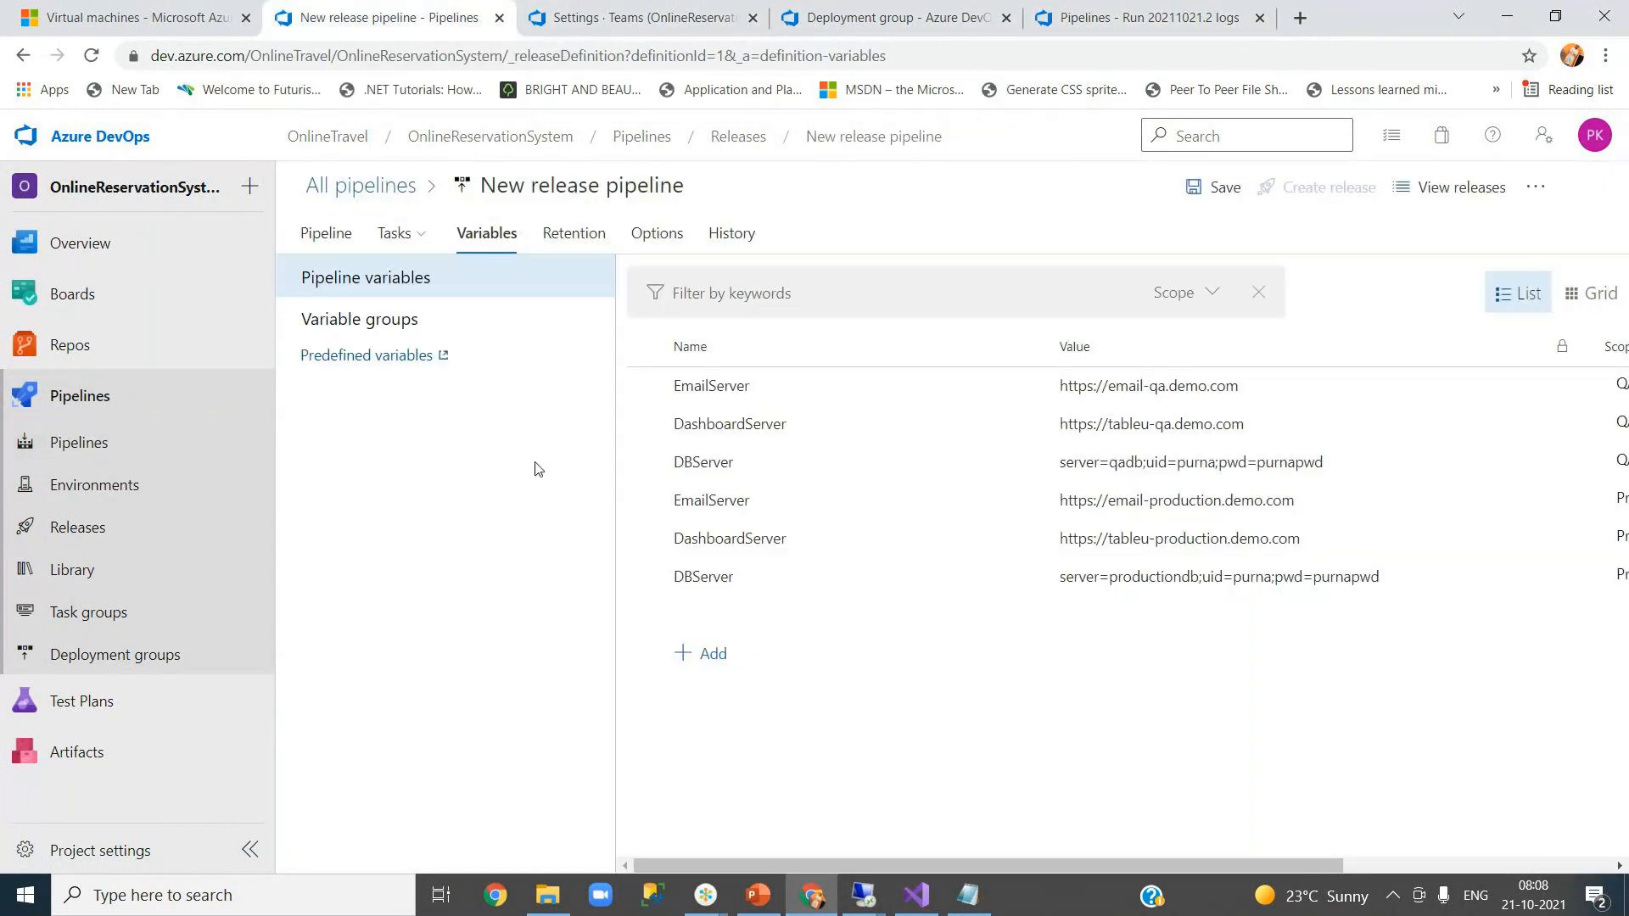
pyautogui.rightClick(739, 146)
pyautogui.click(778, 154)
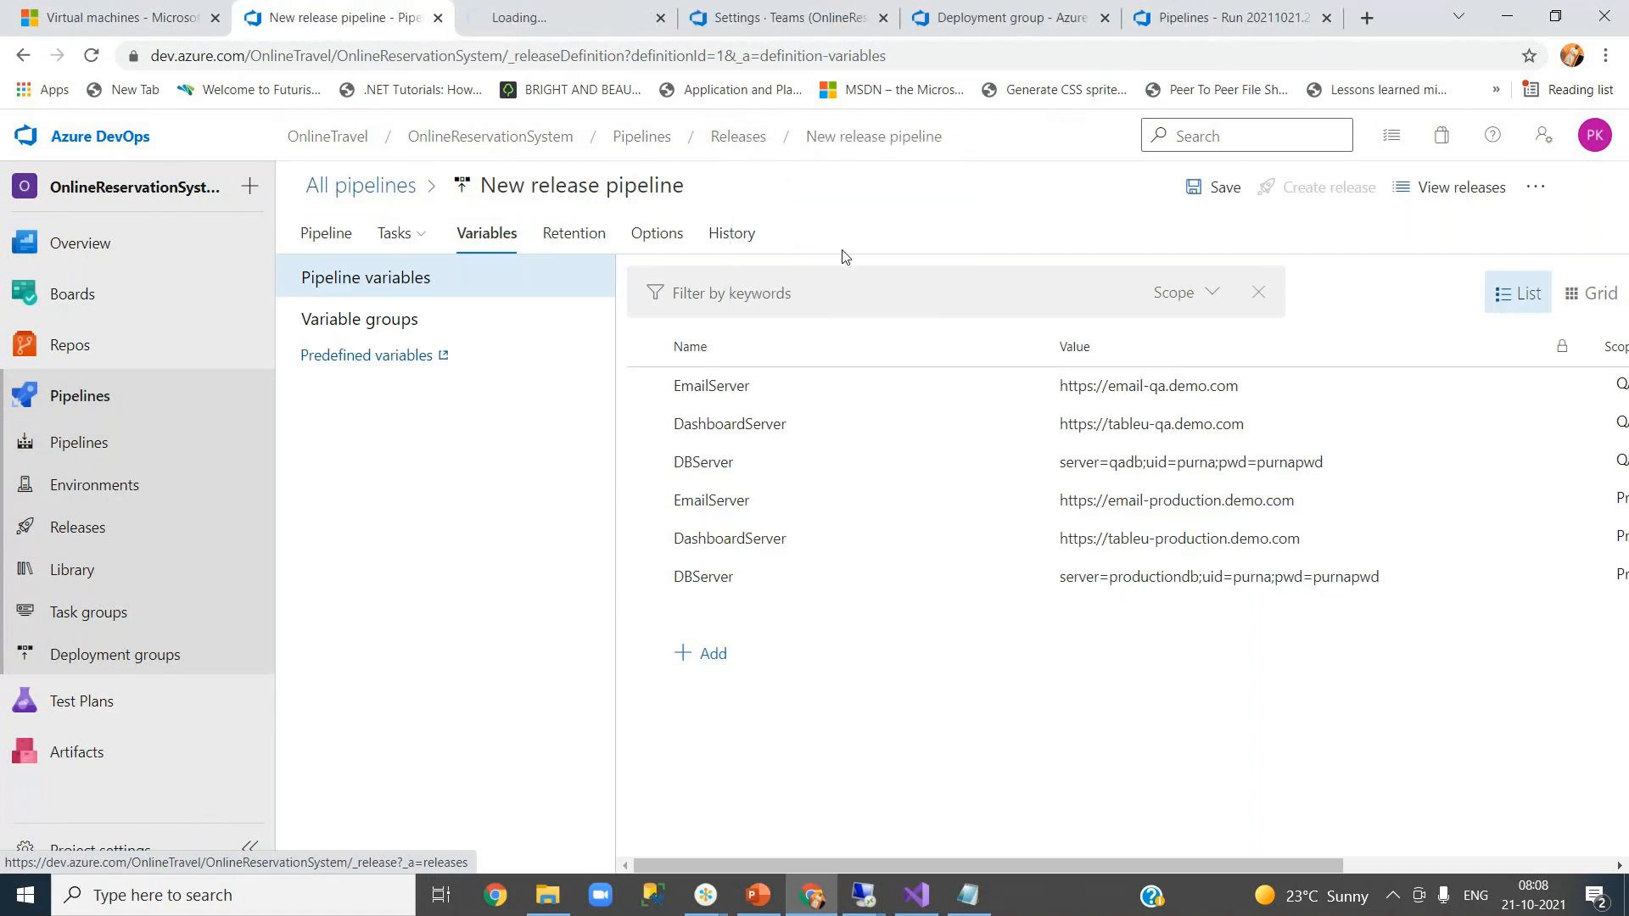
pyautogui.hotkey('ctrl', 'Tab')
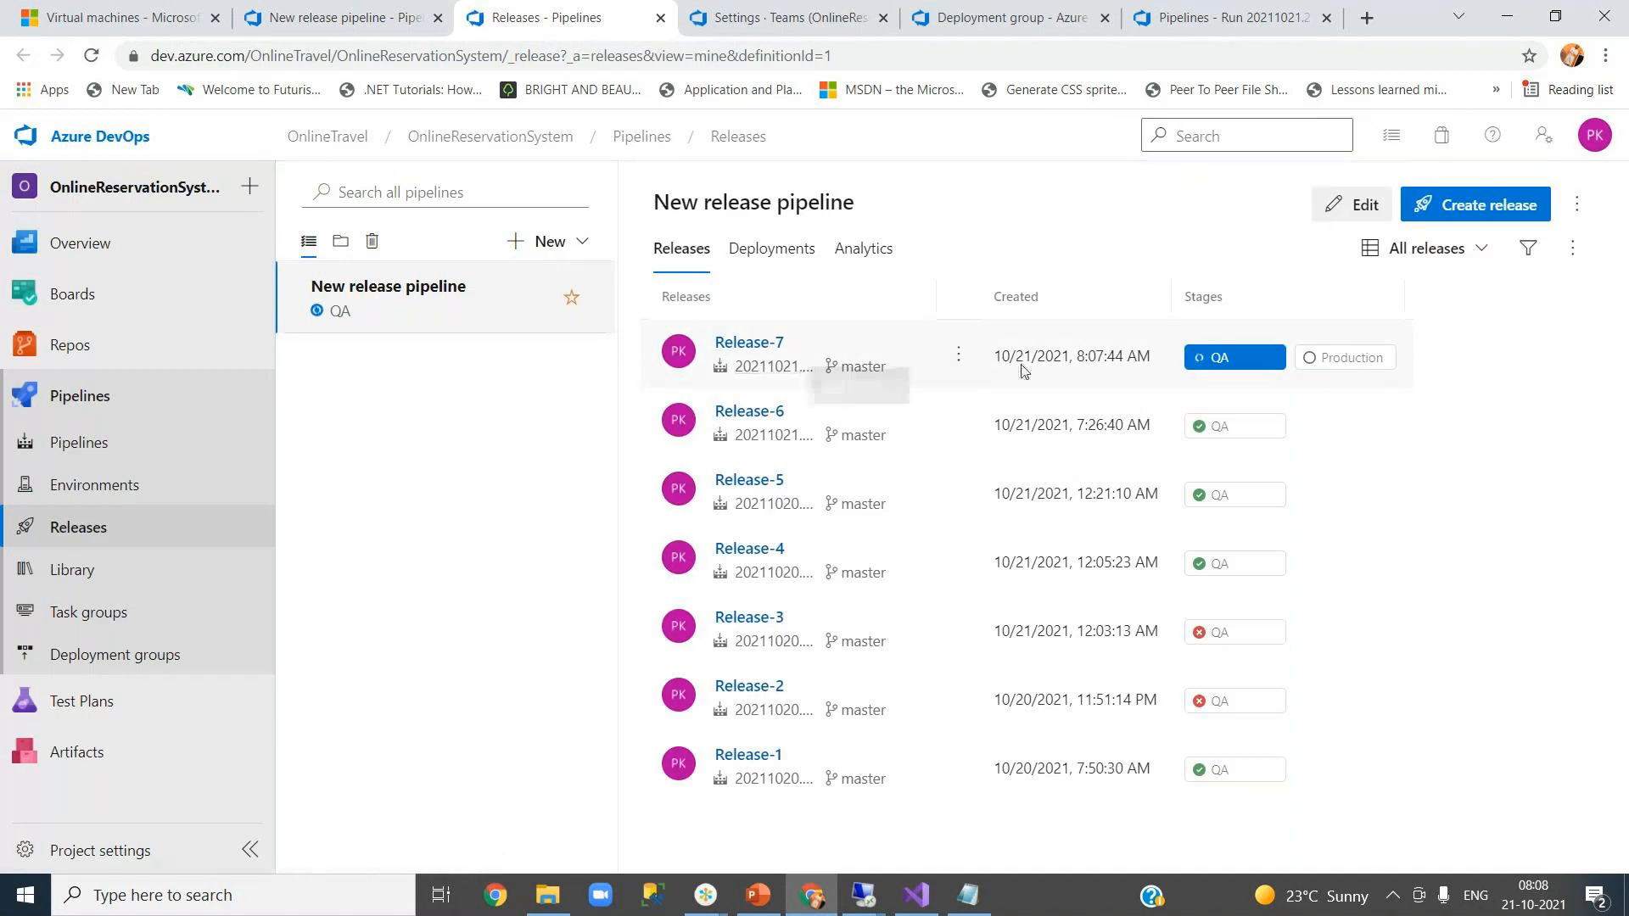
pyautogui.click(1223, 357)
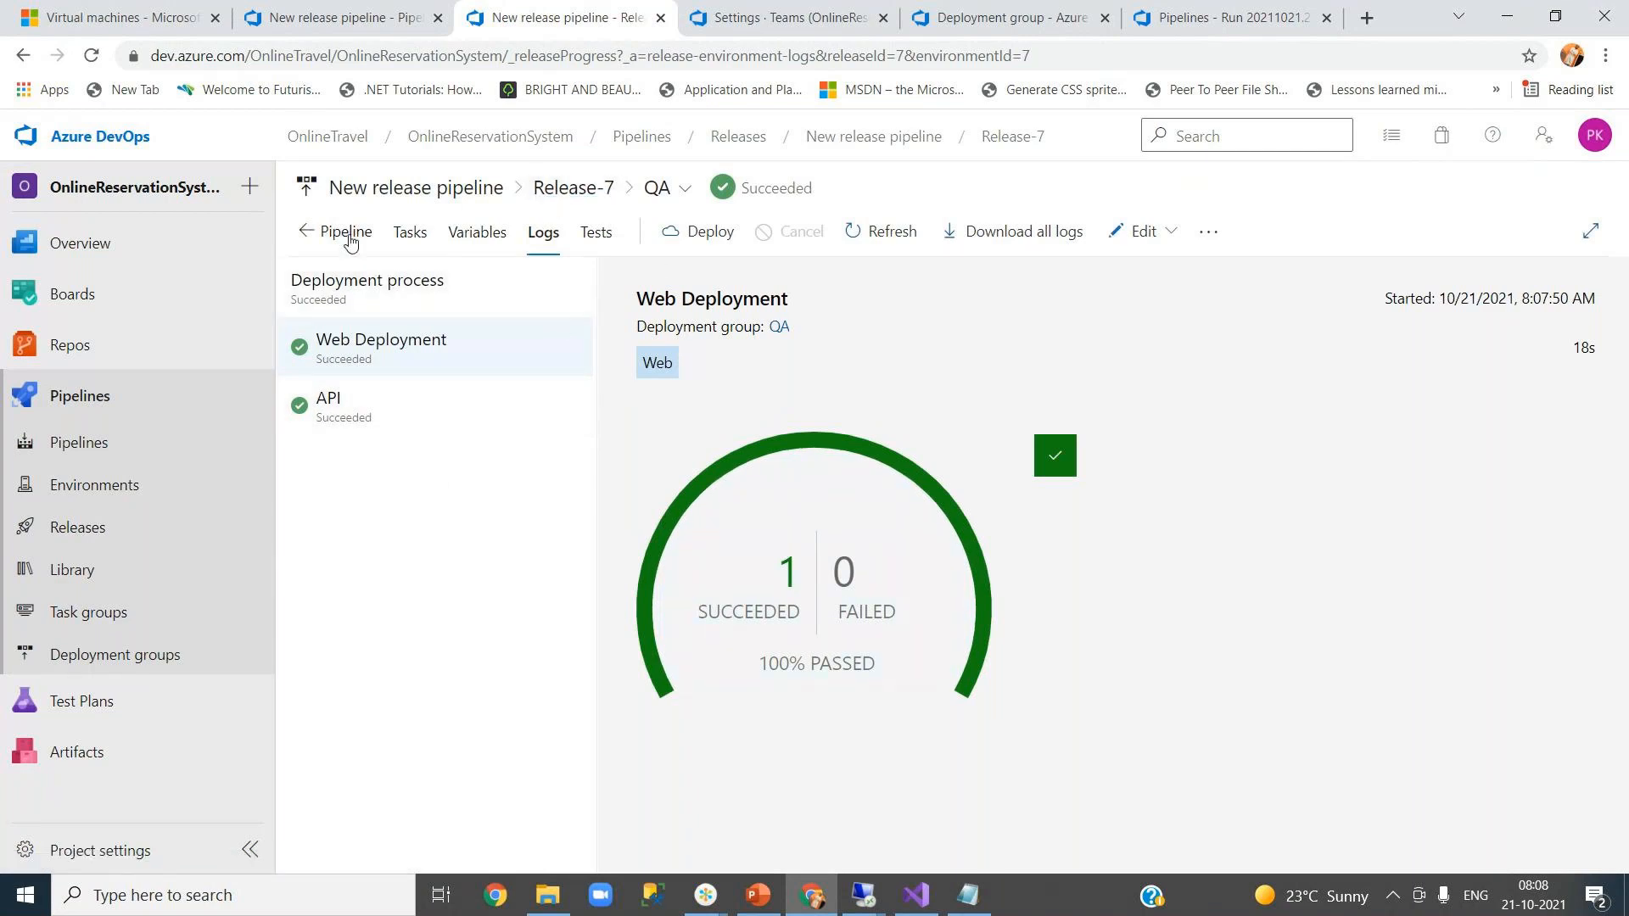
pyautogui.click(590, 190)
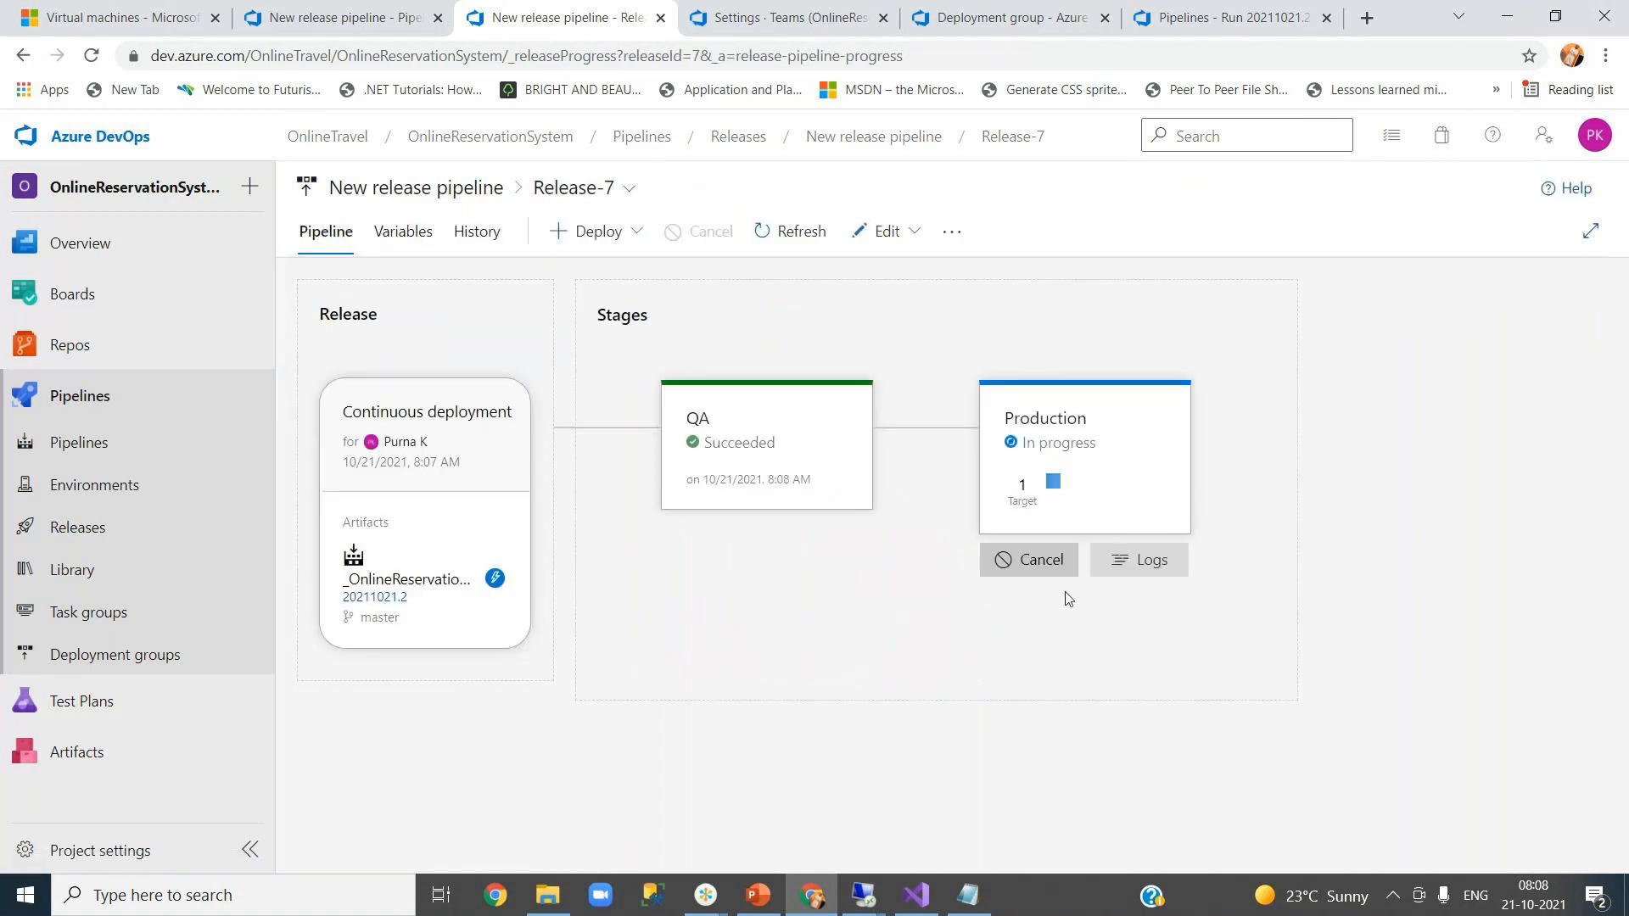
pyautogui.moveTo(1131, 496)
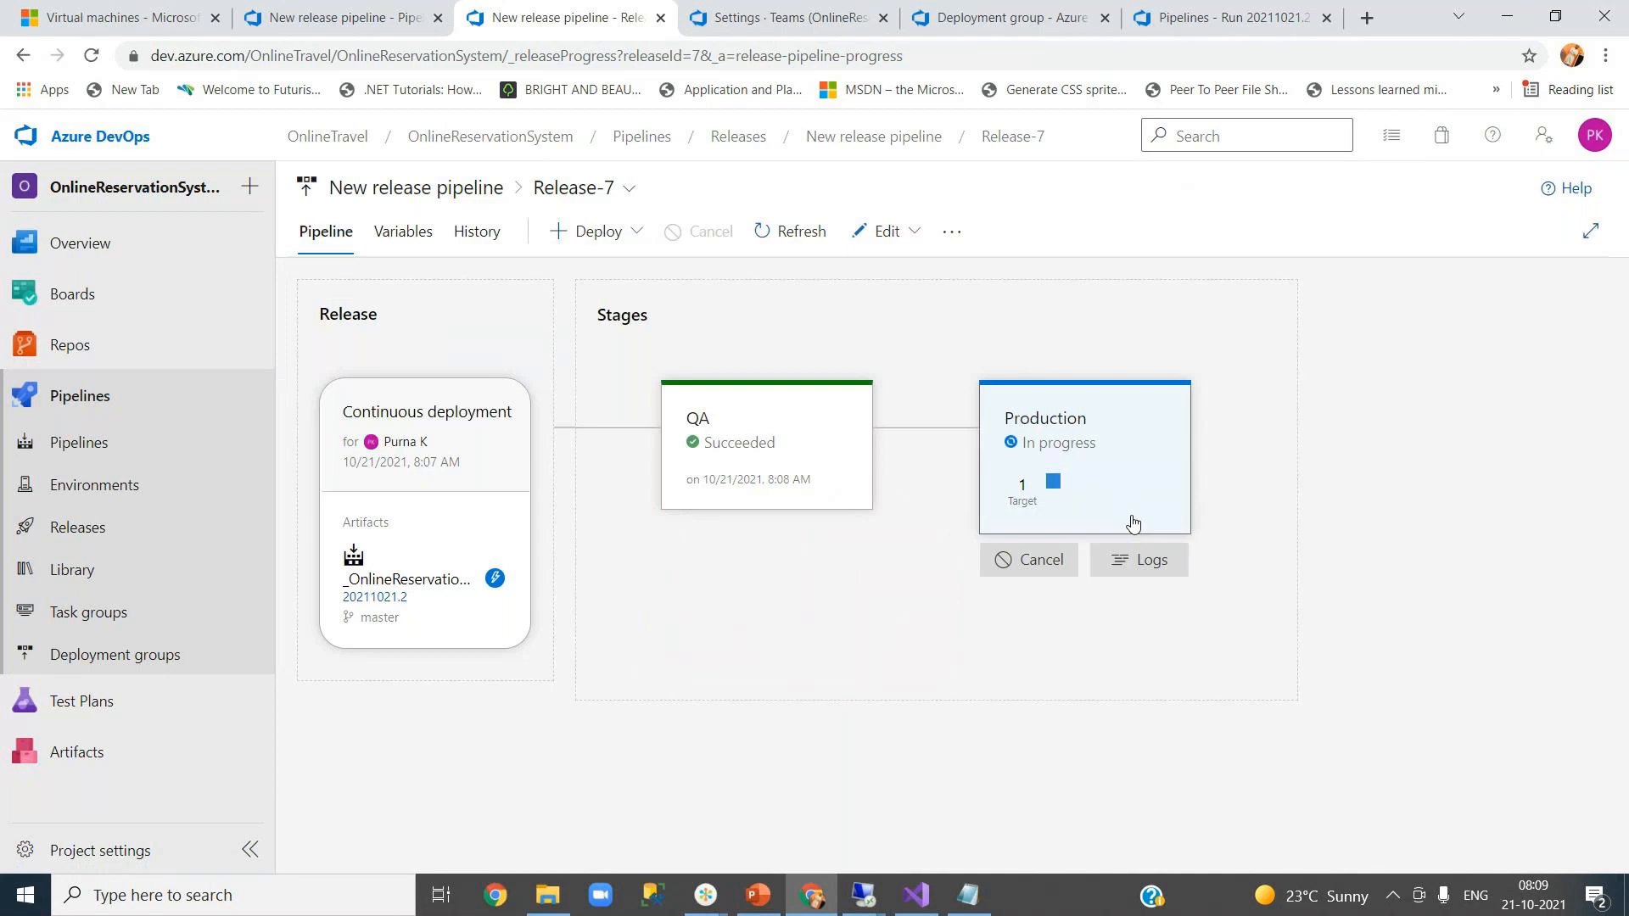
# - Watch Release-7's Production stage details until artifact 20211021.2 deploys successfully
pyautogui.click(1132, 524)
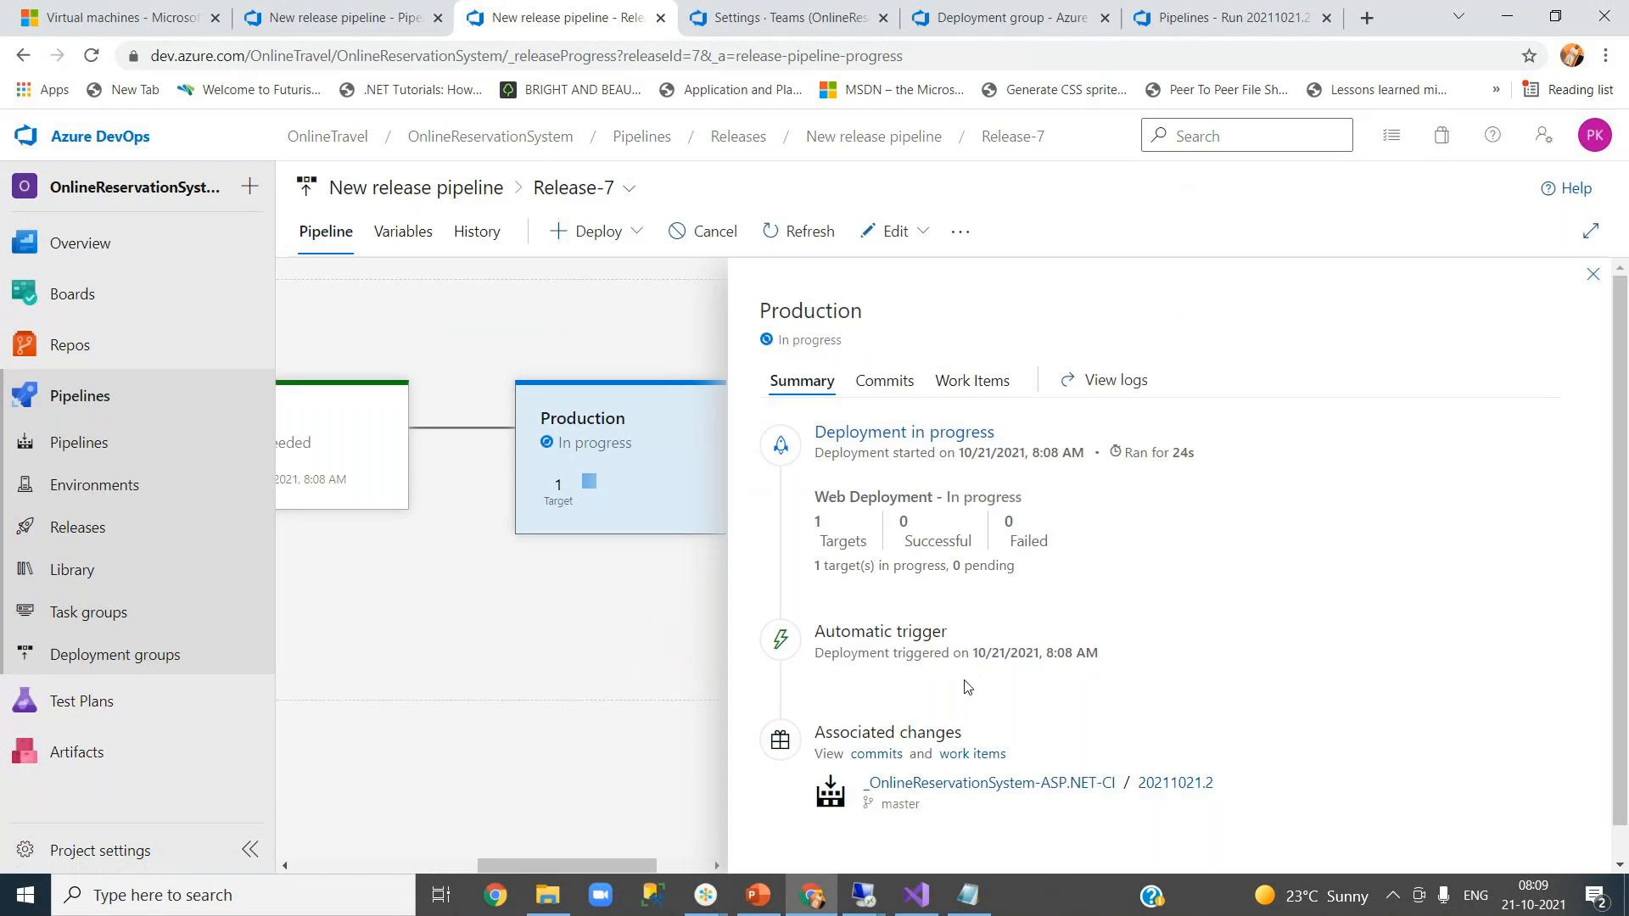
pyautogui.scroll(-1, 965, 683)
pyautogui.scroll(-1, 963, 687)
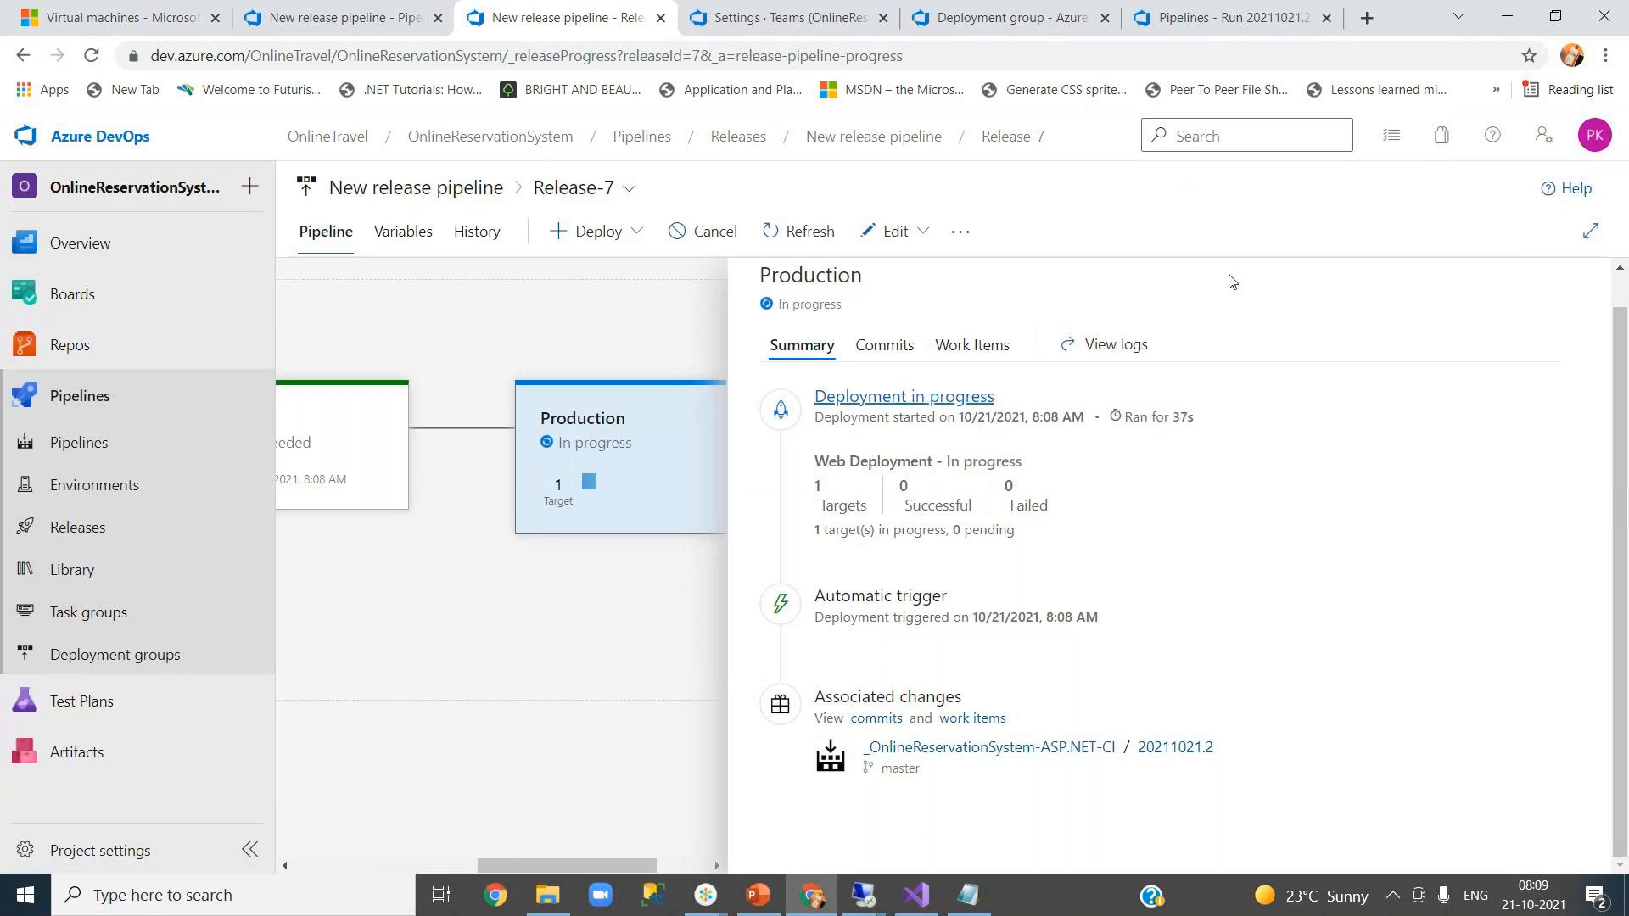
pyautogui.click(1593, 234)
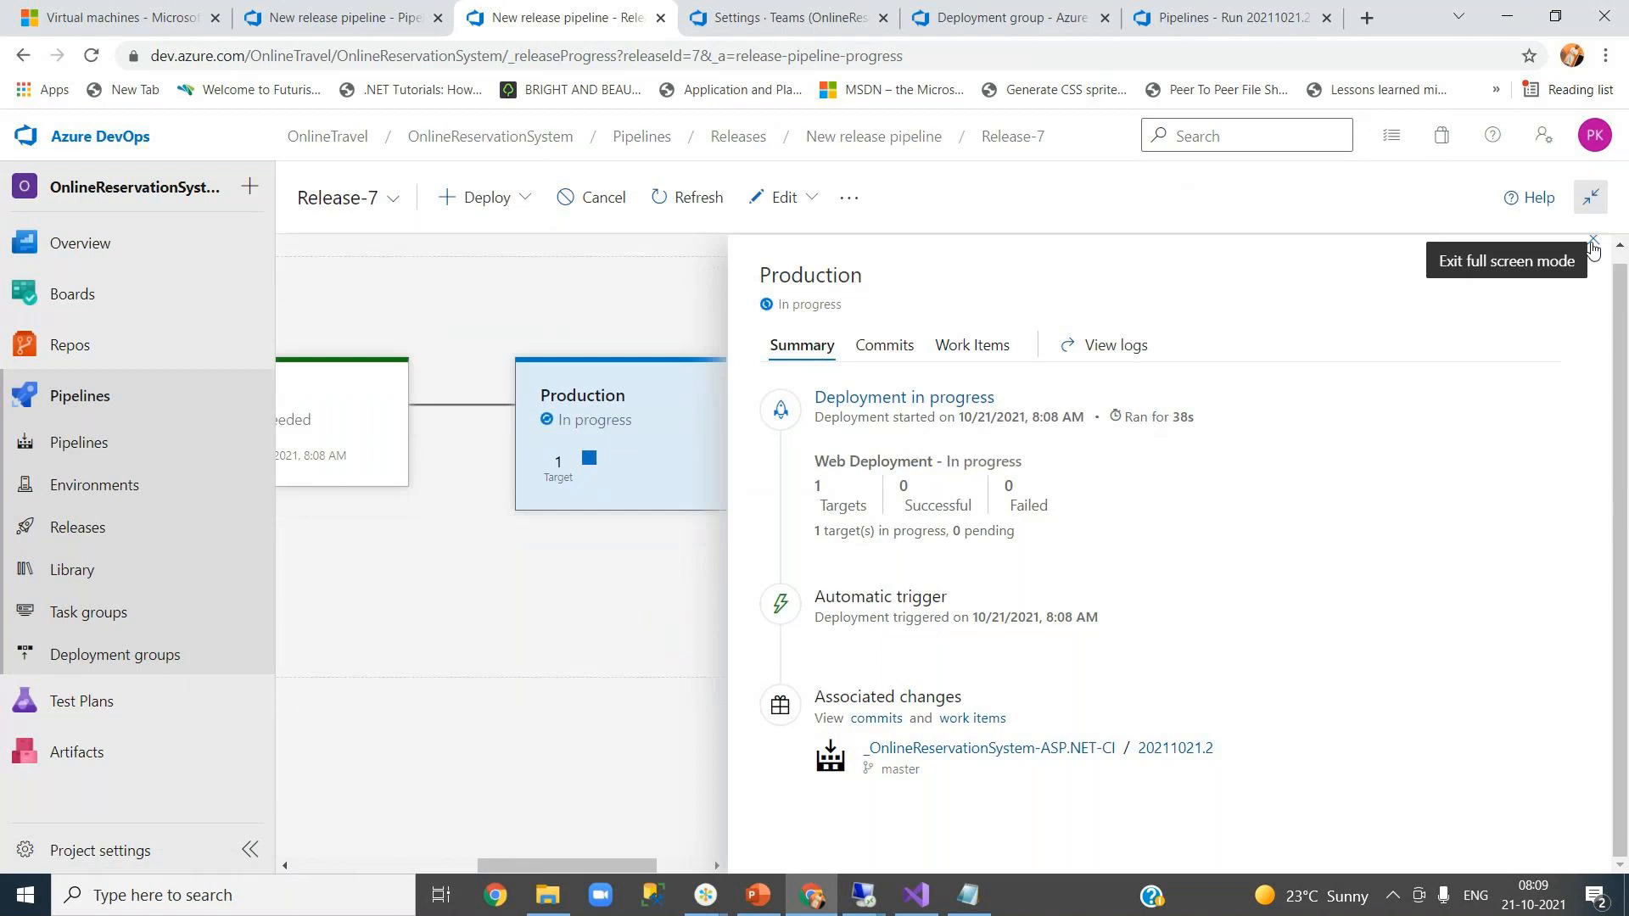
pyautogui.click(1593, 246)
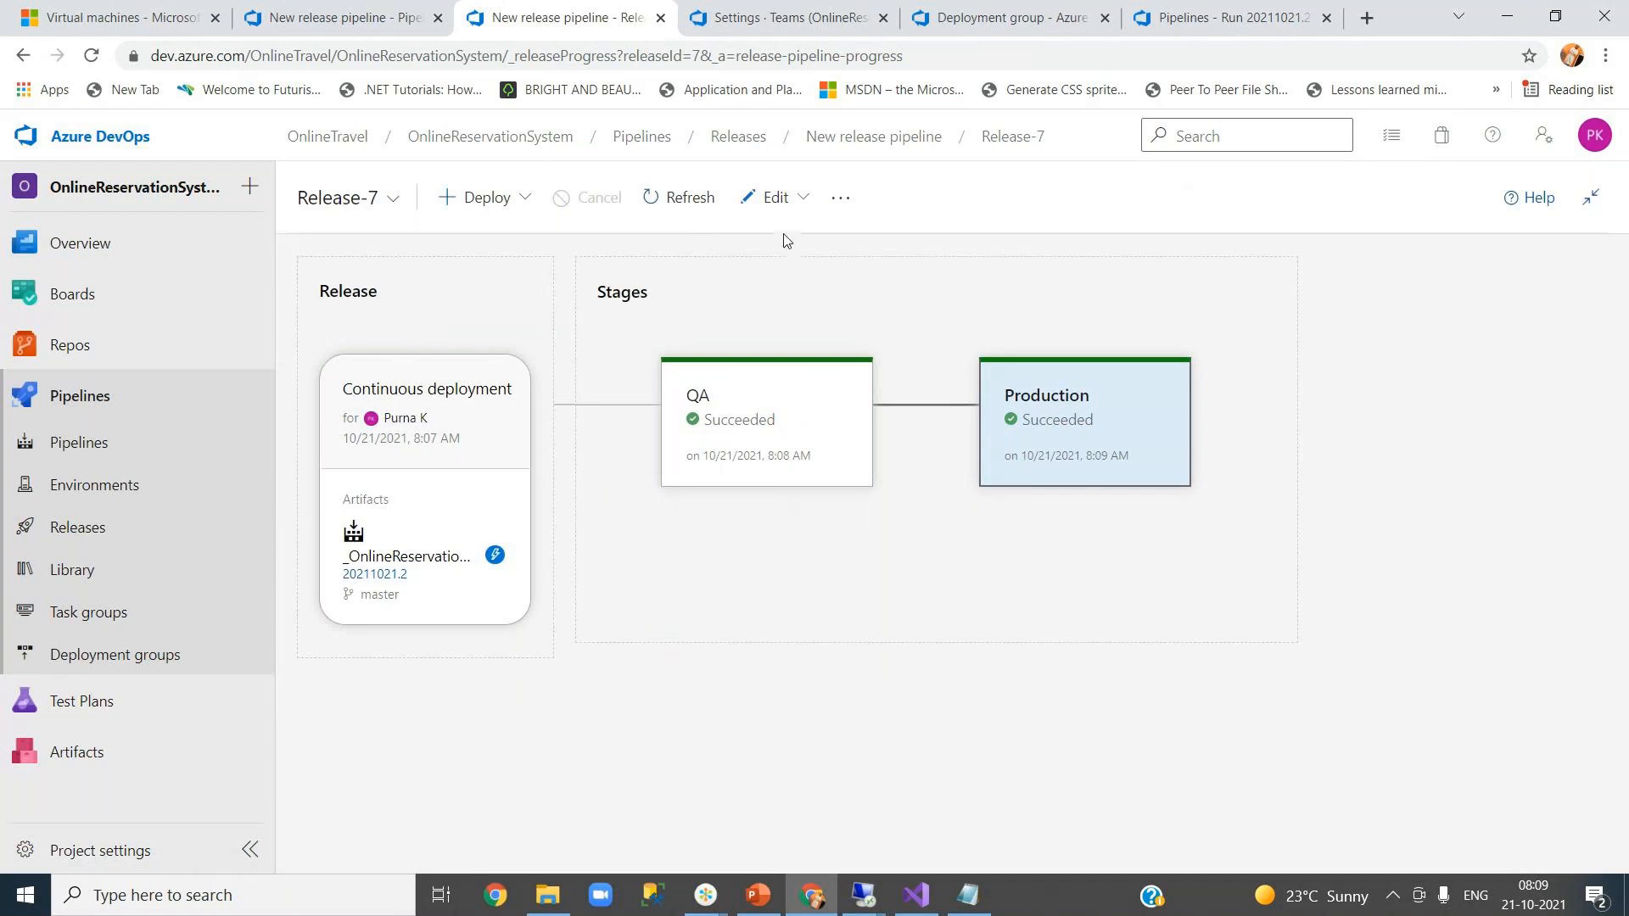
# - Edit the release pipeline and review the Production stage's pre-deployment conditions panel
pyautogui.click(789, 204)
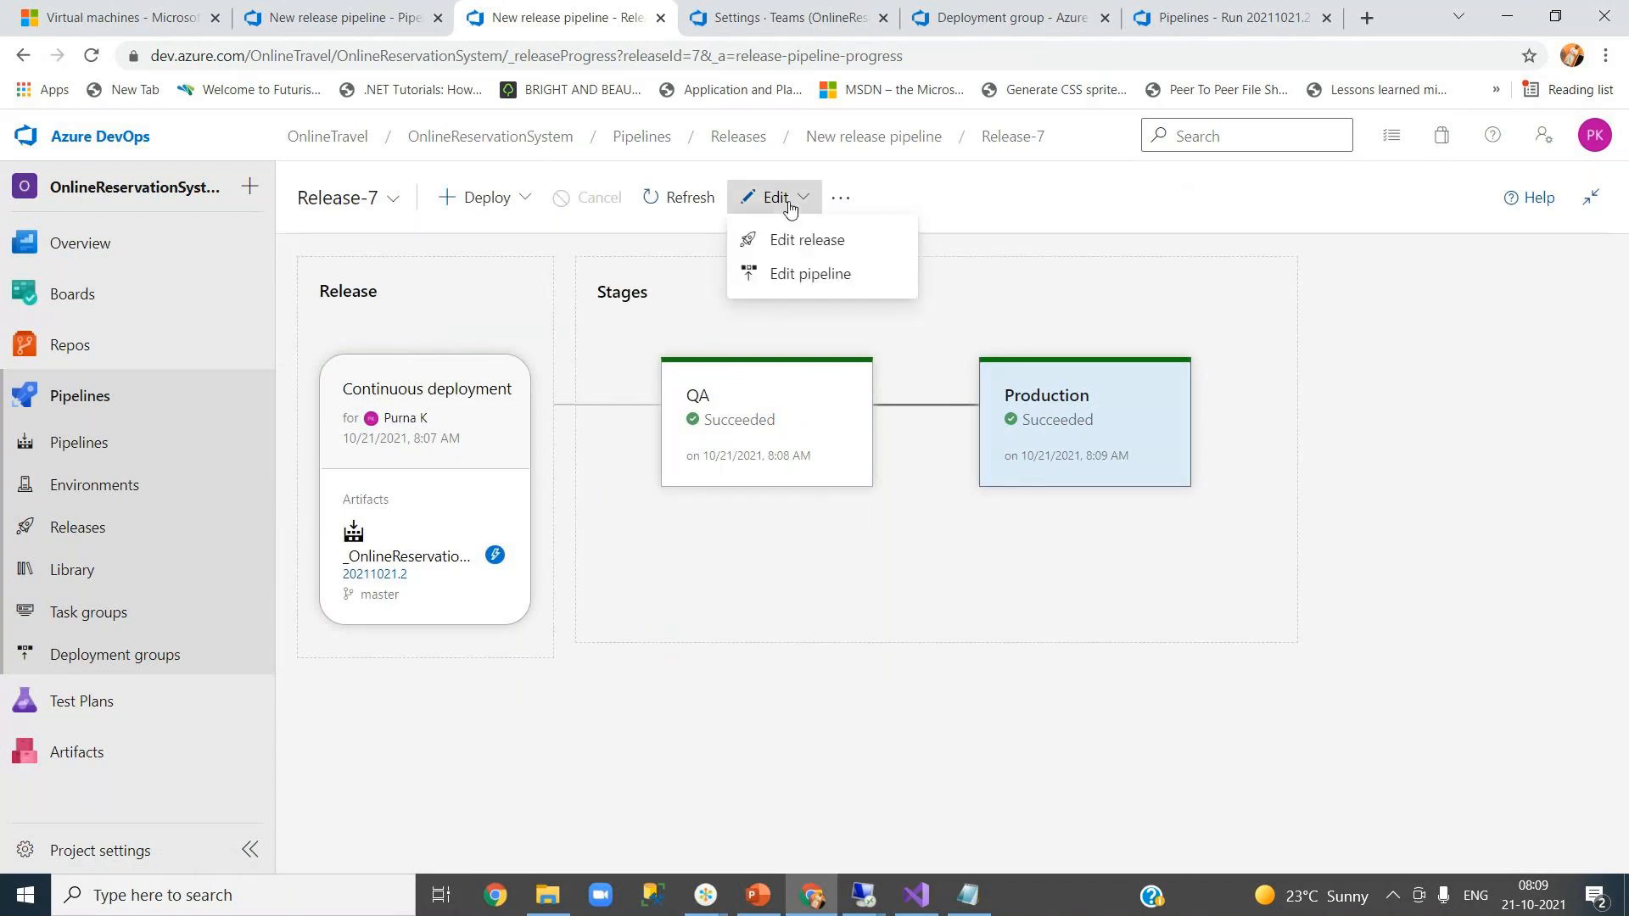
pyautogui.click(811, 273)
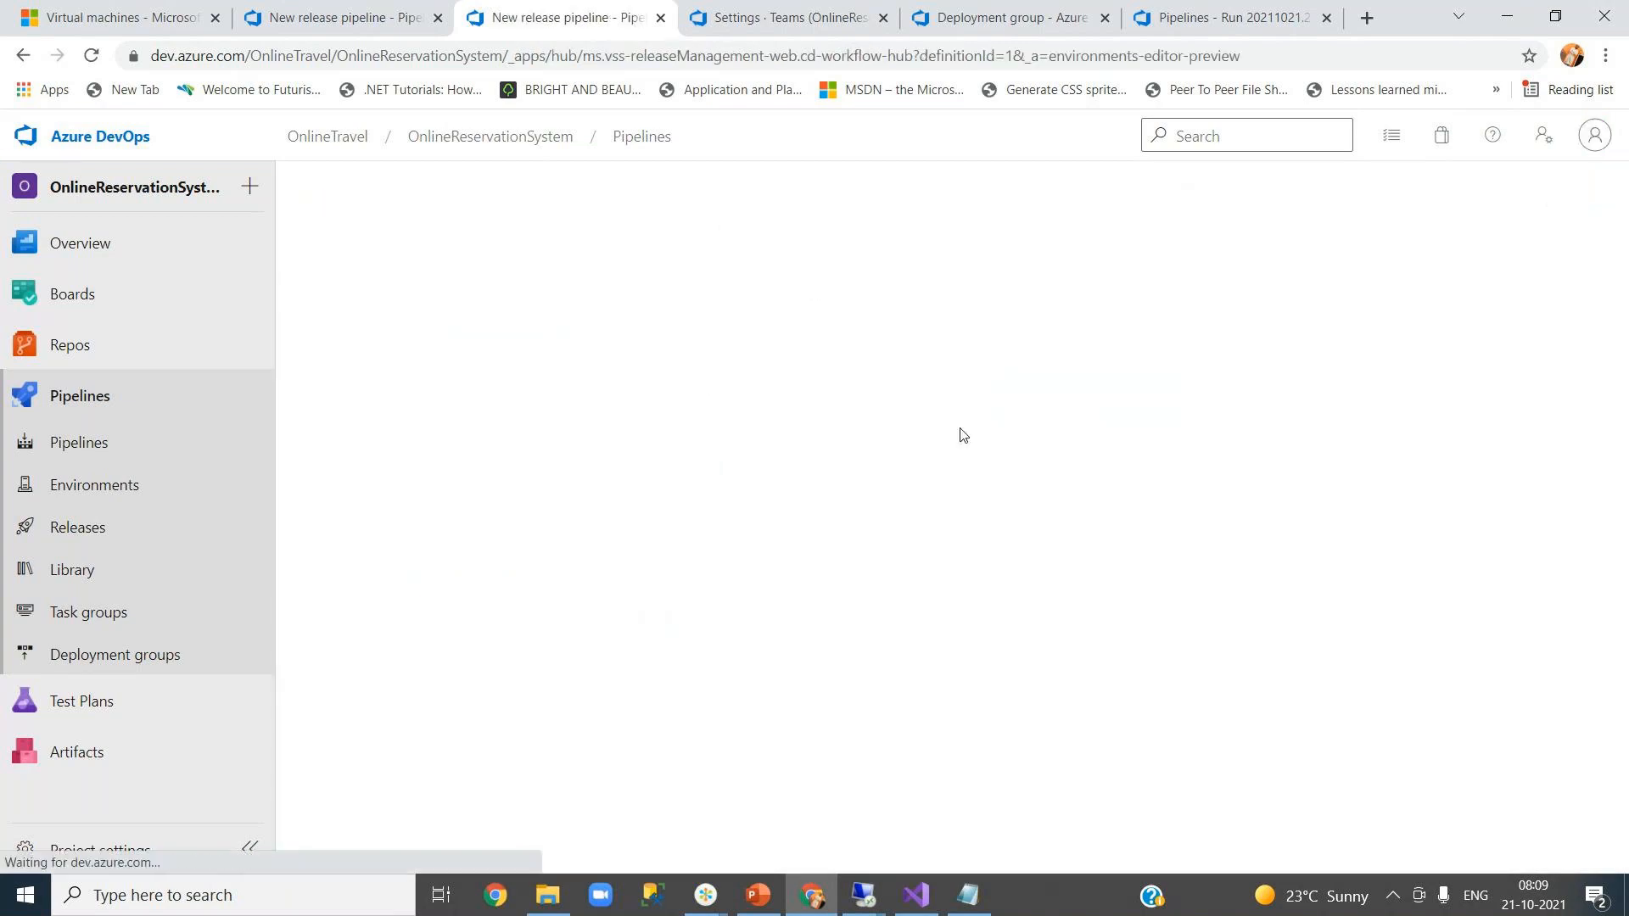
pyautogui.click(984, 455)
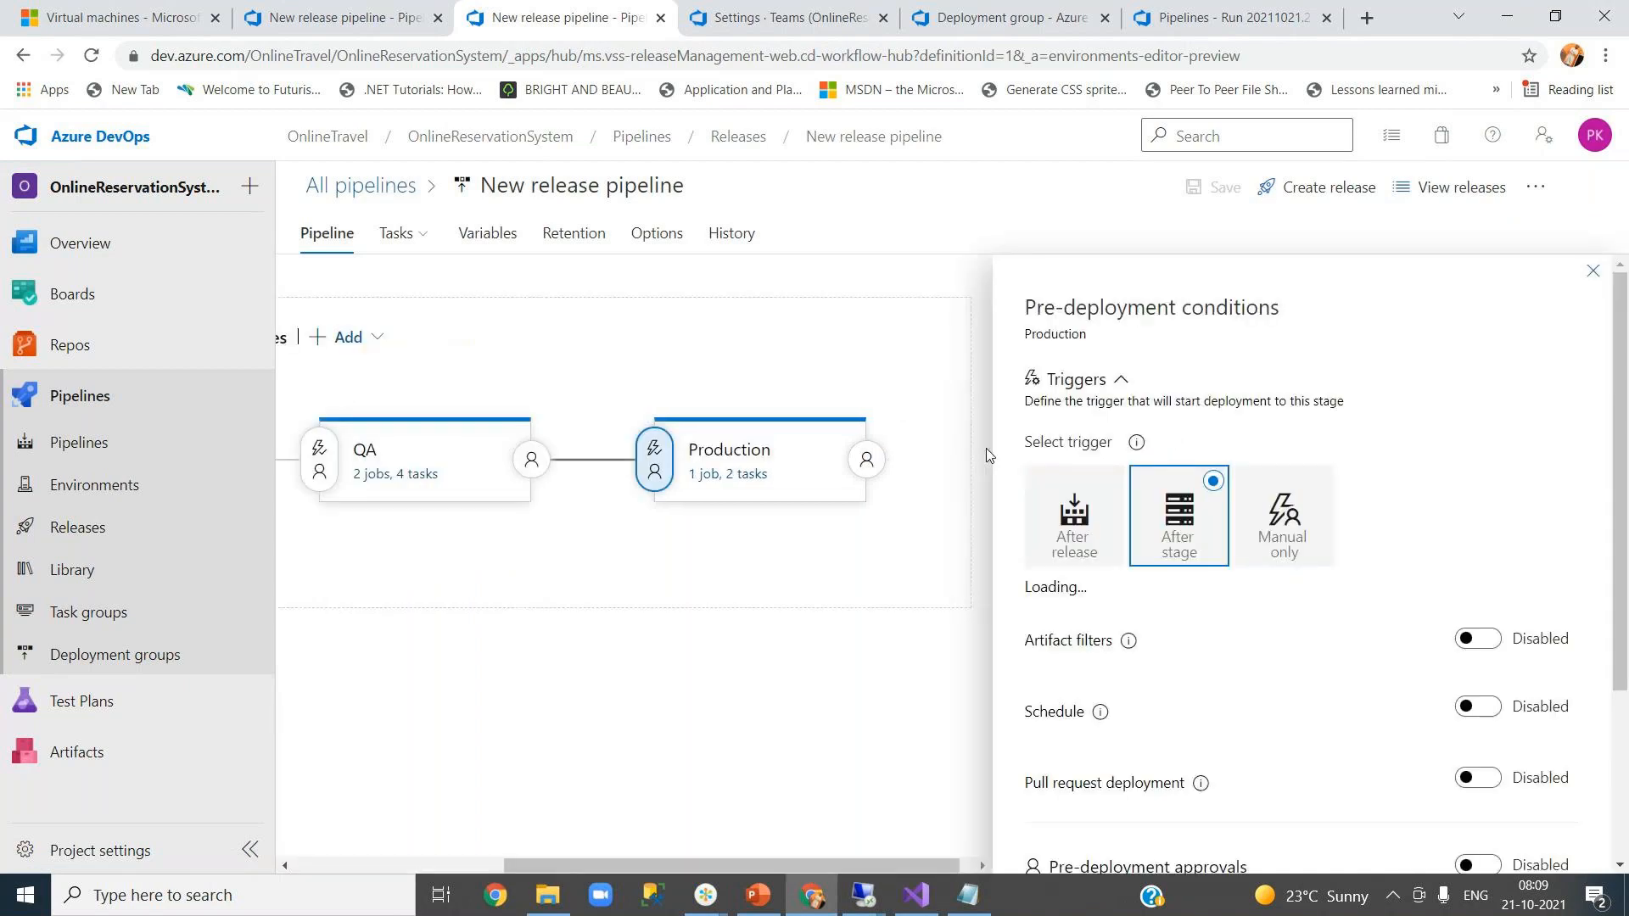
pyautogui.moveTo(1616, 598); pyautogui.dragTo(1616, 808)
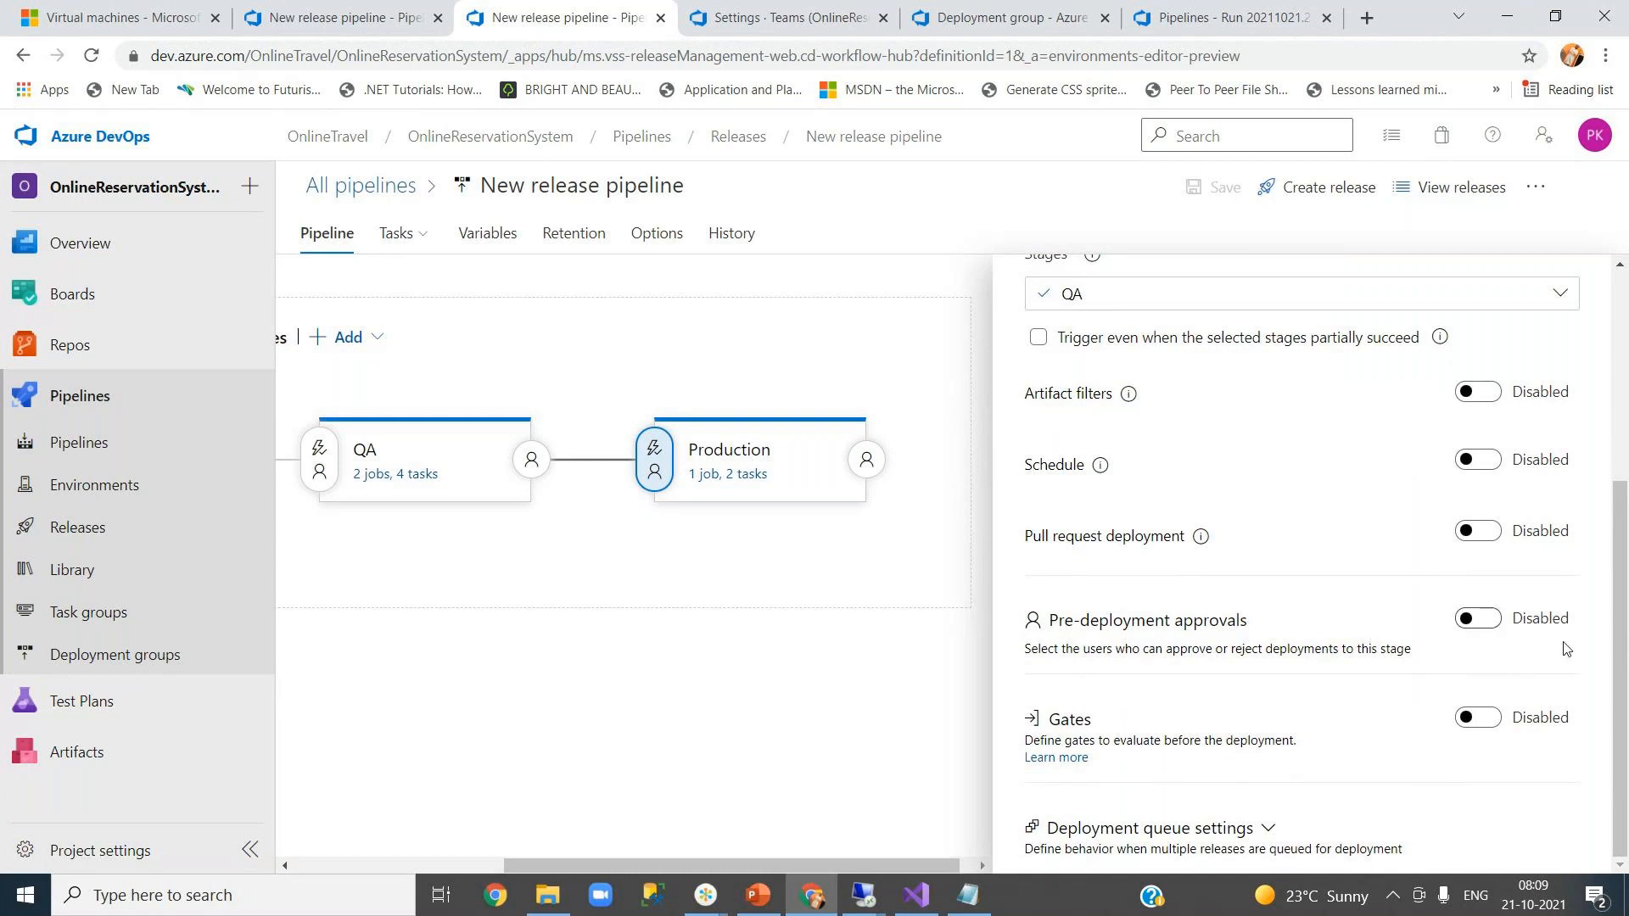
pyautogui.moveTo(1620, 655); pyautogui.dragTo(1611, 339)
pyautogui.click(1592, 272)
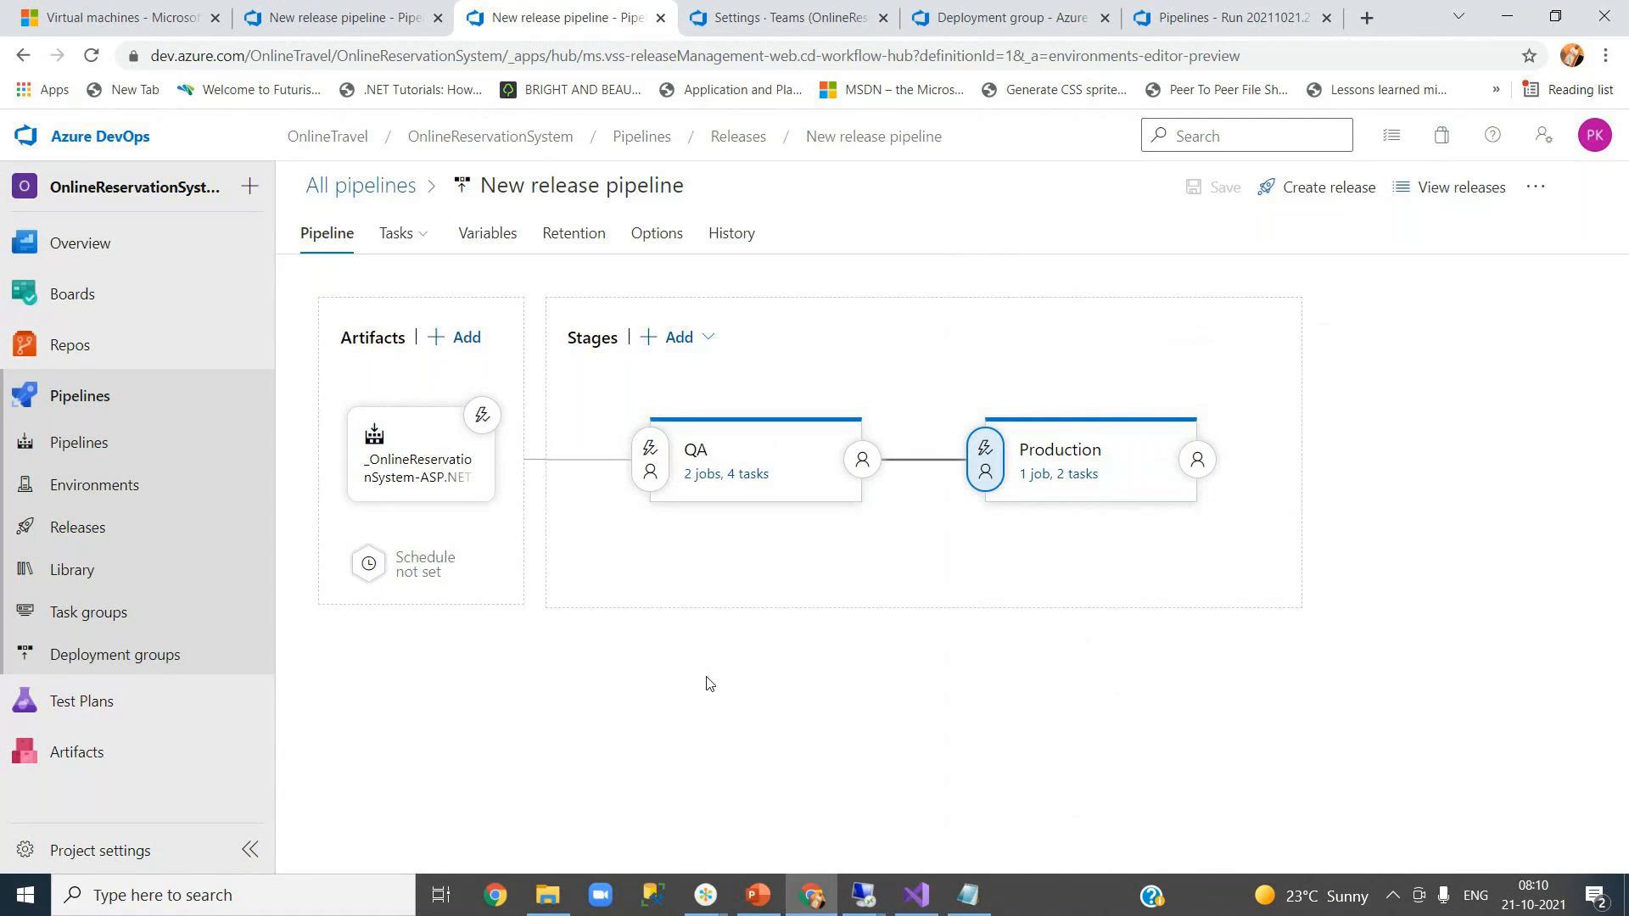
pyautogui.moveTo(690, 481)
pyautogui.click(476, 238)
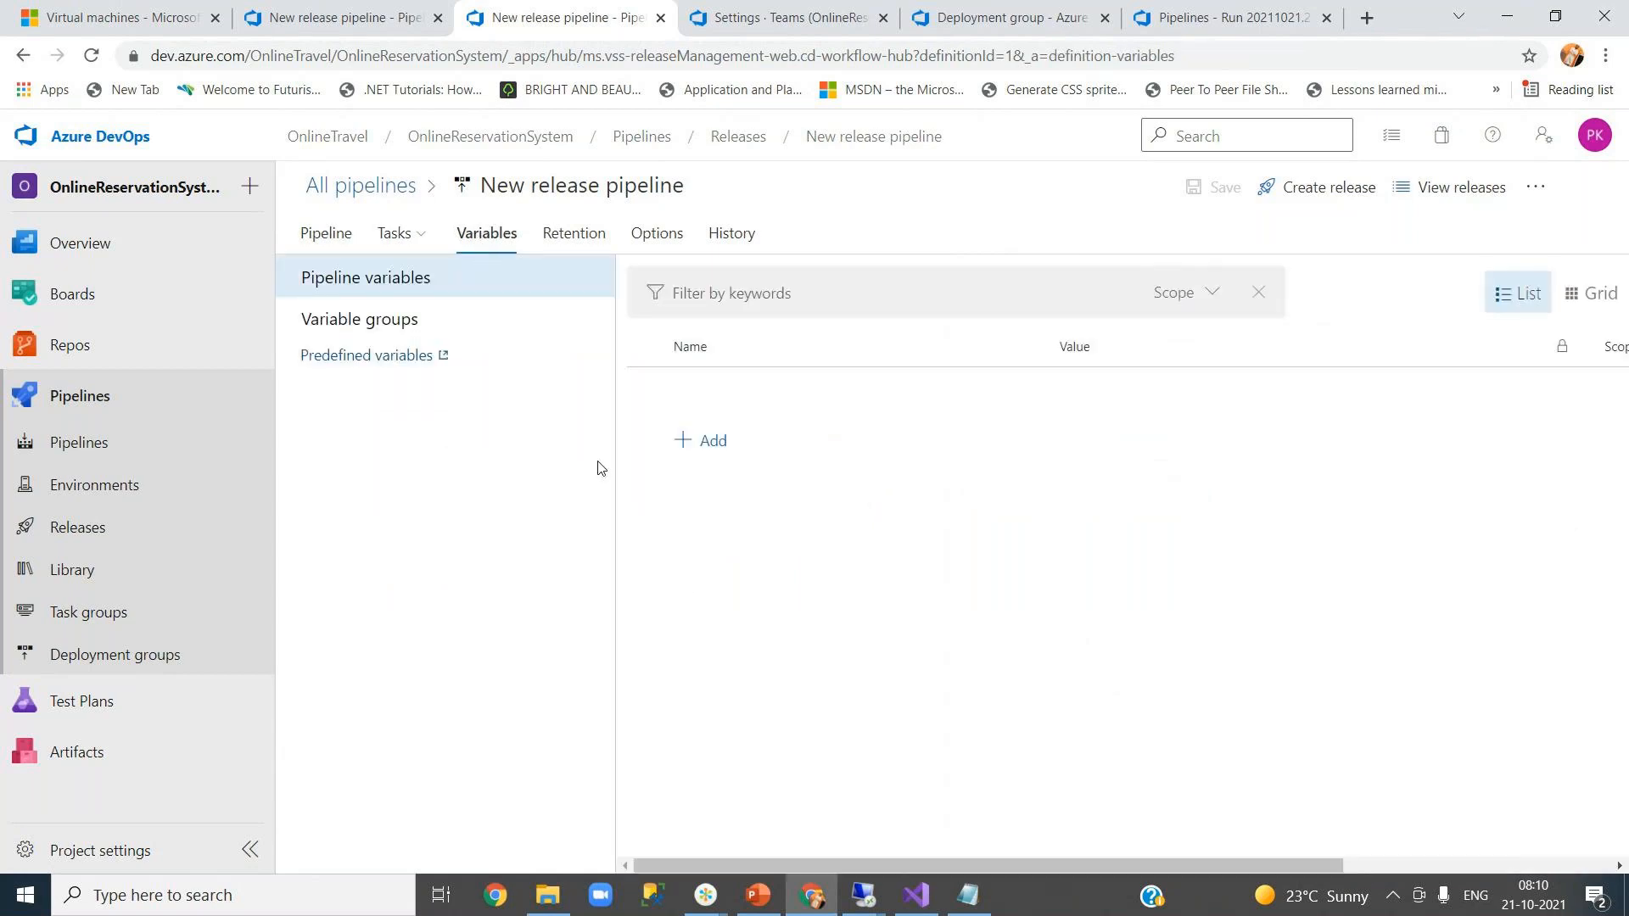
pyautogui.click(730, 138)
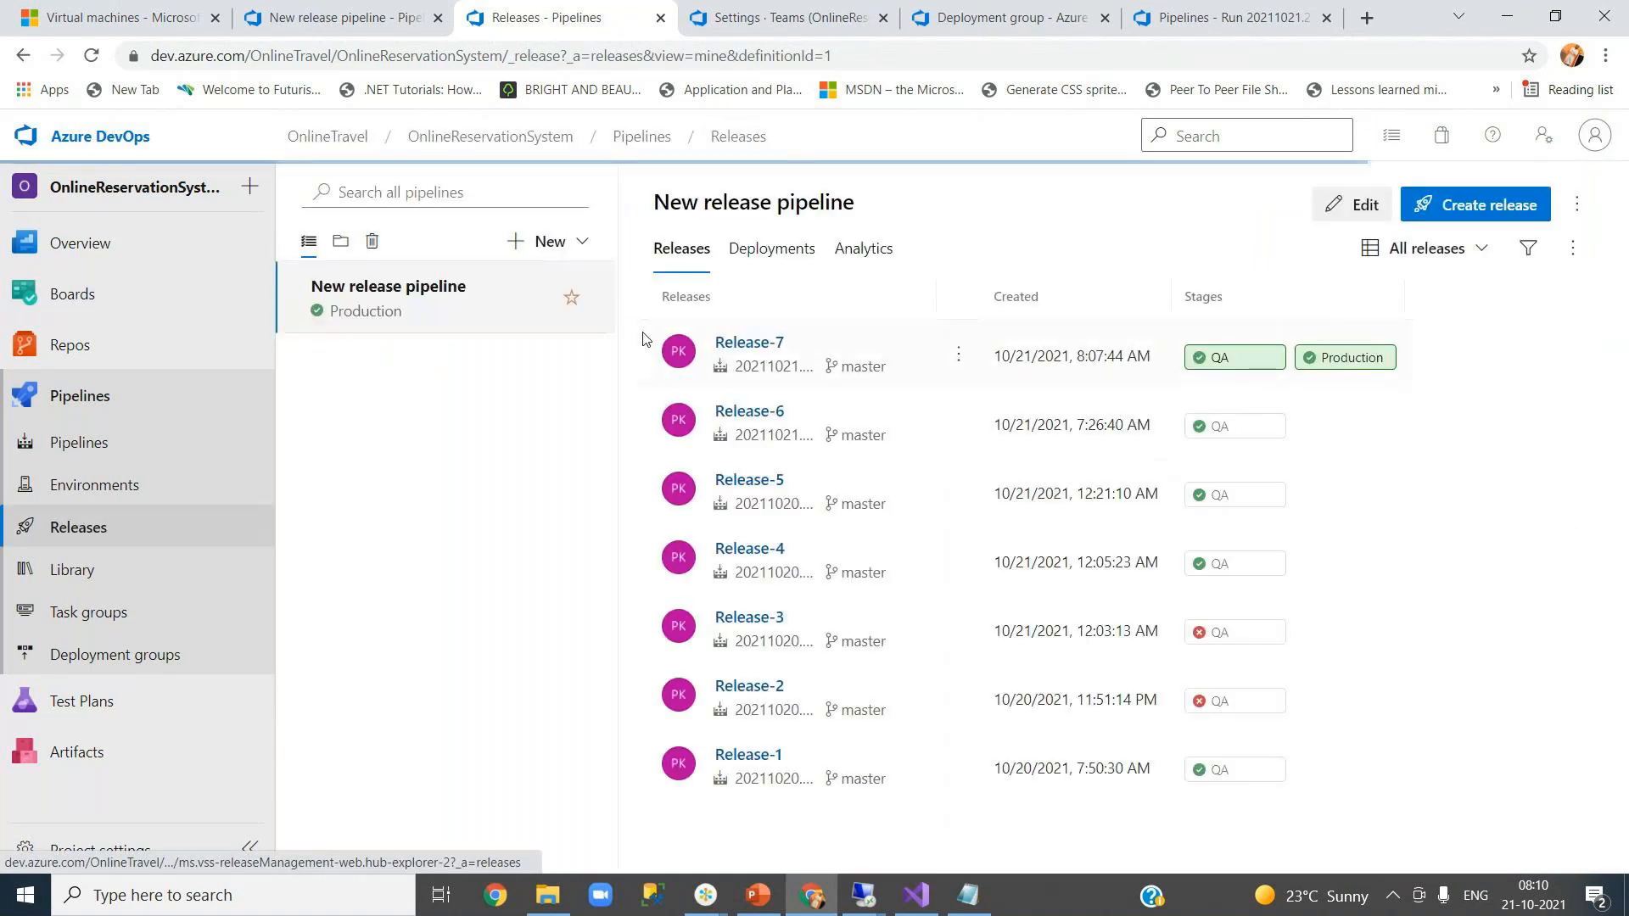
pyautogui.click(1358, 206)
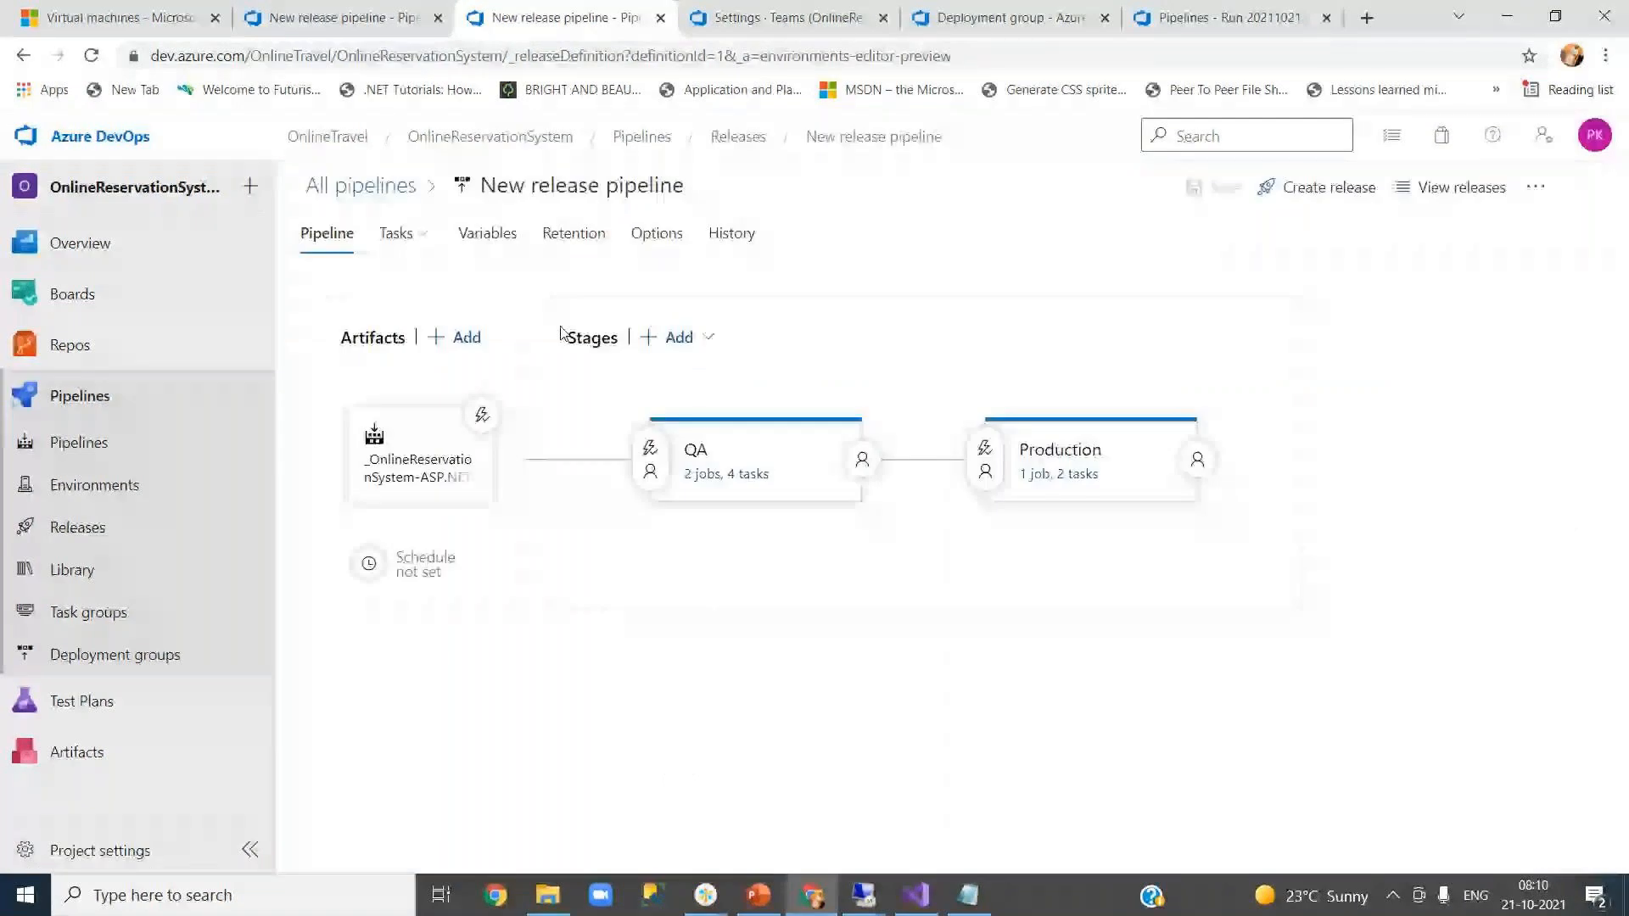
pyautogui.click(487, 234)
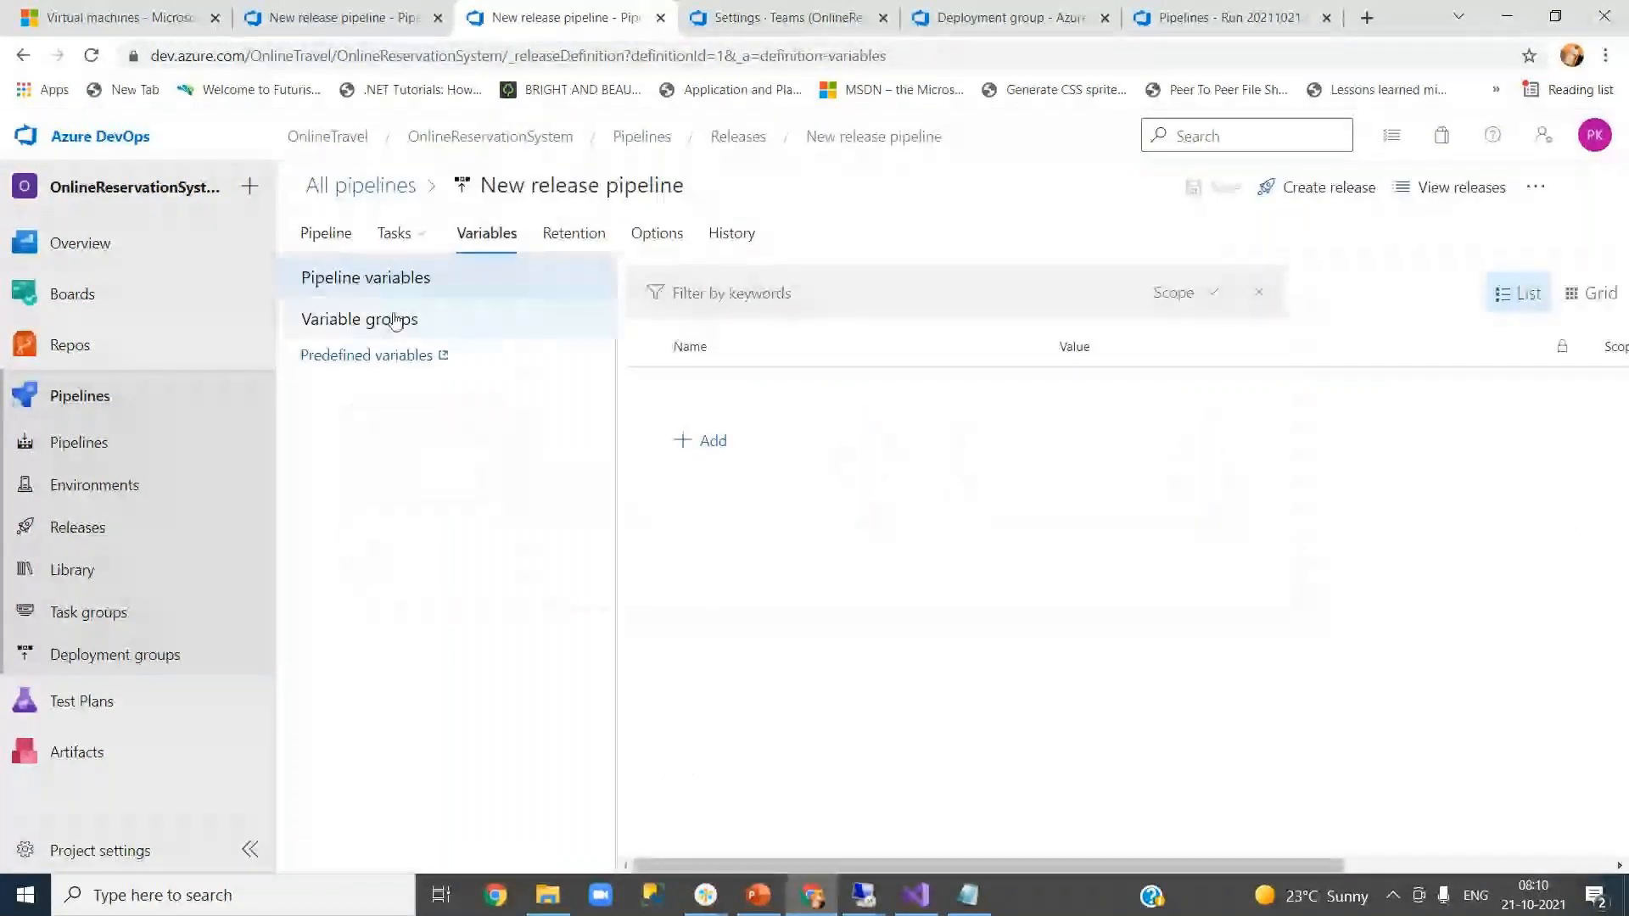
pyautogui.click(393, 323)
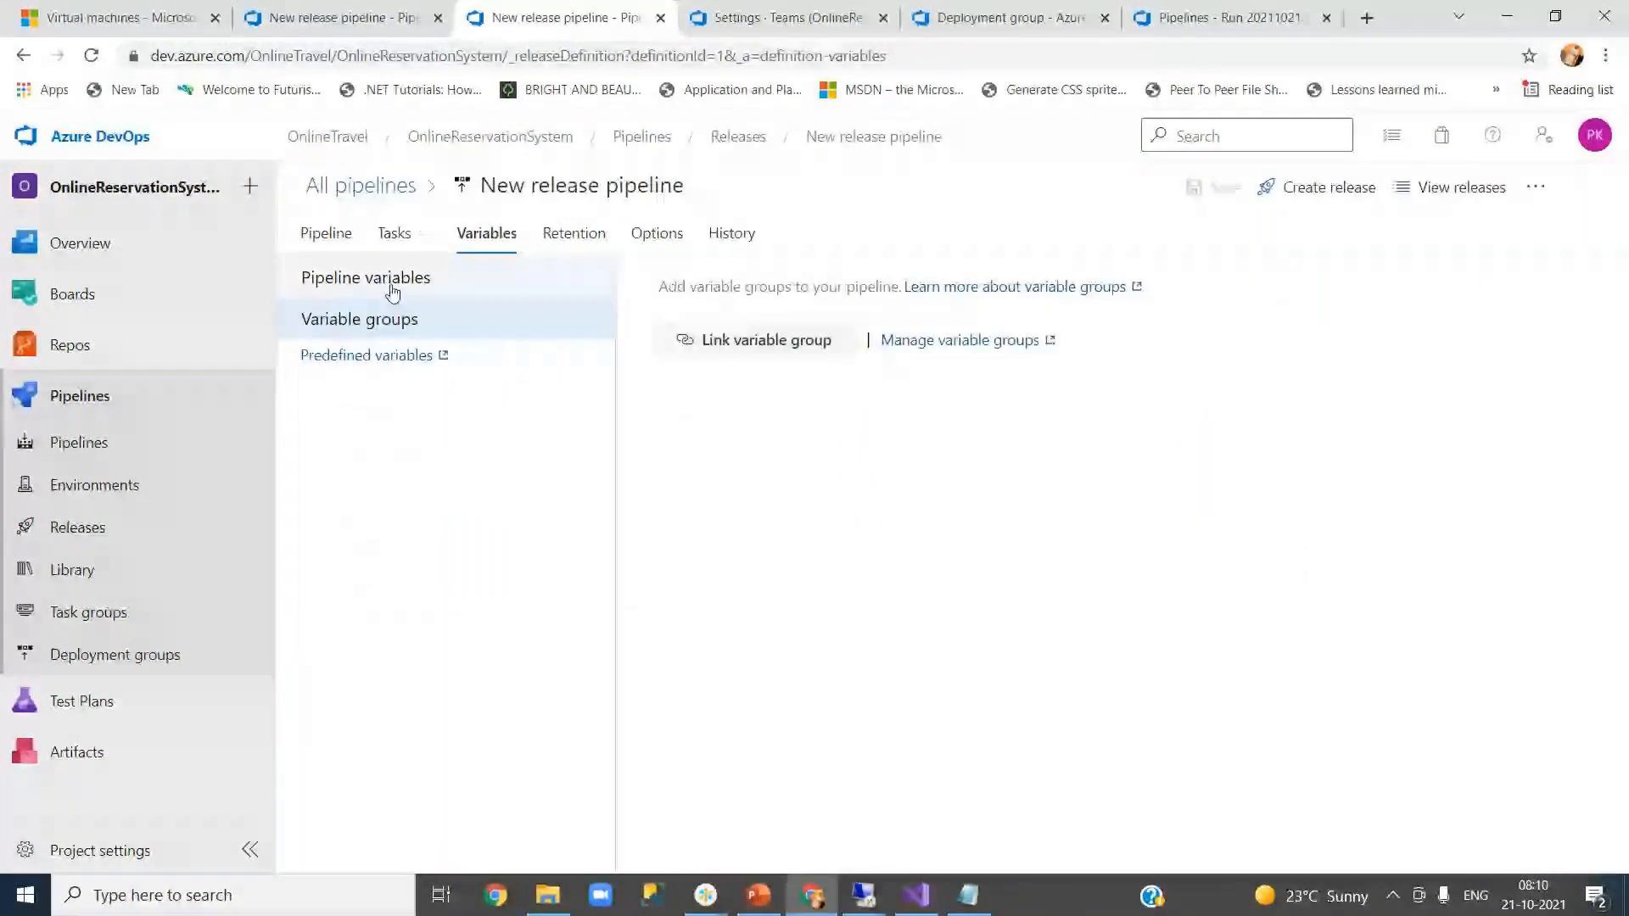
pyautogui.click(392, 291)
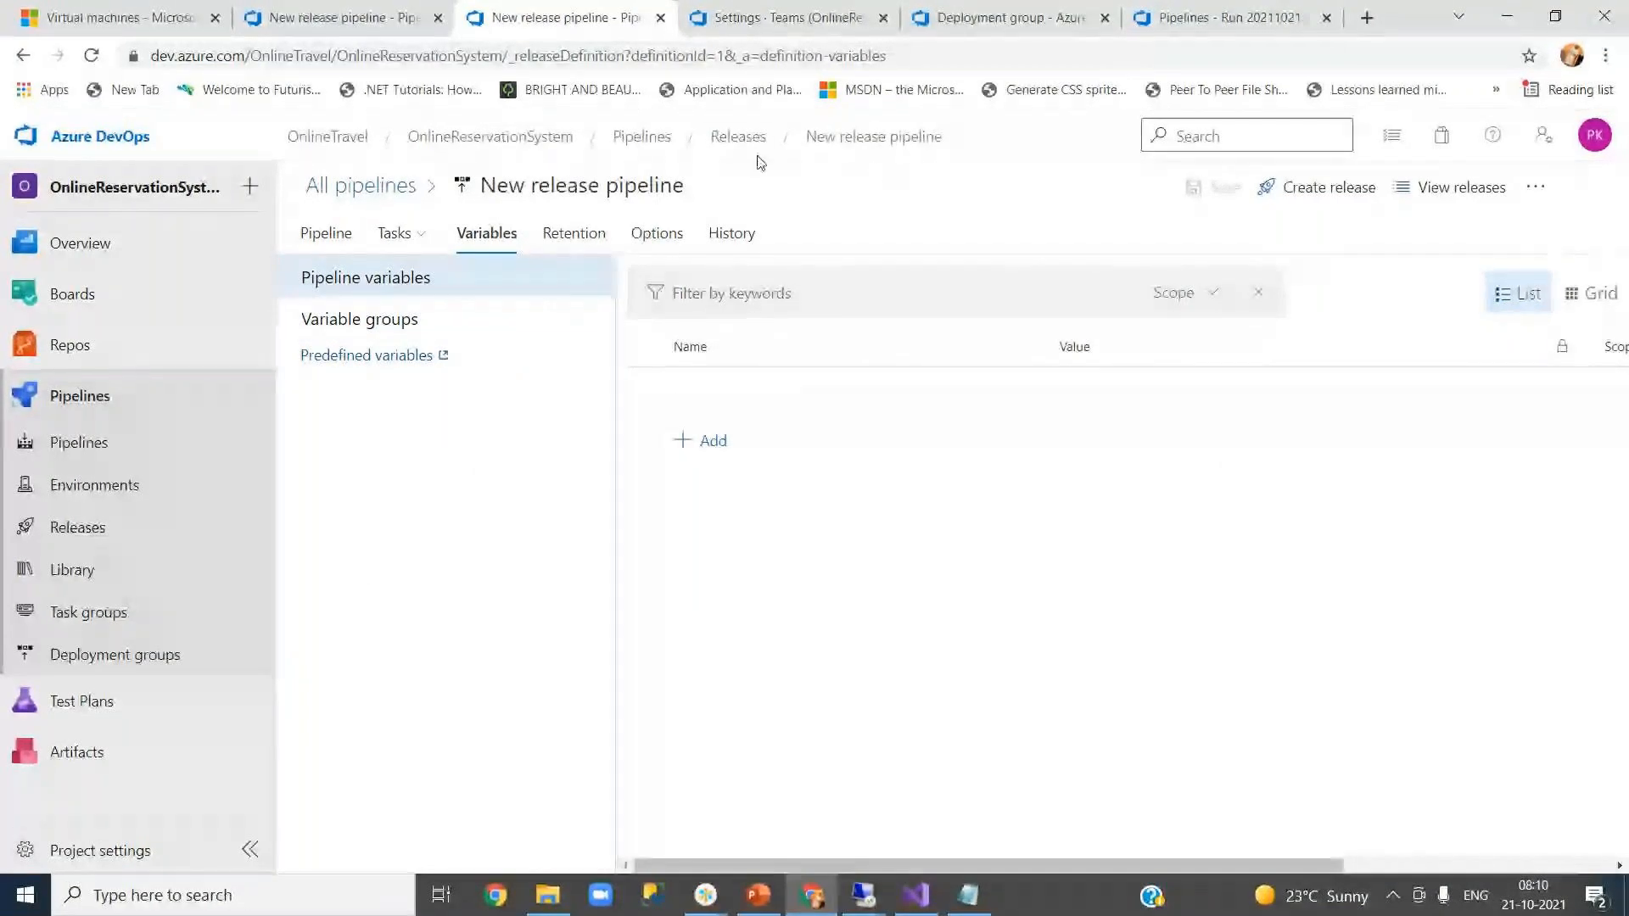
pyautogui.click(738, 137)
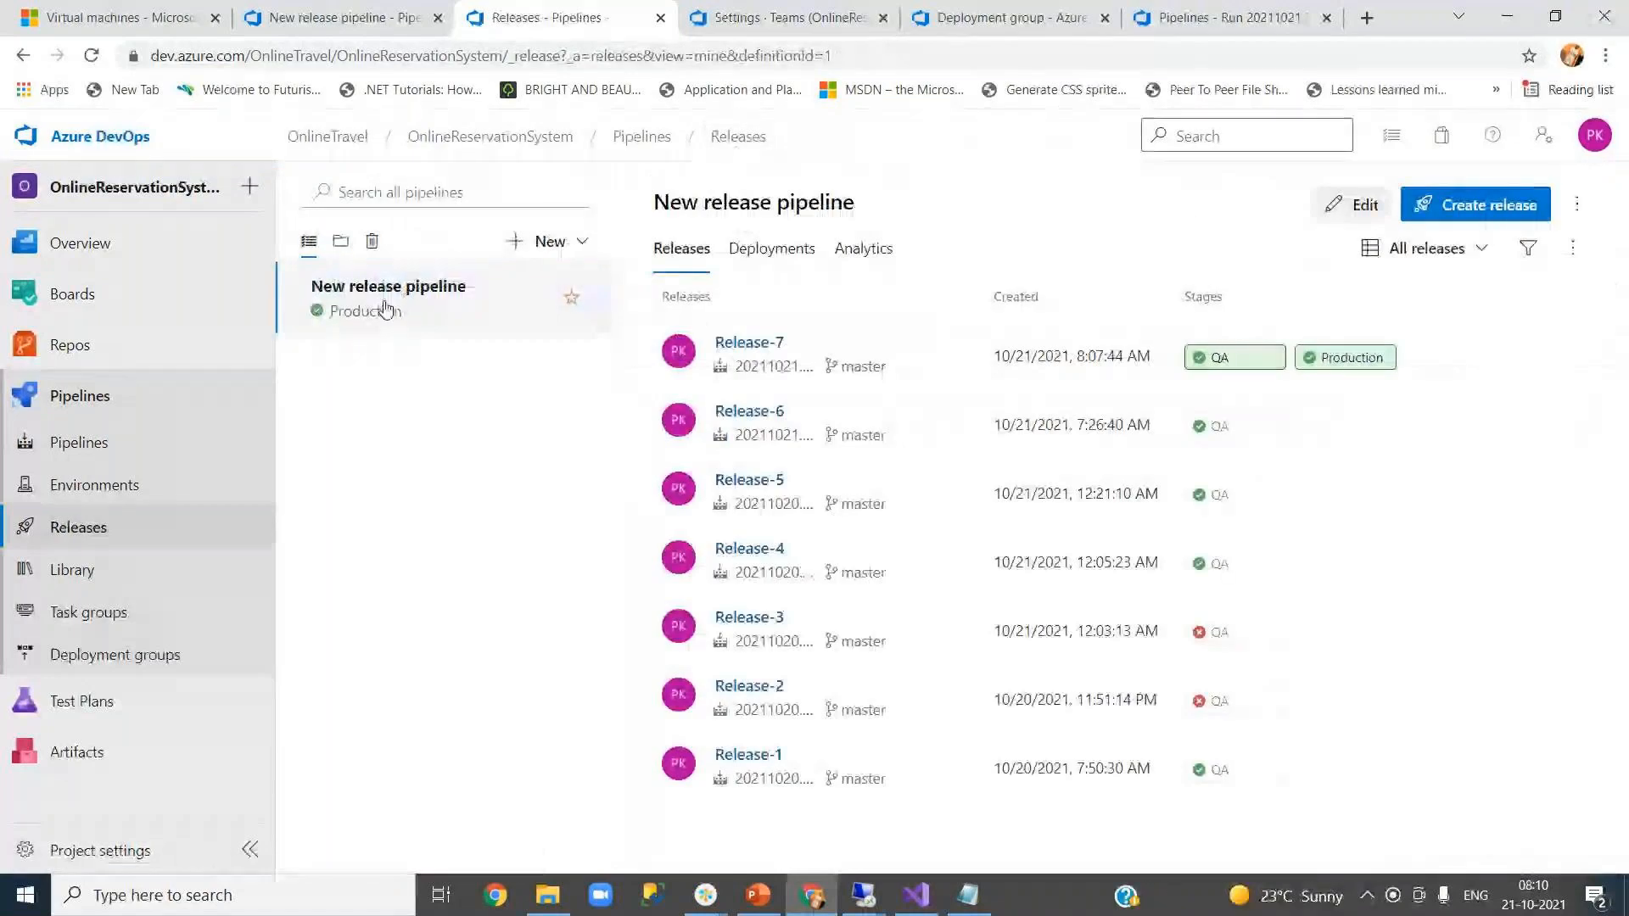
pyautogui.click(1359, 206)
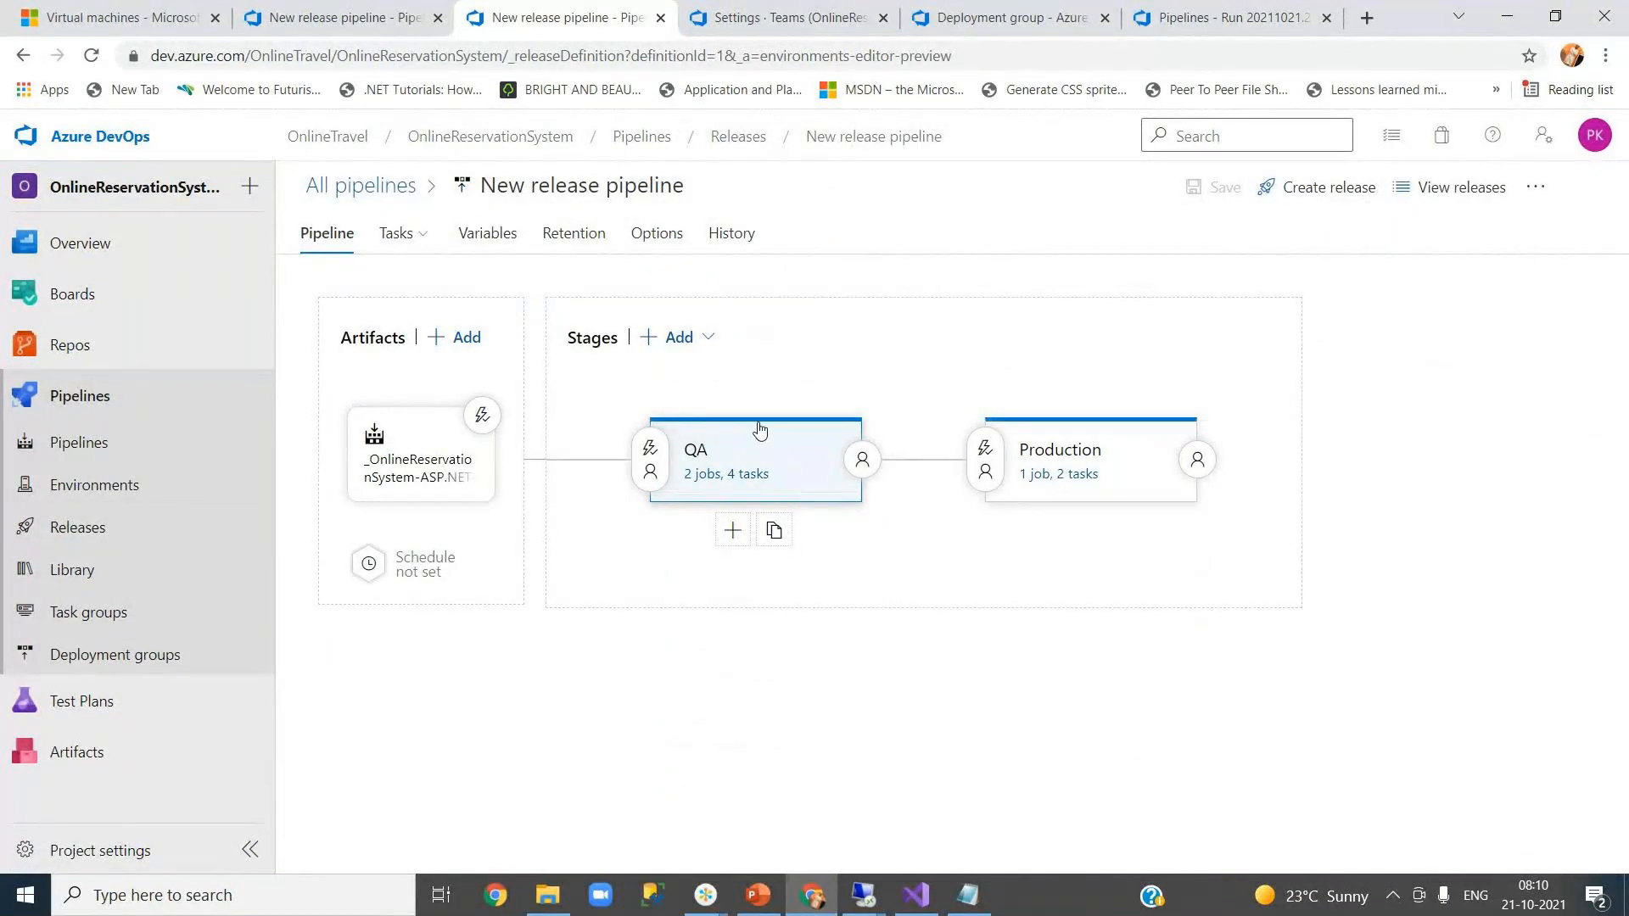
# - Save New release pipeline with its six QA- and Production-scoped variables, confirming with OK
pyautogui.click(488, 240)
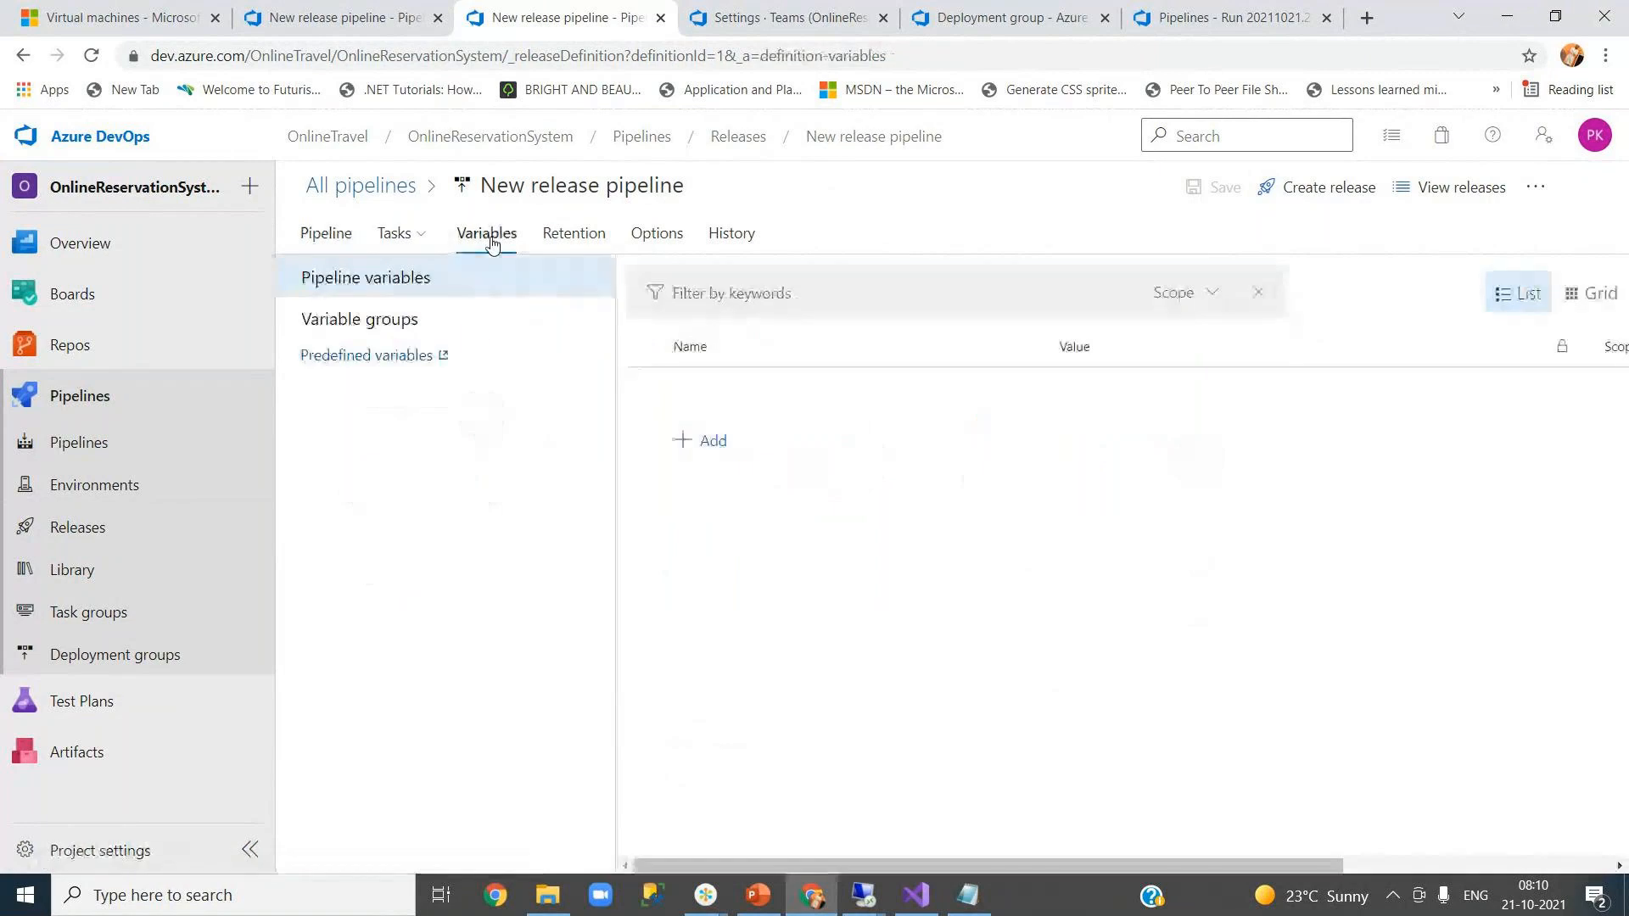
pyautogui.click(455, 320)
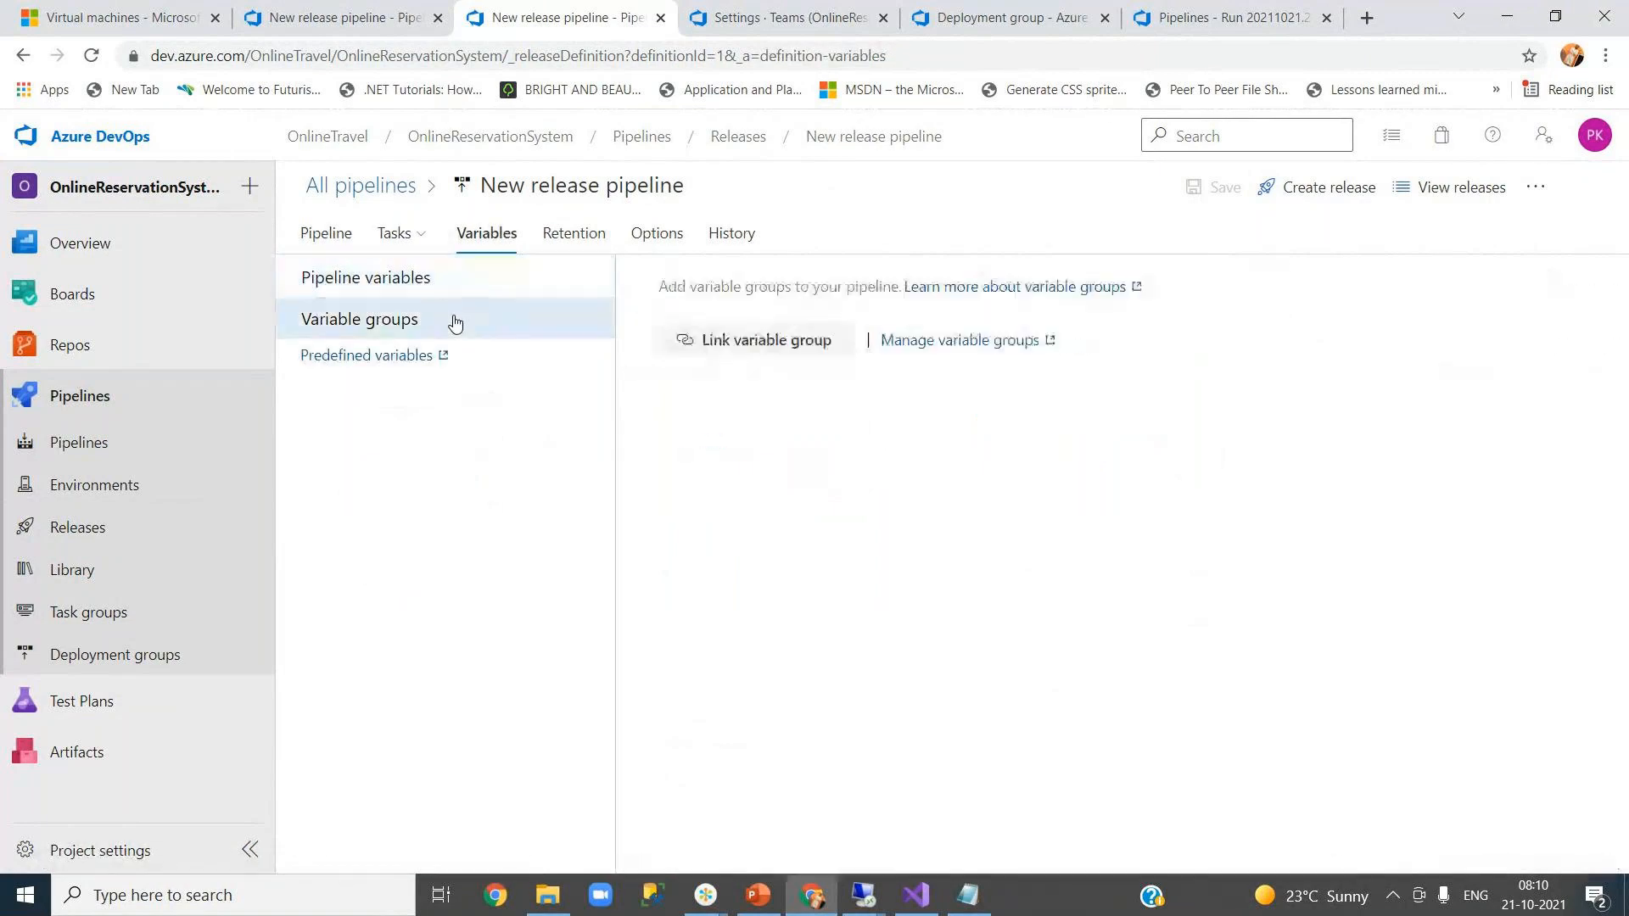
pyautogui.click(443, 290)
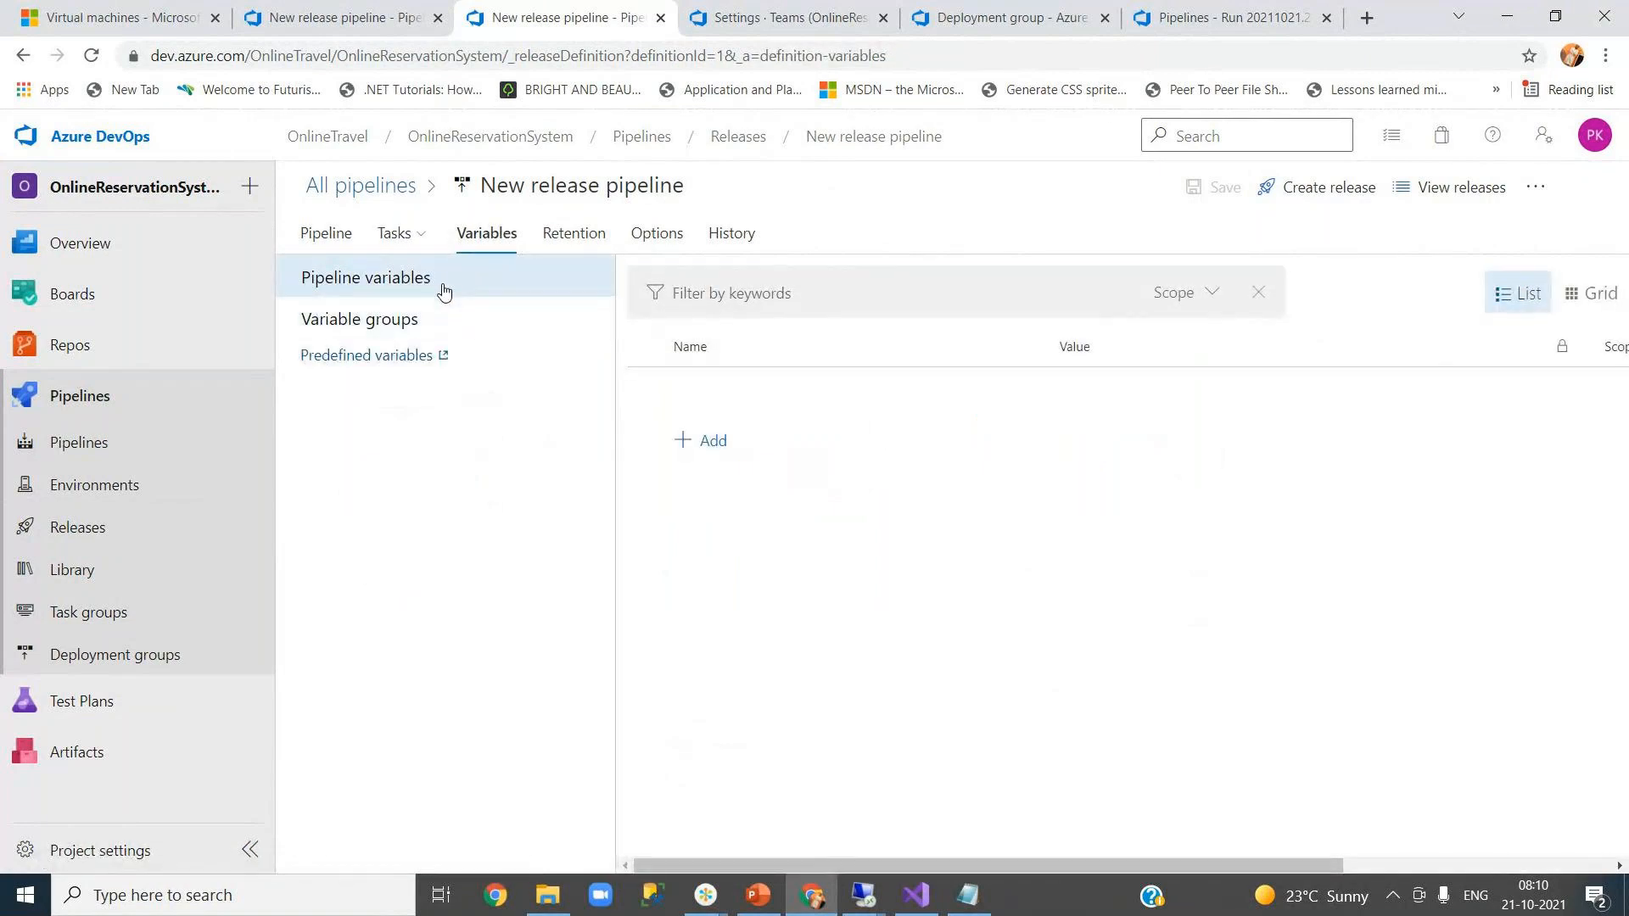
pyautogui.click(708, 441)
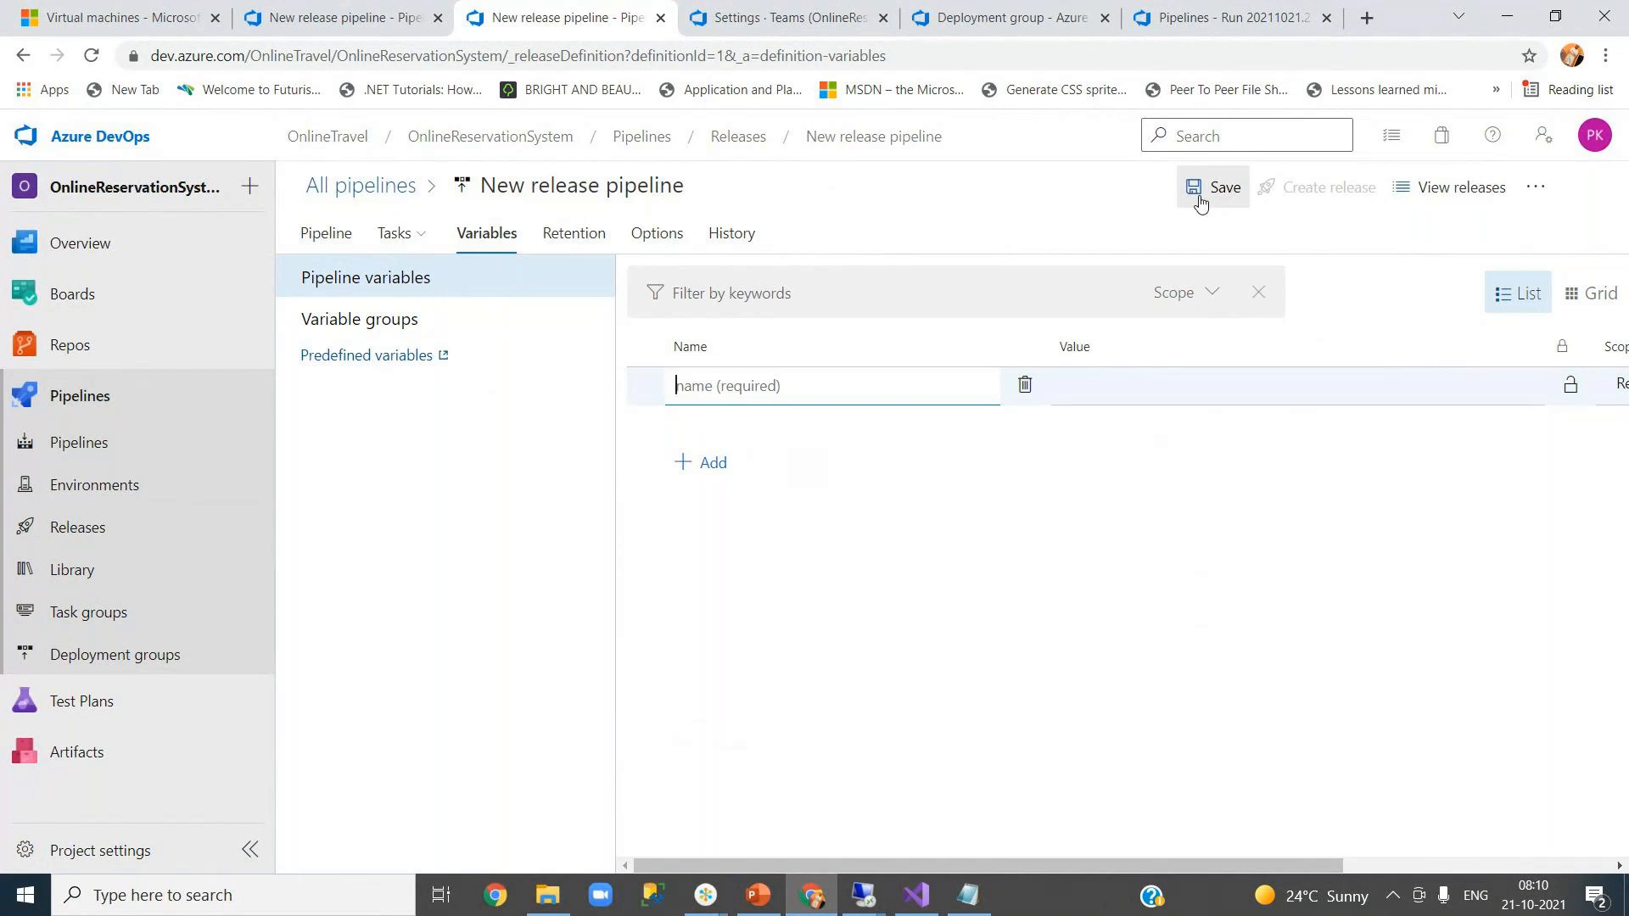
pyautogui.click(359, 15)
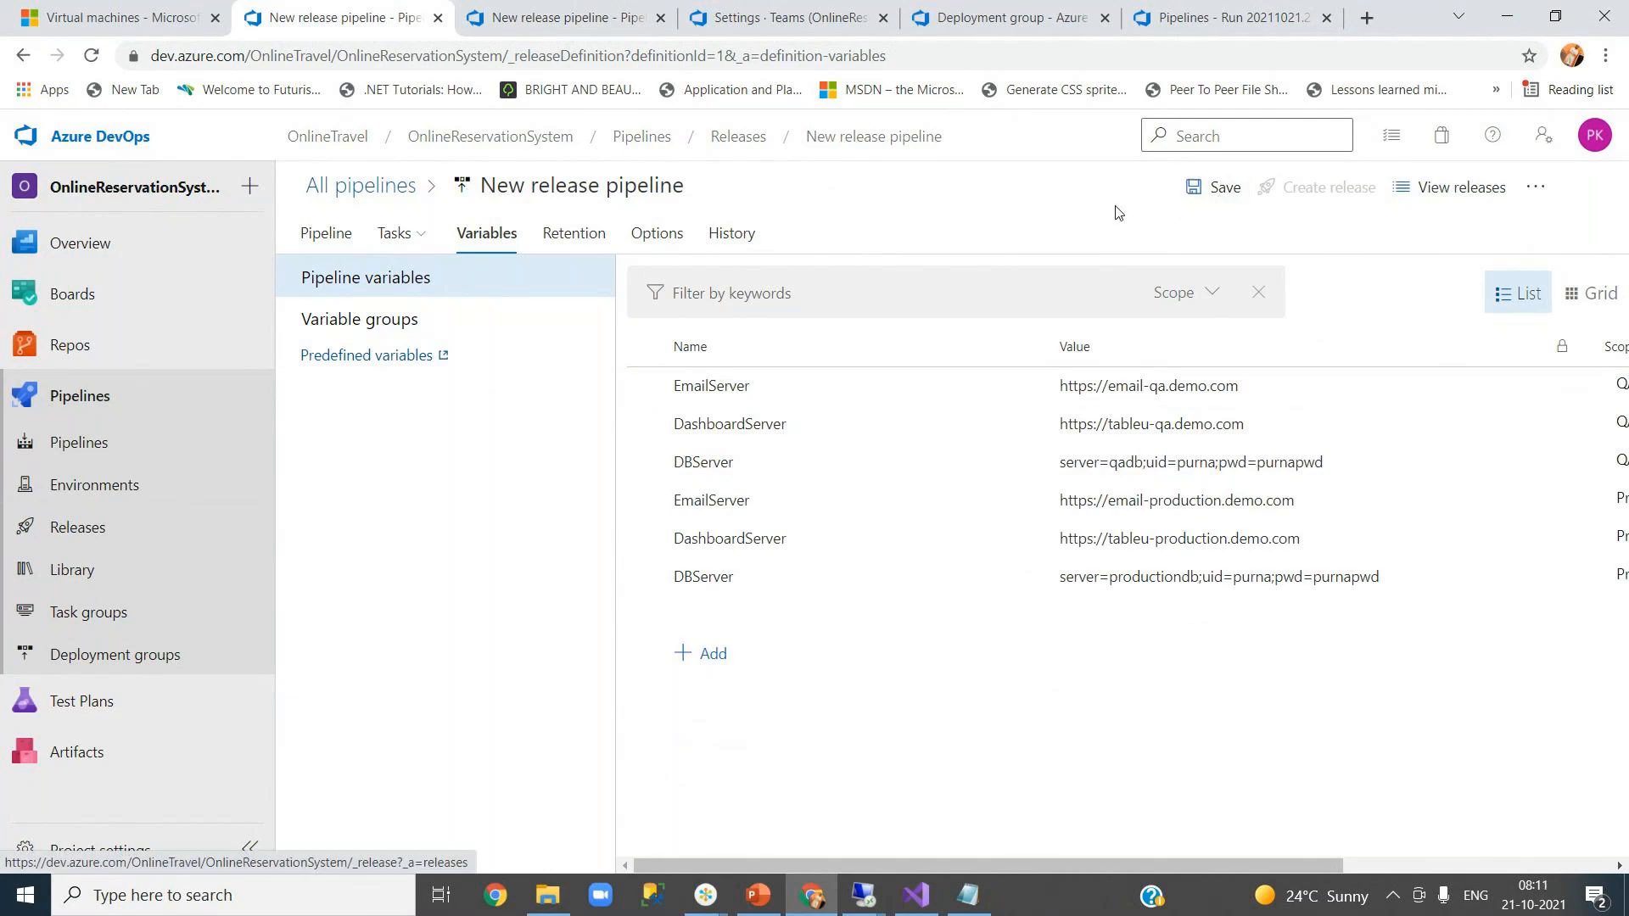
pyautogui.click(1202, 201)
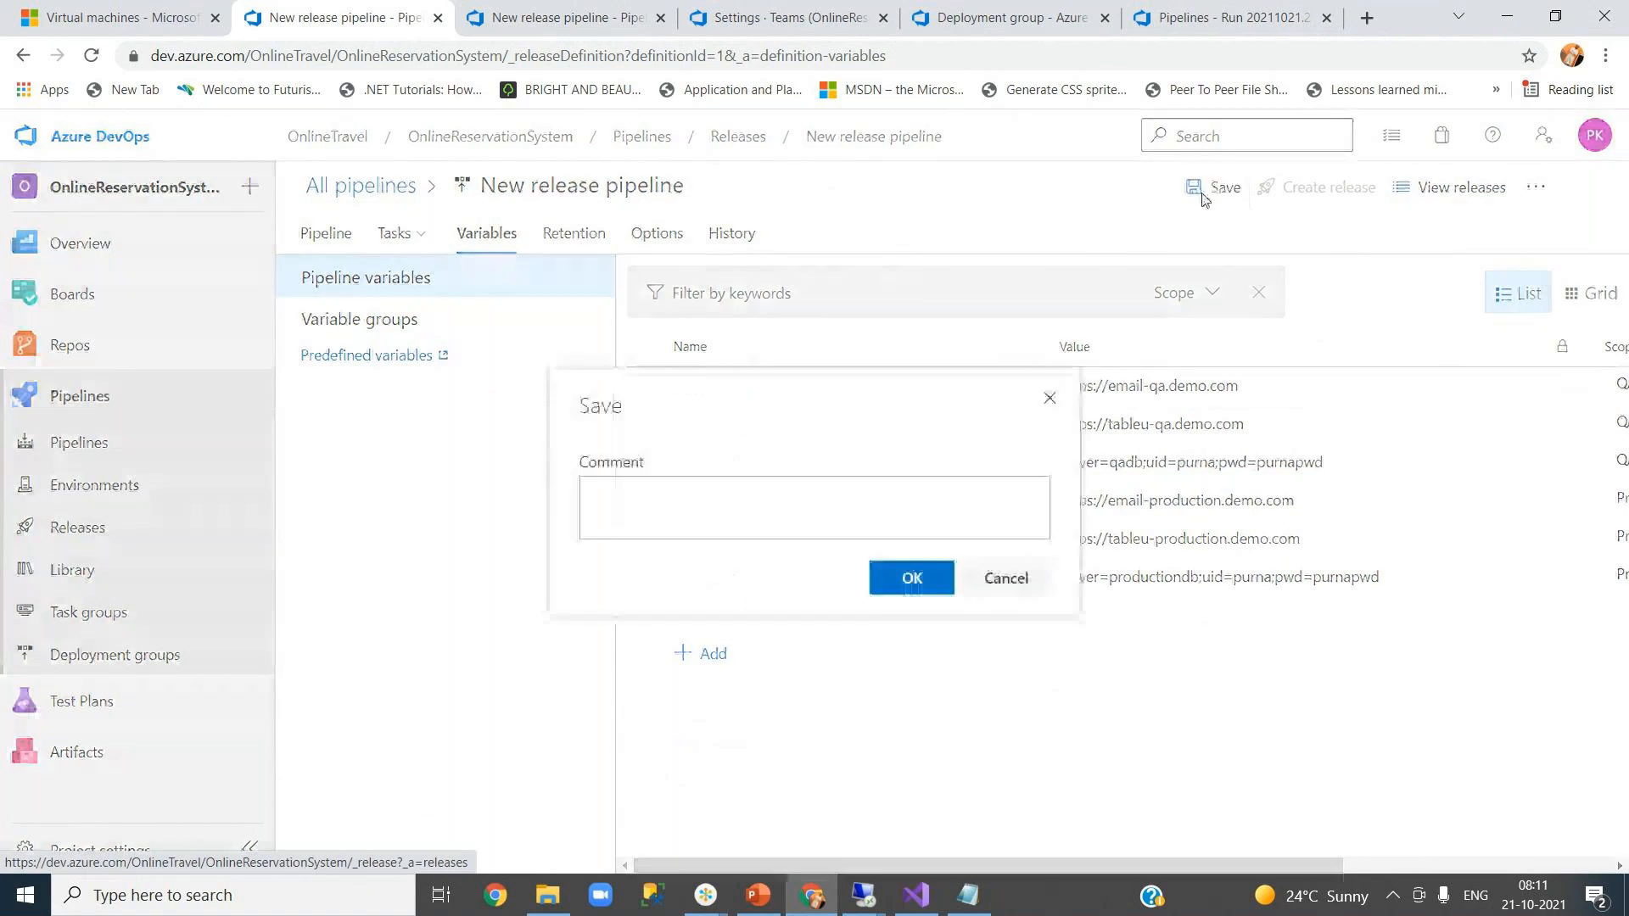
pyautogui.click(912, 581)
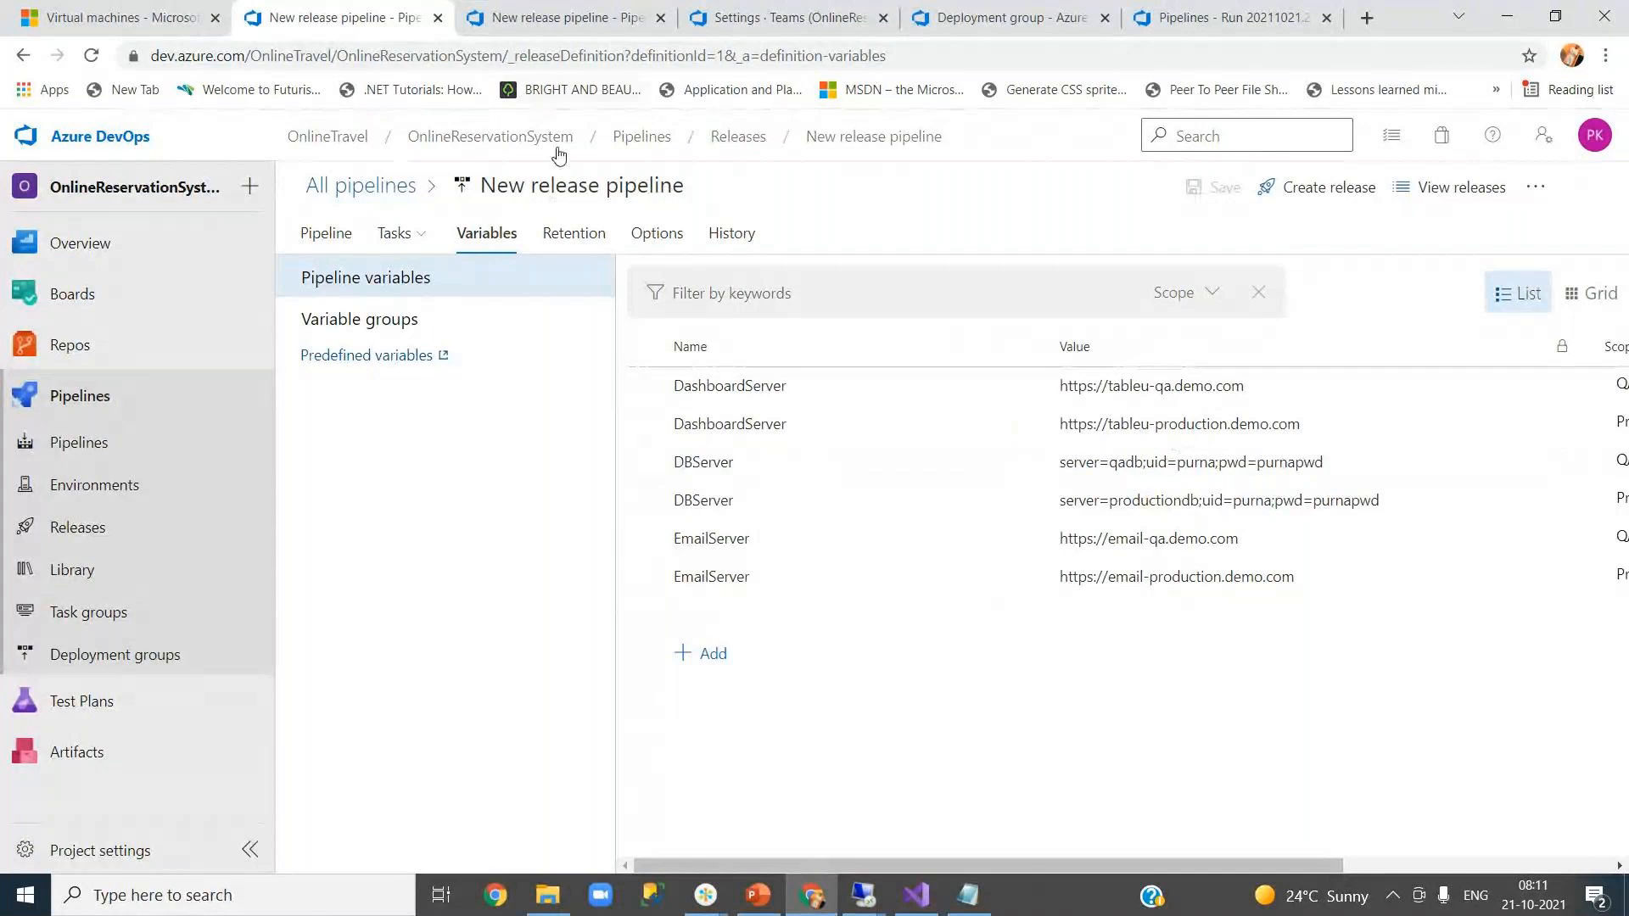
# - Review the Production stage's pre-deployment conditions from the stage diagram
pyautogui.click(329, 239)
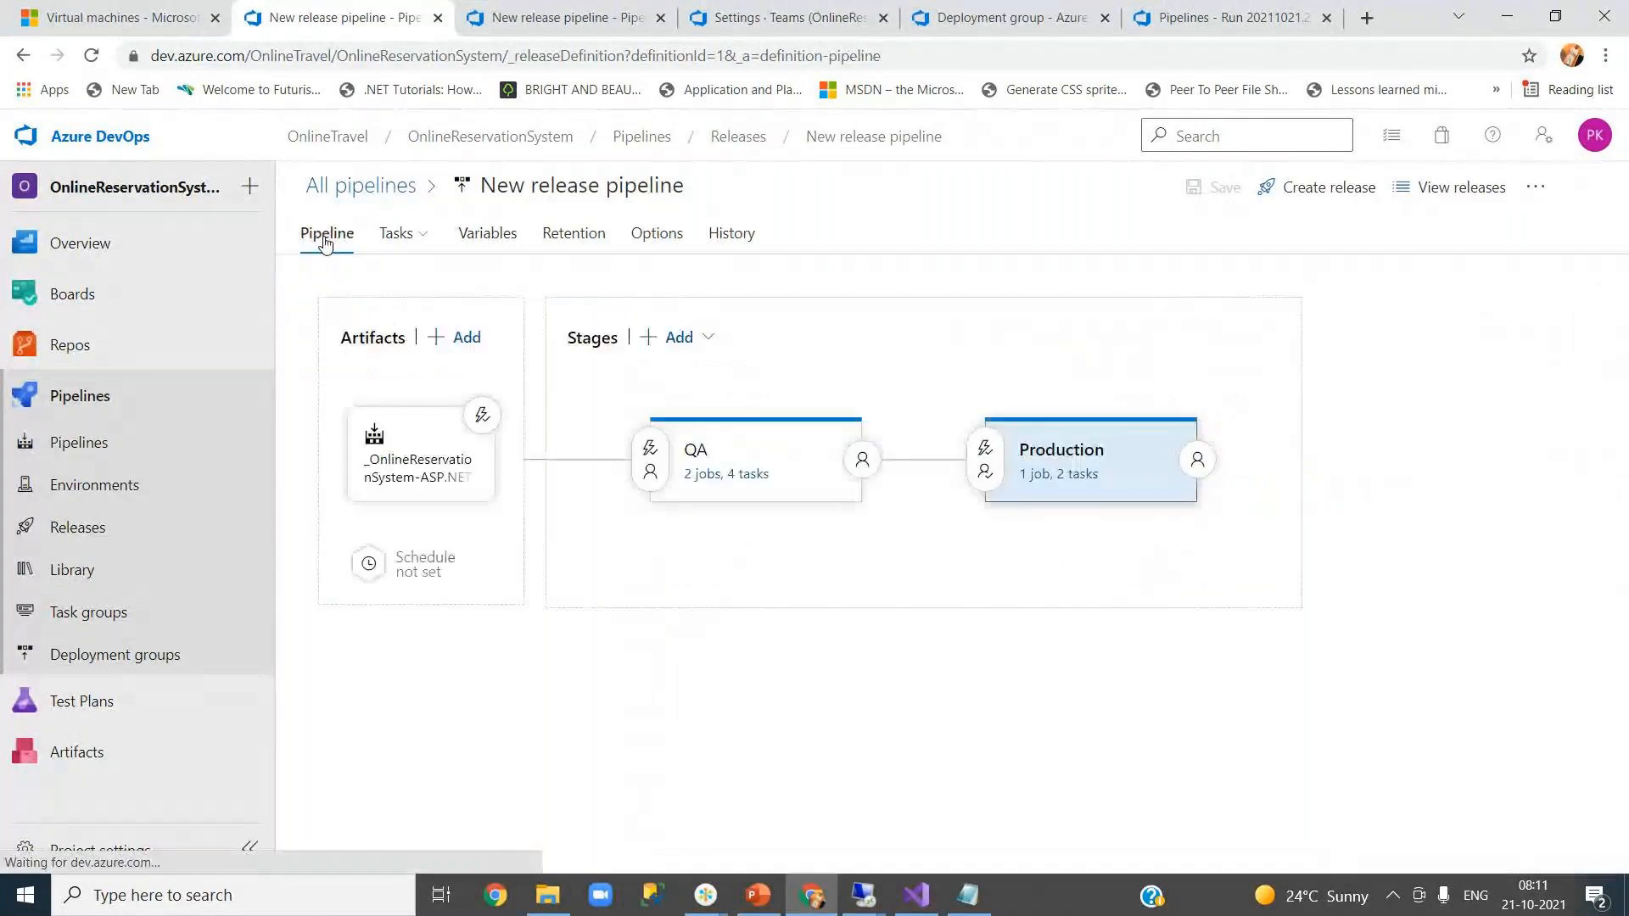
pyautogui.click(986, 452)
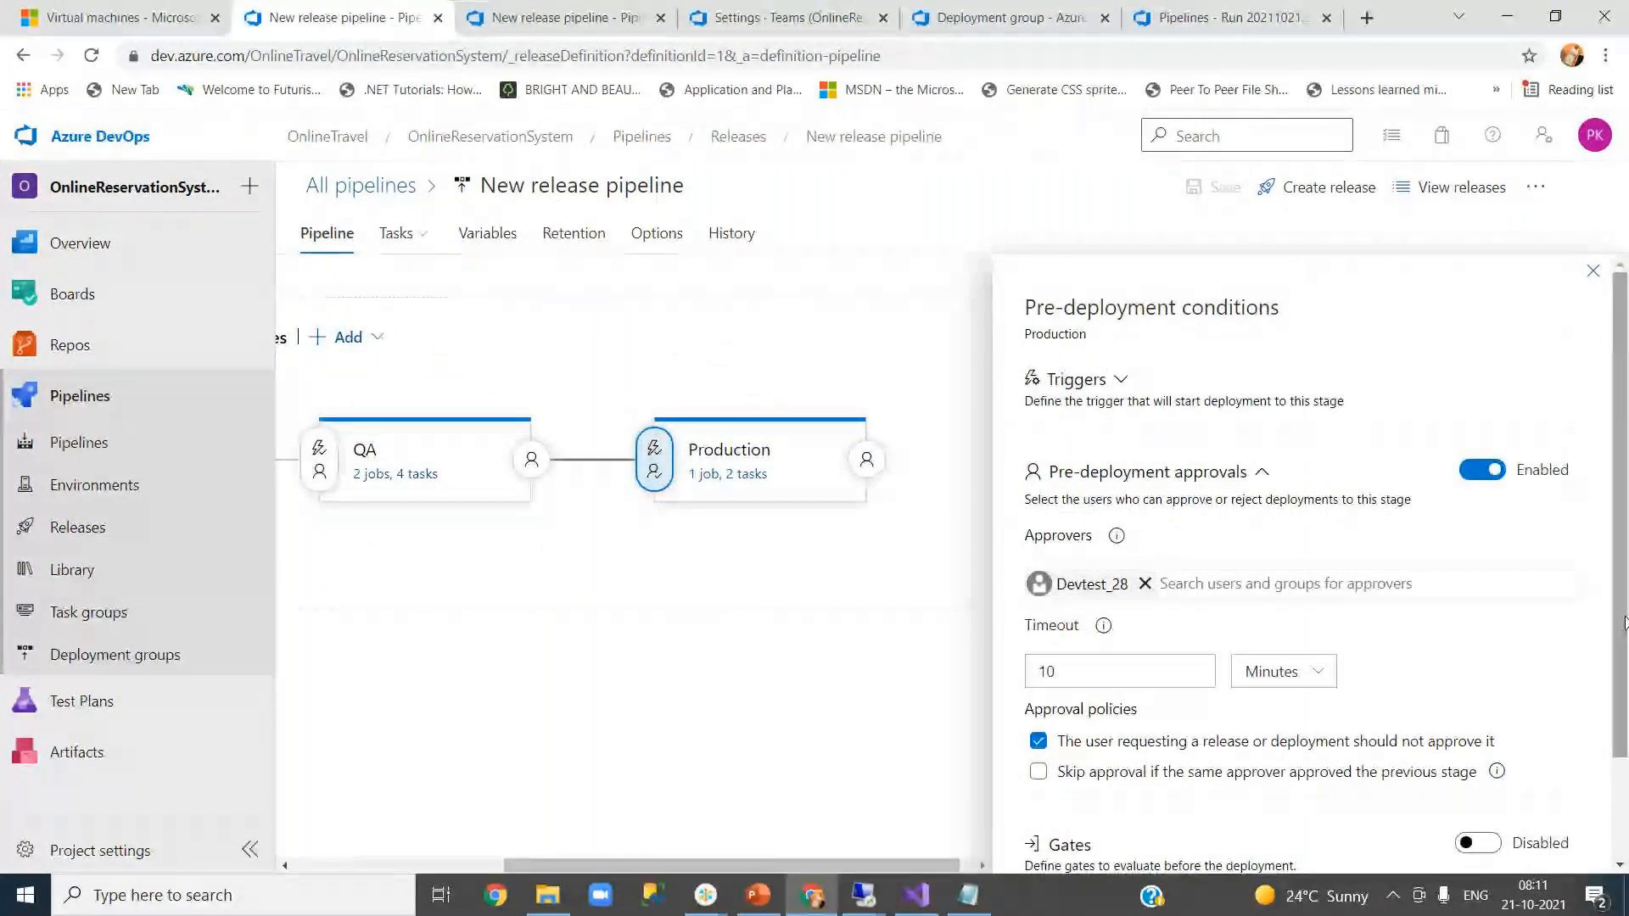
pyautogui.scroll(-2, 1163, 597)
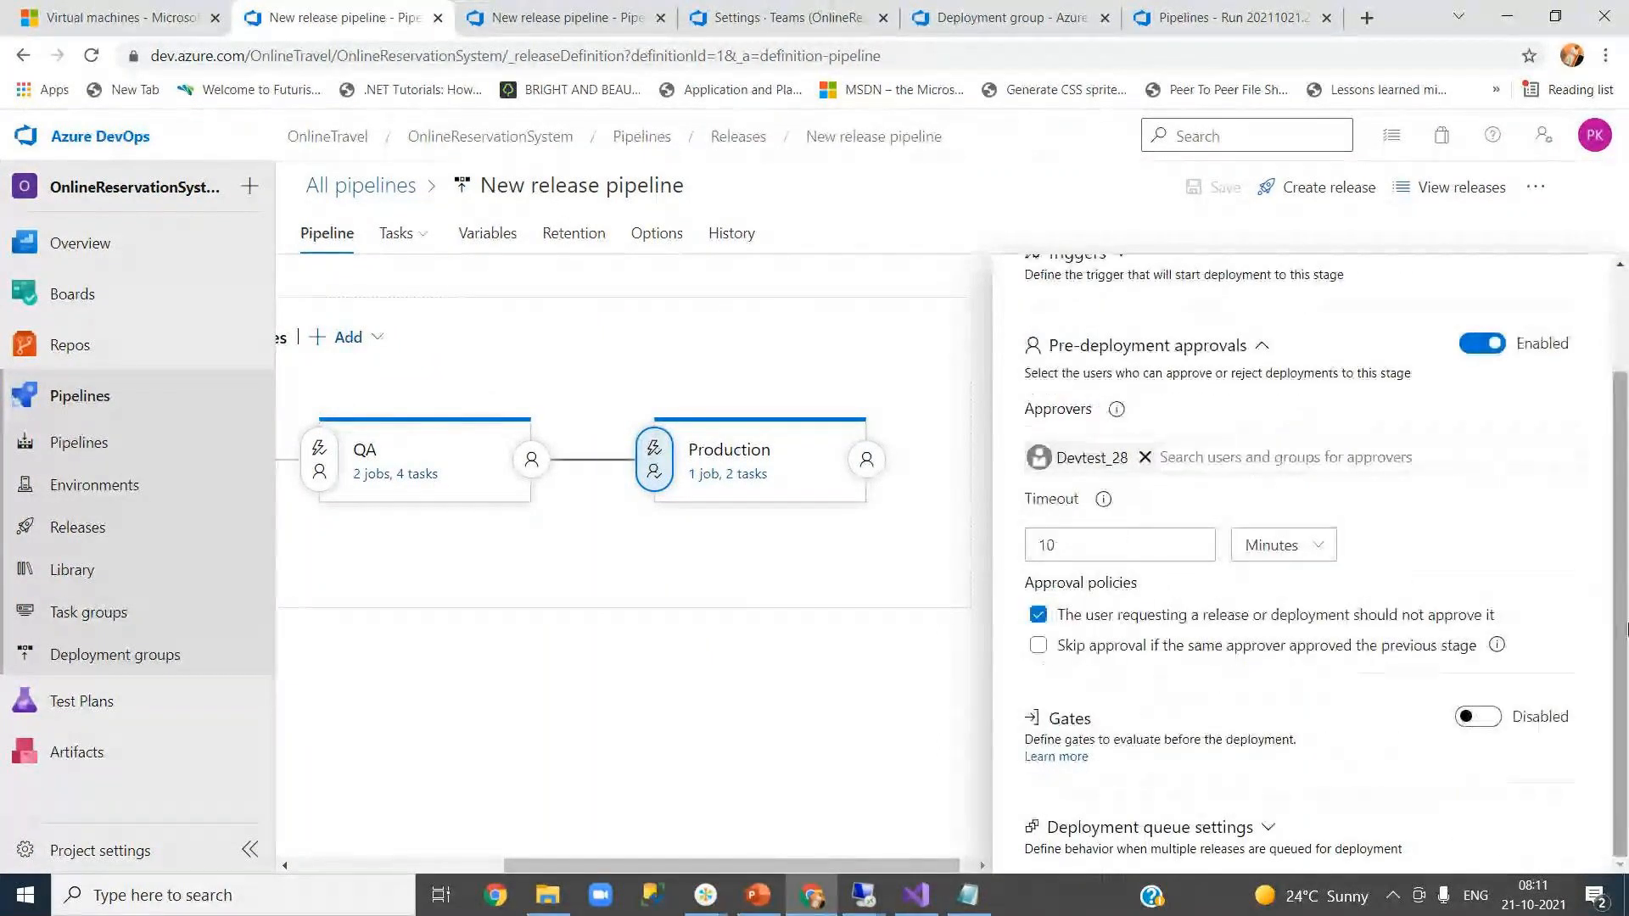
pyautogui.scroll(2, 1618, 458)
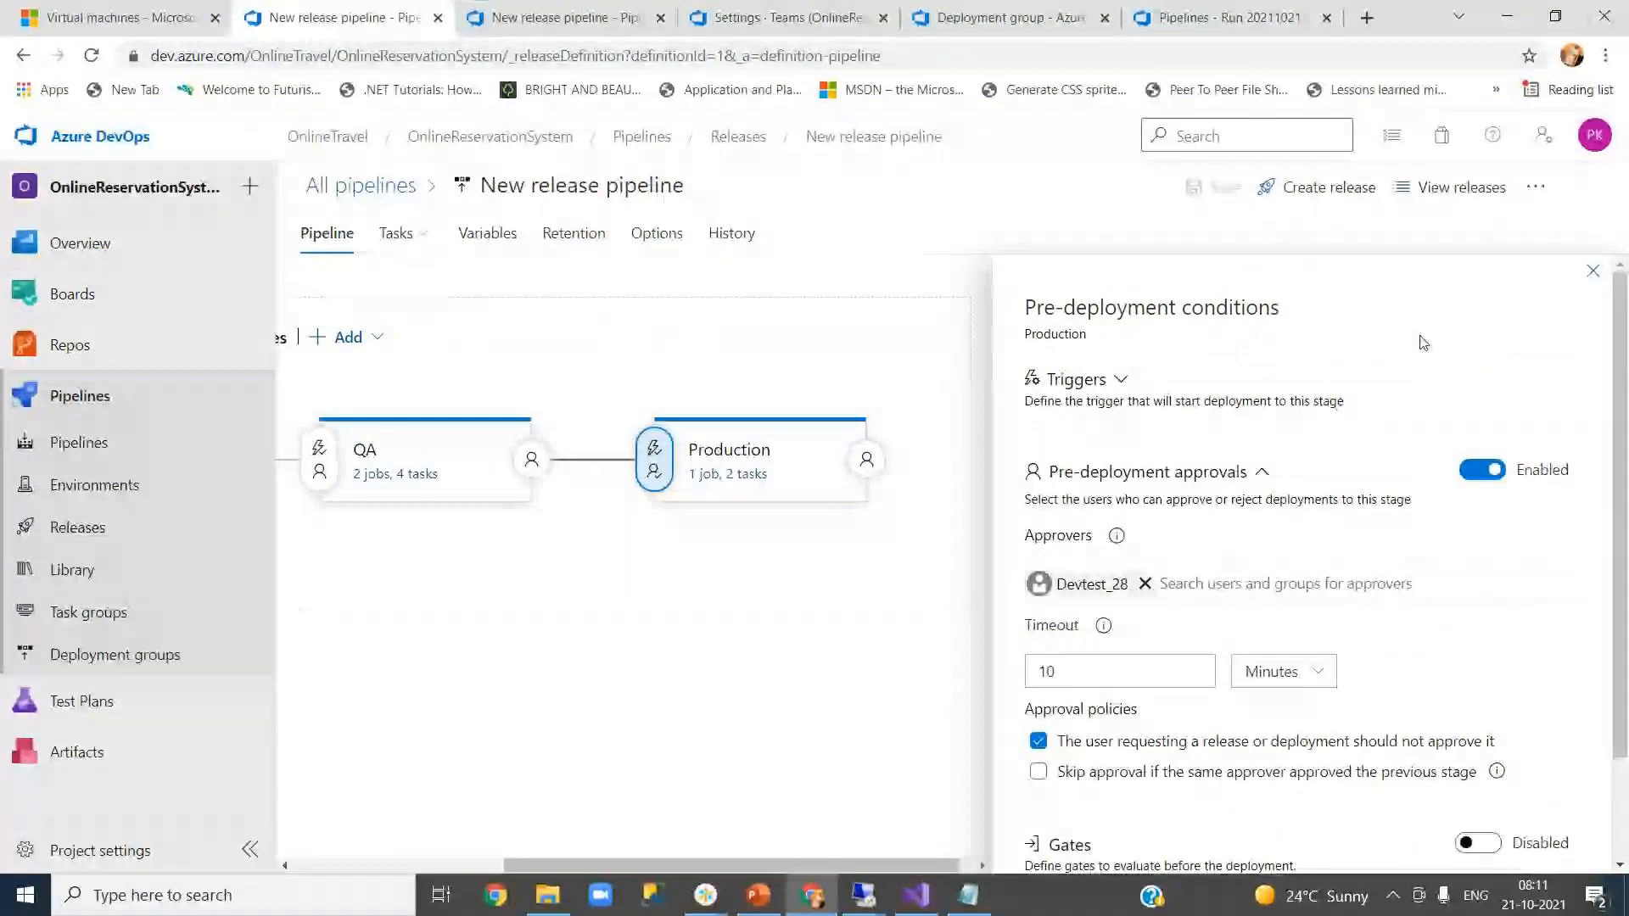
pyautogui.click(1593, 272)
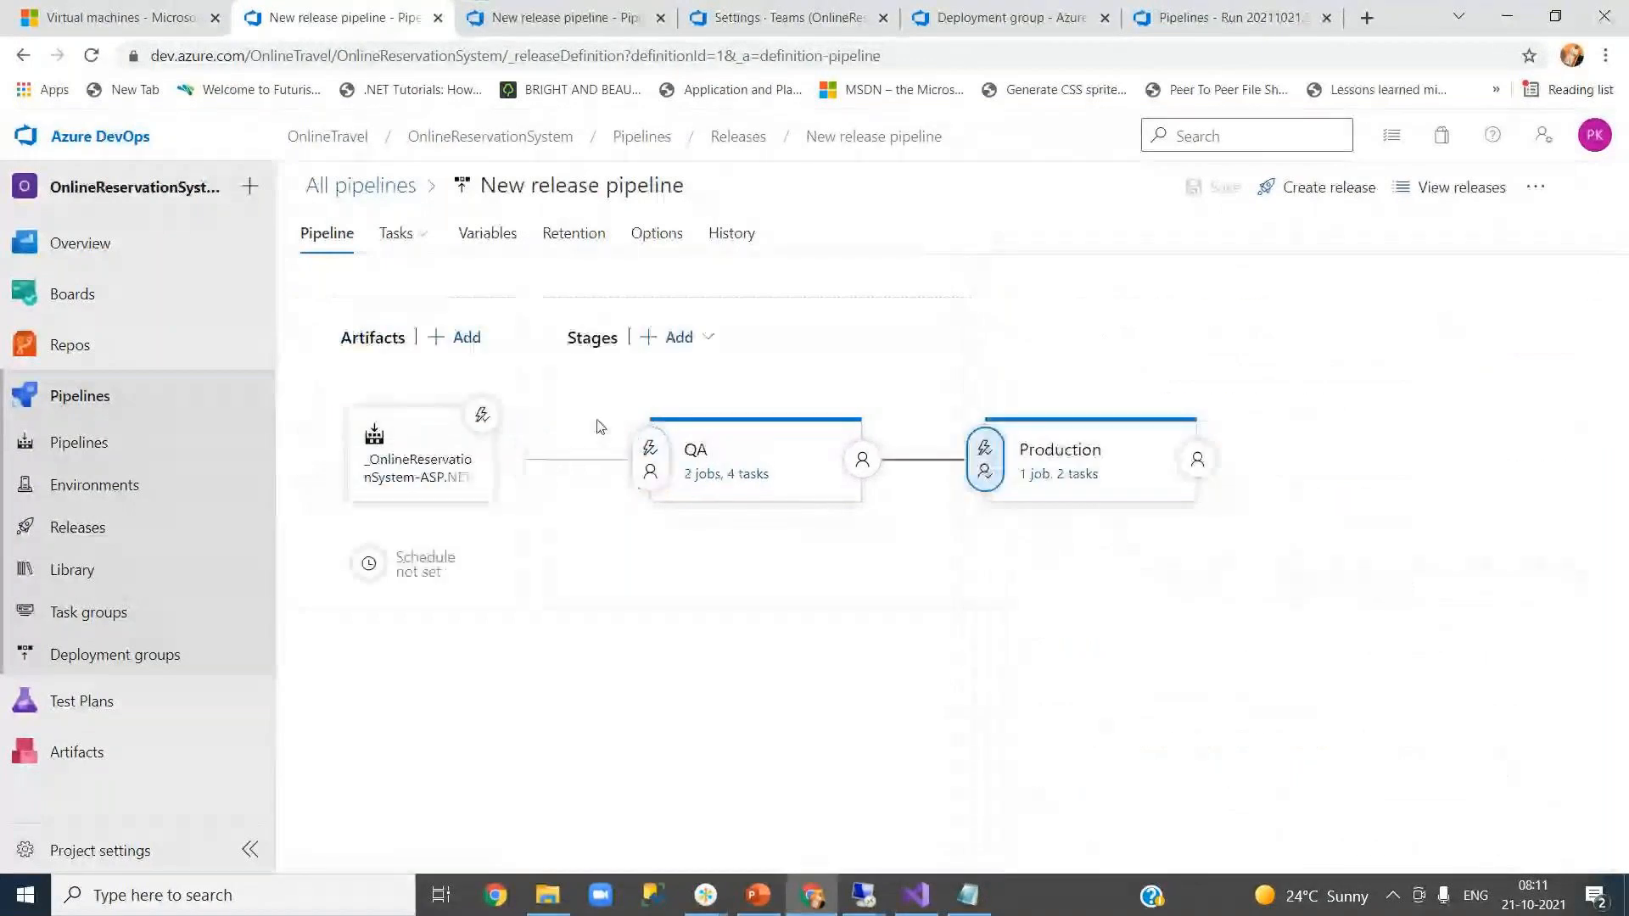
# - Review the QA stage's pre-deployment conditions
pyautogui.click(649, 462)
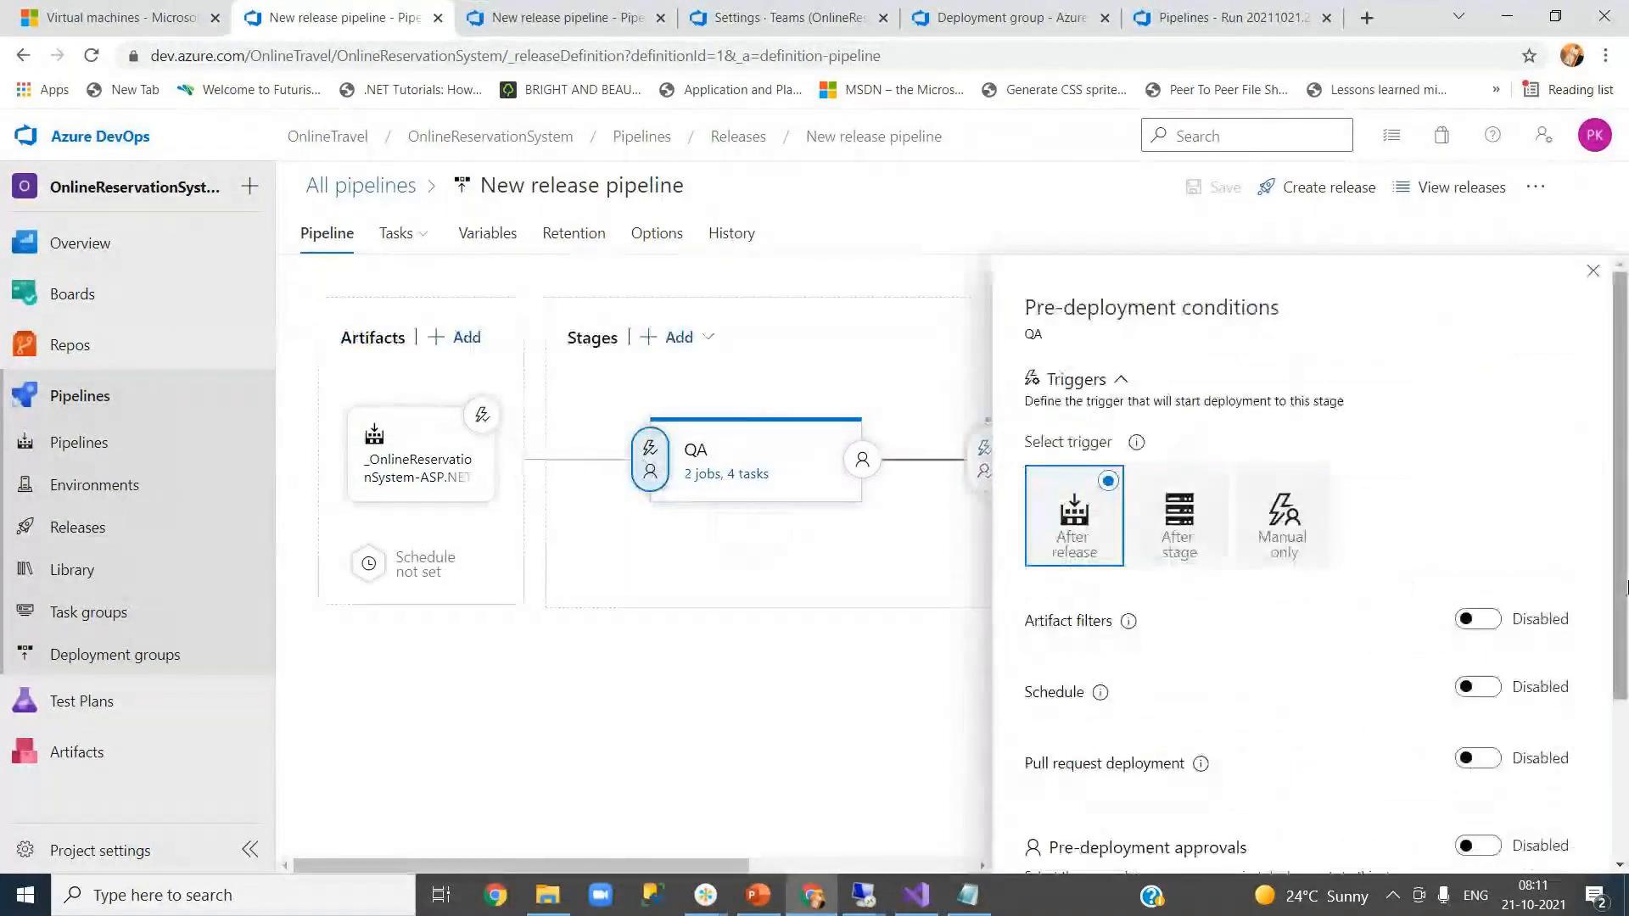
pyautogui.moveTo(1621, 603); pyautogui.dragTo(1620, 759)
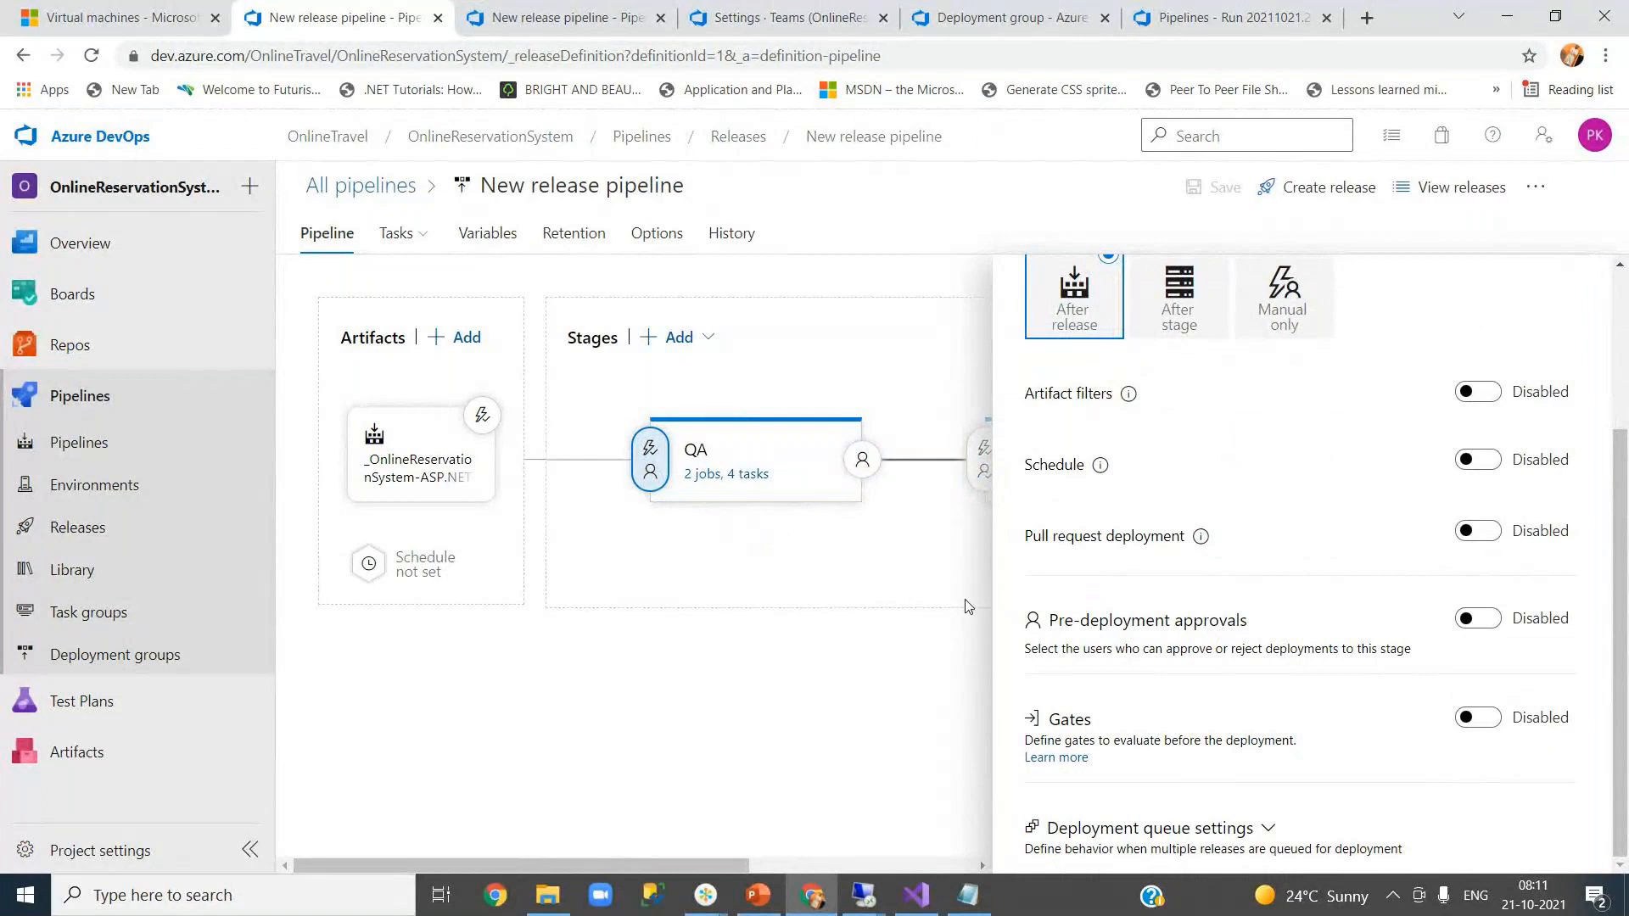
pyautogui.scroll(1, 1369, 425)
pyautogui.scroll(2, 1370, 426)
pyautogui.click(1602, 270)
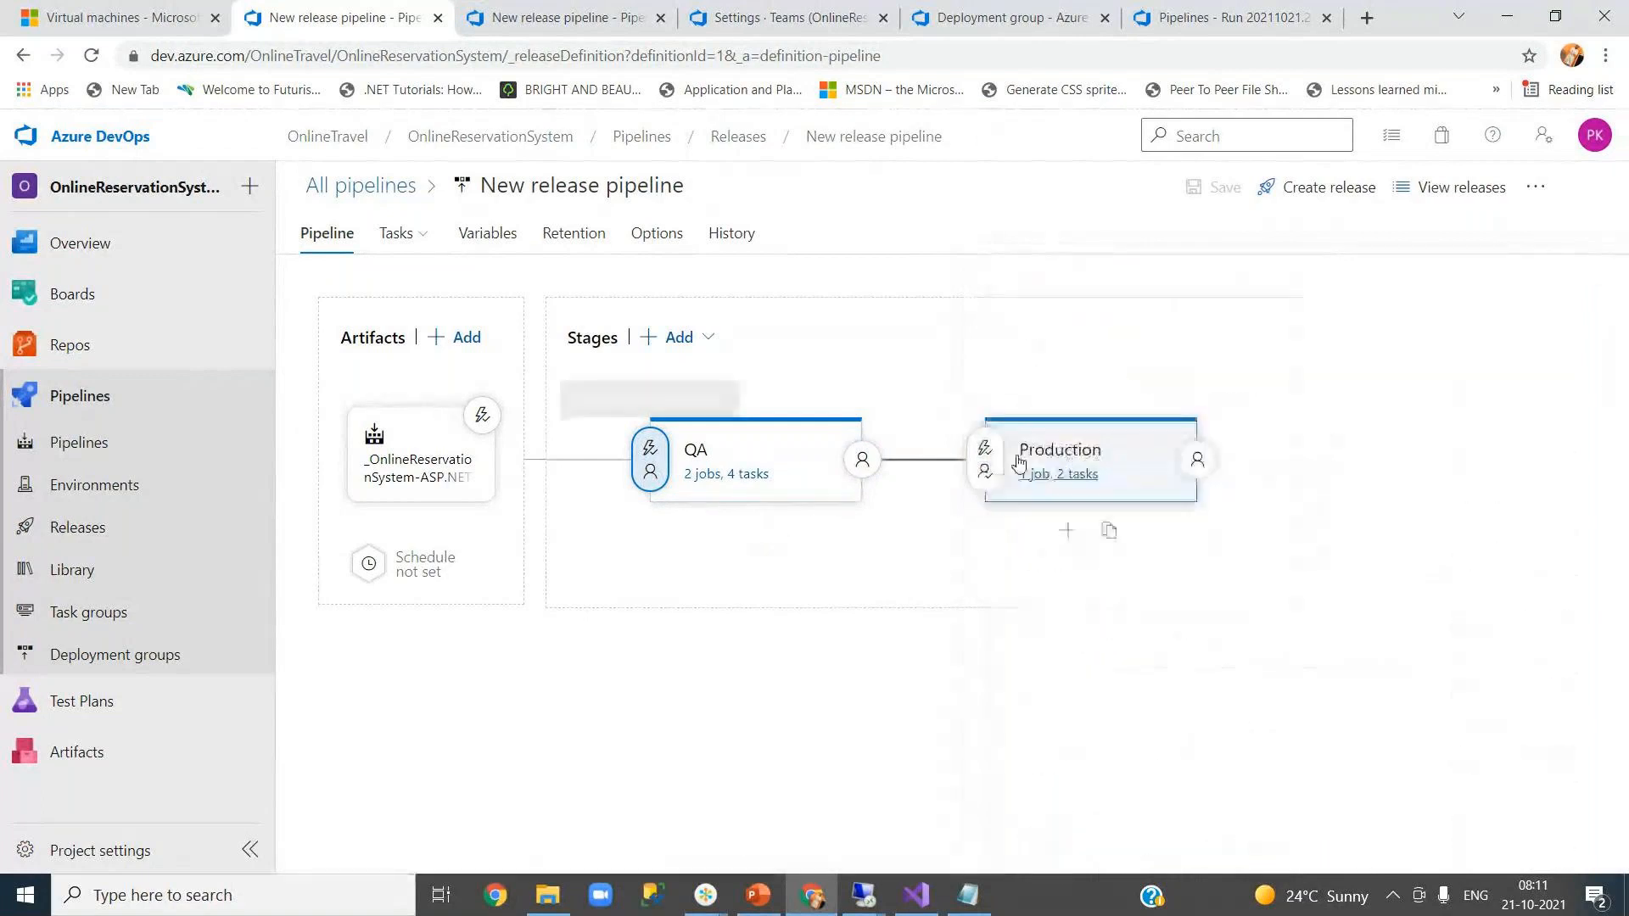
# - Recheck Production's approvals (one approver, 10-minute timeout), then show the pipeline variables
pyautogui.click(988, 449)
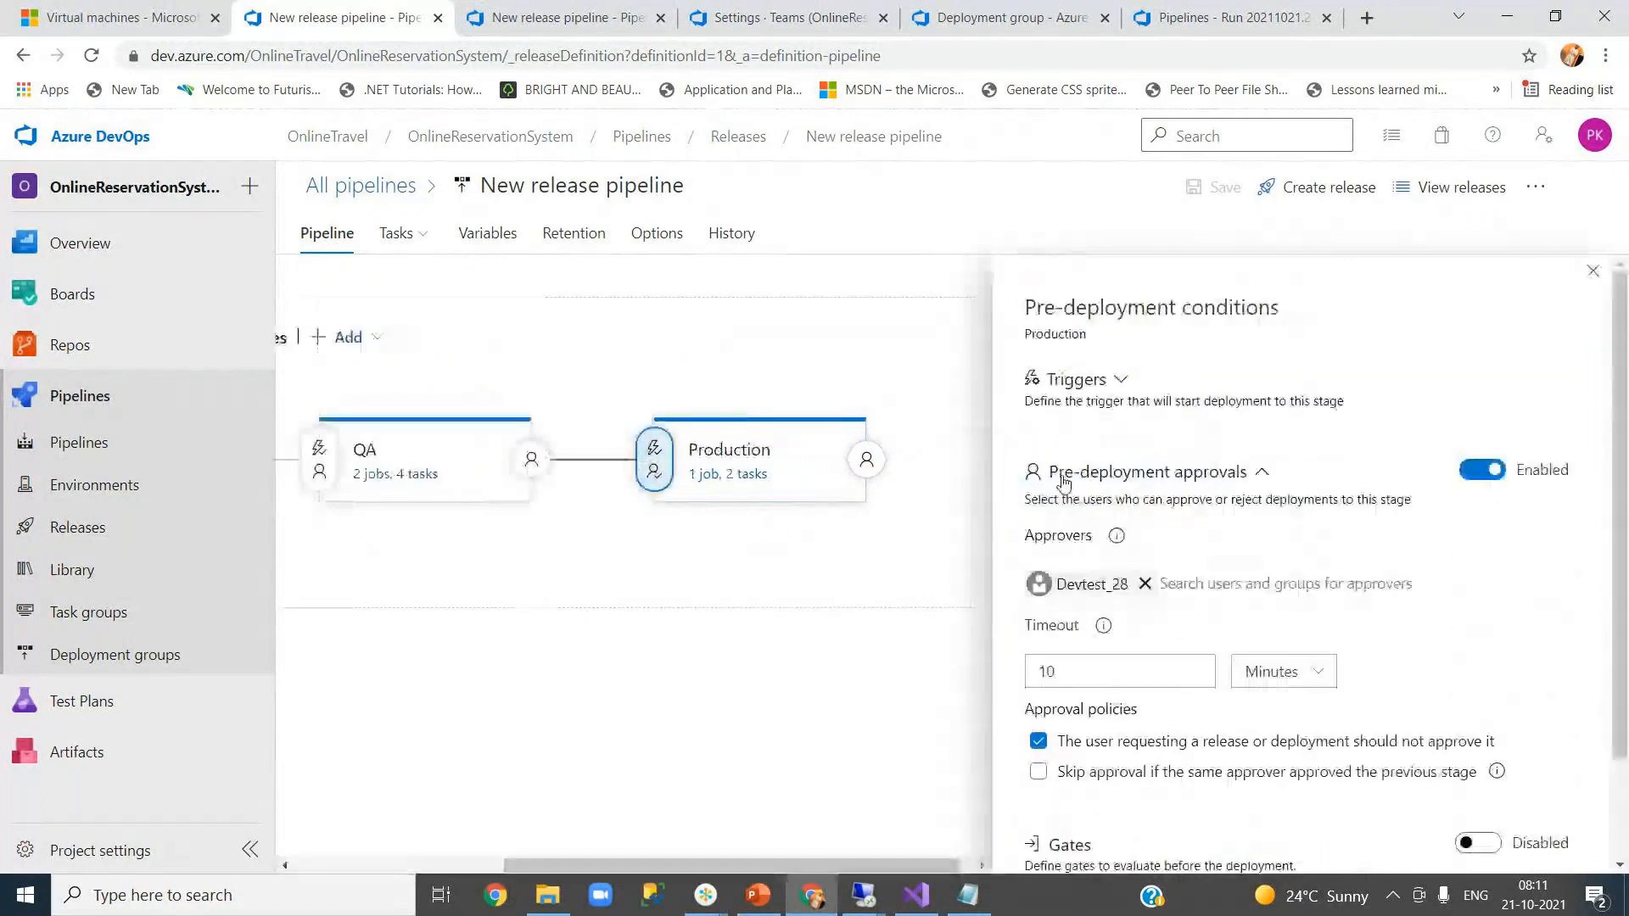
pyautogui.scroll(-1, 1063, 481)
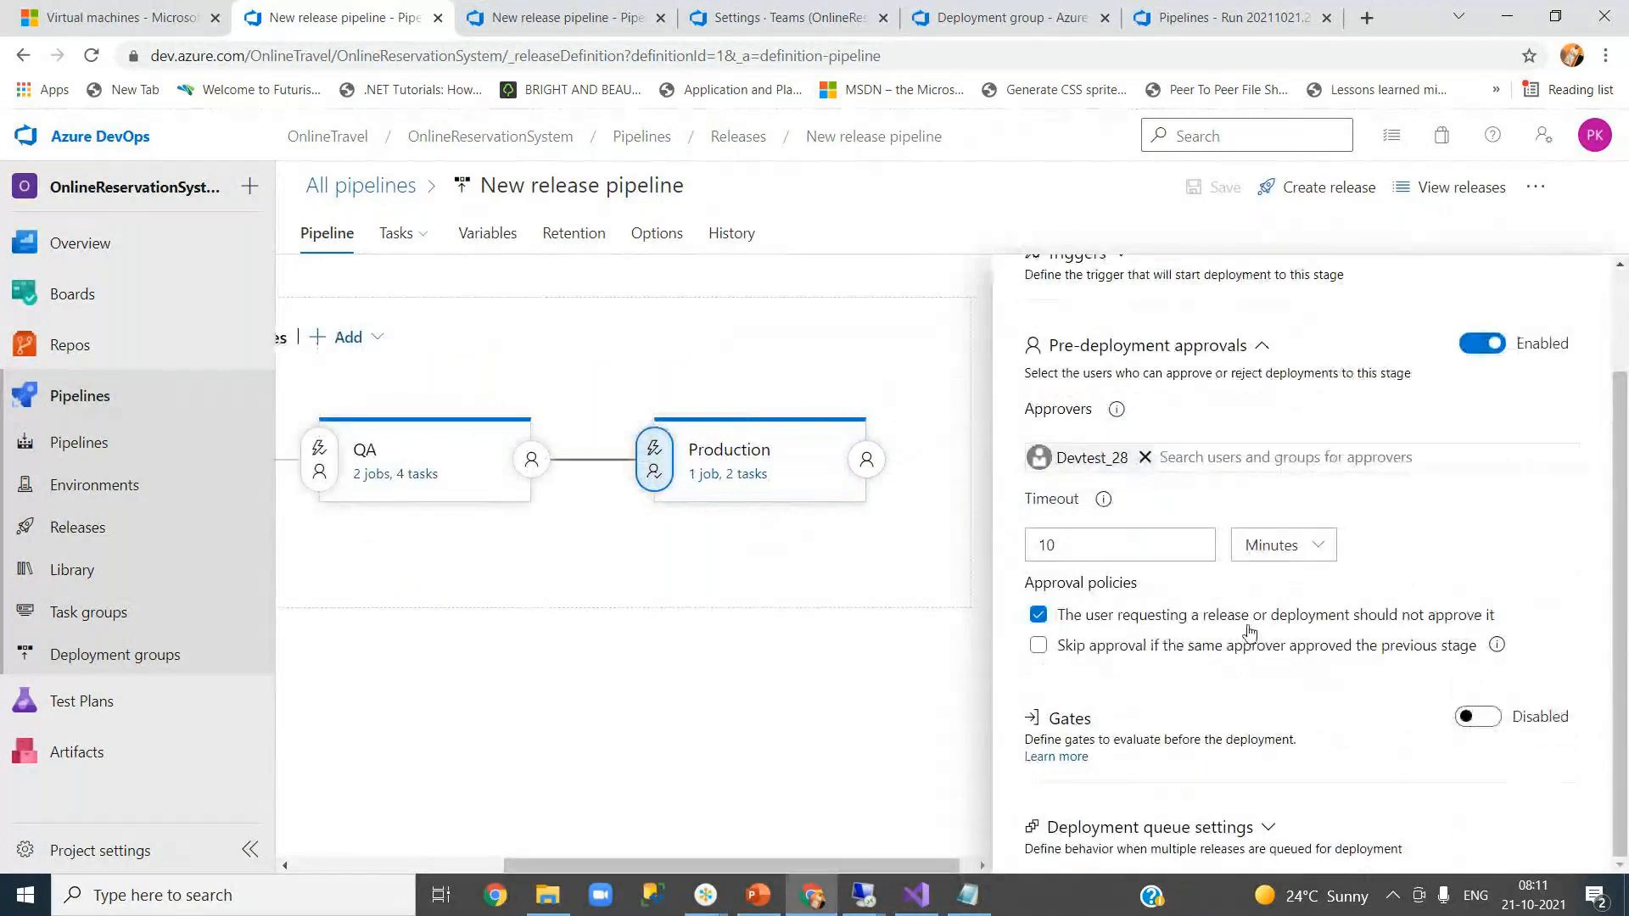
pyautogui.scroll(1, 1461, 607)
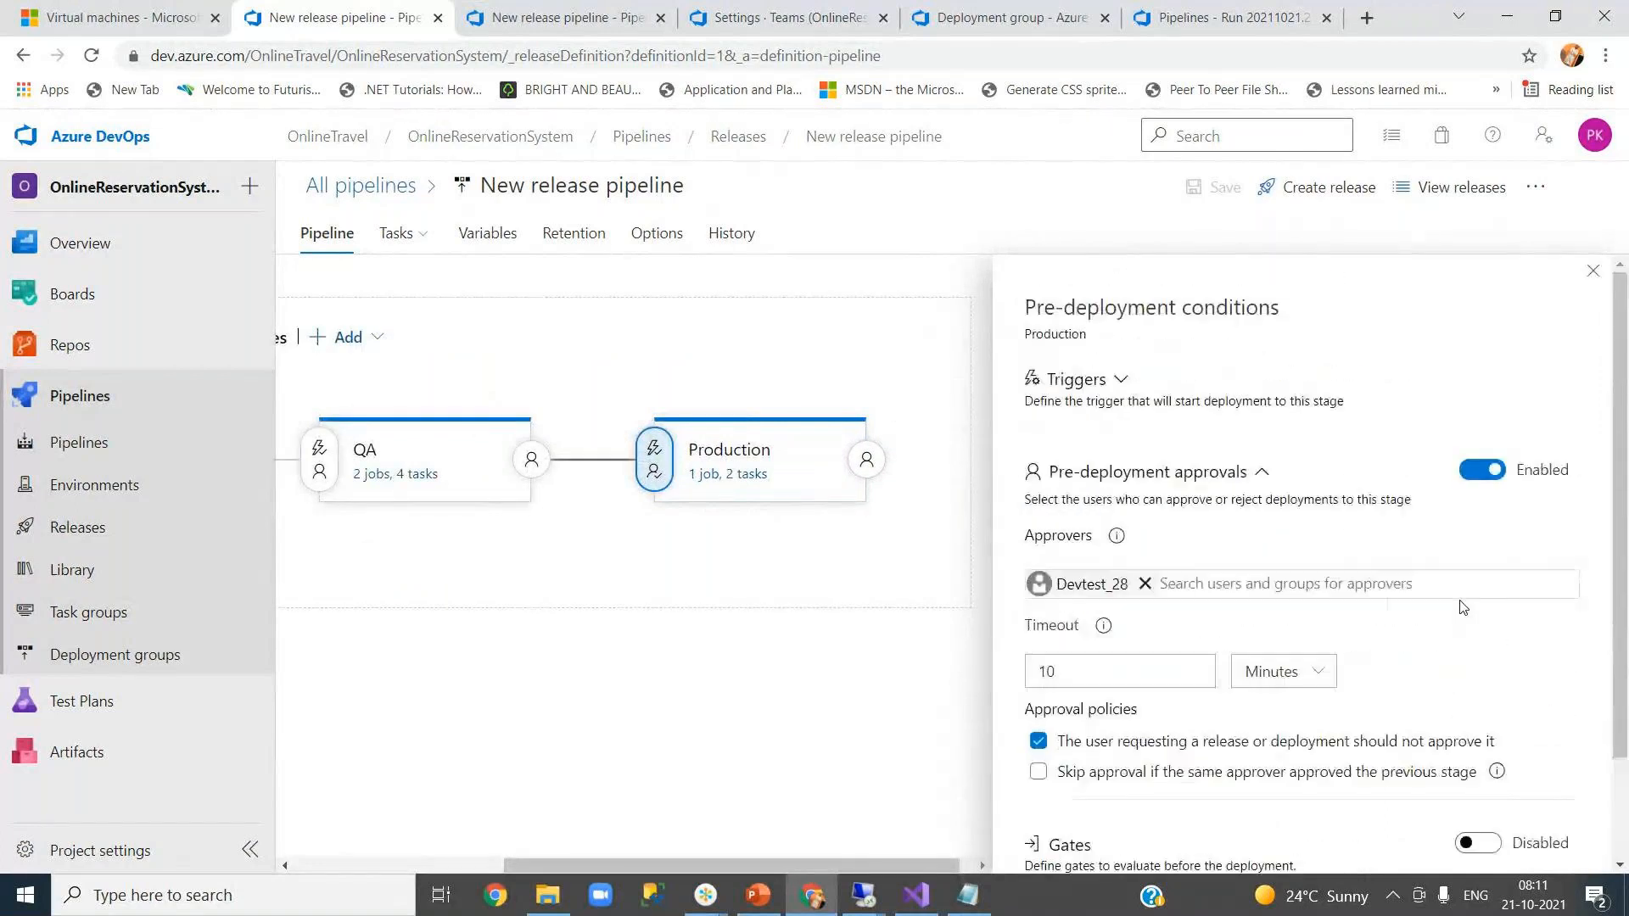
pyautogui.click(1592, 271)
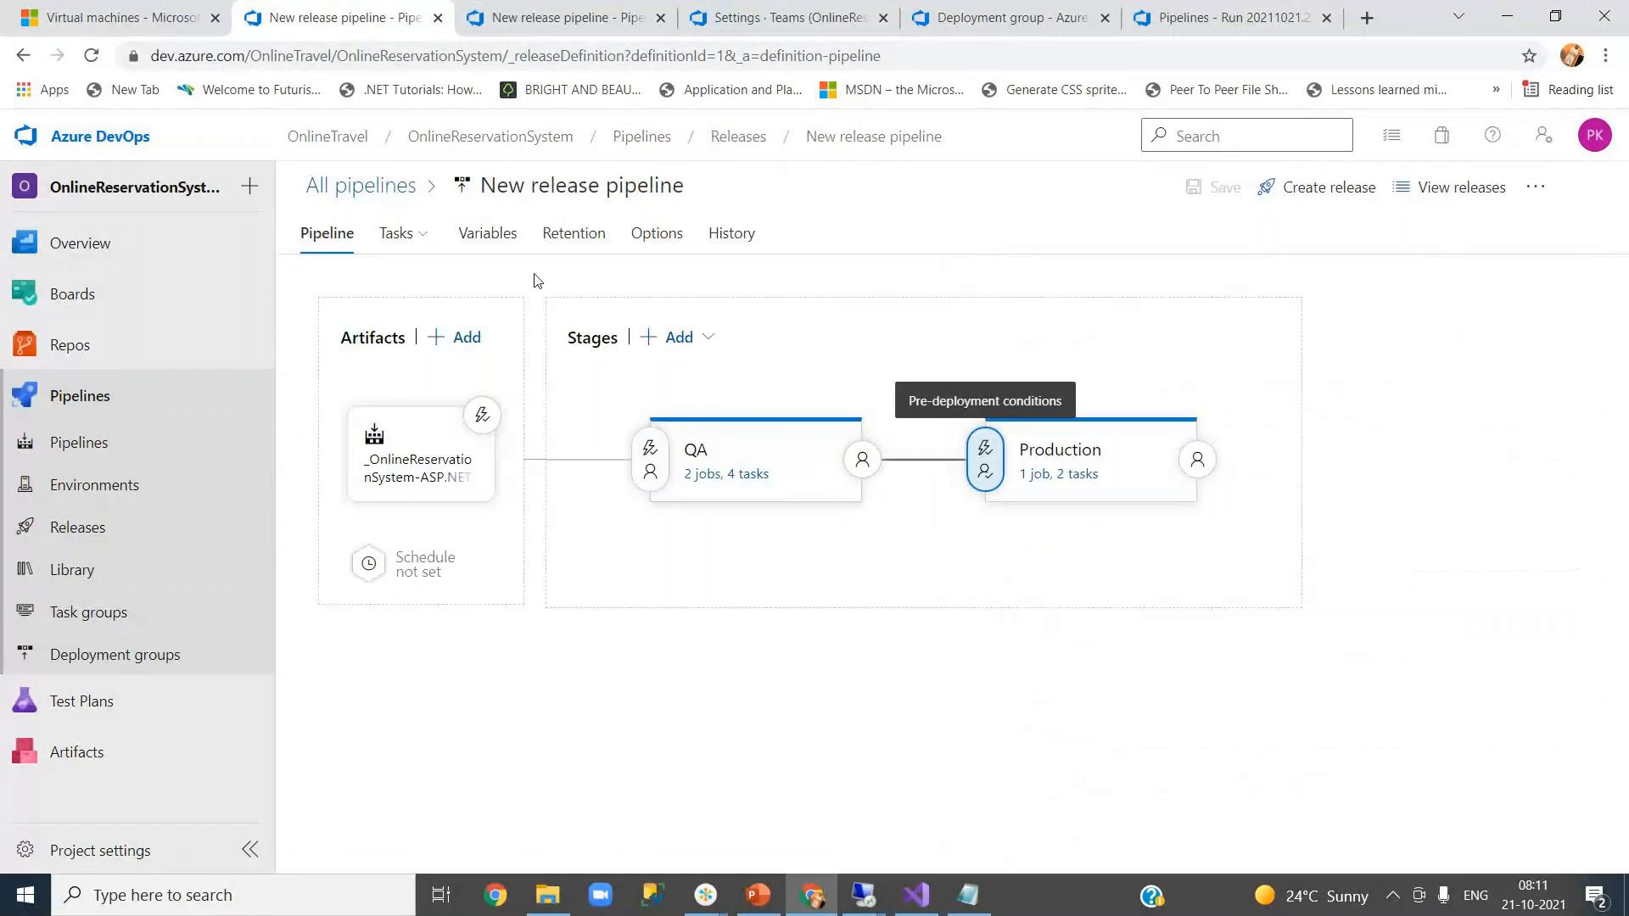
pyautogui.click(484, 244)
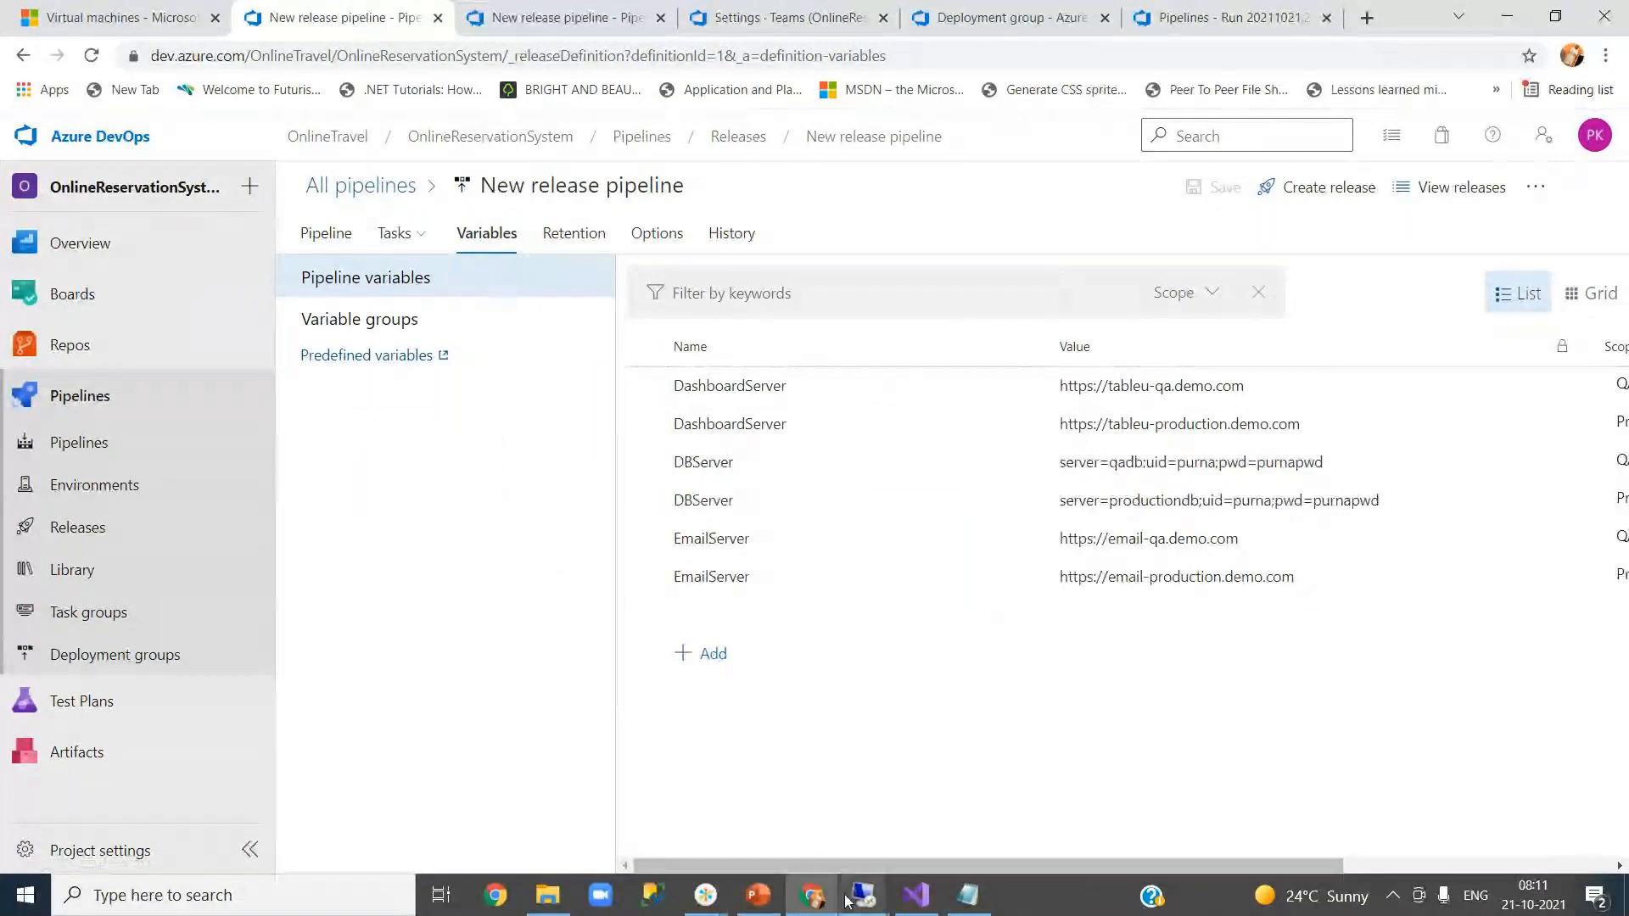
# - In Visual Studio, close every open file except About.cshtml
pyautogui.click(916, 895)
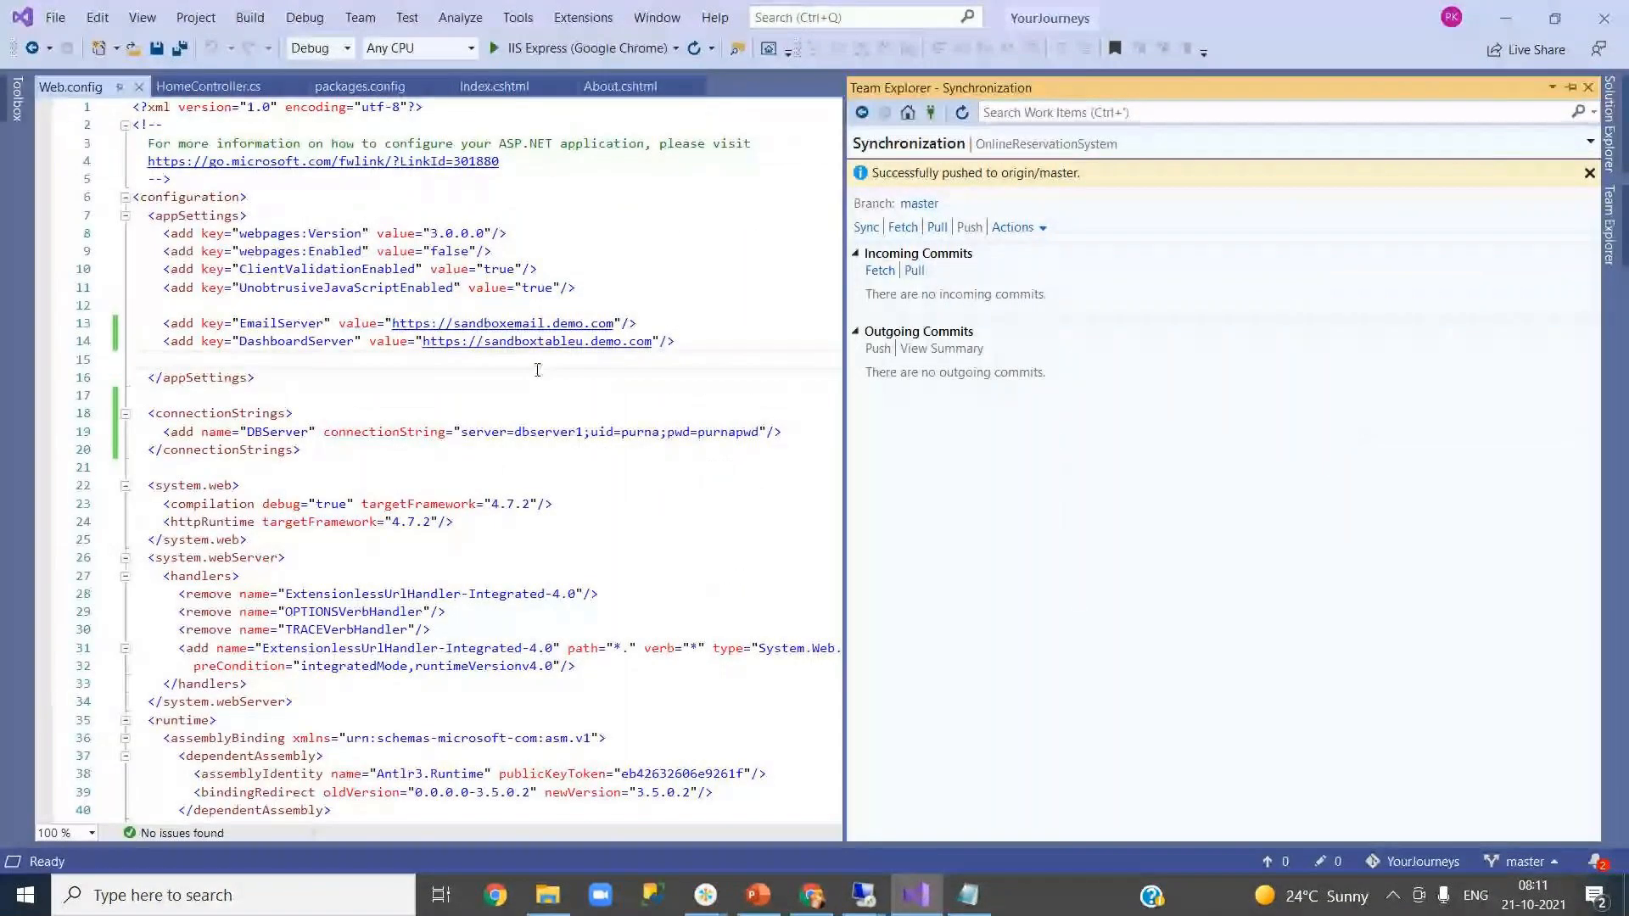
pyautogui.click(620, 85)
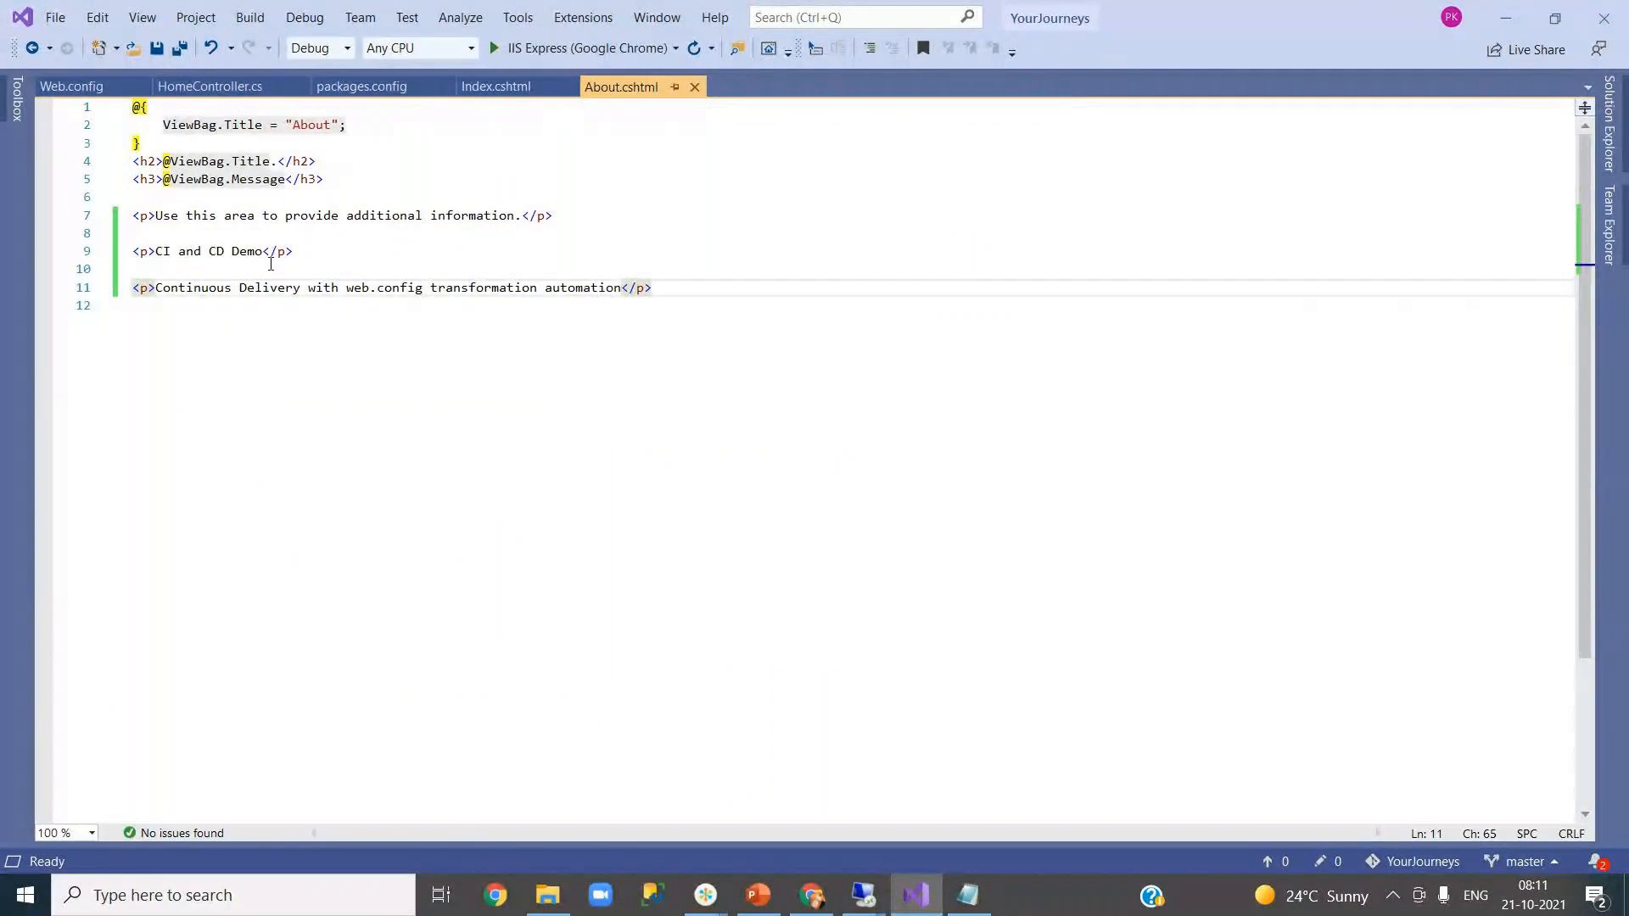
pyautogui.click(488, 93)
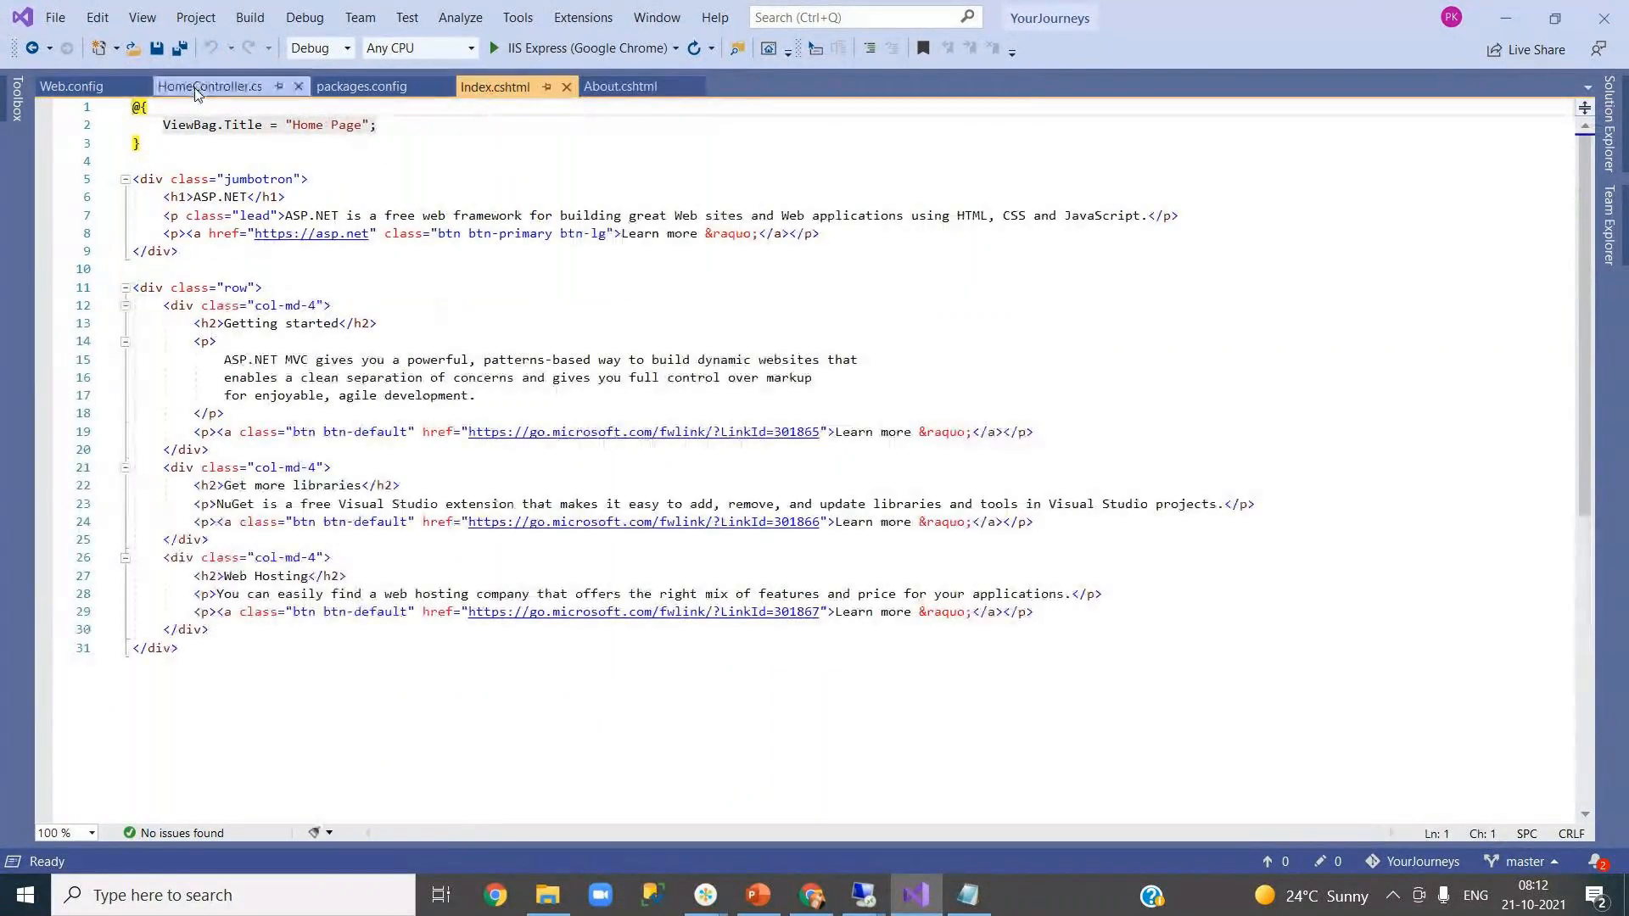
pyautogui.click(195, 89)
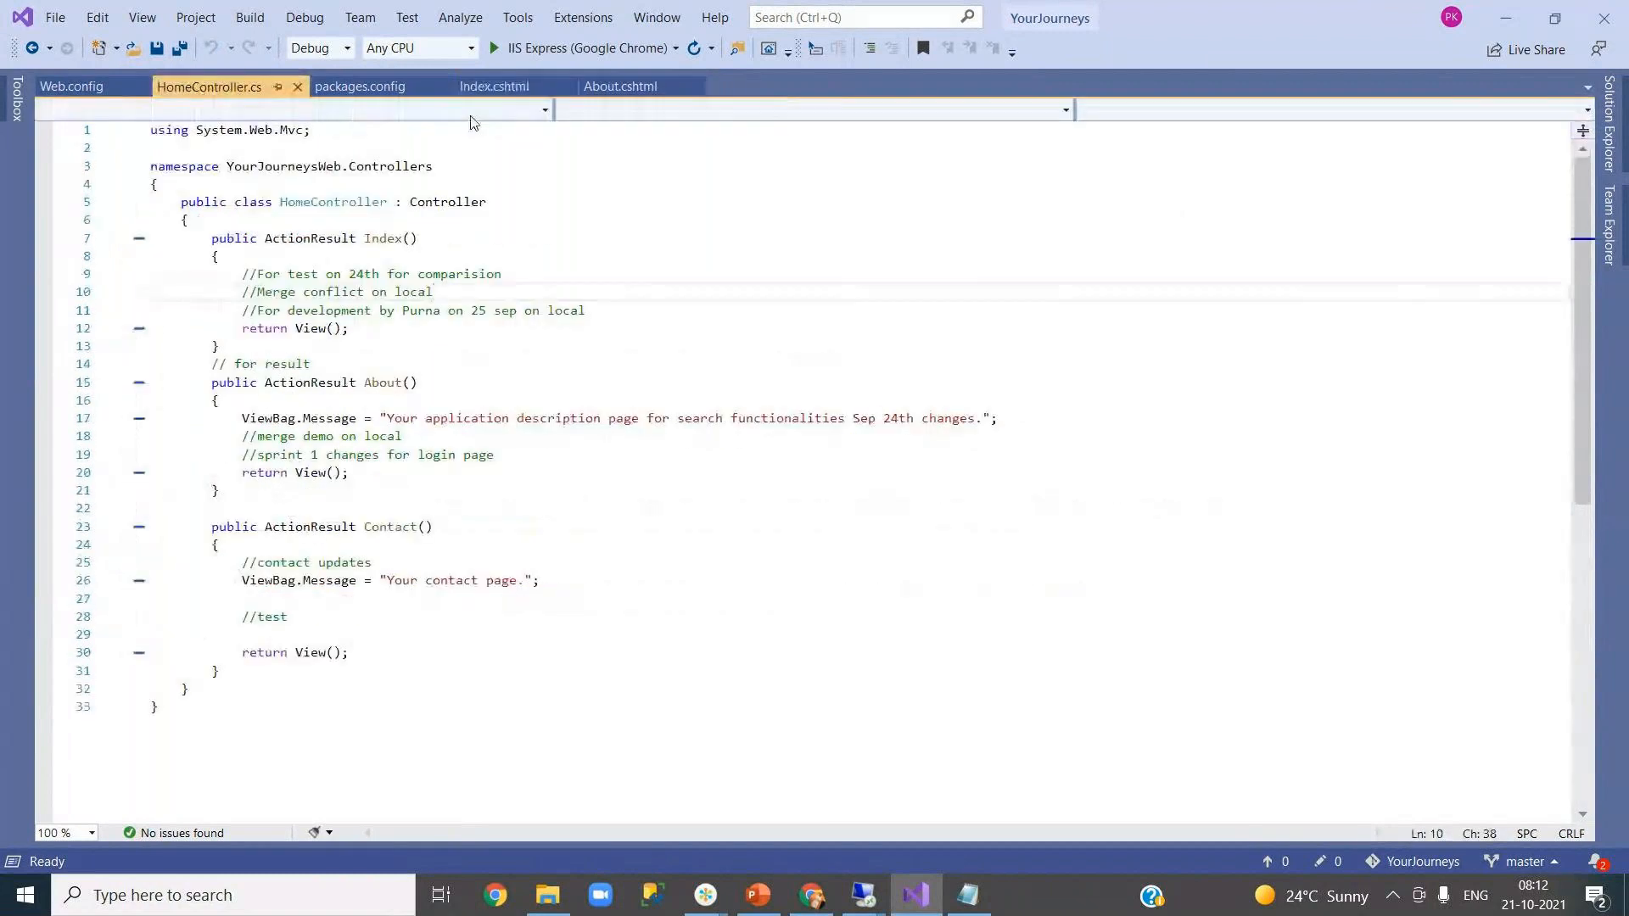
pyautogui.click(621, 92)
pyautogui.rightClick(644, 93)
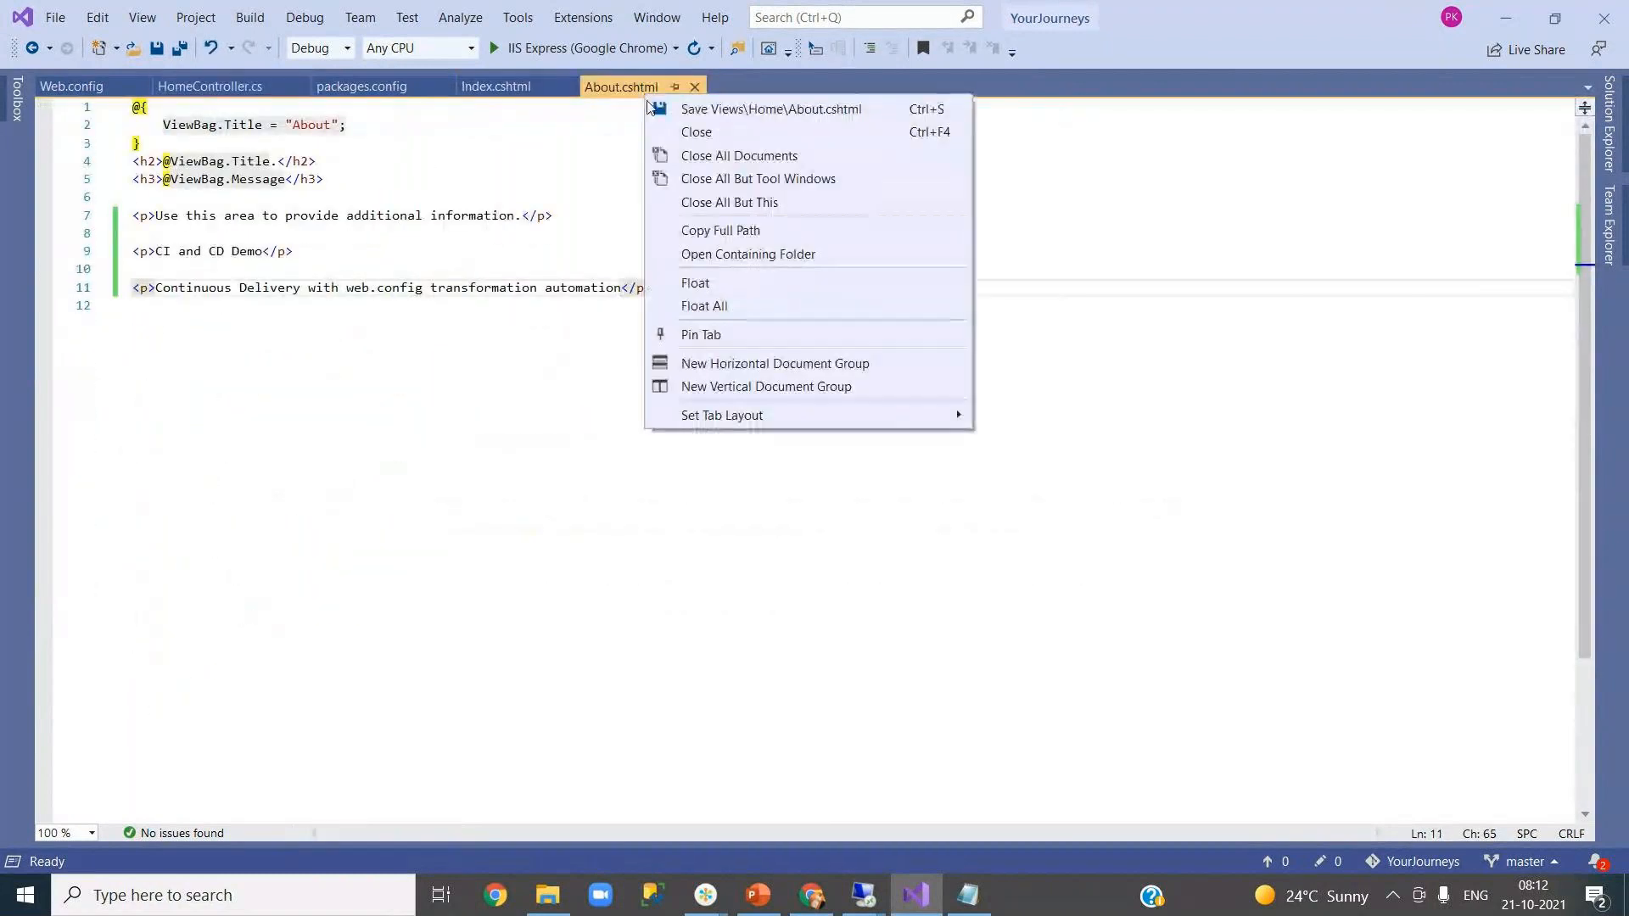
pyautogui.click(727, 206)
# - Replace line 9's 'CI and CD Demo' with 'web.config 21 oct' and save About.cshtml
pyautogui.click(1610, 135)
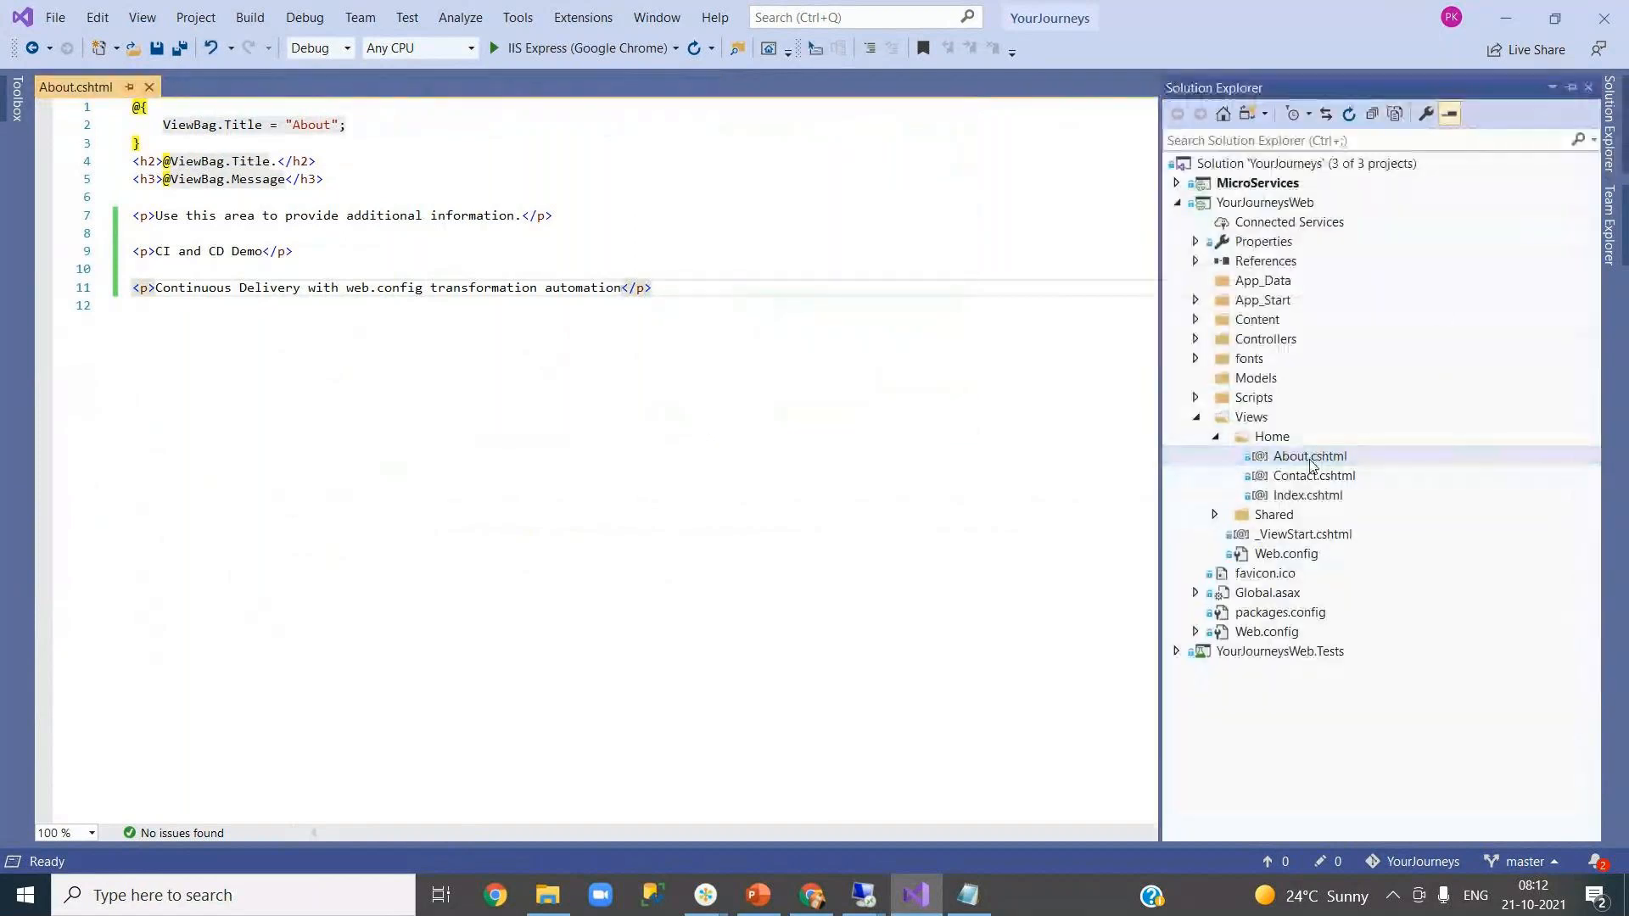
pyautogui.click(253, 252)
pyautogui.moveTo(155, 251); pyautogui.dragTo(262, 251)
pyautogui.write('web')
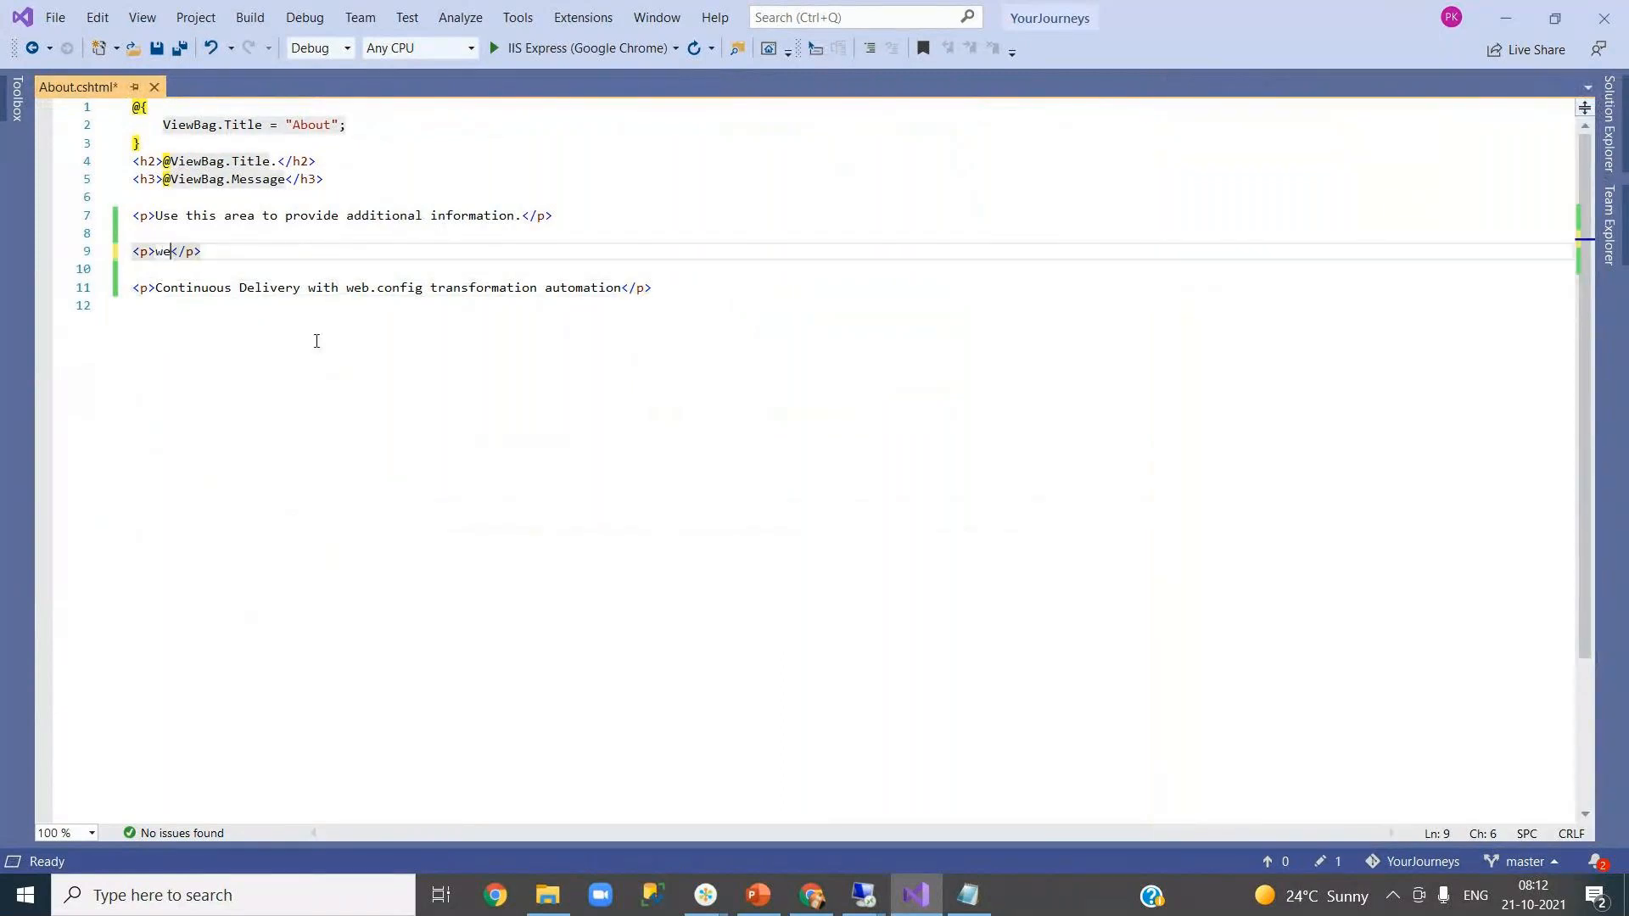
pyautogui.write('.config ')
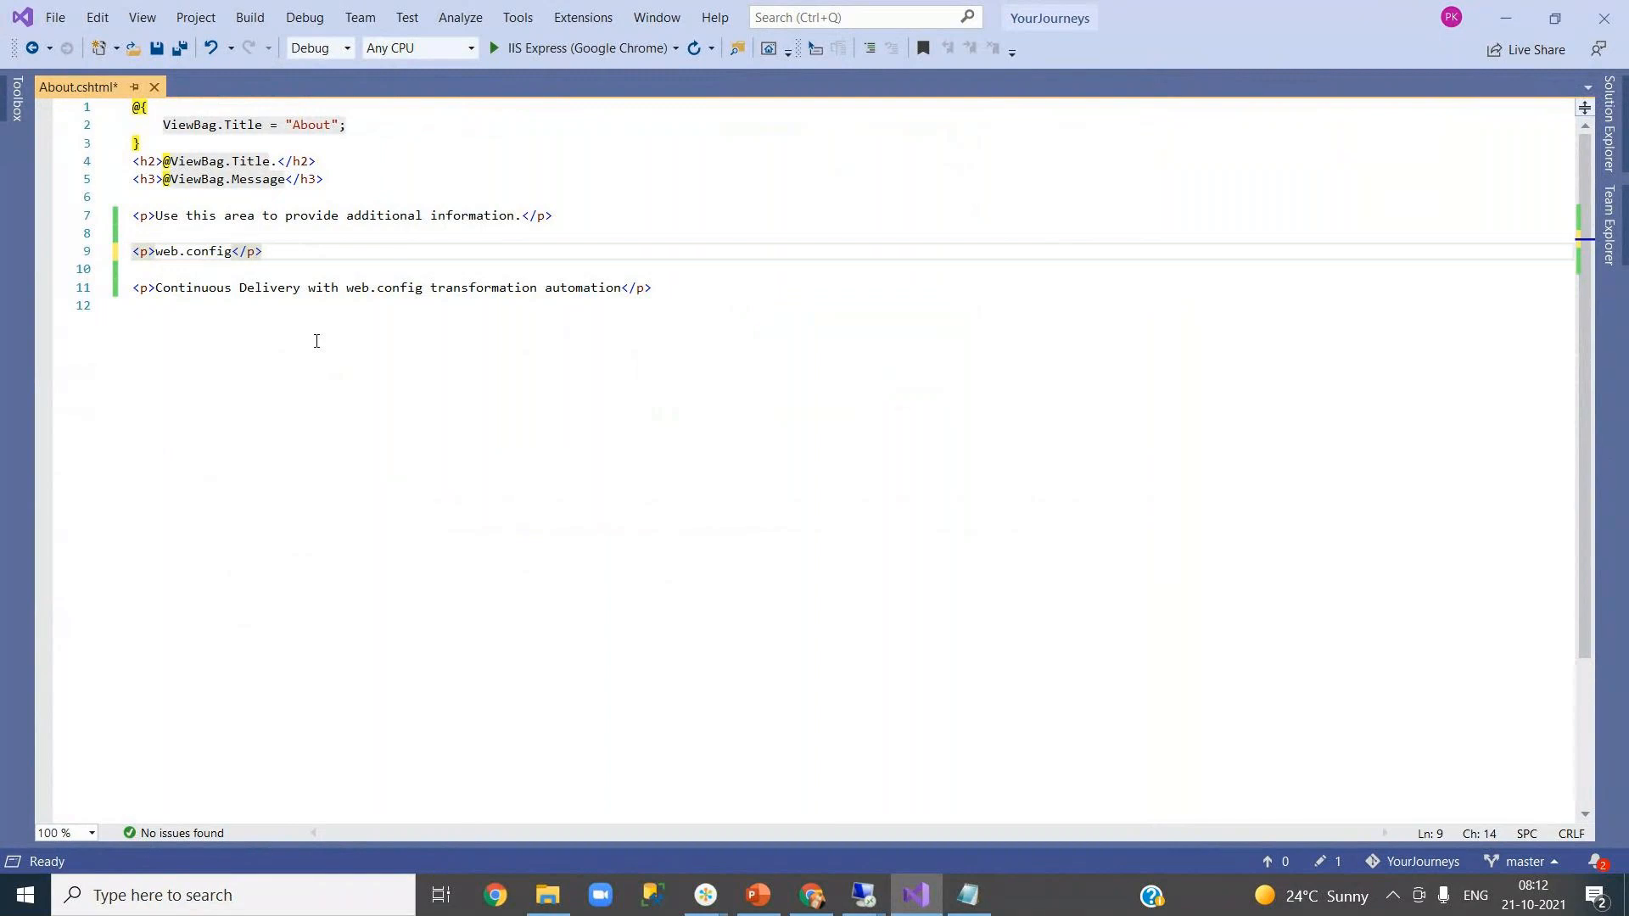
pyautogui.write('21 oct')
pyautogui.hotkey('ctrl', 's')
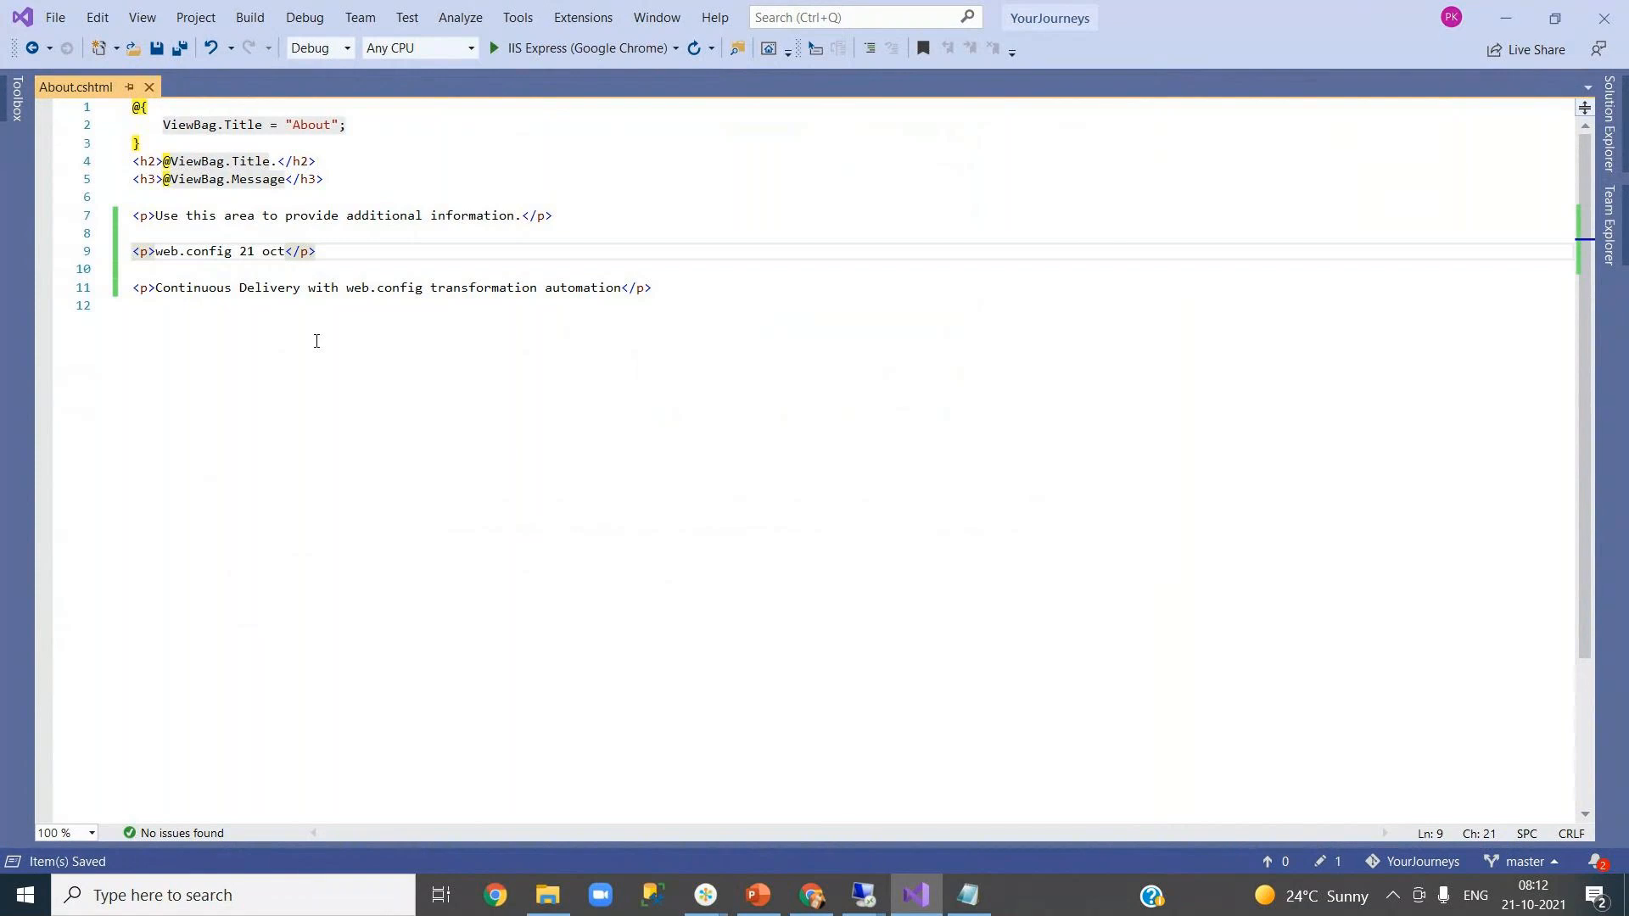
pyautogui.click(1620, 229)
pyautogui.click(908, 112)
# - Commit All and Sync with message 'test', signing in with the existing account
pyautogui.click(929, 296)
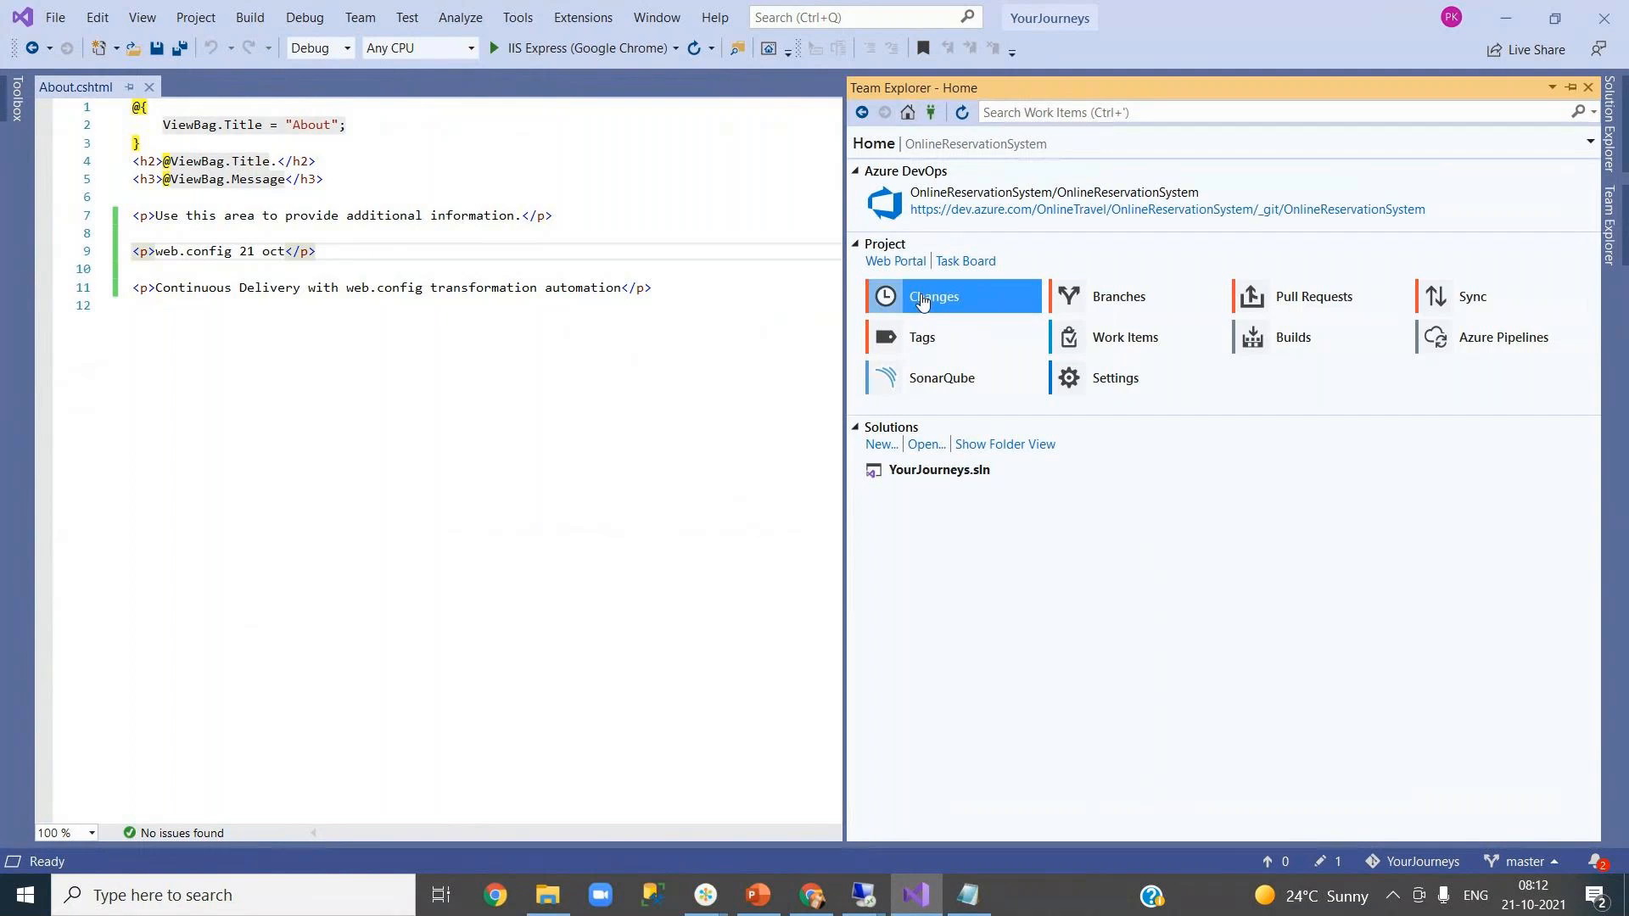
pyautogui.write('test')
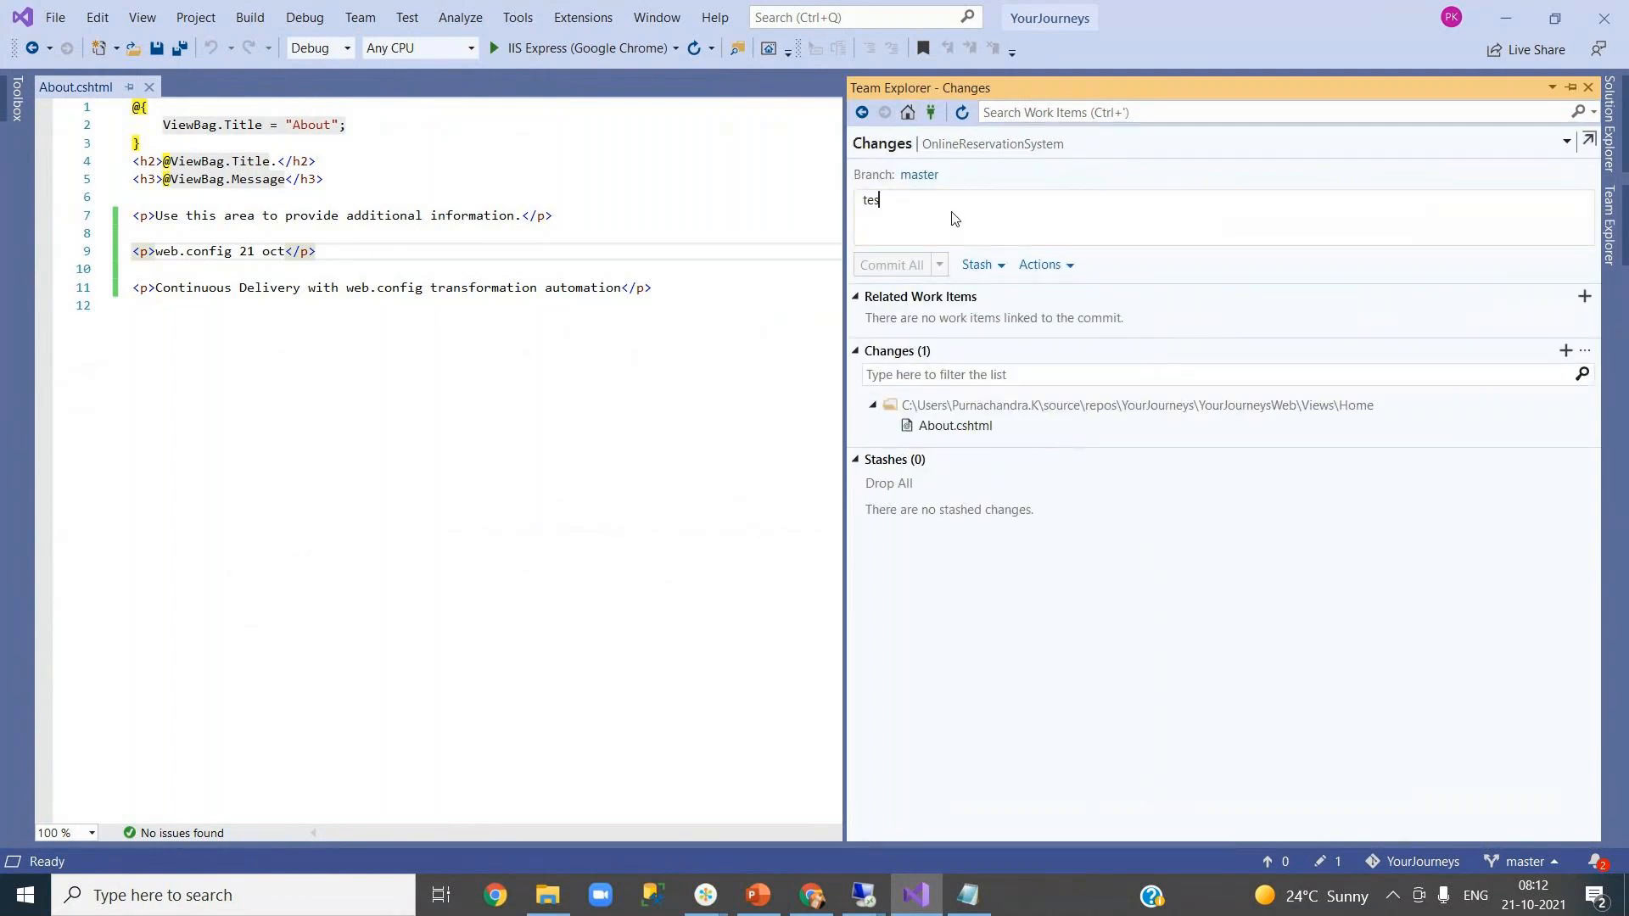
pyautogui.click(941, 265)
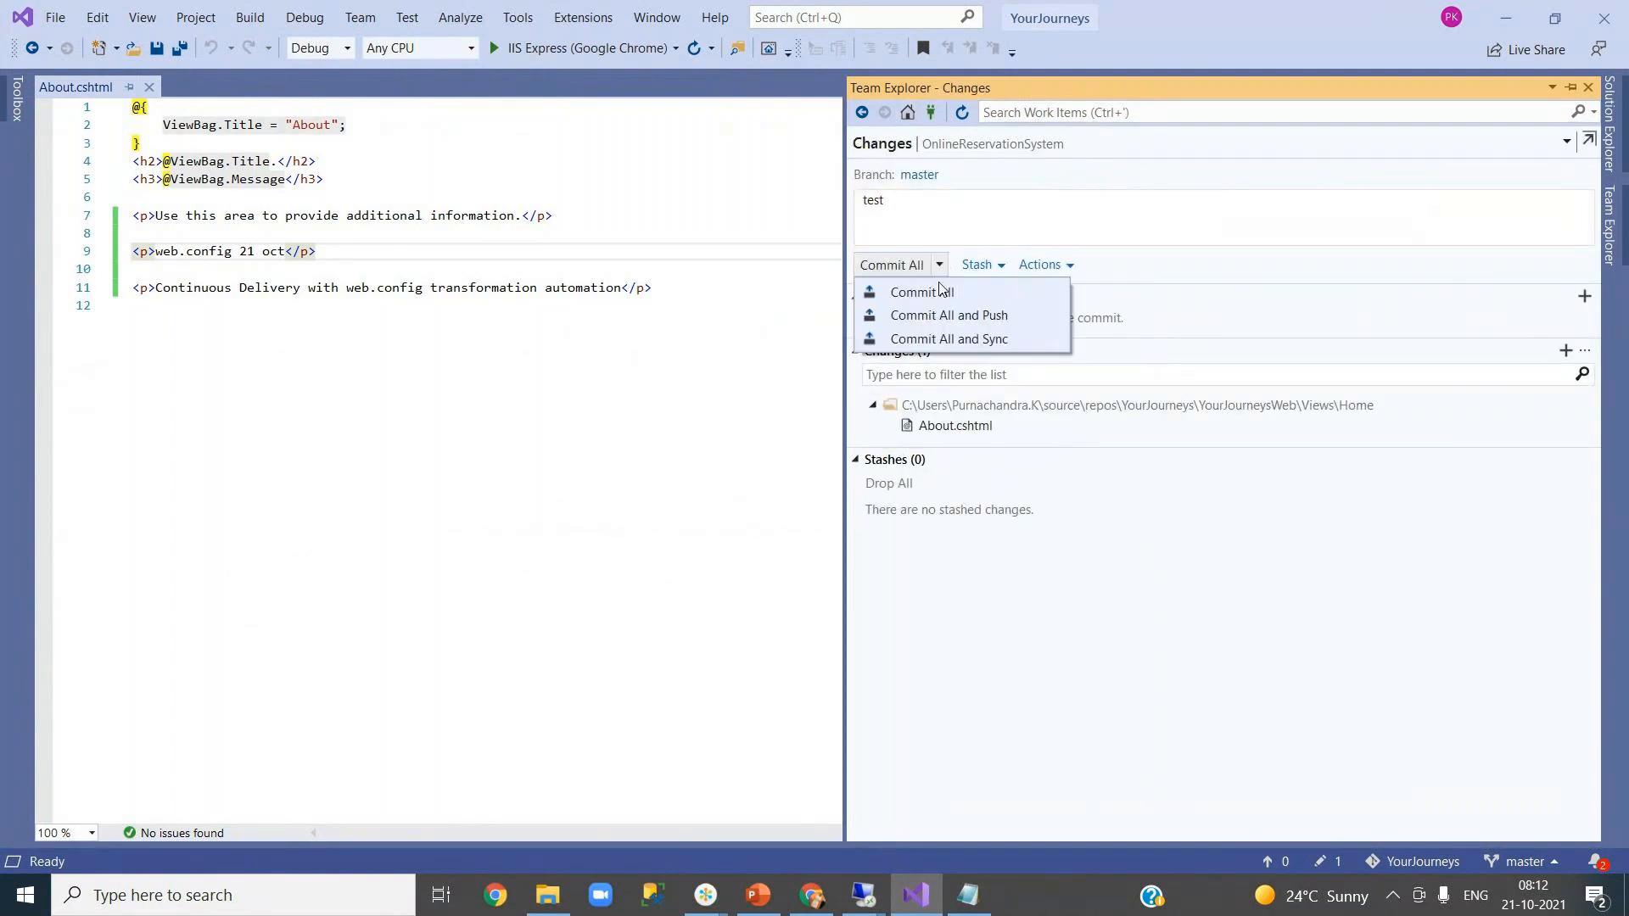
pyautogui.click(942, 338)
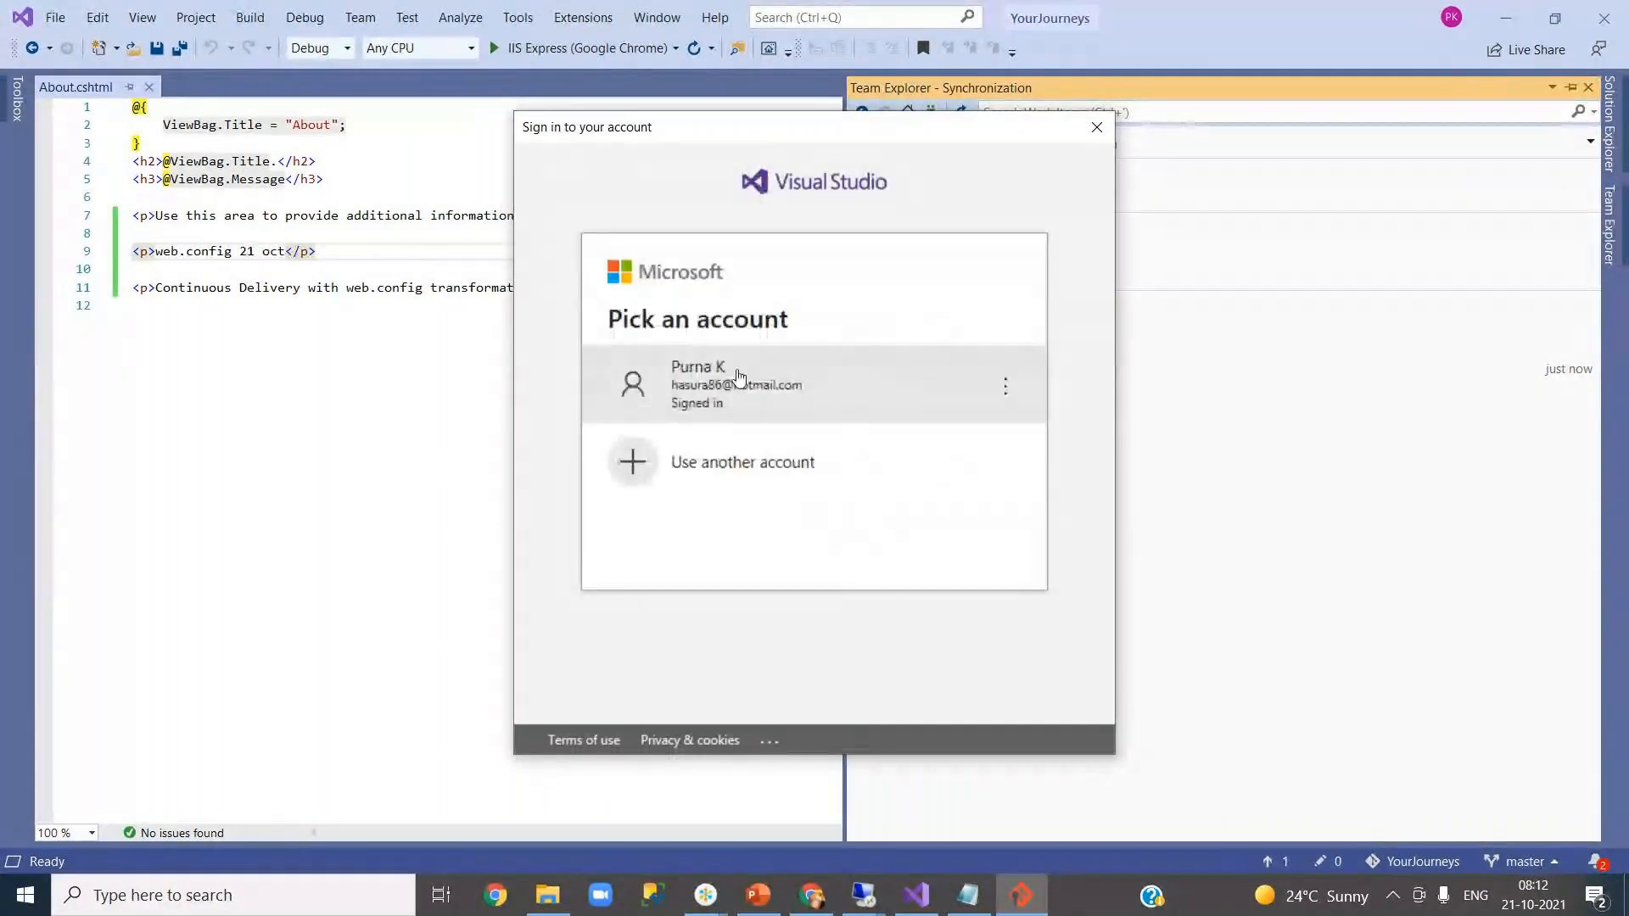
pyautogui.click(738, 376)
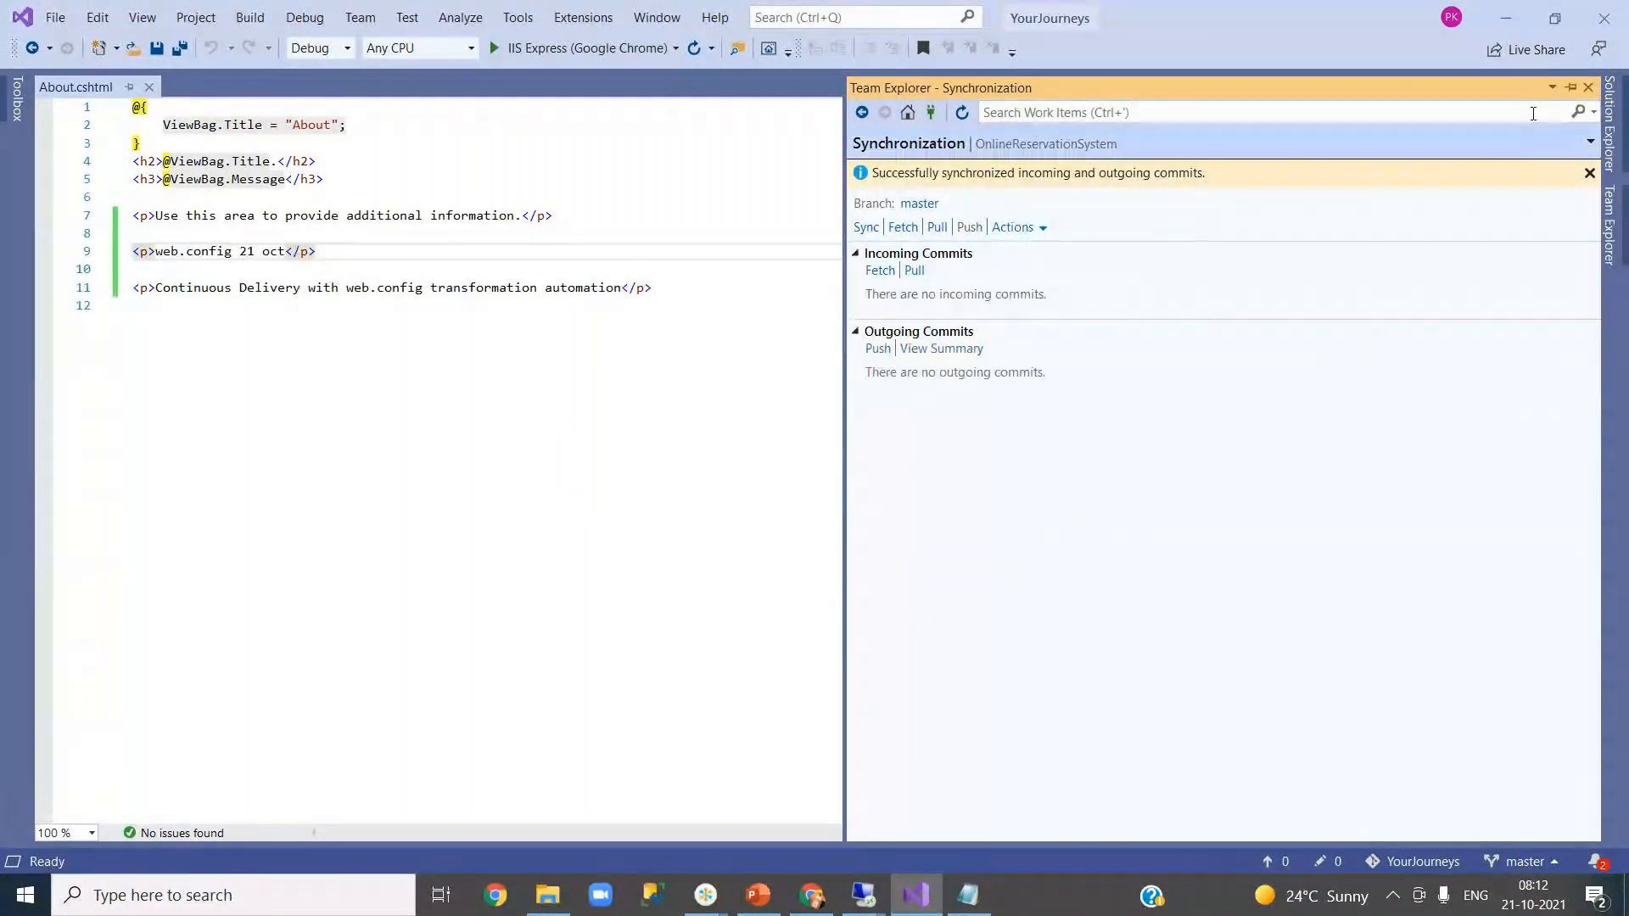
pyautogui.click(1587, 89)
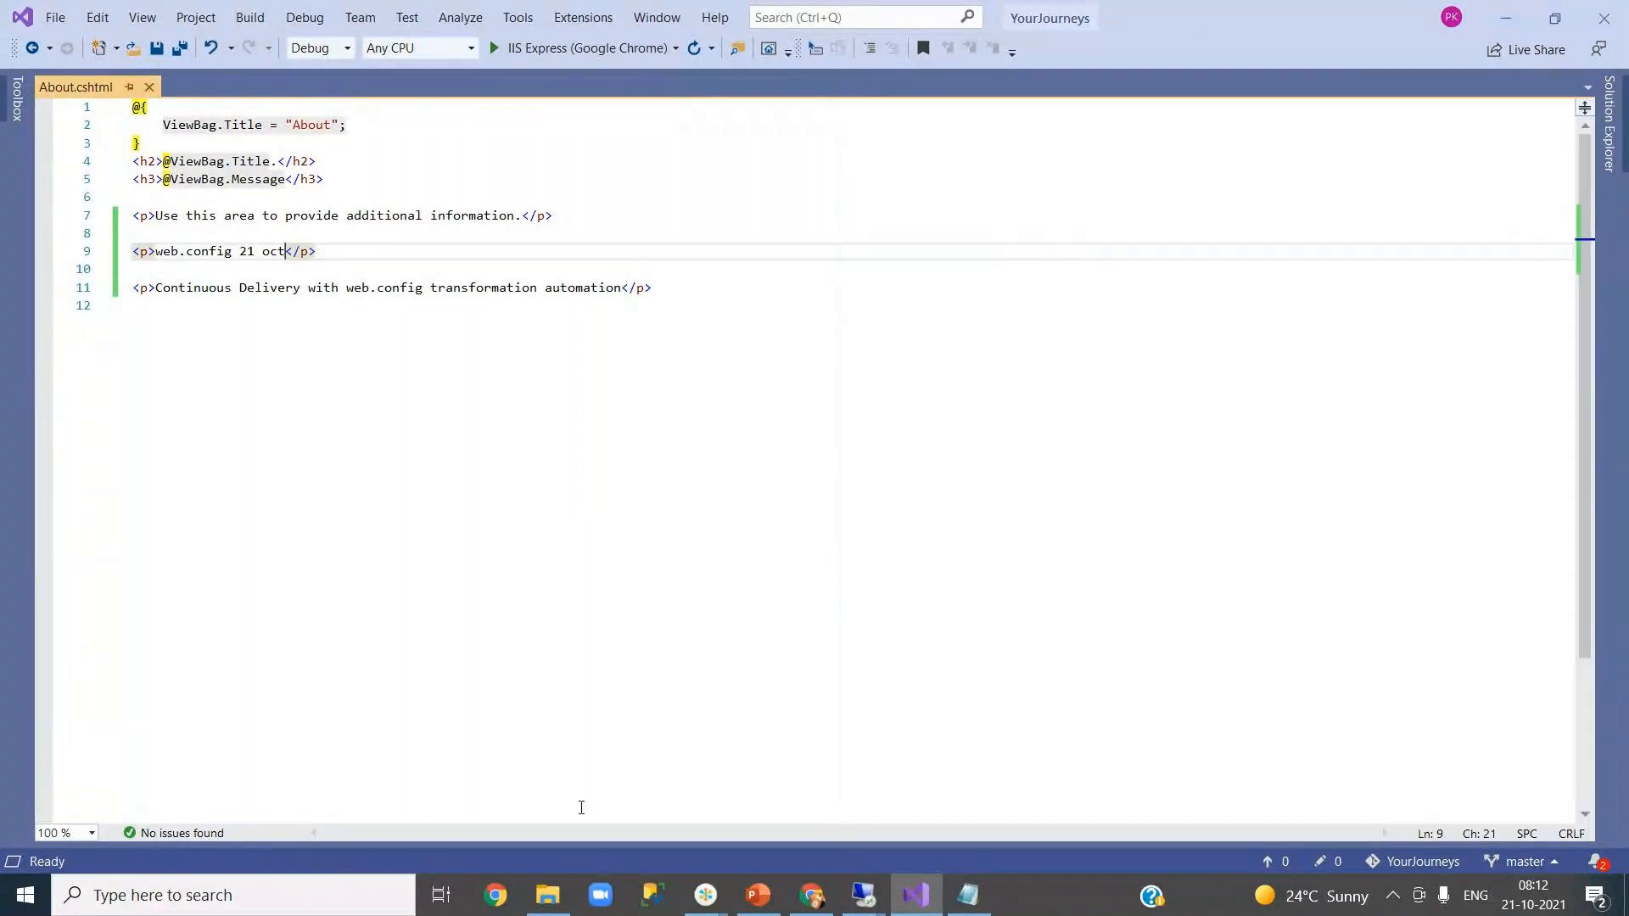
pyautogui.click(810, 896)
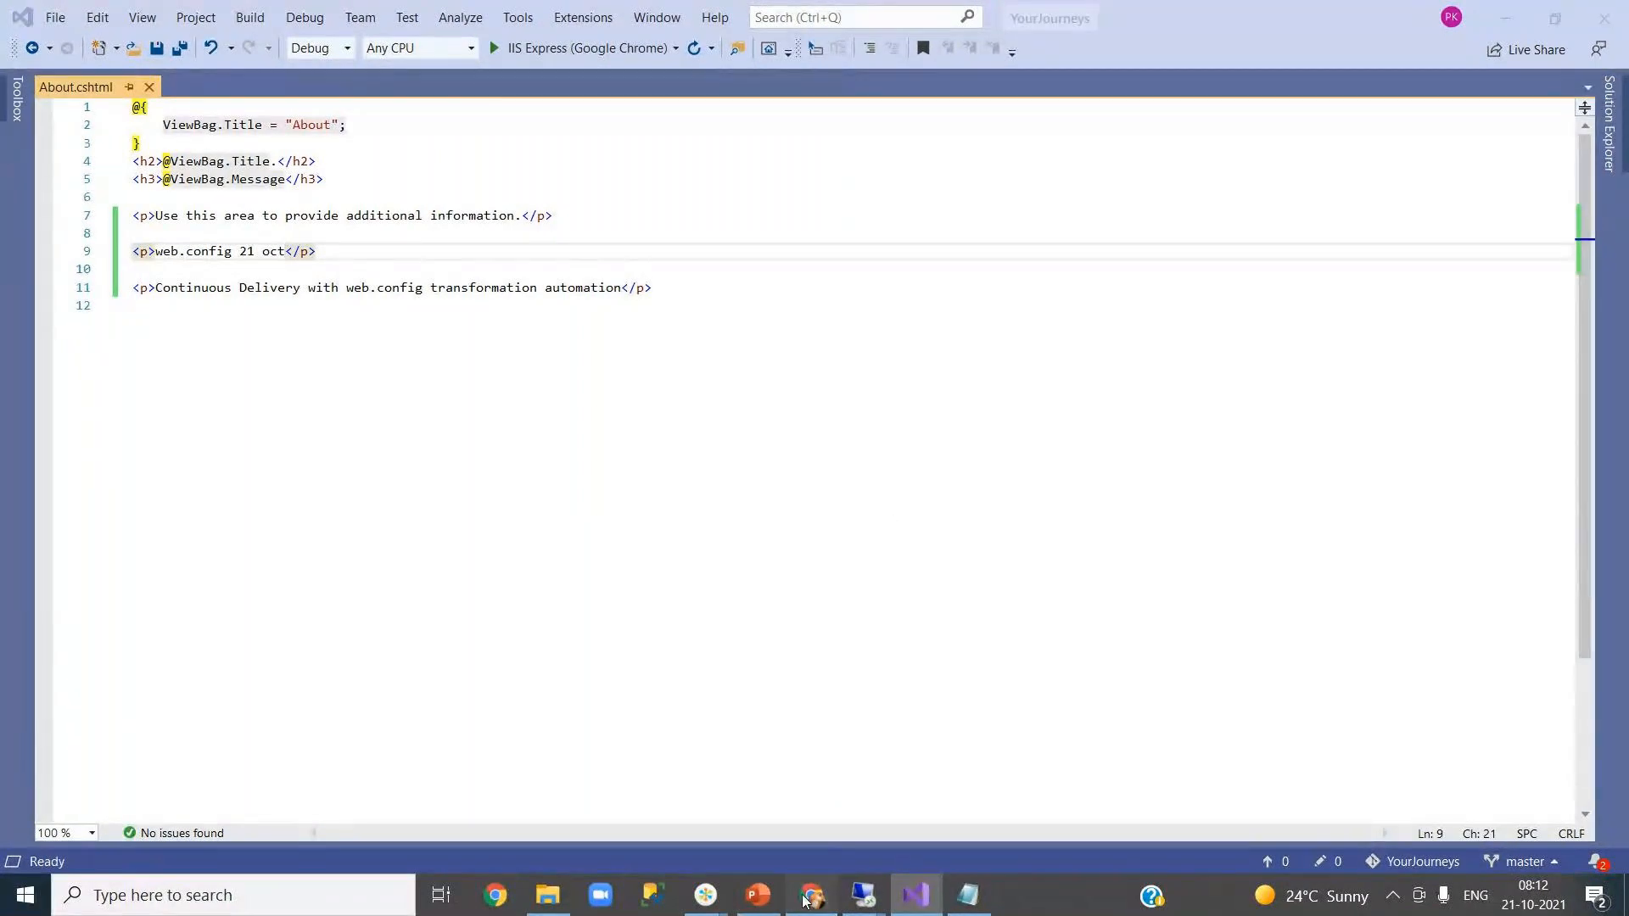
# - Close the extra browser tabs without saving and return to the release pipeline's variables
pyautogui.click(785, 21)
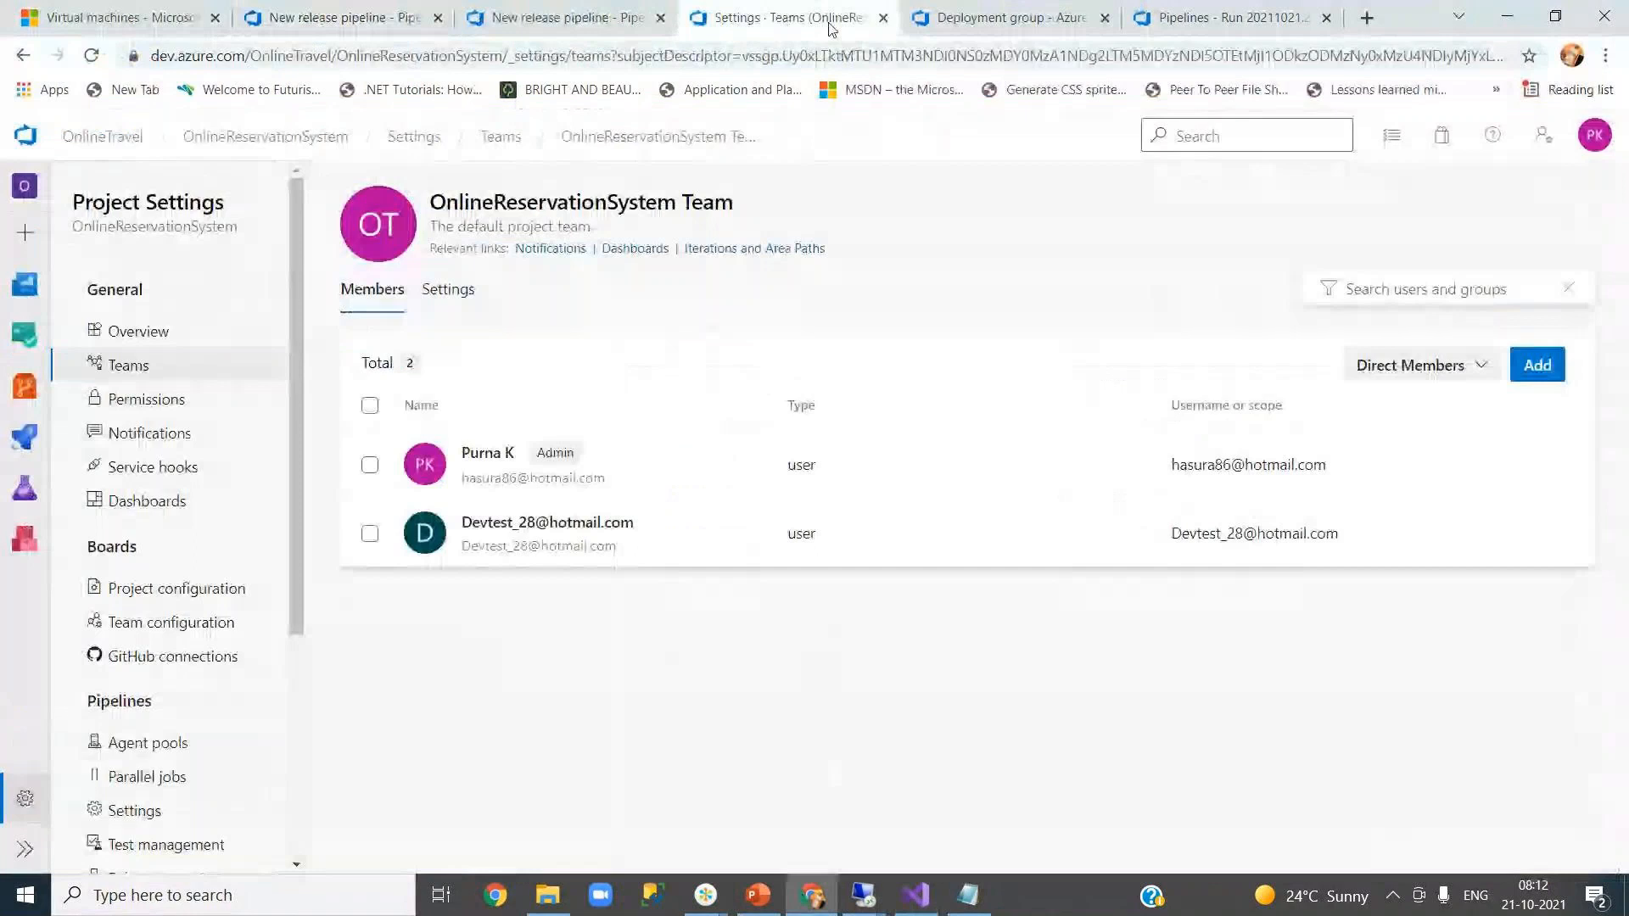
pyautogui.click(883, 18)
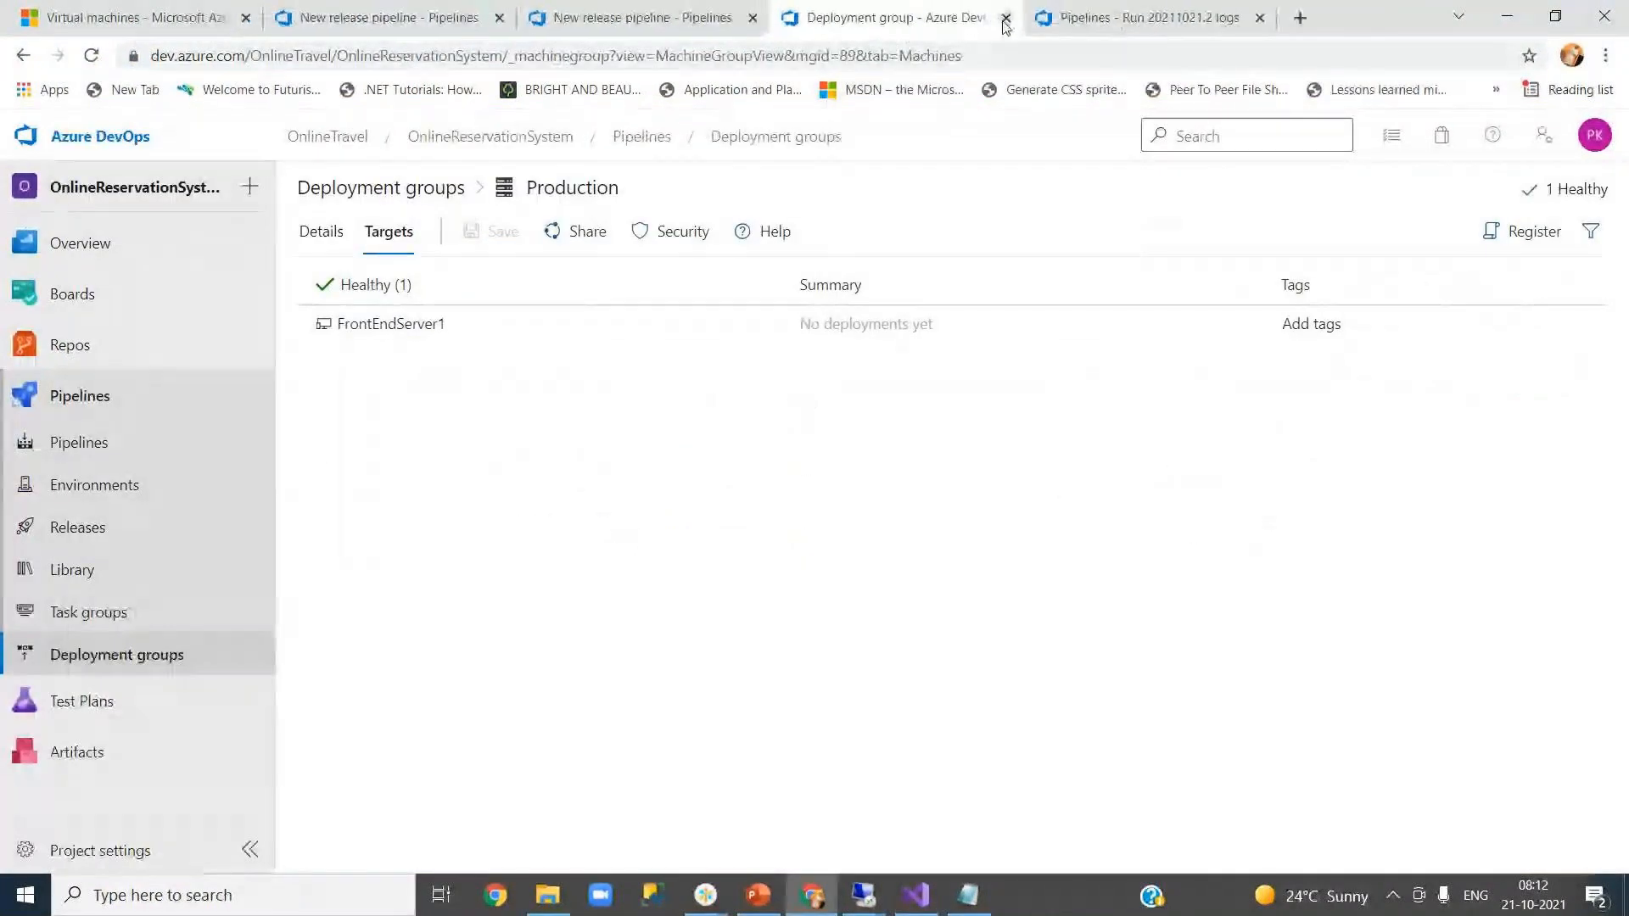
pyautogui.click(1007, 20)
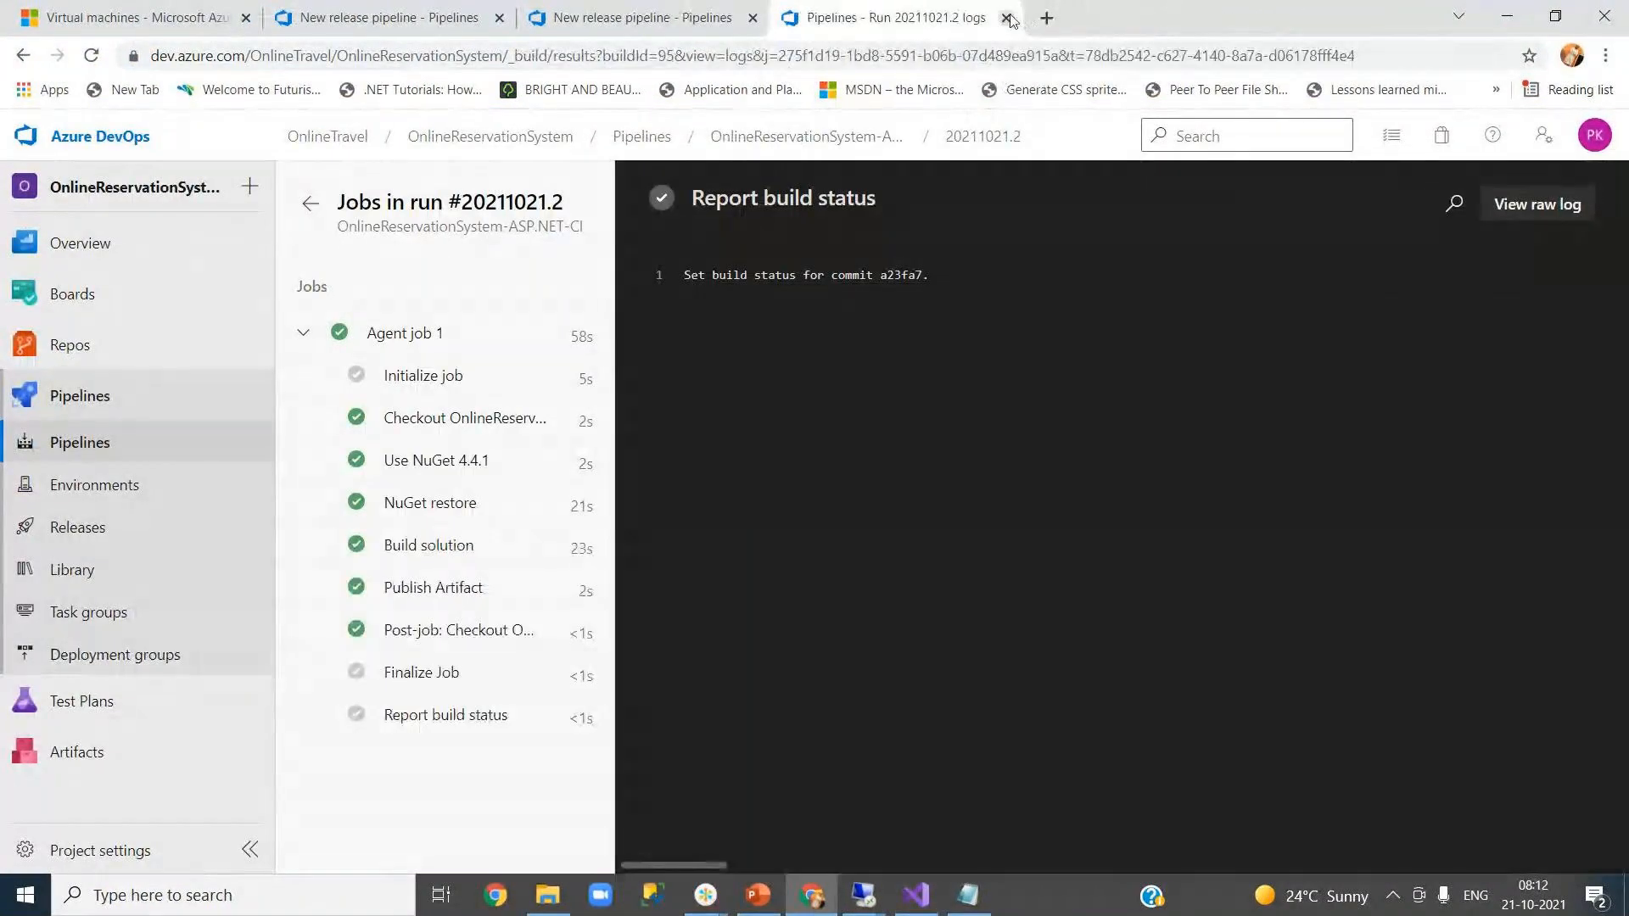
pyautogui.click(1000, 18)
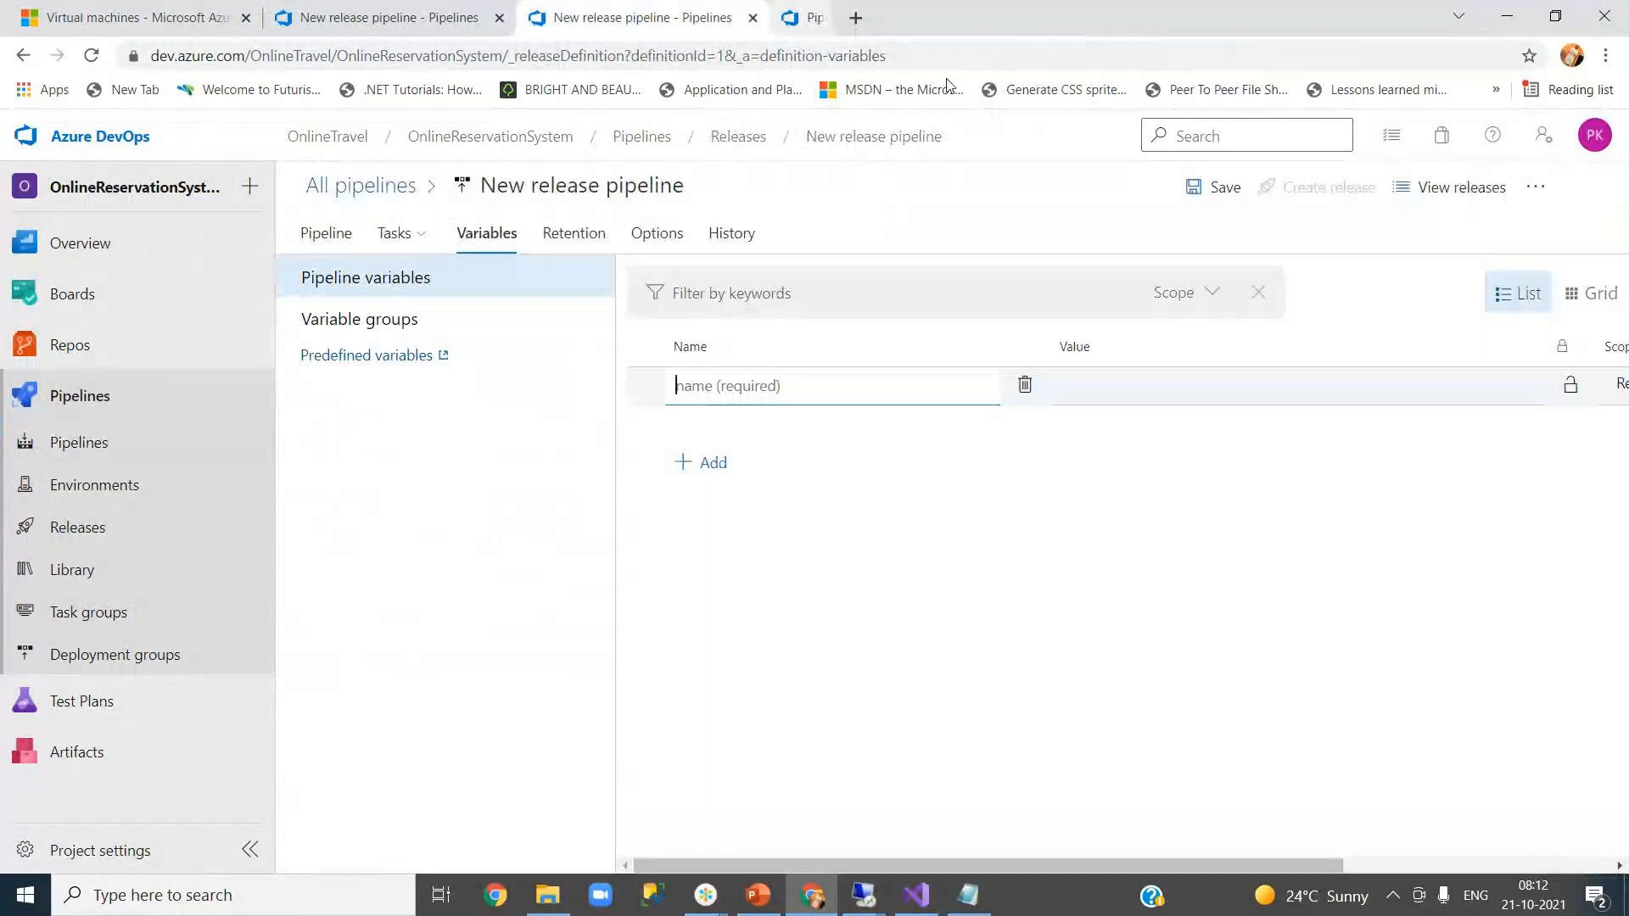
pyautogui.click(752, 19)
pyautogui.click(920, 173)
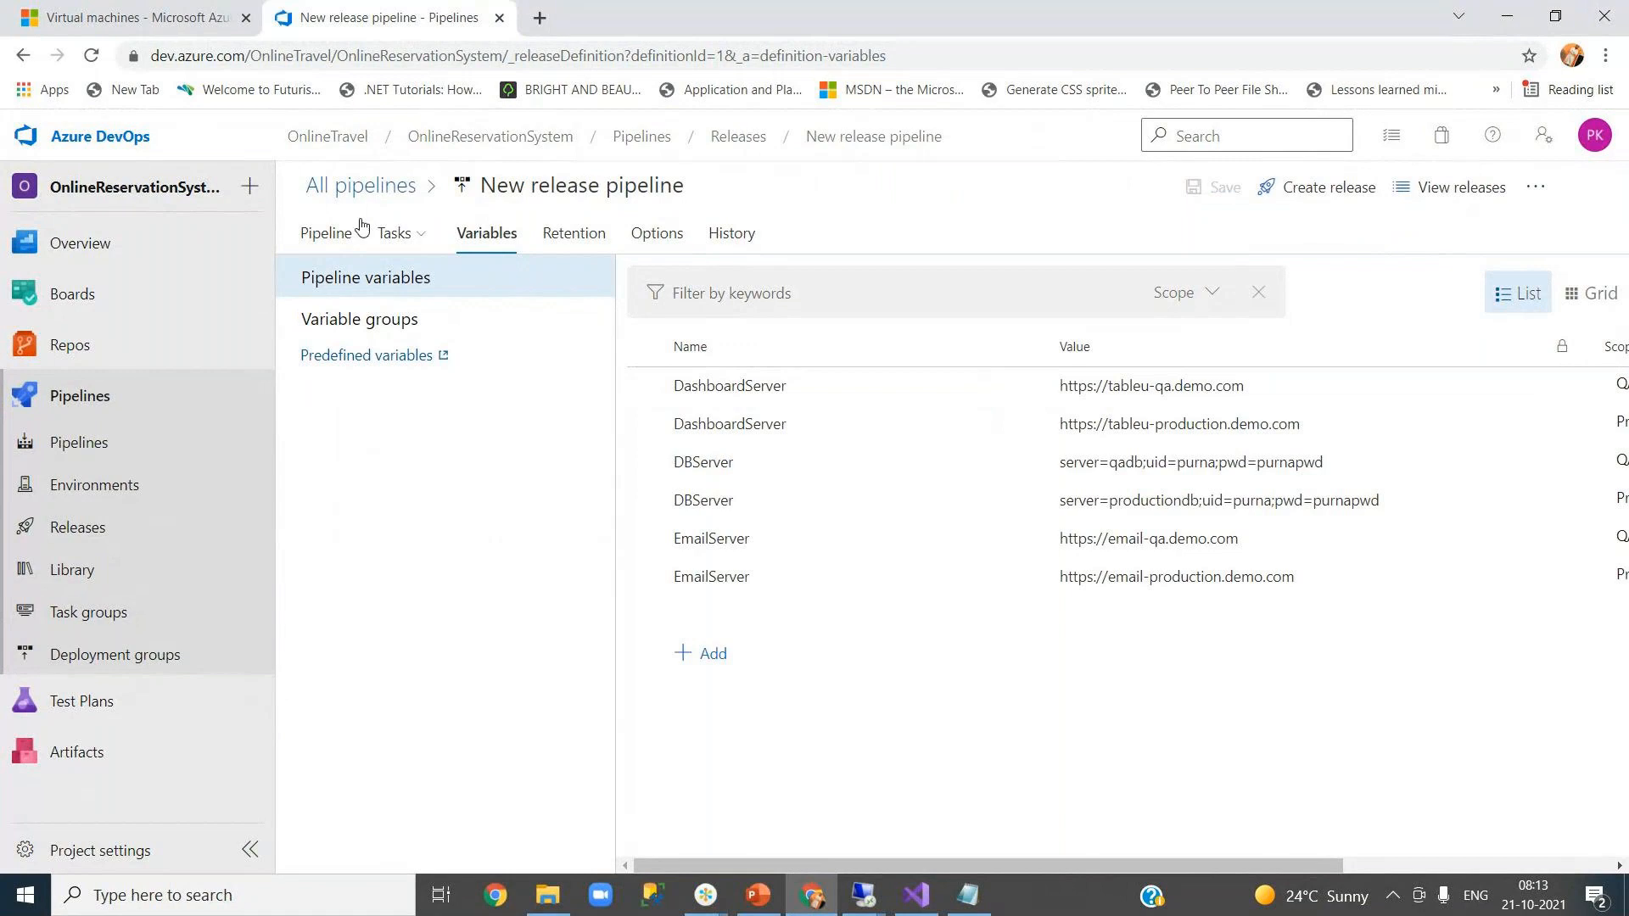
pyautogui.click(331, 245)
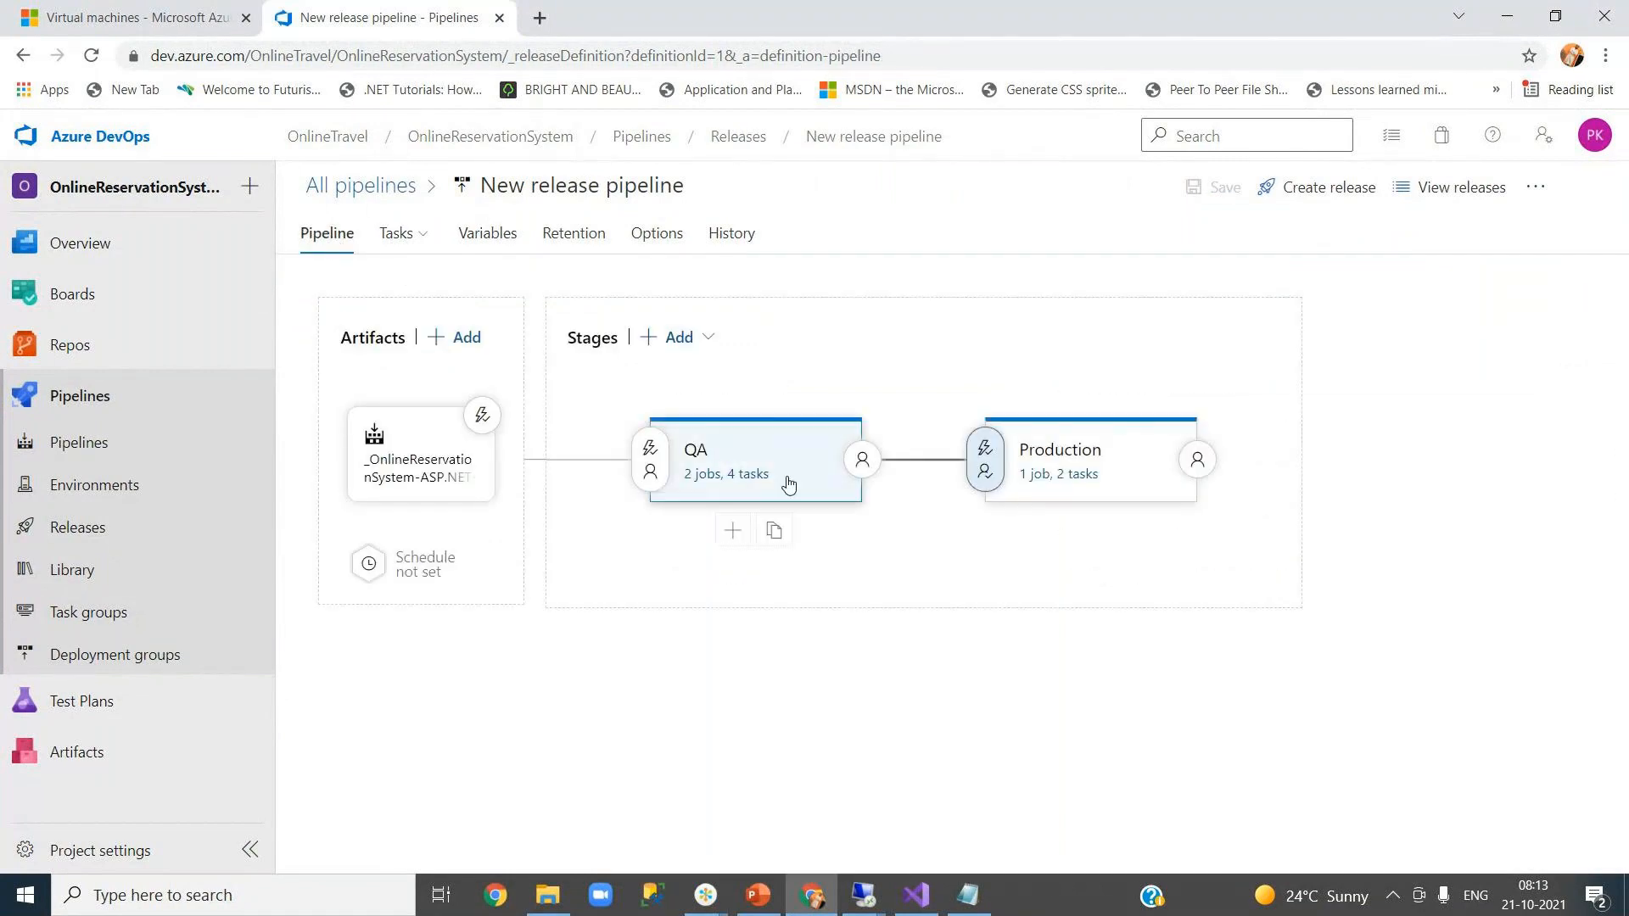
pyautogui.click(476, 245)
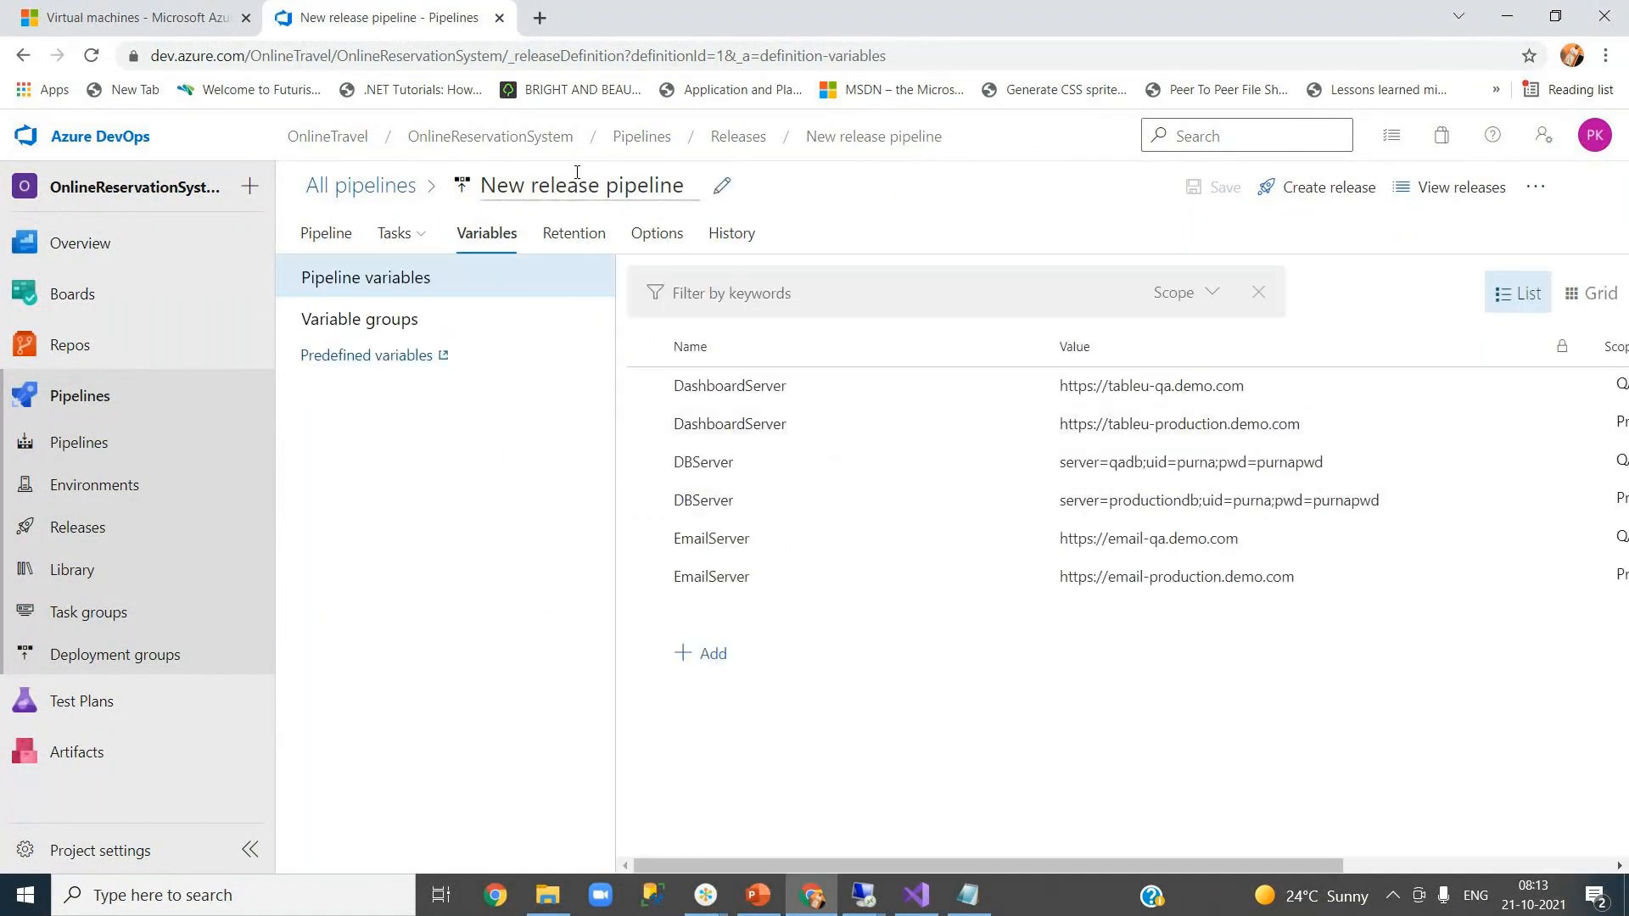
# - Open Pipelines in a new tab and follow build #20211021.3's Agent job 1 logs
pyautogui.rightClick(60, 442)
pyautogui.click(182, 451)
pyautogui.click(603, 17)
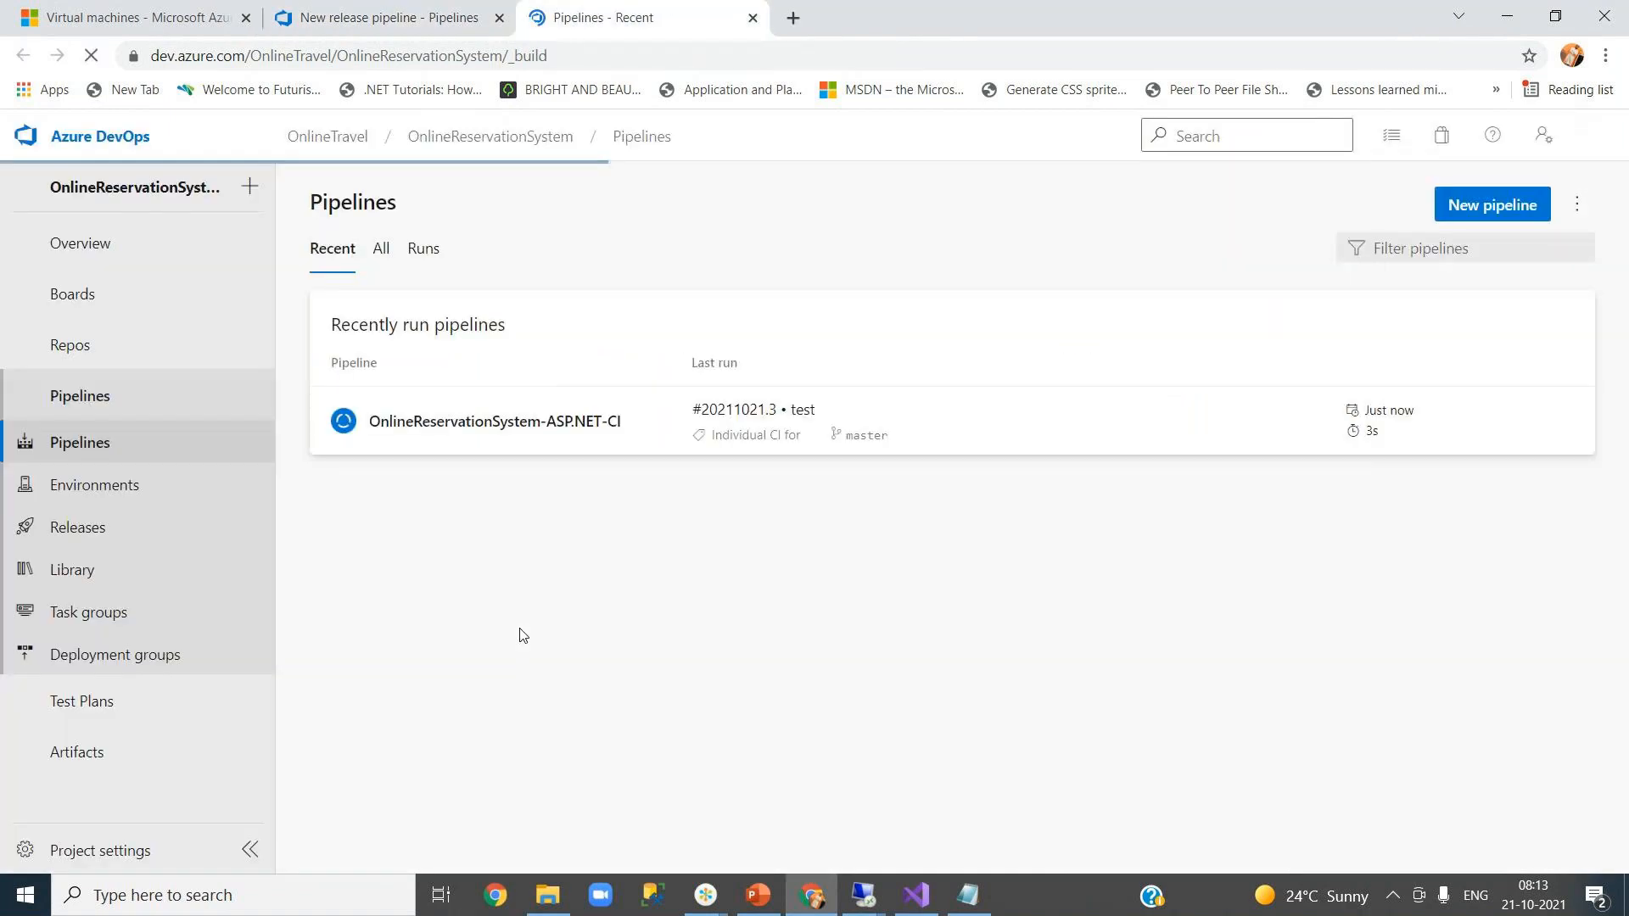
pyautogui.click(466, 442)
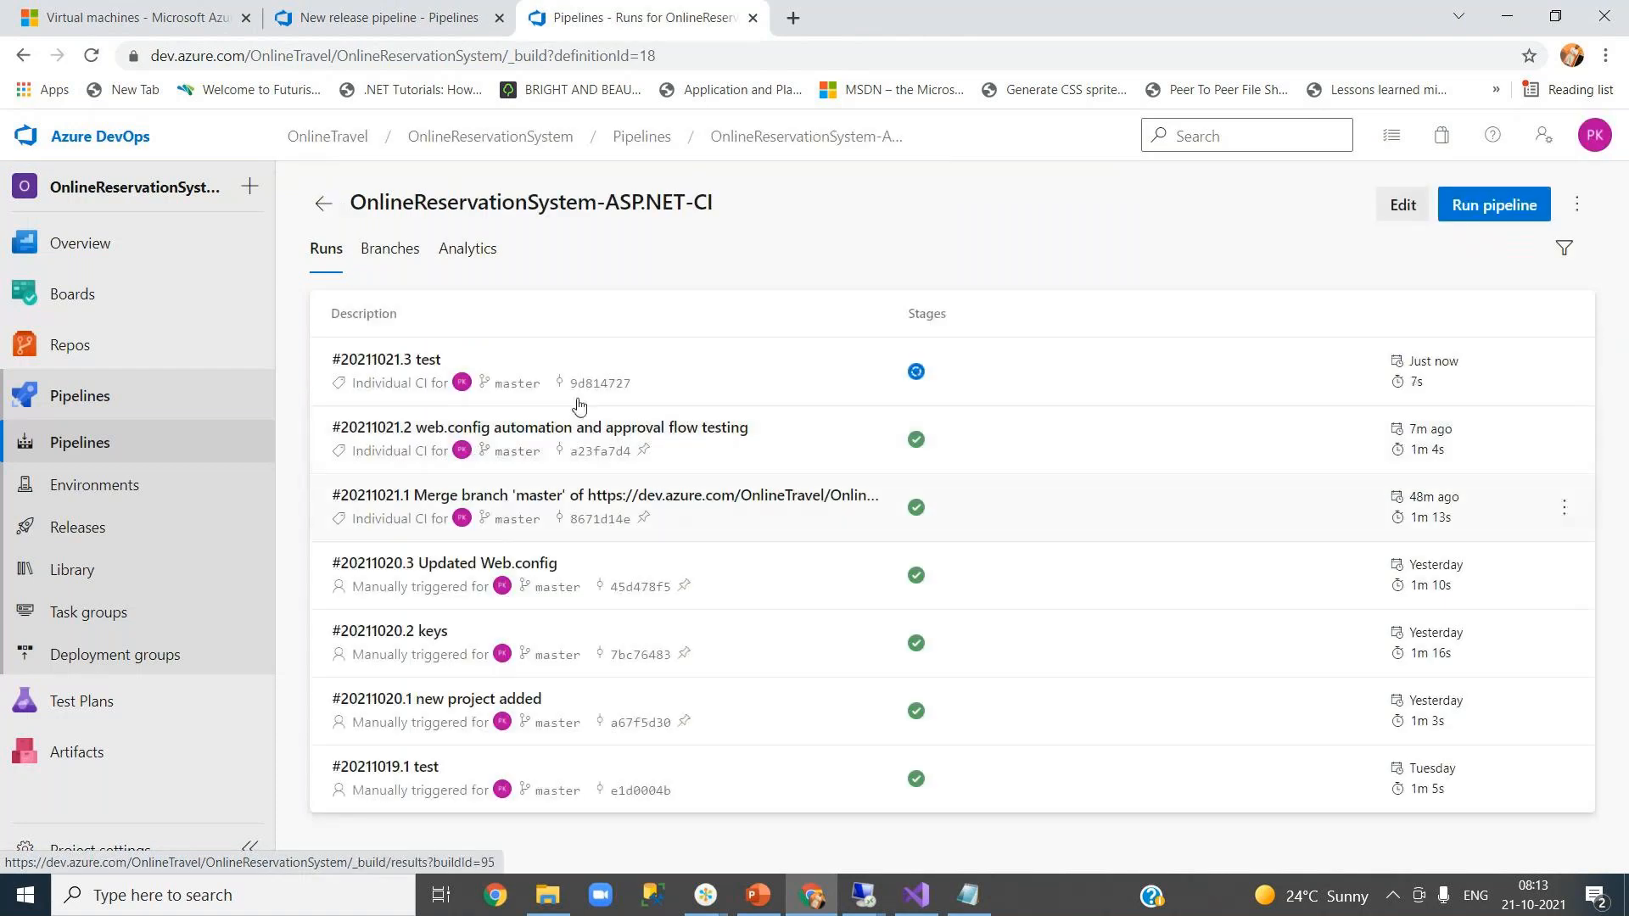
pyautogui.click(932, 374)
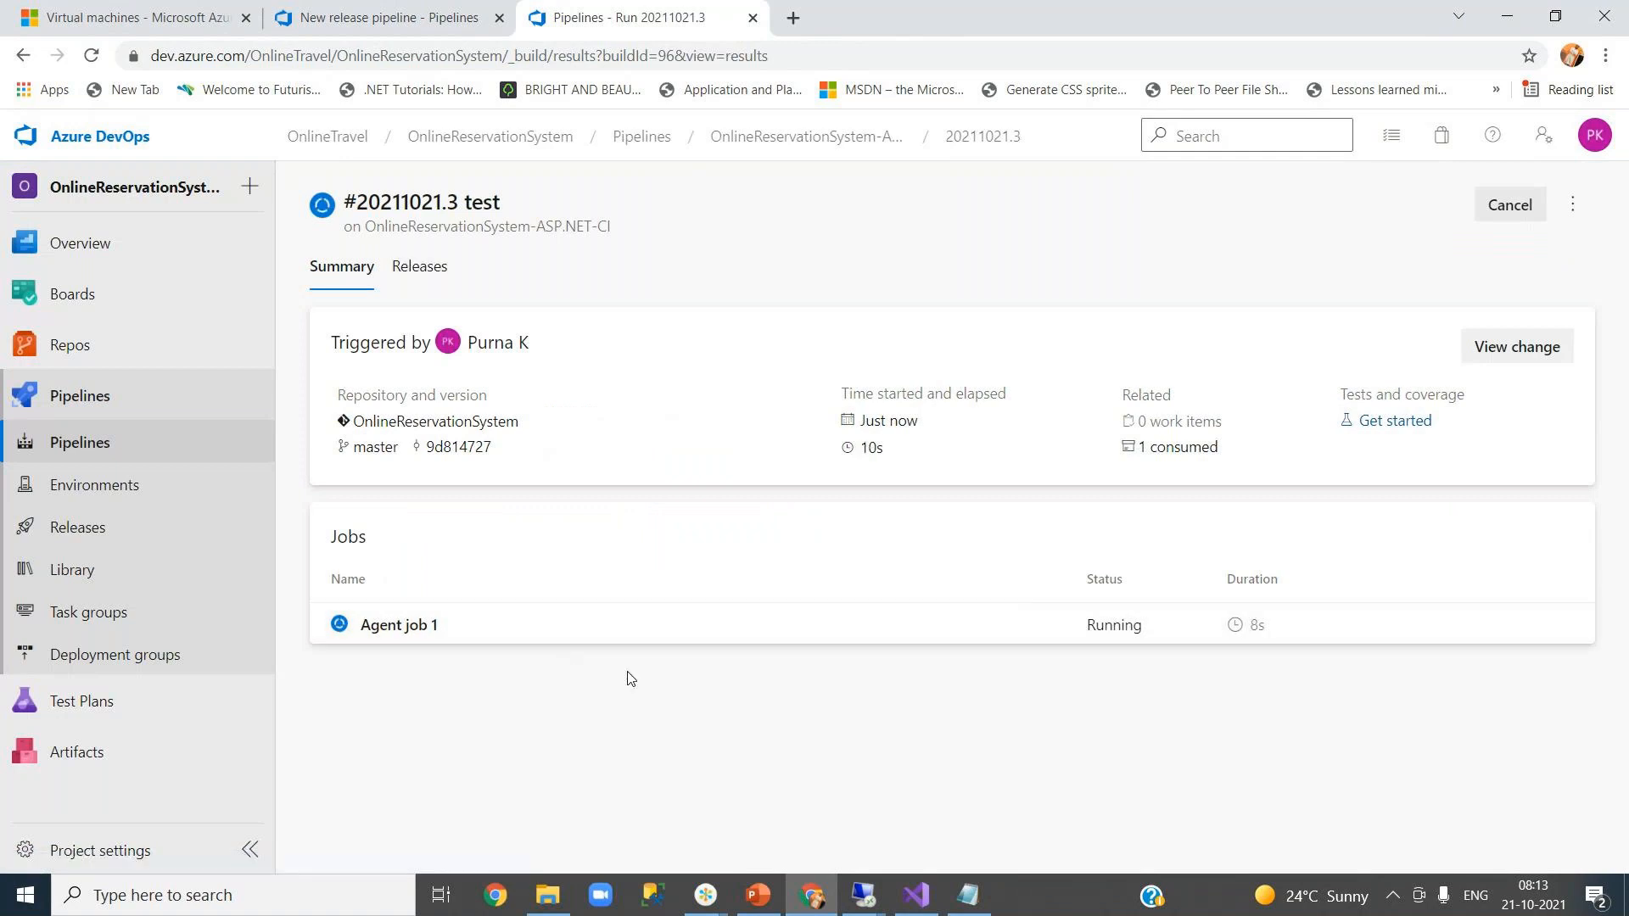
pyautogui.click(601, 640)
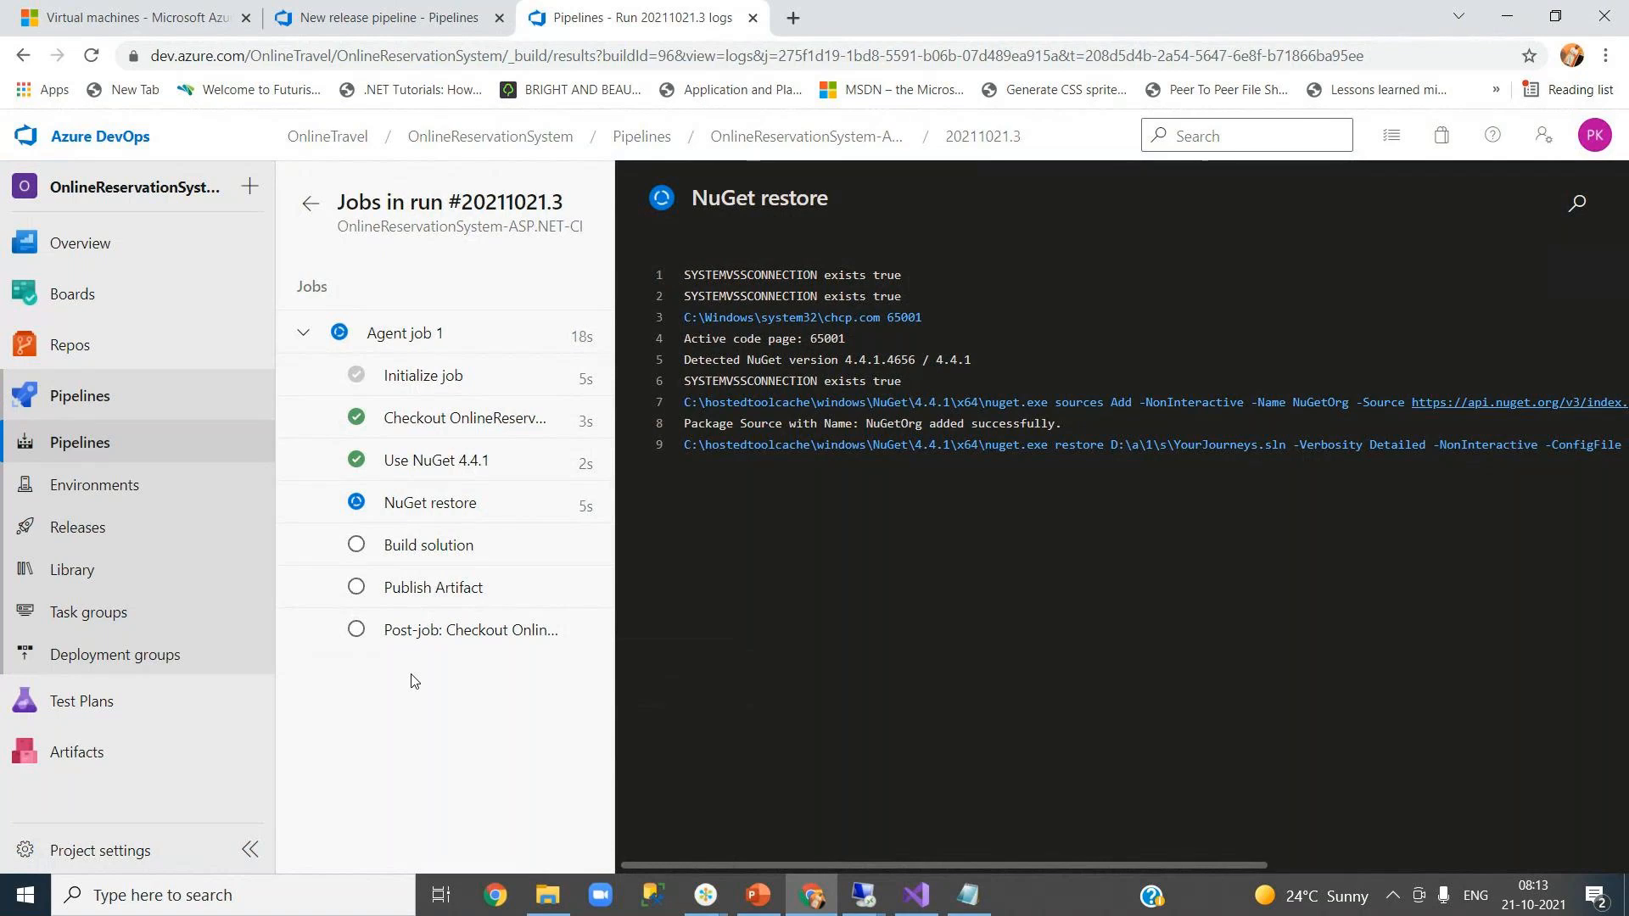
# - Show the pipeline's releases list, checking the build until Release-8's QA deployment starts
pyautogui.click(392, 21)
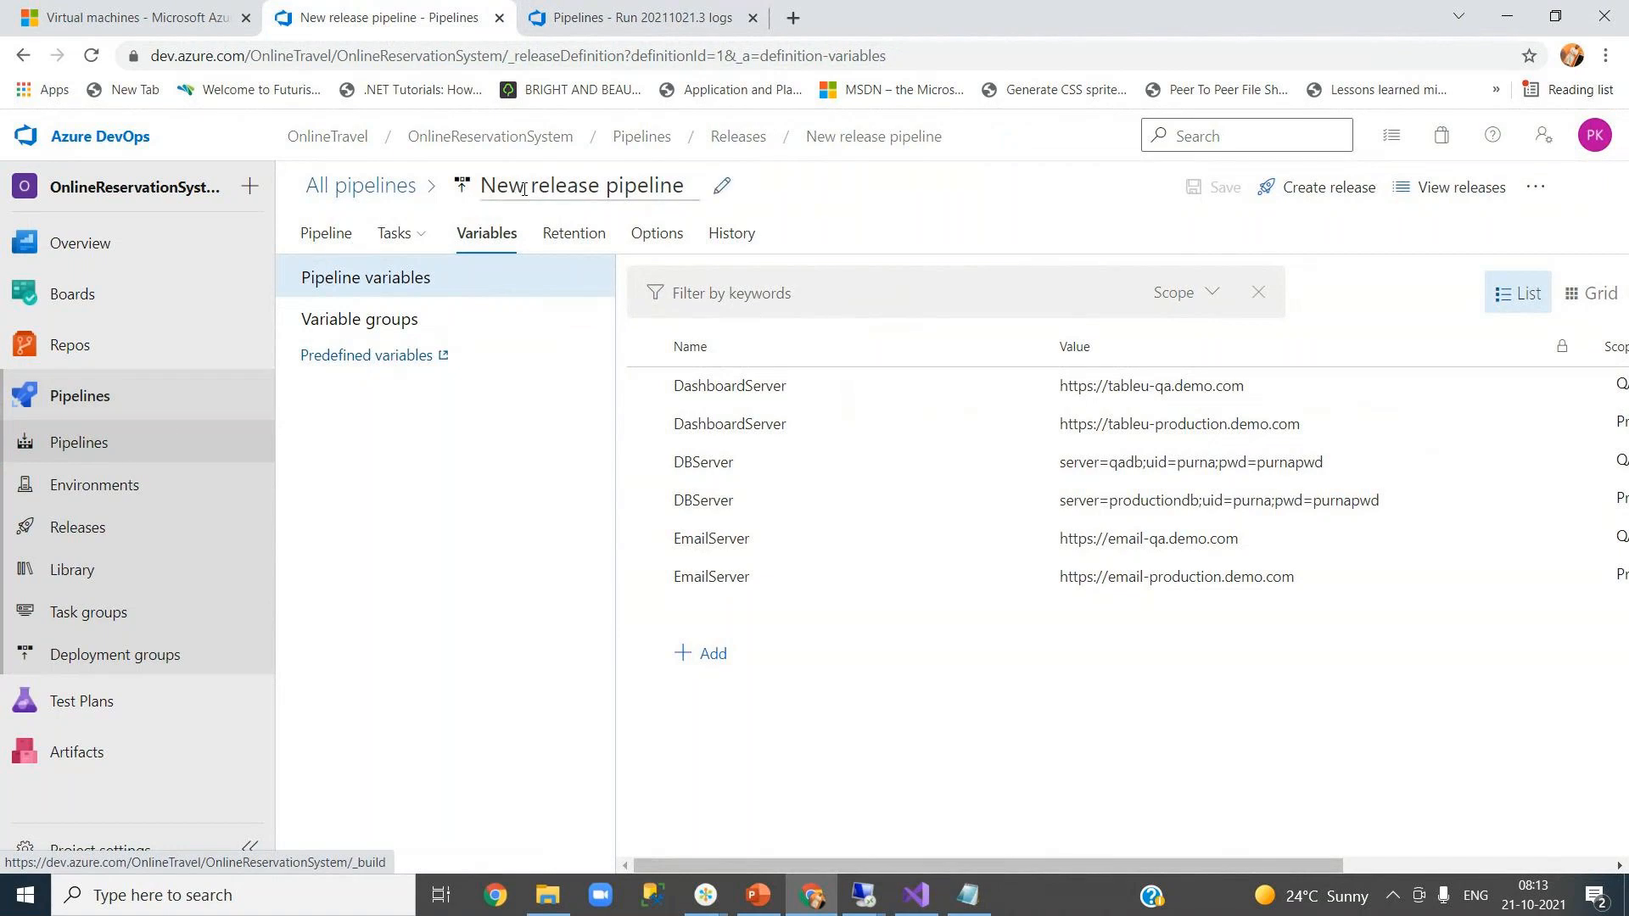
pyautogui.click(828, 137)
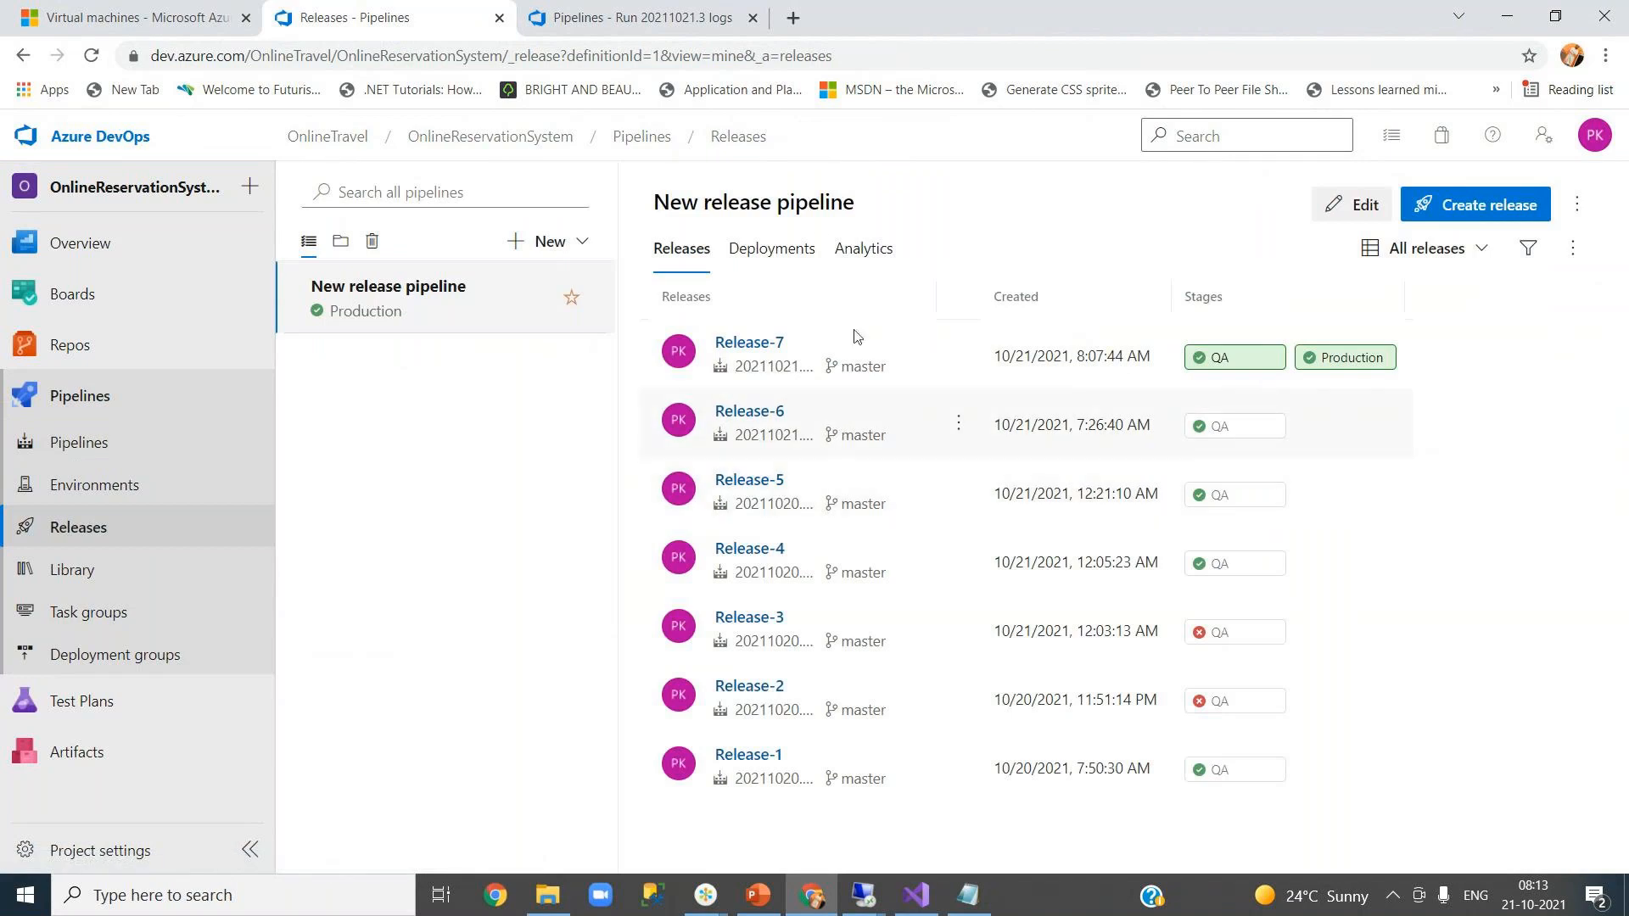
pyautogui.click(628, 21)
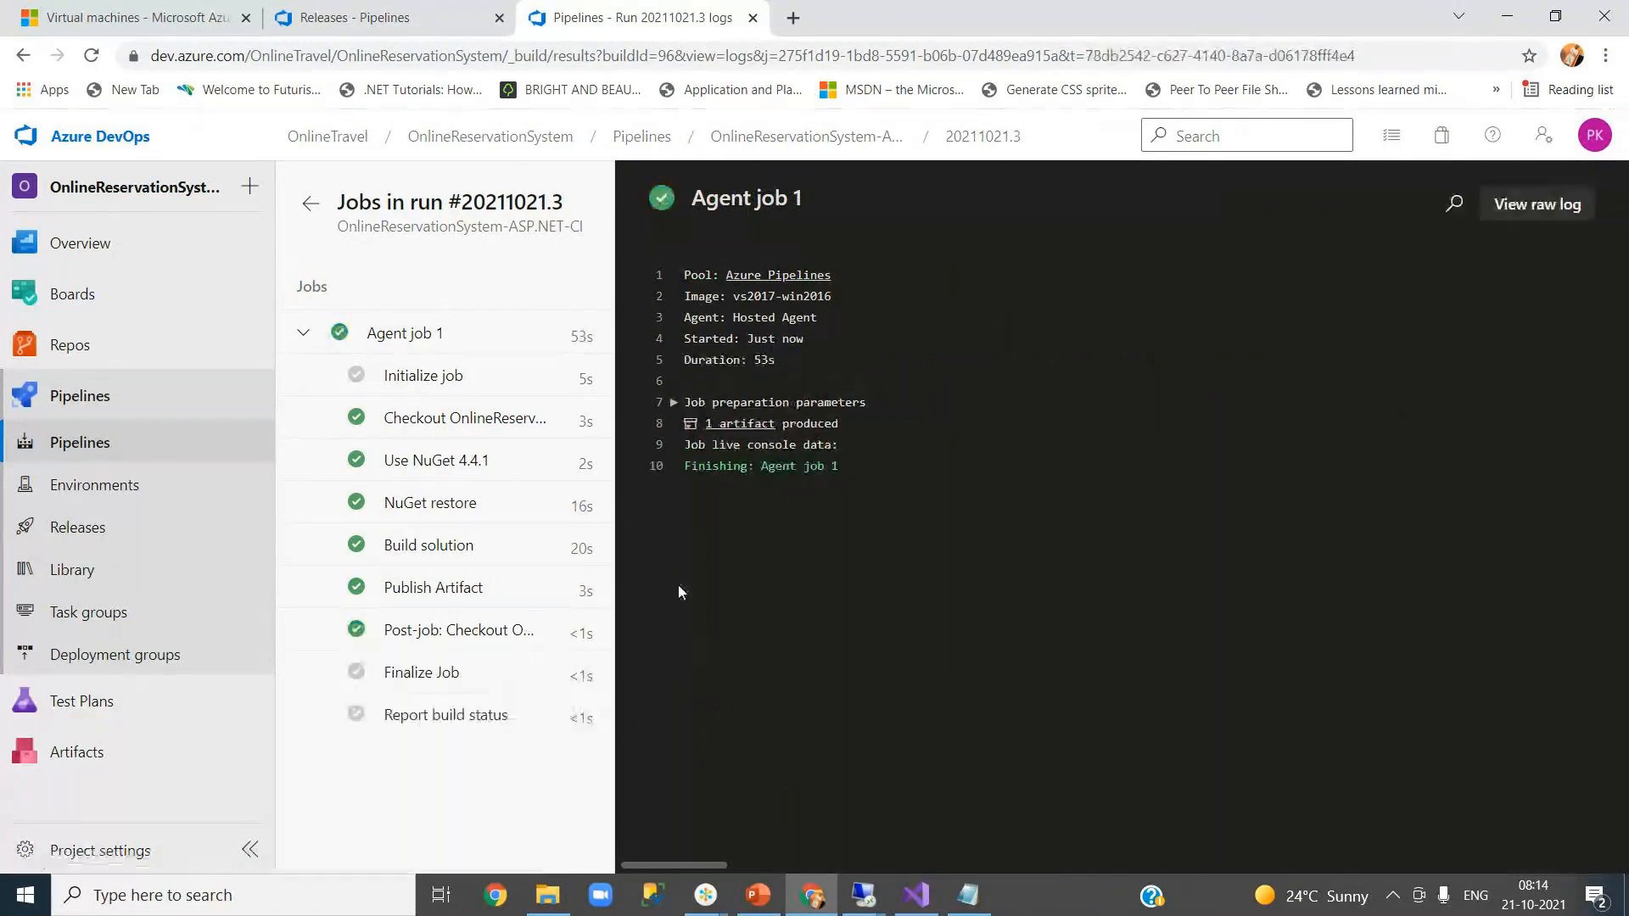
pyautogui.click(409, 16)
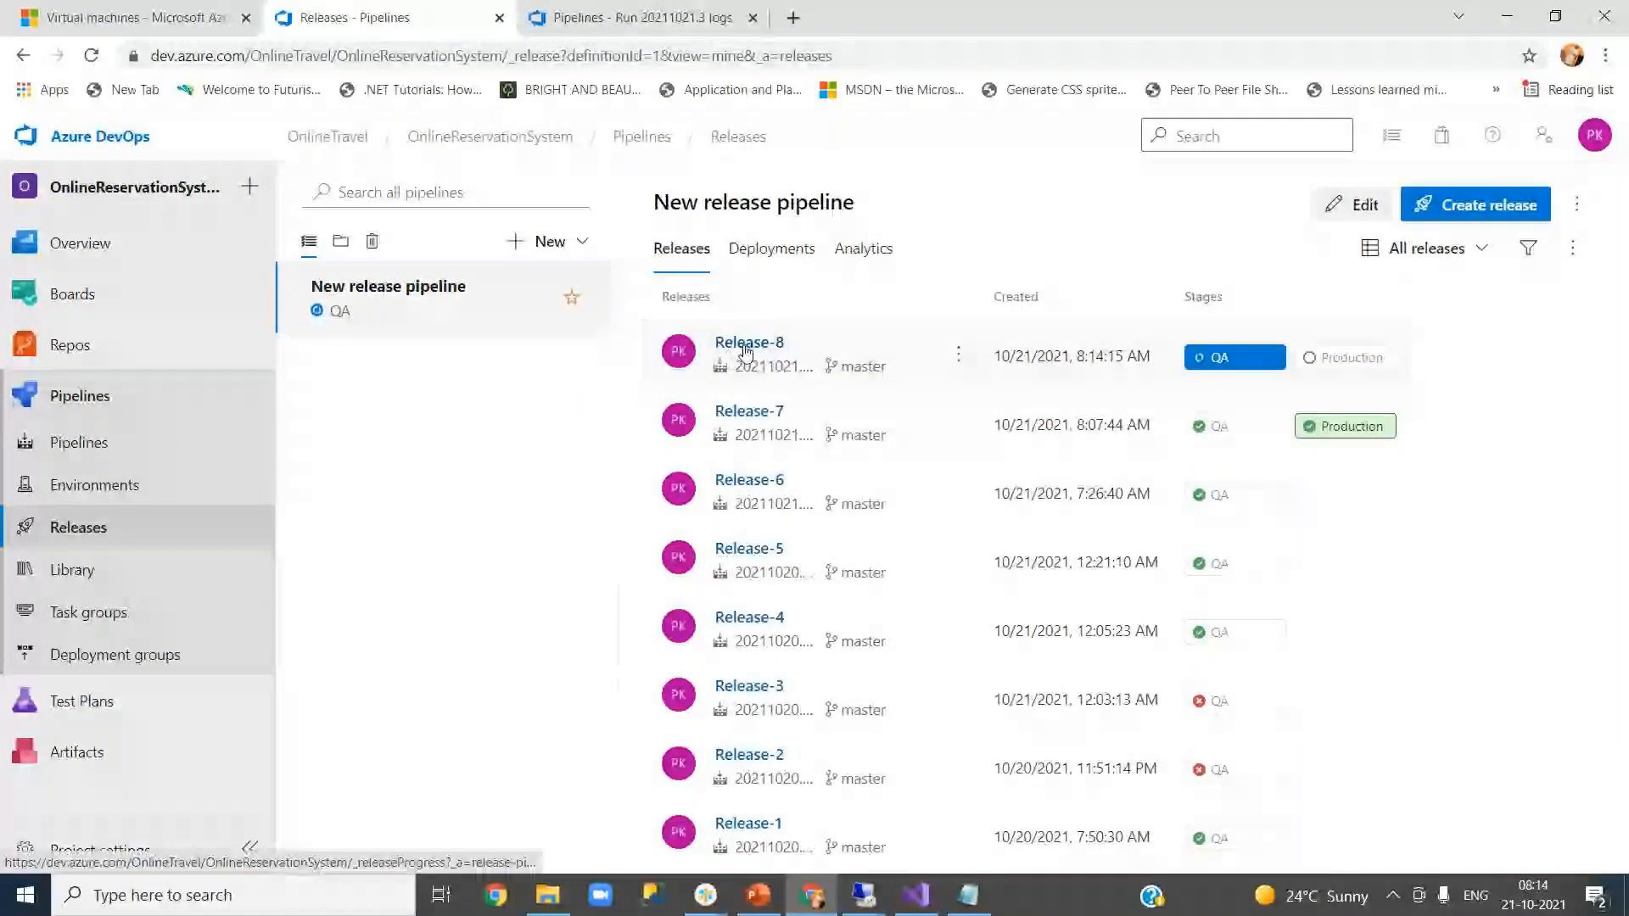
# - Check Release-8's QA deployment logs, then inspect Production's pending-approval details
pyautogui.click(1220, 363)
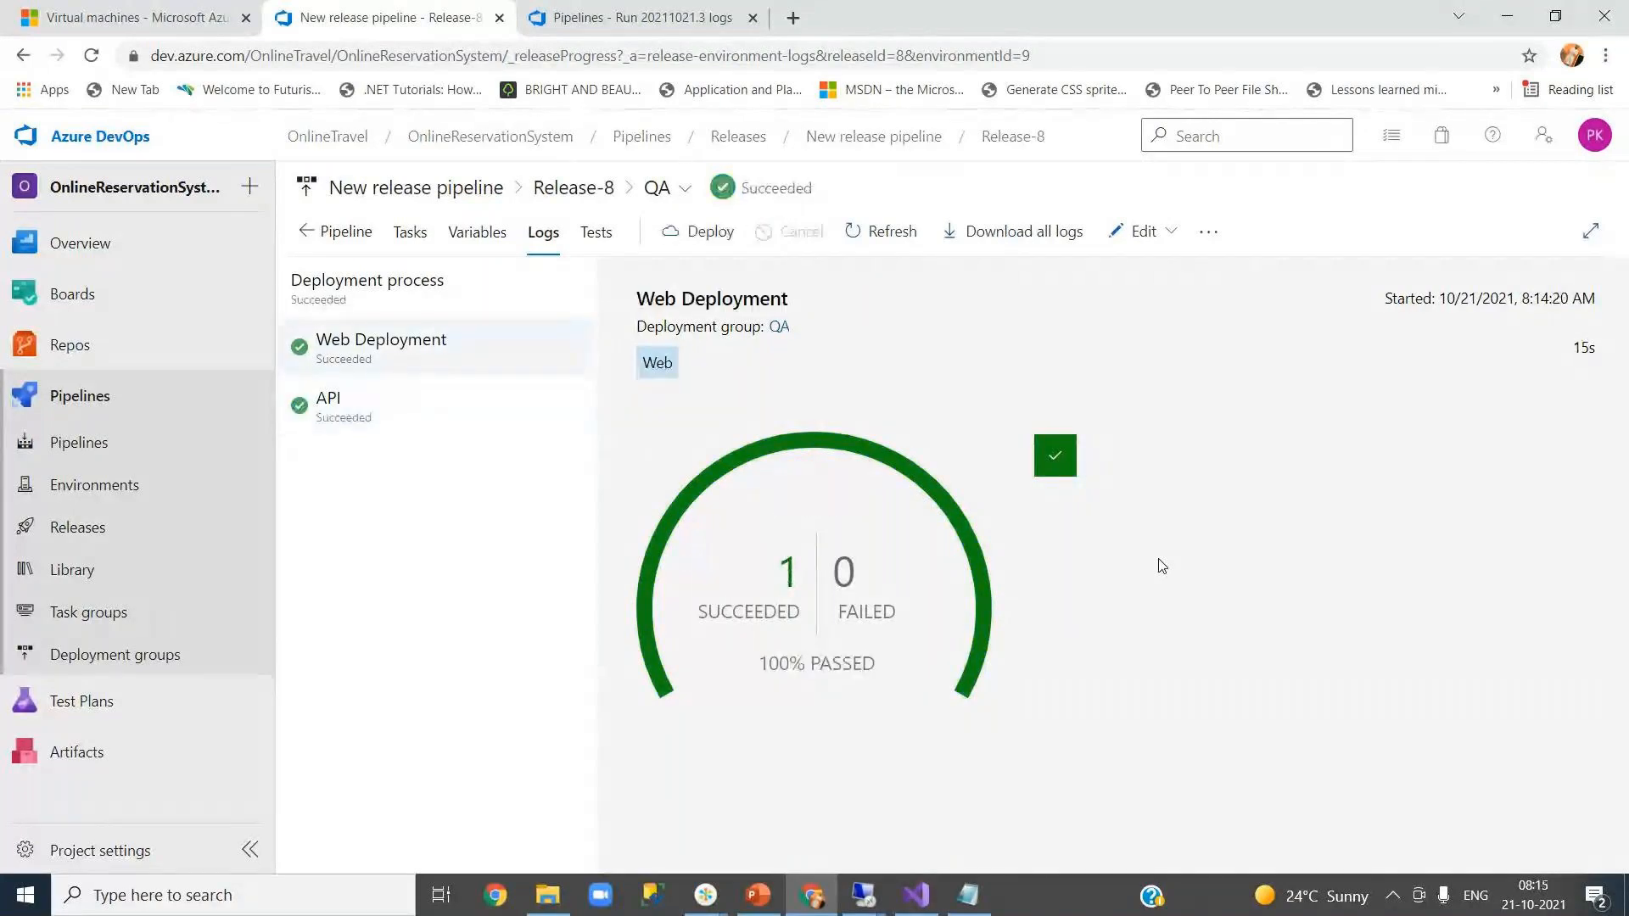
pyautogui.click(997, 144)
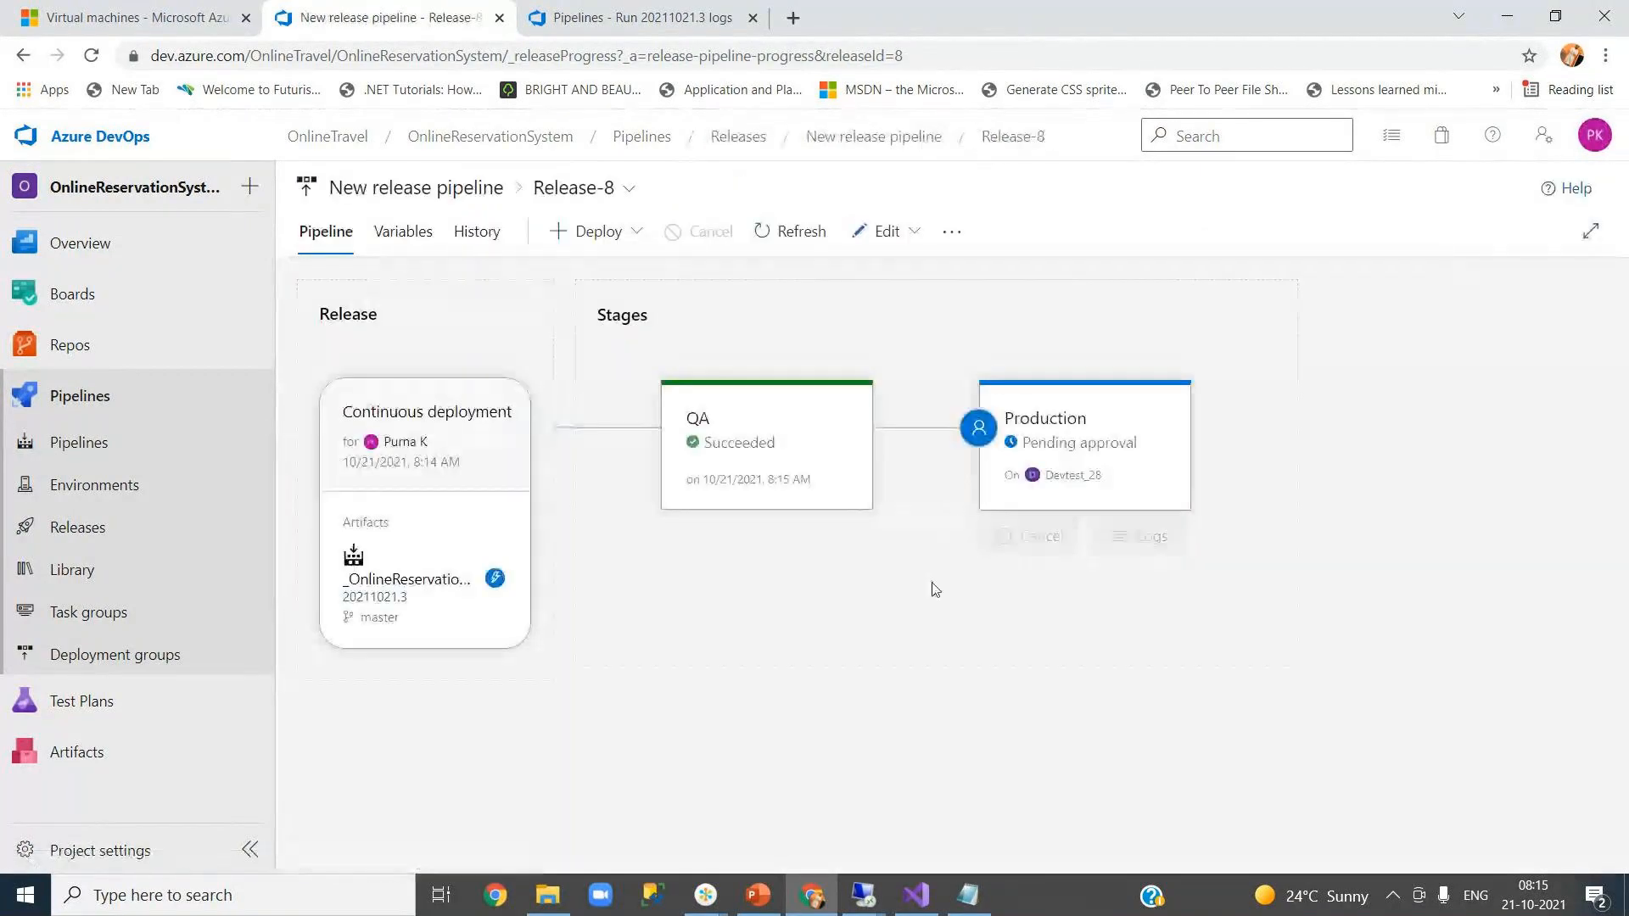
pyautogui.moveTo(727, 476)
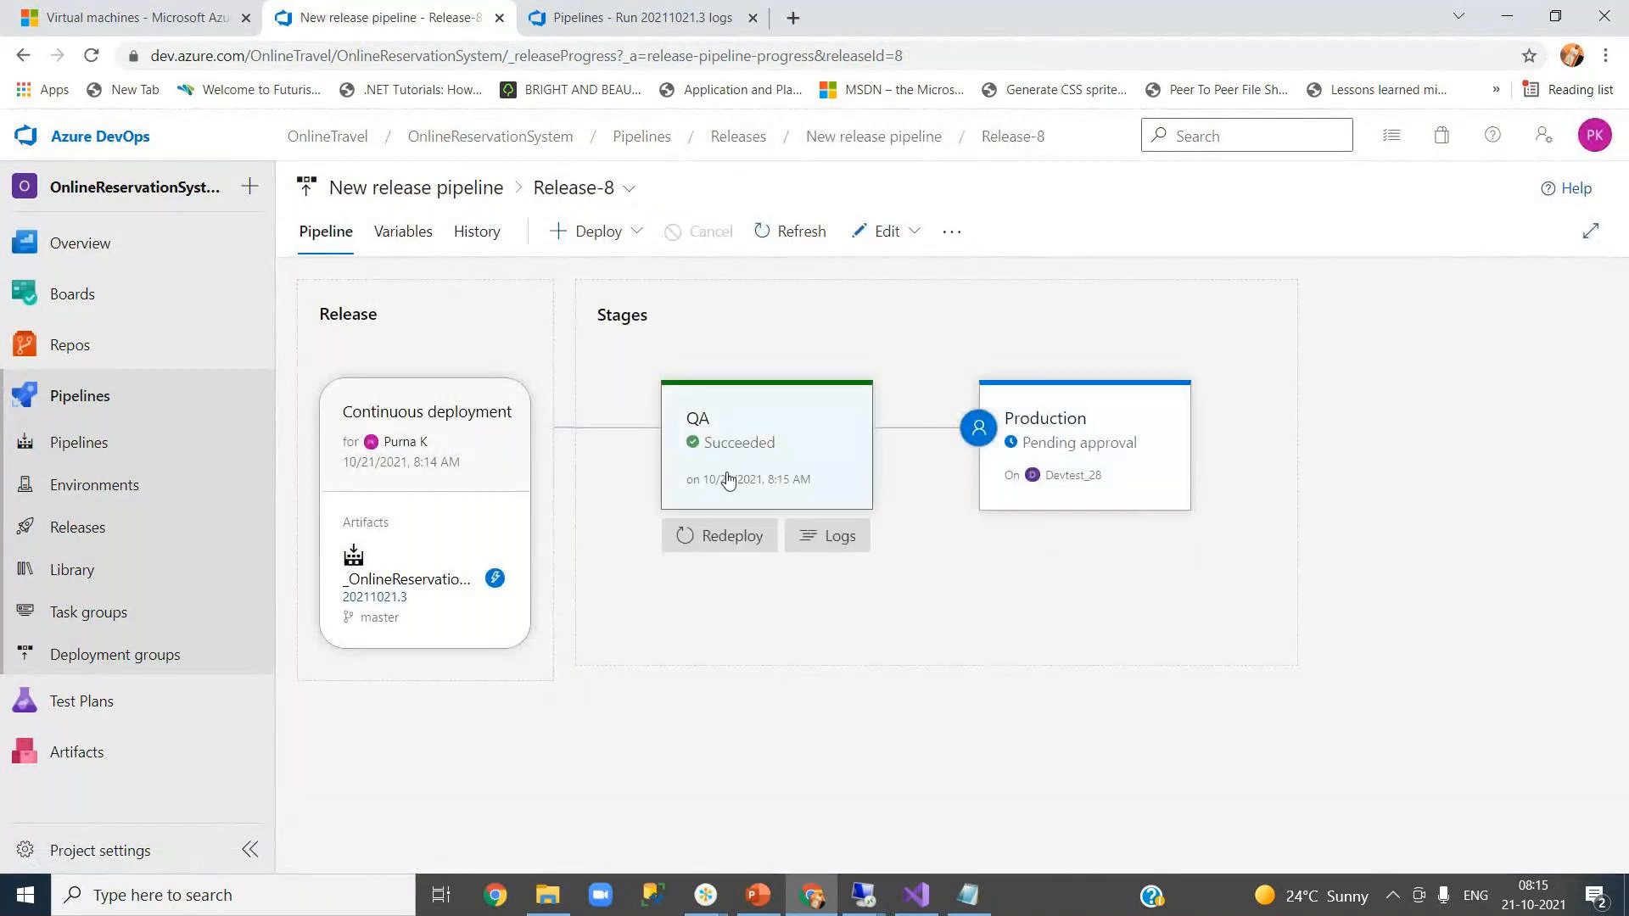
pyautogui.moveTo(1102, 459)
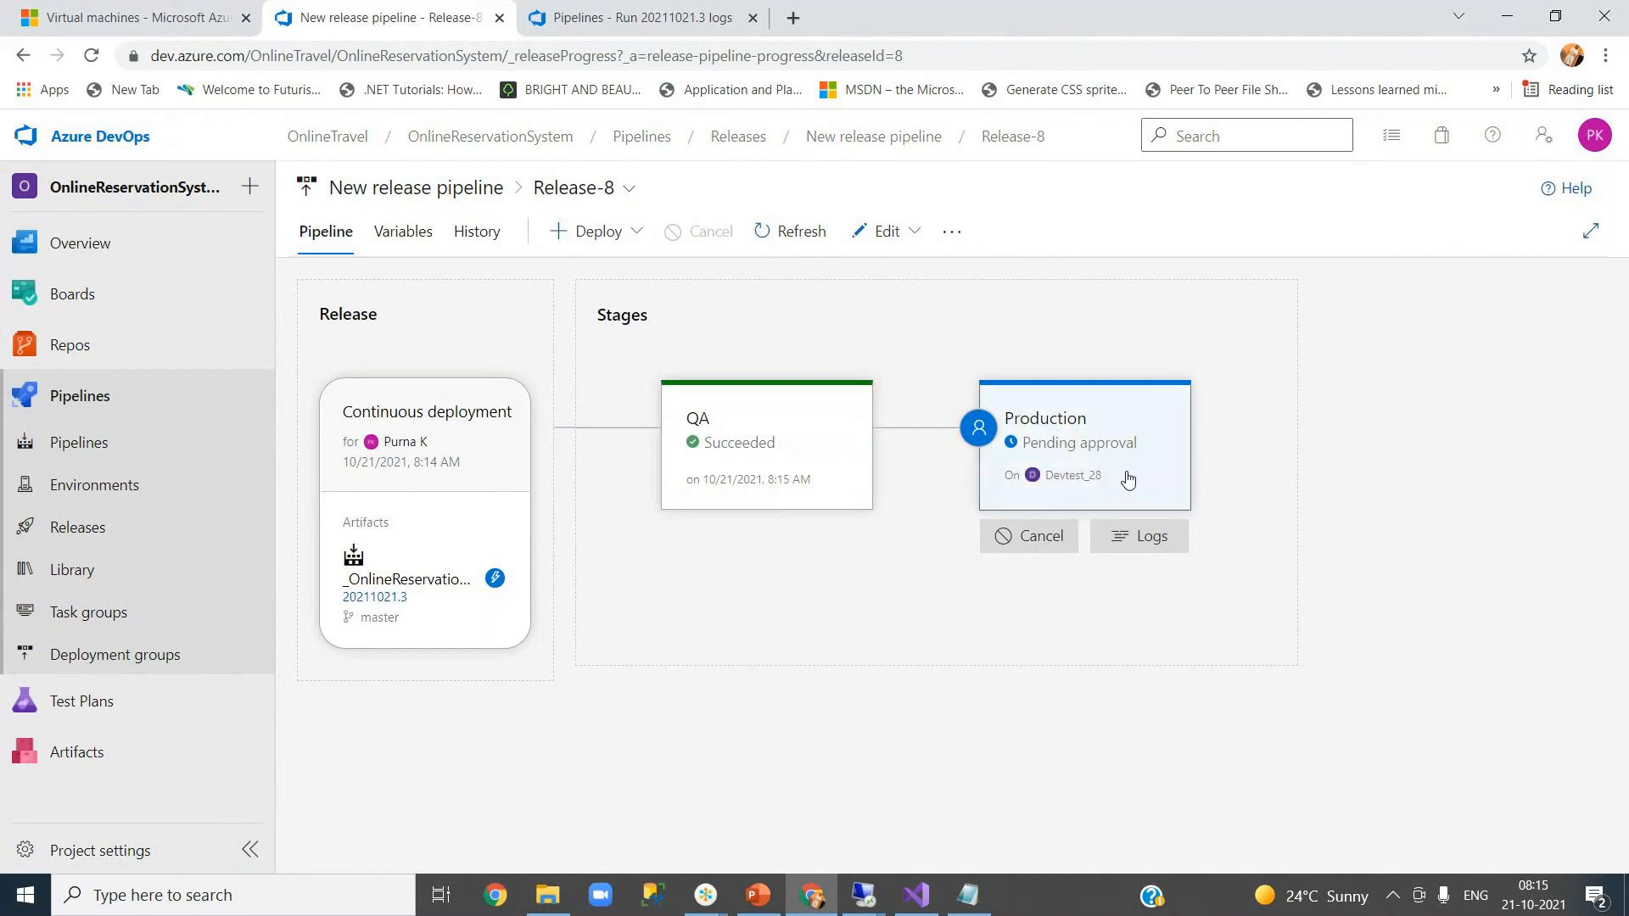
pyautogui.click(1127, 481)
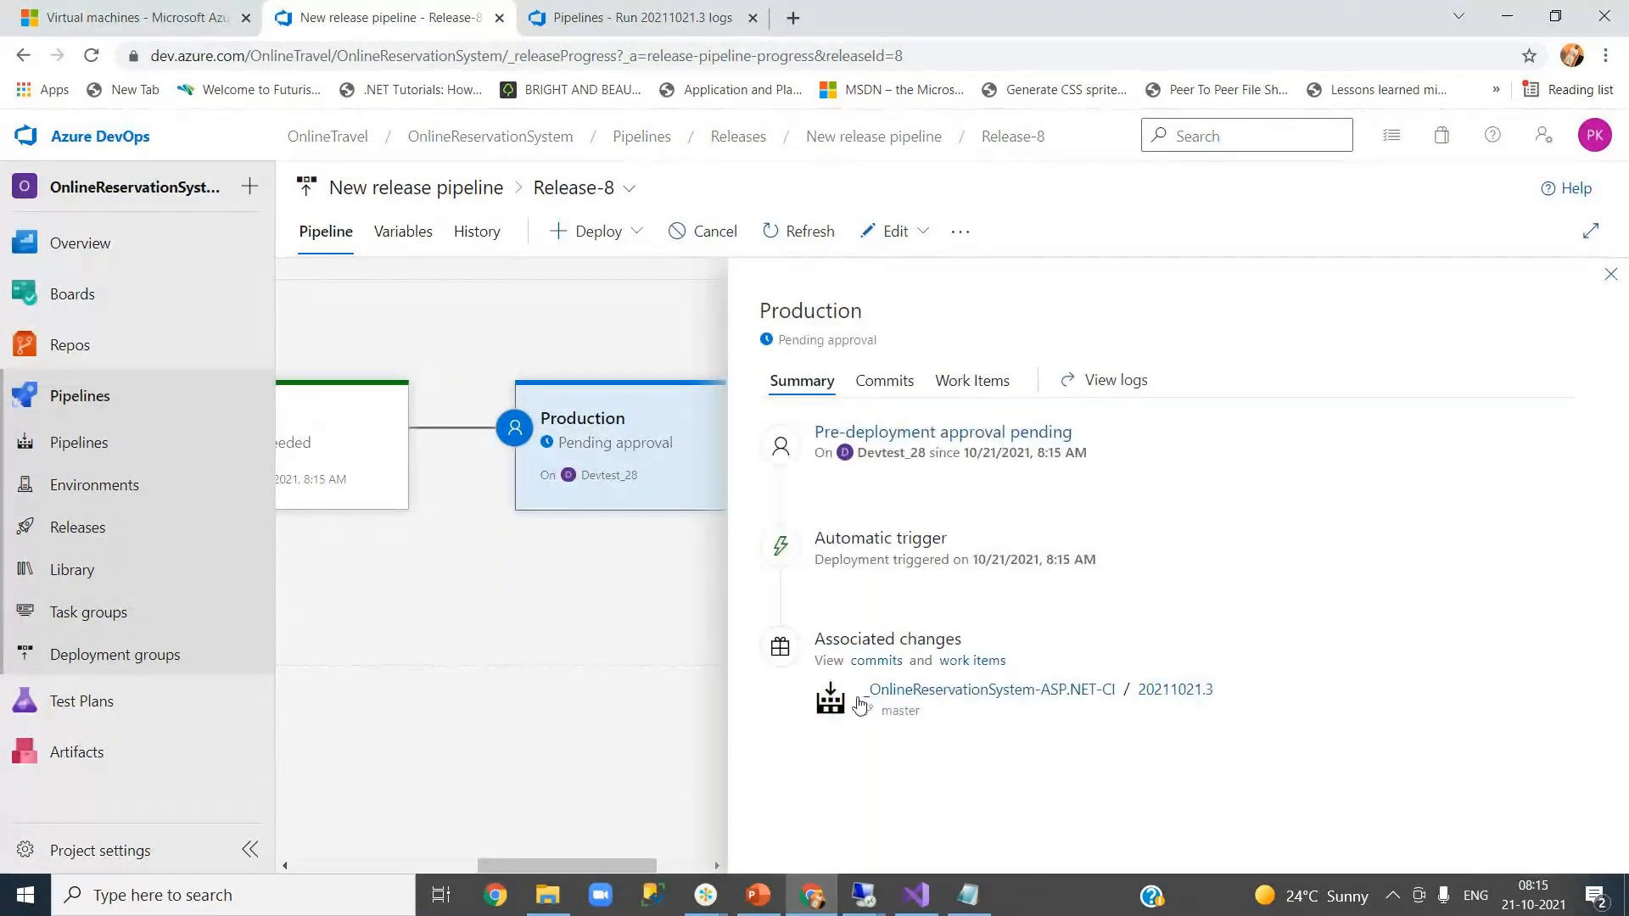
pyautogui.click(1610, 276)
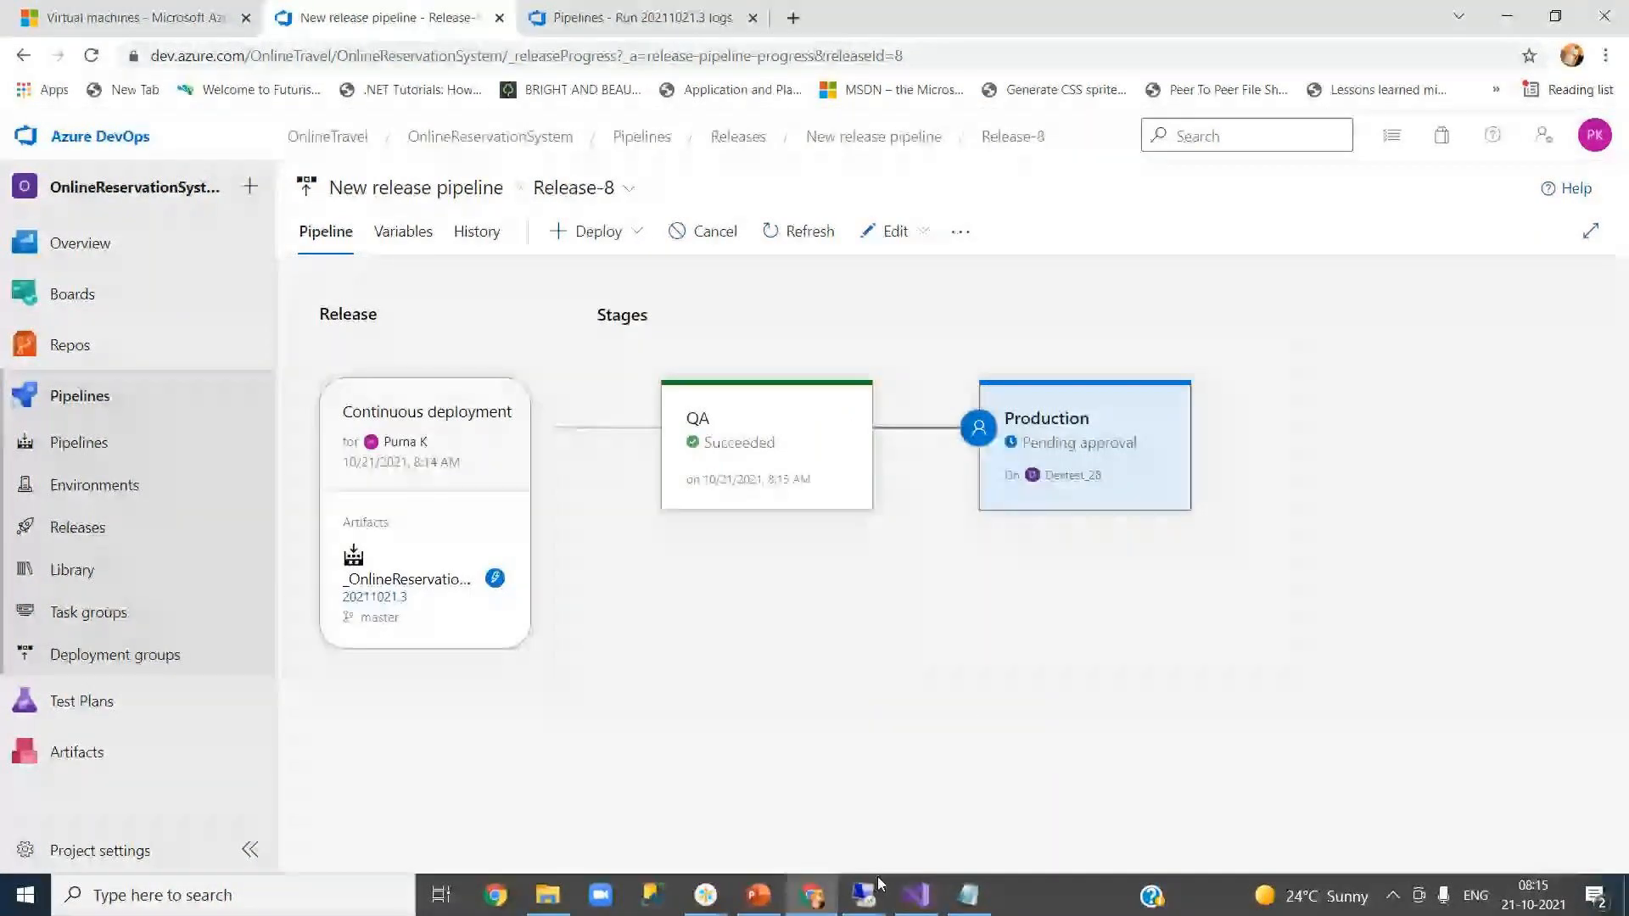
# - Refresh the About page on the QA VM and highlight the new 'web.config 21 oct' line
pyautogui.moveTo(866, 897)
pyautogui.click(687, 821)
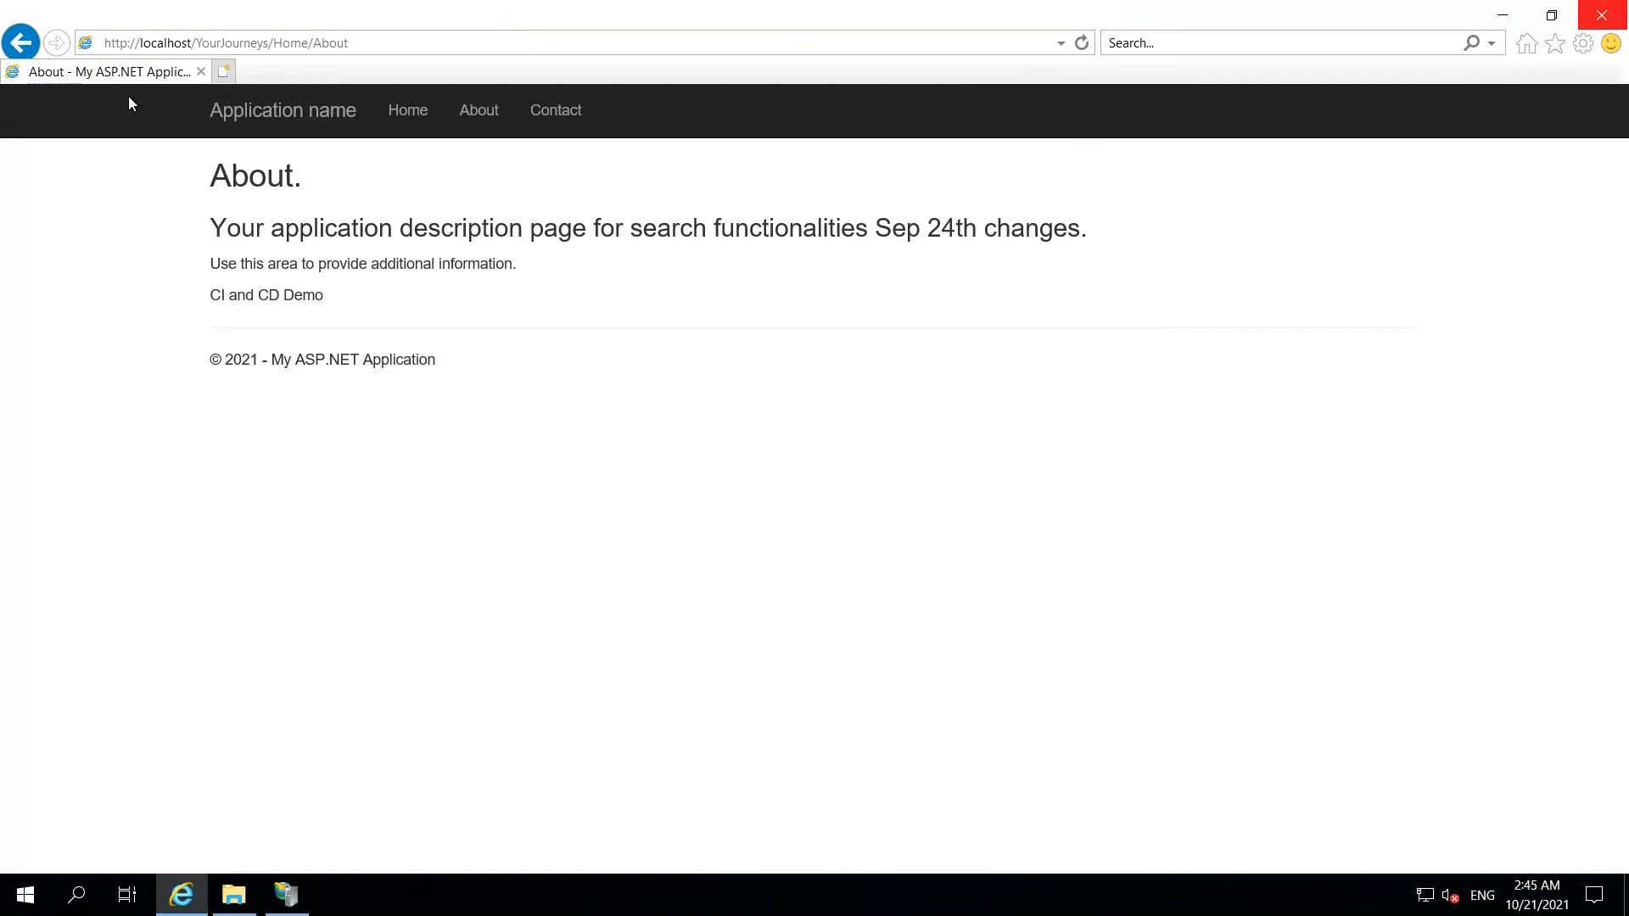
pyautogui.click(1080, 44)
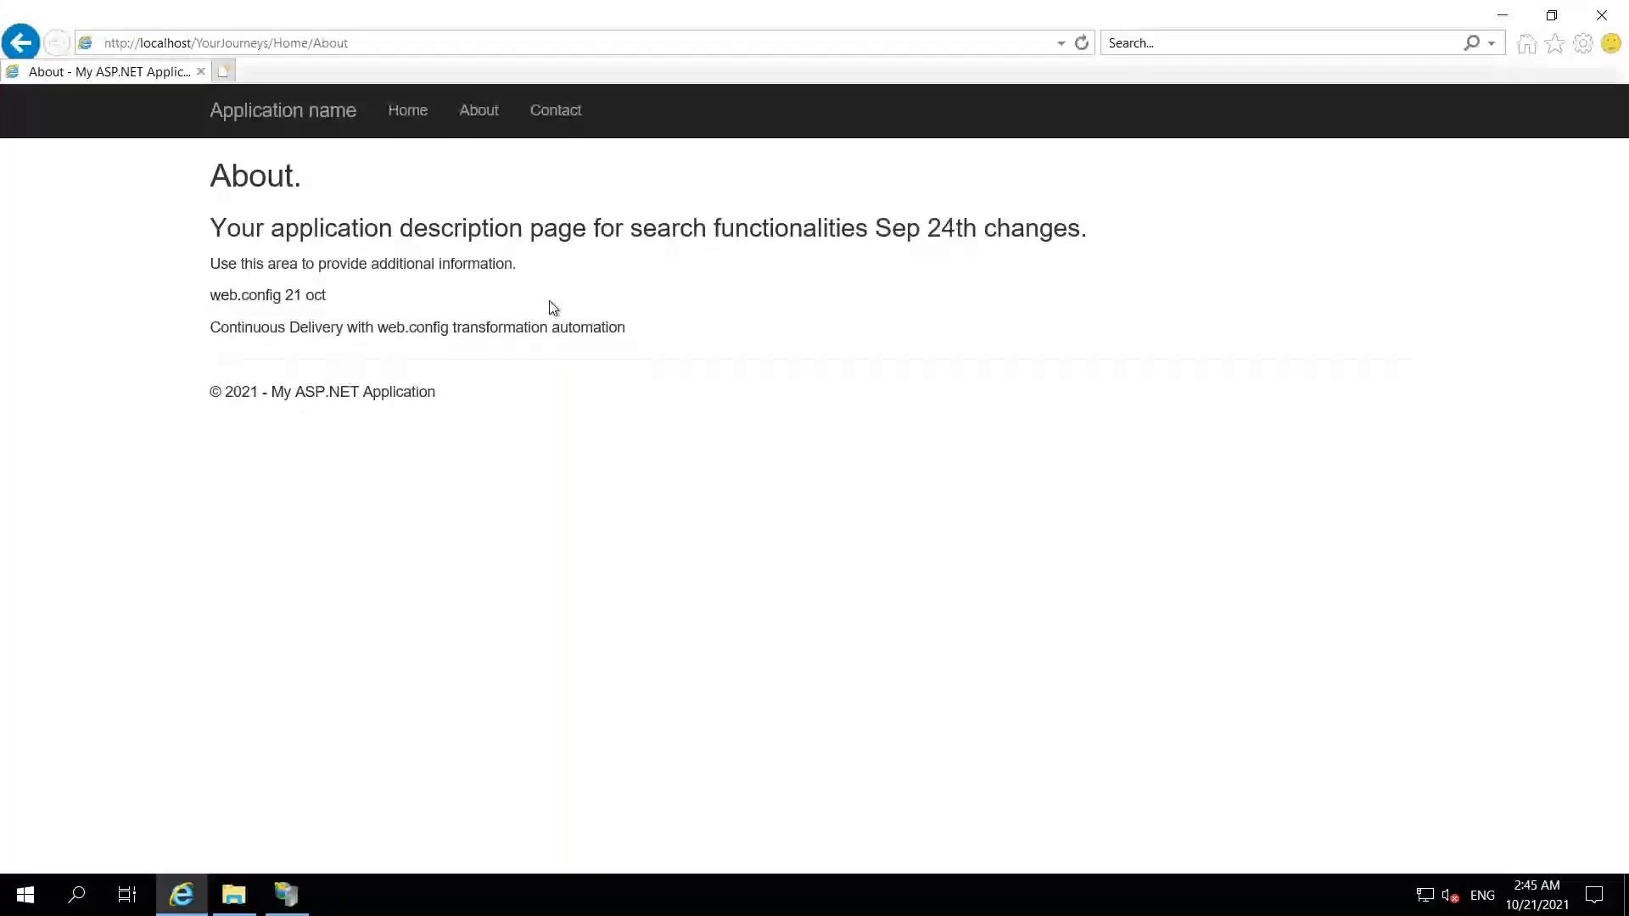
pyautogui.moveTo(212, 295); pyautogui.dragTo(325, 297)
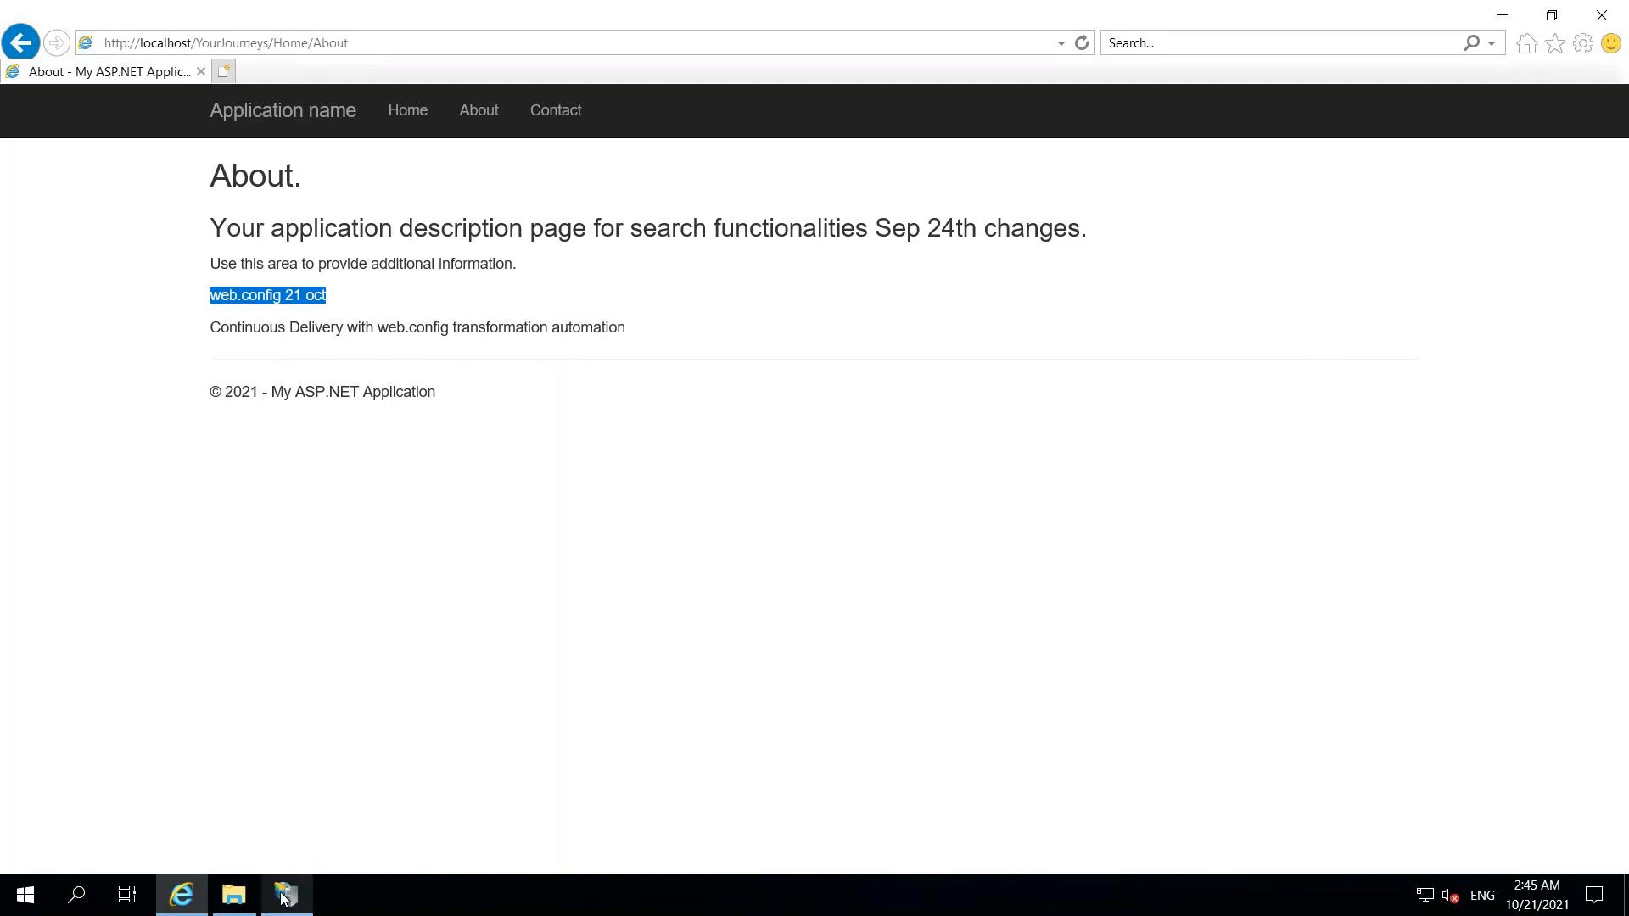
pyautogui.moveTo(234, 897)
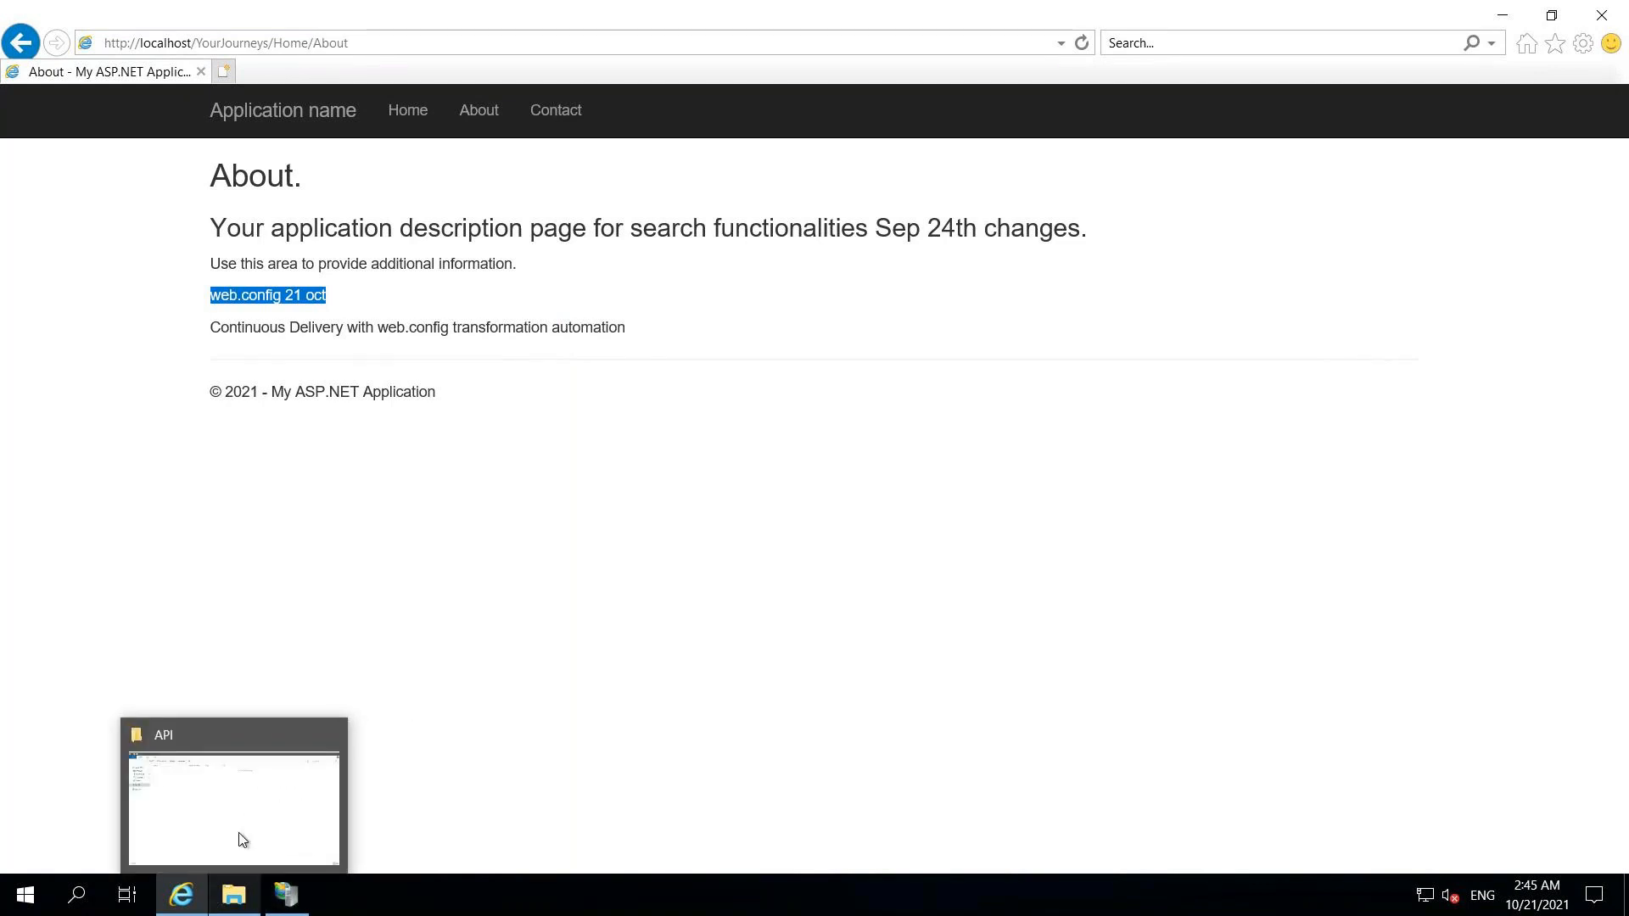
pyautogui.click(240, 838)
# - Open C:\inetpub\wwwroot\YourJouneys\Web.config in Notepad and highlight the EmailServer and DashboardServer lines
pyautogui.click(406, 67)
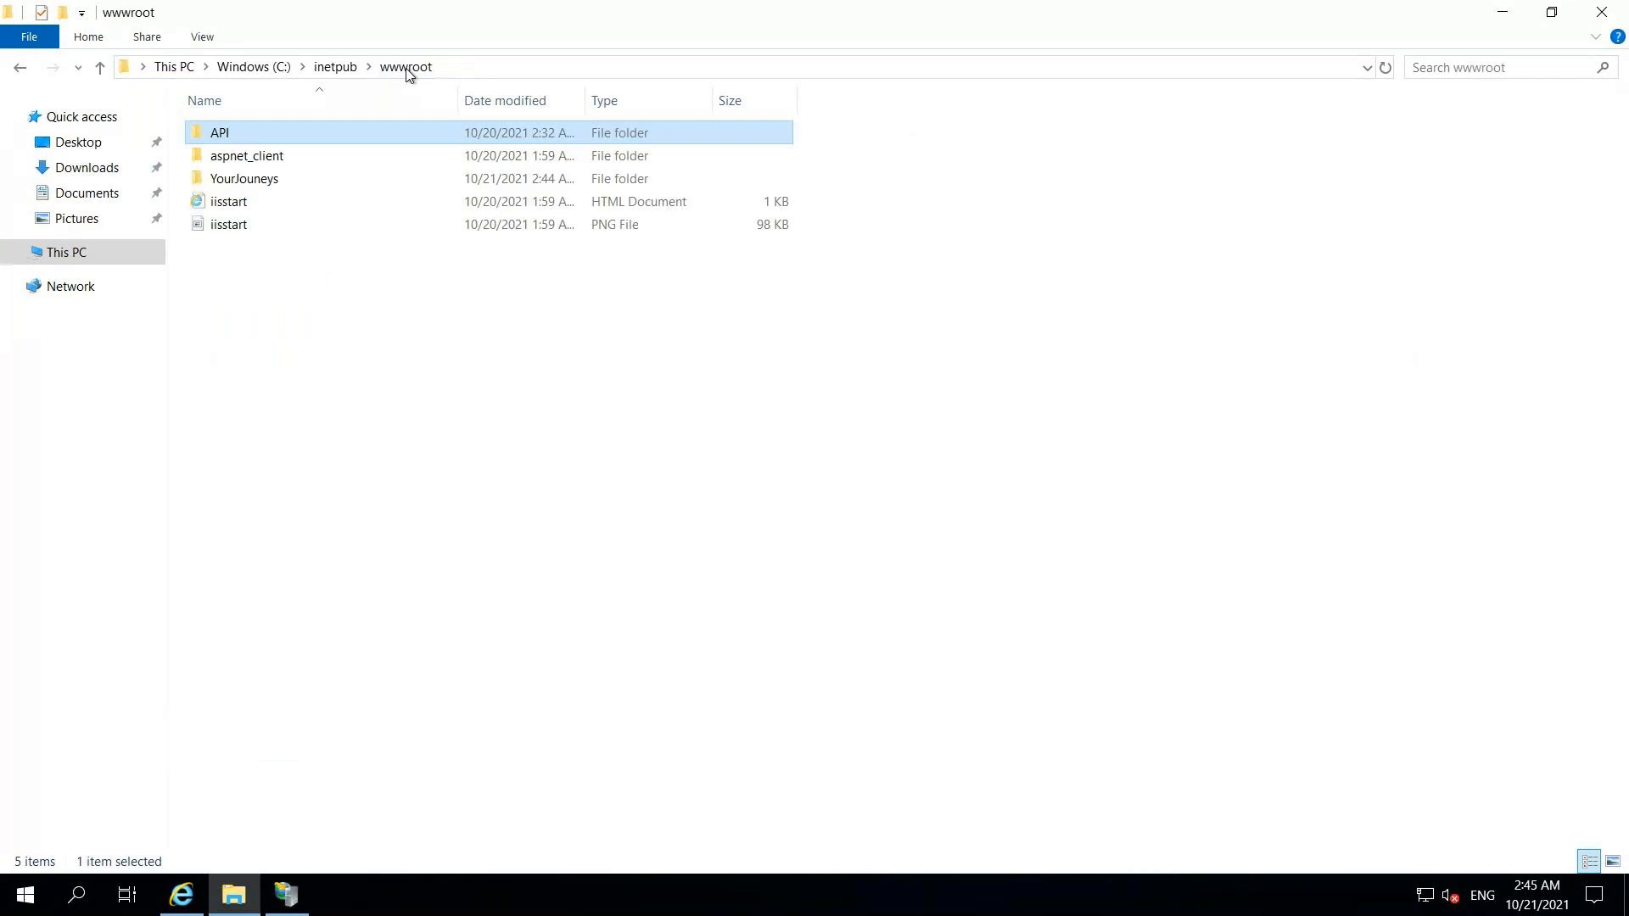
pyautogui.doubleClick(303, 176)
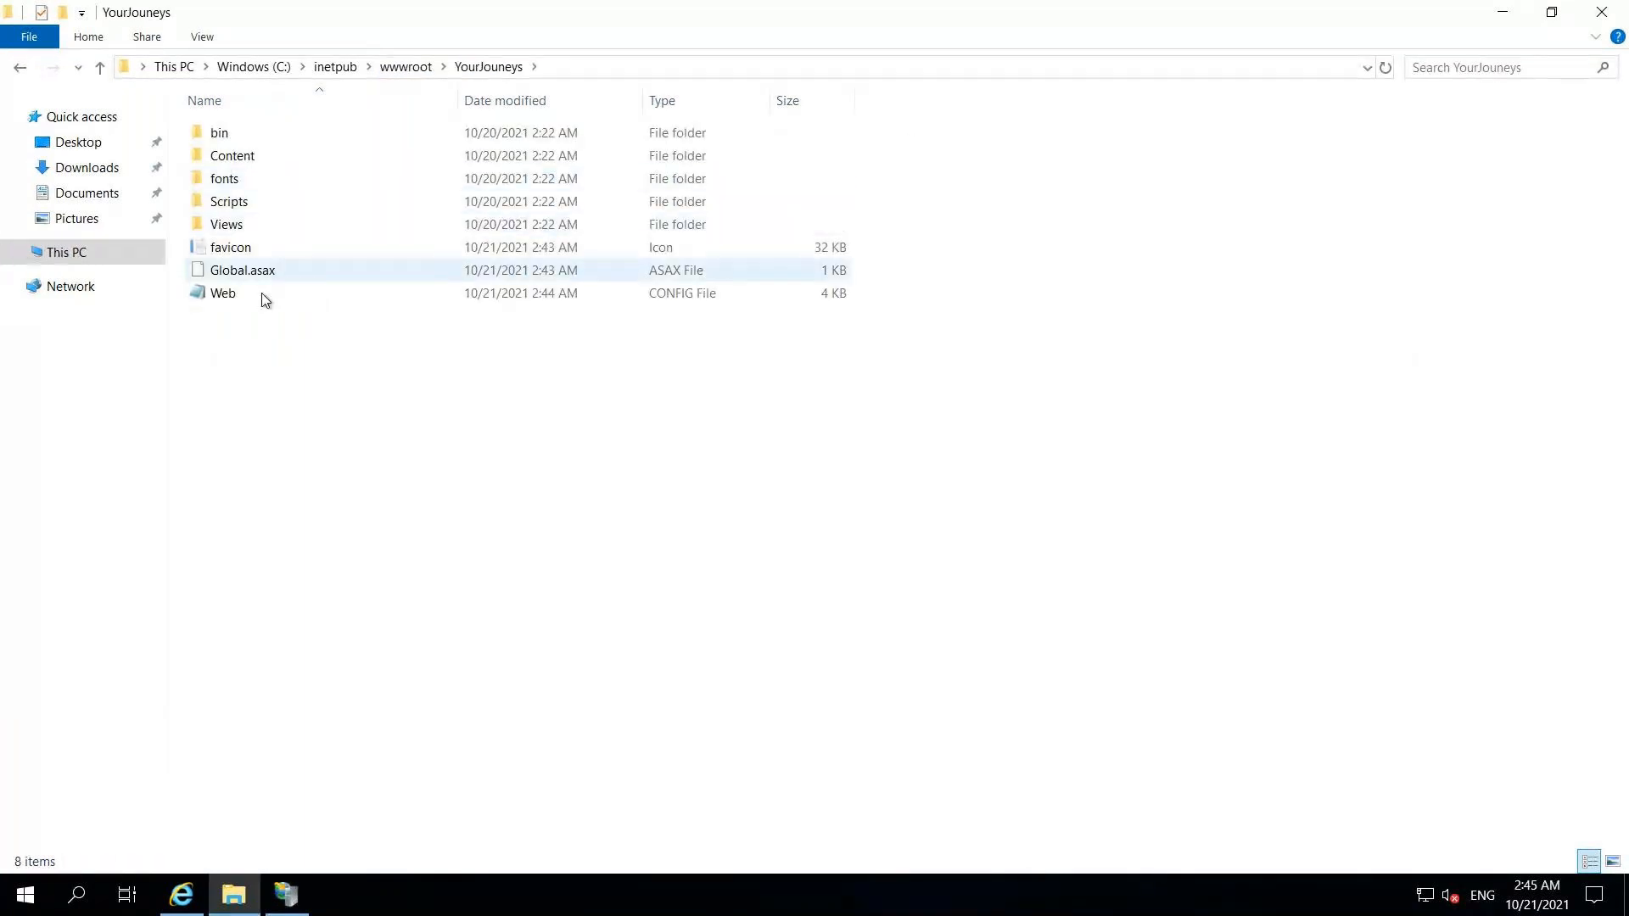
pyautogui.doubleClick(261, 293)
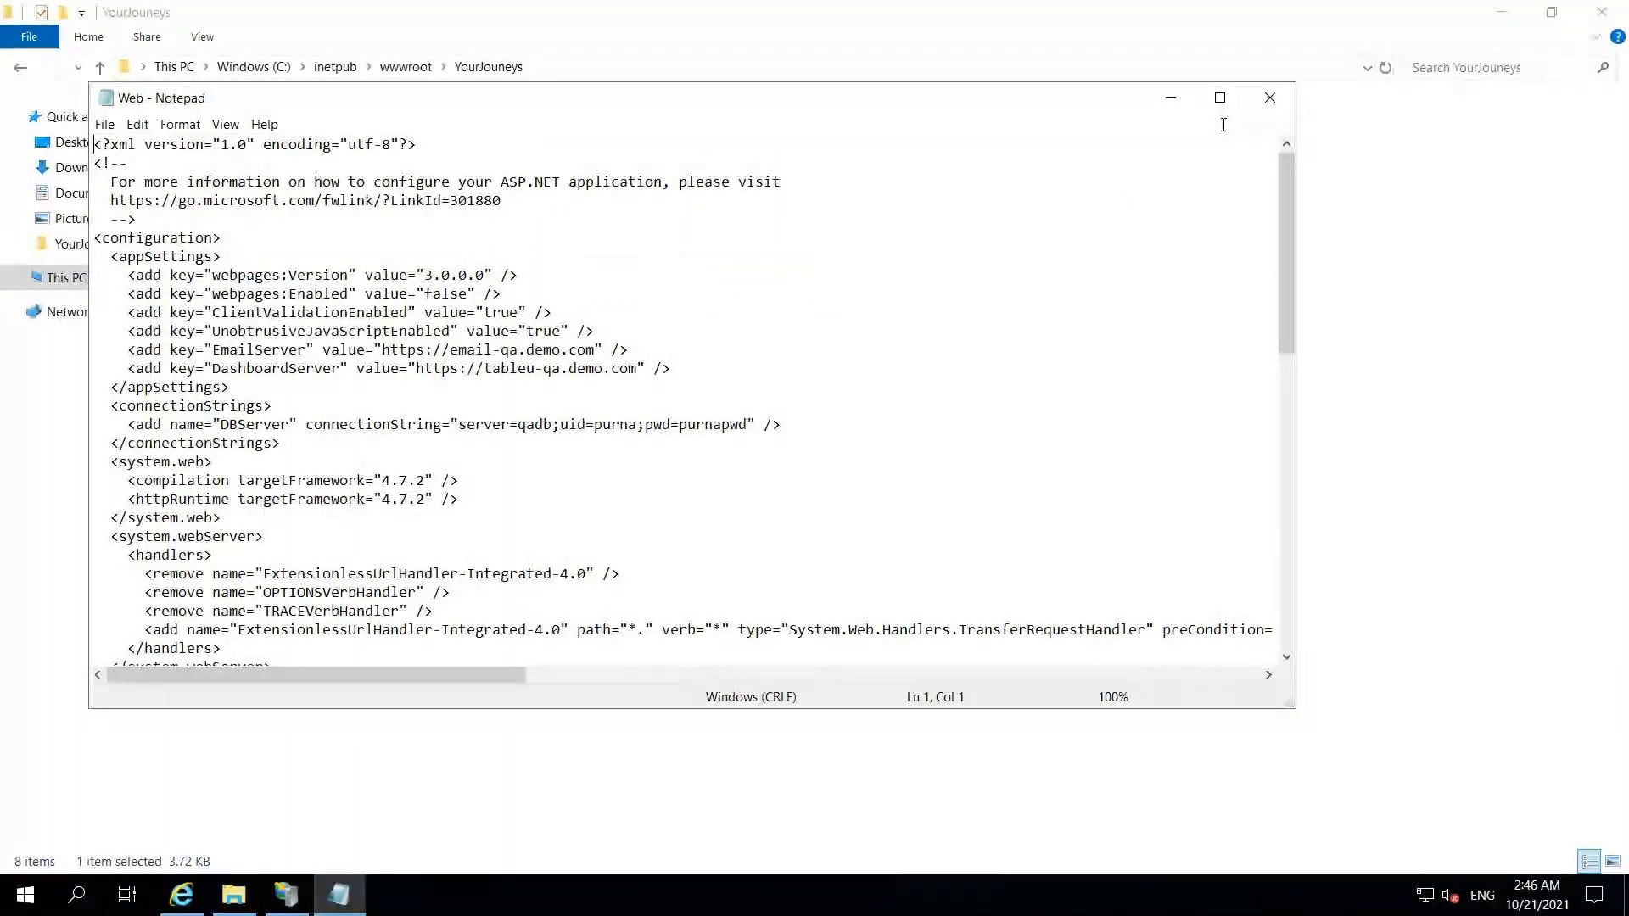
pyautogui.click(1219, 98)
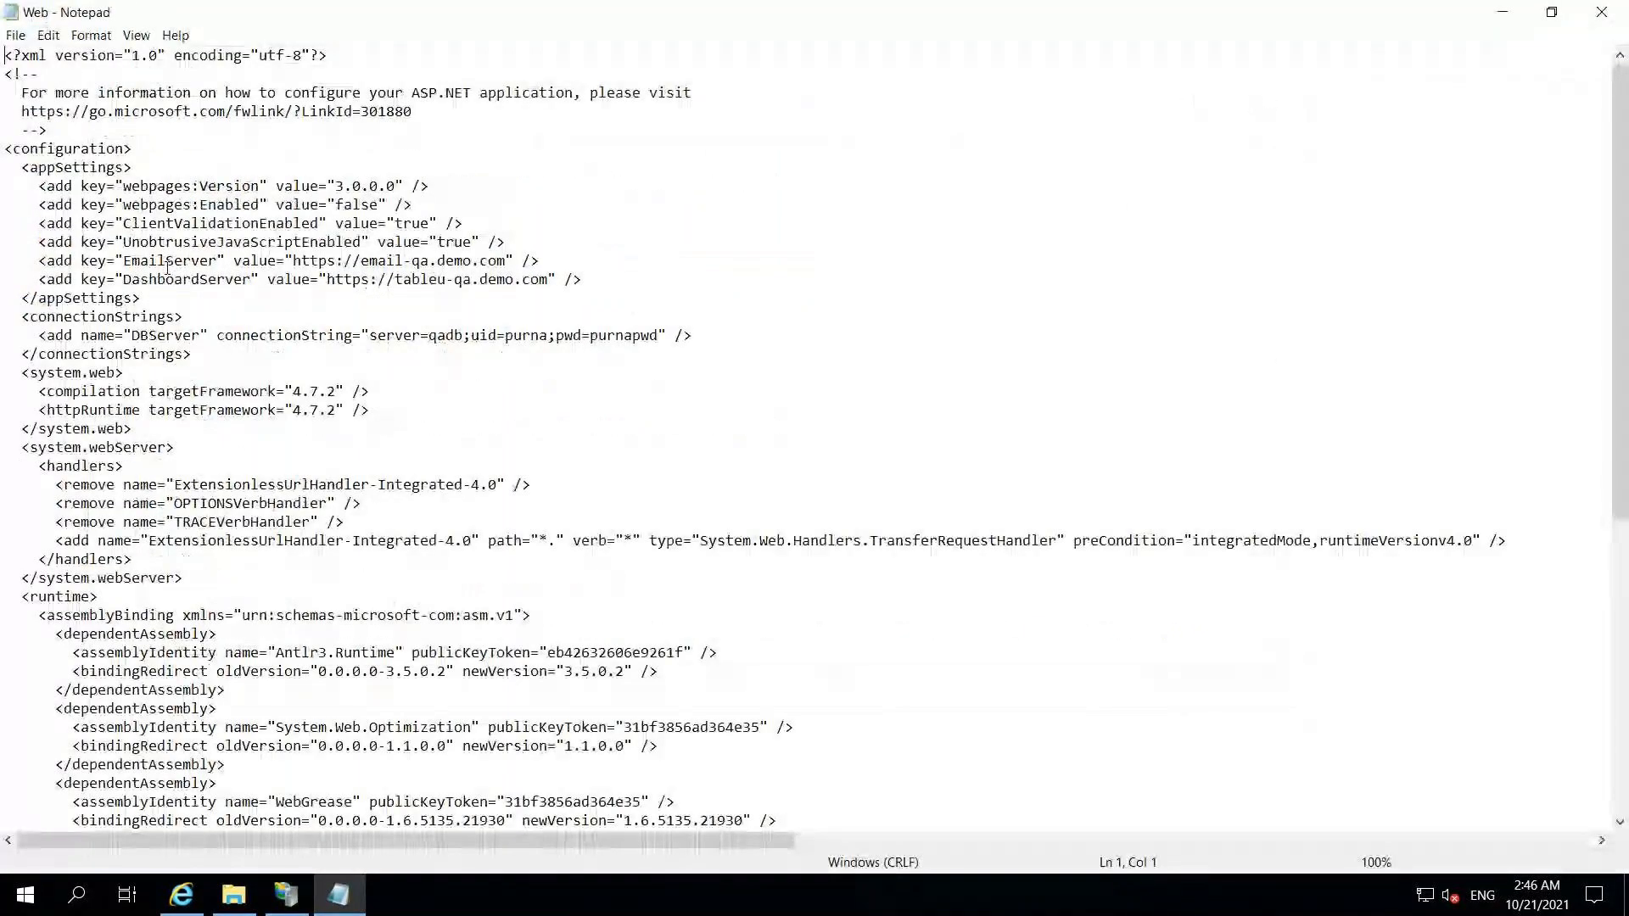
pyautogui.moveTo(38, 260); pyautogui.dragTo(584, 280)
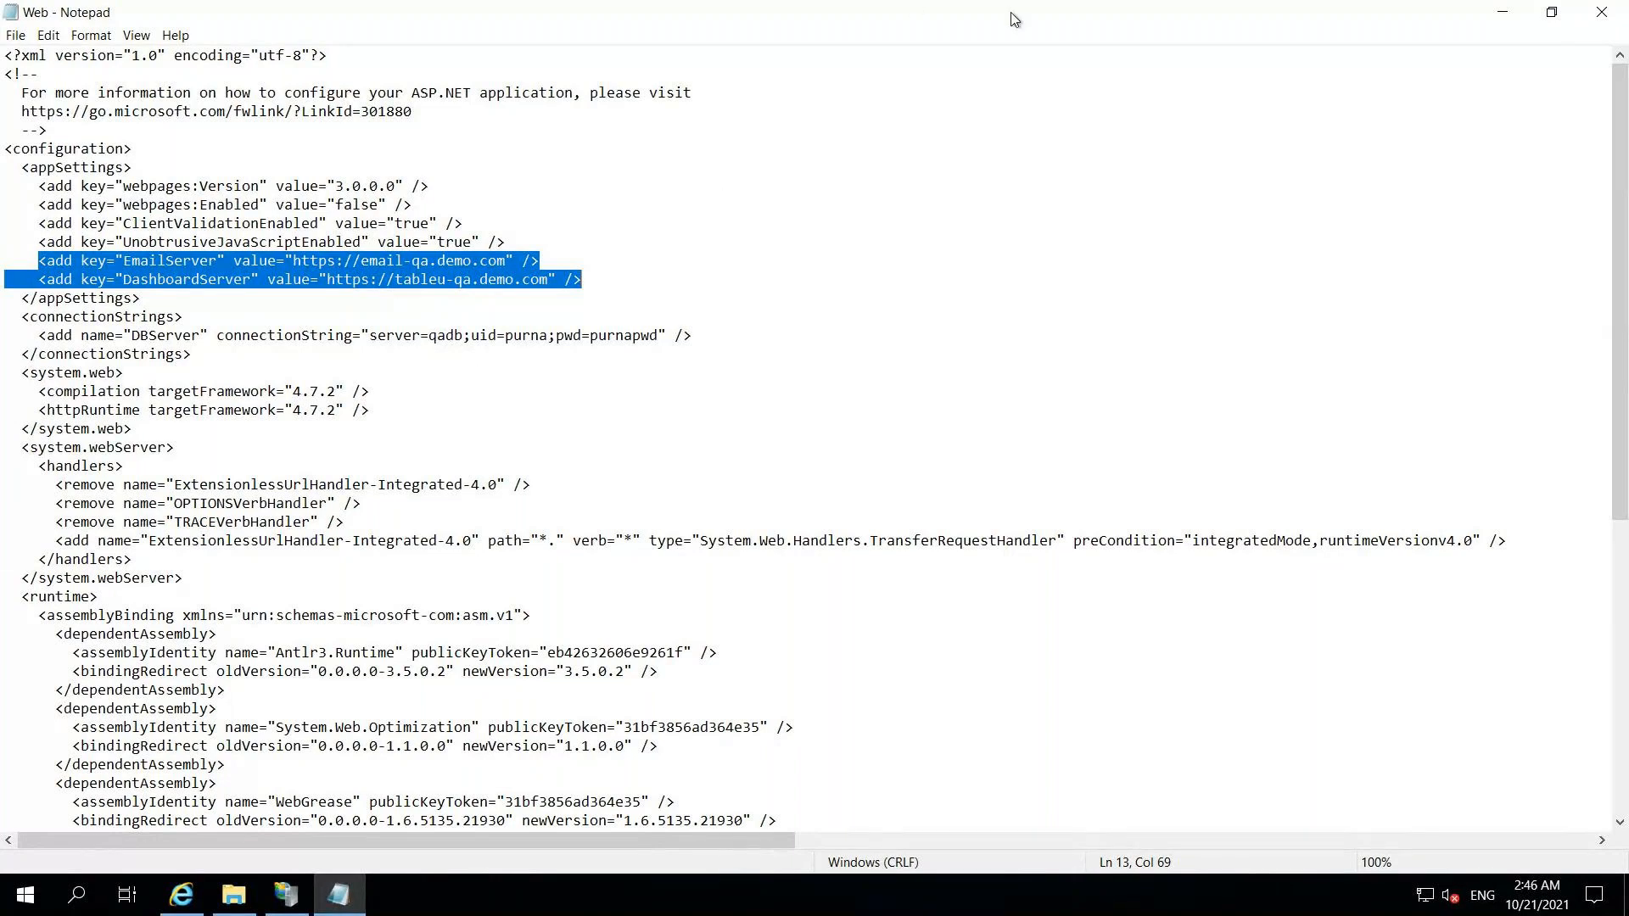
pyautogui.click(1052, 12)
pyautogui.hotkey('alt', 'Tab')
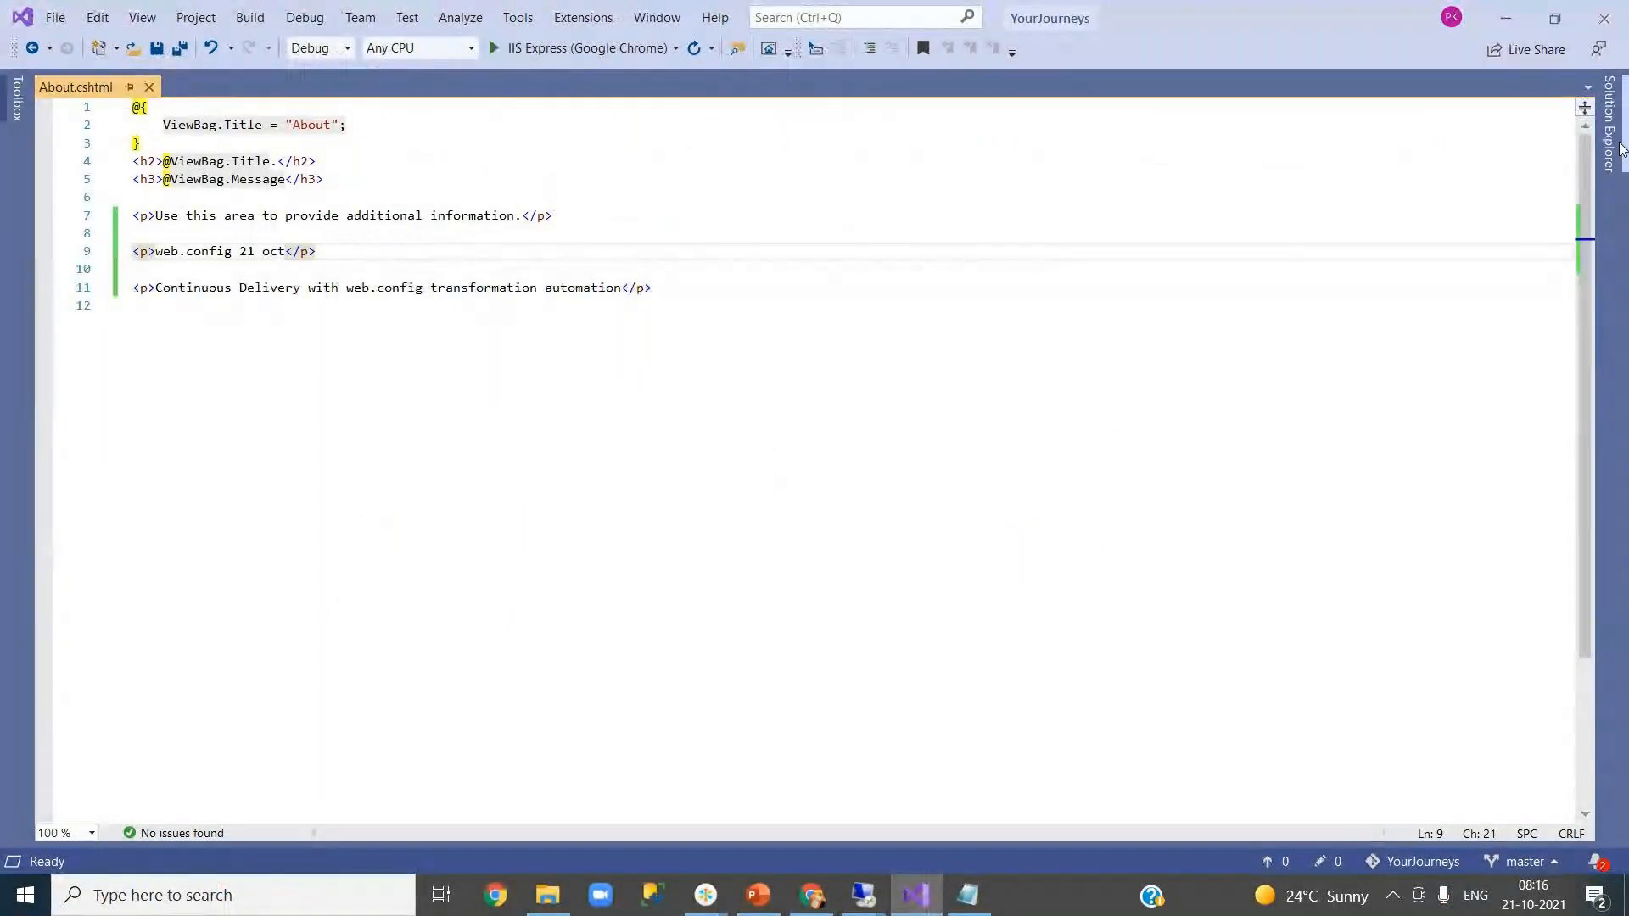
# - Open the local project's root Web.config in Visual Studio
pyautogui.moveTo(1609, 135)
pyautogui.click(1277, 634)
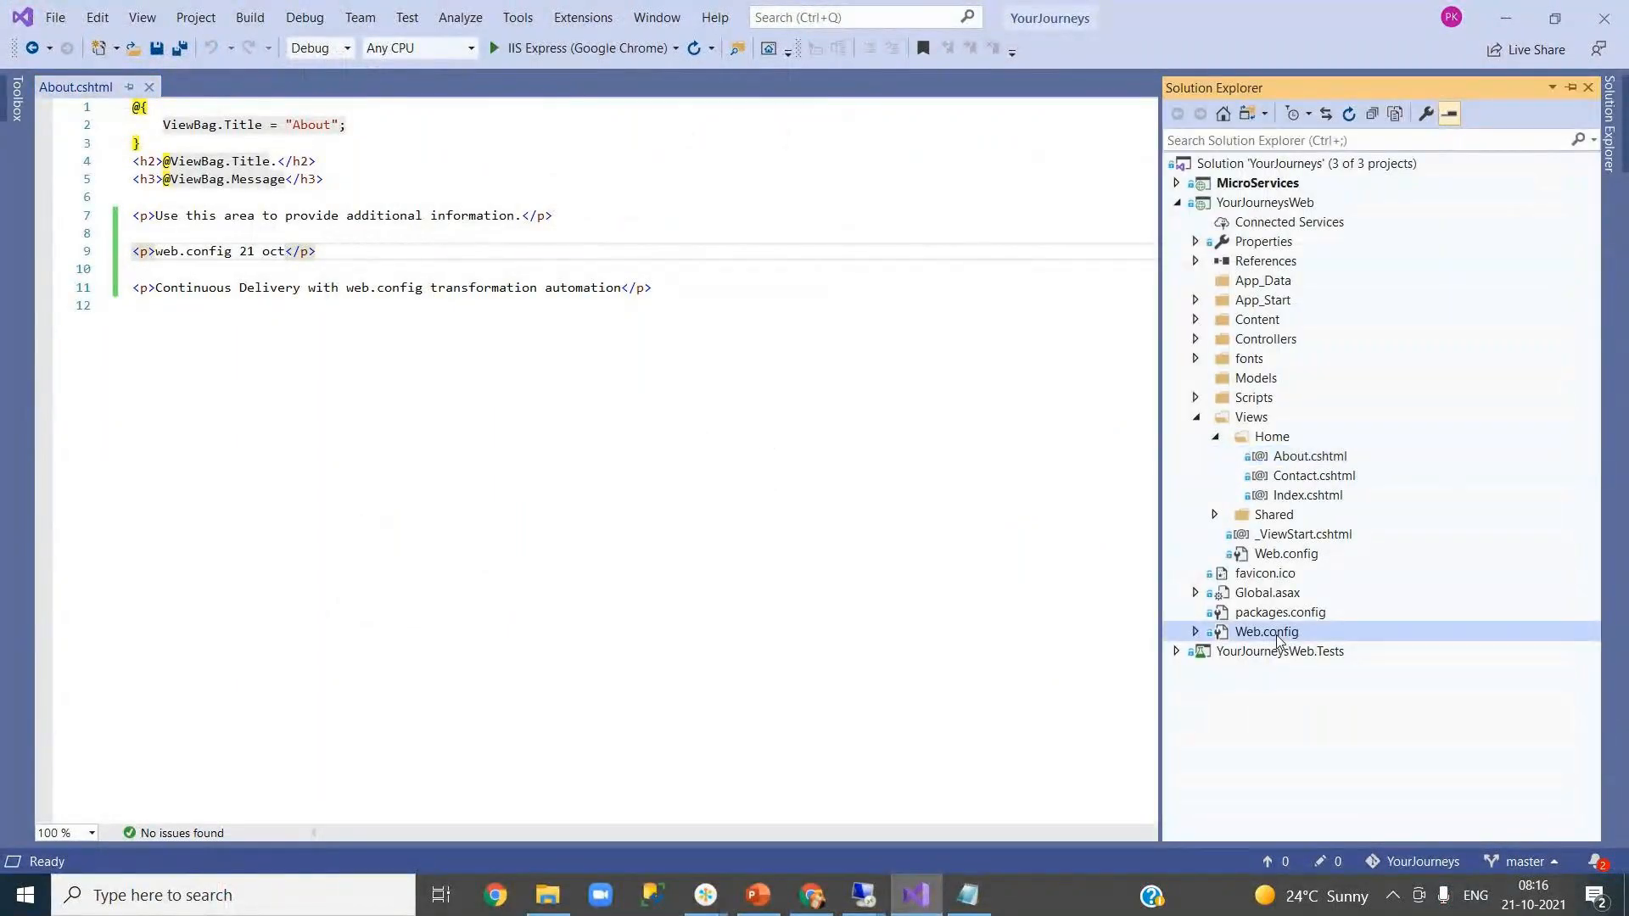
pyautogui.click(386, 403)
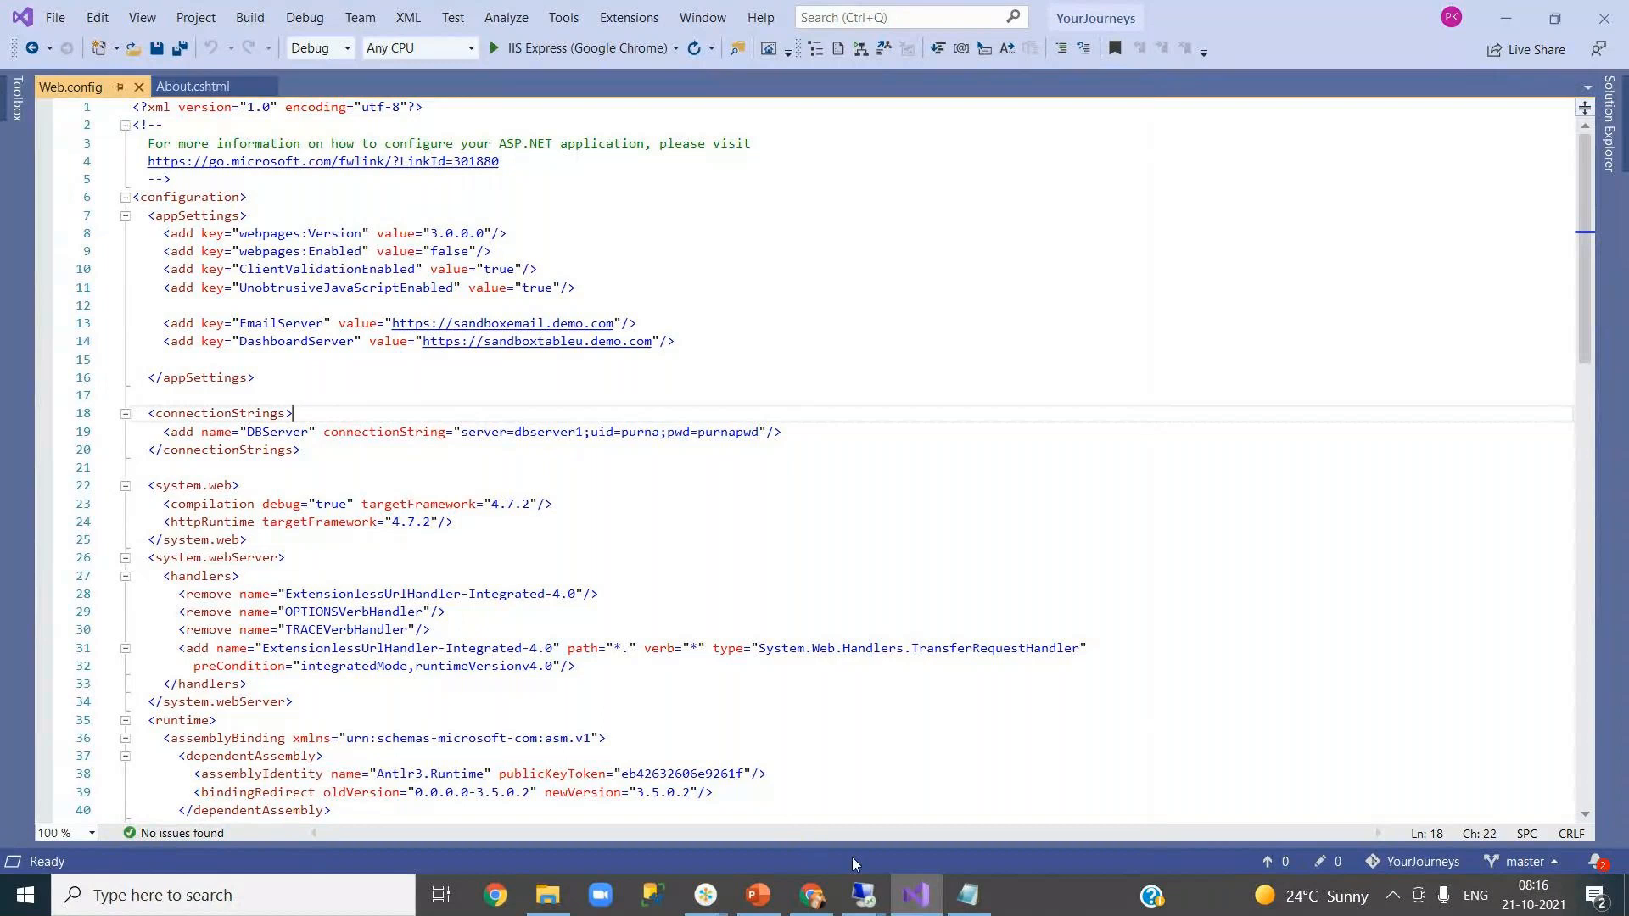
# - Mark the email-q, tableu and qad values in the QA Web.config, close it, and minimize the session
pyautogui.moveTo(863, 895)
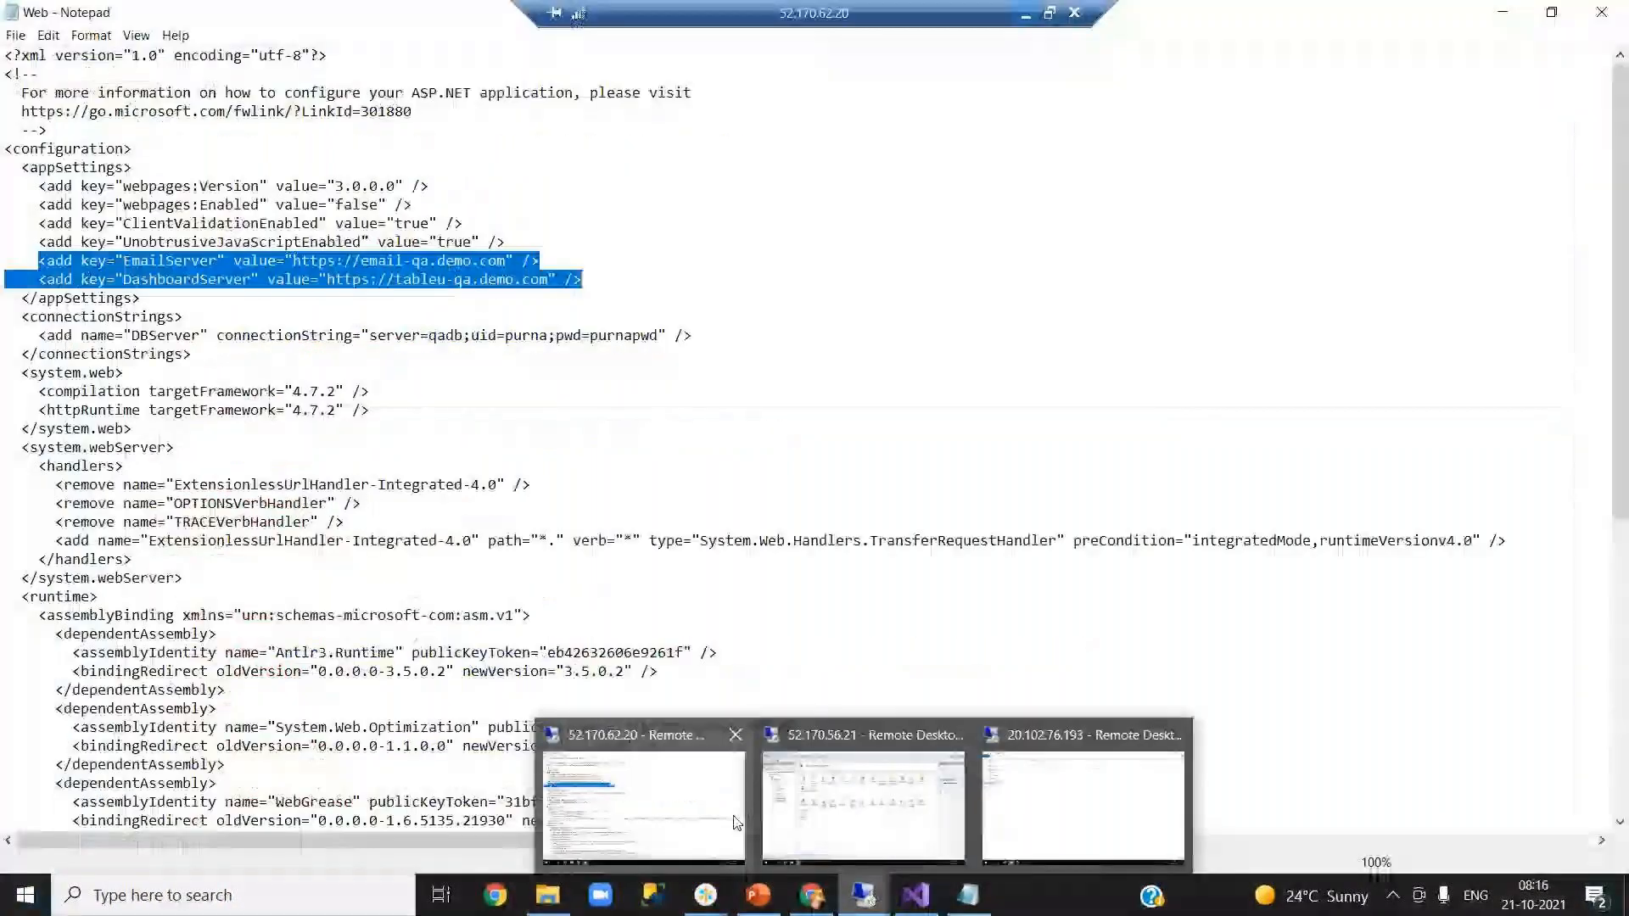
pyautogui.click(736, 823)
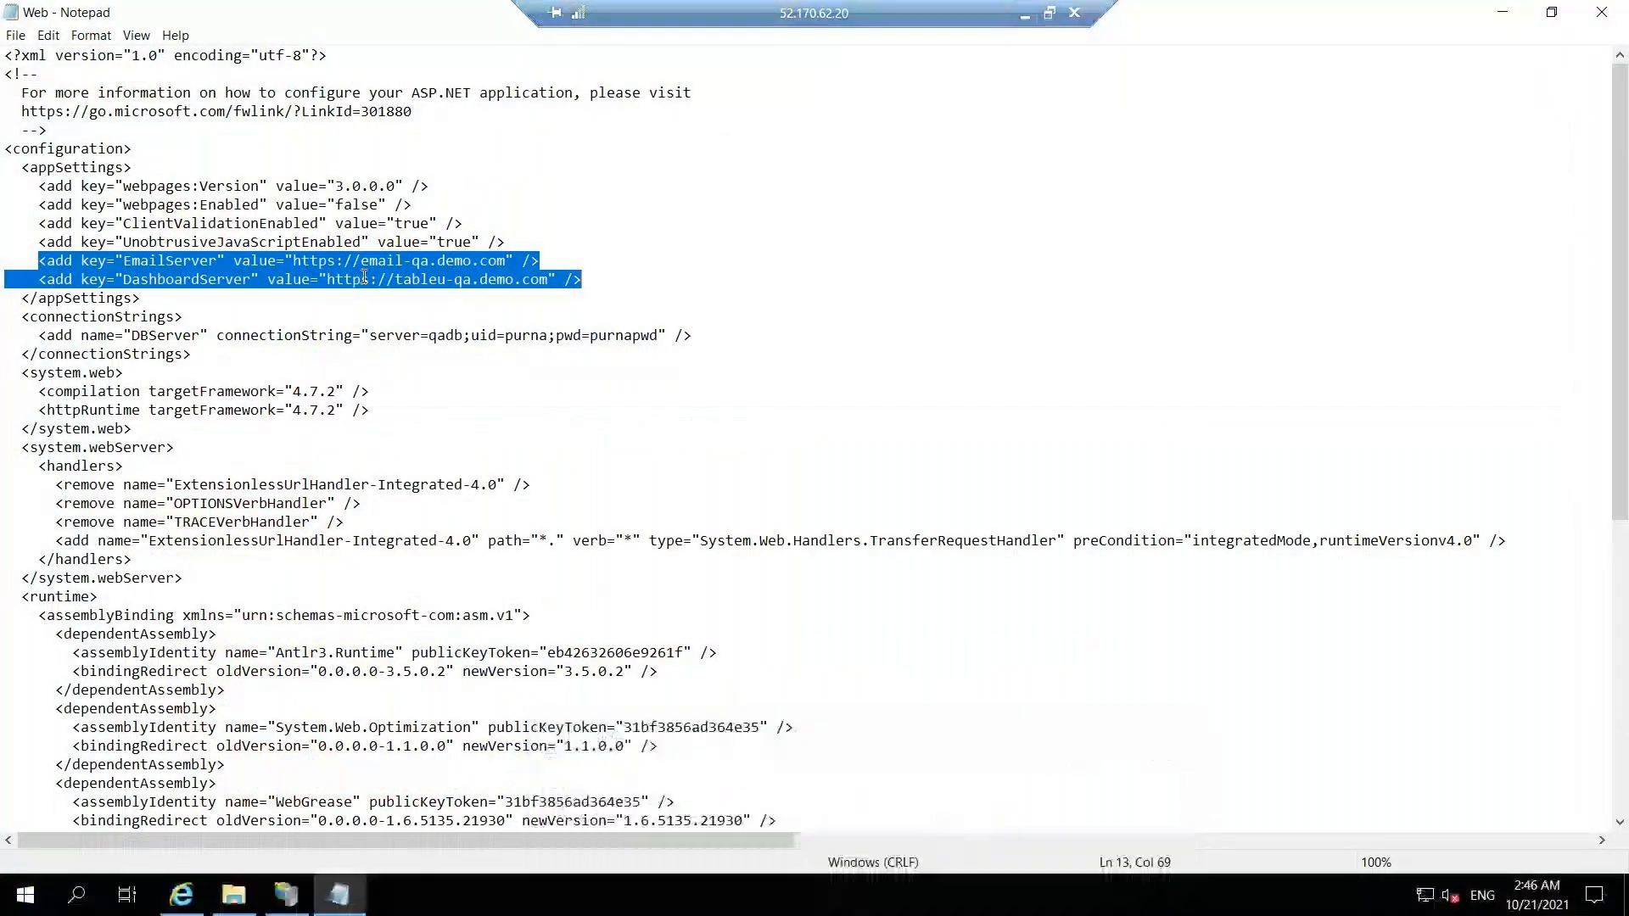
pyautogui.click(361, 260)
pyautogui.keyDown('shift'); pyautogui.click(419, 260); pyautogui.keyUp('shift')
pyautogui.moveTo(447, 279); pyautogui.dragTo(394, 279)
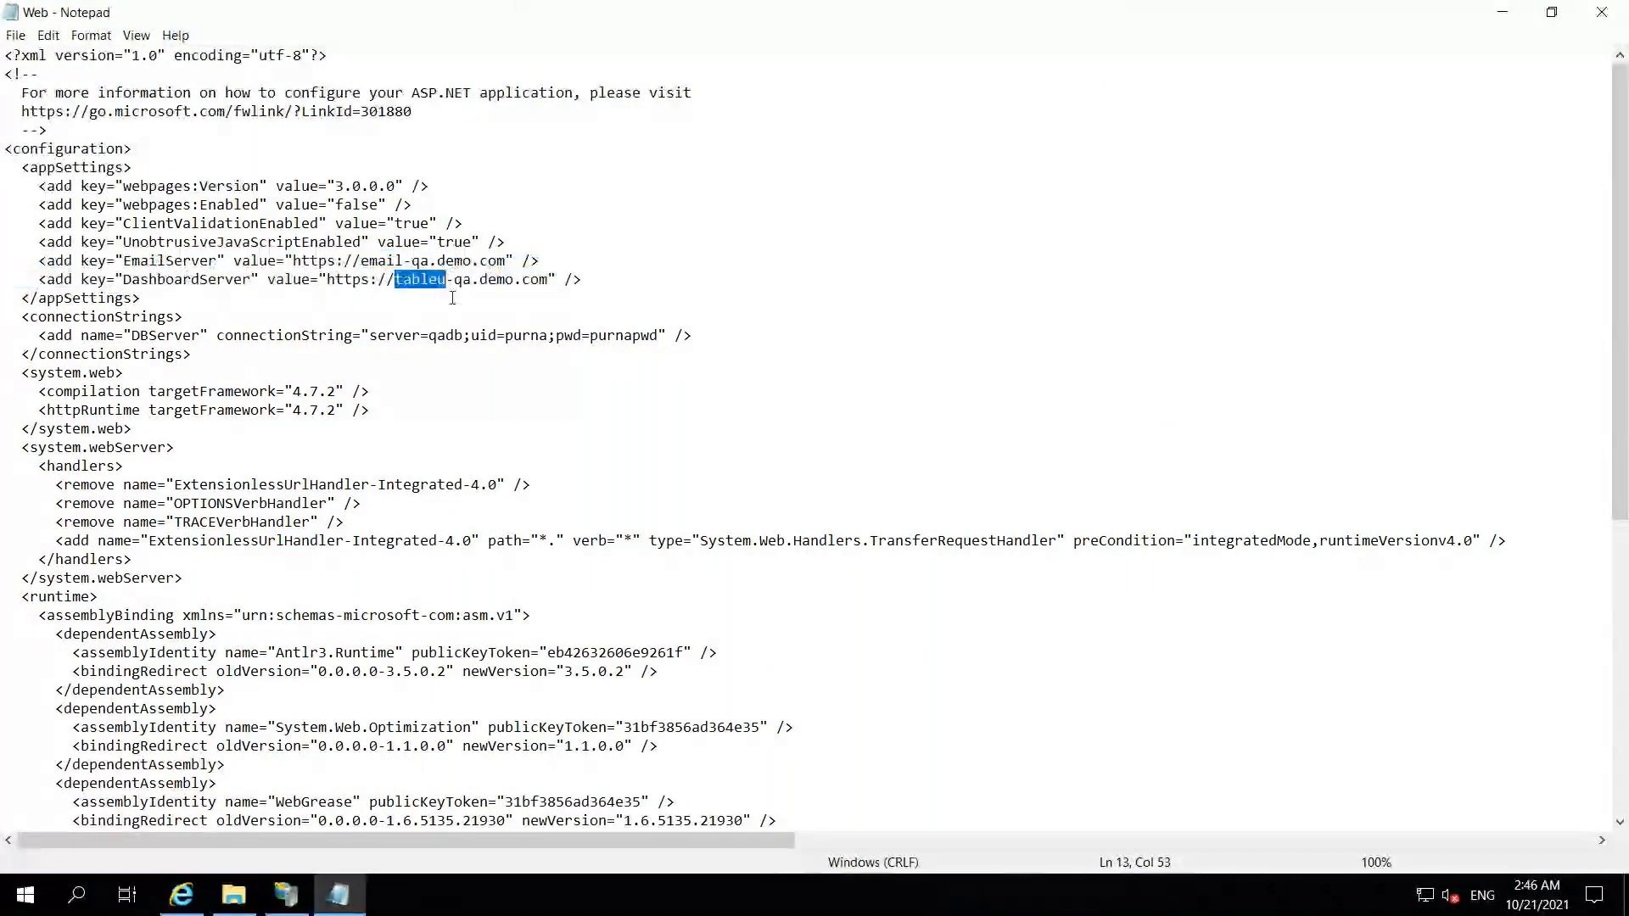
pyautogui.moveTo(429, 335); pyautogui.dragTo(457, 338)
pyautogui.click(493, 391)
pyautogui.click(1609, 26)
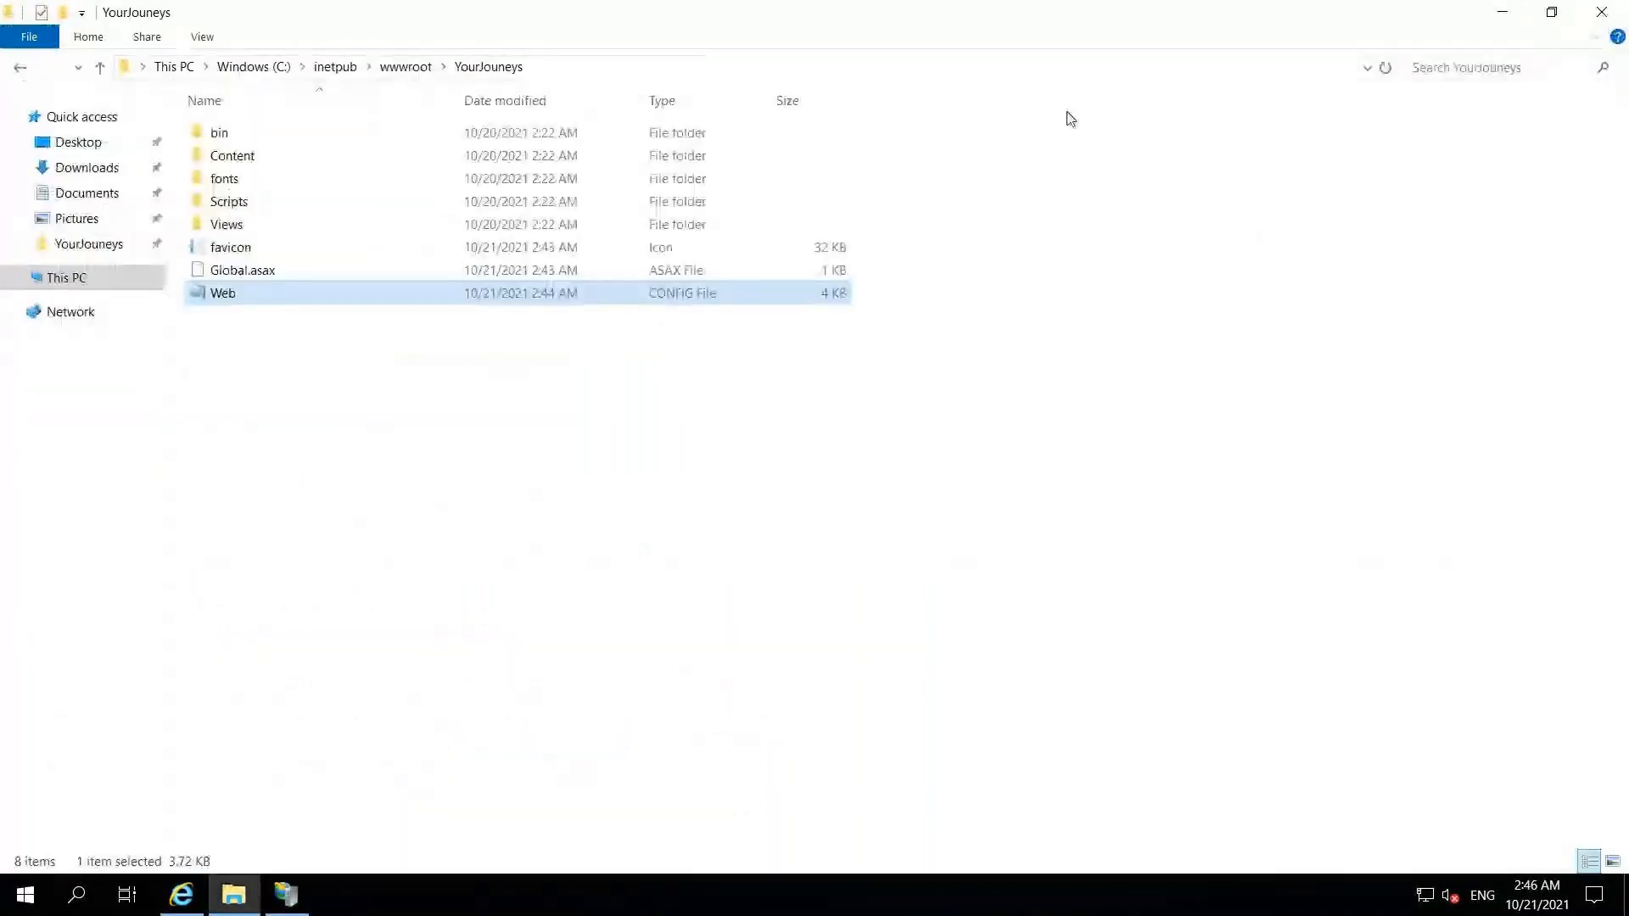
pyautogui.moveTo(789, 4)
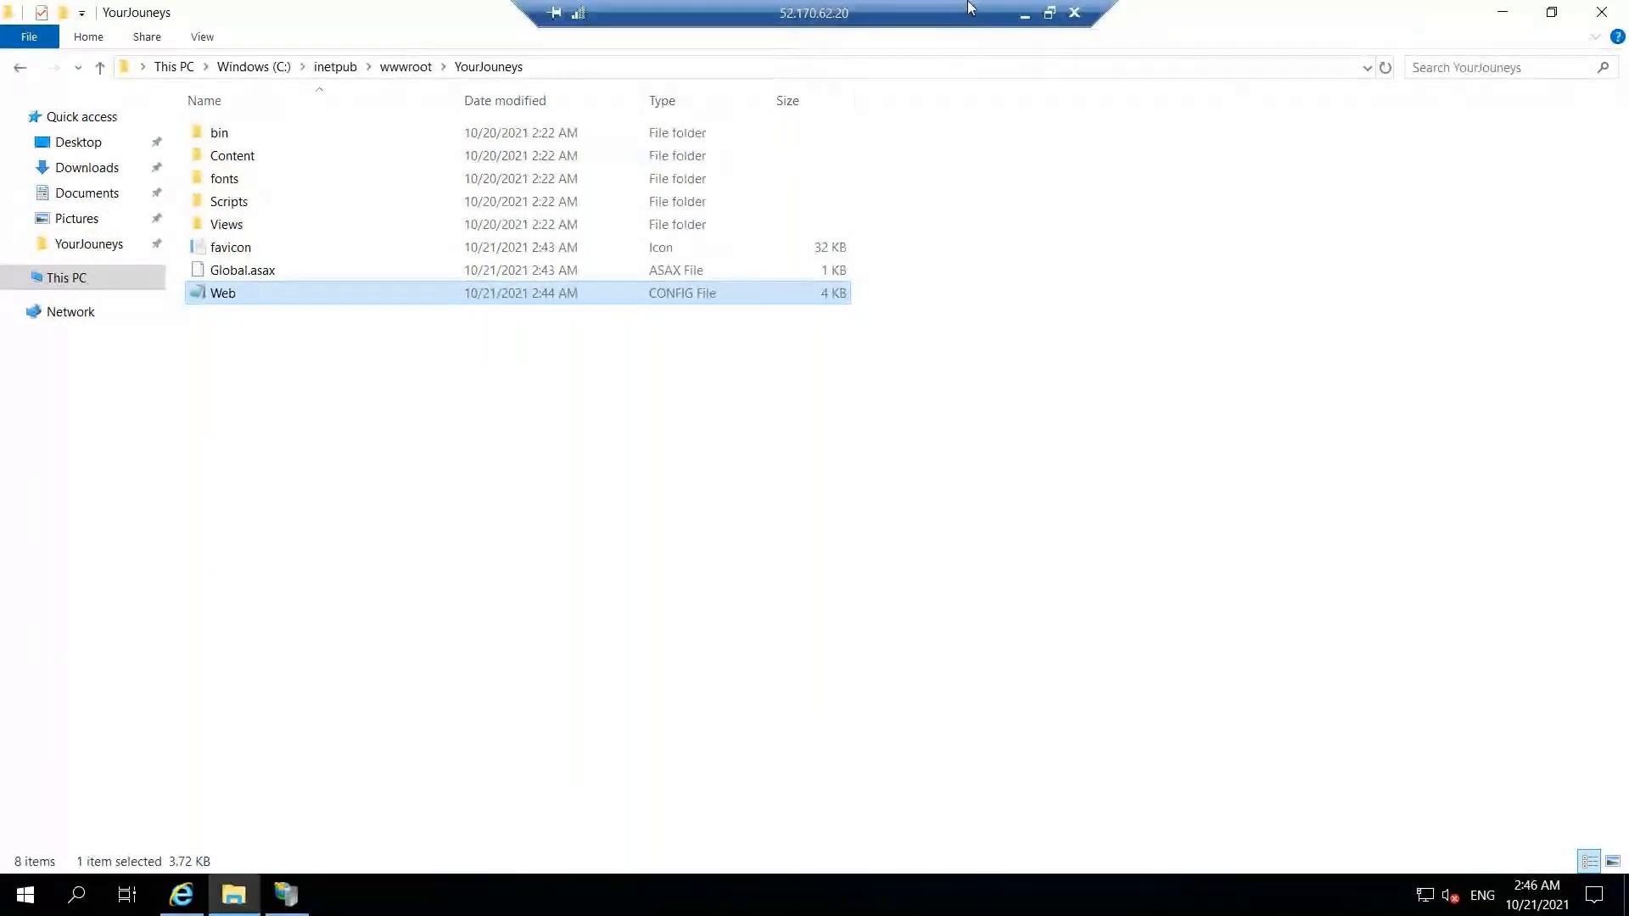
pyautogui.click(1024, 19)
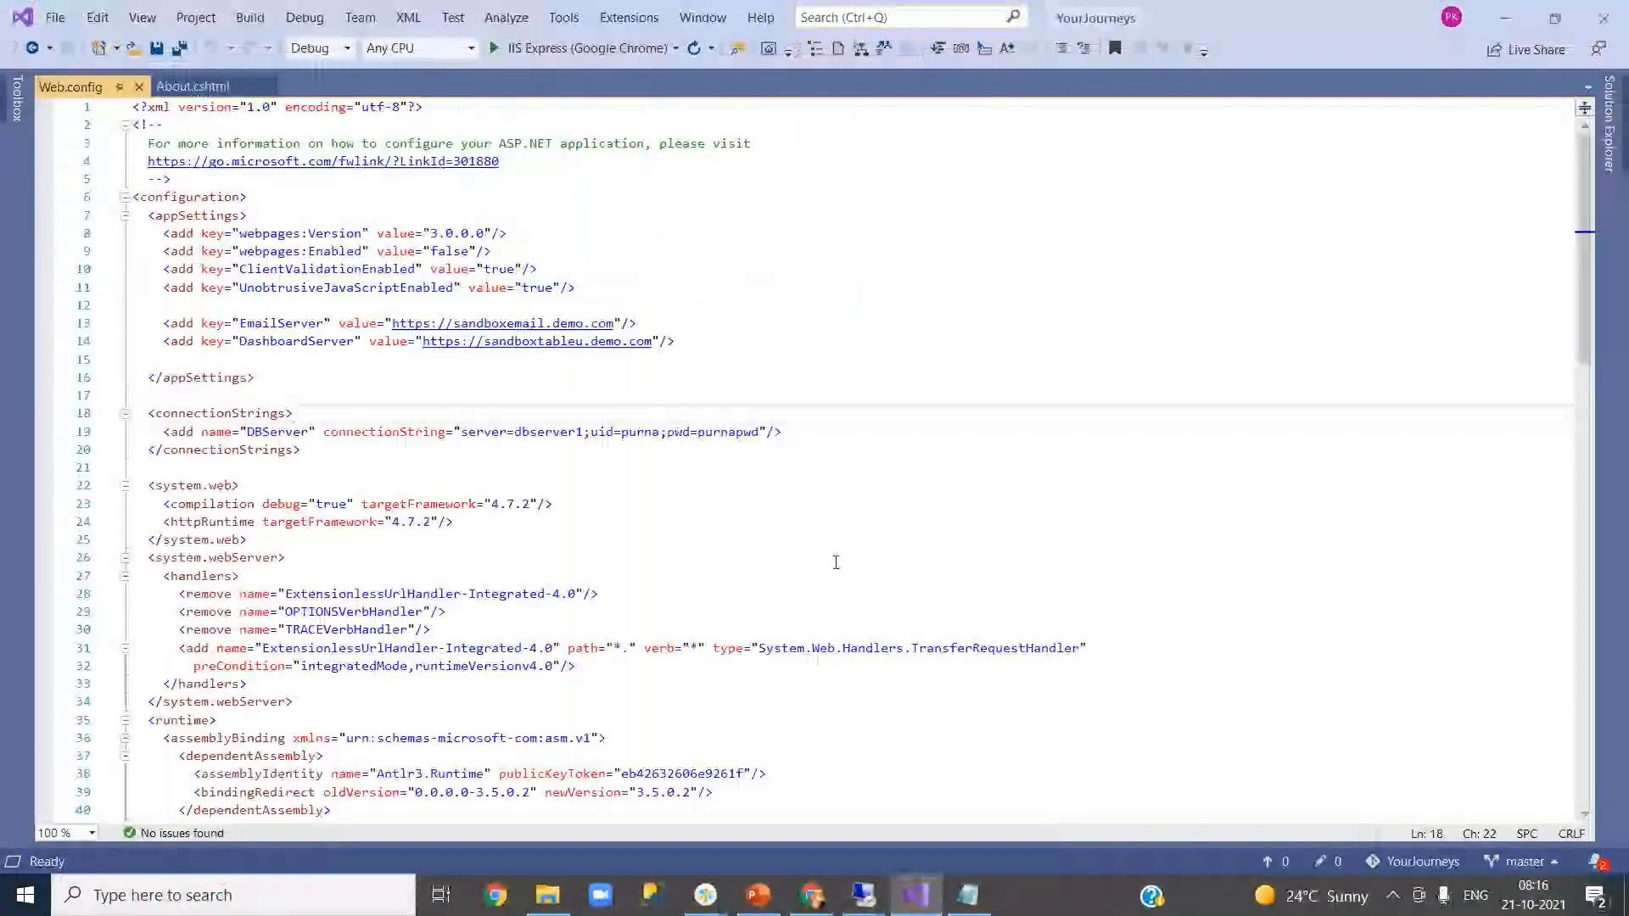
# - Switch to the browser showing the Release-8 pipeline
pyautogui.click(812, 895)
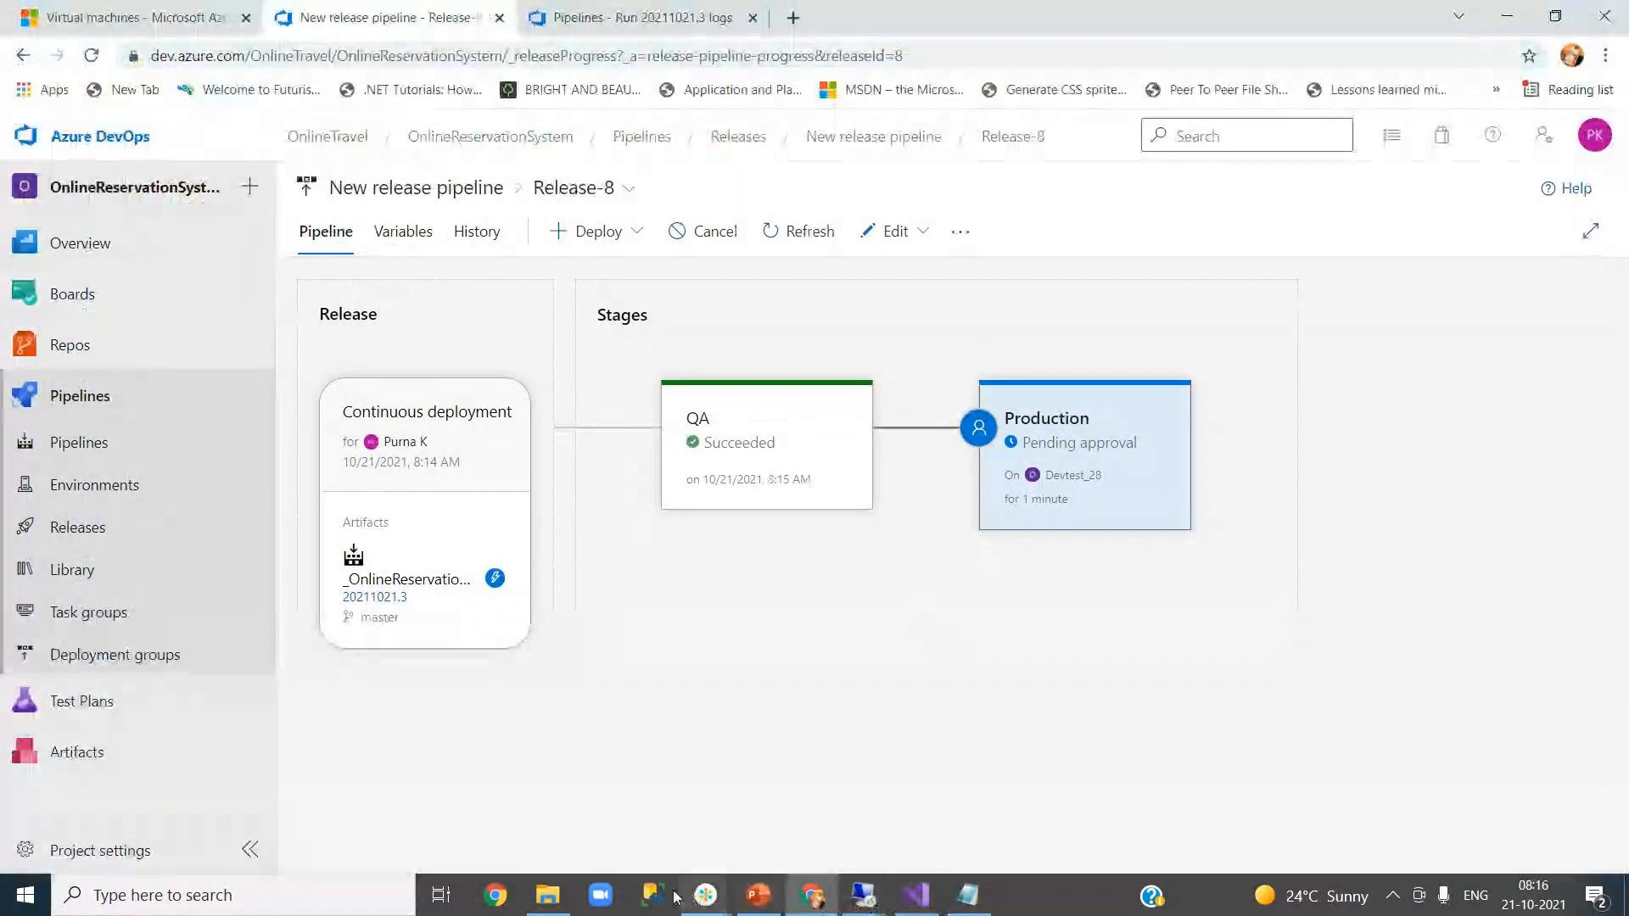
pyautogui.moveTo(709, 897)
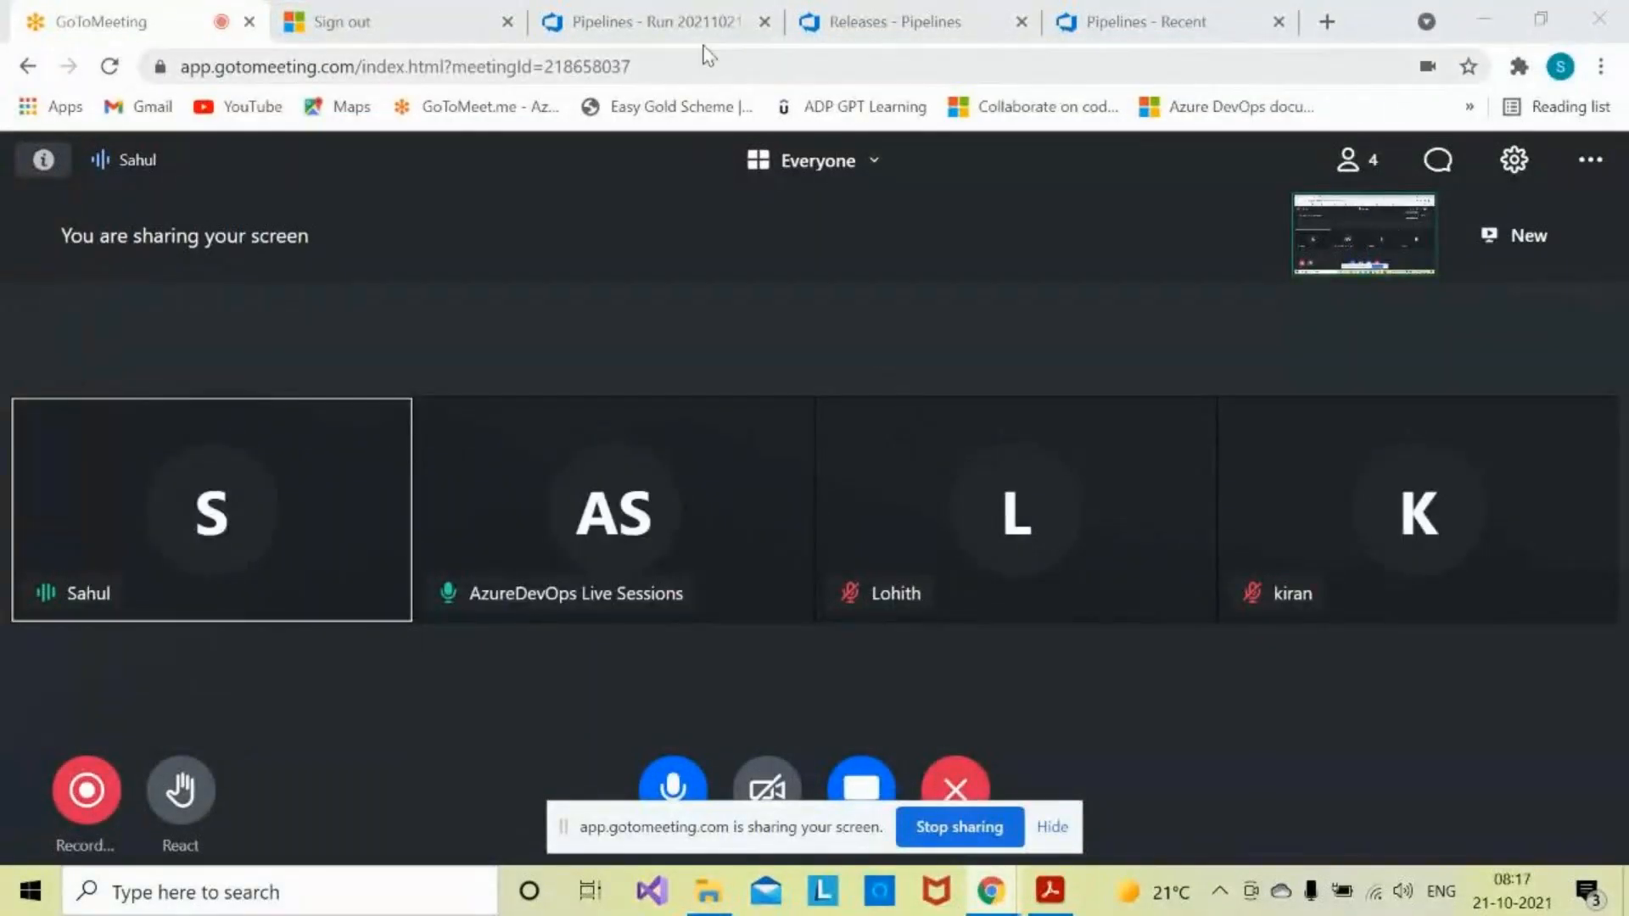
# - Open Release-8 from the releases list and approve Production with the comment 'Approved'
pyautogui.click(882, 10)
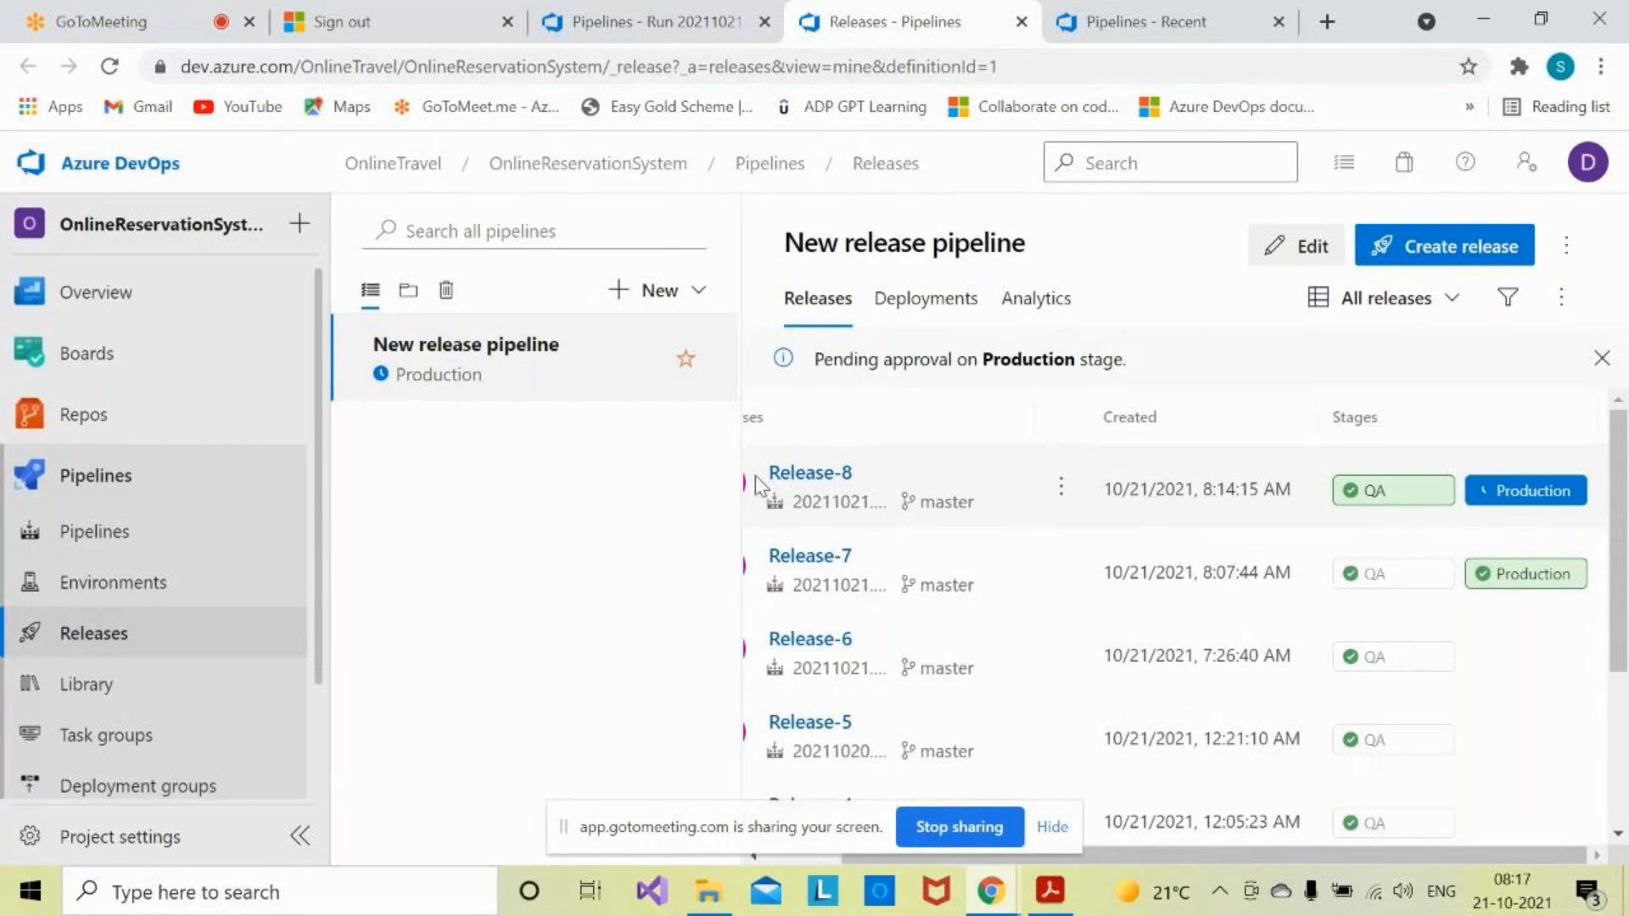
pyautogui.click(813, 475)
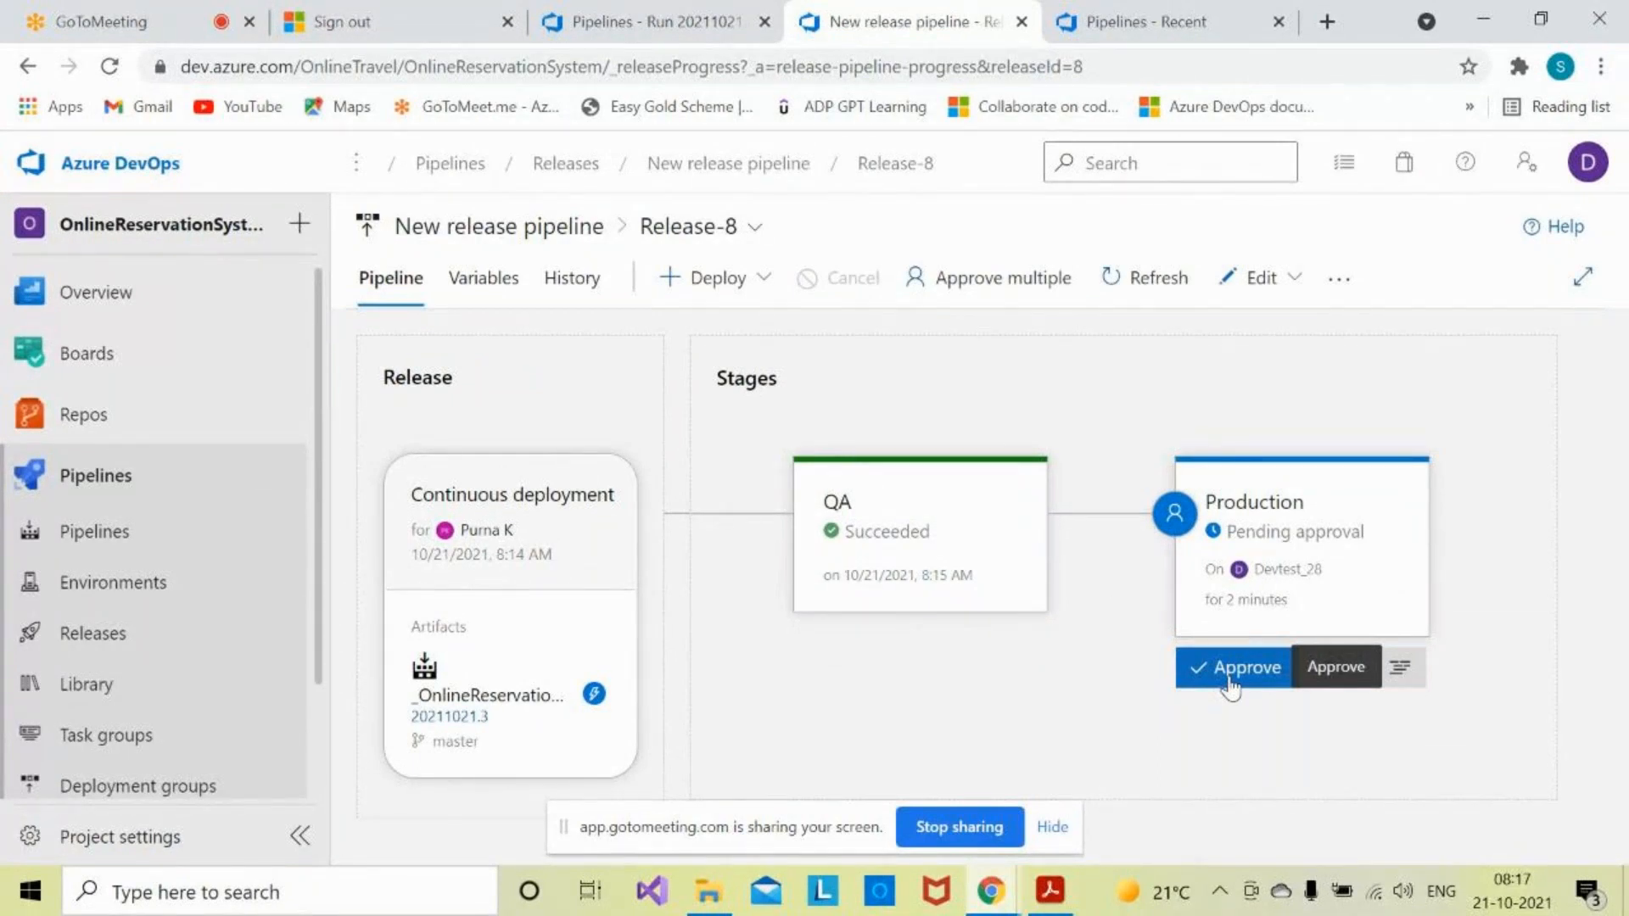
pyautogui.click(1232, 671)
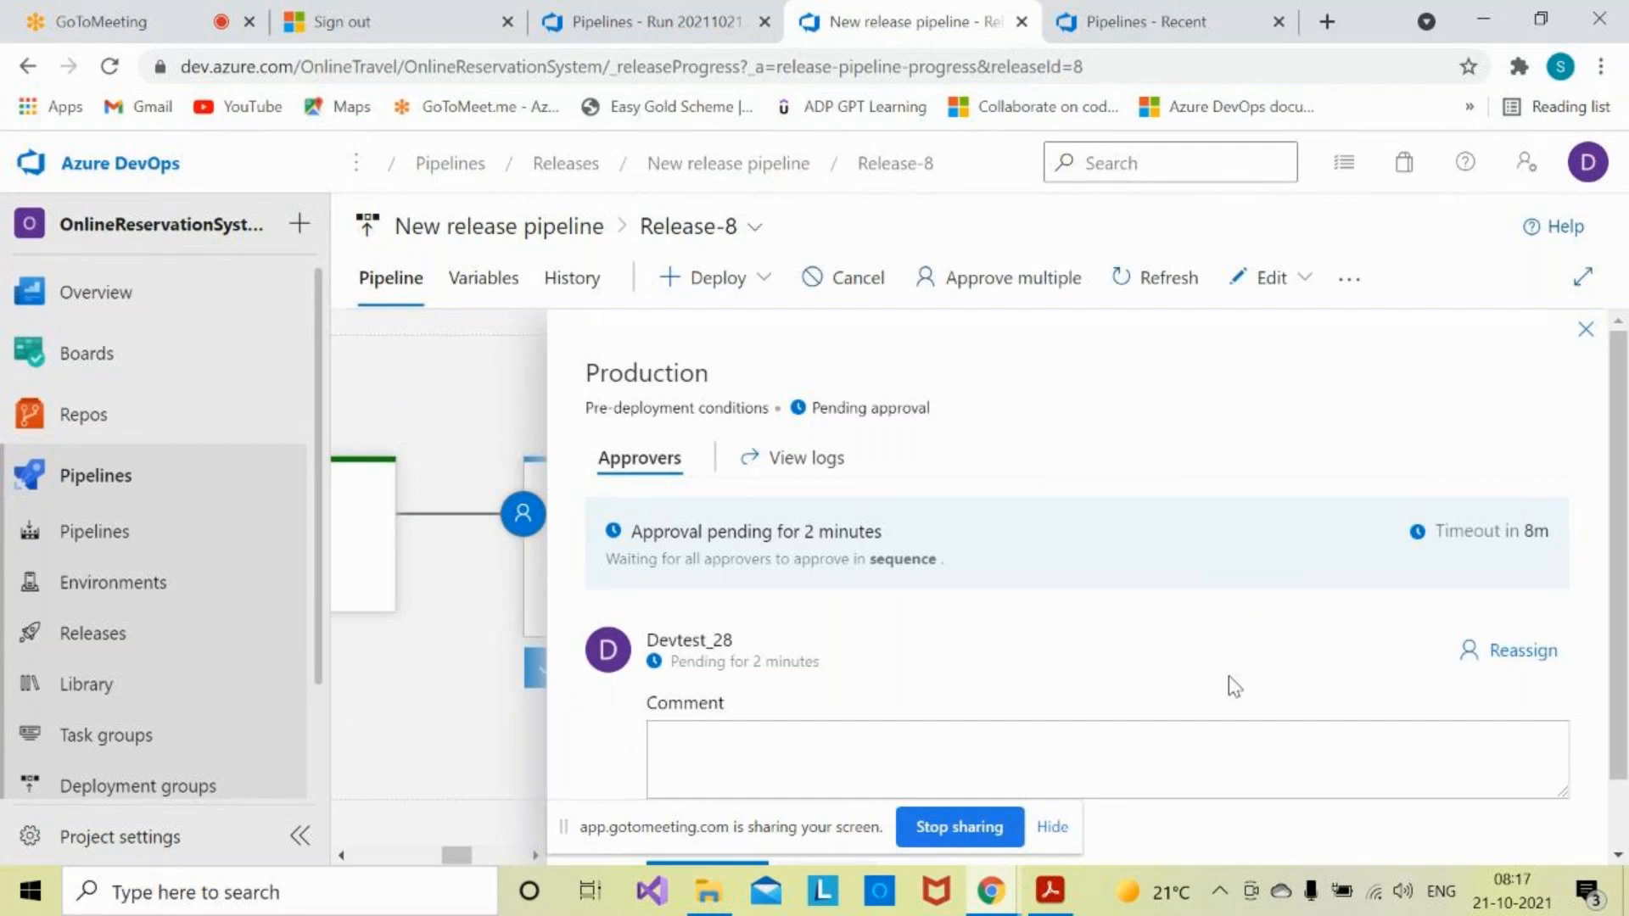
pyautogui.moveTo(1614, 677); pyautogui.dragTo(1614, 741)
pyautogui.click(1117, 662)
pyautogui.write('Approved')
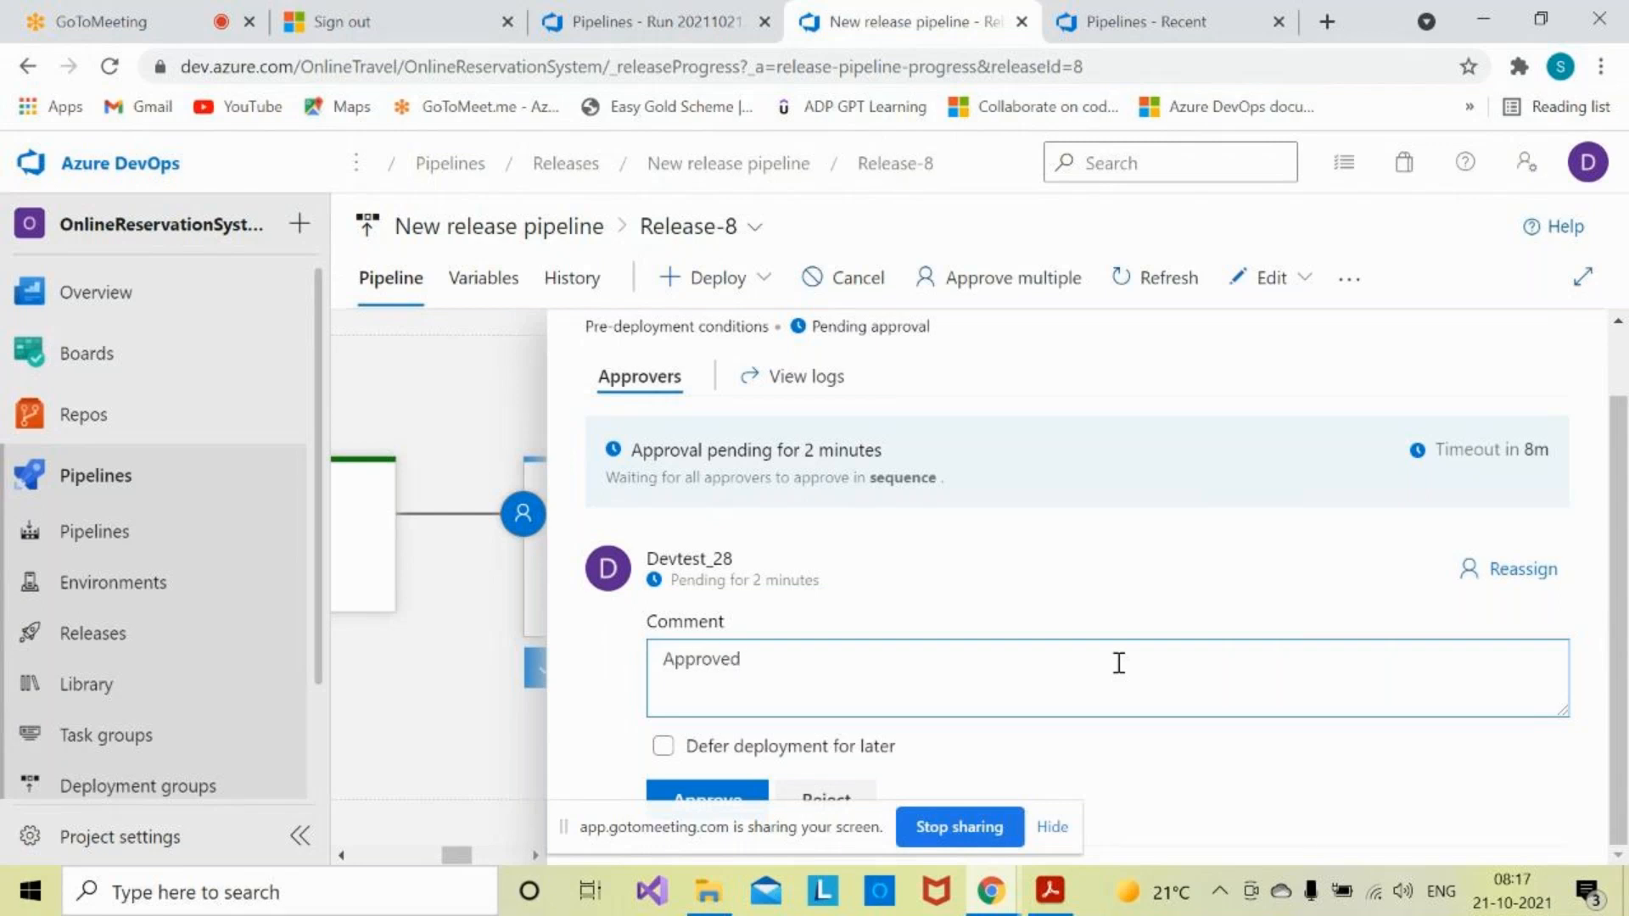
pyautogui.click(1607, 523)
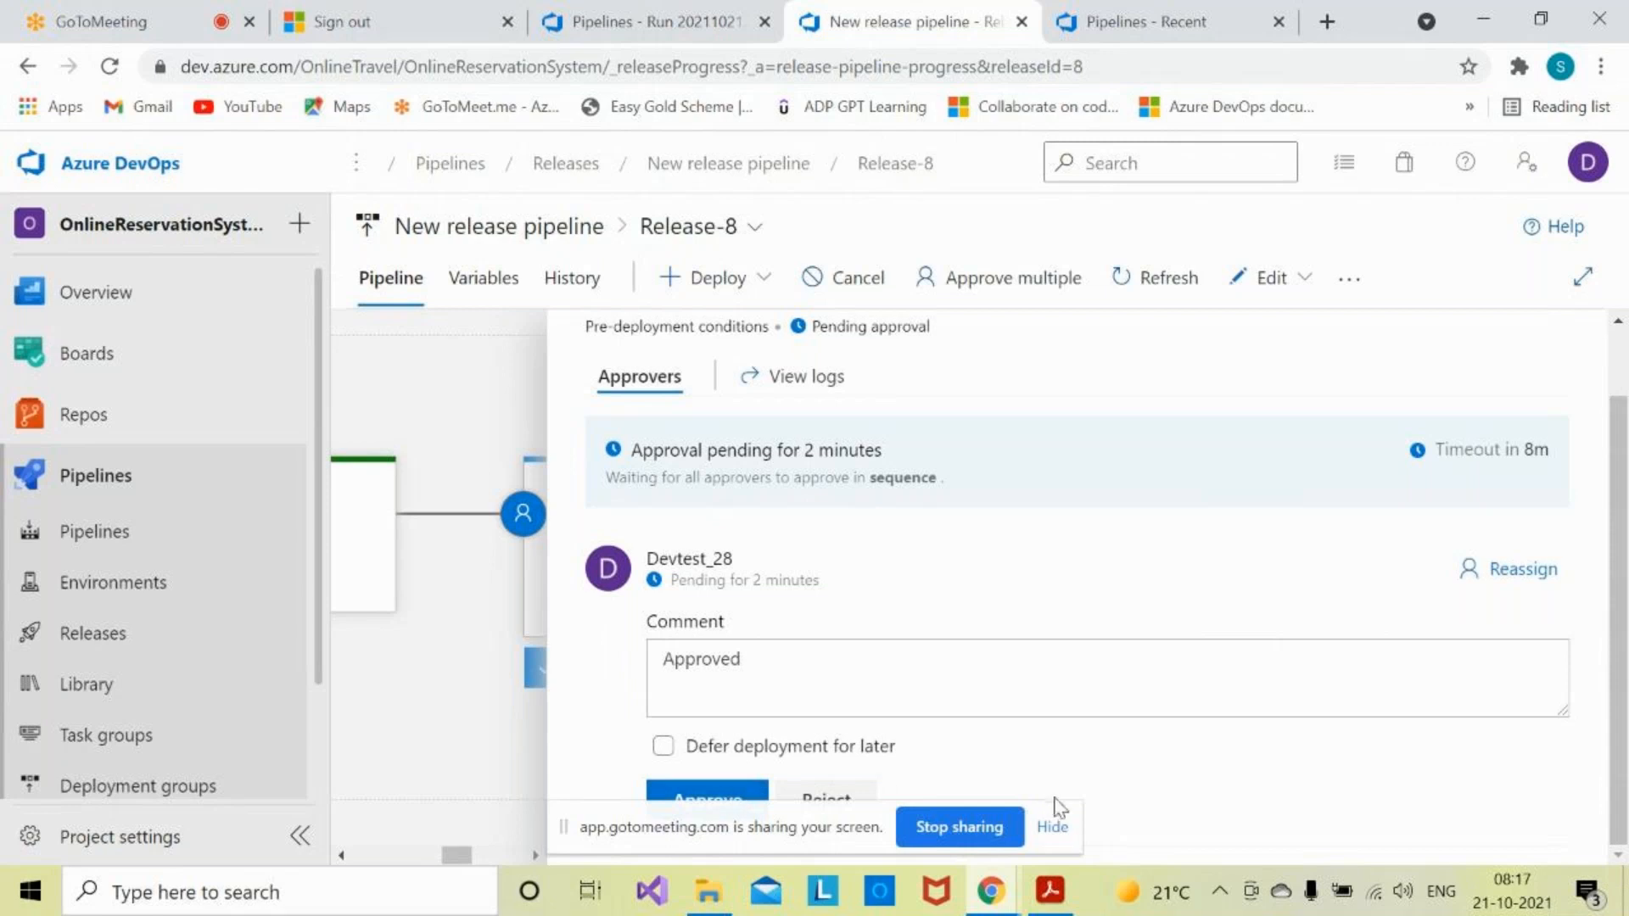
pyautogui.click(1052, 827)
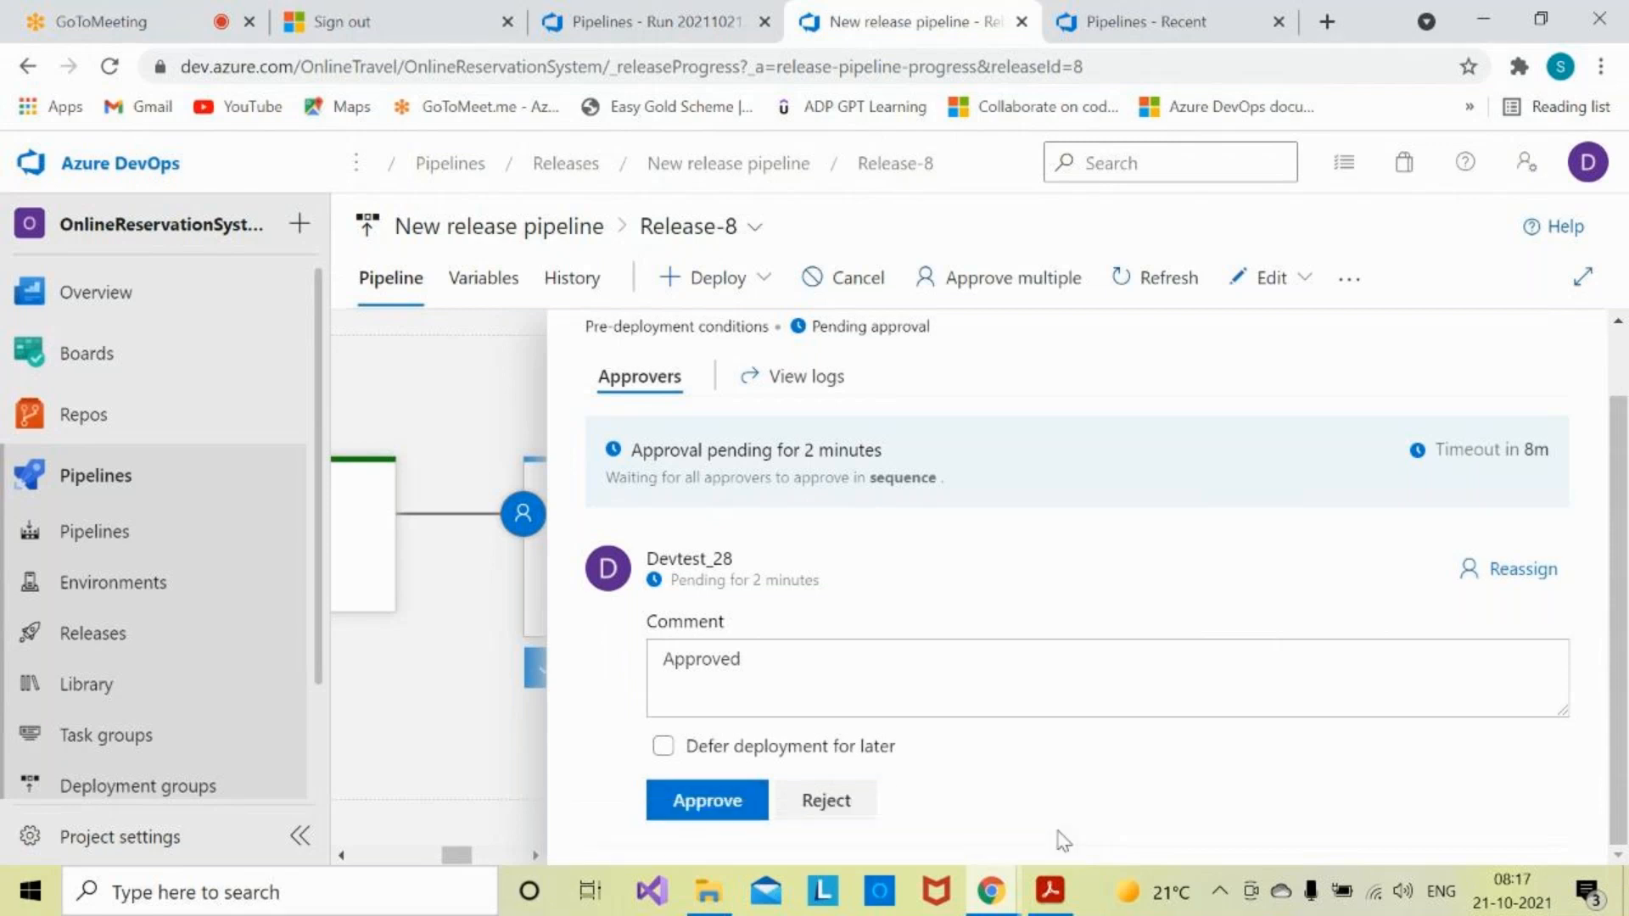
pyautogui.click(727, 801)
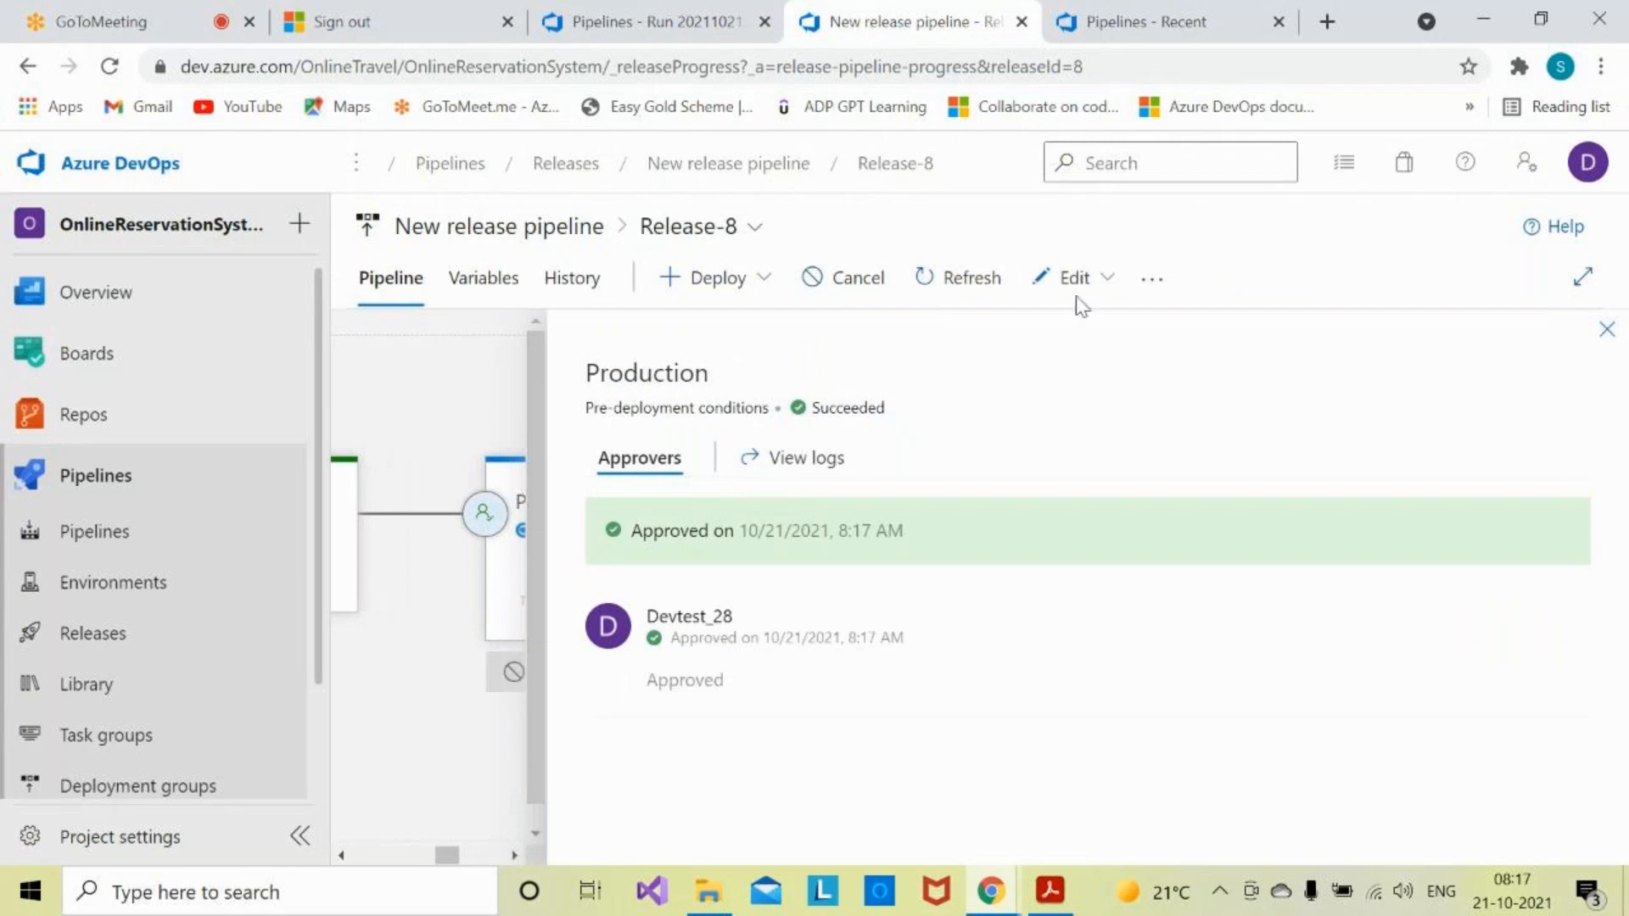
# - Follow the Production stage's deployment progress details until the deployment finishes
pyautogui.click(1606, 330)
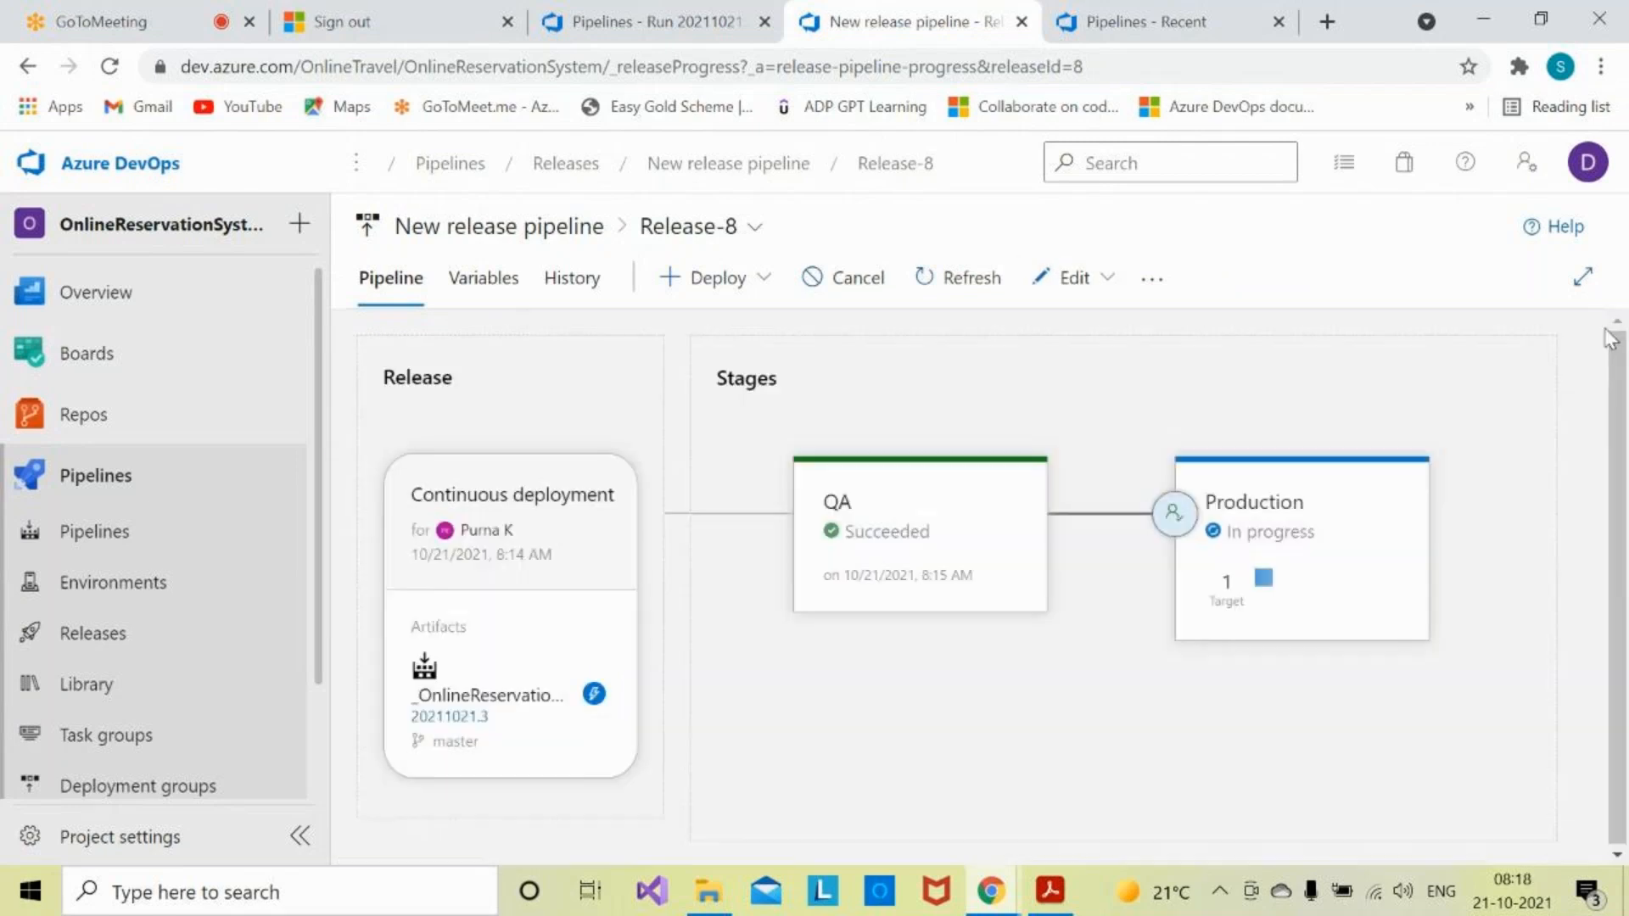
pyautogui.moveTo(1298, 593)
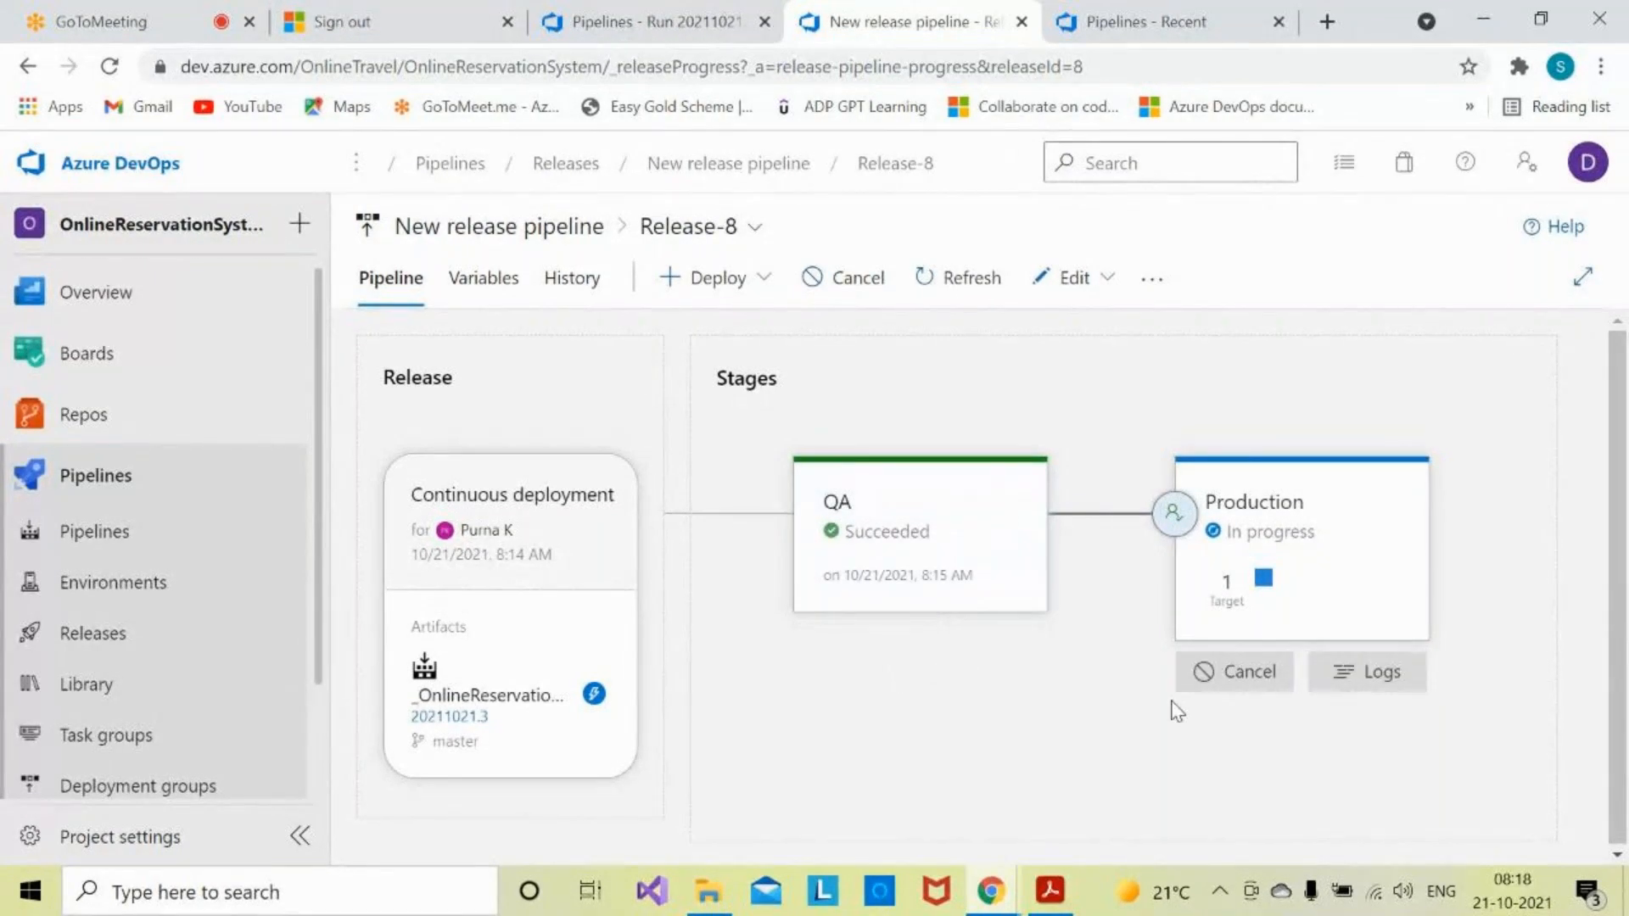
pyautogui.click(1322, 567)
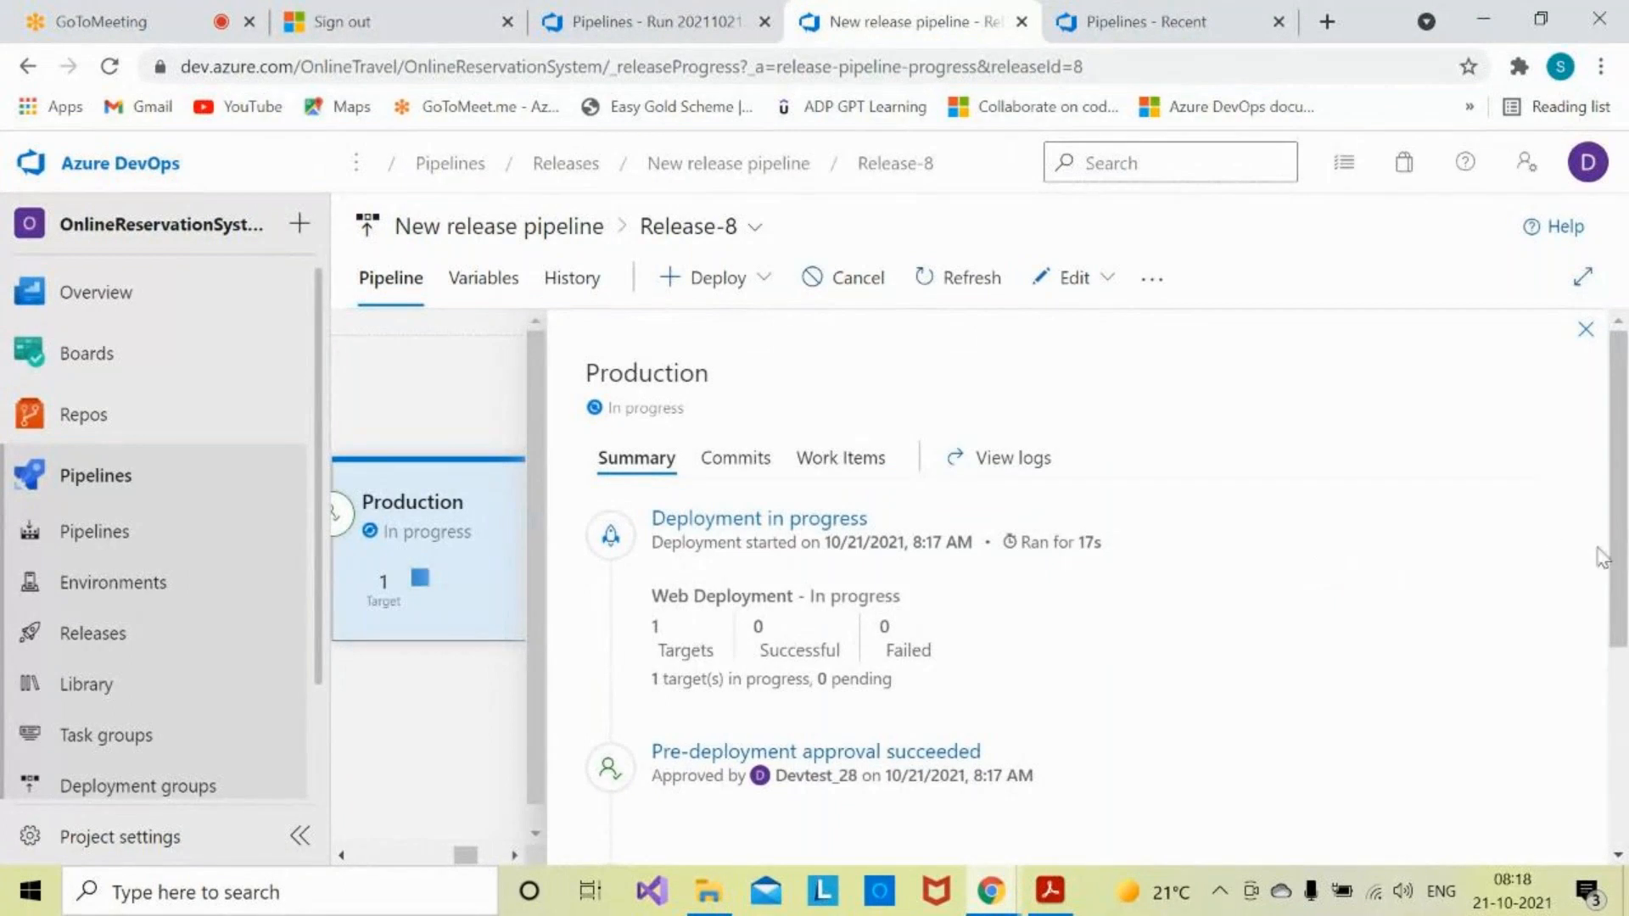
pyautogui.moveTo(1616, 562)
pyautogui.mouseDown()
pyautogui.moveTo(1620, 692)
pyautogui.moveTo(1620, 547)
pyautogui.mouseUp()
pyautogui.click(1582, 333)
# - Open the deployment logs of the succeeded Production stage
pyautogui.moveTo(1272, 513)
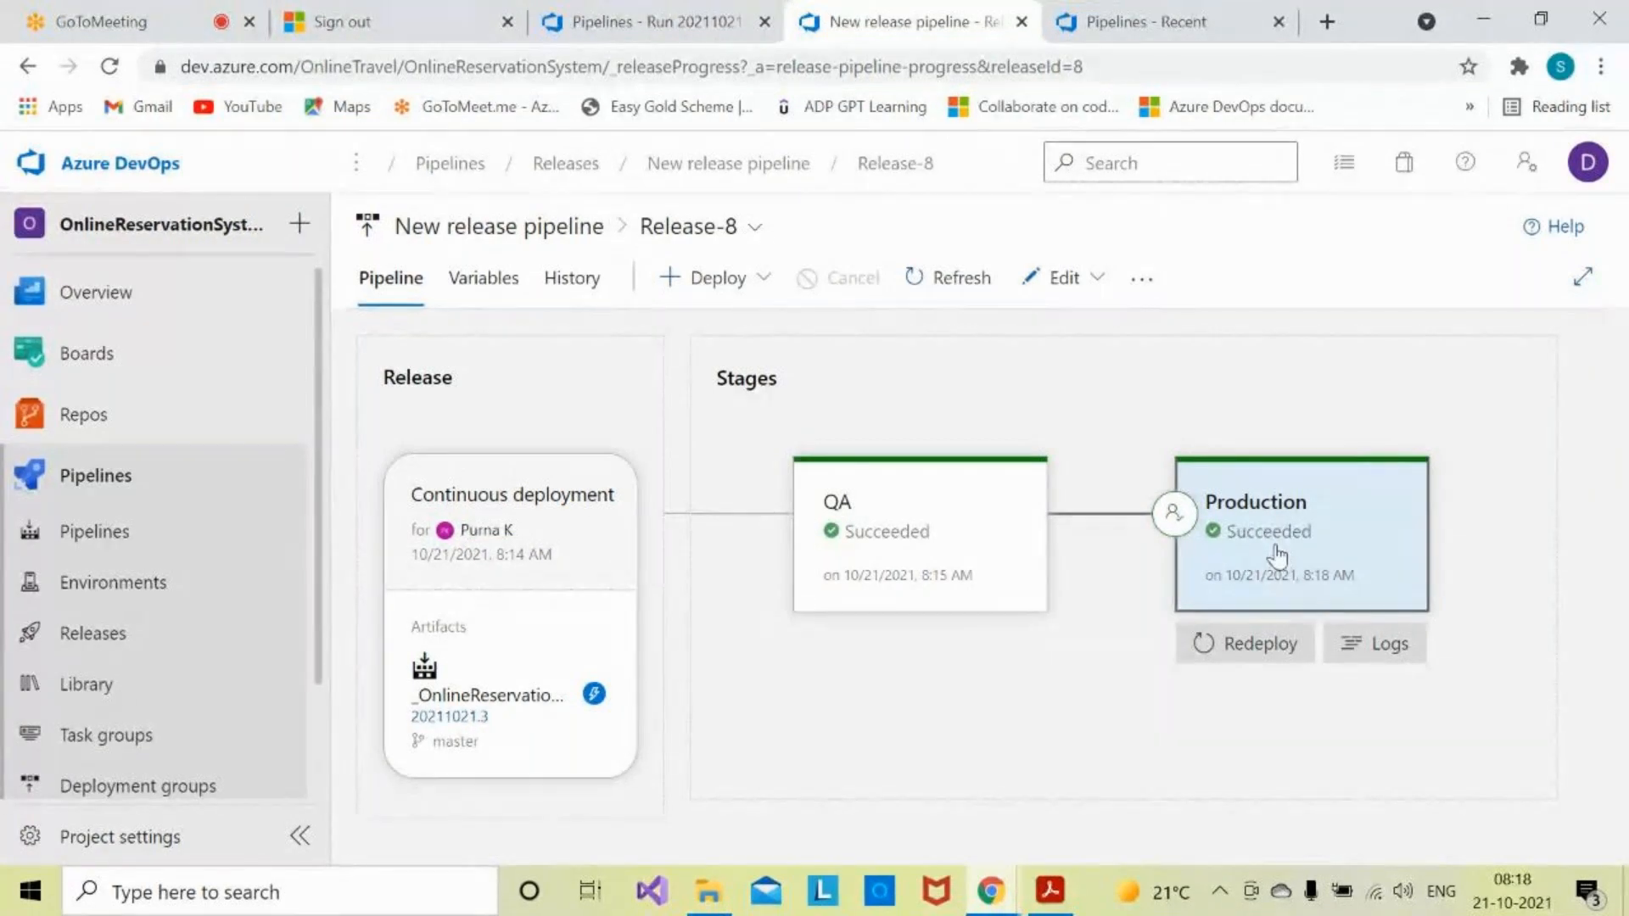
pyautogui.click(1382, 642)
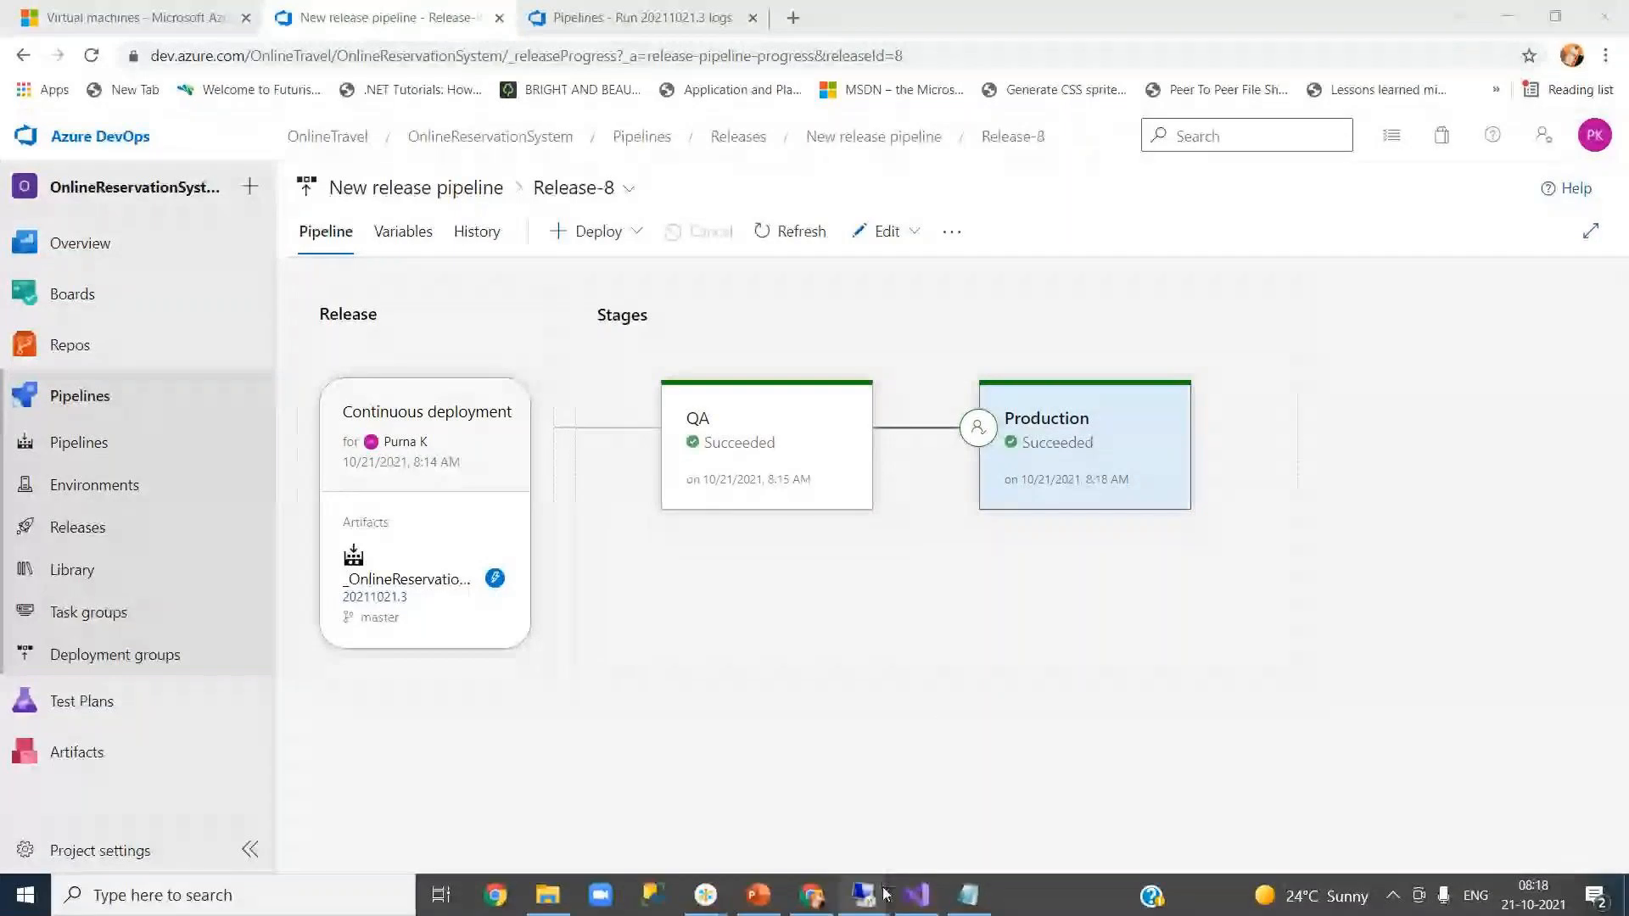
pyautogui.moveTo(865, 898)
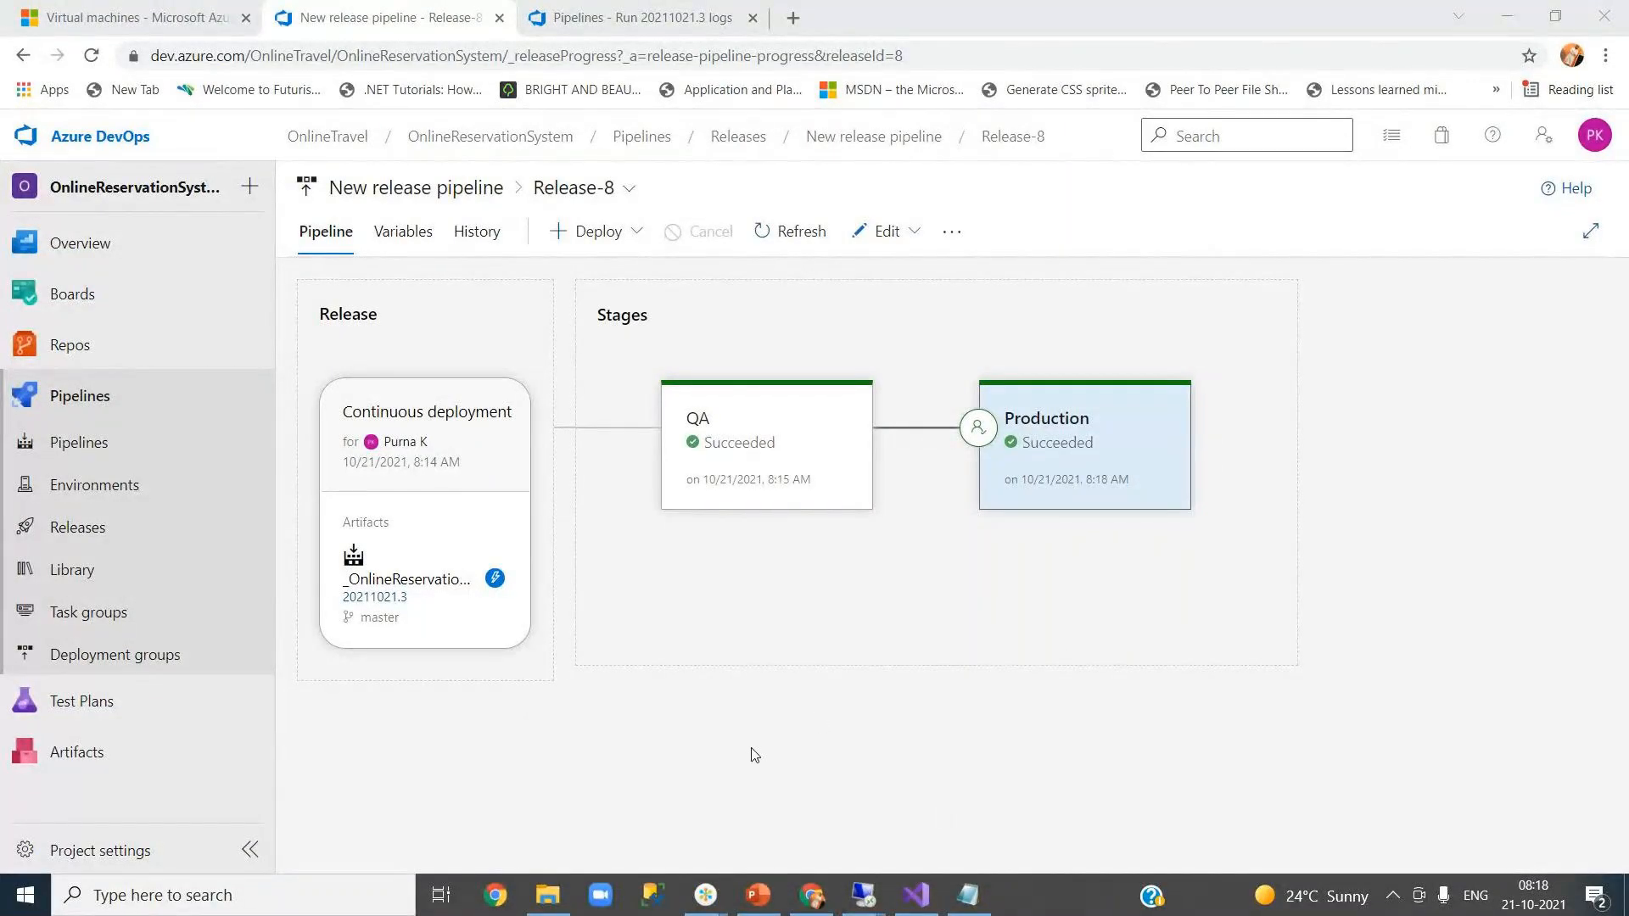
pyautogui.moveTo(1044, 480)
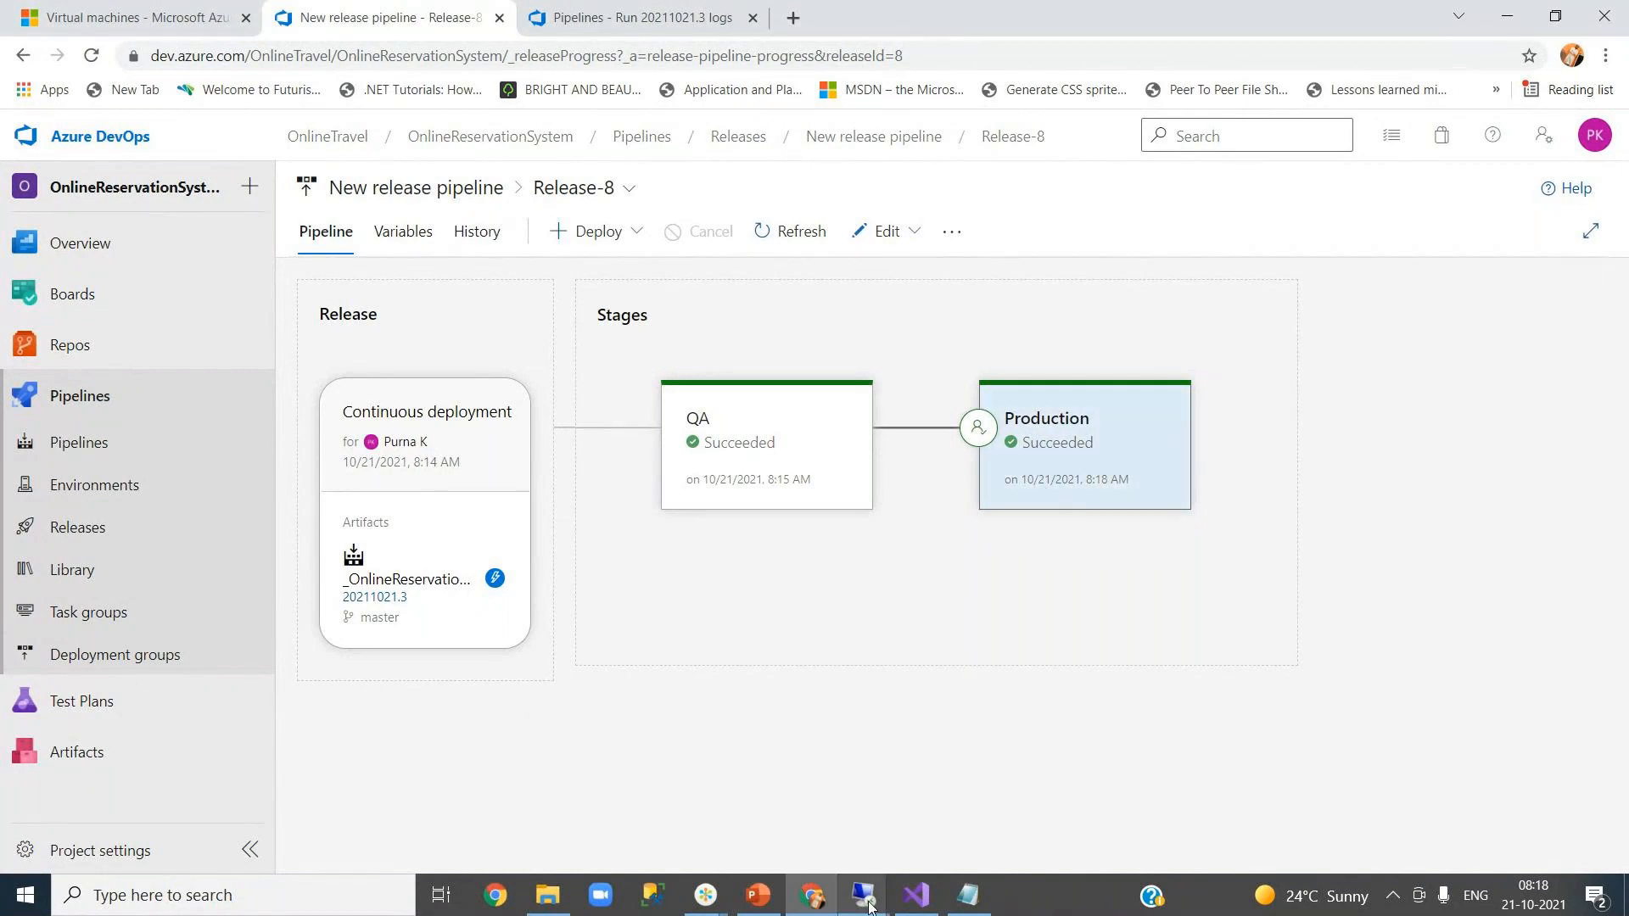
# - Bring up the production server's remote session and check the deployed folder's full path
pyautogui.click(1037, 844)
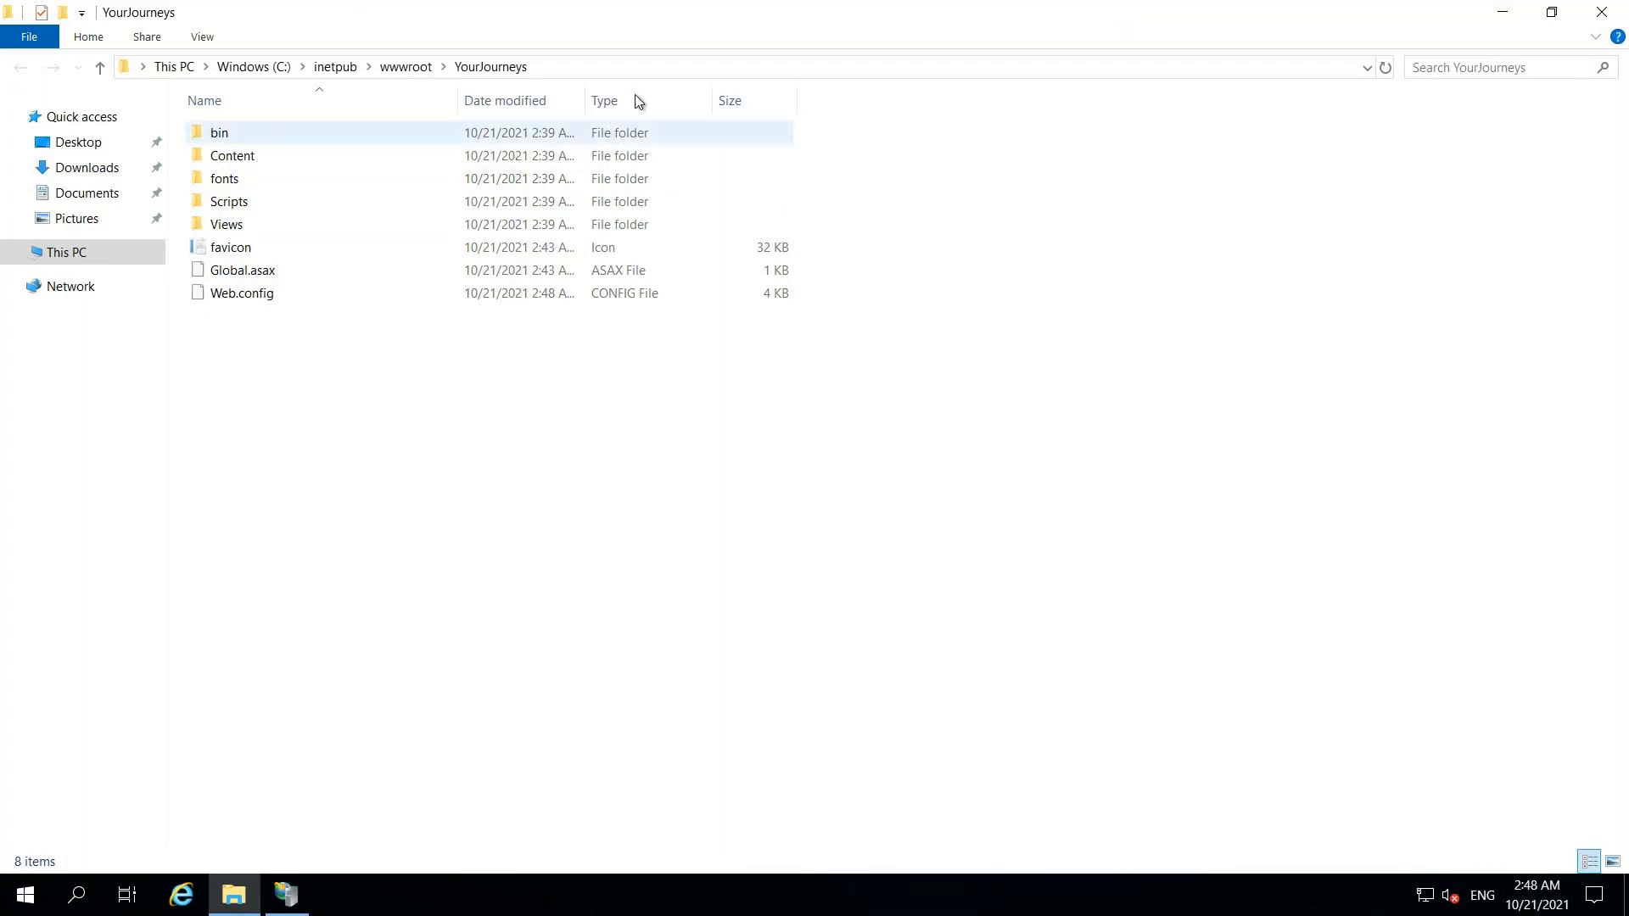
pyautogui.click(637, 69)
pyautogui.click(636, 68)
pyautogui.press('Escape')
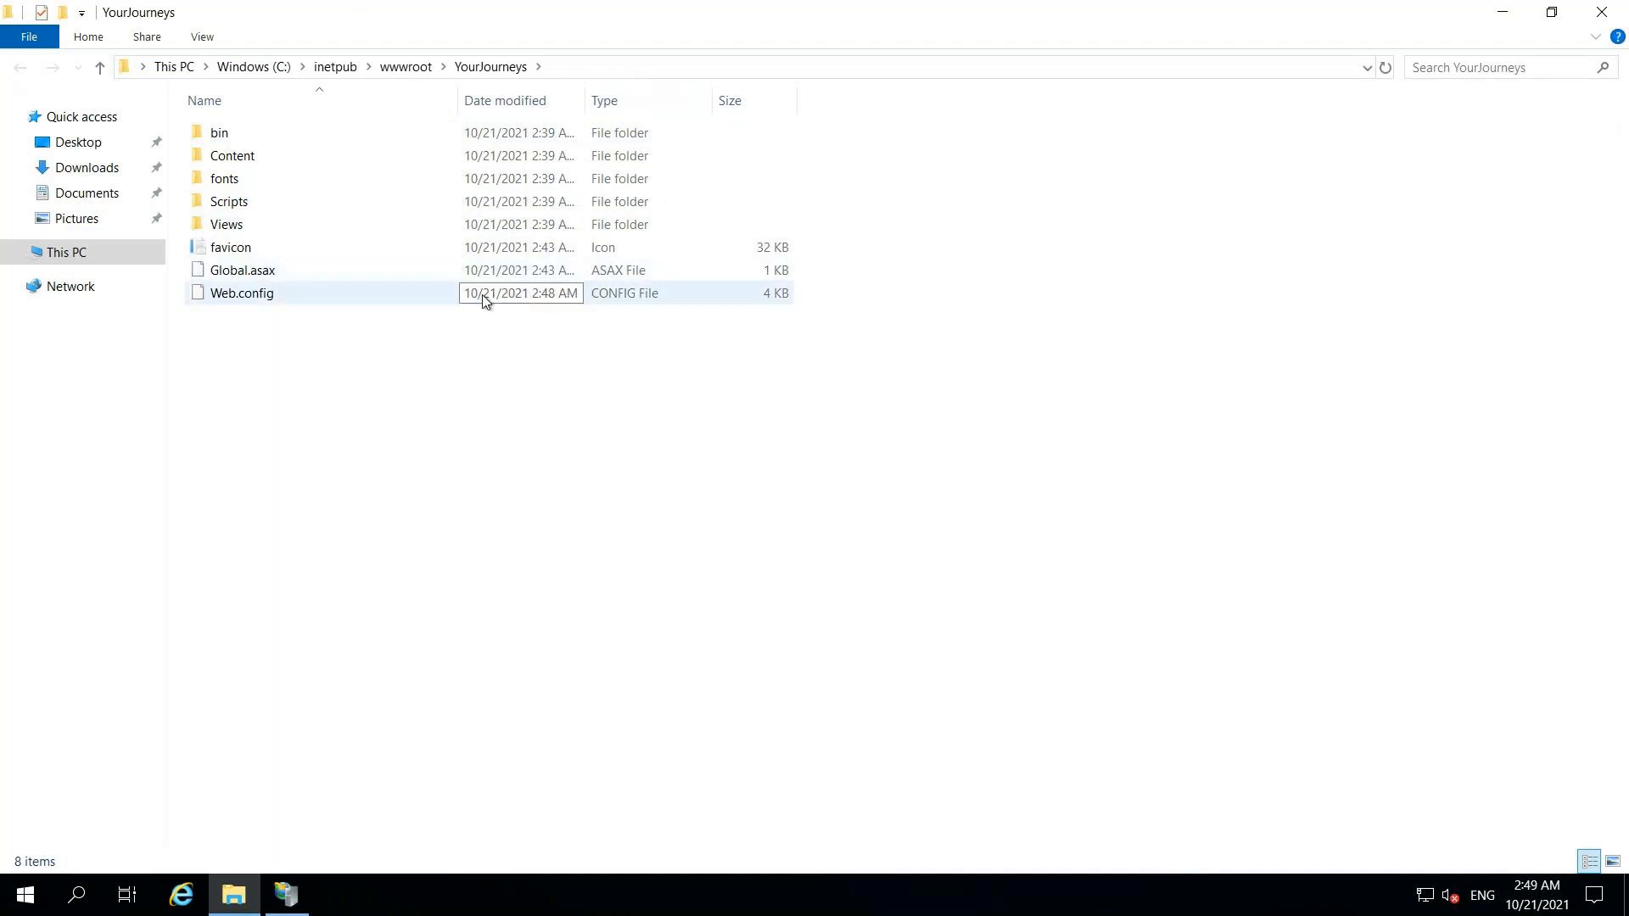
# - Open Web.config in Notepad and check the email-production, tableu-production and productiondb values
pyautogui.doubleClick(281, 289)
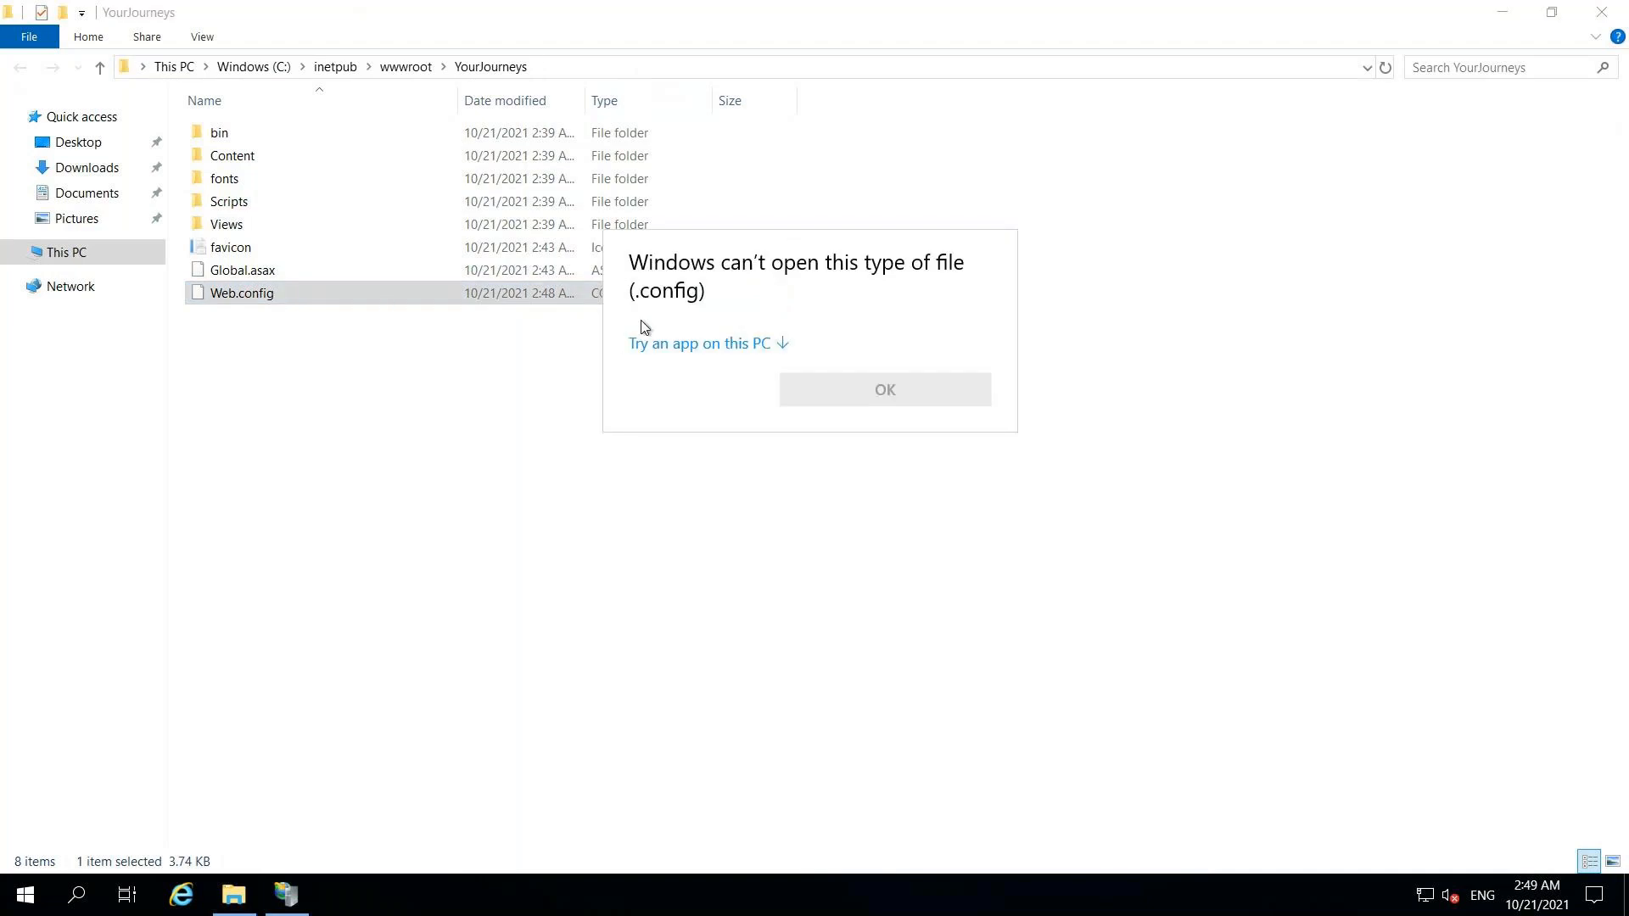
pyautogui.click(745, 348)
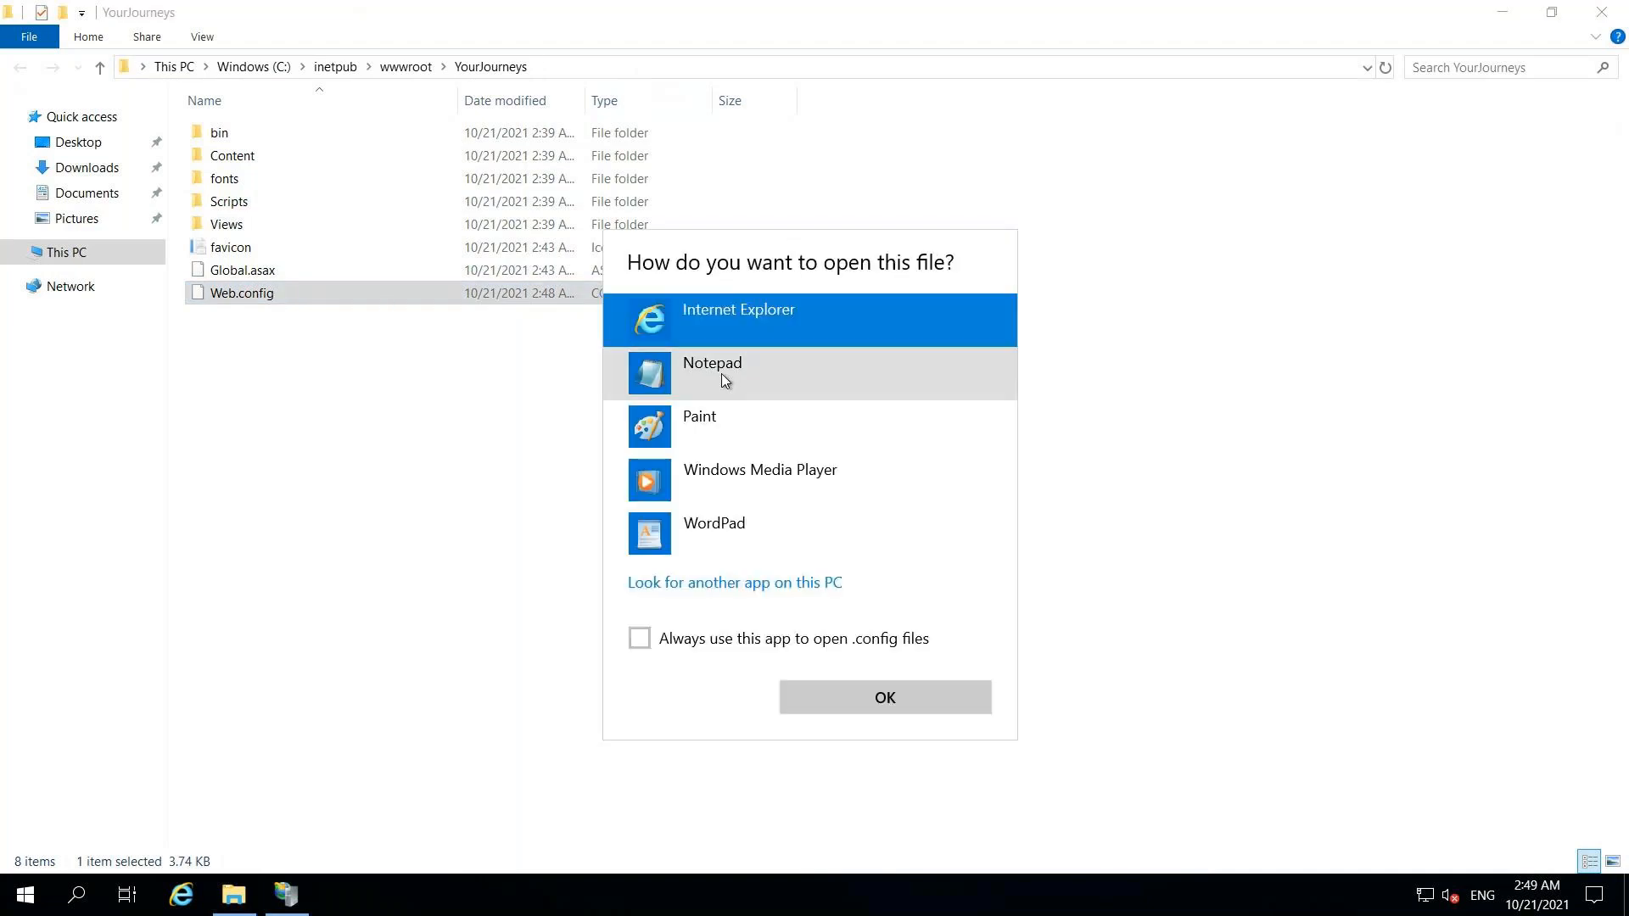
pyautogui.doubleClick(723, 378)
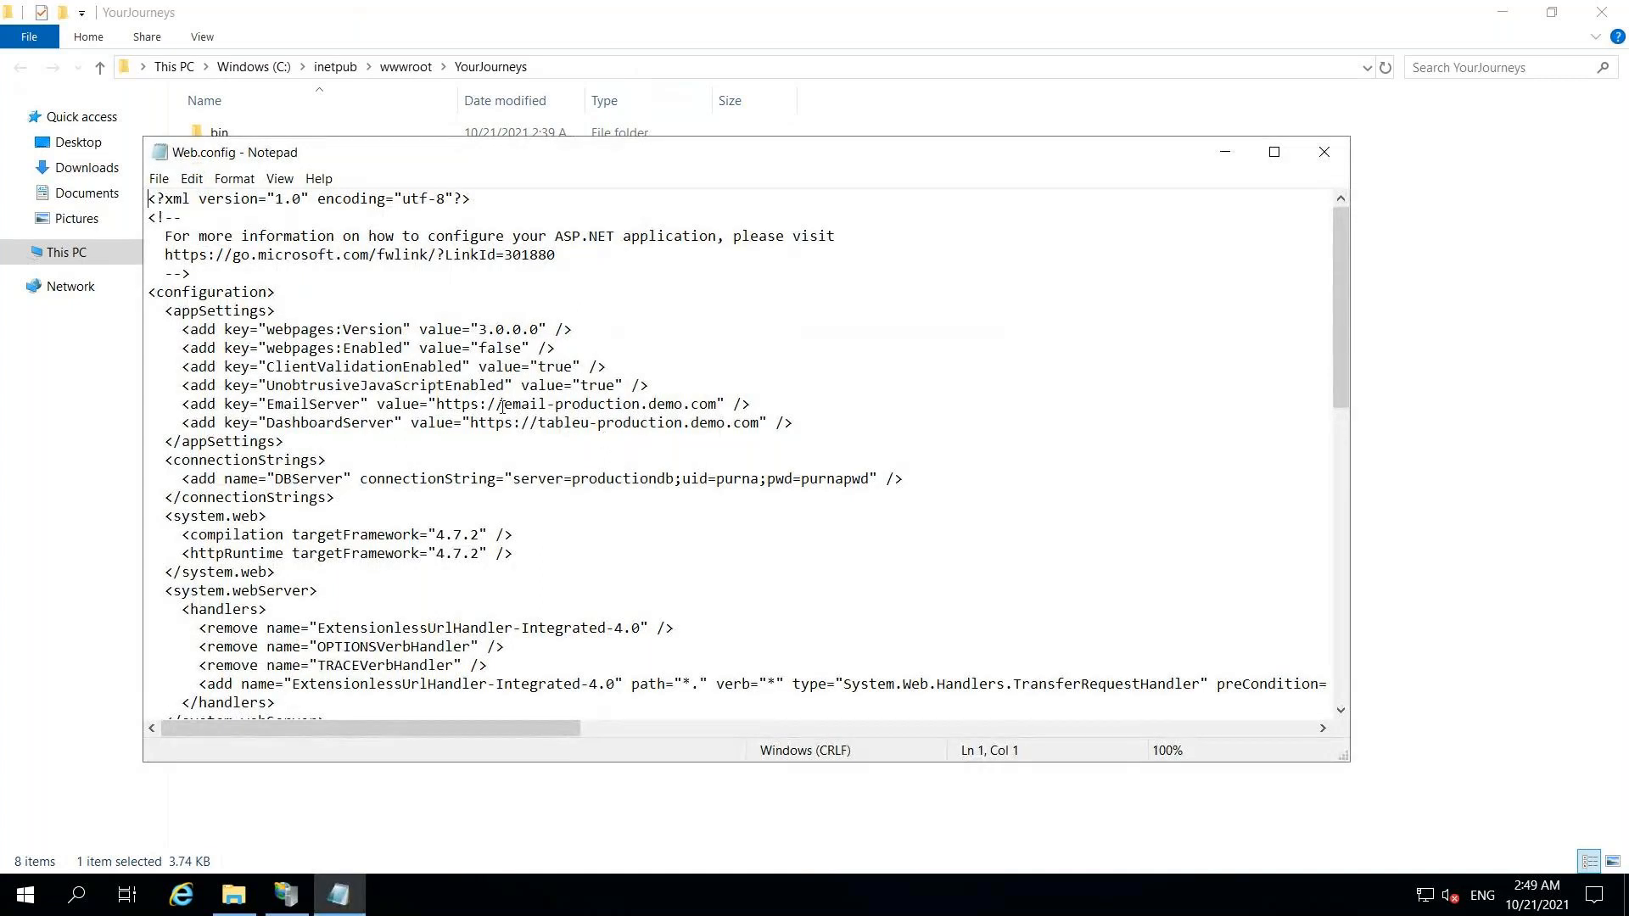
pyautogui.moveTo(506, 405); pyautogui.dragTo(643, 411)
pyautogui.moveTo(537, 424); pyautogui.dragTo(656, 423)
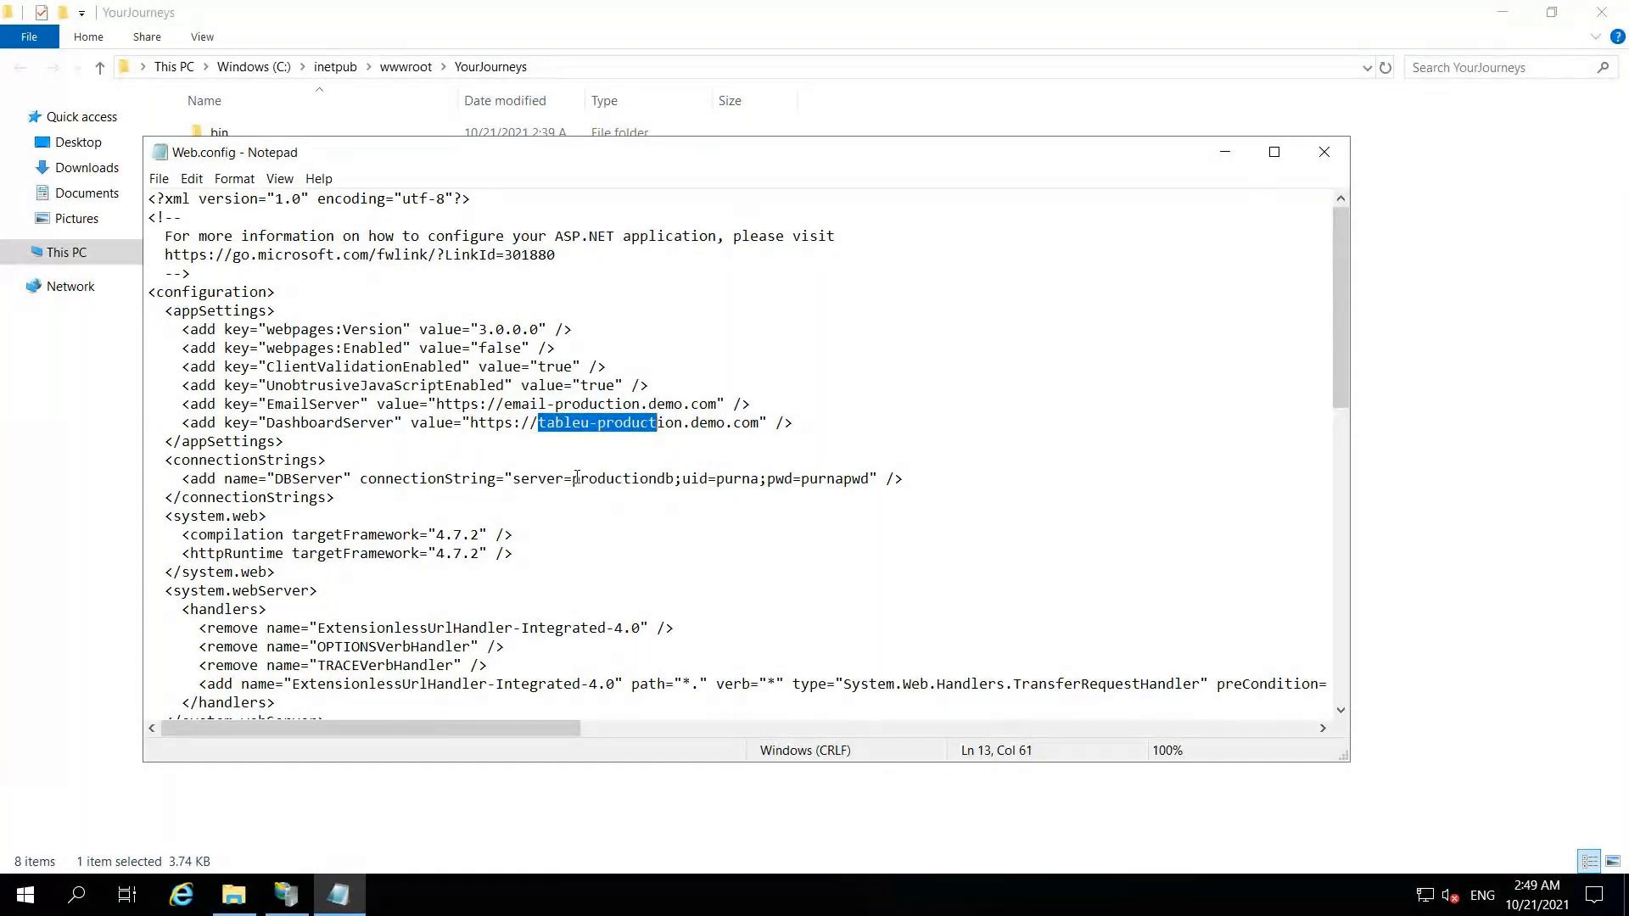
pyautogui.moveTo(574, 478); pyautogui.dragTo(665, 478)
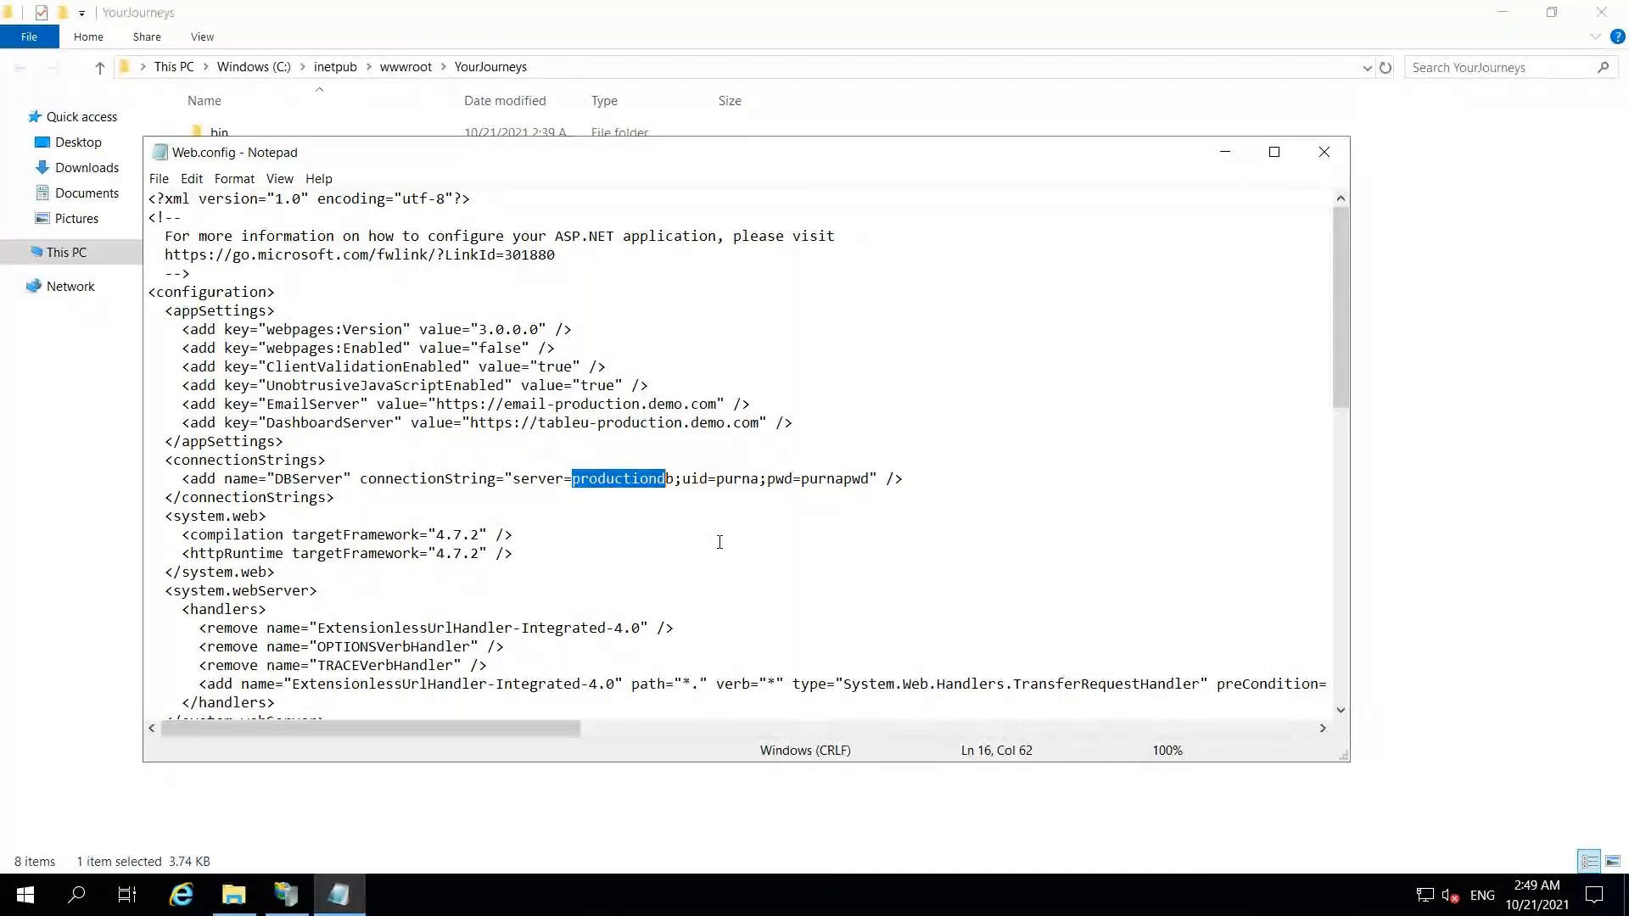
pyautogui.click(720, 542)
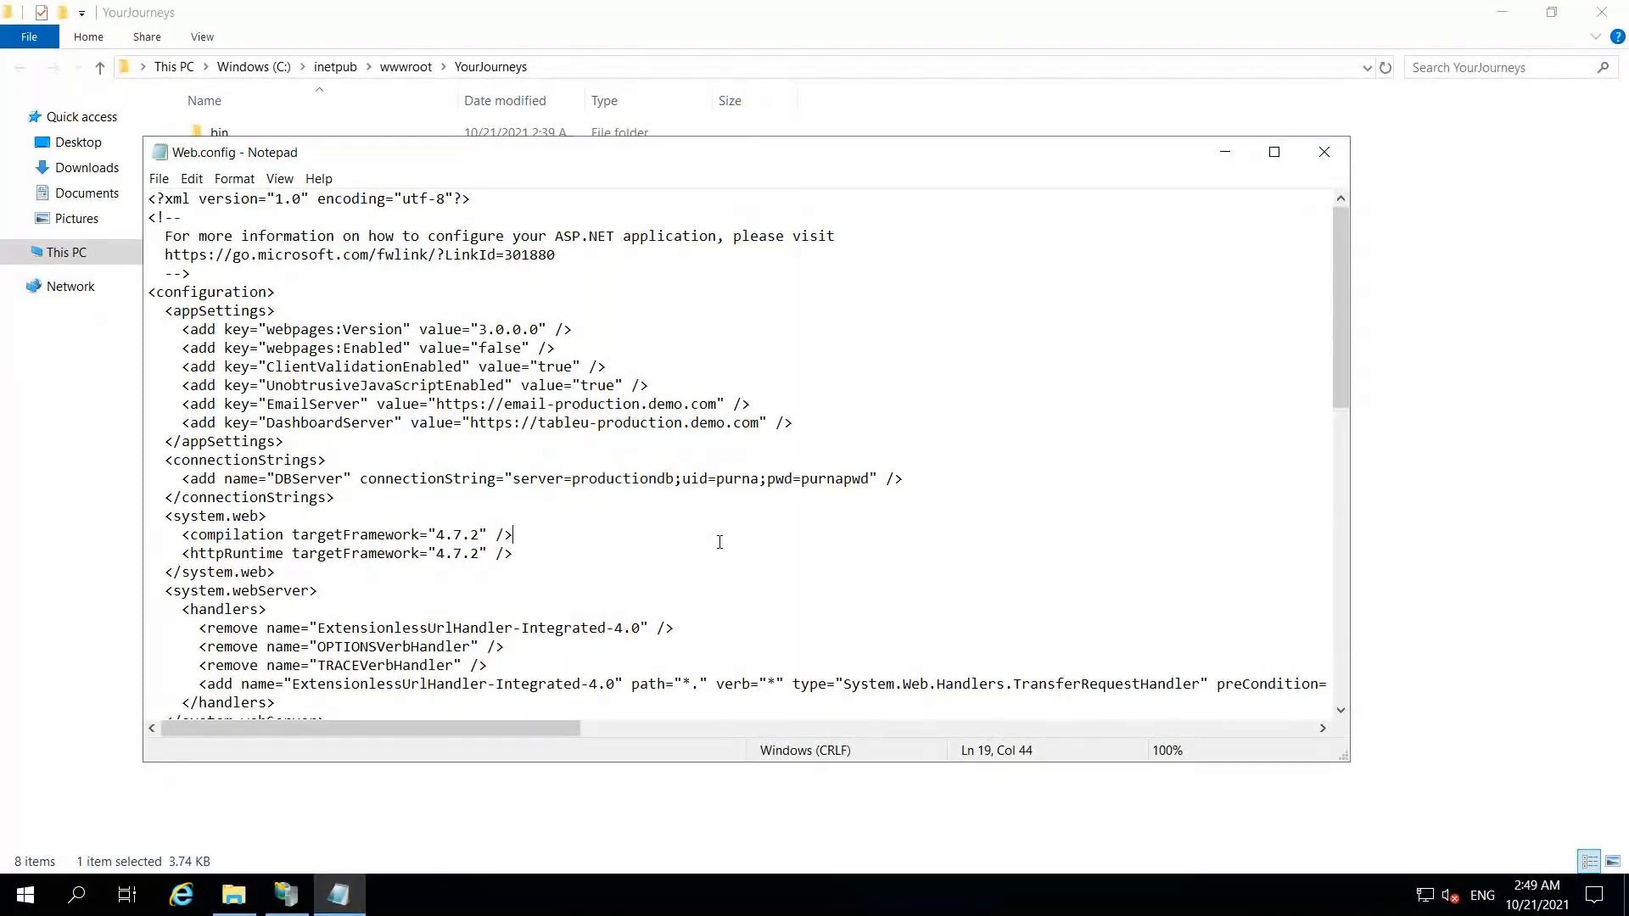
pyautogui.click(286, 895)
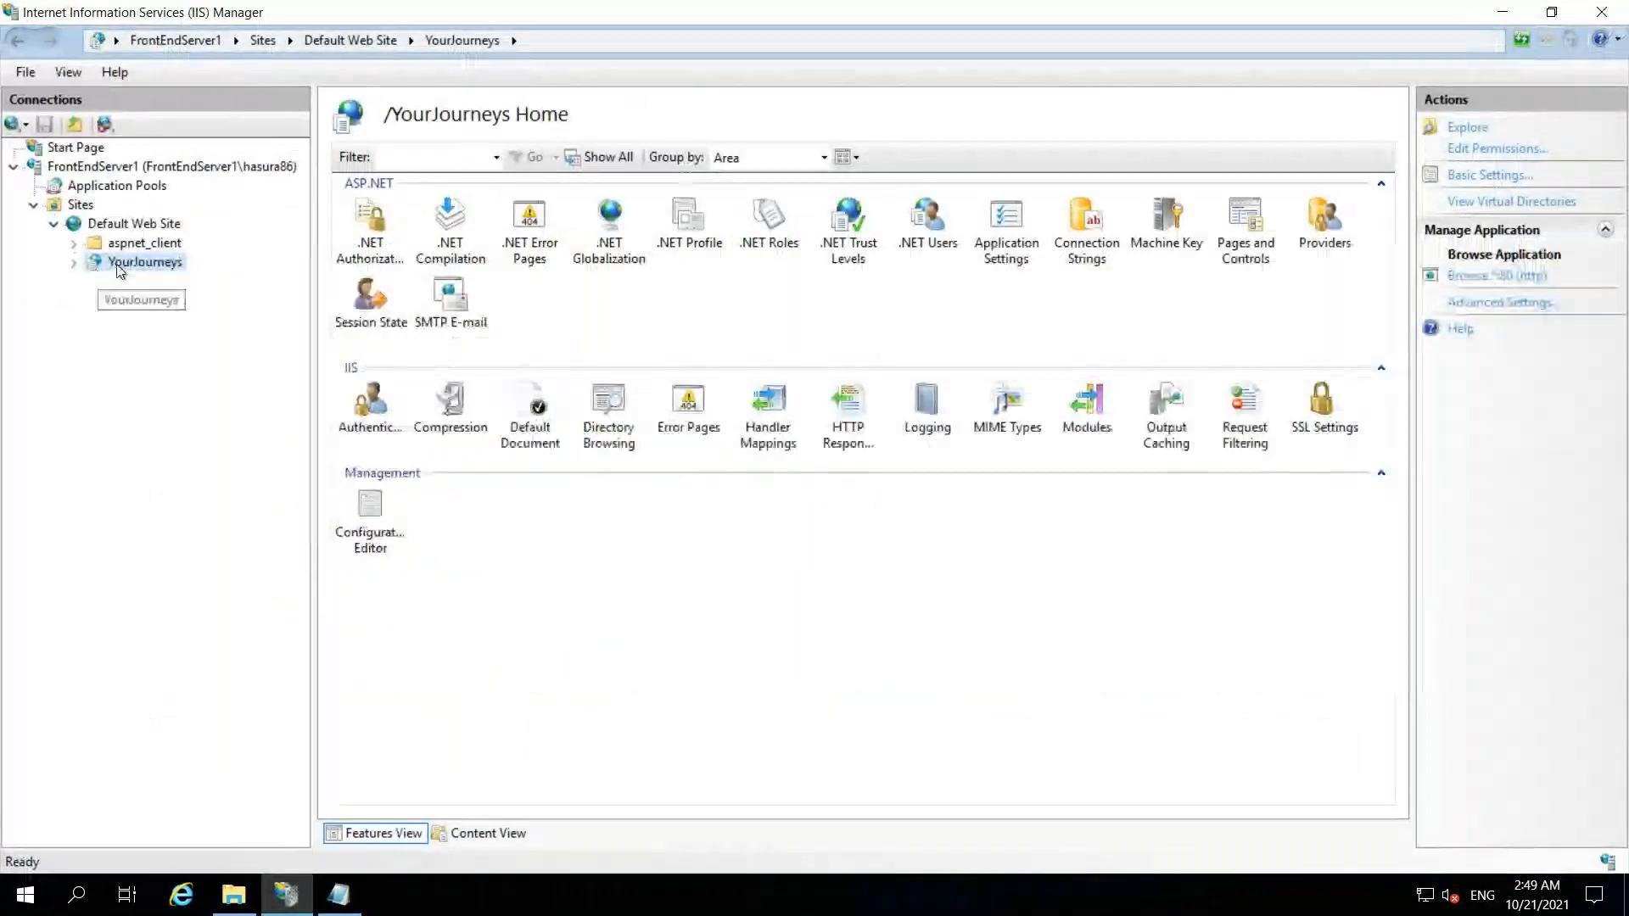
# - Refresh the YourJourneys application in IIS Manager and browse it via Manage Application
pyautogui.rightClick(120, 265)
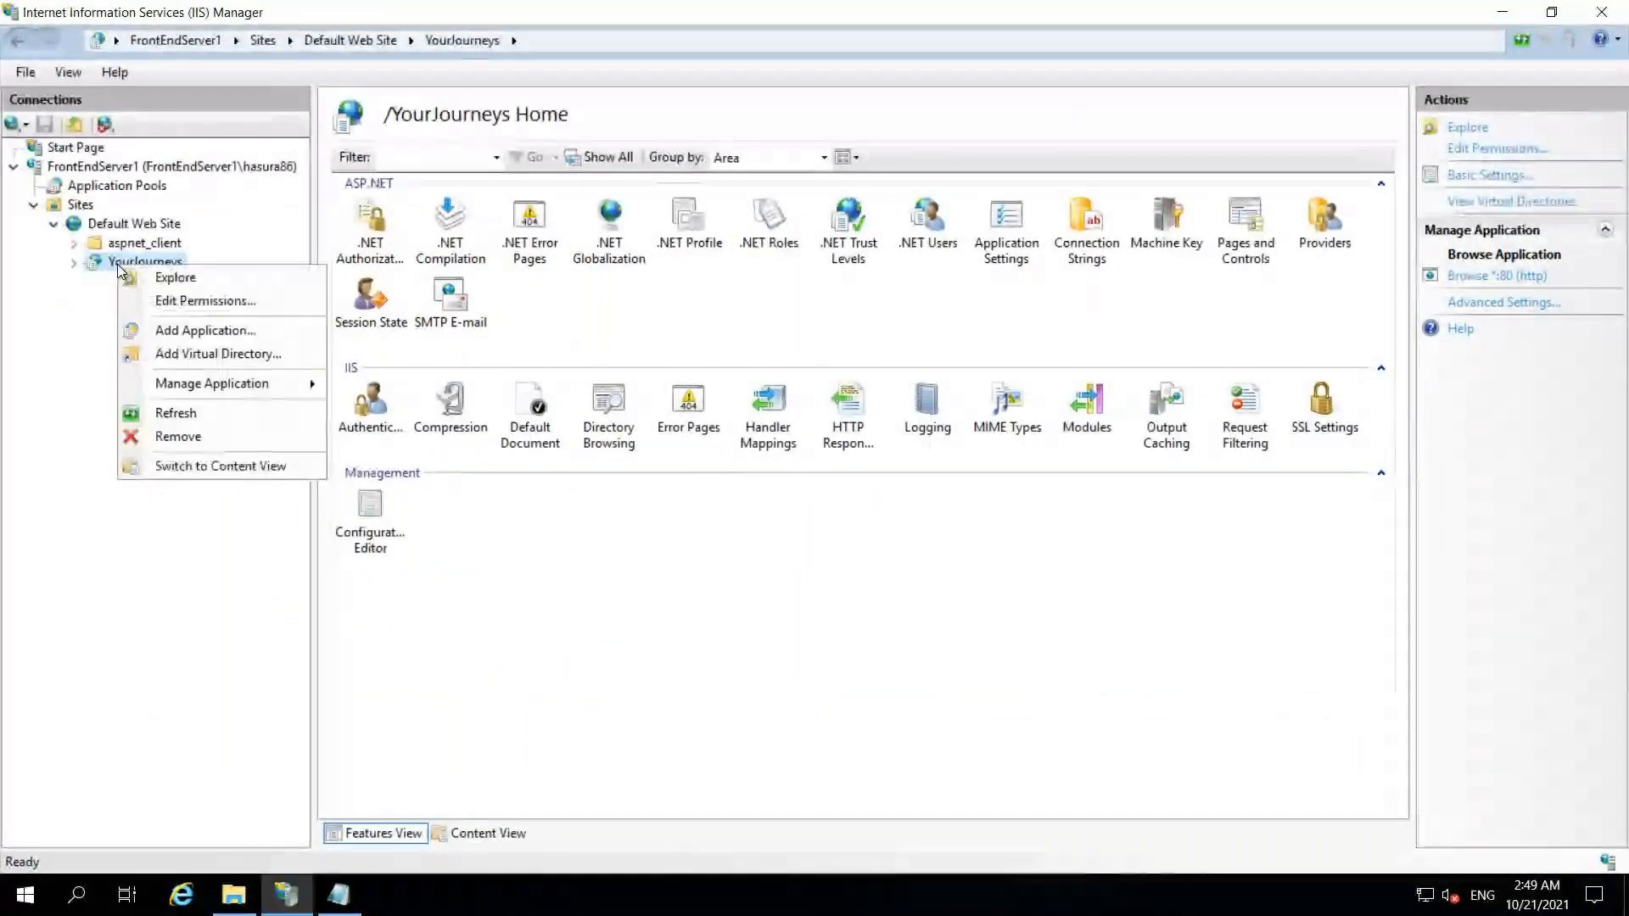
pyautogui.click(176, 413)
pyautogui.click(75, 263)
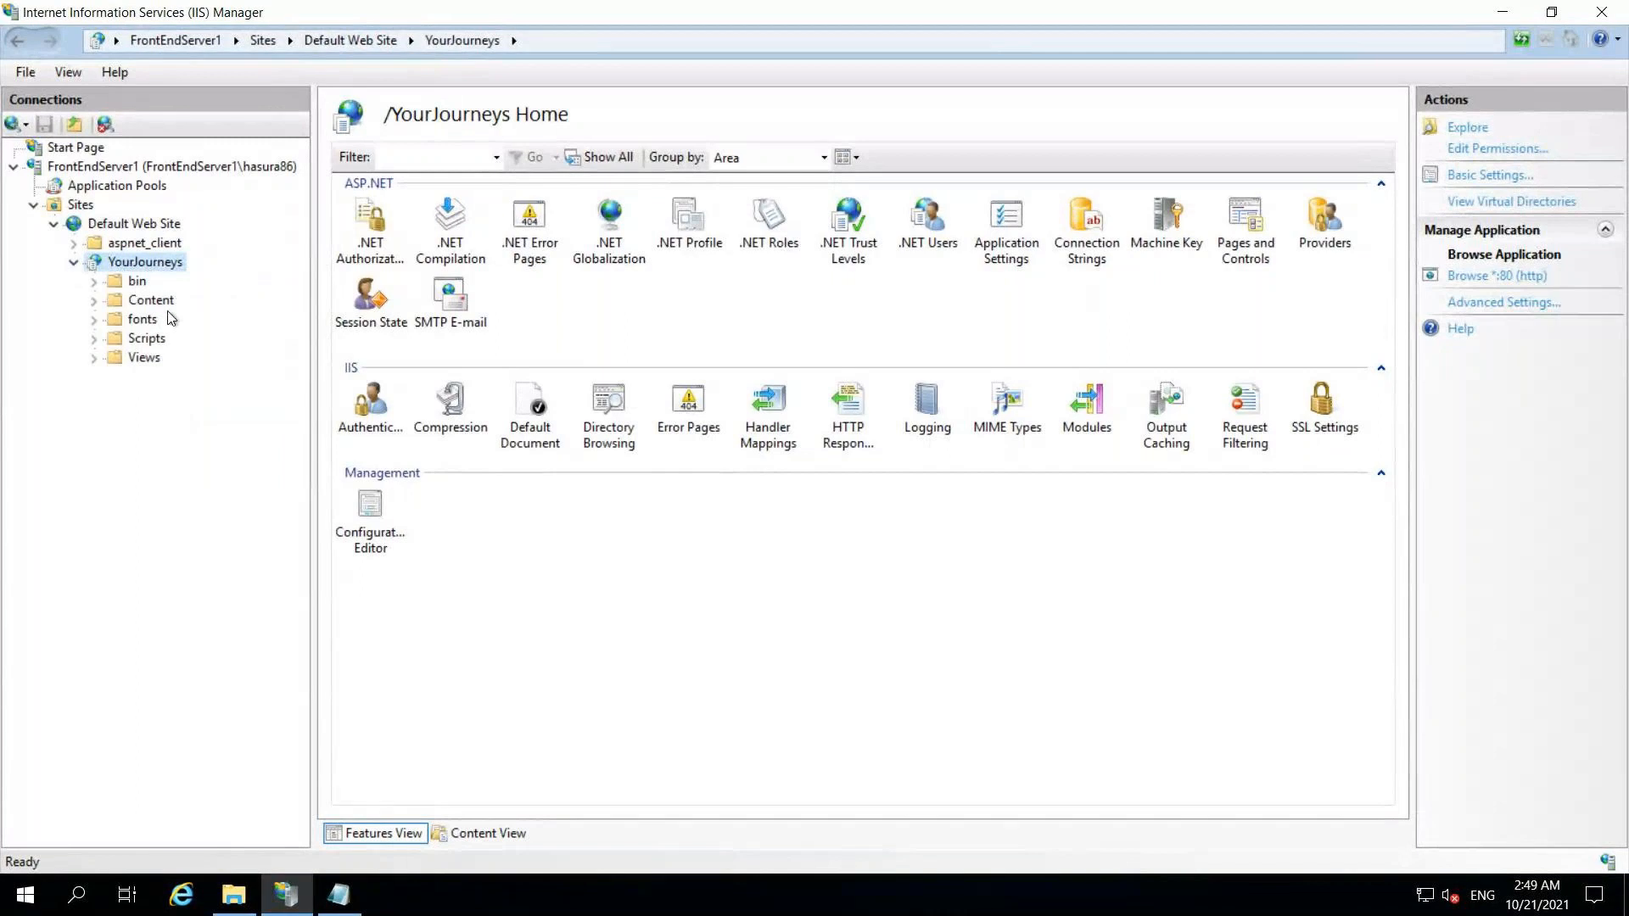
pyautogui.rightClick(148, 268)
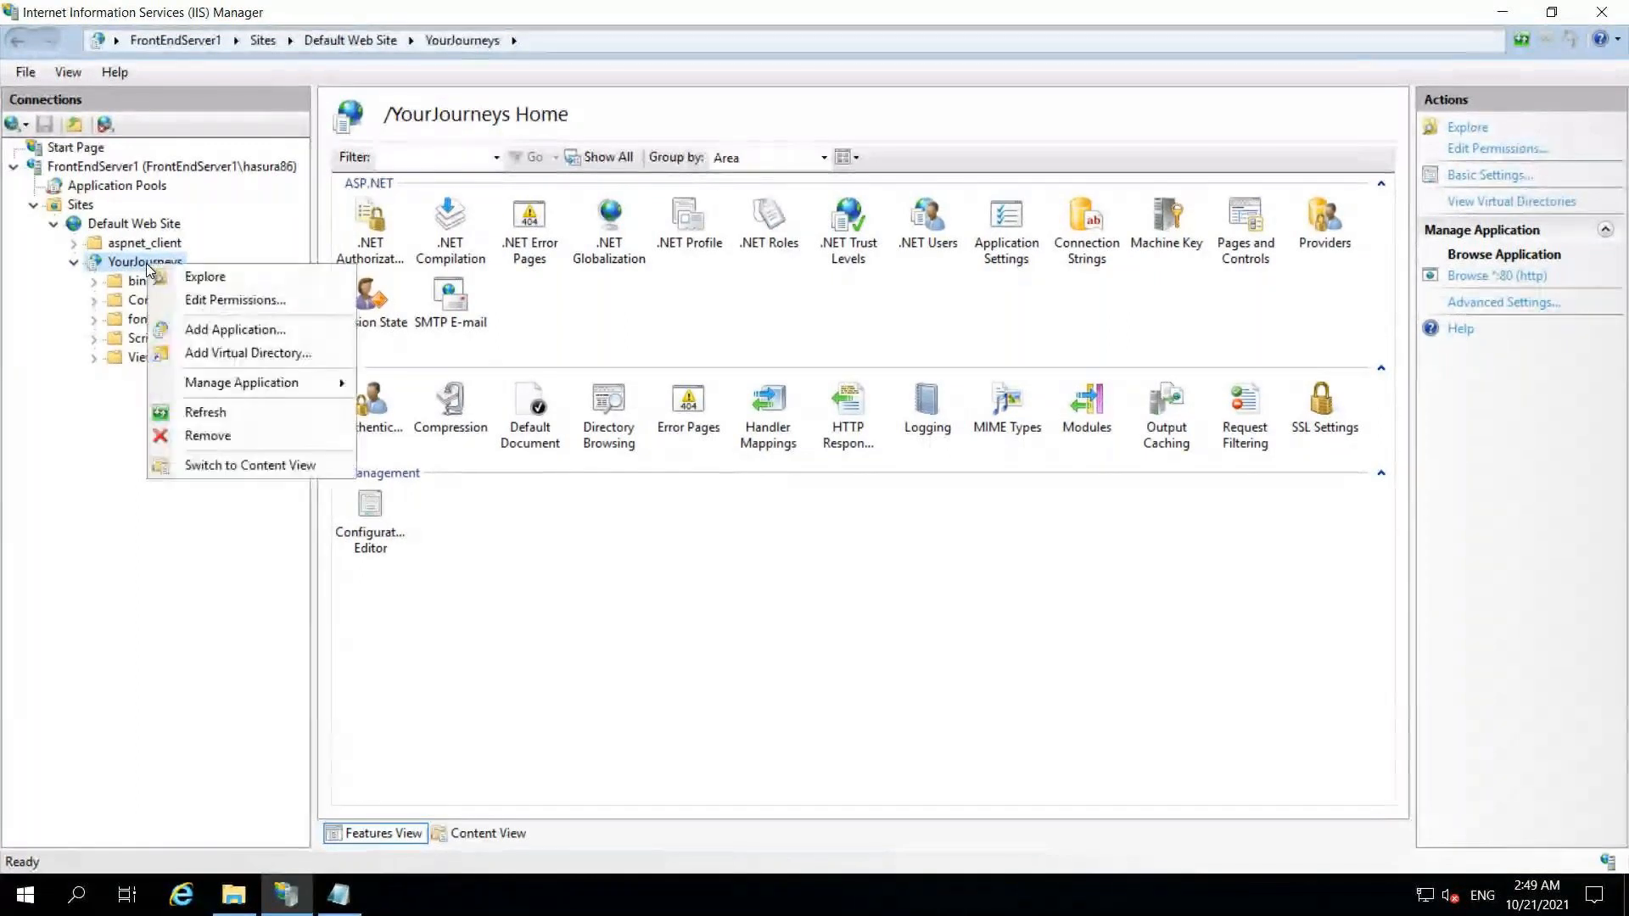
pyautogui.moveTo(322, 386)
pyautogui.click(408, 381)
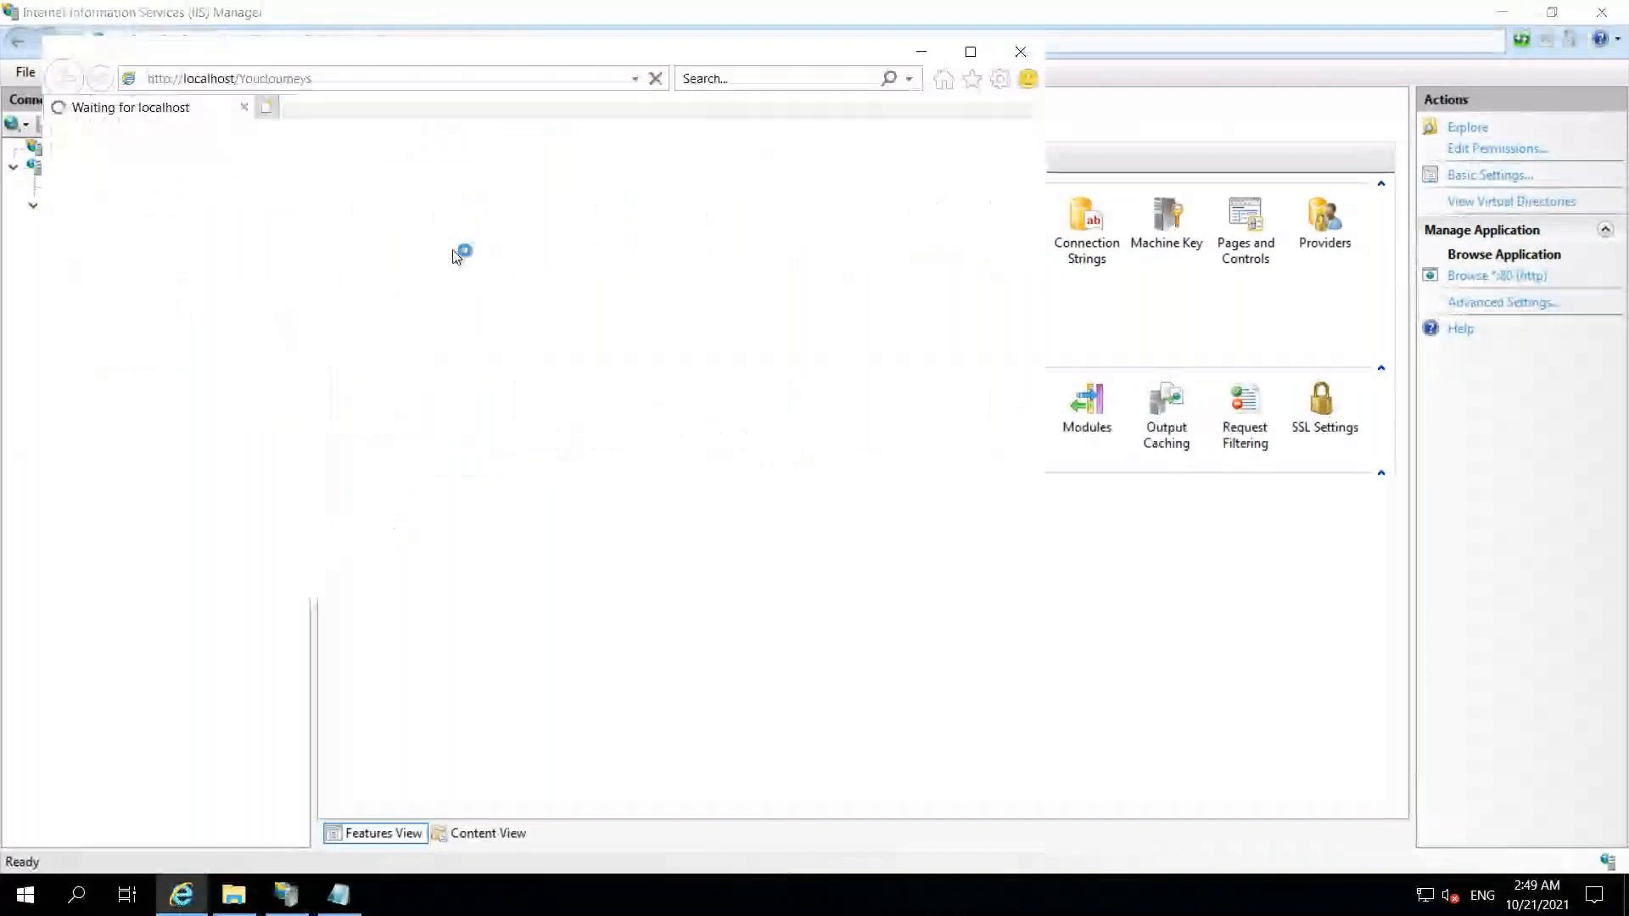
# - Dismiss the Internet Explorer prompts and check the About page's 'web.config 21 oct' line
pyautogui.click(970, 54)
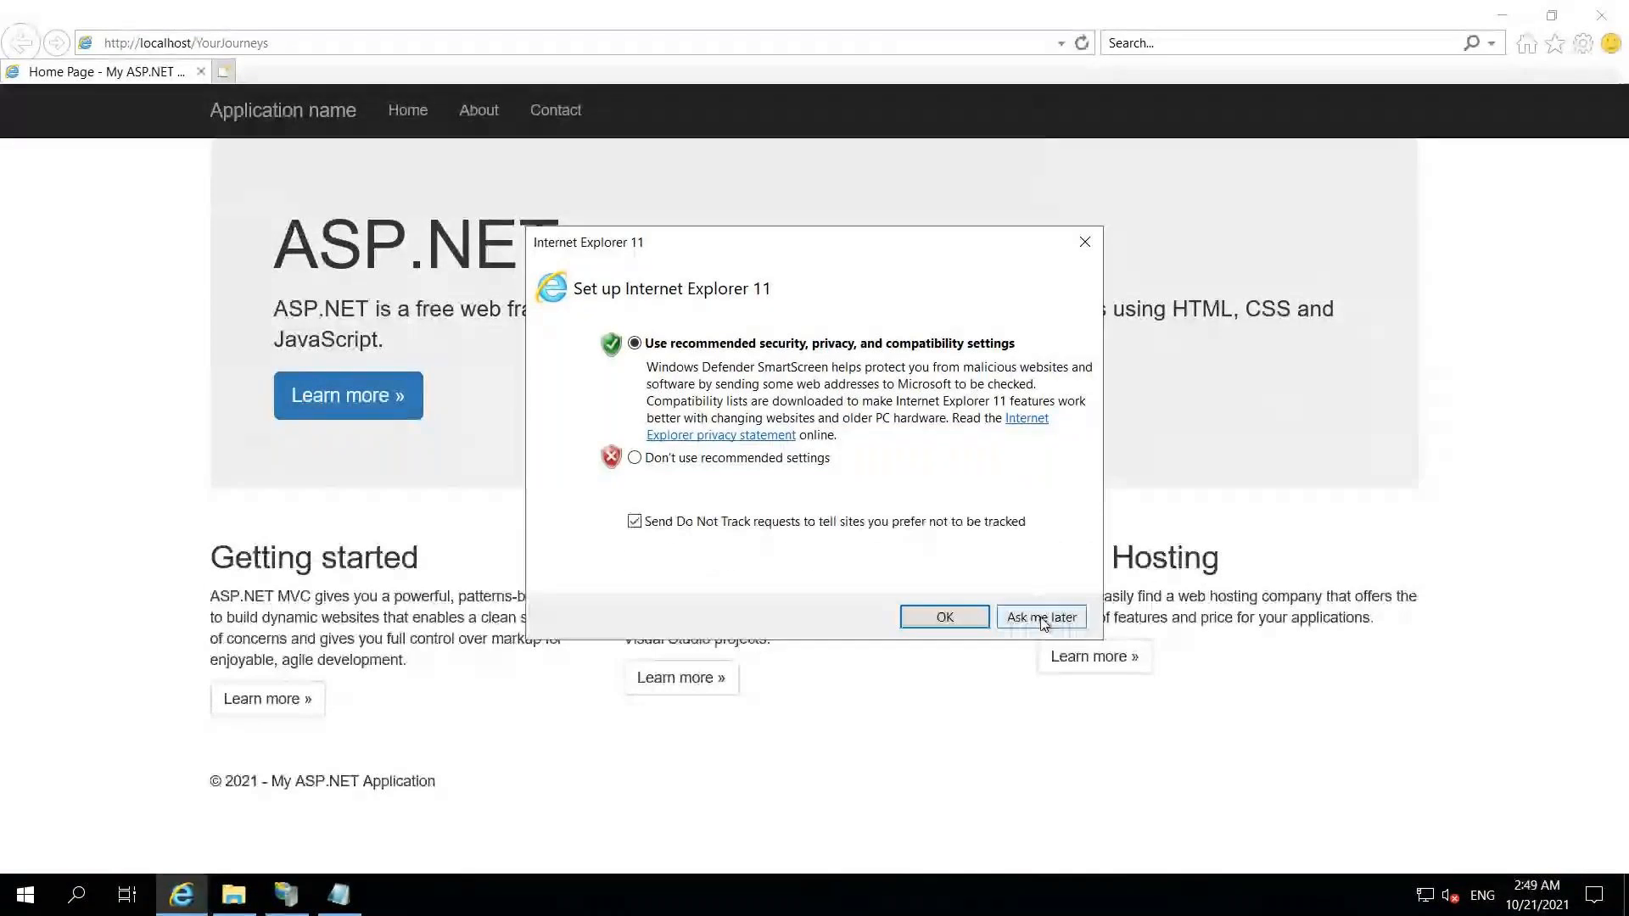
pyautogui.click(1040, 615)
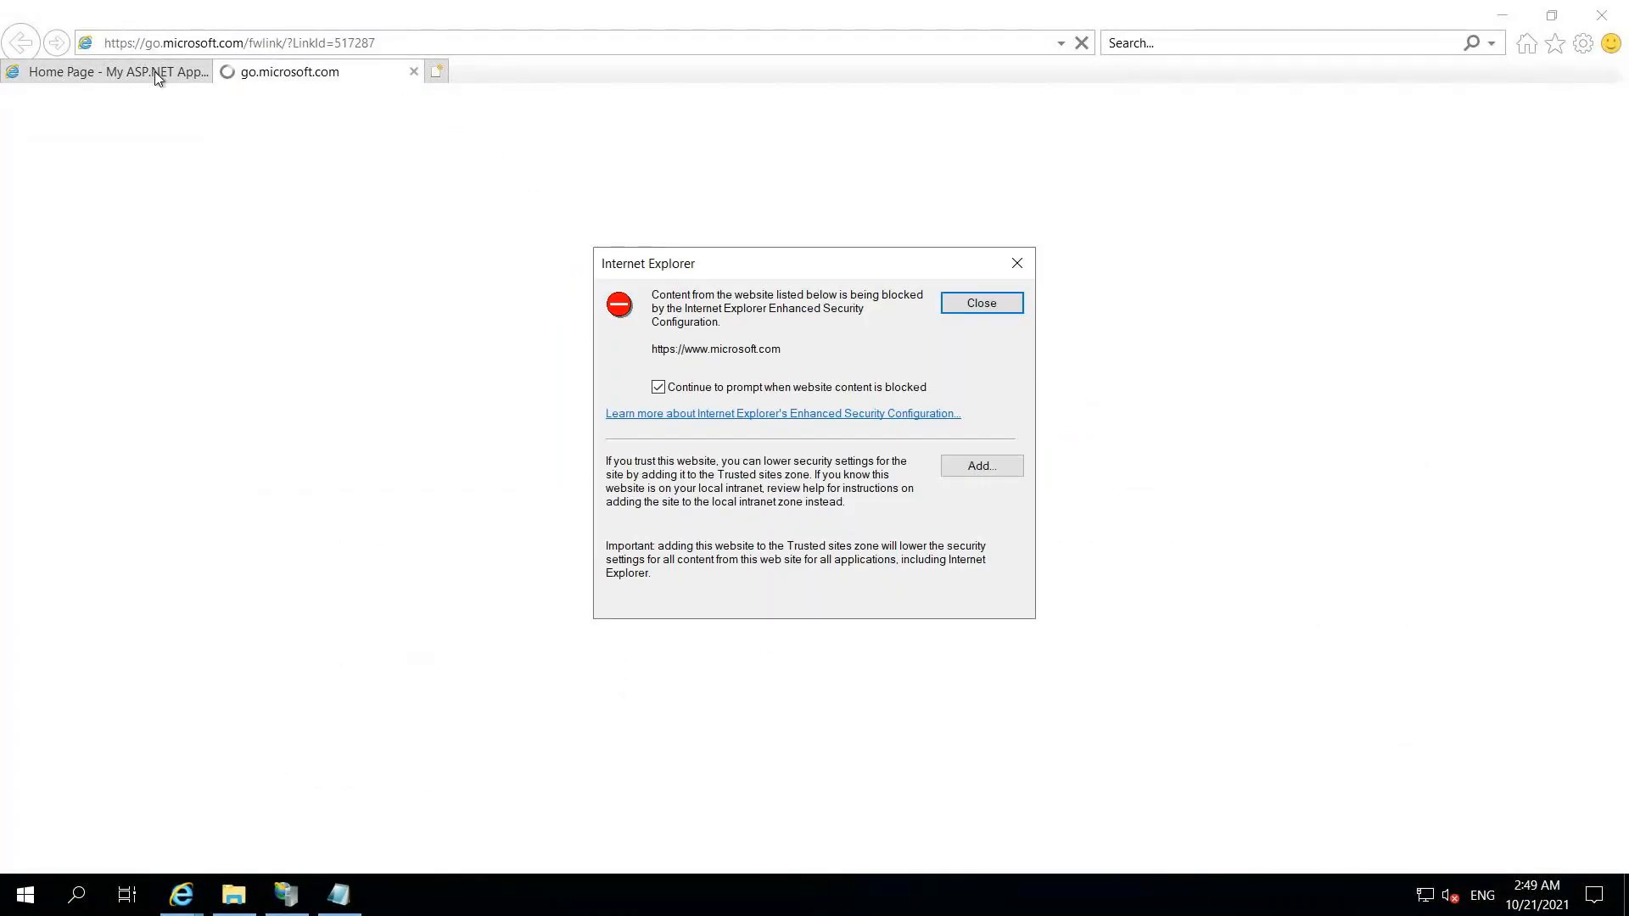
pyautogui.press('Return')
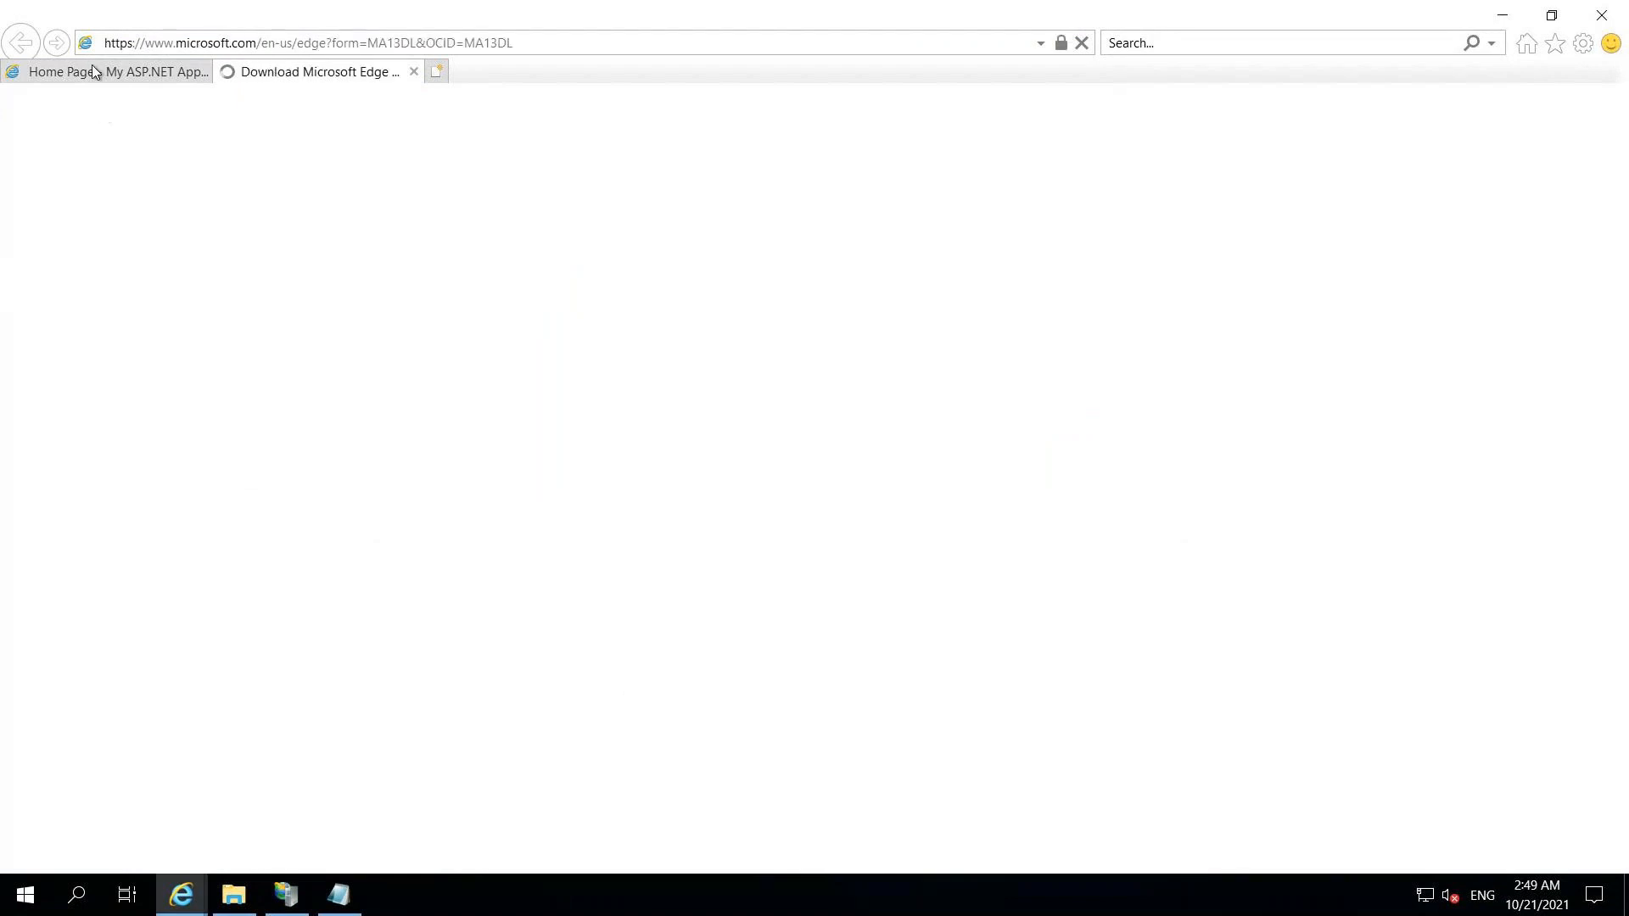
pyautogui.click(93, 71)
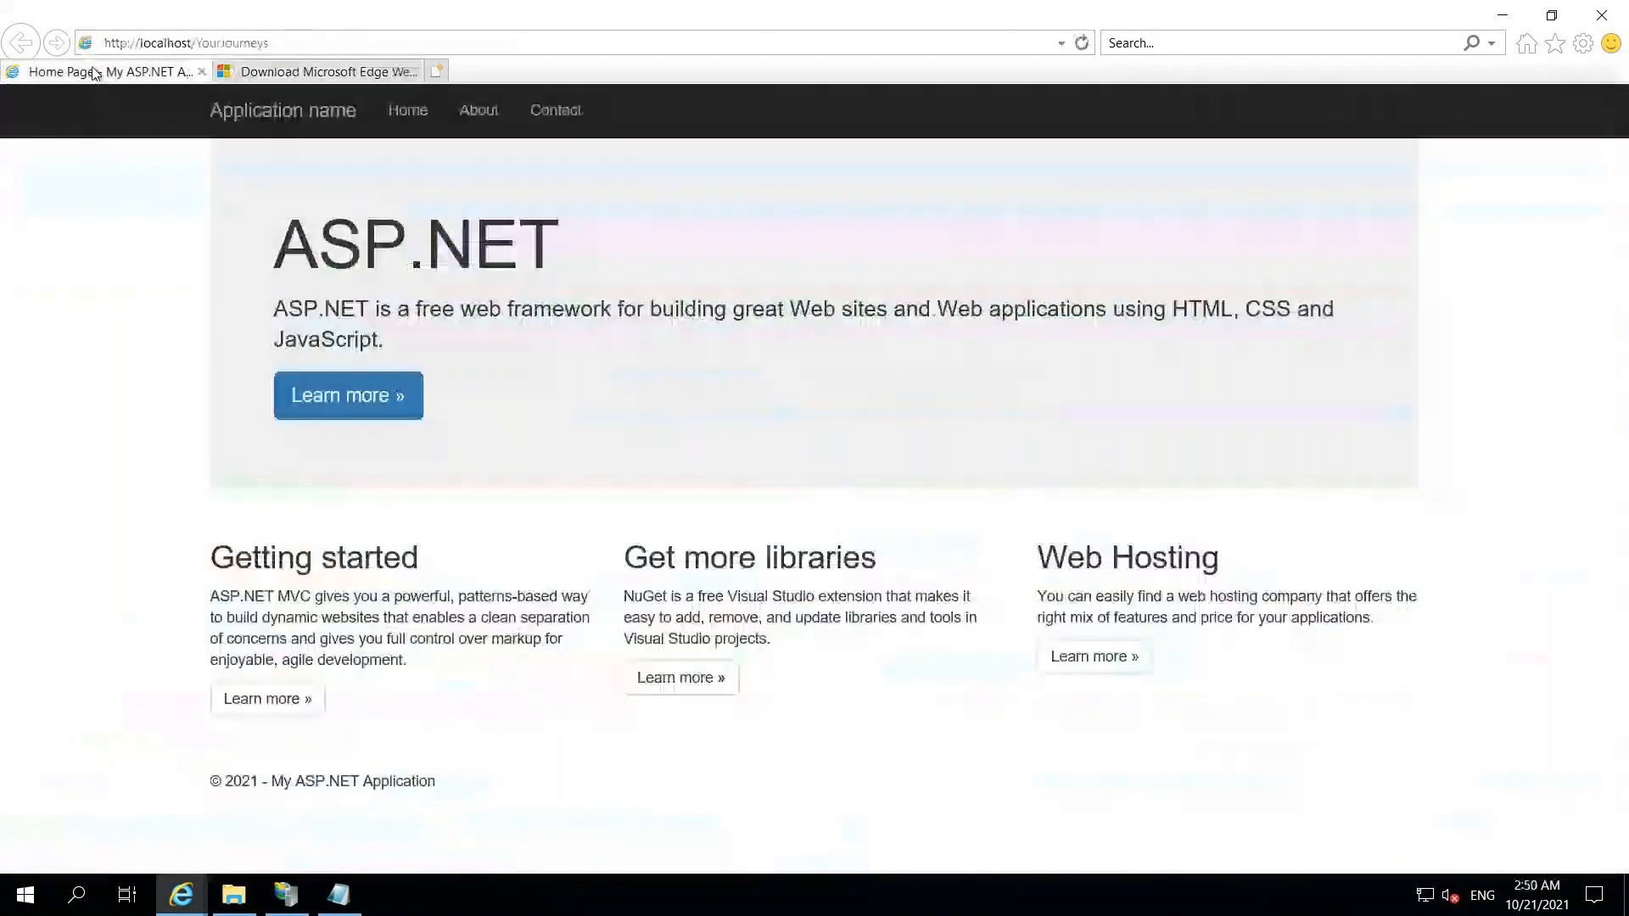
pyautogui.click(479, 111)
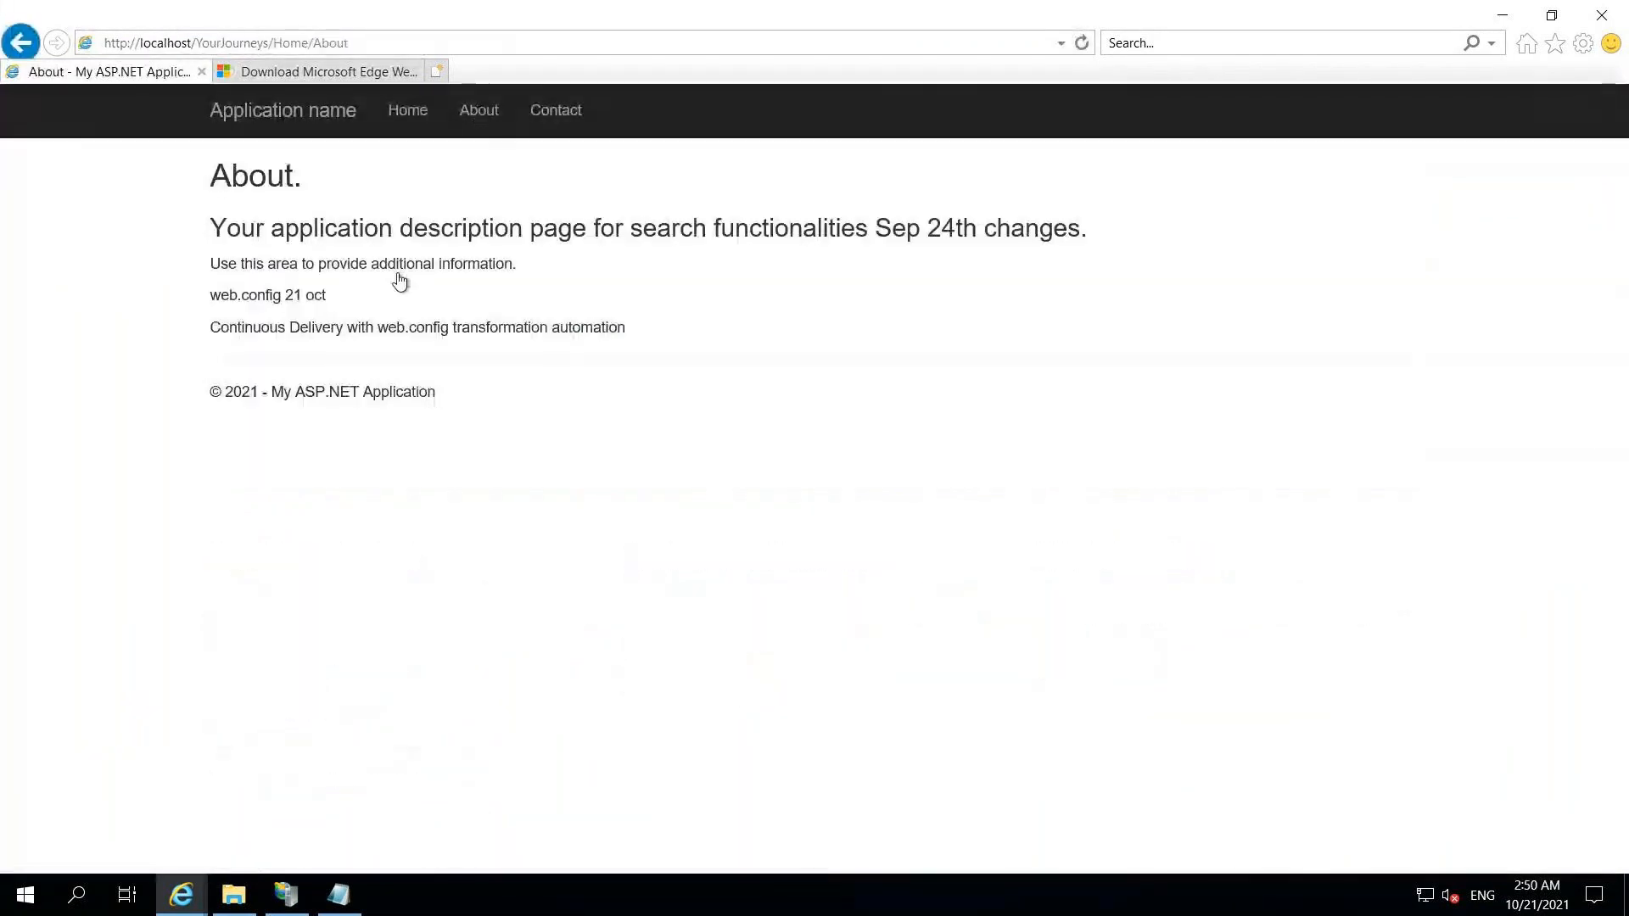
pyautogui.moveTo(211, 295); pyautogui.dragTo(452, 328)
# - Switch to the FrontendServer2 remote session and dismiss its Windows update notice
pyautogui.moveTo(1098, 10)
pyautogui.click(1021, 16)
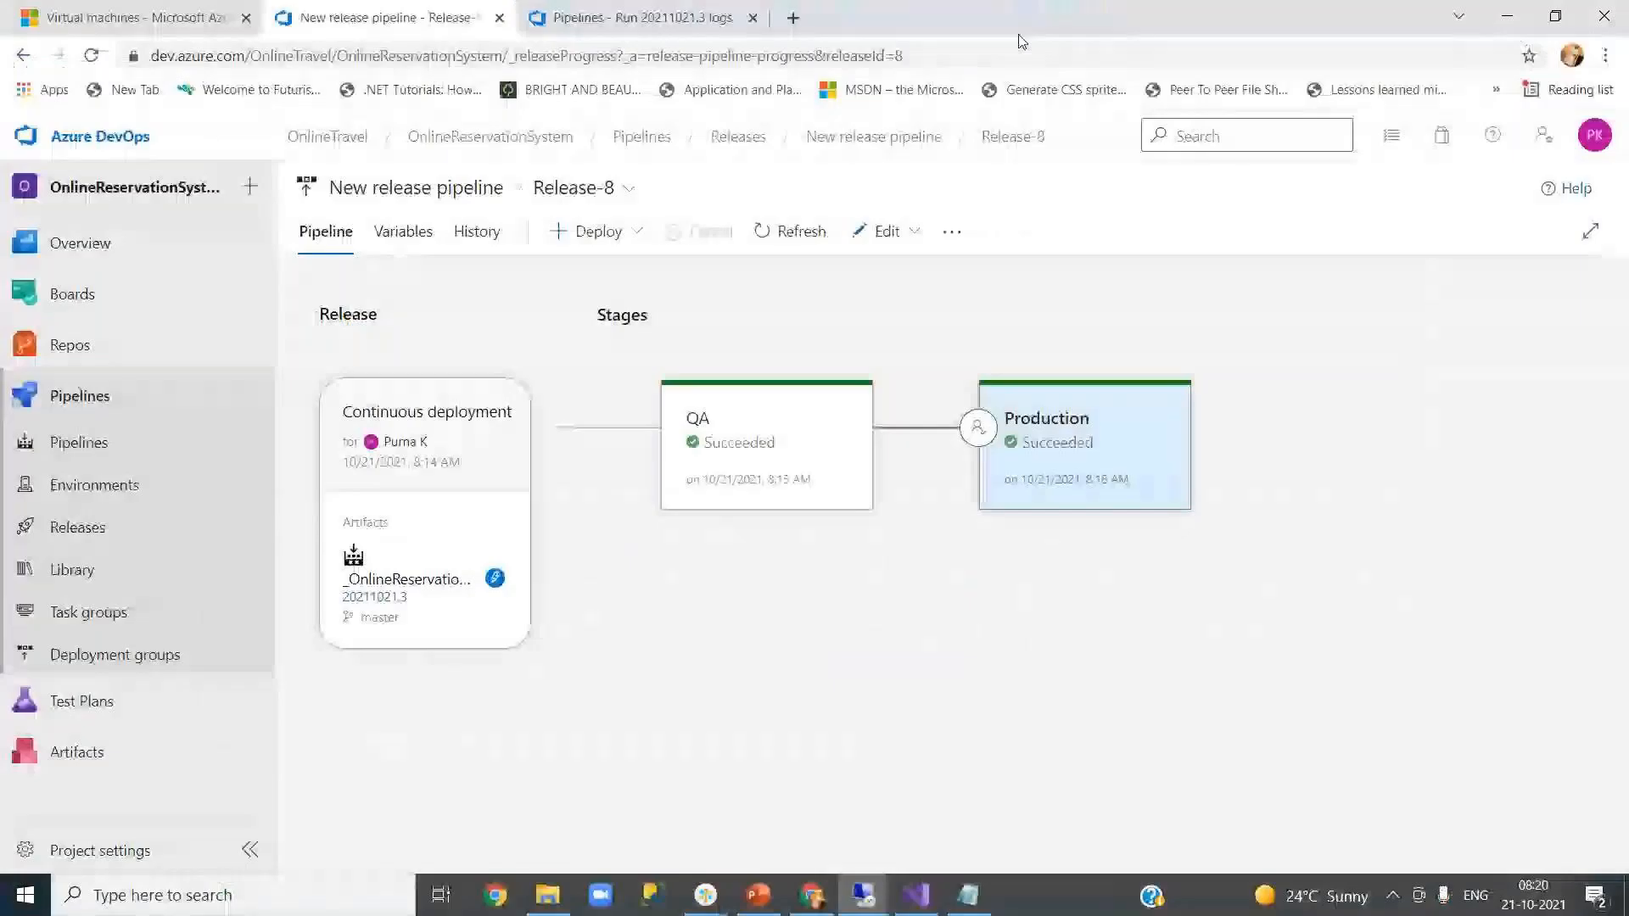
pyautogui.moveTo(873, 894)
pyautogui.click(863, 810)
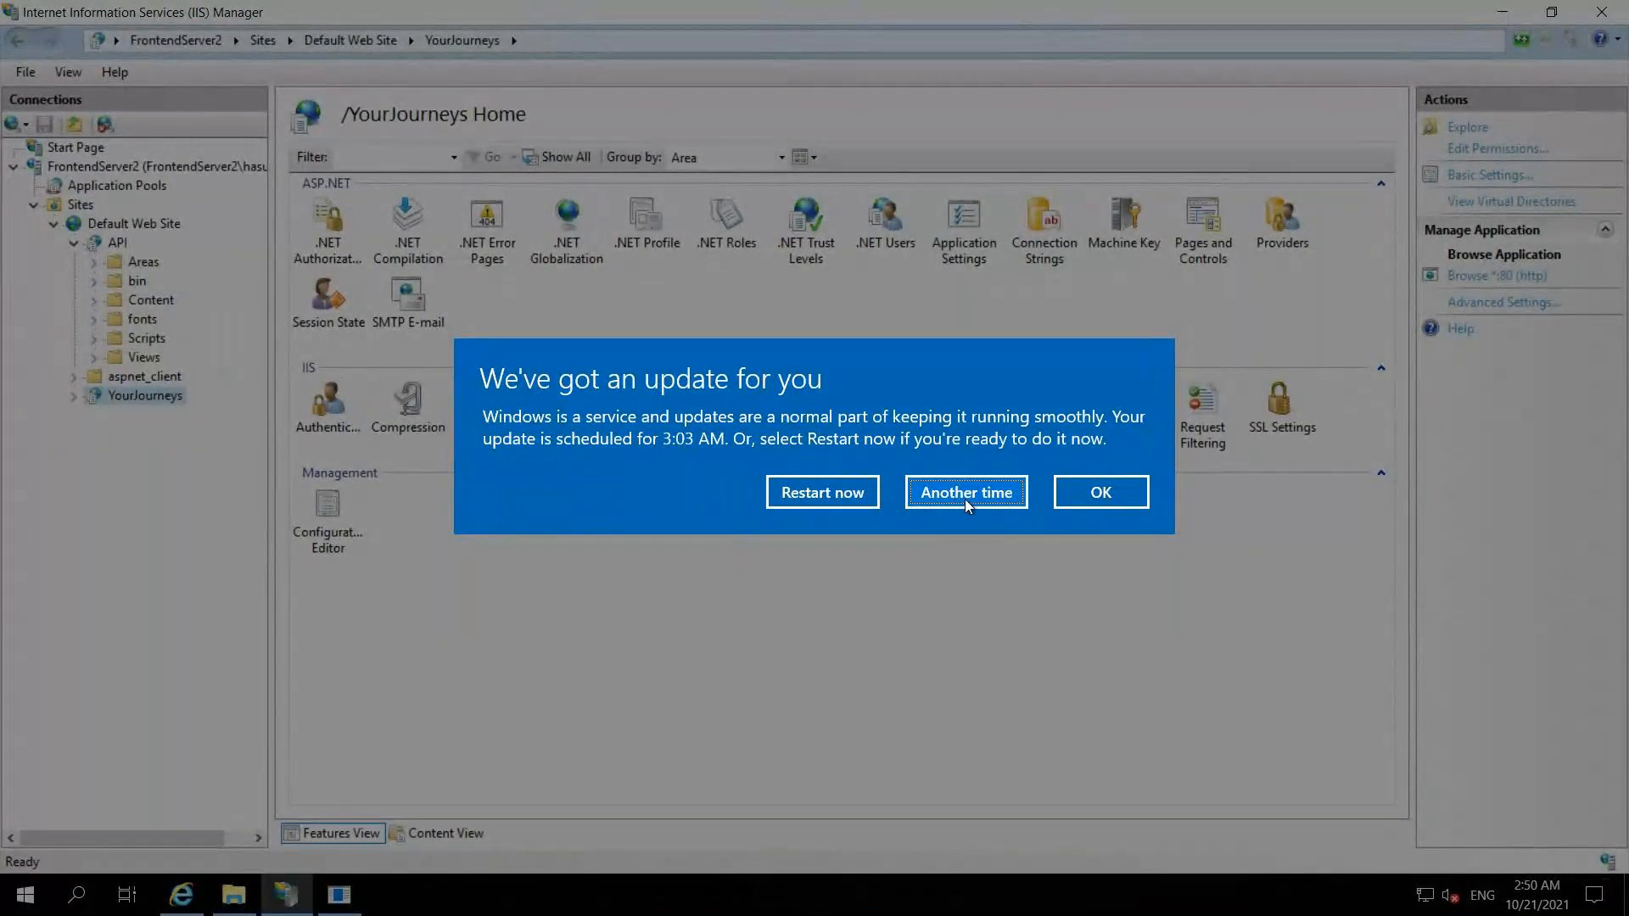
pyautogui.click(1081, 494)
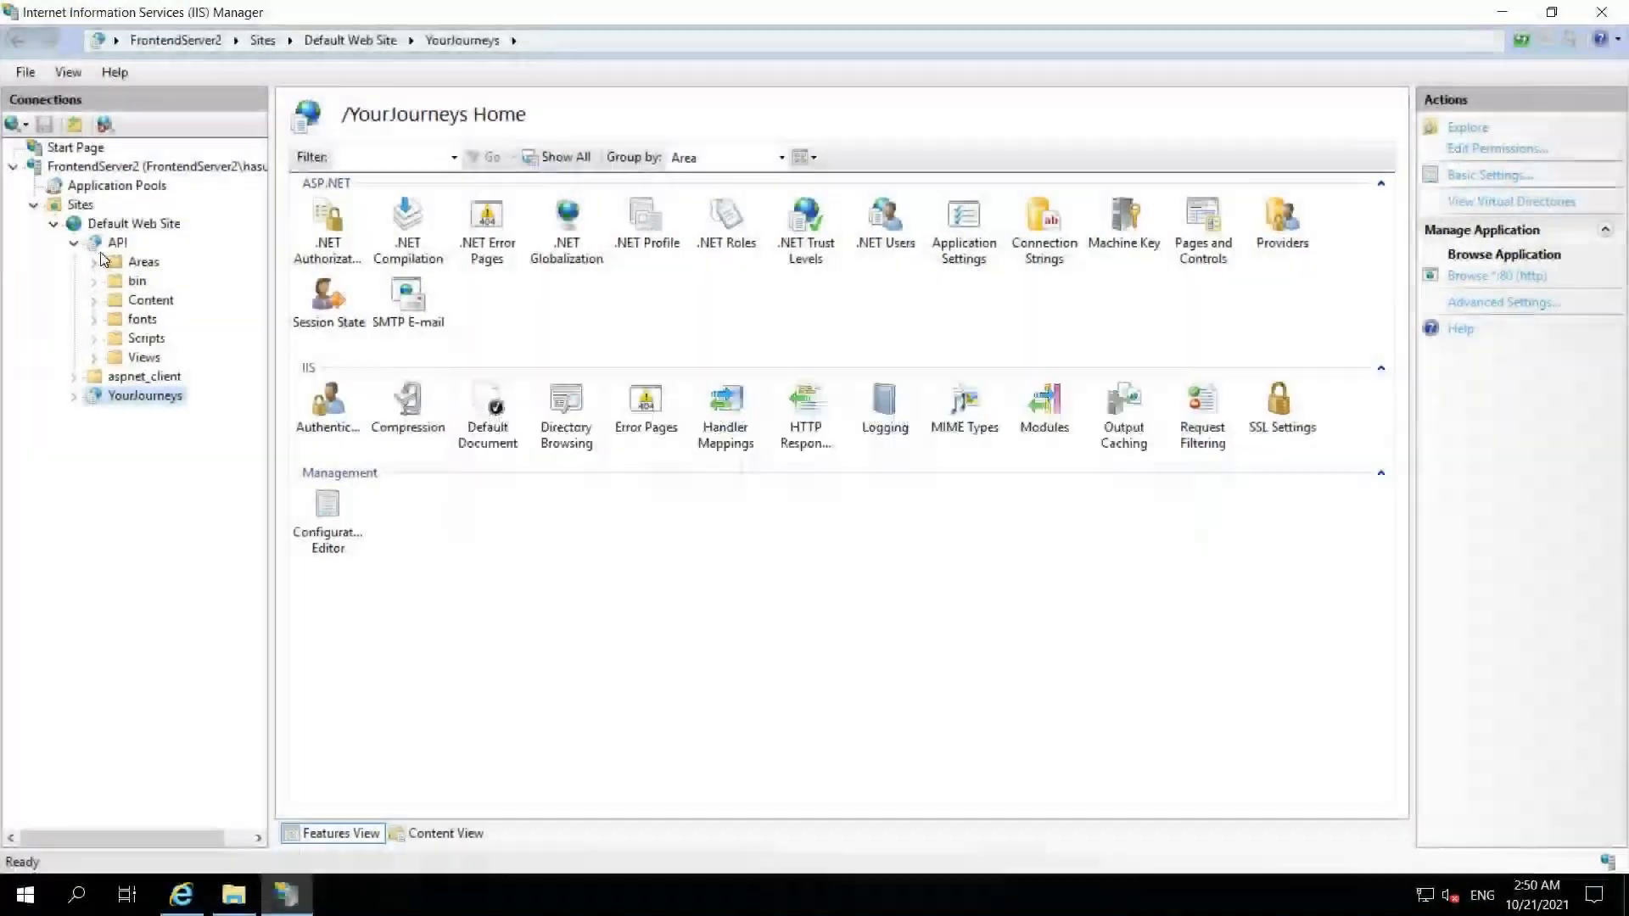
# - Refresh YourJourneys in IIS Manager and browse it via Manage Application
pyautogui.rightClick(146, 399)
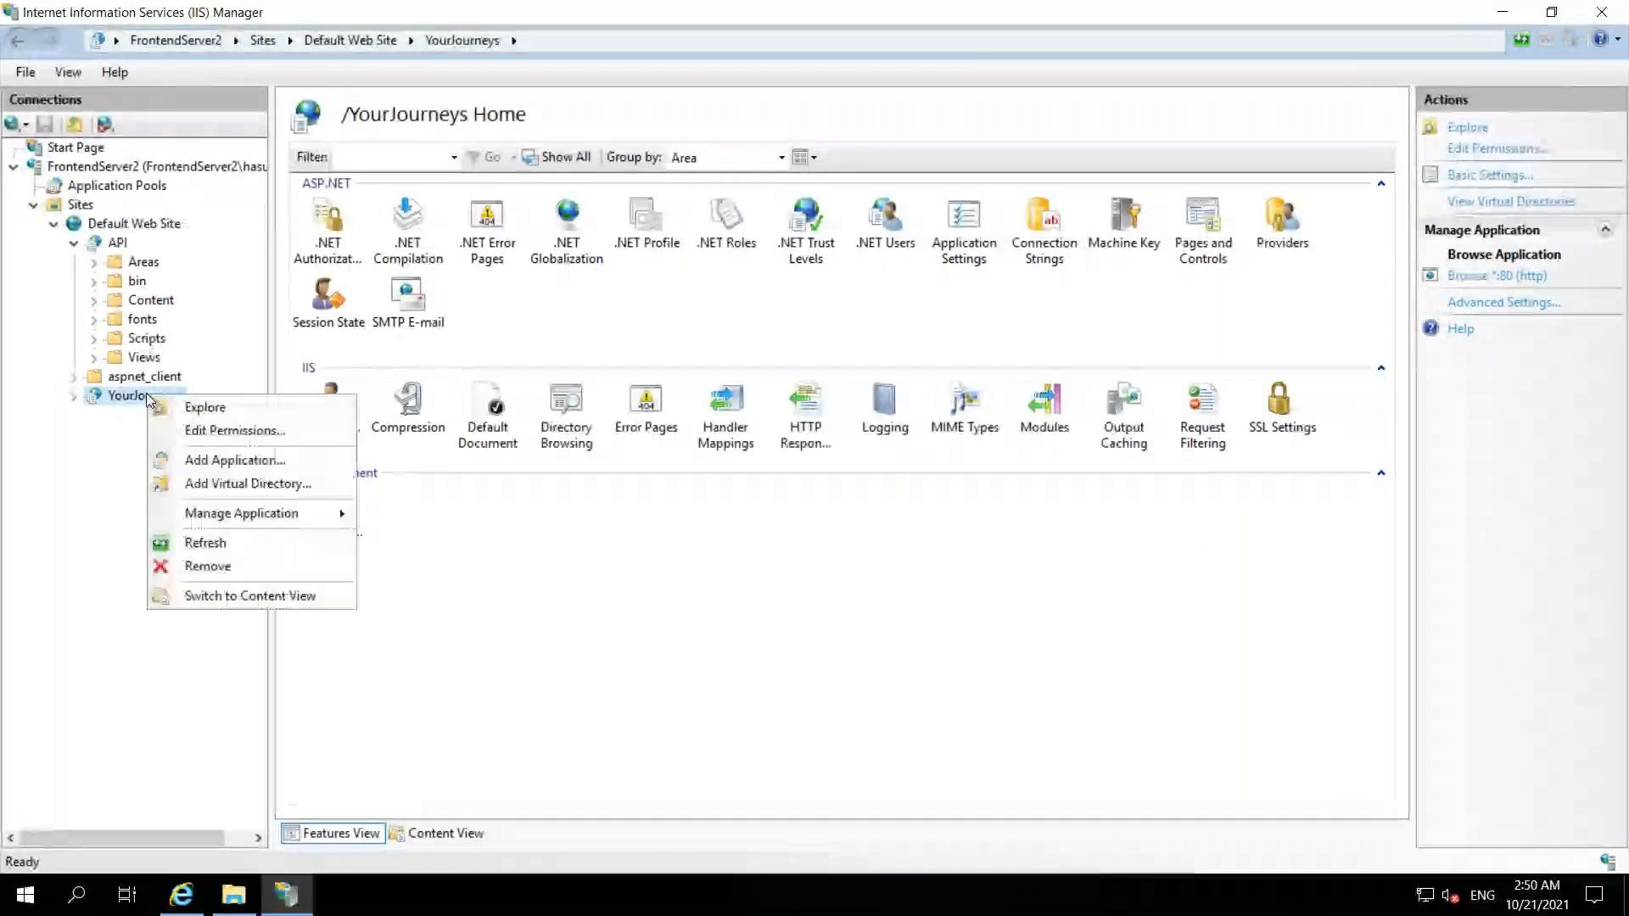
pyautogui.click(212, 540)
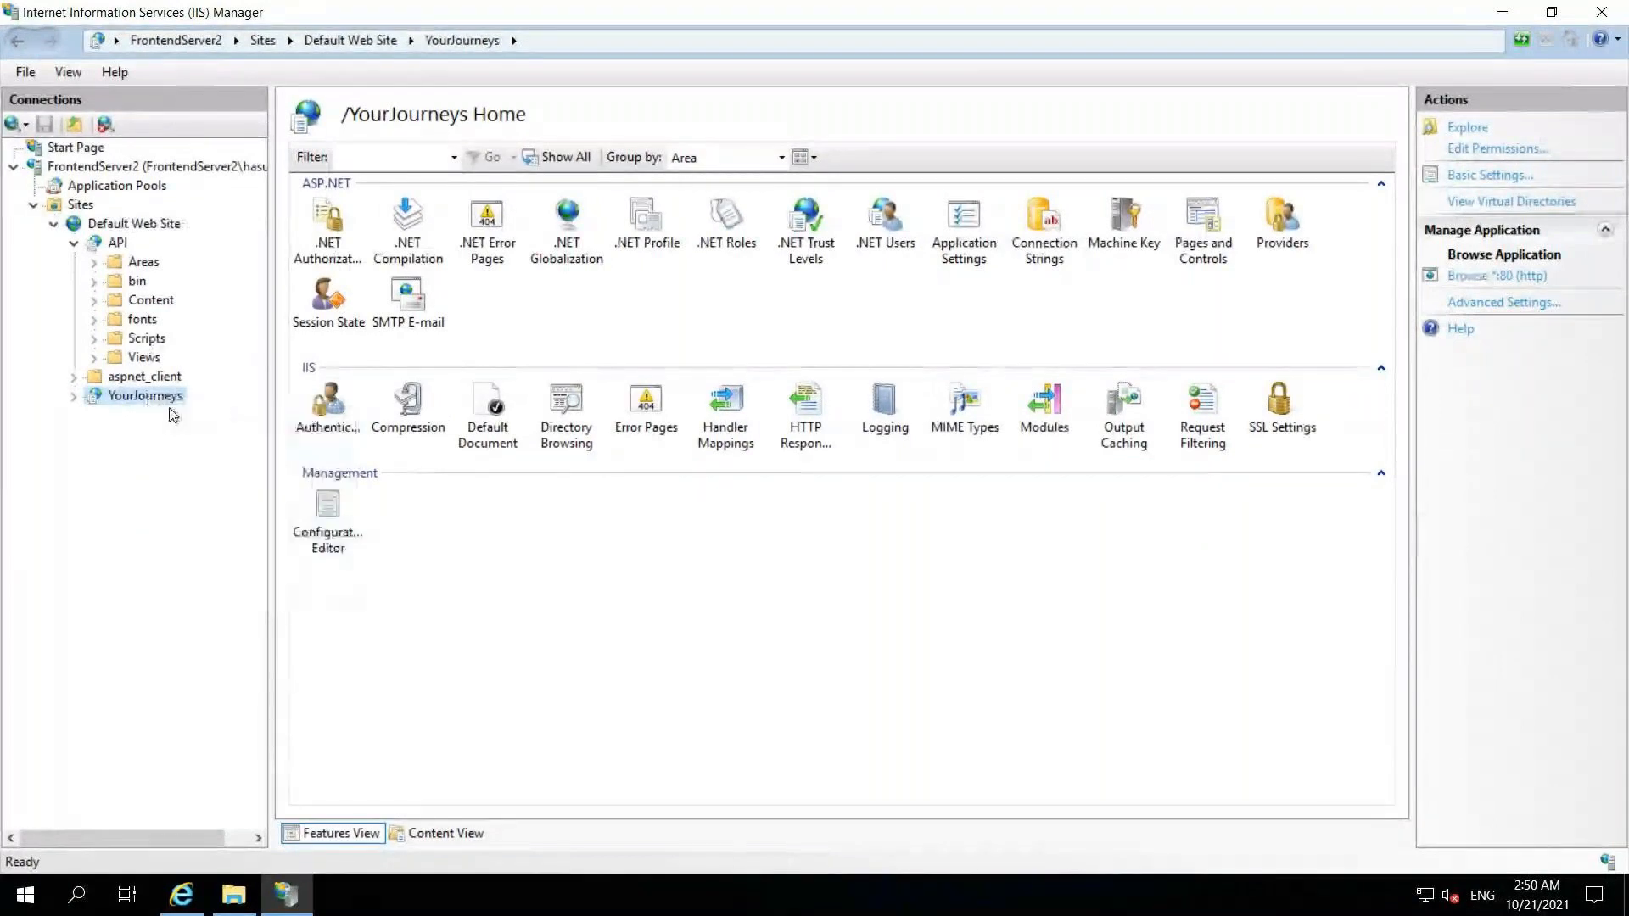
pyautogui.rightClick(160, 397)
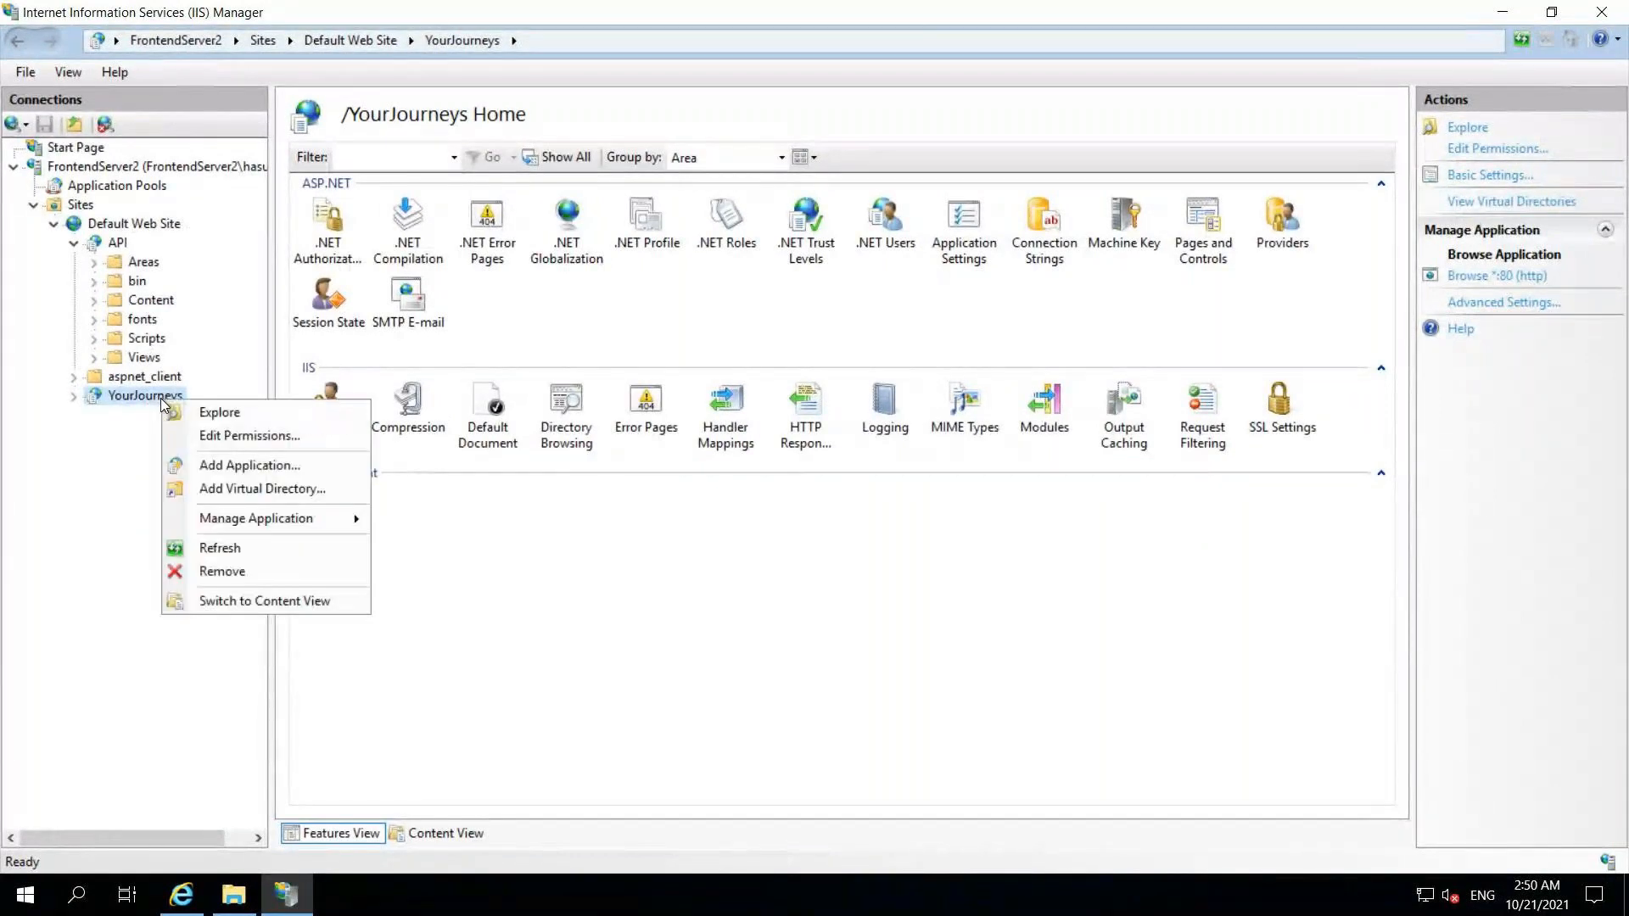
pyautogui.moveTo(359, 520)
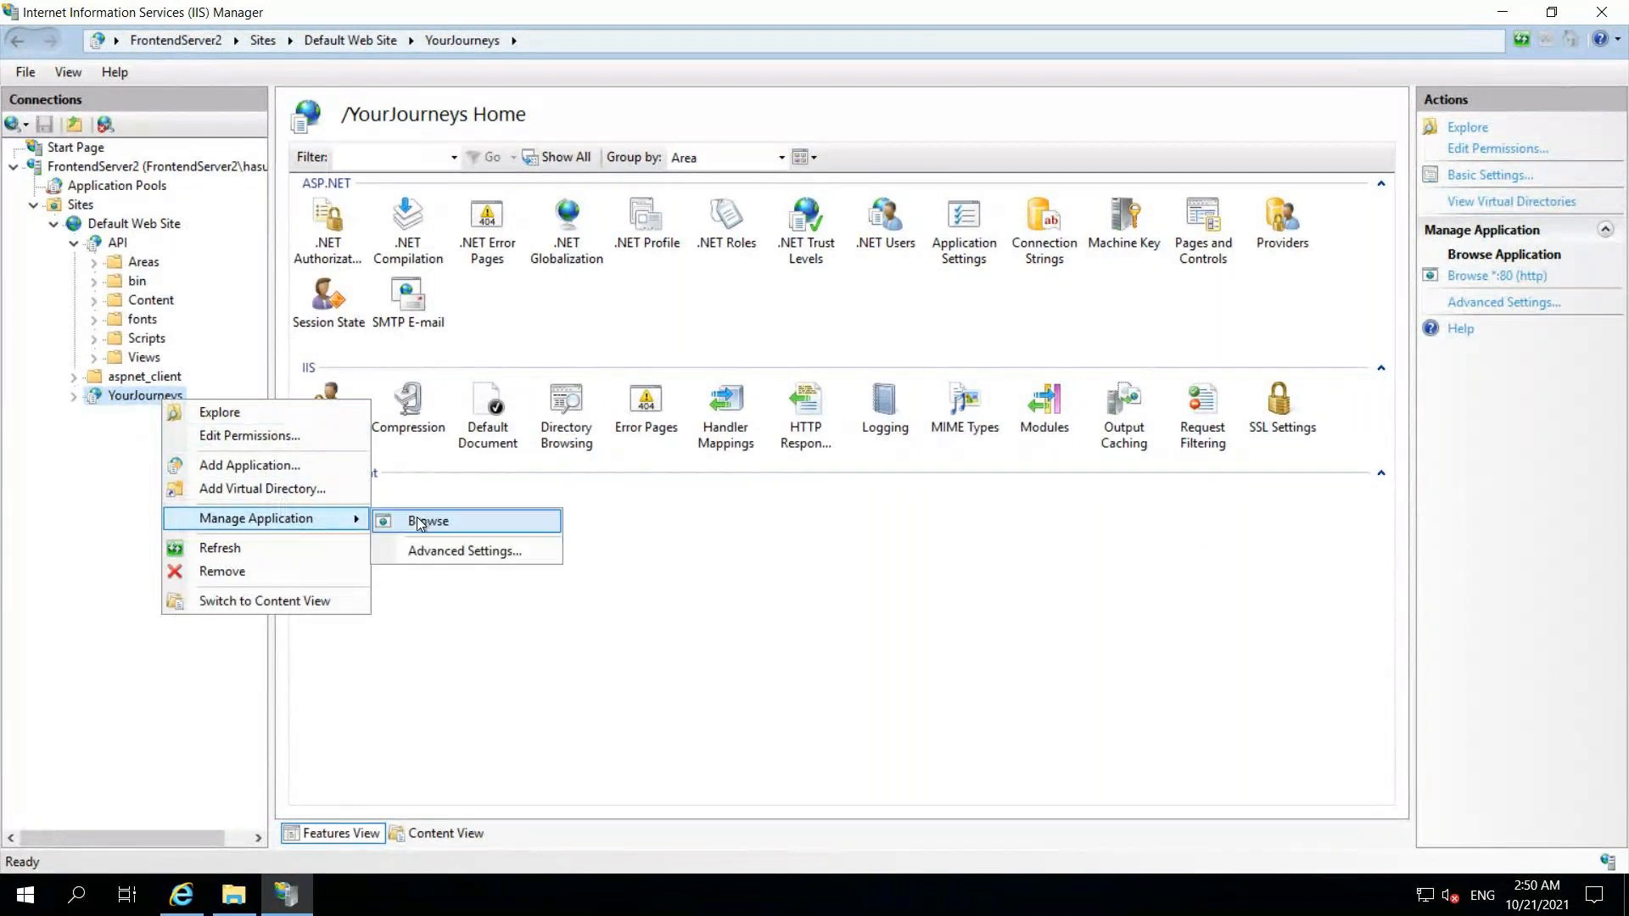
pyautogui.click(427, 521)
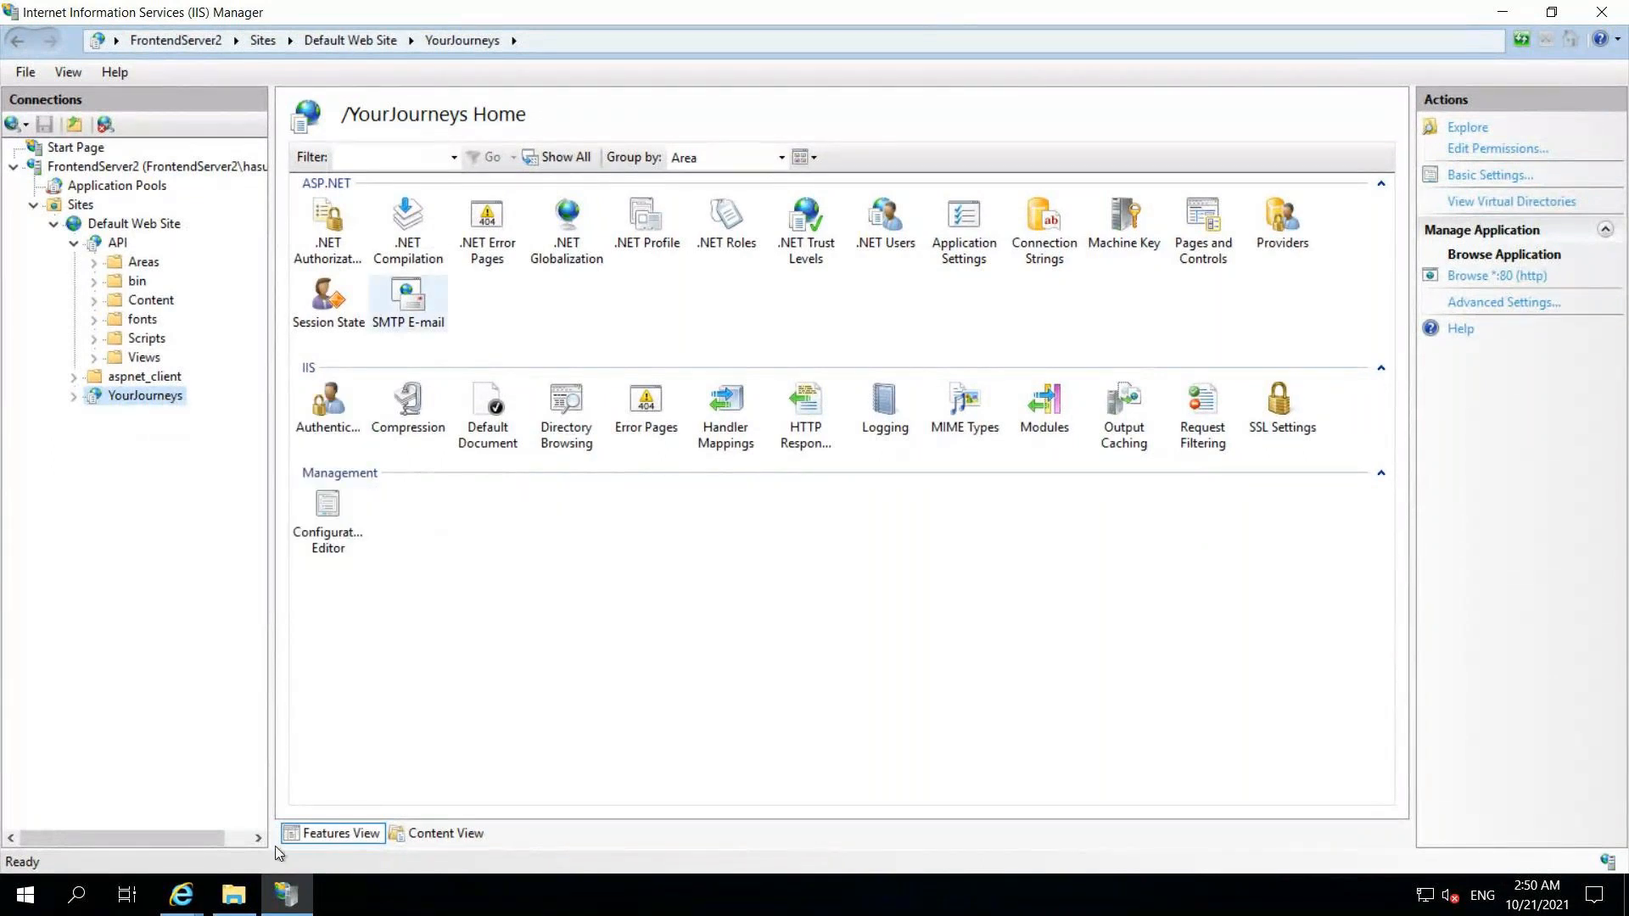
# - Reload the About page and check its older Sep 24th additional information text
pyautogui.moveTo(188, 904)
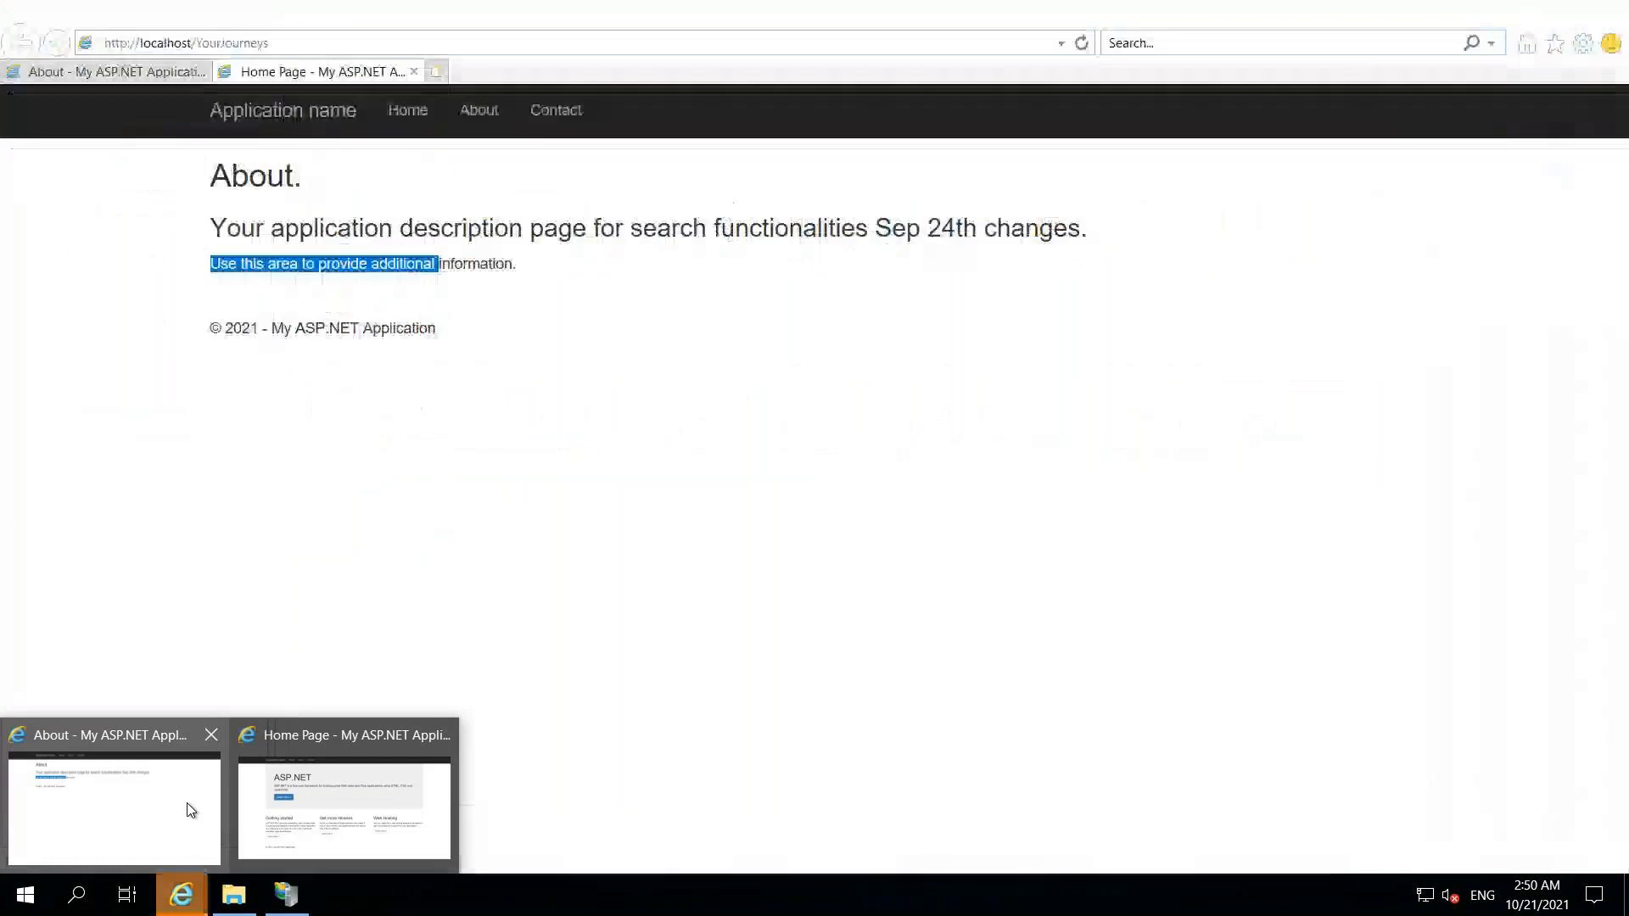
pyautogui.click(189, 811)
pyautogui.click(469, 396)
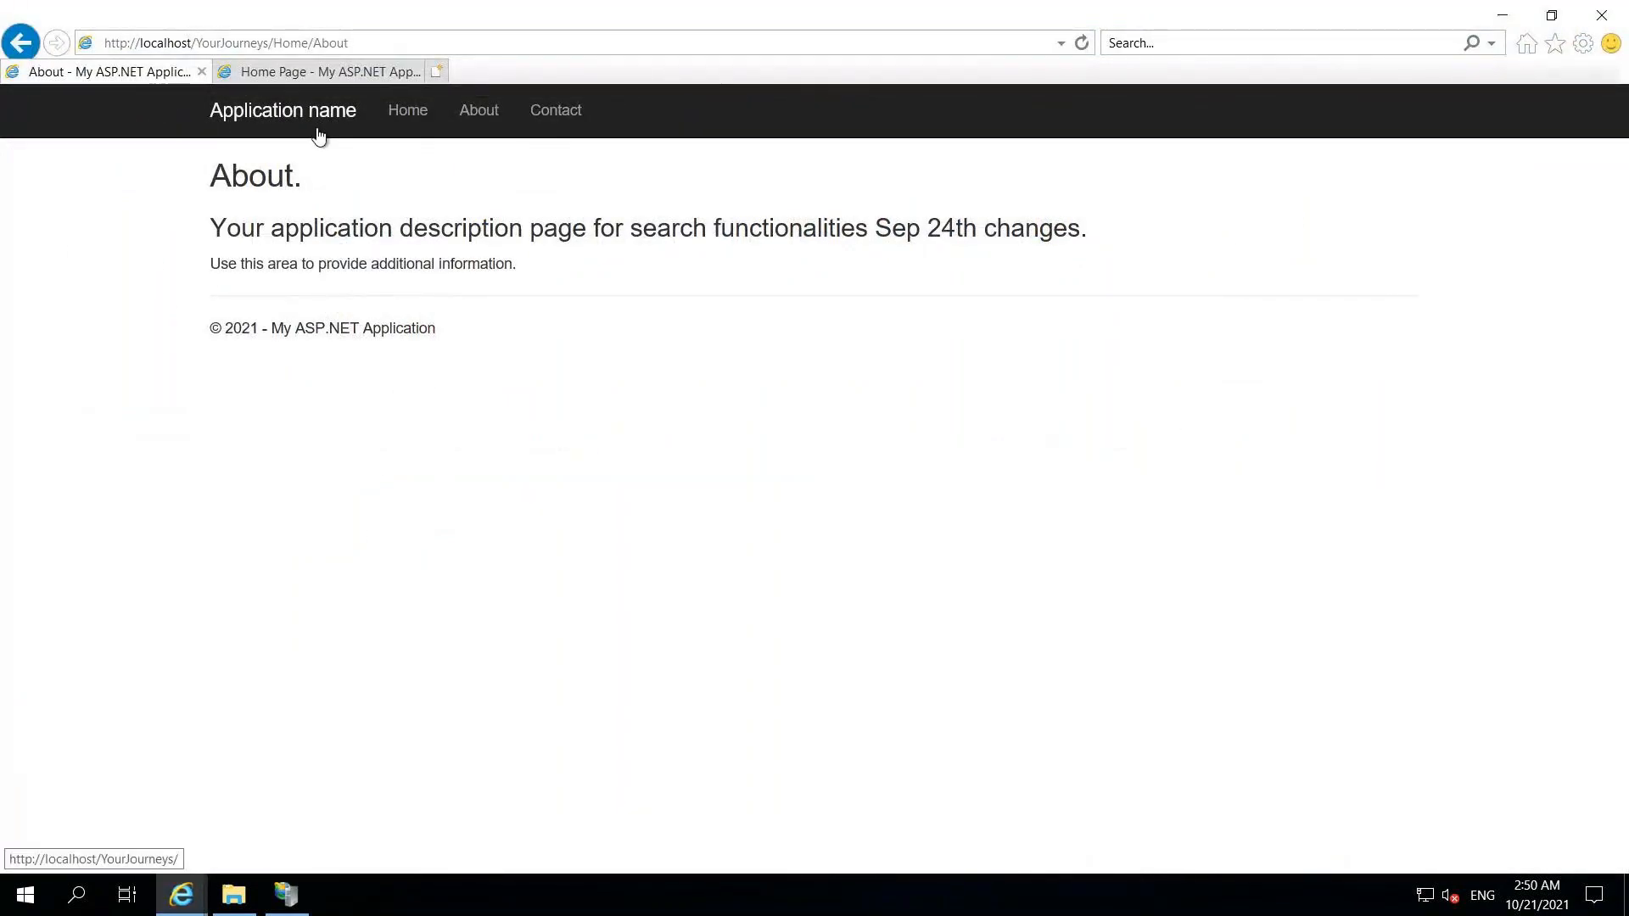
pyautogui.press('Return')
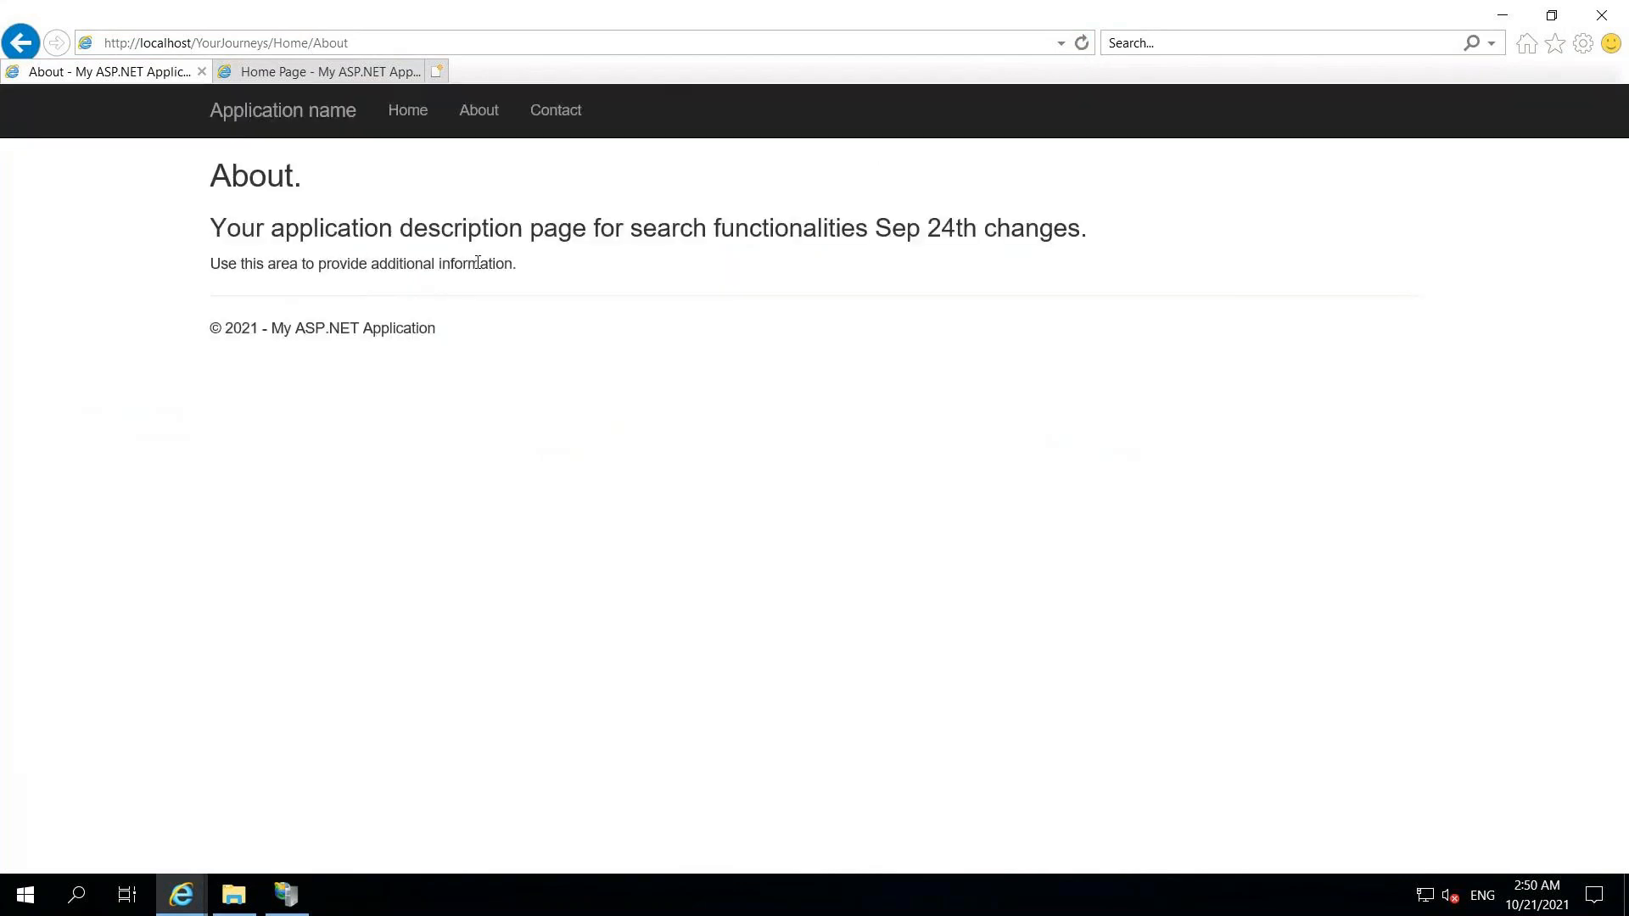
pyautogui.moveTo(319, 264); pyautogui.dragTo(513, 264)
pyautogui.click(492, 114)
# - View the Contact page, then close the browser with all its tabs
pyautogui.click(566, 115)
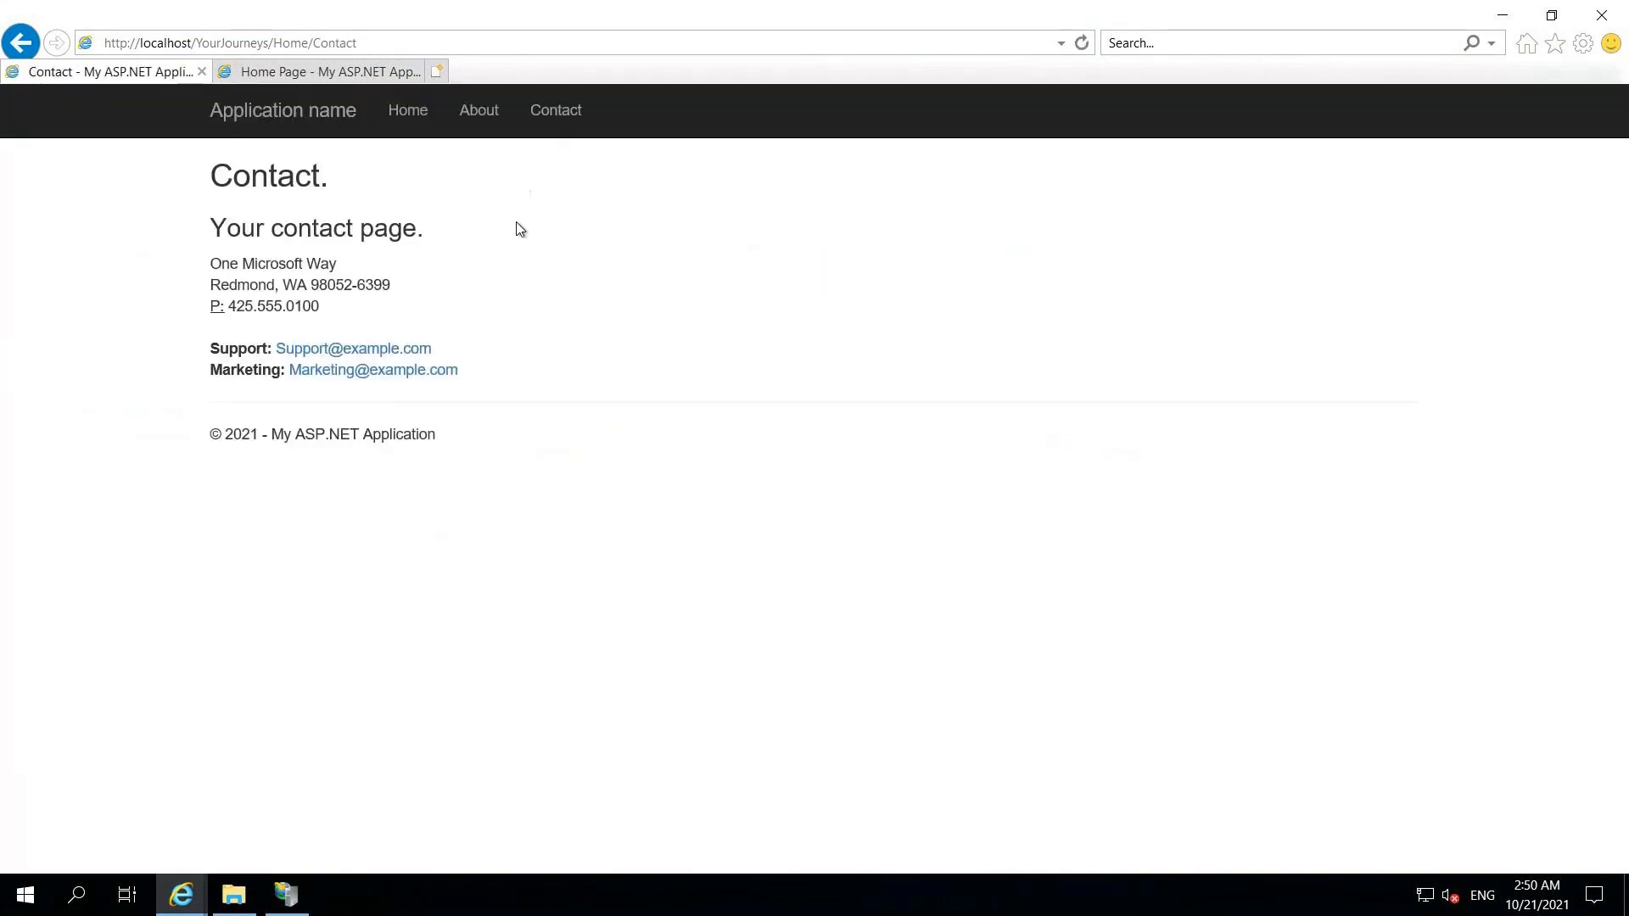
pyautogui.click(1606, 23)
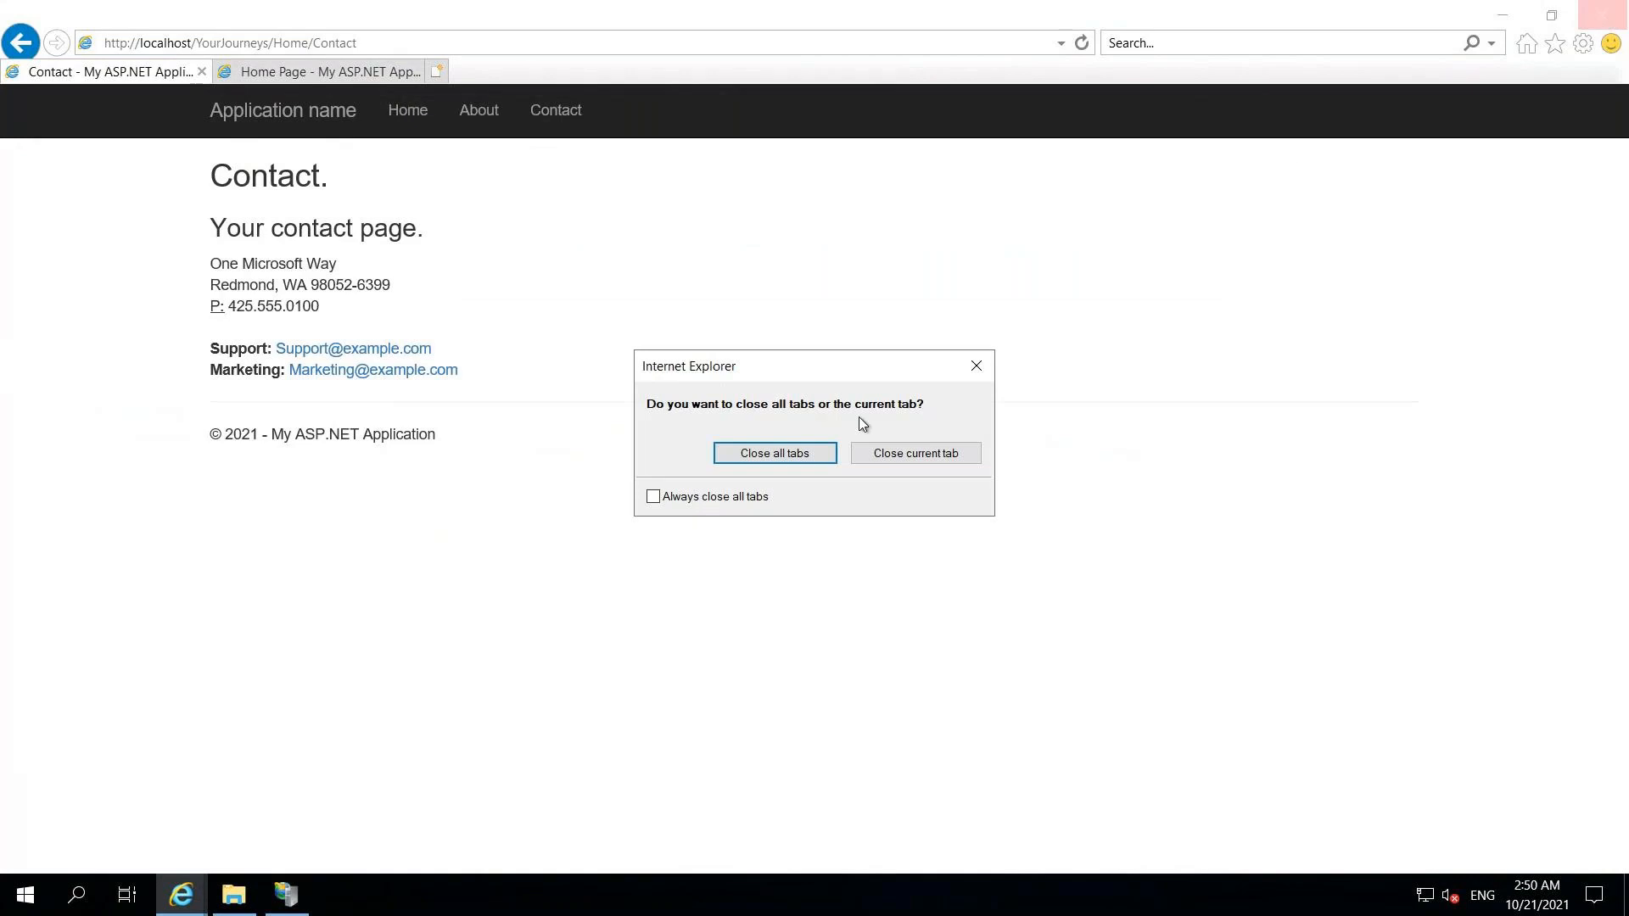
pyautogui.click(821, 452)
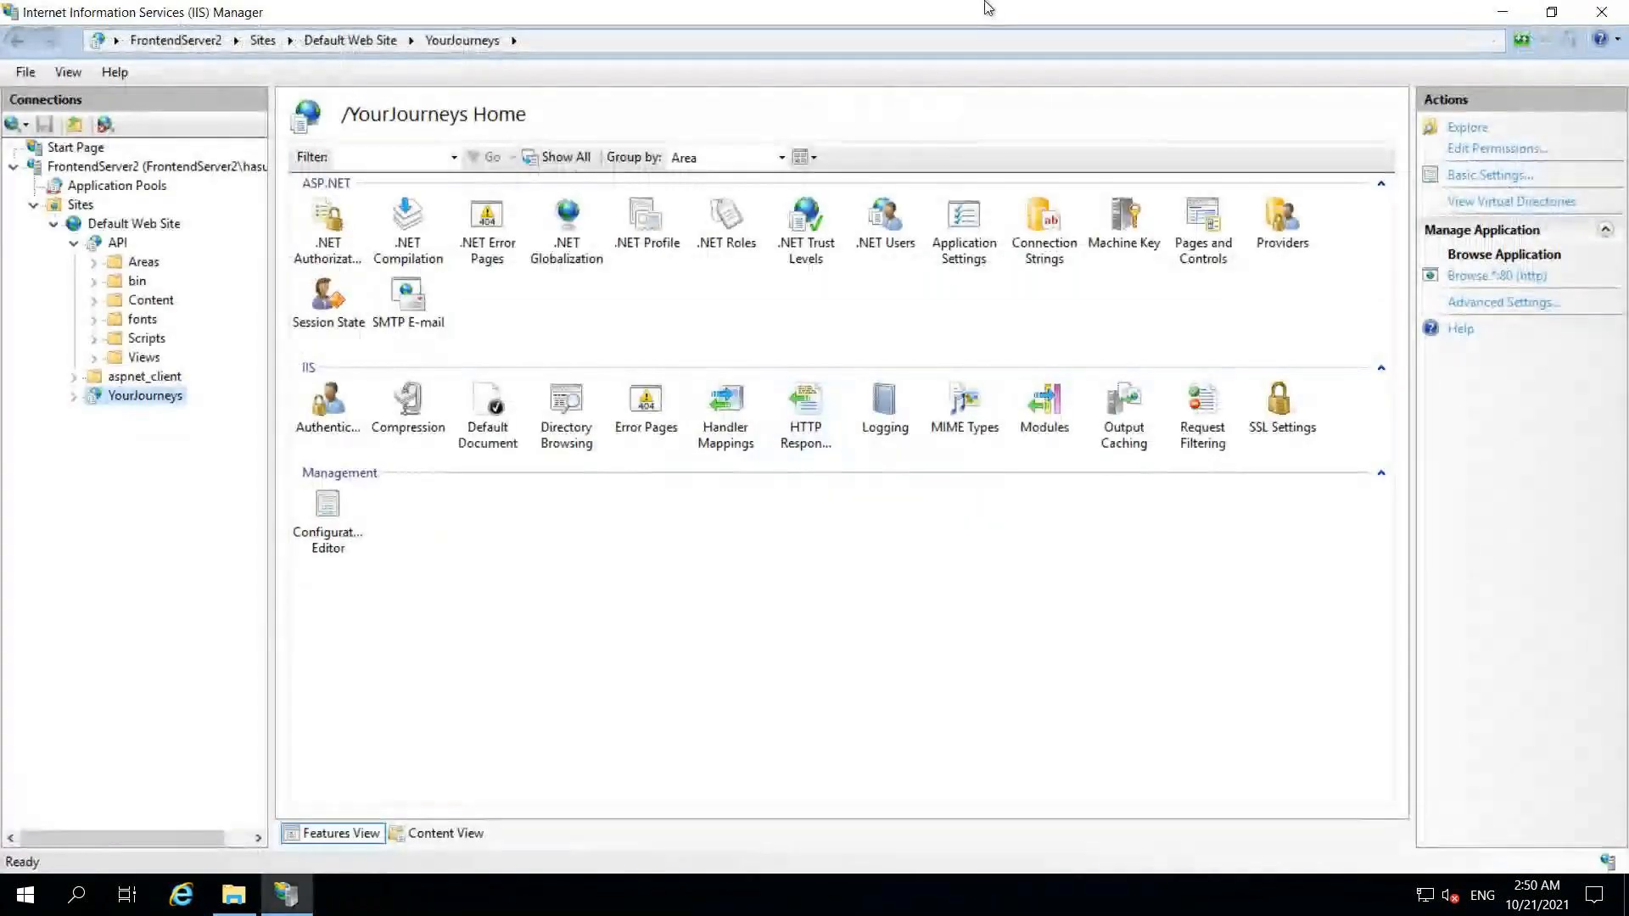
# - Minimize the Remote Desktop window and bring forward Web.config in Visual Studio
pyautogui.click(1025, 14)
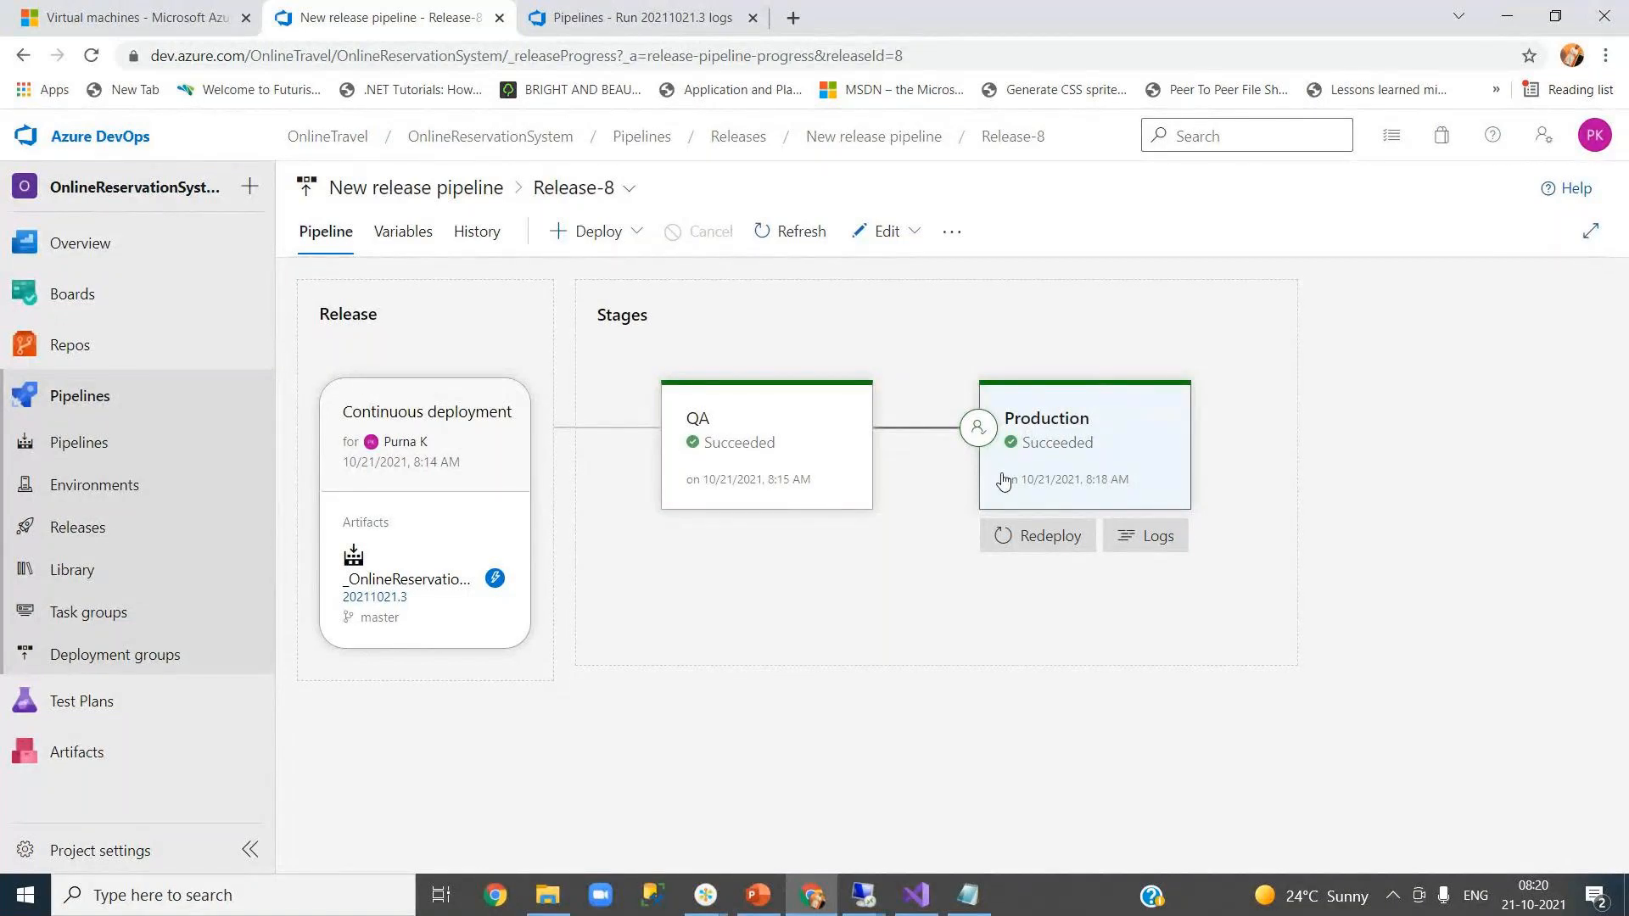
pyautogui.click(931, 892)
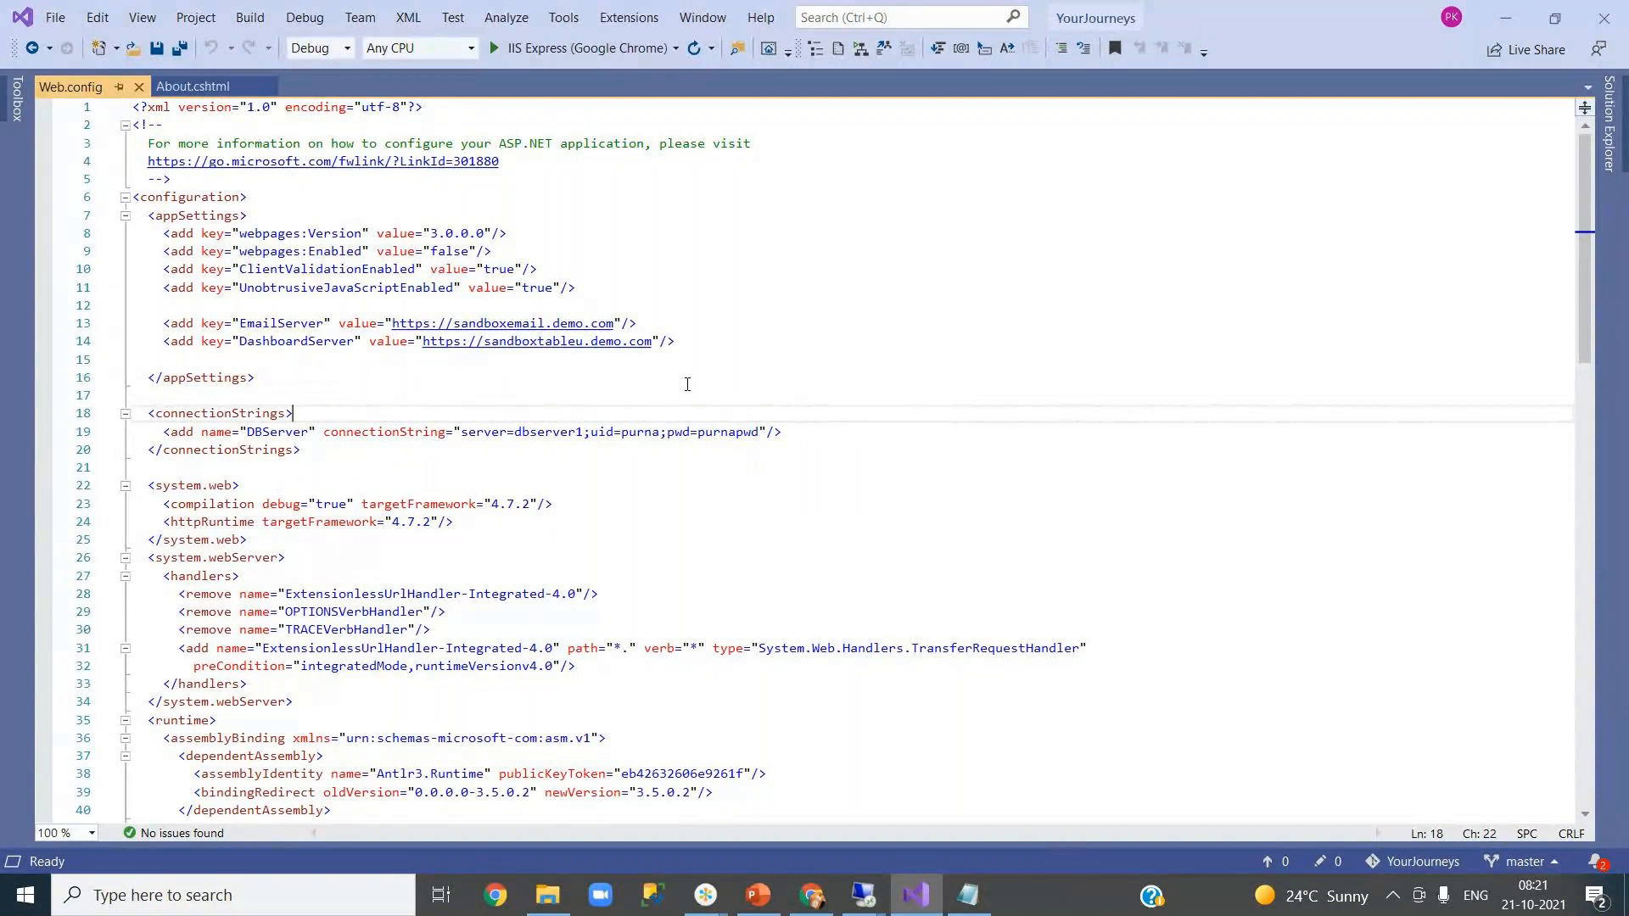
# - Show the Release-8 pipeline in Chrome, then switch to the second GoTo meeting window
pyautogui.click(900, 895)
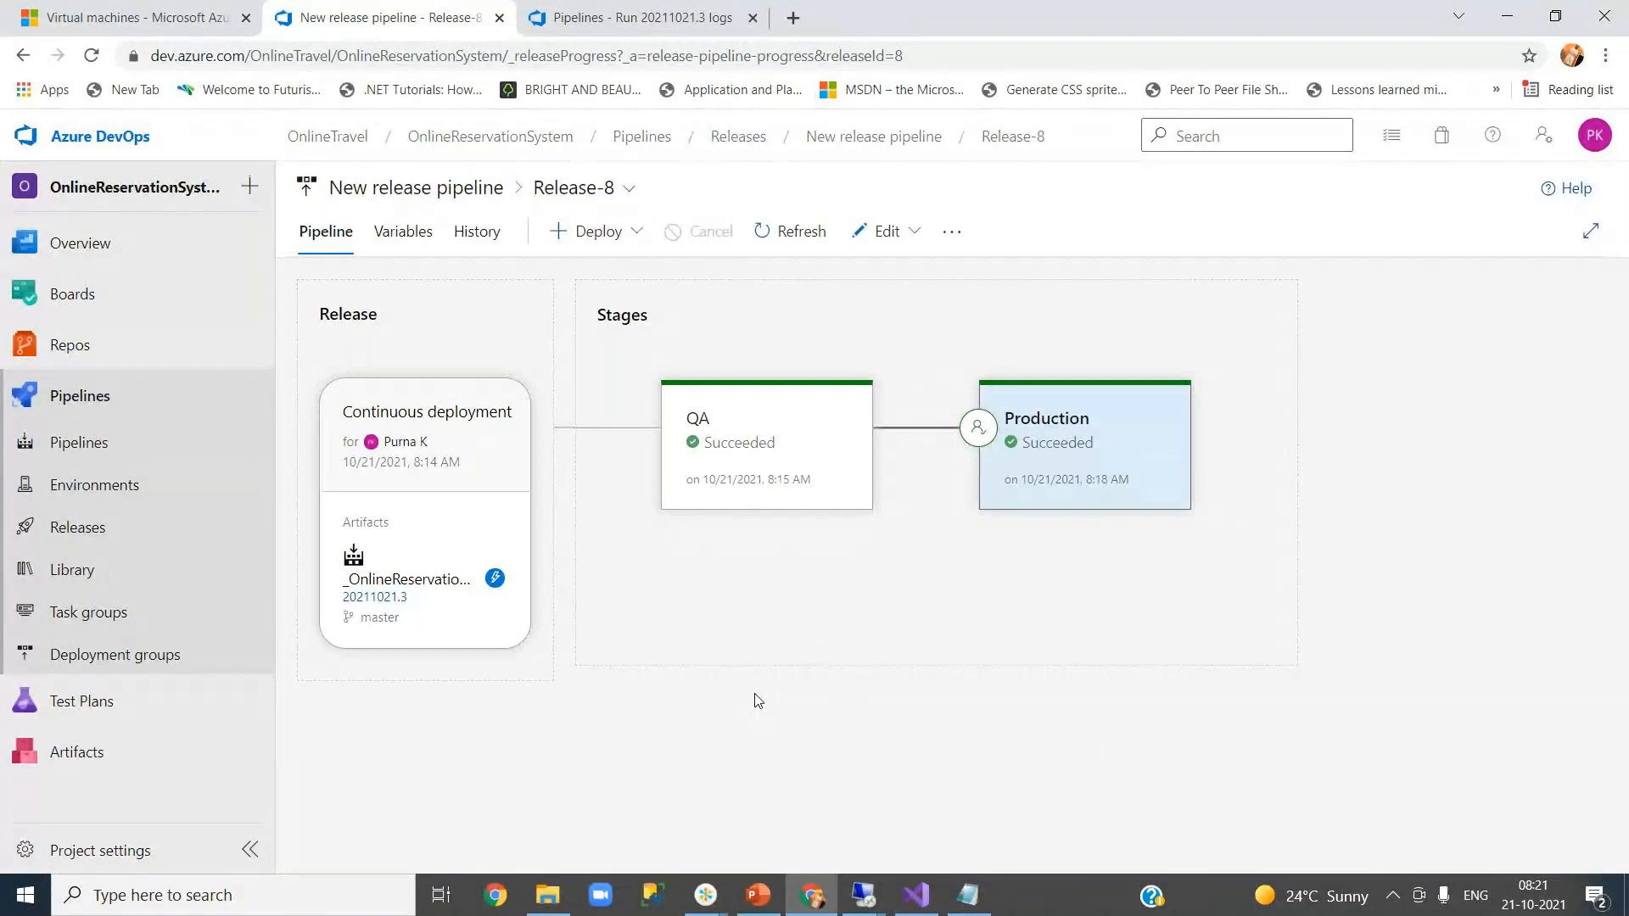
pyautogui.moveTo(711, 897)
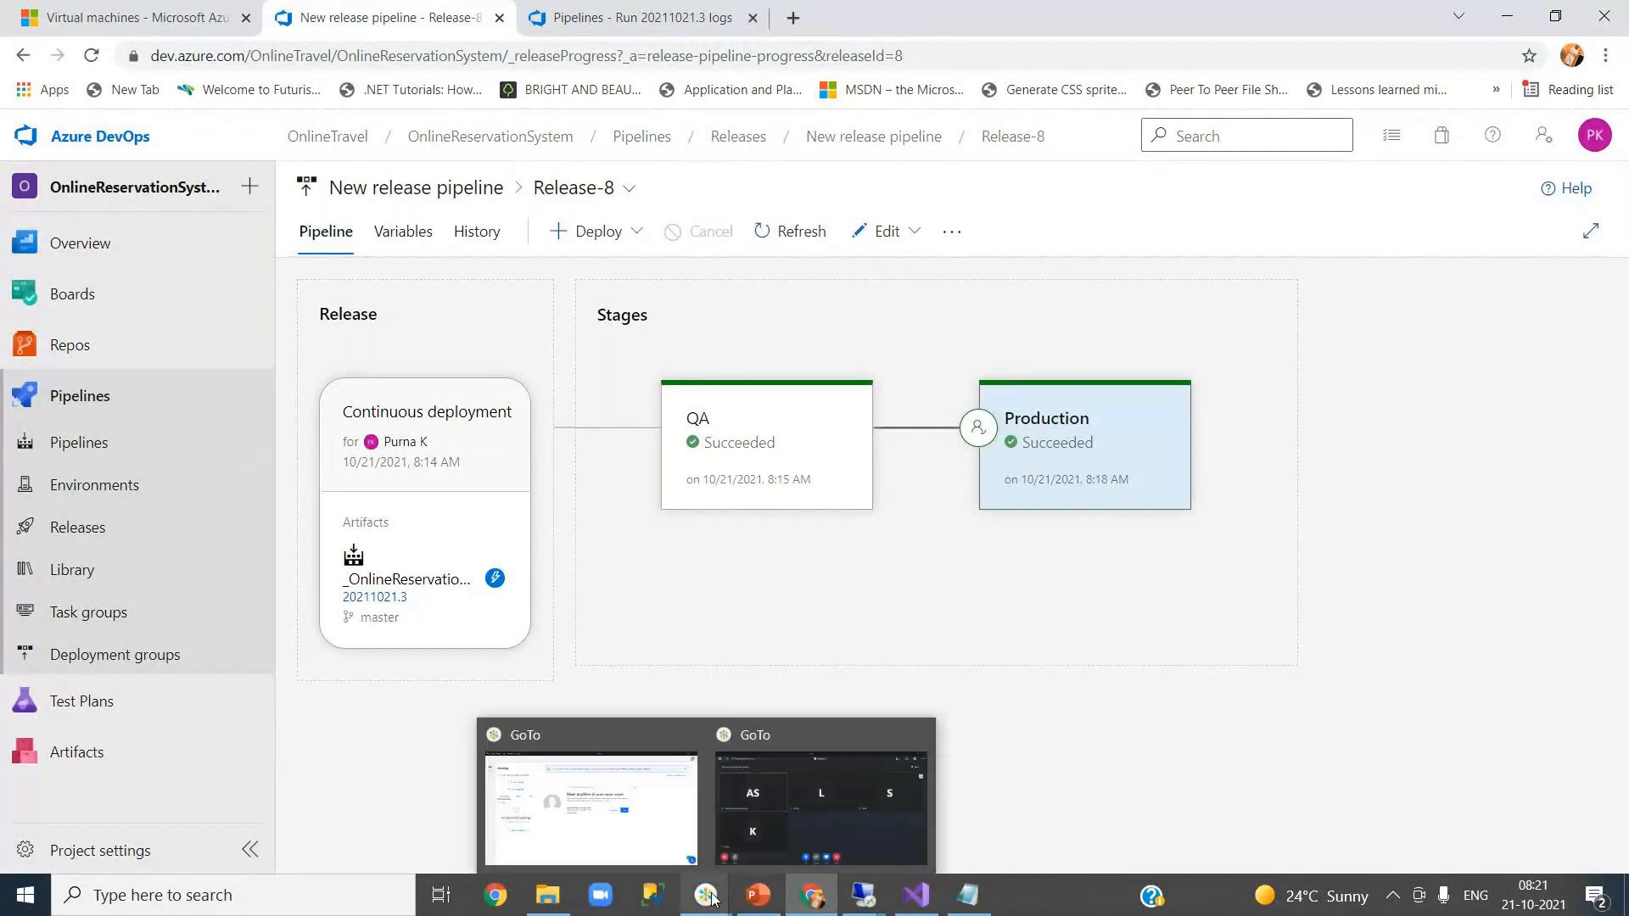
pyautogui.click(877, 823)
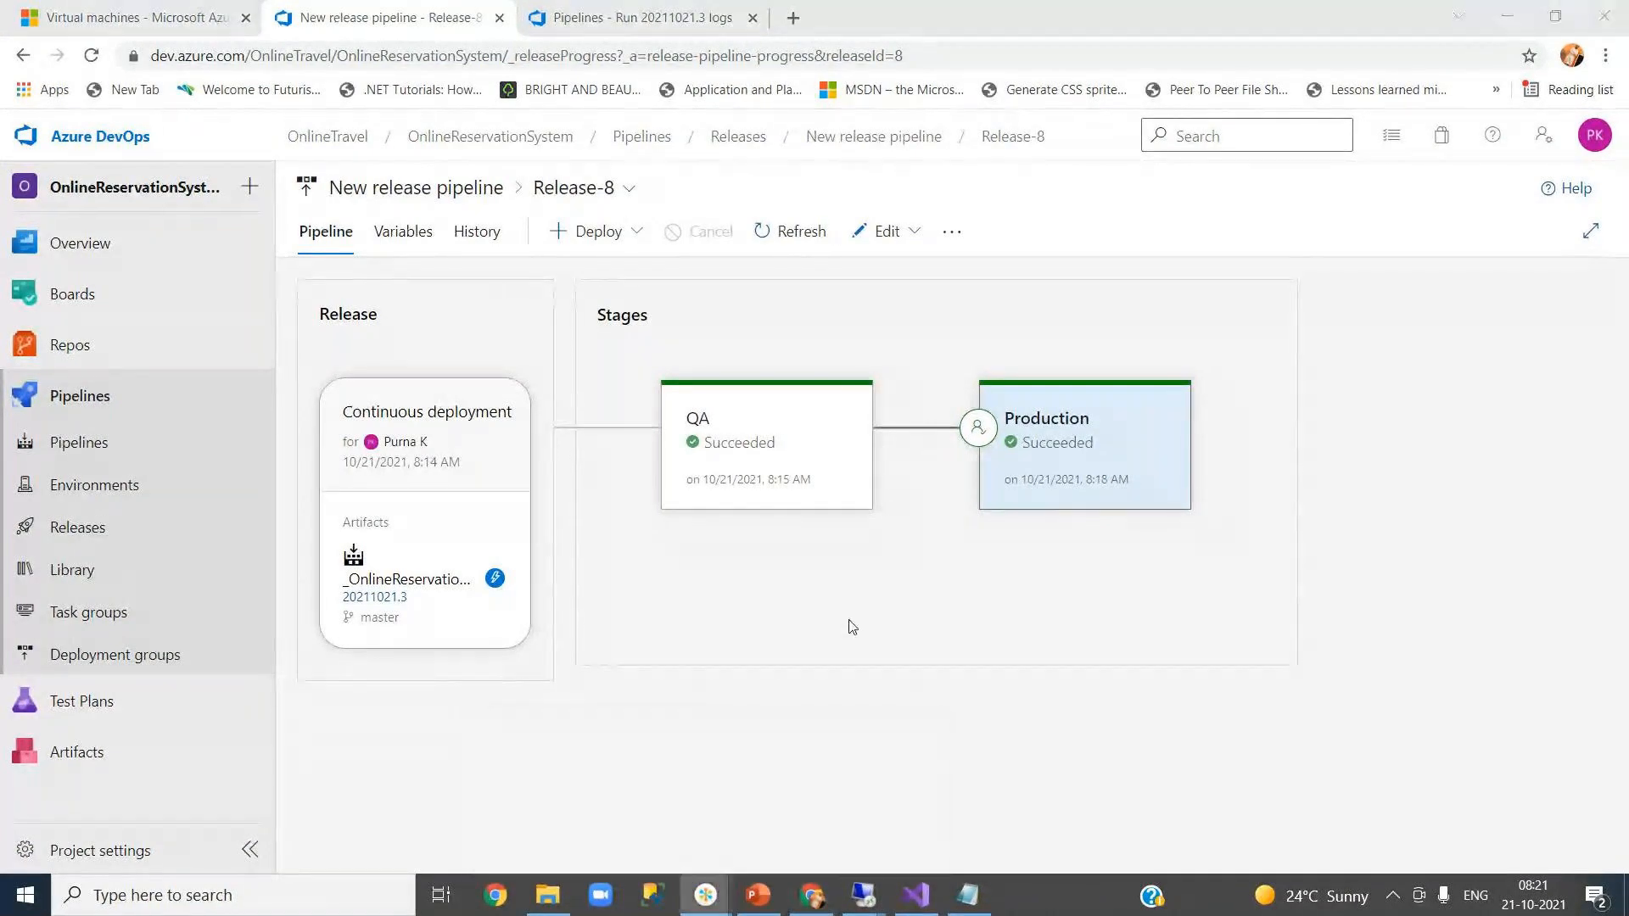